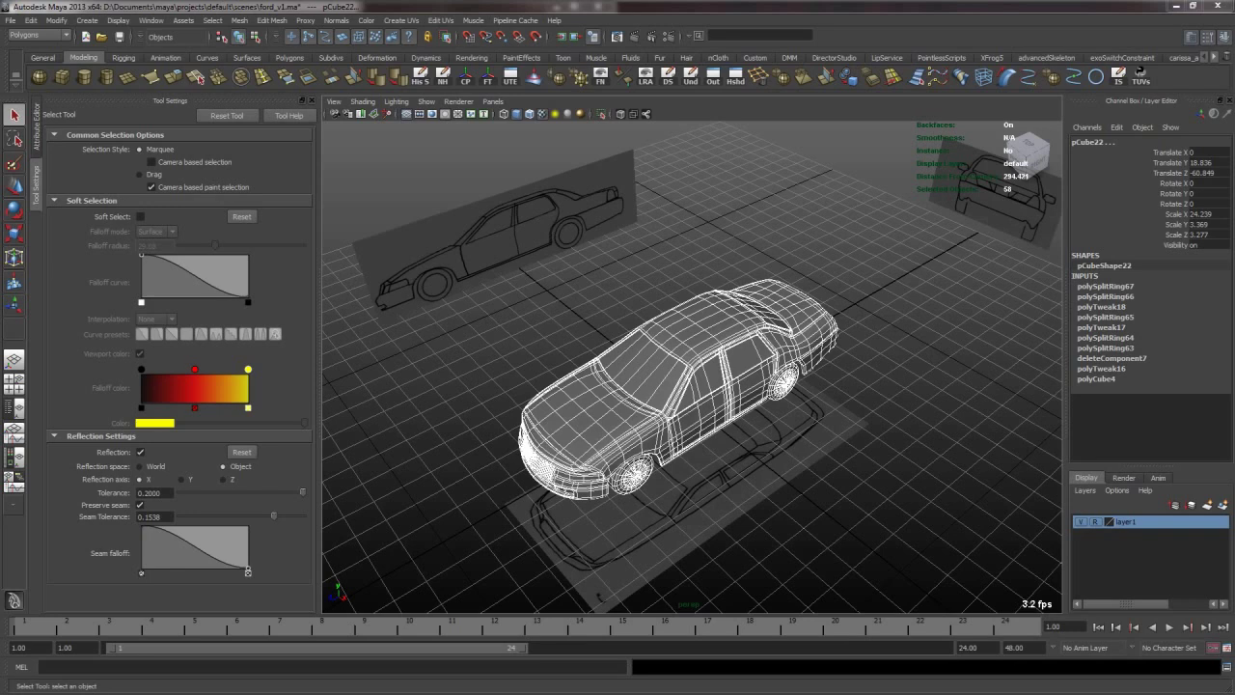
Inspect the car model and the reference images from several angles and clear the selection.
right_click_drag(711, 309, 673, 307, "alt")
scroll(673, 306, "up", 2)
left_click_drag(646, 379, 477, 370, "alt")
left_click_drag(598, 353, 733, 342, "alt")
left_click_drag(613, 368, 541, 415, "alt")
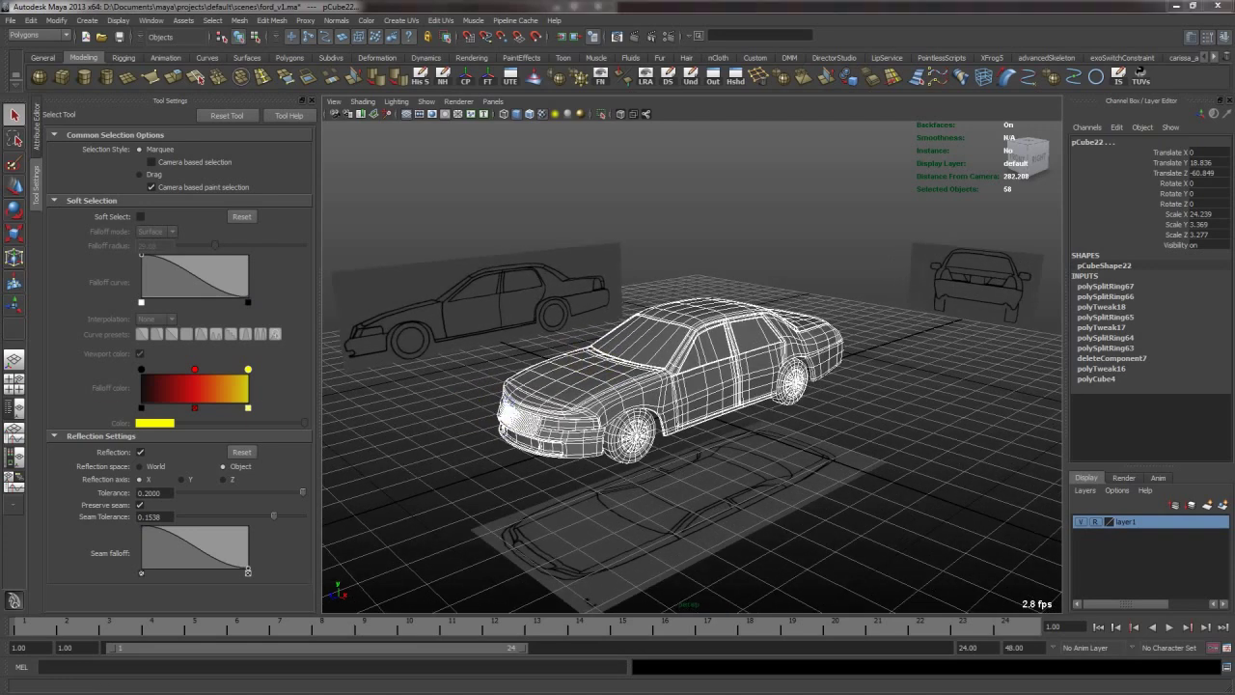
left_click(862, 408)
left_click_drag(780, 403, 684, 423, "alt")
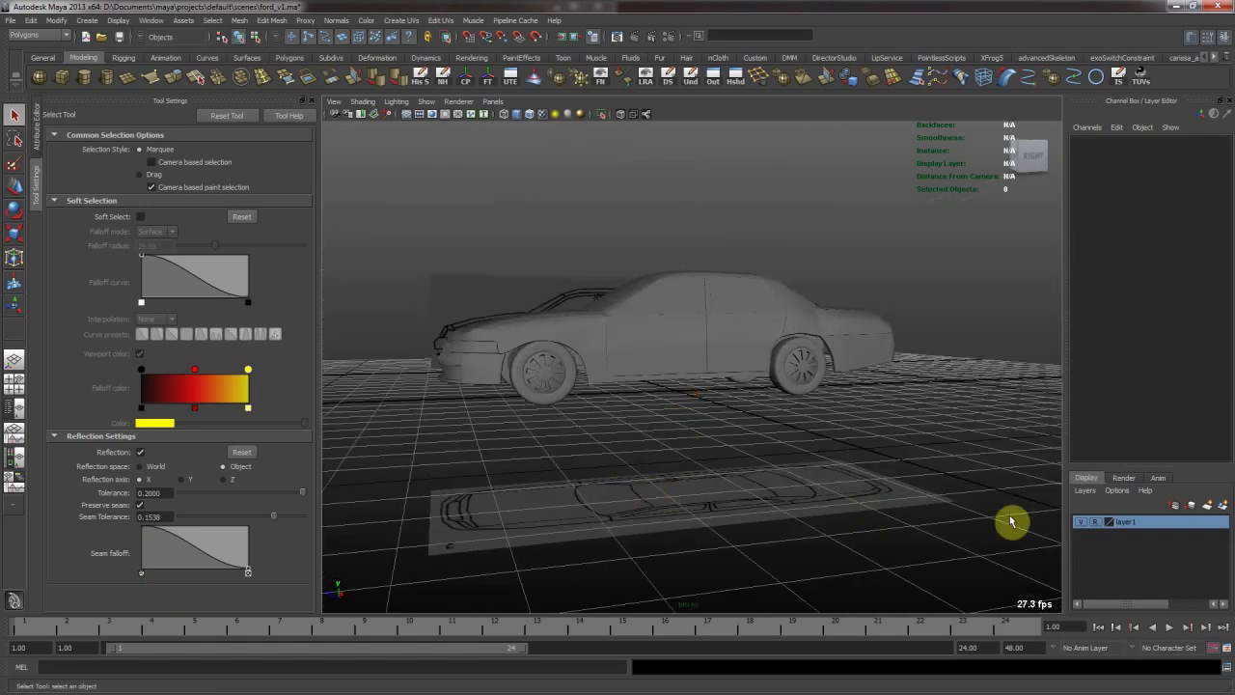
Examine the Object Display and Render Stats attributes of the reference plane under the car.
left_click(751, 489)
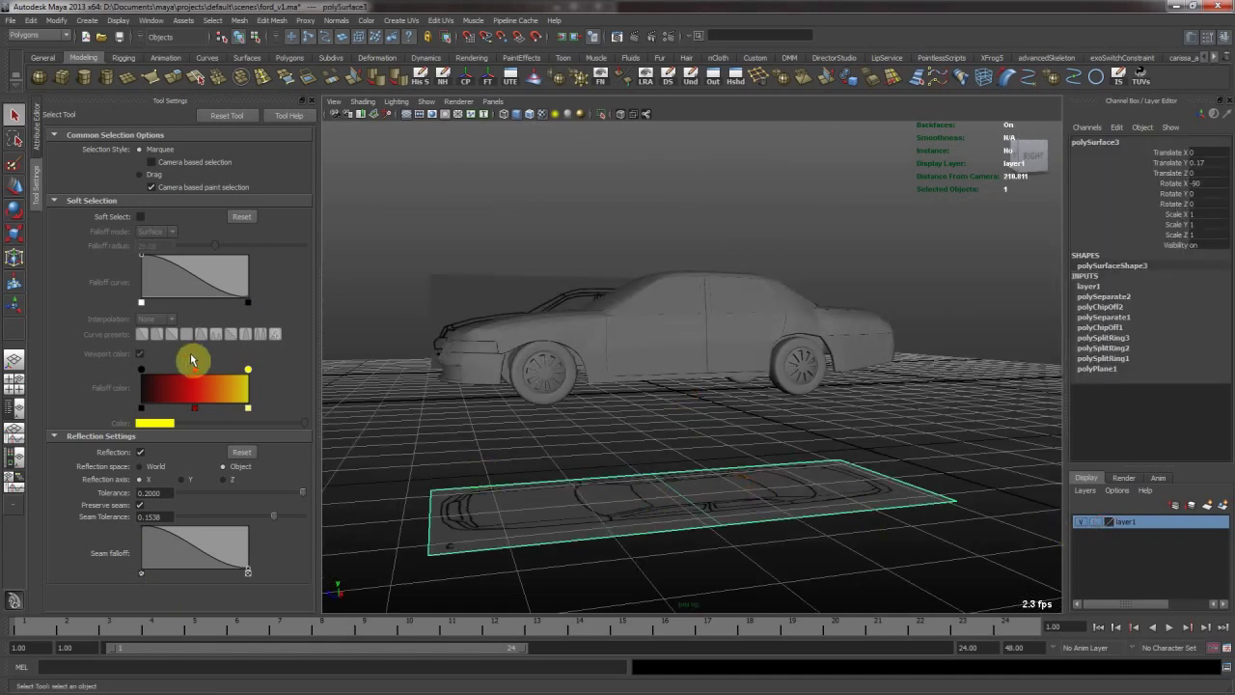
key("ctrl+a")
left_click_drag(615, 332, 610, 394, "alt")
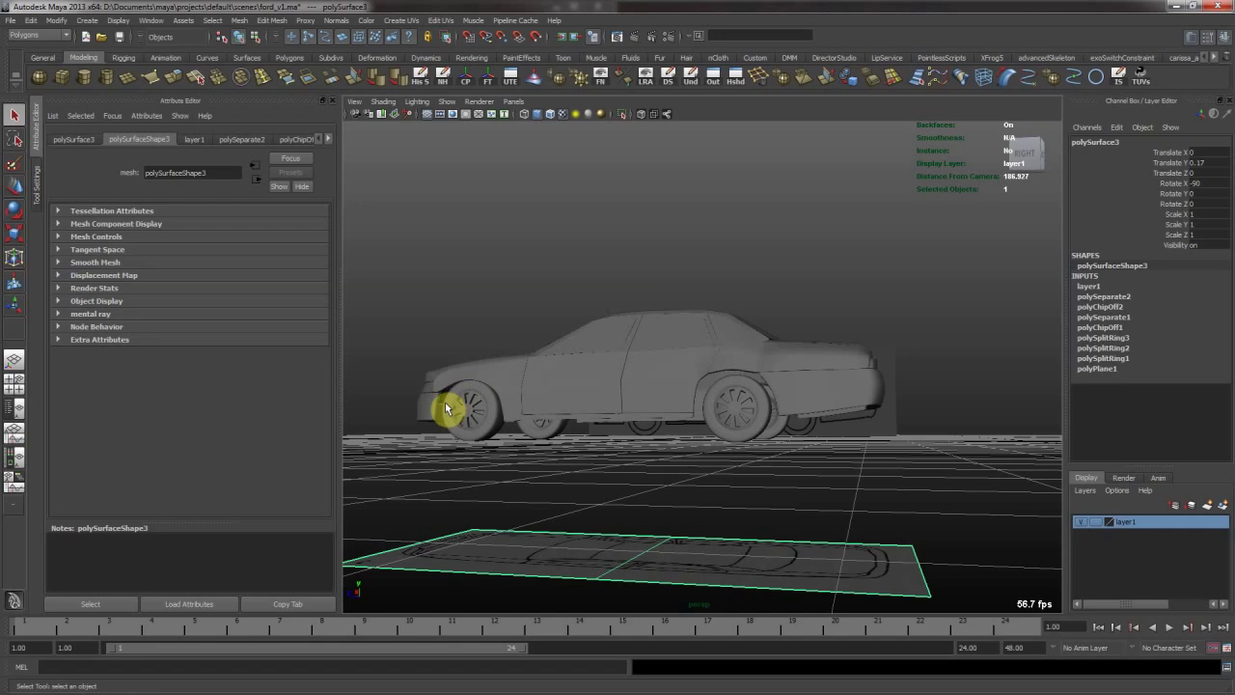
left_click_drag(482, 392, 619, 374, "alt")
left_click_drag(718, 415, 601, 409, "alt")
middle_click_drag(601, 409, 623, 413, "alt")
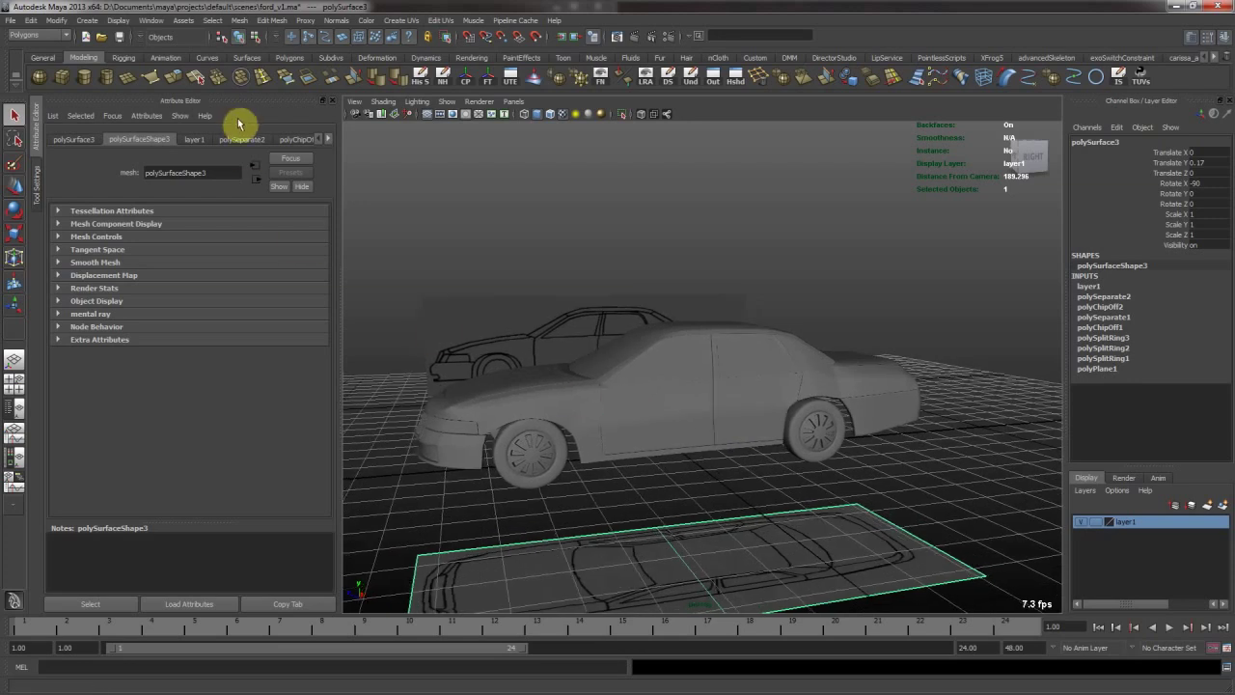
left_click(322, 143)
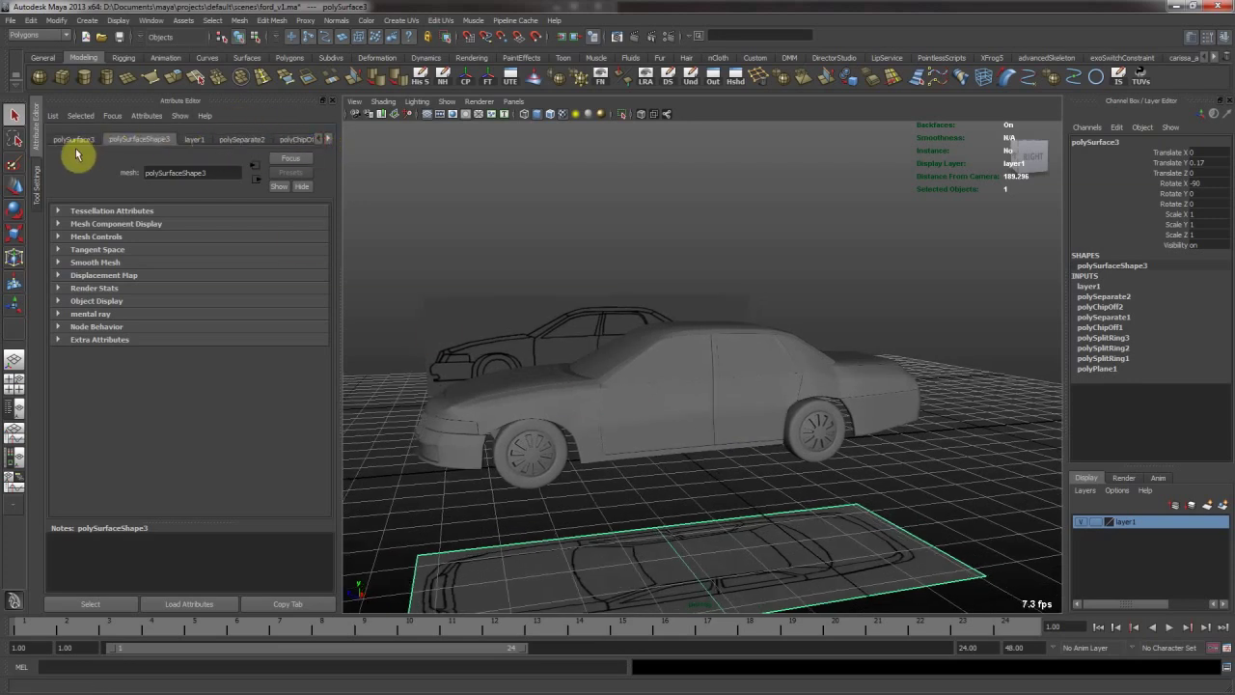
left_click(96, 301)
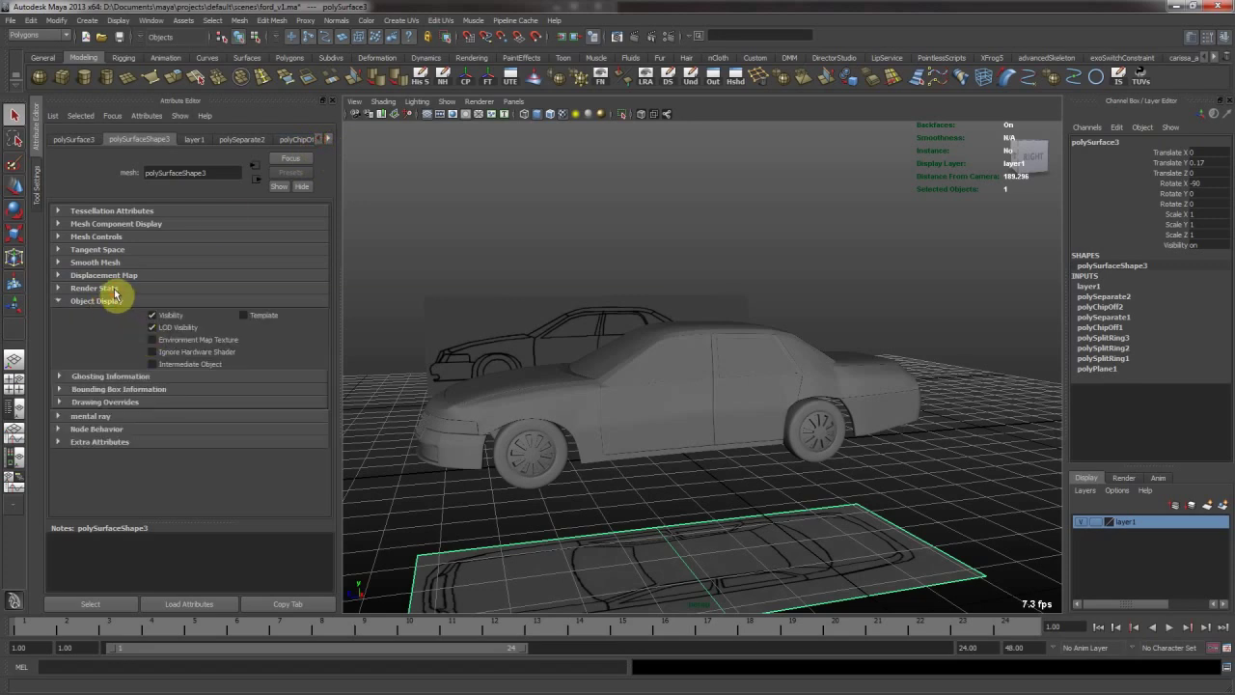
left_click(95, 288)
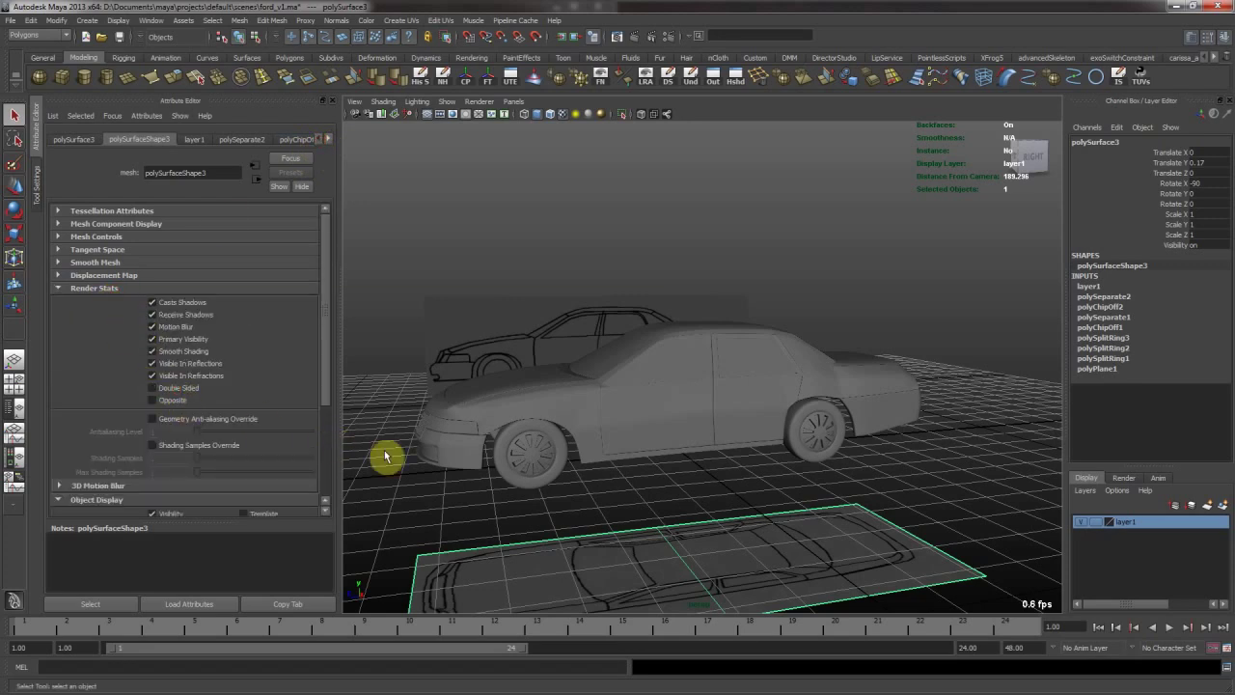
Deselect the reference plane and set layer1 back to reference mode.
left_click(461, 493)
left_click_drag(460, 493, 680, 289, "alt")
left_click(1097, 522)
left_click(1097, 522)
left_click_drag(661, 261, 708, 325, "alt")
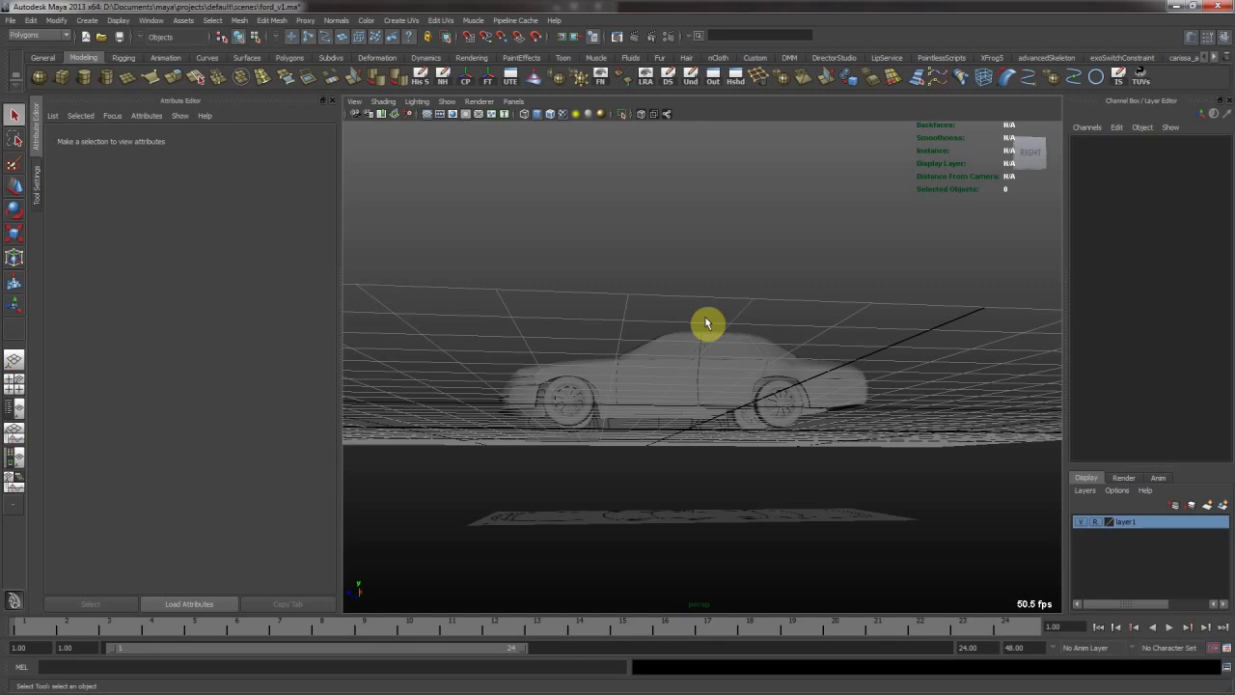
Freeze the transformations and delete the construction history of all car parts, then clear the selection.
left_click(693, 372)
left_click_drag(570, 318, 884, 539, "alt")
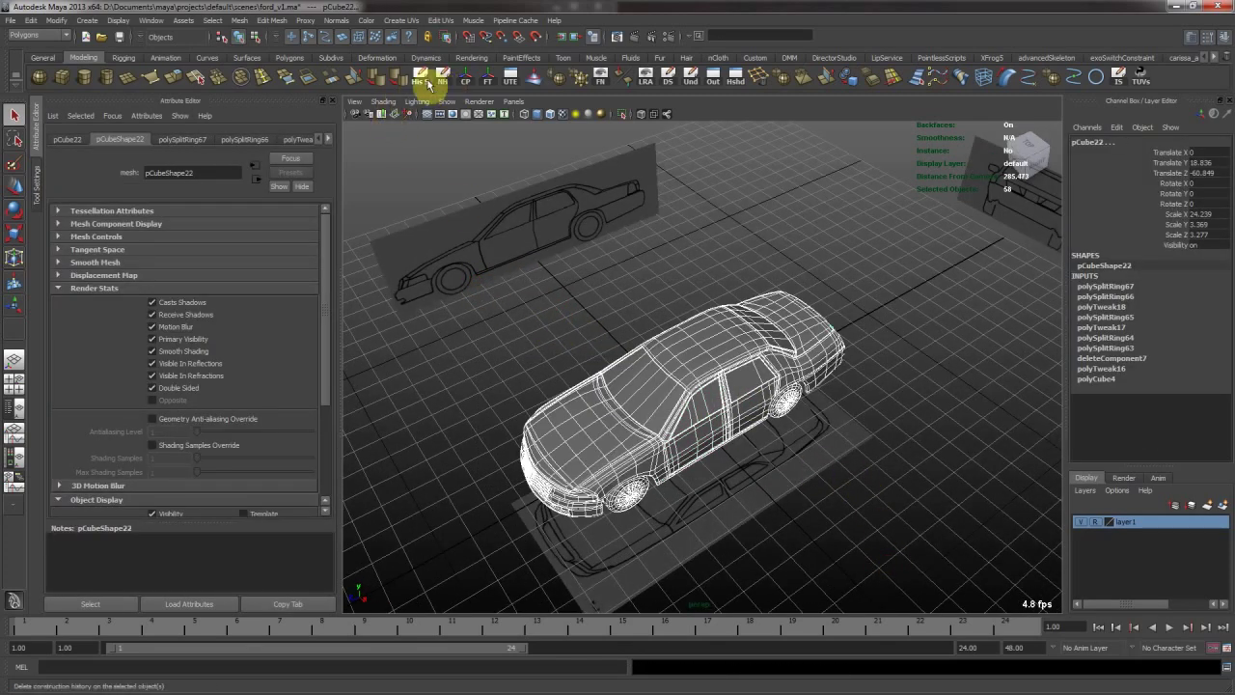
left_click(485, 75)
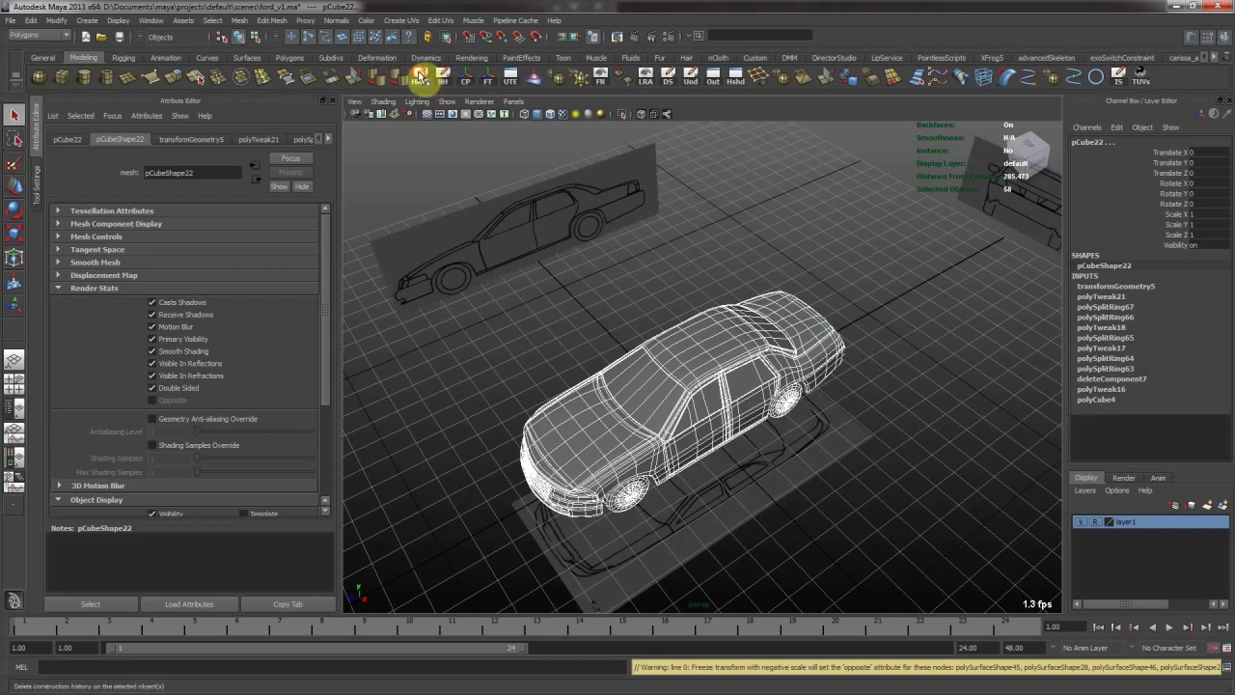
left_click(421, 75)
left_click(661, 206)
key("5")
left_click_drag(752, 334, 729, 271, "alt")
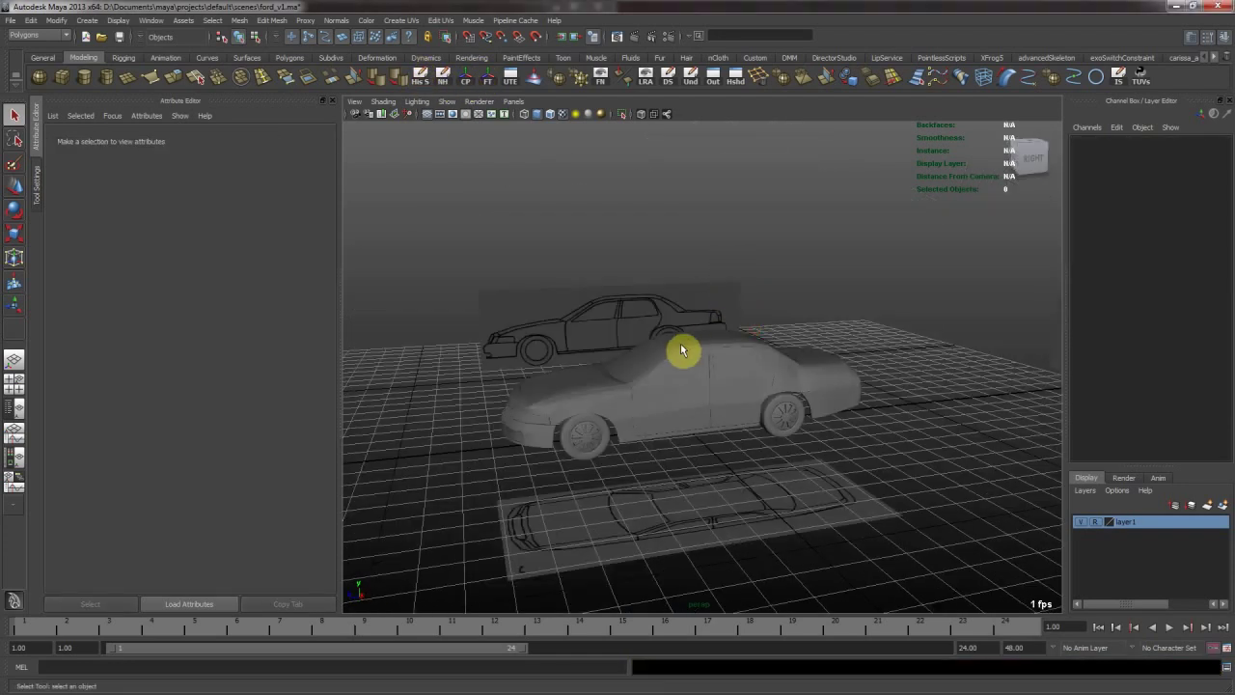
Show the car from below in an orthographic view, rotated so its length runs horizontally.
key("space")
key("space")
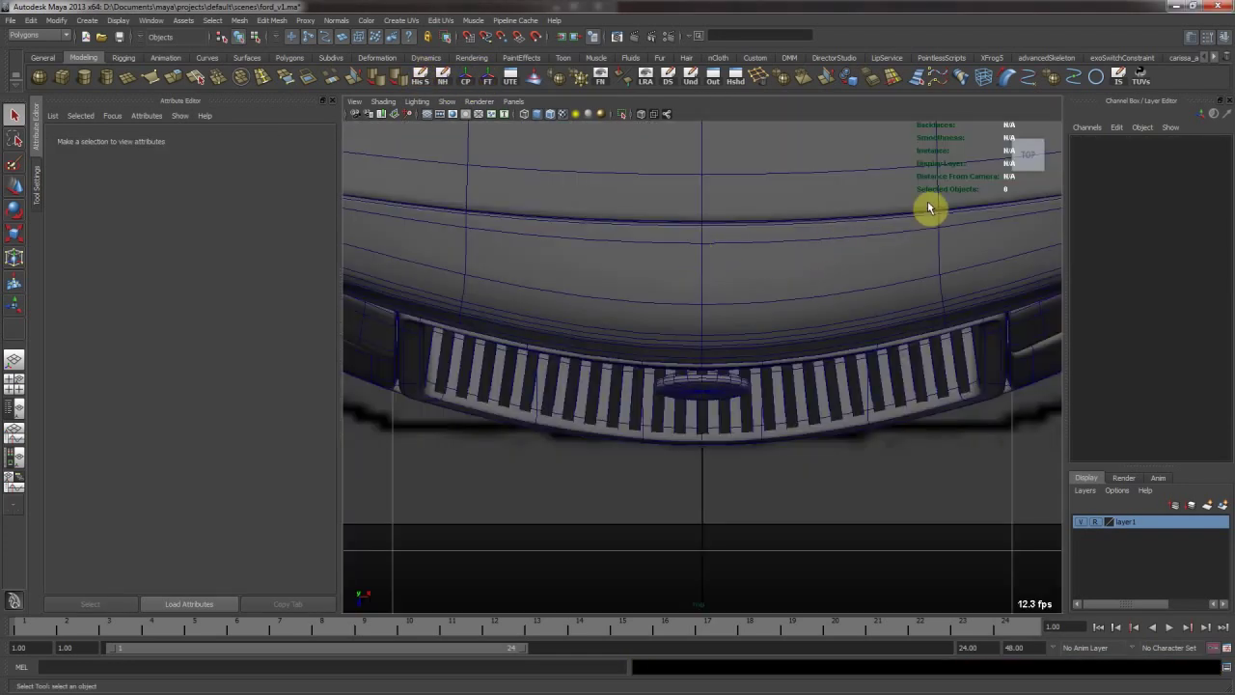
left_click(1028, 181)
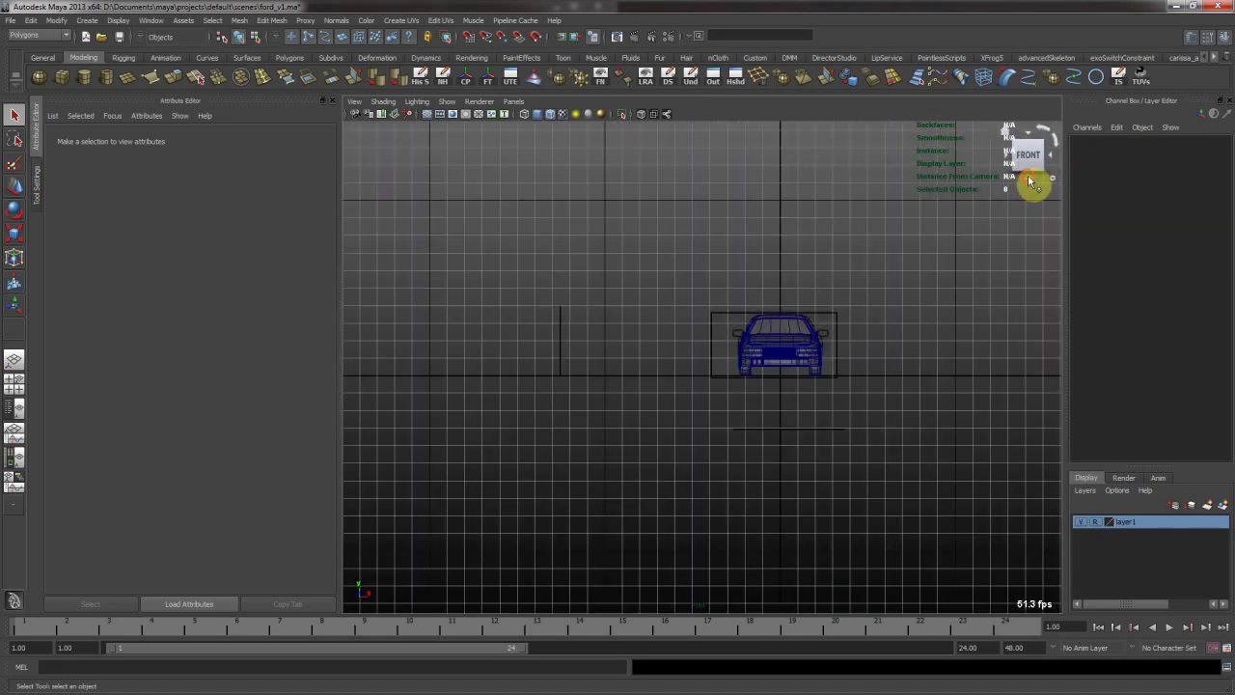
left_click(1028, 181)
scroll(827, 270, "up", 5)
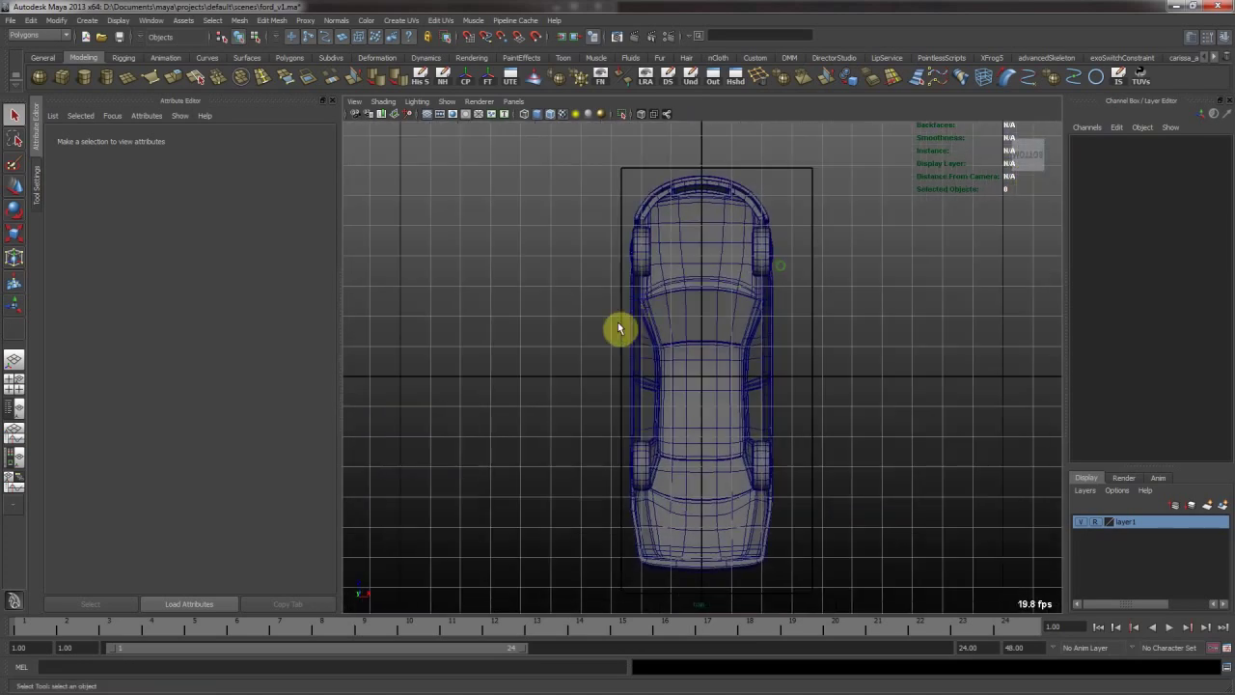
left_click(1041, 133)
right_click_drag(441, 158, 744, 254, "alt")
middle_click_drag(632, 127, 676, 332, "alt")
scroll(675, 333, "up", 2)
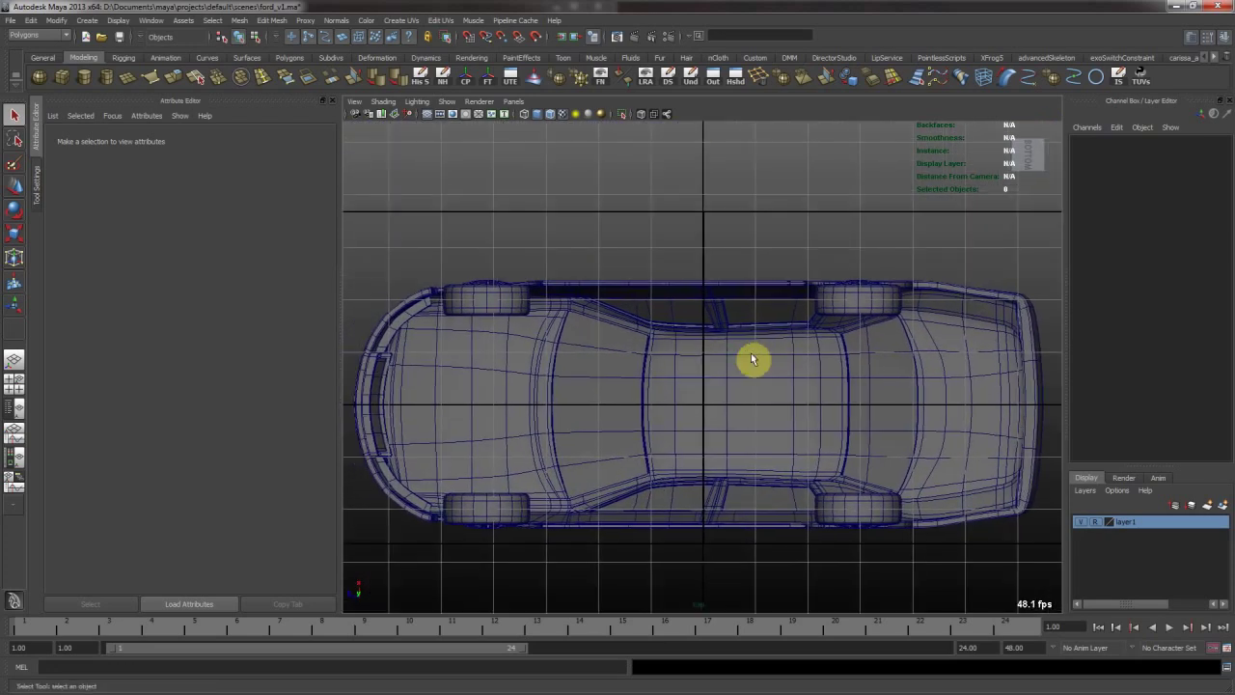
Create a polygon plane at the origin, scale it uniformly to about 46.13 to match the car's width, and turn on X-Ray display.
left_click(128, 77)
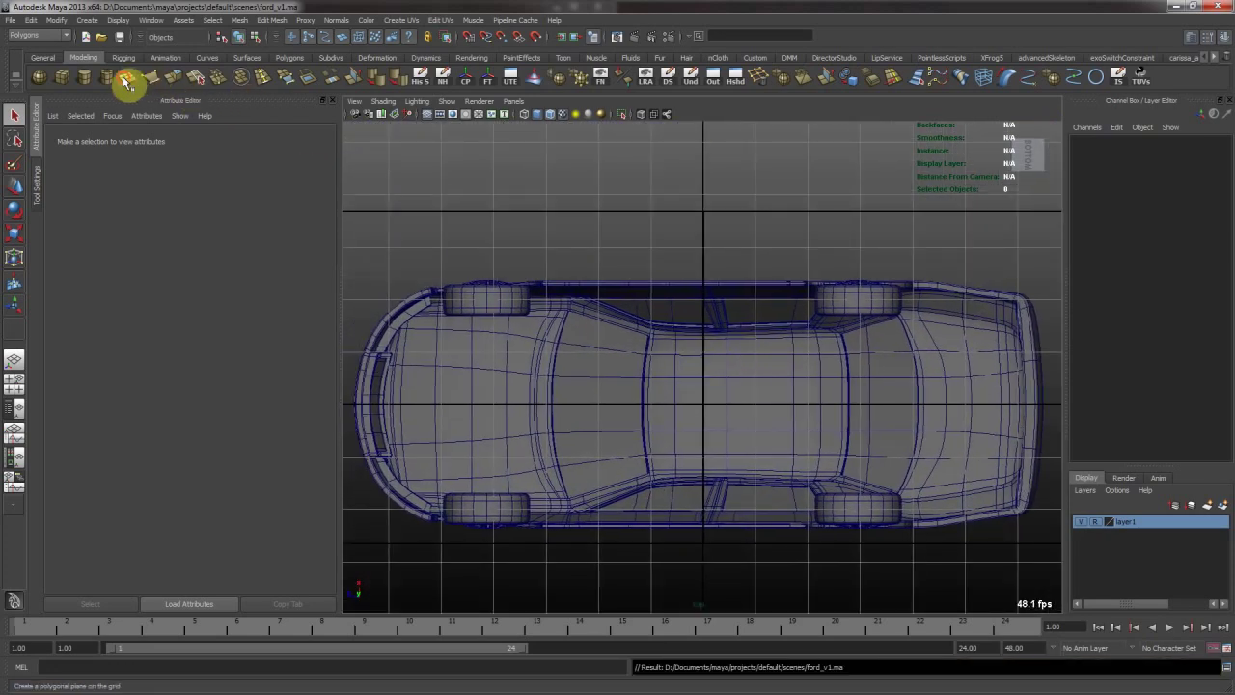
left_click(706, 401)
key("w")
key("r")
middle_click_drag(613, 427, 778, 428)
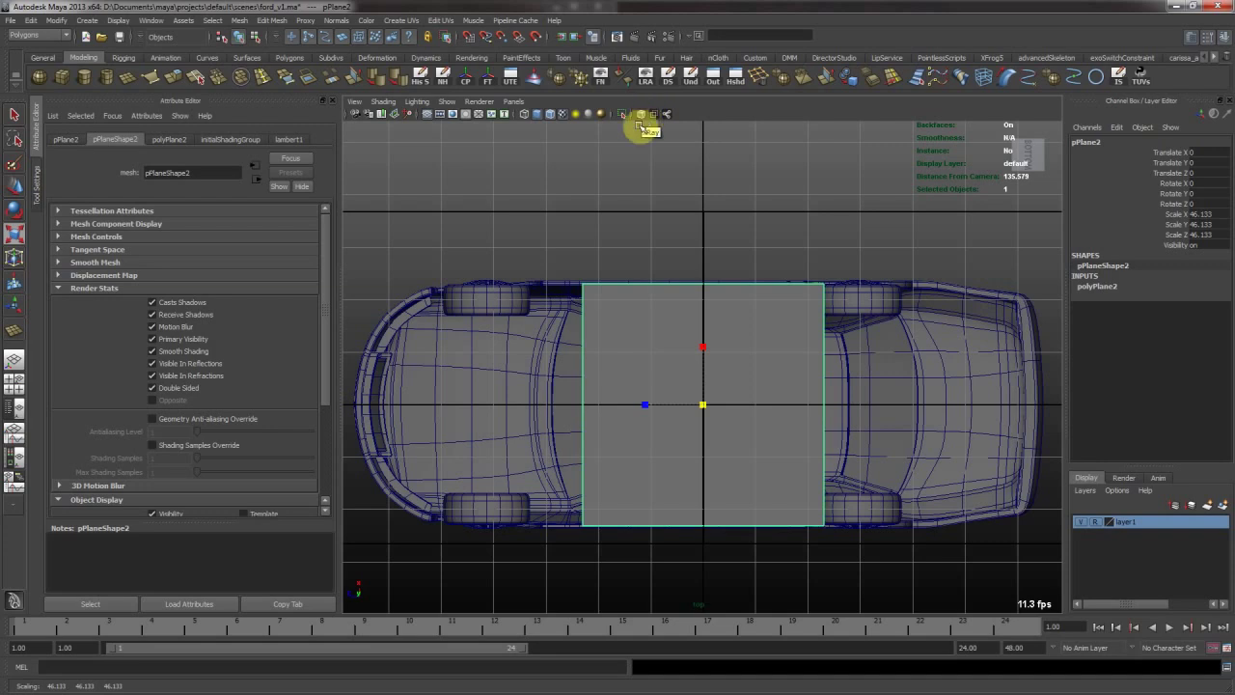
mouse_move(632, 281)
middle_mouse_down("alt")
mouse_move(656, 284)
mouse_move(611, 279)
middle_mouse_up("alt")
middle_click_drag(670, 353, 637, 356, "alt")
middle_click_drag(620, 267, 625, 338, "alt")
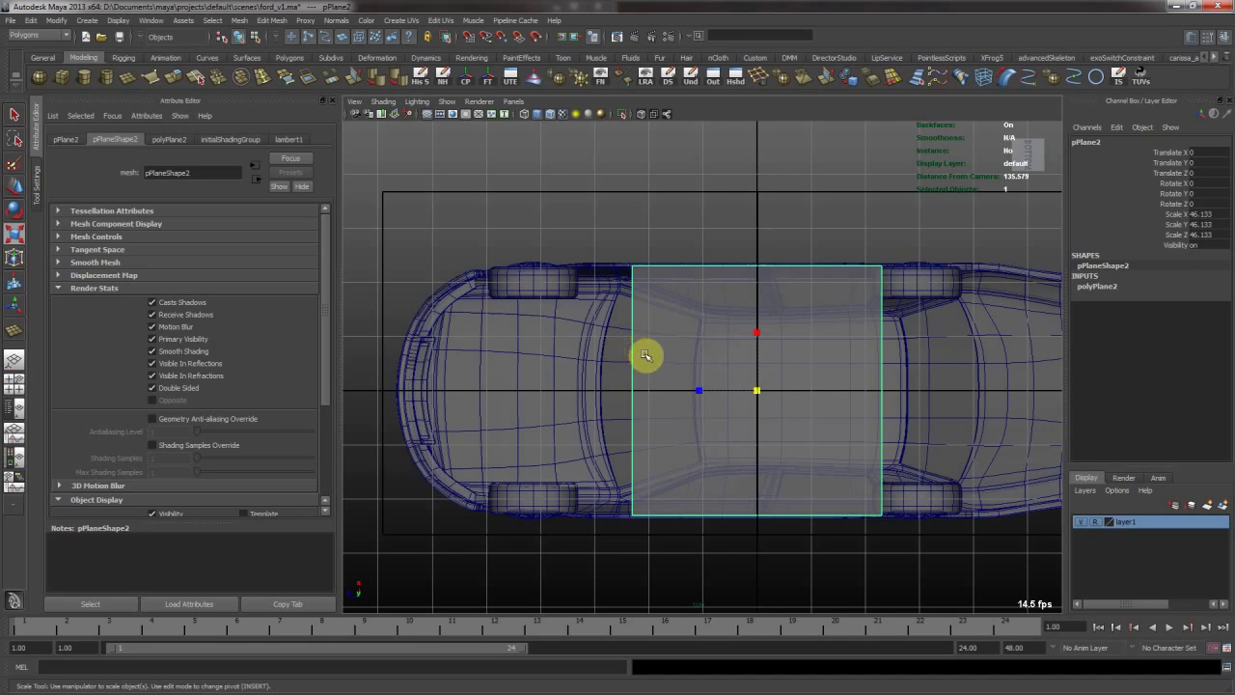
middle_click_drag(651, 338, 687, 350, "alt")
right_click_drag(568, 275, 809, 351, "alt")
middle_click_drag(725, 329, 696, 340, "alt")
right_click_drag(734, 359, 689, 358, "alt")
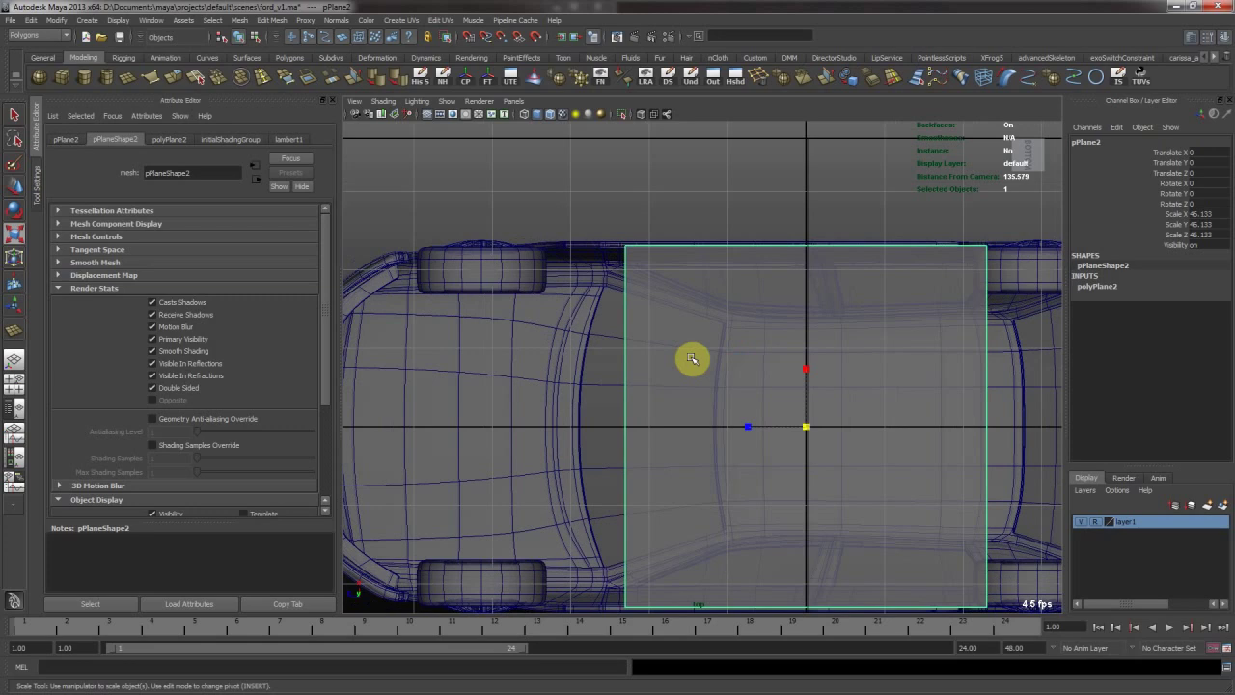
Increase the transparency of the lambert1 material slightly and clear the selection.
left_click(289, 140)
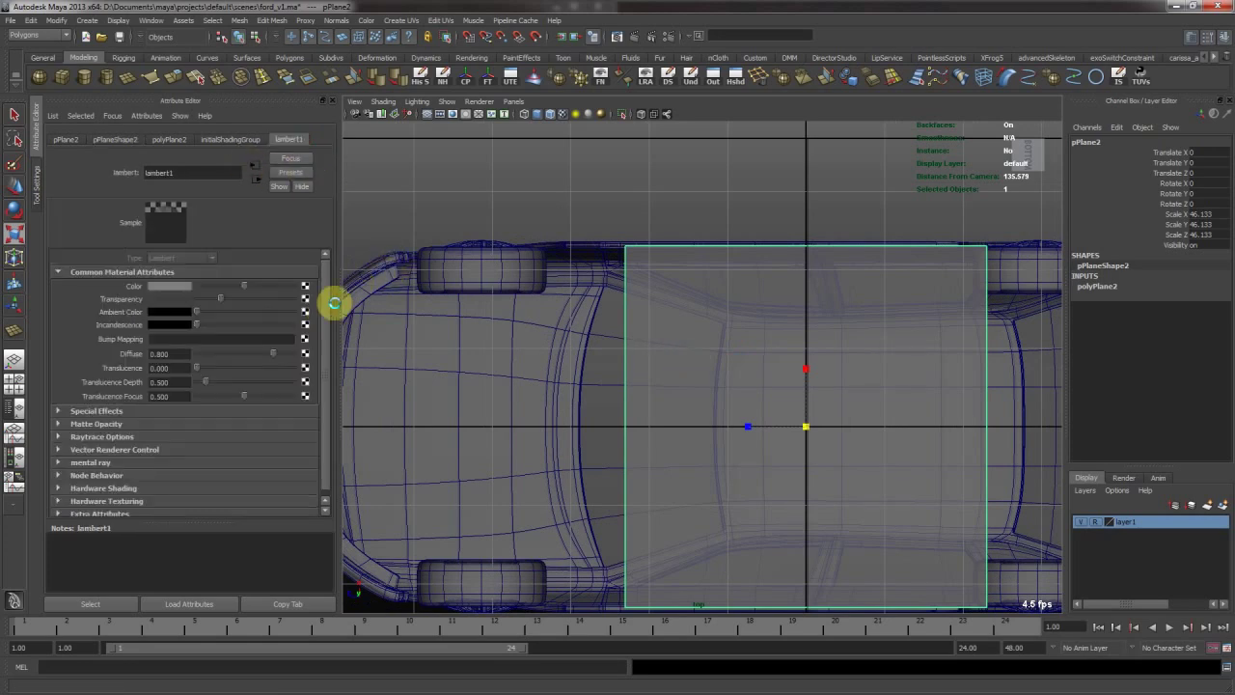
left_click_drag(222, 303, 237, 302)
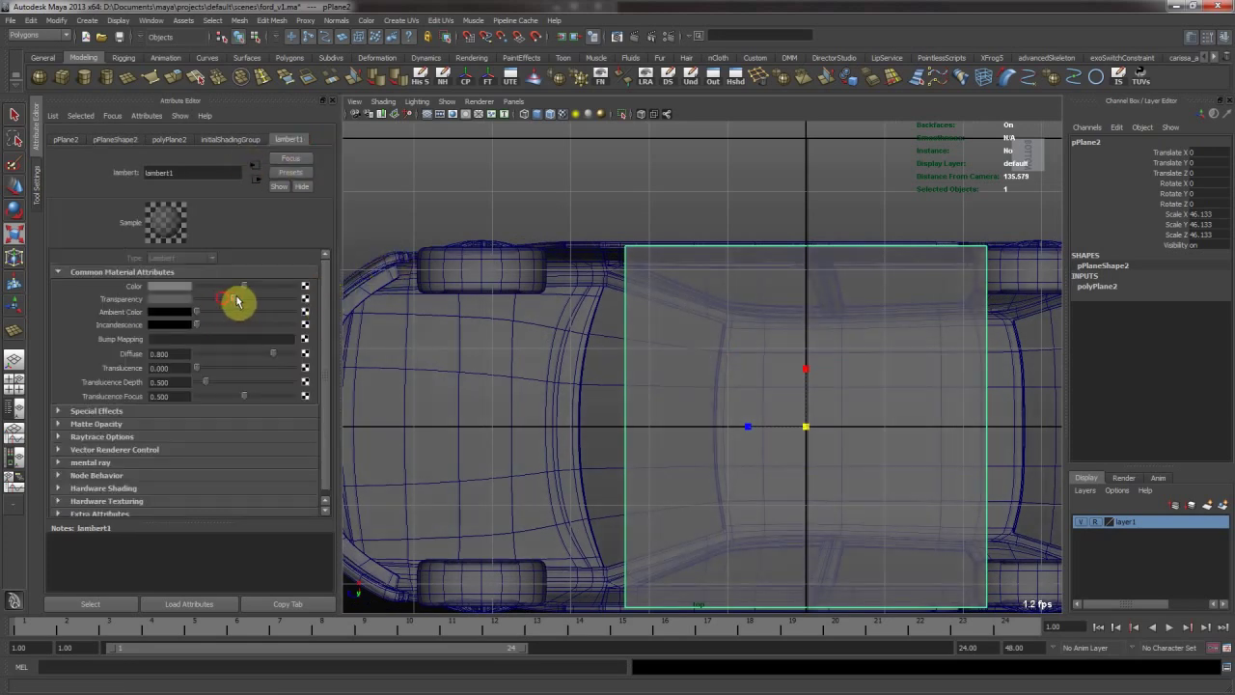
key("ctrl+z")
left_click(256, 300)
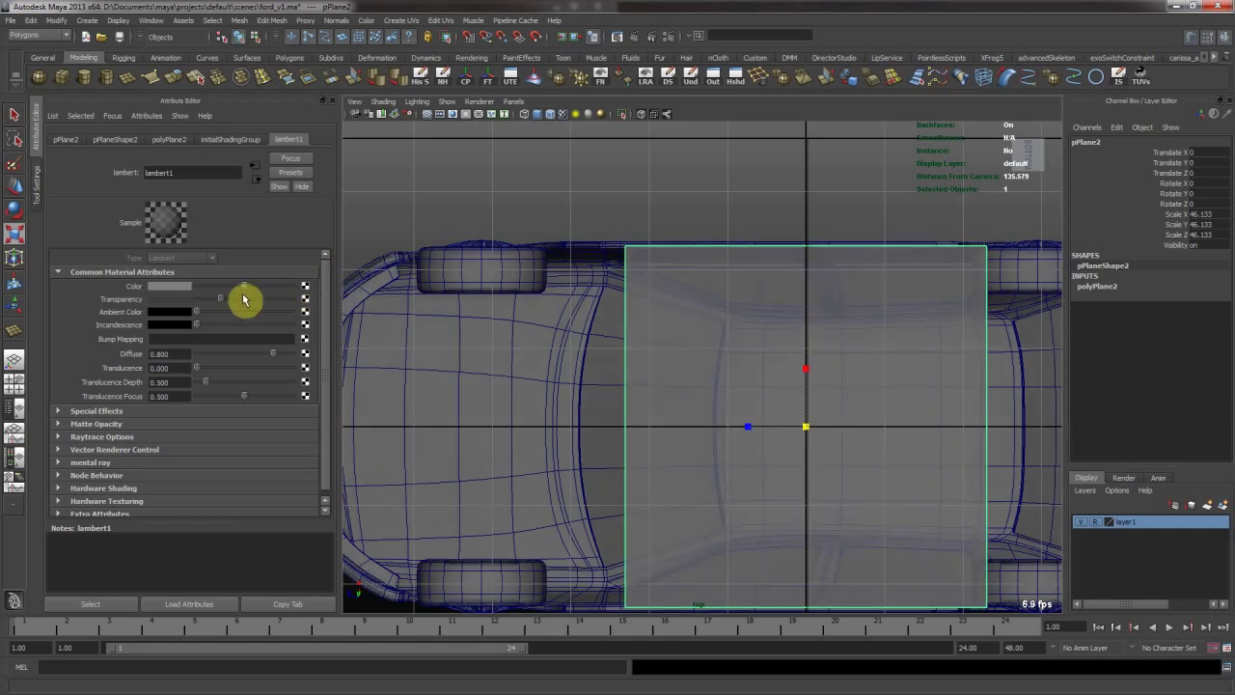
left_click(243, 297)
left_click(564, 173)
scroll(665, 315, "down", 3)
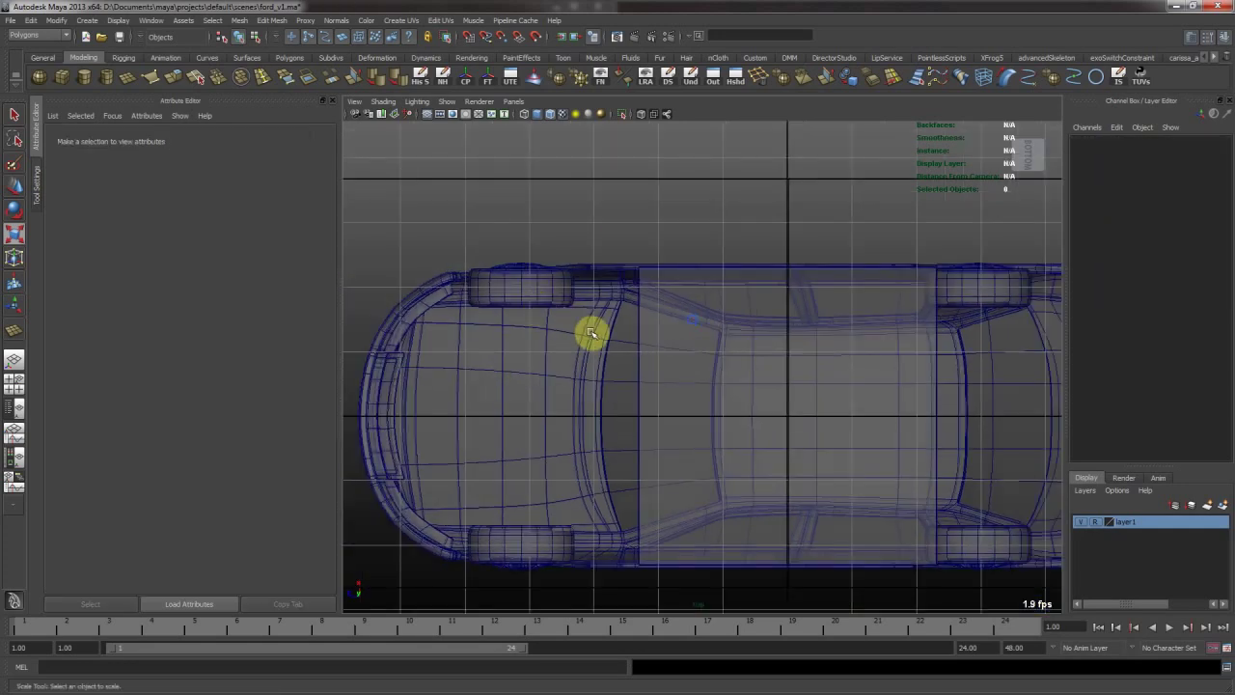
Move the new plane in the side view to the lower edge of the car's door sills.
left_click(37, 185)
left_click(744, 368)
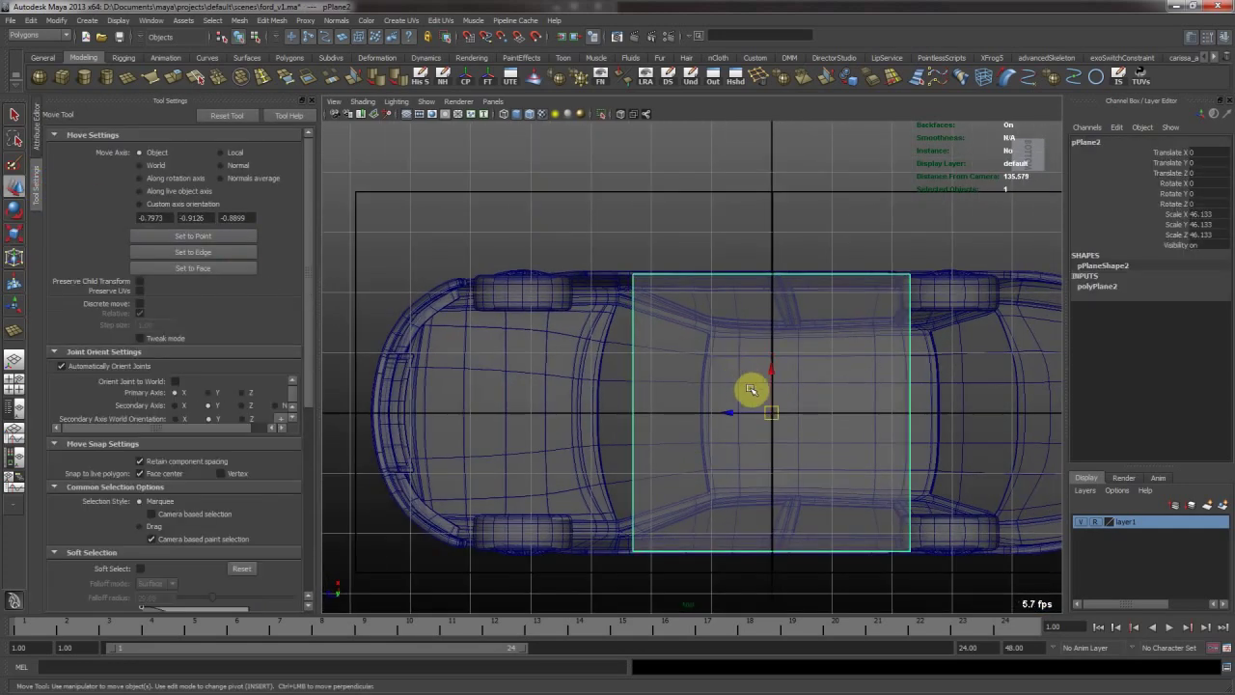
left_click(624, 361)
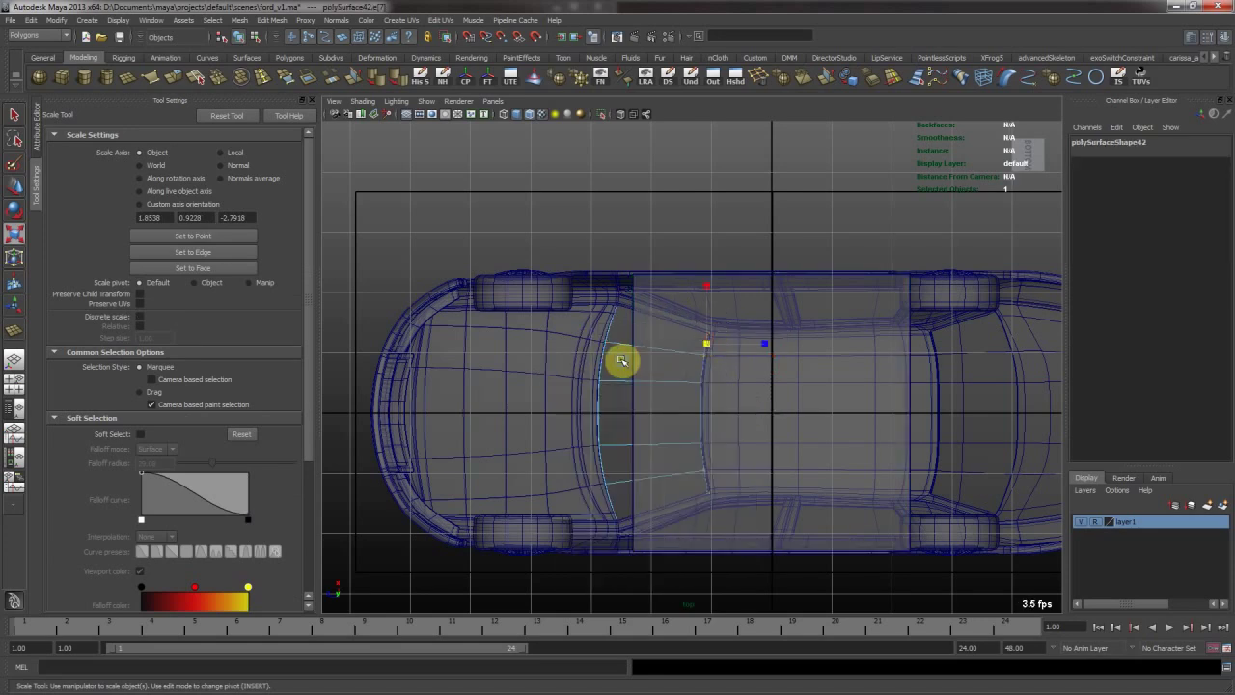
left_click(649, 354)
key("space")
key("space")
key("f")
middle_click_drag(760, 409, 799, 489, "alt")
key("w")
left_click_drag(733, 448, 662, 386)
middle_click_drag(664, 388, 736, 431, "alt")
Move the plane's front and rear vertices so it follows the sill between the wheel arches.
key("F9")
left_click_drag(414, 396, 456, 464)
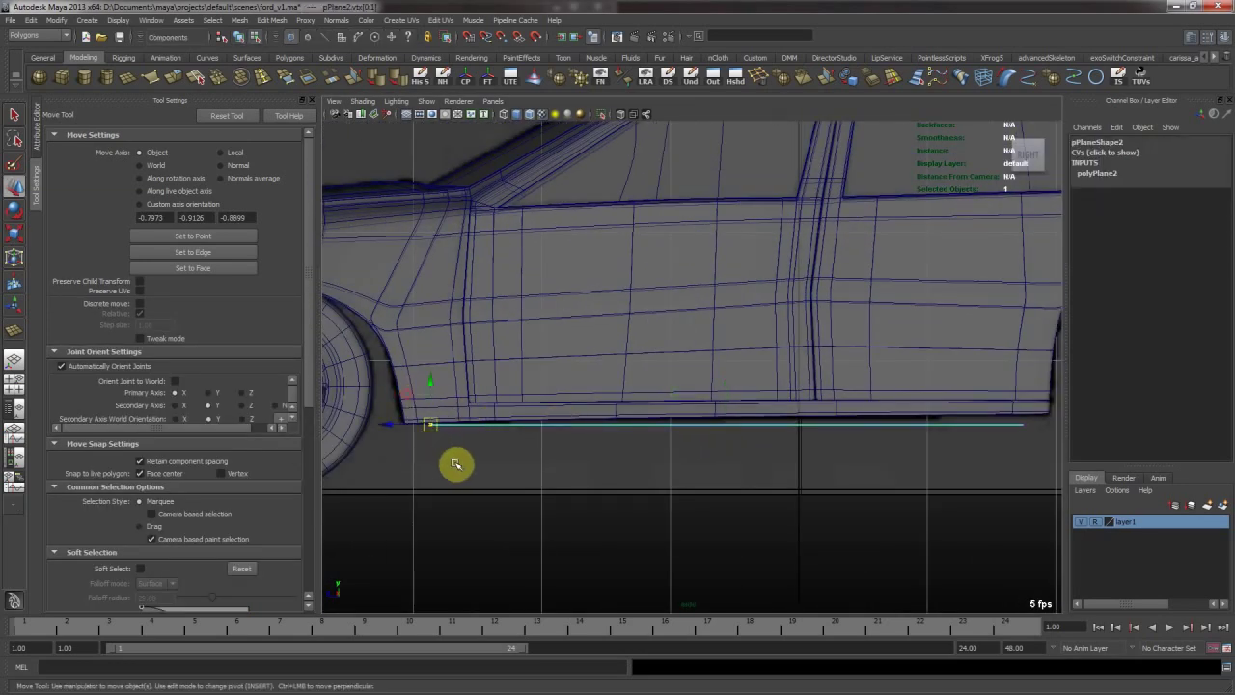
middle_click_drag(455, 465, 439, 460)
middle_click_drag(943, 384, 879, 380, "alt")
left_click_drag(881, 381, 992, 458)
middle_click_drag(981, 452, 789, 457)
key("F8")
right_click_drag(697, 467, 790, 468, "alt")
scroll(789, 468, "up", 2)
Select the plane's rear edge and turn off Reflection for the Move tool.
key("F8")
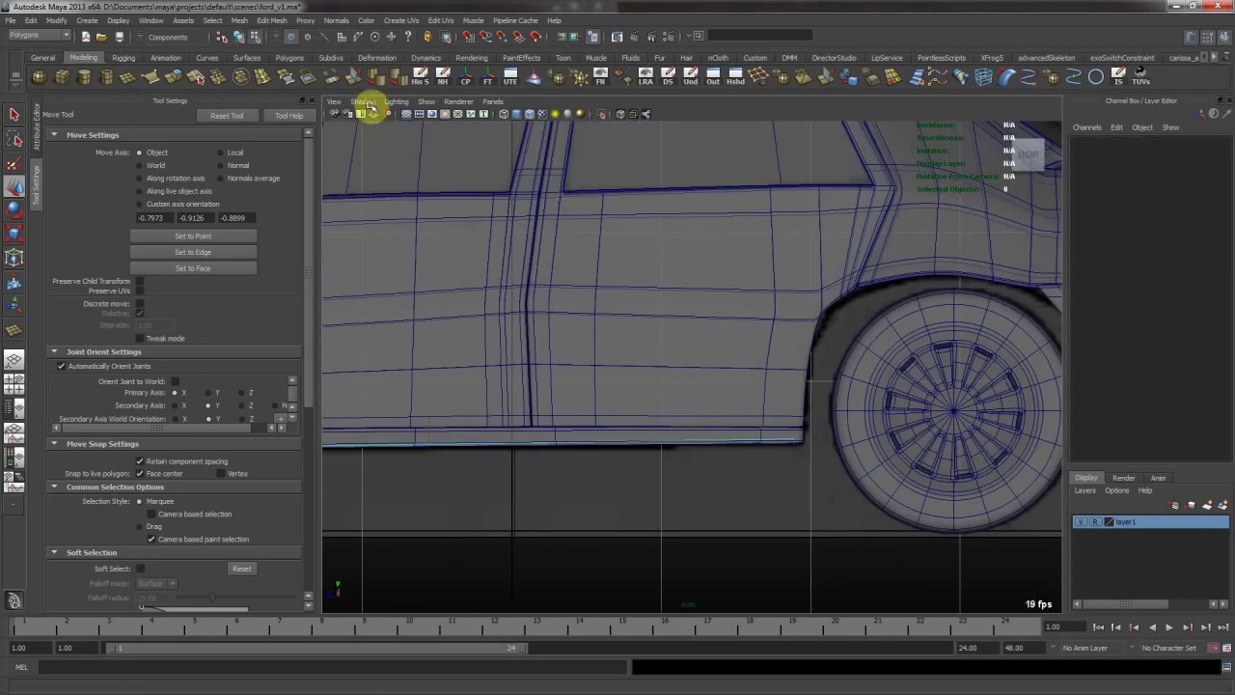
left_click(827, 393)
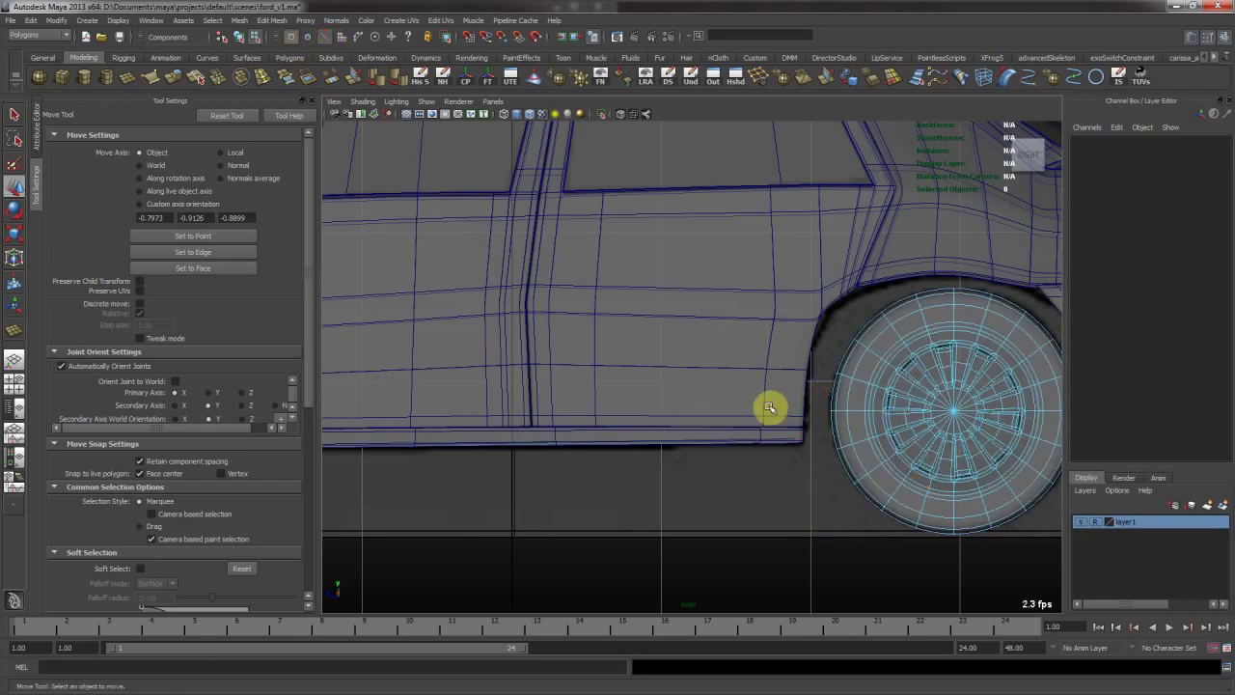
key("ctrl+z")
left_click_drag(763, 381, 811, 491)
left_click_drag(736, 504, 579, 394, "ctrl")
middle_click_drag(754, 387, 653, 408, "alt")
scroll(157, 510, "down", 5)
left_click(136, 480)
left_click(137, 479)
Extrude the plane's rear edge repeatedly, placing each segment along the rear wheel arch down to its rear lower corner.
middle_click_drag(708, 377, 435, 419, "alt")
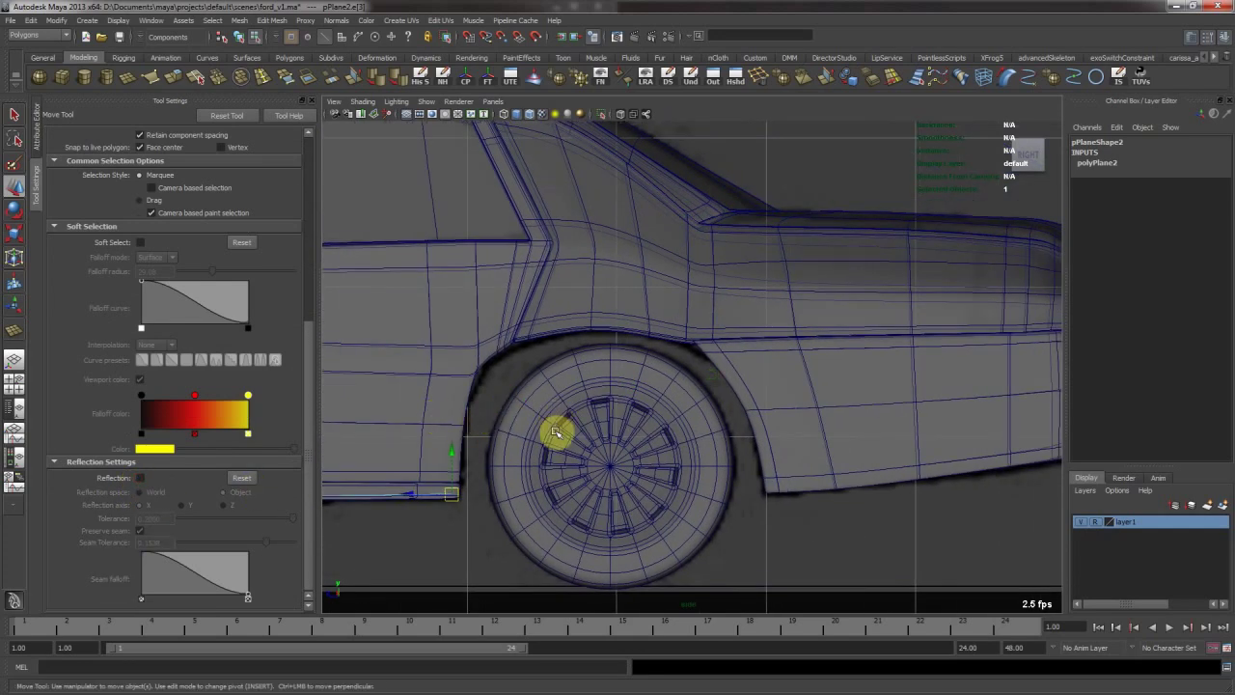
middle_click_drag(555, 433, 560, 419, "alt")
middle_click_drag(617, 378, 529, 415, "alt")
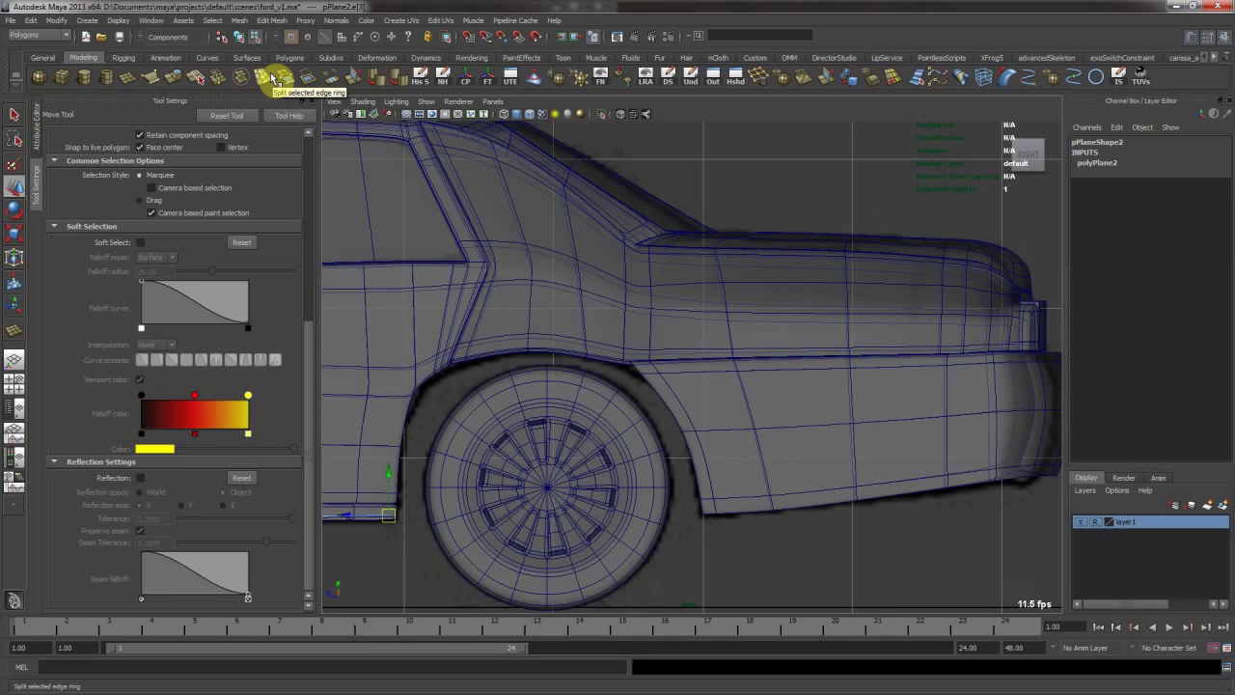
left_click(180, 81)
key("w")
left_click_drag(389, 512, 647, 358)
key("ctrl+e")
key("w")
key("ctrl+e")
key("w")
key("ctrl+e")
key("w")
key("ctrl+e")
key("w")
key("ctrl+e")
key("w")
key("ctrl+e")
key("w")
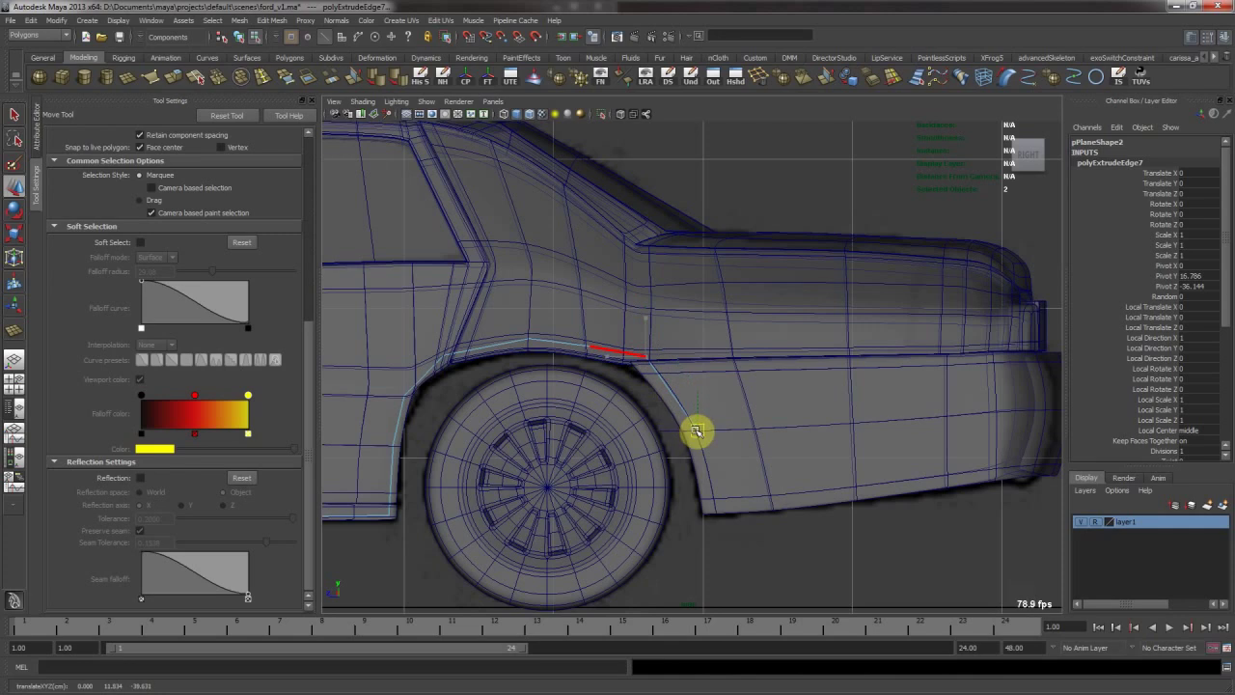
key("ctrl+e")
key("w")
left_click_drag(697, 431, 721, 498)
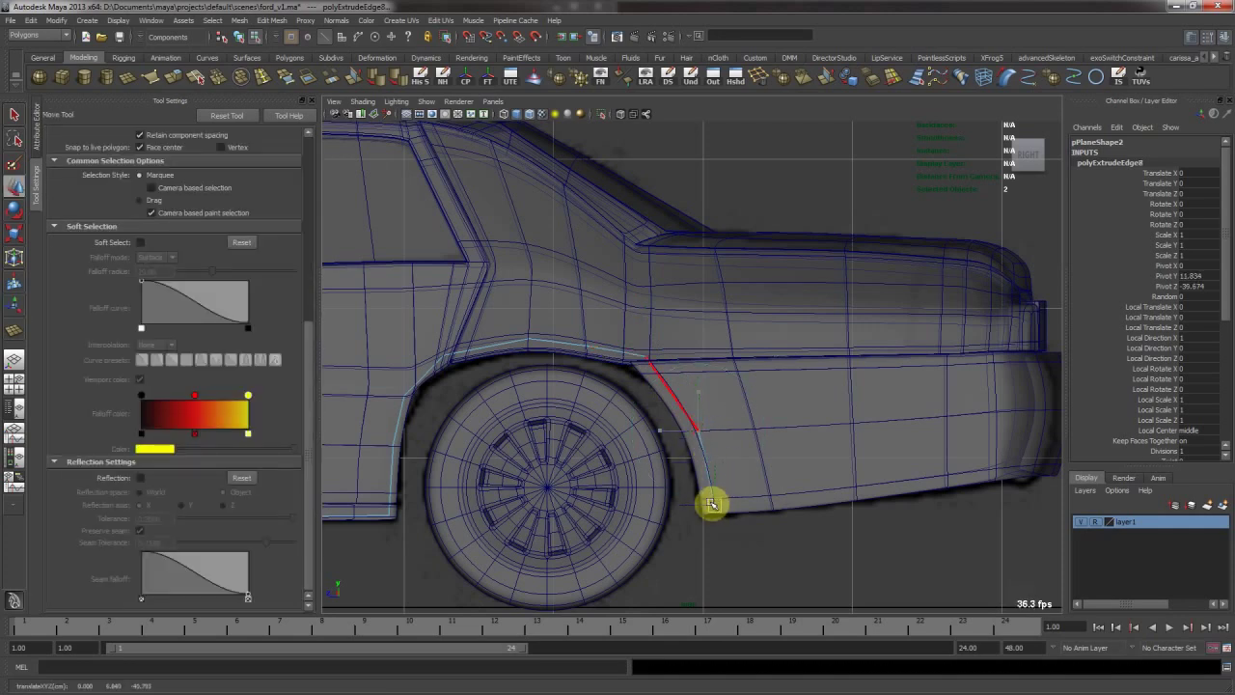
Extrude the plane's rear edge repeatedly along the rear bumper's lower edge until it reaches the back of the car.
key("ctrl+e")
key("w")
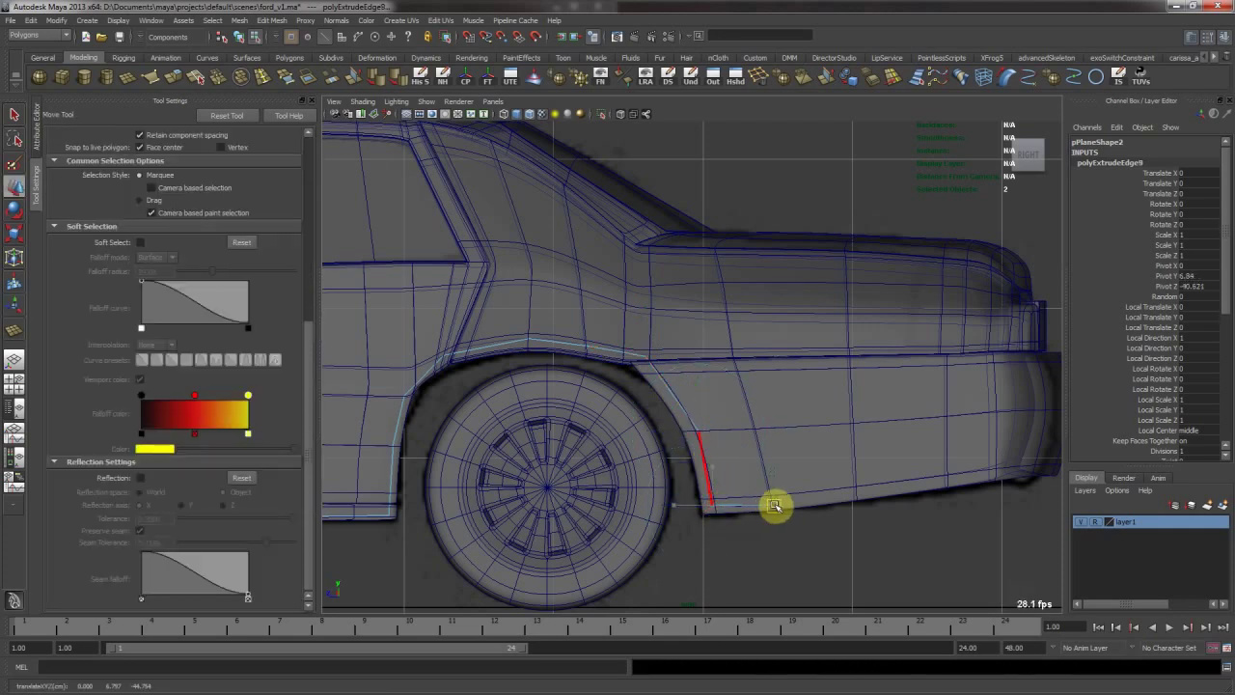
key("ctrl+e")
key("w")
left_click_drag(776, 501, 945, 472)
key("ctrl+e")
key("w")
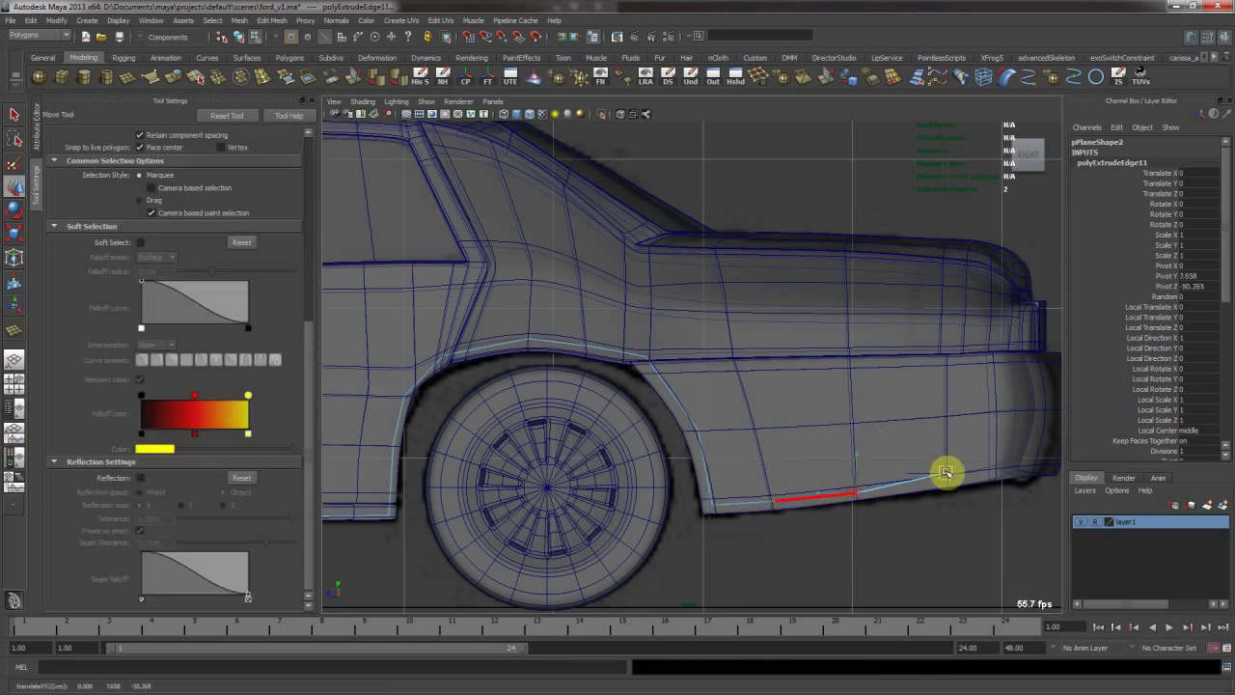
key("ctrl+e")
key("w")
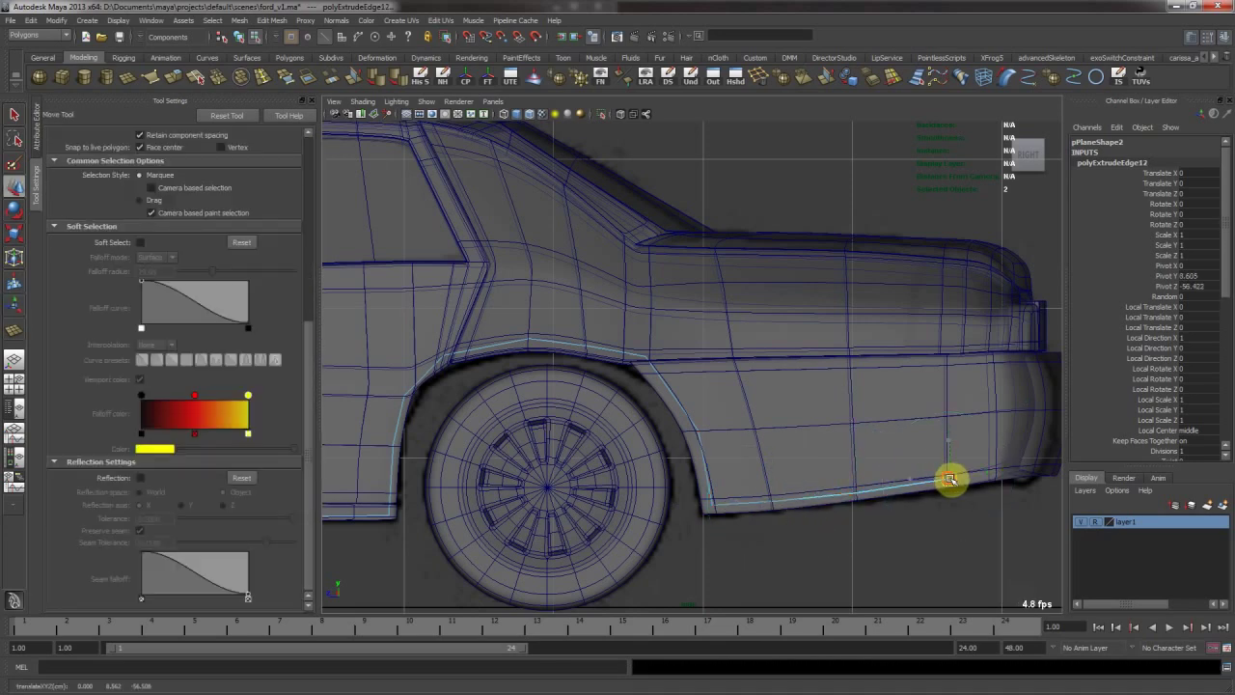
left_click_drag(949, 480, 1018, 469)
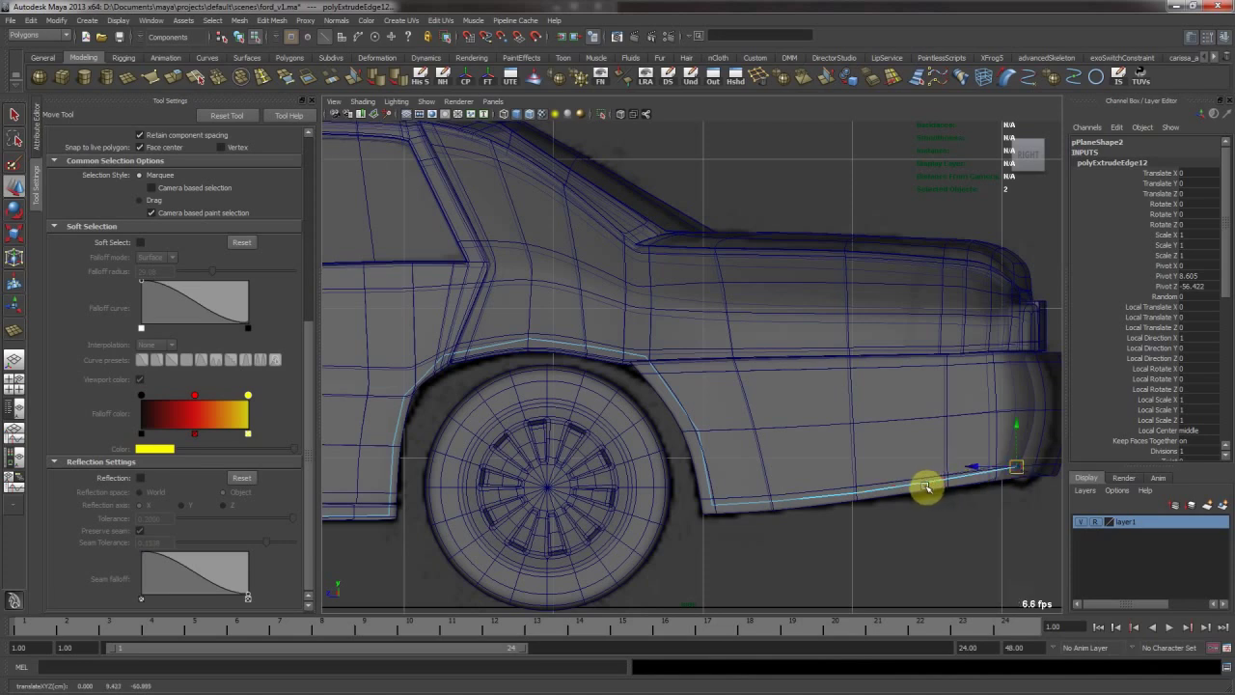
Select the plane's front edge at the sill and extrude it in segments up the rear side of the front wheel arch.
right_click_drag(876, 465, 474, 422, "alt")
middle_click_drag(474, 422, 1109, 377, "alt")
right_click_drag(550, 410, 892, 395, "alt")
middle_click_drag(521, 453, 700, 452, "alt")
left_click_drag(704, 408, 783, 485)
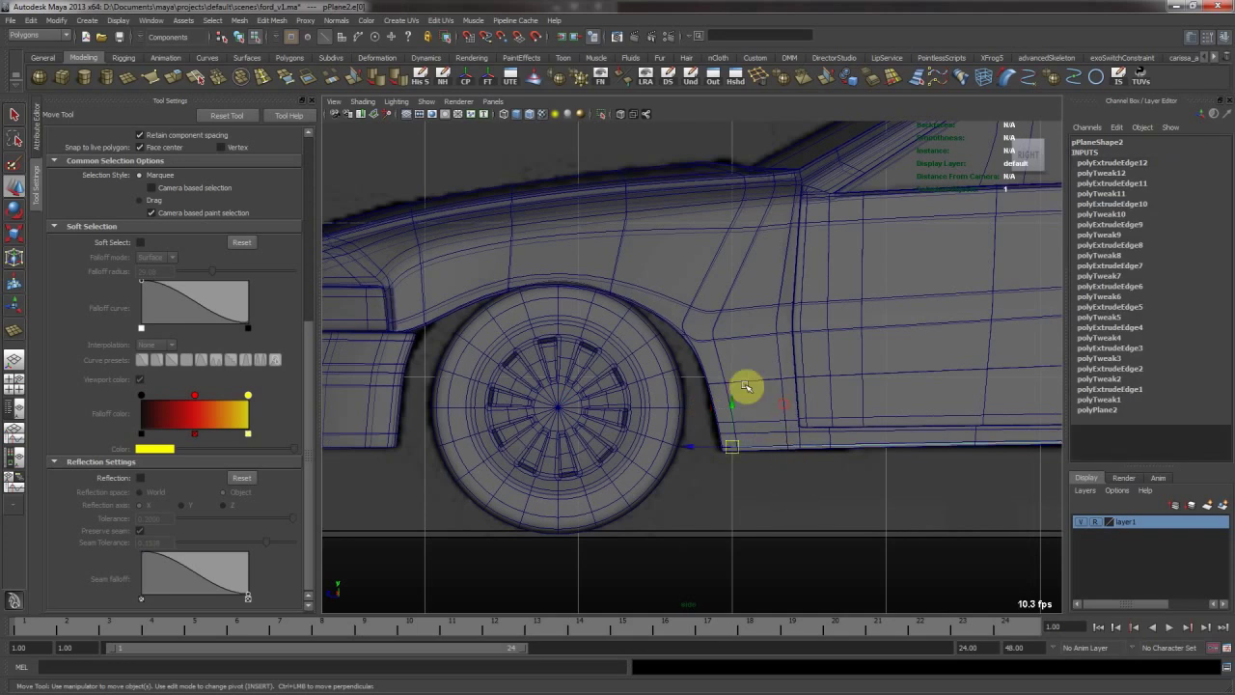
middle_click_drag(740, 413, 737, 425, "alt")
key("ctrl+e")
key("w")
left_click_drag(733, 464, 730, 457)
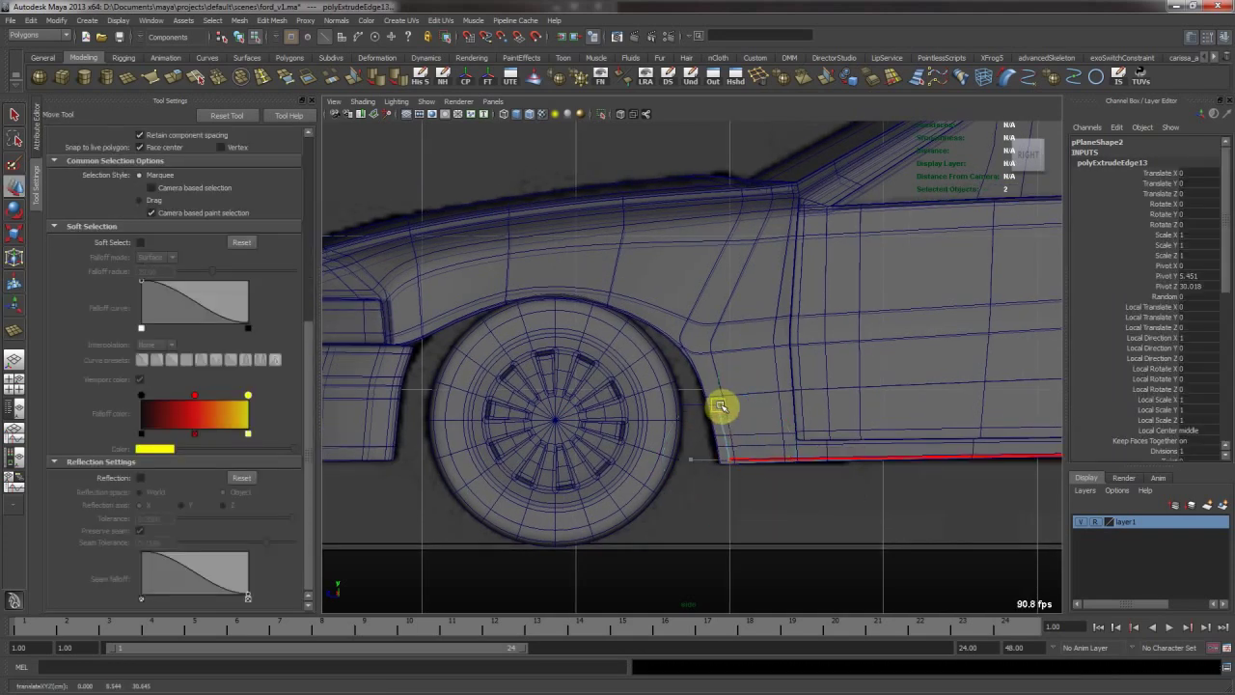
left_click(716, 396)
key("ctrl+e")
key("w")
left_click(695, 337)
key("ctrl+e")
key("w")
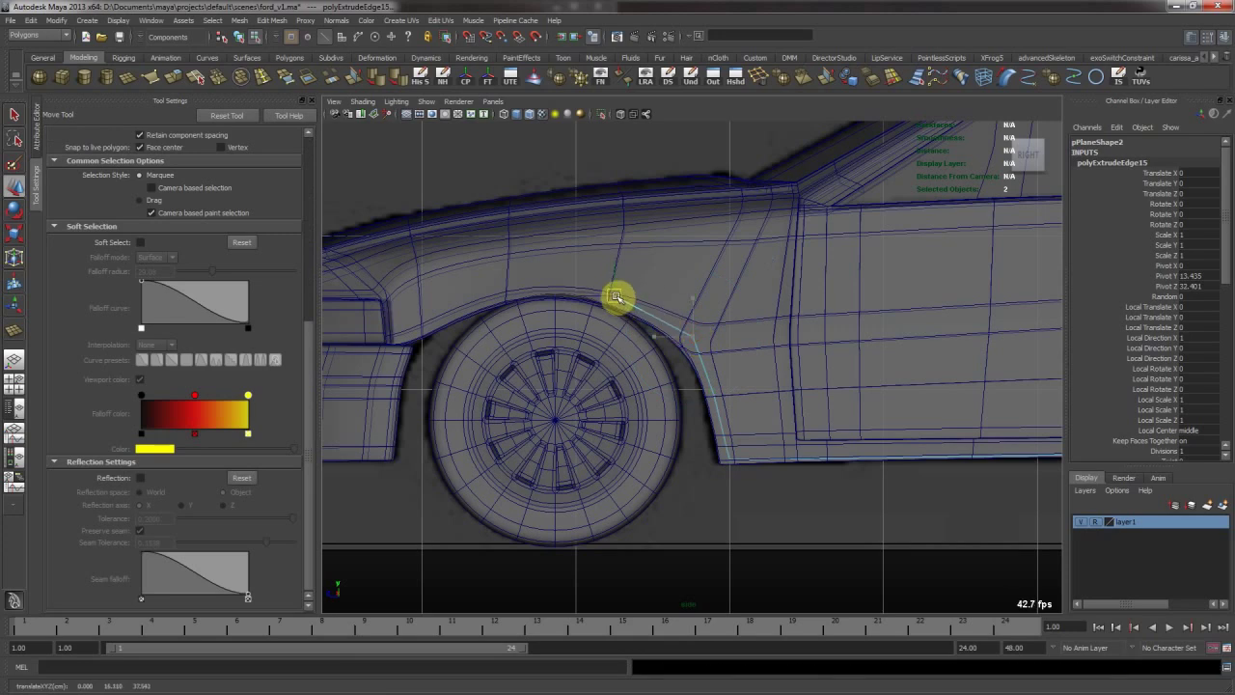
Continue extruding the edge over the top of the front wheel arch and down to the front bumper's lower rear corner.
left_click(614, 296)
key("ctrl+e")
key("w")
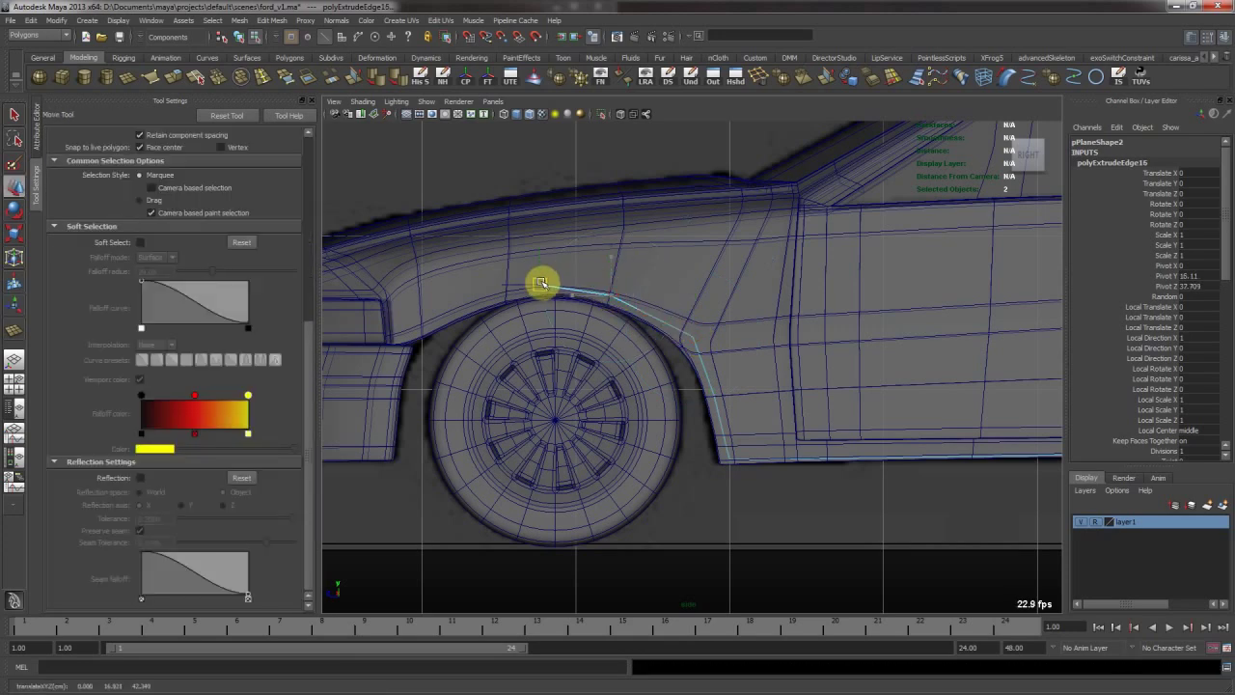
left_click_drag(502, 287, 553, 287)
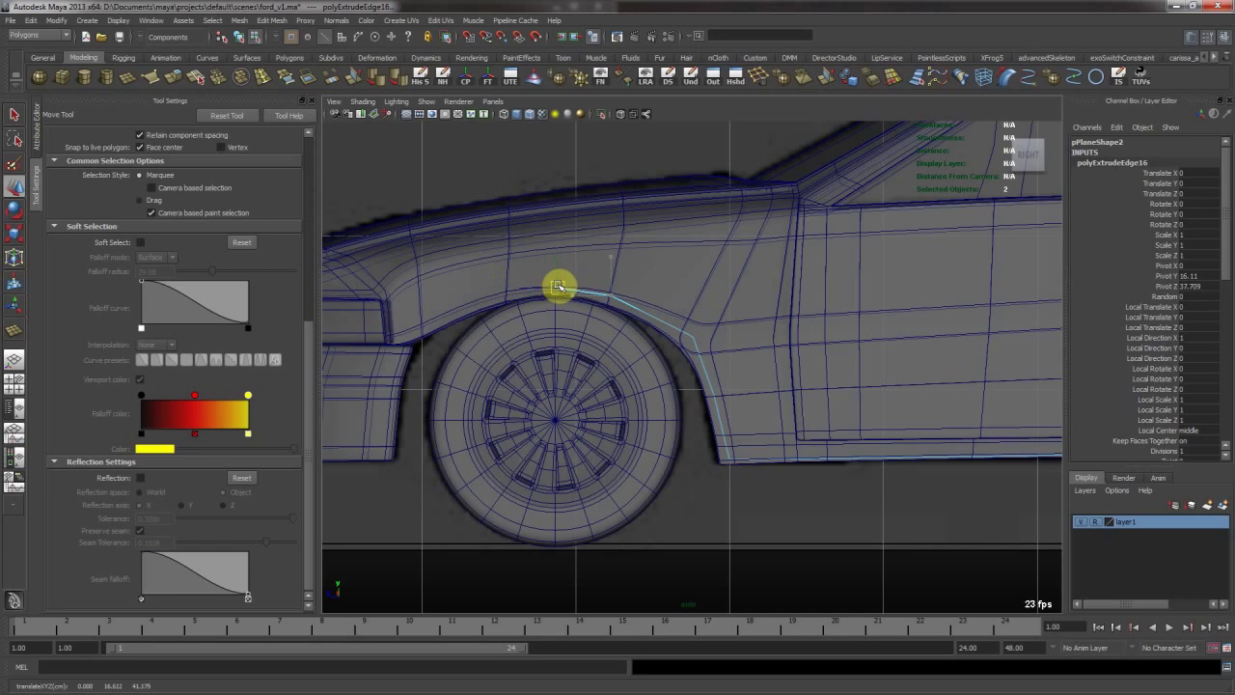
key("ctrl+e")
key("w")
left_click_drag(557, 287, 524, 290)
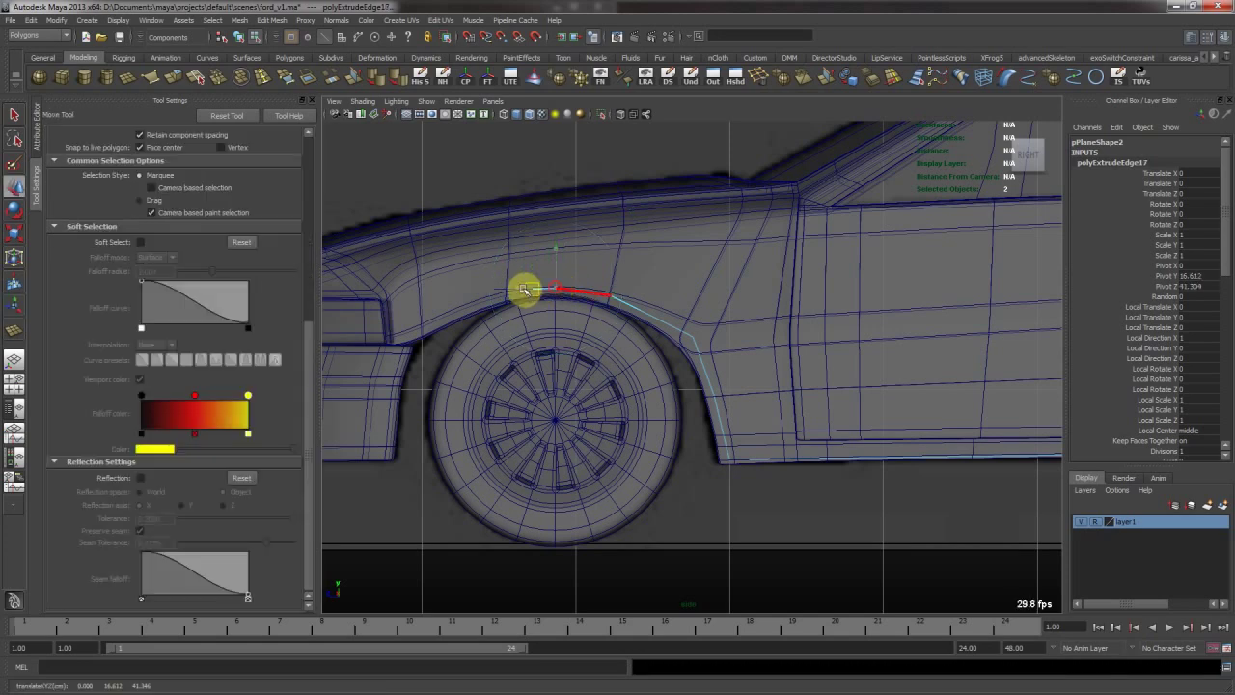
key("ctrl+e")
key("w")
left_click_drag(505, 292, 384, 454)
key("ctrl+e")
key("w")
key("ctrl+e")
key("w")
Extrude the edge forward along the underside of the front bumper to the car's nose and return to object mode.
middle_click_drag(384, 455, 653, 450, "alt")
key("ctrl+e")
key("w")
left_click_drag(652, 442, 456, 445)
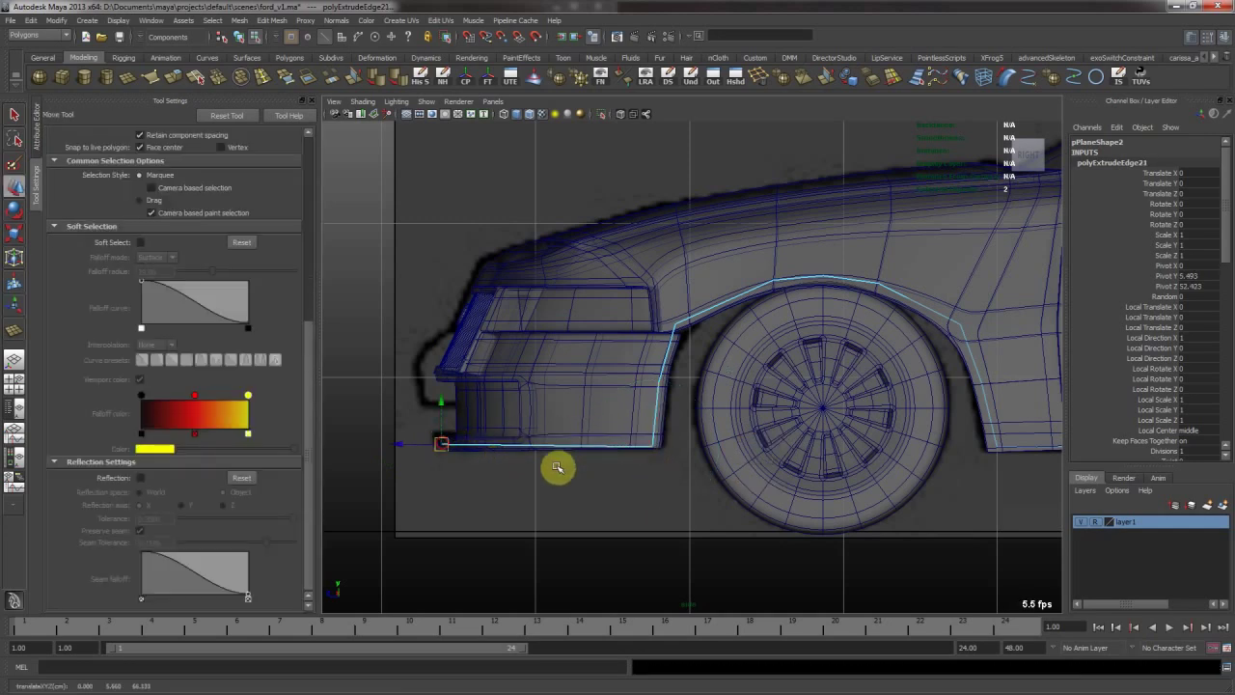
key("F8")
In the bottom view, insert two edge loops across the plane's front section and three evenly spaced loops along its length.
right_click_drag(582, 472, 565, 386, "alt")
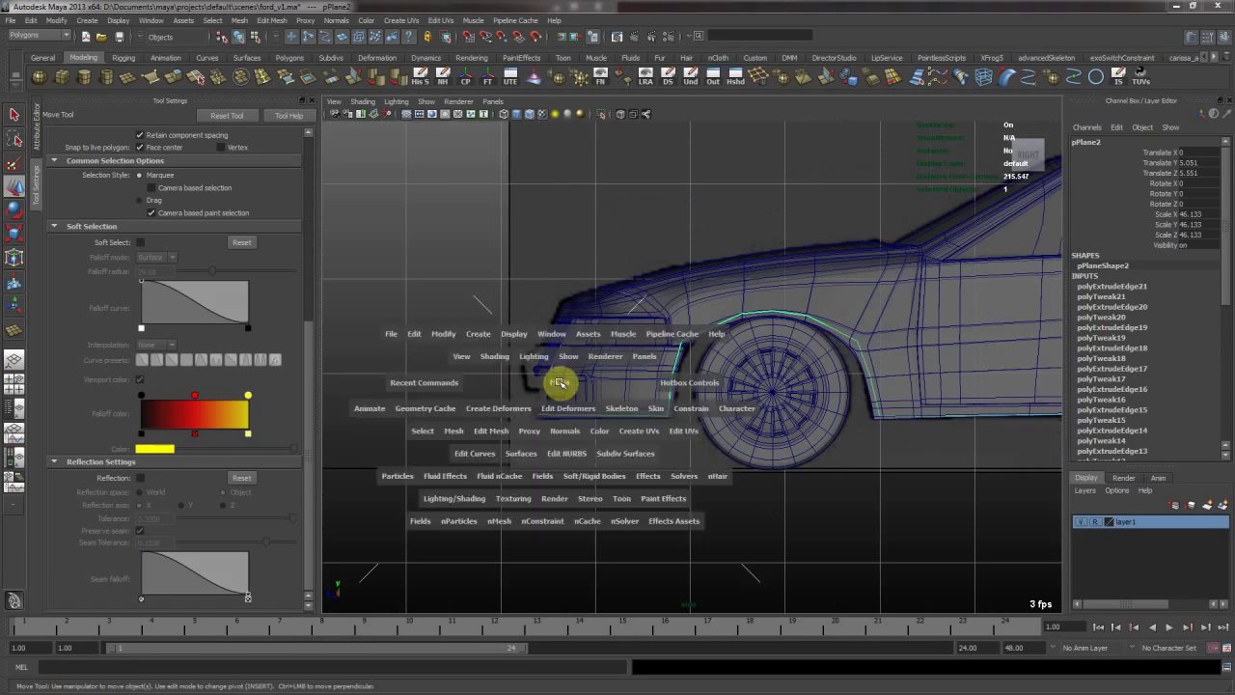
key("space")
key("space")
left_click_drag(683, 355, 772, 357, "alt")
left_click(793, 384)
key("space")
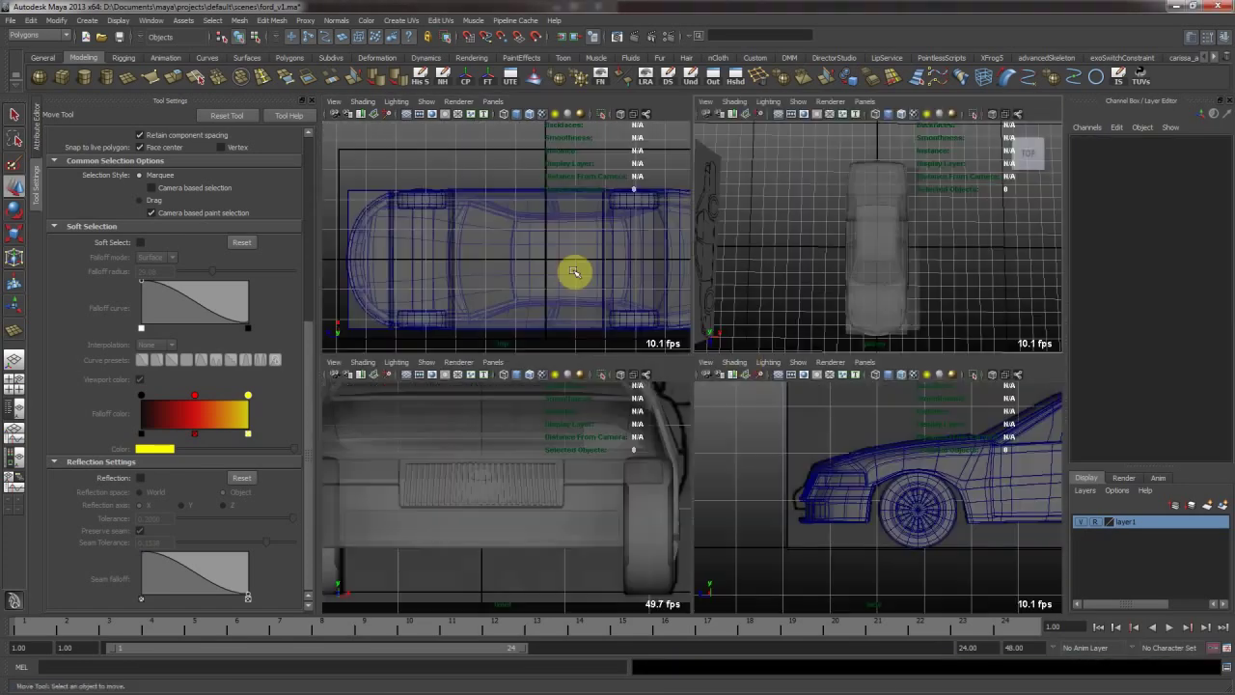
key("space")
right_click_drag(647, 312, 519, 318, "alt")
middle_click_drag(520, 319, 566, 311, "alt")
middle_click_drag(596, 303, 598, 302, "alt")
right_click_drag(526, 298, 747, 300, "alt")
middle_click_drag(579, 299, 623, 278, "alt")
key("y")
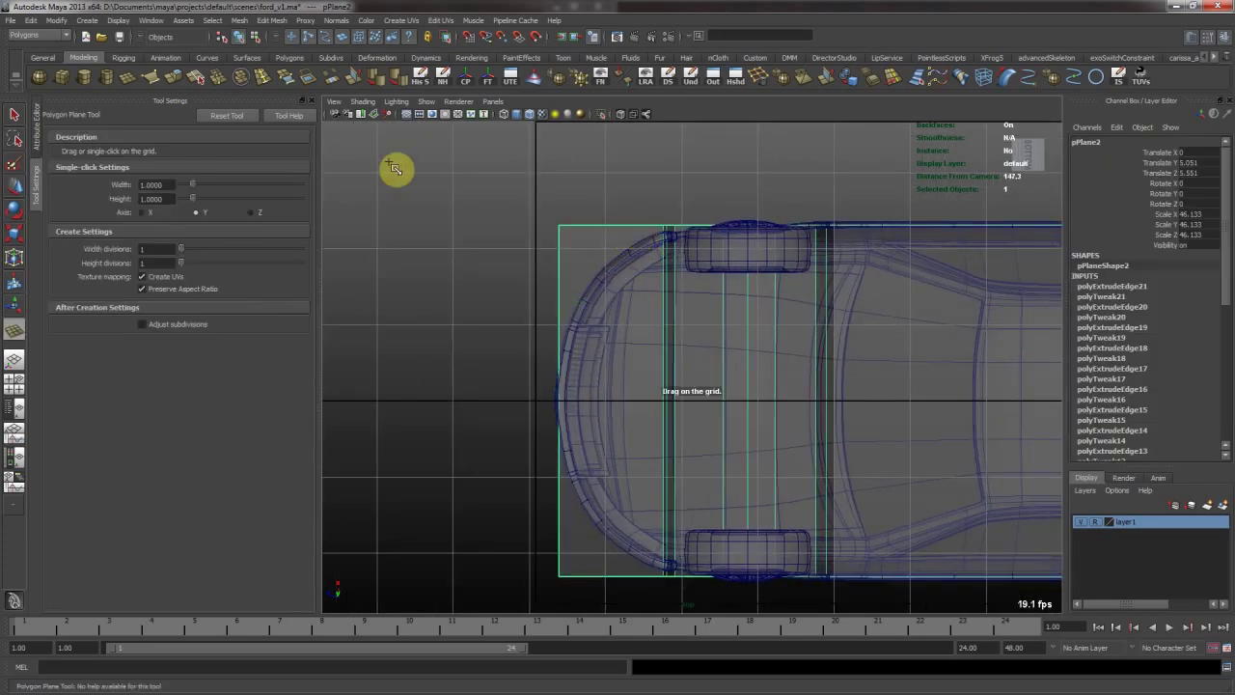
left_click(266, 79)
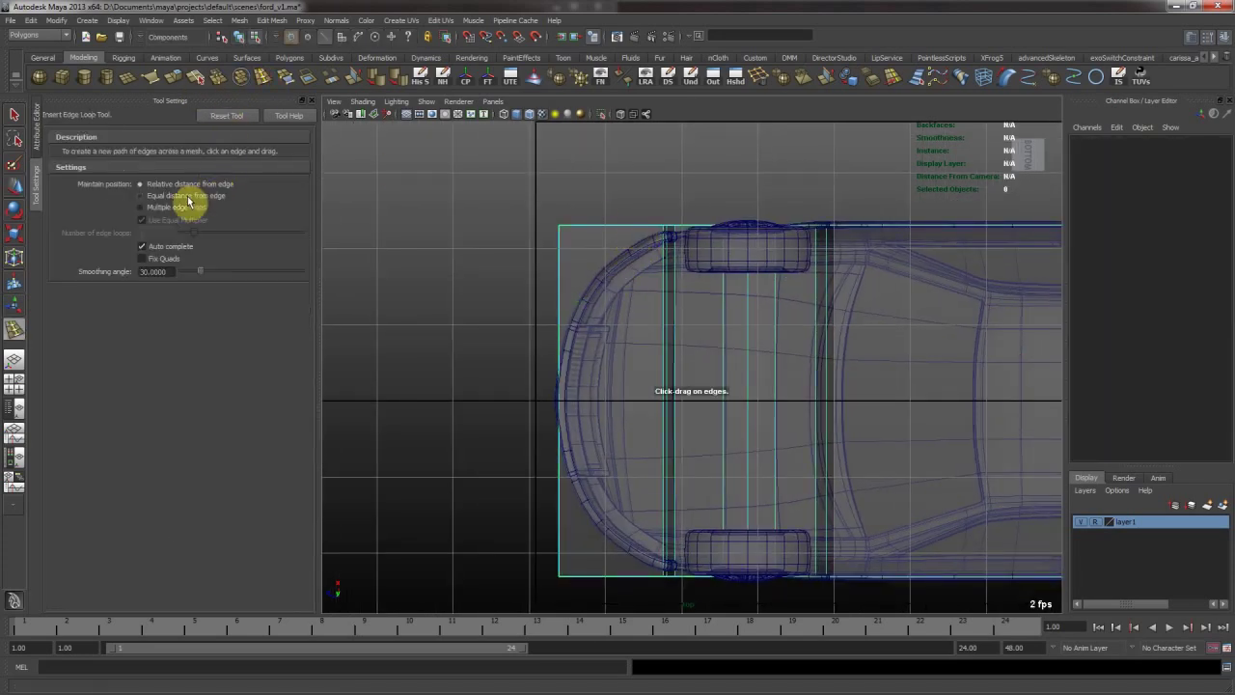
left_click_drag(640, 229, 589, 229)
left_click(181, 208)
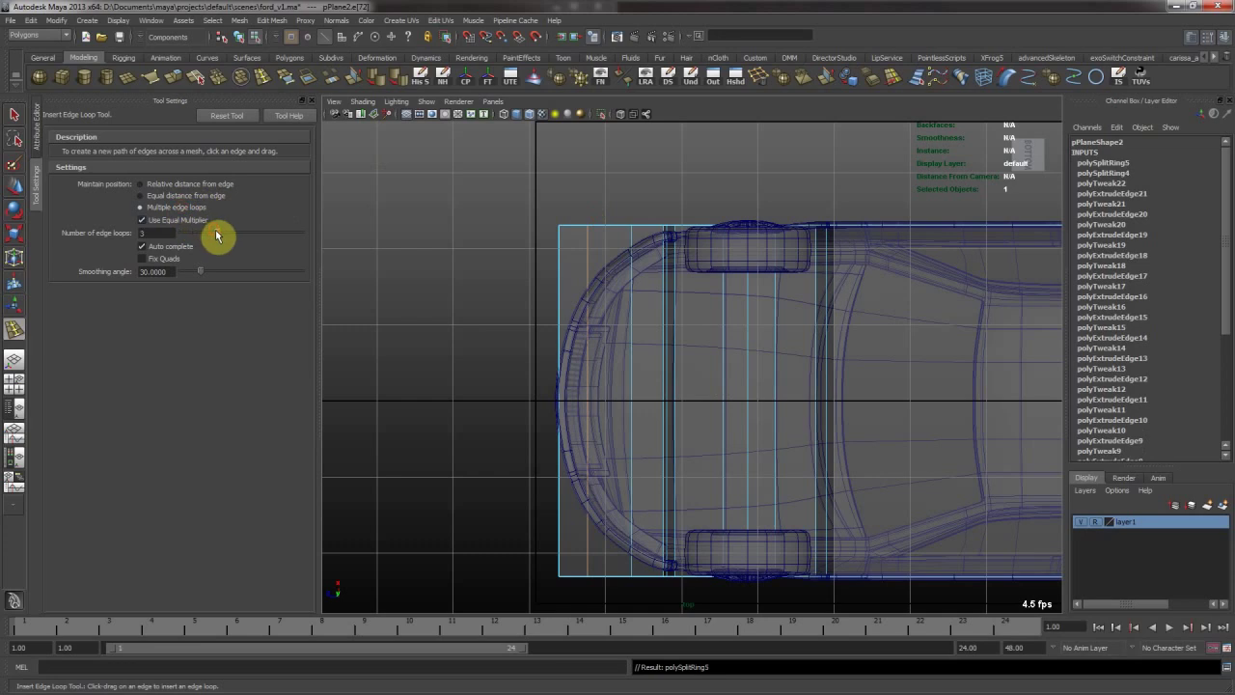
left_click(590, 277)
Turn on Reflection for the Move tool and move the front side vertices inward symmetrically toward the front bumper's corners.
key("w")
right_click_drag(587, 243, 550, 233)
left_click_drag(526, 183, 614, 240)
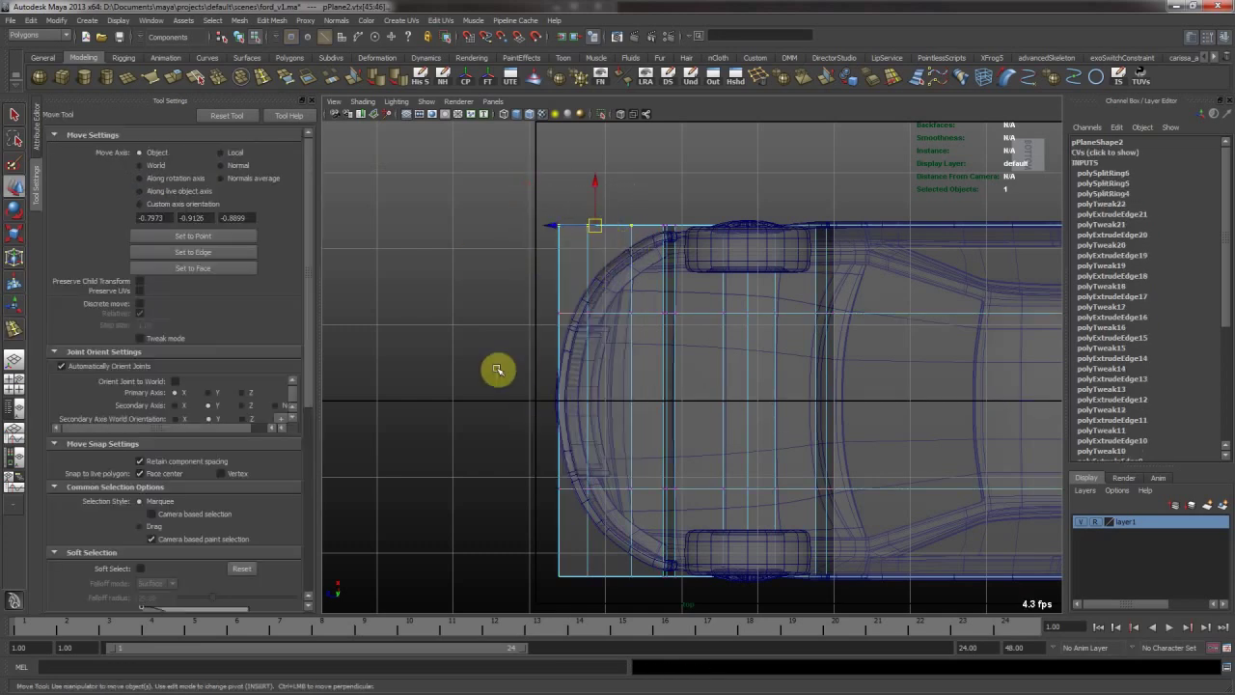
scroll(122, 419, "down", 6)
left_click(142, 572)
left_click_drag(597, 187, 598, 209)
scroll(608, 185, "up", 3)
Move the plane's outer vertices ahead of the front wheels inward, one by one, to follow the front bumper's rounded corner.
middle_click_drag(625, 159, 622, 252, "alt")
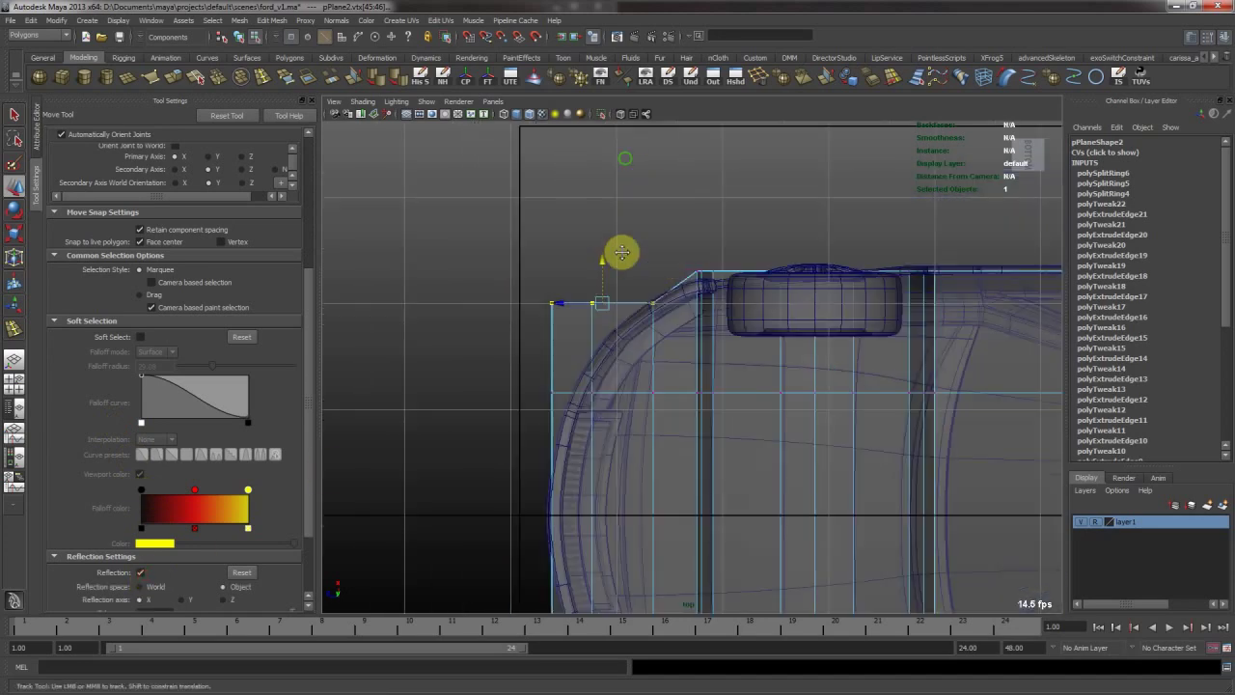
scroll(623, 253, "up", 3)
middle_click_drag(733, 192, 734, 250, "alt")
left_click_drag(686, 212, 752, 282)
middle_click_drag(752, 285, 753, 303)
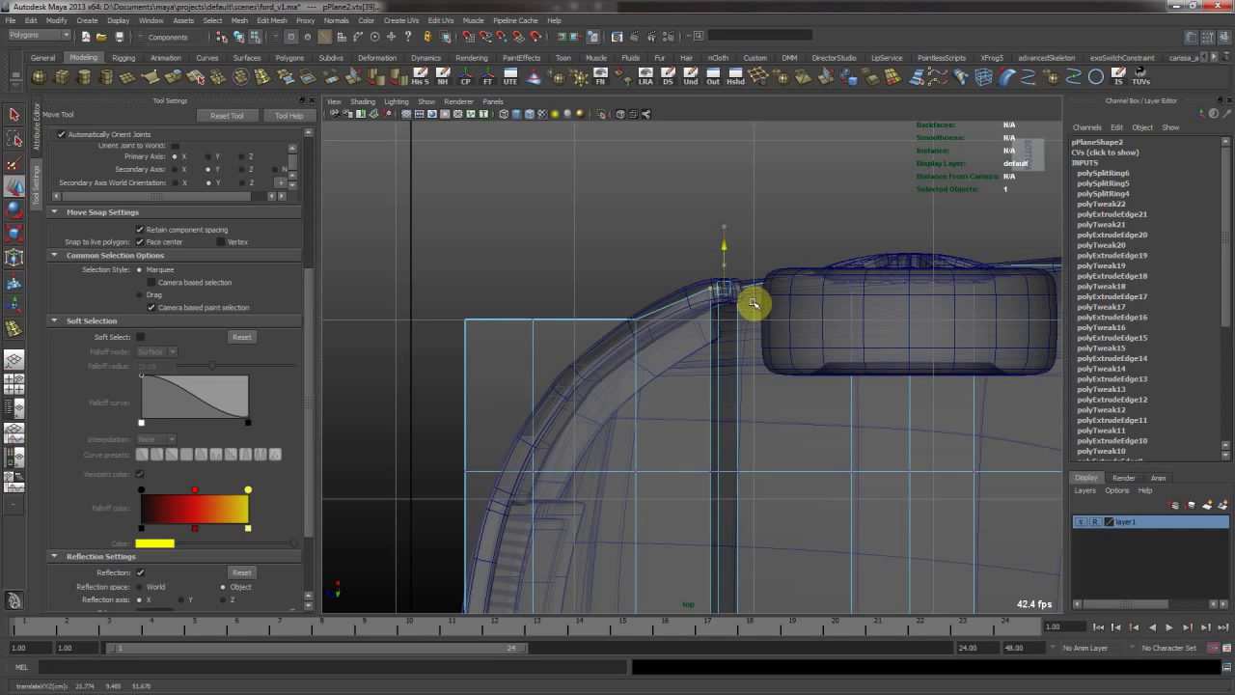
left_click_drag(436, 300, 549, 361)
middle_click_drag(616, 274, 629, 371)
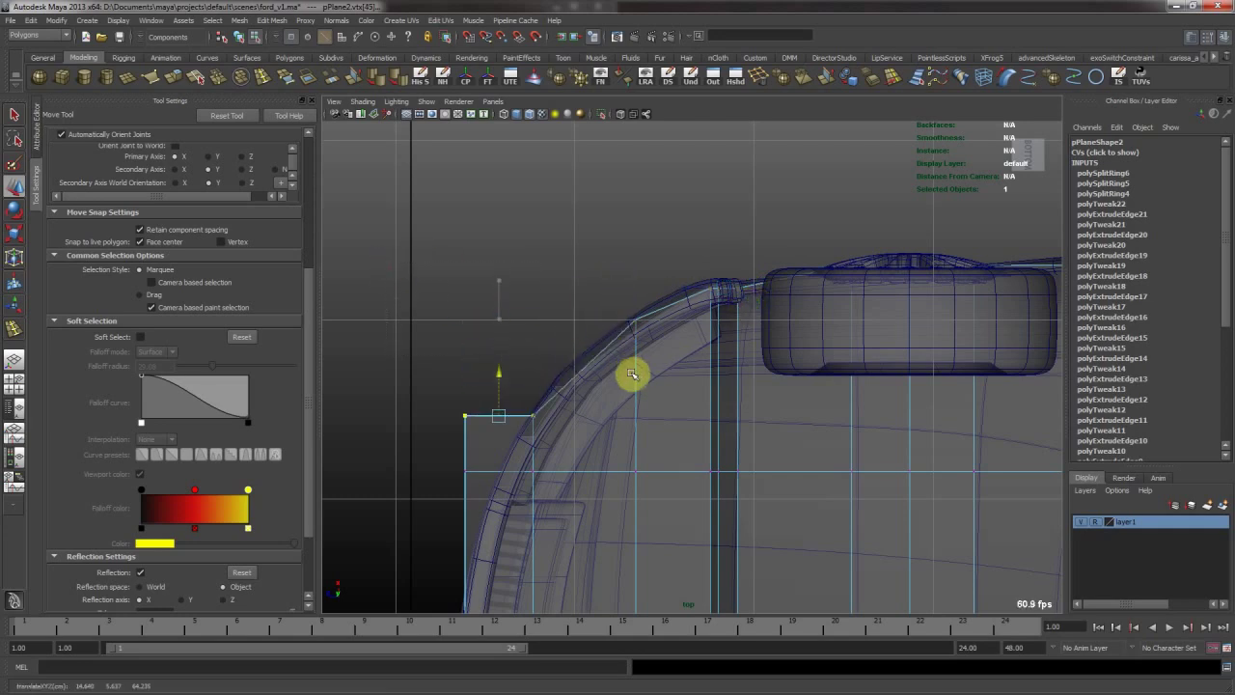
left_click_drag(416, 354, 505, 513)
left_click_drag(621, 265, 652, 339)
Fit the front corner vertex to the bumper and move the inner loop's vertices behind the bumper toward the centreline.
right_click_drag(682, 378, 600, 378, "alt")
middle_click_drag(590, 376, 630, 176, "alt")
left_click_drag(502, 192, 555, 293)
left_click_drag(534, 232, 551, 273)
left_click(588, 255)
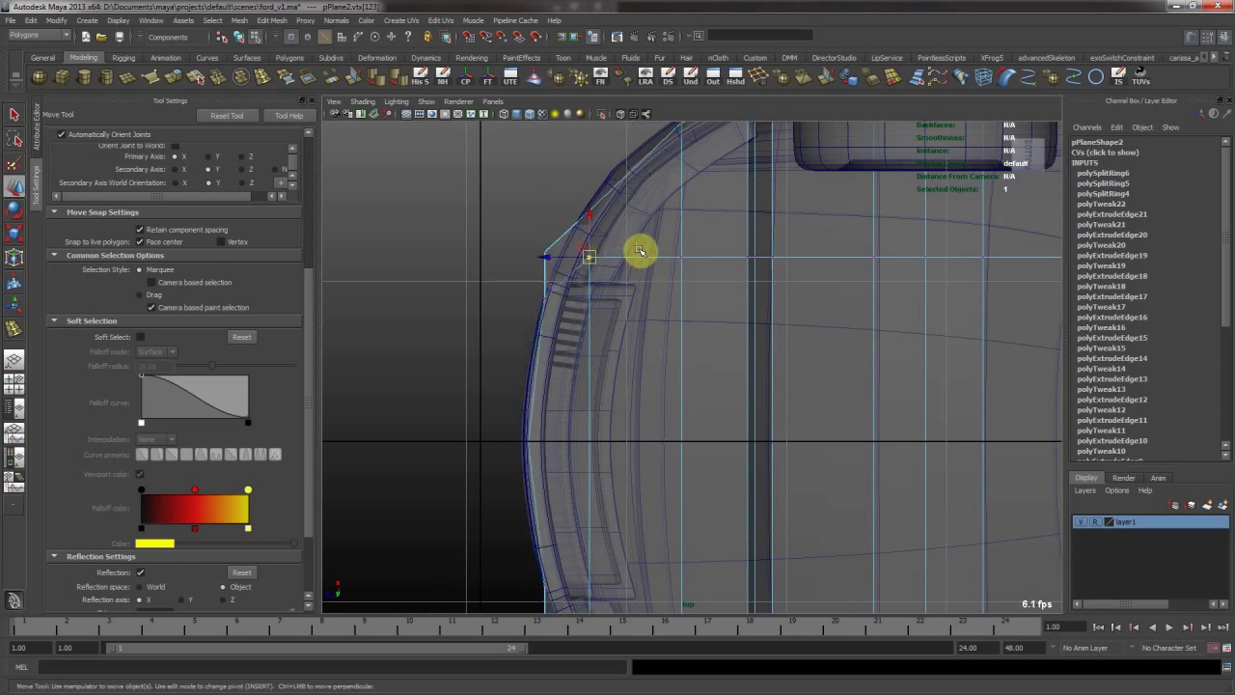
left_click_drag(589, 215, 716, 294)
middle_click_drag(720, 264, 717, 310)
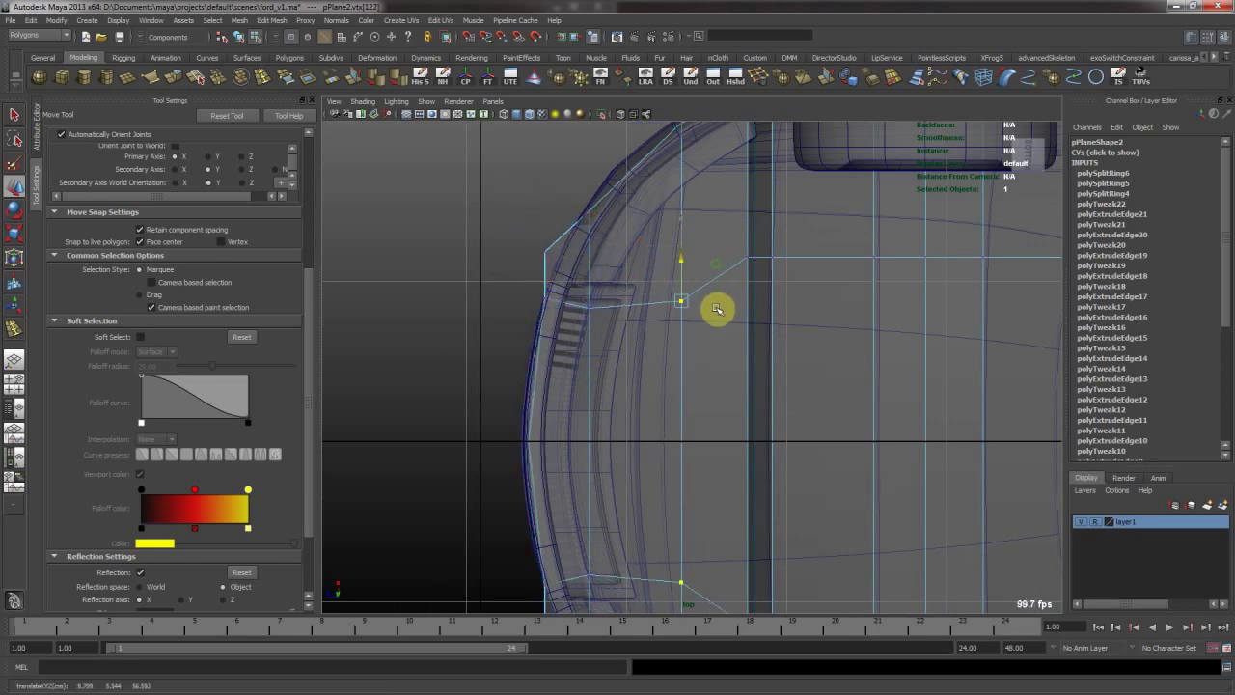
Move the vertices along the plane's front edge onto the curve of the front bumper.
left_click_drag(505, 221, 567, 340)
middle_click_drag(555, 281, 562, 337)
left_click_drag(504, 249, 561, 285)
left_click_drag(532, 328, 561, 373)
left_click_drag(545, 358, 543, 355)
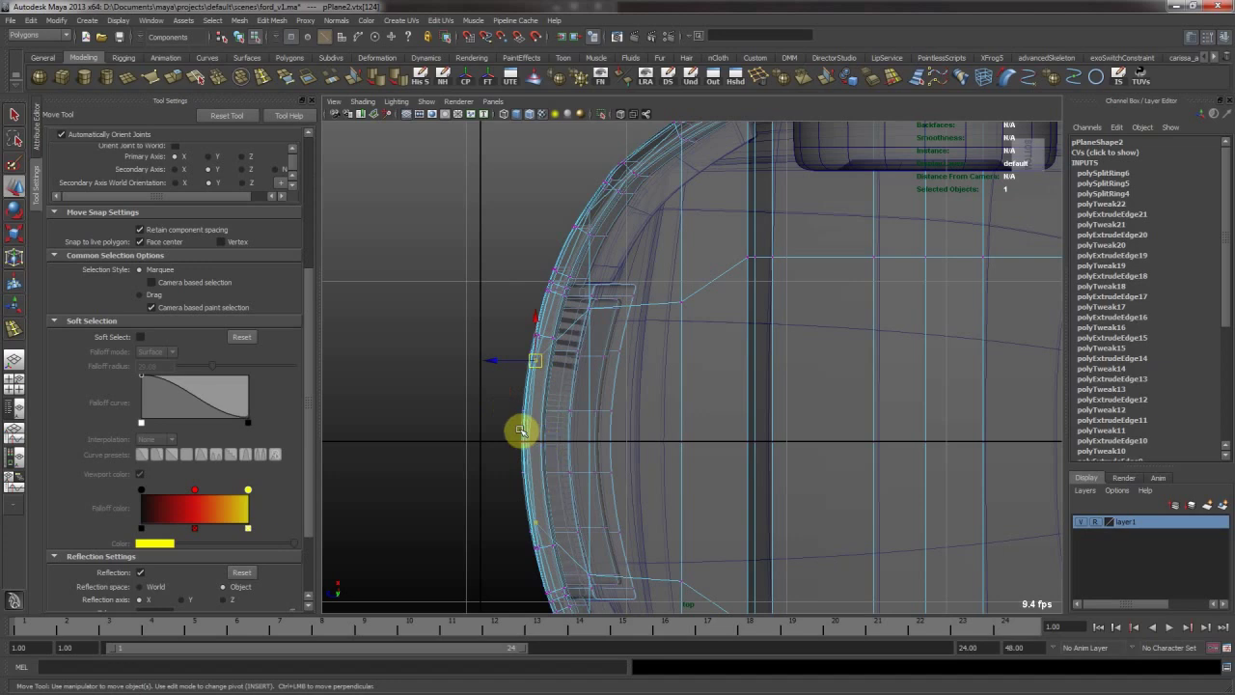
key("t")
key("ctrl+z")
key("w")
left_click_drag(508, 405, 546, 457)
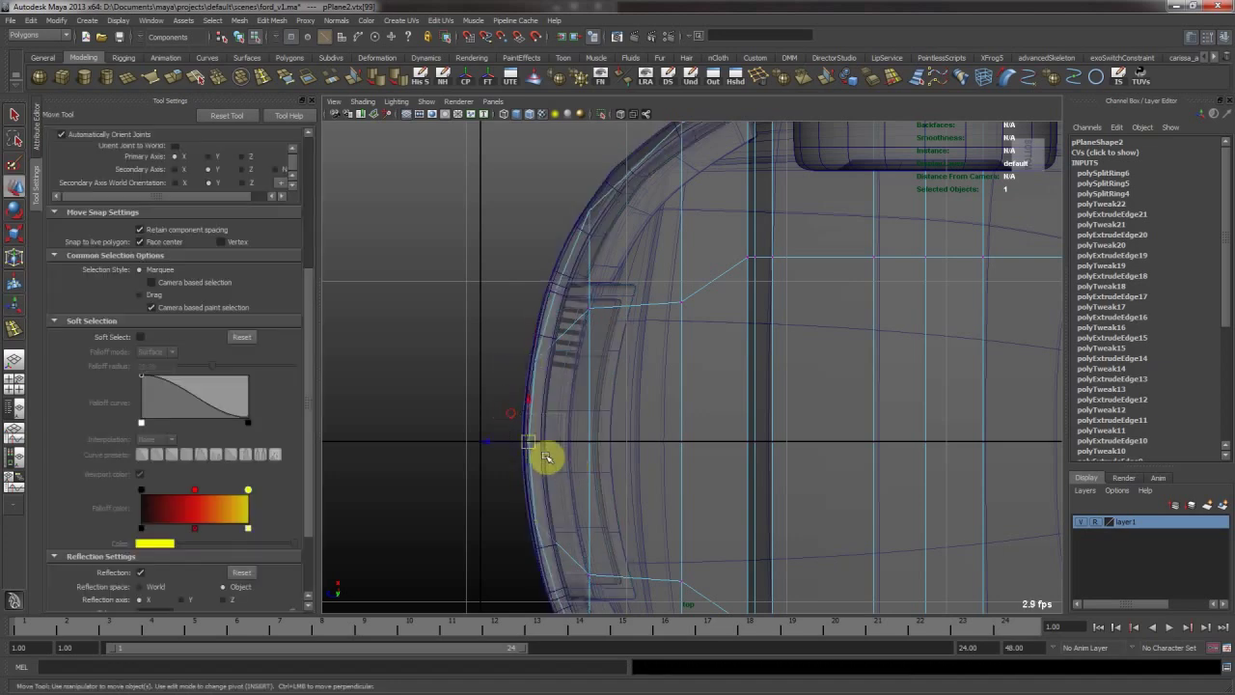
Even out the inner lengthwise loop behind the front bumper and refine the outer vertex on the bumper's curve.
middle_click_drag(566, 532, 540, 301, "alt")
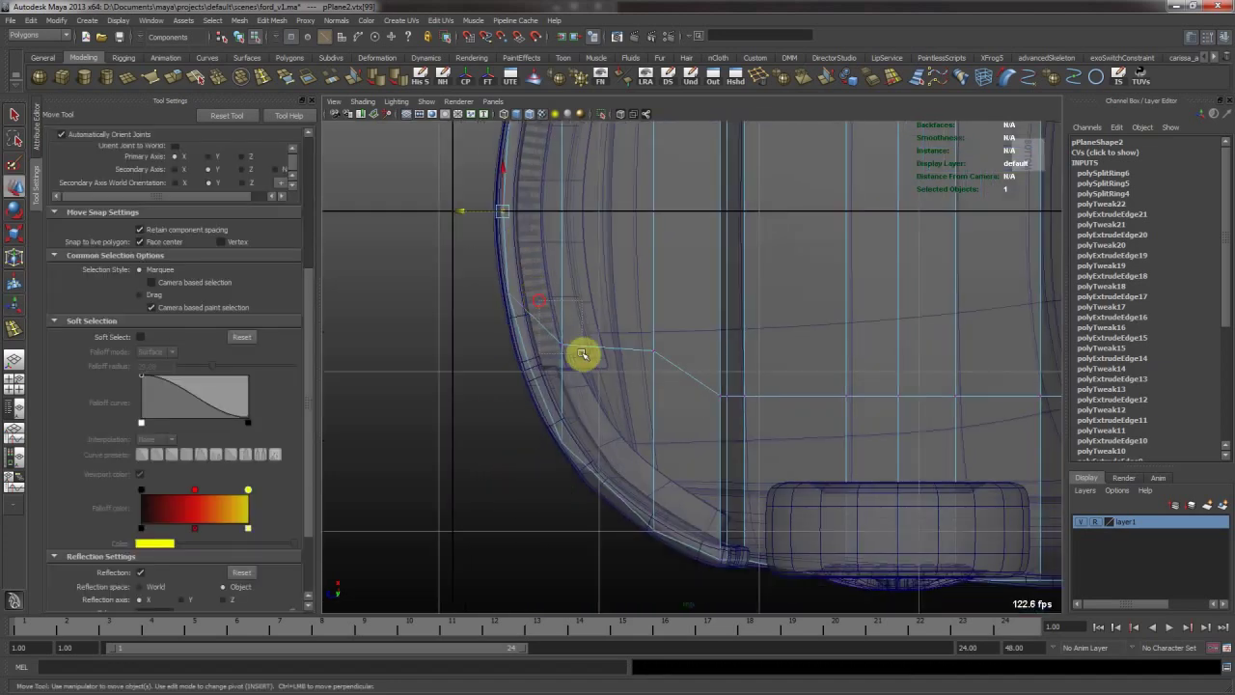
left_click_drag(564, 302, 673, 381)
middle_click_drag(685, 269, 687, 285)
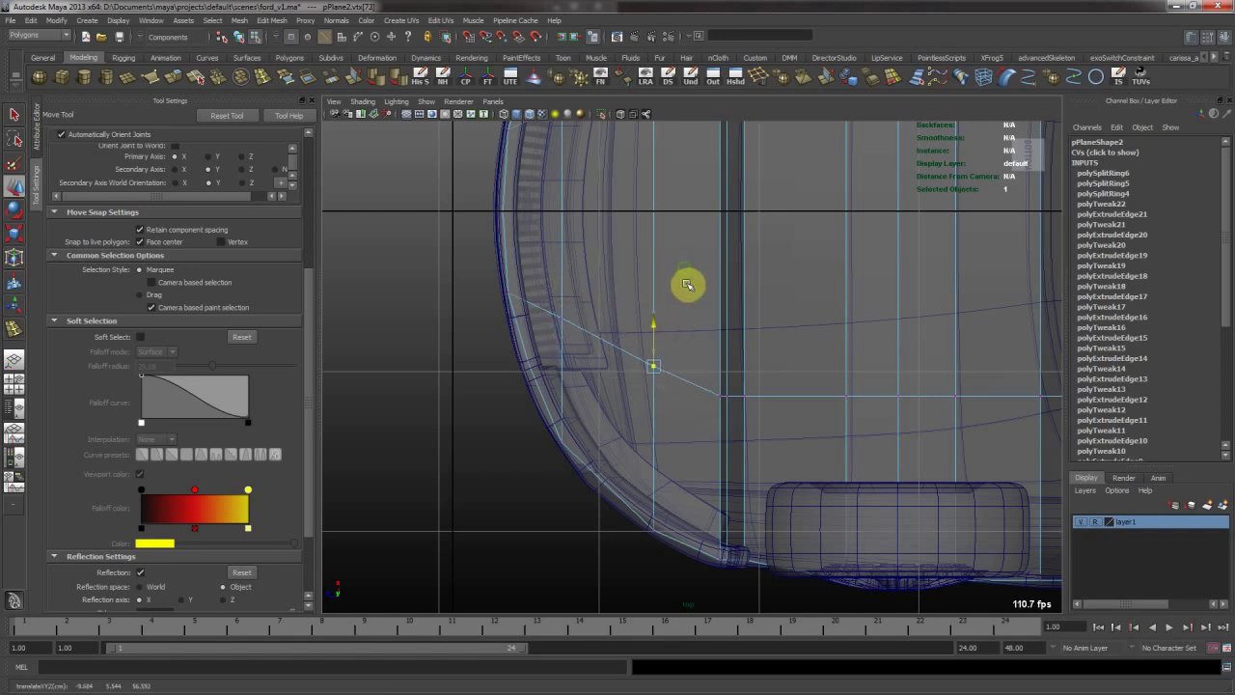
left_click_drag(691, 339, 723, 428)
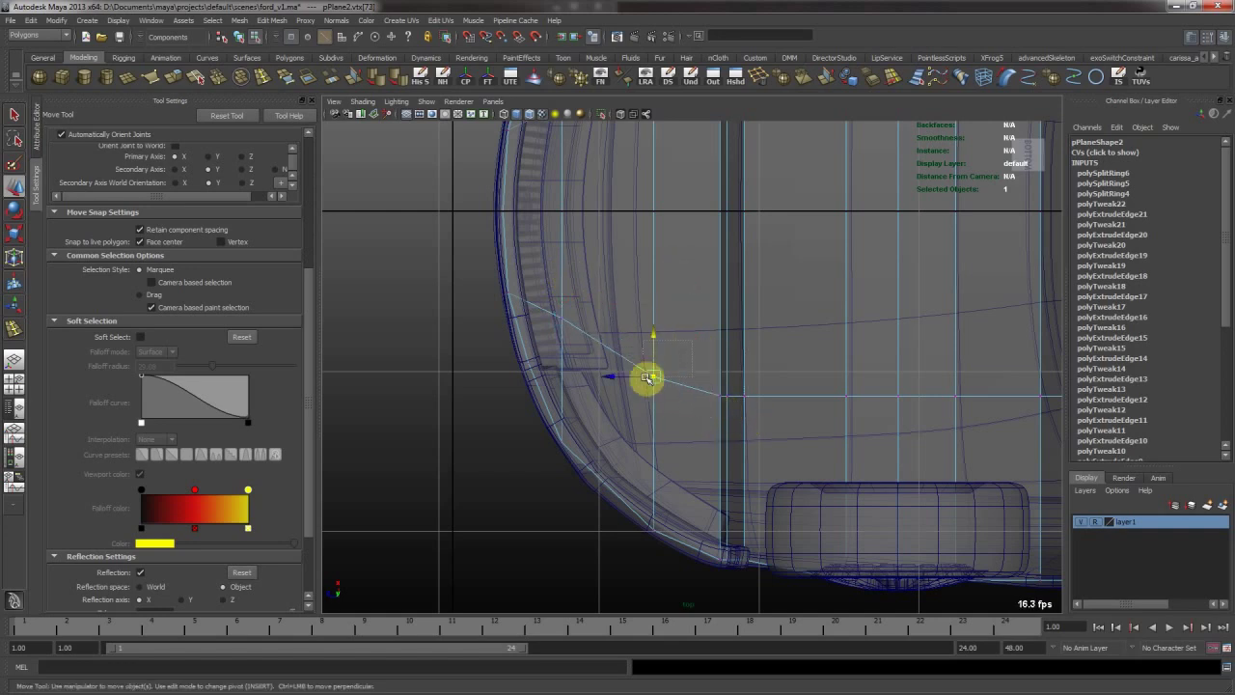
left_click_drag(647, 379, 644, 377)
key("ctrl+z")
left_click_drag(556, 305, 575, 329)
middle_click_drag(614, 317, 615, 324)
left_click_drag(551, 429, 570, 457)
middle_click_drag(612, 423, 611, 414)
Adjust the plane's side vertices along the sill to line up with the body side.
middle_click_drag(711, 413, 540, 331, "alt")
middle_click_drag(656, 229, 574, 392, "alt")
middle_click_drag(637, 258, 621, 287, "alt")
left_click_drag(670, 258, 776, 331)
middle_click_drag(803, 306, 617, 381)
left_click_drag(670, 381, 674, 384)
Move the plane's outer vertices behind the rear wheel inward to follow the body outline to the rear bumper's corner.
middle_click_drag(785, 372, 416, 349, "alt")
middle_click_drag(832, 387, 453, 338, "alt")
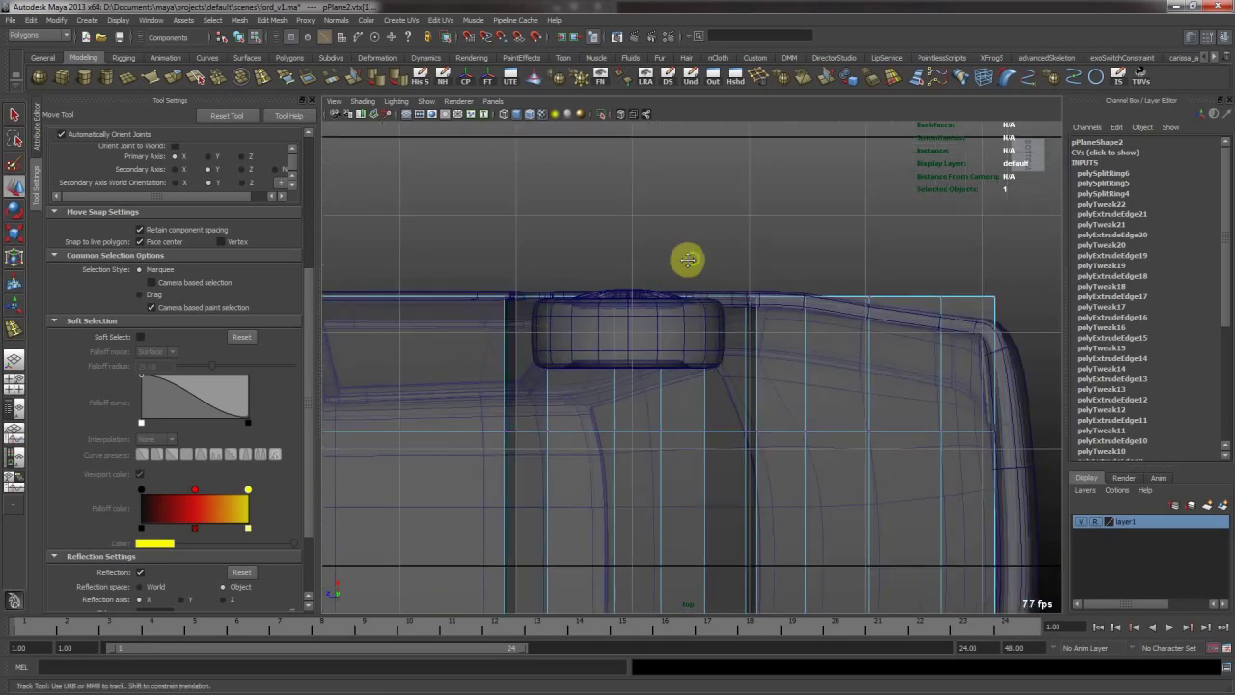
middle_click_drag(692, 259, 656, 325, "alt")
left_click_drag(656, 325, 684, 368)
middle_click_drag(670, 296, 840, 400)
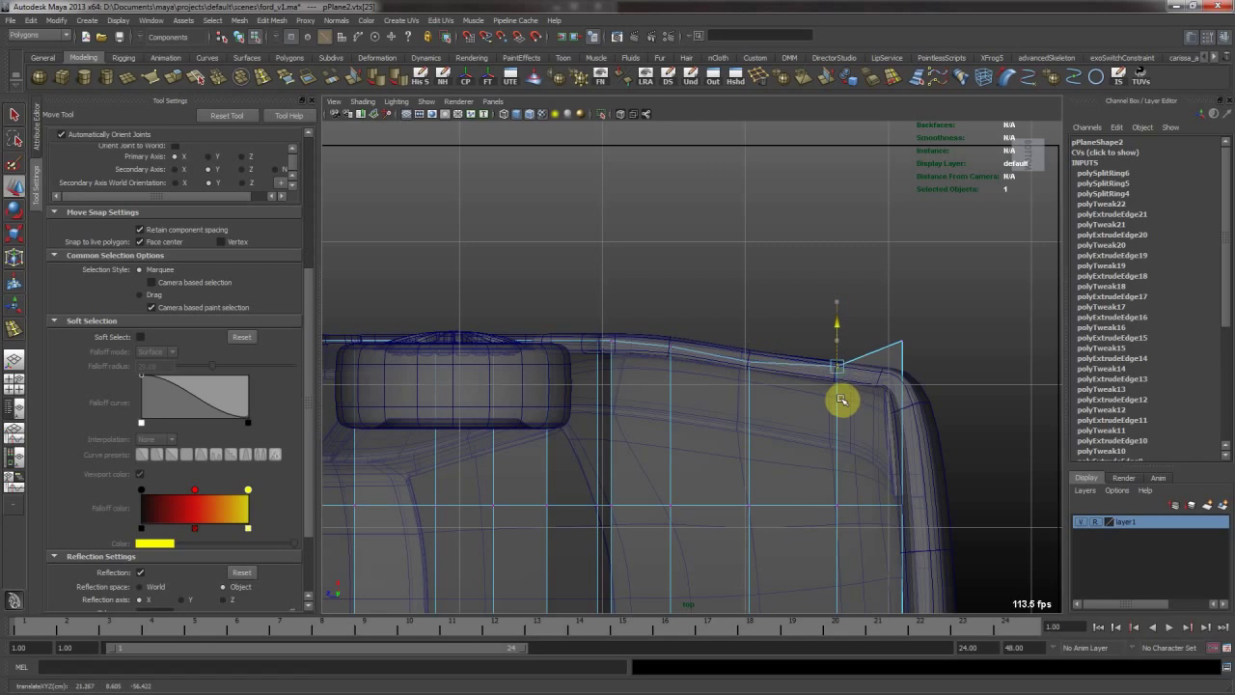
left_click_drag(854, 353, 943, 422)
Move the vertices of the plane's rear edge backward so the edge follows the rear bumper's curve.
middle_click_drag(938, 406, 774, 318, "alt")
left_click_drag(728, 358, 786, 412)
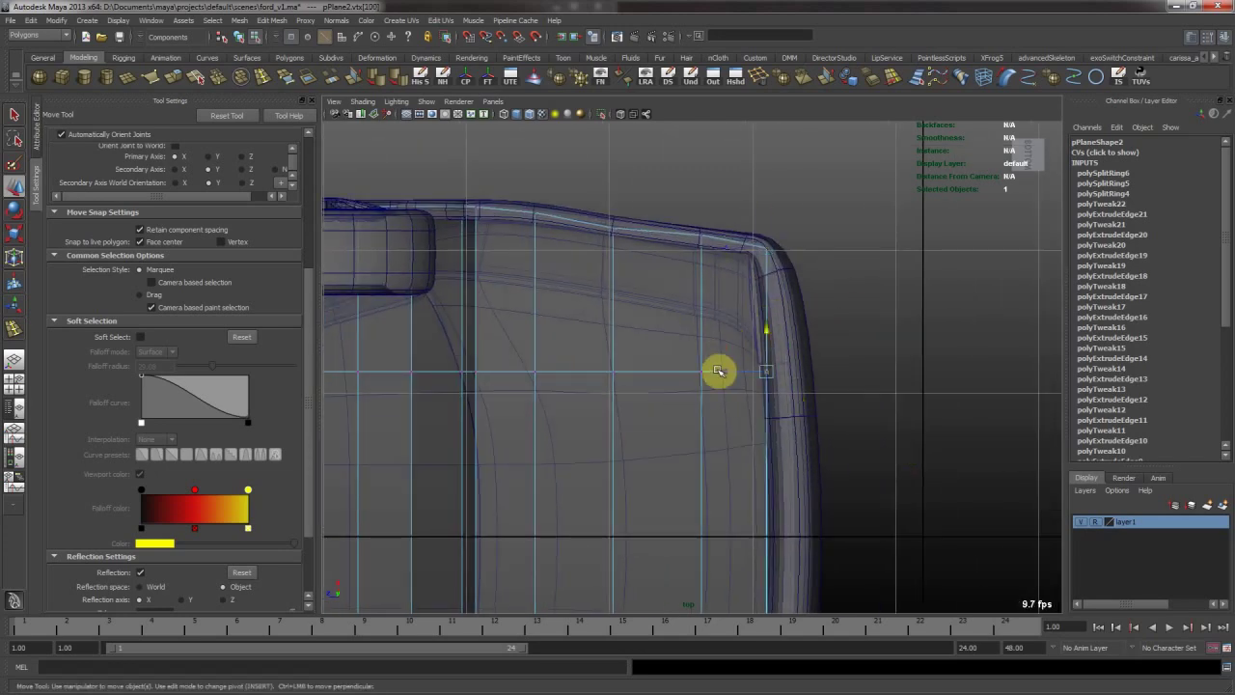
left_click_drag(730, 373, 732, 374)
middle_click_drag(739, 482, 728, 339, "alt")
left_click_drag(730, 331, 792, 439)
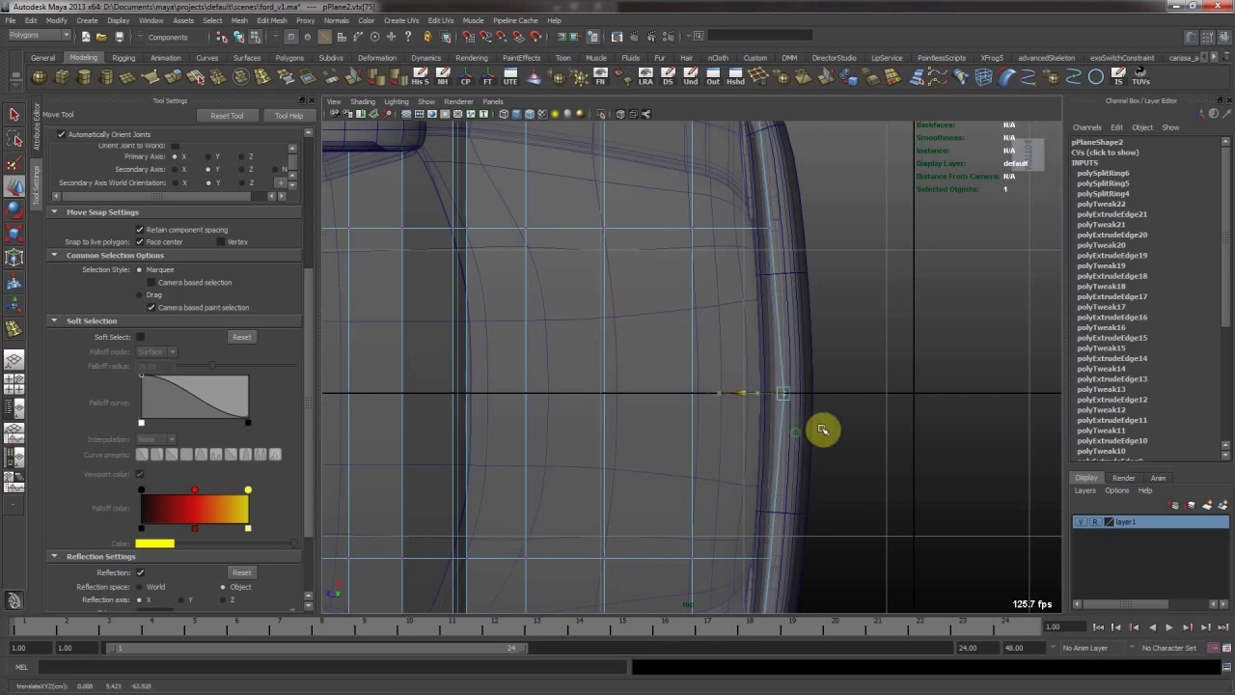
Inspect the underbody from below in the perspective view, switch the plane to object mode and save the scene.
key("space")
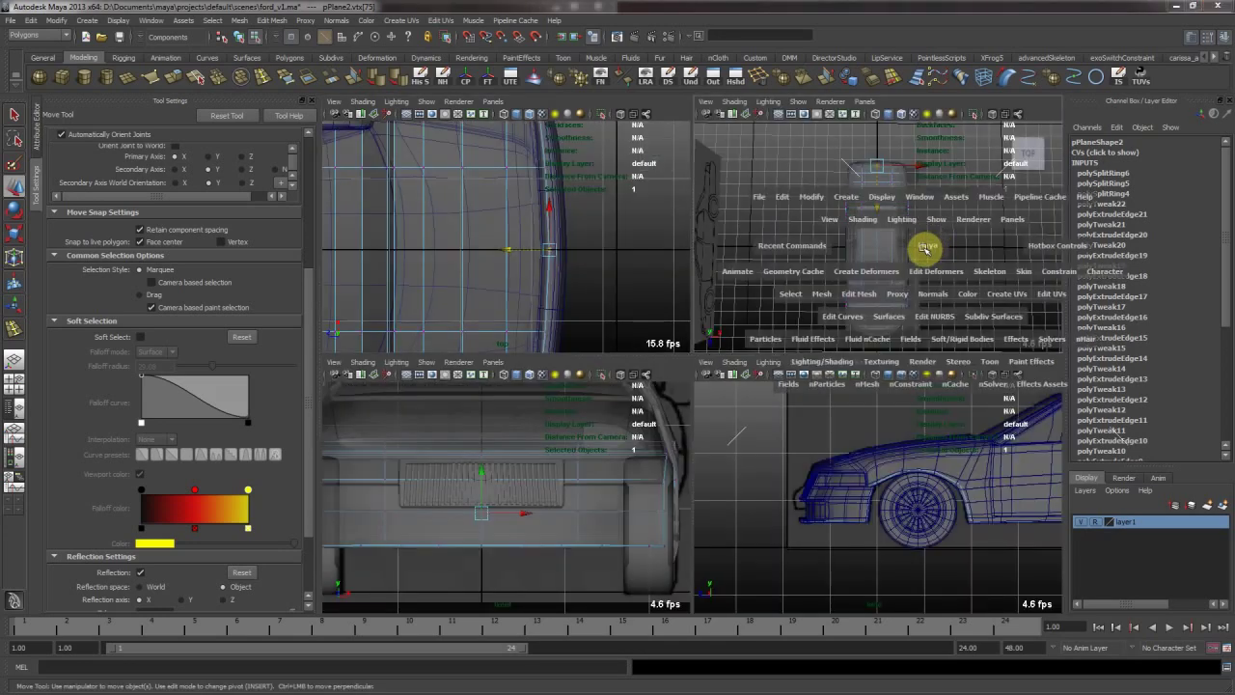
key("space")
left_click_drag(819, 375, 692, 325, "alt")
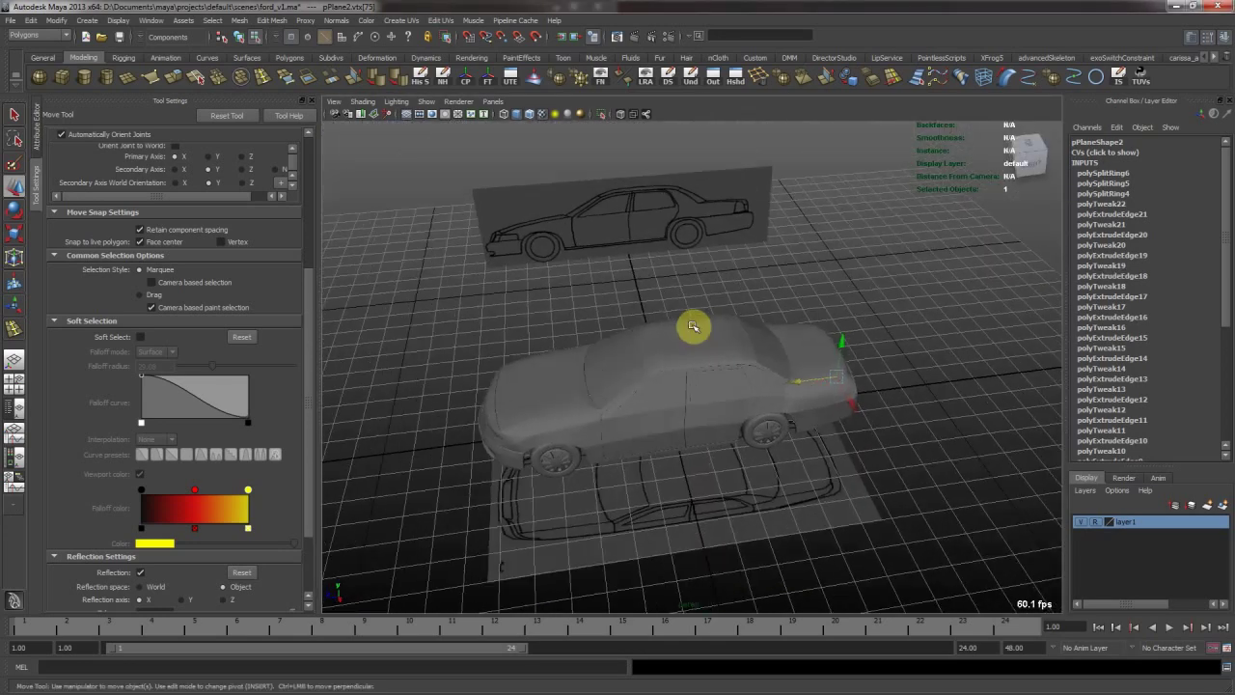
key("f")
mouse_move(723, 371)
right_mouse_down("alt")
mouse_move(430, 281)
mouse_move(447, 224)
right_mouse_up("alt")
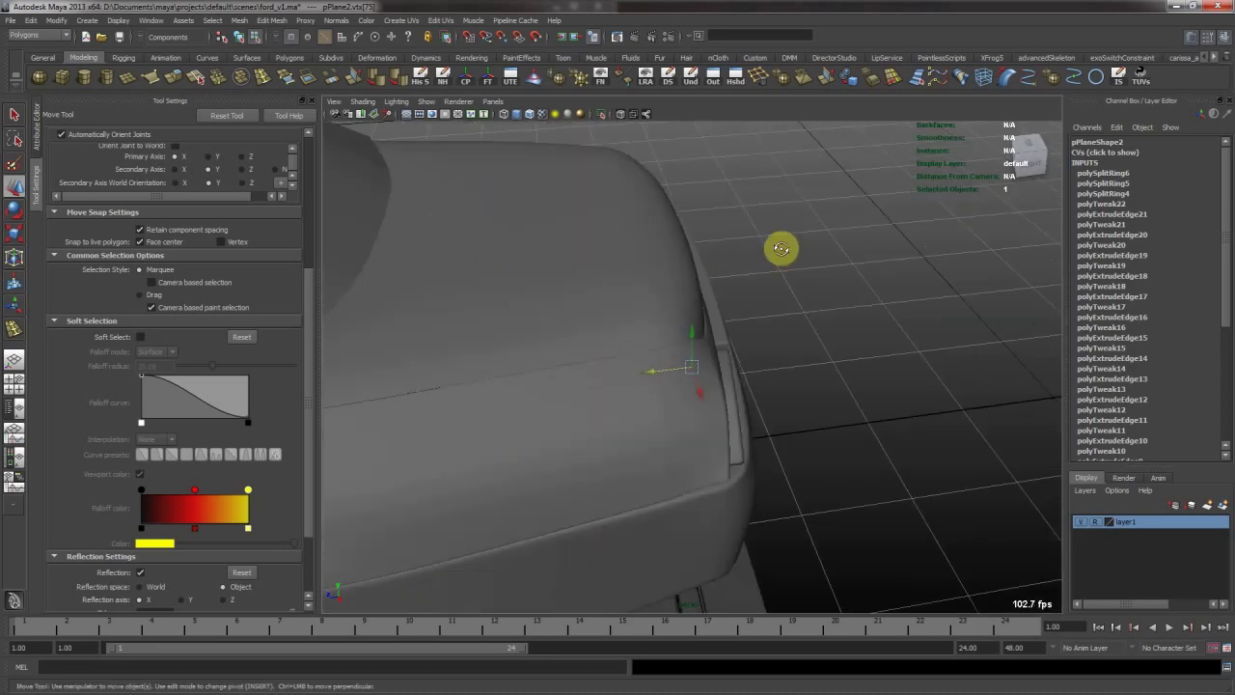
left_click_drag(781, 248, 749, 267, "alt")
right_click_drag(551, 368, 593, 328)
key("ctrl+s")
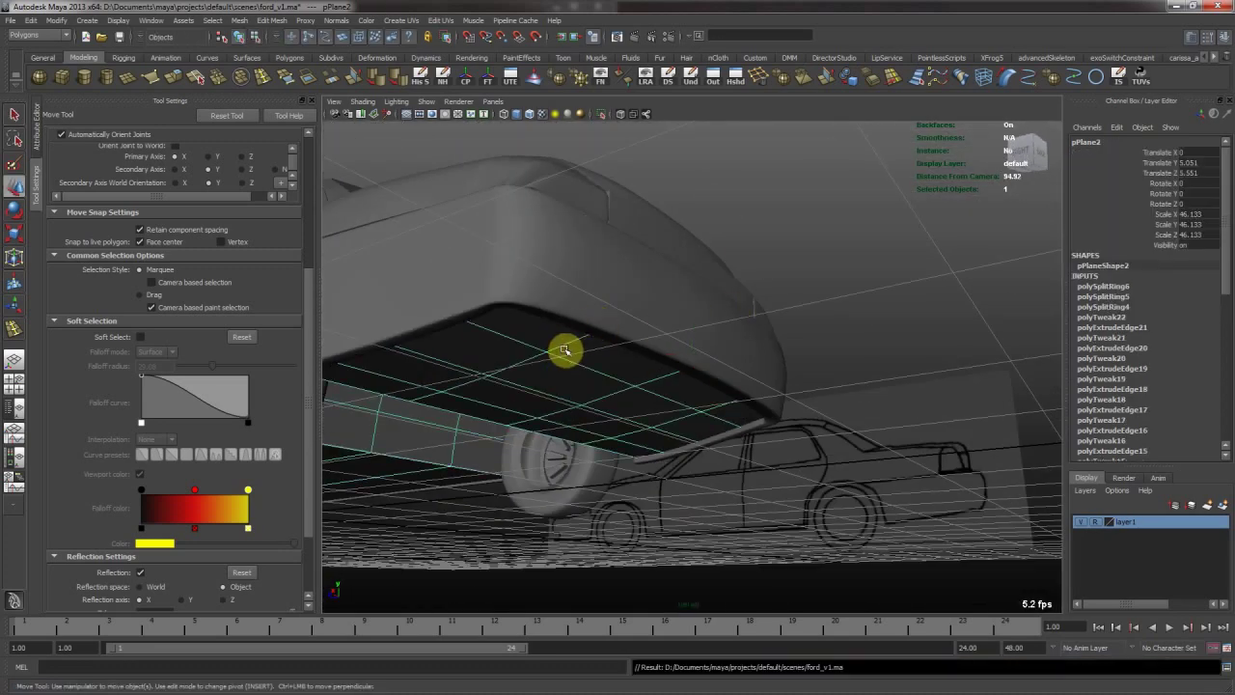
Delete the underbody plane's faces between the two front wheels.
left_click_drag(512, 369, 556, 383, "alt")
right_click_drag(578, 355, 804, 408, "alt")
left_click_drag(804, 409, 840, 510, "alt")
left_click(838, 552)
left_click_drag(730, 274, 704, 326, "alt")
left_click(705, 326)
left_click_drag(813, 302, 711, 229, "alt")
right_click_drag(712, 274, 712, 280)
left_click_drag(714, 279, 711, 335, "alt")
left_click(706, 291)
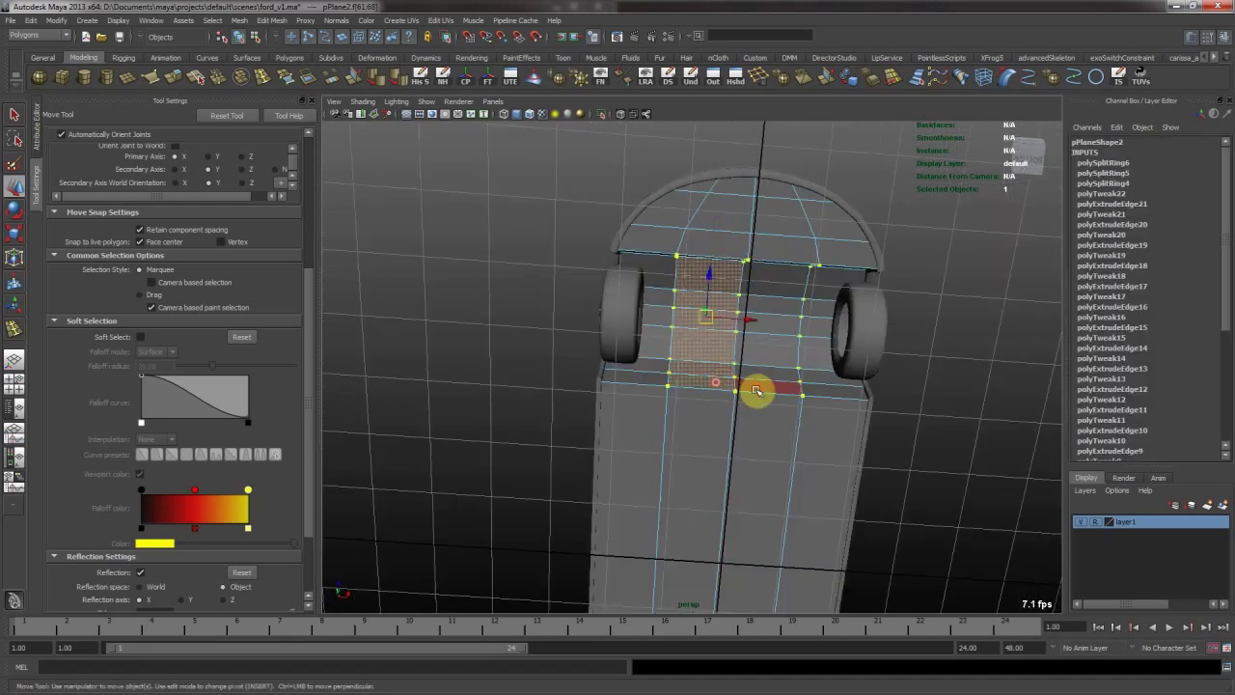
mouse_move(774, 299)
left_mouse_down("alt")
mouse_move(781, 279)
mouse_move(765, 279)
left_mouse_up("alt")
left_click(736, 353)
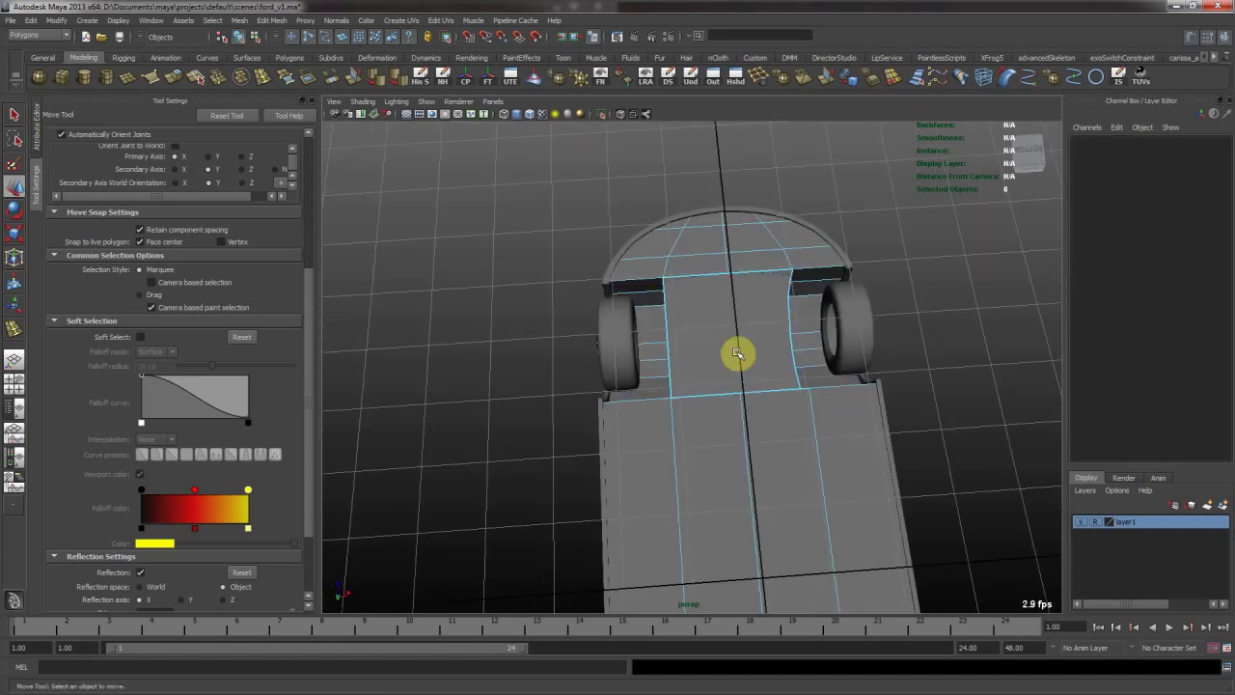
Delete the underbody plane's faces between the two rear wheels.
left_click_drag(662, 273, 706, 367, "alt")
left_click(739, 439)
left_click_drag(738, 439, 639, 353, "alt")
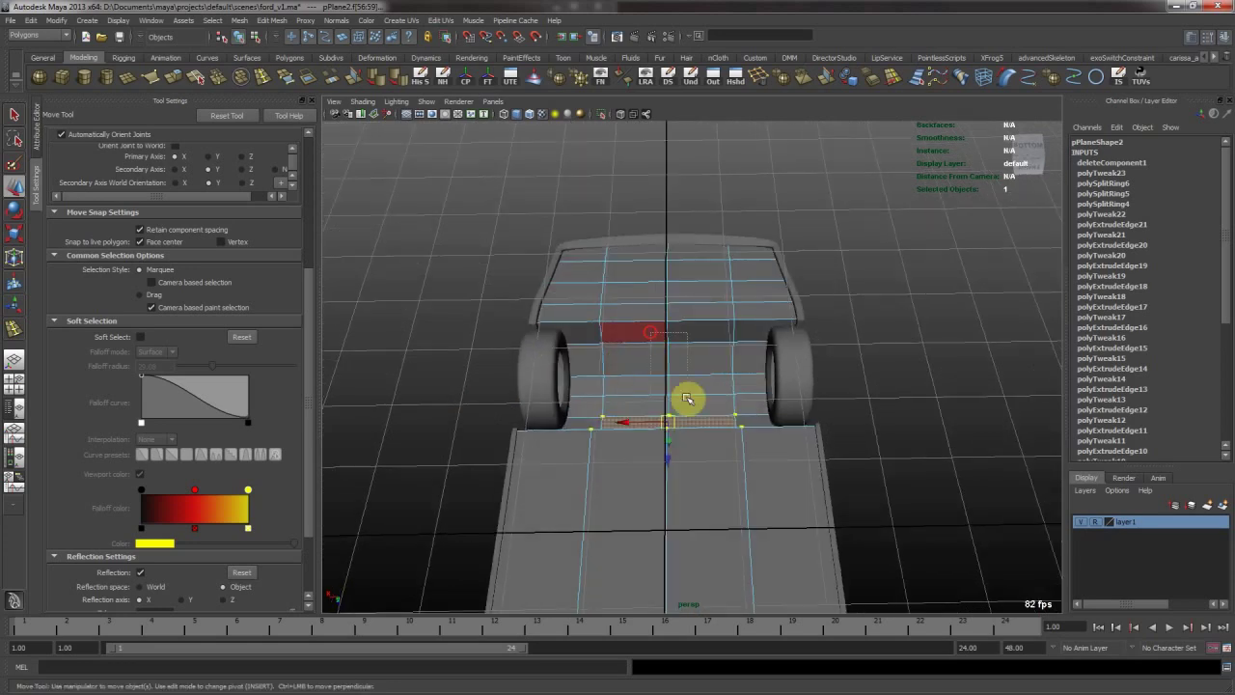
left_click_drag(687, 397, 689, 406, "shift")
key("Delete")
Select the two lengthwise edge lines along the plane and inner wheel arches, and scale them apart toward the wheels.
left_click_drag(644, 311, 645, 305, "alt")
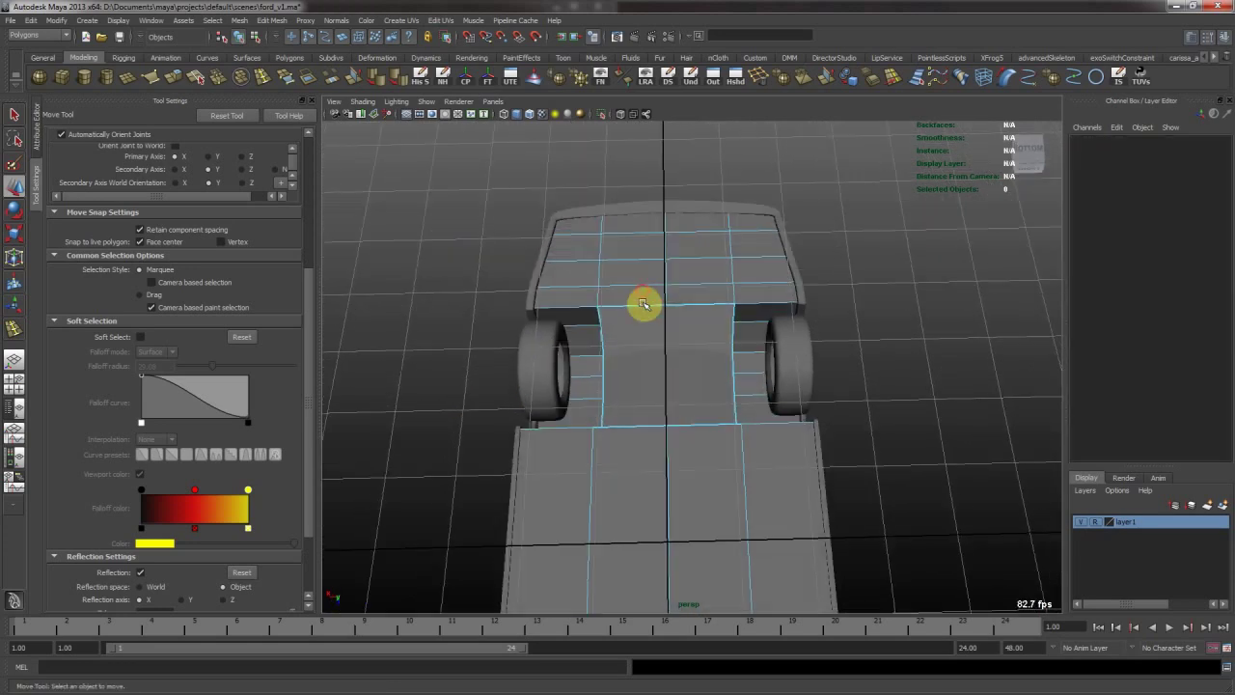
left_click(596, 274)
left_click(598, 274)
key("F10")
double_click(600, 273)
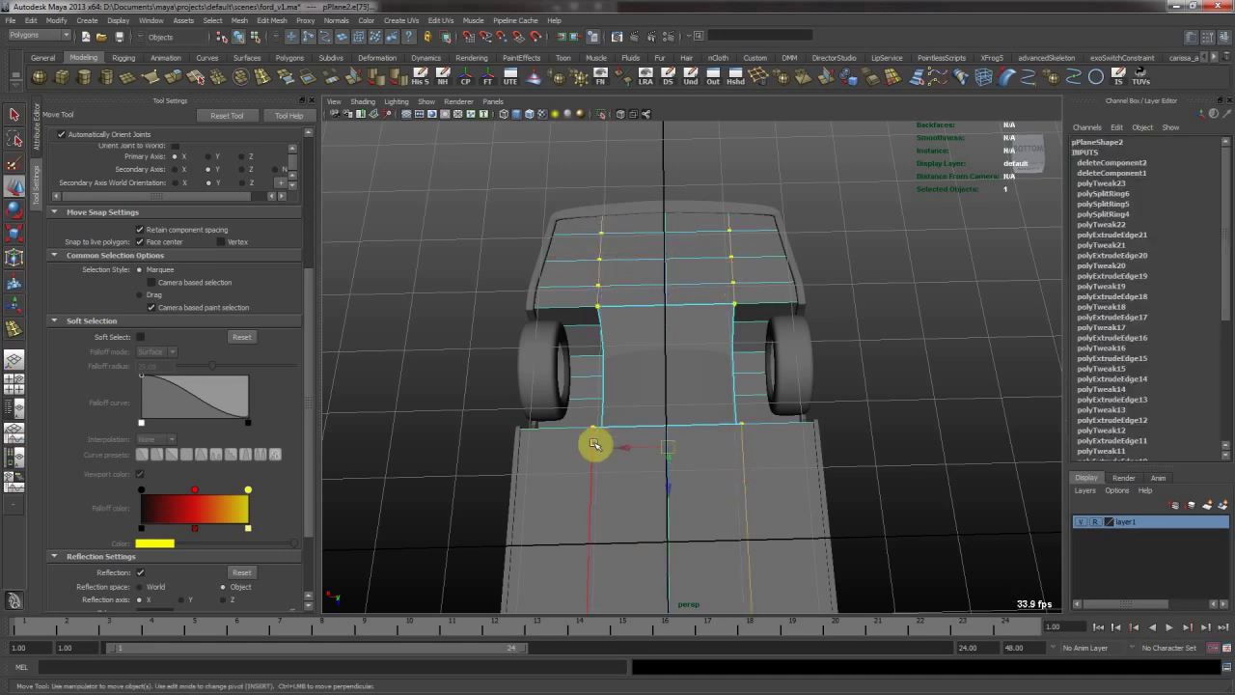
double_click(602, 384)
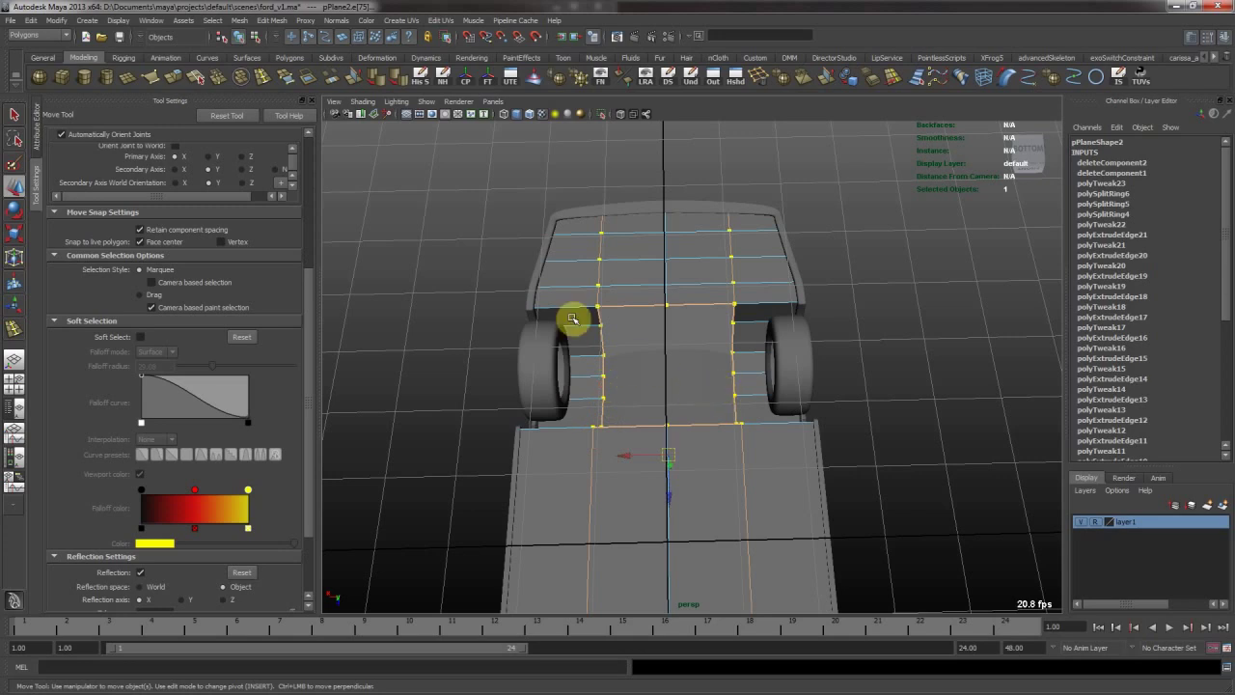
left_click_drag(727, 462, 826, 298, "alt")
double_click(827, 281, "shift")
double_click(877, 442, "shift")
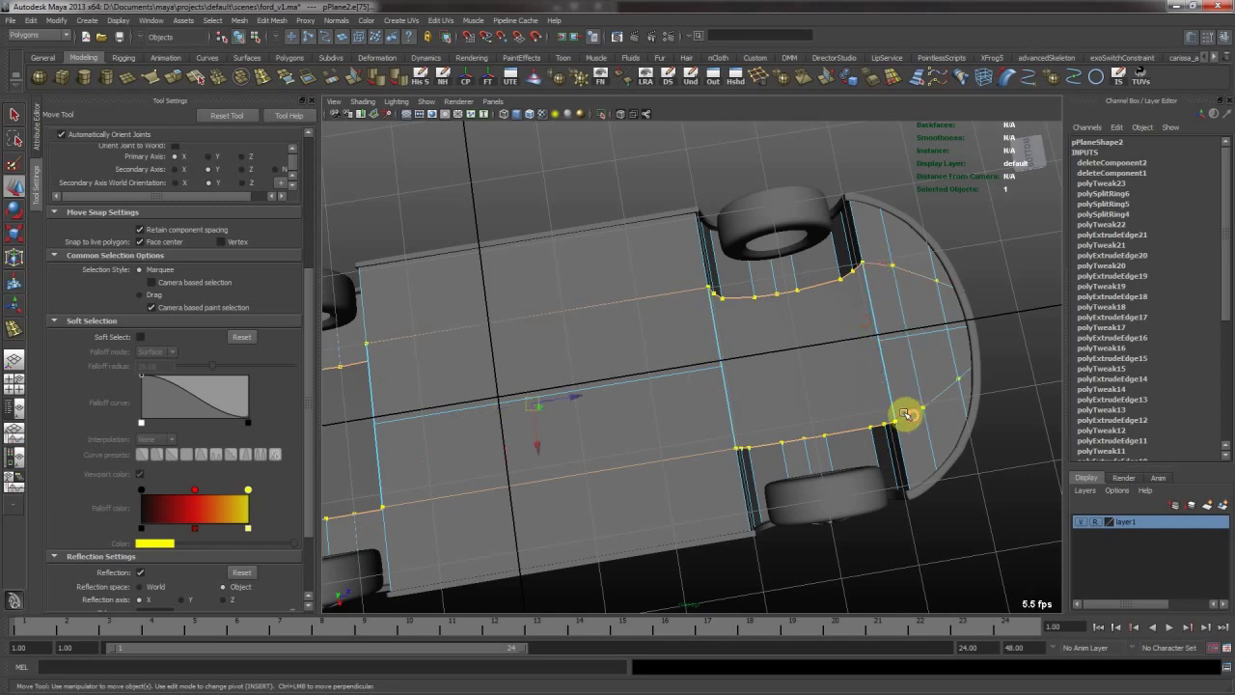
key("r")
middle_click_drag(521, 338, 519, 332)
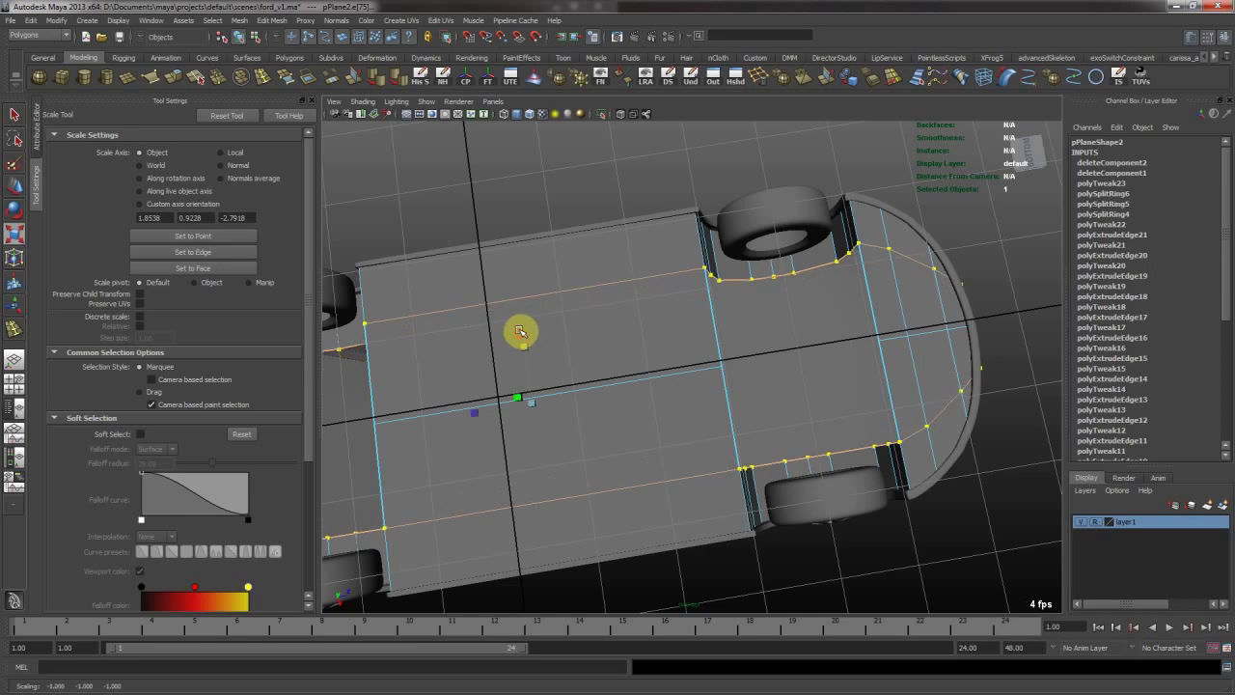
Return the underbody plane to object mode and save the scene.
left_click_drag(553, 308, 667, 312, "alt")
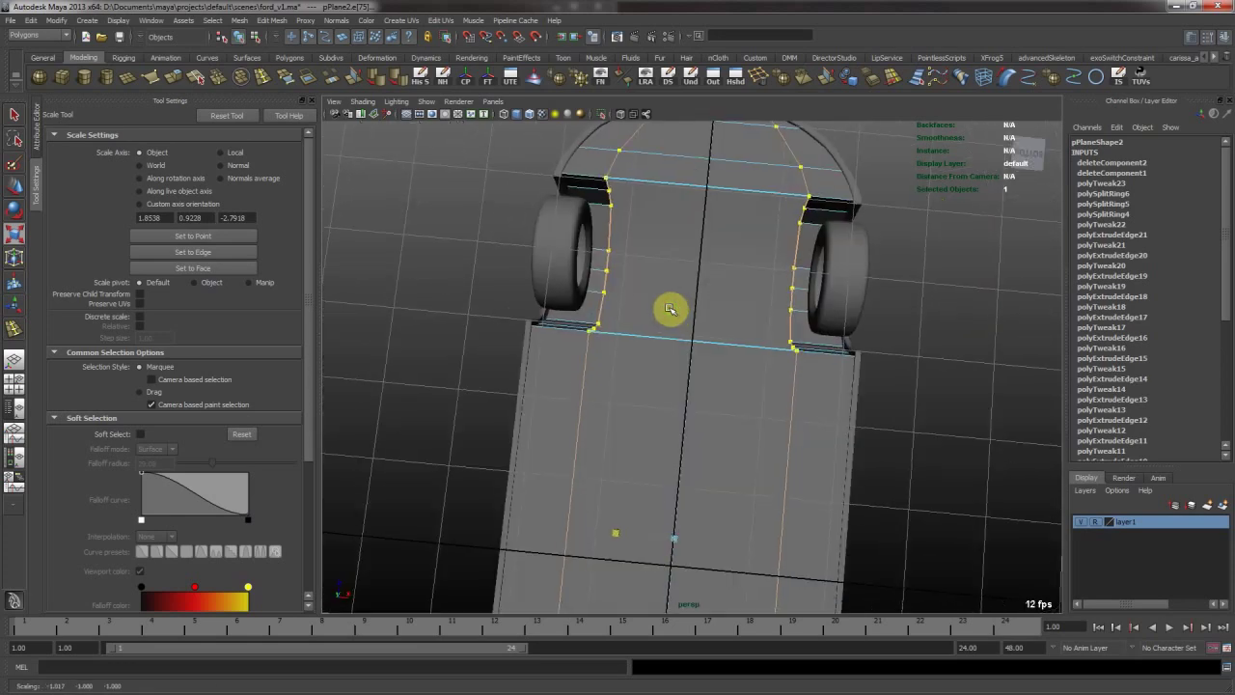
right_click_drag(621, 406, 669, 356)
key("ctrl+s")
Try to bridge the inner edges of the two front wheel arches across the gap.
left_click_drag(657, 203, 614, 227, "alt")
middle_click_drag(614, 228, 644, 367, "alt")
left_click_drag(643, 365, 571, 252, "alt")
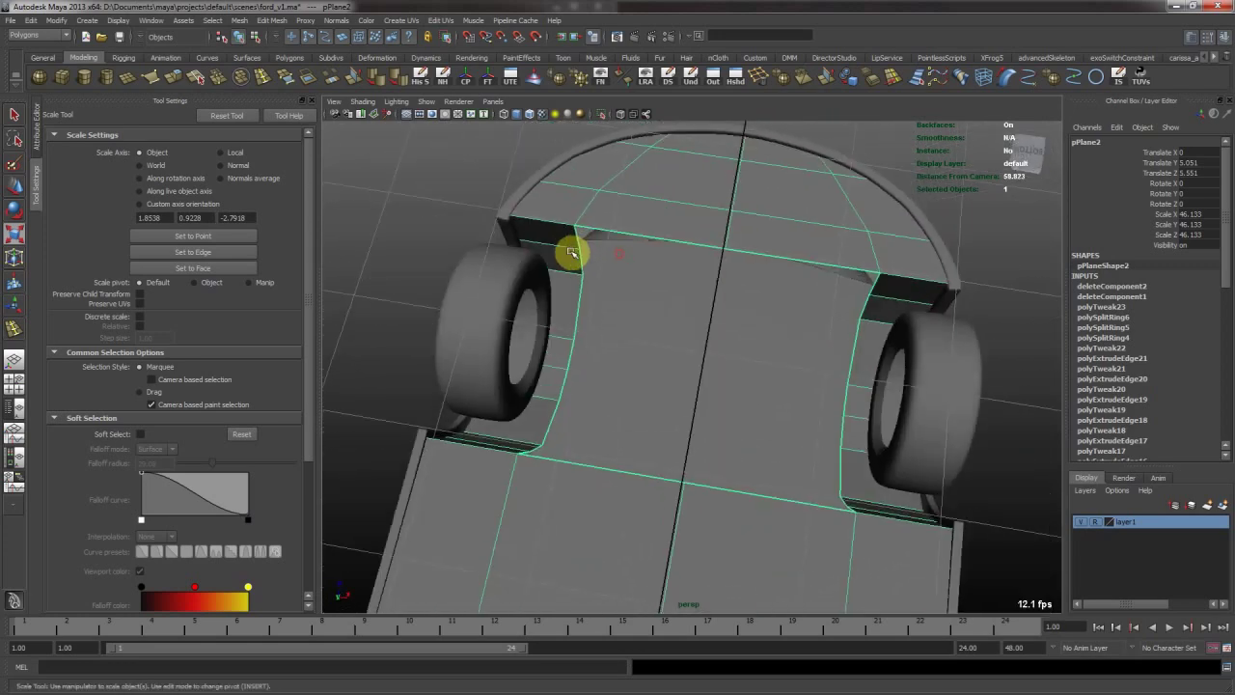
left_click(592, 236)
double_click(604, 232)
left_click_drag(634, 242, 759, 537, "alt")
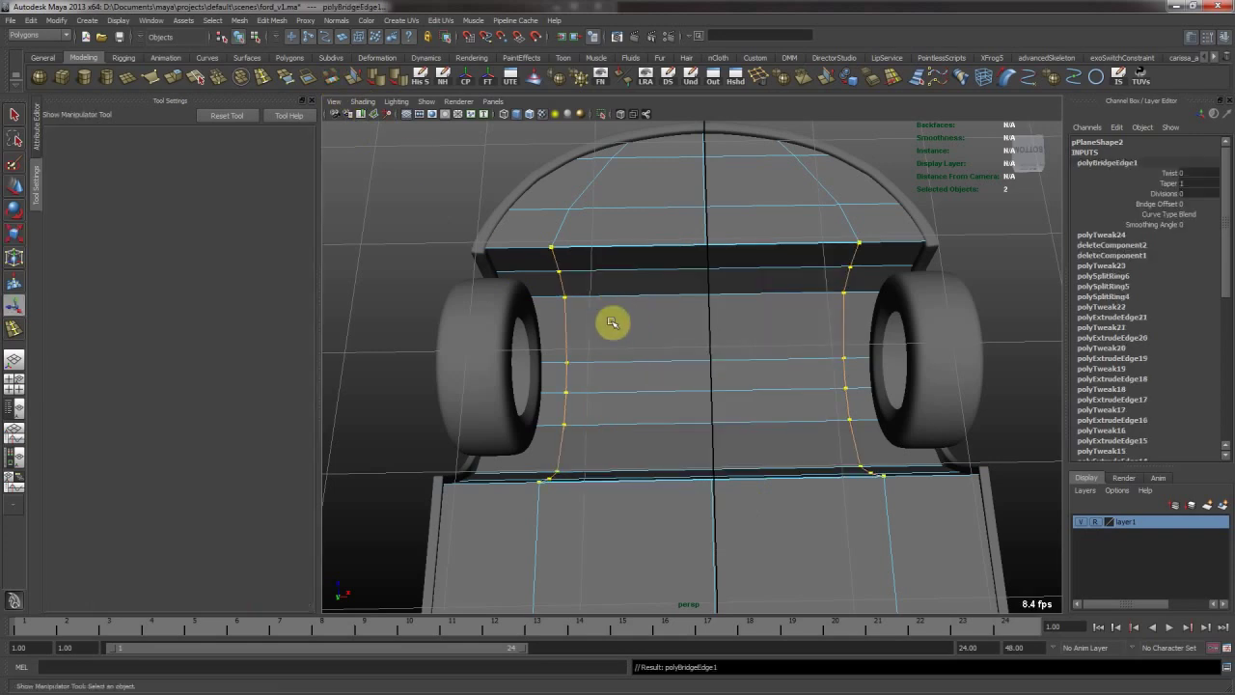
key("ctrl+z")
Bridge the crosswise floor edges ahead of and behind the front gap, return to object mode and save the scene.
left_click_drag(682, 305, 519, 318, "alt")
middle_click_drag(579, 280, 587, 309, "alt")
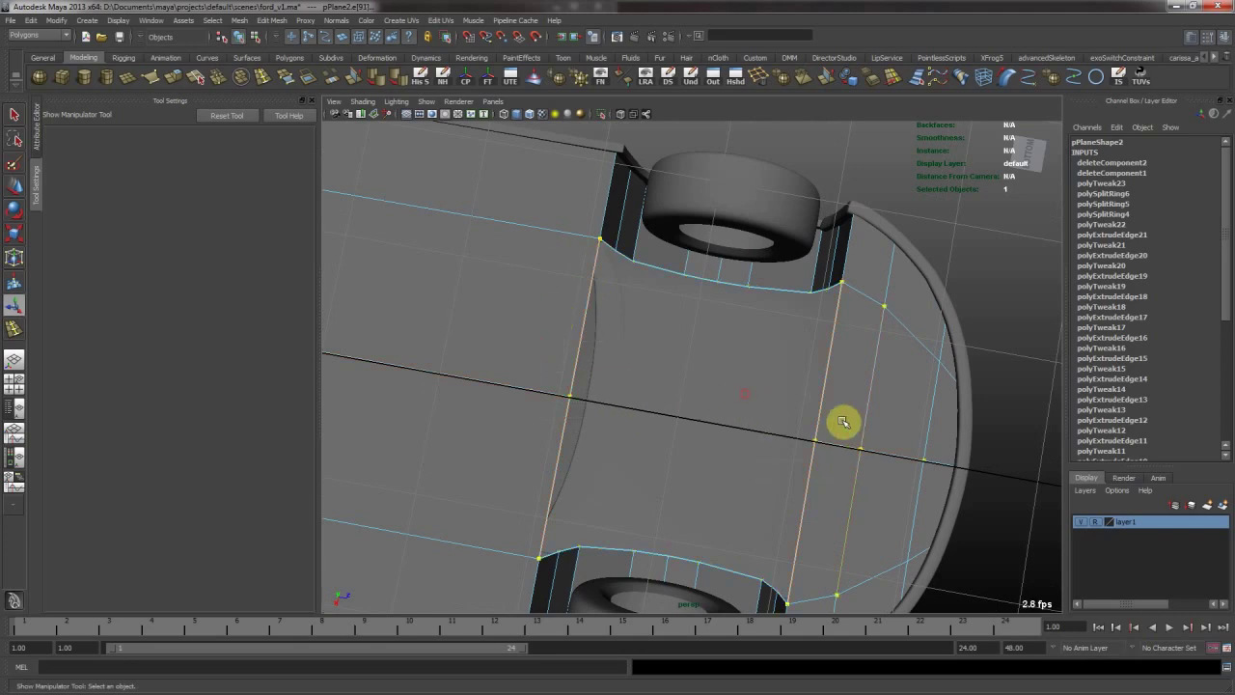
key("shift+z")
left_click_drag(621, 353, 684, 419, "alt")
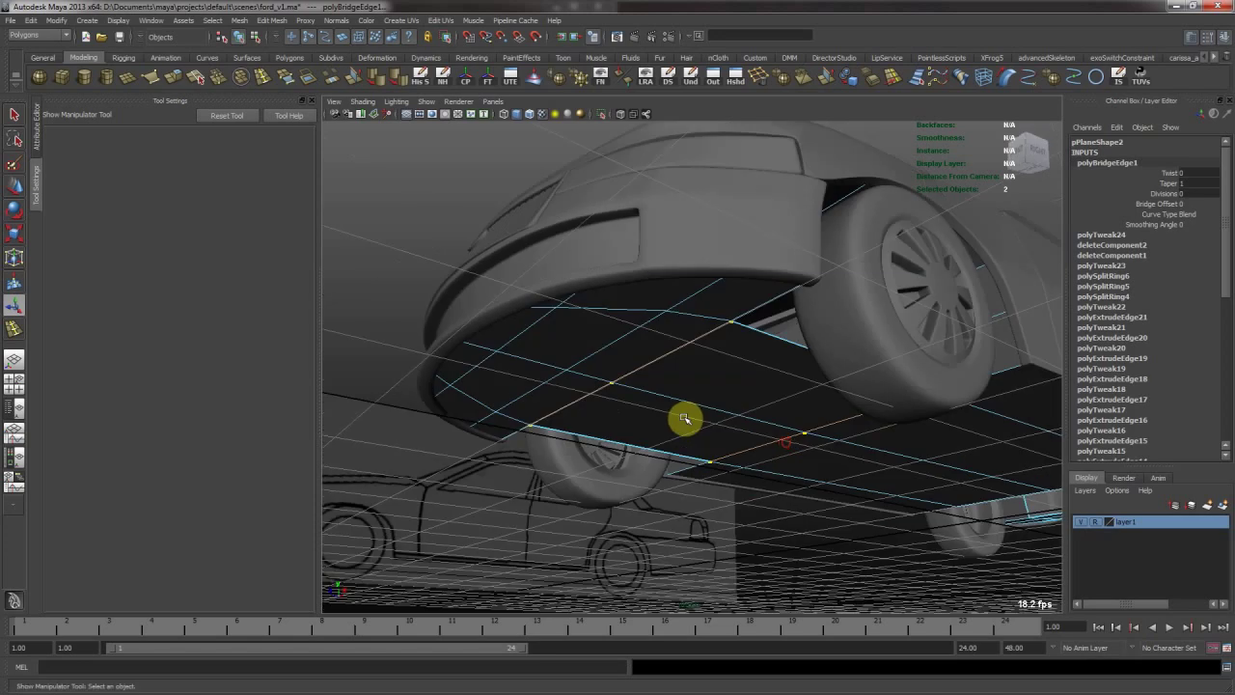
left_click(704, 336)
key("ctrl+s")
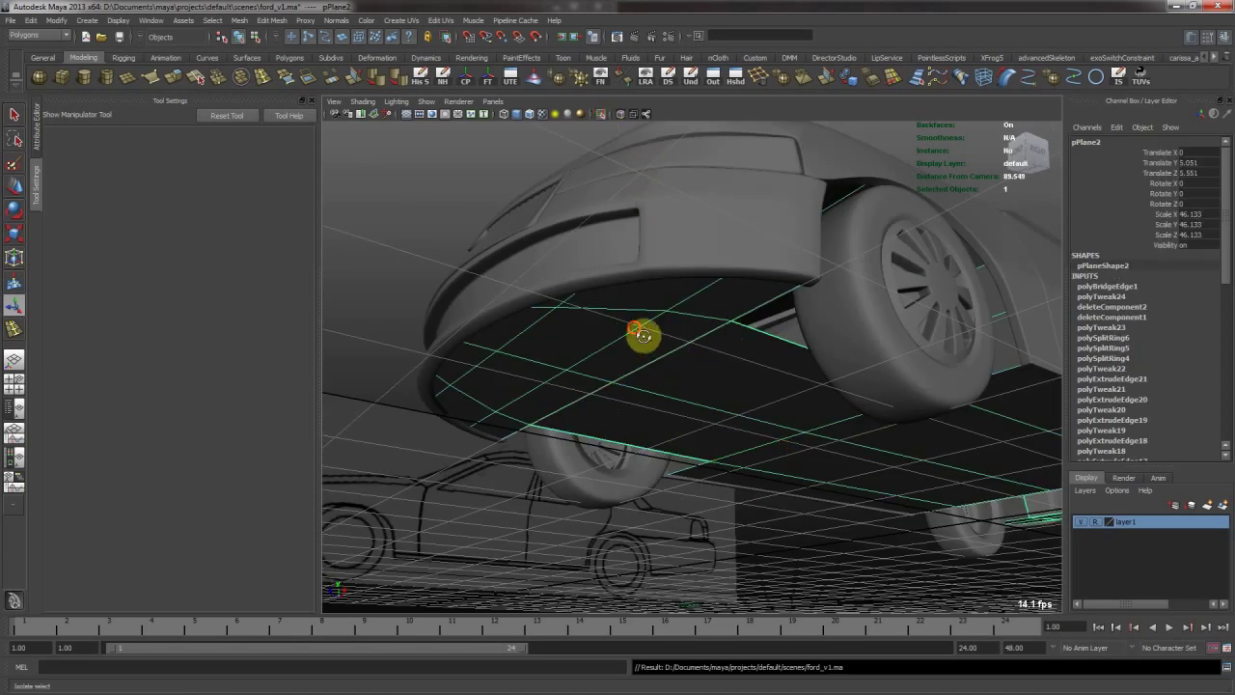
Isolate the underbody and close the inner side of one front wheel arch with three appended polygons between its opposite edges.
left_click_drag(642, 336, 555, 324, "alt")
right_click_drag(554, 324, 723, 353, "alt")
left_click_drag(723, 353, 865, 369, "alt")
right_click_drag(675, 305, 807, 383, "alt")
left_click_drag(645, 279, 697, 279, "alt")
left_click(284, 79)
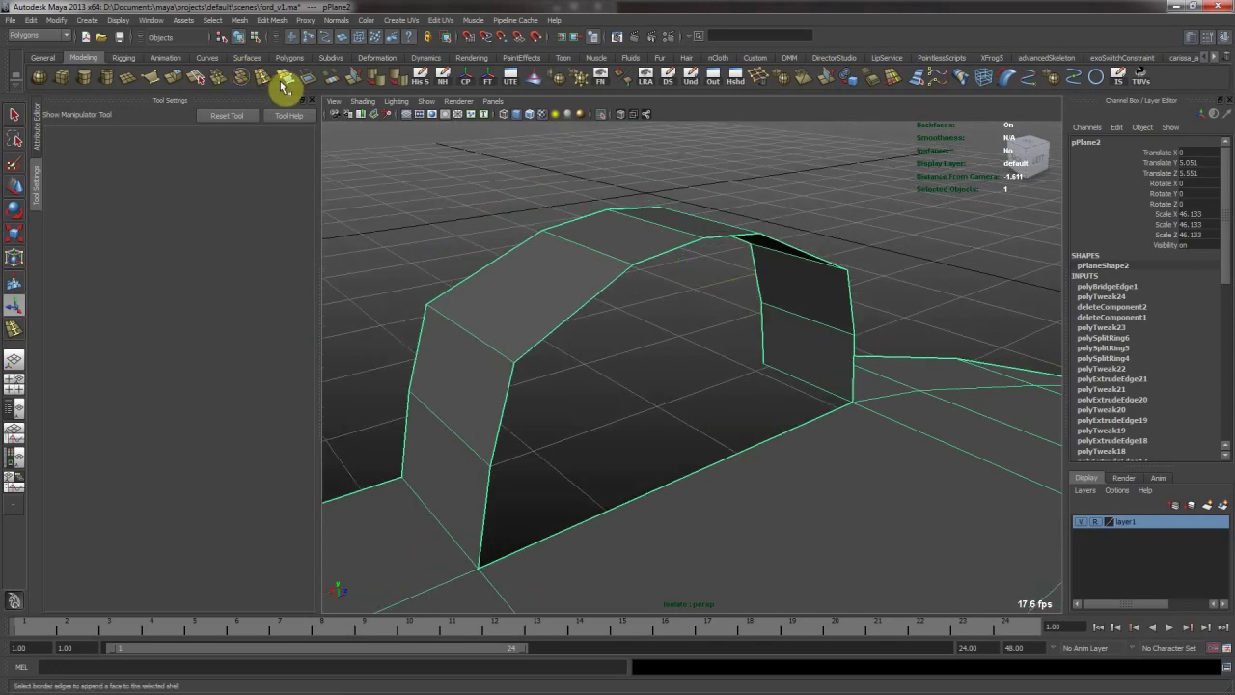
left_click(486, 492)
left_click(849, 376)
key("Return")
left_click(847, 288)
left_click(510, 392)
key("Return")
left_click(598, 287)
left_click_drag(799, 268, 711, 331, "alt")
left_click(844, 291)
key("Return")
Close the inner side of the opposite front wheel arch with three appended polygons between its facing edges.
key("w")
left_click_drag(808, 370, 452, 382, "alt")
key("y")
left_click(461, 379)
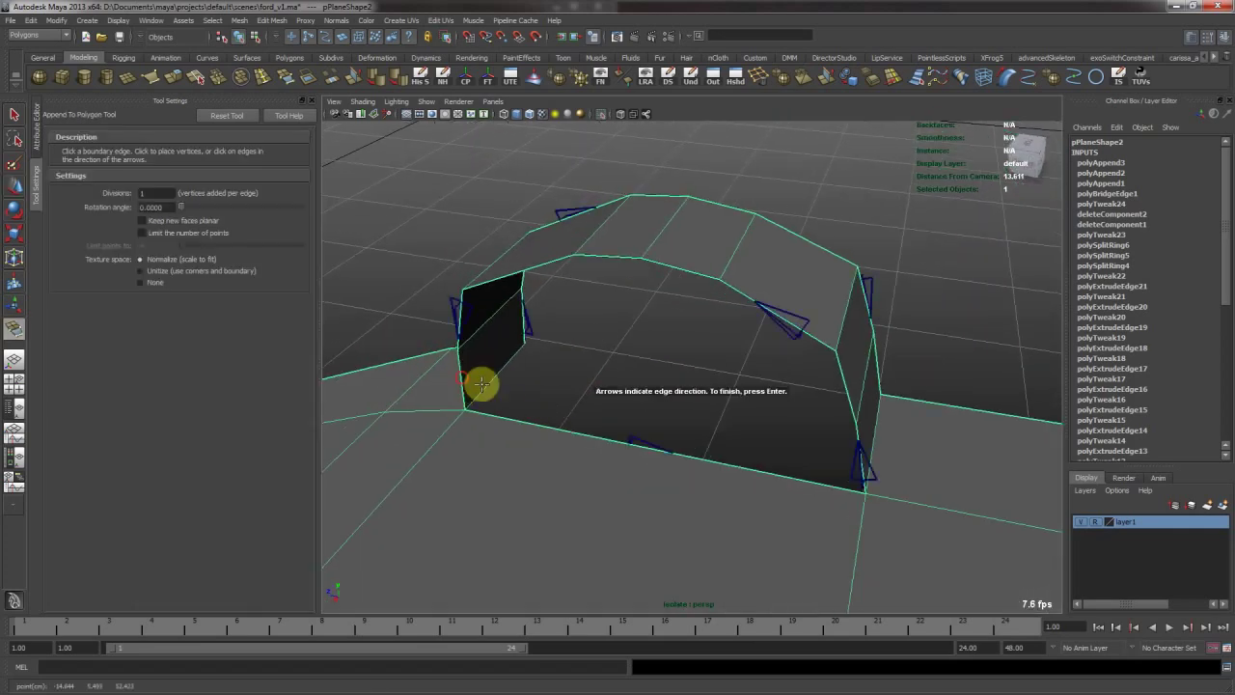
left_click(869, 466)
key("Return")
left_click(848, 380)
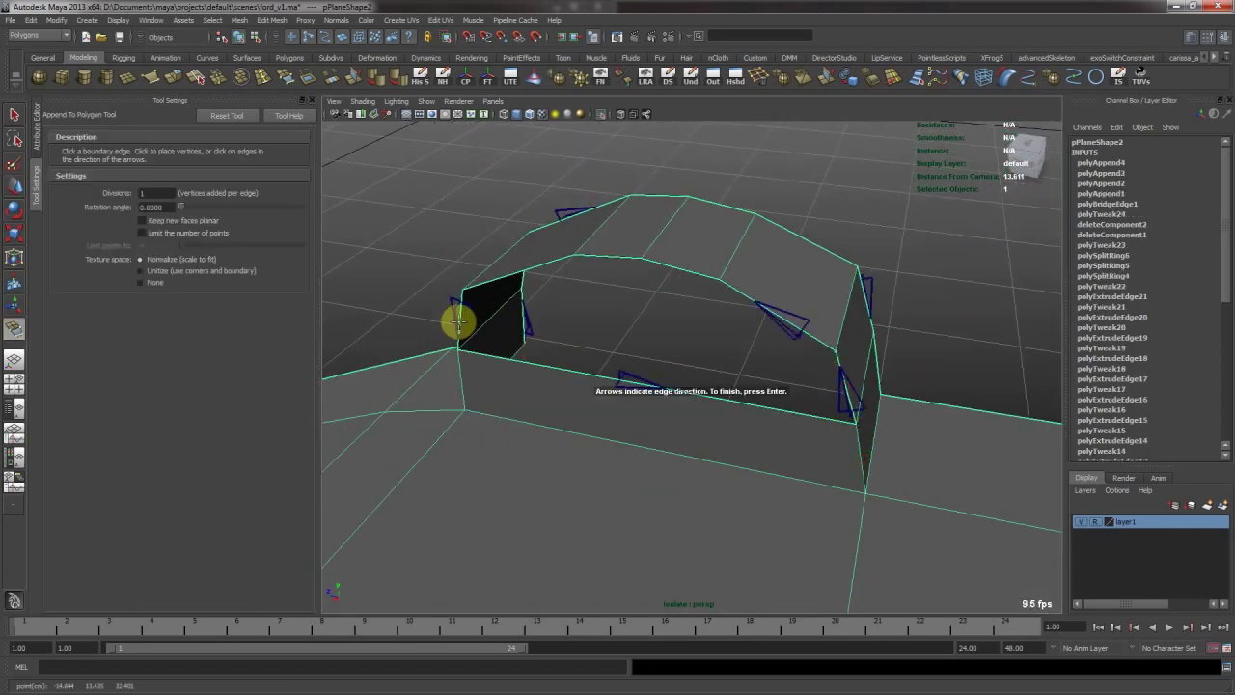
left_click(459, 312)
key("Return")
left_click(551, 262)
left_click(780, 319)
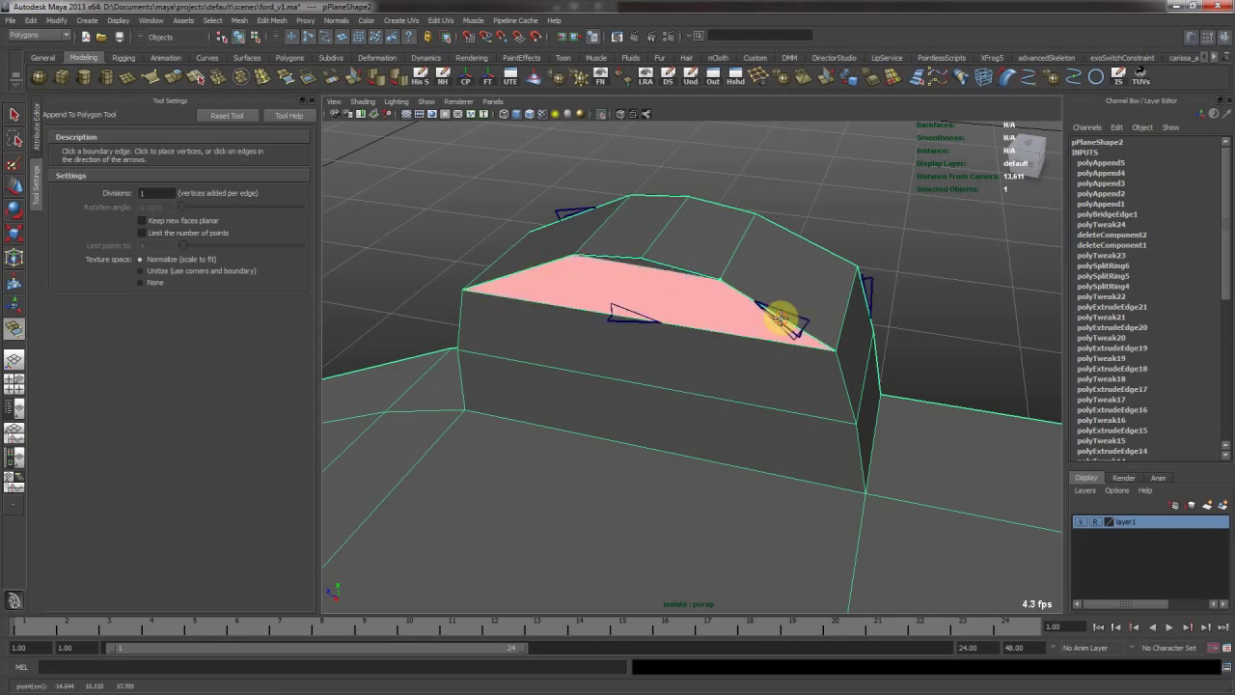
key("Return")
Set the number of edge loops to 1 and insert a crosswise loop through the front floor and inner arch walls.
left_click(279, 75)
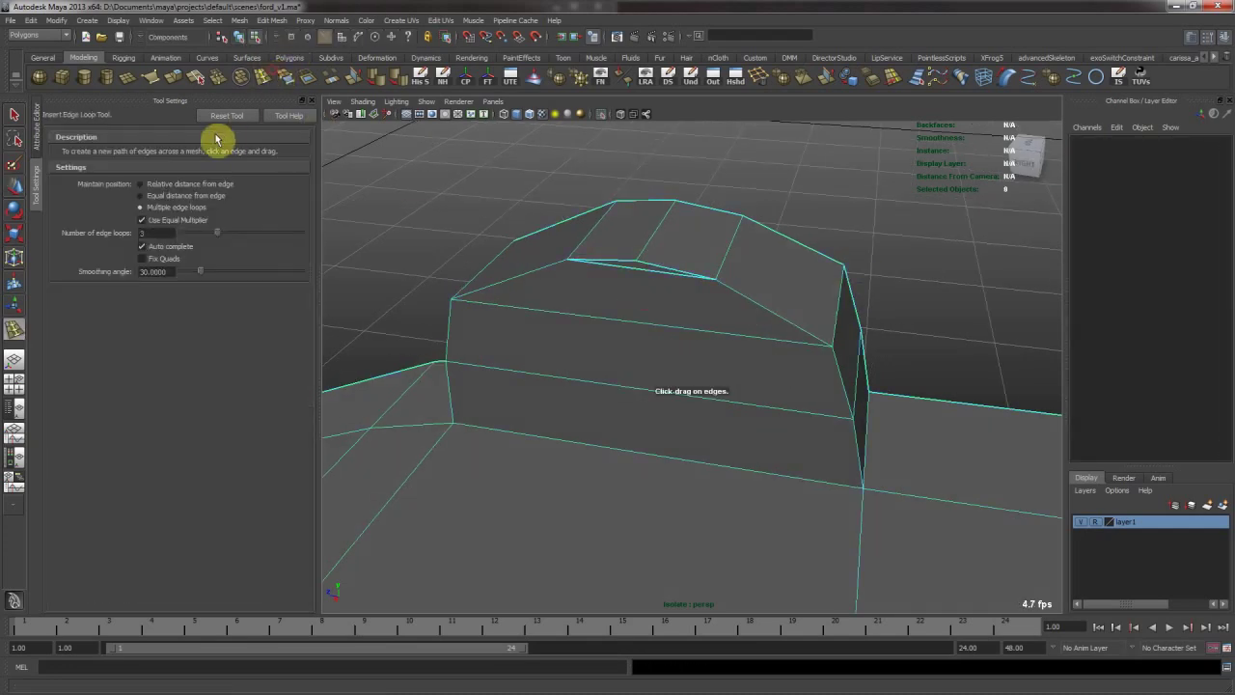
left_click(619, 453)
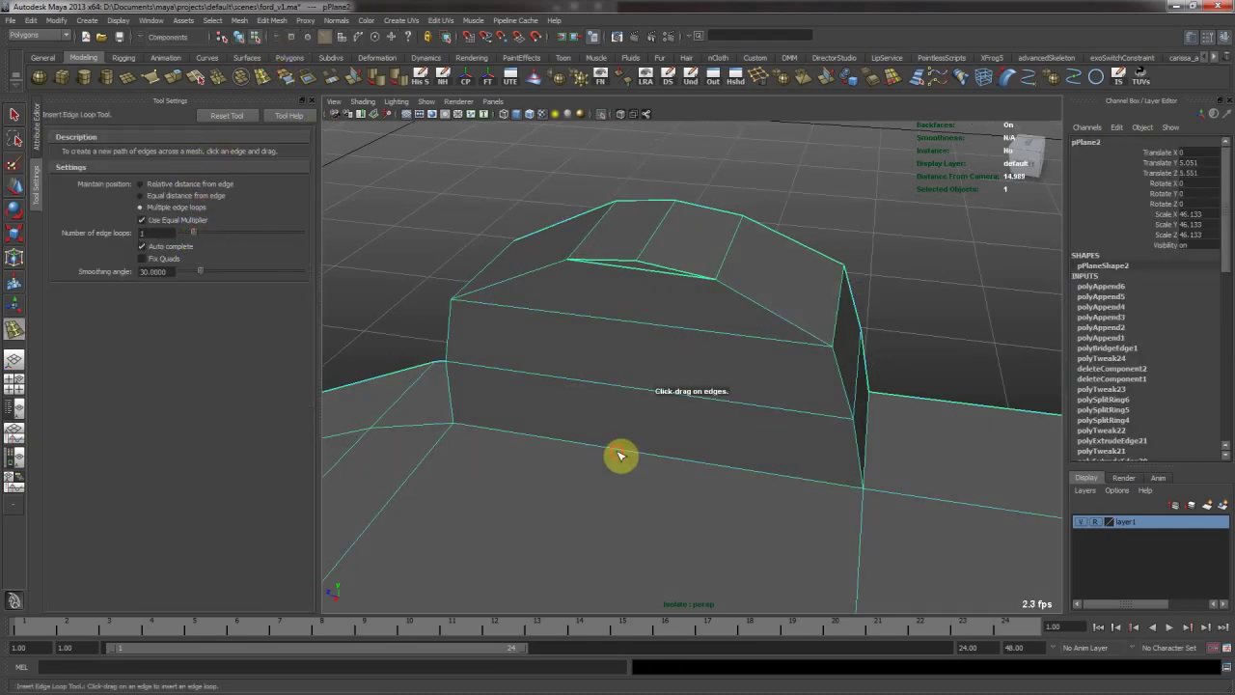
left_click(632, 456)
key("w")
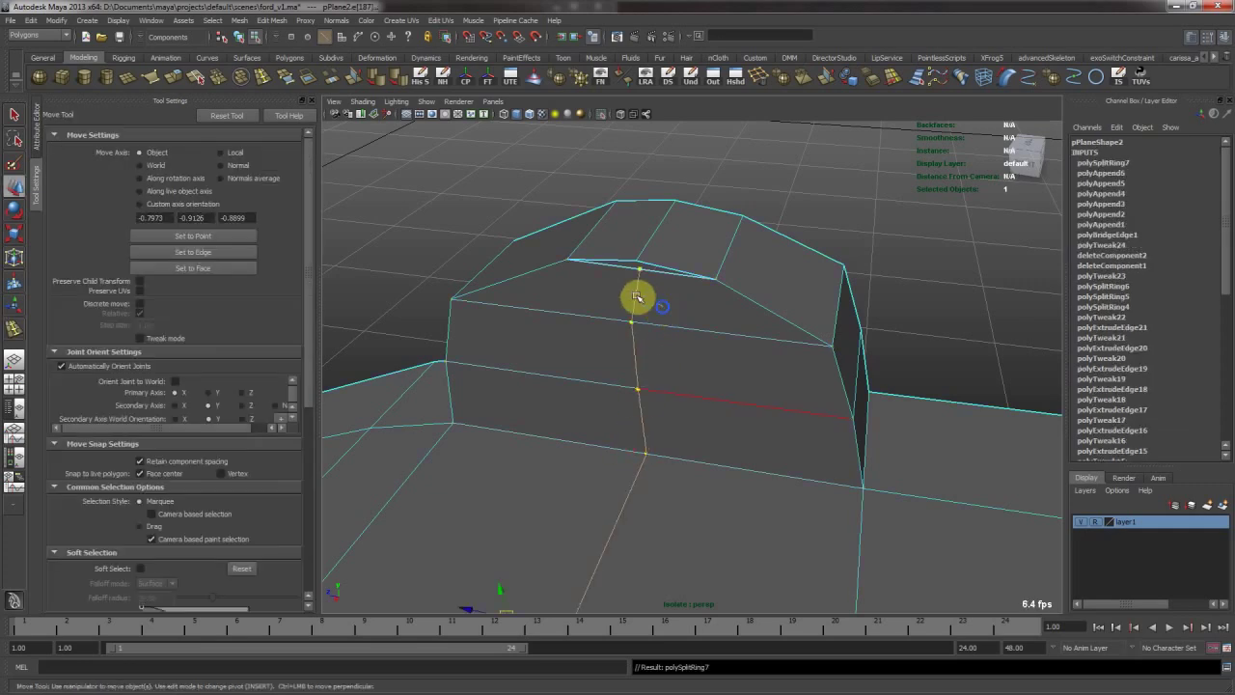
Merge the loop's end vertices with the top vertices of both front wheel arches and return to object mode.
left_click(639, 271)
left_click_drag(675, 325, 594, 212, "alt")
left_click(224, 82)
left_click_drag(640, 317, 739, 262, "alt")
left_click_drag(683, 322, 762, 288, "alt")
left_click(224, 81)
right_click_drag(643, 347, 744, 288)
right_click_drag(855, 369, 504, 298, "alt")
left_click_drag(832, 263, 918, 263, "alt")
left_click(817, 274)
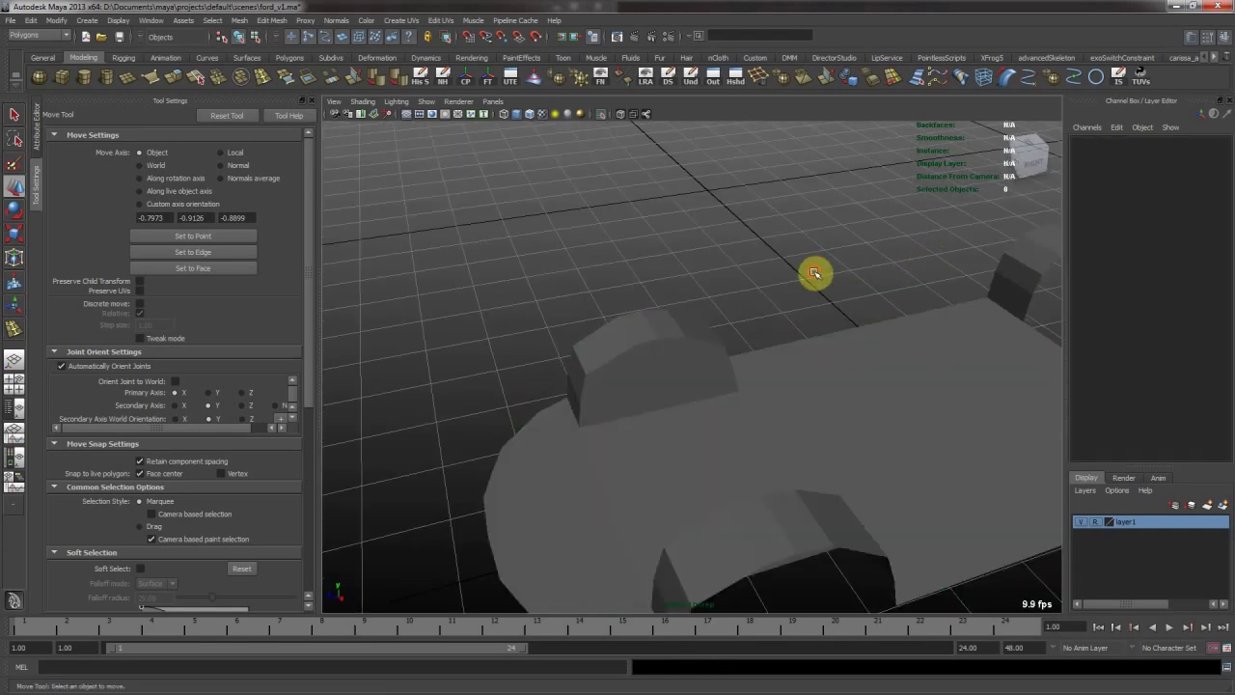
Bridge the opposite inner edges of one rear wheel arch to close its side wall.
middle_click_drag(871, 319, 620, 295, "alt")
left_click_drag(606, 294, 705, 394, "alt")
left_click(705, 394)
right_click_drag(706, 395, 877, 372, "alt")
left_click_drag(876, 373, 820, 363, "alt")
right_click_drag(638, 341, 632, 301)
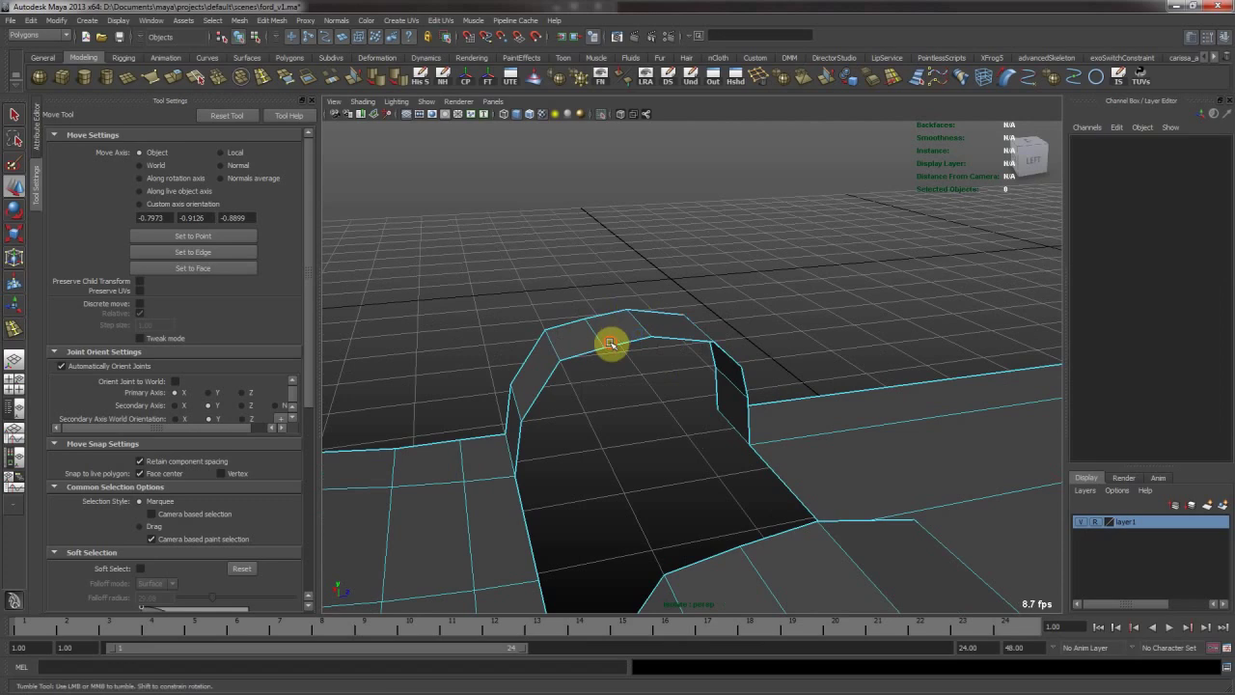
left_click_drag(612, 345, 518, 415, "alt")
left_click(527, 422)
left_click_drag(505, 487, 569, 470, "shift")
left_click_drag(736, 407, 619, 397, "alt")
left_click_drag(763, 411, 730, 411, "alt")
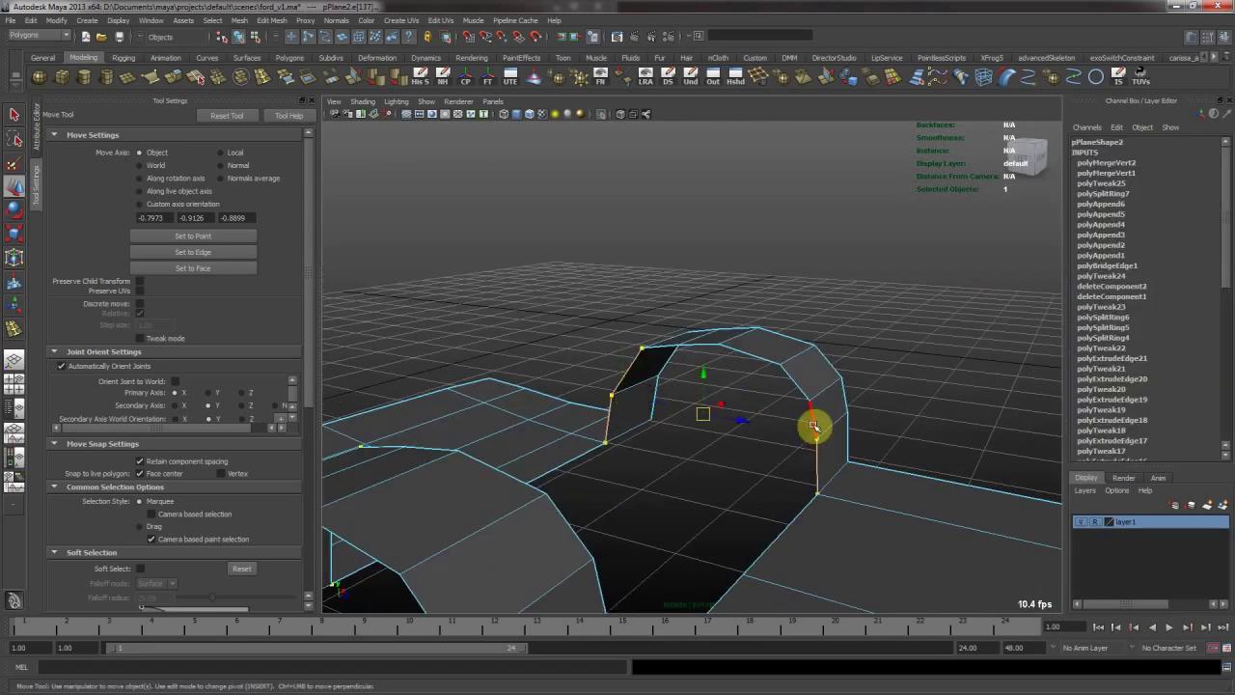
left_click_drag(791, 379, 653, 365, "alt")
left_click_drag(601, 411, 868, 419, "alt")
left_click_drag(760, 374, 747, 323, "alt")
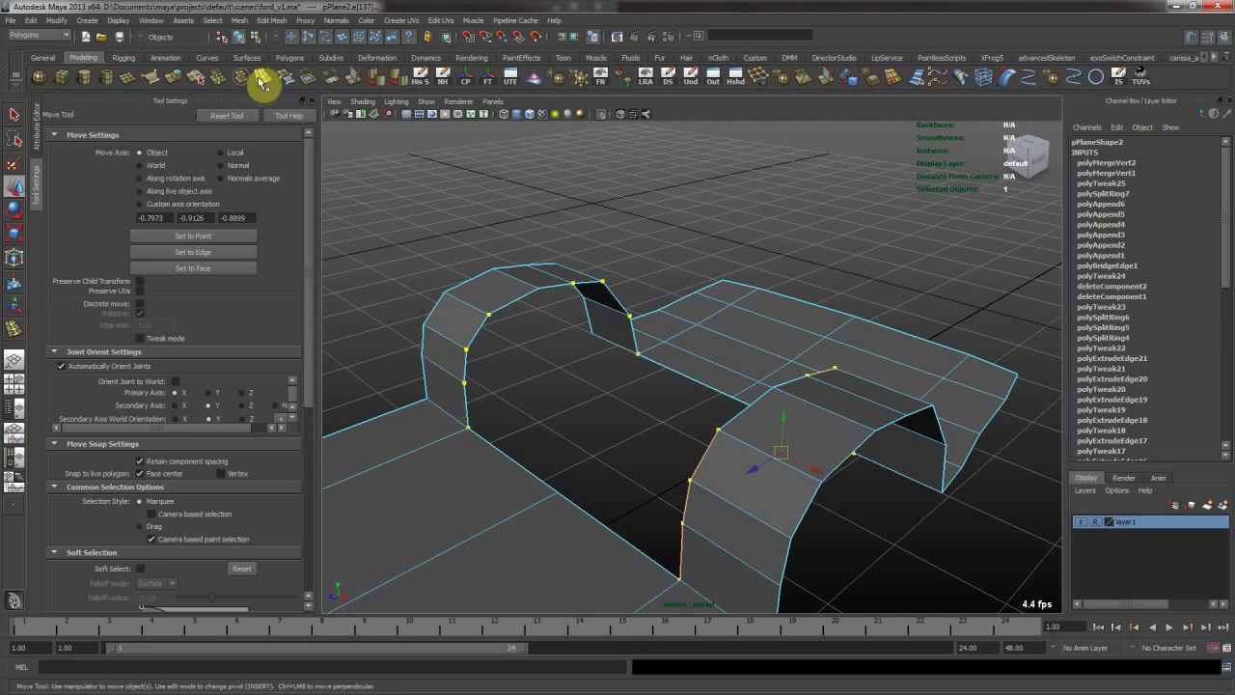
left_click(332, 79)
Bridge the facing inner edges of the other rear wheel arch to close its side wall.
left_click(459, 399)
left_click(468, 369, "shift")
left_click(475, 334, "shift")
left_click_drag(762, 339, 688, 380, "alt")
left_click(897, 330, "shift")
left_click(866, 255, "shift")
key("g")
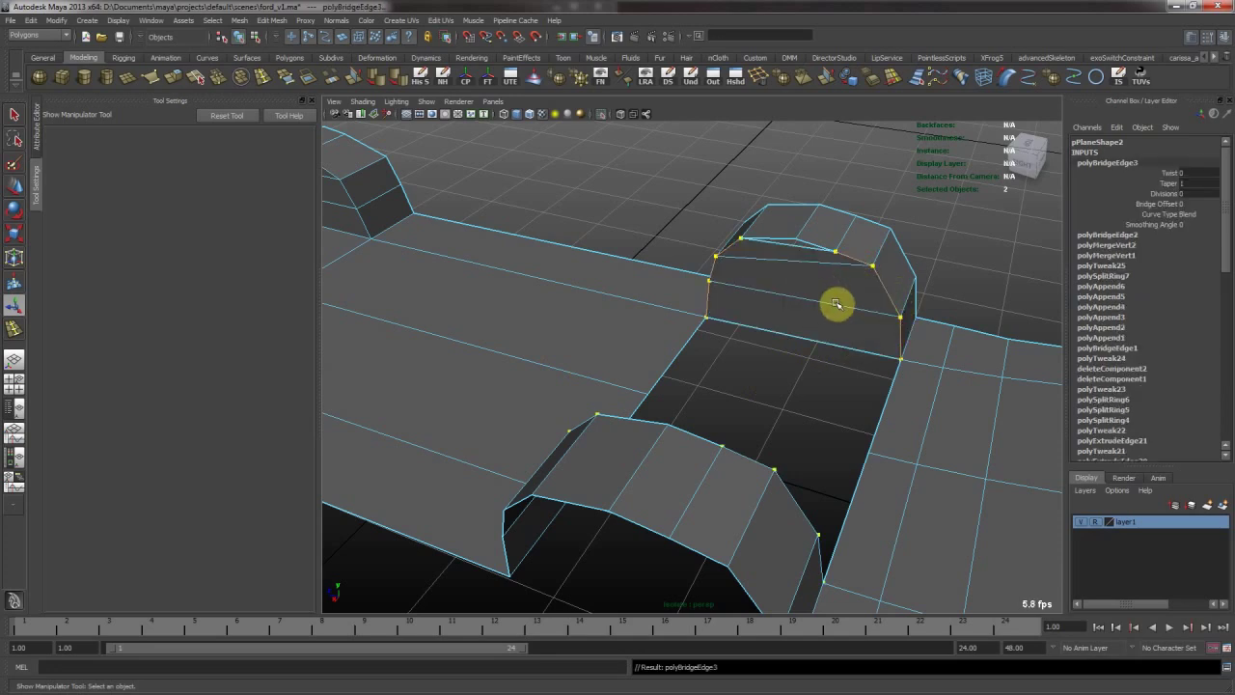
Bridge the lower inner edges of the two rear wheel arches to fill the floor gap between them.
left_click_drag(832, 300, 732, 329, "alt")
left_click_drag(782, 379, 527, 352, "alt")
right_click_drag(708, 388, 747, 377)
left_click_drag(742, 422, 624, 253, "alt")
right_click_drag(624, 250, 623, 248)
left_click_drag(620, 290, 680, 331)
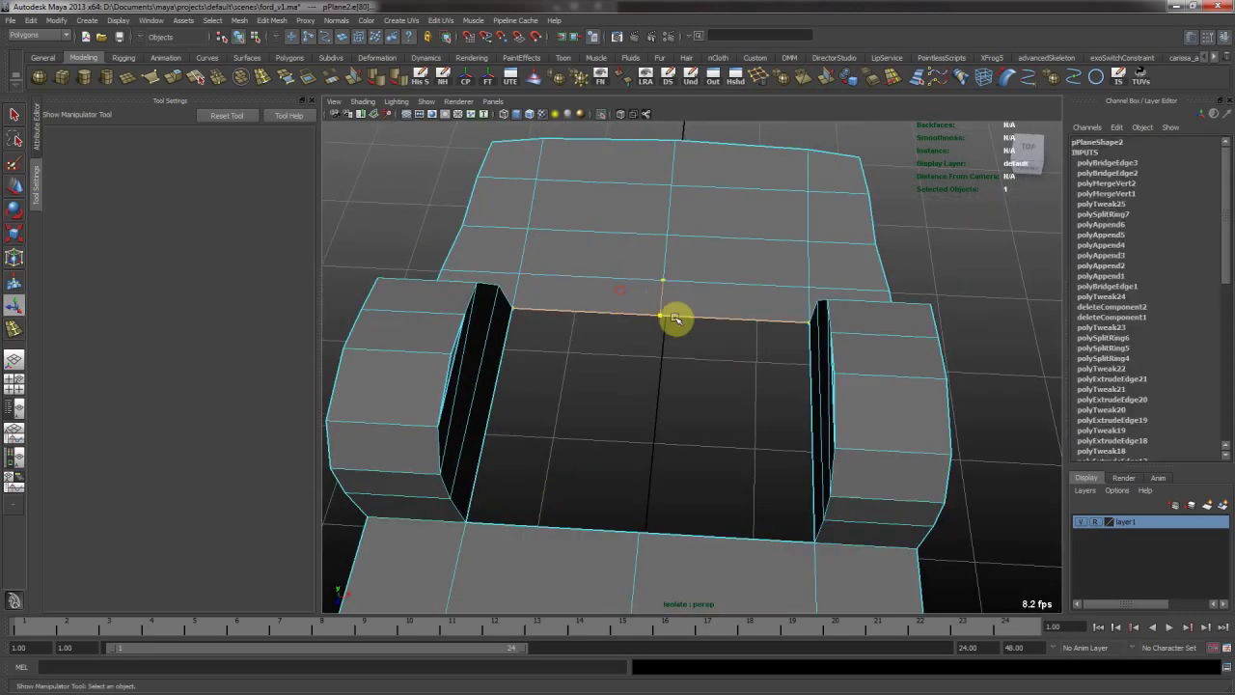
left_click_drag(570, 369, 687, 360, "alt")
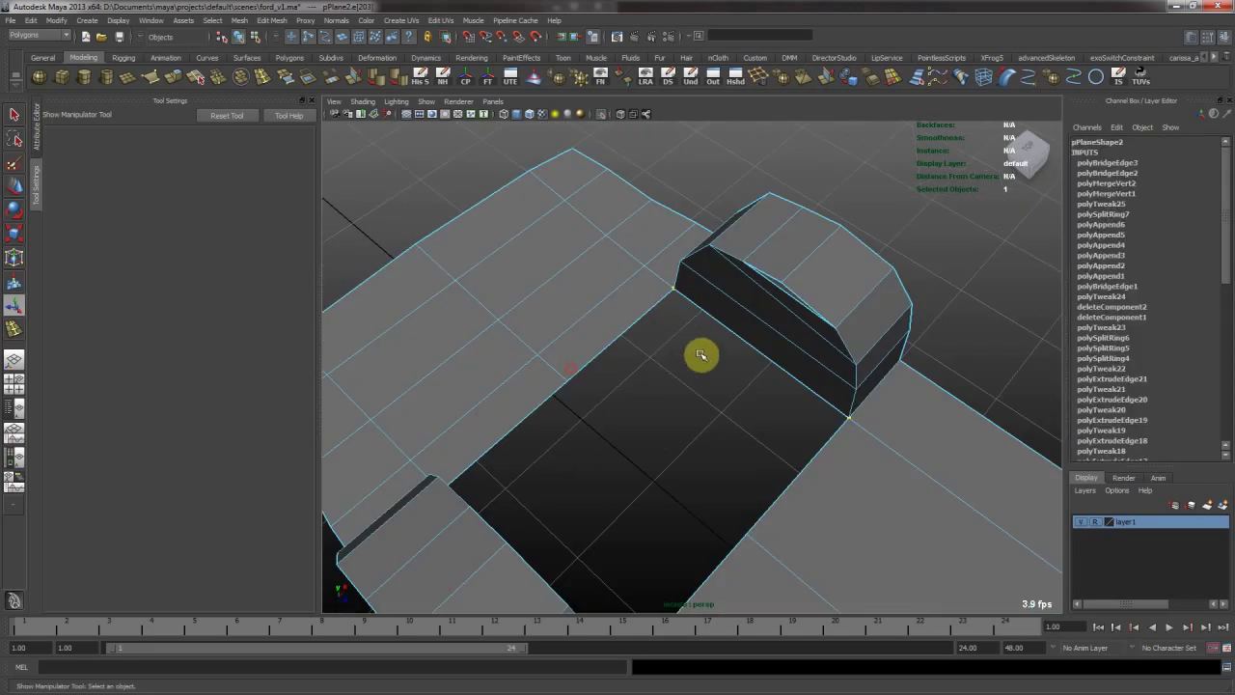
left_click(333, 77)
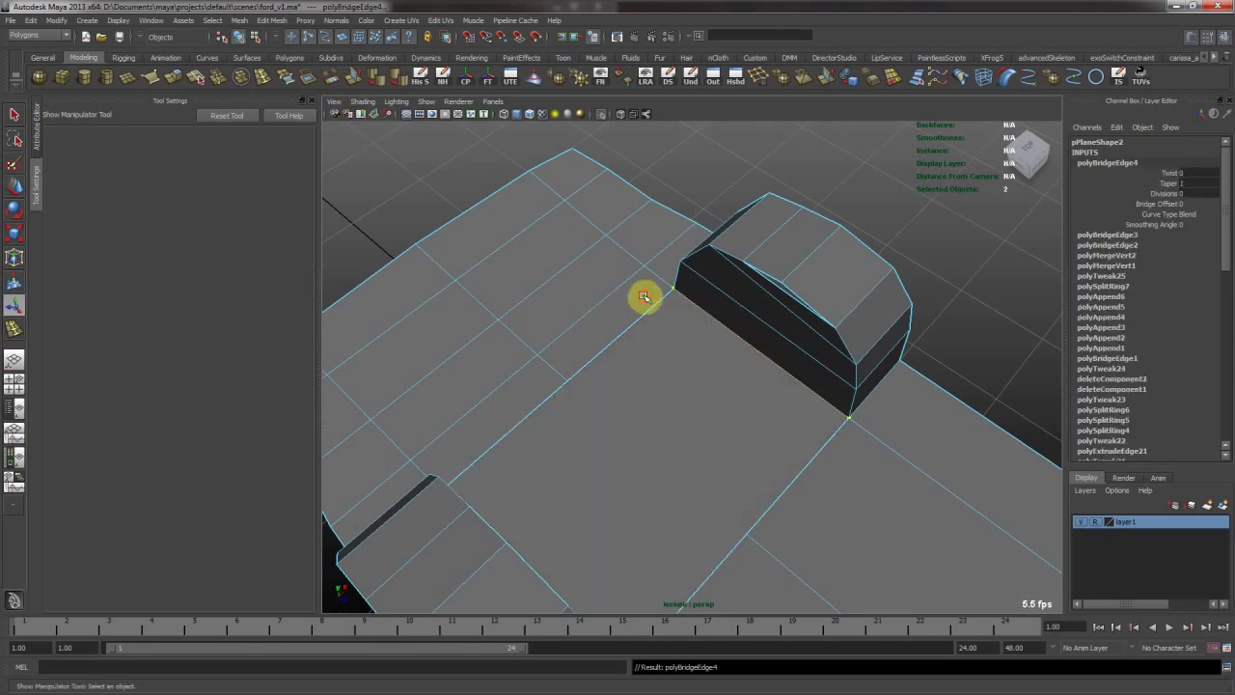
Split the new rear floor face lengthwise along the car's centre line.
left_click_drag(643, 295, 581, 314, "alt")
right_click_drag(639, 355, 620, 302)
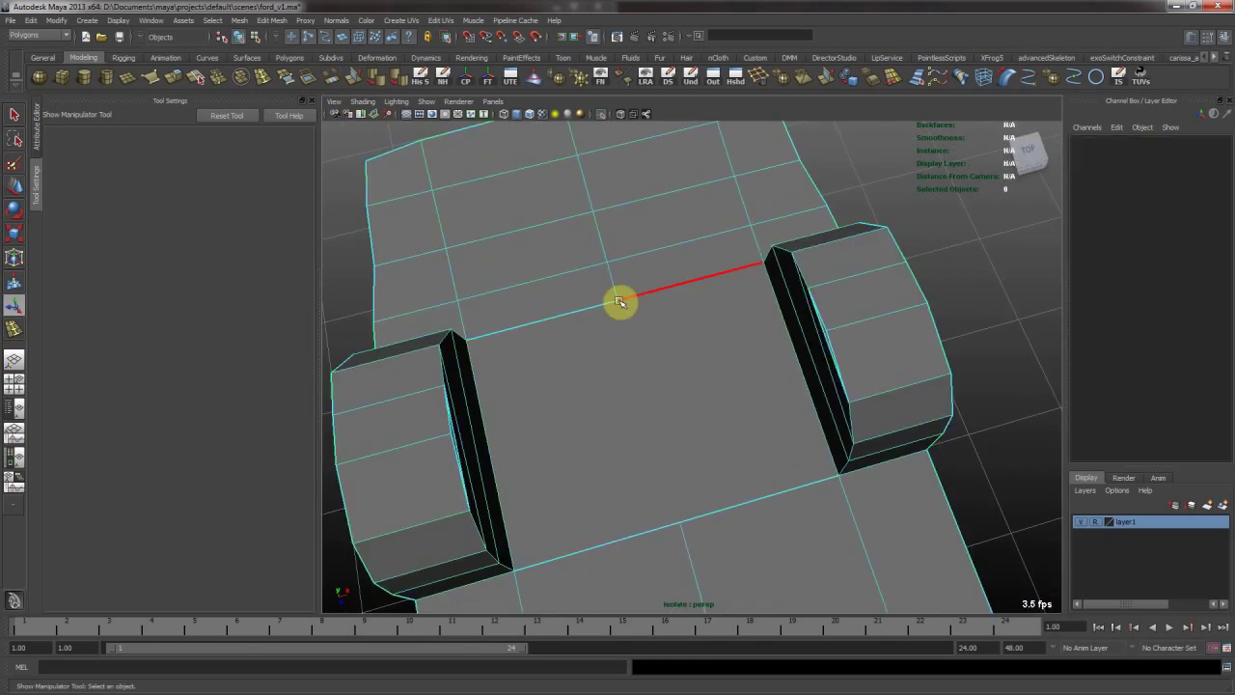
left_click(597, 296)
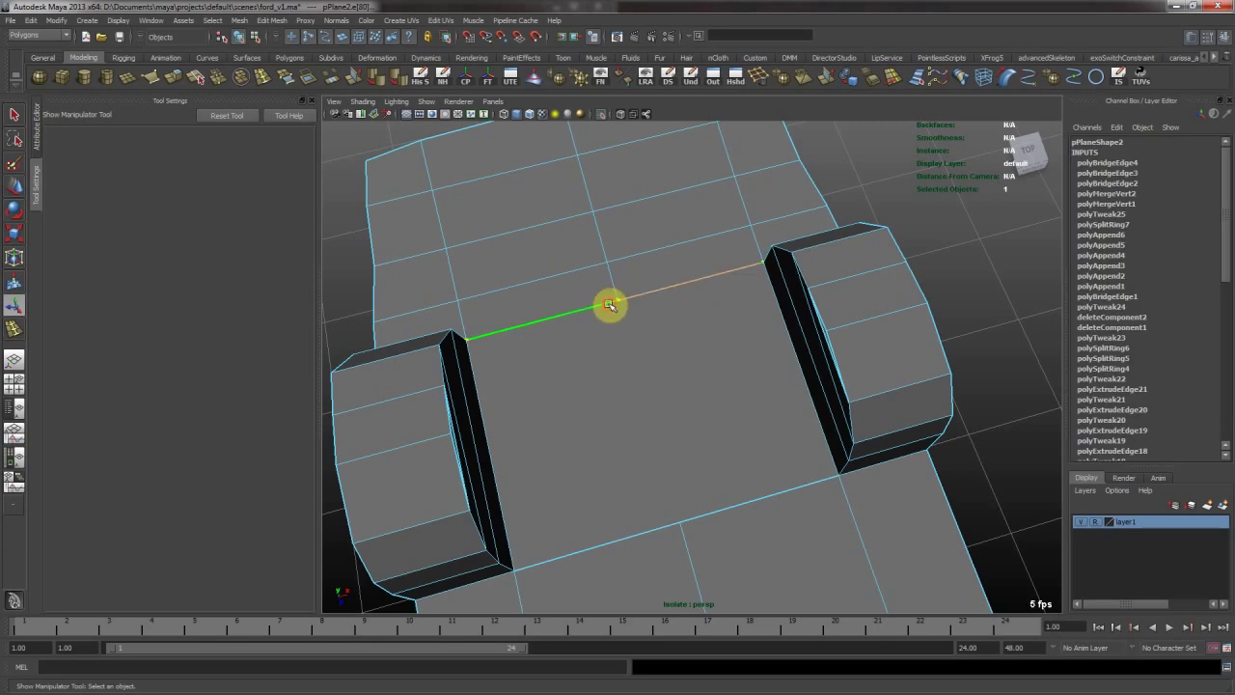
left_click_drag(614, 307, 590, 292, "alt")
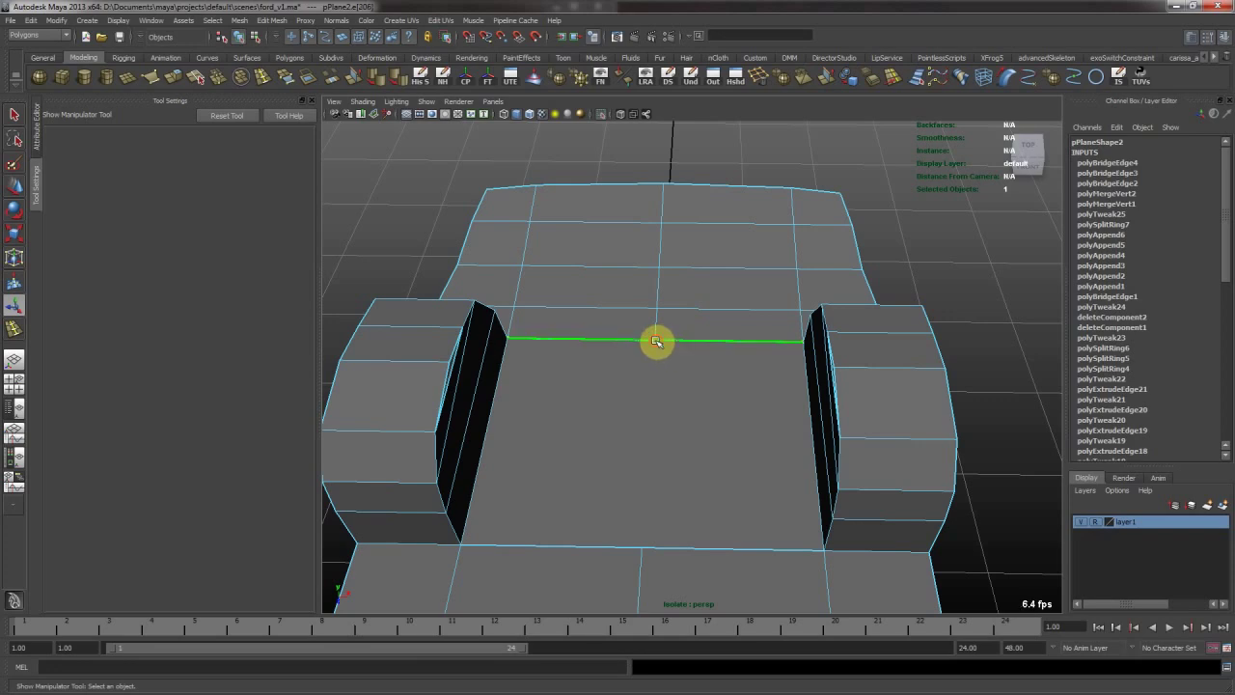
right_click_drag(653, 373, 665, 403, "ctrl")
Merge the overlapping centre-line vertices at the front and rear ends of the new floor section.
left_click_drag(664, 400, 687, 340, "alt")
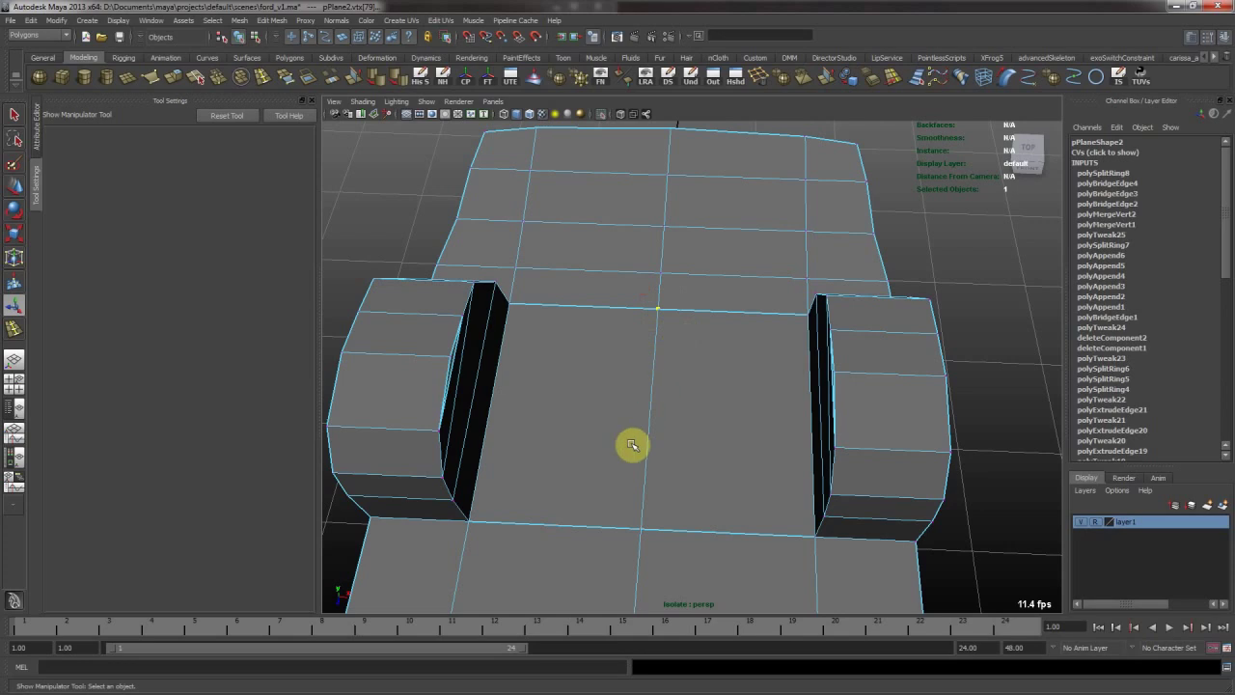
left_click(215, 81)
left_click_drag(621, 472, 675, 533)
key("g")
Insert a crosswise edge loop through the rear floor section and the inner walls of both rear wheel arches.
left_click_drag(532, 379, 564, 307, "alt")
right_click_drag(559, 375, 545, 350)
left_click(559, 360)
left_click_drag(586, 353, 631, 294, "alt")
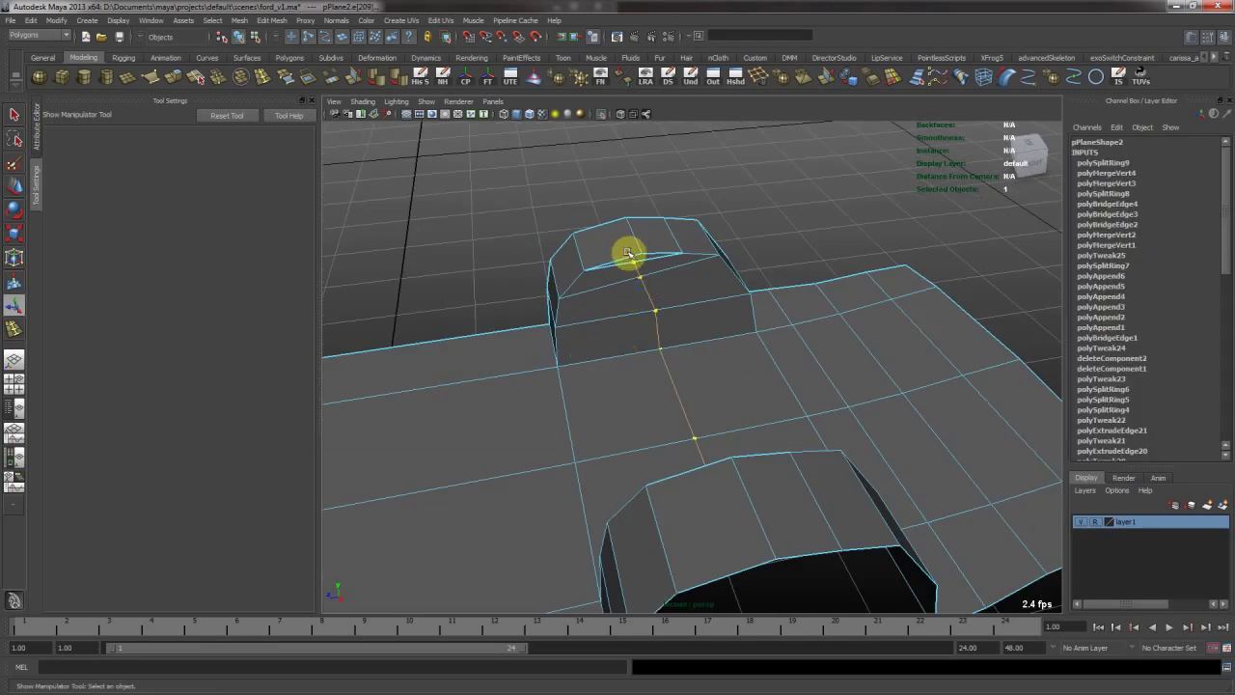
Merge the overlapping vertices where the crosswise loop meets the top of both rear wheel arches' inner walls.
key("F9")
left_click(634, 253)
key("w")
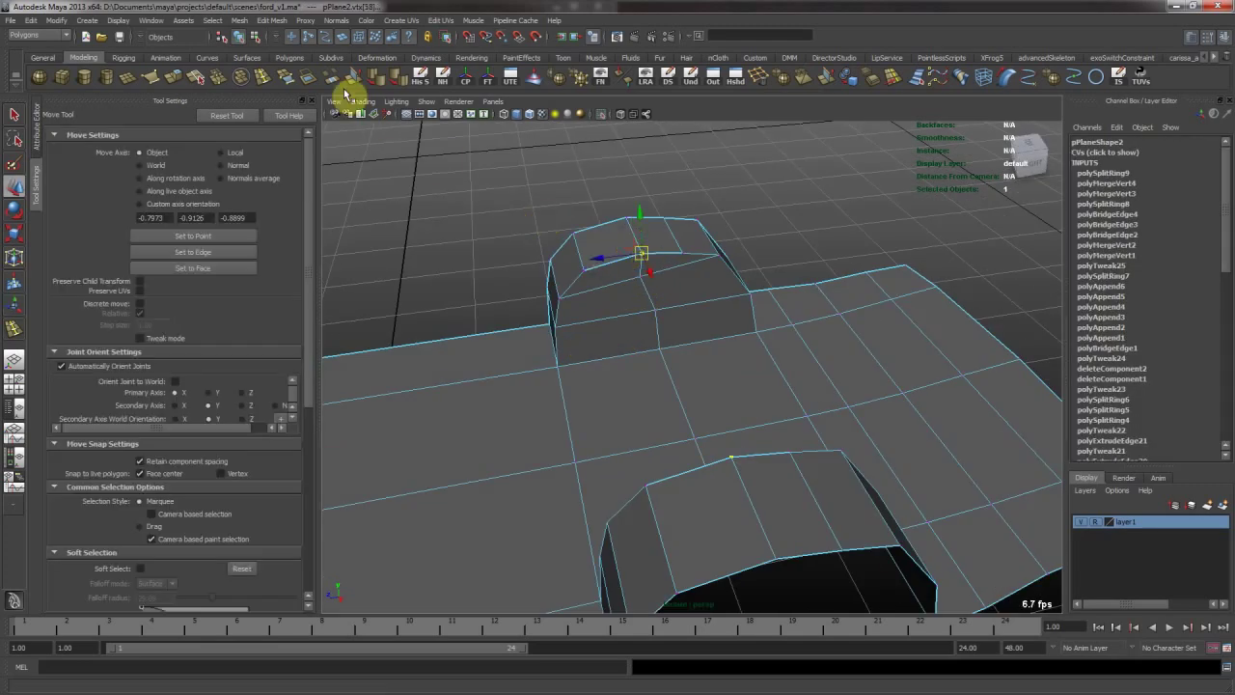
left_click(221, 79)
left_click_drag(613, 354, 829, 361, "alt")
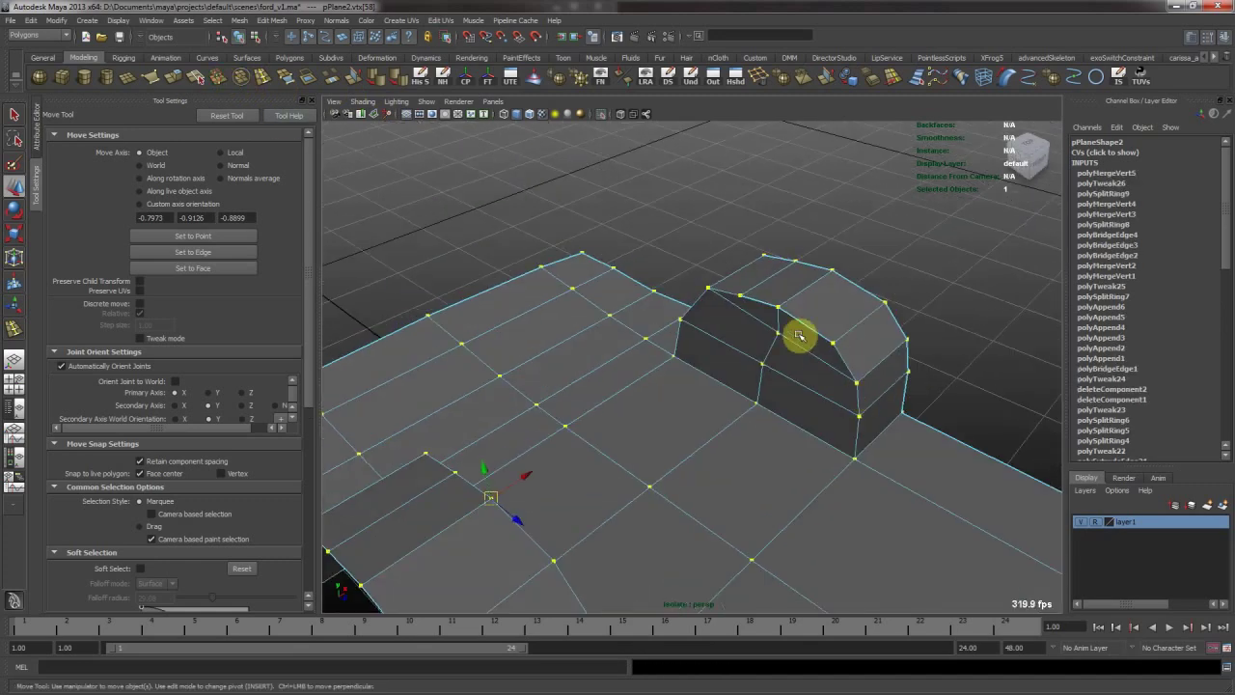
left_click_drag(762, 294, 792, 318)
key("g")
left_click_drag(688, 366, 720, 377, "alt")
Shift the crosswise edge loop through the rear floor and inner arch walls slightly along the car, and return to object selection.
right_click_drag(725, 353, 738, 328)
double_click(738, 327)
key("r")
left_click_drag(767, 294, 572, 270, "alt")
left_click_drag(503, 337, 583, 373, "alt")
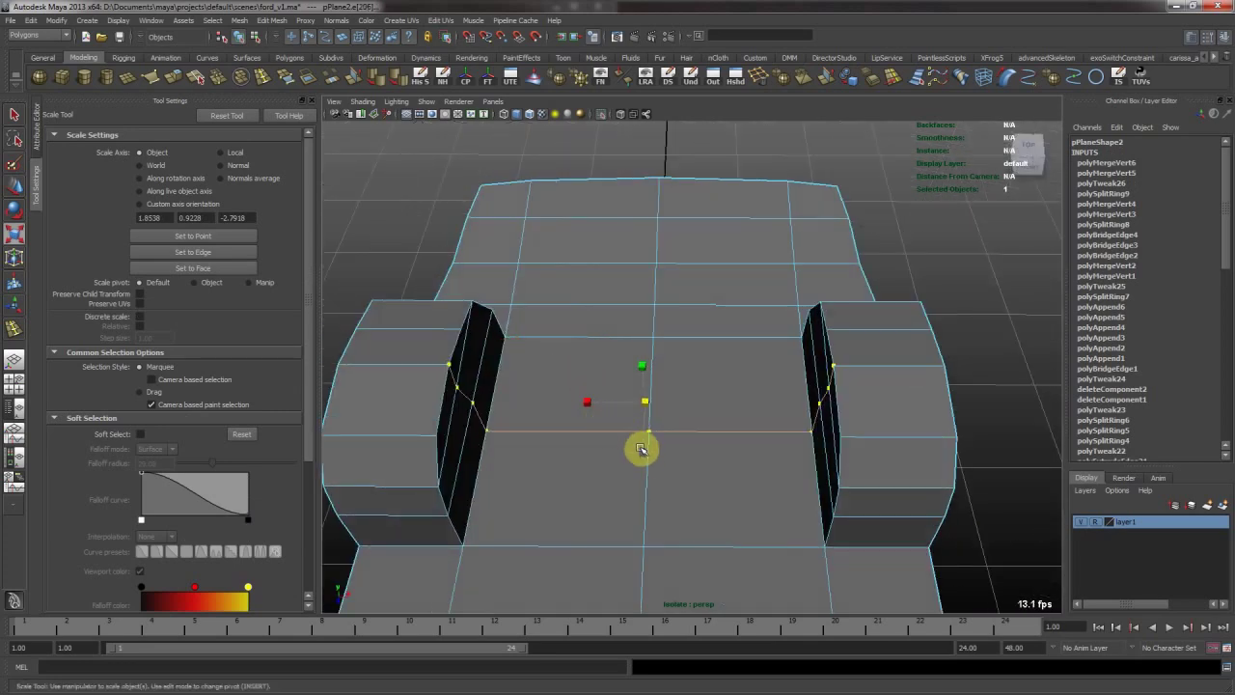
left_click_drag(642, 450, 536, 369)
key("w")
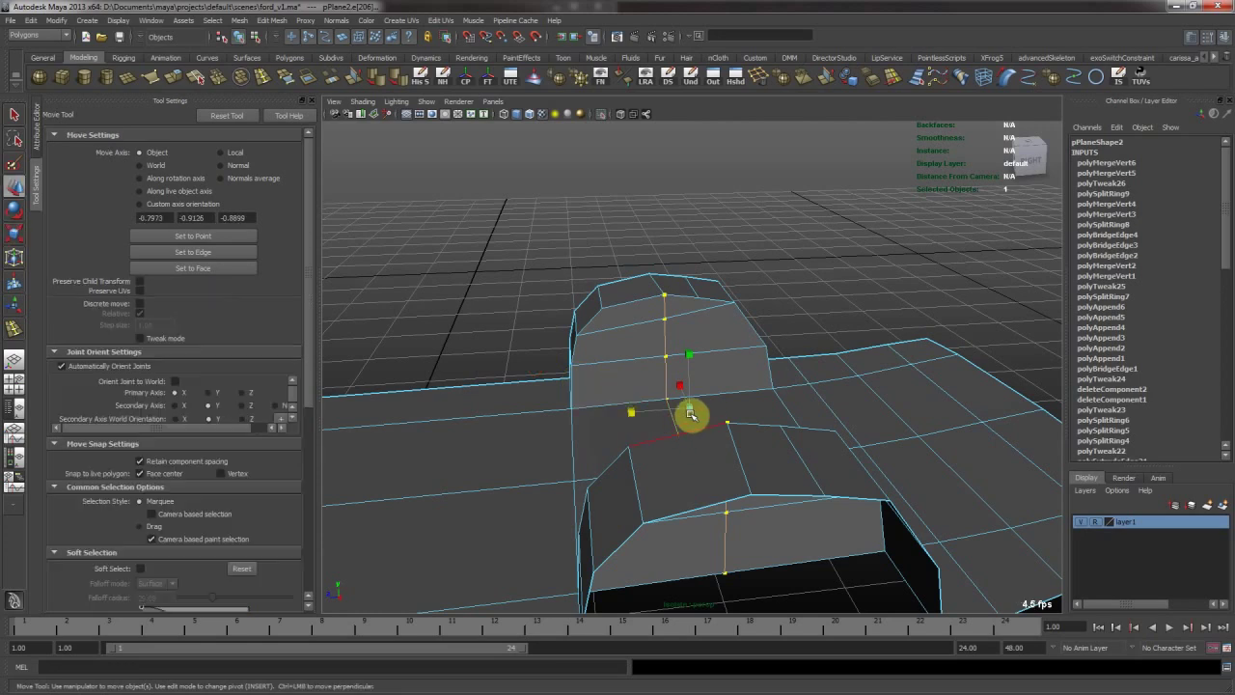
left_click_drag(645, 405, 641, 406)
right_click_drag(659, 321, 708, 284)
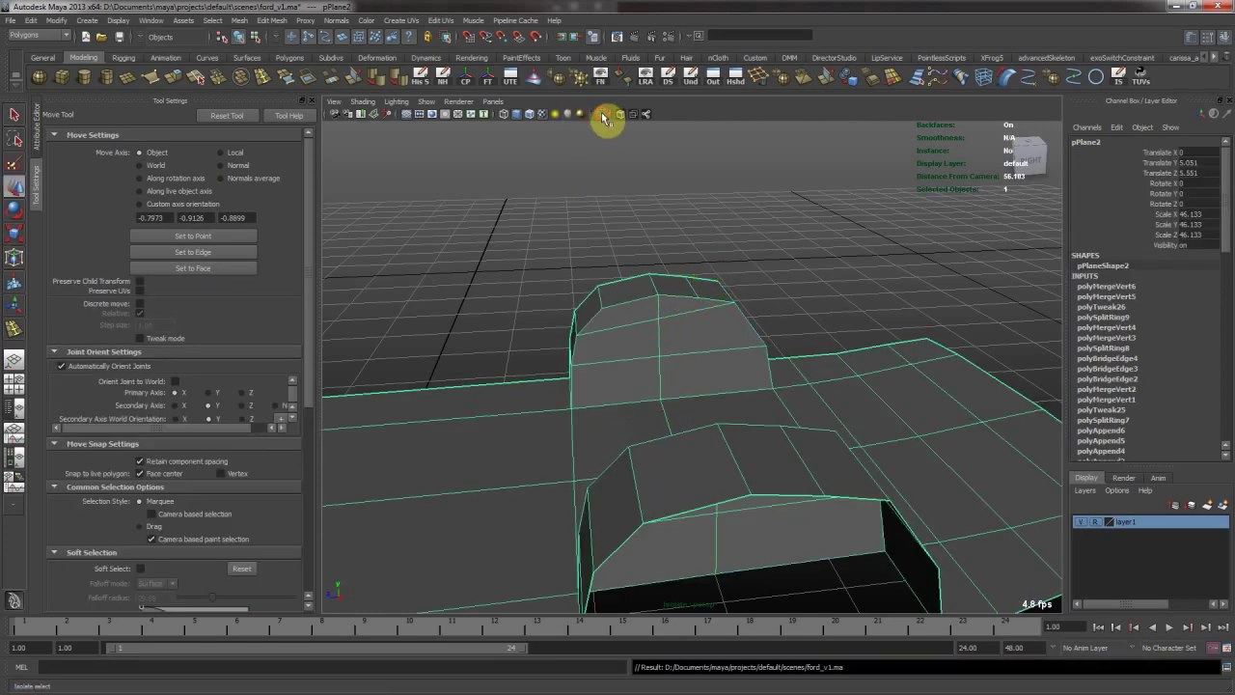
Show the whole car to examine the underbody's fit from below, and isolate the underbody again.
left_click(603, 117)
scroll(537, 330, "down", 5)
left_click_drag(698, 331, 641, 295, "alt")
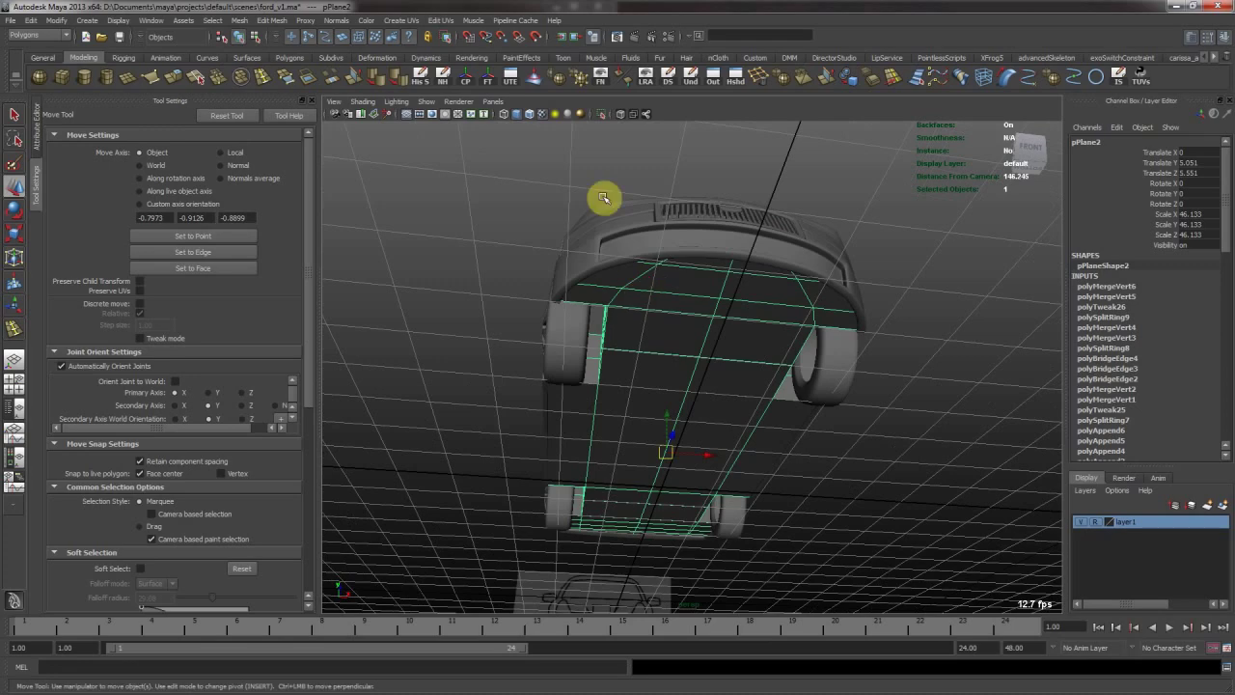
left_click(601, 116)
Insert lengthwise edge loops close to the wheel arches' inner edges on both sides, using relative distance from edge.
left_click_drag(688, 386, 757, 391, "alt")
left_click(265, 79)
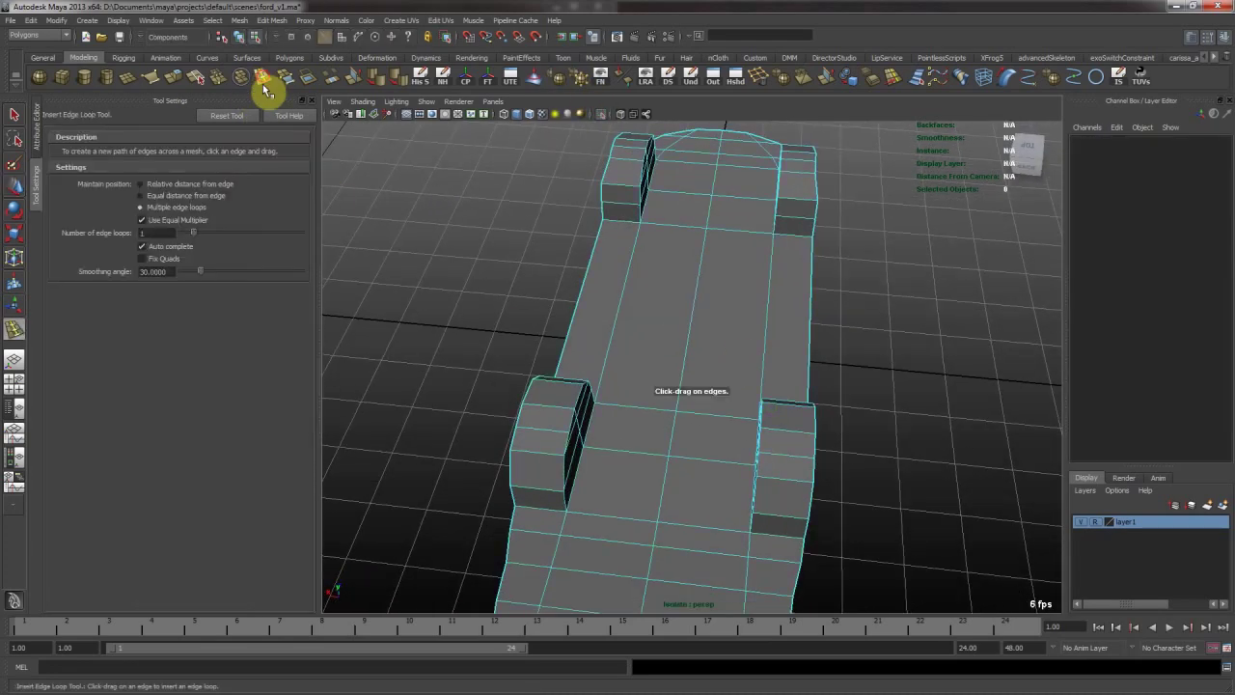
left_click(191, 188)
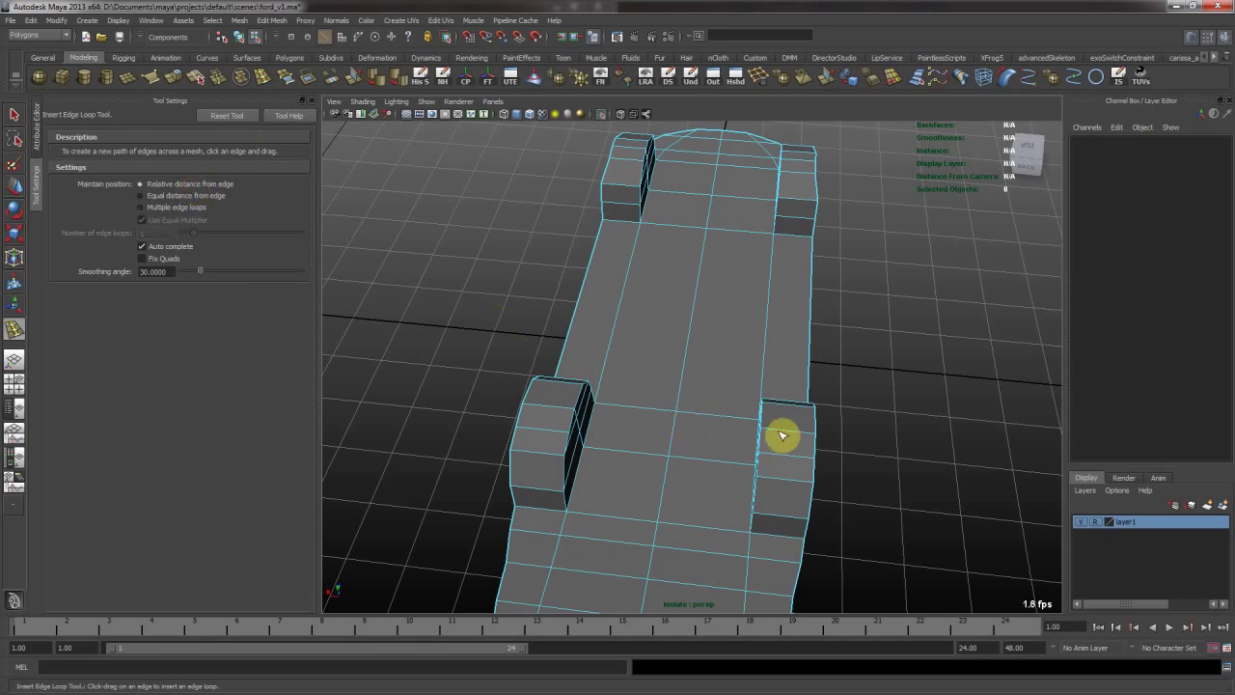
left_click(777, 431)
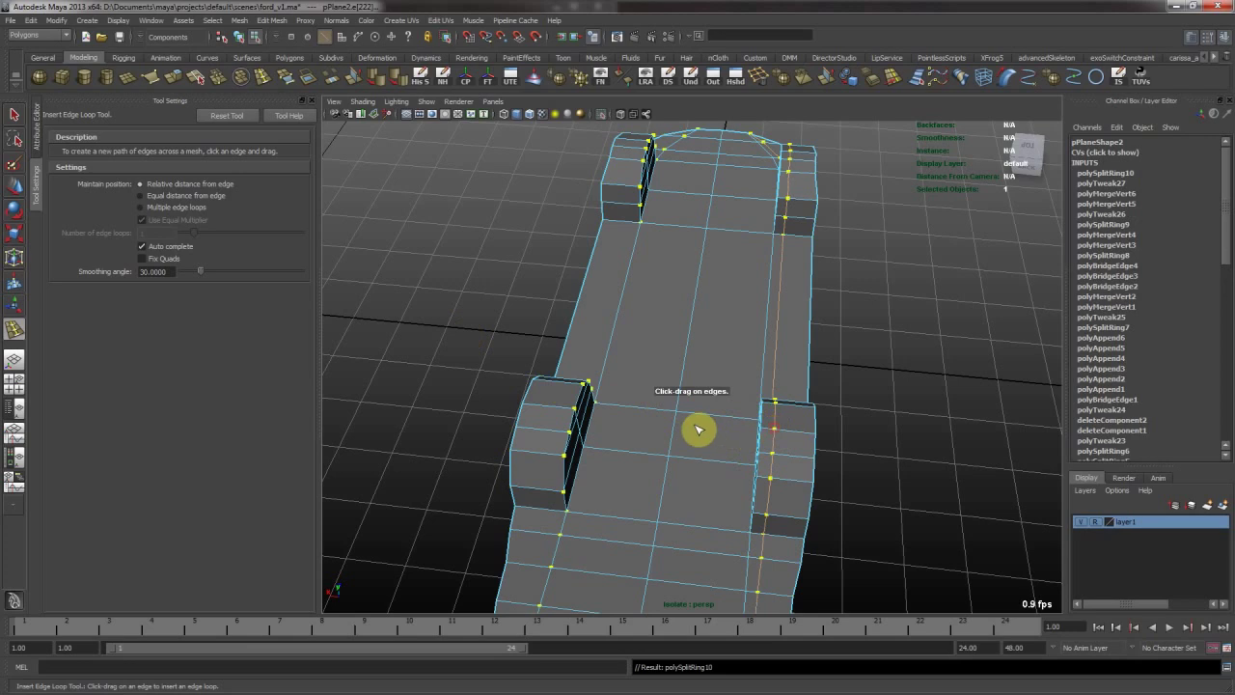
key("ctrl+z")
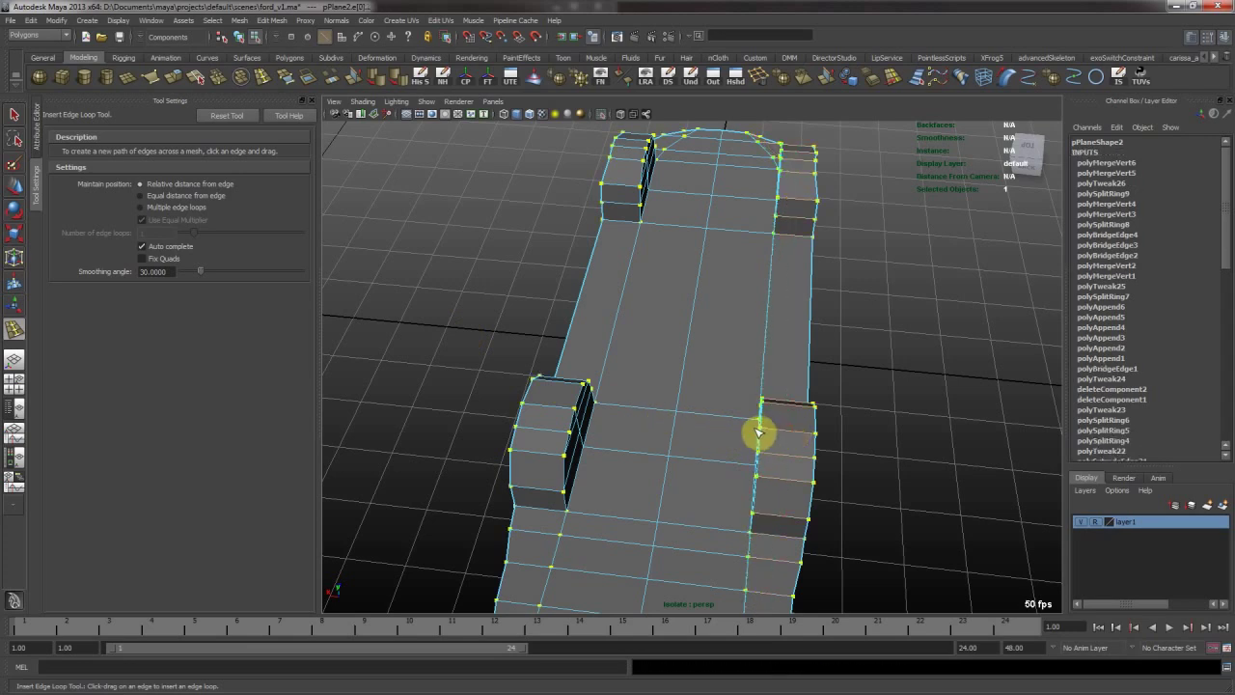
left_click_drag(766, 435, 760, 430)
left_click_drag(652, 427, 655, 440, "alt")
left_click_drag(564, 425, 581, 432)
Preview the underbody mesh smoothed to examine the new lengthwise support loops, and return to the unsmoothed display.
key("w")
key("F10")
left_click(671, 371)
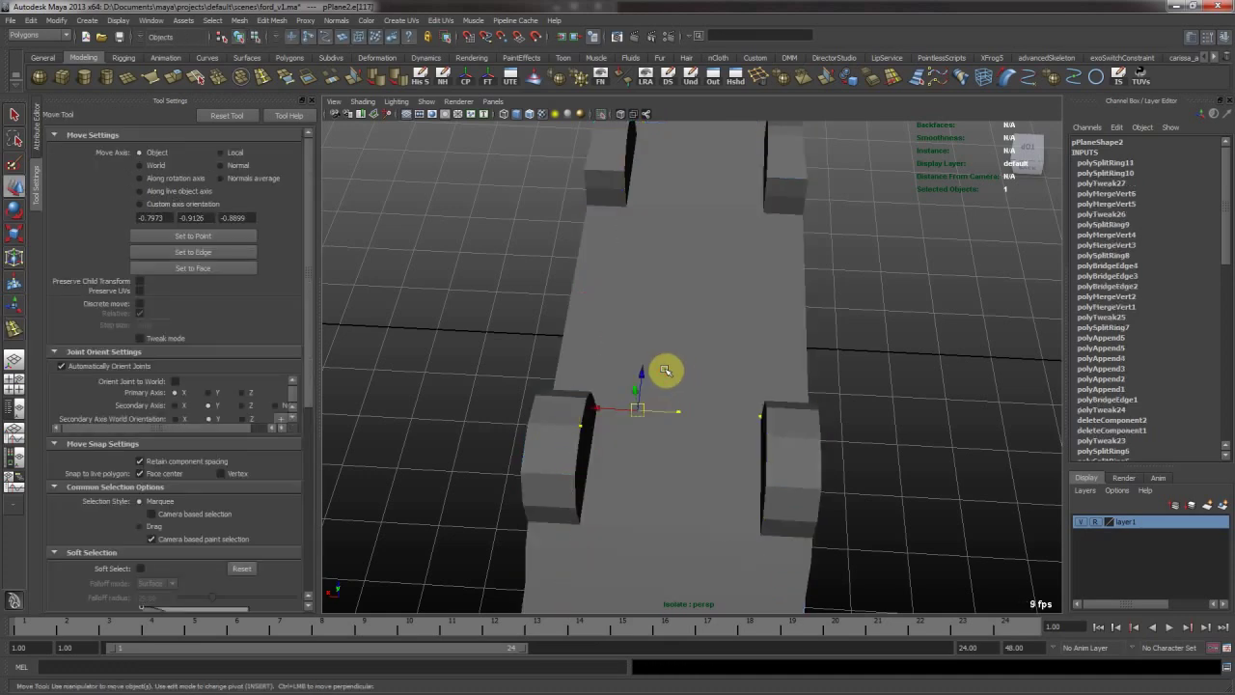
key("3")
left_click(672, 363)
key("1")
Insert support edge loops close to the base of both rear wheel arches and save the scene.
left_click_drag(684, 424, 557, 386, "alt")
right_click_drag(556, 386, 694, 387, "alt")
left_click_drag(694, 387, 518, 363, "alt")
left_click(263, 77)
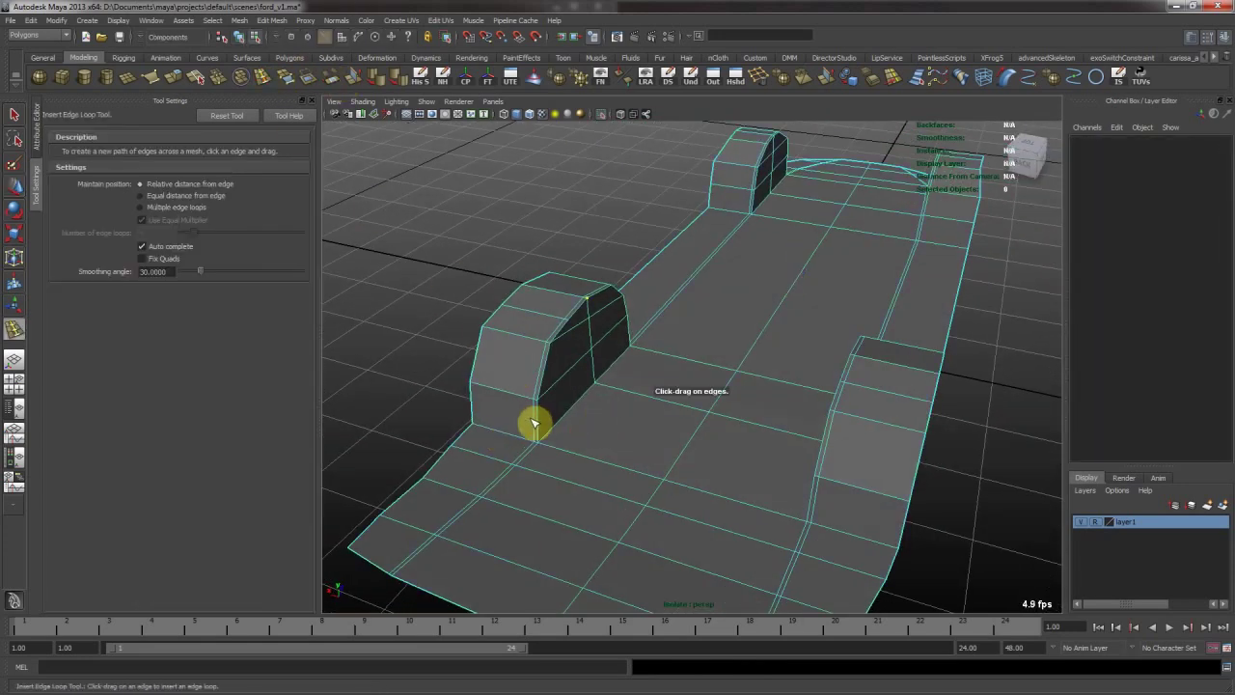
left_click_drag(538, 434, 540, 443)
left_click_drag(808, 491, 806, 447, "alt")
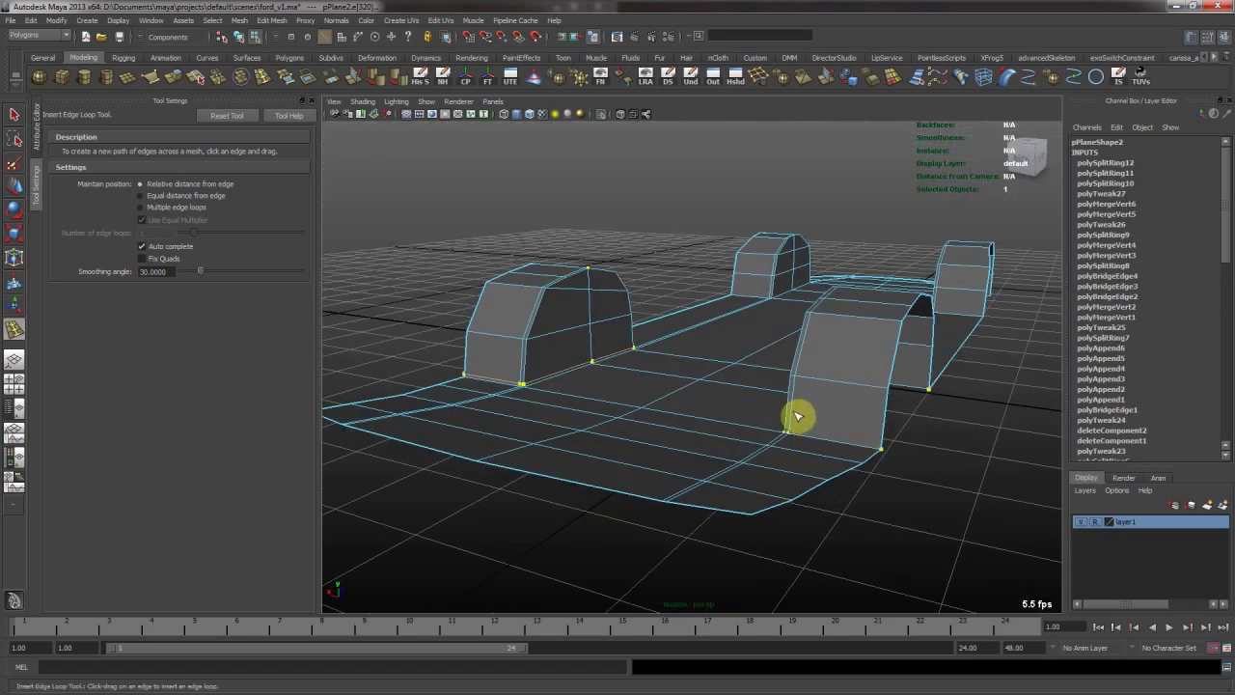
left_click_drag(792, 433, 806, 408)
key("ctrl+s")
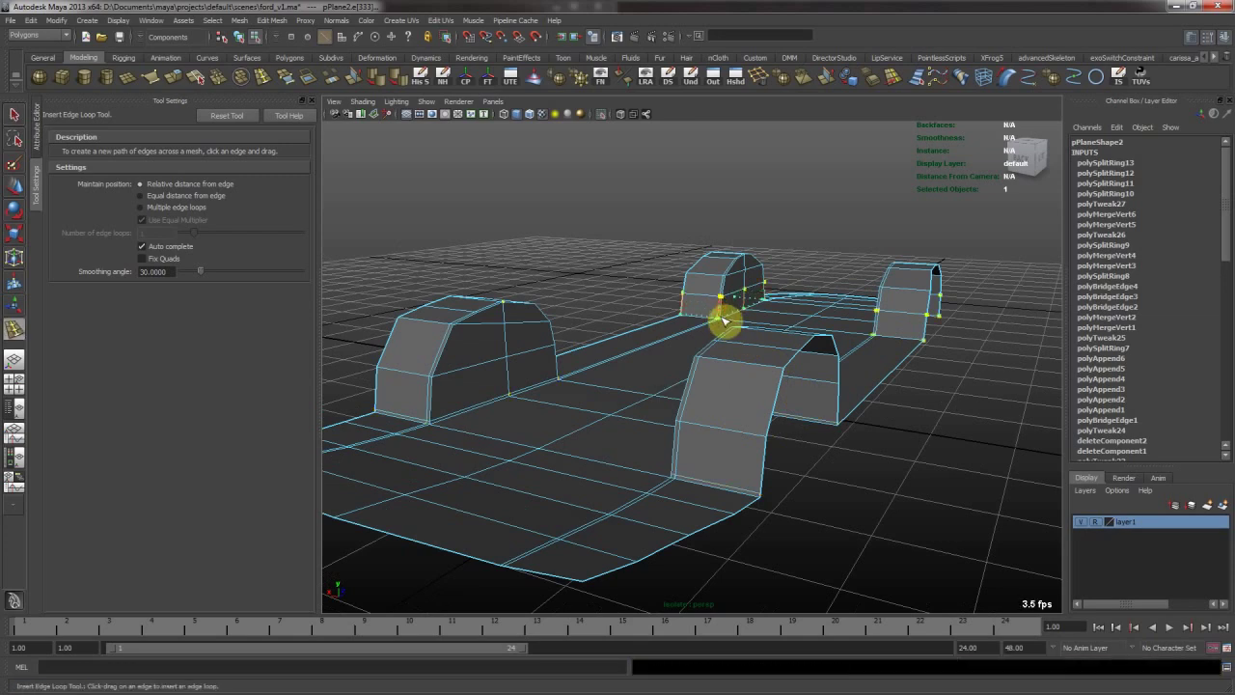
Insert support edge loops close to the base of both front wheel arches and leave component mode.
left_click_drag(723, 322, 722, 319)
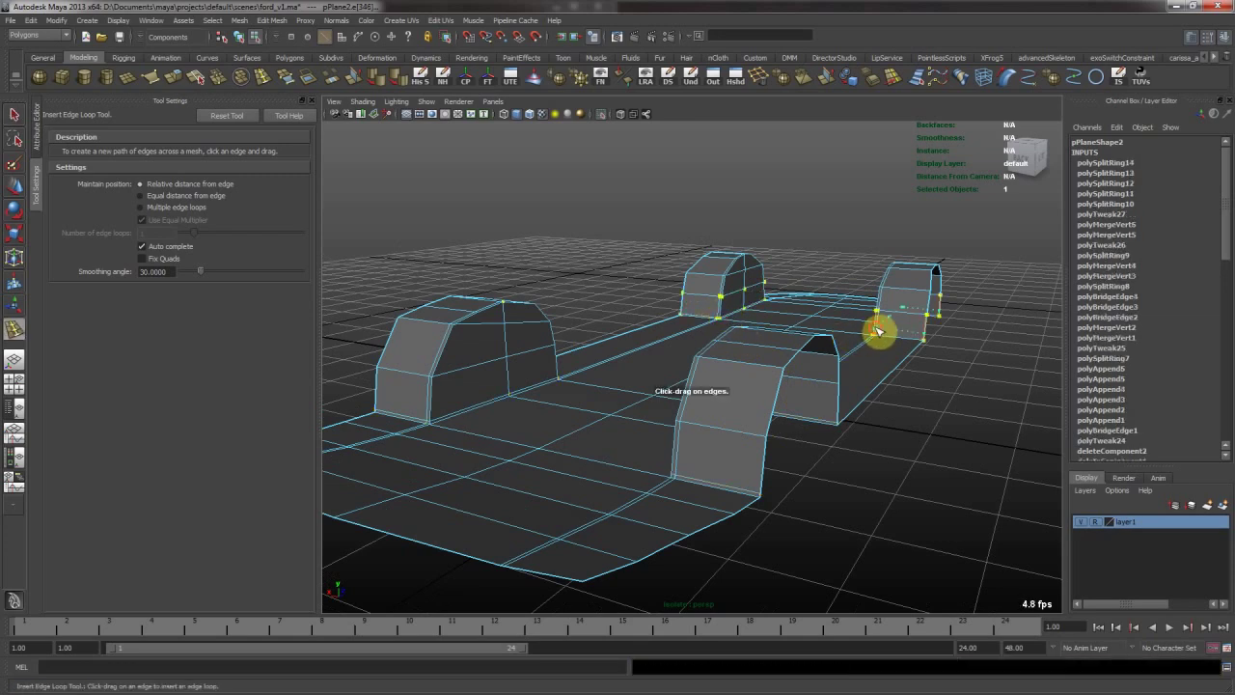
left_click_drag(879, 335, 878, 335)
key("w")
key("F8")
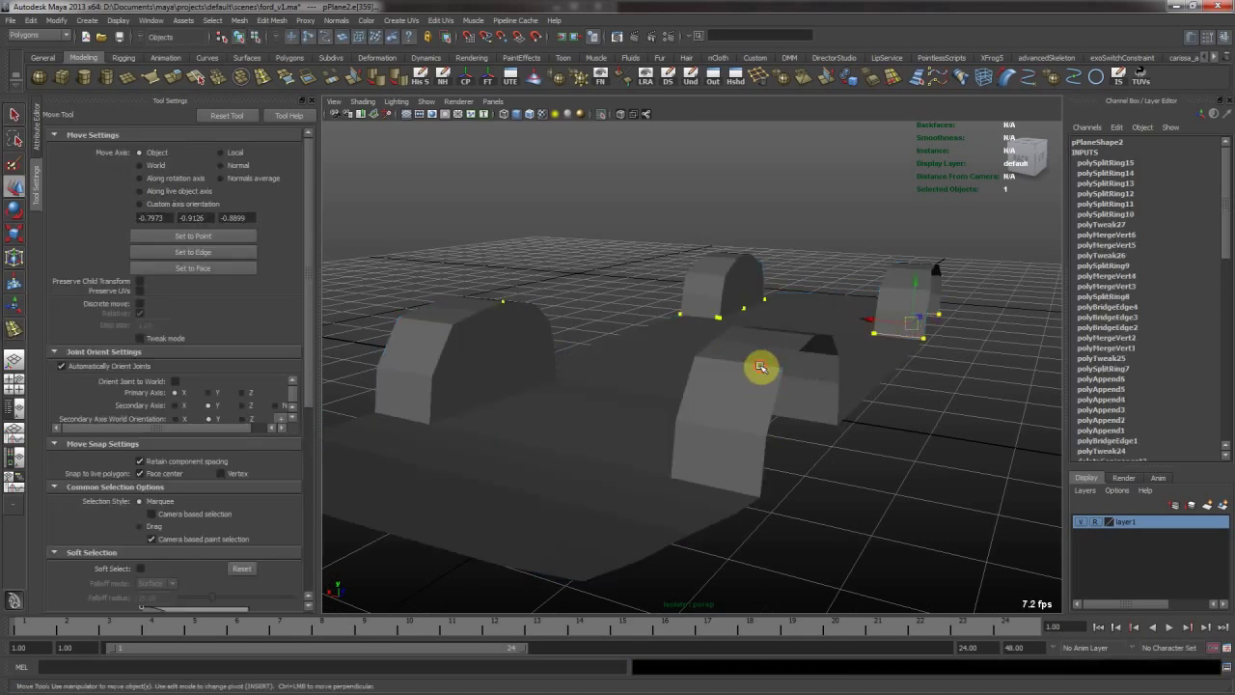
Preview the underbody smoothed, show the whole car again and examine how the wheel arches fit the body.
left_click(767, 327)
key("3")
left_click(615, 273)
scroll(587, 385, "down", 4)
left_click_drag(587, 384, 654, 150, "alt")
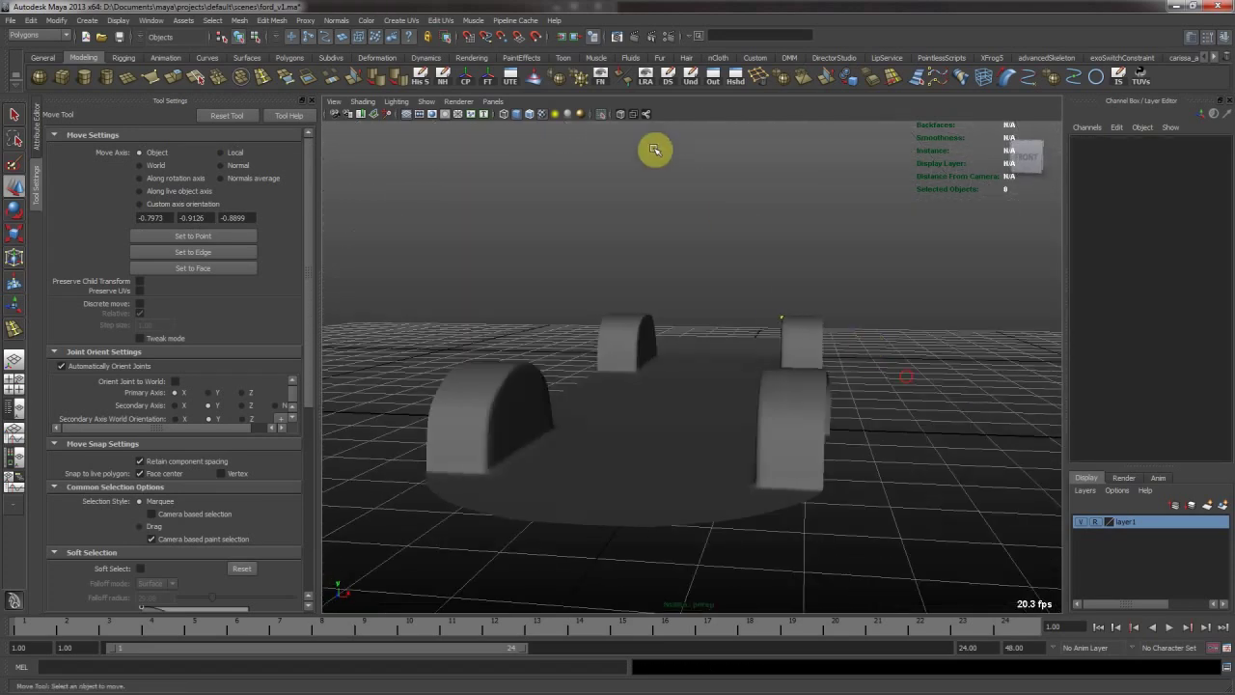
left_click_drag(604, 118, 926, 343, "alt")
right_click_drag(931, 341, 785, 279, "alt")
left_click_drag(786, 279, 715, 290, "alt")
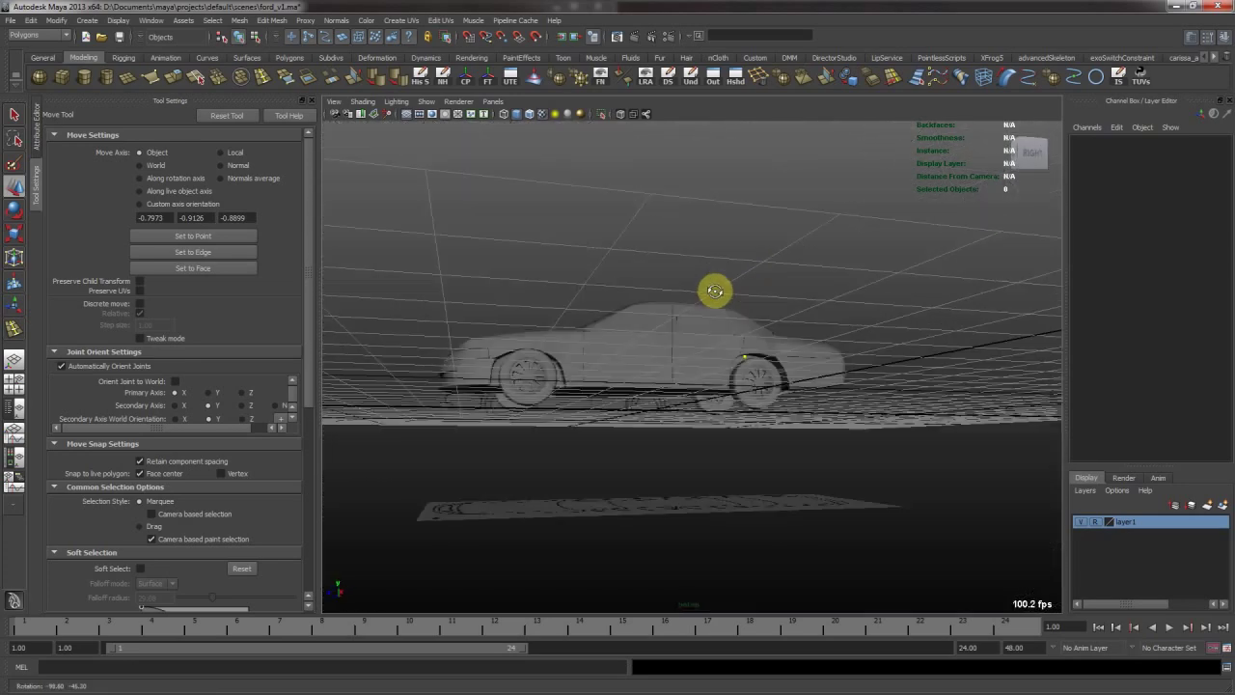
left_click_drag(564, 304, 703, 396, "alt")
Select the underbody, frame the rear wheel in the side view and raise the transparency of the lambert1 material.
left_click(631, 365)
key("space")
key("space")
middle_click_drag(918, 463, 356, 390, "alt")
right_click_drag(463, 372, 641, 407, "alt")
middle_click_drag(641, 407, 598, 386, "alt")
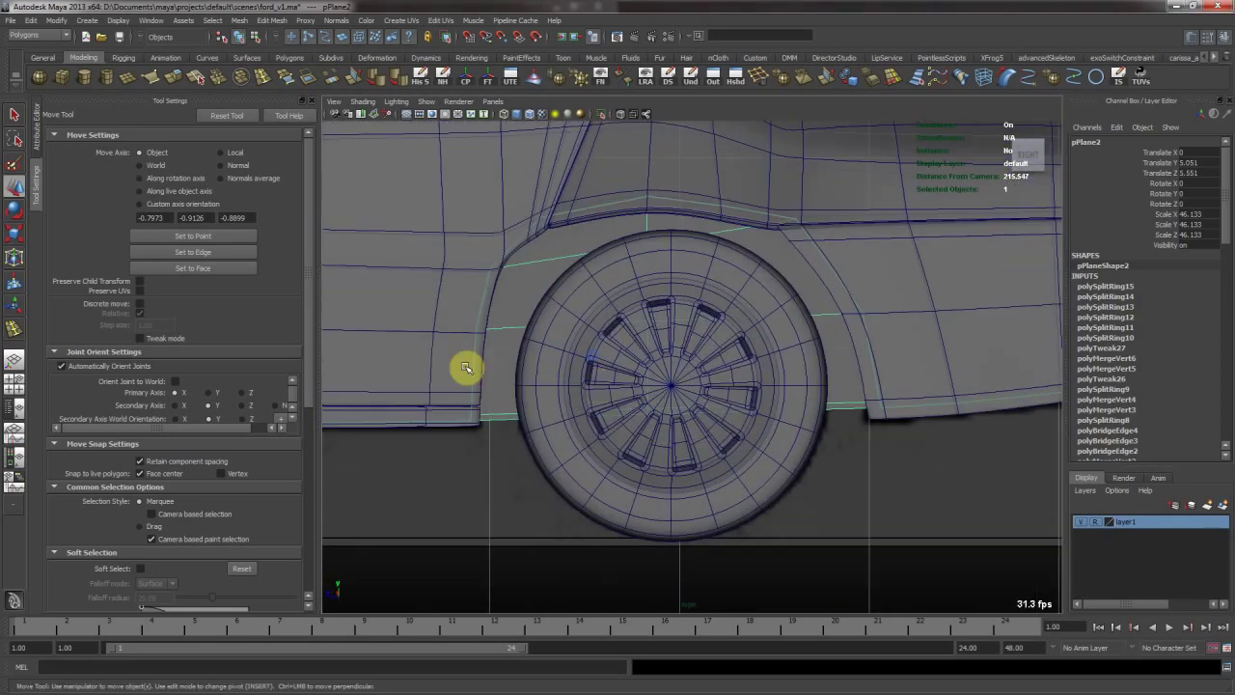
key("ctrl+a")
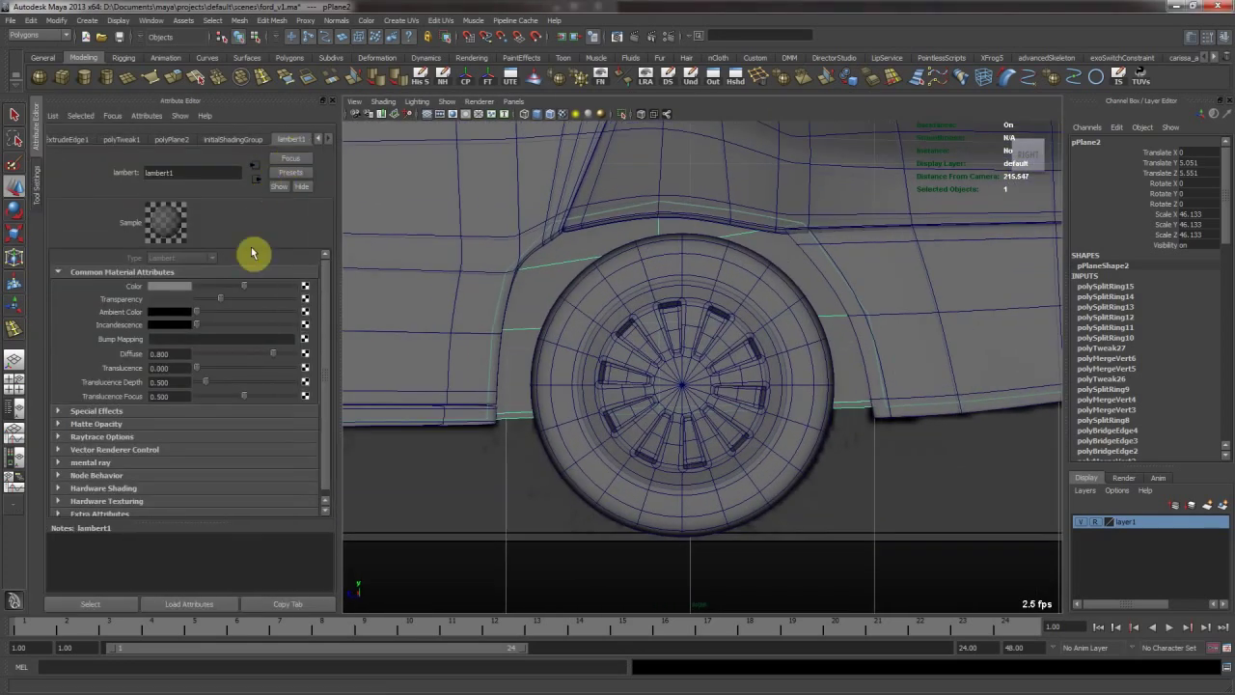
left_click_drag(244, 303, 246, 304)
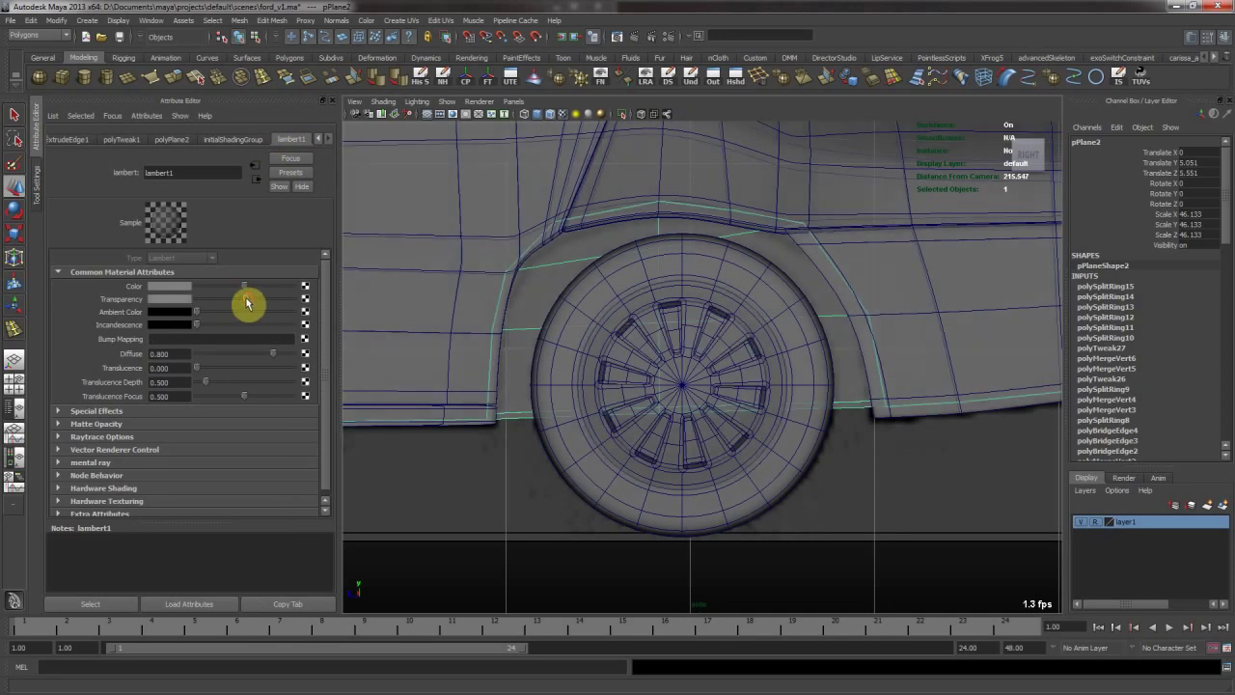
left_click(37, 184)
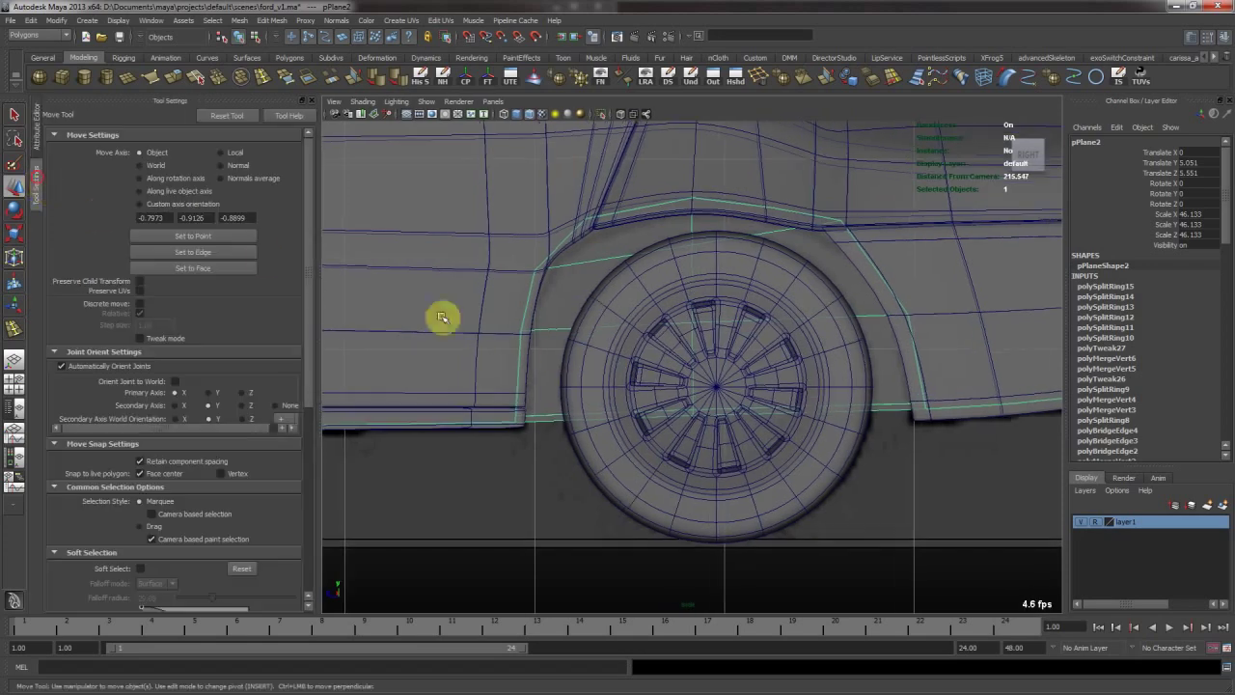
In side view, raise the rear arch's middle base vertices near the wheel hub, align the vertex above, and preview the smoothed result.
key("F8")
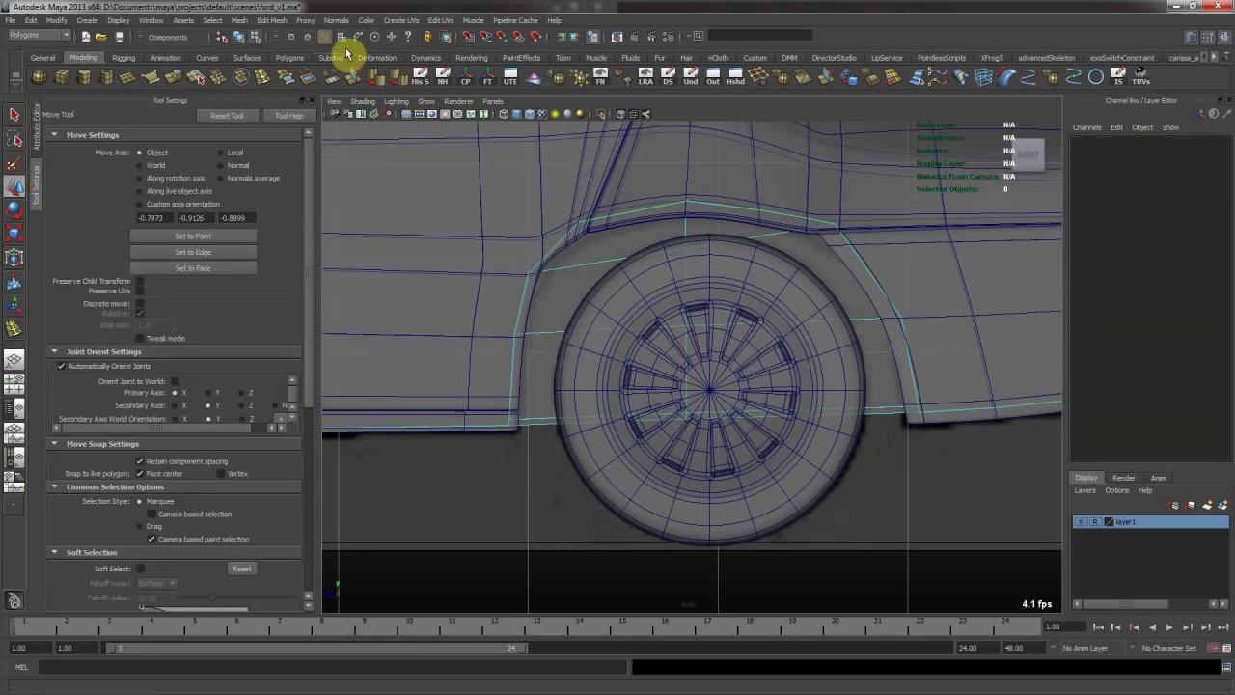
left_click_drag(653, 400, 710, 434)
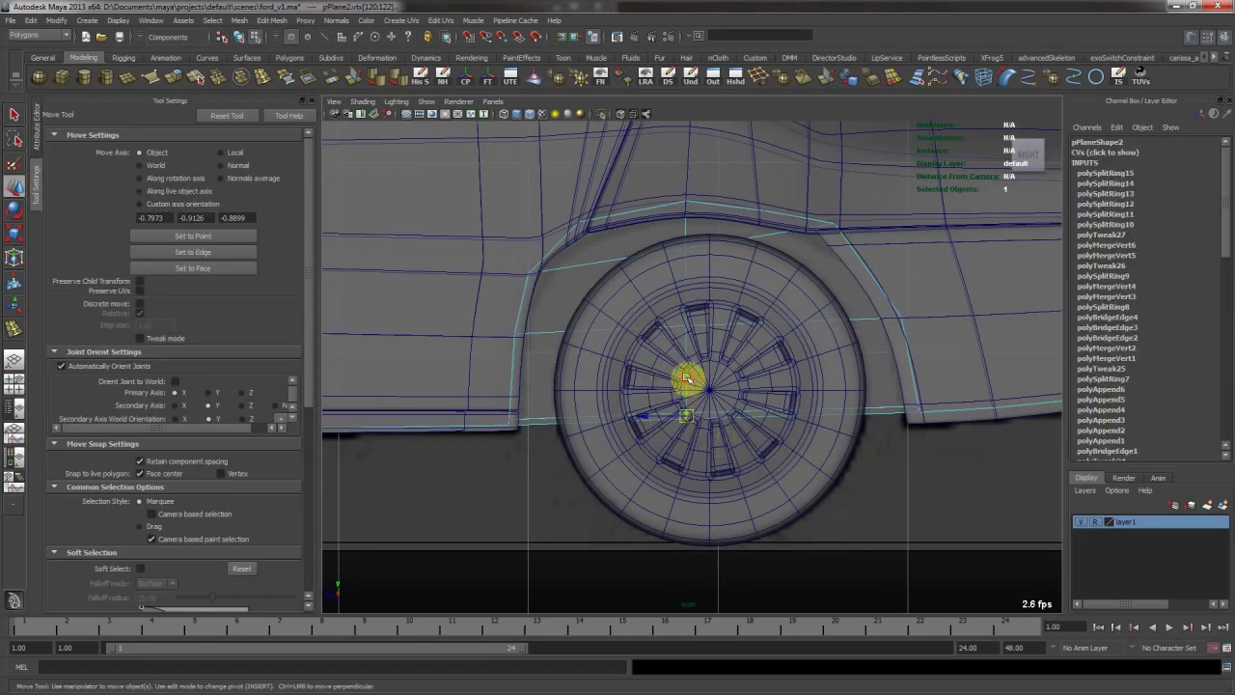
middle_click_drag(688, 380, 689, 338)
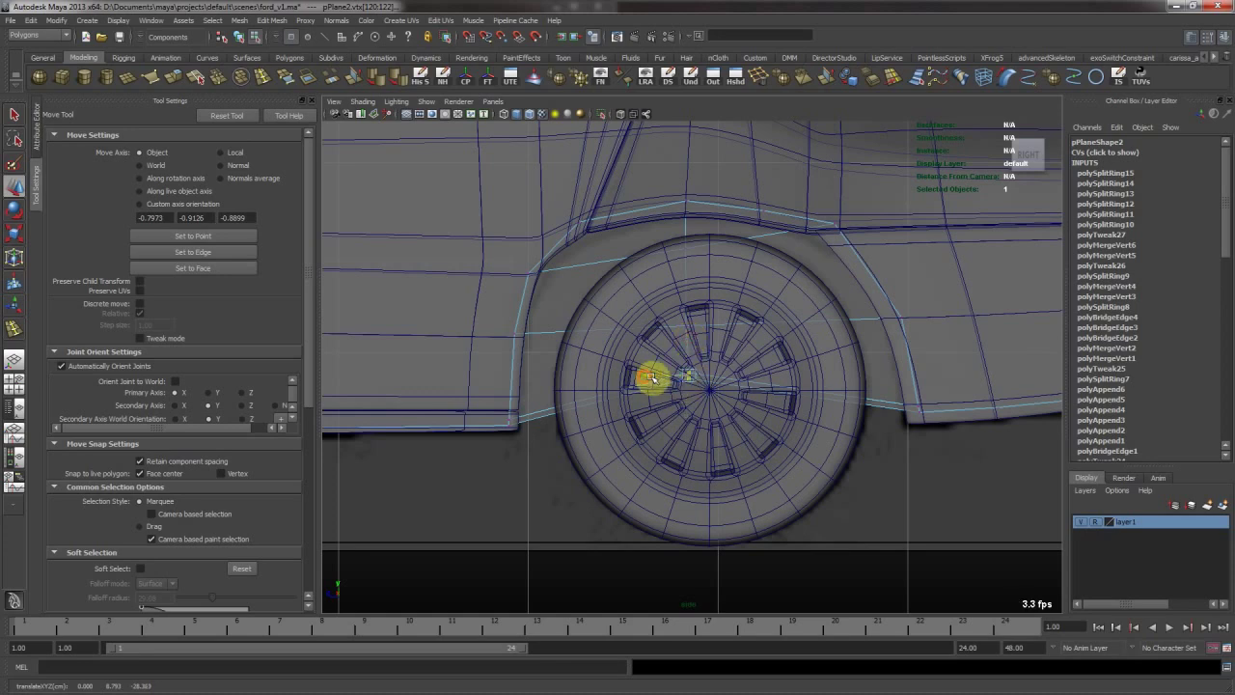
left_click_drag(662, 321, 705, 335)
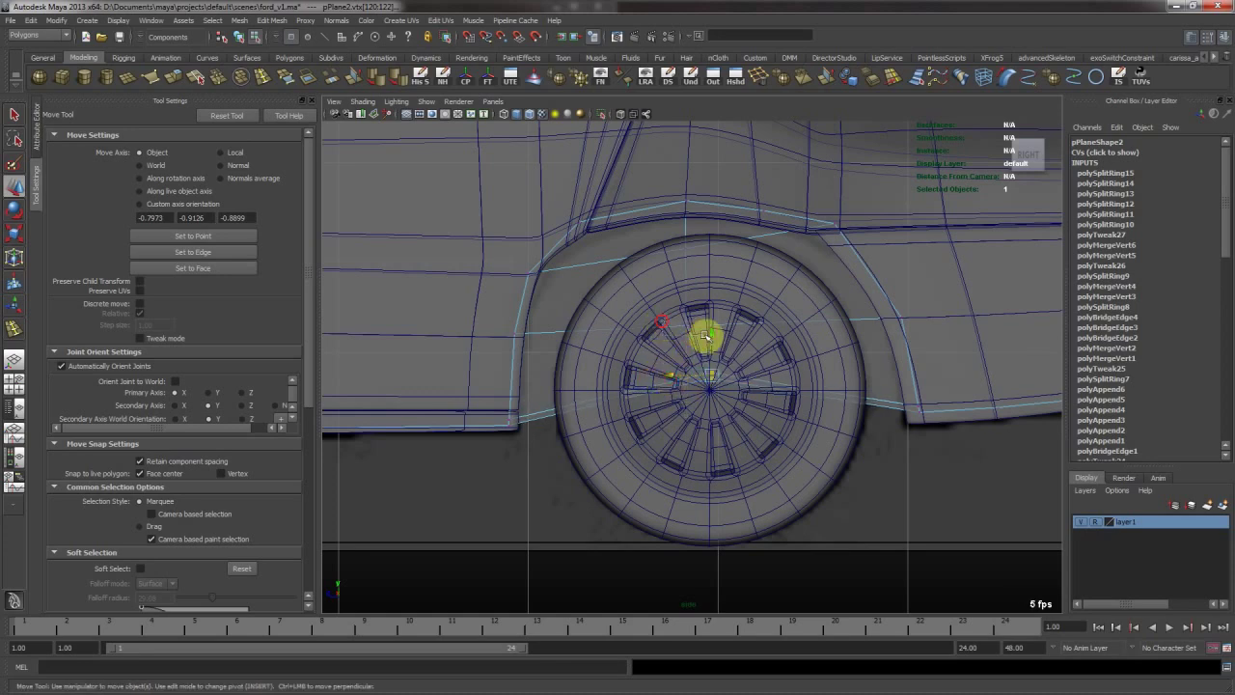
middle_click_drag(741, 335, 759, 335, "shift")
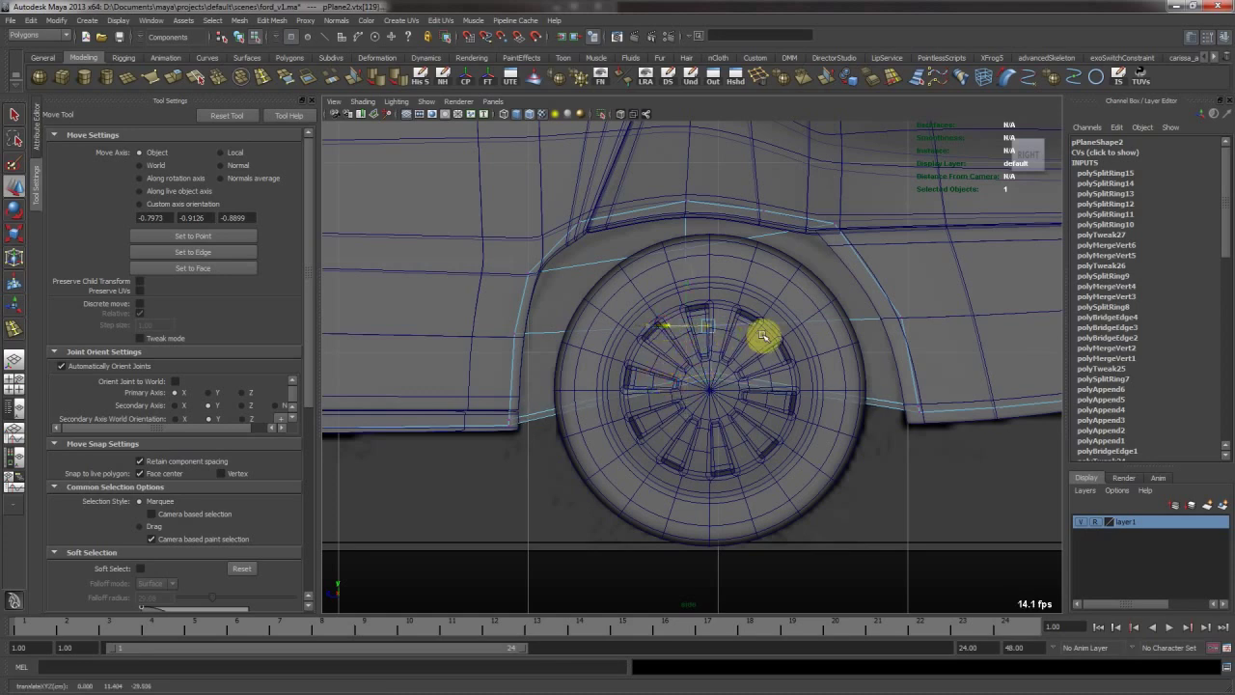
left_click_drag(685, 360, 730, 393)
key("3")
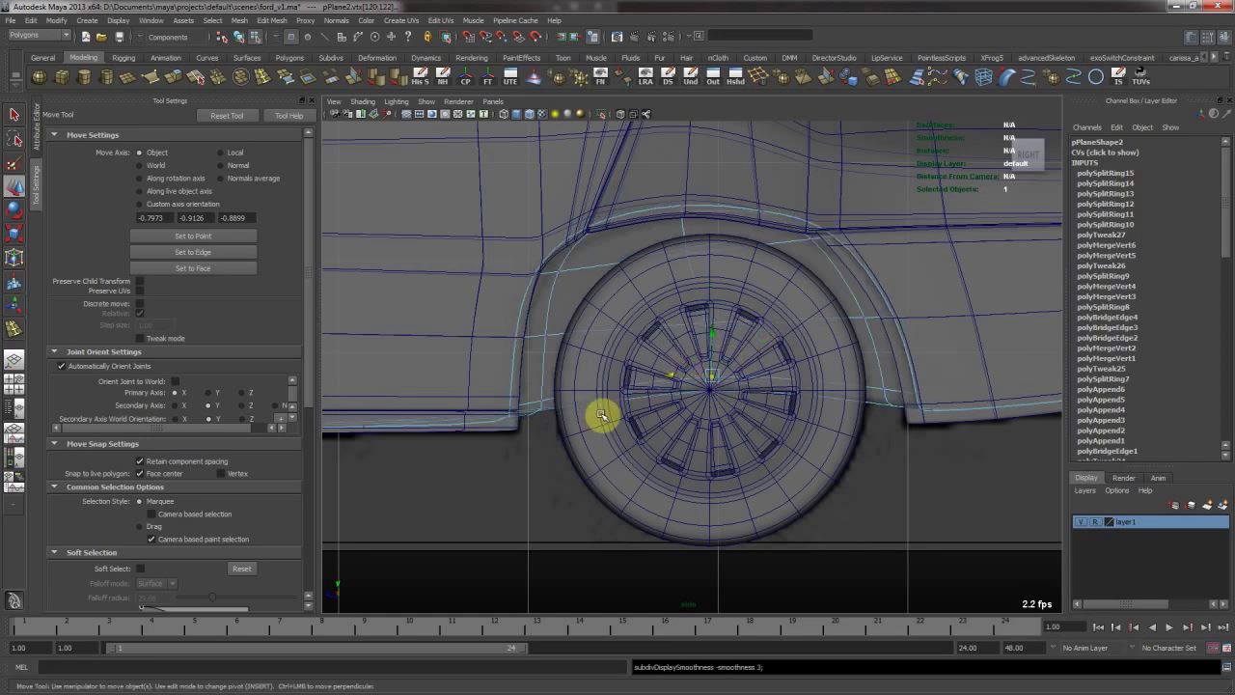
key("1")
Raise the front wheel arch's middle base vertices to the wheel hub in side view and display the mesh smoothed.
right_click_drag(785, 408, 598, 401, "alt")
middle_click_drag(426, 378, 1052, 388, "alt")
key("f")
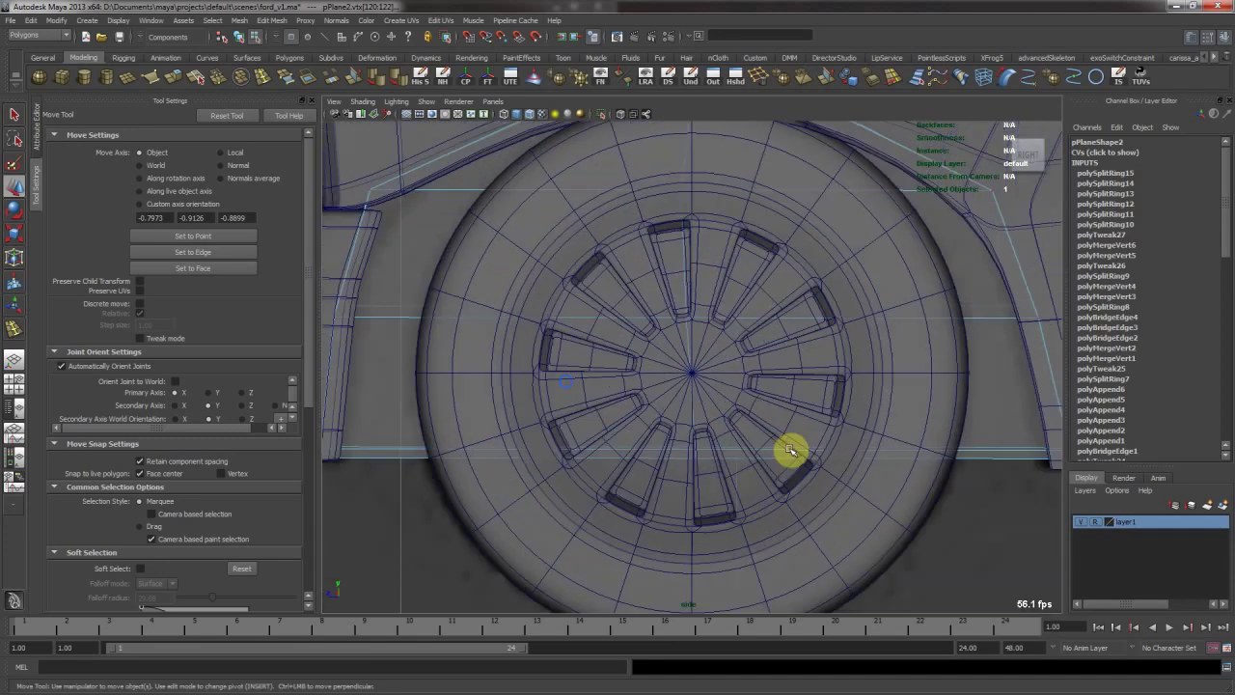
left_click_drag(651, 409, 740, 514)
left_click_drag(694, 415, 690, 337)
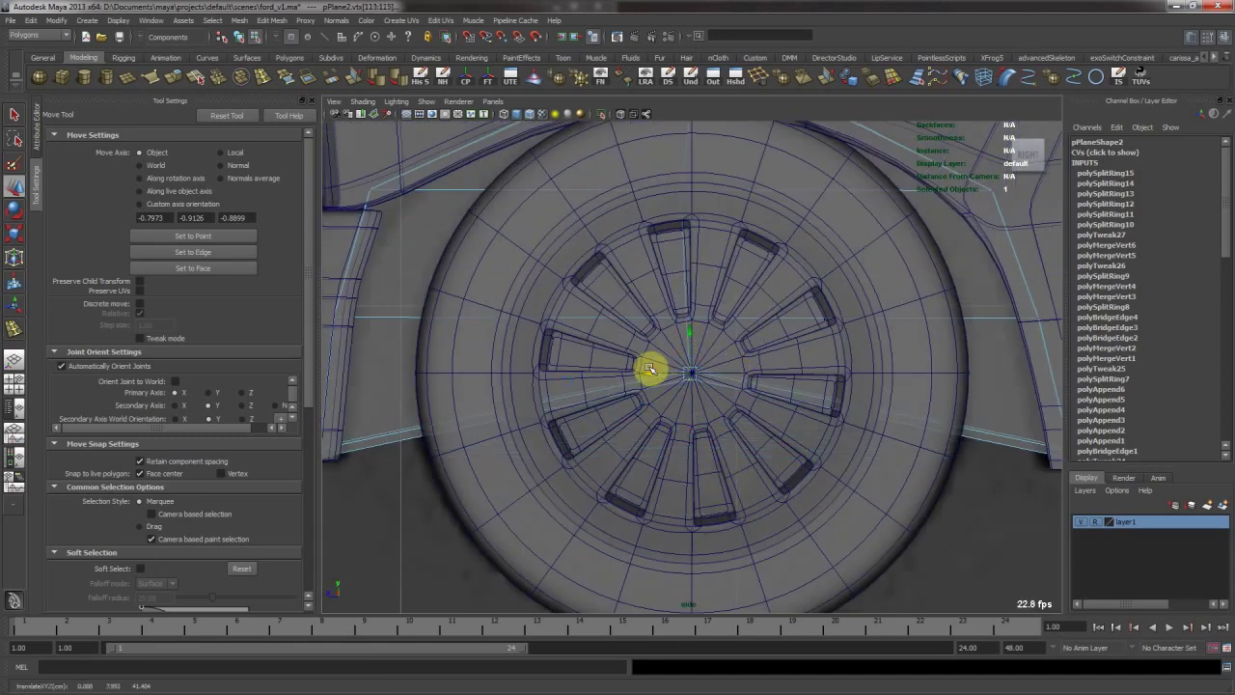
key("3")
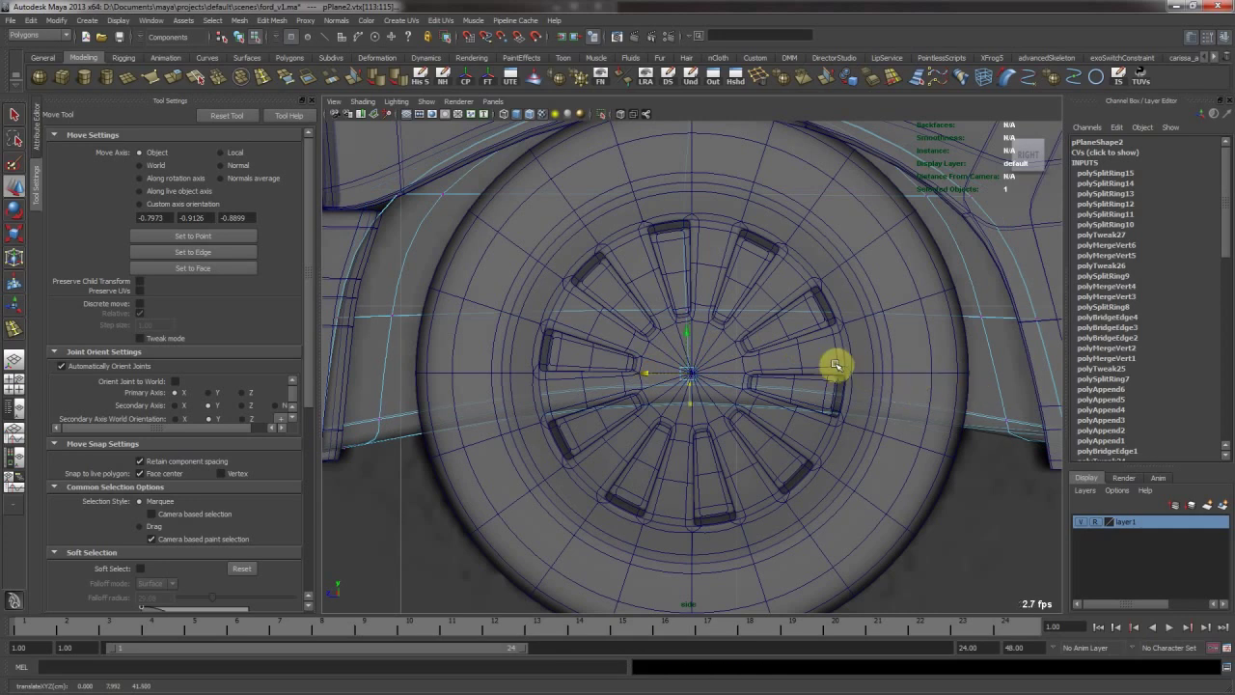
Return to object selection in the perspective view, turn off the see-through display and examine the car's underside and wheel arches.
key("F8")
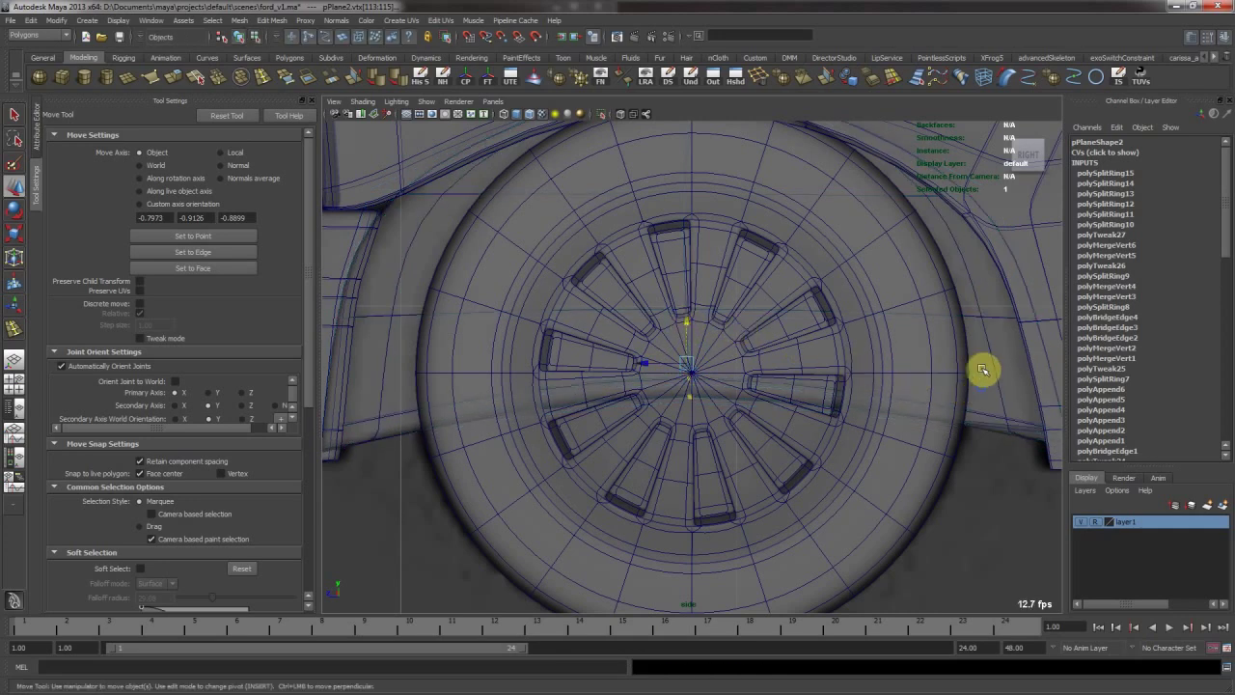
key("space")
key("space")
left_click_drag(821, 392, 836, 396, "alt")
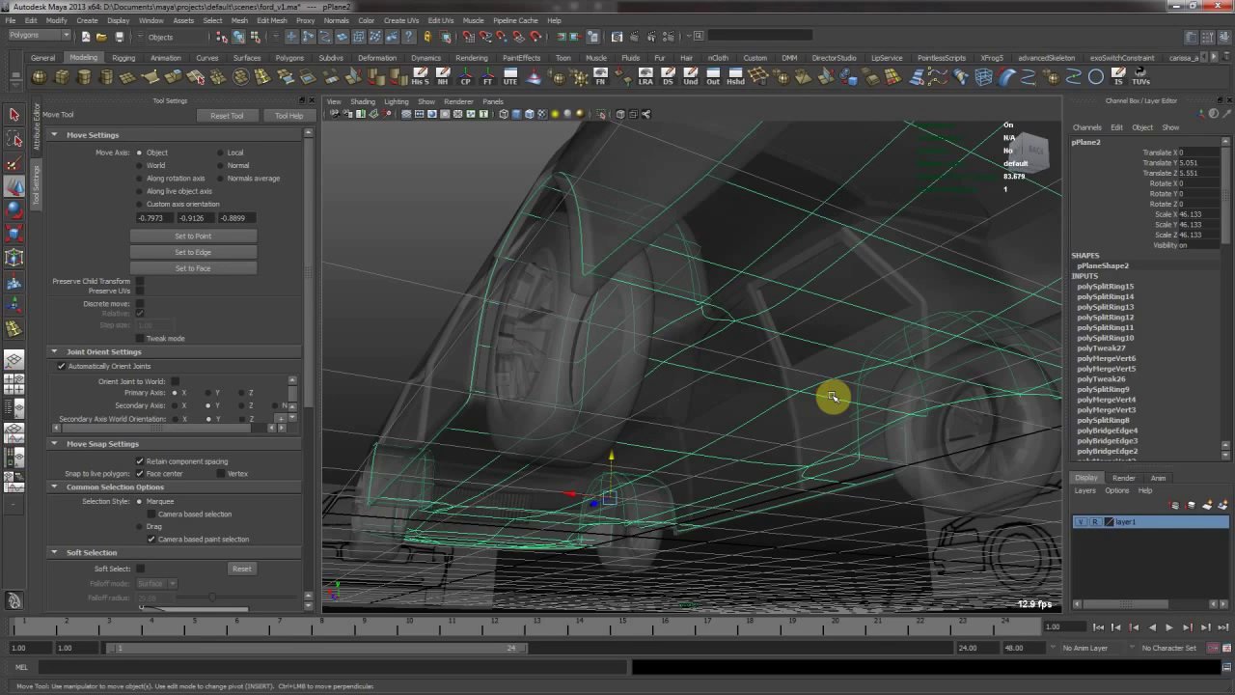
key("alt+x")
left_click(785, 520)
left_click_drag(786, 520, 399, 303, "alt")
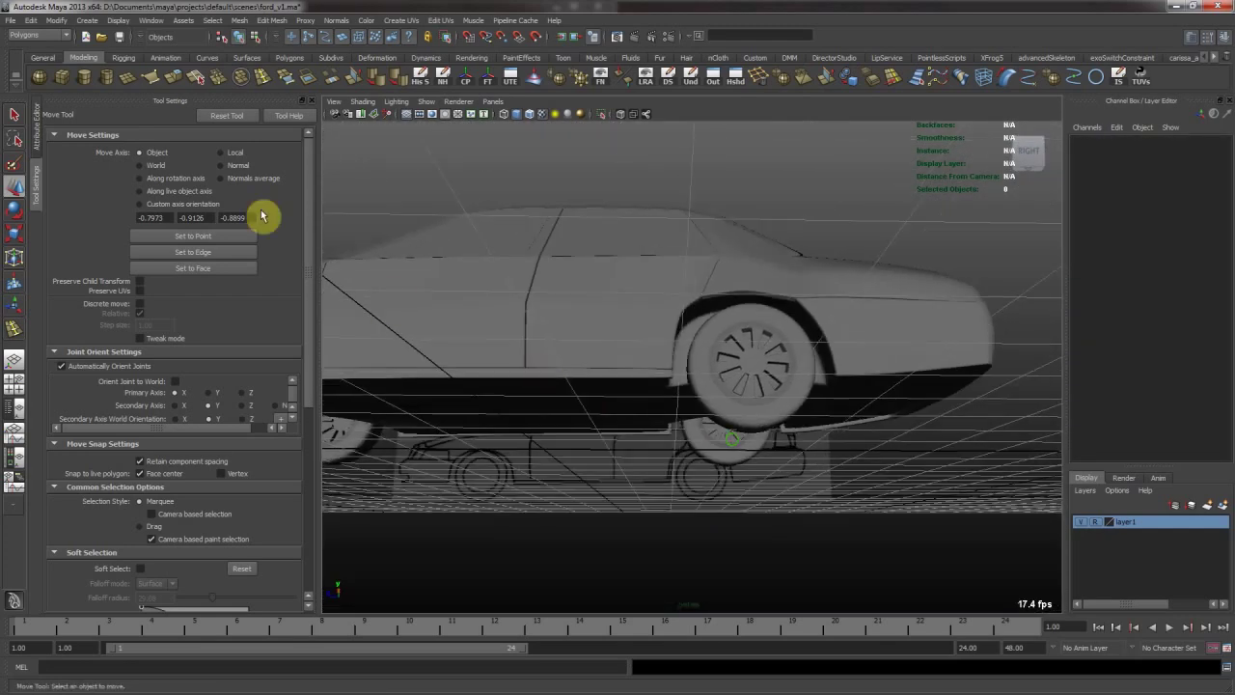
Create a polygon cylinder beneath the car and set its Z rotation to 90 degrees.
left_click(84, 77)
left_click_drag(642, 323, 742, 358, "alt")
left_click(740, 356)
key("r")
key("e")
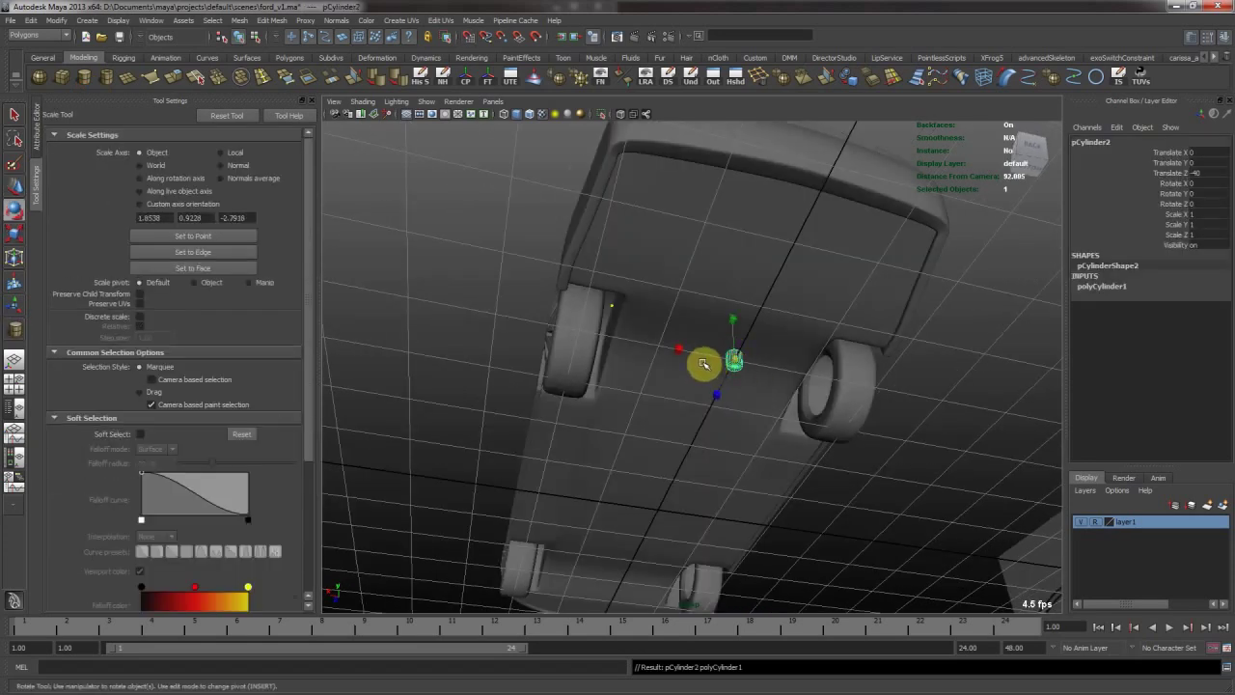
left_click_drag(683, 362, 728, 405)
left_click(1204, 204)
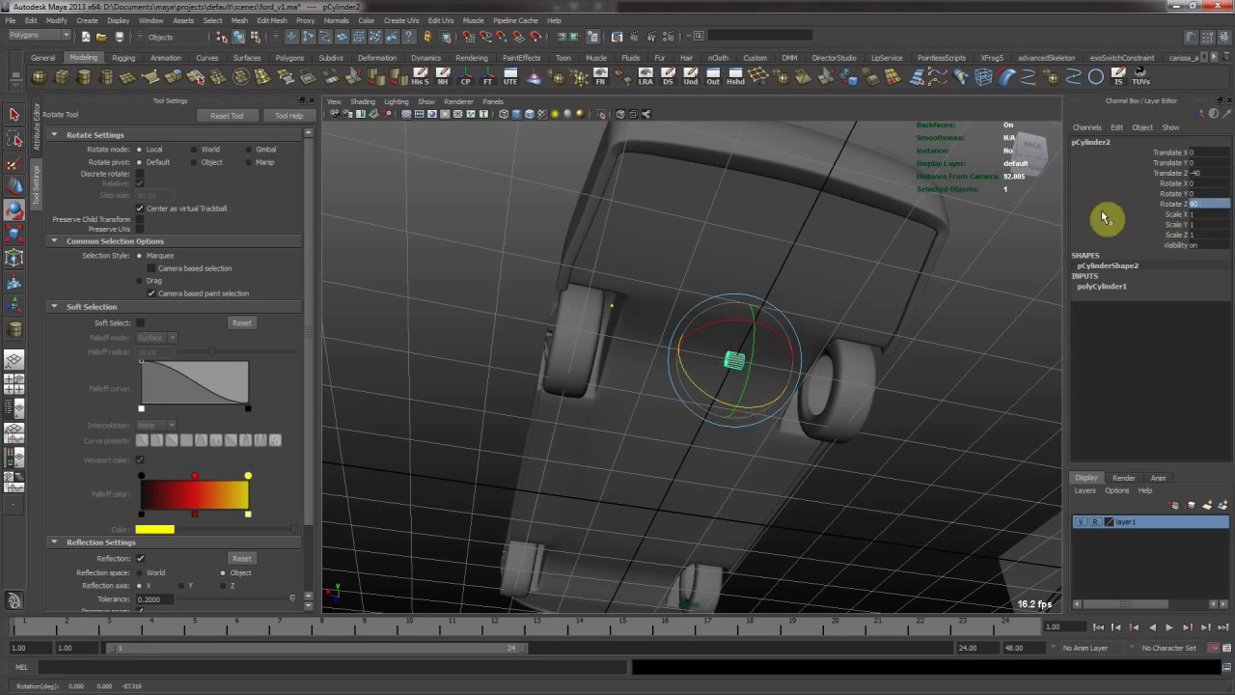
In the side view, move the cylinder to the rear wheel hub at Y 8.008 and Z -29.574.
key("w")
left_click_drag(635, 383, 593, 398, "alt")
key("space")
key("space")
key("f")
right_click_drag(881, 430, 752, 376, "alt")
right_click_drag(805, 294, 713, 267, "alt")
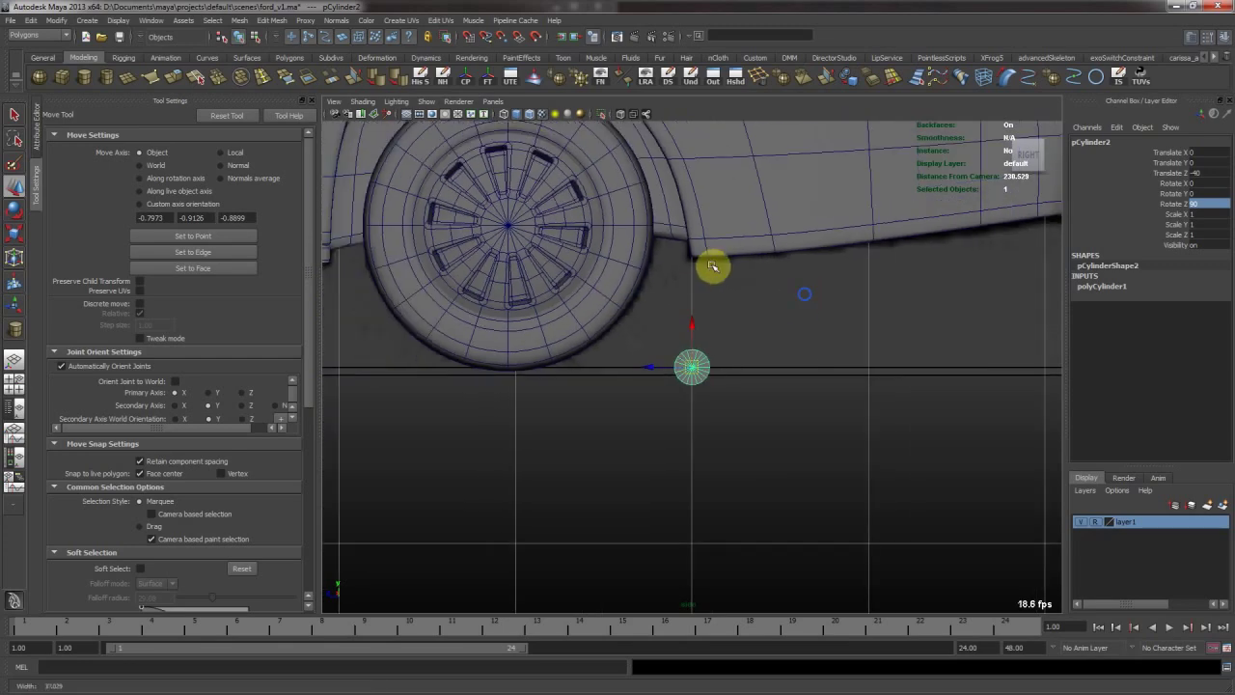
middle_click_drag(713, 266, 837, 351, "alt")
middle_click_drag(620, 220, 830, 336, "alt")
left_click(873, 445)
middle_click_drag(710, 333, 697, 330)
key("Insert")
key("f")
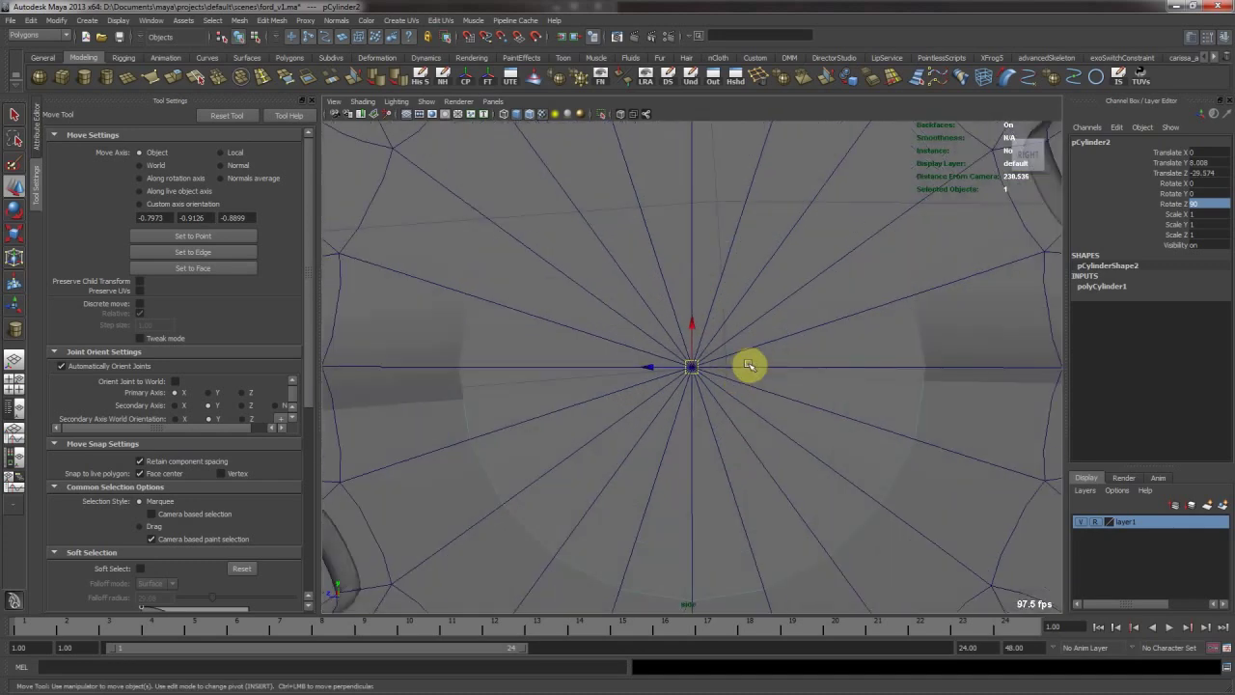
scroll(752, 362, "down", 3)
Set the cylinder's axis subdivisions to 12 and delete its end-cap faces.
key("space")
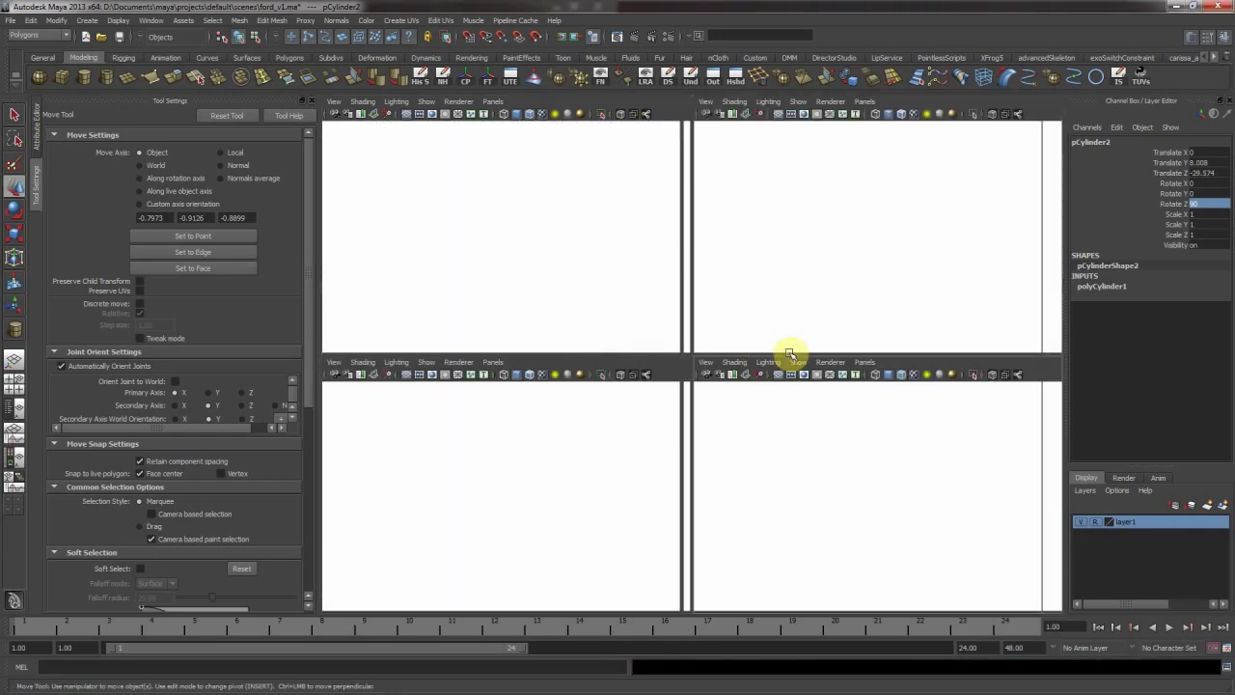
key("space")
key("f")
right_click_drag(829, 389, 435, 365, "alt")
right_click_drag(822, 392, 617, 371, "alt")
left_click_drag(668, 320, 788, 440, "alt")
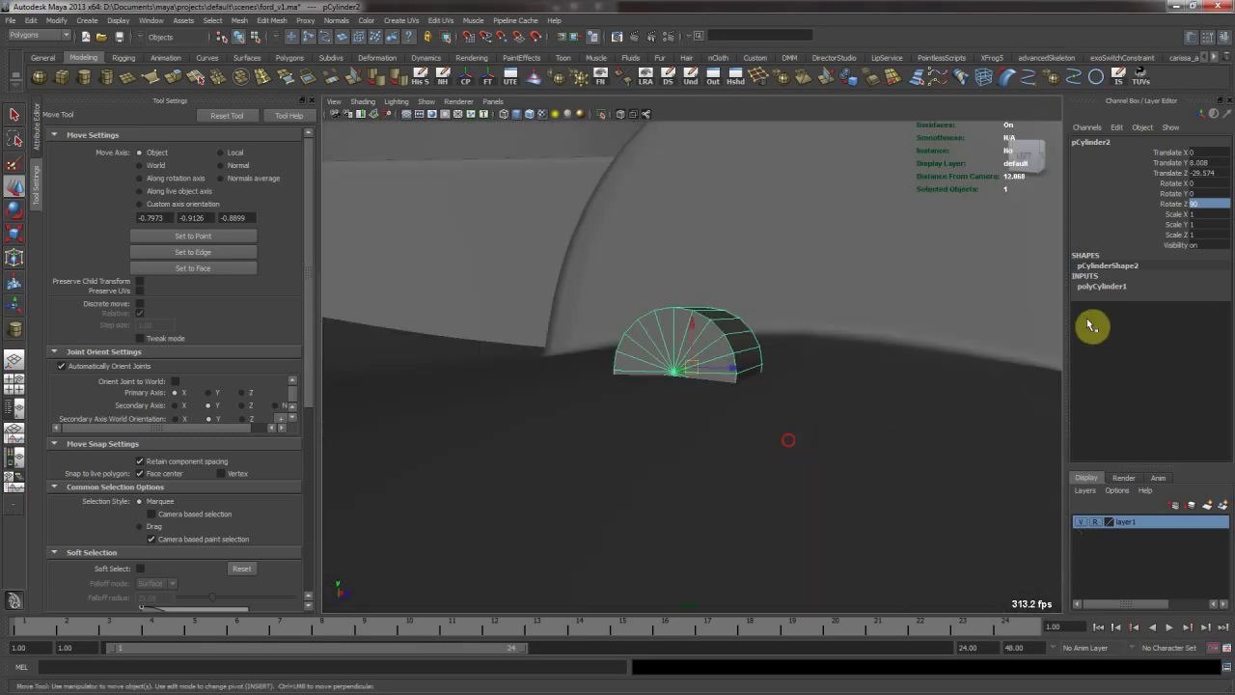
left_click(1106, 287)
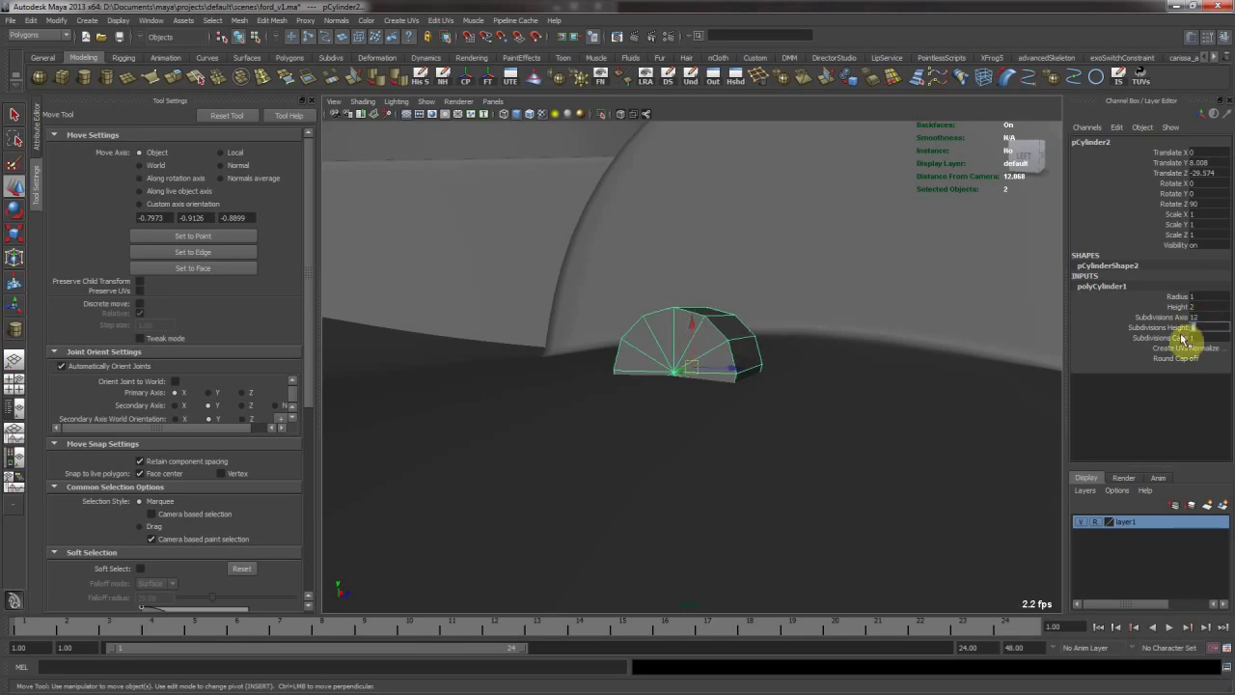
left_click(1183, 338)
right_click_drag(716, 330, 704, 353)
left_click_drag(667, 349, 734, 359, "alt")
left_click_drag(741, 357, 496, 394, "alt")
left_click(498, 396)
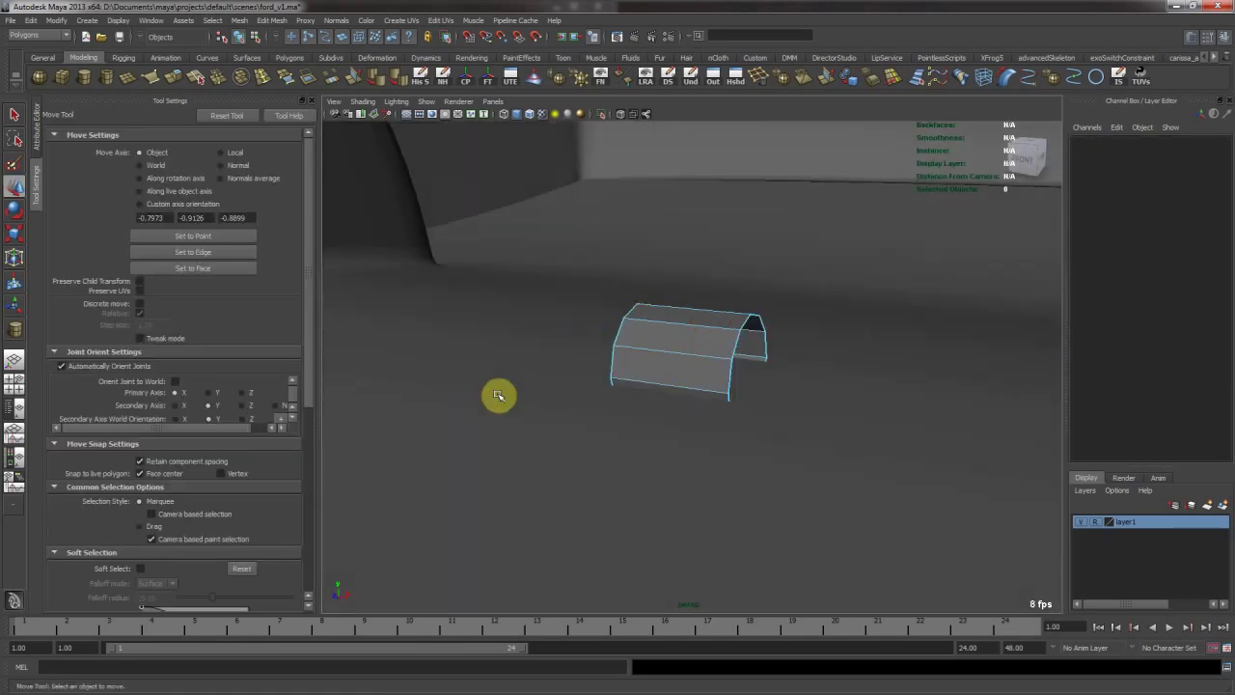
Scale the cylinder into a rear axle spanning both wheels, at X 1.631, Y 19.388 and Z 1.631.
left_click(685, 343)
key("r")
right_click_drag(885, 420, 630, 408, "alt")
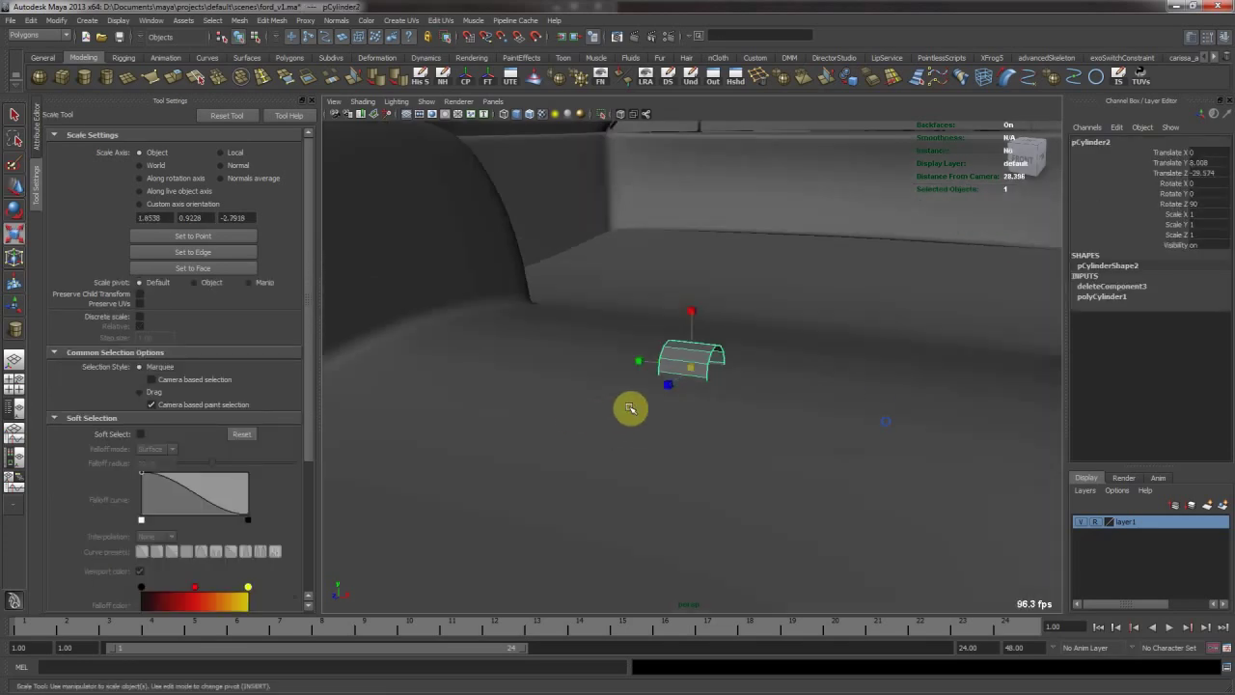
mouse_move(632, 362)
left_mouse_down()
mouse_move(518, 350)
mouse_move(565, 341)
mouse_move(579, 306)
mouse_move(616, 366)
left_mouse_up()
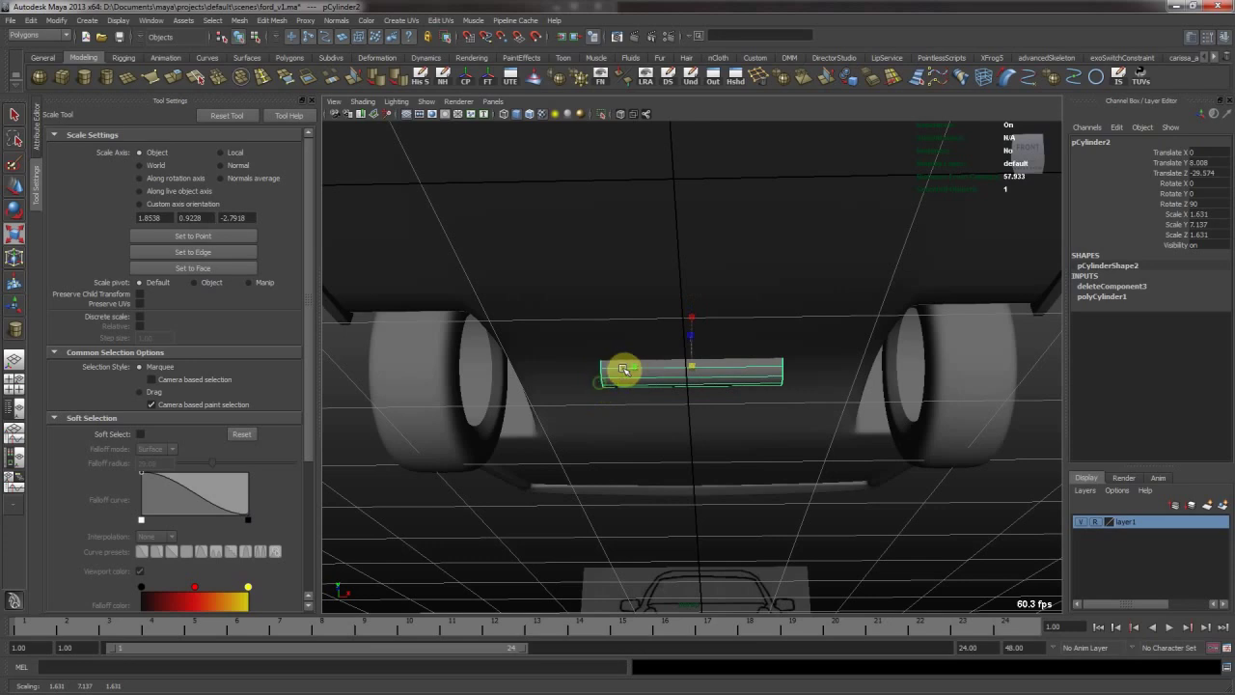
left_click_drag(601, 367, 546, 361)
mouse_move(547, 355)
left_mouse_down("alt")
mouse_move(589, 358)
mouse_move(543, 361)
left_mouse_up("alt")
key("w")
left_click(817, 525)
left_click_drag(801, 431, 759, 415, "alt")
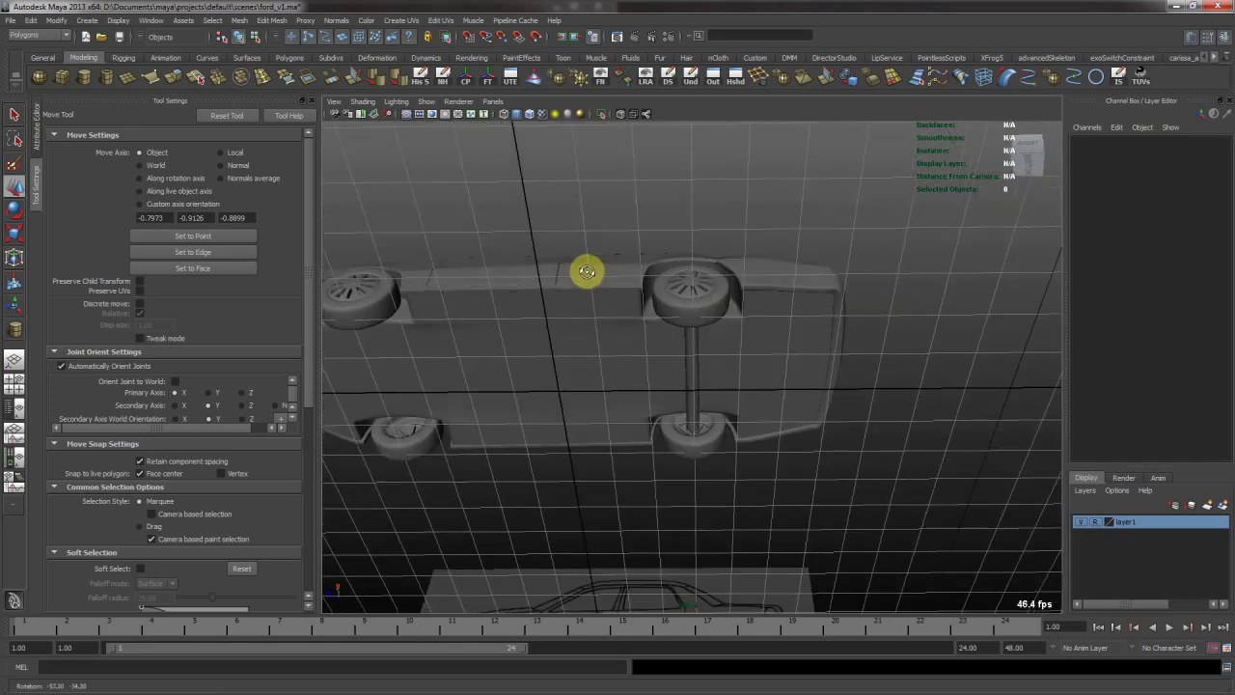
Duplicate the rear axle and move the copy to the front wheel hub at Z 41.338 in the side view.
left_click(682, 355)
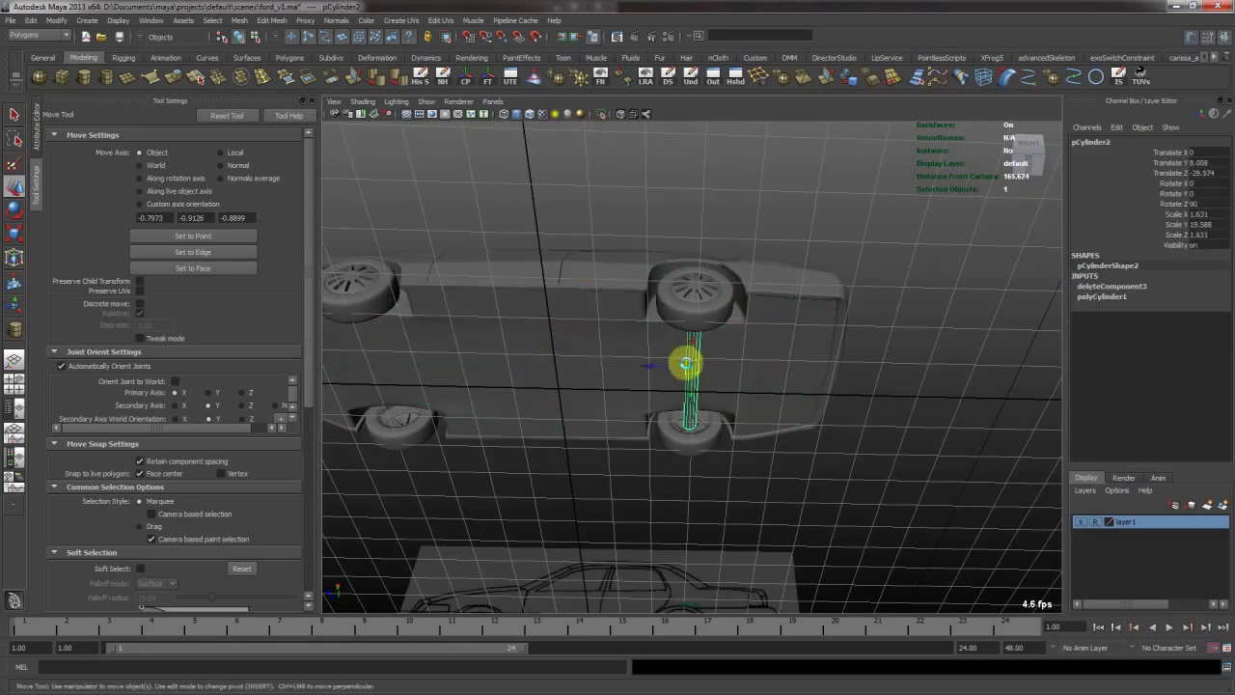
key("ctrl+d")
key("space")
key("space")
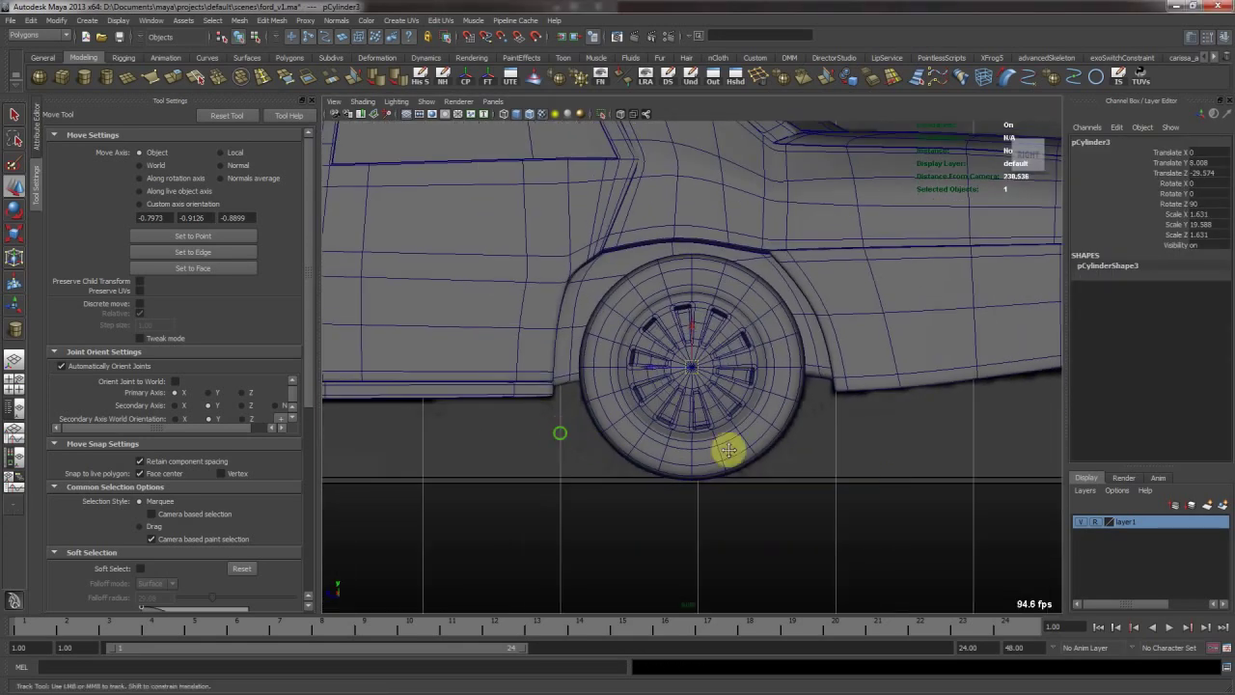
middle_click_drag(546, 416, 714, 339, "alt")
middle_click_drag(546, 343, 684, 331, "alt")
scroll(684, 331, "up", 5)
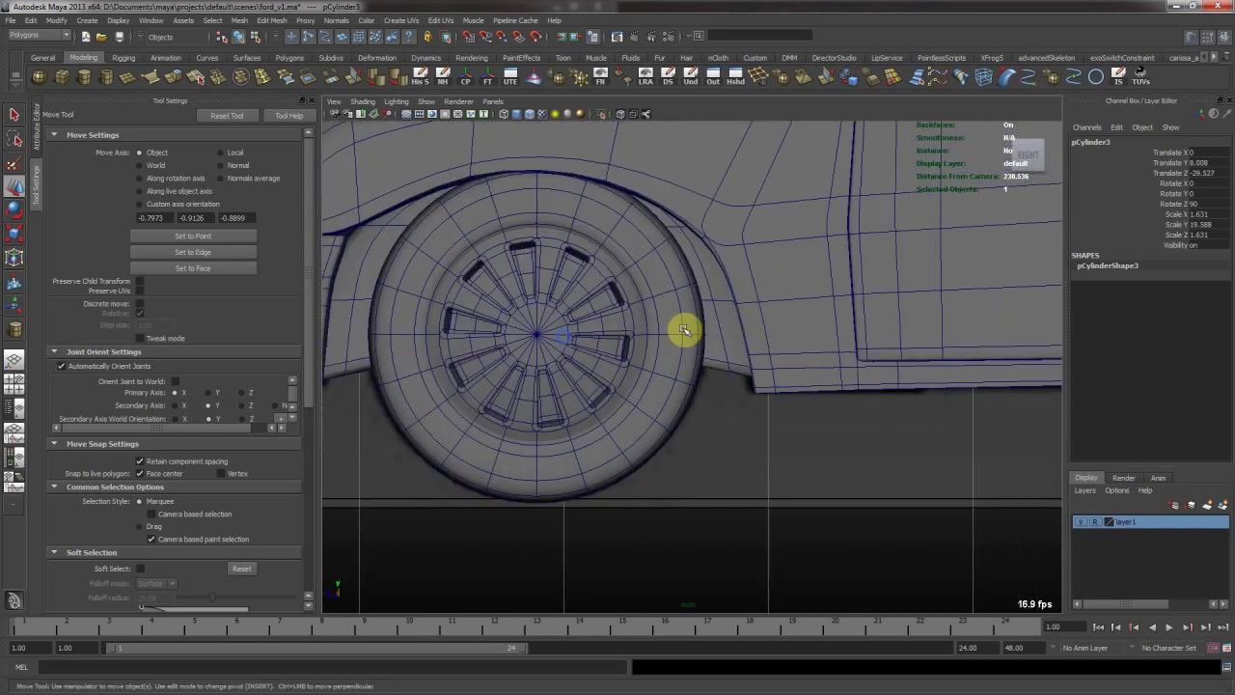
middle_click_drag(598, 344, 695, 383, "alt")
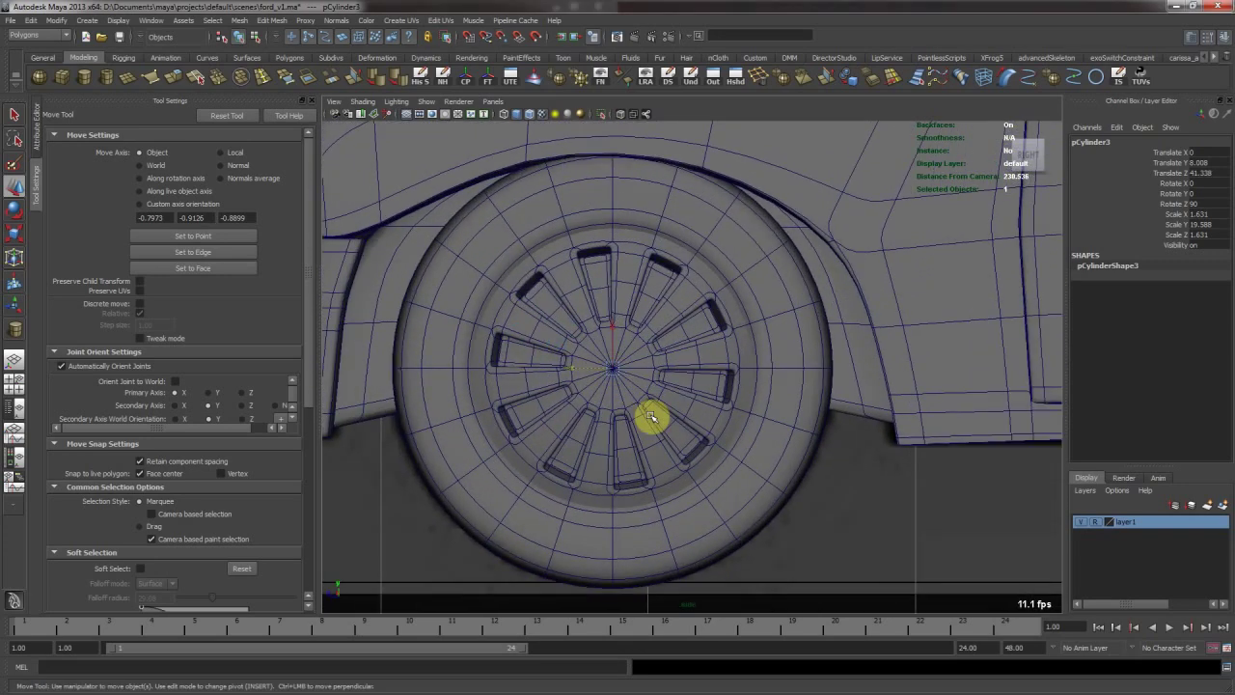
Return to the perspective view, select and frame the rear door, and save the scene.
key("space")
key("space")
left_click_drag(858, 305, 721, 253, "alt")
left_click(830, 350)
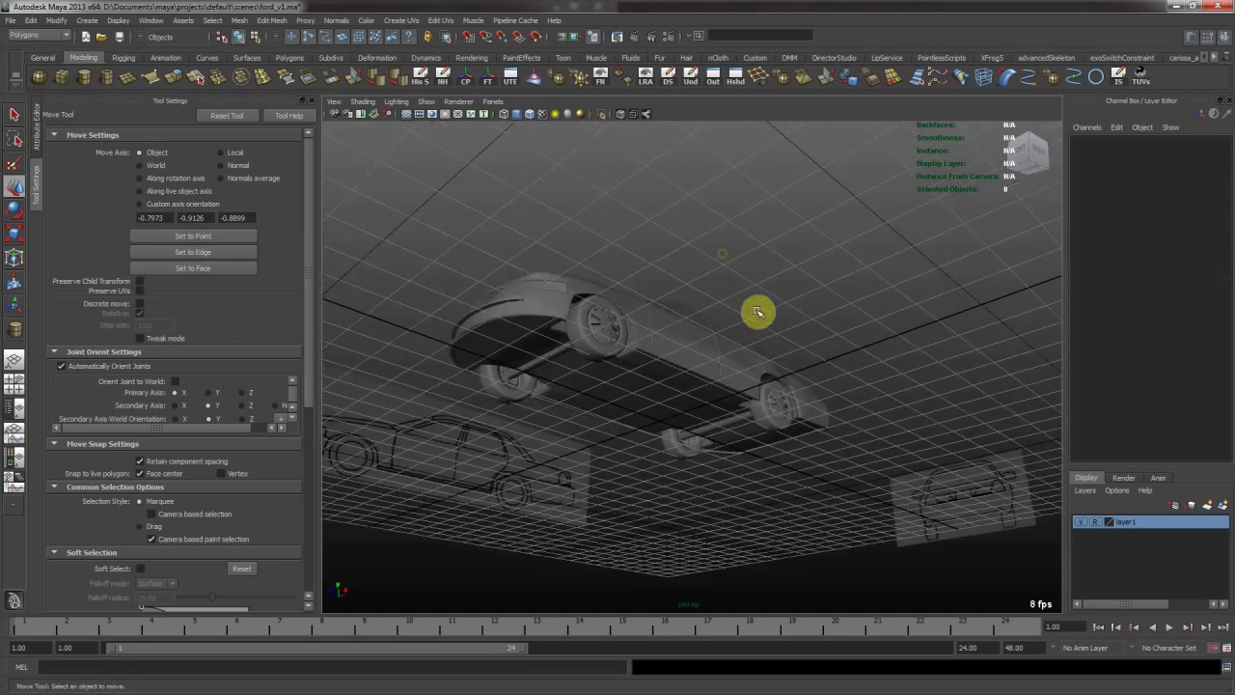
left_click_drag(758, 310, 735, 364, "alt")
left_click(652, 420)
key("f")
key("ctrl+s")
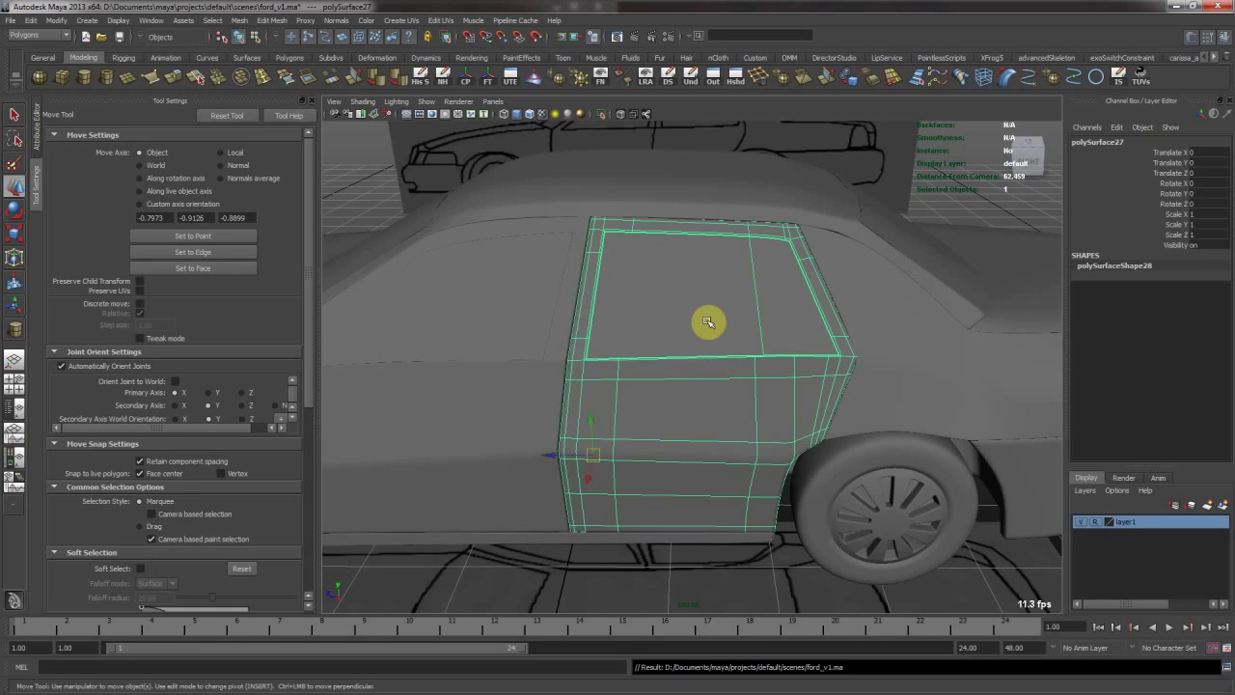
Try swinging the rear door open to -67.4 degrees in Y about a pivot near its front edge, then undo the rotation.
left_click_drag(807, 348, 612, 424, "alt")
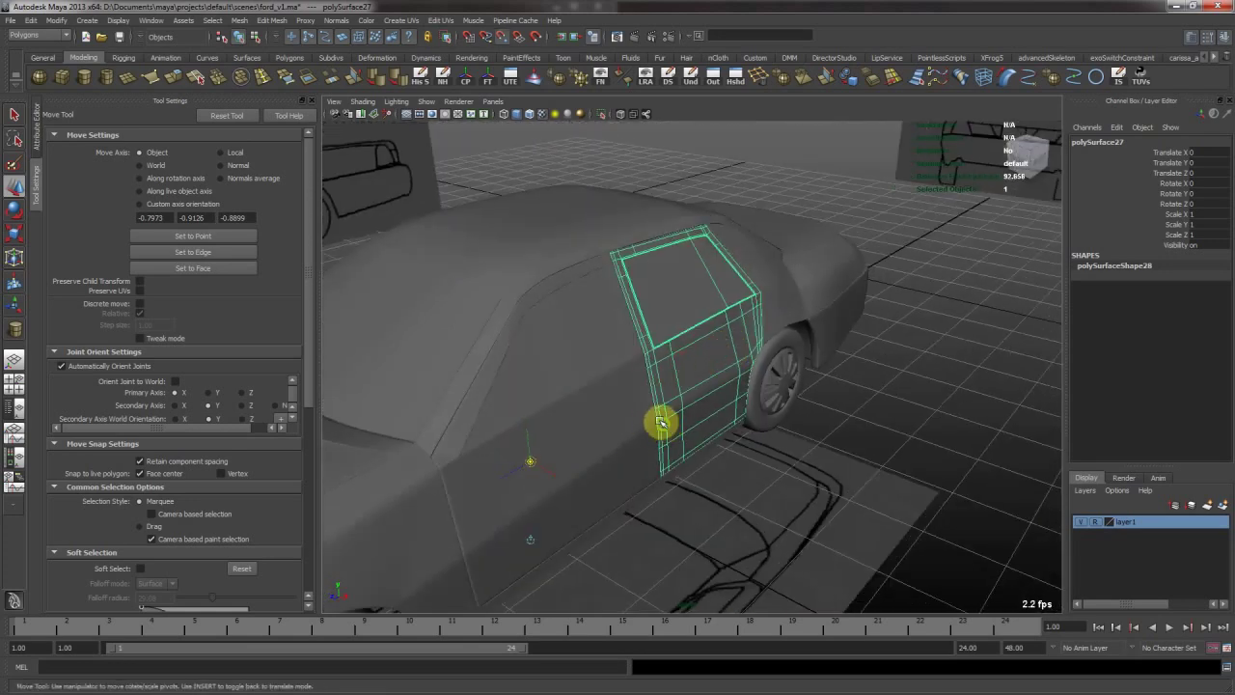
left_click_drag(664, 422, 772, 410, "alt")
key("ctrl+s")
key("e")
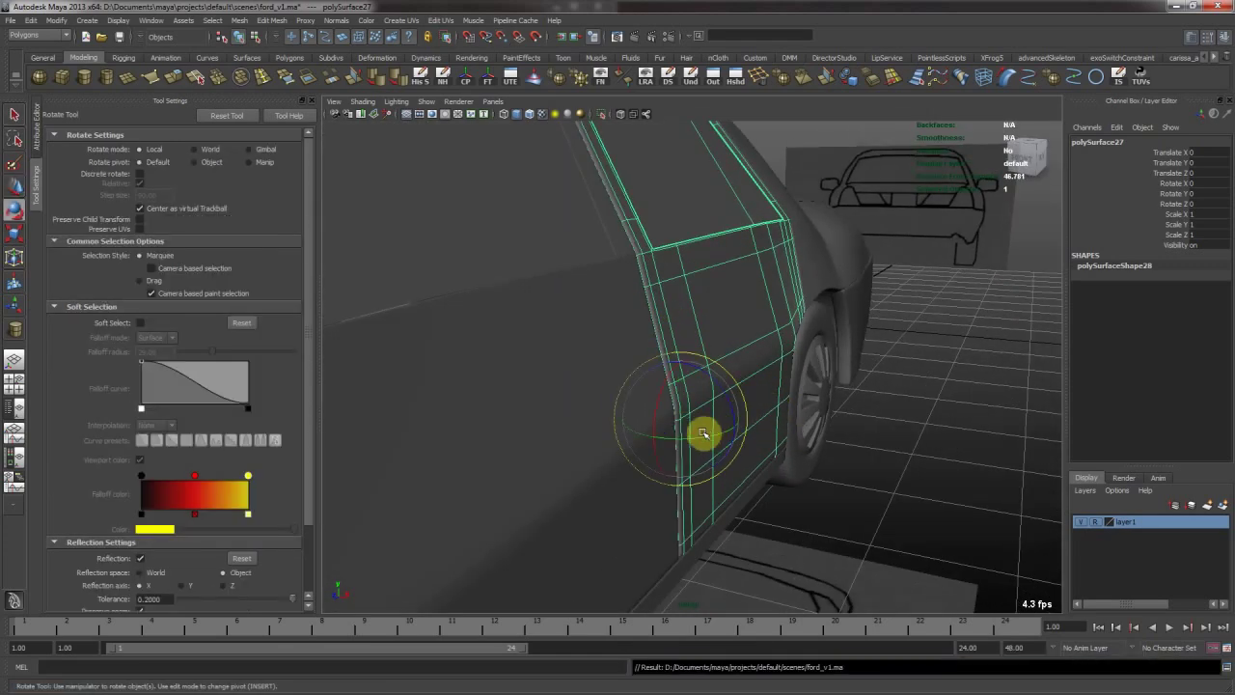
left_click_drag(711, 437, 720, 193)
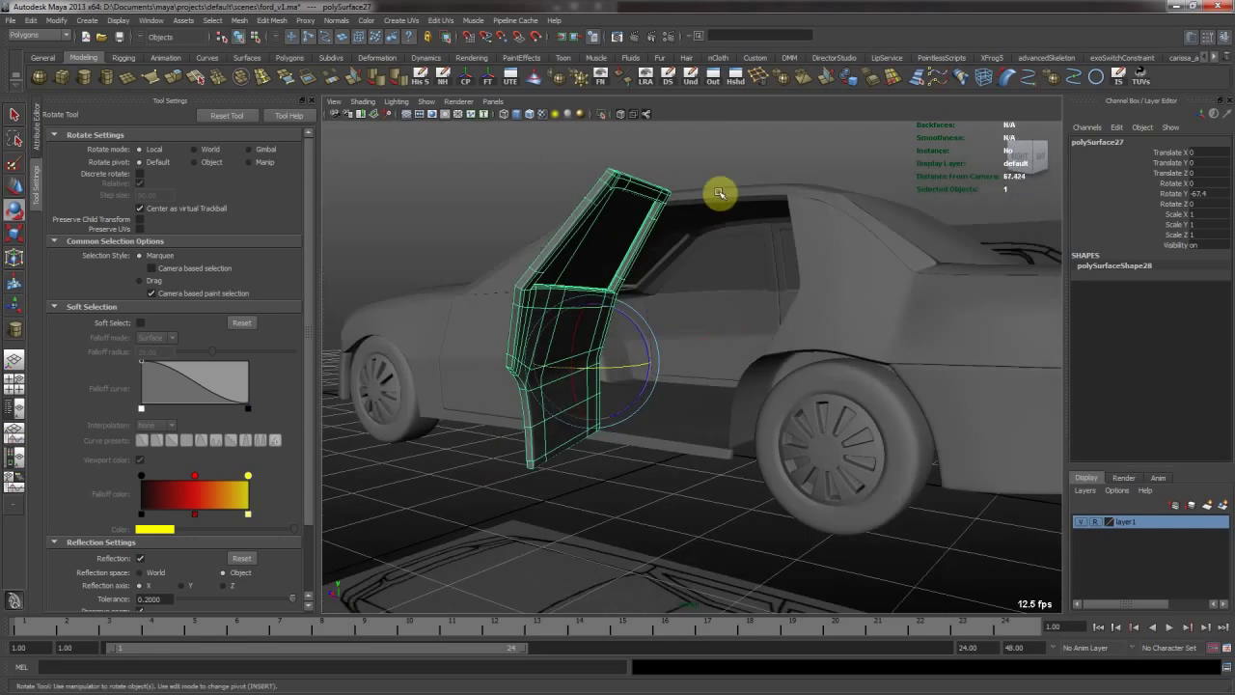
left_click(719, 140)
left_click_drag(793, 202, 701, 358, "alt")
key("t")
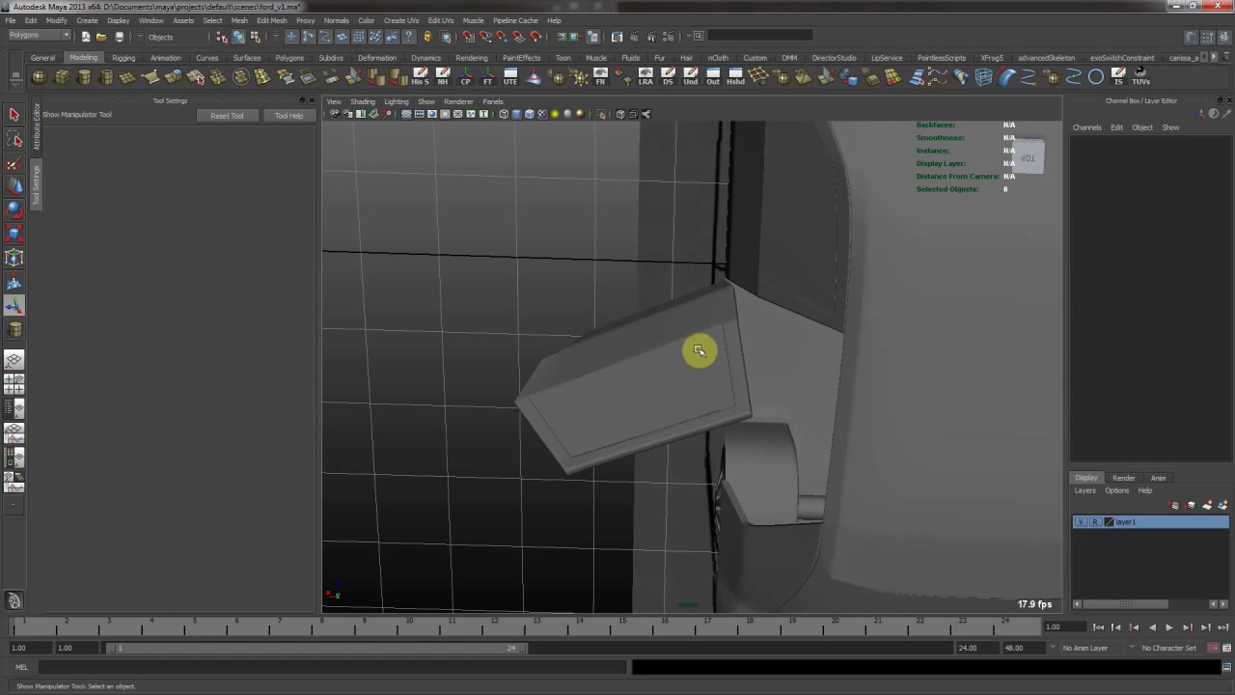
key("ctrl+z")
key("ctrl+z")
Try a pivot at the crease of the rear door's front edge, test the rotation and undo it.
key("w")
left_click_drag(760, 307, 727, 371, "alt")
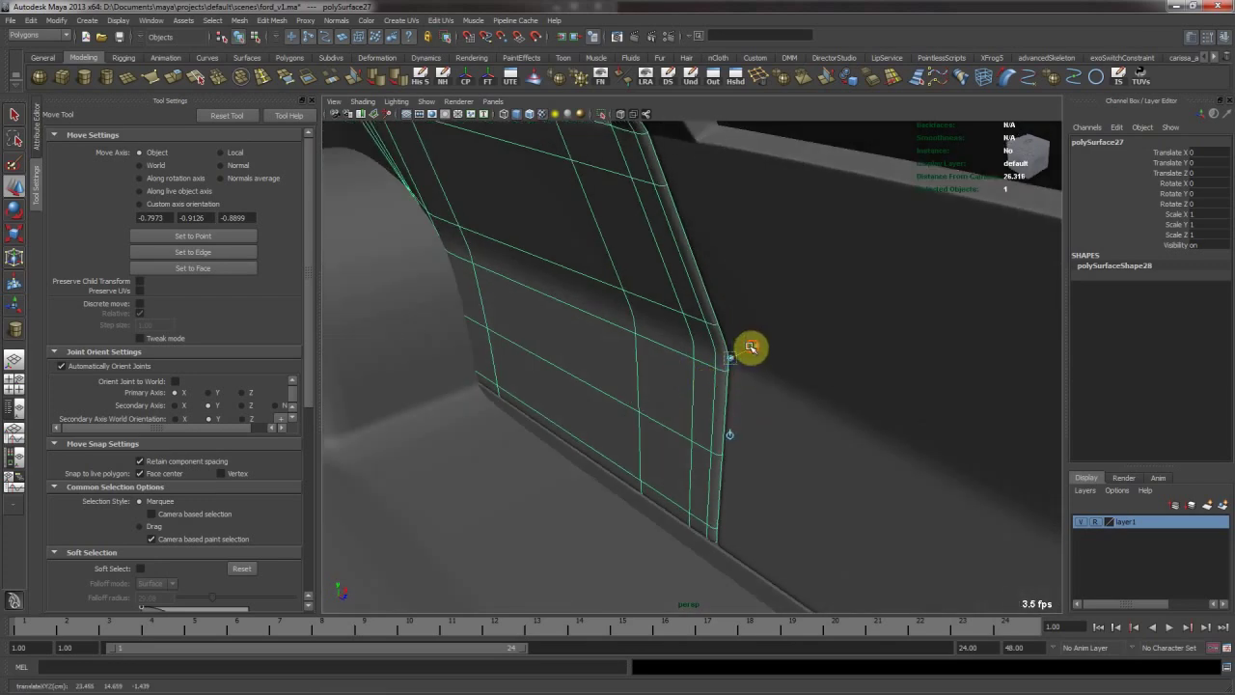
key("Insert")
left_click_drag(709, 369, 732, 386, "alt")
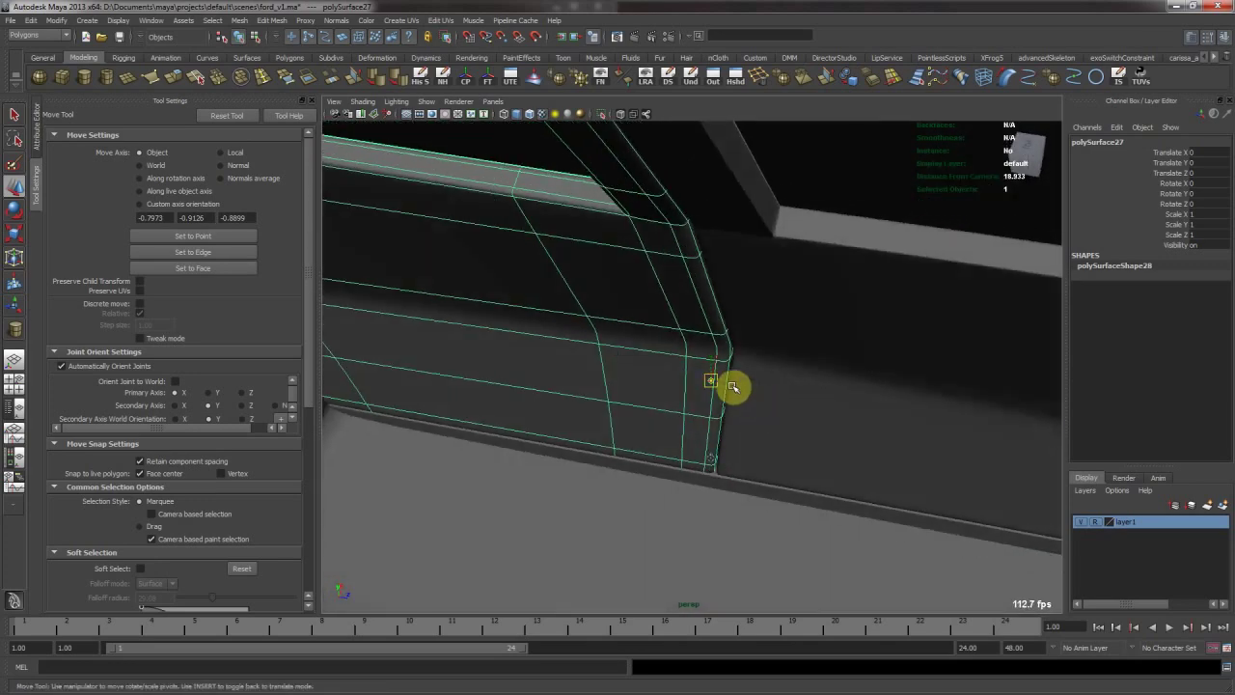
key("e")
left_click_drag(747, 429, 733, 366)
key("ctrl+z")
Shift the rear door's pivot slightly forward beyond its front edge and test the swing again.
key("Insert")
key("Insert")
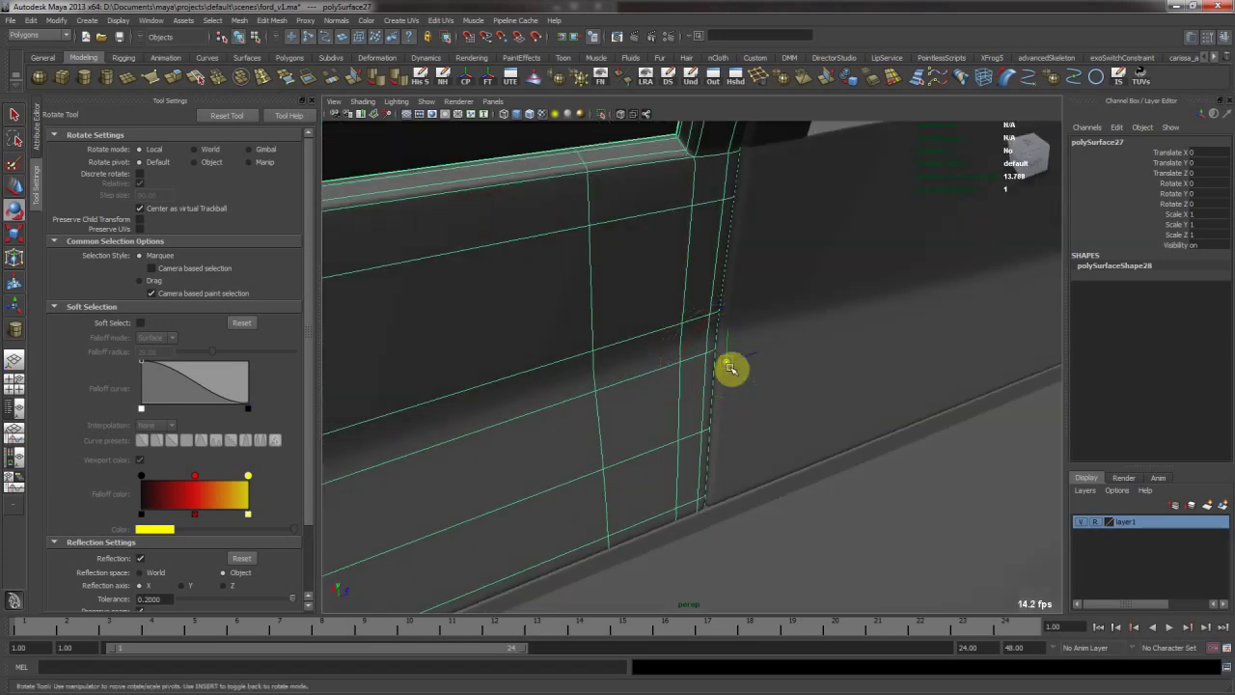
key("w")
key("e")
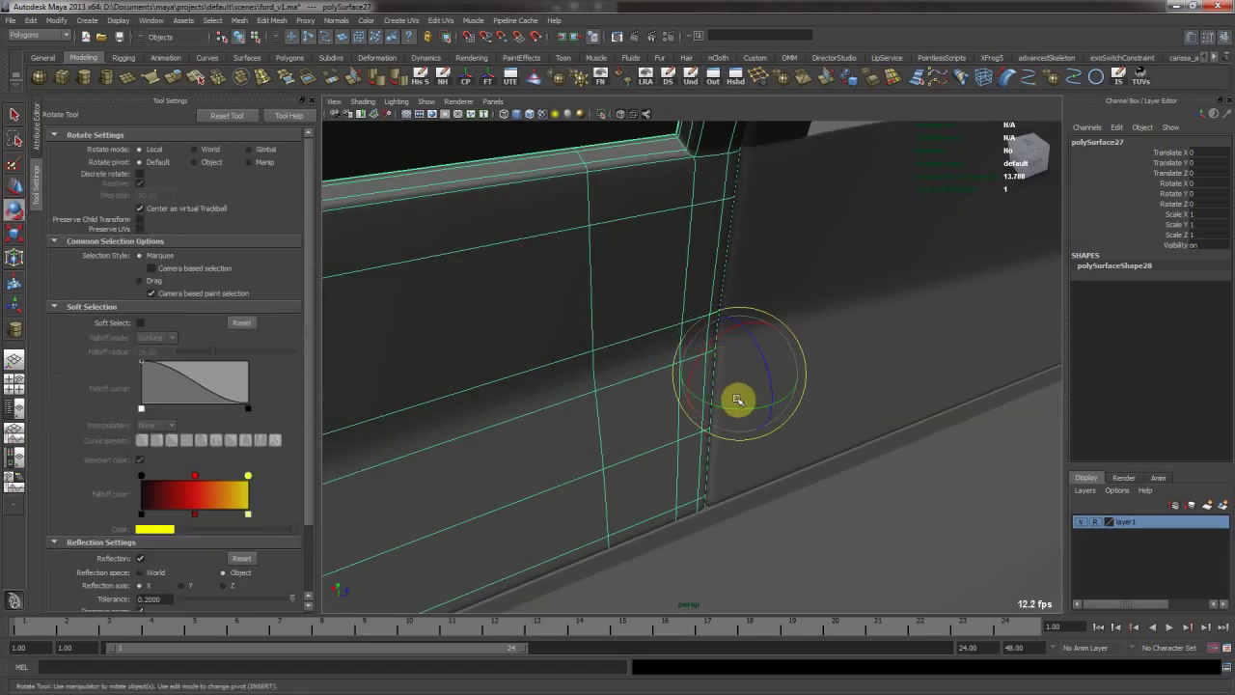
mouse_move(725, 408)
left_mouse_down()
mouse_move(686, 391)
mouse_move(901, 421)
mouse_move(723, 418)
mouse_move(828, 377)
mouse_move(780, 358)
mouse_move(752, 389)
mouse_move(727, 393)
left_mouse_up()
Move the rear door's pivot farther ahead of its front edge and rotate the door open to about -46.454 degrees in Y.
key("w")
left_click_drag(652, 420, 656, 405, "alt")
key("Insert")
key("e")
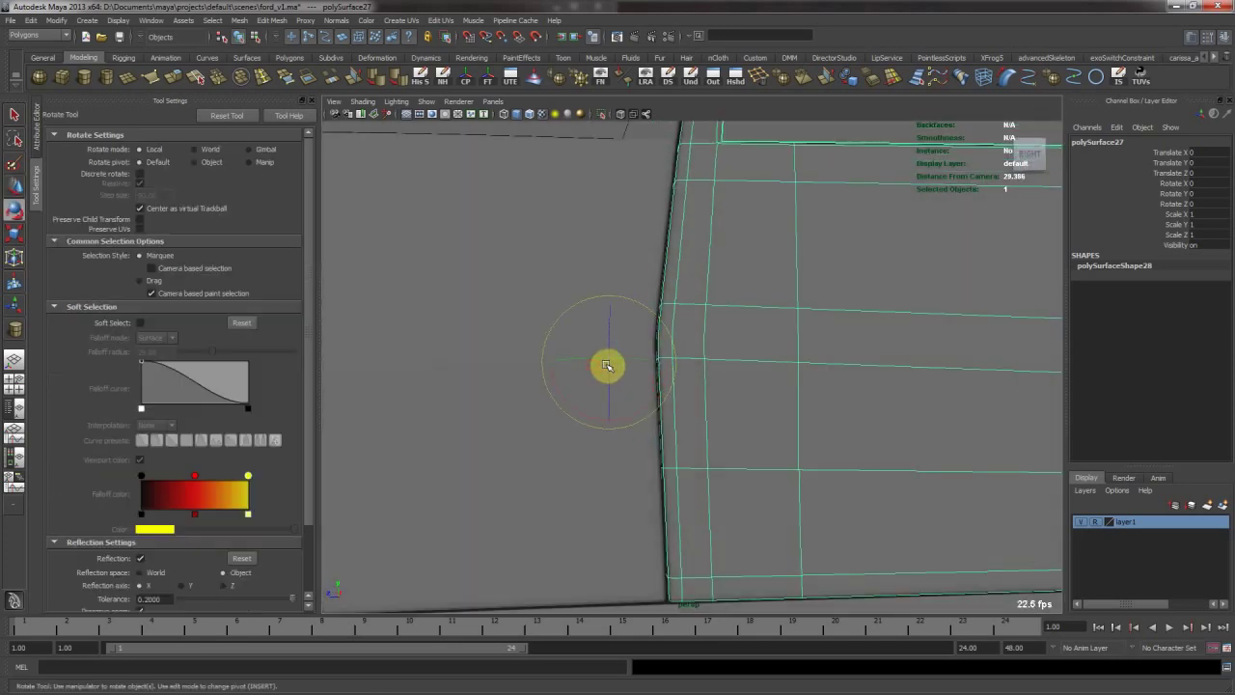
left_click_drag(625, 358, 785, 406)
middle_click_drag(785, 407, 834, 398)
left_click_drag(834, 397, 612, 257, "alt")
right_click_drag(611, 256, 681, 280, "alt")
left_click_drag(681, 281, 600, 307, "alt")
right_click_drag(600, 306, 567, 309, "alt")
Examine the opened rear door's clearance and switch its display to the unsmoothed mesh.
left_click(463, 393)
left_click_drag(463, 393, 584, 305, "alt")
left_click(631, 397)
left_click_drag(589, 372, 524, 337, "alt")
right_click_drag(524, 336, 696, 355, "alt")
key("1")
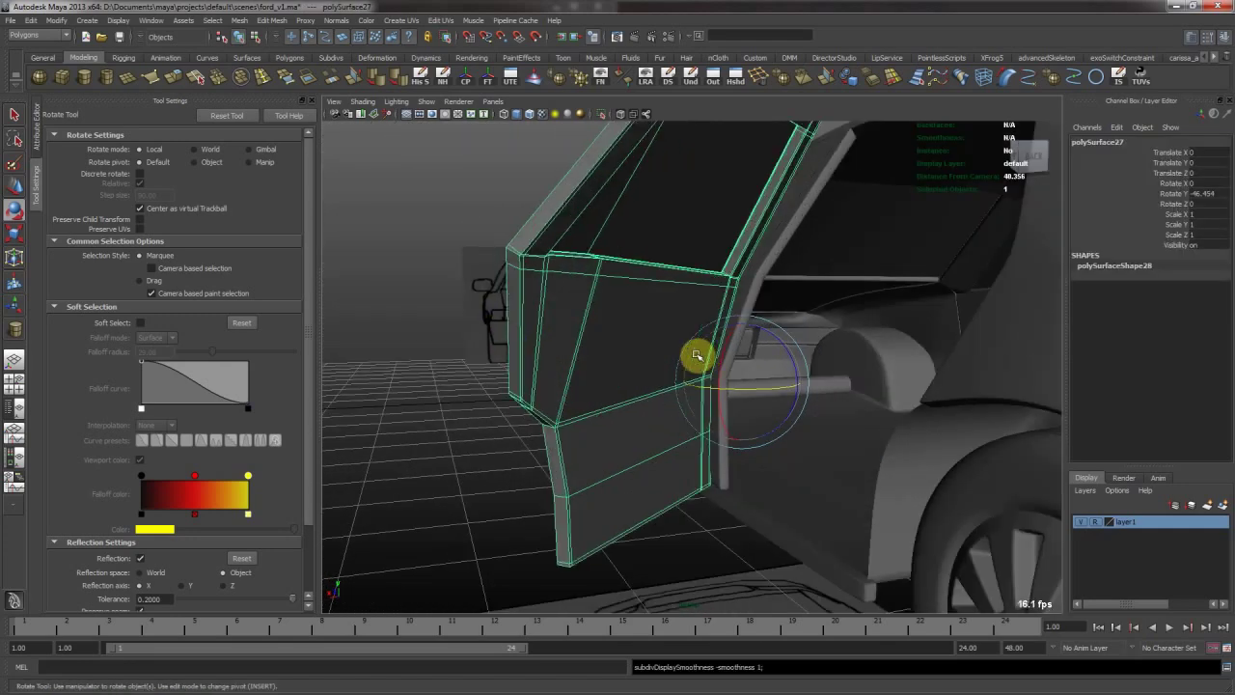
Select the large inner faces of the rear door below the window, from the front edge to the rear corner.
left_click(383, 437)
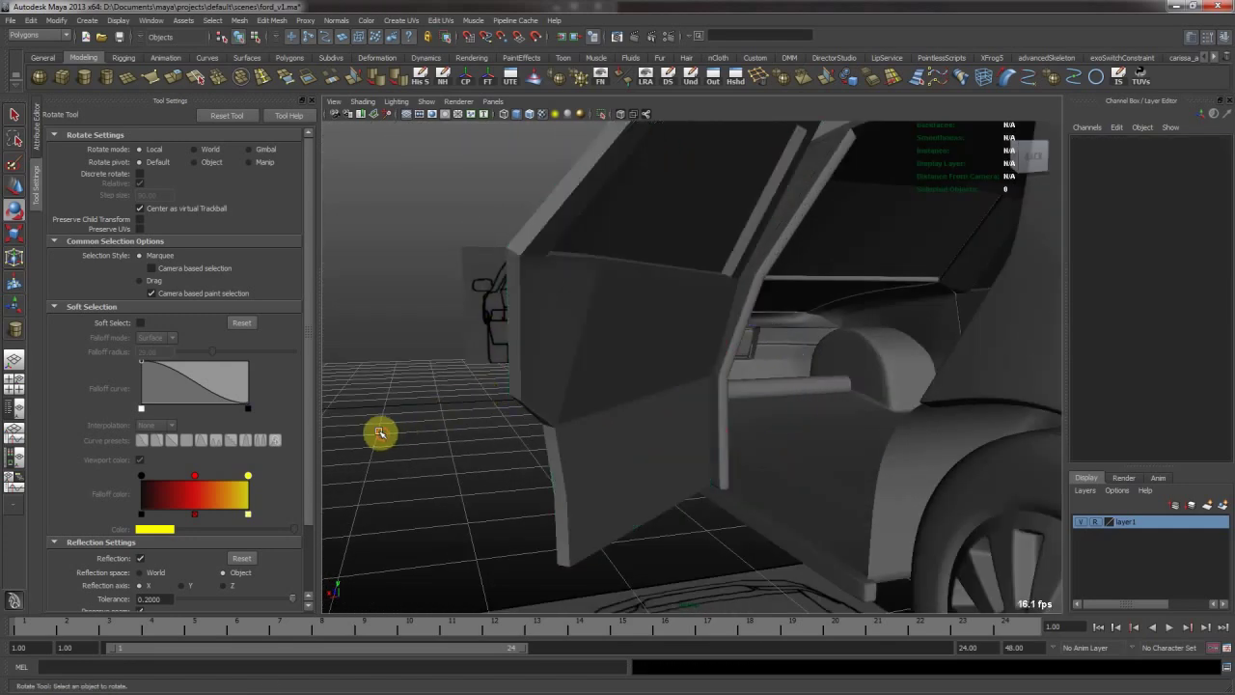
left_click(622, 337)
mouse_move(622, 337)
left_mouse_down("alt")
mouse_move(593, 334)
mouse_move(589, 292)
mouse_move(629, 331)
mouse_move(620, 319)
left_mouse_up("alt")
right_click_drag(621, 319, 618, 329)
left_click(618, 329)
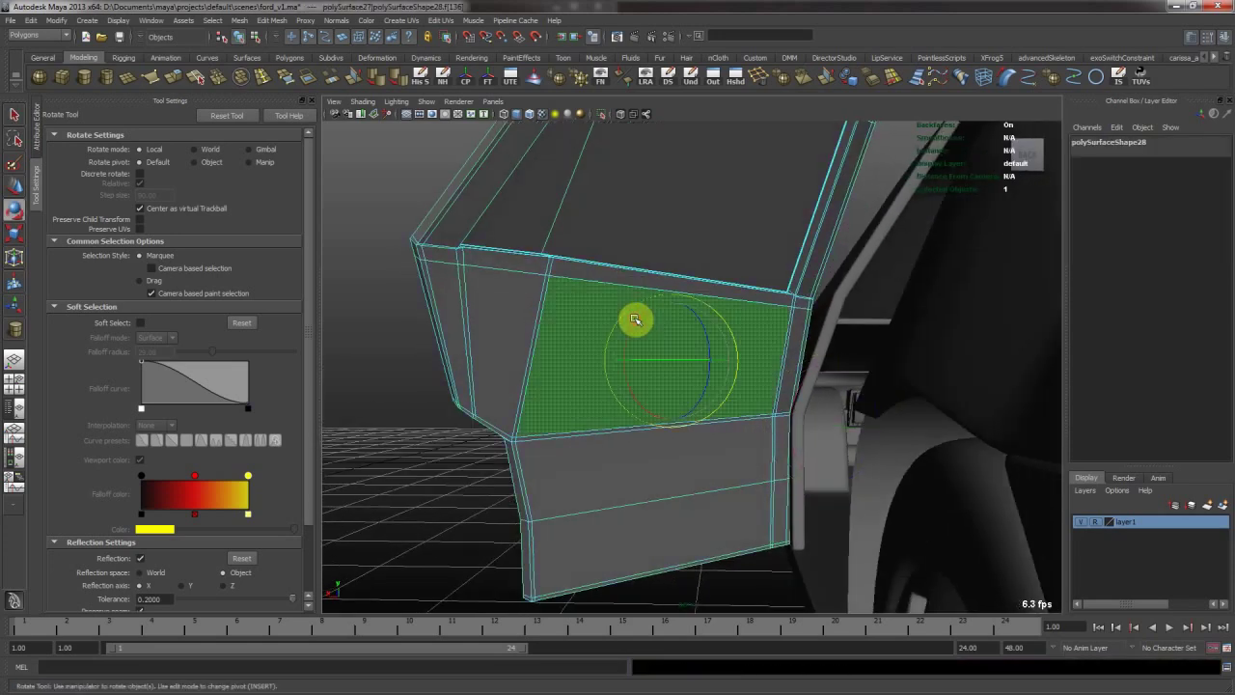
left_click_drag(723, 284, 827, 342, "alt")
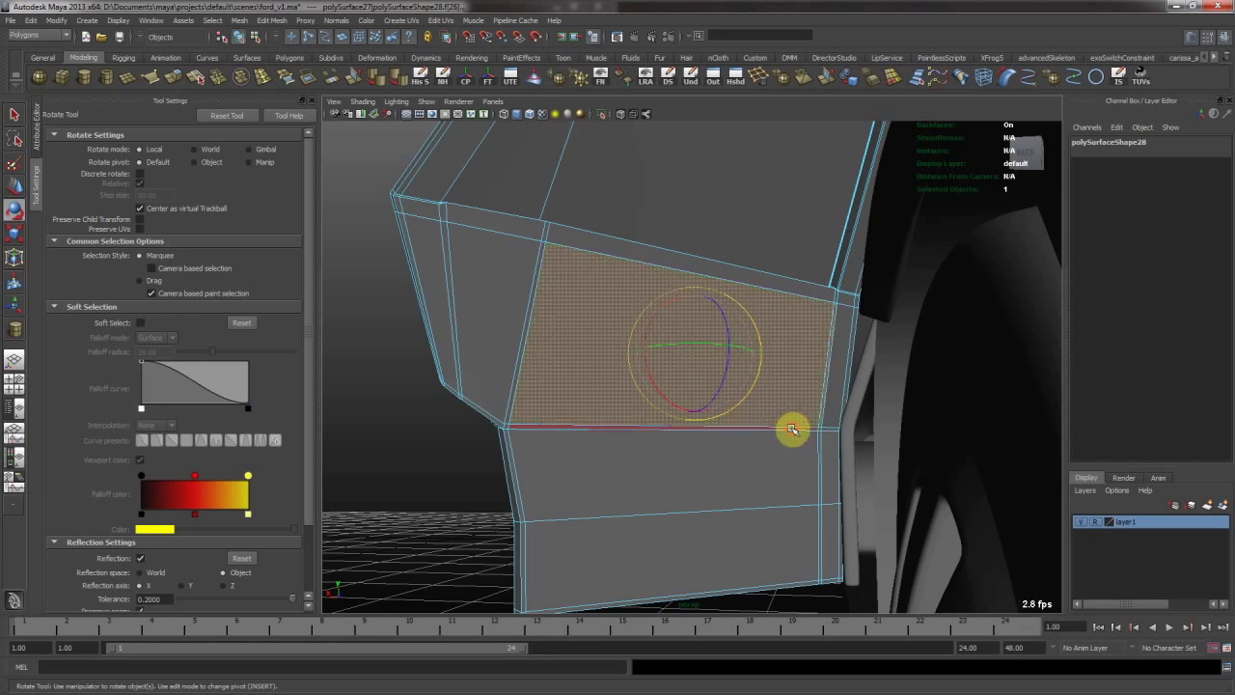
left_click(786, 457, "shift")
left_click(746, 532, "shift")
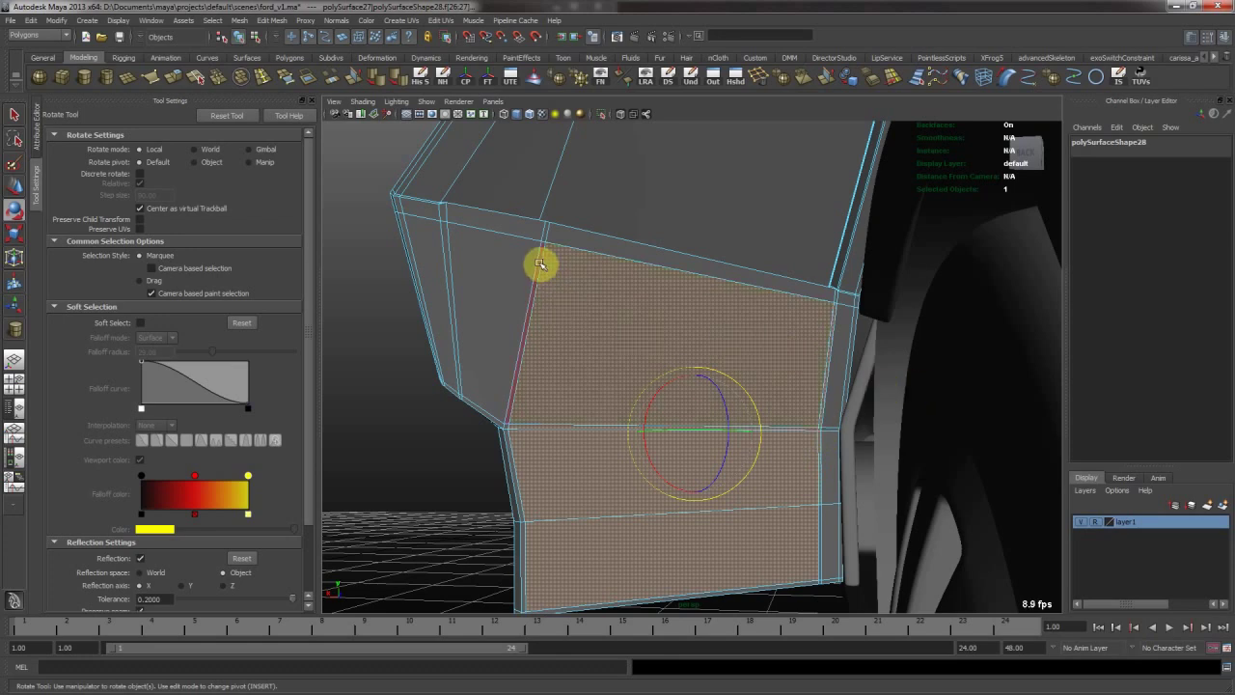
left_click(454, 242, "shift")
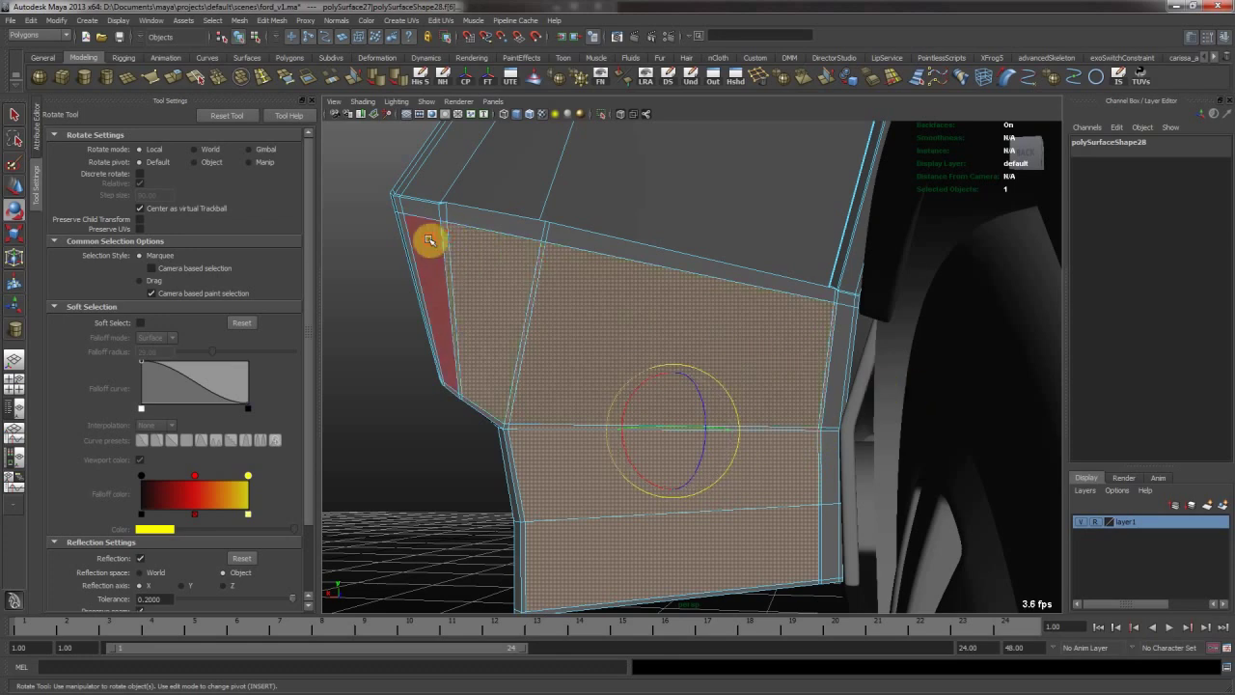
left_click(428, 239, "shift")
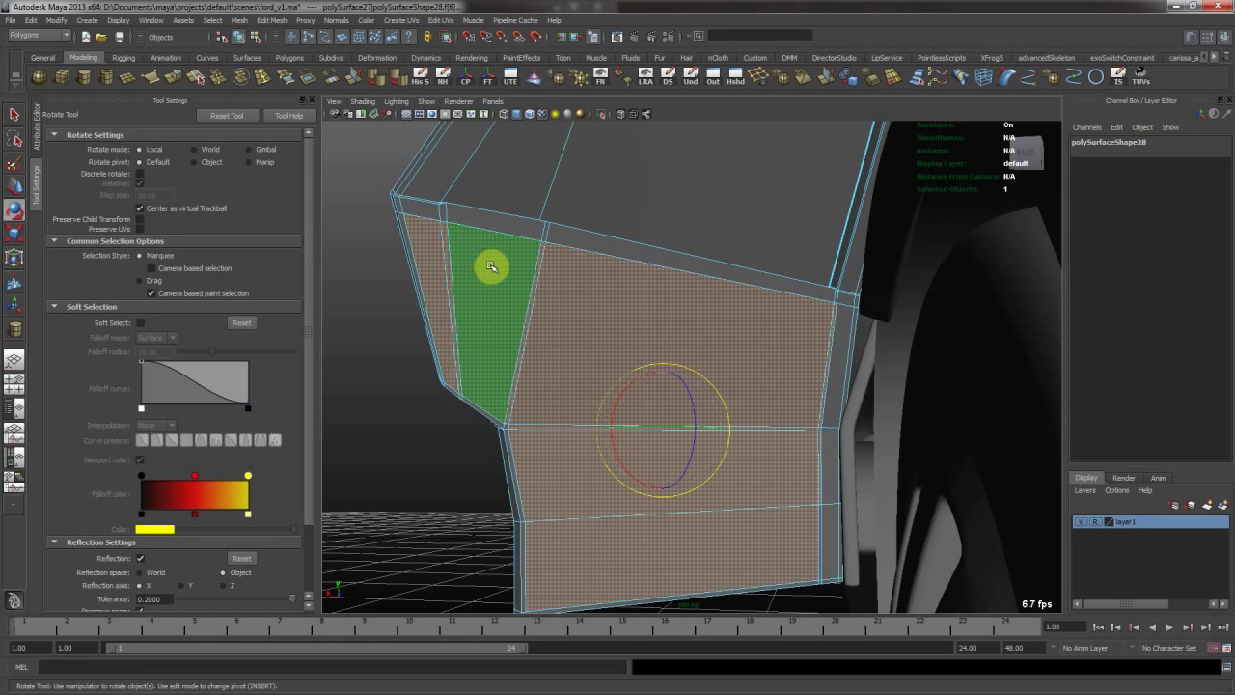
Grow the door's face selection to include the narrow border faces around the inner panel.
key("shift+period")
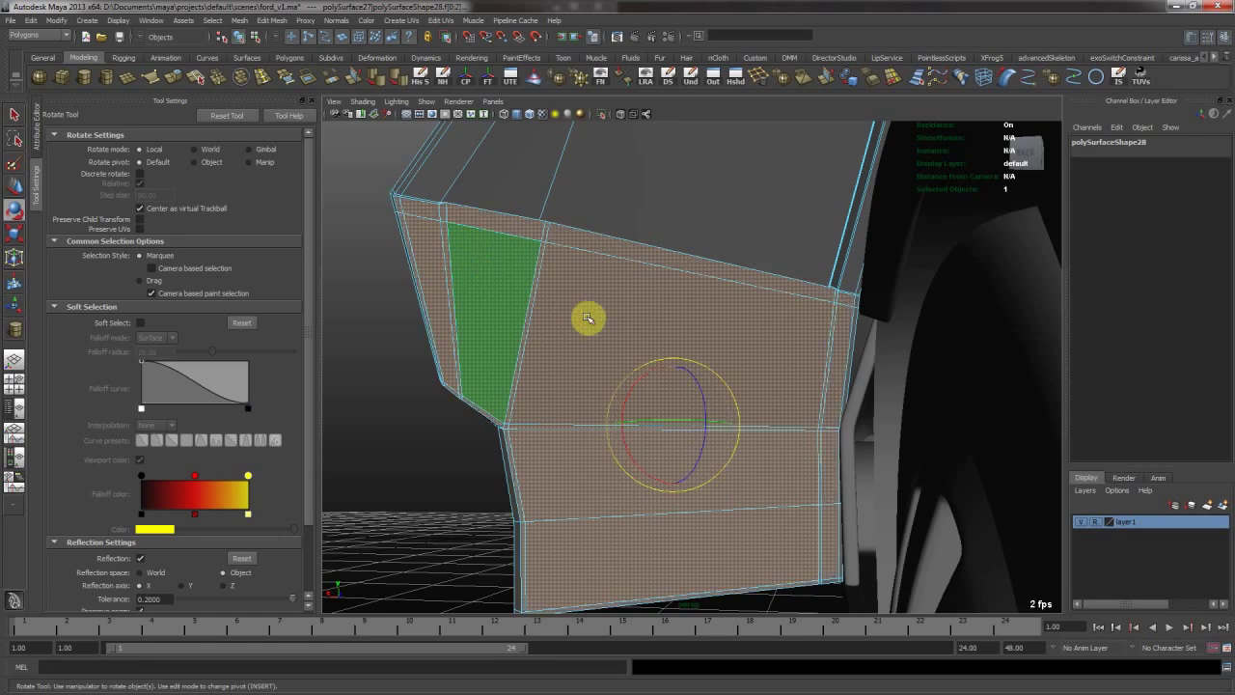
middle_click_drag(741, 343, 686, 314, "alt")
right_click_drag(686, 315, 718, 303, "alt")
left_click_drag(718, 303, 804, 338, "alt")
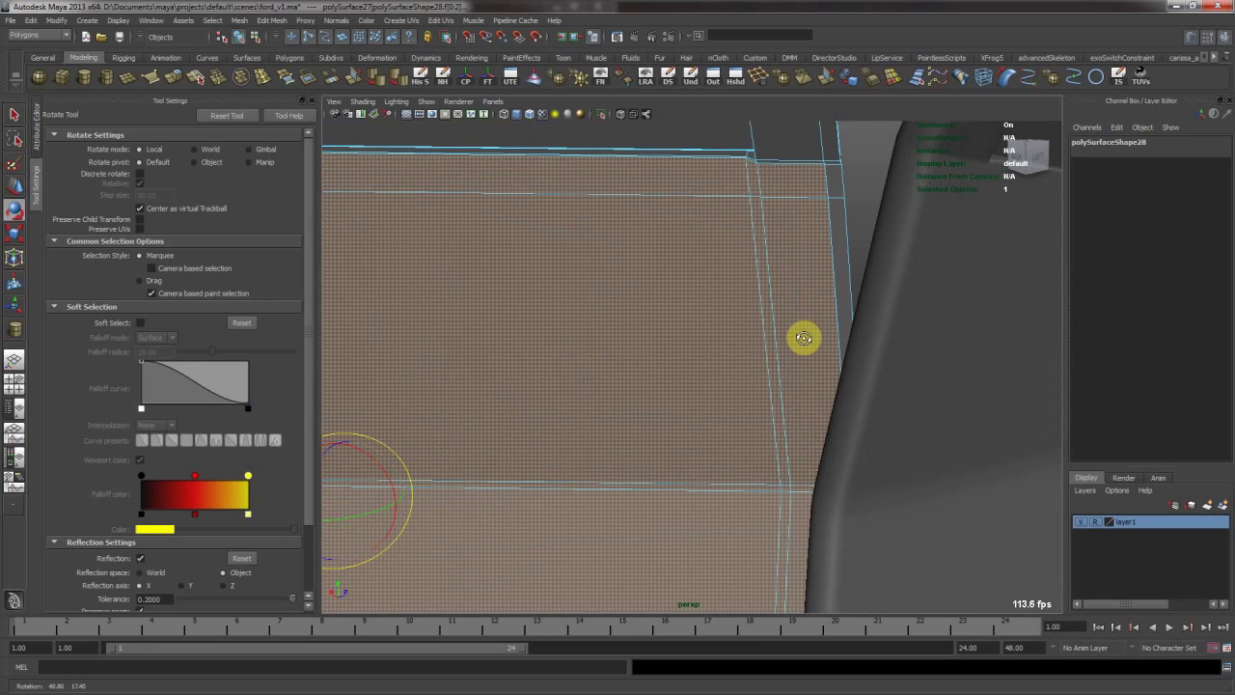
Refine the rear door's face selection by adding the narrow faces along the front edge and growing it to the panel's border.
key("shift+comma")
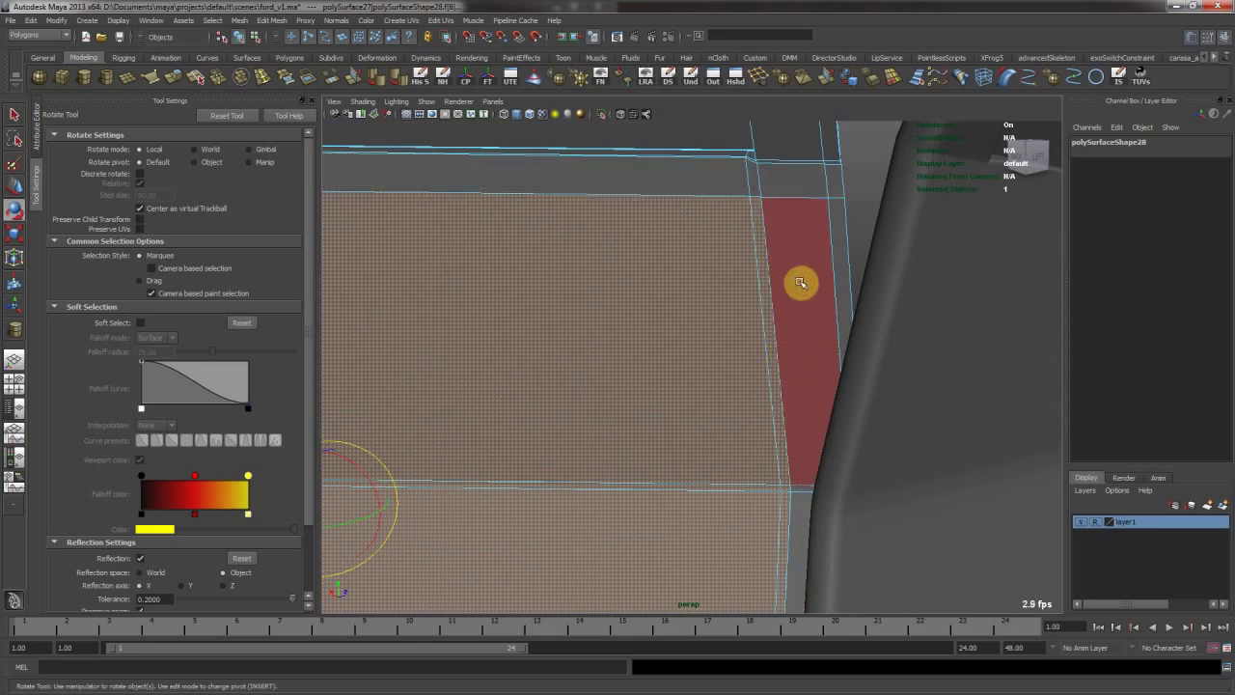
left_click(800, 284, "shift")
right_click_drag(877, 476, 742, 450, "alt")
left_click_drag(742, 449, 747, 334, "alt")
left_click(796, 389, "shift")
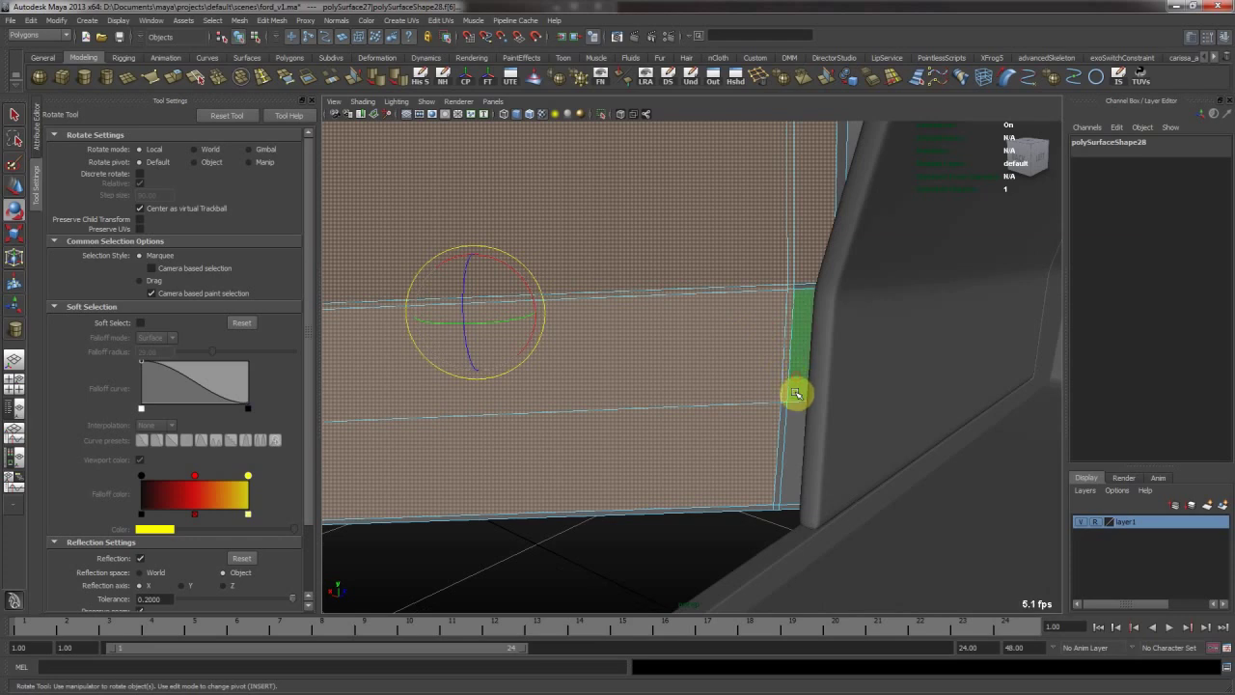
mouse_move(800, 422)
left_mouse_down("alt")
mouse_move(855, 413)
mouse_move(816, 414)
left_mouse_up("alt")
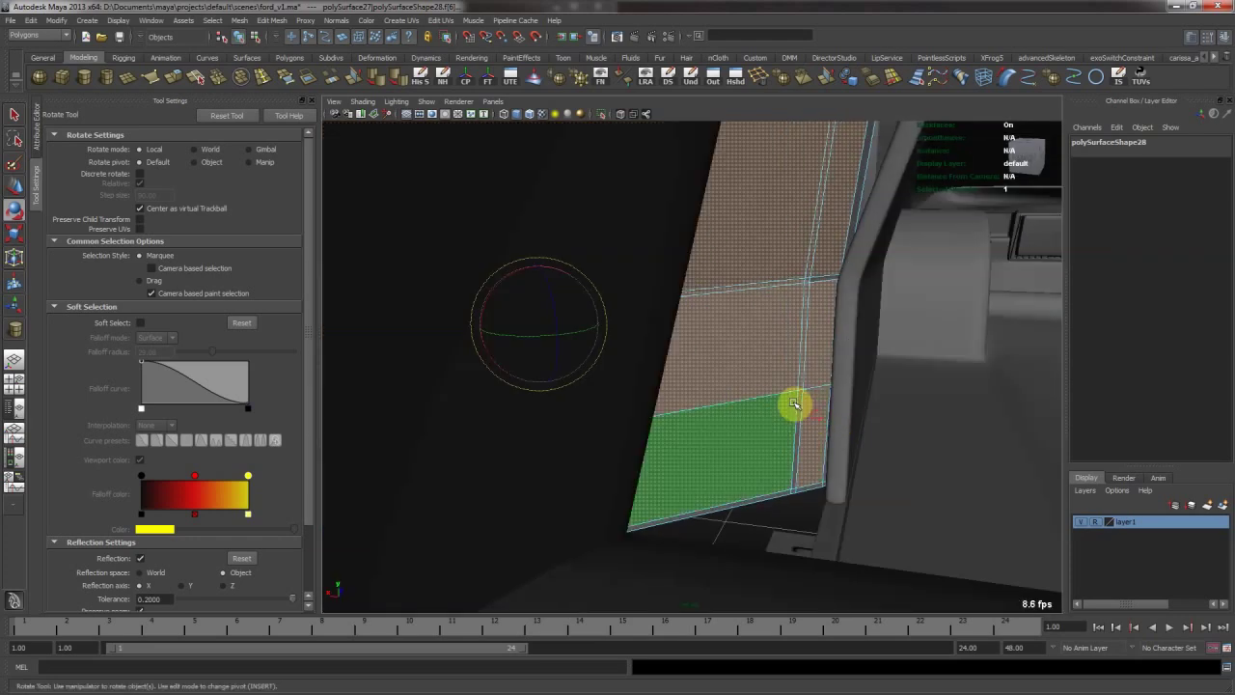
right_click_drag(856, 386, 720, 368, "alt")
left_click_drag(701, 357, 802, 351, "alt")
key("shift+period")
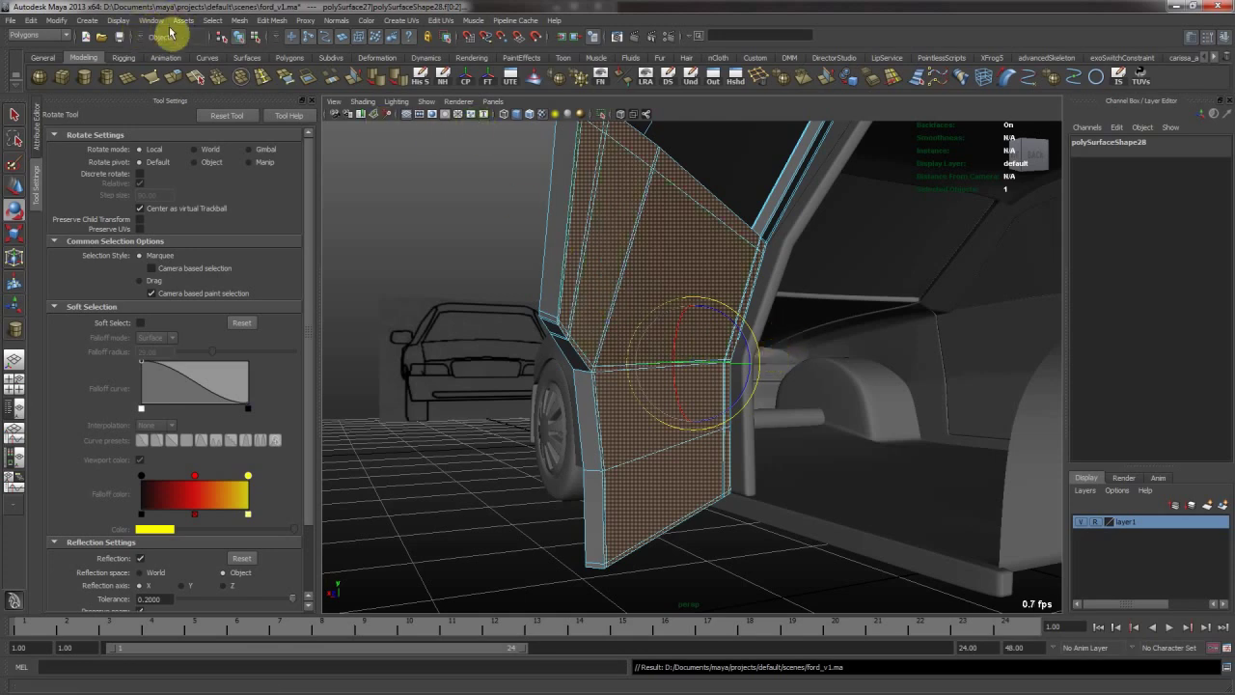
Try to extract the selected inner panel faces from the opened rear door and inspect the separated pieces.
left_click(245, 20)
left_click(258, 56)
key("q")
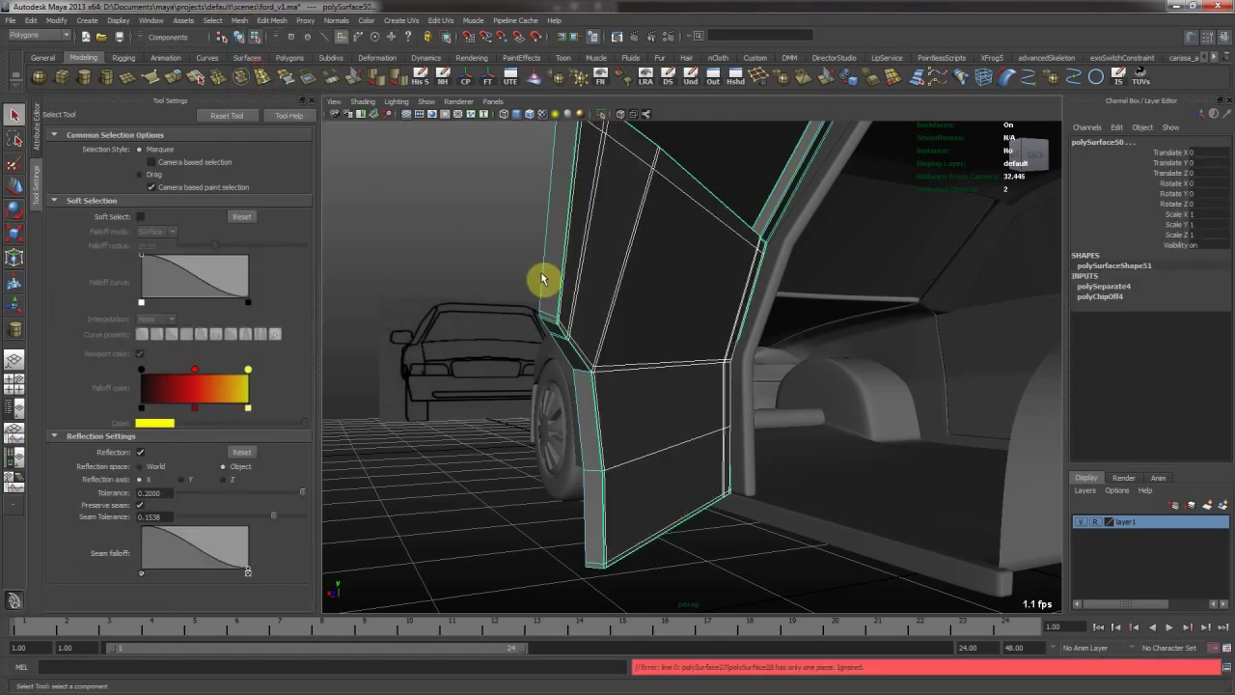
key("F8")
key("w")
left_click_drag(573, 290, 780, 314, "alt")
left_click_drag(848, 394, 686, 362, "alt")
Undo the extraction of the inner panel faces.
key("ctrl+z")
key("z")
key("F8")
key("z")
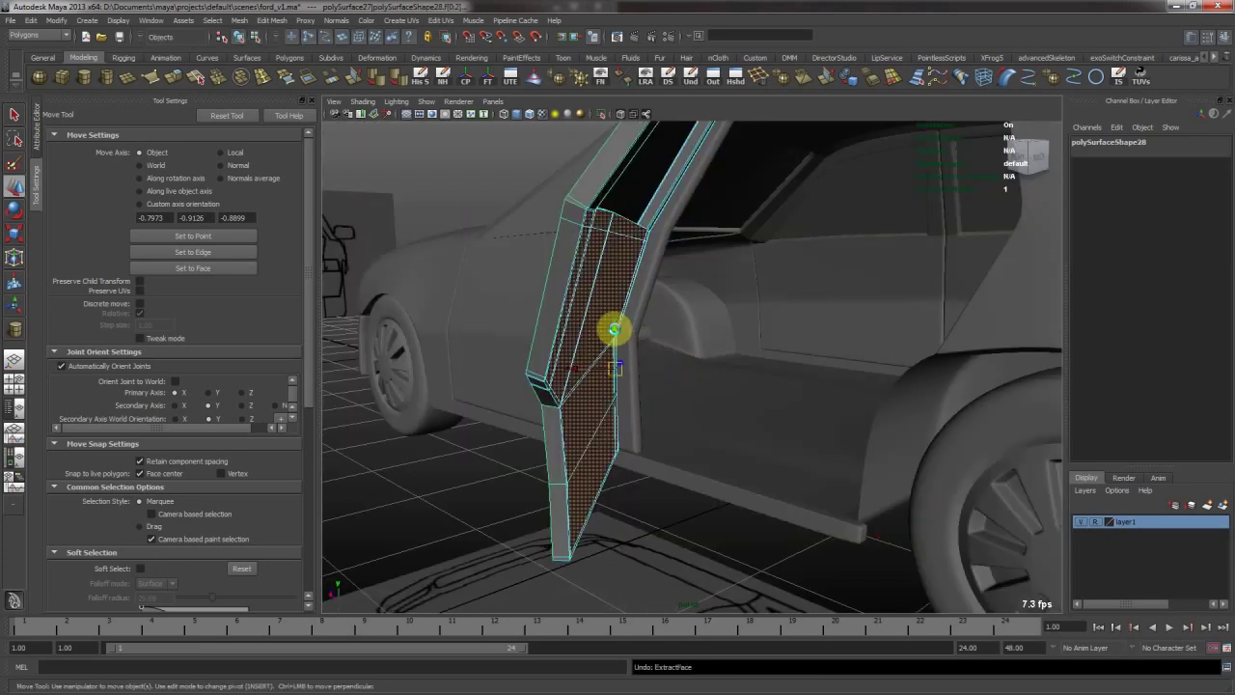
Select the rear door as a whole object, duplicate it and hide the copy.
left_click_drag(609, 276, 620, 290, "alt")
right_click_drag(581, 303, 626, 261)
left_click(625, 260)
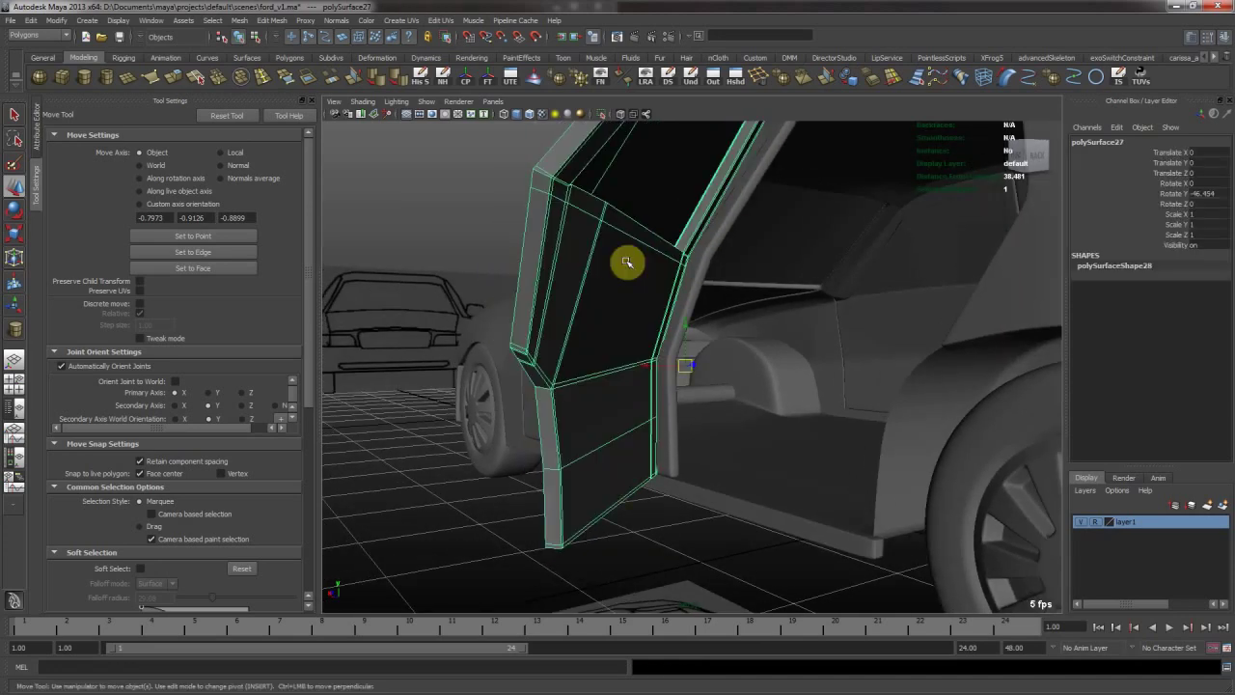
key("ctrl+d")
key("ctrl+h")
left_click(614, 258)
Select the inner faces below the window on the original opened door and grow the selection to the border faces.
left_click_drag(627, 249, 563, 256, "alt")
right_click(563, 255)
right_click_drag(563, 256, 565, 282)
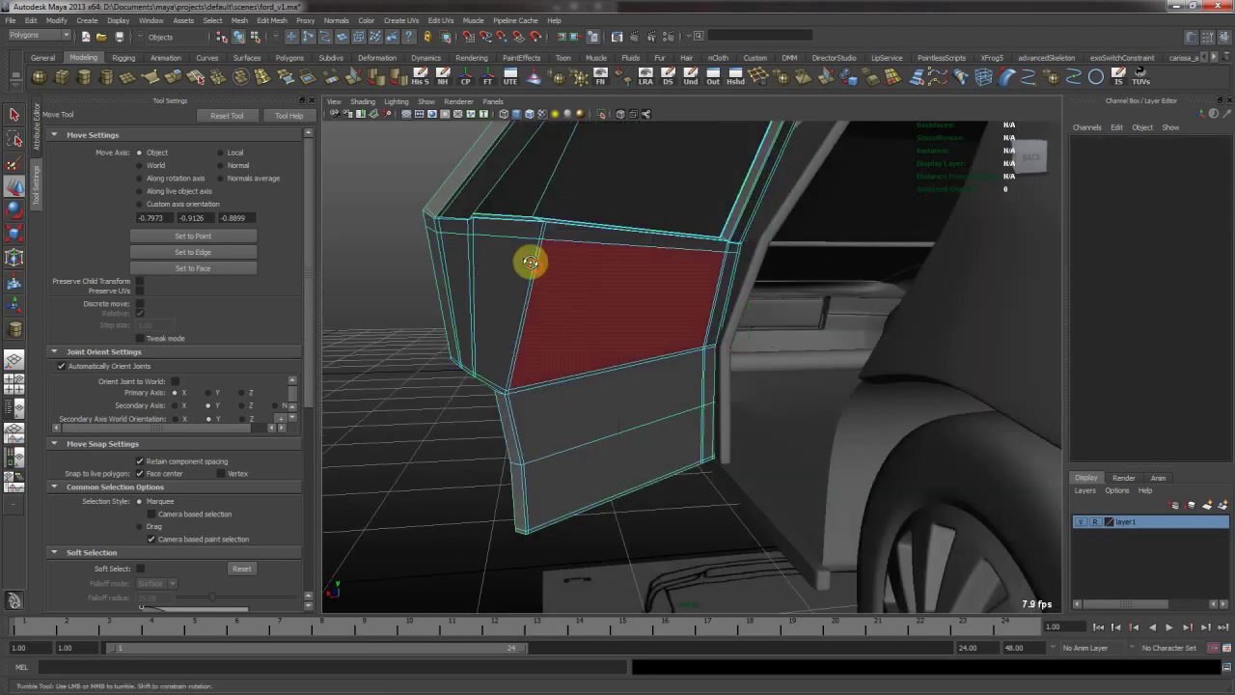
left_click_drag(533, 265, 500, 262, "alt")
left_click(453, 247)
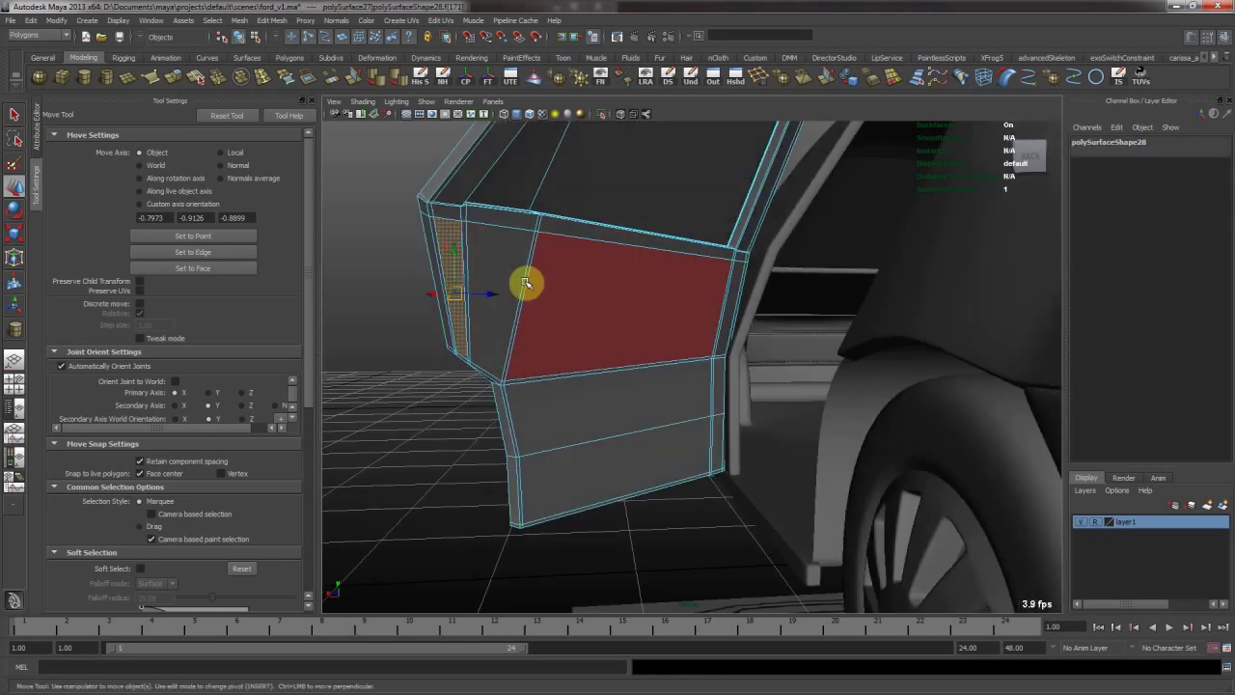
left_click(506, 266, "shift")
left_click(613, 298, "shift")
left_click(631, 388, "shift")
left_click(634, 440, "shift")
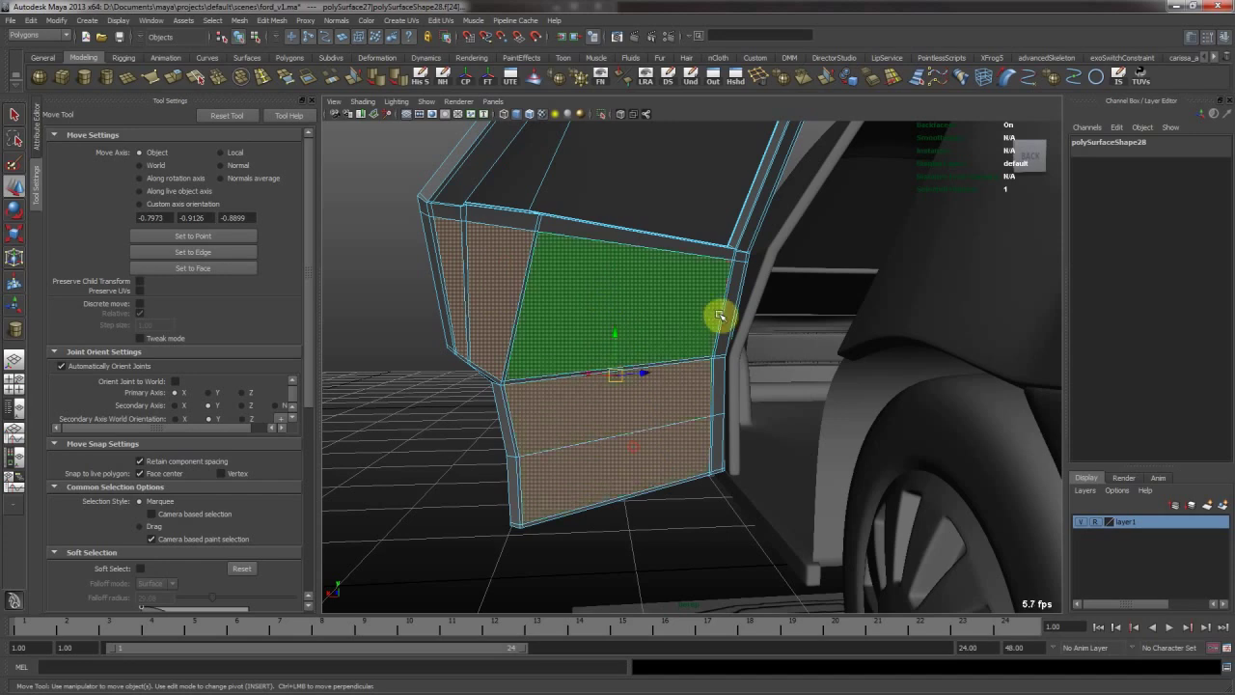
left_click(733, 298, "shift")
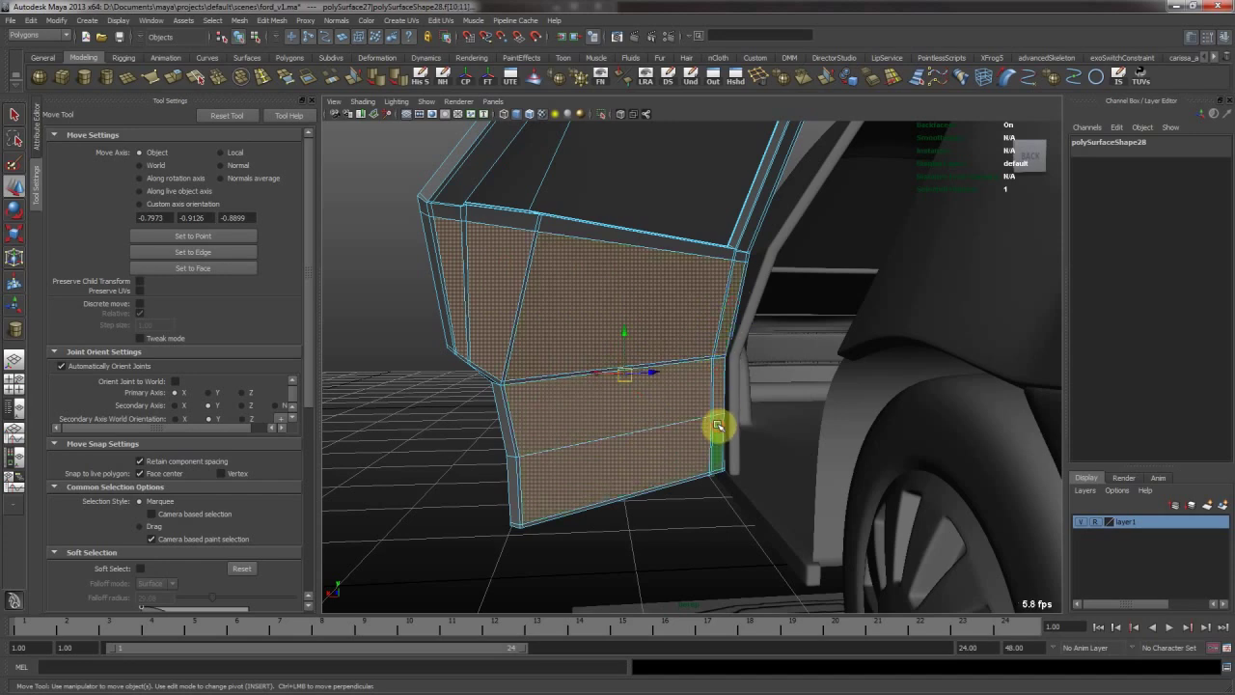
key("shift+period")
left_click_drag(712, 391, 710, 390, "alt")
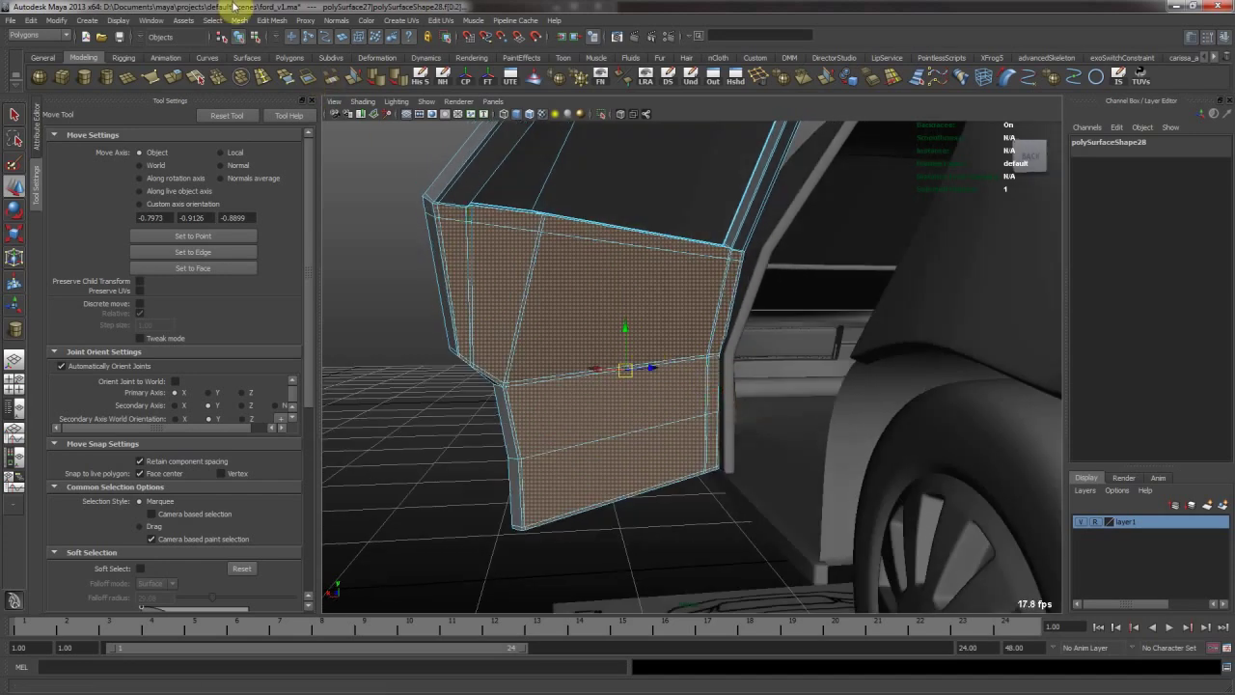
Hide the original rear door and bring back its duplicate as the selected object.
left_click(239, 21)
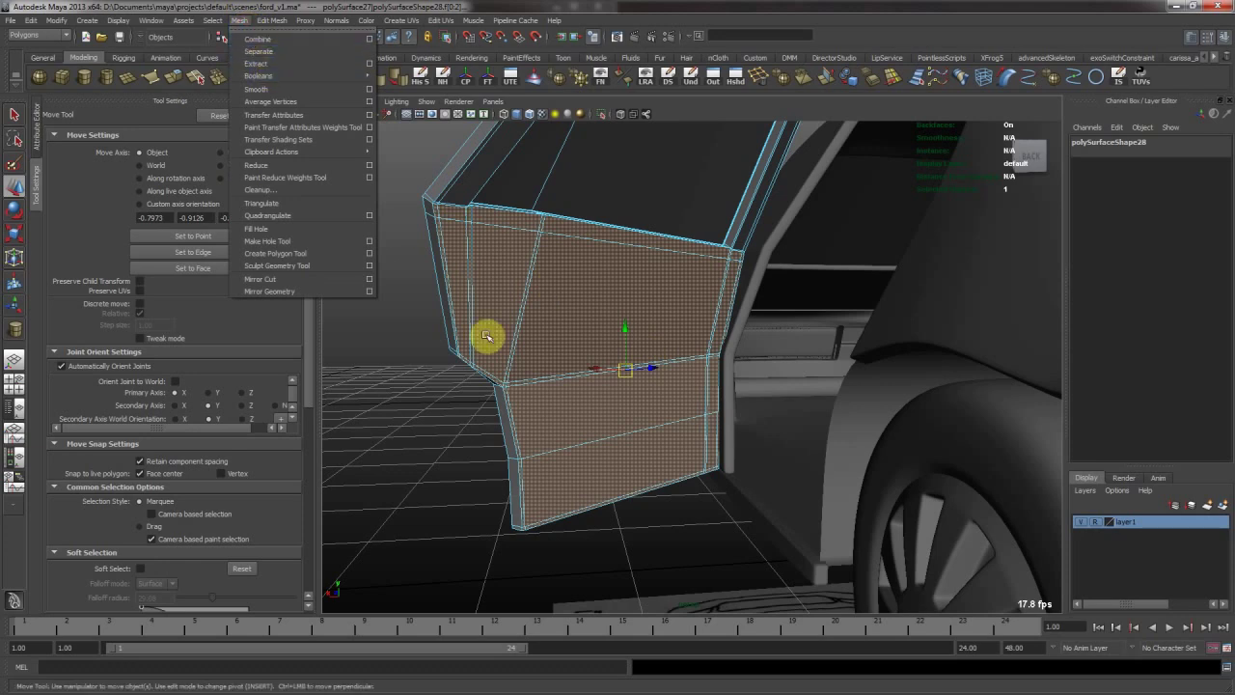
left_click(459, 277)
left_click(518, 269)
left_click(564, 294)
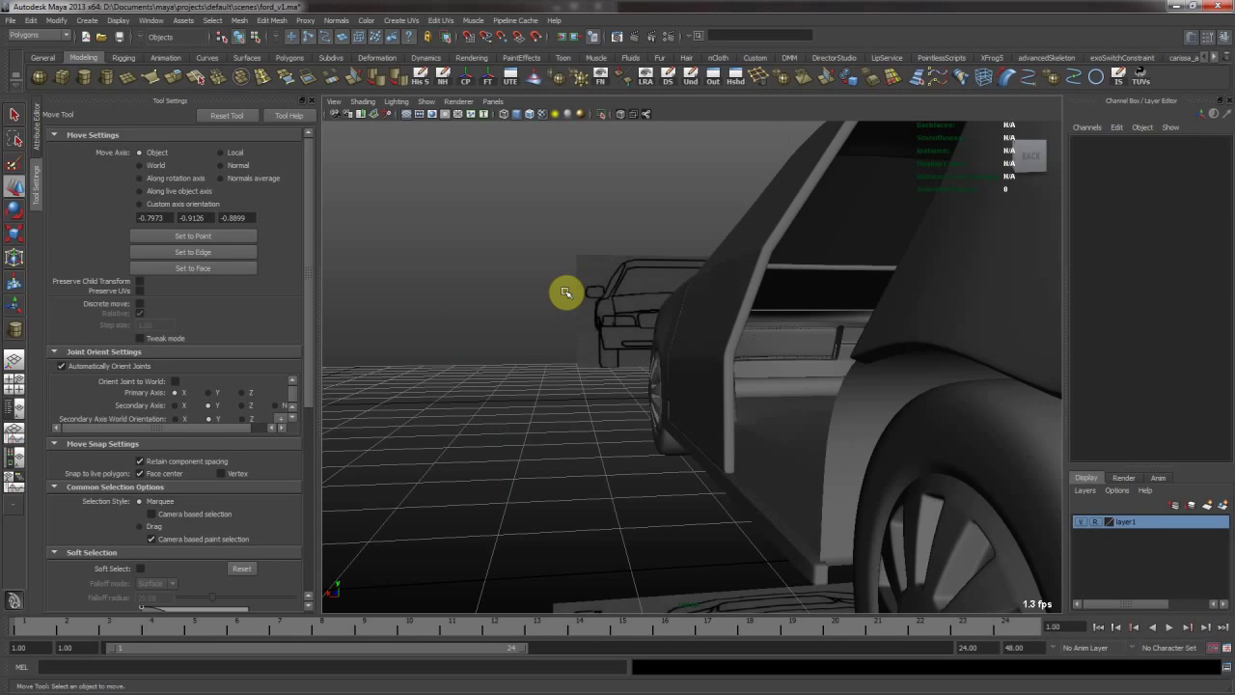
left_click(564, 291)
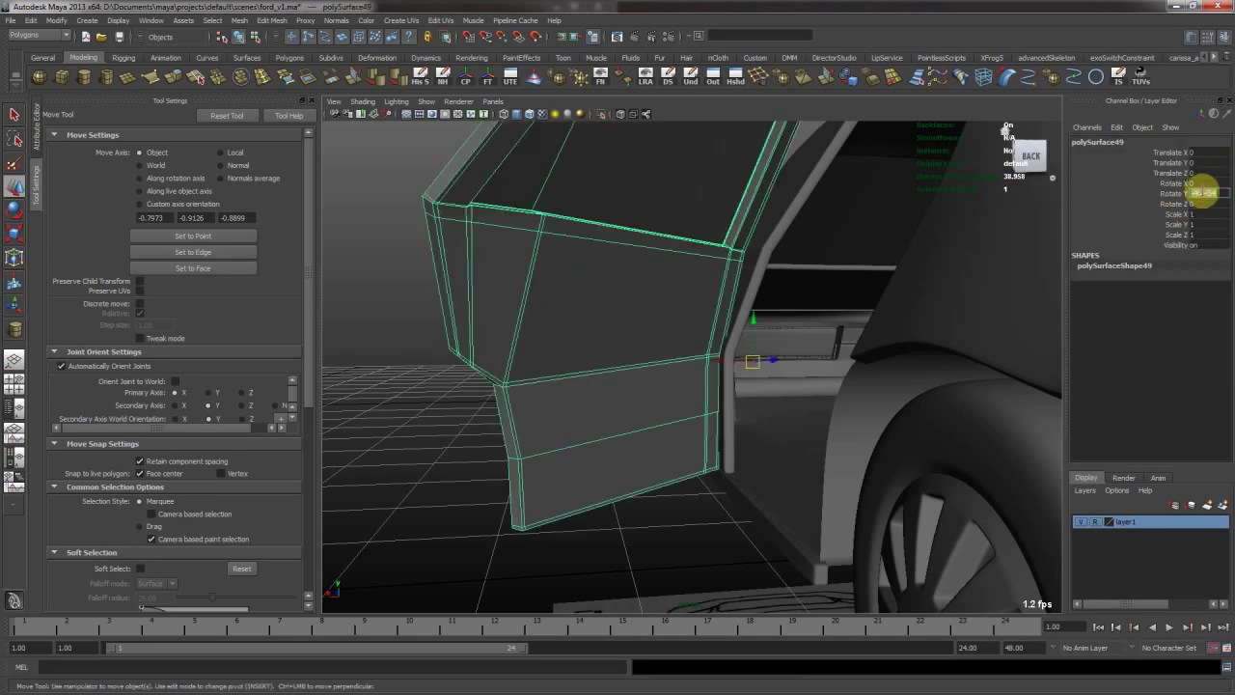
Set the duplicate door's Rotate Y to 0 and isolate it in the perspective view.
type("0")
key("Return")
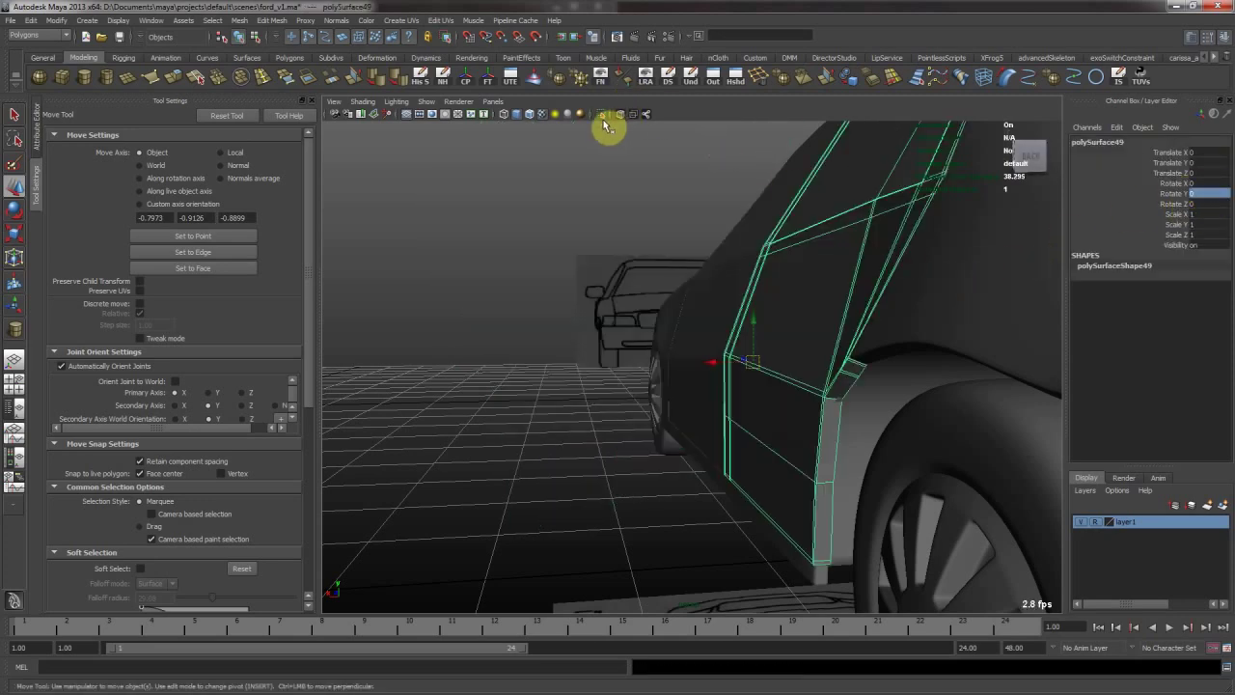
left_click(600, 114)
left_click_drag(740, 191, 743, 266, "alt")
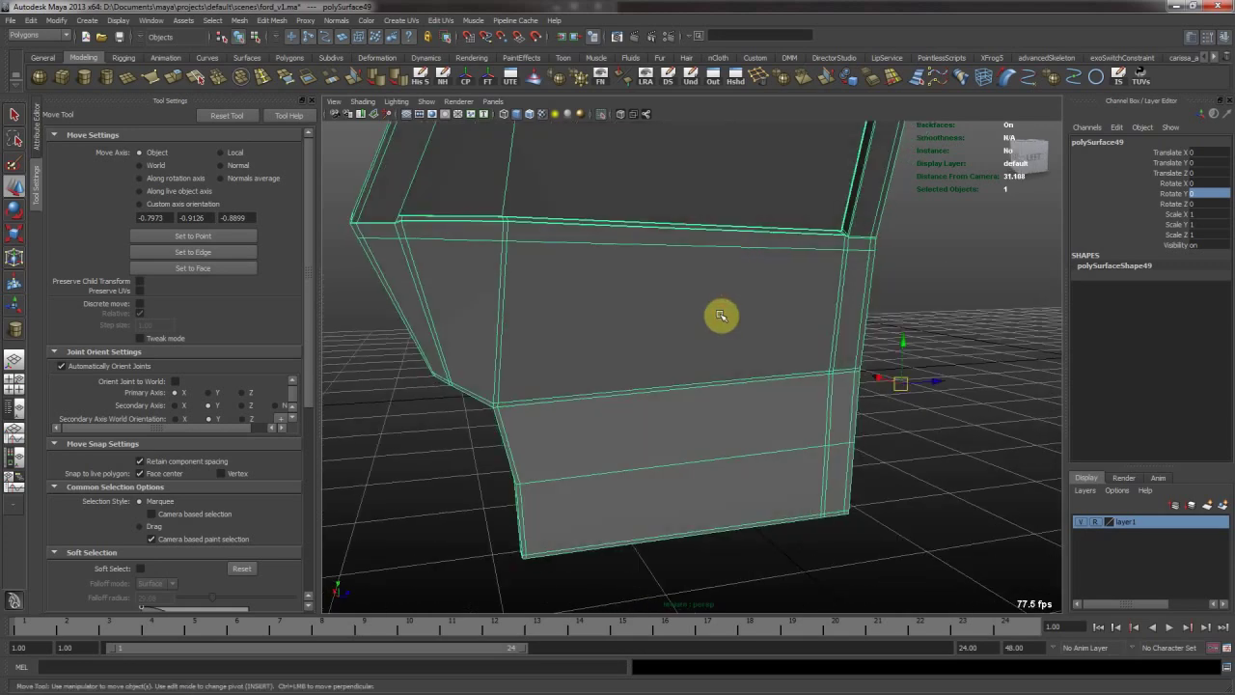
left_click_drag(645, 137, 645, 107, "alt")
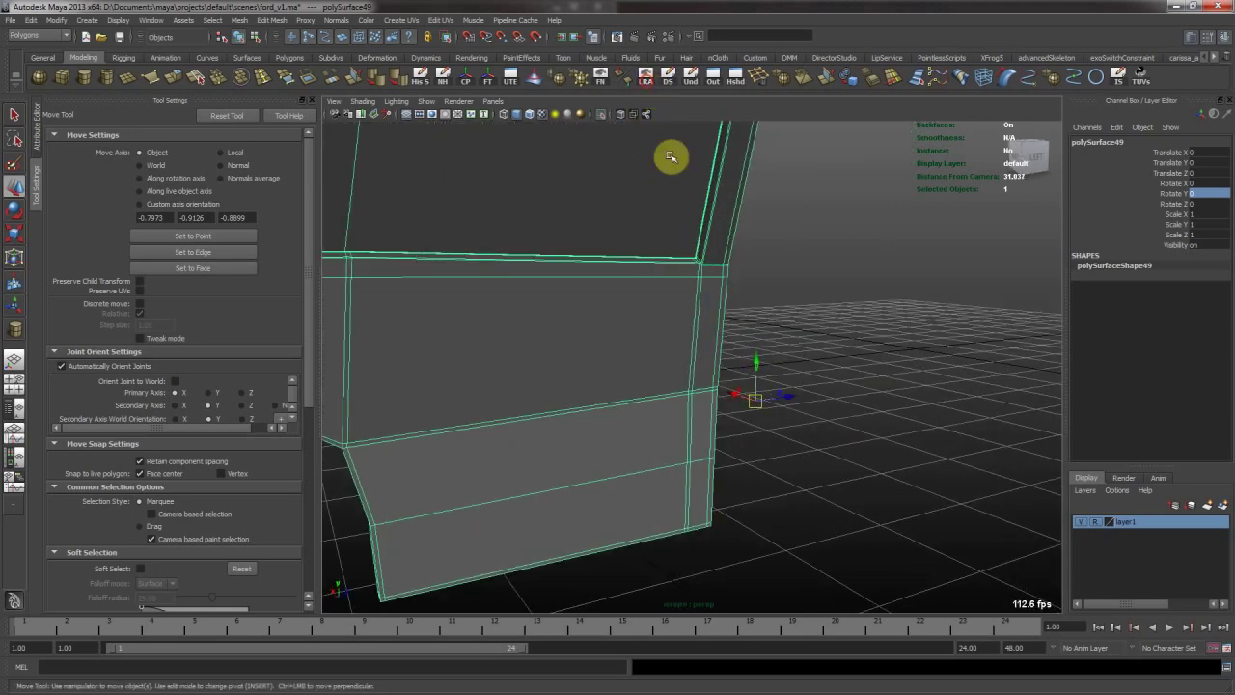
Create a locator at the duplicate door's hinge pivot.
left_click(870, 240)
left_click(661, 193)
left_click(647, 296)
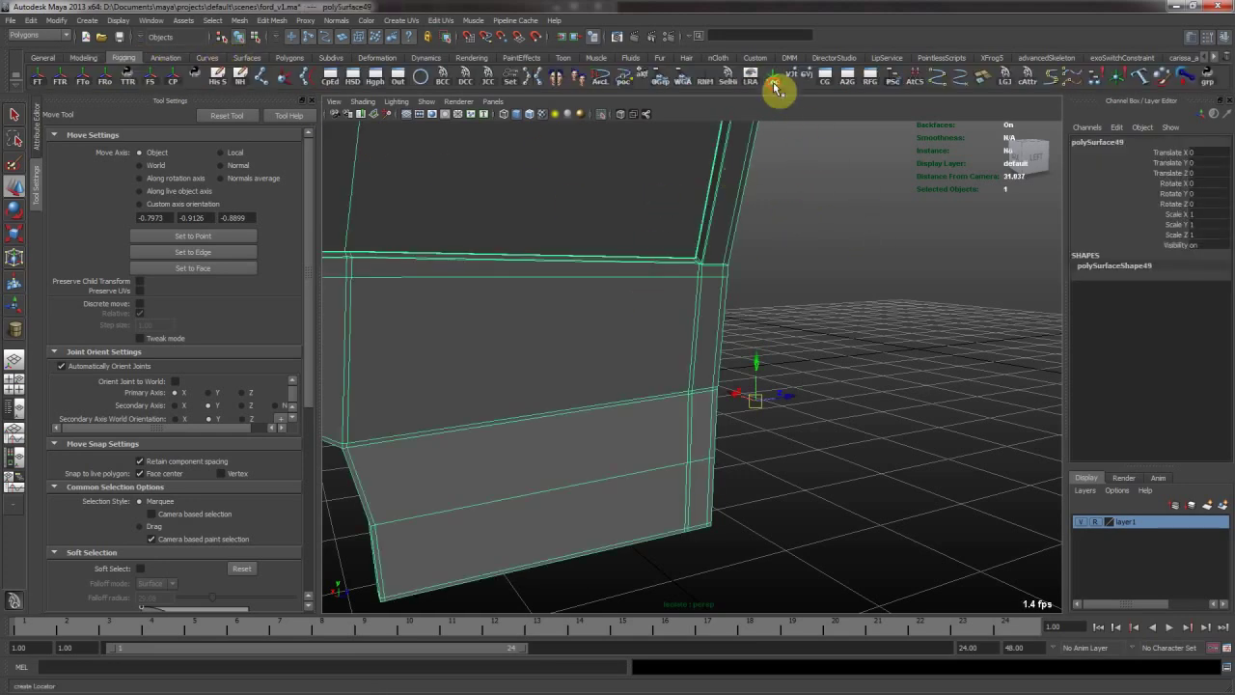
left_click(776, 87)
left_click(82, 57)
Select all inner faces below the window on the isolated door and grow the selection to the narrow border faces.
left_click_drag(758, 425, 765, 400, "alt")
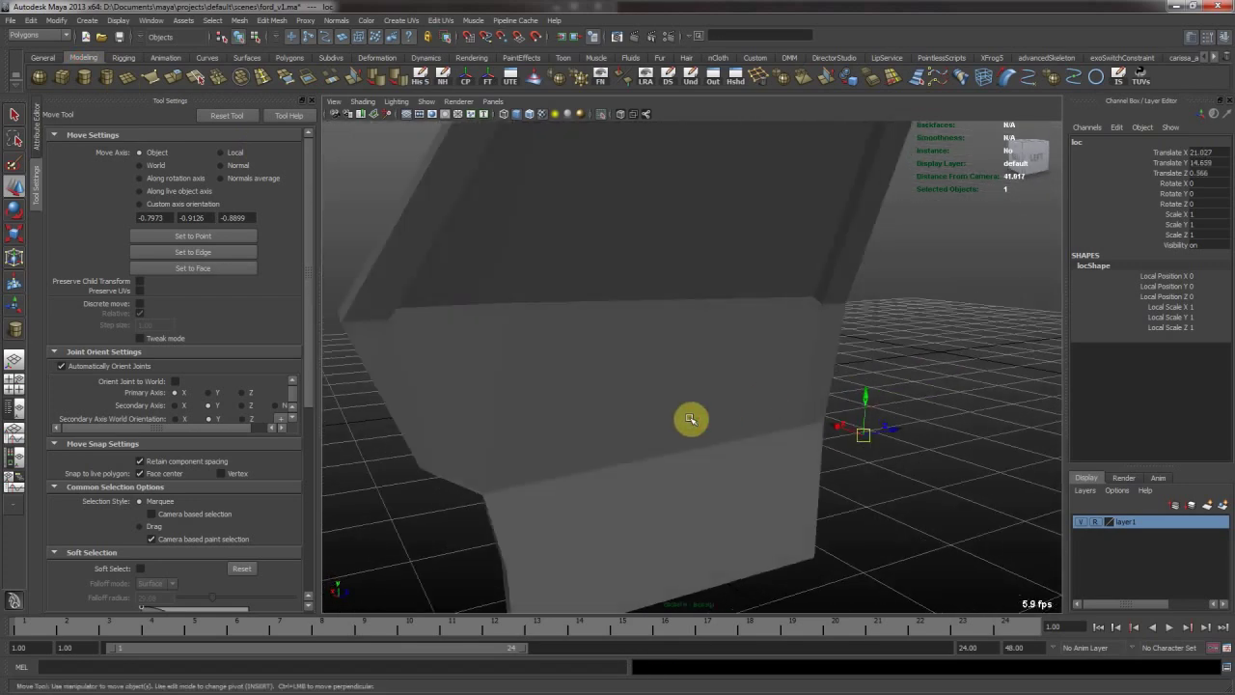
left_click(694, 420)
right_click_drag(654, 379, 657, 407)
left_click_drag(657, 407, 637, 395, "alt")
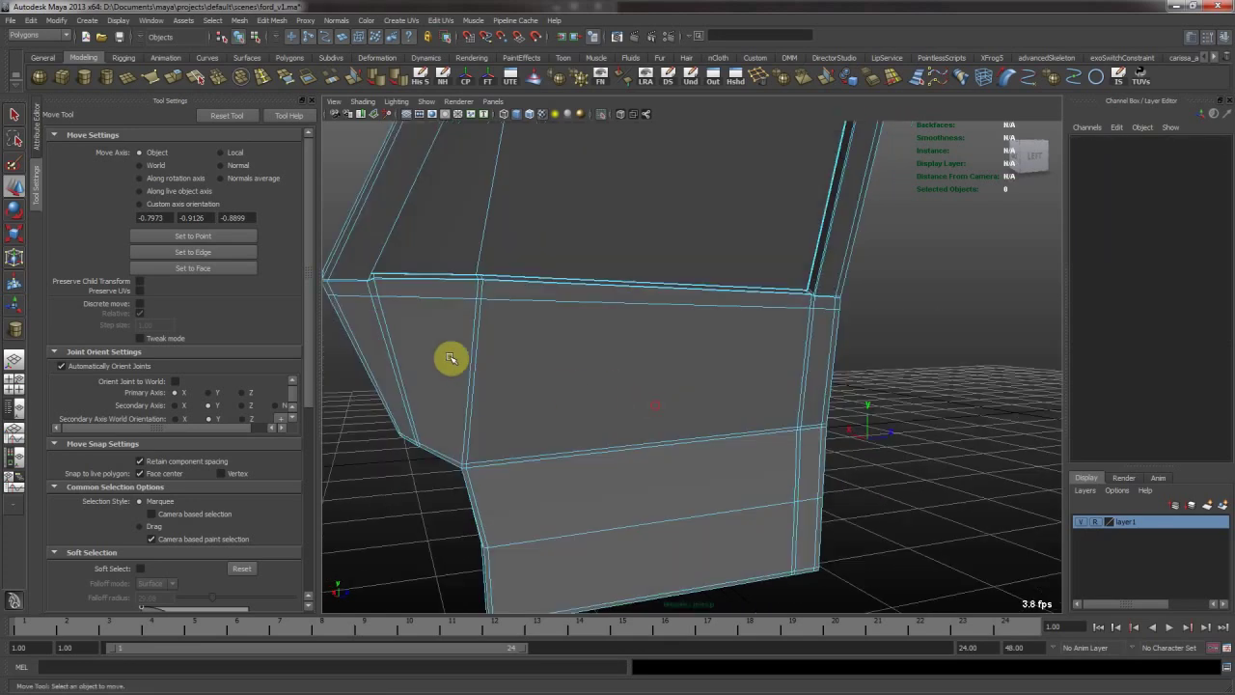
left_click(371, 344)
left_click(411, 345, "shift")
left_click(511, 347, "shift")
left_click(816, 374, "shift")
left_click(809, 458, "shift")
left_click(767, 492, "shift")
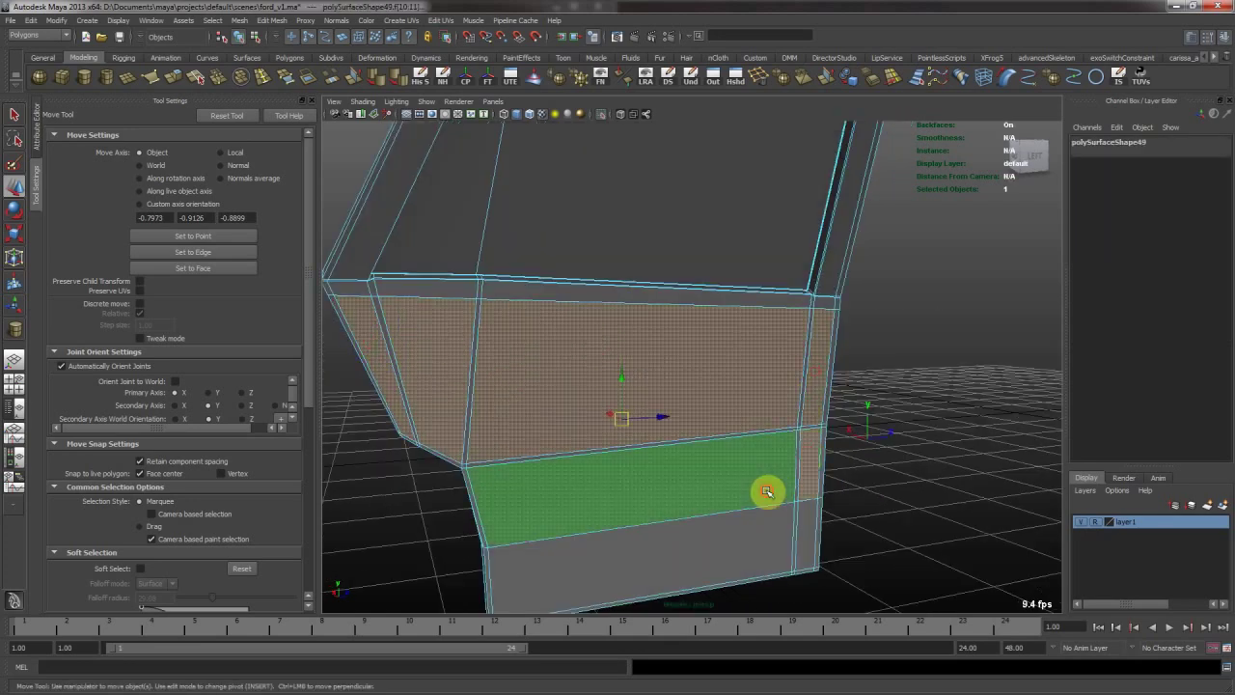
left_click_drag(765, 492, 815, 506)
left_click_drag(628, 449, 353, 183, "alt")
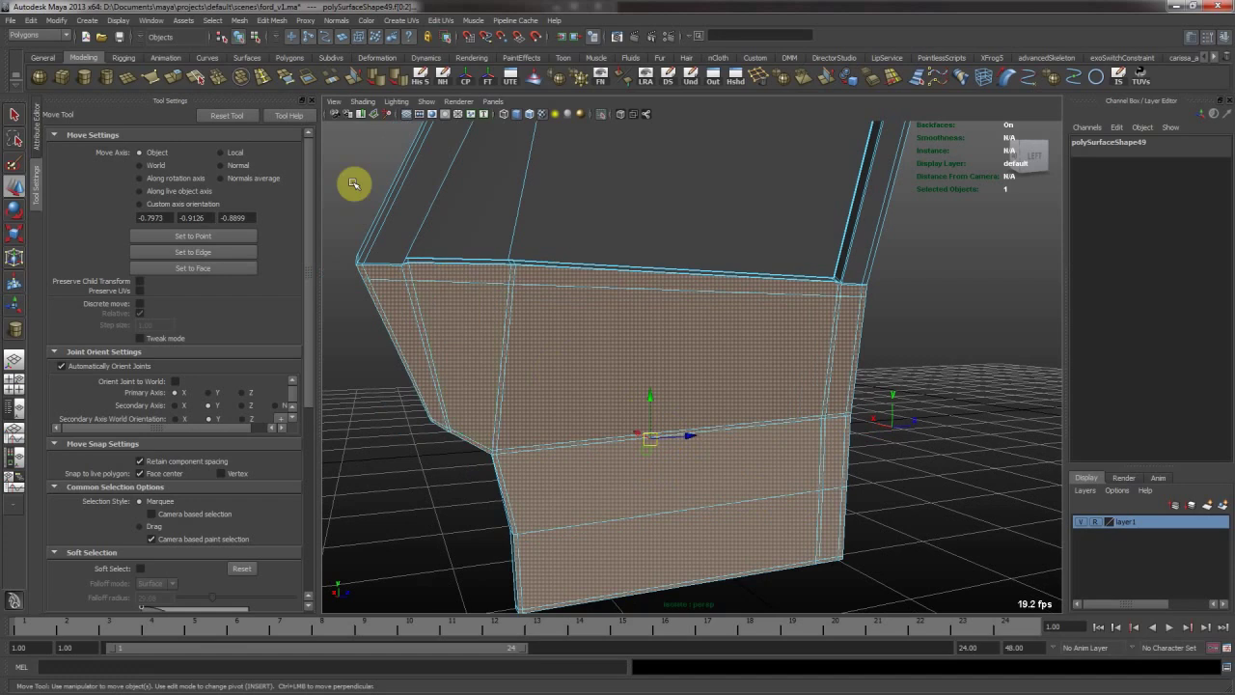
Extract the selected faces as a separate inner panel and select that panel as an object.
left_click(239, 21)
left_click(259, 51)
key("q")
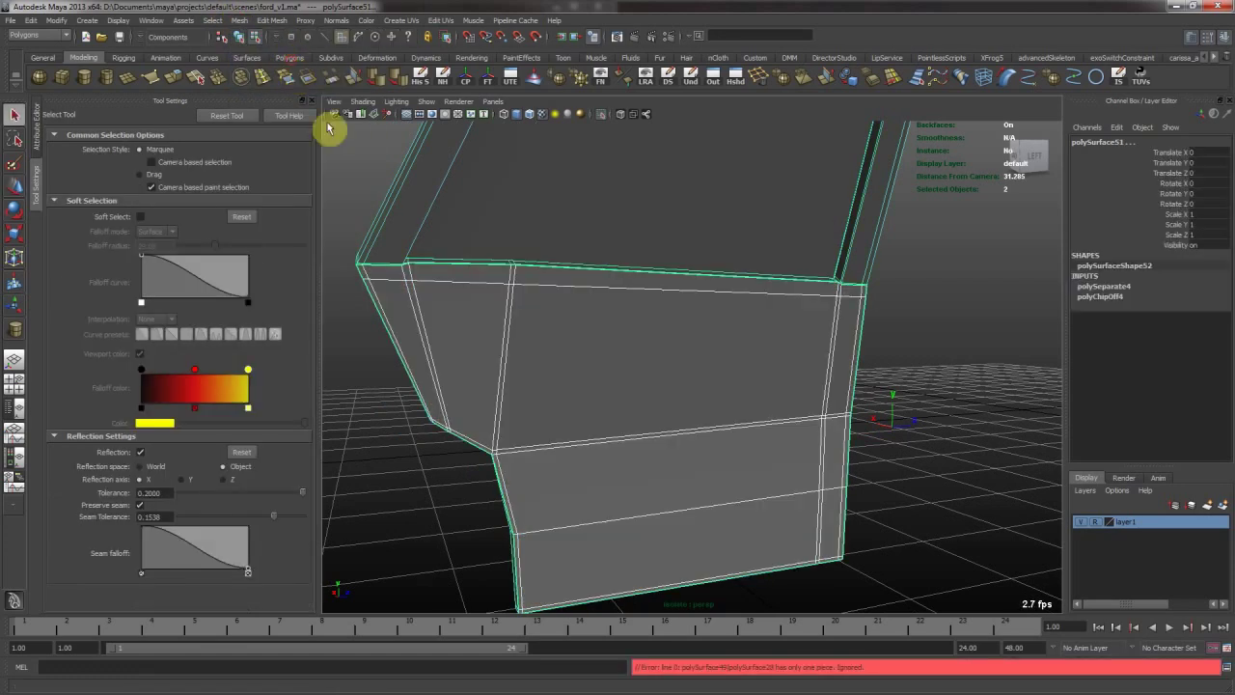
right_click_drag(545, 365, 632, 309)
left_click_drag(601, 325, 666, 333, "alt")
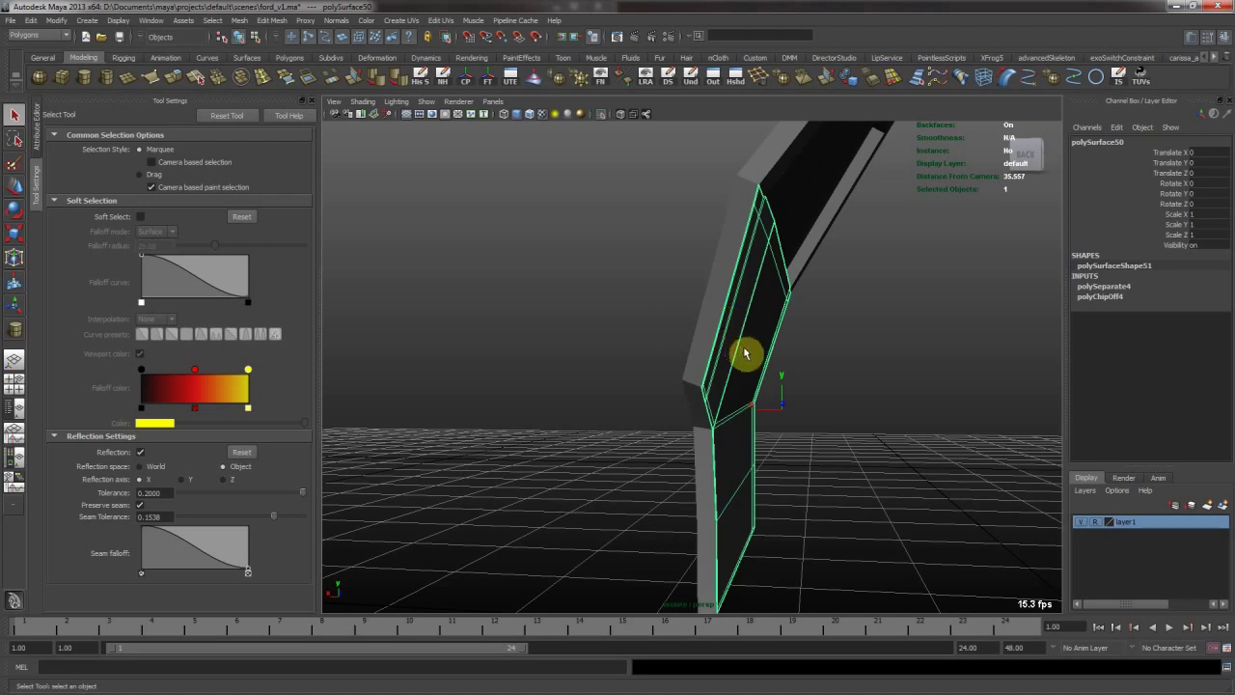
Try moving the extracted inner panel away from the door shell.
key("w")
left_click_drag(725, 385, 570, 274, "alt")
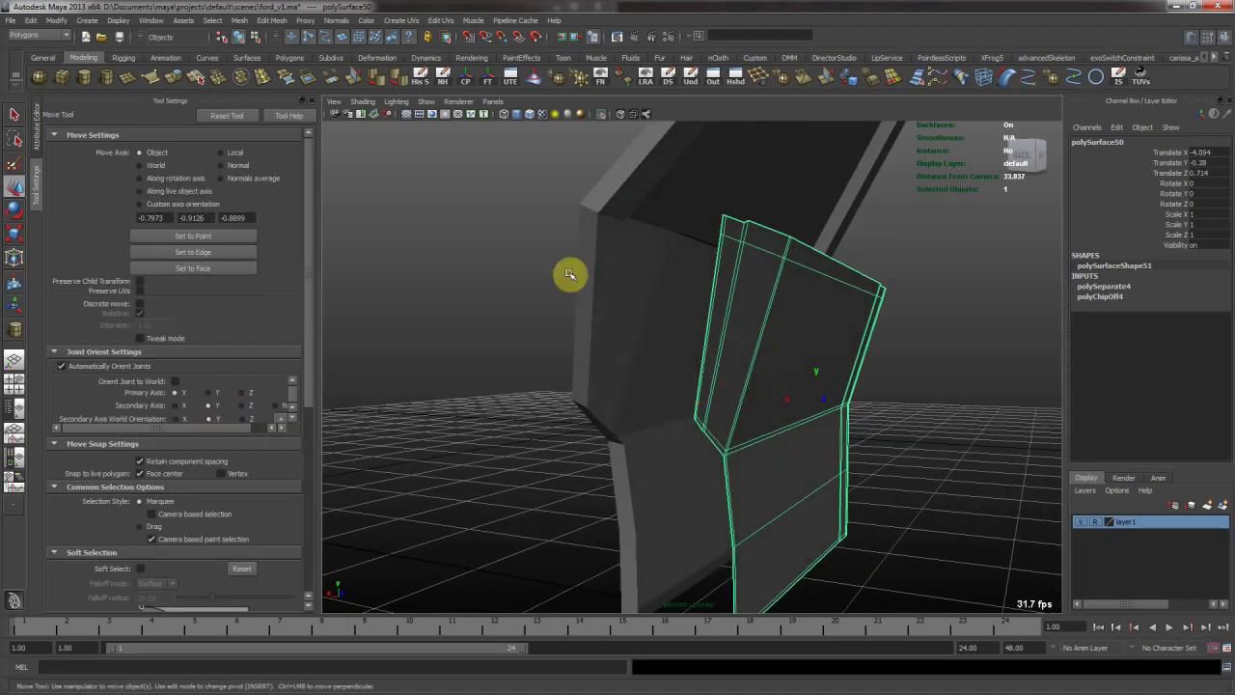
left_click_drag(592, 321, 725, 321, "alt")
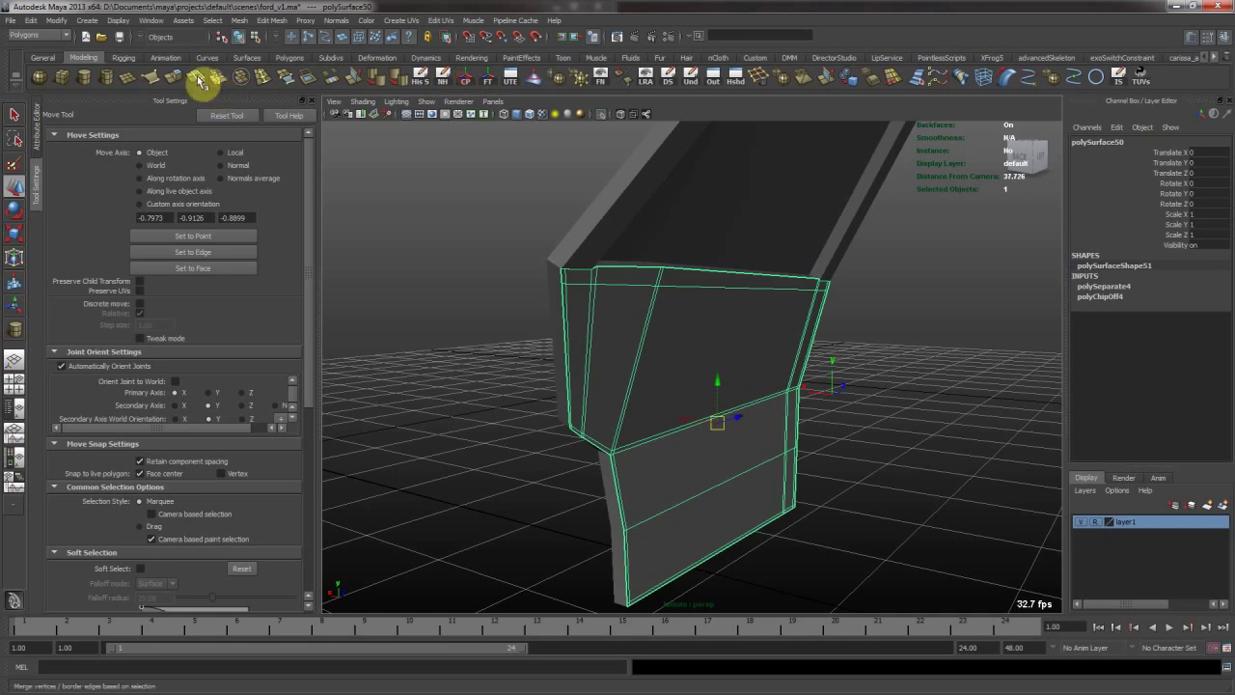
Extrude the inner panel away from the door shell with a Local Translate Z of about -2.729.
left_click(172, 70)
left_click_drag(730, 339, 654, 473, "alt")
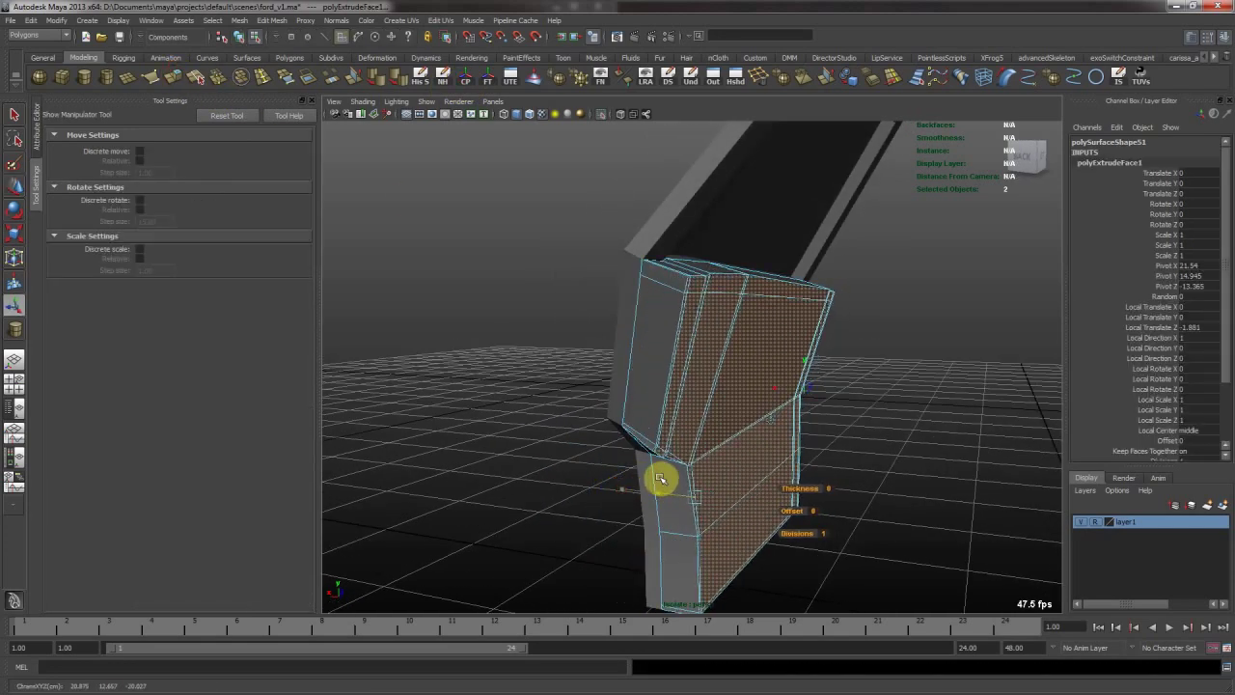
left_click_drag(668, 479, 894, 318, "alt")
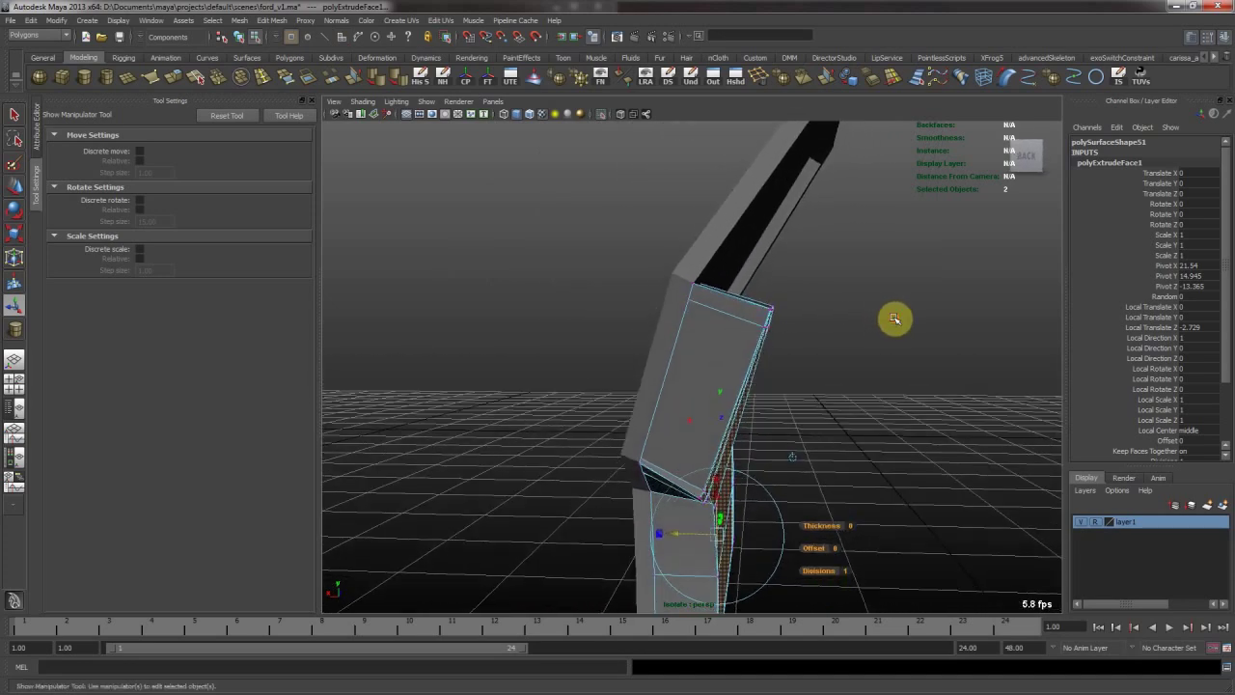
Select the extruded panel's upper vertices and move them closer to the door shell.
left_click_drag(752, 297, 614, 373)
key("w")
left_click_drag(735, 372, 669, 353, "alt")
Isolate the door in the front view and fine-tune the extruded panel's upper vertices.
key("e")
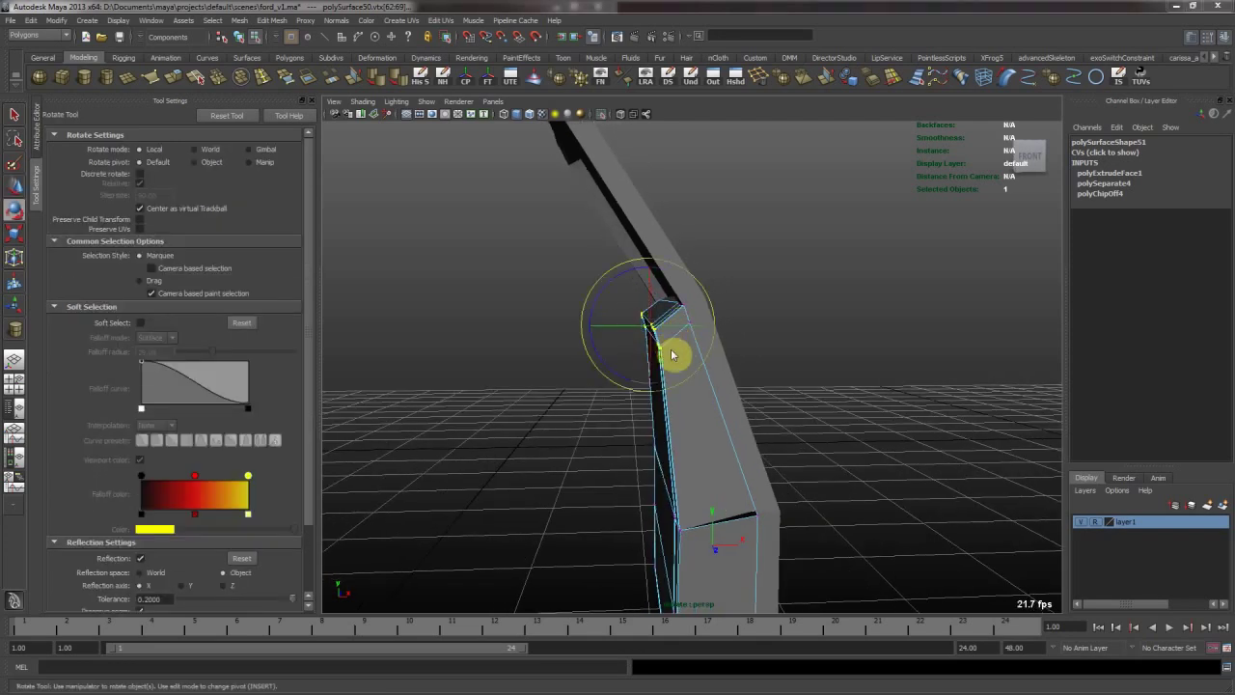
key("space")
key("f")
key("space")
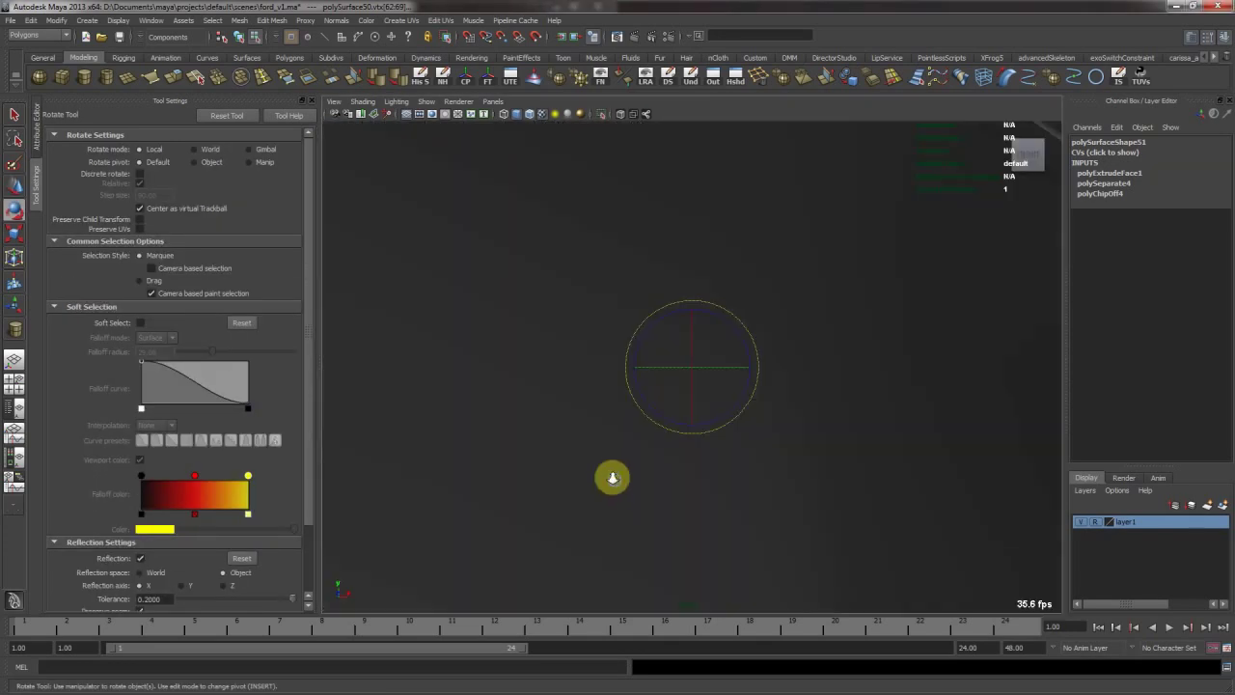
right_click_drag(613, 477, 586, 220, "alt")
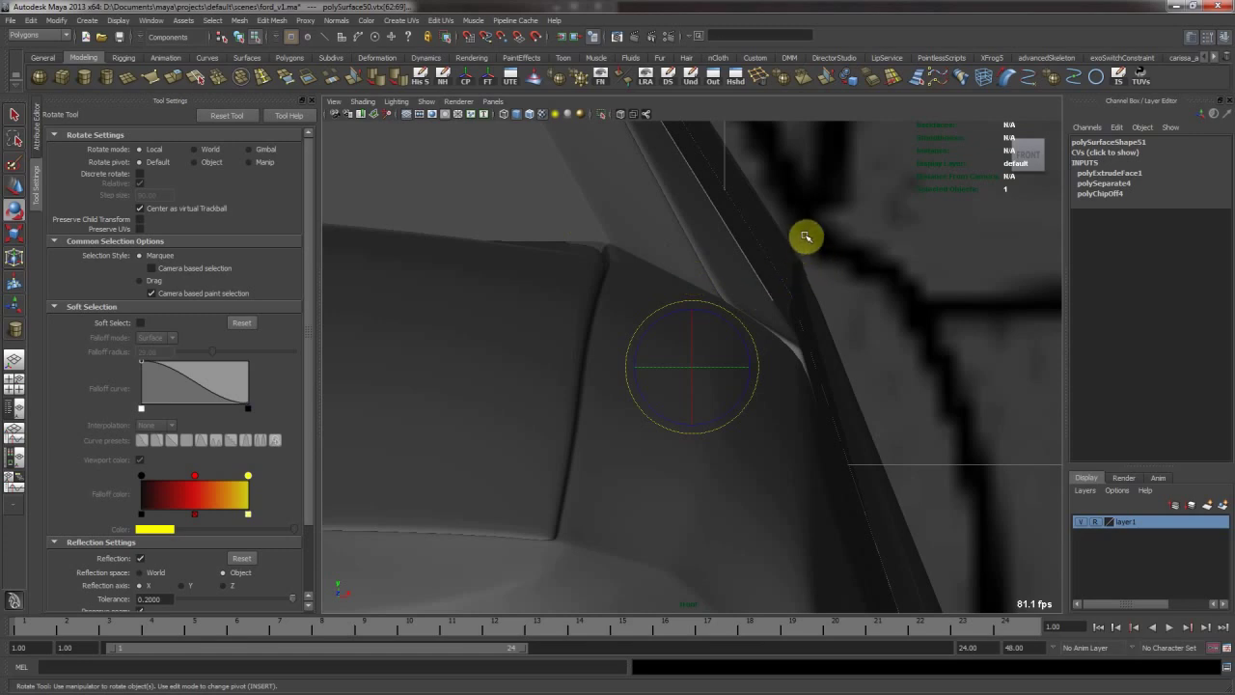
key("shift+i")
right_click_drag(809, 233, 780, 312, "alt")
key("w")
key("space")
key("space")
left_click_drag(809, 324, 863, 342, "alt")
key("alt+x")
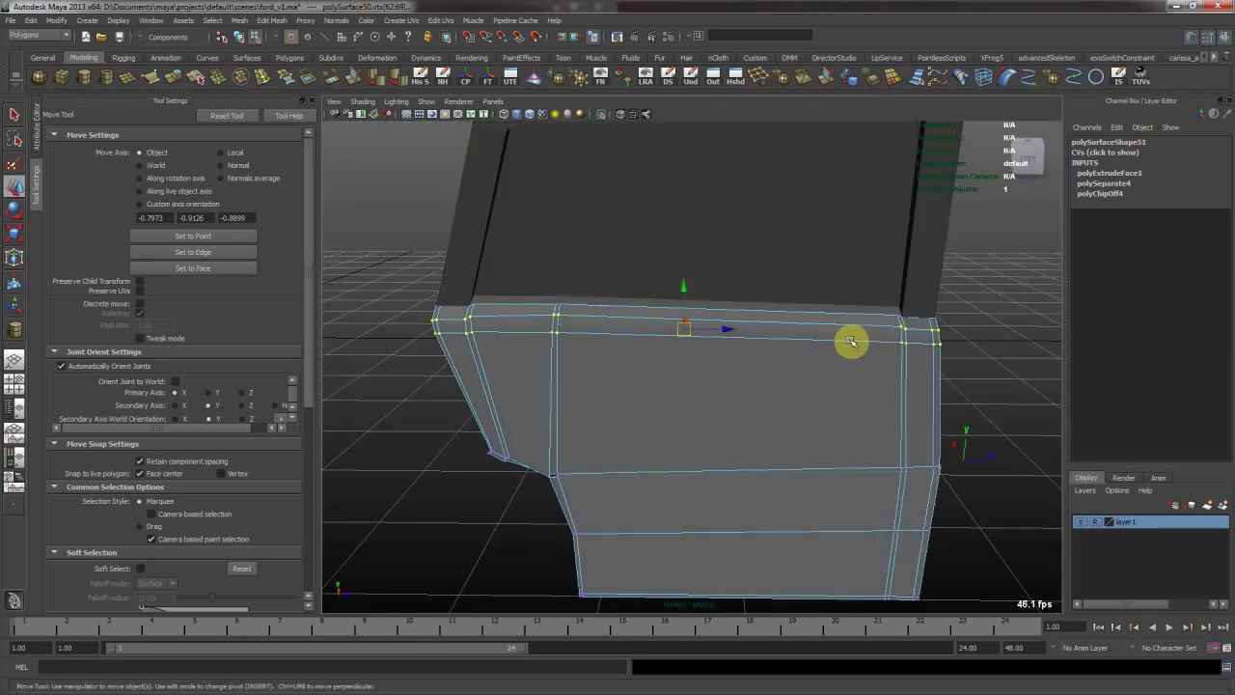
Select the vertex at the inner panel's wheel-arch corner and move it upward to reduce the gap.
key("F8")
left_click(960, 345)
right_click_drag(970, 341, 671, 362, "alt")
mouse_move(671, 362)
left_mouse_down("alt")
mouse_move(807, 342)
mouse_move(543, 347)
mouse_move(543, 358)
mouse_move(761, 350)
mouse_move(681, 367)
mouse_move(711, 435)
mouse_move(626, 367)
mouse_move(804, 351)
mouse_move(573, 414)
mouse_move(799, 405)
mouse_move(686, 421)
mouse_move(775, 404)
left_mouse_up("alt")
left_click(681, 367)
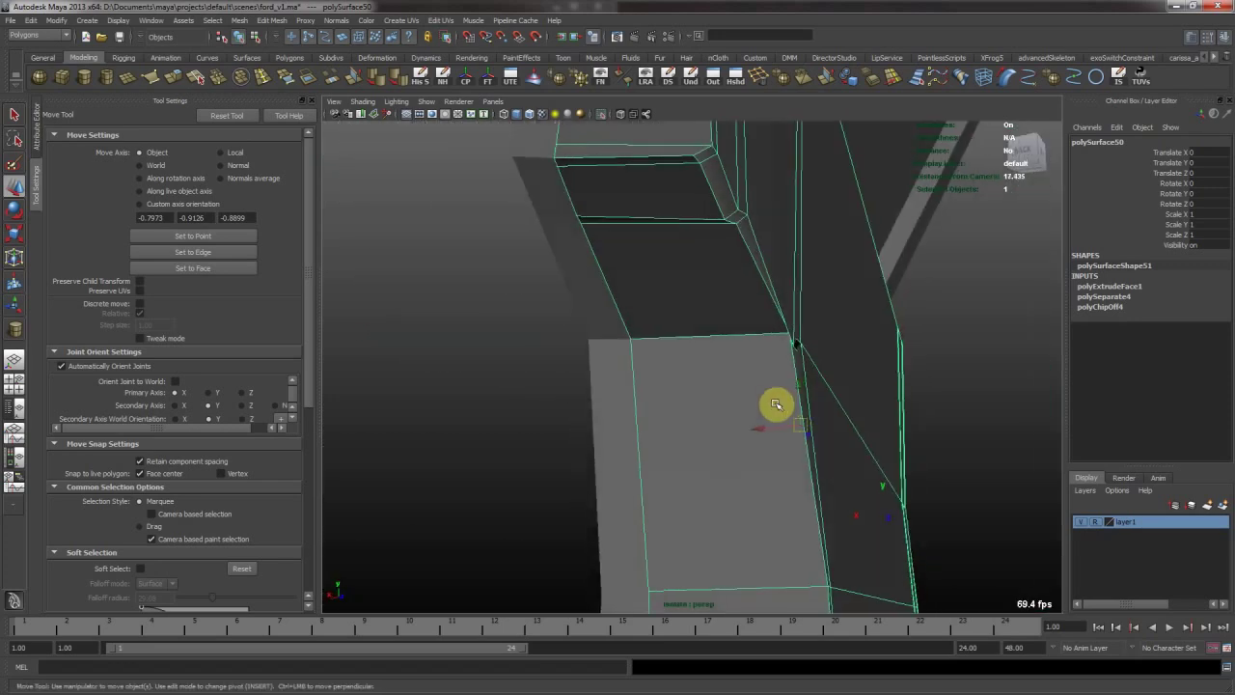
right_click_drag(801, 339, 740, 320)
left_click_drag(778, 329, 921, 415, "alt")
left_click_drag(920, 413, 736, 423, "alt")
key("f")
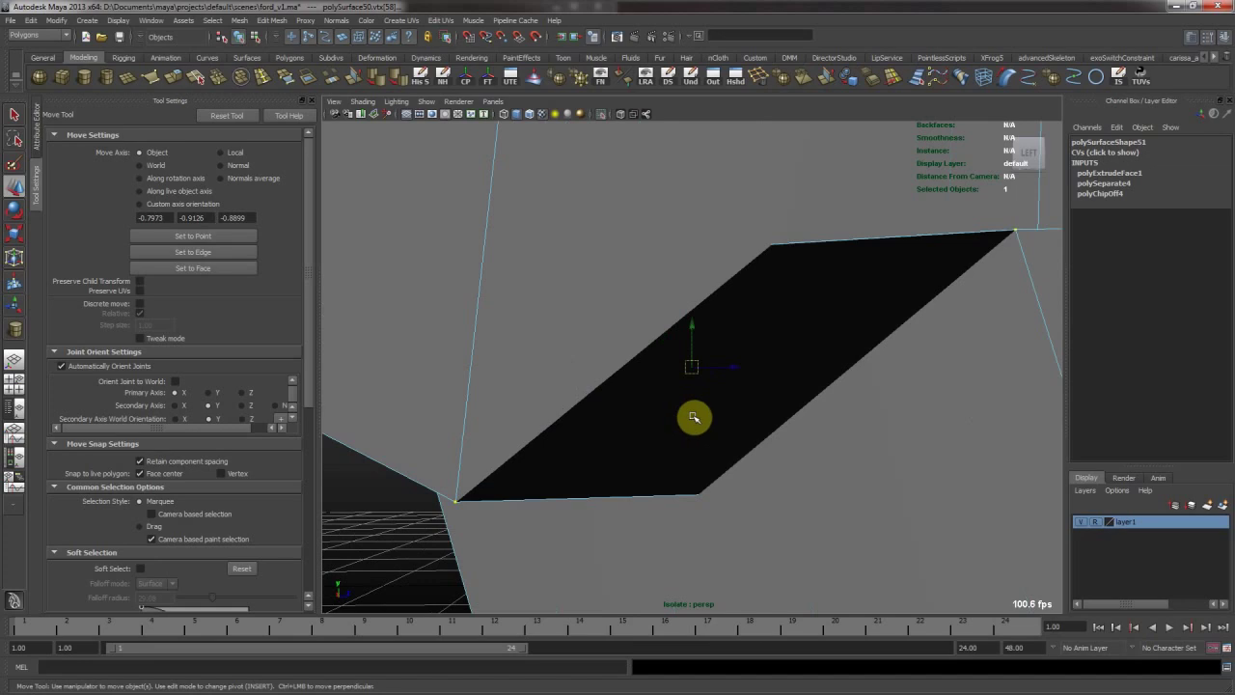
left_click_drag(748, 399, 773, 479, "alt")
left_click_drag(713, 340, 771, 415, "alt")
scroll(154, 453, "down", 5)
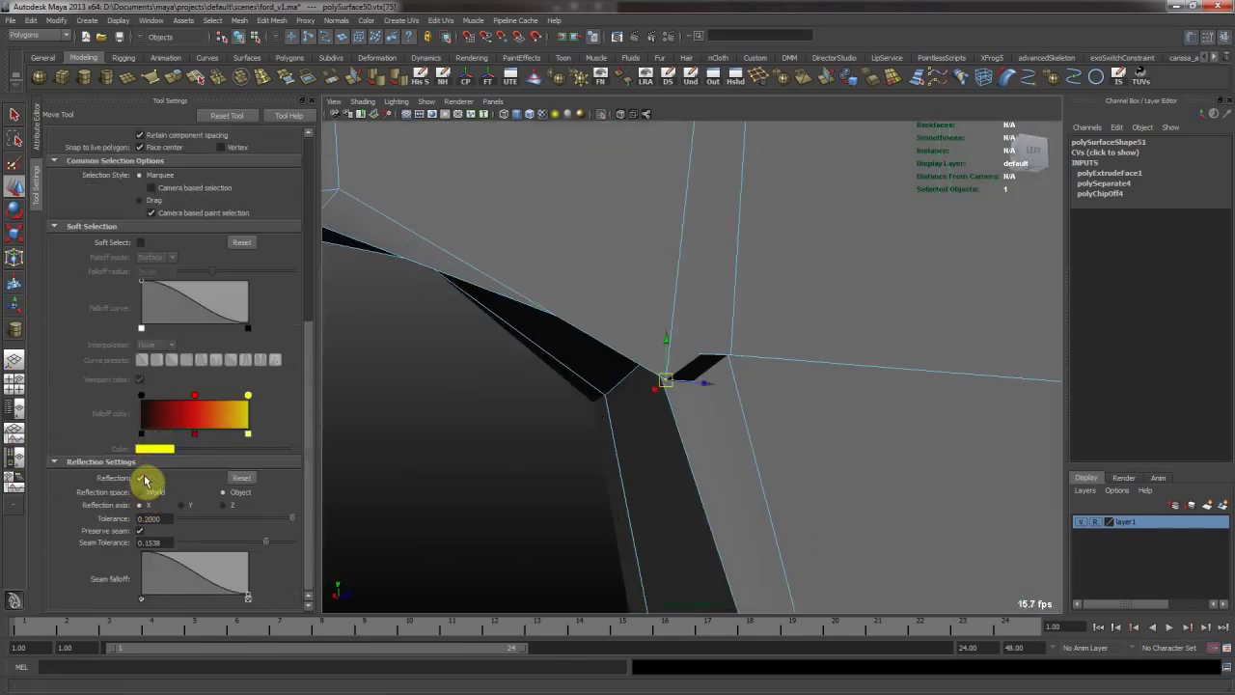
left_click_drag(700, 316, 669, 338, "alt")
left_click_drag(672, 294, 667, 269)
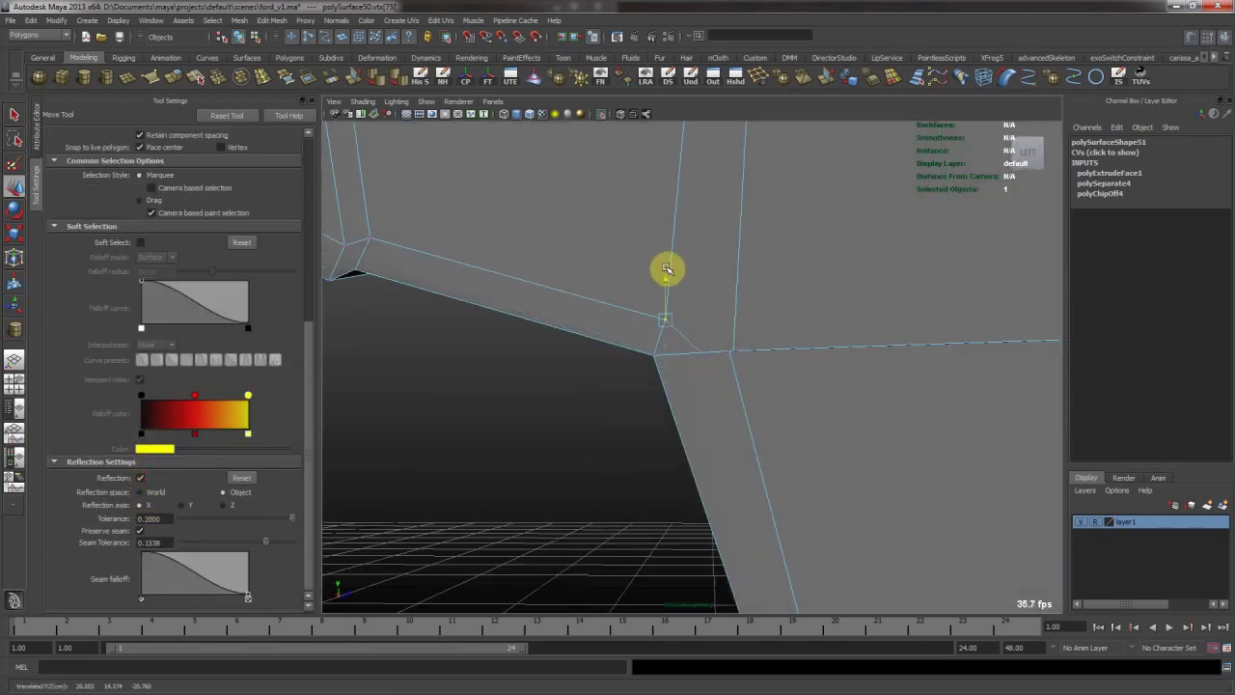
Select the neighbouring vertex at the panel's wheel-arch corner and adjust its height against the door shell.
left_click_drag(713, 307, 673, 378, "alt")
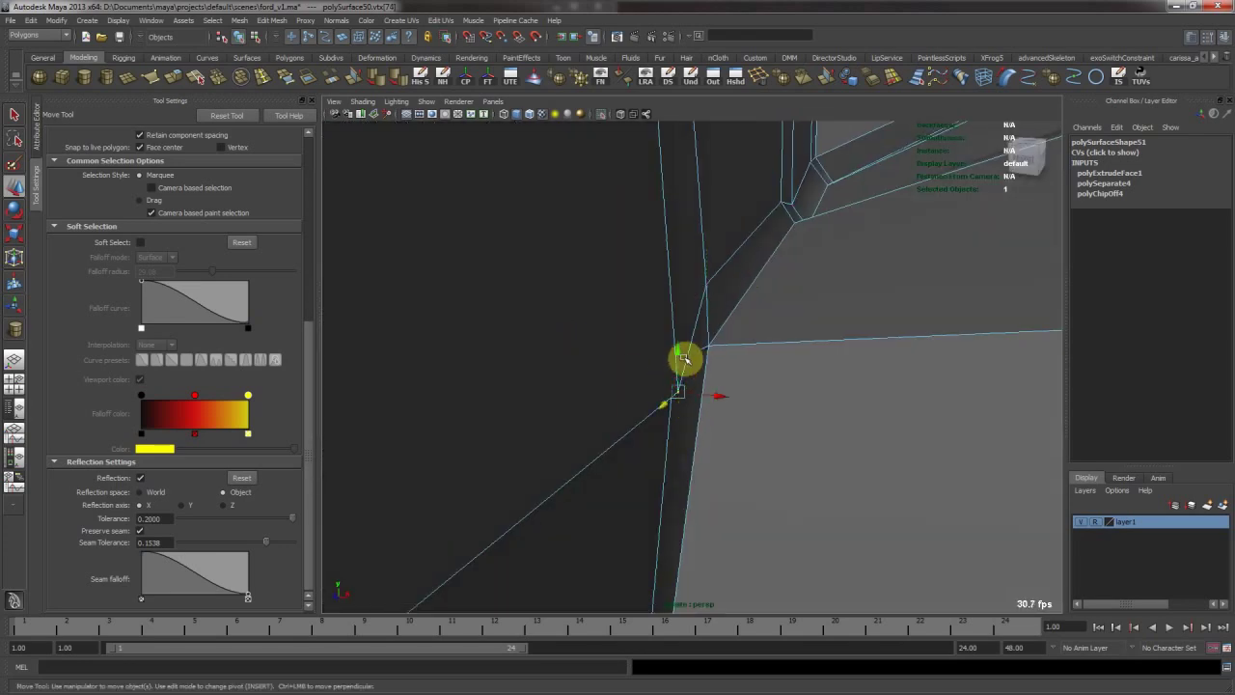
left_click_drag(685, 278, 444, 347, "alt")
right_click_drag(445, 348, 664, 361, "alt")
left_click_drag(665, 361, 595, 353, "alt")
left_click_drag(564, 444, 705, 517, "alt")
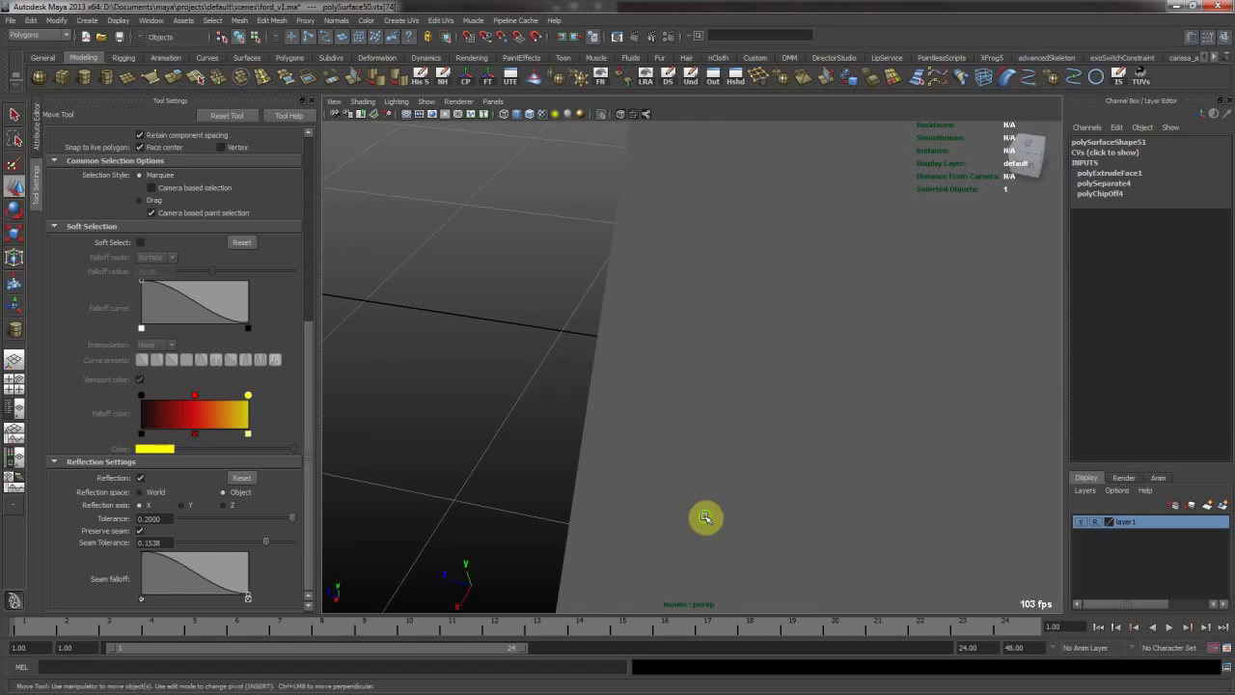
right_click_drag(577, 439, 636, 470, "alt")
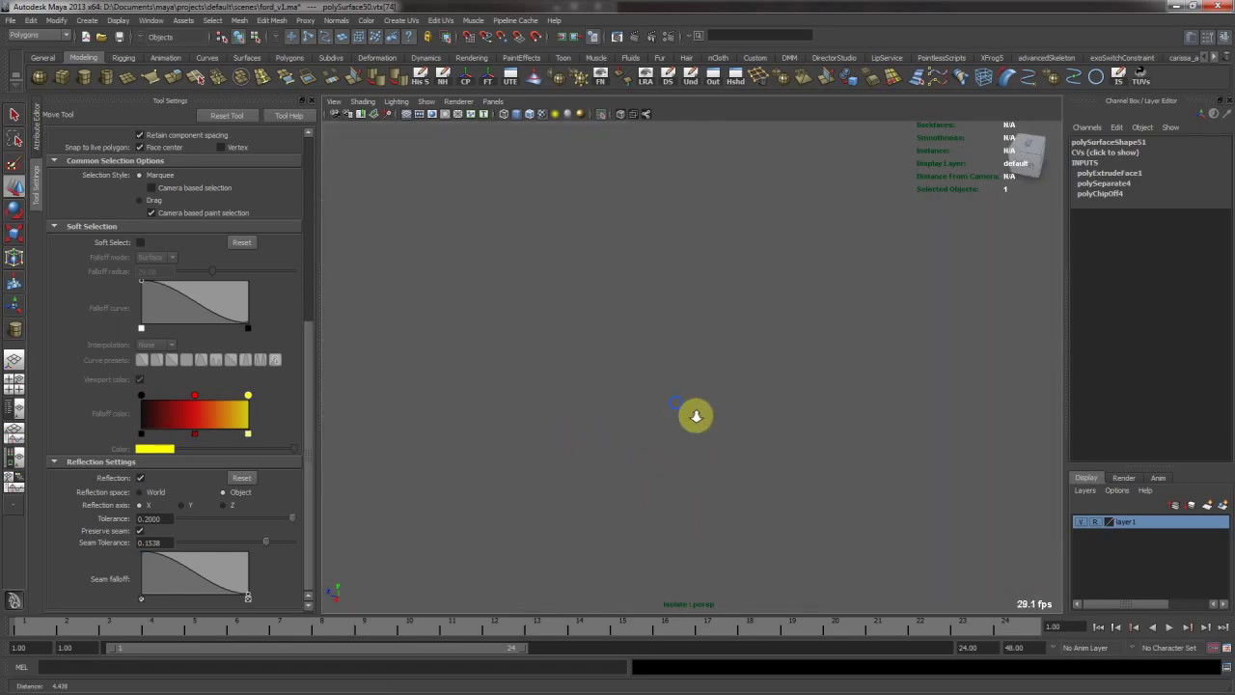
right_click_drag(692, 415, 717, 422, "alt")
left_click_drag(717, 421, 728, 427, "alt")
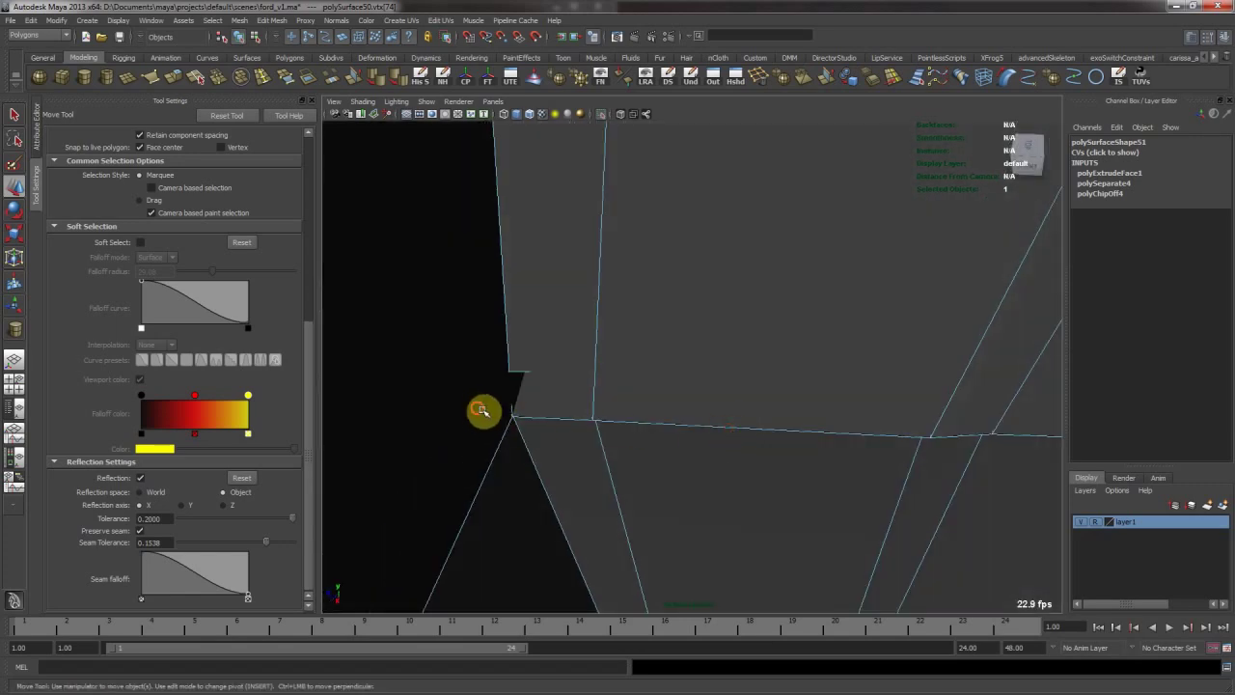
left_click_drag(683, 467, 704, 425, "alt")
middle_click_drag(697, 405, 691, 370)
left_click_drag(691, 369, 682, 410, "alt")
Return the inner panel to object selection, save the scene and display the panel smoothed.
right_click_drag(643, 378, 665, 380)
key("q")
key("ctrl+s")
key("3")
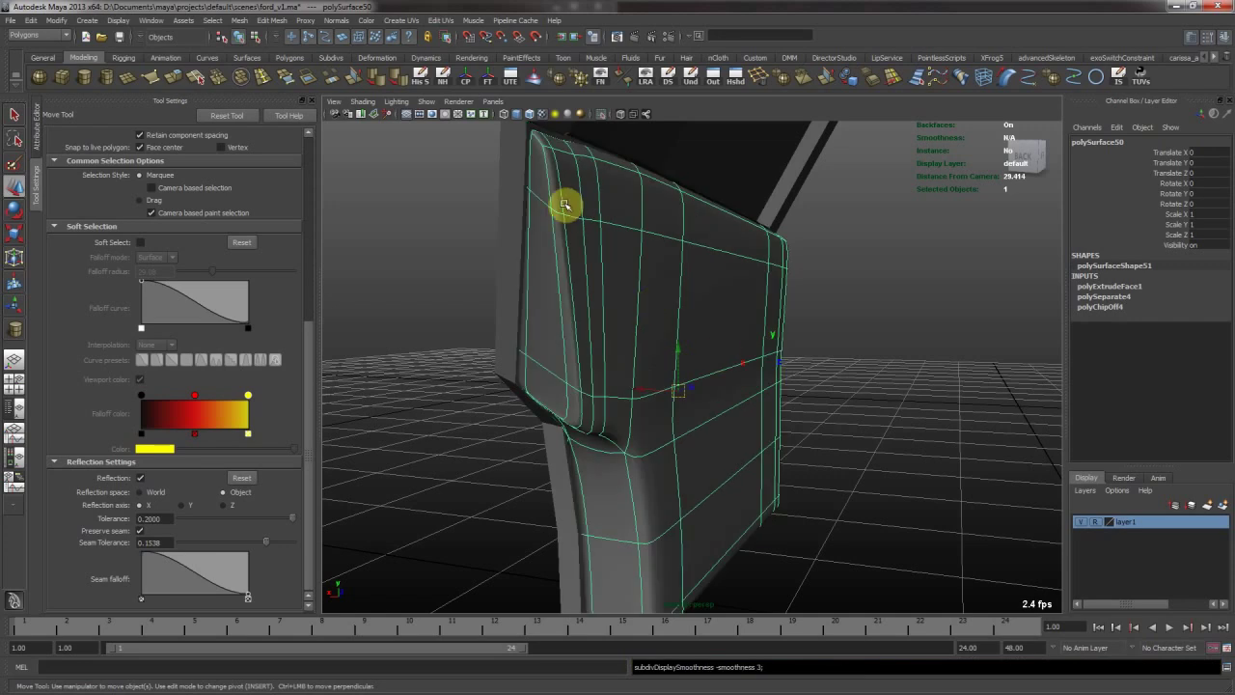
Examine how the smoothed inner panel sits against the door shell from the front, side and back.
left_click(513, 206)
left_click(898, 315)
left_click_drag(898, 314, 550, 326, "alt")
left_click(667, 339)
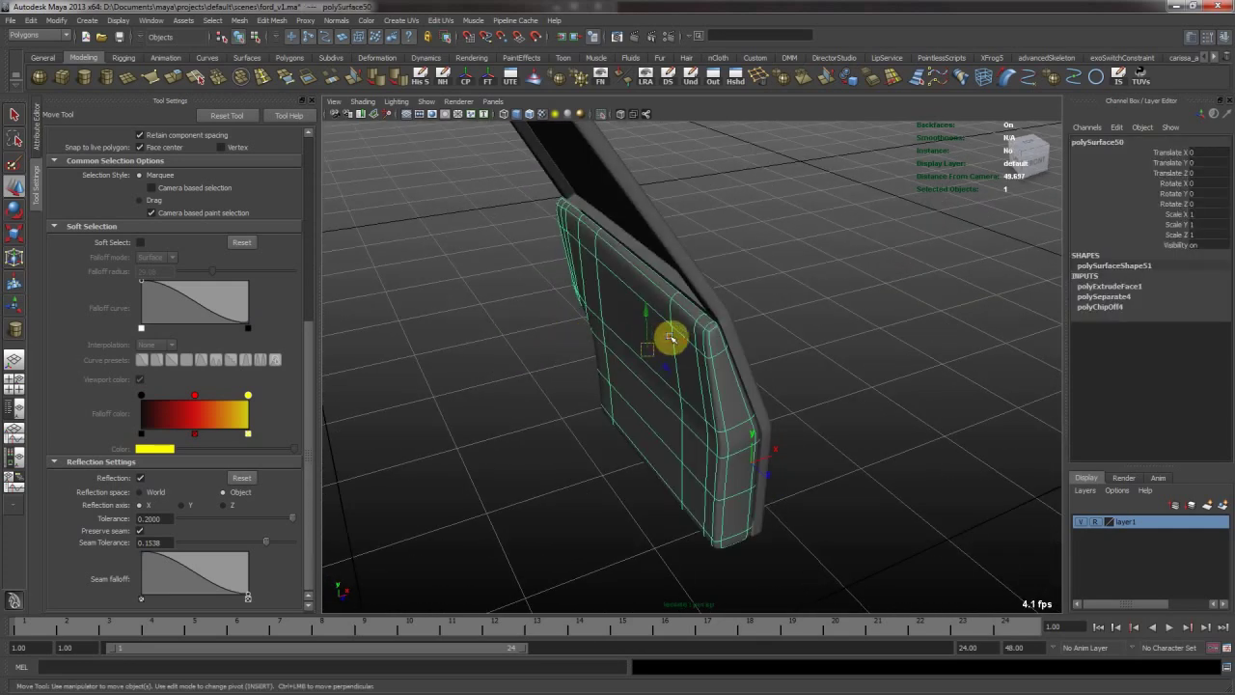
left_click(732, 334)
left_click_drag(732, 334, 753, 314, "alt")
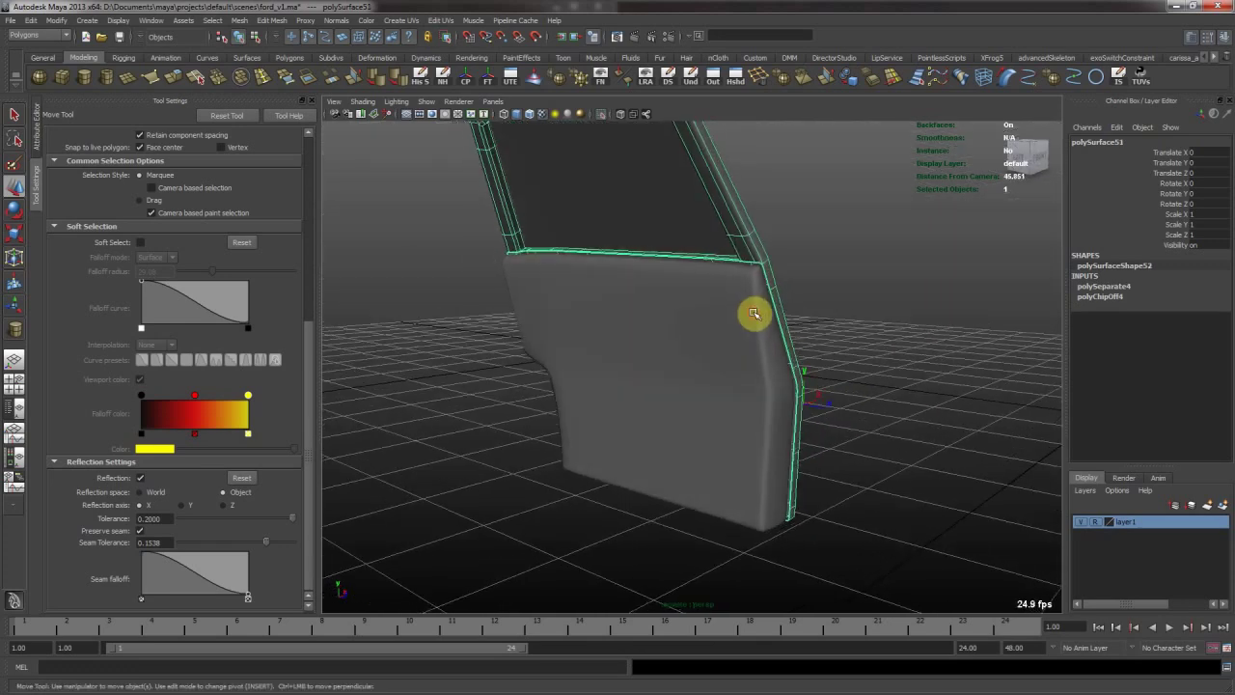
left_click(777, 258)
left_click_drag(781, 270, 569, 258, "alt")
right_click_drag(549, 264, 888, 338, "alt")
left_click_drag(889, 340, 756, 397, "alt")
left_click(728, 405)
right_click_drag(812, 376, 632, 311, "alt")
left_click_drag(722, 321, 786, 332, "alt")
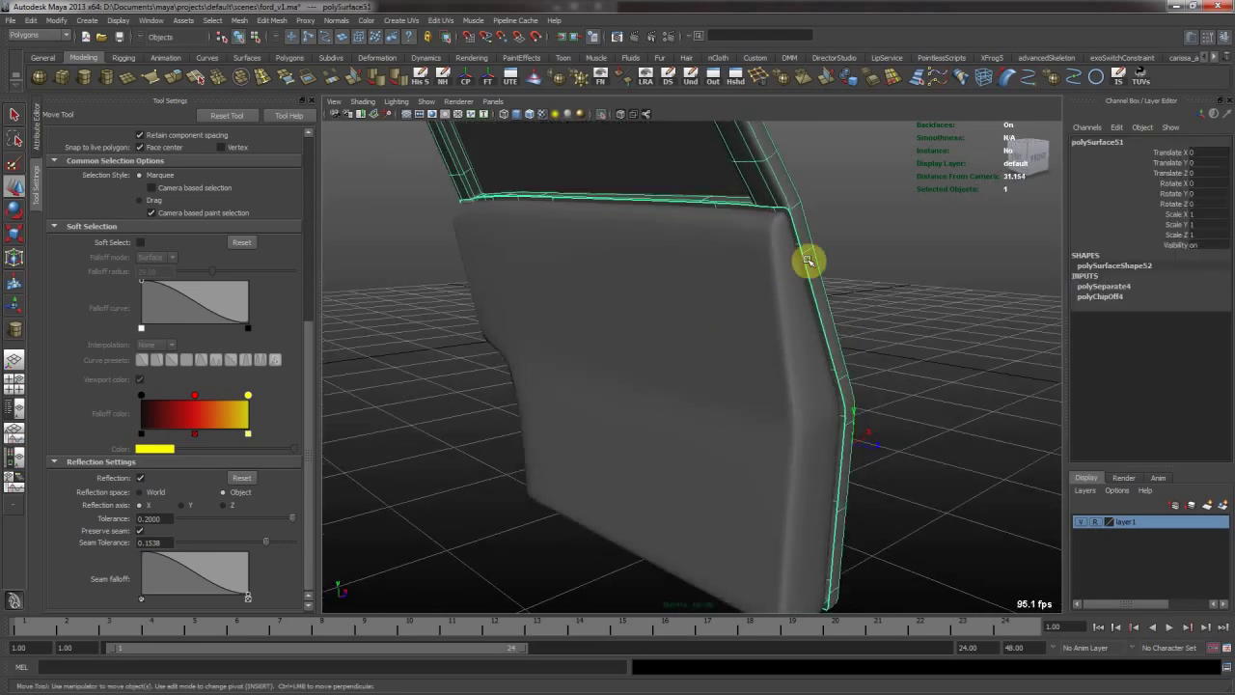
Extrude the door shell's inner border edges, then move and scale them inward behind the inner panel.
key("F10")
left_click(794, 235)
left_click_drag(794, 235, 784, 279, "alt")
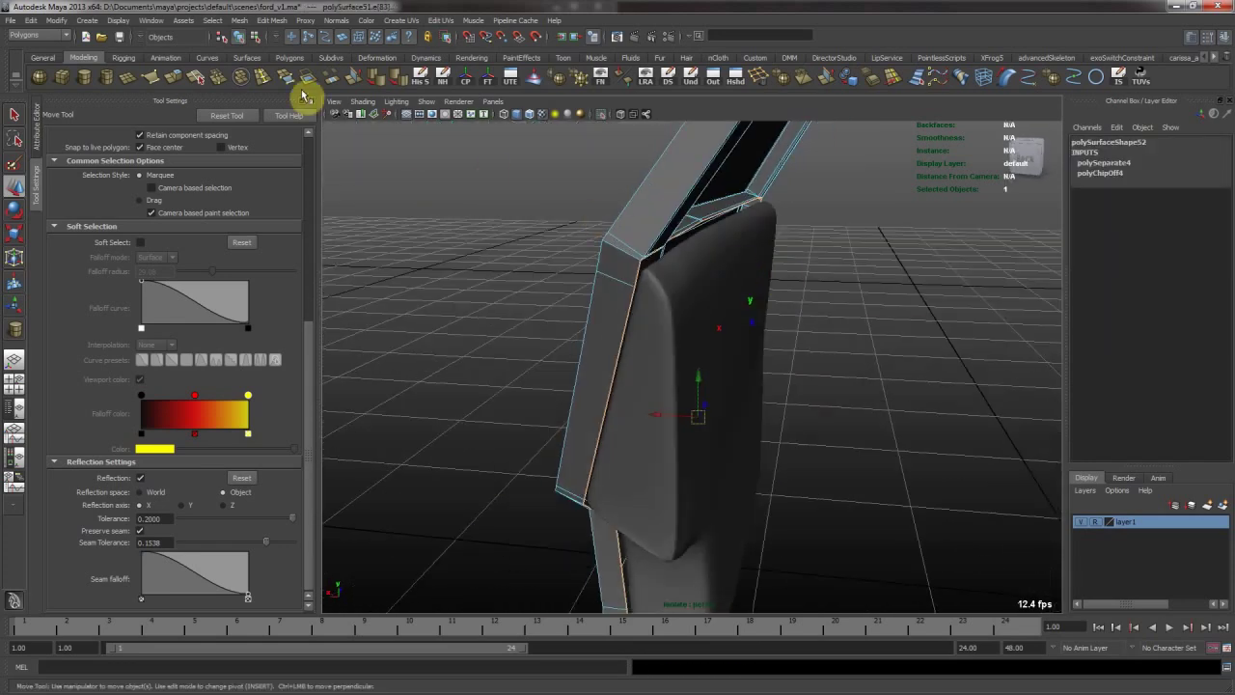
key("g")
middle_click_drag(697, 537, 728, 505, "alt")
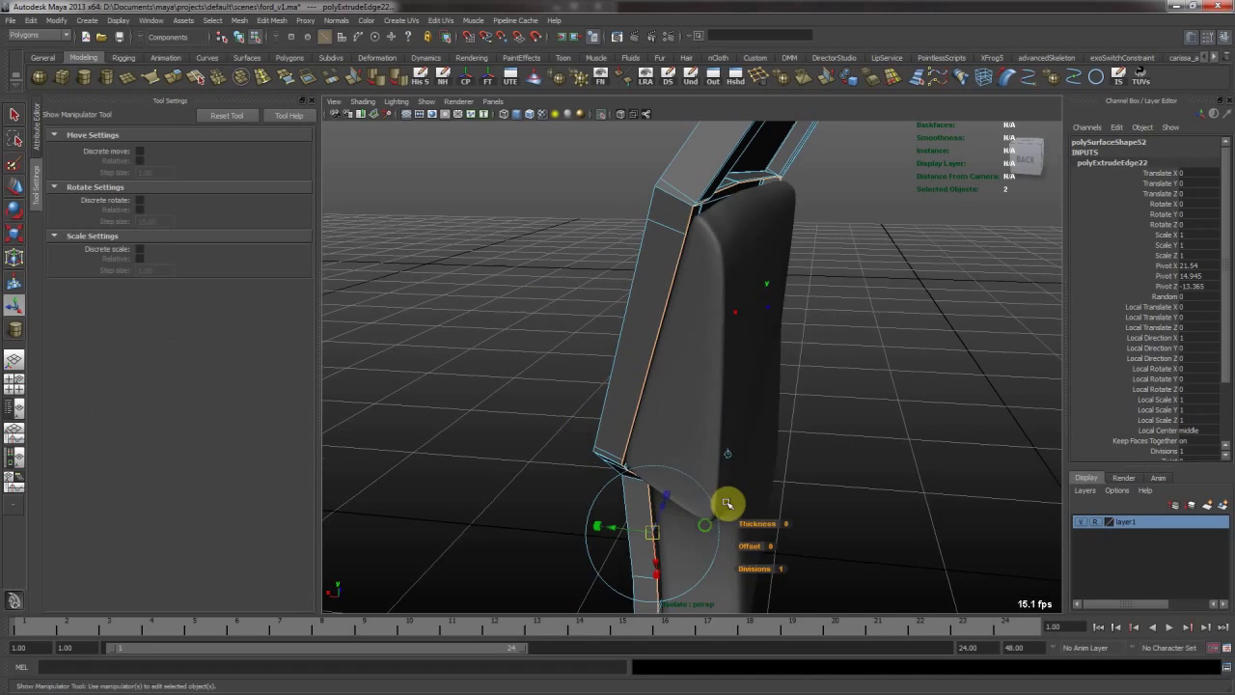
key("w")
key("r")
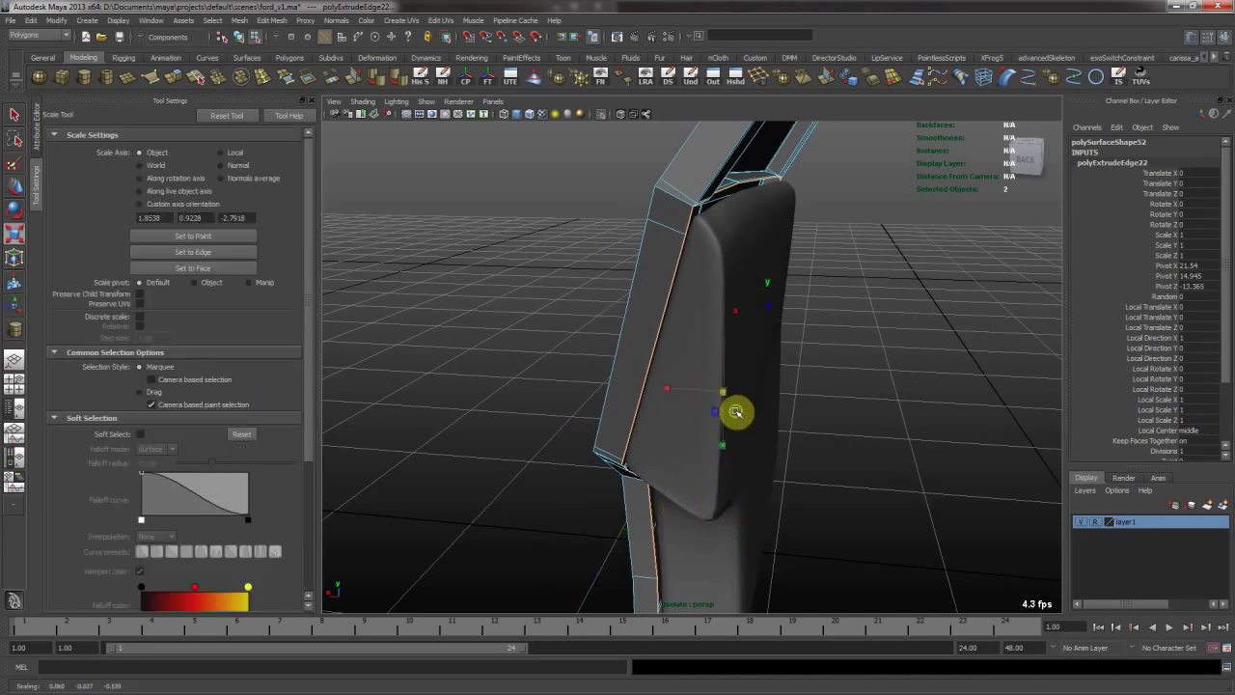
key("w")
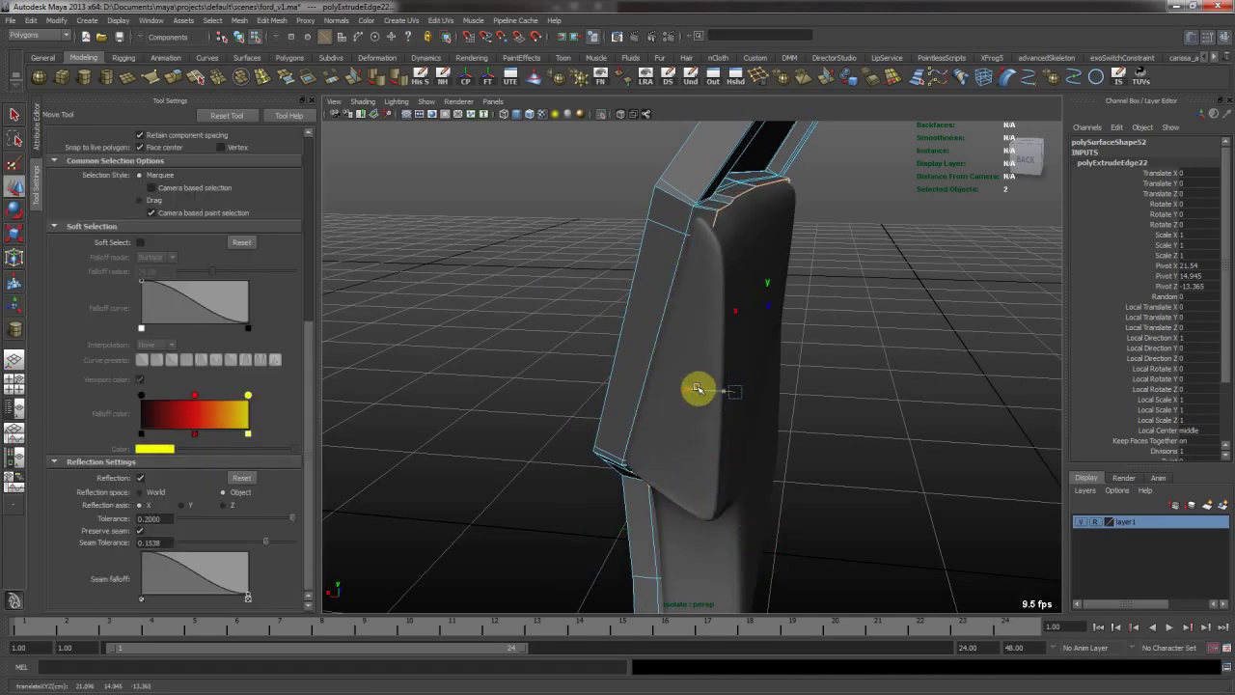
key("r")
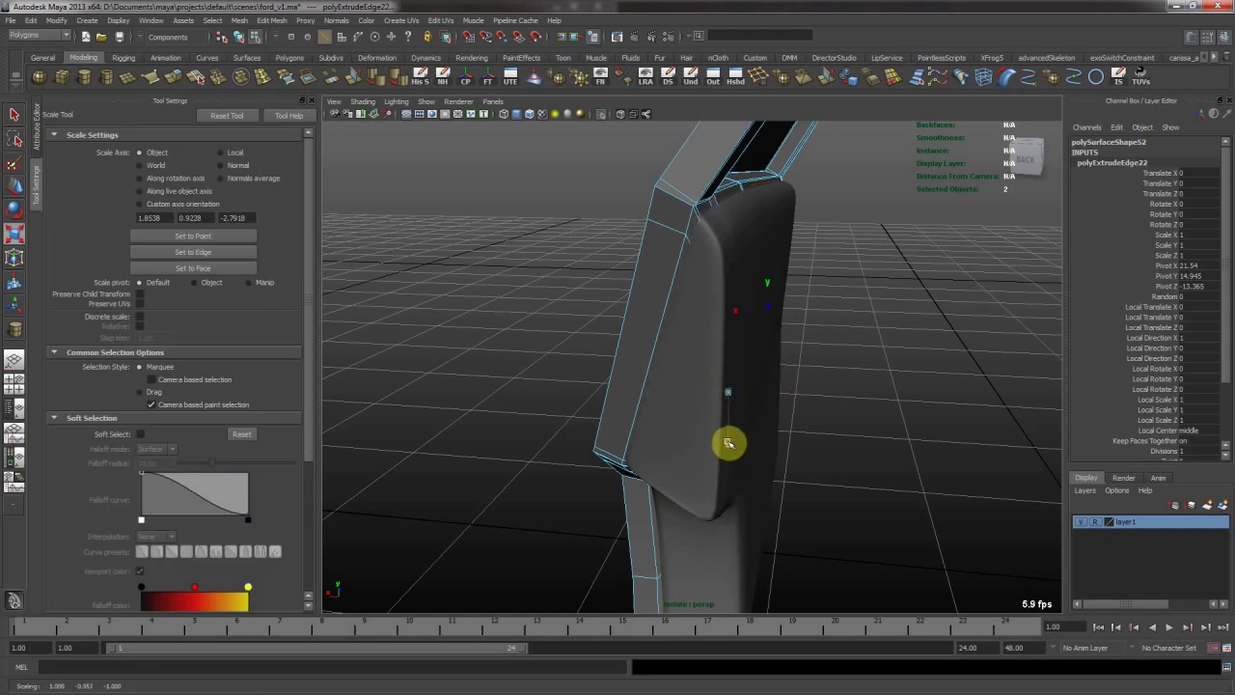
key("w")
key("F8")
Extrude the inner panel's large upper face with a Local Scale of about 0.849, 0.959 and 1.075.
left_click(808, 207)
left_click_drag(900, 328, 662, 320, "alt")
left_click(609, 322)
right_click_drag(661, 320, 664, 344)
left_click(665, 342)
left_click_drag(665, 343, 629, 379, "alt")
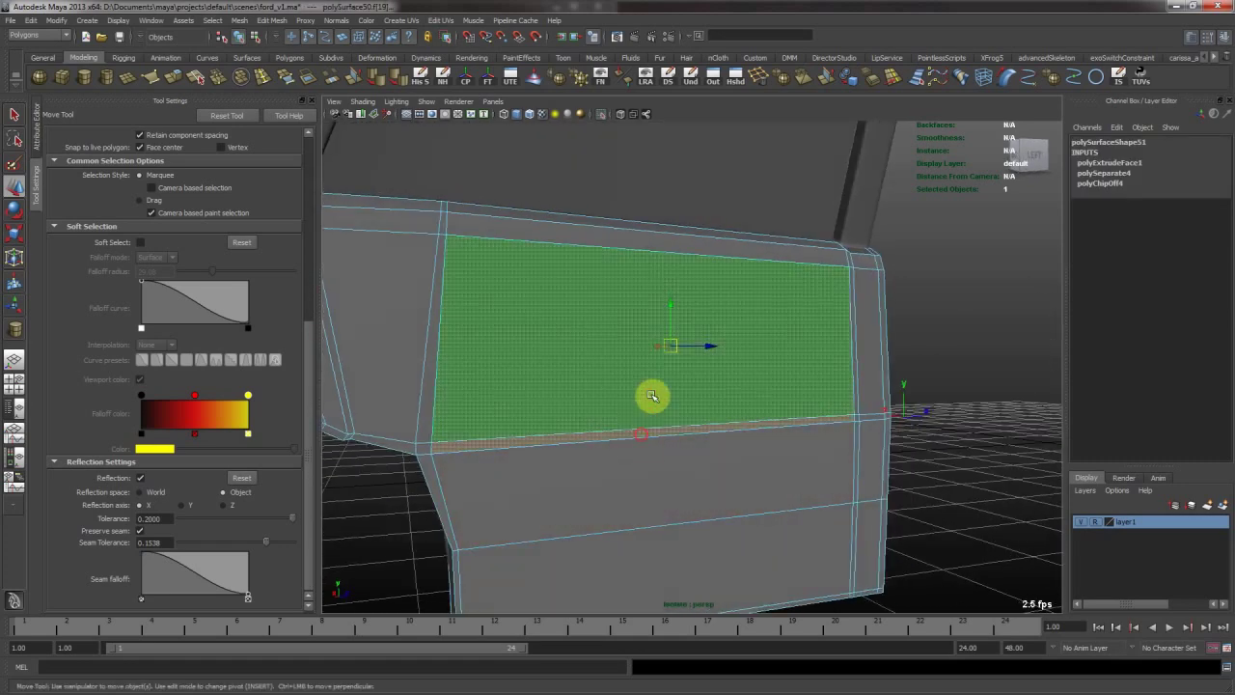
left_click_drag(643, 416, 638, 394, "alt")
left_click(196, 75)
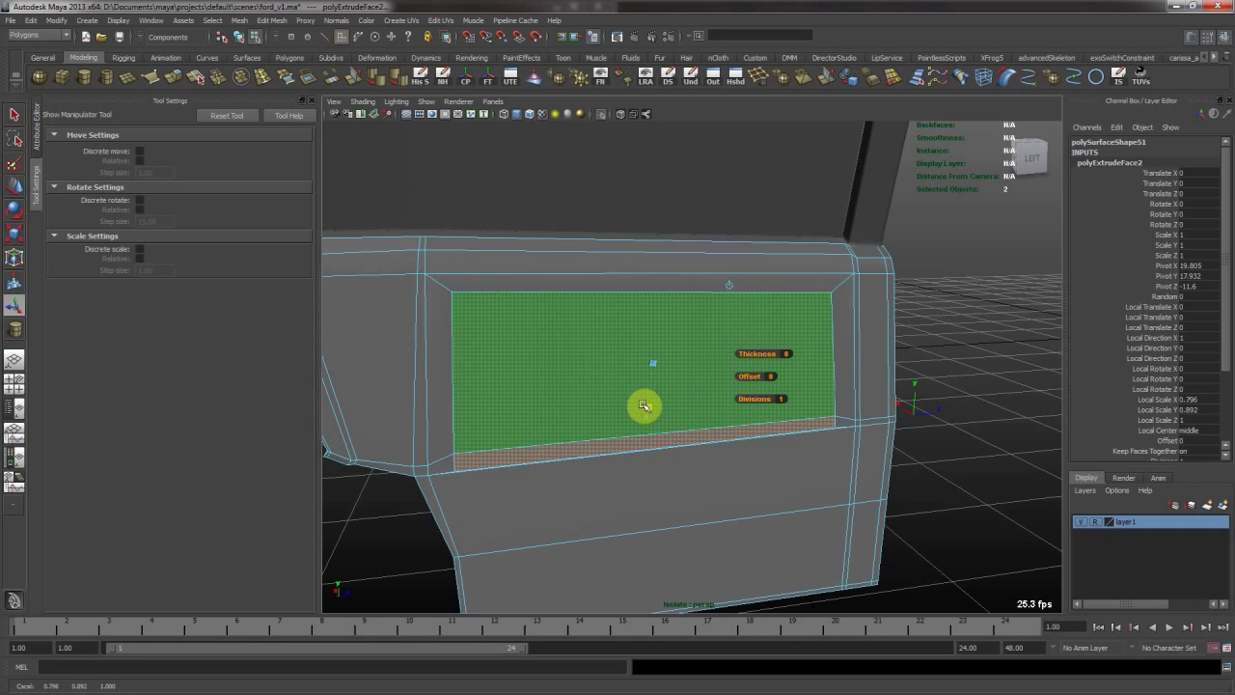
left_click_drag(644, 406, 736, 446, "alt")
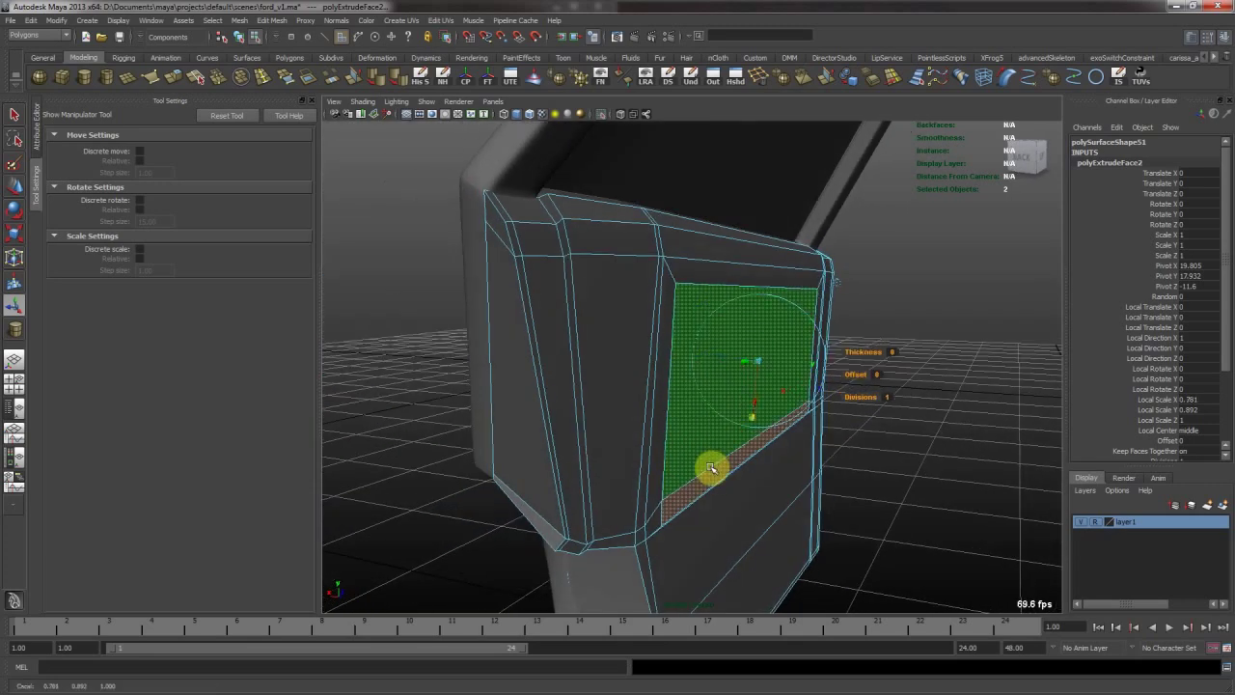
left_click_drag(760, 364, 821, 369, "alt")
middle_click_drag(747, 394, 762, 386)
Push the extruded face into the panel toward the door shell to form a recess.
key("w")
left_click_drag(686, 333, 788, 348, "alt")
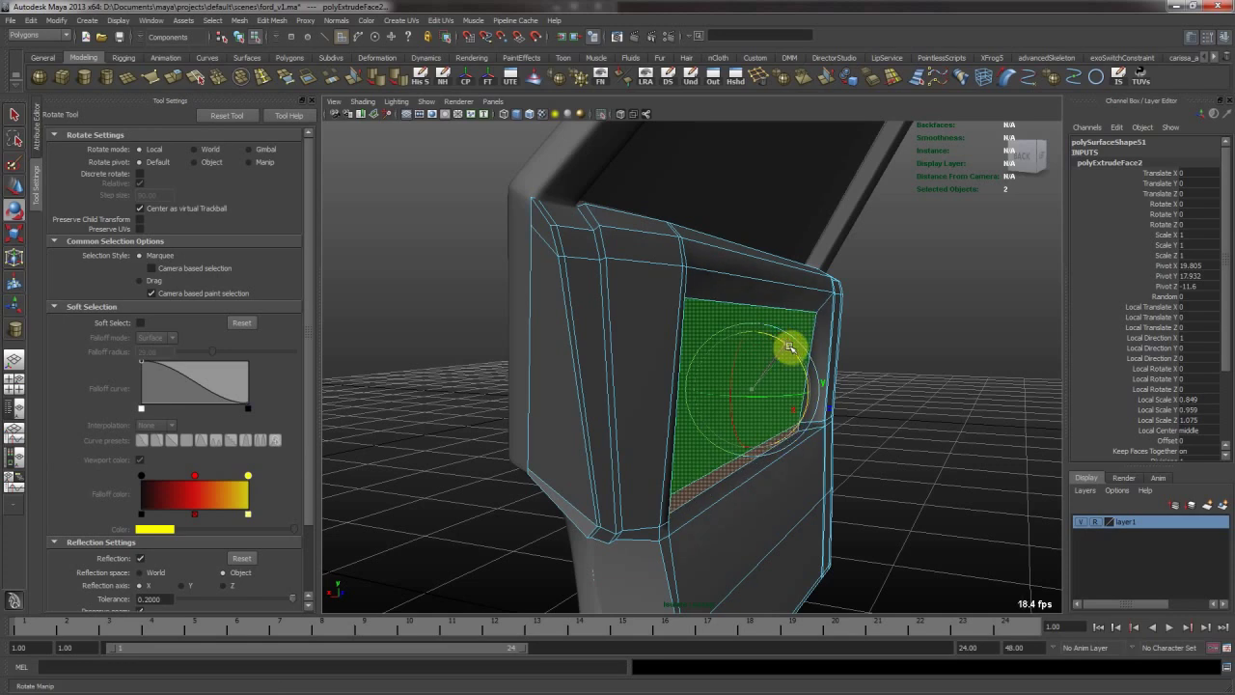
key("w")
left_click_drag(791, 347, 762, 345, "alt")
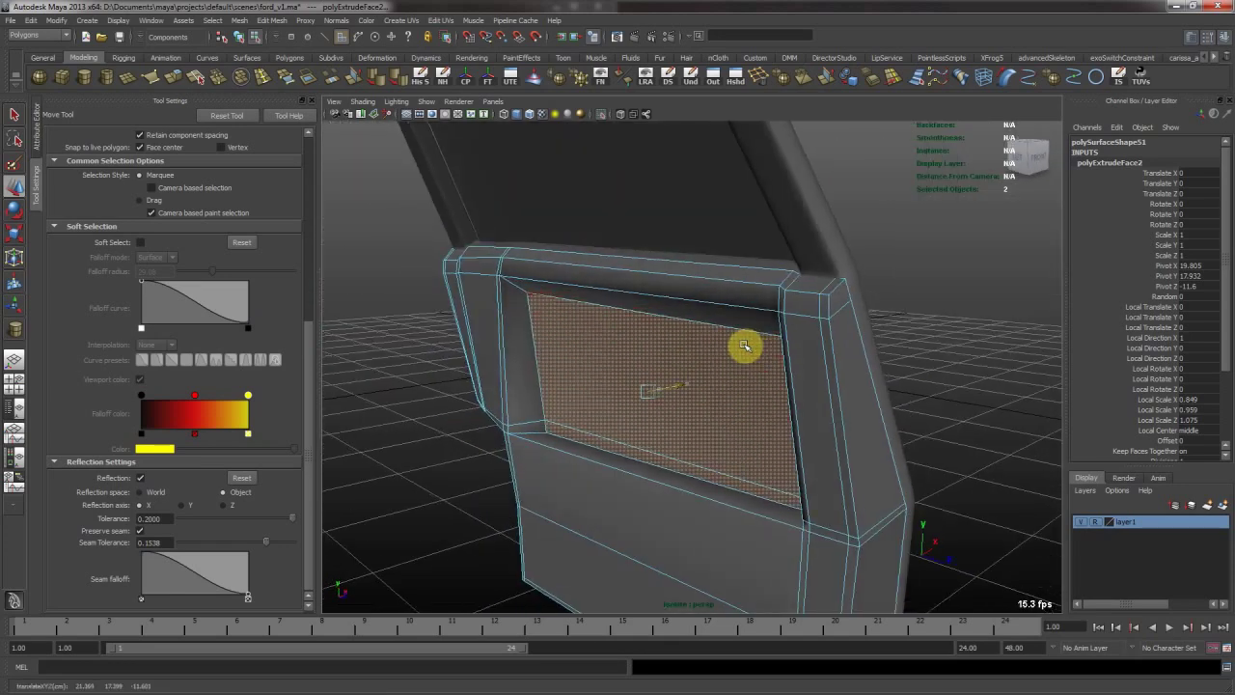
left_click_drag(689, 367, 805, 401, "alt")
key("F8")
Examine the recessed inner panel from several angles.
left_click(954, 427)
right_click_drag(984, 477, 787, 429, "alt")
scroll(788, 429, "down", 5)
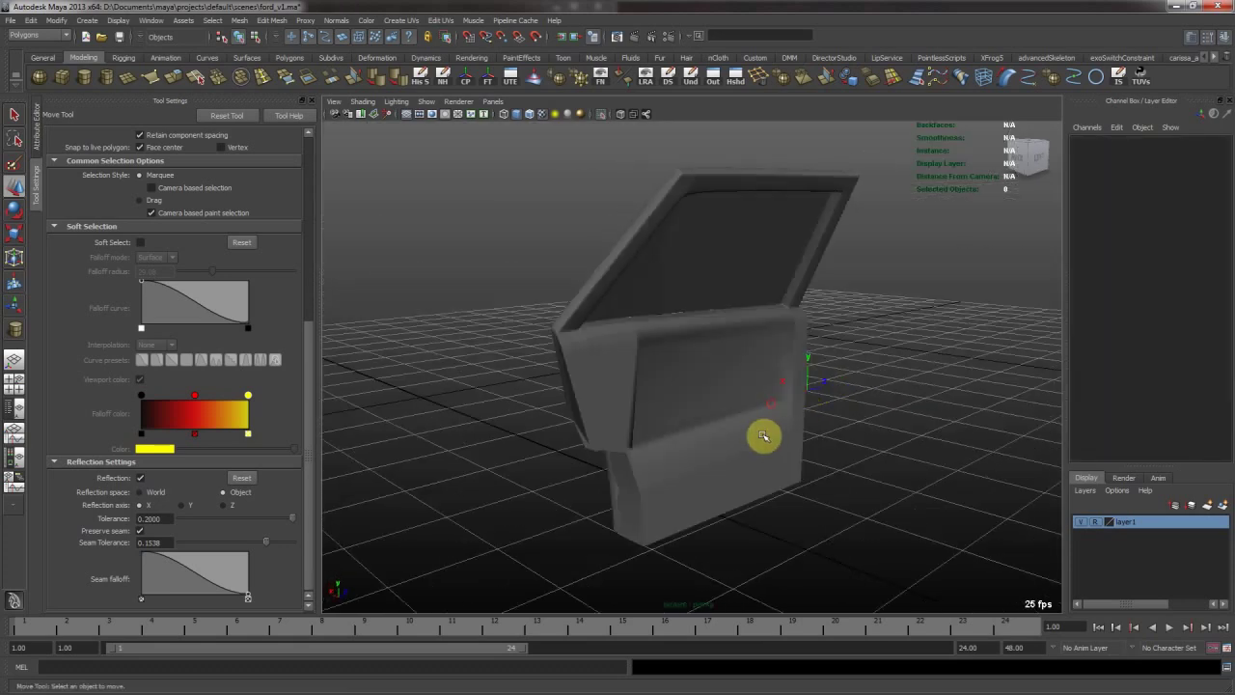
left_click(762, 436)
left_click(868, 416)
left_click_drag(869, 417, 670, 376, "alt")
left_click(746, 423)
right_click_drag(670, 376, 882, 416, "alt")
Show the panel unsmoothed, extrude the recess's lower ledge face with Local Scale 0.548, 0.933, 0.933 and reposition it.
key("1")
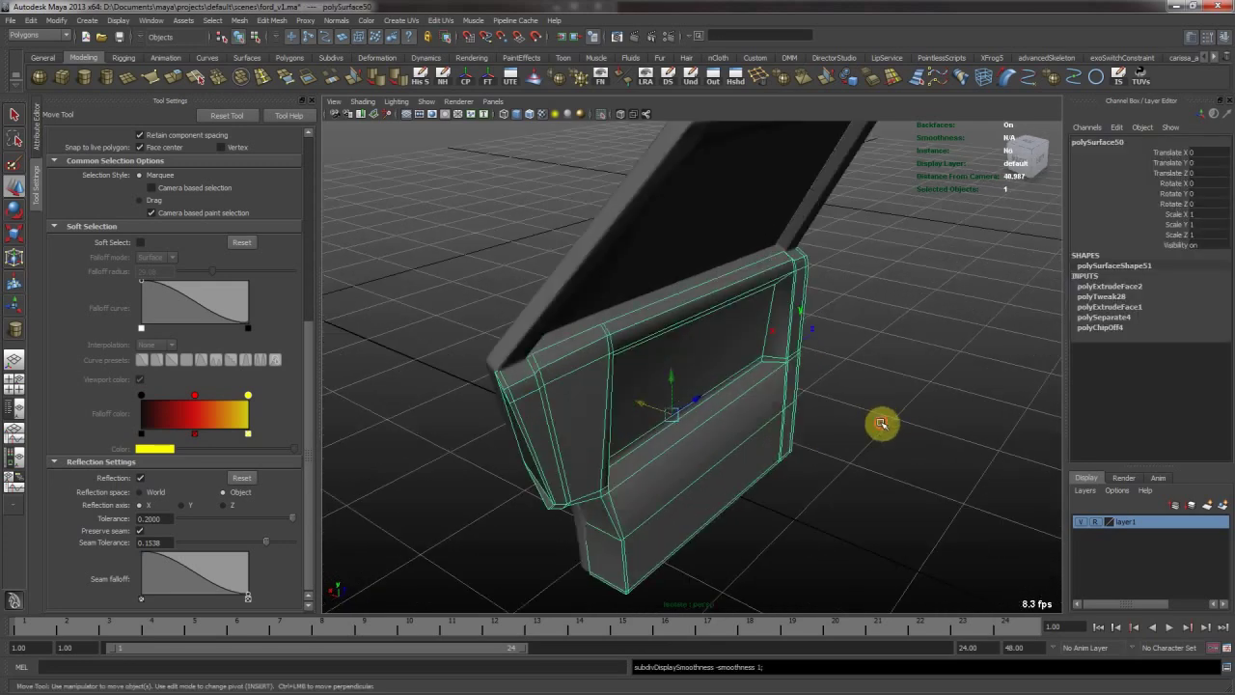
left_click(882, 425)
right_click_drag(667, 393, 808, 433, "alt")
left_click_drag(808, 433, 706, 464, "alt")
left_click(706, 464)
right_click_drag(703, 446, 711, 441)
left_click(711, 441)
left_click_drag(688, 462, 743, 309, "alt")
key("w")
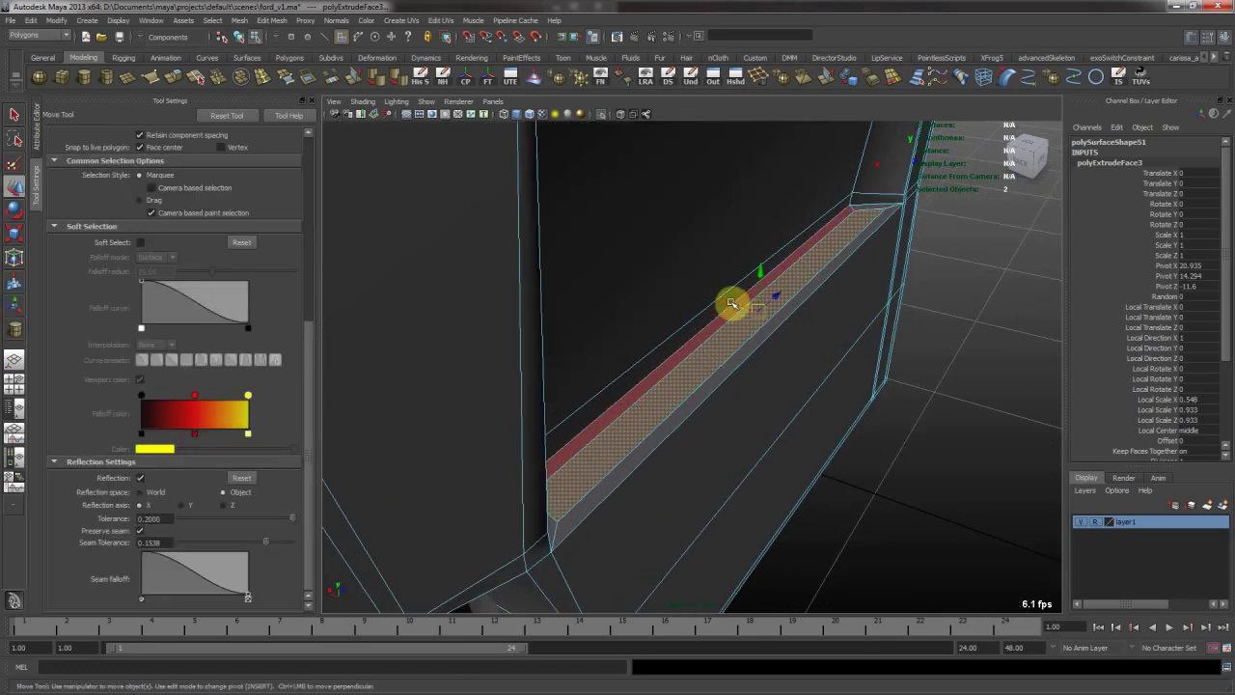
left_click_drag(717, 297, 816, 334, "alt")
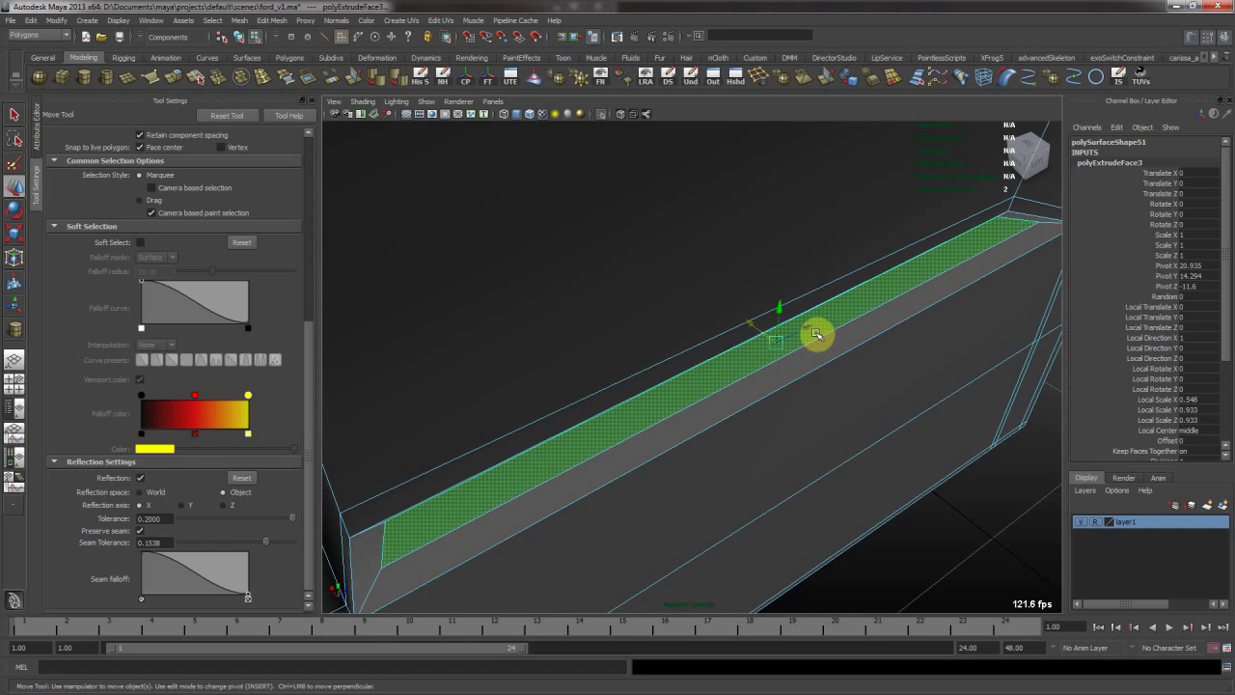
Extrude the narrowed ledge face again and lower it to form a pocket.
key("g")
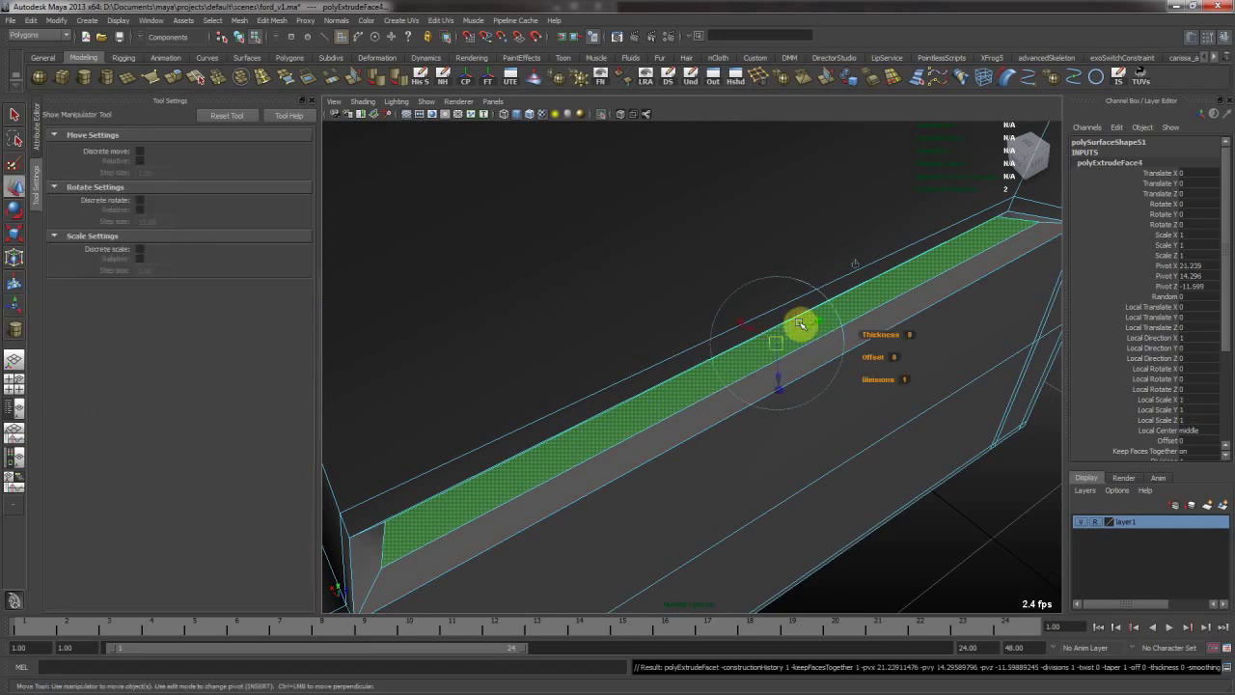
key("w")
left_click_drag(778, 309, 624, 342)
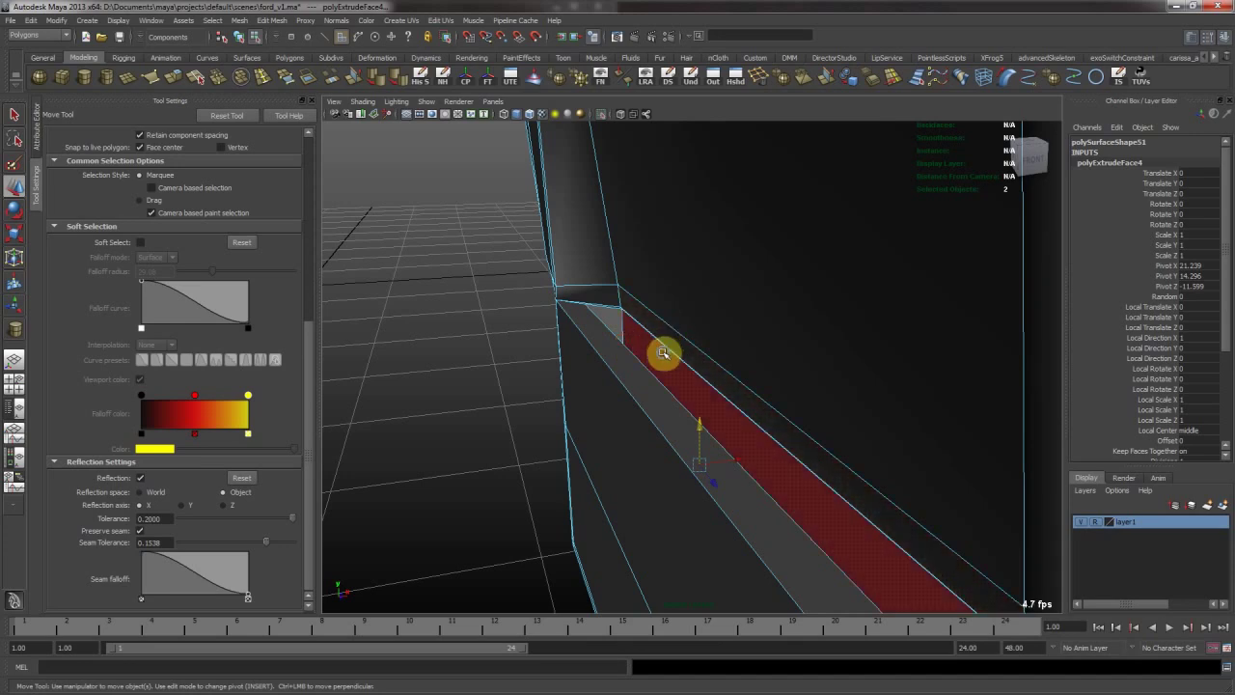
Adjust the height of the pocket's back edge and the narrow face behind it.
left_click(663, 347)
middle_click_drag(696, 300, 692, 316)
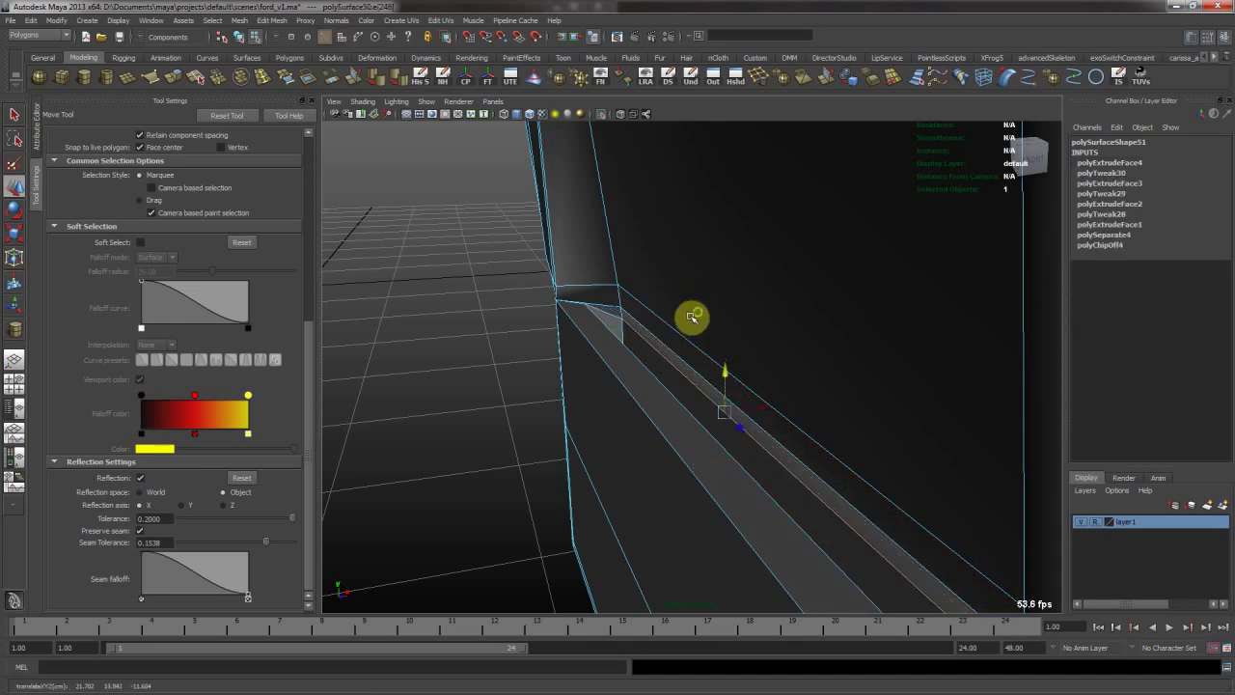
key("F11")
left_click(676, 345)
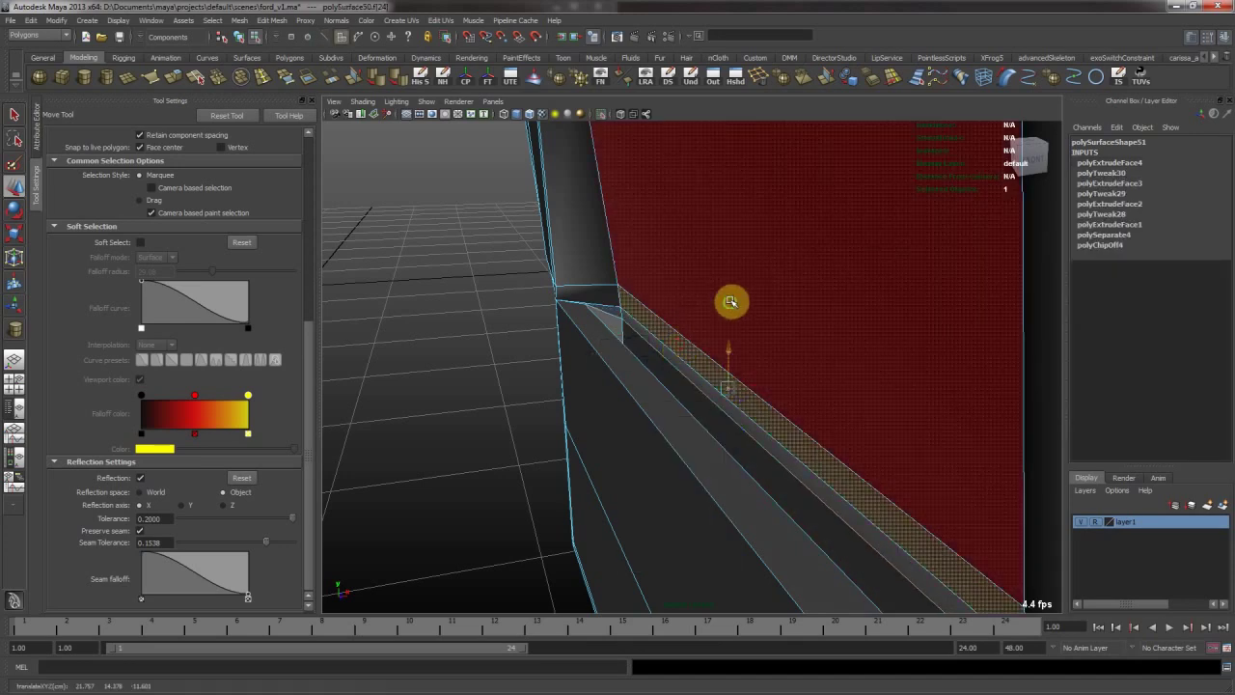
left_click_drag(668, 320, 664, 303, "alt")
key("F8")
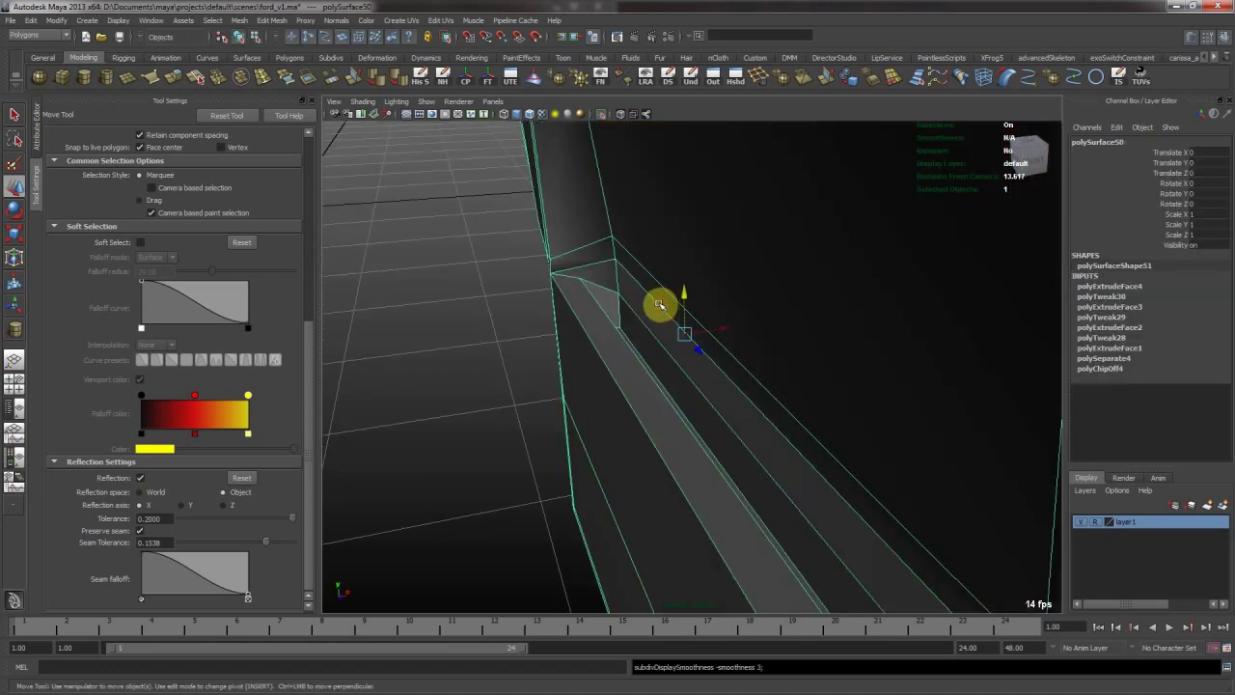
Display the inner panel smoothed and examine the recess and its pocket from several angles.
key("3")
left_click(515, 338)
scroll(560, 333, "down", 5)
left_click_drag(577, 305, 662, 396, "alt")
left_click(599, 329)
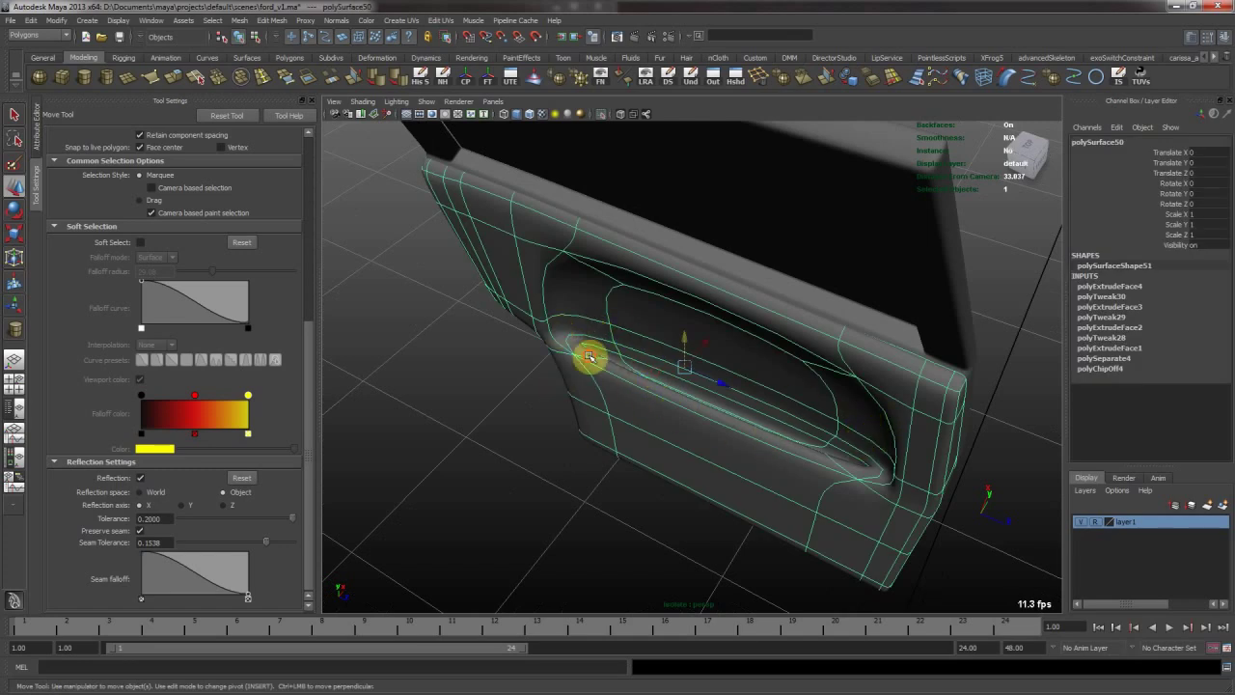
left_click_drag(589, 357, 688, 328, "alt")
left_click(1008, 333)
left_click_drag(1006, 325, 886, 365, "alt")
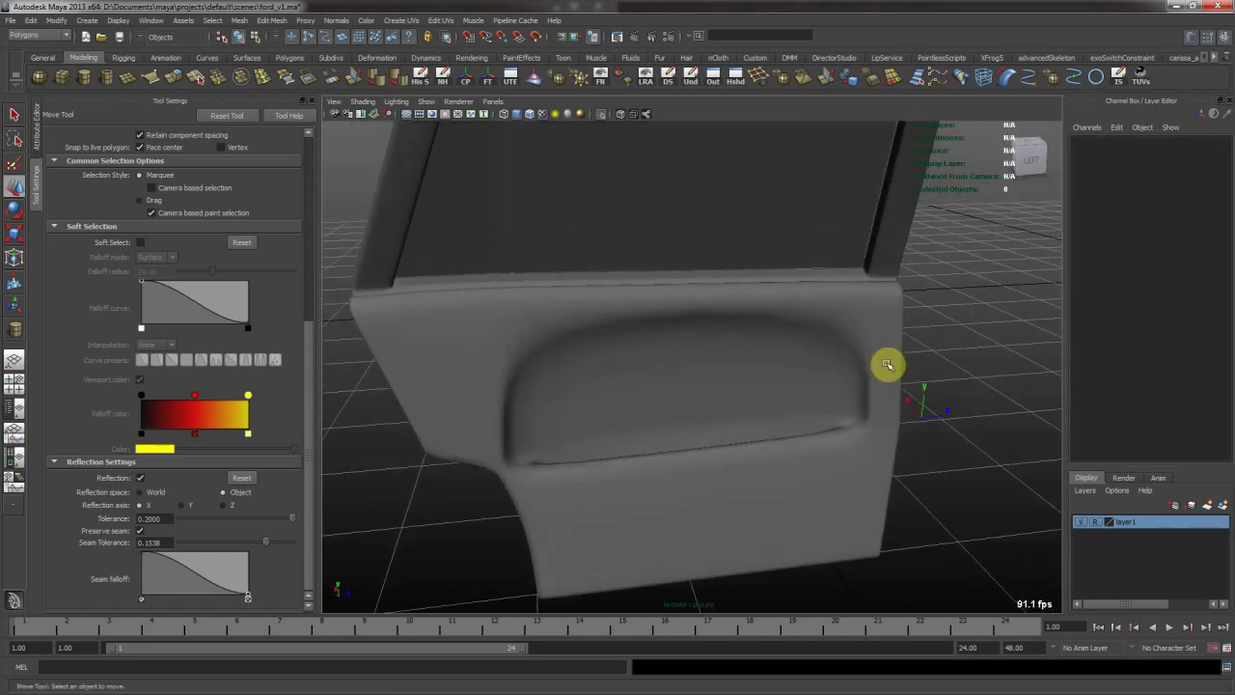
left_click(777, 359)
left_click_drag(775, 357, 689, 419, "alt")
Select the inner panel's bottom vertices in the back view and move them closer to the door shell.
left_click(980, 319)
left_click(761, 341)
left_click(889, 331)
left_click(747, 477)
right_click(672, 417)
right_click_drag(673, 417, 632, 419)
left_click_drag(673, 436, 667, 460)
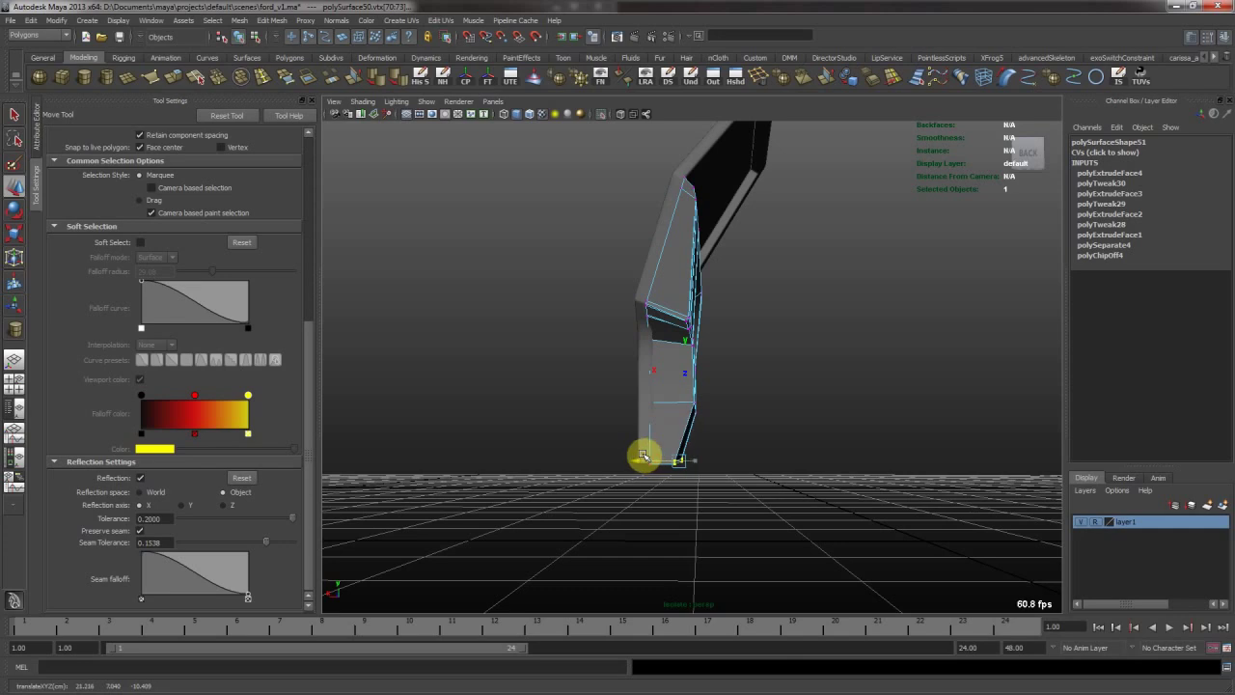
left_click(824, 367)
left_click_drag(824, 367, 700, 318, "alt")
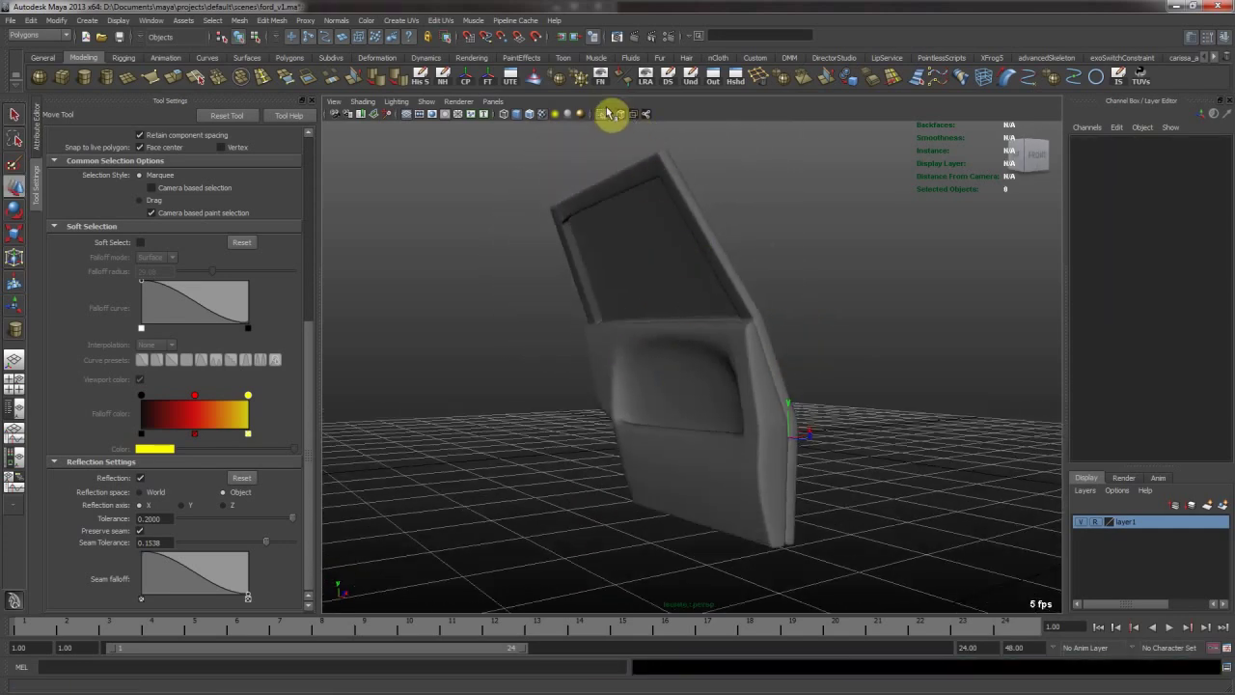
Show the whole car again and parent the inner panel and the window glass to the rear door shell.
left_click(607, 114)
left_click_drag(800, 260, 739, 387, "alt")
left_click(678, 397)
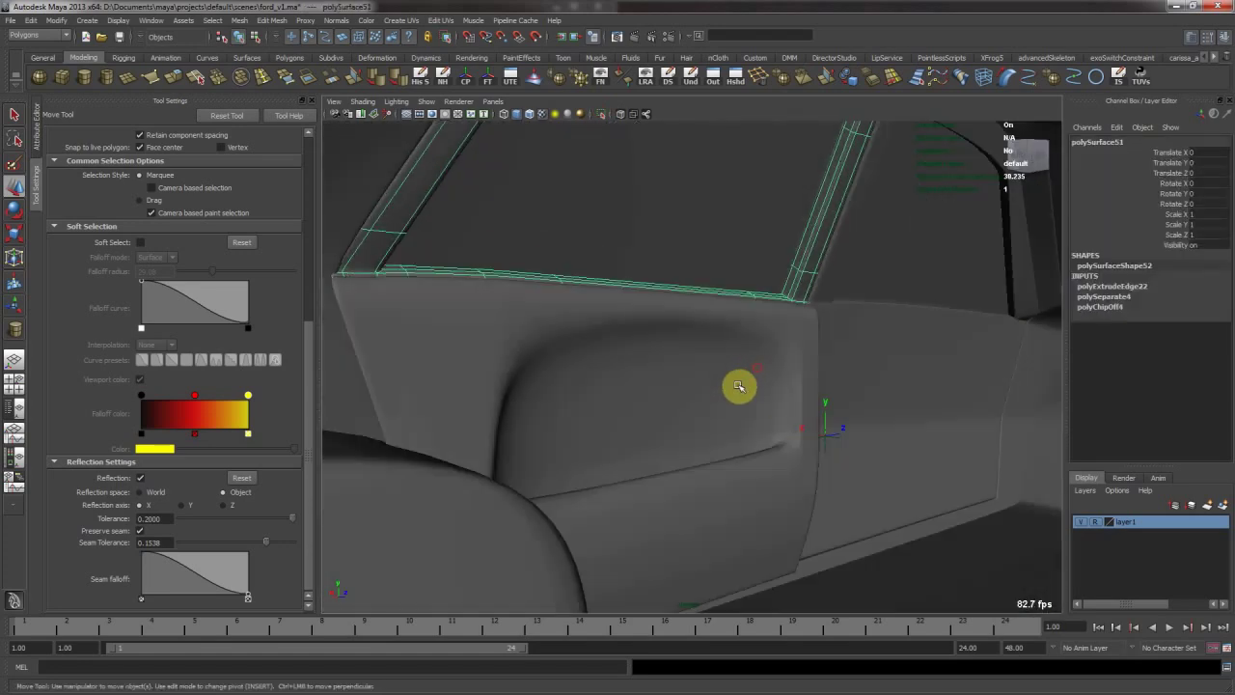
left_click(690, 253)
left_click(687, 358)
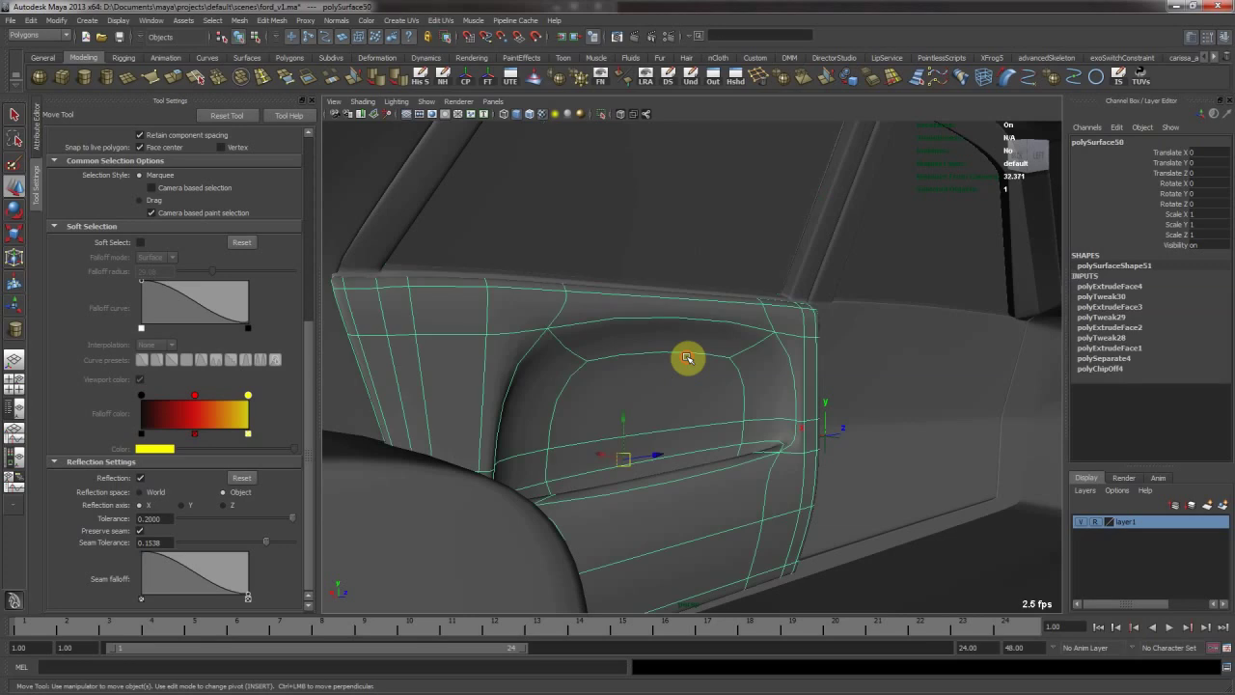
left_click(681, 259, "shift")
left_click(397, 226, "shift")
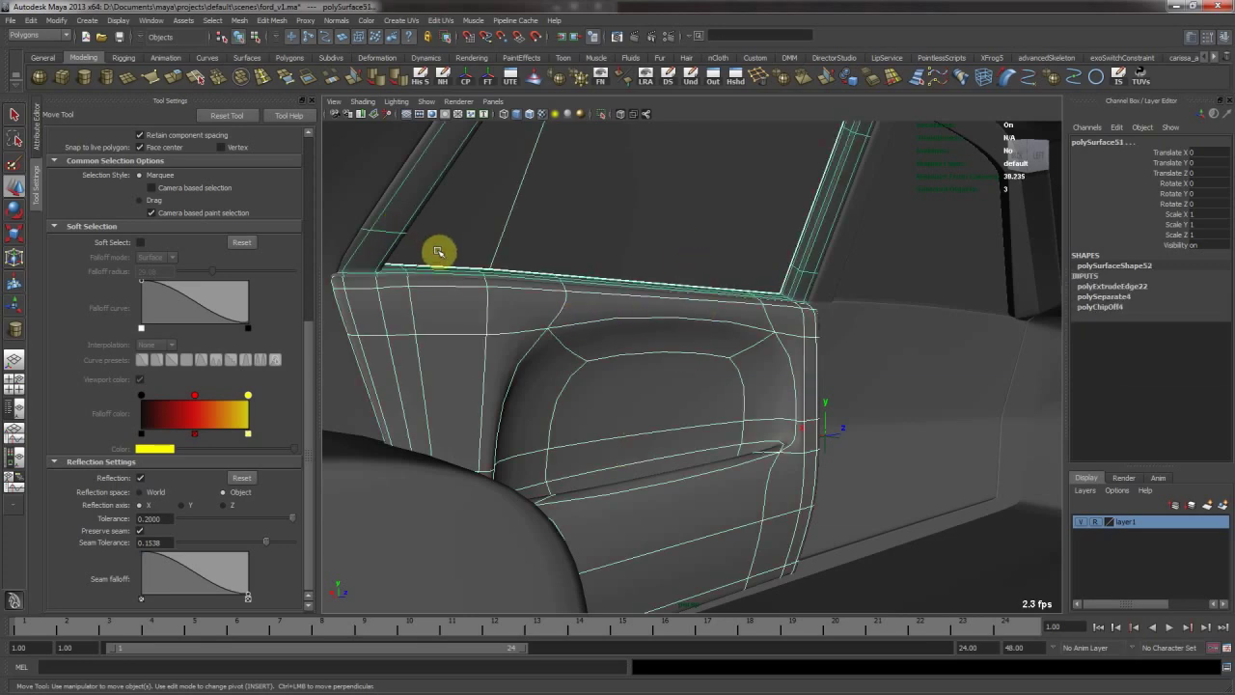
key("p")
left_click(401, 221)
Test the hinge by rotating the rear door open about 50 degrees around Y, and undo the rotation.
left_click_drag(534, 414, 722, 404, "alt")
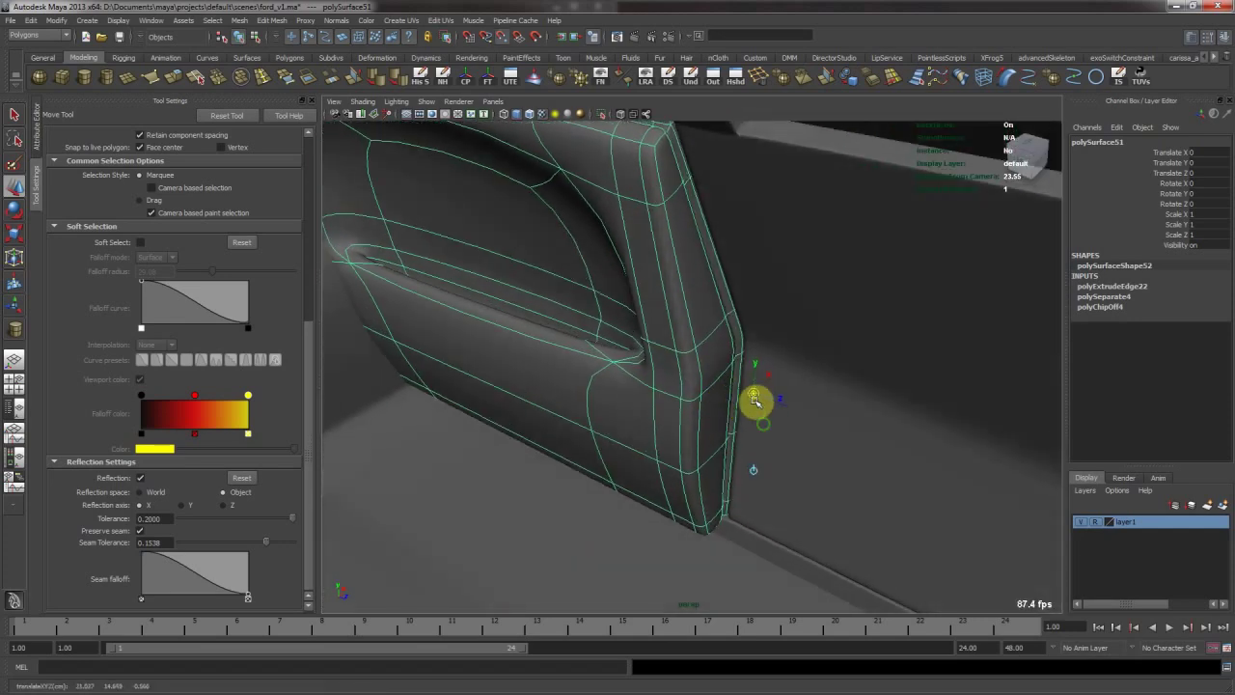
key("e")
left_click_drag(766, 427, 509, 438)
middle_click_drag(509, 438, 465, 445)
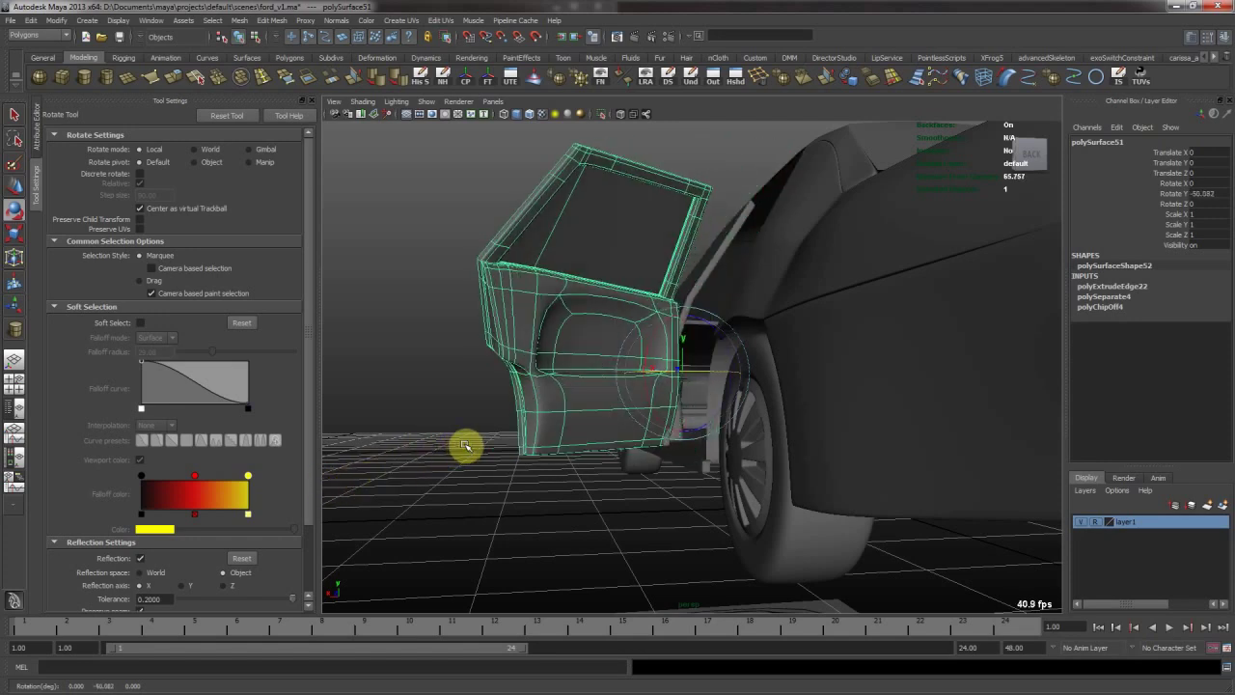
key("ctrl+z")
Examine the closed rear door and the fit of its inner panel from outside and inside the car.
left_click(454, 439)
key("w")
left_click_drag(683, 421, 736, 425, "alt")
middle_click_drag(736, 425, 621, 373, "alt")
left_click_drag(670, 380, 751, 350, "alt")
left_click(753, 366)
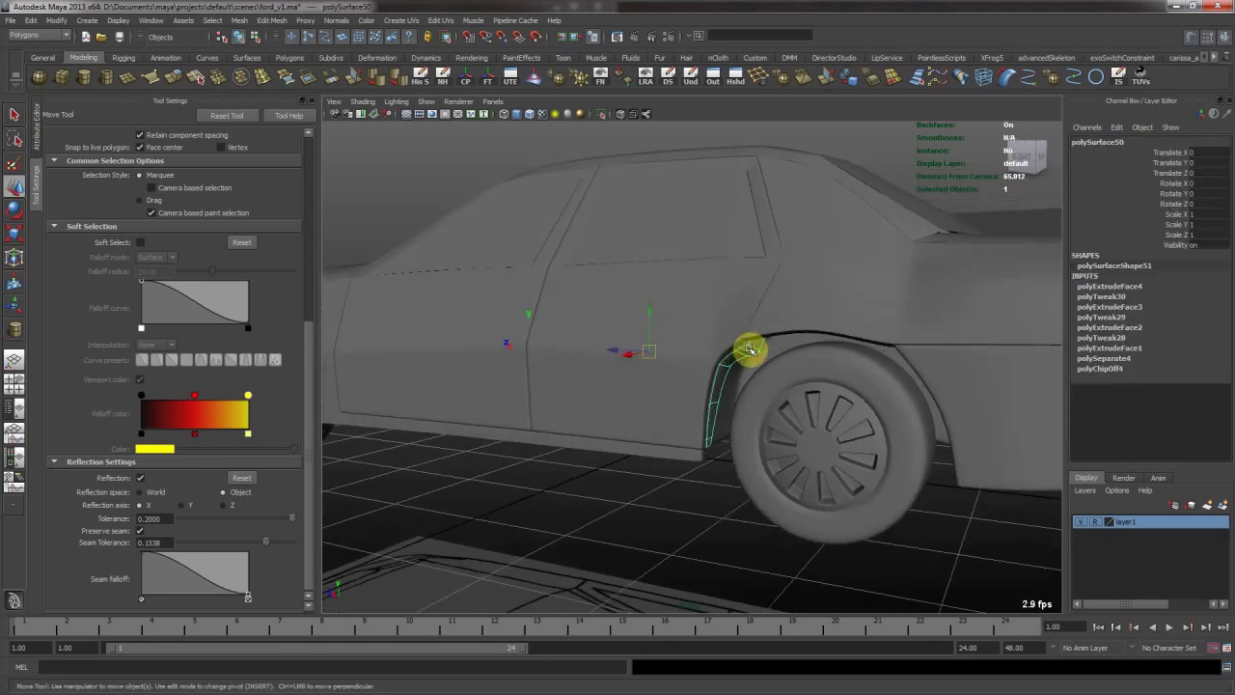
scroll(749, 349, "up", 5)
left_click_drag(647, 325, 796, 355, "alt")
left_click(696, 300)
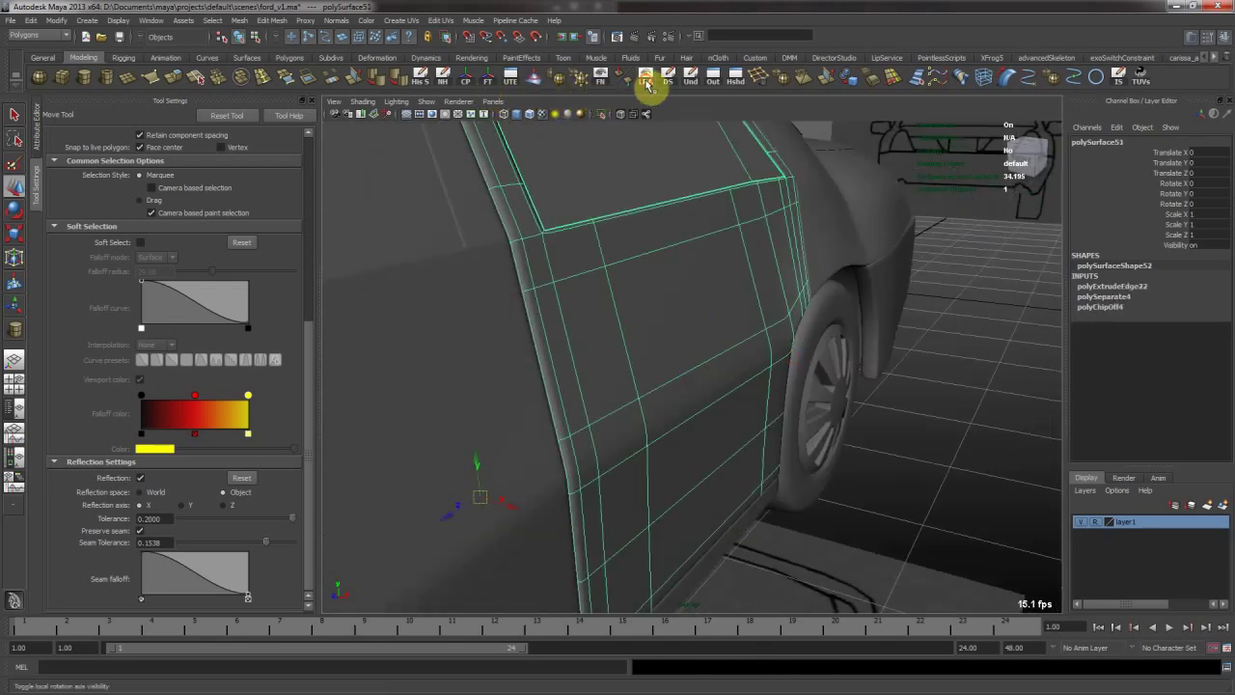
left_click(925, 378)
left_click_drag(698, 444, 849, 422, "alt")
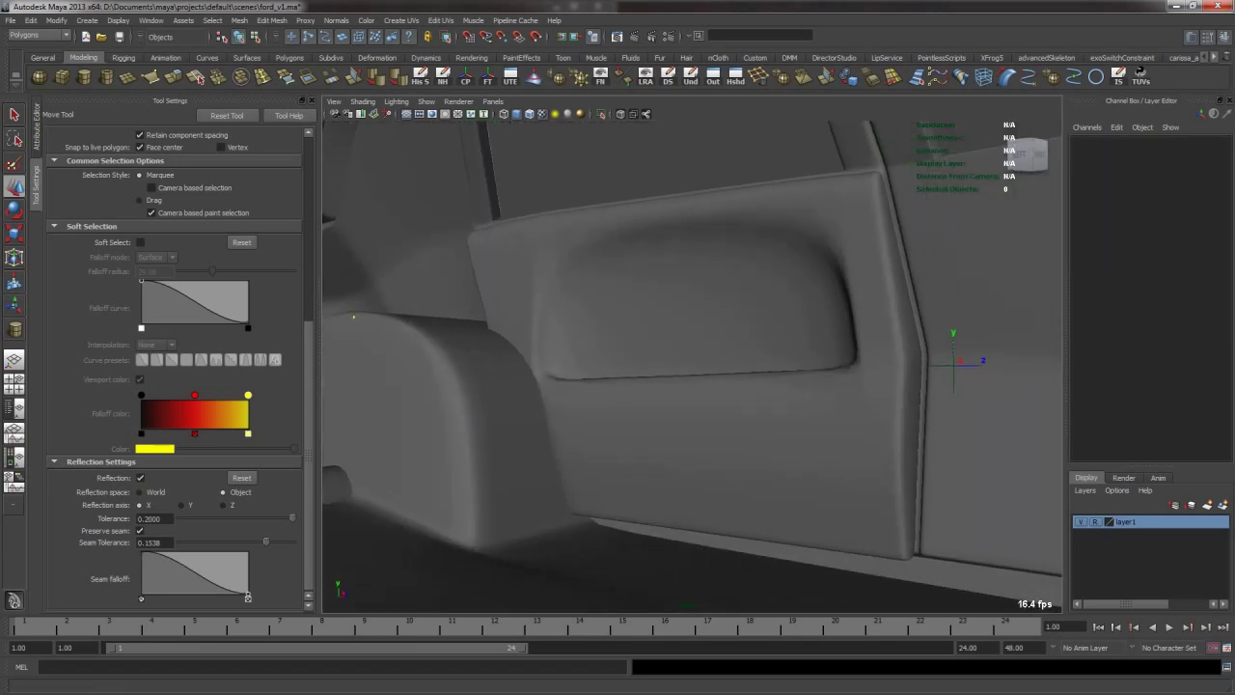
Pull the locator at the rear door's hinge away from the door and delete it.
key("ctrl+z")
left_click_drag(598, 323, 639, 309, "alt")
left_click(918, 411)
left_click(896, 399)
left_click_drag(896, 399, 836, 376, "alt")
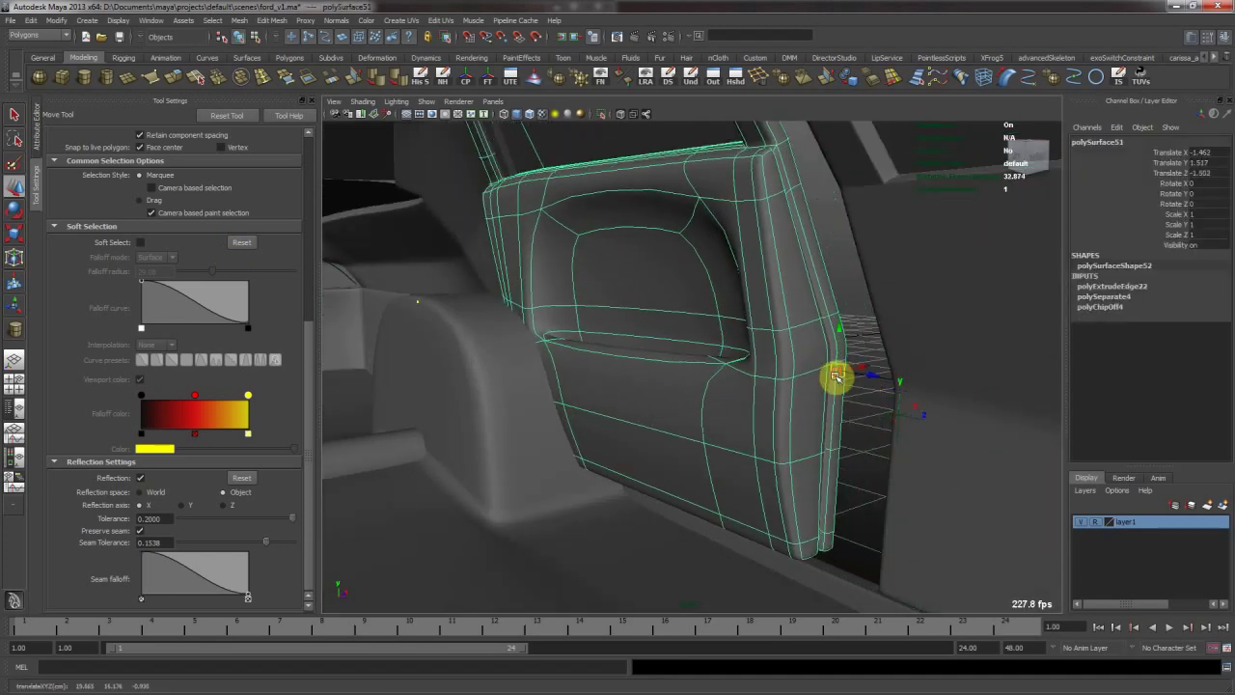
left_click(889, 418)
left_click_drag(896, 418, 728, 413)
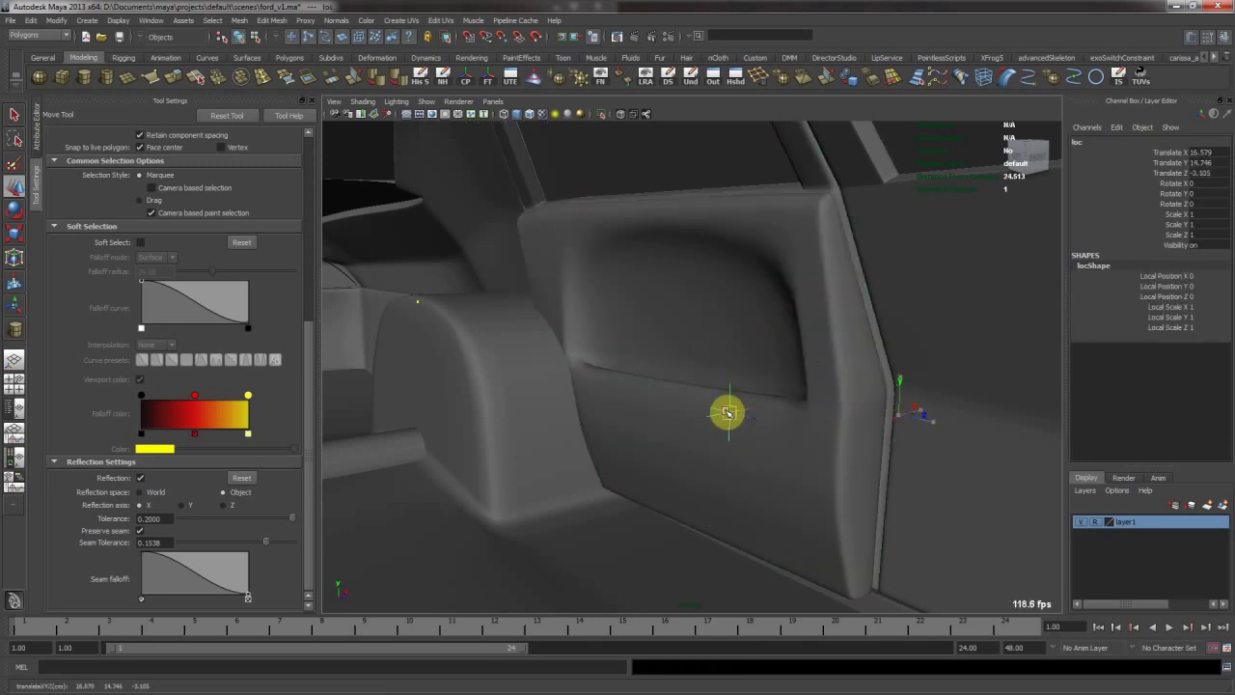
left_click(748, 431)
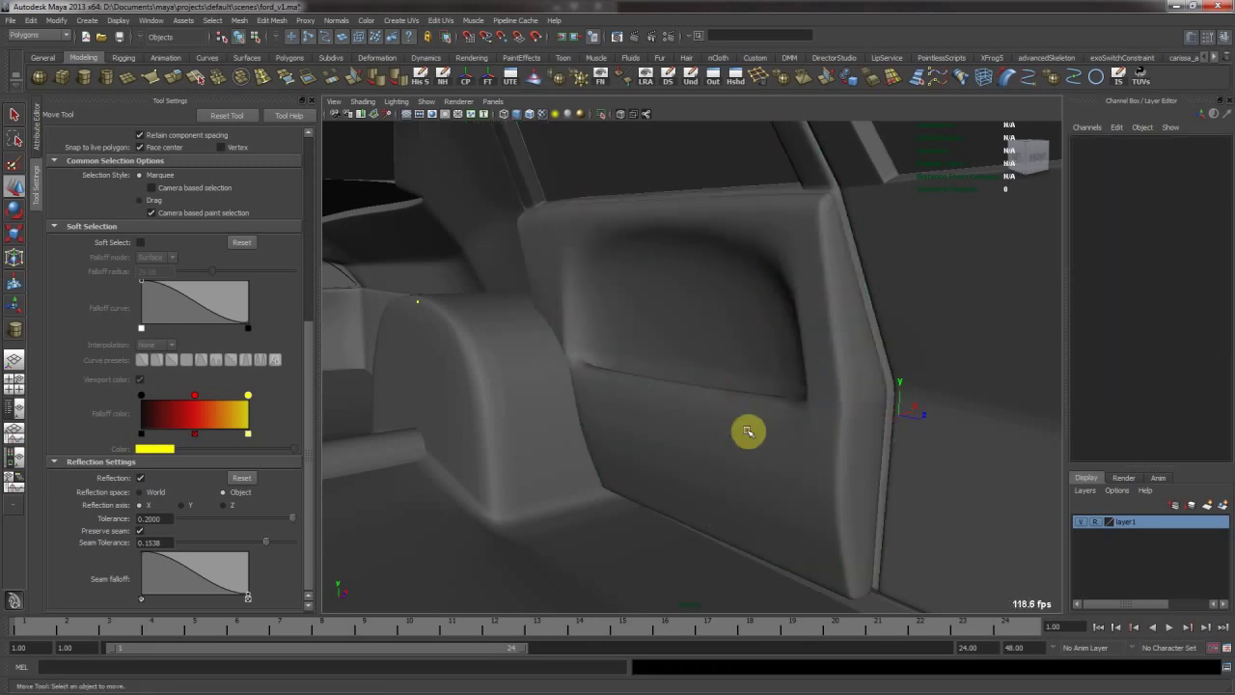
Delete the construction history of the rear door shell and its inner panel.
left_click(714, 507)
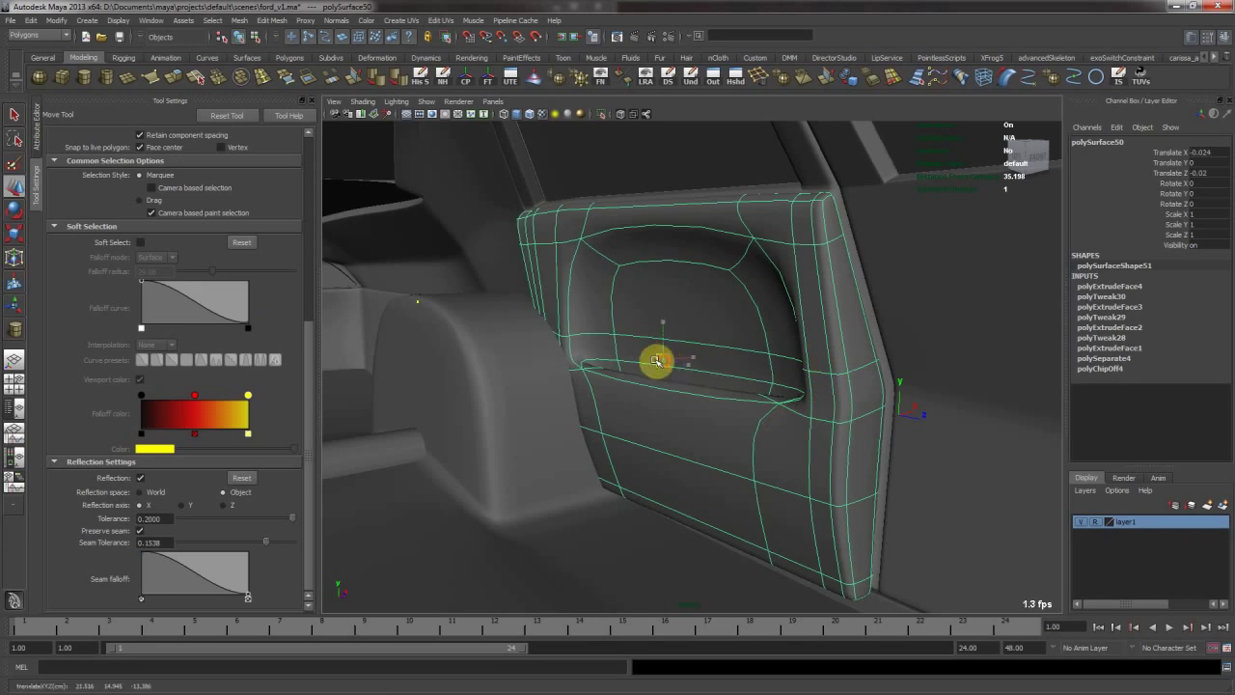
left_click(773, 168)
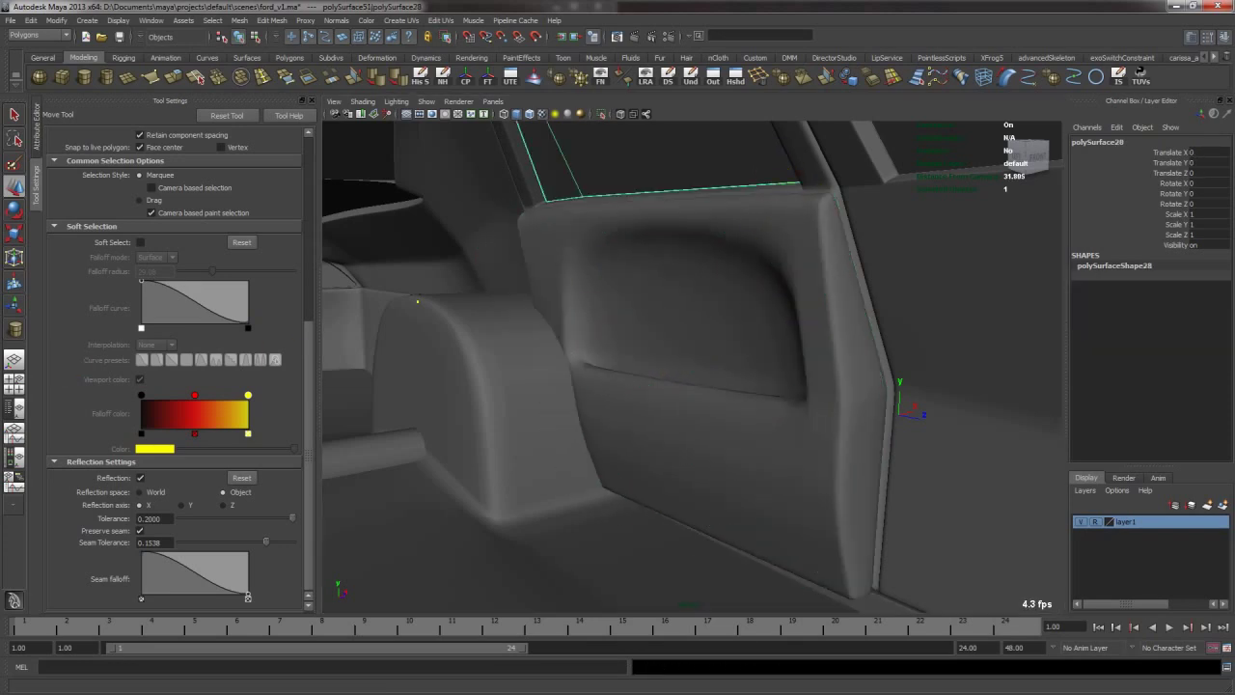
key("Right")
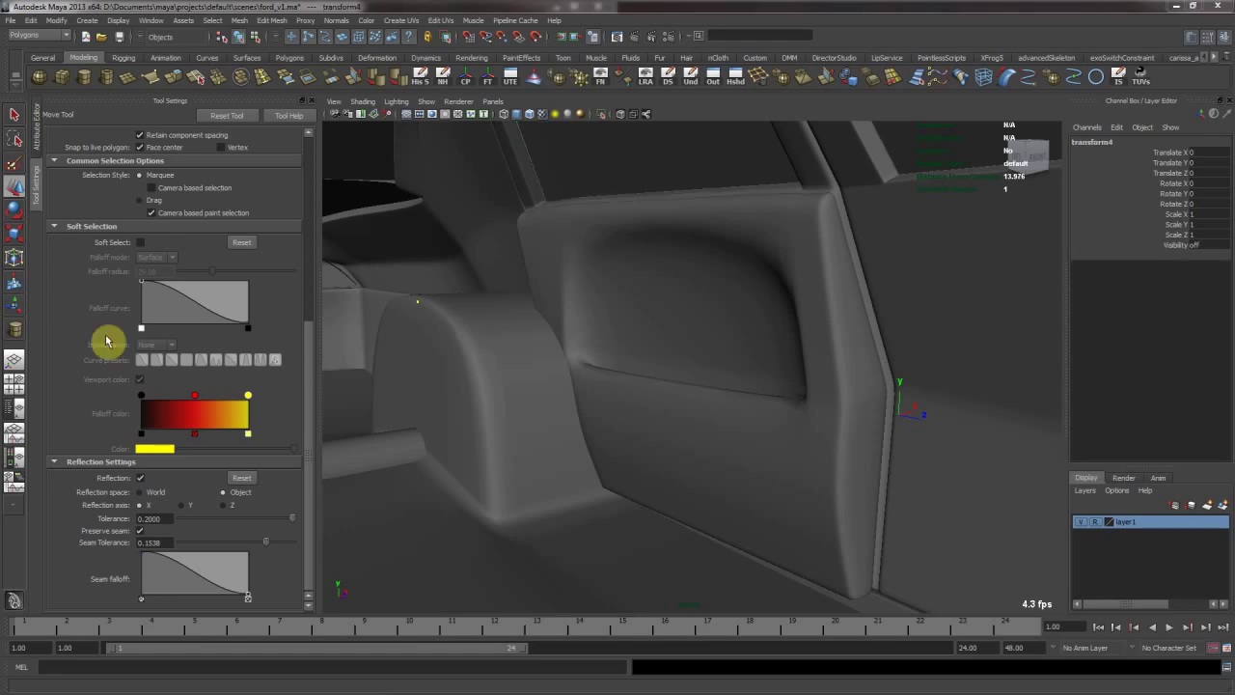
left_click(770, 301)
left_click(812, 162, "shift")
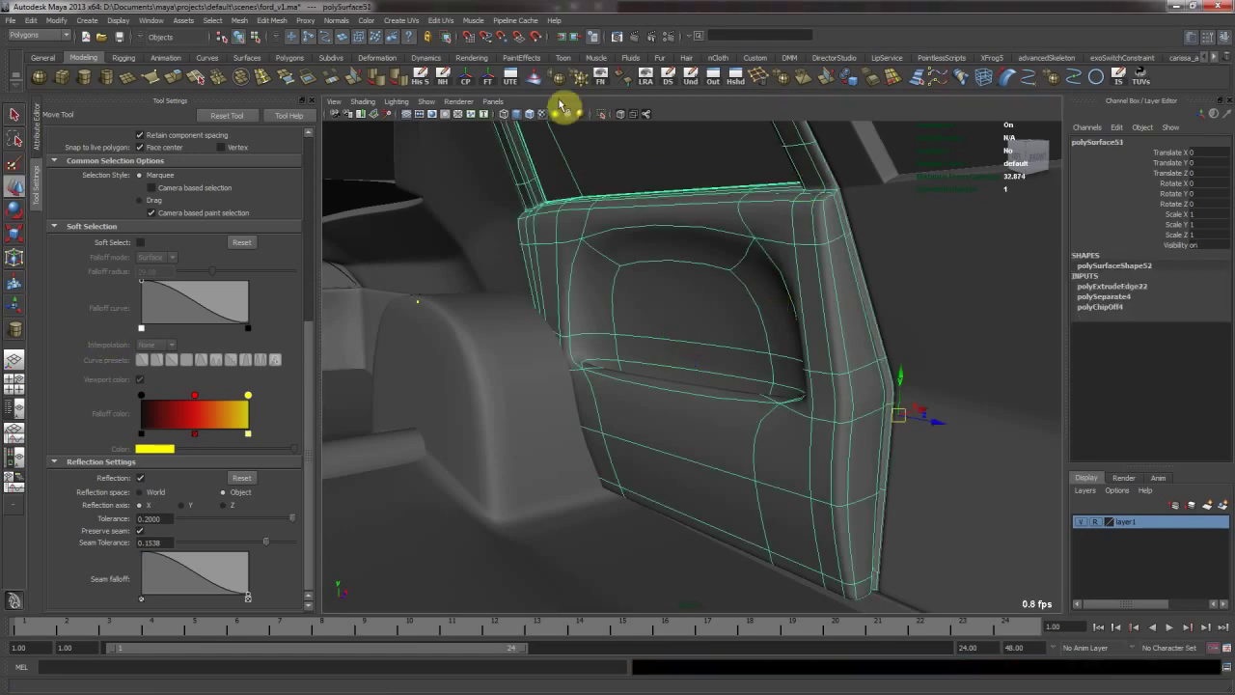
left_click(422, 78)
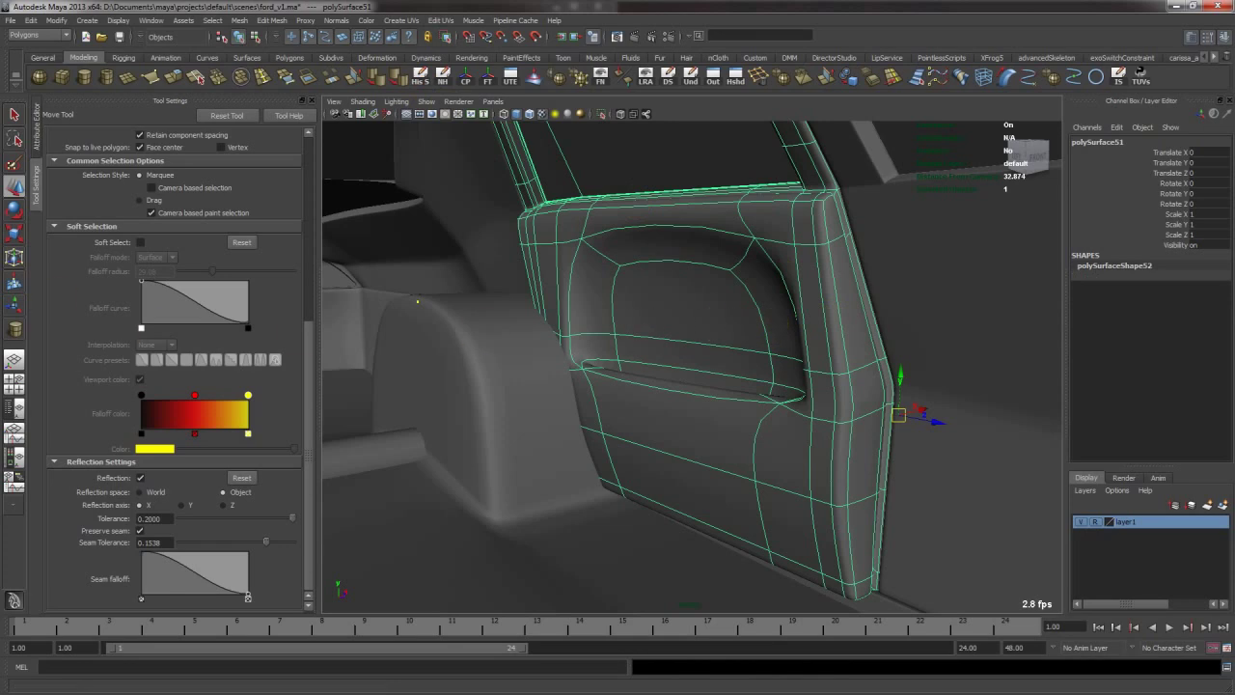
left_click(960, 313)
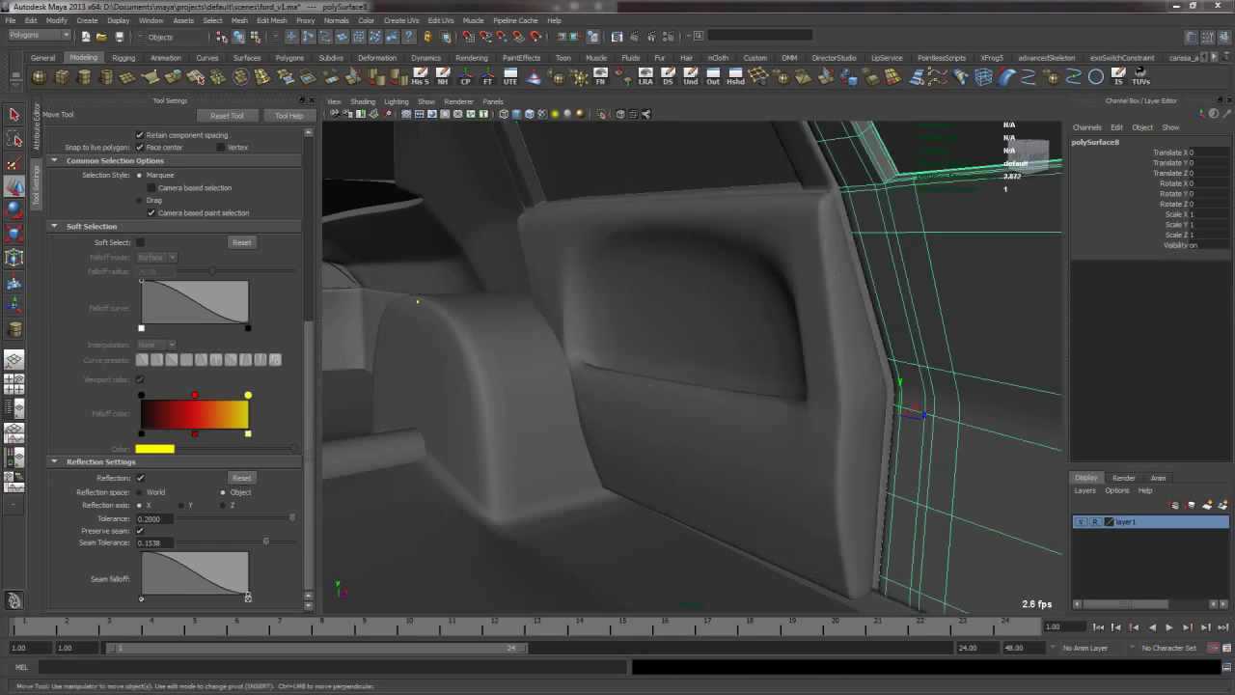
left_click(743, 415)
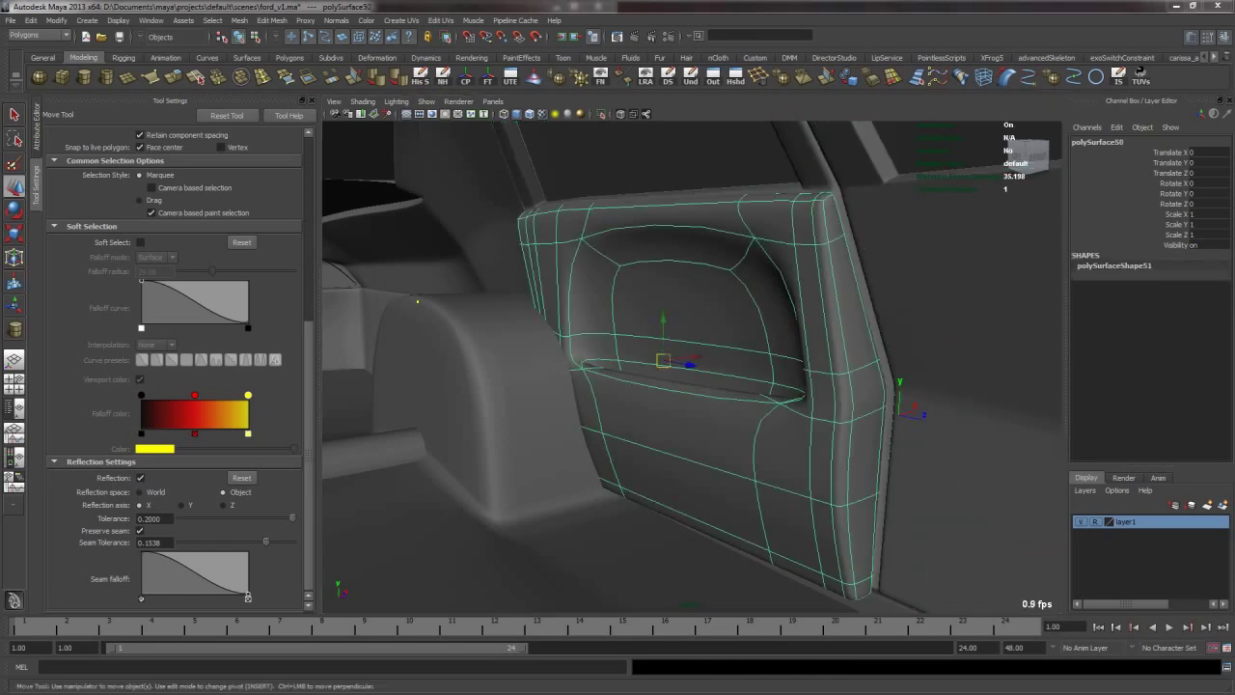
Step through the door's hierarchy levels, test-moving the nodes and undoing each move, to check which parts follow.
key("Up")
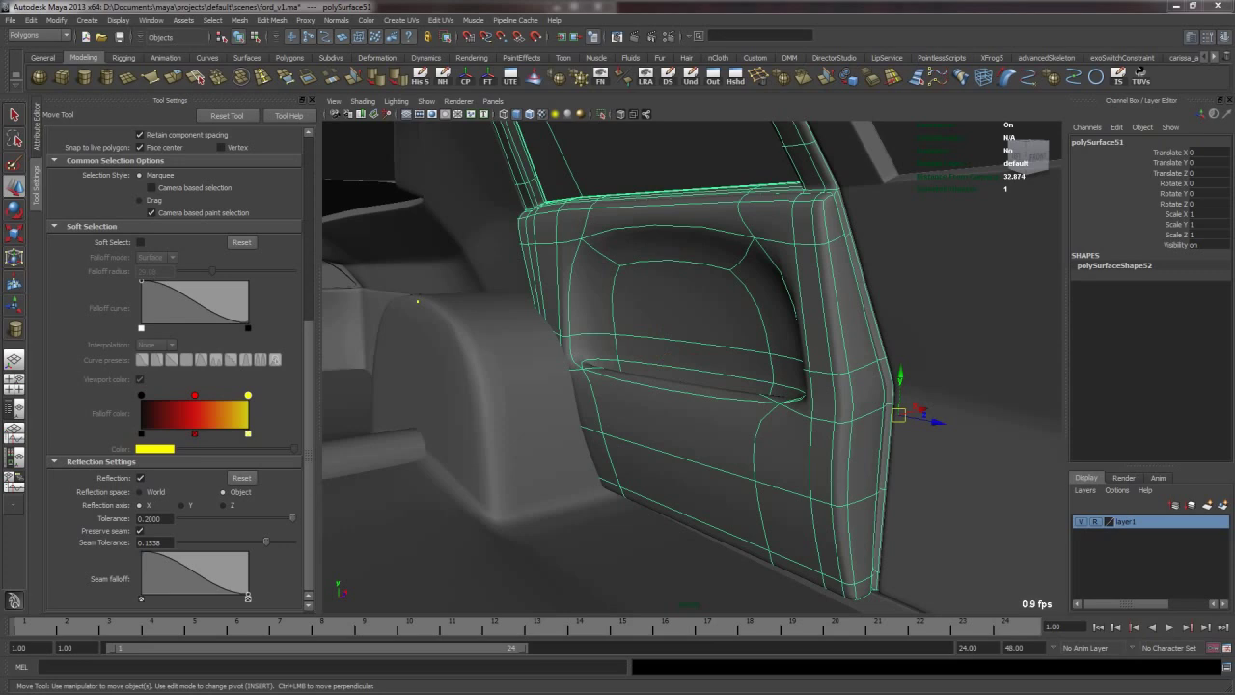
key("Up")
middle_click_drag(753, 458, 768, 343)
key("ctrl+z")
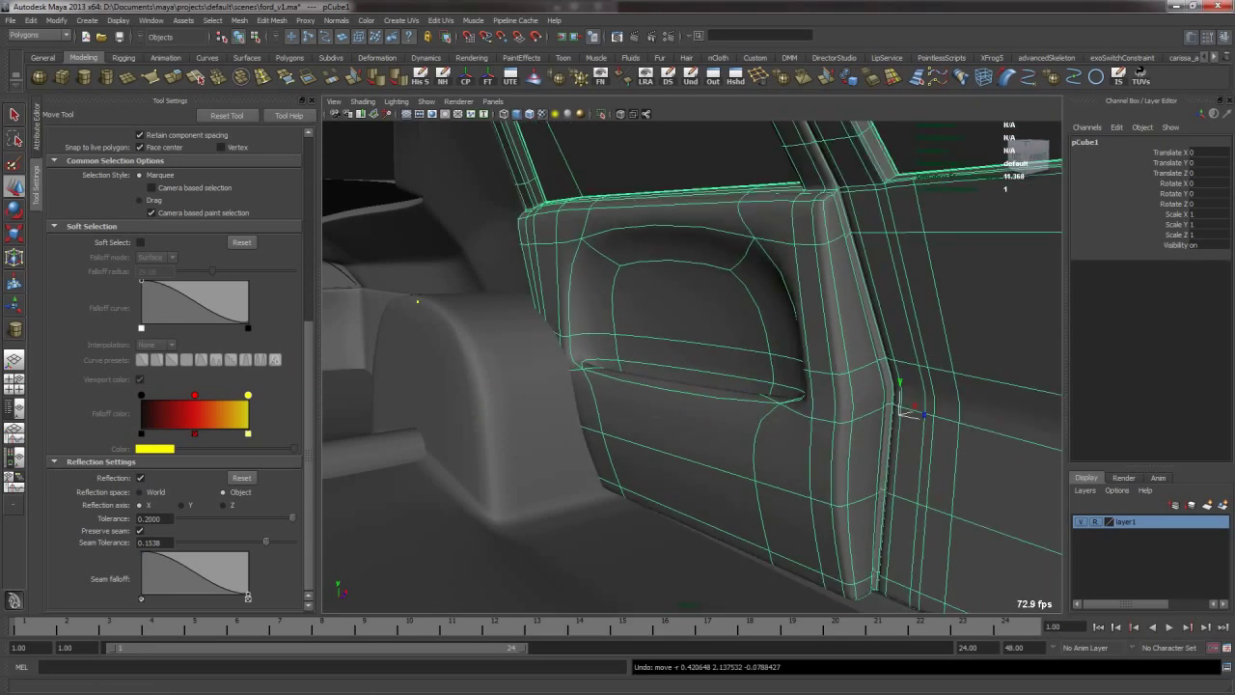
key("Down")
middle_click_drag(662, 414, 648, 353)
key("ctrl+z")
key("Down")
middle_click_drag(634, 427, 629, 383)
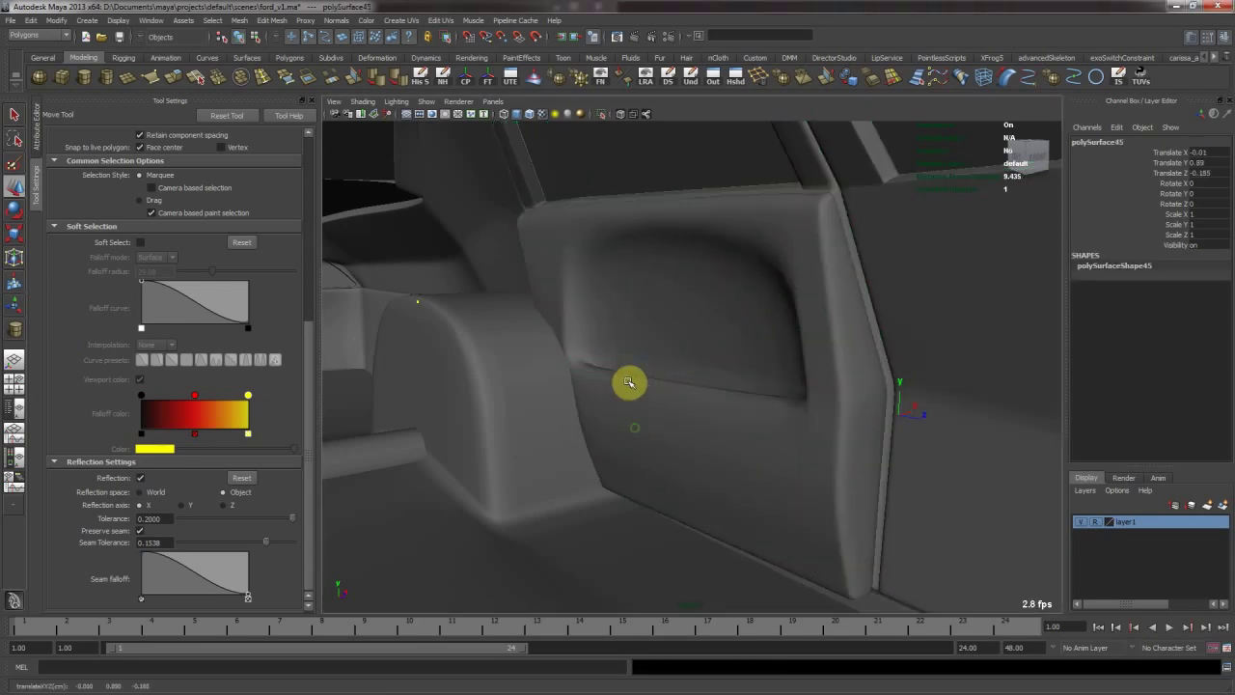
Select the door's parent node, undo its test move, and hide its local rotation axis.
key("Right")
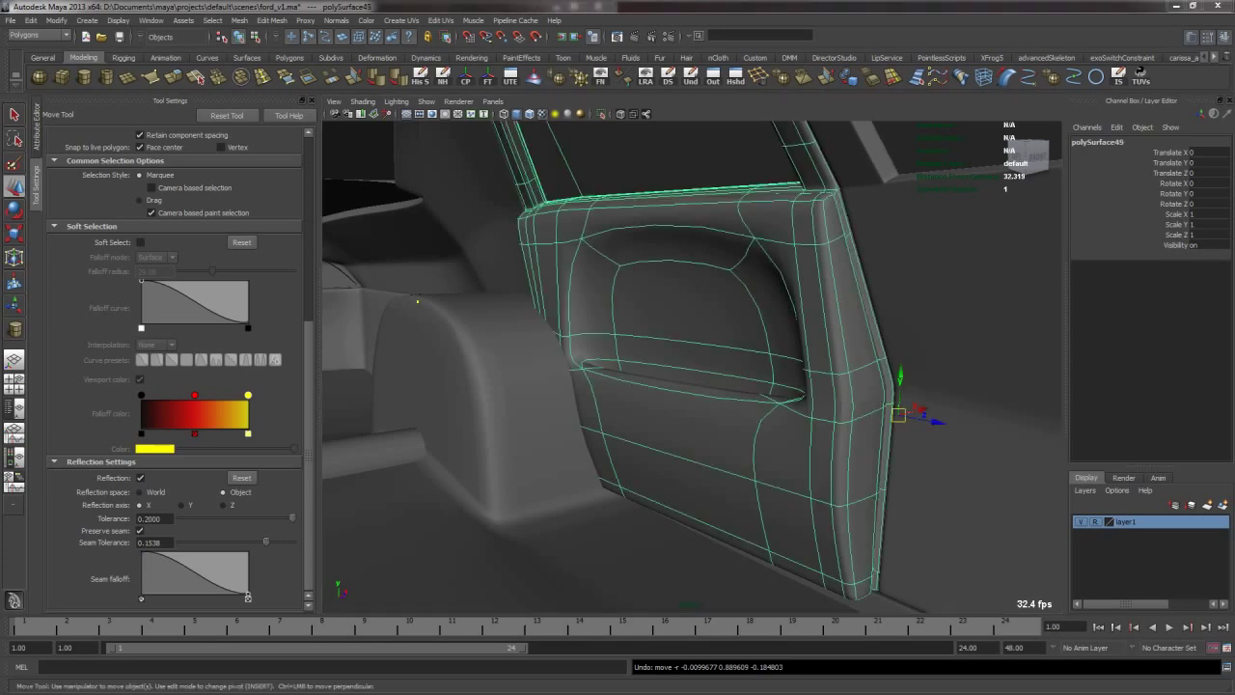
middle_click_drag(720, 449, 725, 427)
key("ctrl+z")
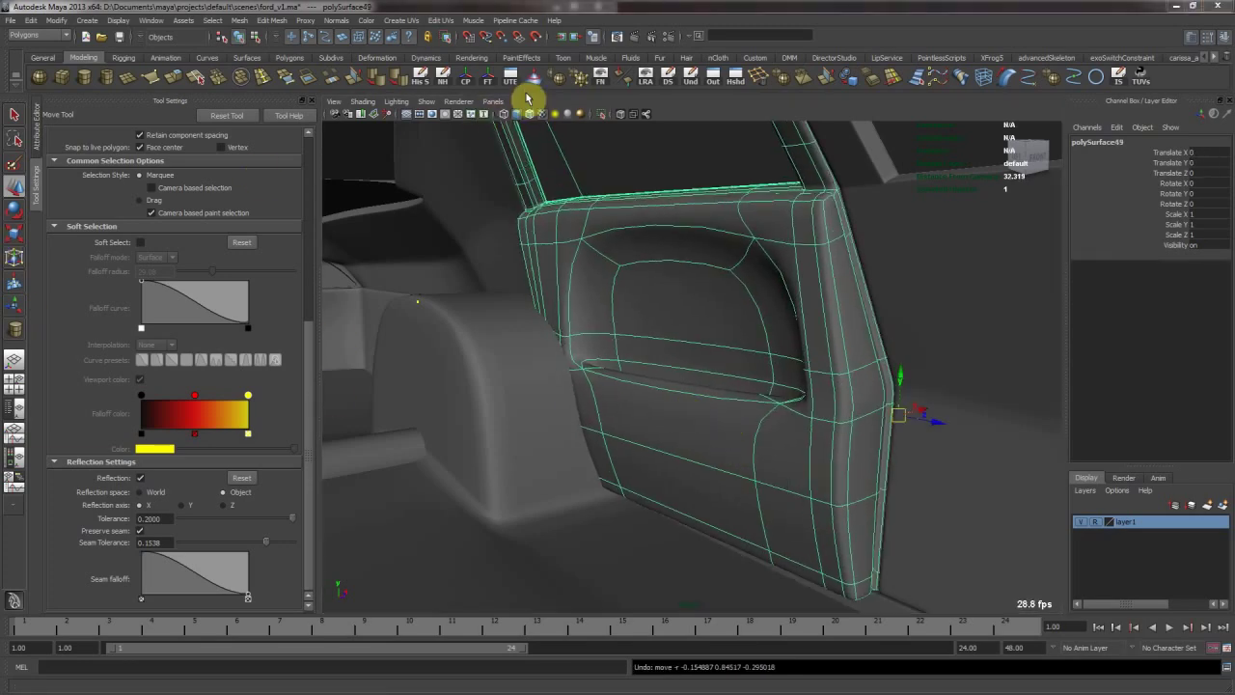
left_click(644, 83)
scroll(833, 275, "down", 5)
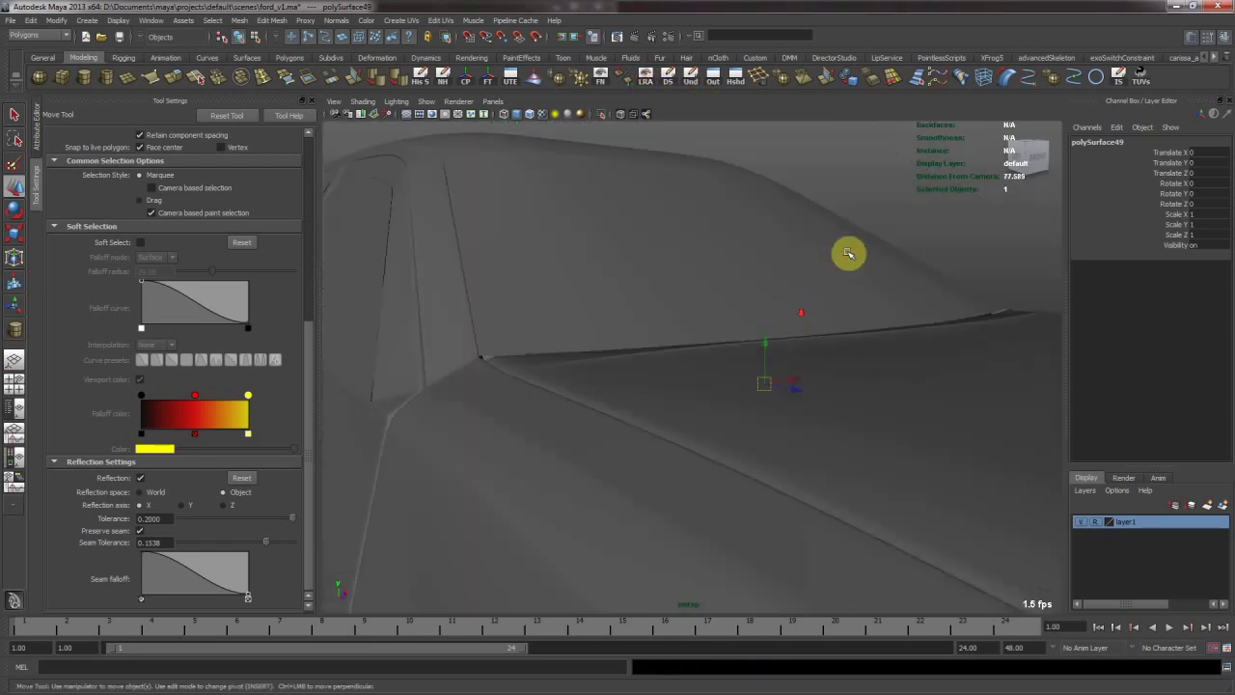
left_click(907, 214)
Select the rear door's inner panel at the wheel arch, frame it, and examine it from inside the car.
scroll(774, 260, "down", 5)
left_click_drag(772, 259, 712, 376, "alt")
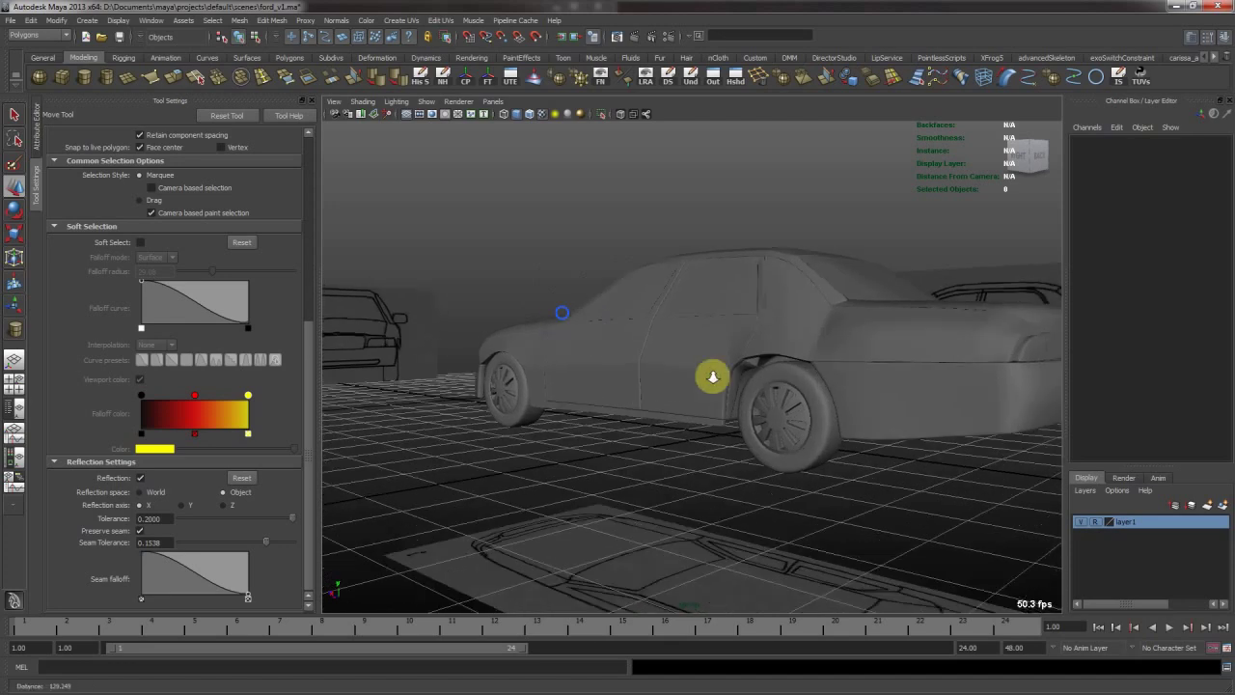
right_click_drag(712, 376, 831, 373, "alt")
left_click(849, 371)
key("f")
left_click_drag(857, 353, 634, 421, "alt")
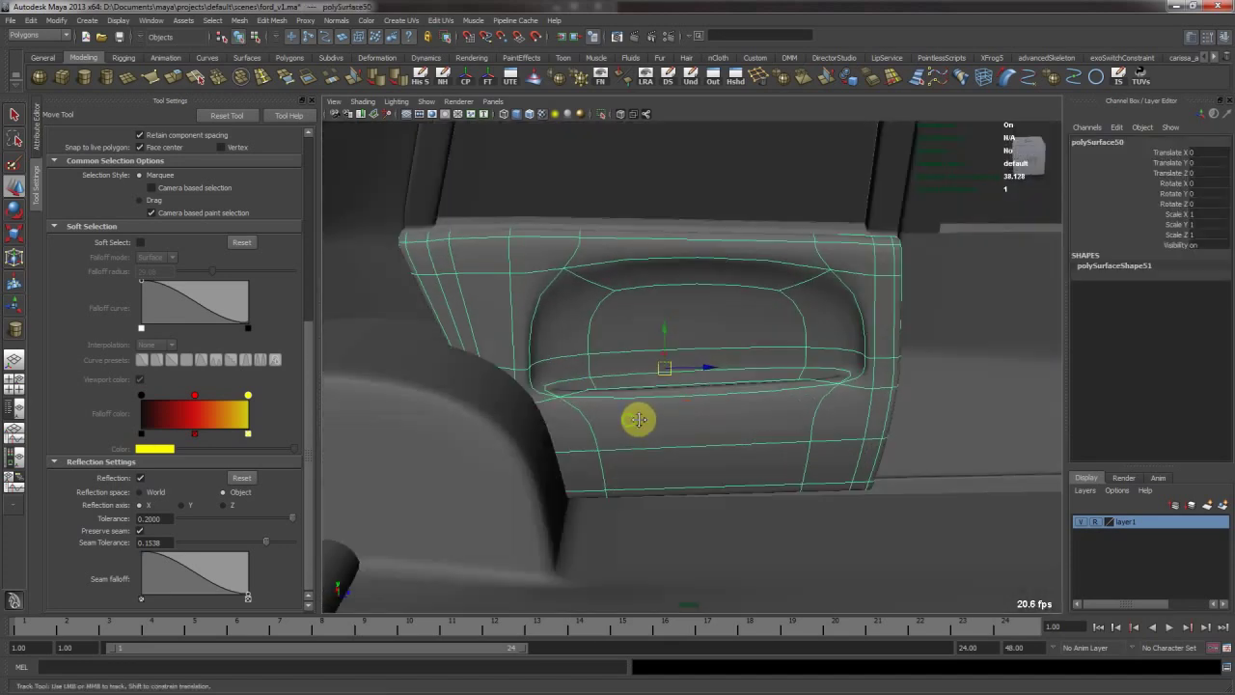
middle_click_drag(638, 420, 747, 404, "alt")
left_click(642, 429)
right_click_drag(552, 344, 497, 341)
left_click_drag(527, 414, 466, 350)
key("ctrl+z")
right_click_drag(570, 390, 667, 328)
left_click(665, 328)
Display the inner panel unsmoothed, bring its wheel-arch edge into close side view, and save the scene.
right_click_drag(600, 370, 709, 380, "alt")
mouse_move(709, 379)
left_mouse_down("alt")
mouse_move(736, 399)
mouse_move(750, 389)
mouse_move(712, 382)
left_mouse_up("alt")
middle_click_drag(712, 382, 714, 404, "alt")
mouse_move(713, 404)
left_mouse_down("alt")
mouse_move(782, 416)
mouse_move(891, 389)
mouse_move(711, 399)
mouse_move(725, 408)
left_mouse_up("alt")
key("1")
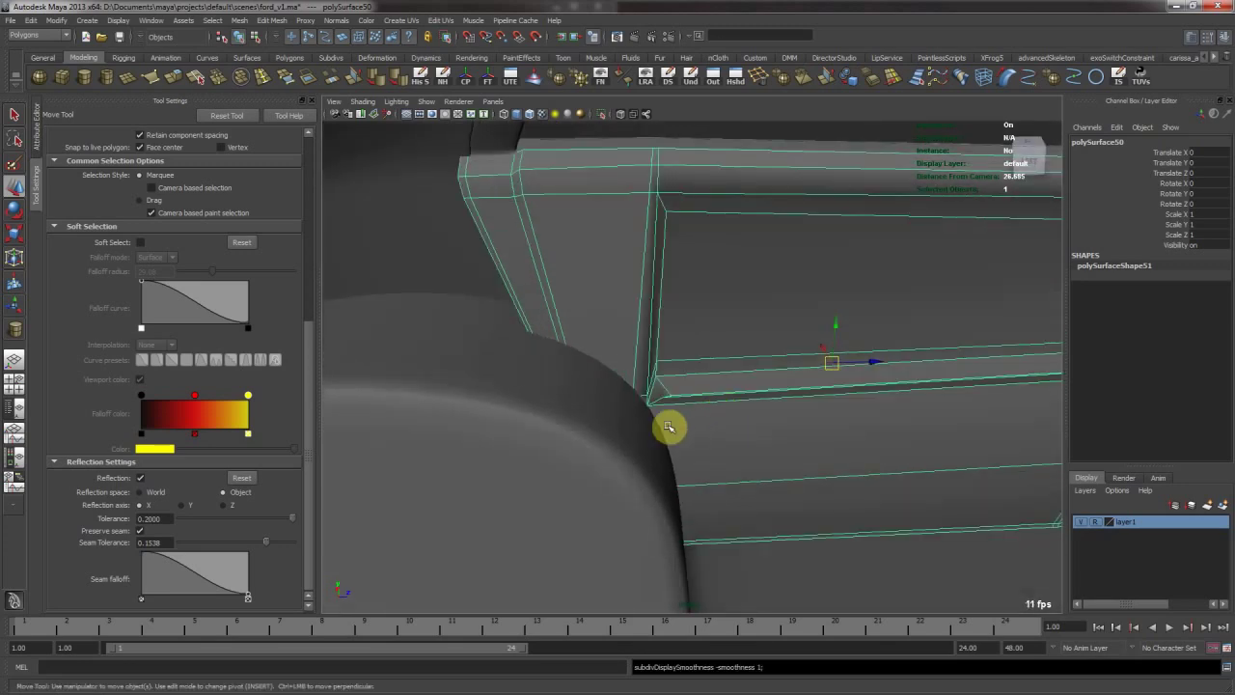
key("space")
key("space")
middle_click_drag(888, 480, 795, 409, "alt")
scroll(883, 474, "up", 5)
key("ctrl+s")
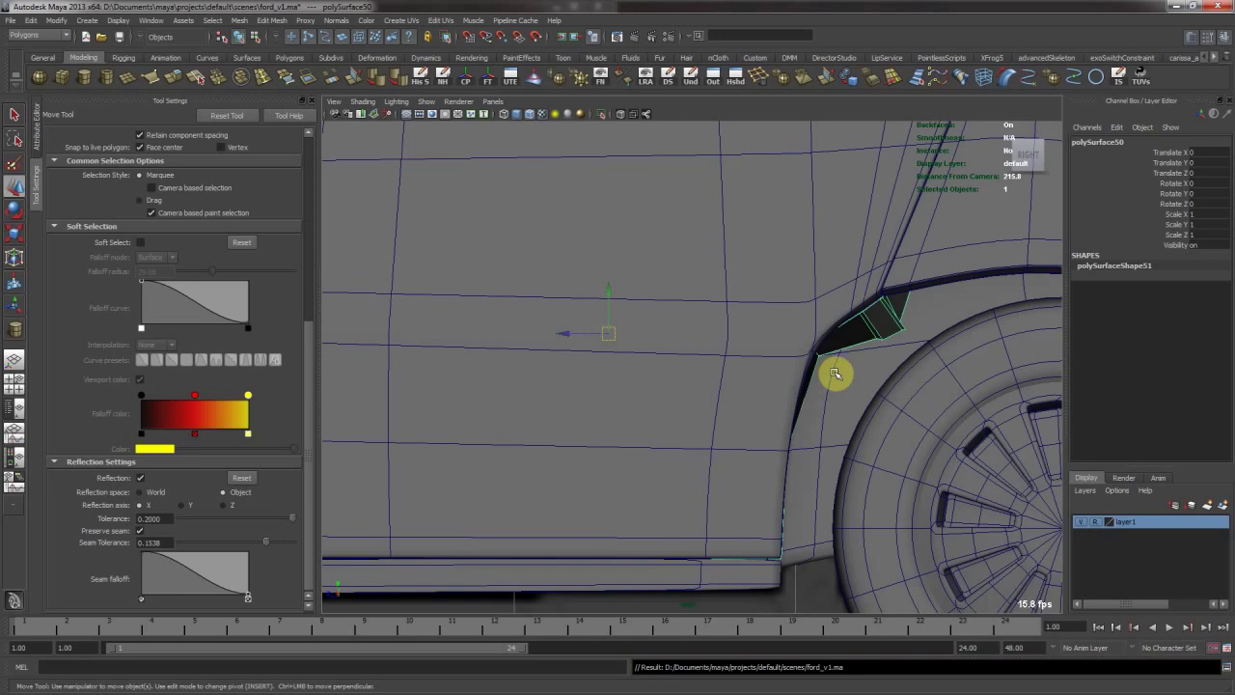
Move the inner panel's two upper wheel-arch vertices up to the door shell's edge and rotate them to follow the arch.
key("F8")
right_click_drag(873, 326, 838, 325)
left_click_drag(862, 320, 931, 363)
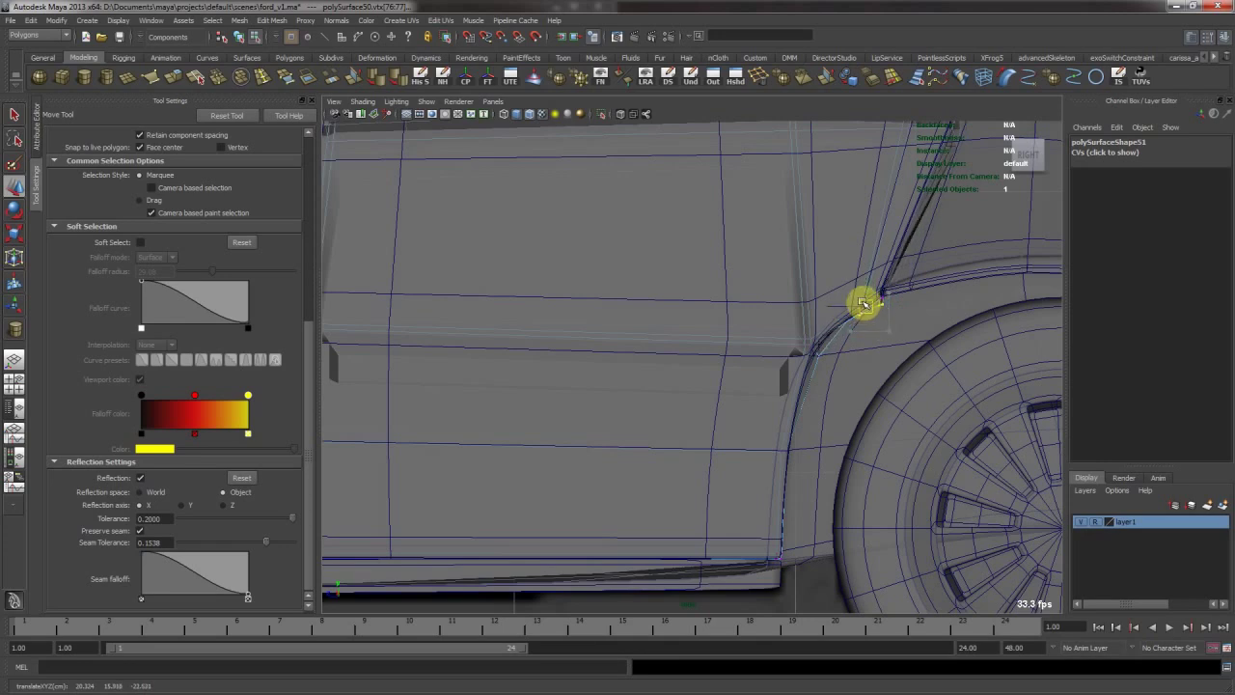
key("e")
middle_click_drag(954, 309, 949, 297)
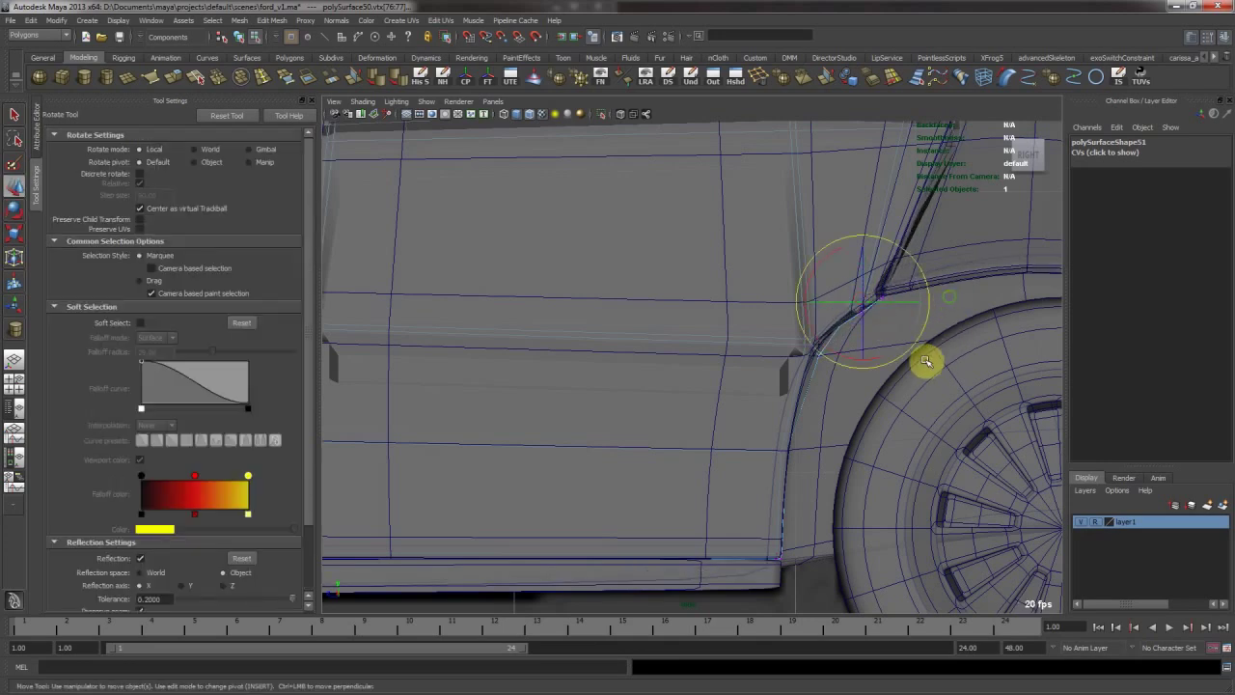
Align the panel's middle and bottom wheel-arch vertices with the door shell's edge and display the panel smoothed in perspective.
key("w")
right_click_drag(810, 355, 892, 333, "alt")
middle_click_drag(892, 334, 811, 334, "alt")
left_click_drag(811, 335, 848, 373)
middle_click_drag(849, 372, 849, 364)
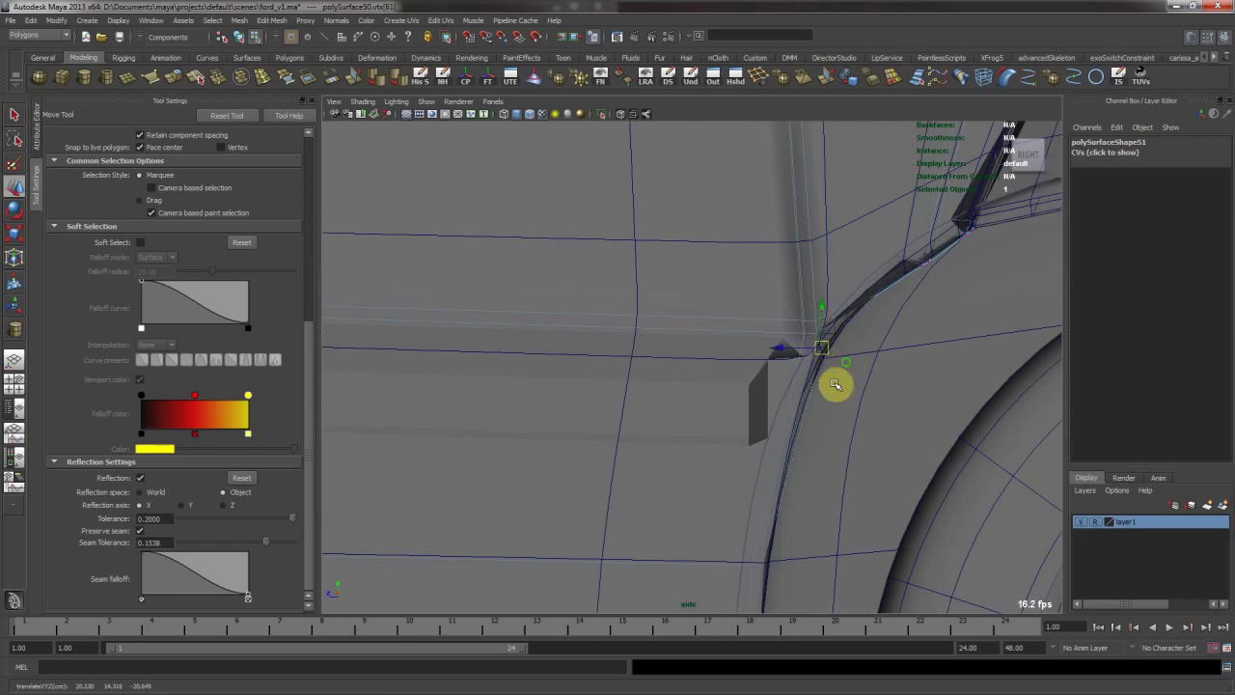
middle_click_drag(781, 468, 763, 325, "alt")
middle_click_drag(766, 444, 727, 251, "alt")
left_click_drag(693, 467, 723, 507)
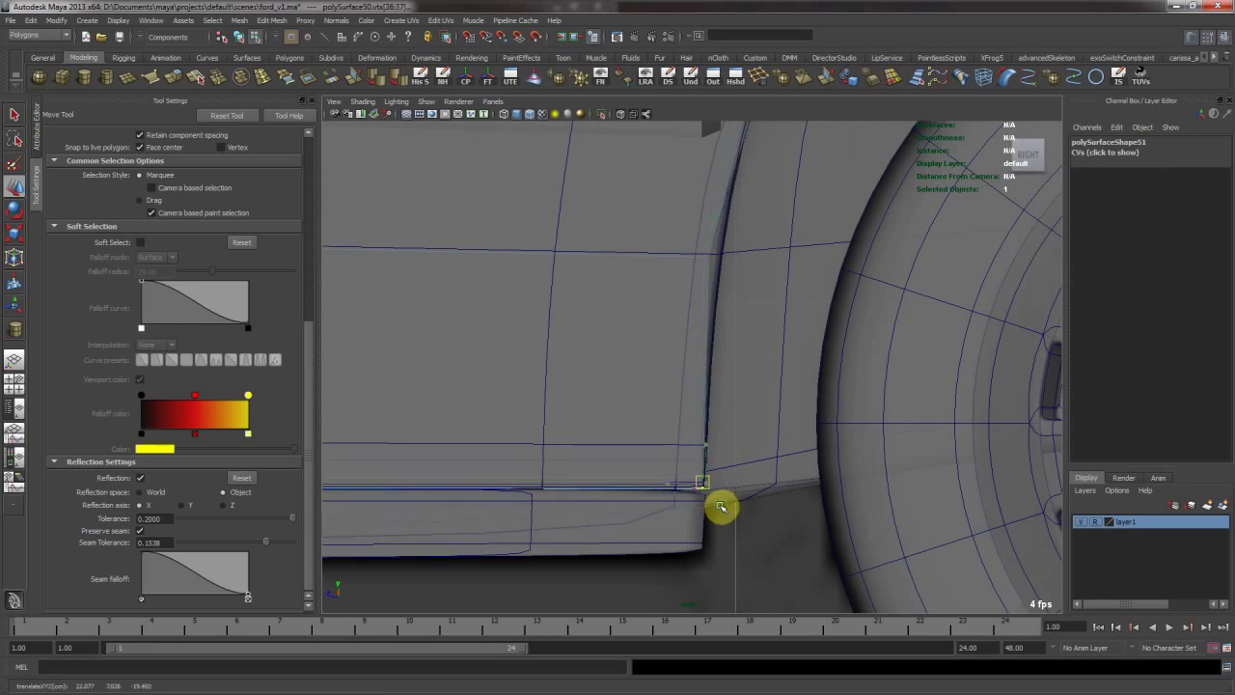
key("space")
key("space")
left_click_drag(765, 378, 821, 377, "alt")
key("F8")
key("3")
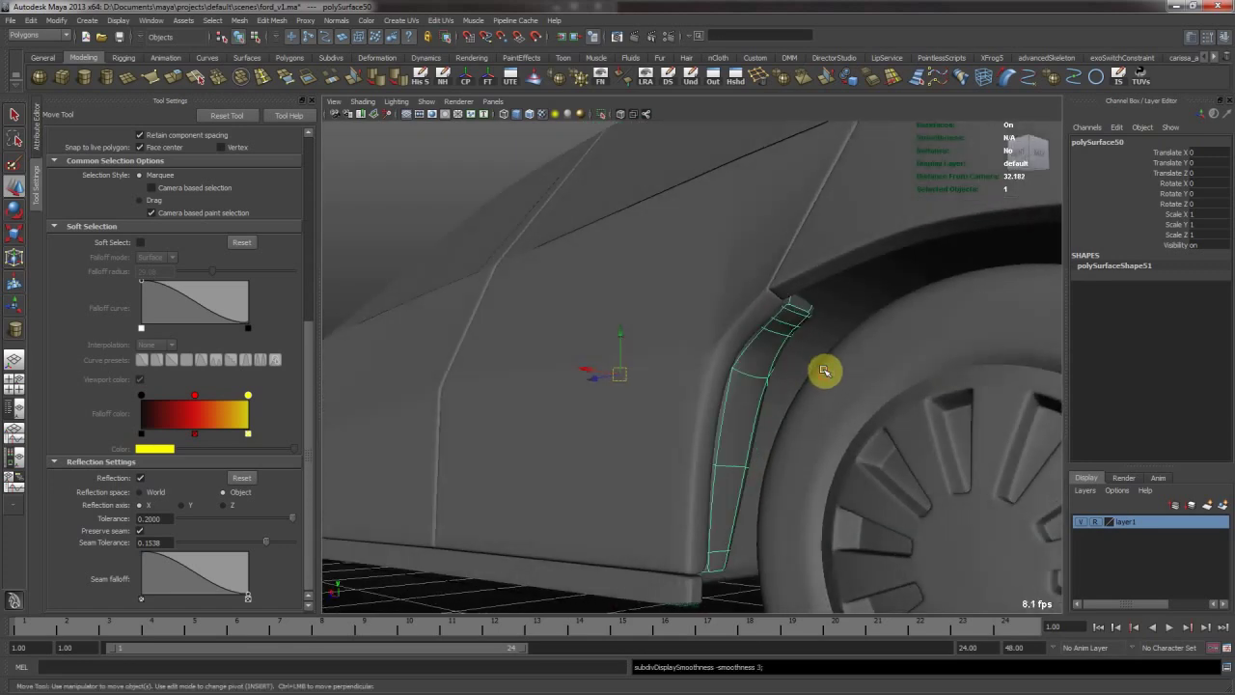
Select the strip of faces along the inner panel's wheel-arch edge and undo the trial move of it.
left_click_drag(761, 455, 726, 499, "alt")
left_click(733, 595)
left_click(782, 327)
left_click(790, 318)
left_click(796, 310)
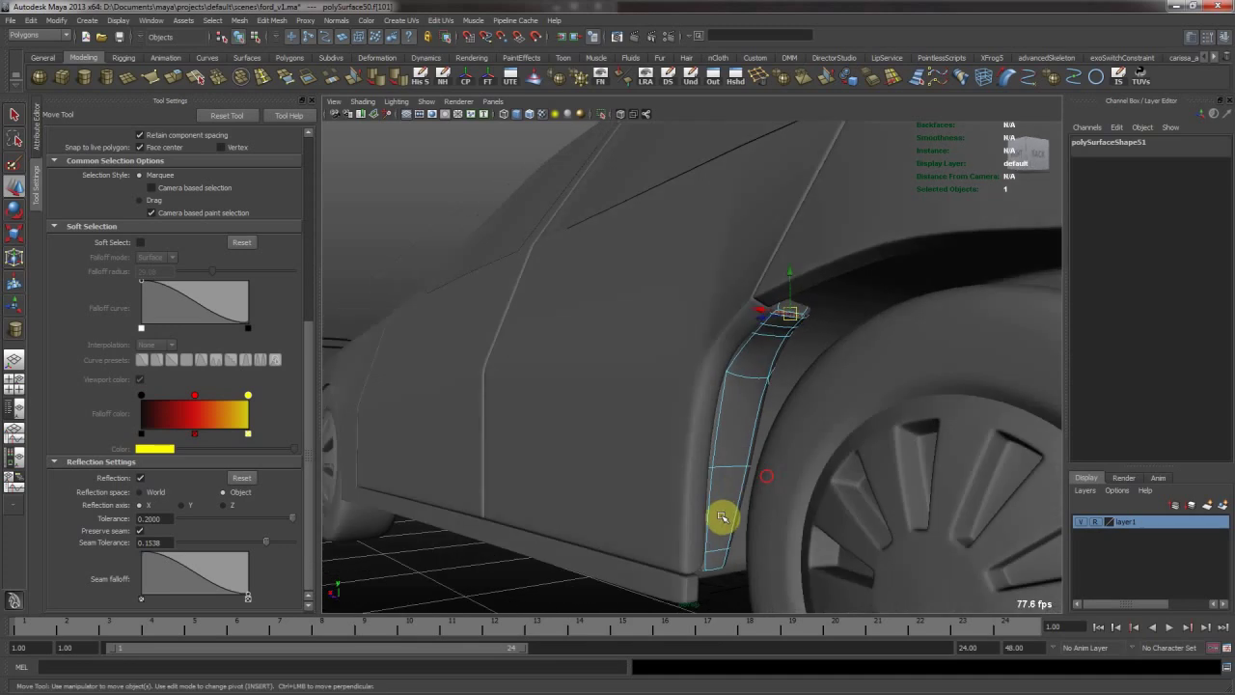
double_click(712, 560, "shift")
left_click_drag(760, 460, 744, 440, "alt")
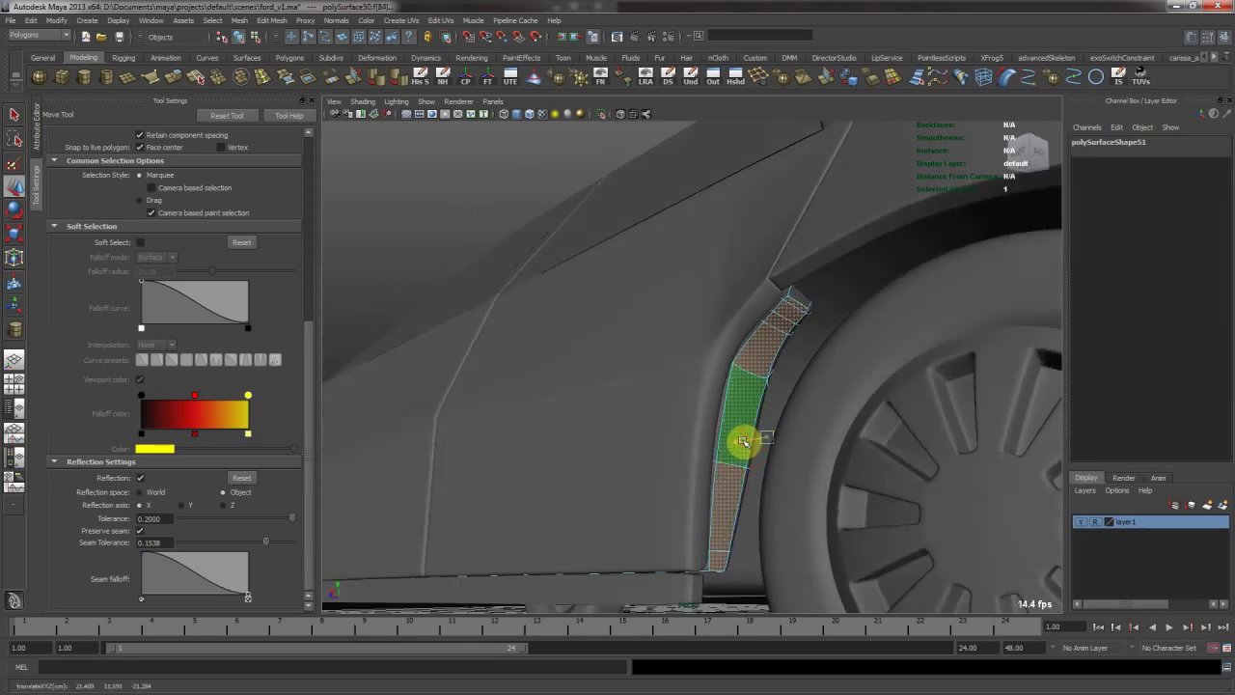
key("ctrl+z")
key("ctrl+z")
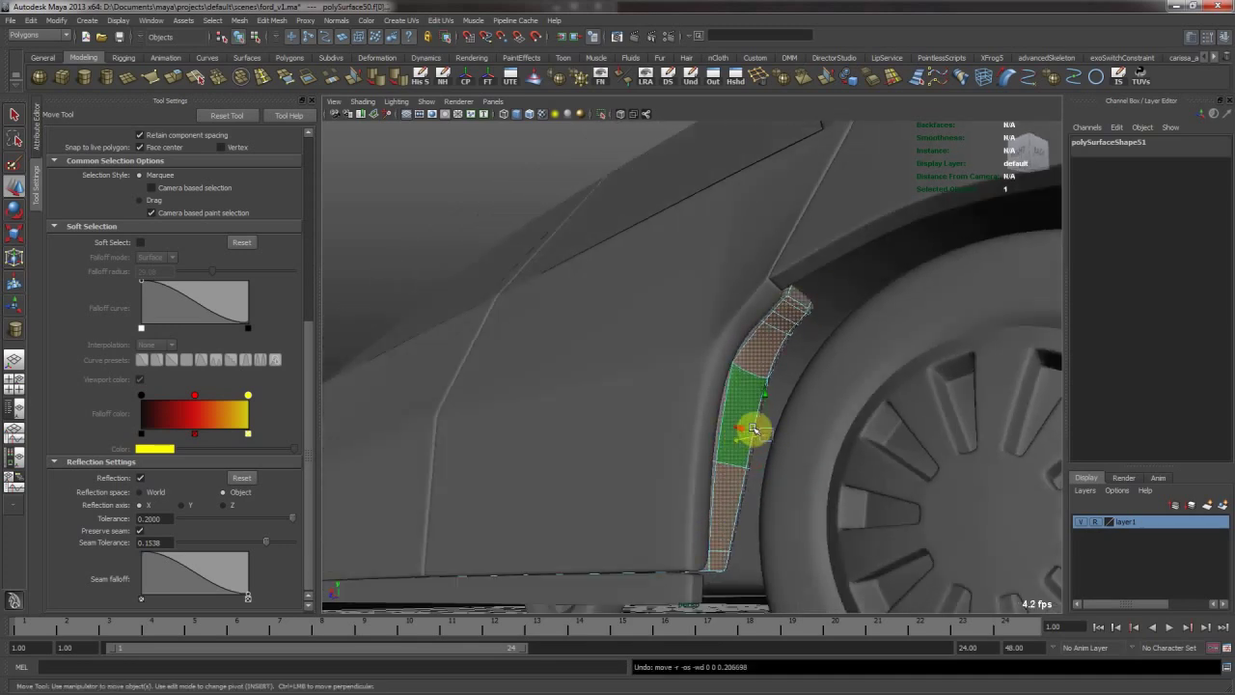
Reduce the selection to the wheel-arch faces only and shift them slightly forward, away from the wheel.
left_click_drag(666, 231, 711, 311, "alt")
left_click_drag(672, 541, 684, 617, "ctrl")
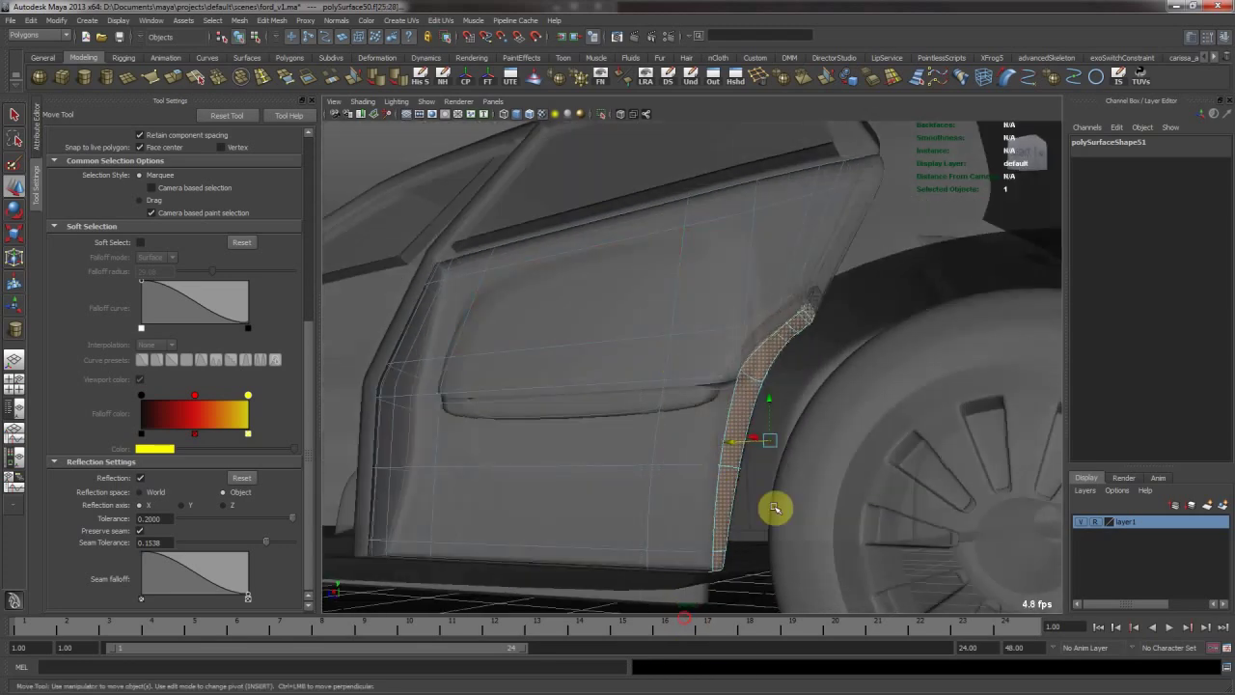
middle_click_drag(840, 422, 835, 423)
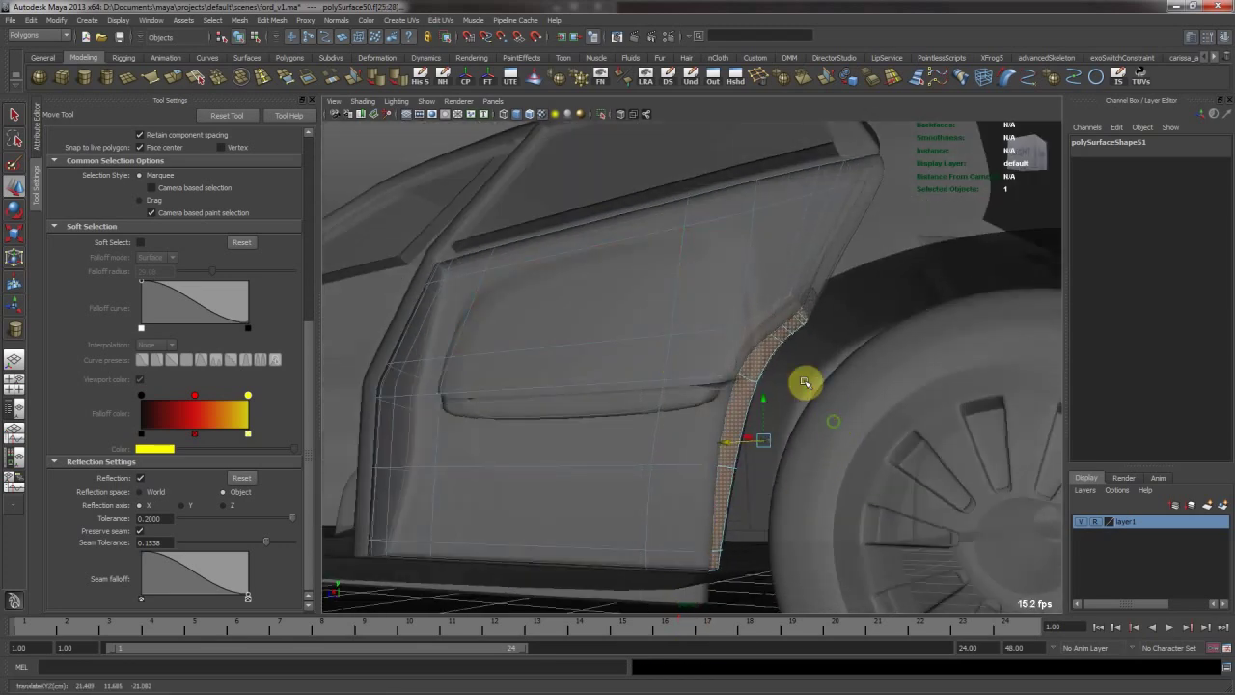
left_click_drag(712, 255, 769, 294, "alt")
middle_click_drag(765, 292, 760, 291)
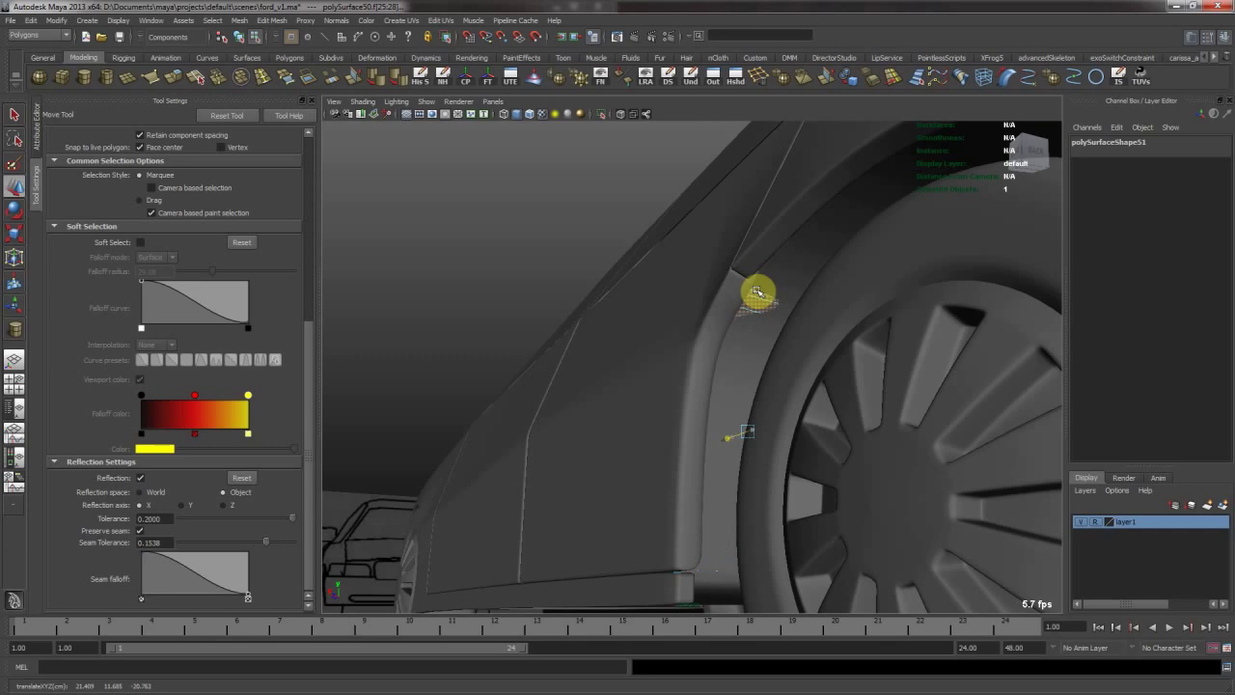
Select the inner panel's upper wheel-arch vertices and nudge them toward the door shell's corner.
left_click_drag(601, 356, 869, 632)
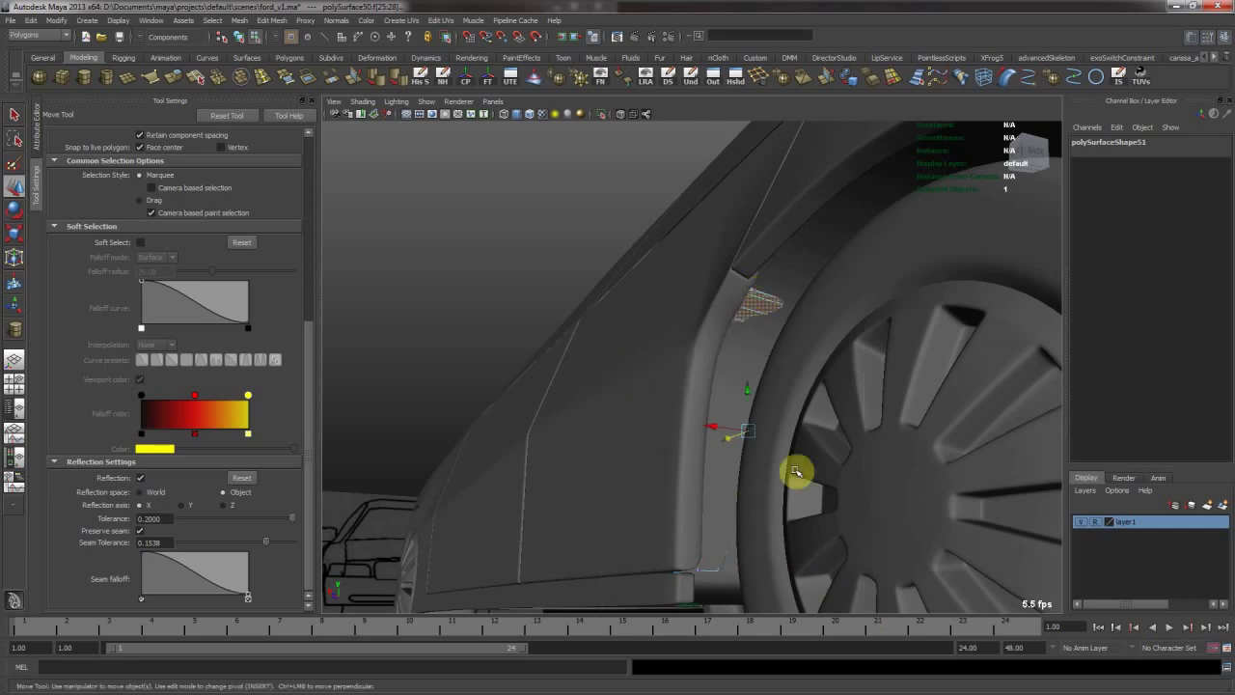
key("F8")
right_click_drag(757, 307, 717, 284)
left_click_drag(716, 283, 810, 333)
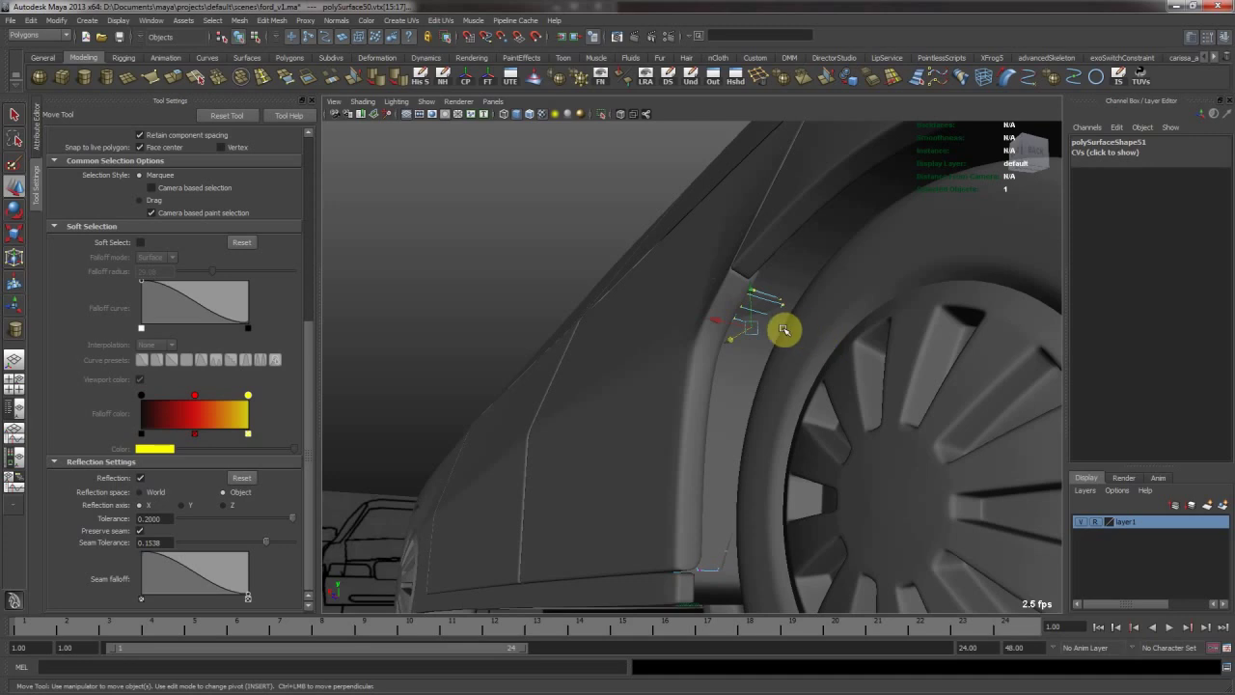
mouse_move(783, 330)
left_mouse_down("alt")
mouse_move(816, 284)
mouse_move(841, 282)
left_mouse_up("alt")
mouse_move(620, 303)
left_mouse_down("alt")
mouse_move(809, 363)
mouse_move(794, 364)
mouse_move(742, 303)
mouse_move(829, 395)
left_mouse_up("alt")
left_click_drag(772, 311, 770, 303)
key("F8")
Rotate the rear door open on its hinge pivot by about -49 degrees in Y and bring its inner side into view.
right_click_drag(768, 306, 640, 345, "alt")
left_click(604, 546)
left_click(592, 385)
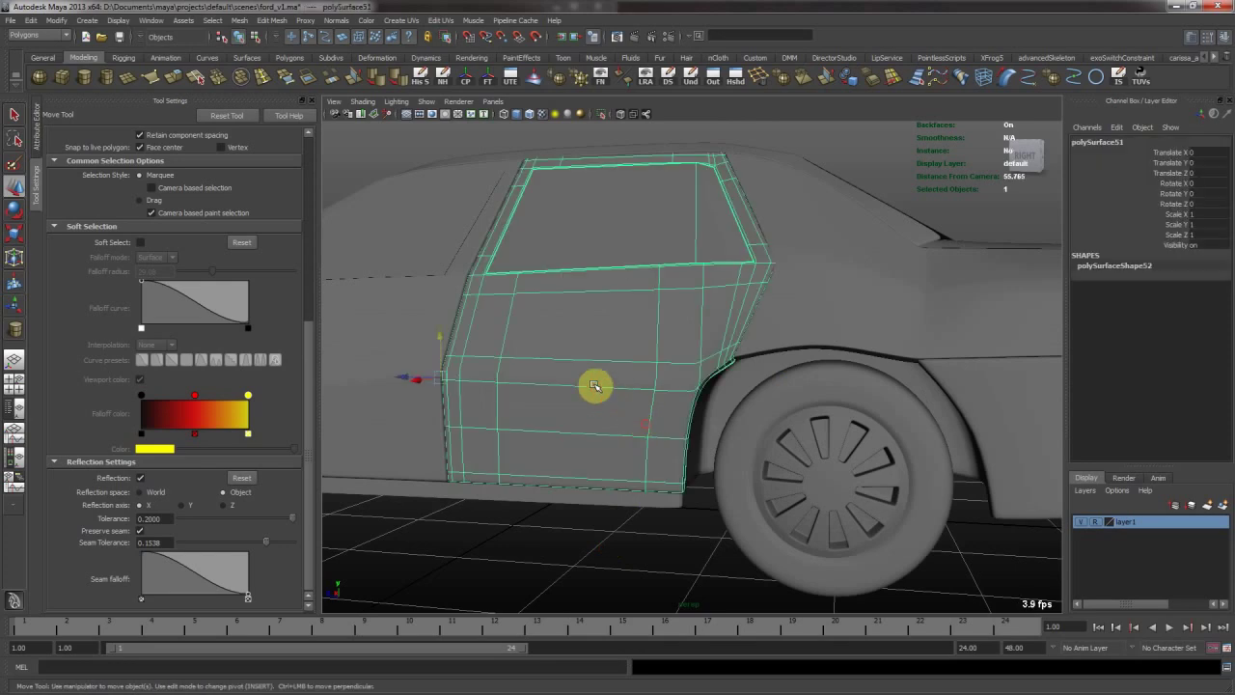
key("e")
left_click_drag(464, 380, 411, 370)
left_click(640, 502)
left_click_drag(640, 502, 628, 331, "alt")
left_click(610, 450)
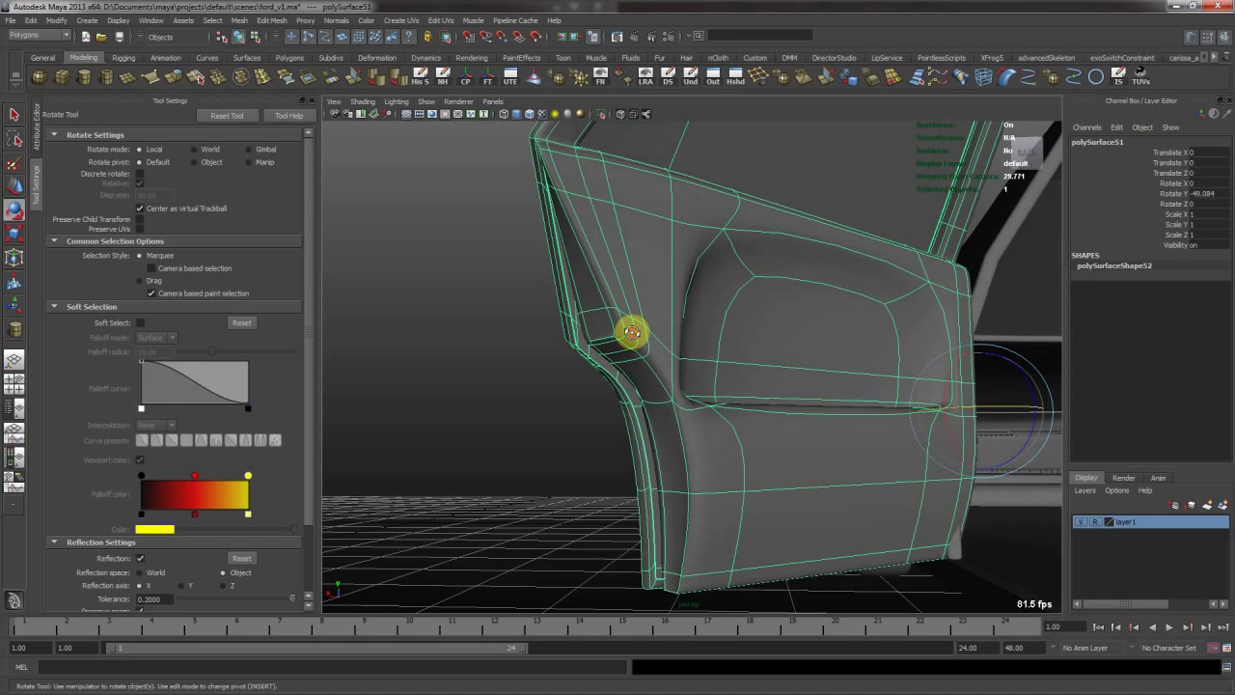
Select the opened door's inner panel and compare its unsmoothed and smoothed displays at the wheel arch.
left_click(562, 463)
left_click_drag(562, 463, 681, 438, "alt")
left_click(695, 424)
key("1")
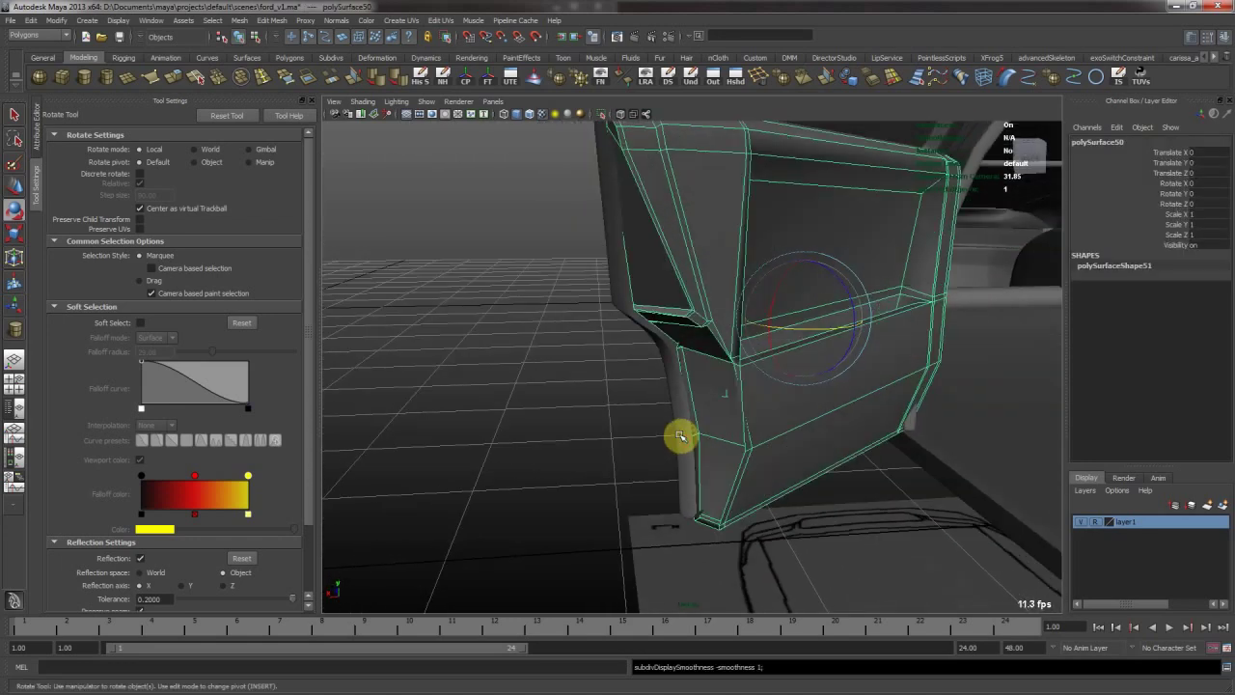
key("3")
left_click(653, 422)
left_click(744, 392)
Adjust the door shell's inner edges around the wheel-arch corner so they meet the inner panel.
left_click_drag(744, 392, 653, 325, "alt")
left_click(667, 329)
right_click_drag(656, 284, 659, 253)
left_click(680, 258)
key("w")
left_click_drag(682, 260, 646, 244, "alt")
left_click_drag(620, 317, 634, 300, "alt")
left_click_drag(590, 259, 631, 264, "alt")
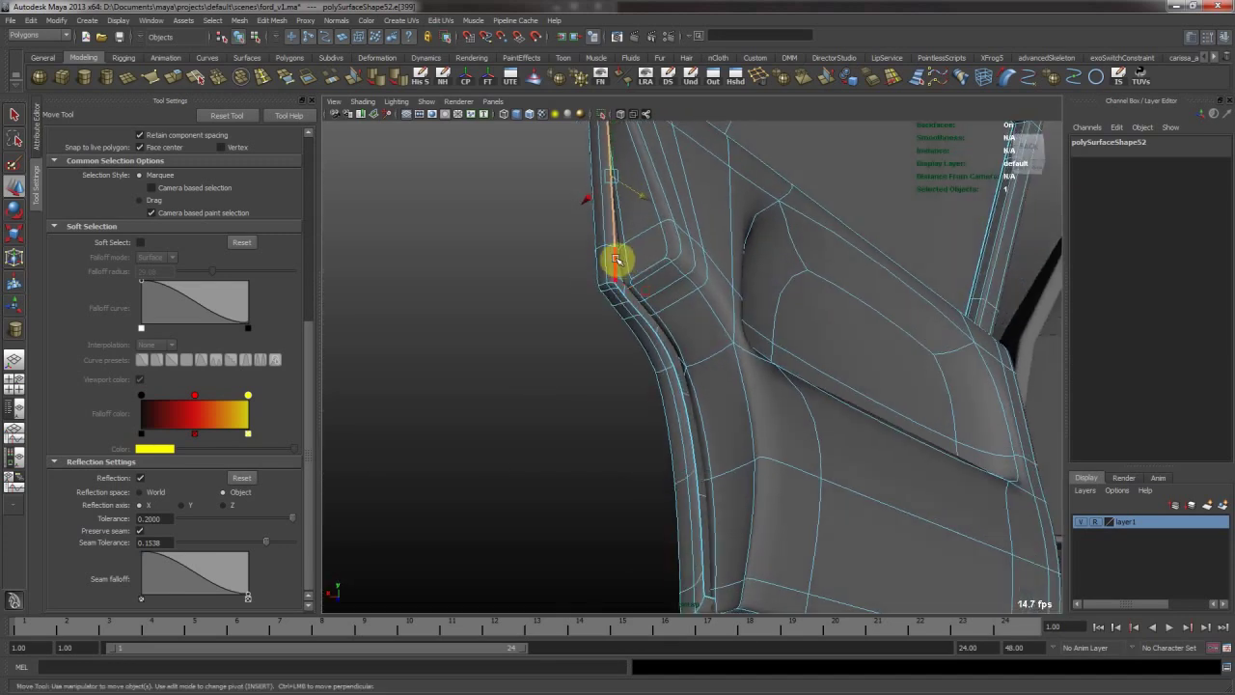
left_click_drag(646, 323, 634, 283, "alt")
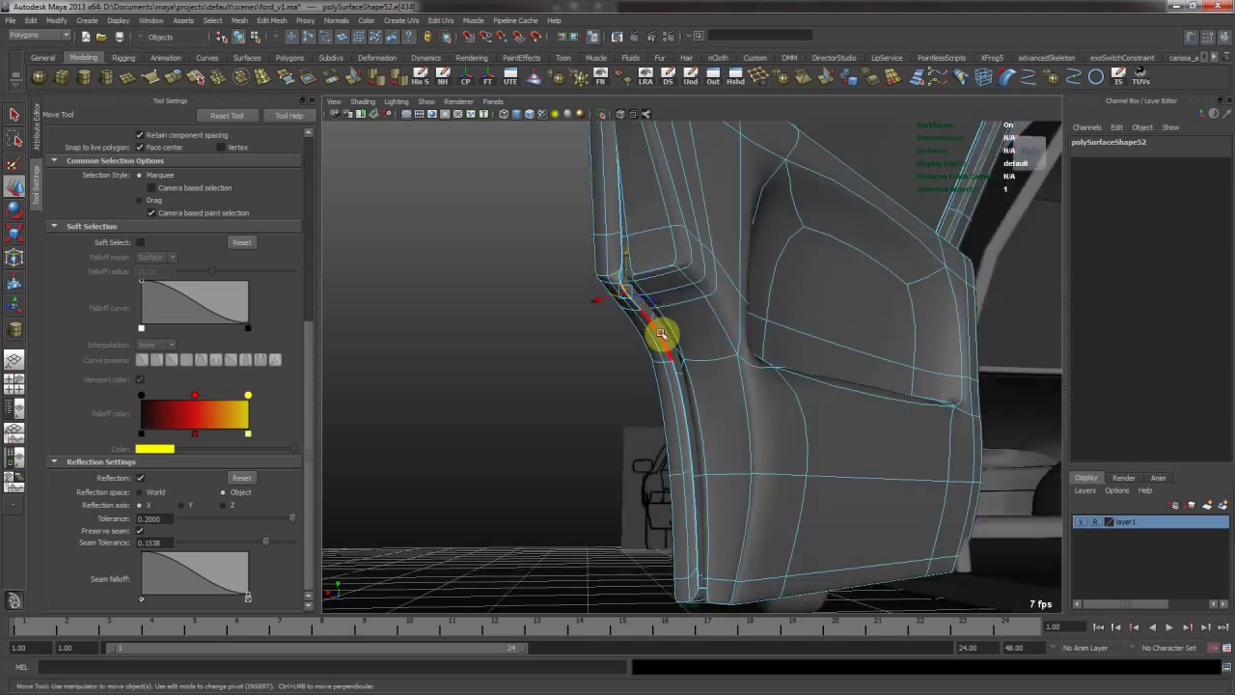
left_click_drag(659, 311, 698, 439, "alt")
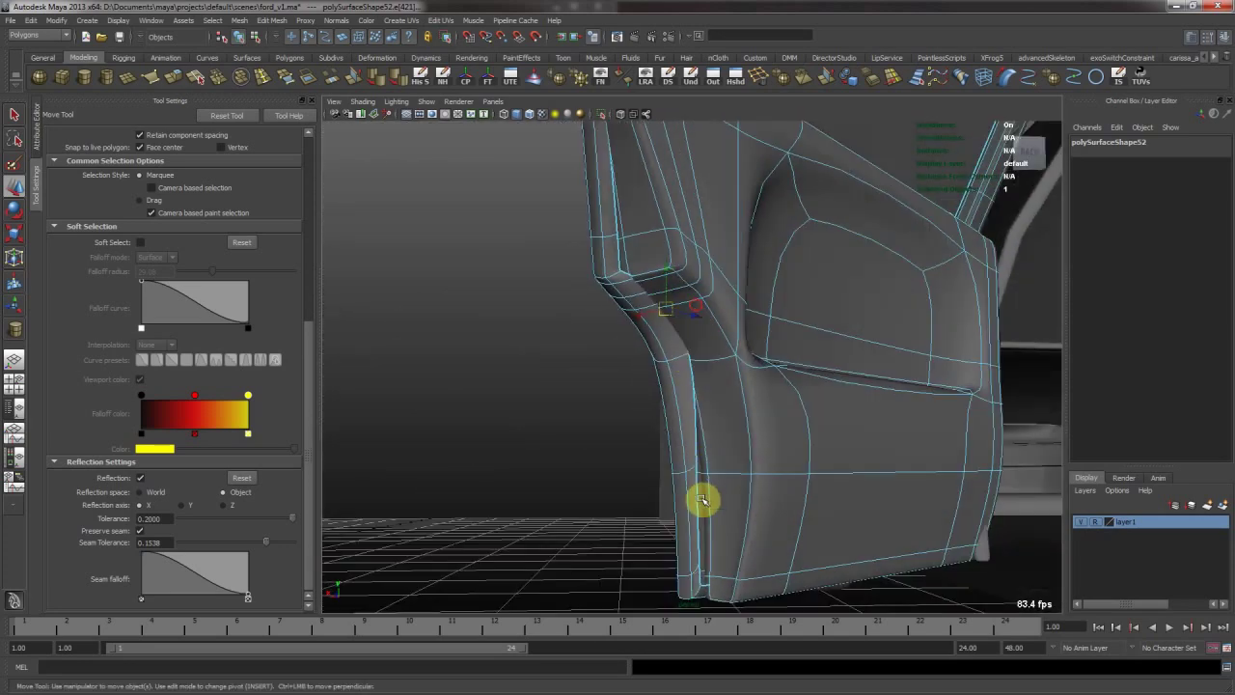
Reposition the door shell's inner vertices at the bottom of the wheel-arch edge and return the shell to smoothed display.
left_click_drag(723, 462, 697, 501, "alt")
left_click(741, 497)
key("f")
right_click_drag(698, 502, 635, 462, "alt")
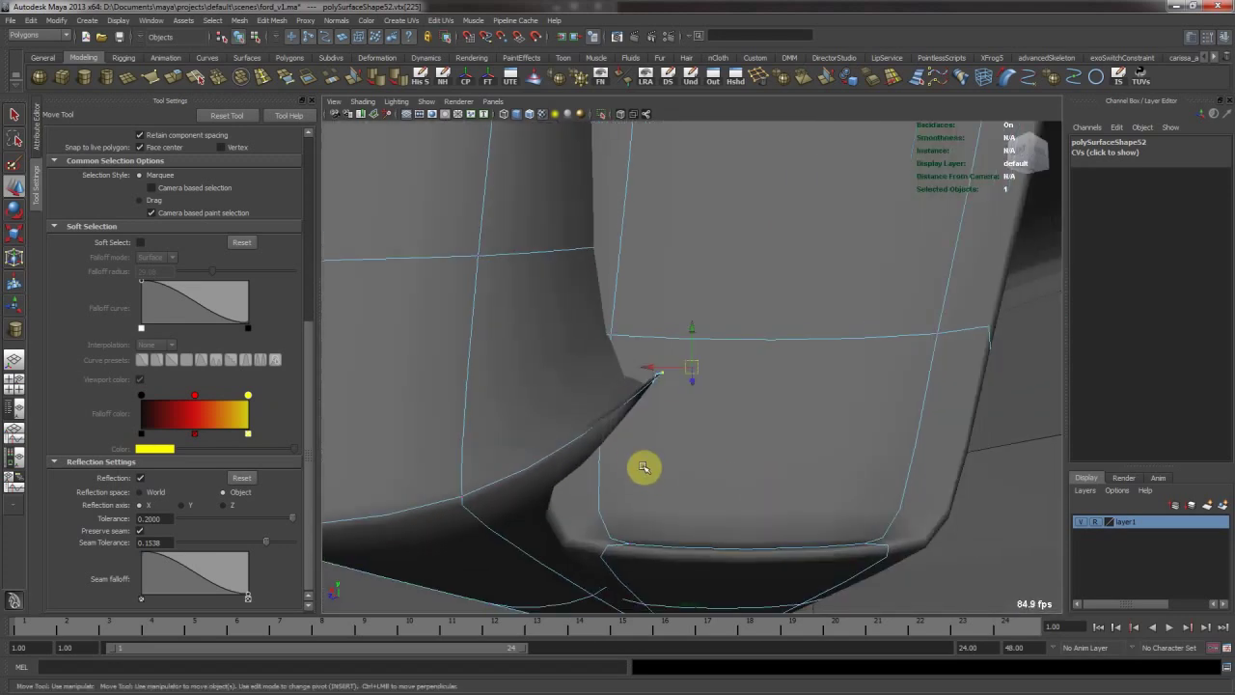
mouse_move(756, 450)
left_mouse_down("alt")
mouse_move(789, 394)
mouse_move(574, 489)
mouse_move(342, 563)
mouse_move(800, 418)
mouse_move(772, 419)
mouse_move(771, 447)
left_mouse_up("alt")
left_click_drag(717, 408, 587, 480, "alt")
left_click_drag(740, 380, 629, 364, "alt")
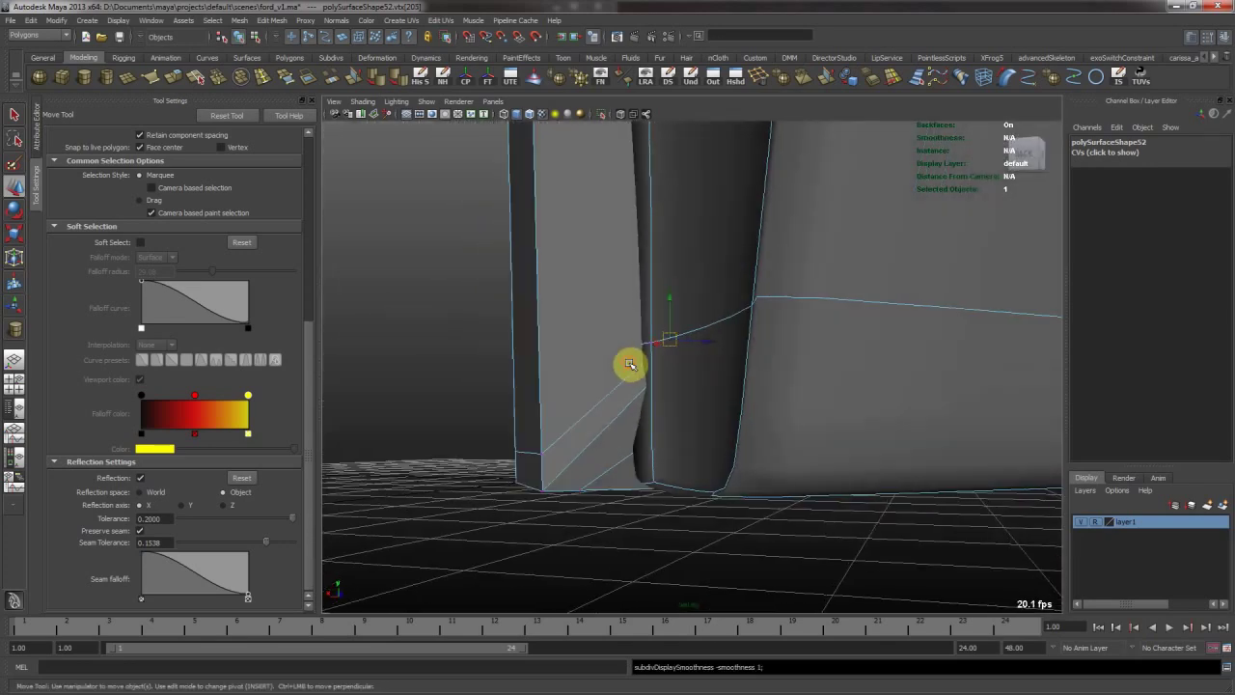
key("3")
right_click_drag(639, 430, 634, 361)
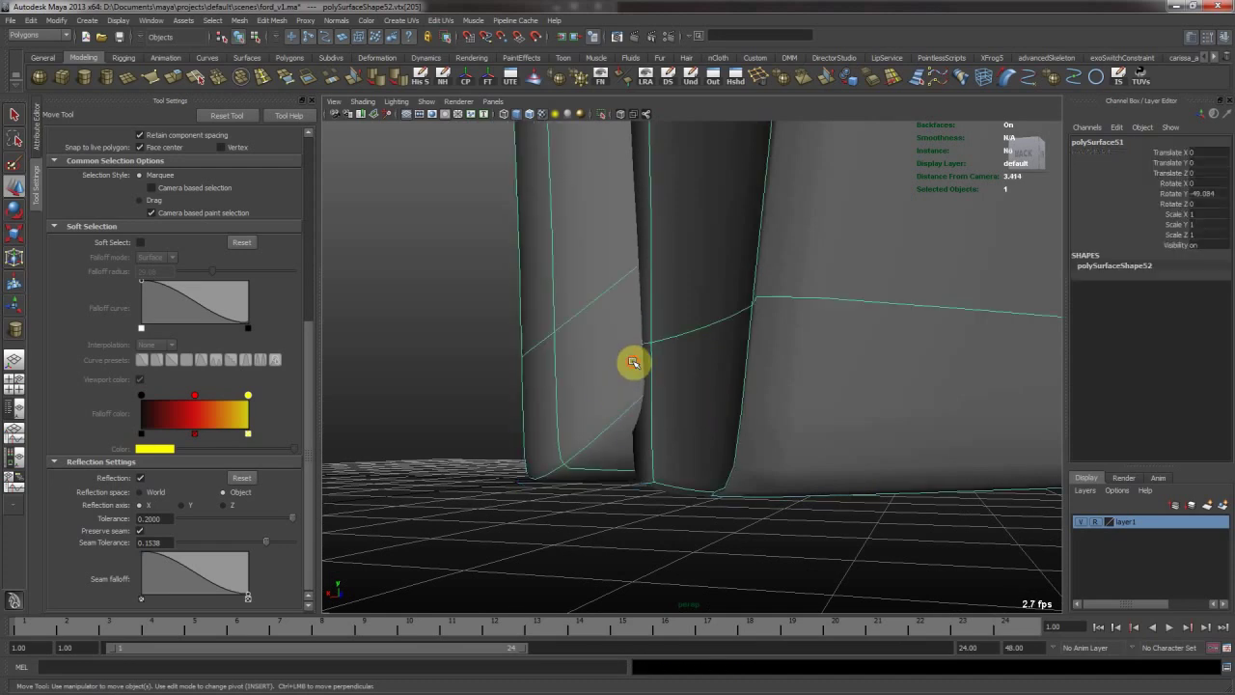
left_click(753, 466)
Adjust the door shell's inner edge just above the wheel-arch corner to follow the inner panel.
left_click_drag(586, 328, 627, 279, "alt")
middle_click_drag(623, 270, 637, 424, "alt")
middle_click_drag(720, 306, 675, 479, "alt")
left_click(724, 449)
right_click_drag(736, 440, 653, 379, "alt")
left_click_drag(653, 379, 535, 415, "alt")
key("F8")
left_click(539, 420)
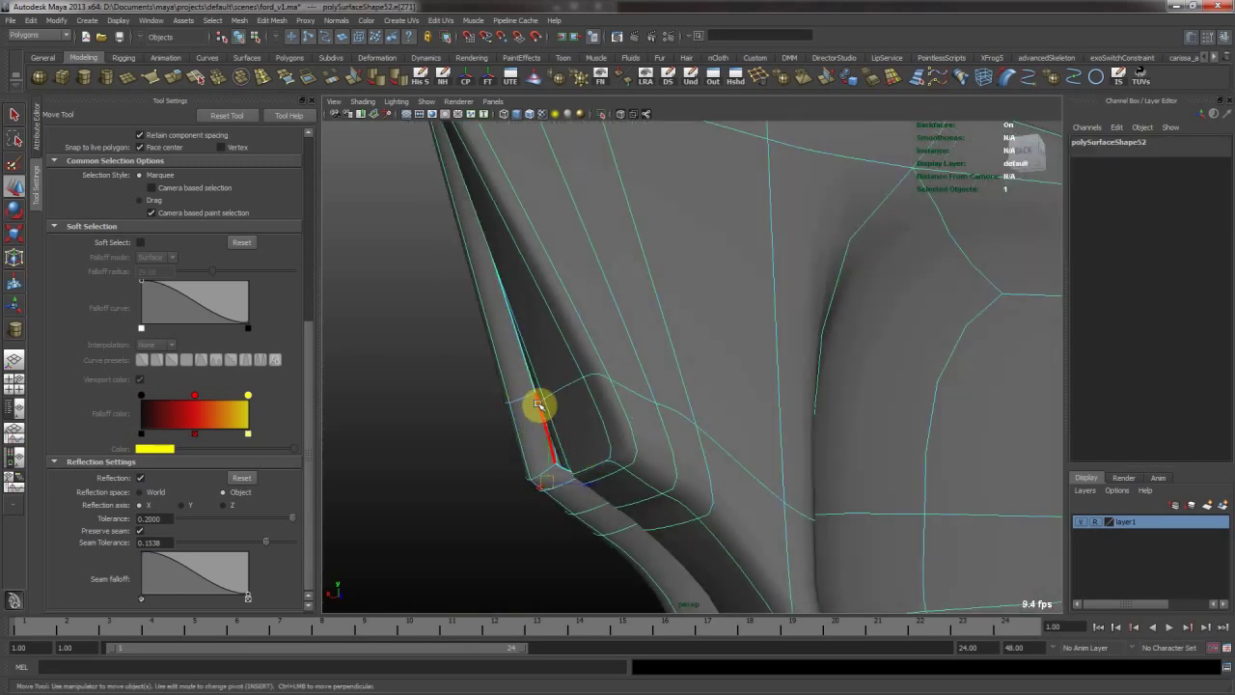
right_click_drag(533, 427, 550, 393)
Adjust the inner panel's lower wheel-arch edge, checking it in smoothed display and returning to unsmoothed.
right_click_drag(775, 444, 579, 371, "alt")
left_click_drag(582, 367, 810, 415, "alt")
right_click_drag(822, 448, 754, 436, "alt")
left_click_drag(753, 436, 714, 380, "alt")
left_click(666, 494)
left_click_drag(666, 495, 724, 348, "alt")
key("3")
key("1")
right_click_drag(724, 347, 716, 386)
left_click(714, 386)
left_click_drag(813, 406, 708, 387, "alt")
left_click(724, 379)
key("3")
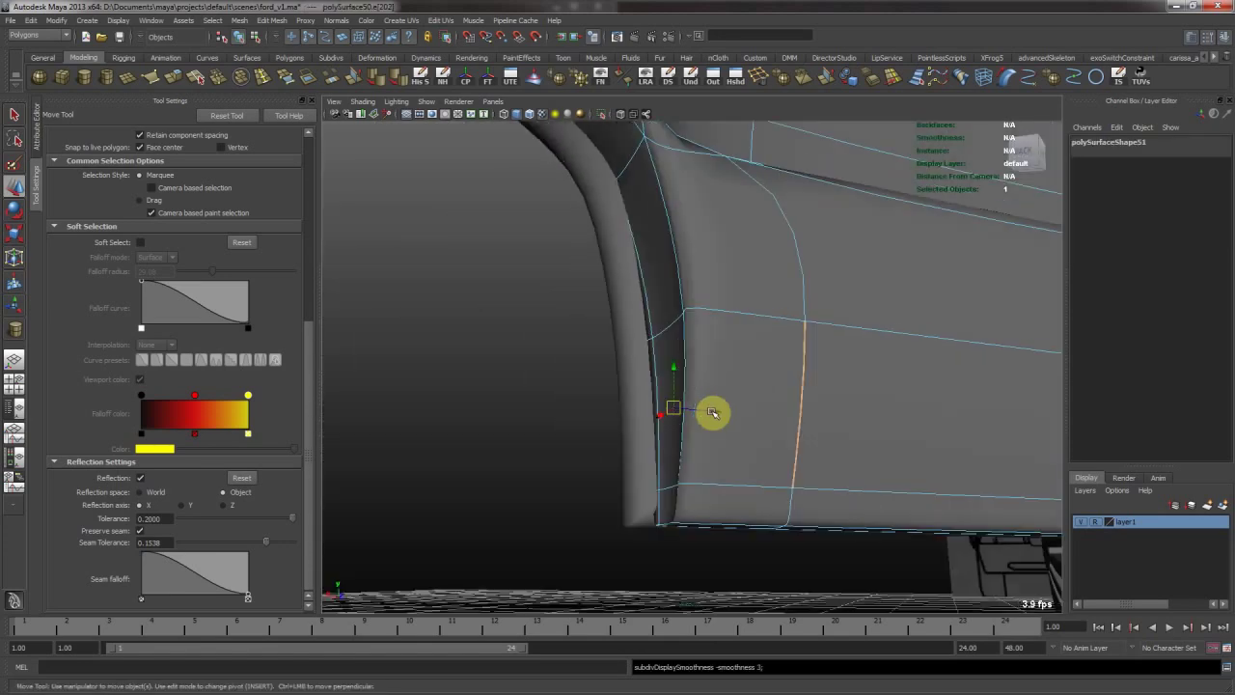
key("1")
Adjust the inner panel's lower wheel-arch and bottom vertices against the lower end of the door shell.
left_click_drag(769, 415, 730, 264, "alt")
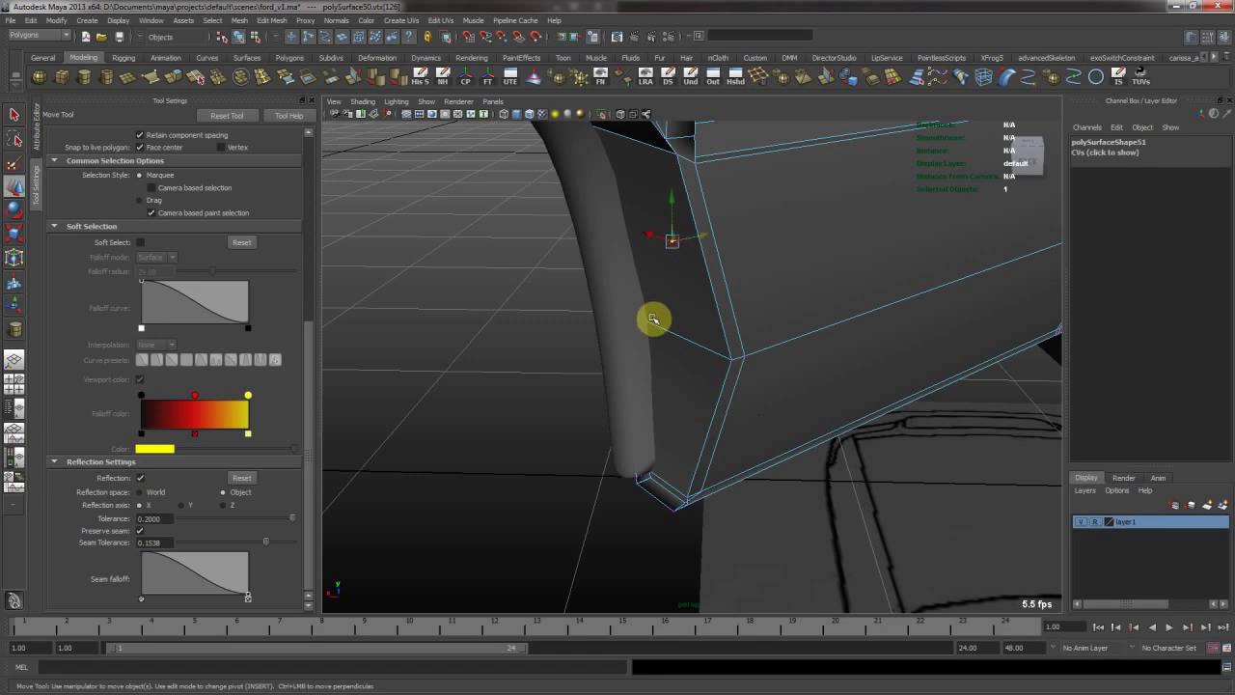
left_click_drag(695, 311, 578, 440, "alt")
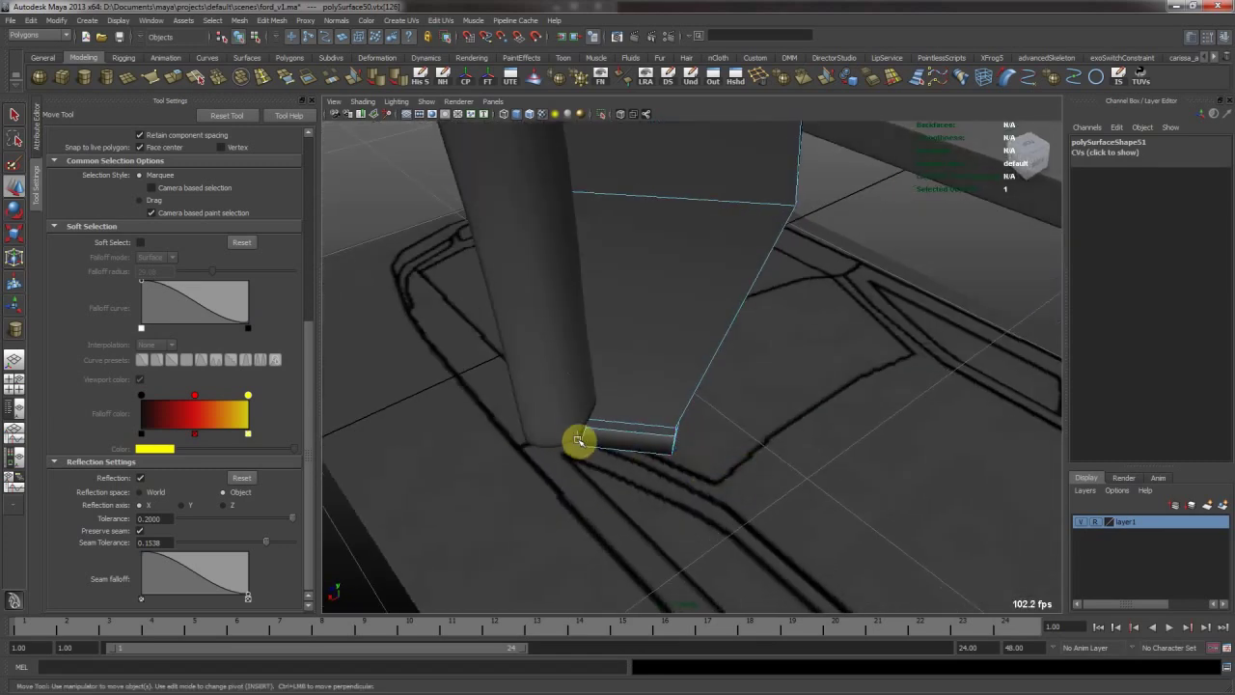
left_click_drag(705, 491, 579, 305, "alt")
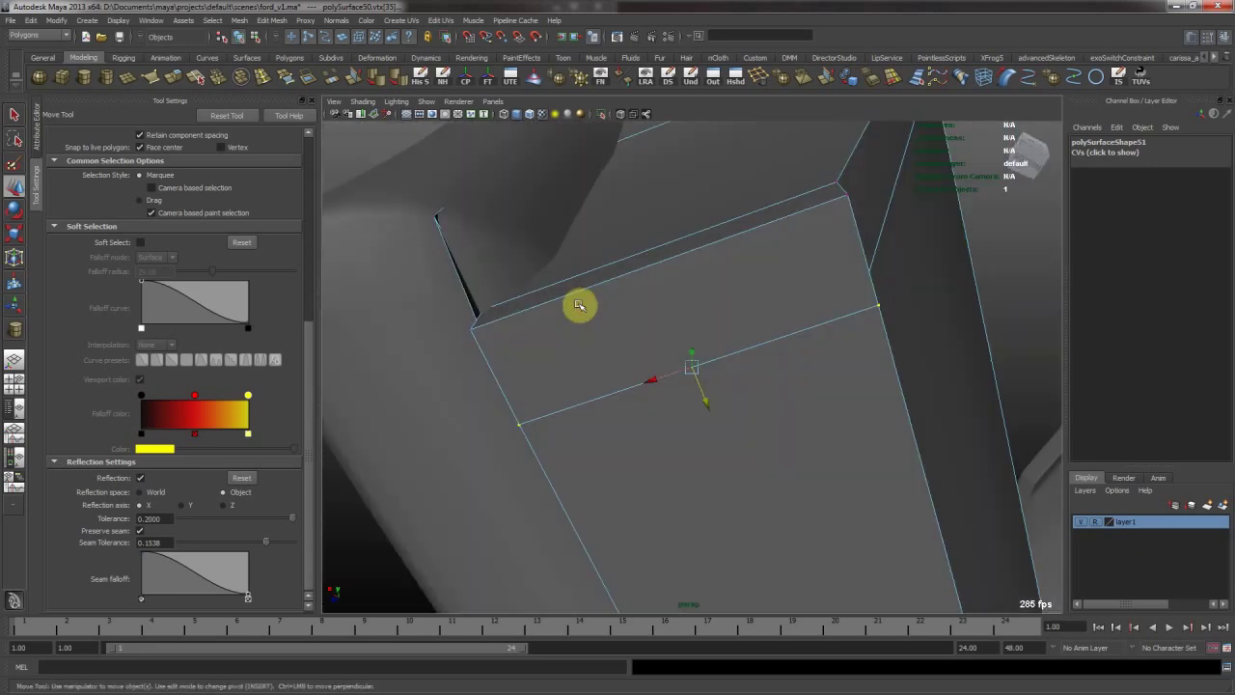
left_click_drag(573, 255, 753, 355, "alt")
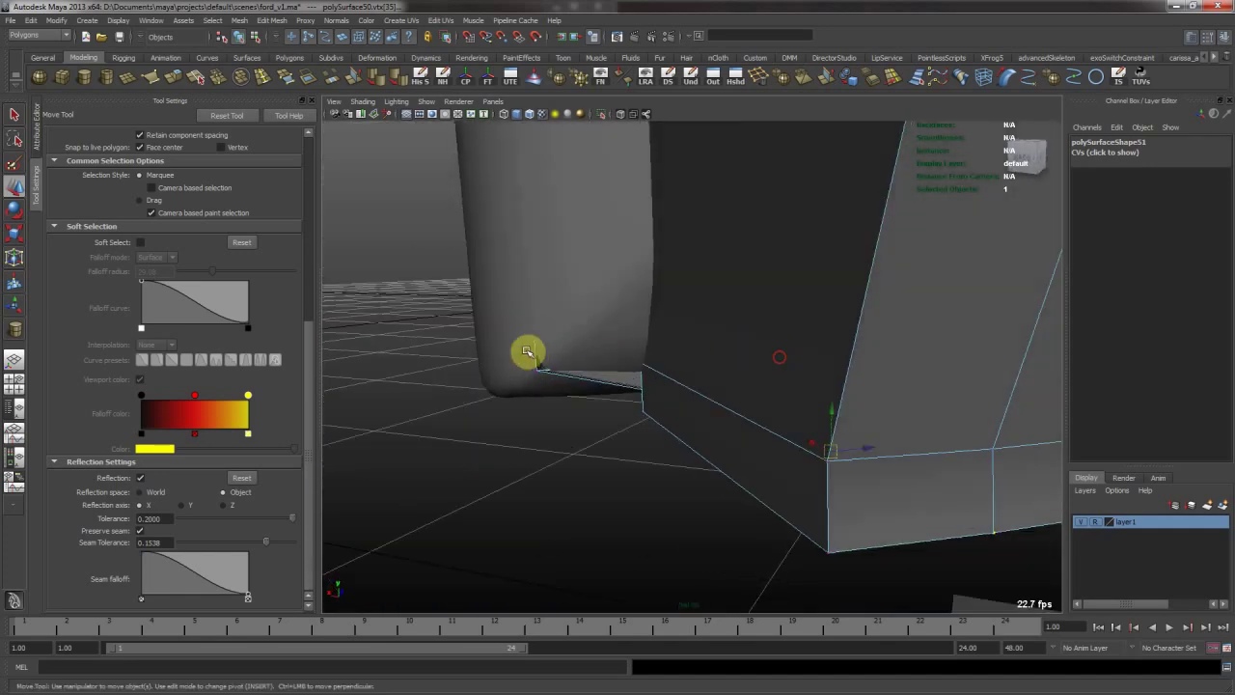
left_click_drag(660, 383, 537, 413, "alt")
Close the rear door by setting its Y rotation to 0.
left_click(579, 384)
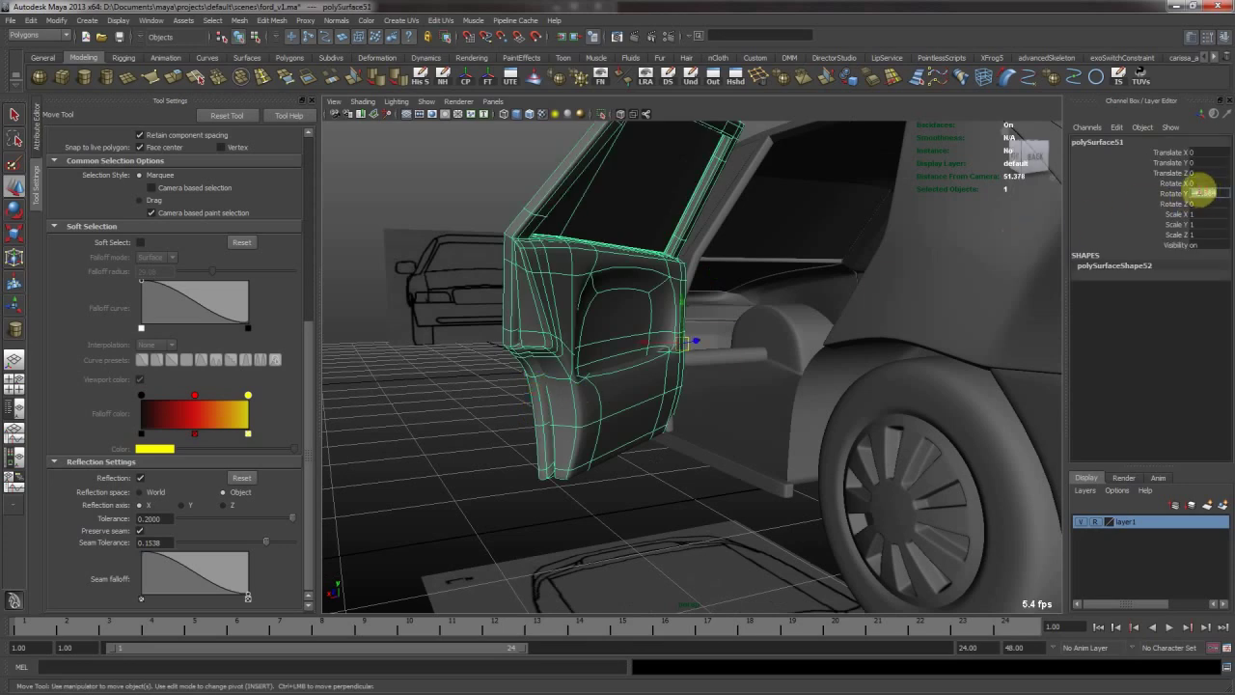
type("0")
key("Return")
Delete the old rear door on the opposite side of the car.
left_click(582, 458)
left_click_drag(854, 415, 645, 386, "alt")
left_click_drag(675, 452, 722, 338, "alt")
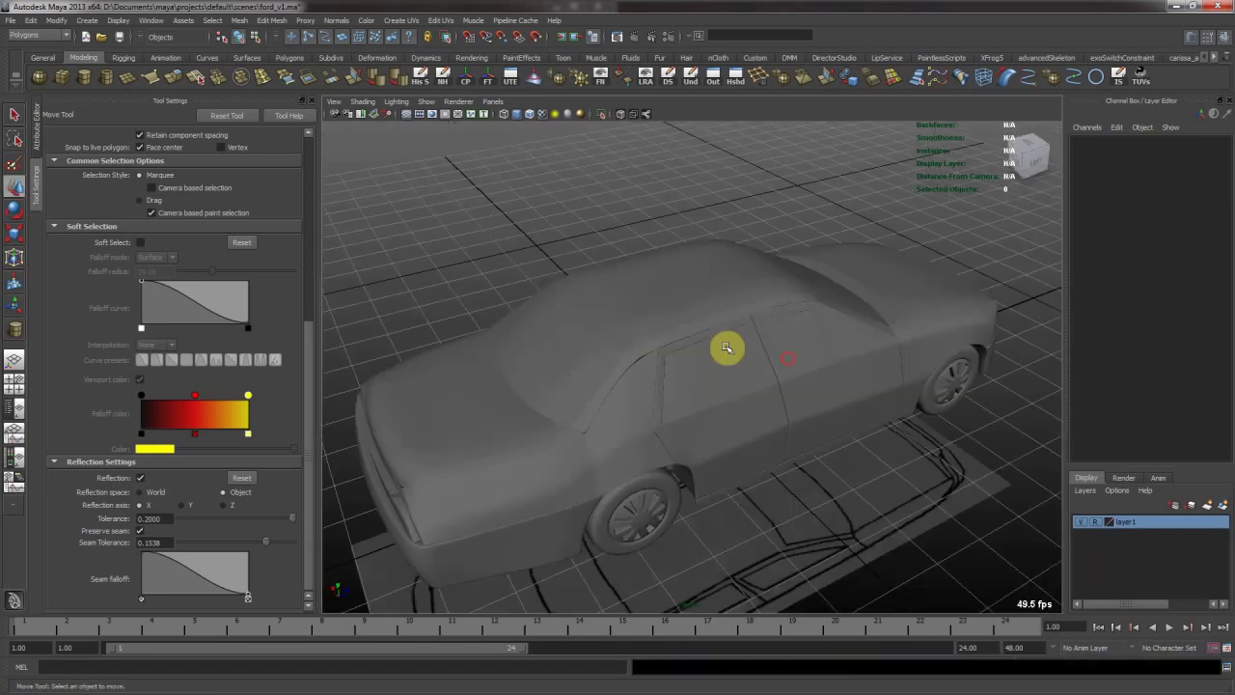
left_click(731, 432)
key("Delete")
Select the remaining rear door and switch the selection up to its parent group.
left_click_drag(738, 427, 453, 415, "alt")
left_click(779, 393)
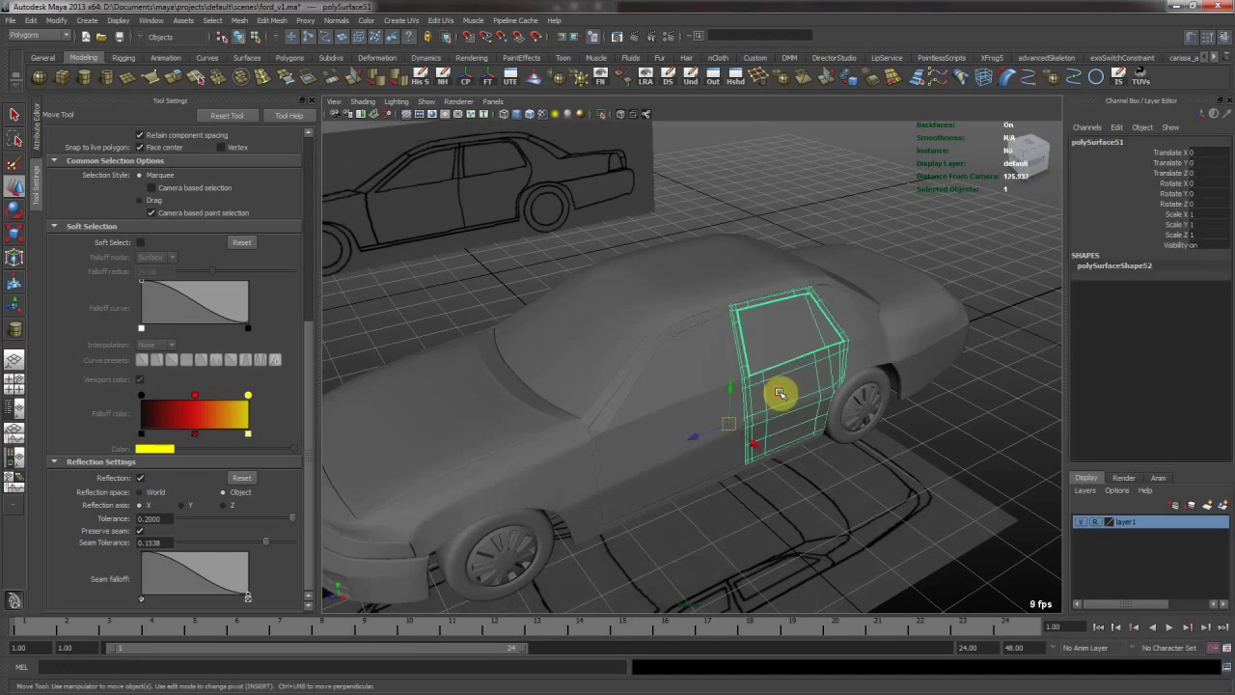
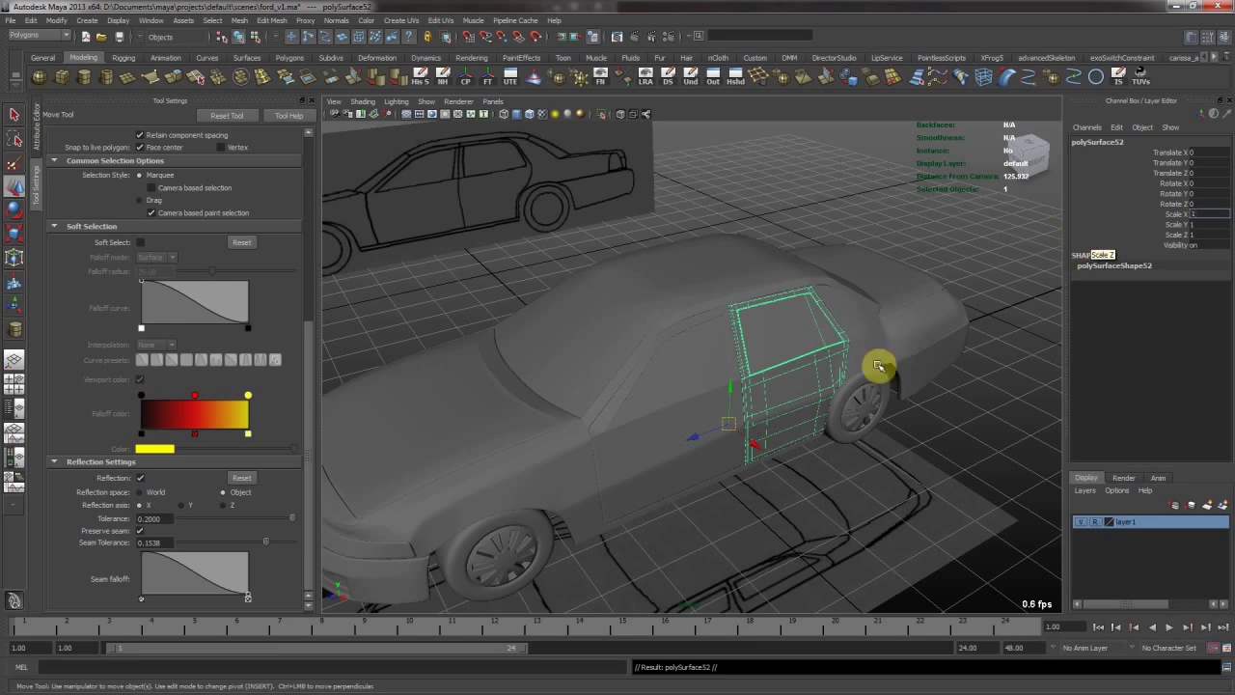
left_click_drag(943, 340, 893, 357, "alt")
left_click_drag(862, 427, 485, 443, "alt")
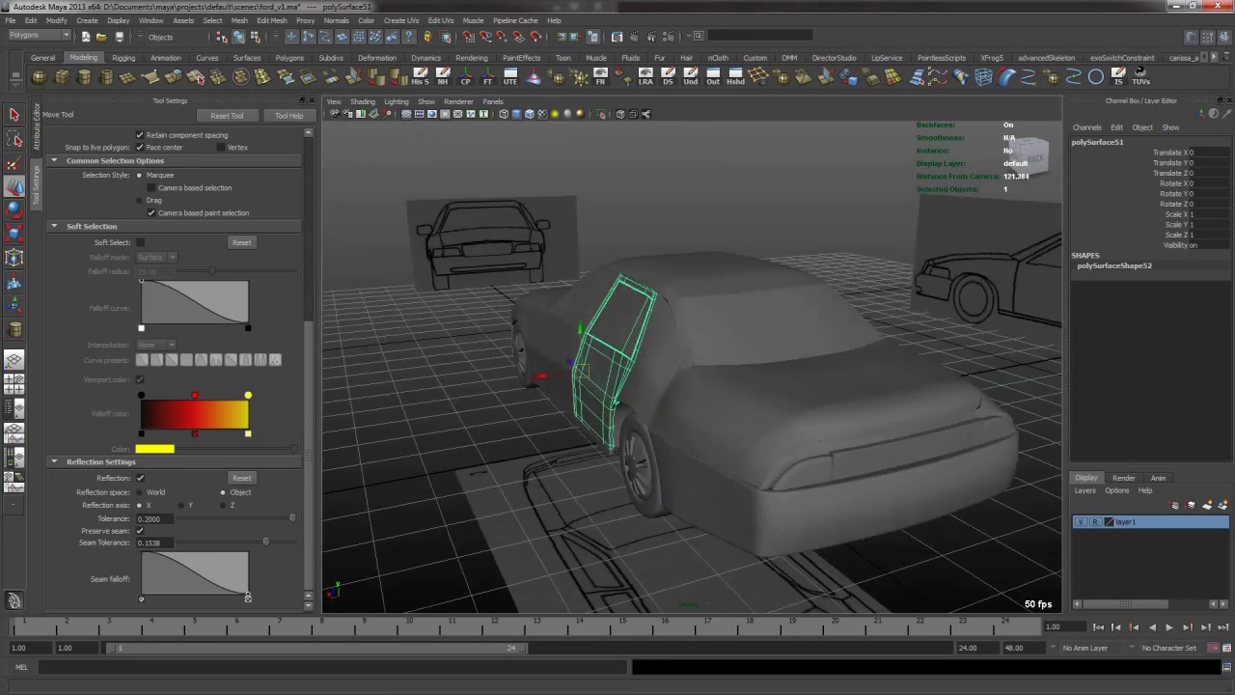
key("Up")
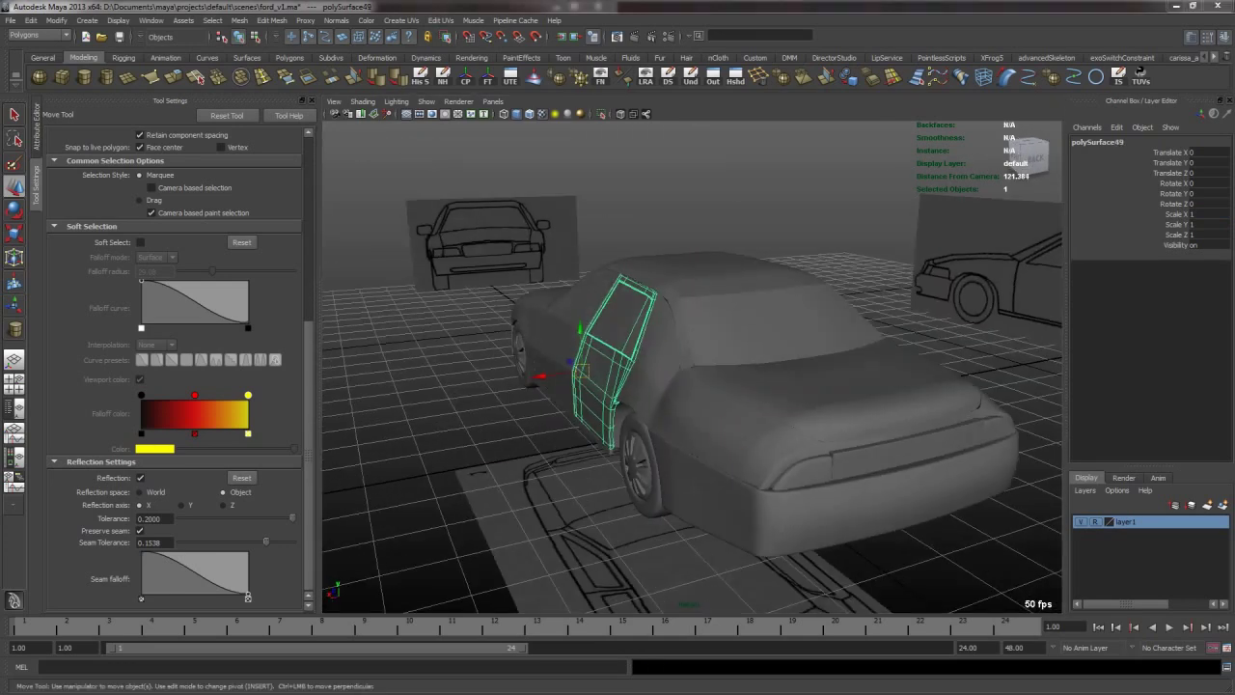
Mirror a duplicate of the door group across the car's centreline with a negative X scale and freeze its transforms.
mouse_move(539, 390)
left_mouse_down("alt")
mouse_move(588, 377)
mouse_move(560, 364)
mouse_move(555, 377)
left_mouse_up("alt")
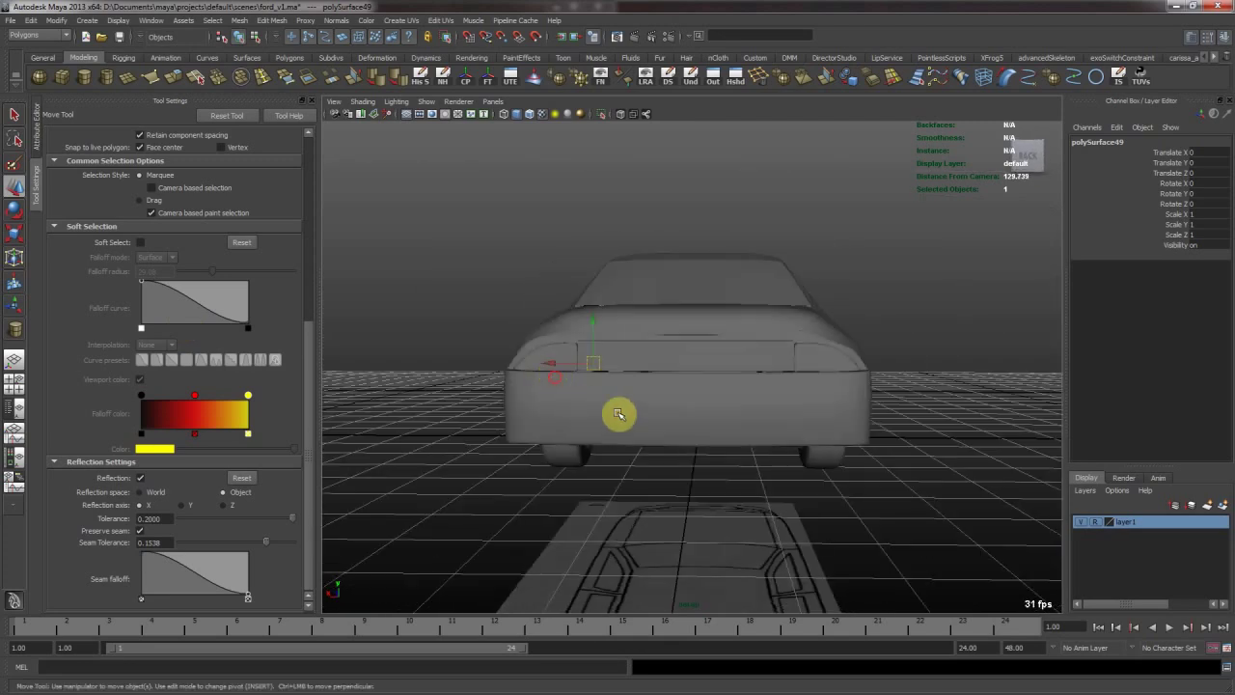
right_click_drag(508, 384, 618, 433, "alt")
left_click_drag(617, 433, 704, 415, "alt")
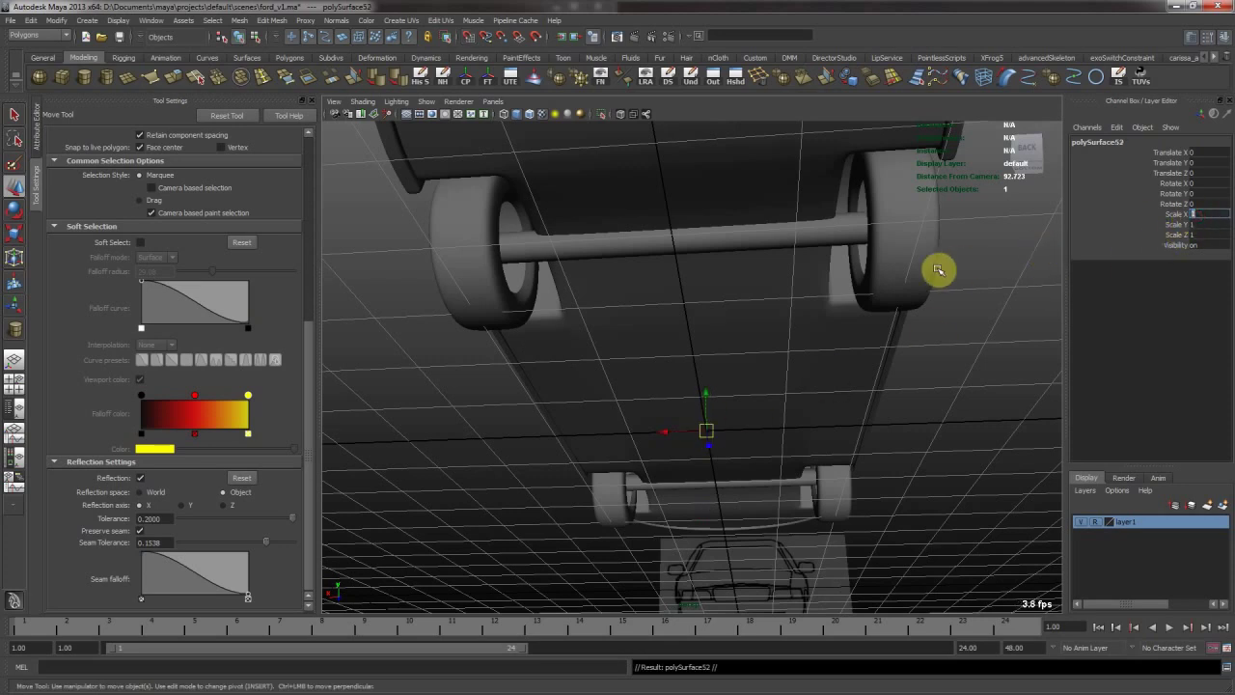
left_click_drag(872, 292, 684, 226, "alt")
key("ctrl+s")
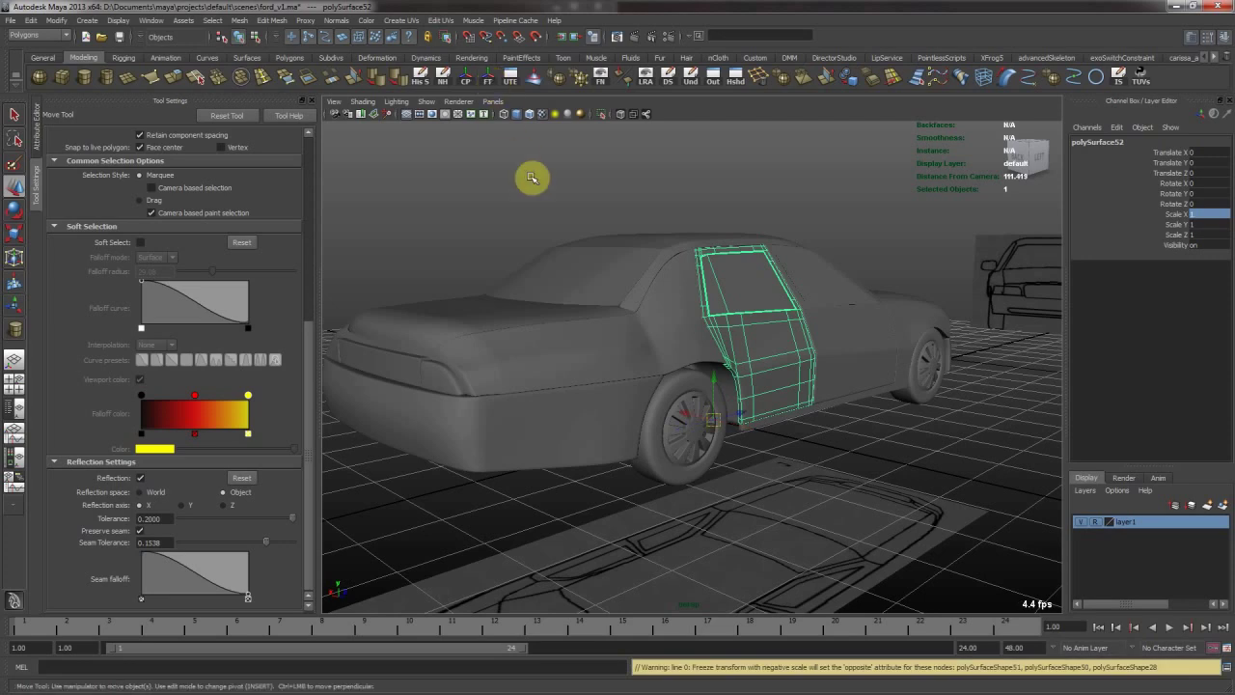
Examine the mirrored rear door and its hinge pivot on the opposite side of the car.
left_click(607, 240)
left_click_drag(796, 332, 654, 402, "alt")
left_click(654, 402)
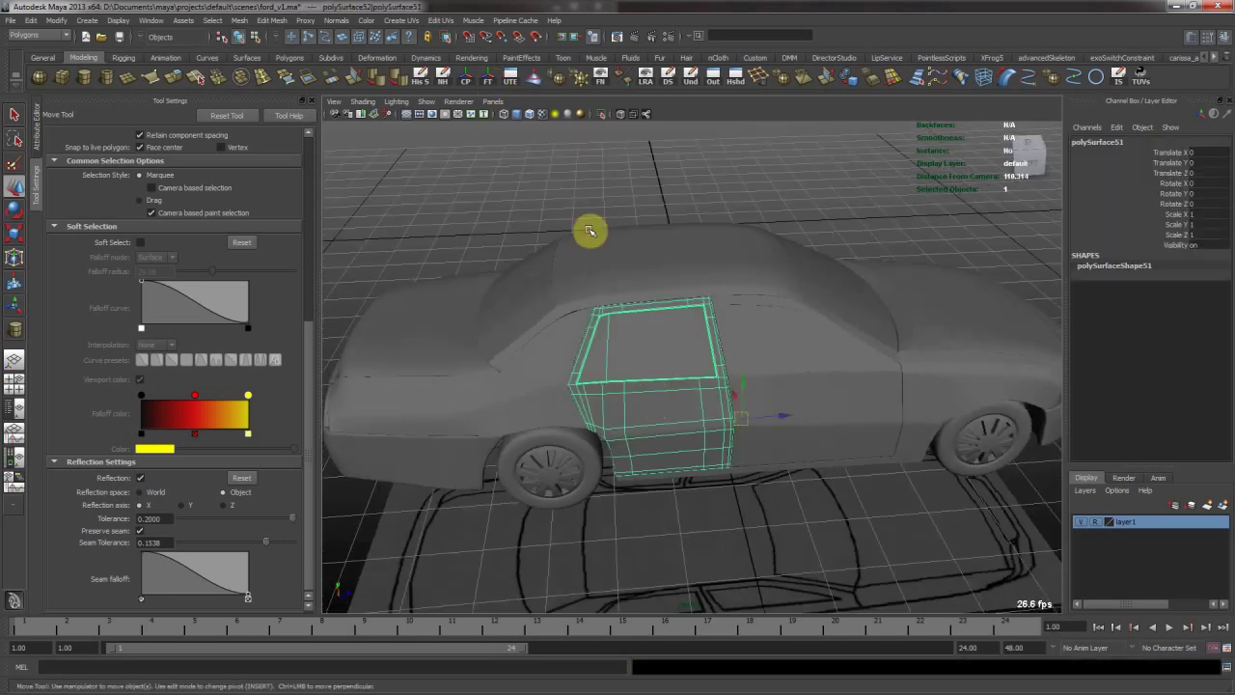
left_click(583, 201)
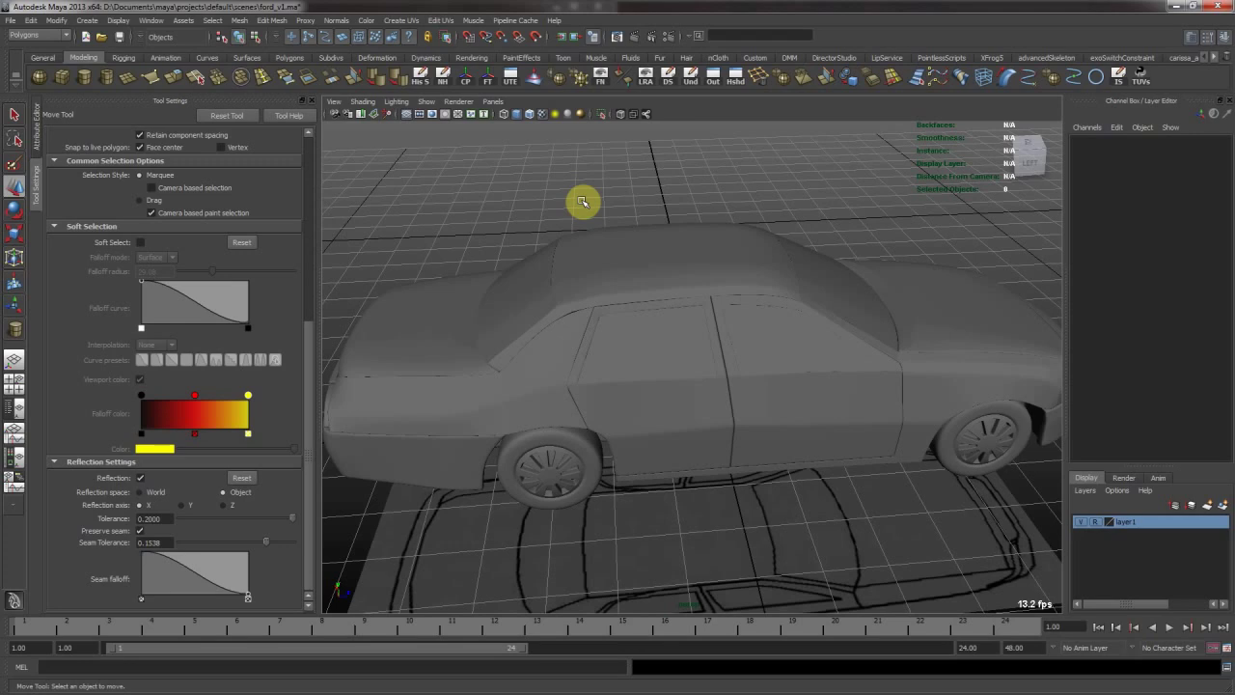
Rotate both rear doors open about their hinges, to about -43° on one side and 50° on the other in Y.
left_click_drag(560, 361, 675, 339, "alt")
left_click(671, 342)
key("e")
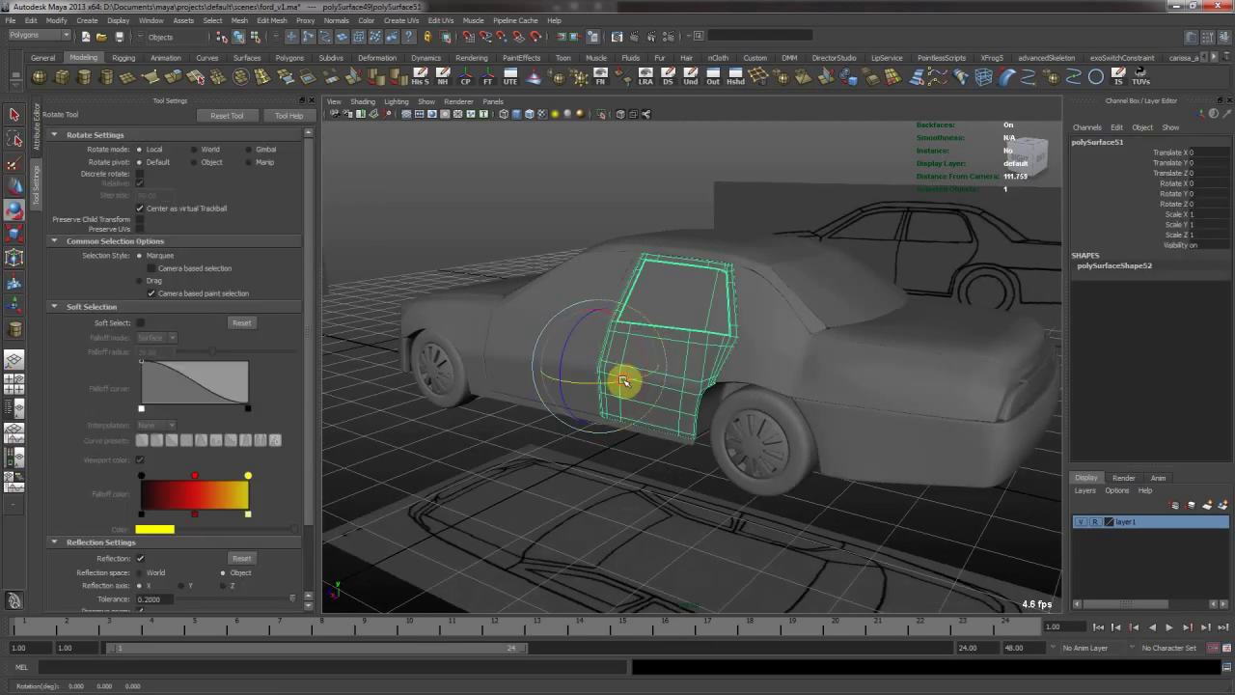
left_click(622, 381)
left_click_drag(929, 281, 904, 279, "alt")
middle_click_drag(844, 319, 764, 342)
left_click_drag(846, 322, 806, 402, "alt")
left_click(806, 401)
middle_click_drag(805, 401, 829, 421)
left_click(890, 498)
Examine the opened rear doors and their fit to the body from behind, from the front and in perspective.
left_click_drag(890, 498, 1014, 462, "alt")
left_click_drag(744, 450, 658, 454, "alt")
middle_click_drag(659, 454, 675, 417, "alt")
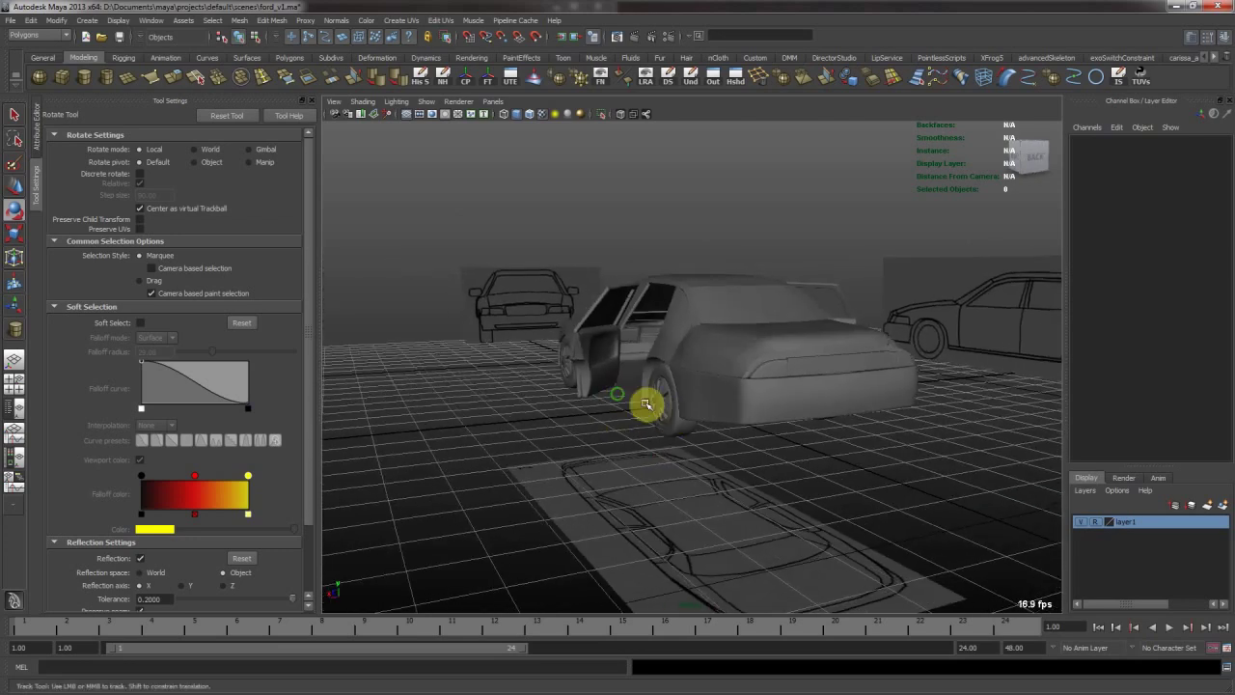
right_click_drag(560, 366, 846, 405, "alt")
left_click_drag(846, 406, 806, 408, "alt")
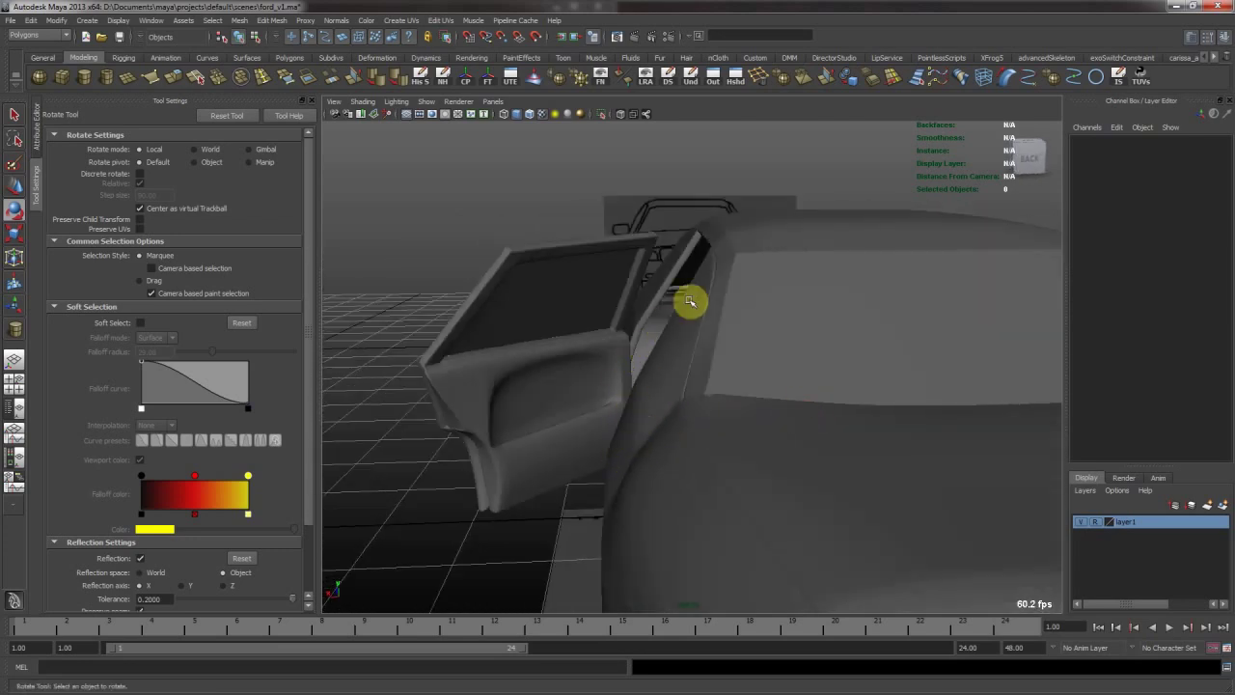
mouse_move(730, 315)
left_mouse_down("alt")
mouse_move(816, 303)
mouse_move(703, 353)
mouse_move(601, 350)
mouse_move(685, 351)
left_mouse_up("alt")
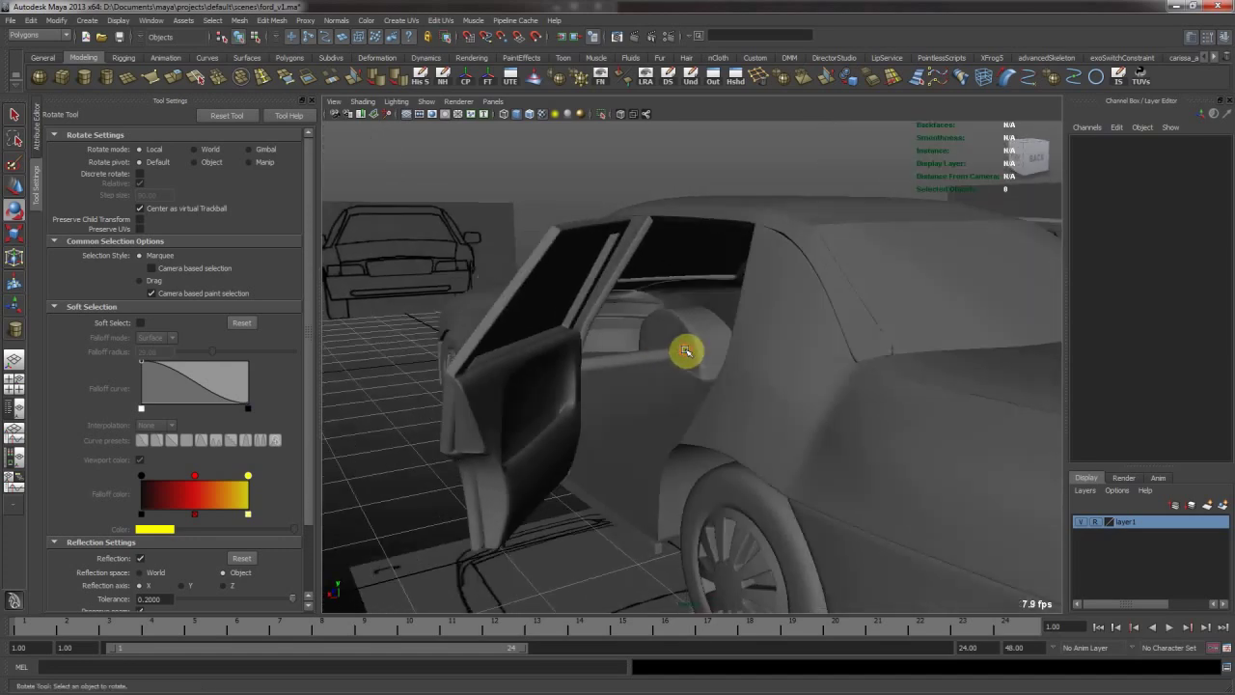
key("space")
key("space")
right_click_drag(581, 416, 493, 335, "alt")
middle_click_drag(576, 347, 736, 370, "alt")
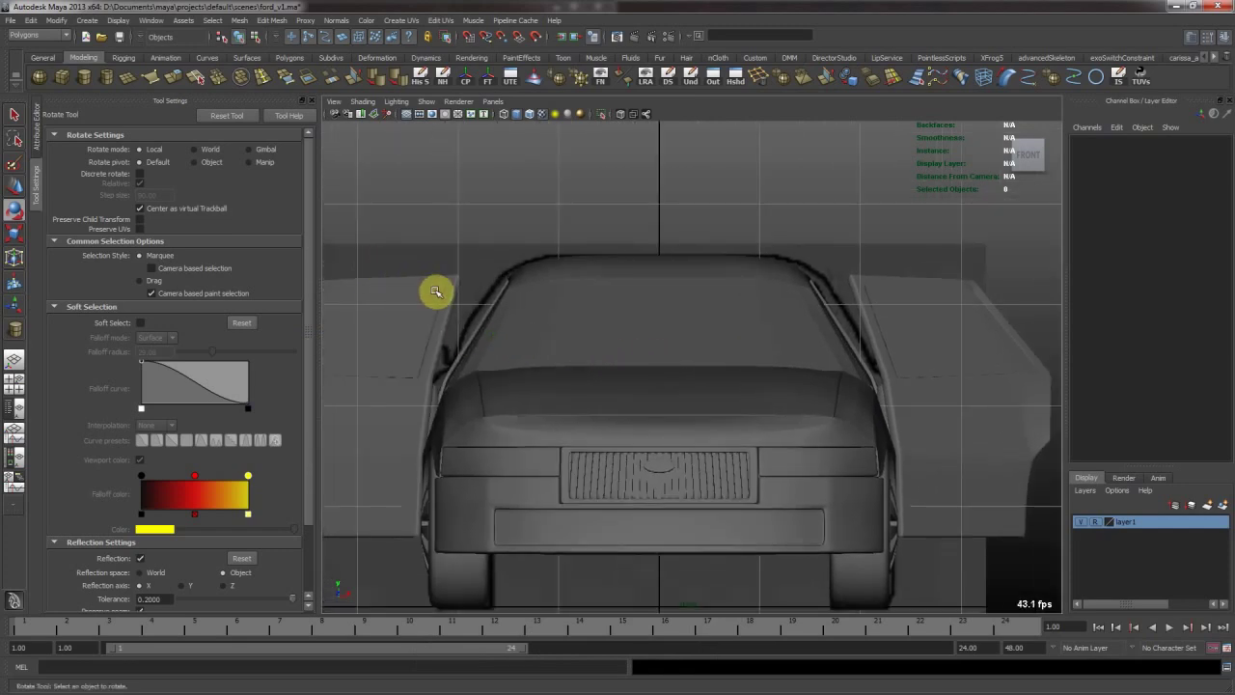
left_click(589, 408)
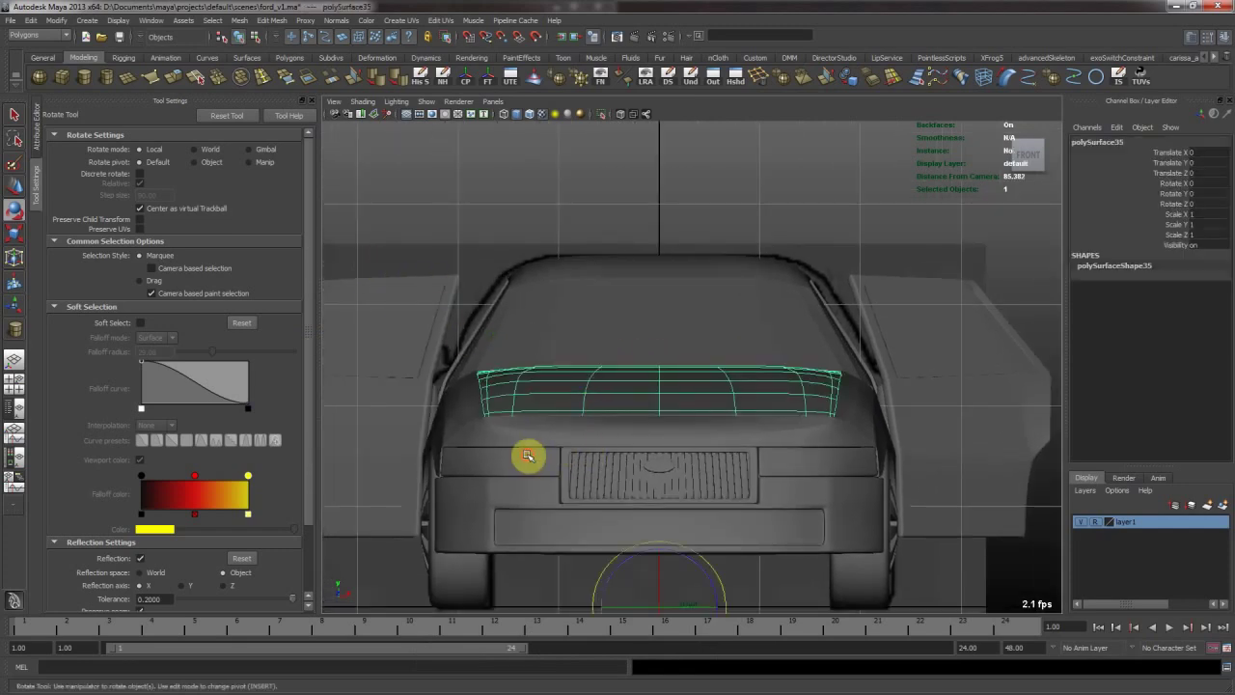
left_click(760, 248)
key("space")
key("space")
left_click_drag(855, 337, 676, 405, "alt")
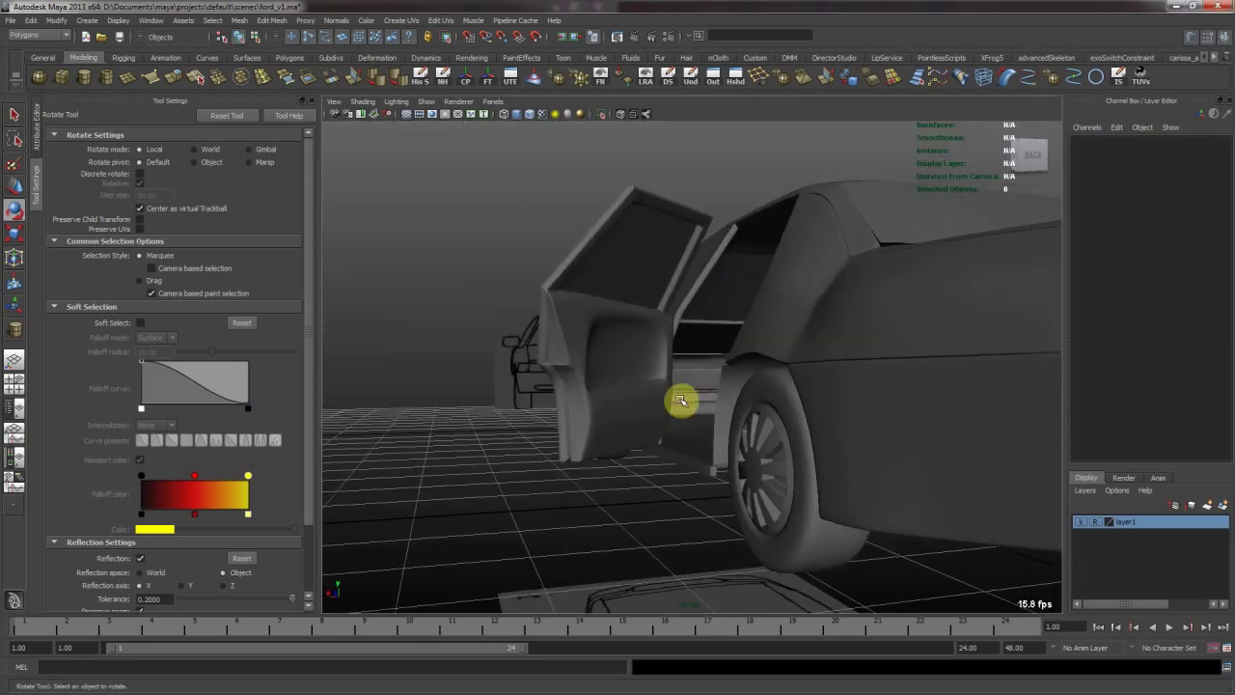
left_click_drag(642, 349, 730, 405, "alt")
Close both rear doors by resetting their Y rotation to 0.
left_click(730, 405)
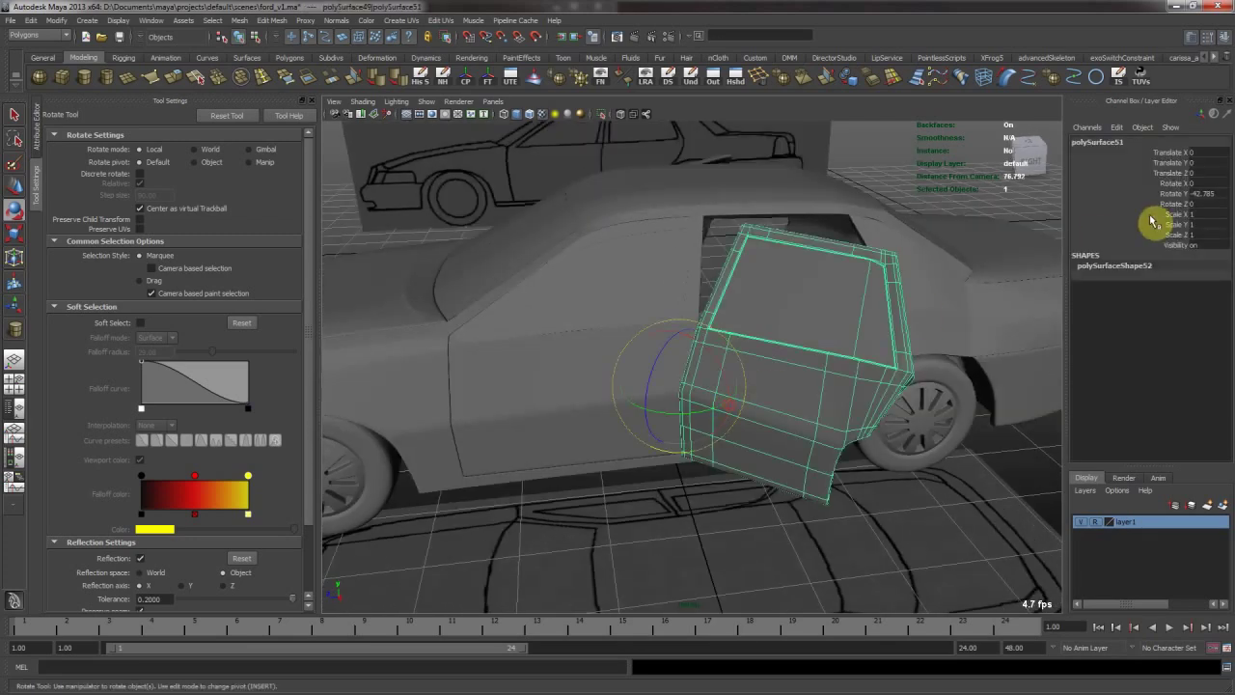
left_click_drag(628, 384, 742, 398, "alt")
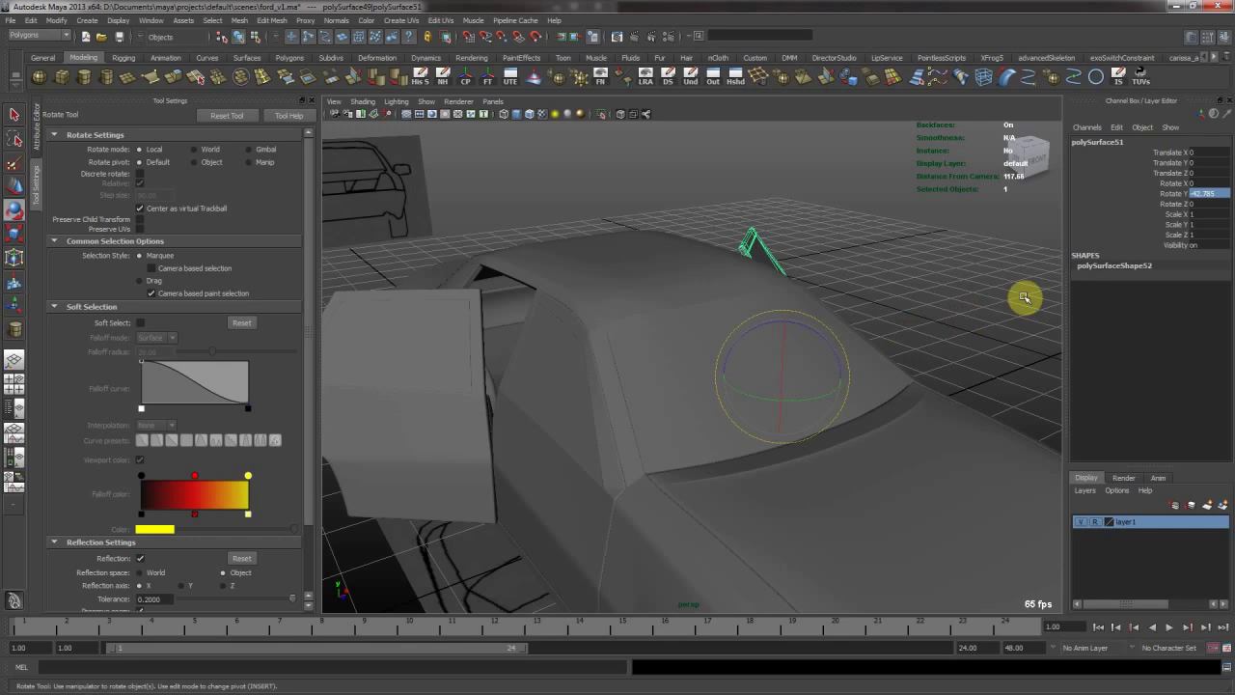
left_click(474, 461)
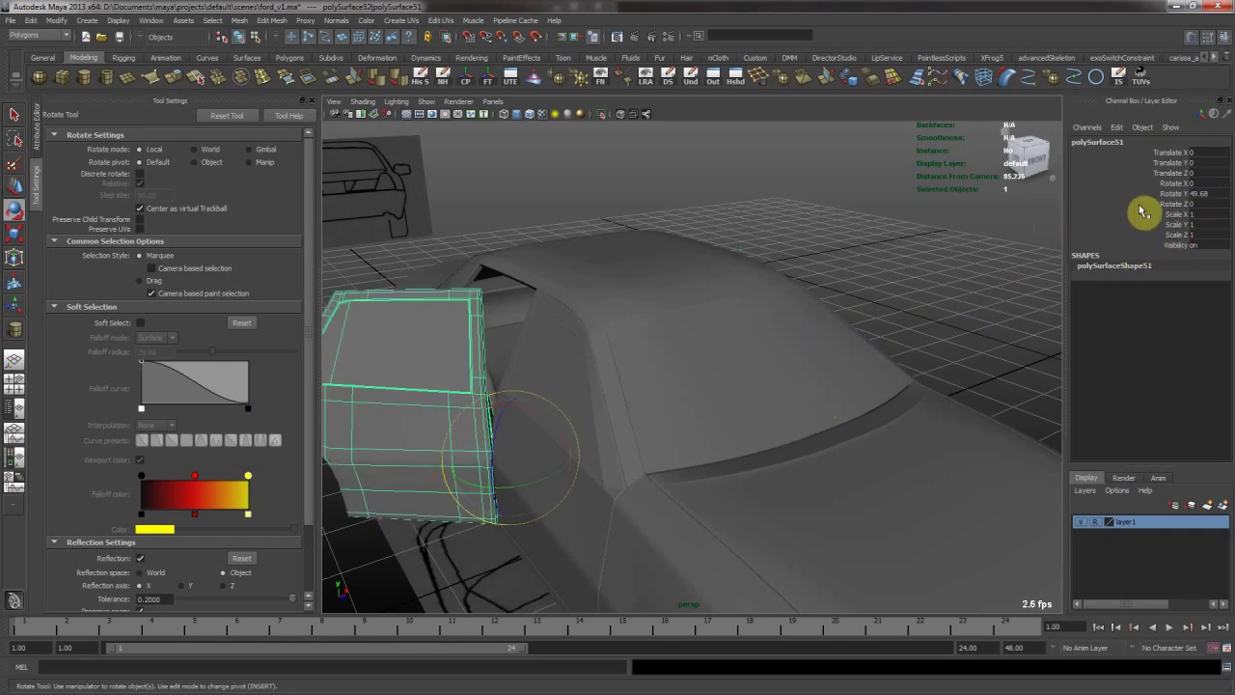
type("0")
key("Return")
left_click(912, 295)
Select the windshield, side windows and rear window, save the scene and assign a new Blinn material to the glass.
left_click(780, 391)
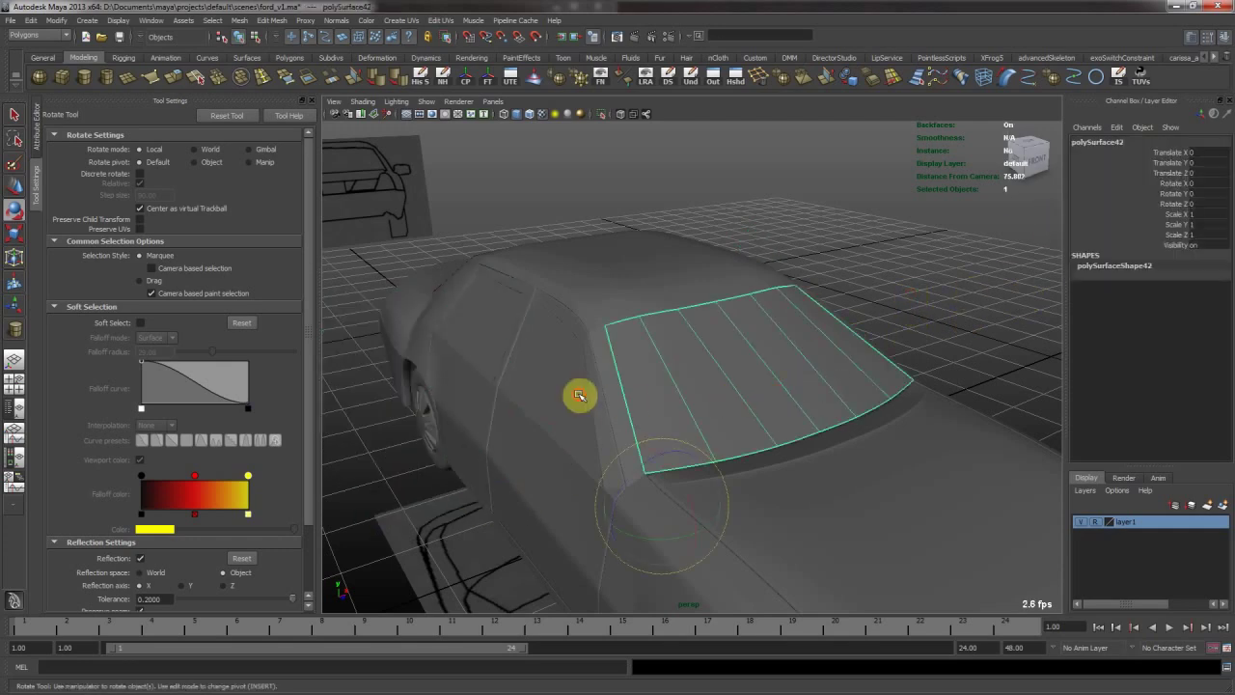
left_click(578, 396, "shift")
left_click(490, 339, "shift")
left_click_drag(888, 338, 744, 414, "alt")
left_click(651, 345, "shift")
left_click(738, 311, "shift")
left_click(880, 319, "shift")
key("ctrl+s")
right_click_drag(720, 348, 738, 527)
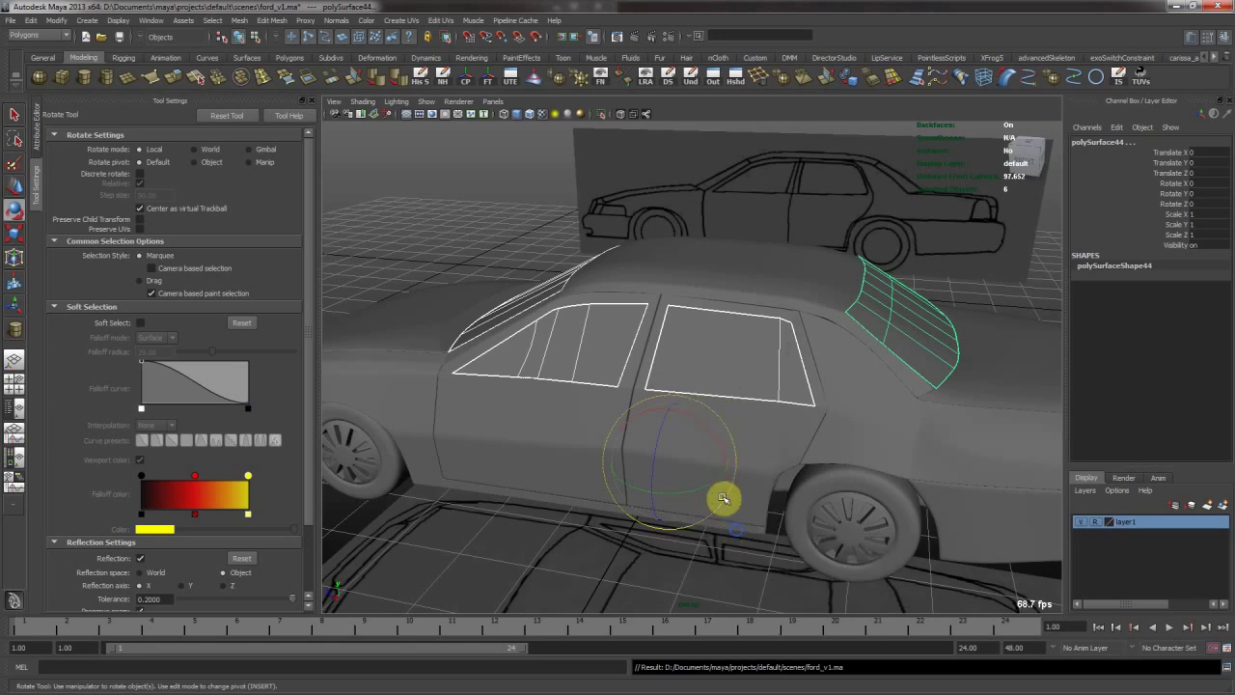
left_click(511, 321)
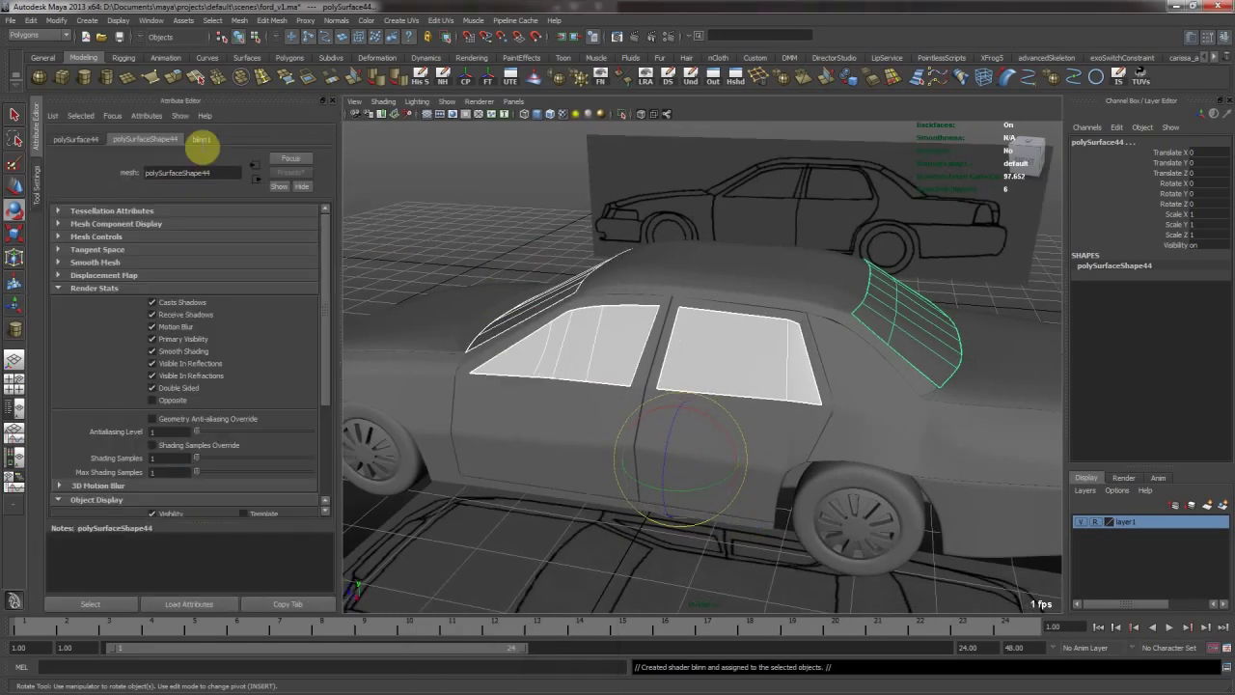
Give the glass's Blinn material a near-black color and raise its transparency to almost white.
left_click(200, 140)
left_click(209, 285)
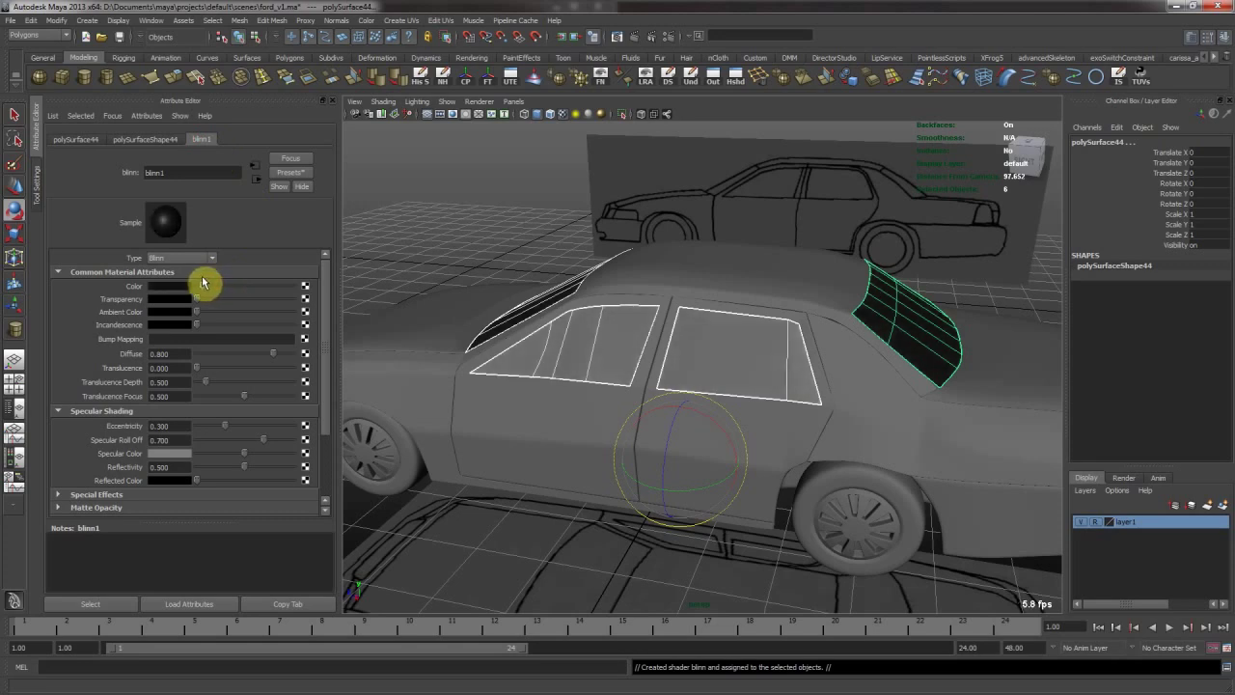
left_click_drag(238, 301, 273, 303)
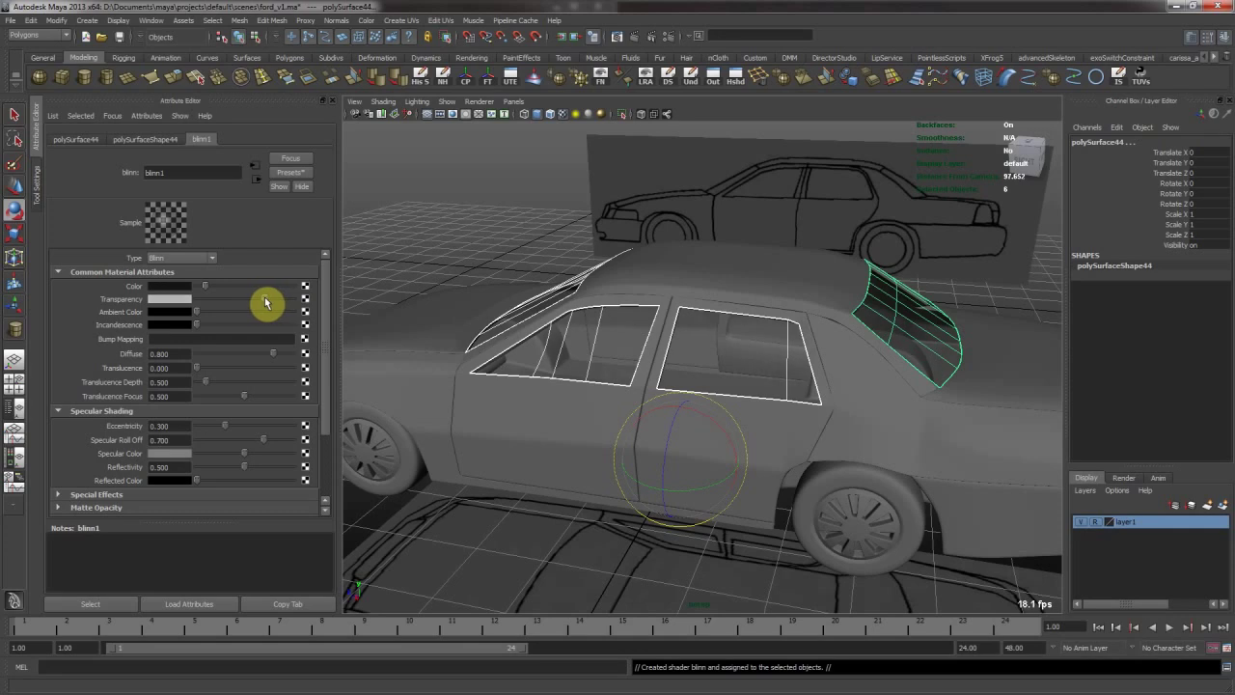
mouse_move(270, 303)
left_mouse_down()
mouse_move(254, 300)
mouse_move(302, 288)
mouse_move(262, 283)
mouse_move(283, 283)
left_mouse_up()
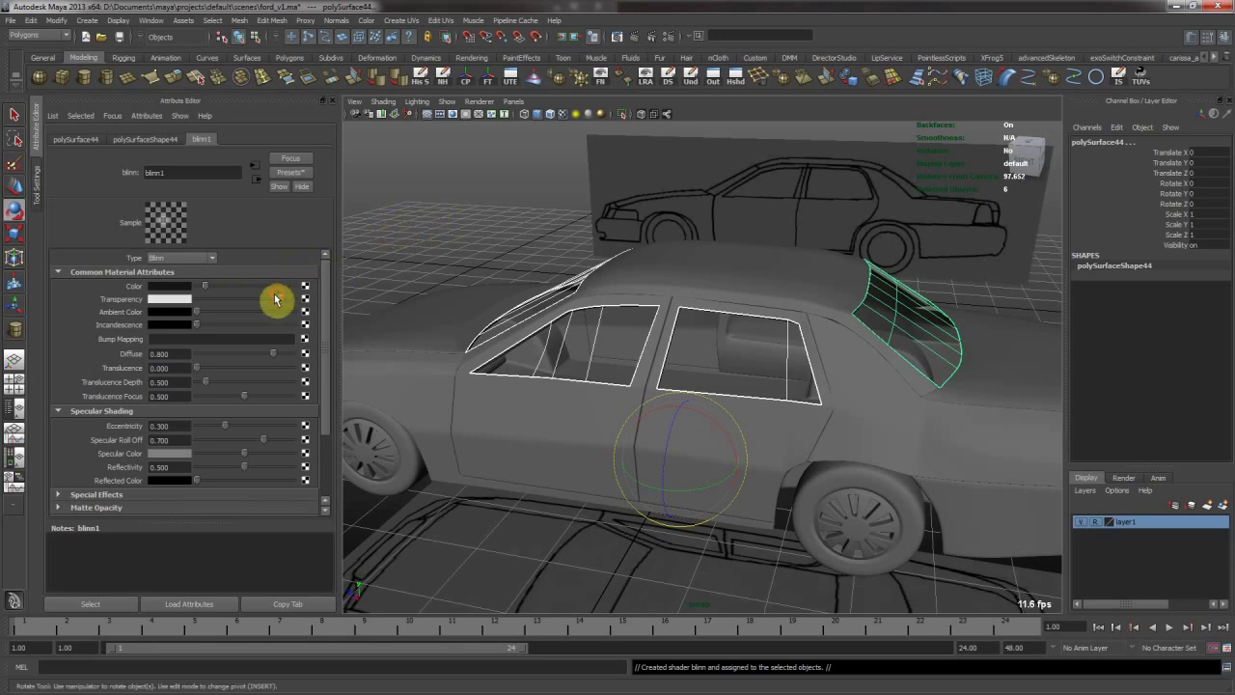
left_click(477, 235)
left_click_drag(477, 281, 537, 285, "alt")
left_click_drag(699, 328, 611, 337, "alt")
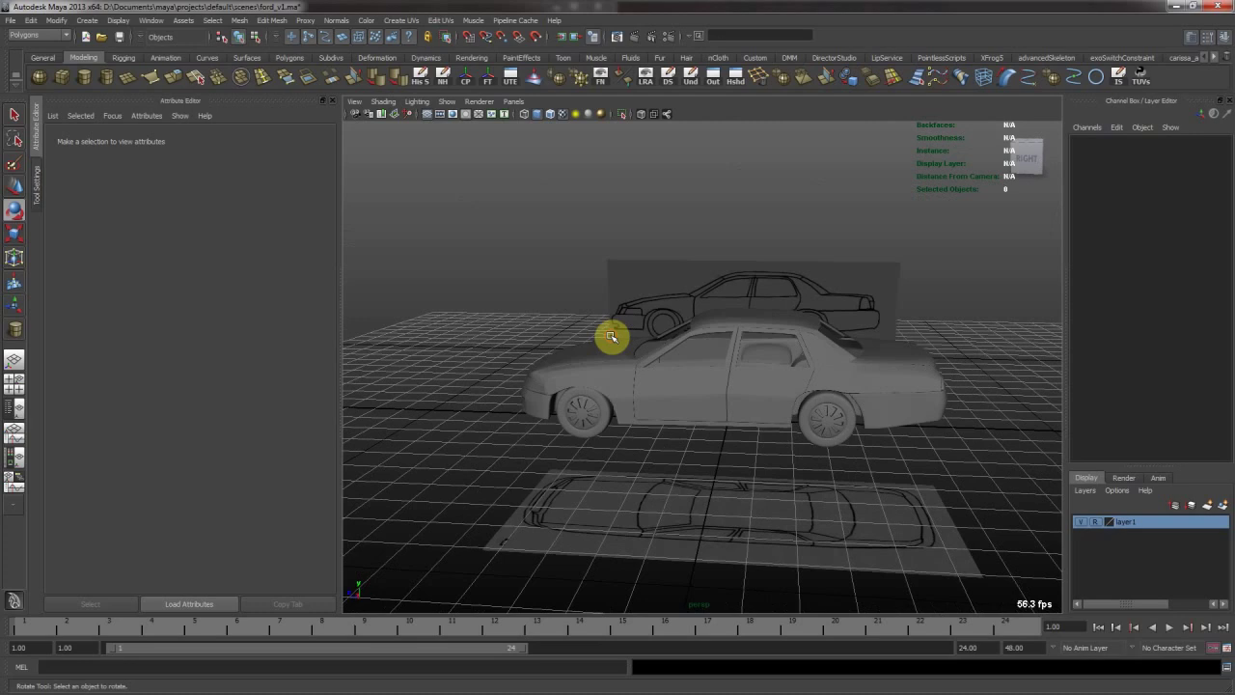
Create a polygon cube on the floor inside the car's cabin, facing the front wheel wells.
right_click_drag(590, 354, 819, 430, "alt")
left_click_drag(819, 430, 666, 396, "alt")
left_click_drag(605, 329, 568, 256, "alt")
left_click_drag(628, 289, 703, 324, "alt")
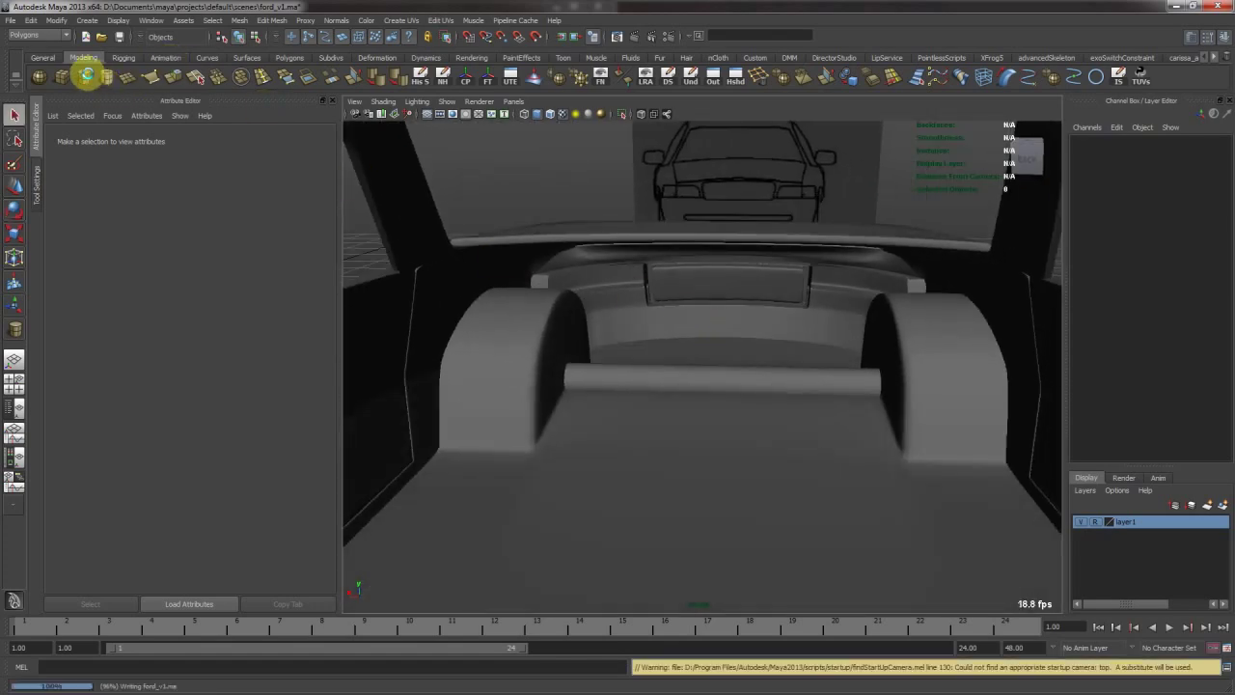
left_click(84, 77)
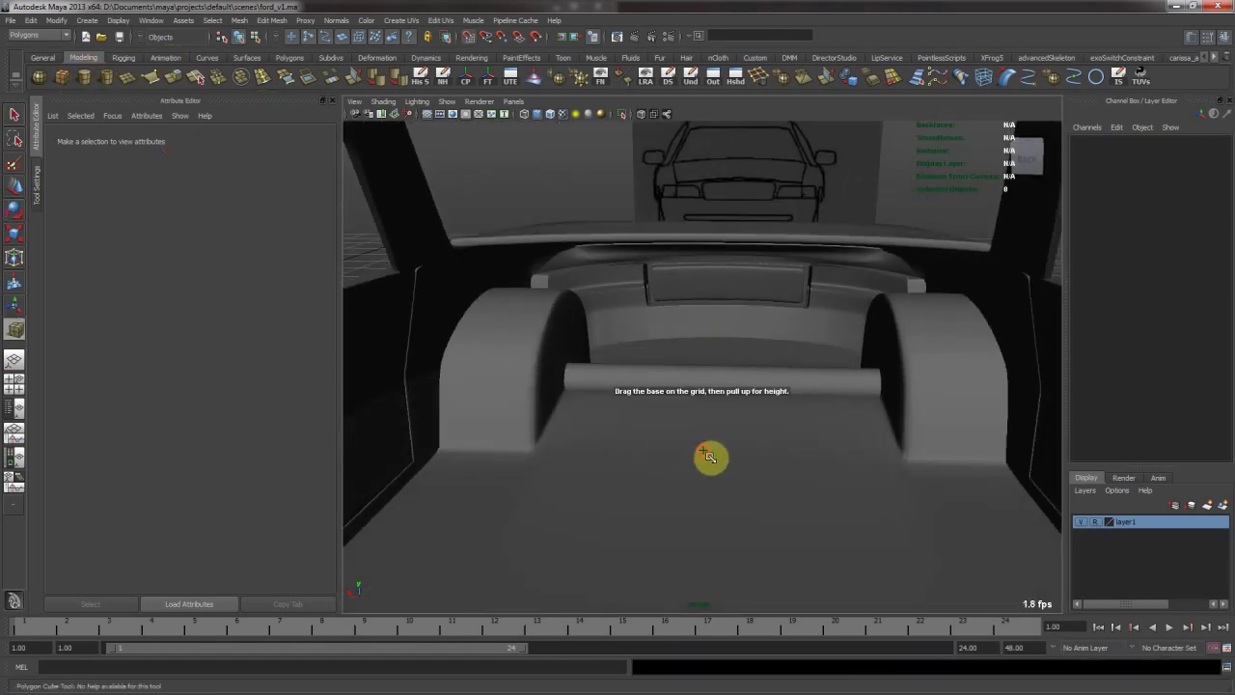
left_click(719, 464)
left_click_drag(719, 424, 724, 351)
left_click_drag(837, 375, 798, 370, "alt")
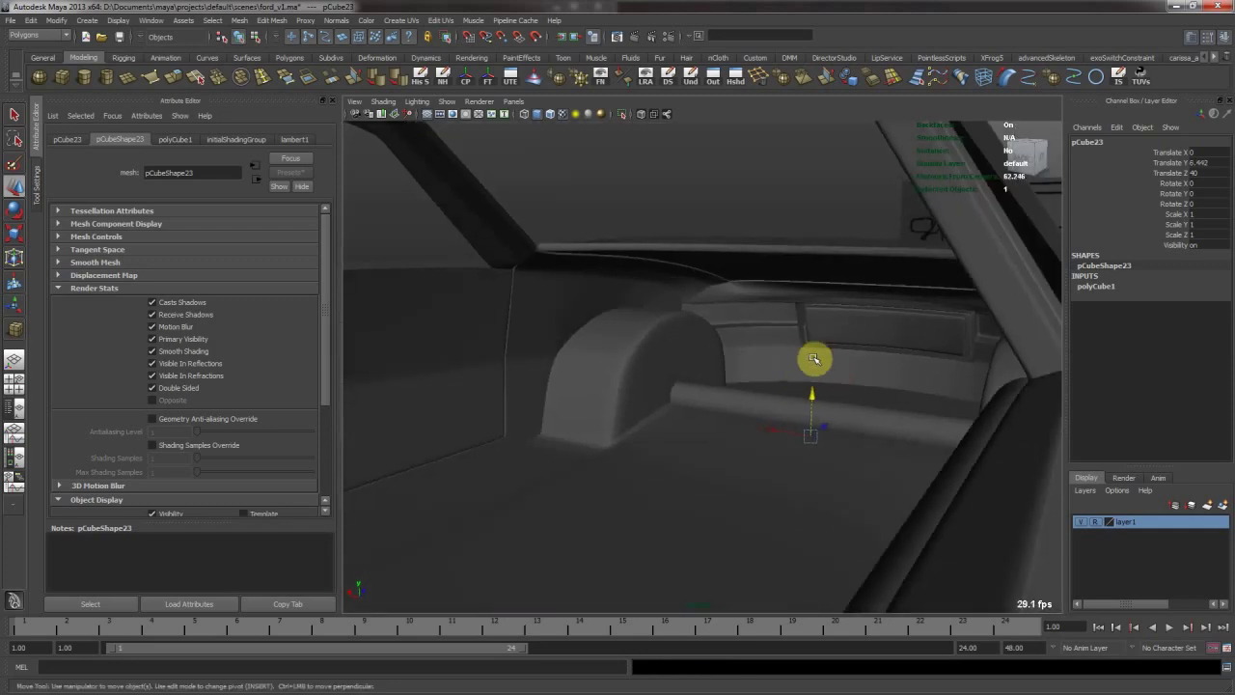
Move the new cube back between the front wheel wells and scale it uniformly to about 23.4.
left_click_drag(827, 416, 706, 484)
middle_click_drag(730, 468, 722, 468)
left_click_drag(721, 469, 867, 411, "alt")
key("r")
middle_click_drag(777, 437, 836, 405)
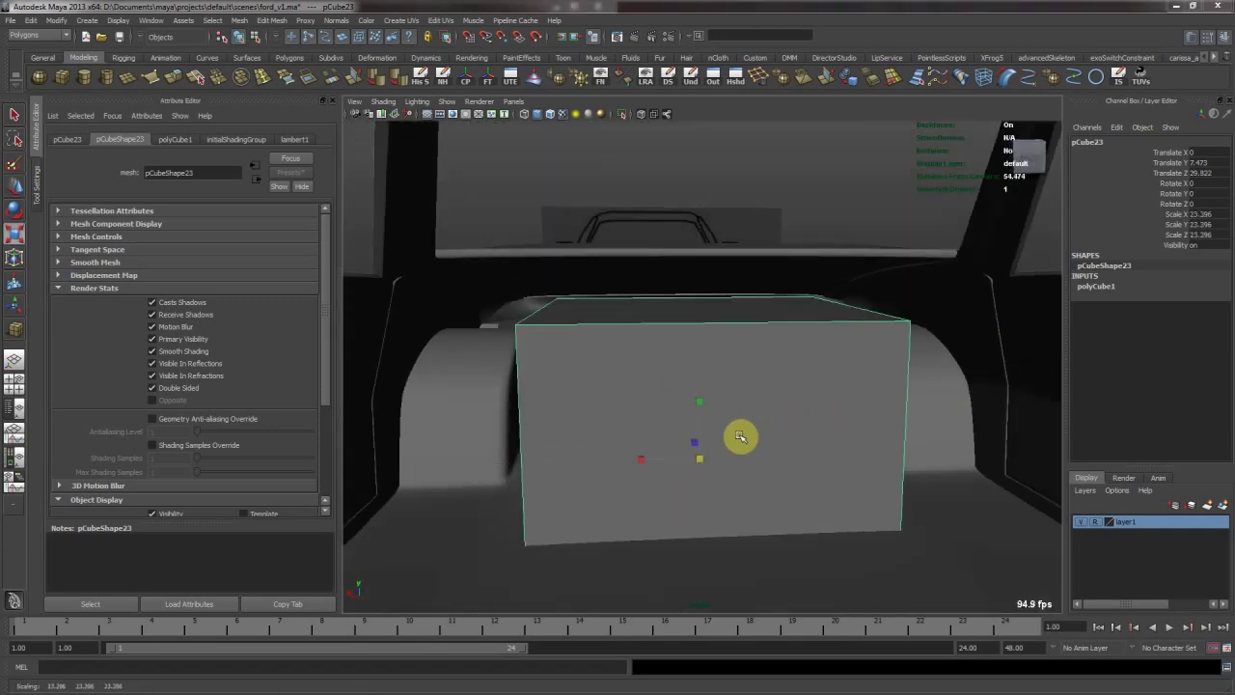
Raise the transparency of the shared lambert1 material while viewing the cube inside the body from the side.
key("space")
key("space")
right_click_drag(834, 457, 637, 359, "alt")
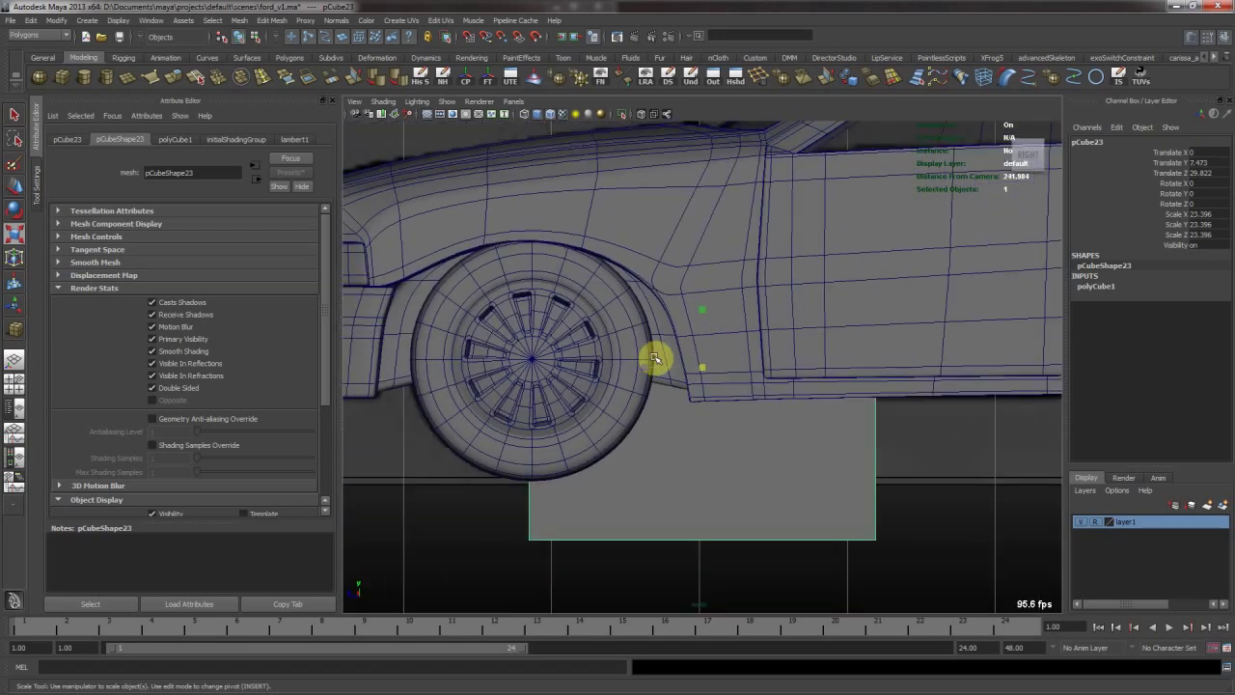
key("s")
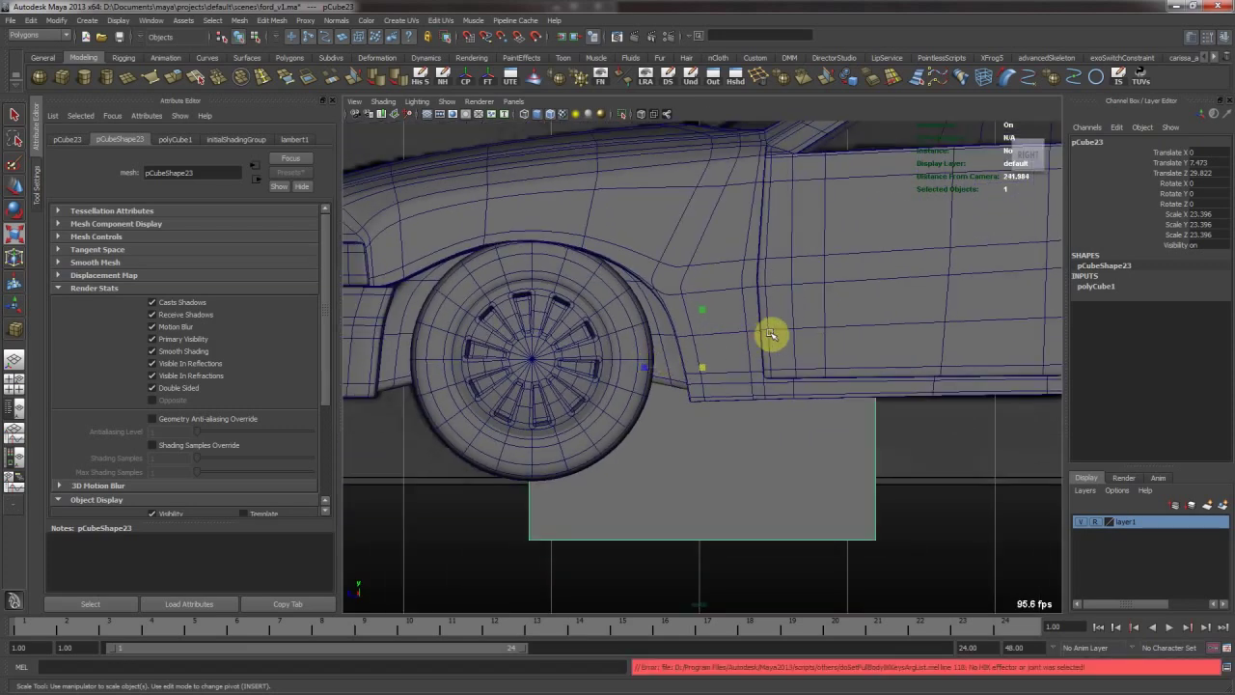
middle_click_drag(836, 260, 804, 305, "alt")
right_click_drag(801, 306, 795, 306, "alt")
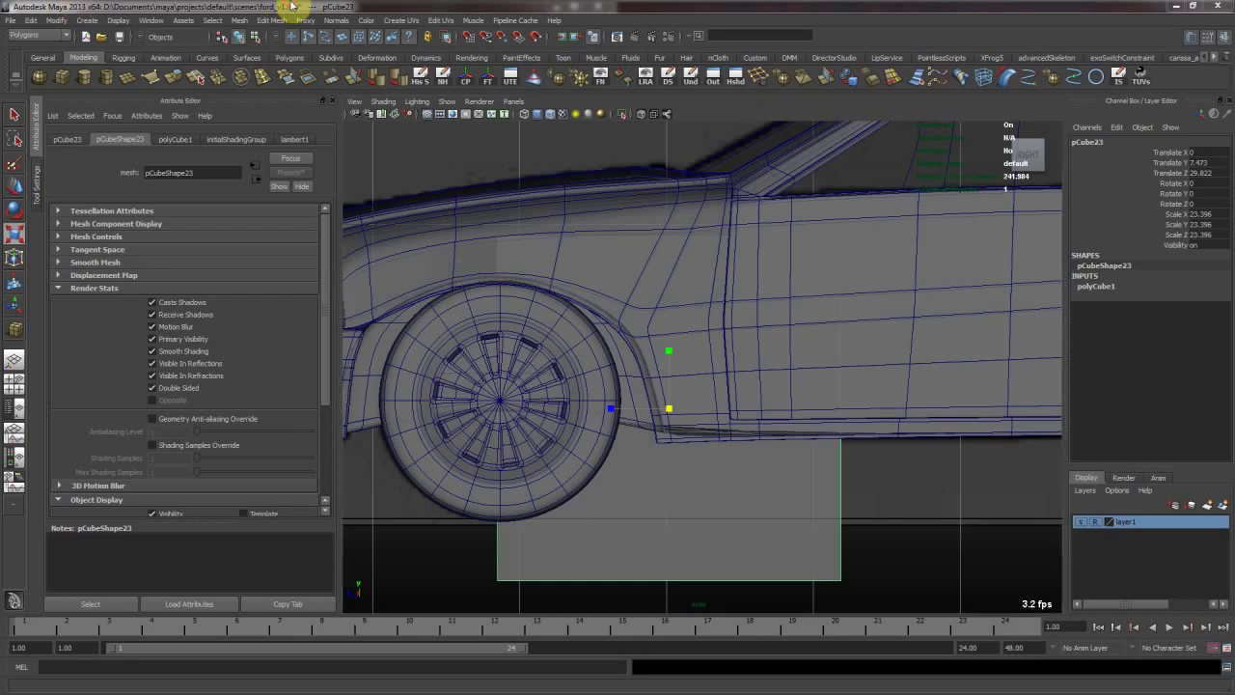
mouse_move(676, 354)
middle_mouse_down("alt")
mouse_move(680, 383)
mouse_move(693, 364)
middle_mouse_up("alt")
key("w")
left_click(294, 140)
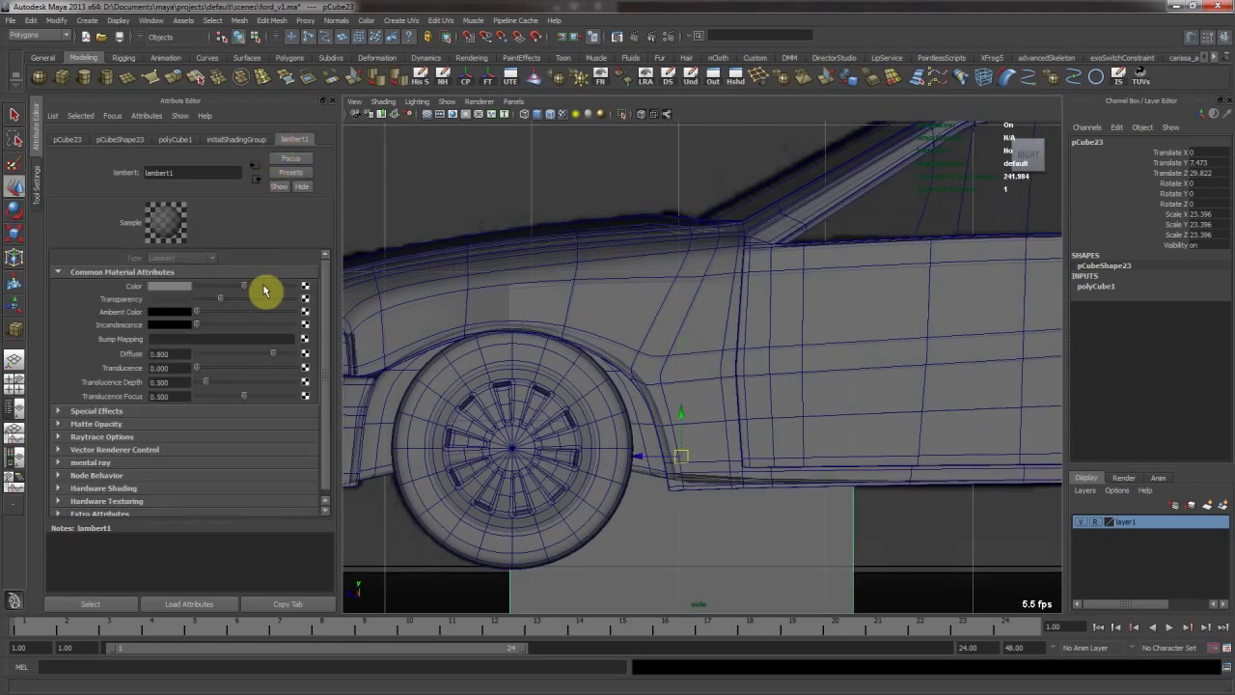
left_click_drag(259, 302, 259, 300)
Save the scene and move the cube's upper front and rear vertices inward in the side view.
right_click_drag(782, 483, 756, 470, "alt")
key("ctrl+s")
left_click(731, 509)
right_click_drag(652, 459, 623, 453)
left_click_drag(488, 241, 546, 300)
middle_click_drag(537, 334, 643, 300)
mouse_move(643, 301)
left_mouse_down()
mouse_move(692, 281)
mouse_move(628, 281)
mouse_move(882, 328)
mouse_move(774, 279)
mouse_move(764, 287)
left_mouse_up()
middle_click_drag(764, 287, 730, 278)
middle_click_drag(763, 441, 691, 270, "alt")
Raise the cube's lower front and rear vertices and pull them inward in the side view.
left_click_drag(708, 342, 799, 471)
middle_click_drag(799, 458, 717, 325)
left_click_drag(446, 386, 484, 486)
key("ctrl+z")
left_click_drag(416, 405, 473, 482)
middle_click_drag(474, 482, 629, 335)
middle_click_drag(605, 272, 675, 441, "alt")
Scale the reshaped cube wider along X so it spans the car's interior between the front doors.
key("space")
key("space")
left_click_drag(819, 306, 653, 345, "alt")
key("F8")
middle_click_drag(626, 343, 689, 326, "alt")
left_click_drag(690, 326, 665, 337, "alt")
key("F8")
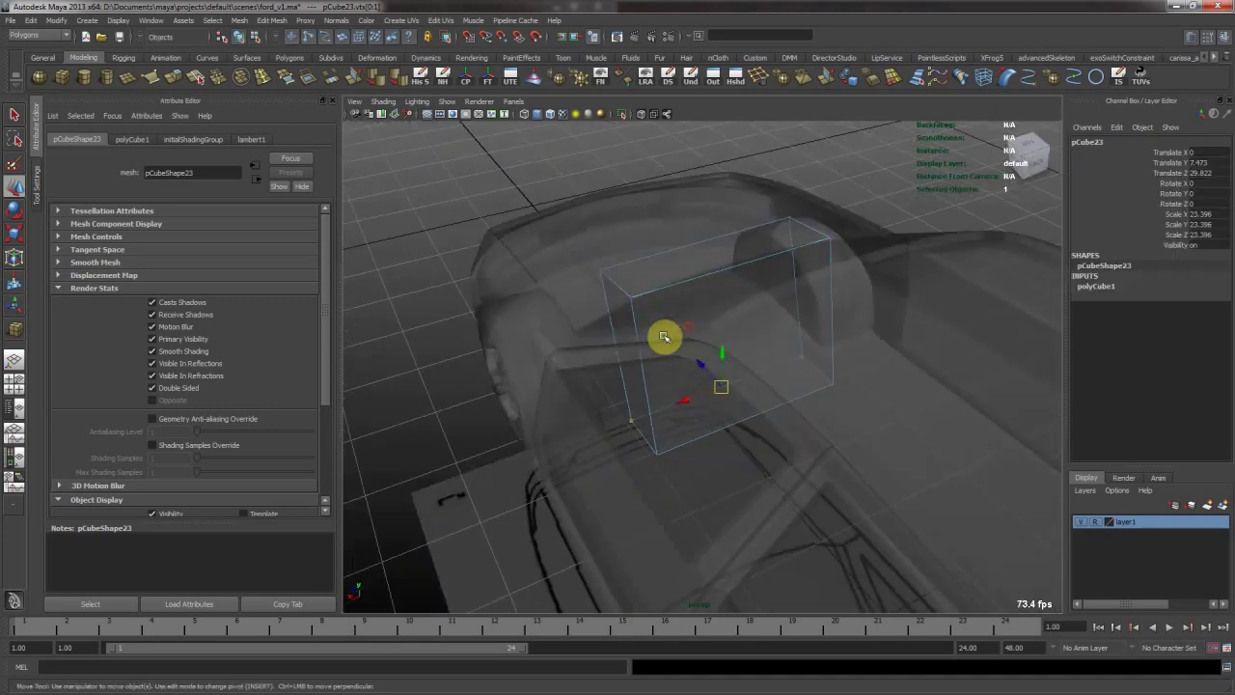
key("r")
left_click_drag(679, 400, 887, 388)
left_click_drag(813, 389, 883, 478, "alt")
middle_click_drag(827, 370, 853, 377)
left_click_drag(853, 377, 702, 345, "alt")
Move the widened block's upper side edge inward so it fits beside the base of the windshield pillar.
key("alt+x")
right_click_drag(546, 339, 547, 316)
left_click(547, 315)
left_click_drag(767, 325, 714, 308, "alt")
key("w")
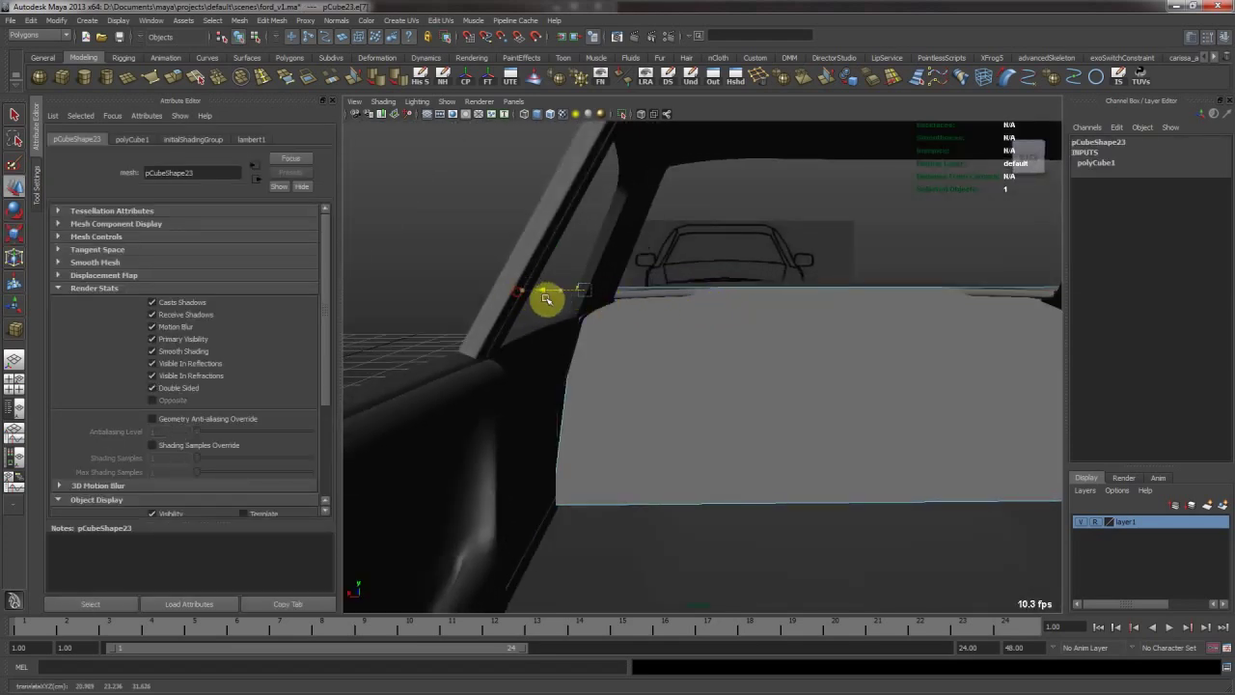
left_click_drag(583, 312, 704, 363, "alt")
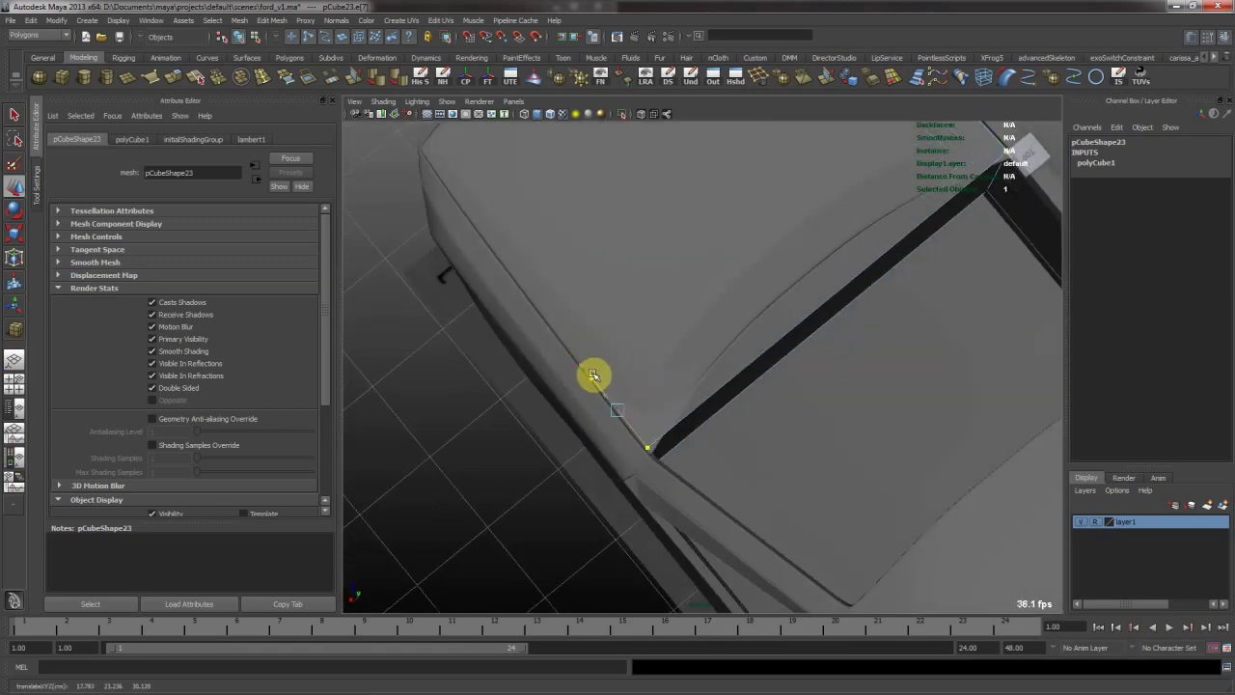
left_click_drag(604, 378, 698, 342, "alt")
key("F8")
key("F8")
left_click(490, 305)
Place the front door's pivot on its hinge edge and swing the door open to about -73° in Y.
mouse_move(759, 297)
left_mouse_down("alt")
mouse_move(791, 349)
mouse_move(692, 317)
mouse_move(833, 279)
mouse_move(705, 253)
mouse_move(723, 314)
mouse_move(774, 307)
left_mouse_up("alt")
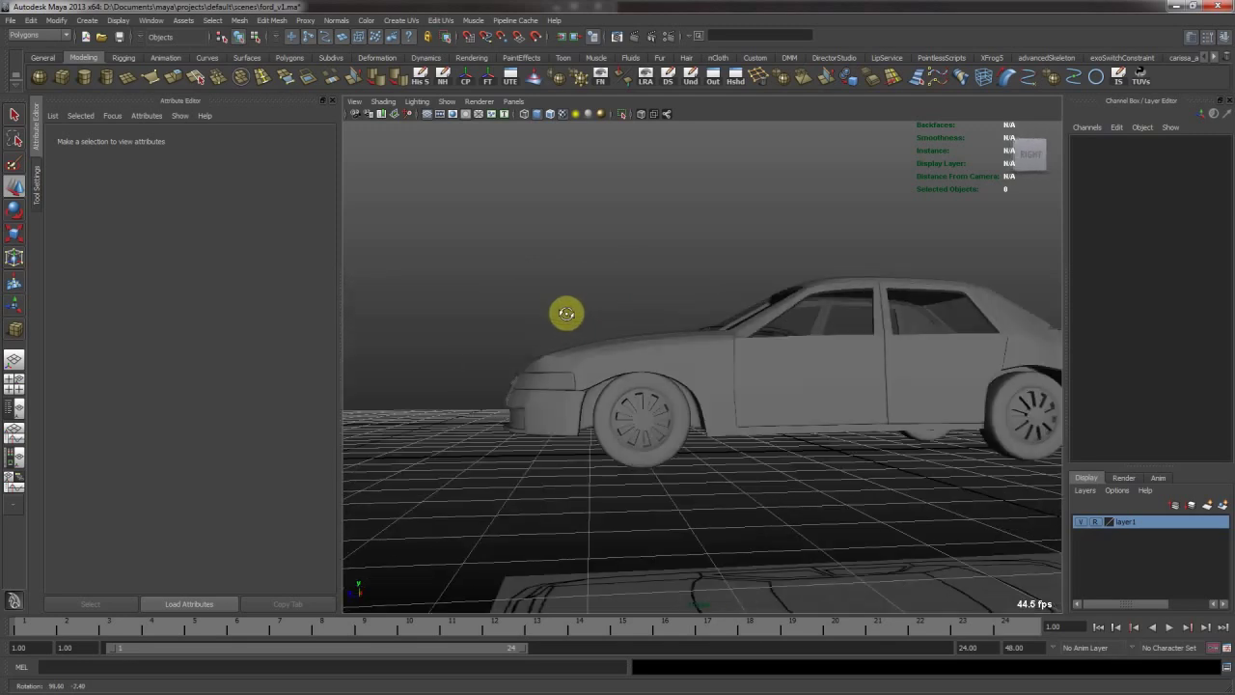
mouse_move(743, 305)
left_mouse_down("alt")
mouse_move(754, 329)
mouse_move(807, 311)
mouse_move(735, 307)
left_mouse_up("alt")
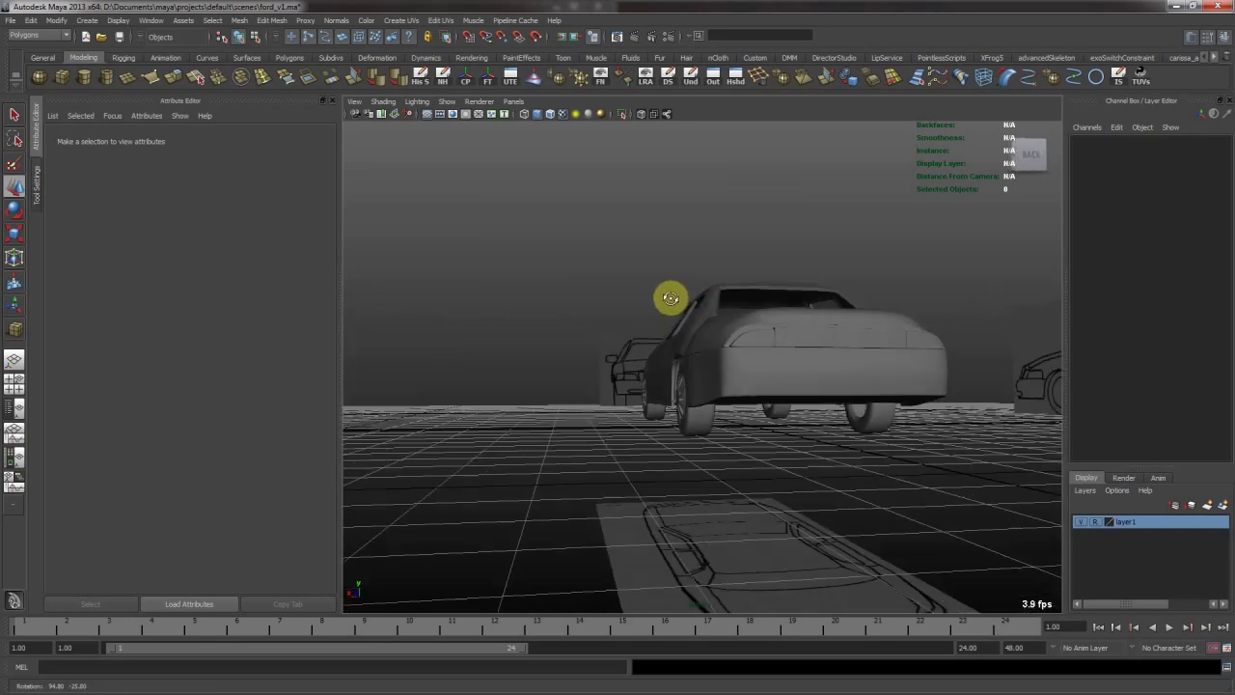
left_click_drag(794, 312, 708, 403, "alt")
left_click(705, 389)
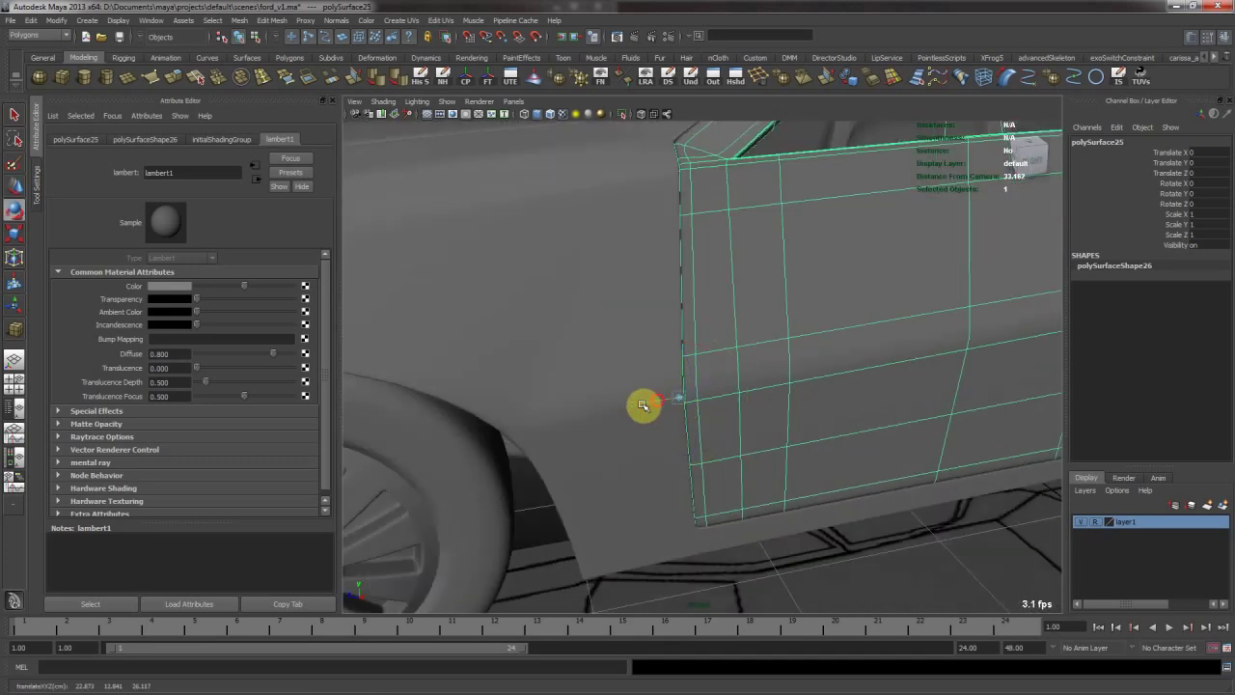
left_click_drag(680, 421, 639, 334)
middle_click_drag(639, 333, 639, 343, "alt")
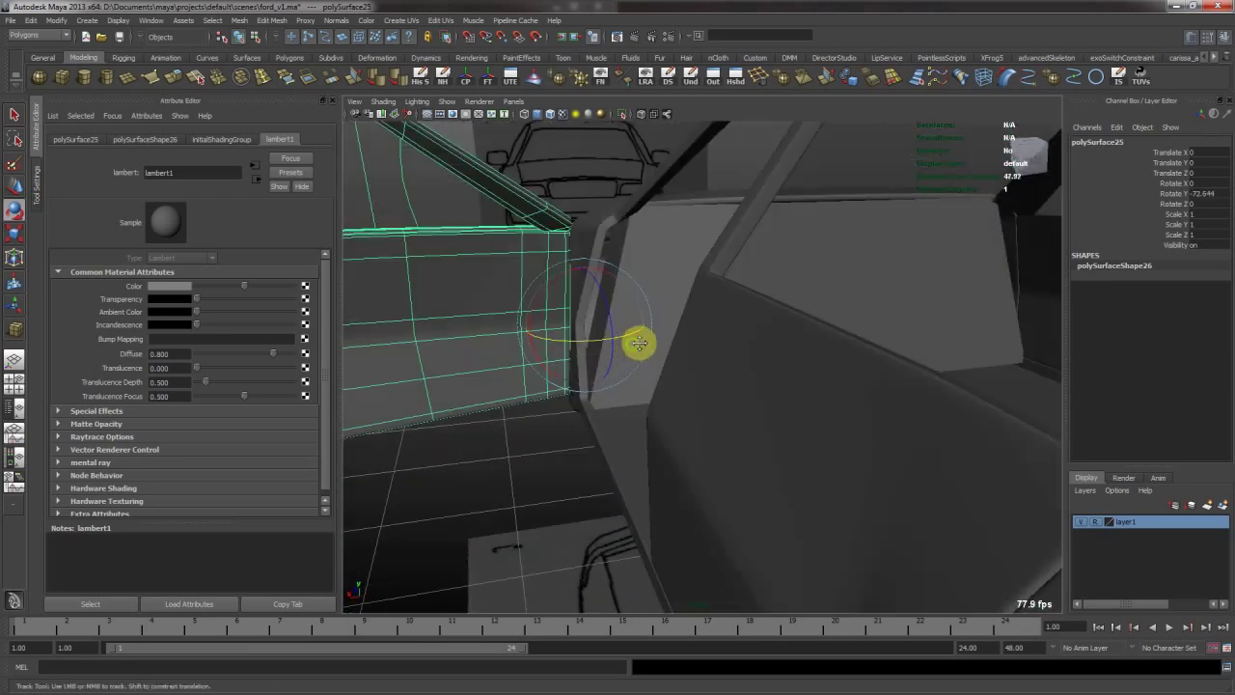
left_click_drag(638, 343, 643, 491, "alt")
Examine the open front door's inner side, switching its smooth mesh preview off and back on.
left_click(700, 462)
left_click_drag(669, 412, 677, 386, "alt")
left_click(666, 353)
key("1")
left_click(574, 539)
left_click_drag(675, 463, 711, 467, "alt")
left_click(709, 464)
left_click(709, 464)
key("3")
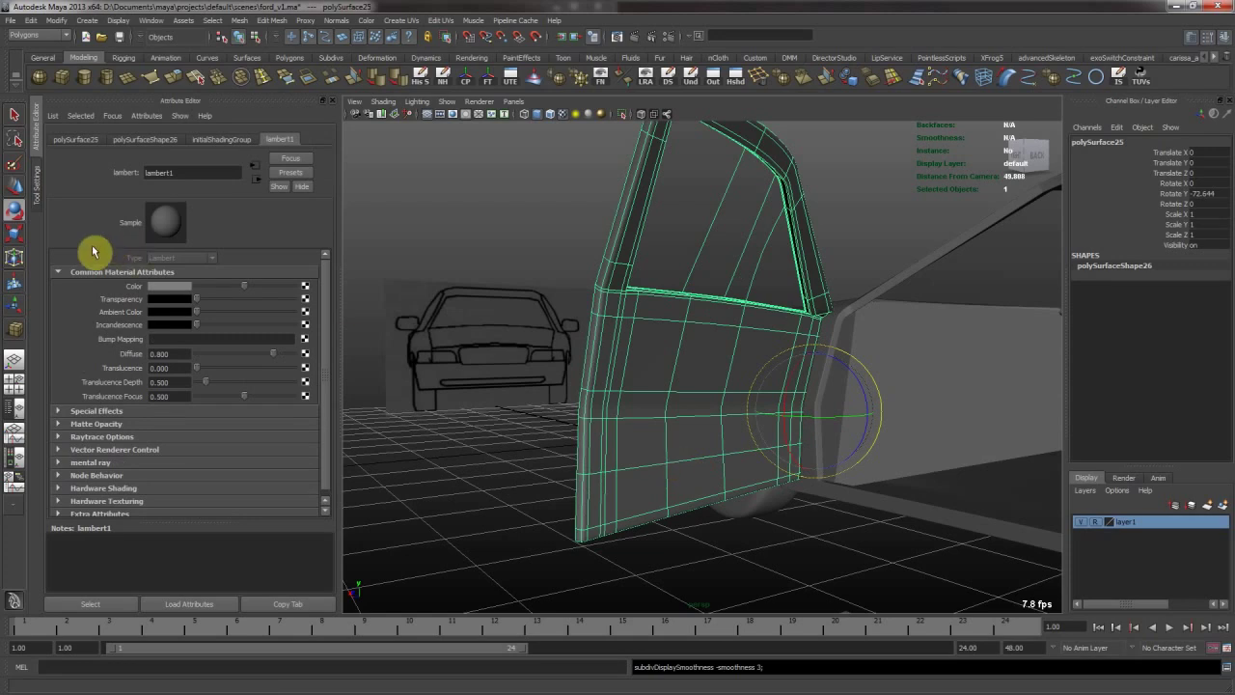
Duplicate the open front door and delete the window glass from the copy.
key("ctrl+d")
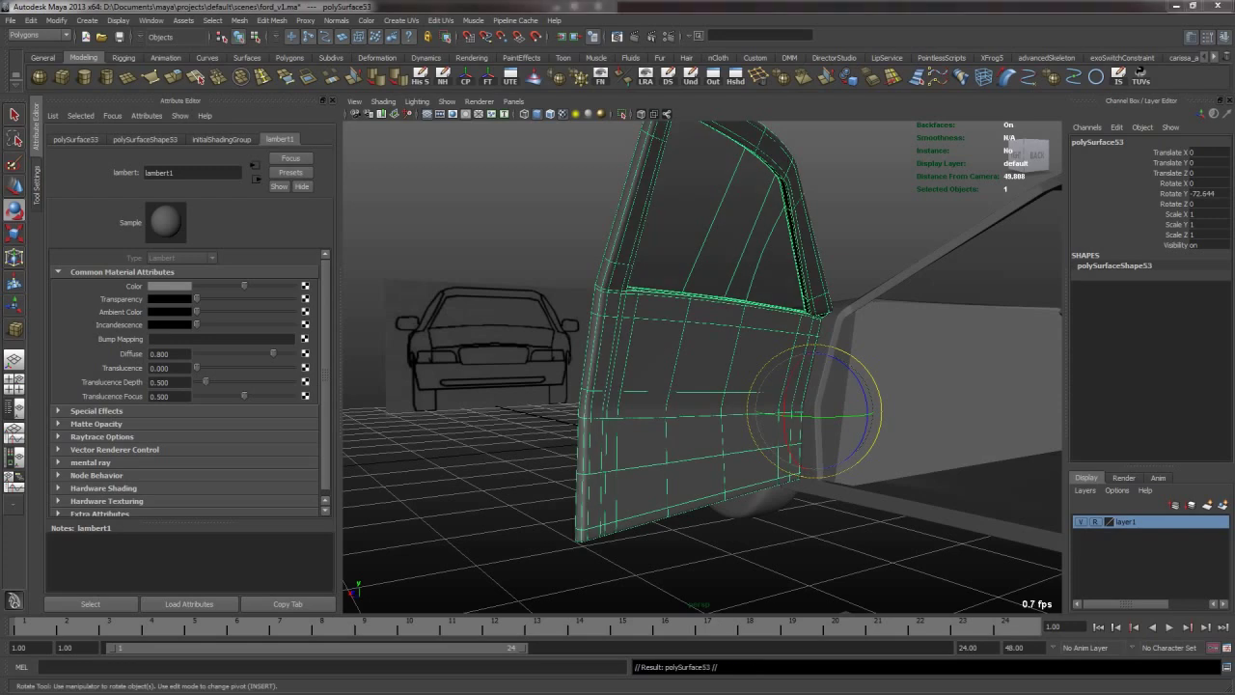
left_click(715, 215)
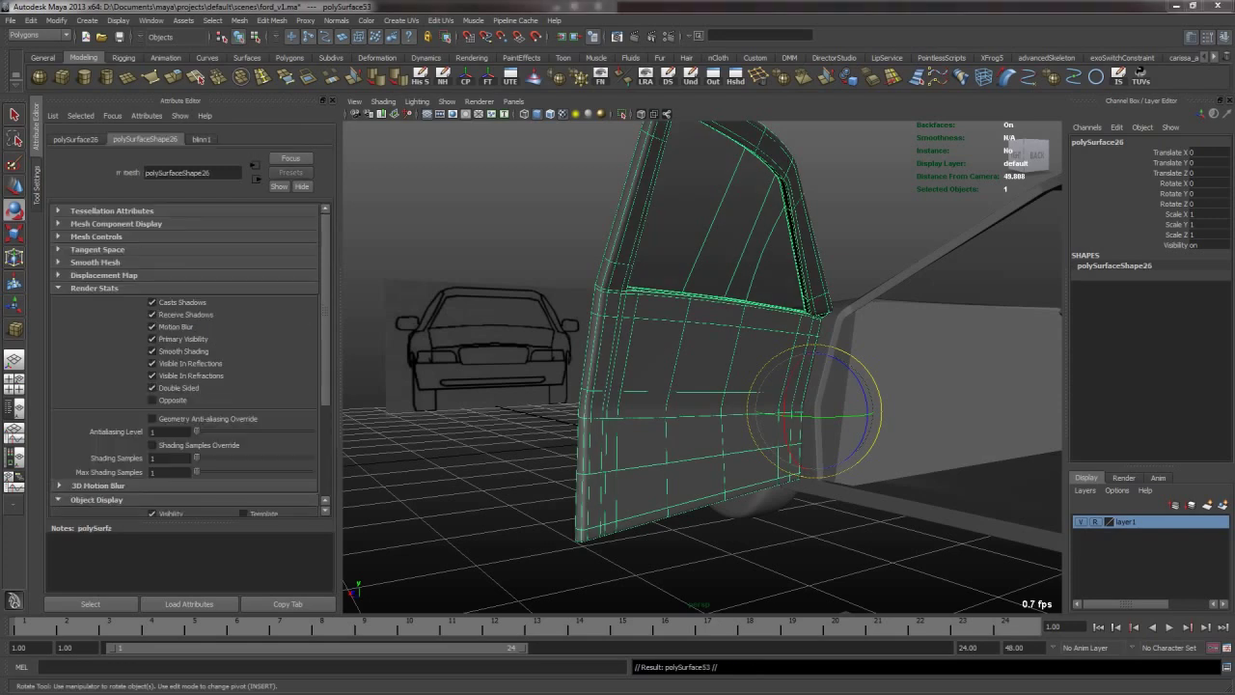
key("Delete")
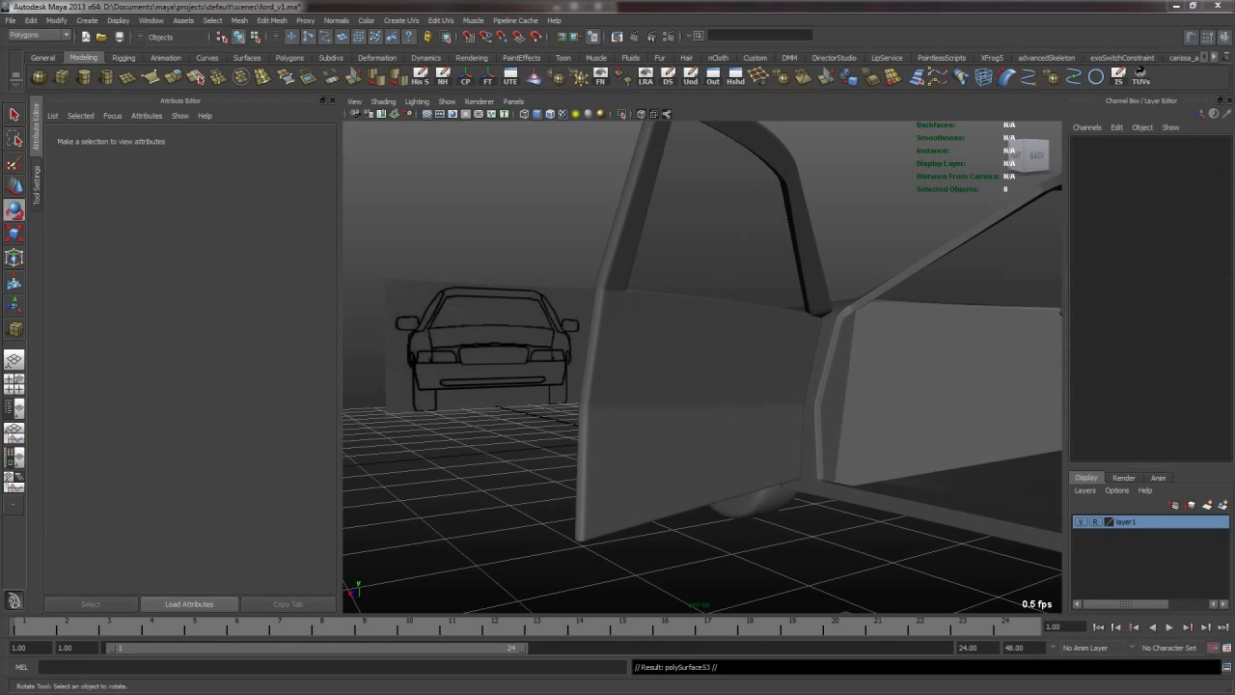
Turn off the duplicated door's smooth mesh preview and isolate the door in the perspective view.
left_click(696, 371)
key("w")
left_click_drag(678, 321, 705, 312, "alt")
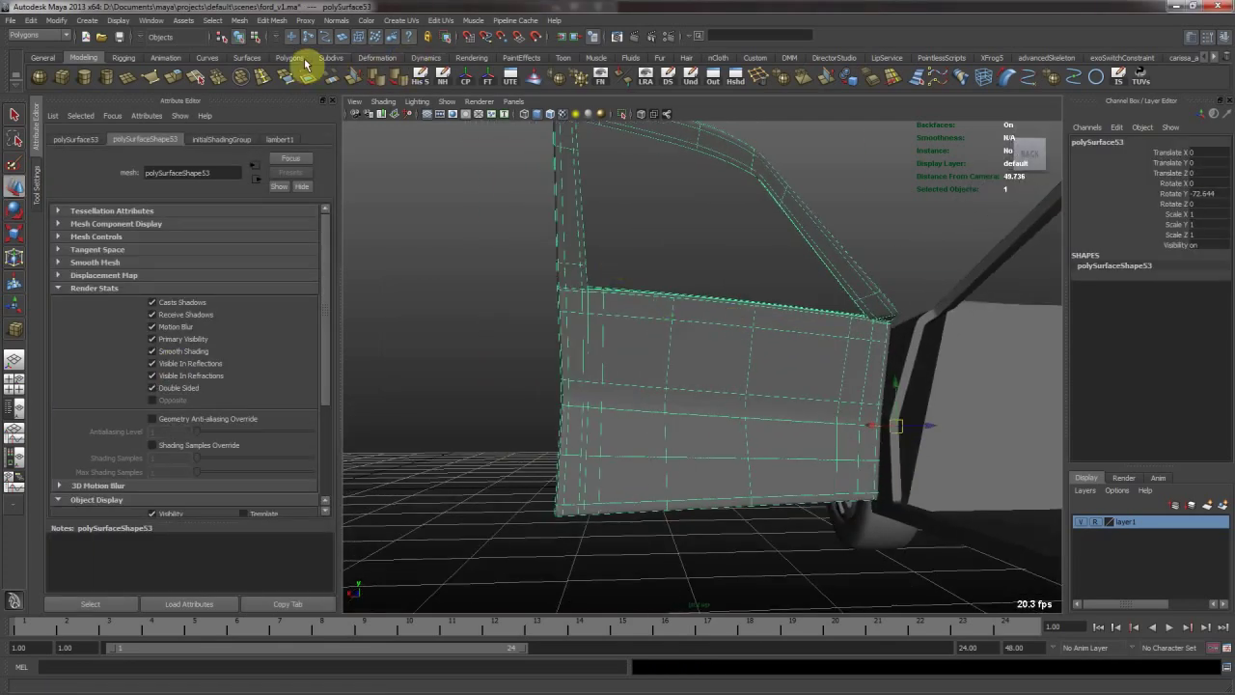
key("F8")
left_click_drag(654, 406, 621, 354, "alt")
key("1")
middle_click_drag(620, 354, 668, 367, "alt")
right_click_drag(628, 366, 695, 355, "alt")
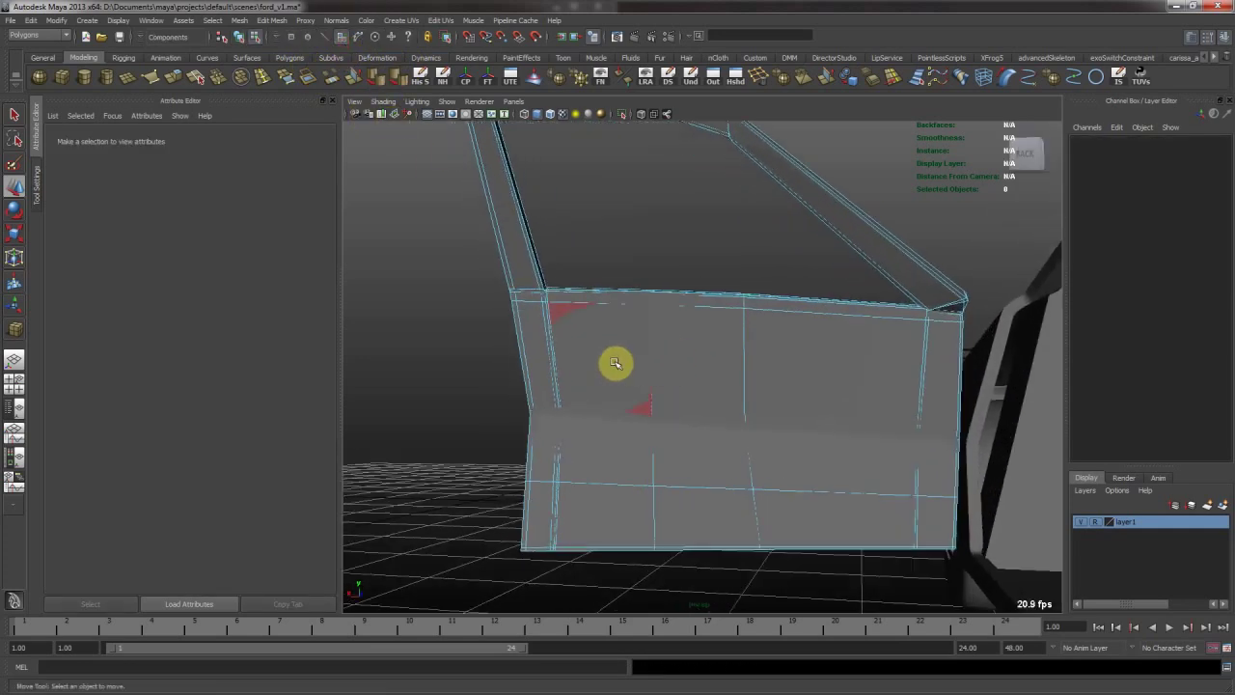
left_click(552, 115)
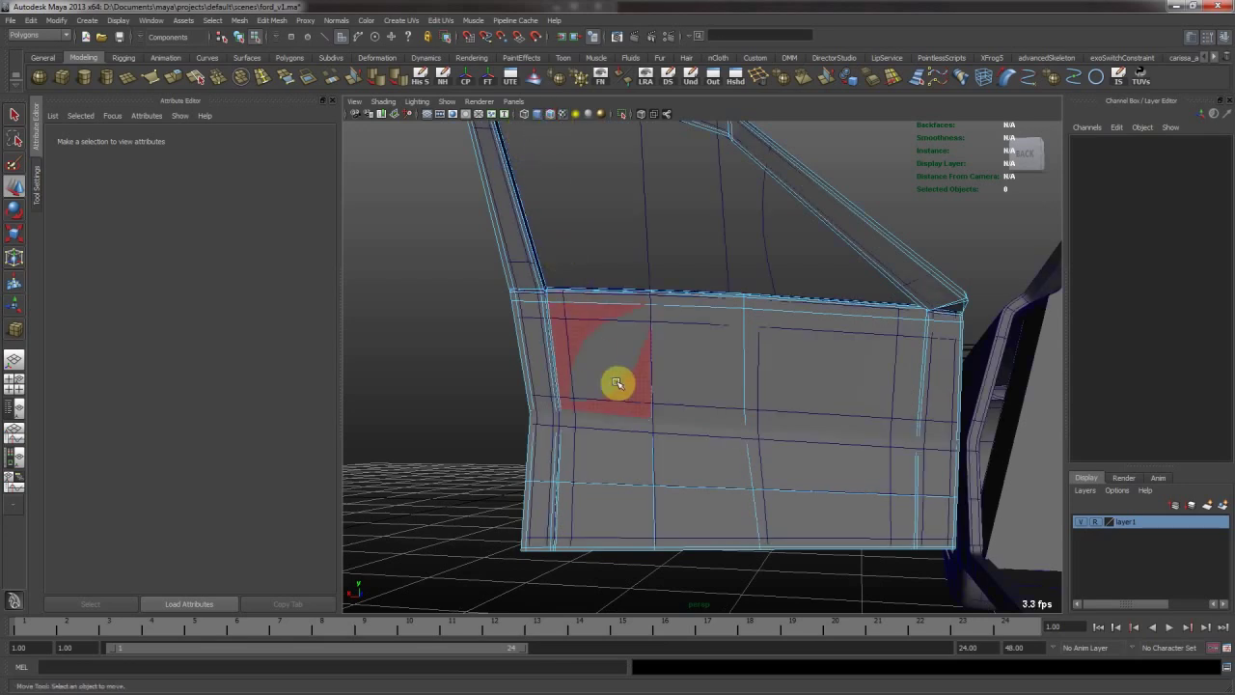
key("F8")
left_click(629, 115)
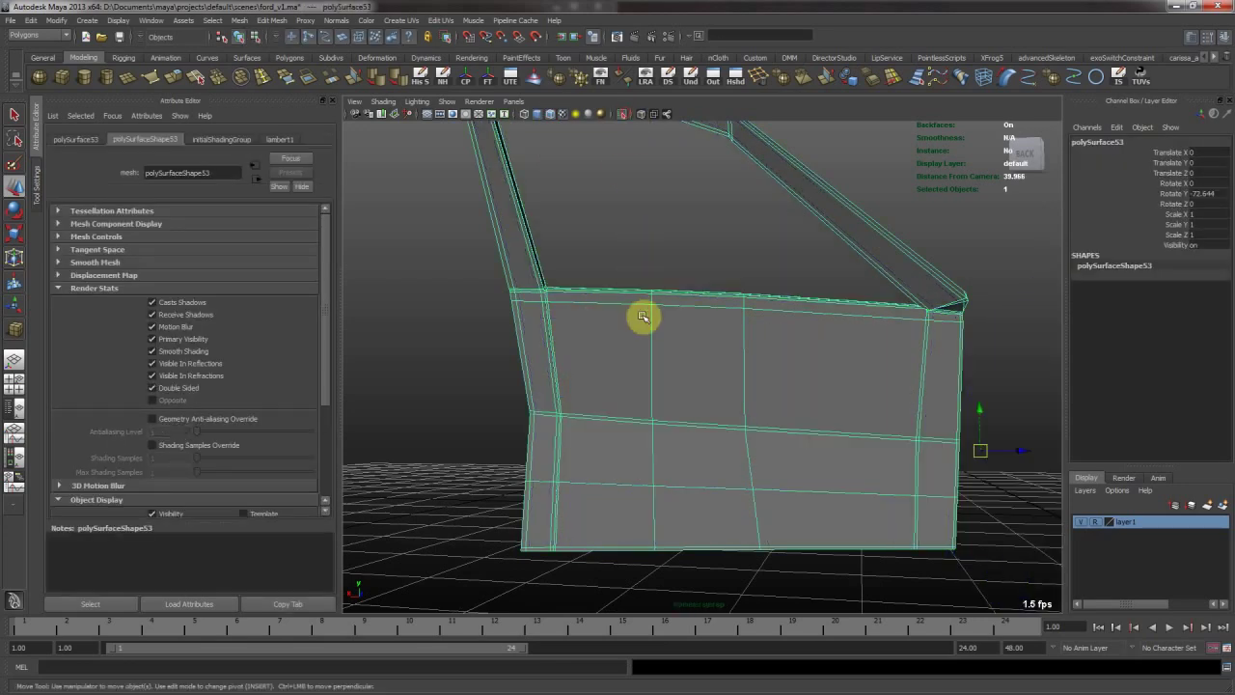
Select all inner-side faces of the isolated door below the window opening, including the narrow strip along the sill.
key("F8")
scroll(494, 363, "up", 2)
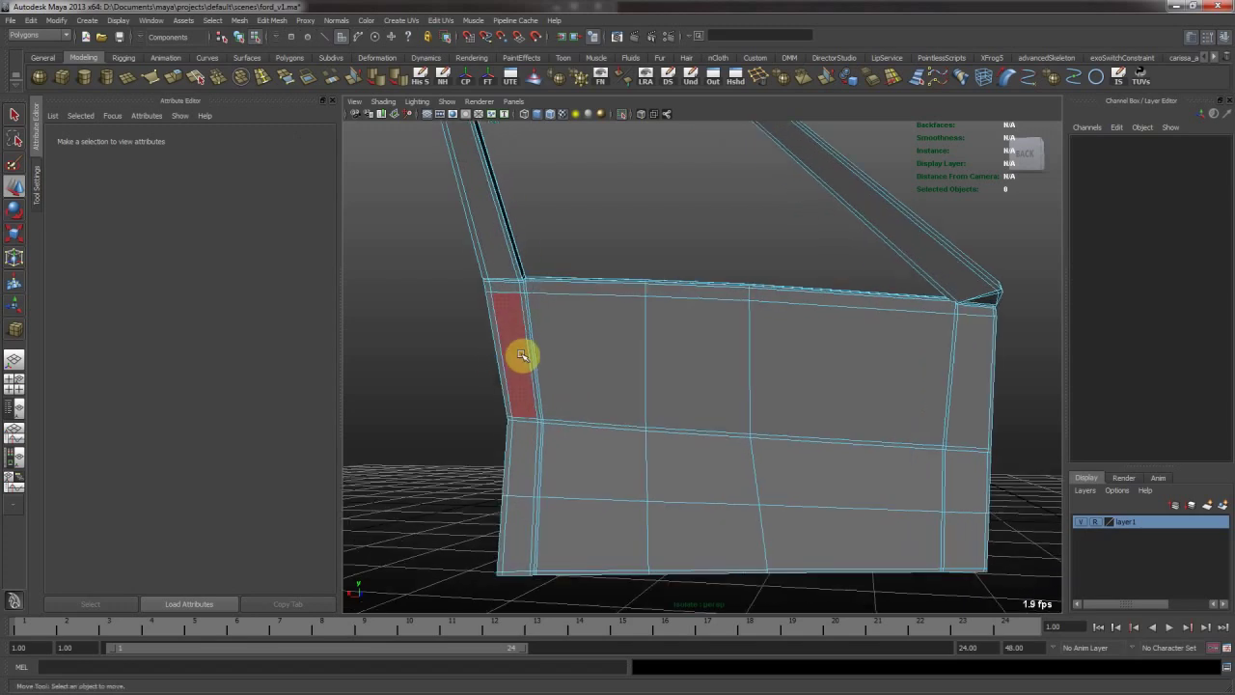
left_click(569, 353)
left_click(513, 524, "shift")
left_click(574, 515, "shift")
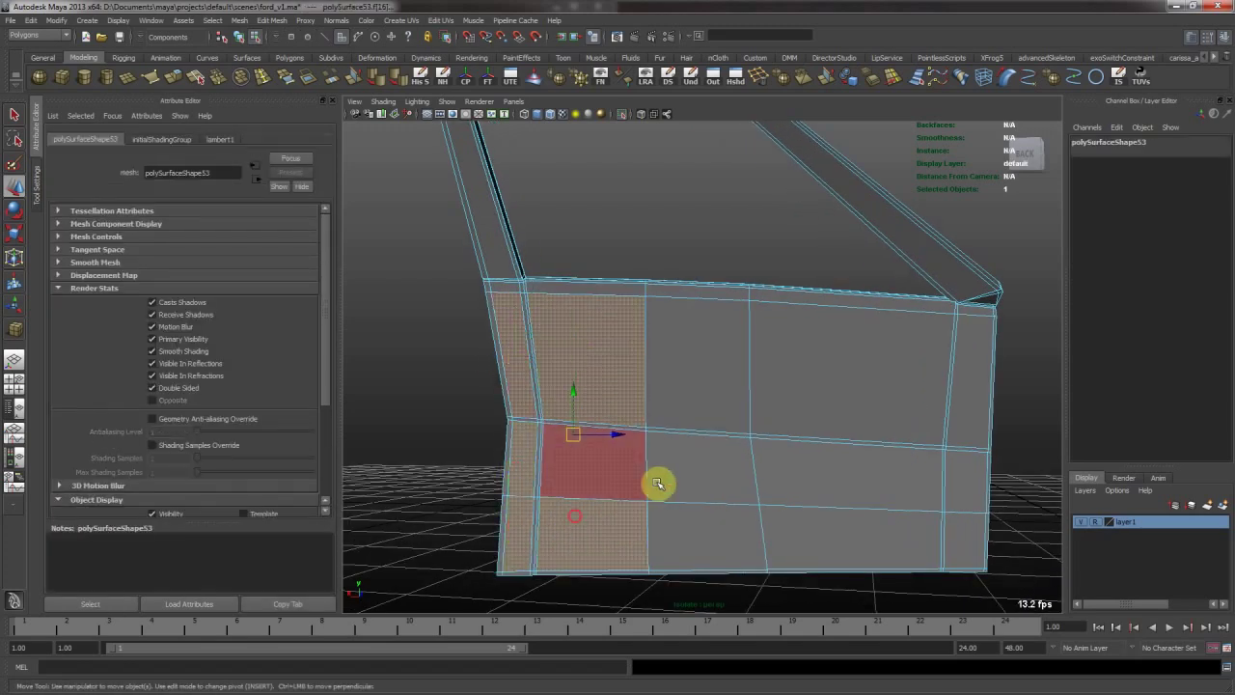
left_click(634, 472, "shift")
left_click(685, 490, "shift")
left_click(686, 516, "shift")
left_click(711, 393, "shift")
left_click(789, 399, "shift")
mouse_move(800, 422)
left_mouse_down()
mouse_move(840, 512)
mouse_move(956, 468)
mouse_move(965, 398)
left_mouse_up()
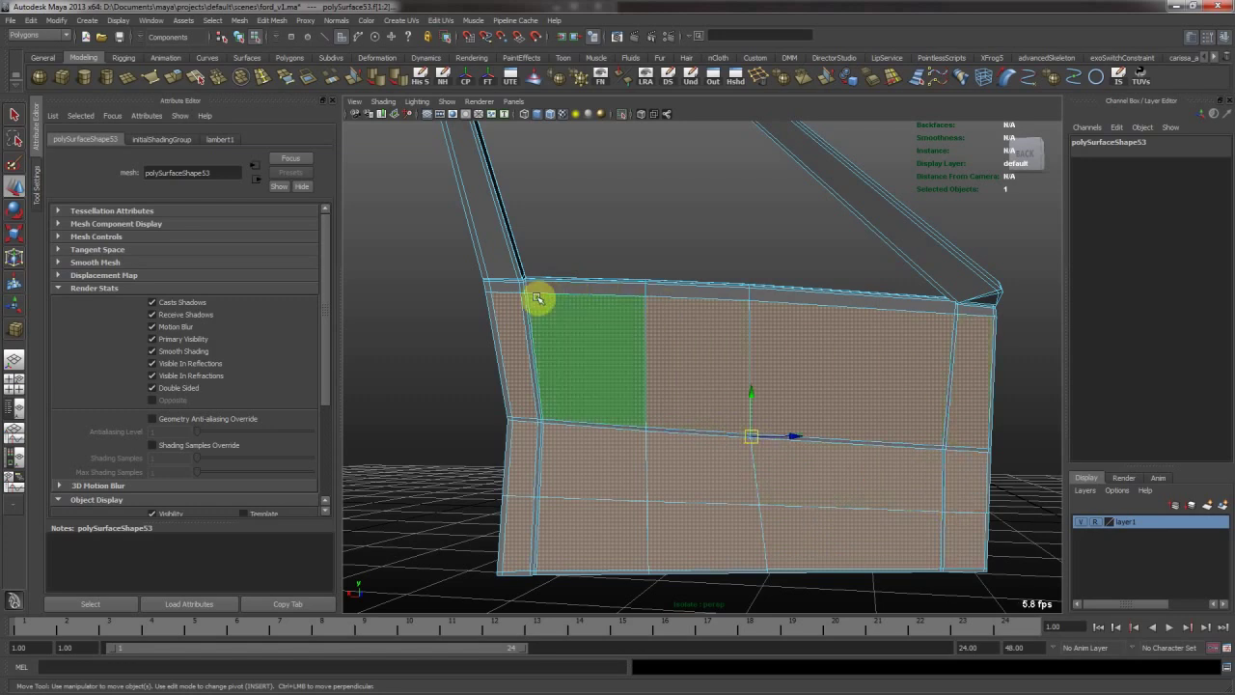
mouse_move(505, 292)
left_mouse_down()
mouse_move(807, 298)
mouse_move(969, 333)
mouse_move(972, 317)
mouse_move(972, 340)
left_mouse_up()
Check the selected faces around the door's window sill and corners from several angles, and save the scene.
mouse_move(627, 402)
left_mouse_down("alt")
mouse_move(833, 422)
mouse_move(836, 440)
left_mouse_up("alt")
left_click_drag(836, 443, 823, 399, "alt")
left_click_drag(812, 315, 578, 280, "alt")
right_click_drag(579, 280, 733, 257, "alt")
middle_click_drag(734, 256, 788, 401, "alt")
key("ctrl+s")
left_click_drag(754, 356, 634, 342, "alt")
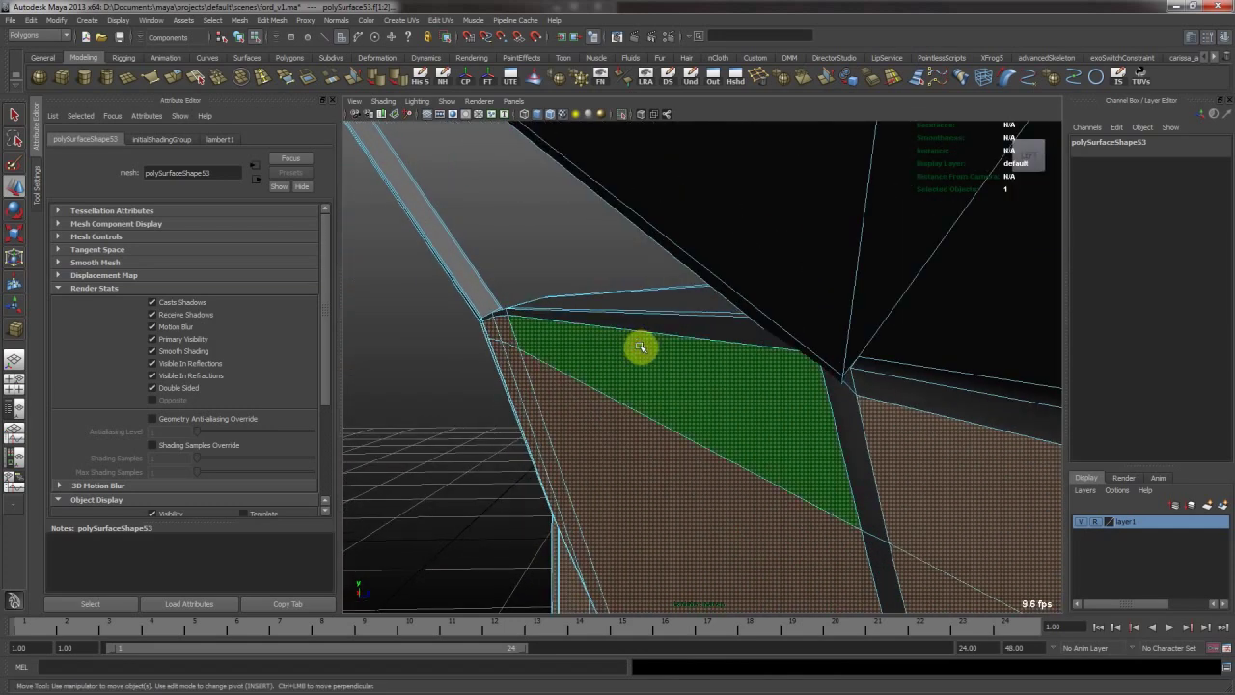
mouse_move(642, 347)
right_mouse_down("alt")
mouse_move(881, 325)
mouse_move(791, 369)
mouse_move(663, 358)
right_mouse_up("alt")
left_click_drag(778, 333, 620, 297, "alt")
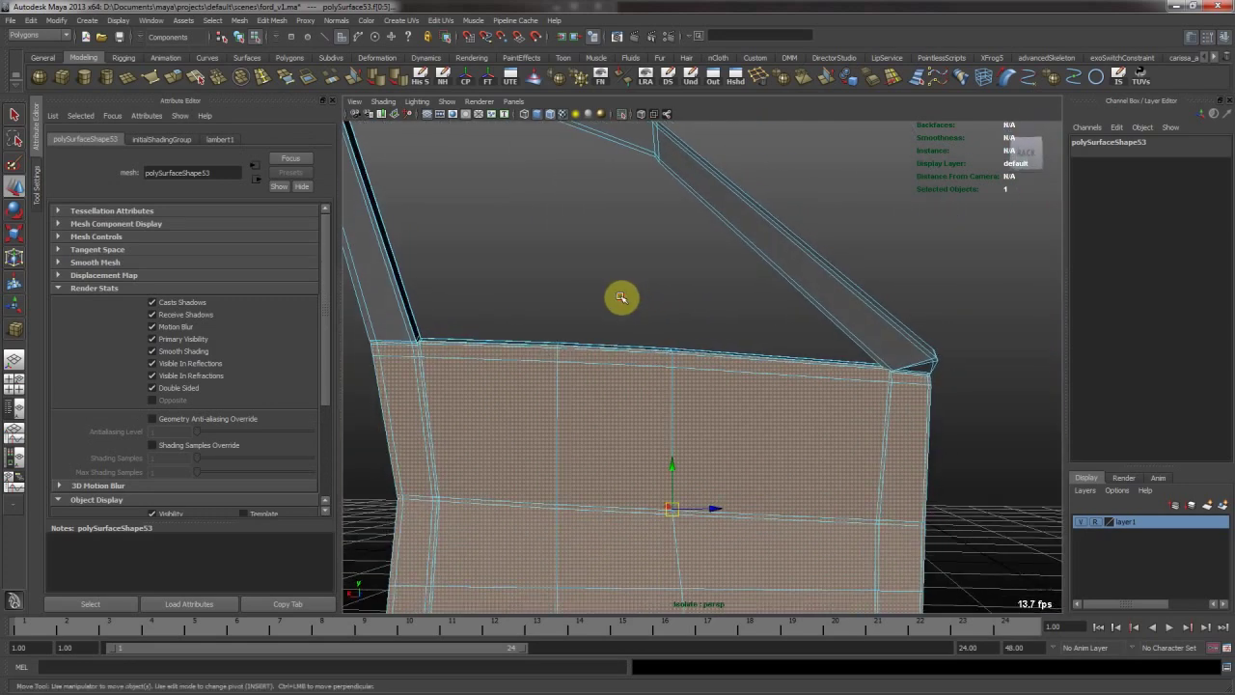
left_click_drag(518, 361, 567, 328, "alt")
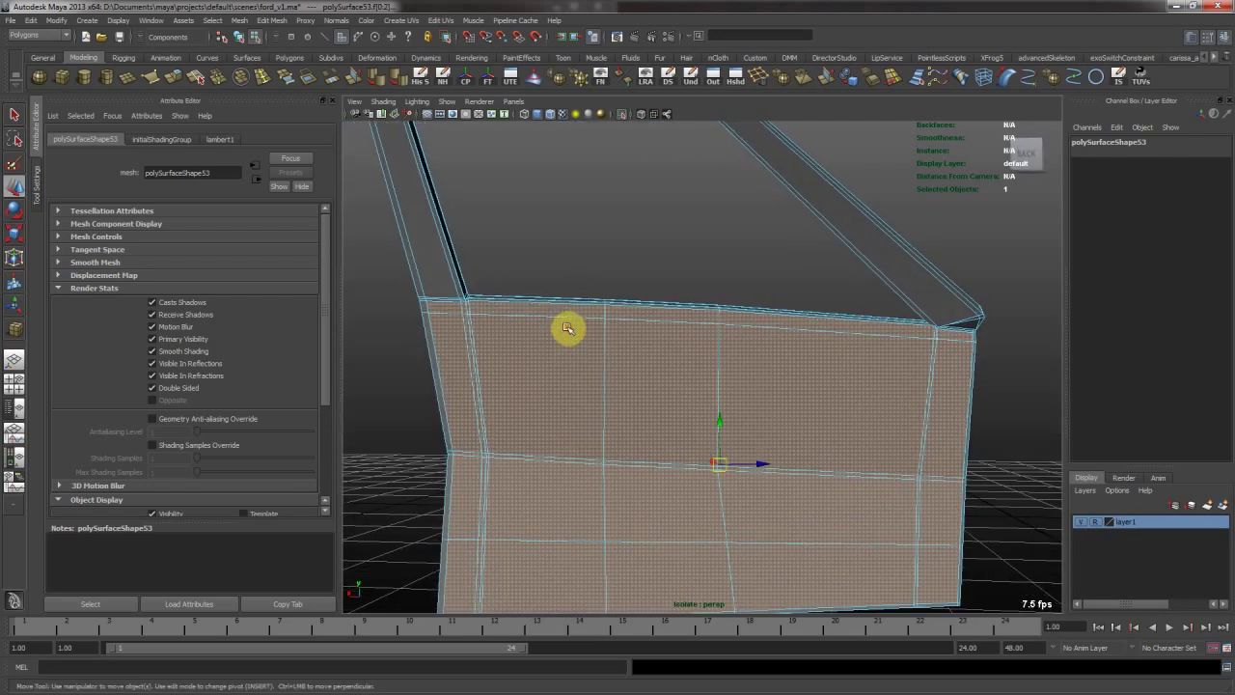
Correct the face selection on the isolated door duplicate's lower panel, invert it, and delete the window-frame faces.
key("ctrl+z")
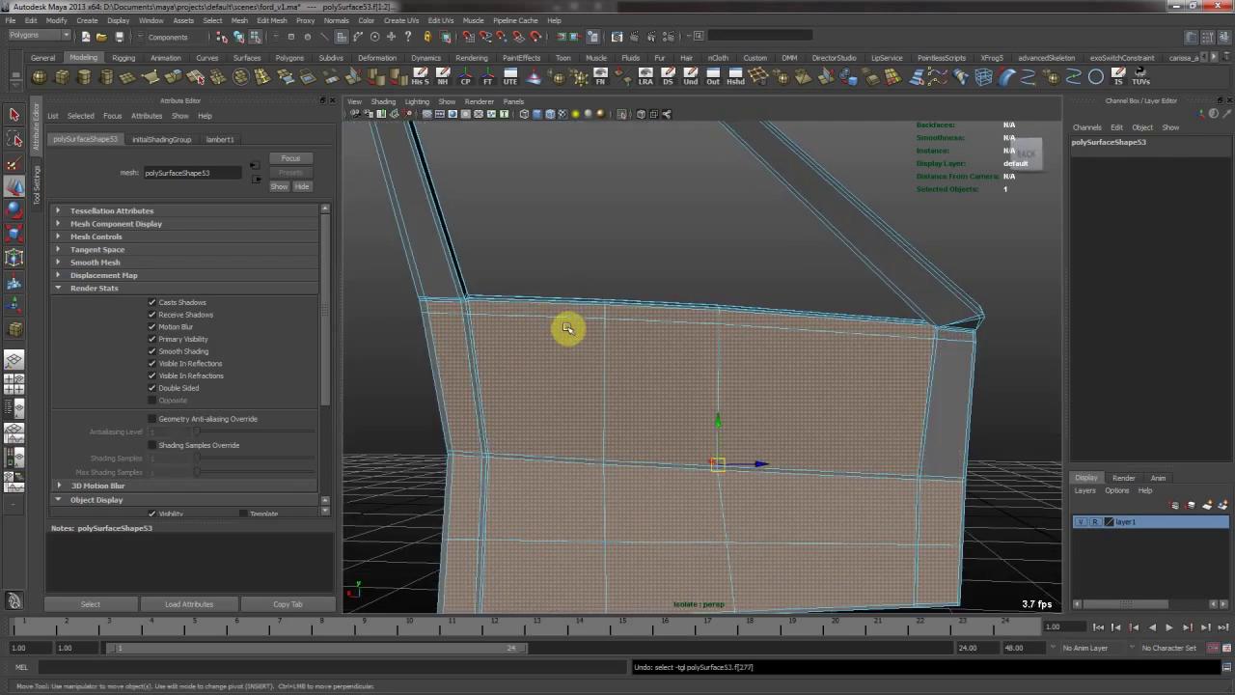
key("ctrl+z")
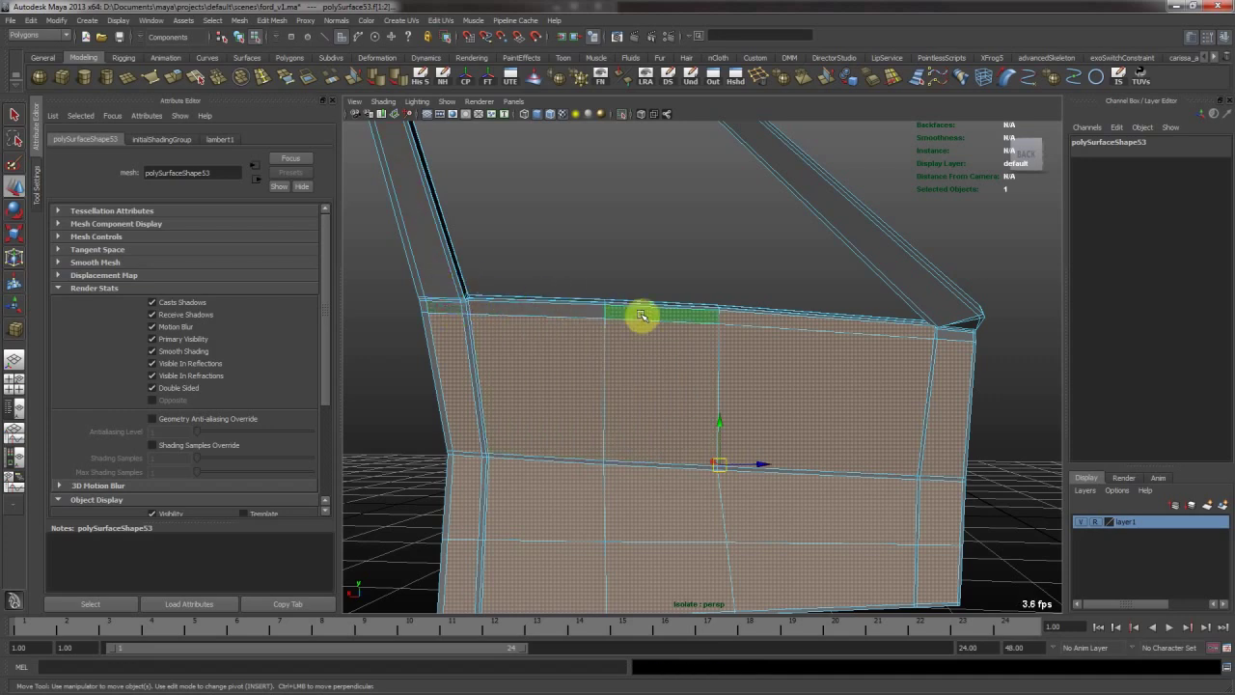
left_click(827, 322, "shift")
middle_click_drag(798, 430, 807, 333, "alt")
middle_click_drag(833, 258, 842, 310, "alt")
key("shift+period")
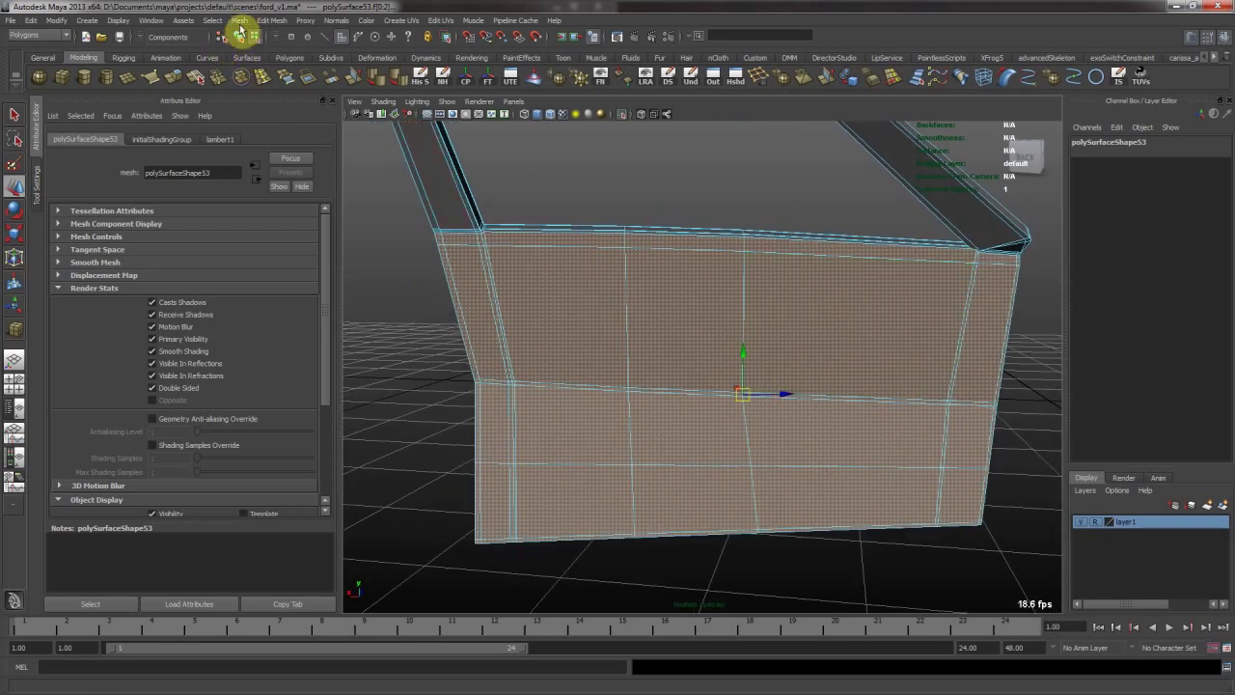
key("f")
left_click_drag(867, 452, 935, 502, "shift")
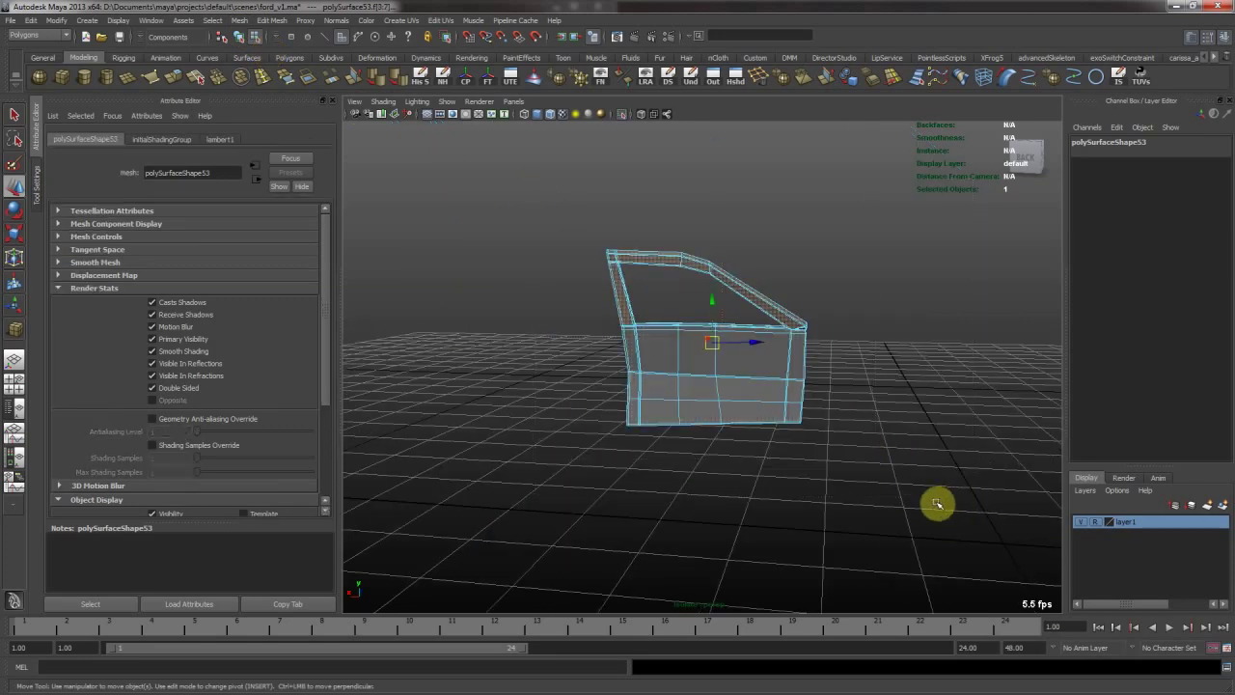
key("Delete")
Select the remaining lower door panel and turn off isolation to bring back the rest of the car.
left_click(694, 354)
left_click_drag(695, 357, 664, 236, "alt")
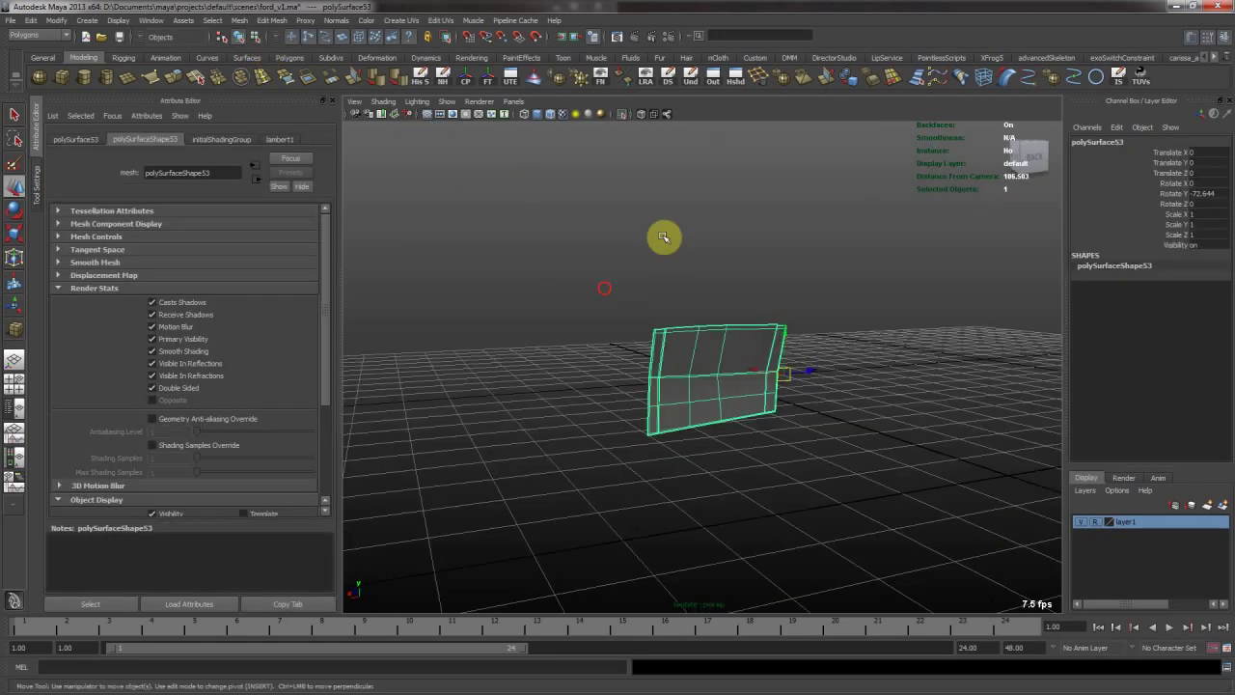
left_click(622, 114)
right_click_drag(538, 303, 782, 331, "alt")
left_click_drag(782, 330, 643, 282, "alt")
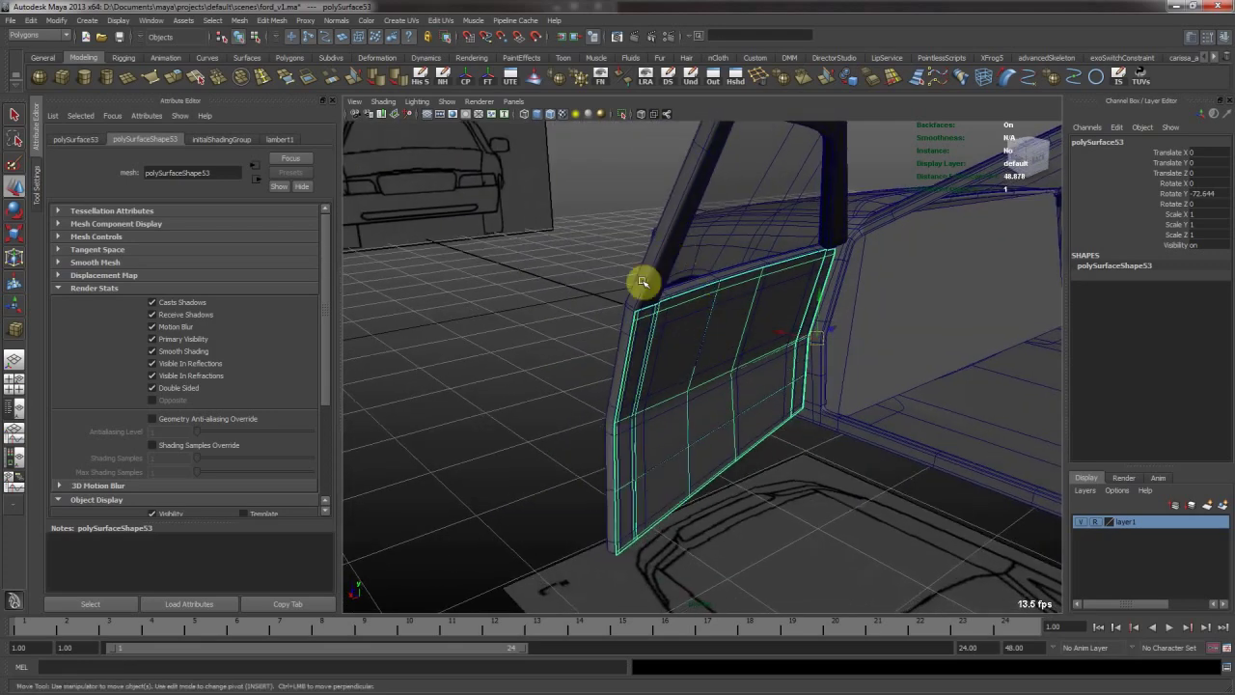
left_click_drag(632, 482, 760, 379, "alt")
left_click(198, 76)
key("ctrl+e")
left_click_drag(598, 428, 628, 425)
key("ctrl+z")
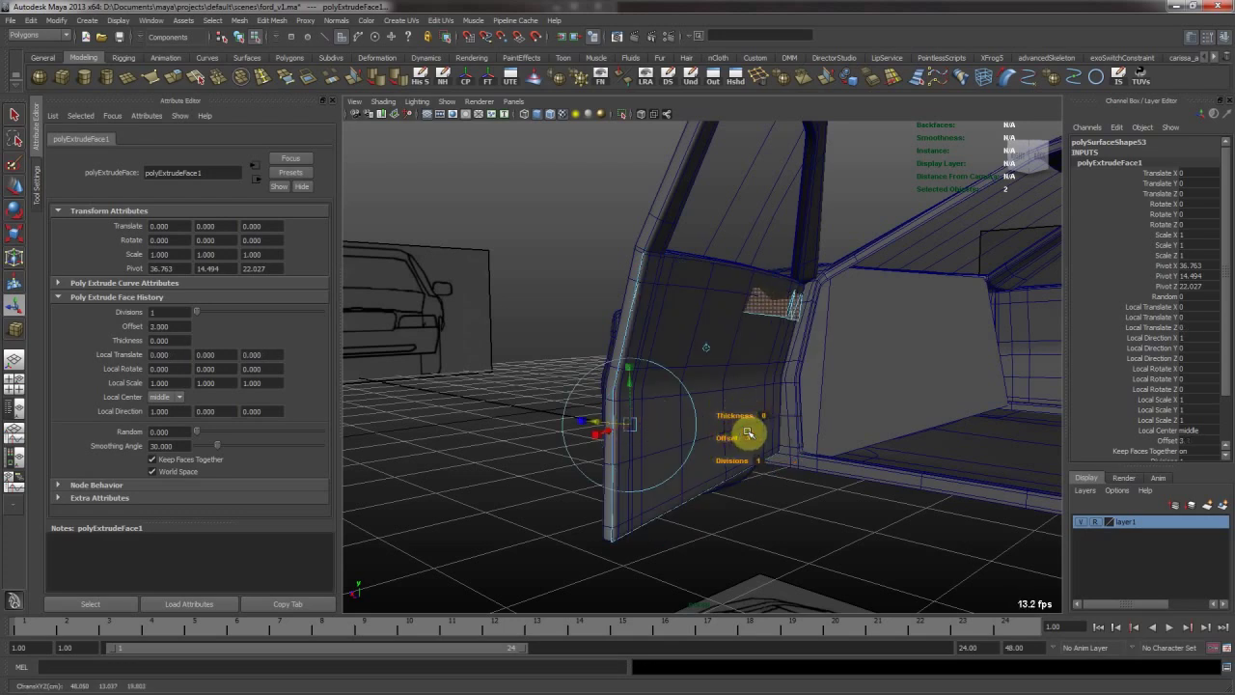
mouse_move(743, 418)
left_mouse_down()
mouse_move(714, 399)
mouse_move(732, 402)
left_mouse_up()
key("ctrl+z")
key("ctrl+z")
key("ctrl+z")
key("ctrl+z")
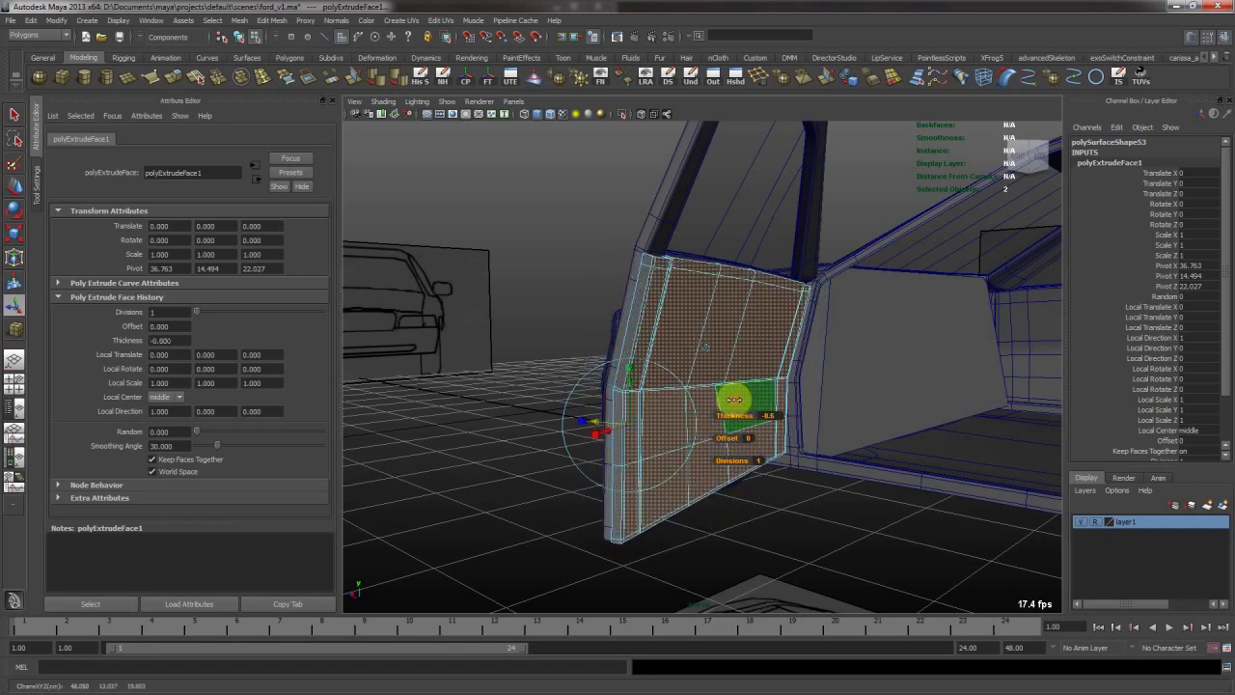
key("ctrl+e")
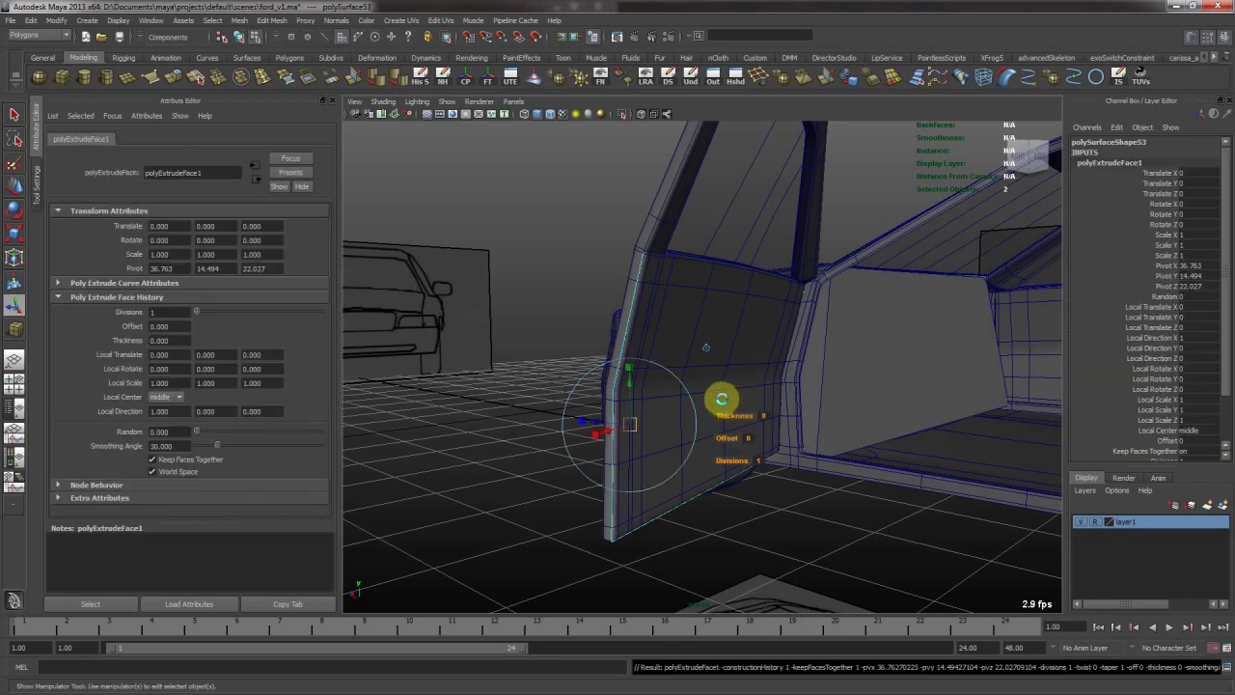
left_click_drag(612, 422, 726, 398)
key("ctrl+z")
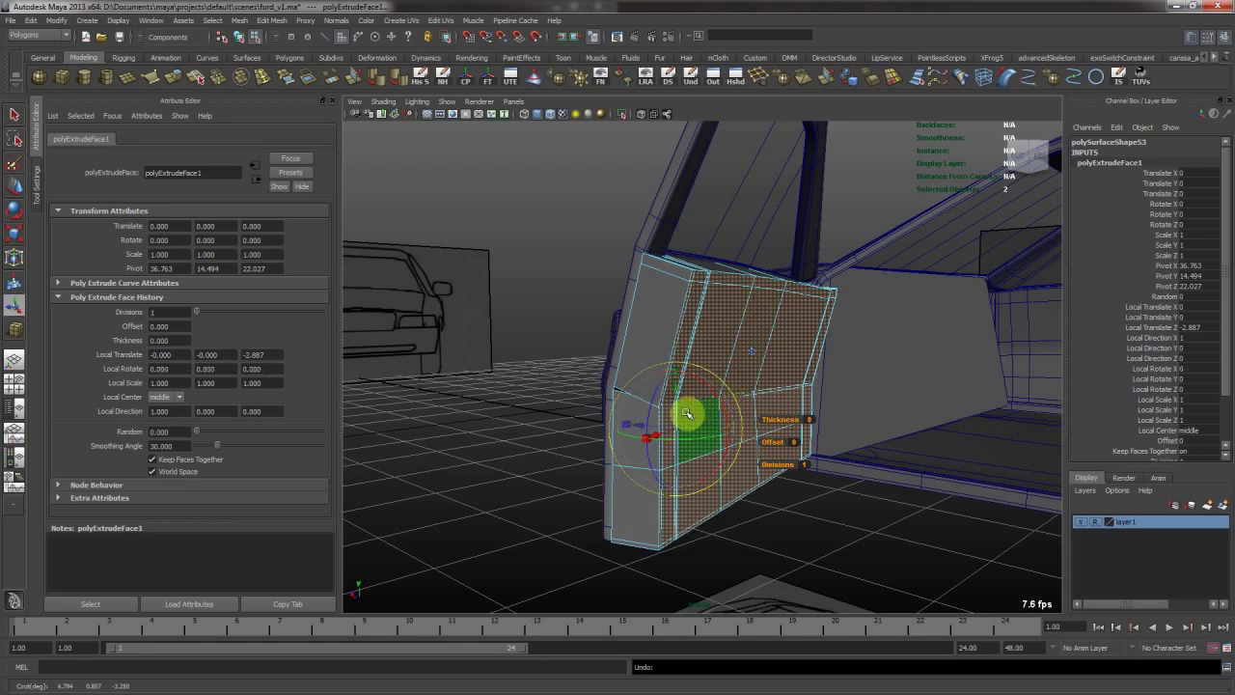
key("ctrl+z")
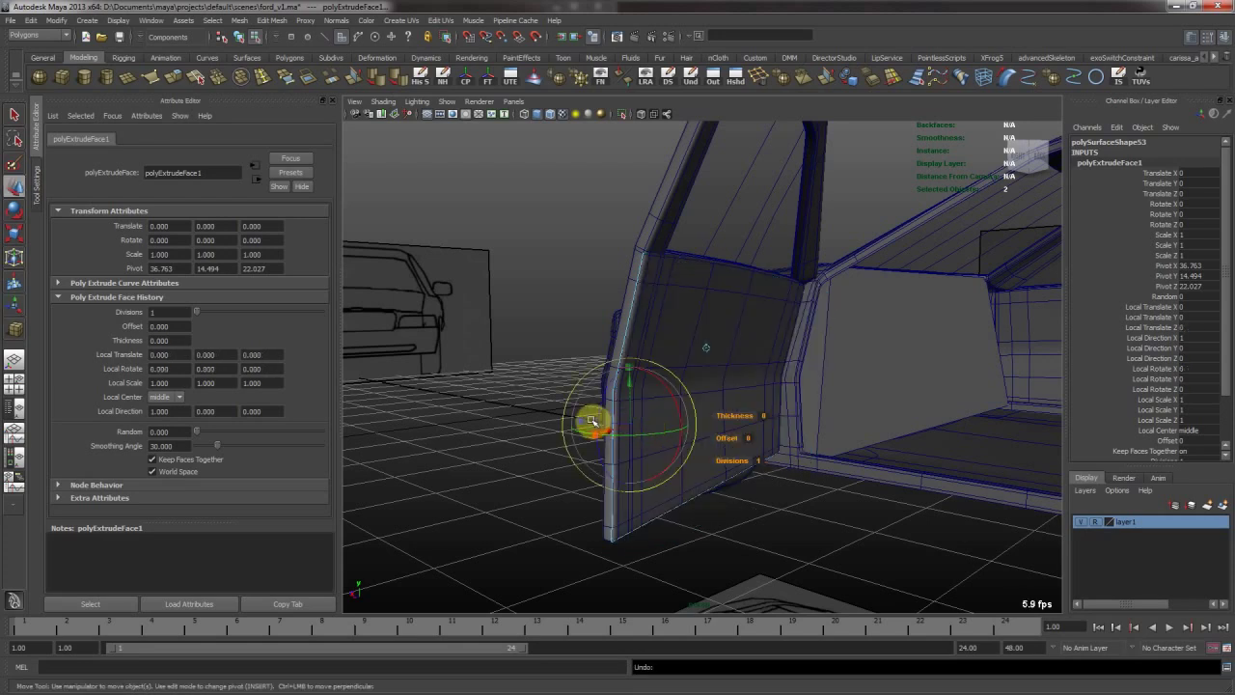
key("ctrl+z")
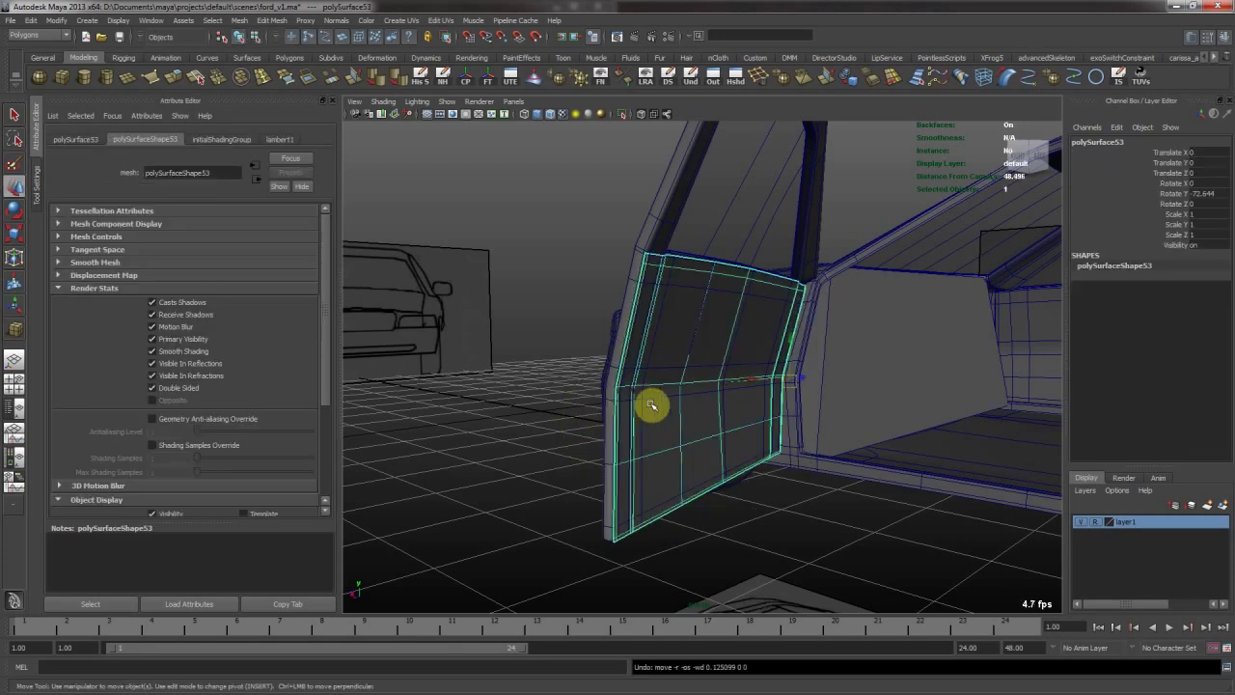
key("ctrl+e")
key("ctrl+z")
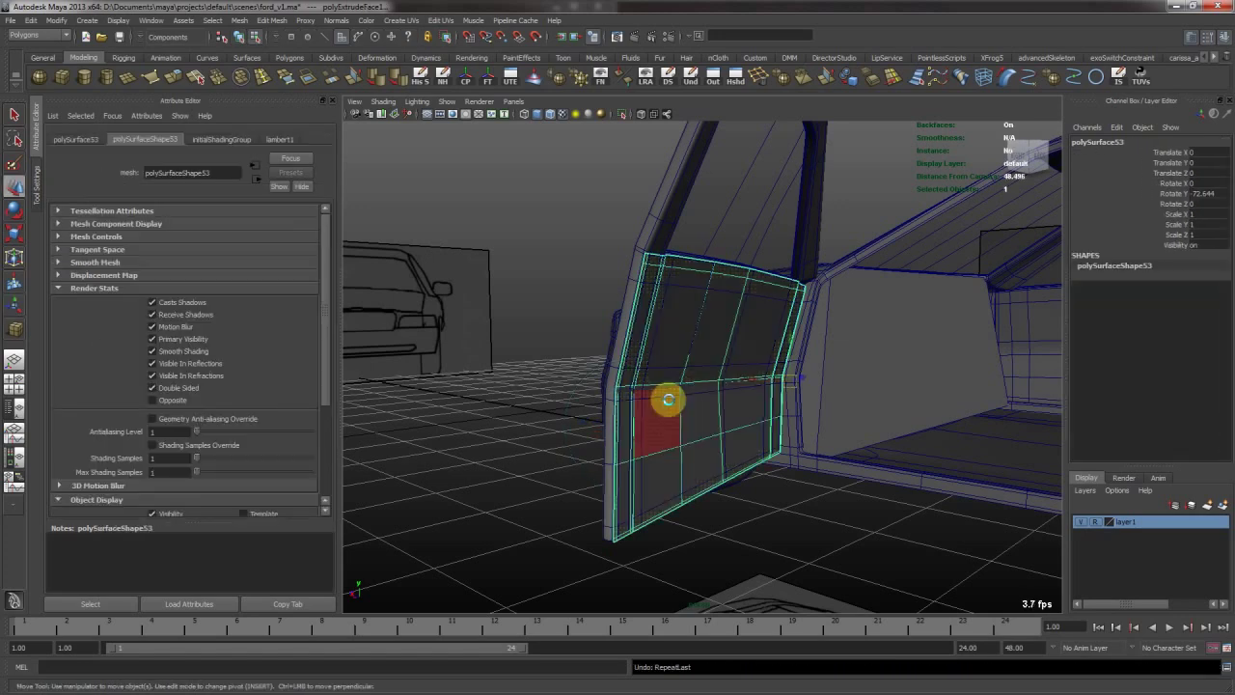
key("ctrl+e")
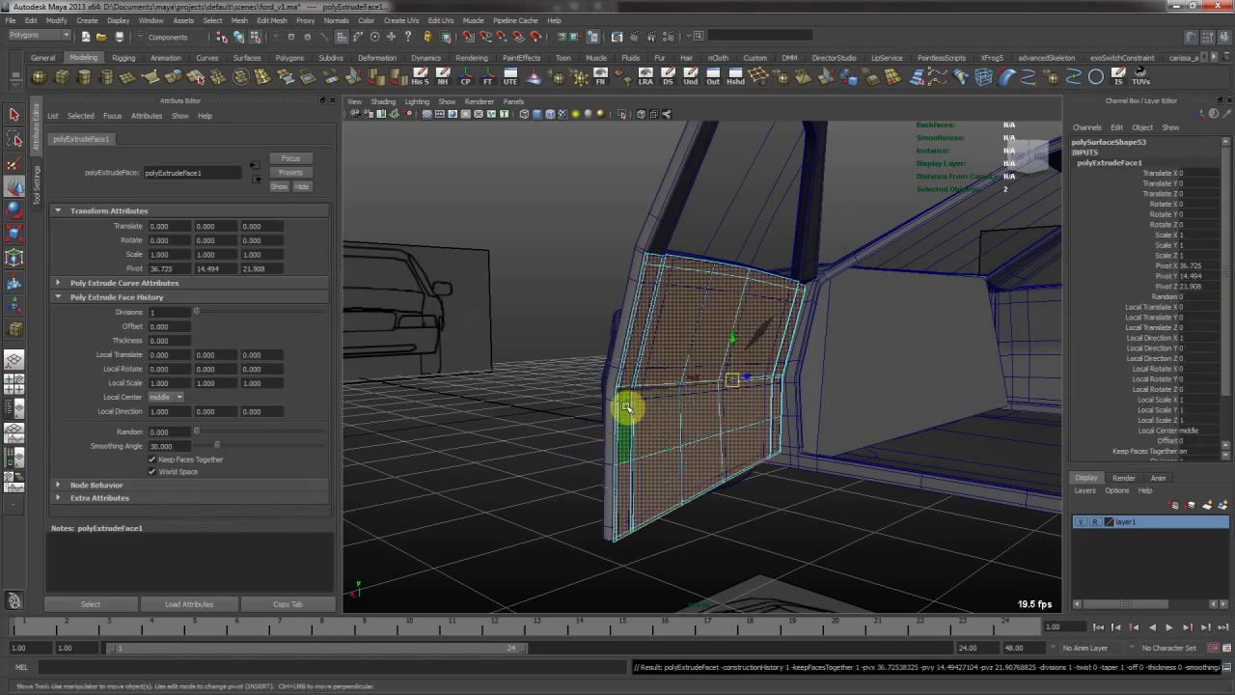
key("ctrl+z")
Extrude all faces of the lower door panel toward the car interior with a local Z translation of about -3.19.
key("ctrl+e")
left_click_drag(600, 421, 753, 417)
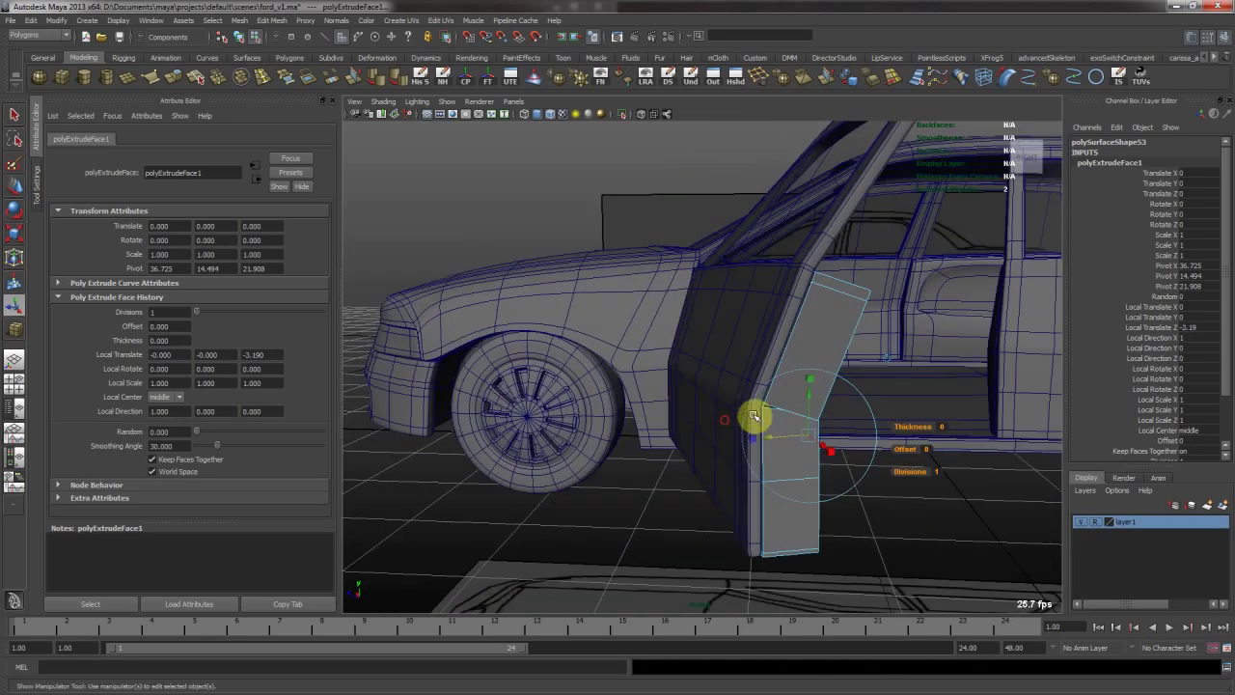
key("F8")
left_click_drag(845, 339, 427, 223, "alt")
key("F8")
left_click(672, 360)
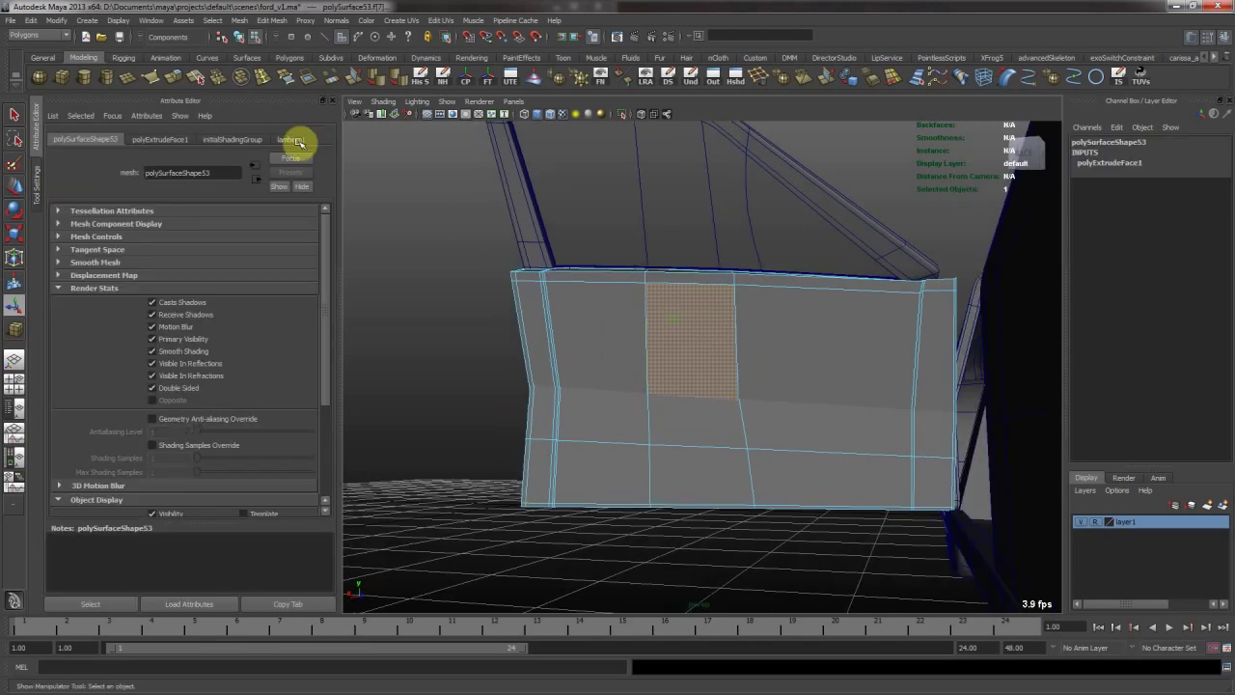
Turn on the polygon count heads-up display.
left_click(162, 24)
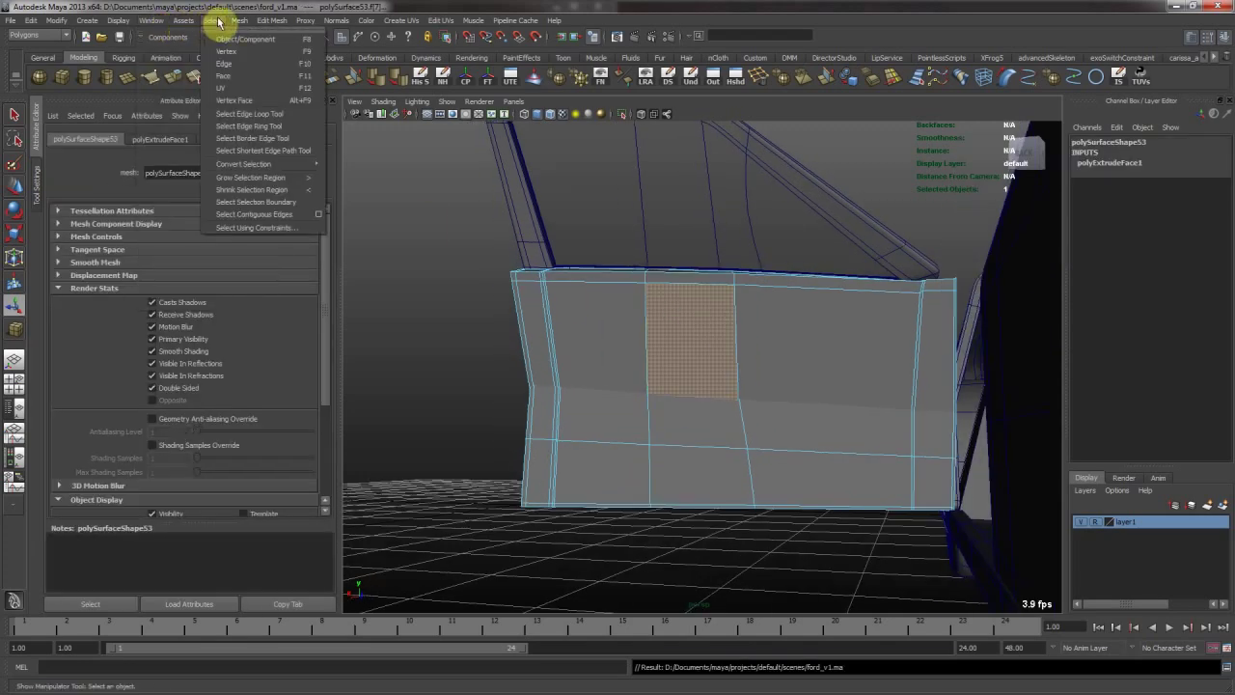
left_click(168, 16)
left_click(117, 20)
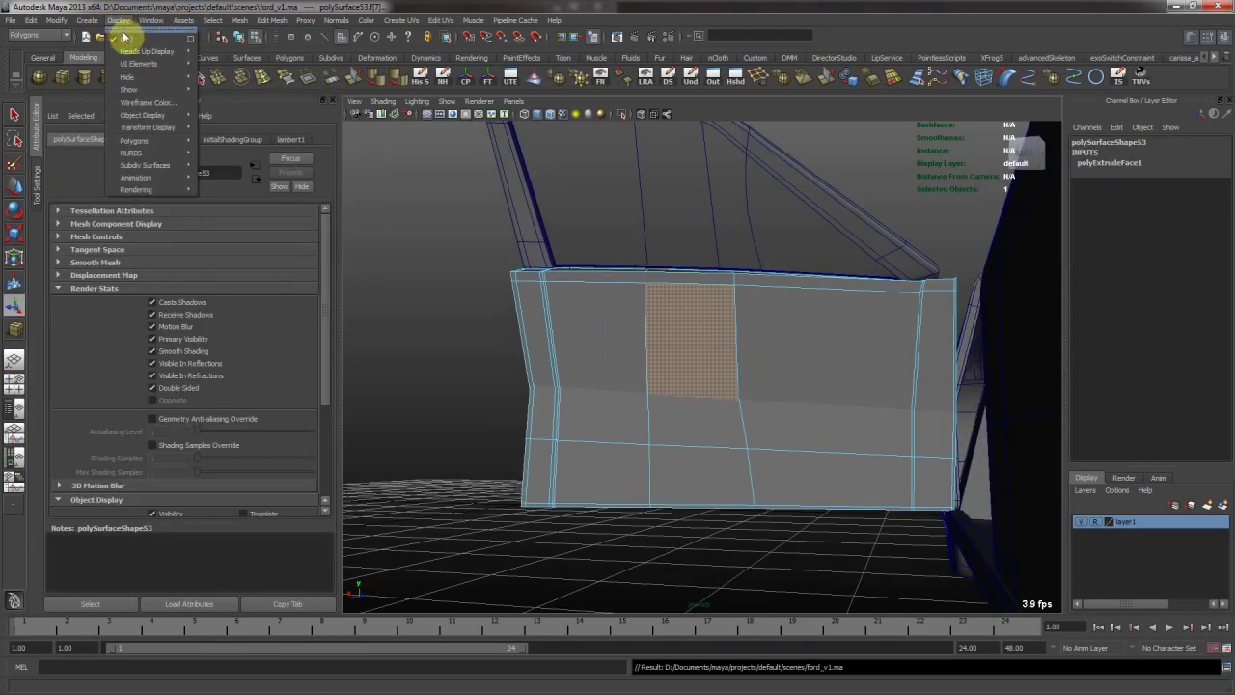
mouse_move(169, 52)
left_click(239, 95)
left_click_drag(562, 236, 572, 238, "alt")
mouse_move(508, 154)
left_mouse_down("alt")
mouse_move(662, 179)
mouse_move(508, 166)
left_mouse_up("alt")
Show the model in X-ray shading and select the extruded door panel in object mode.
key("F8")
left_click_drag(598, 367, 631, 392, "alt")
key("F8")
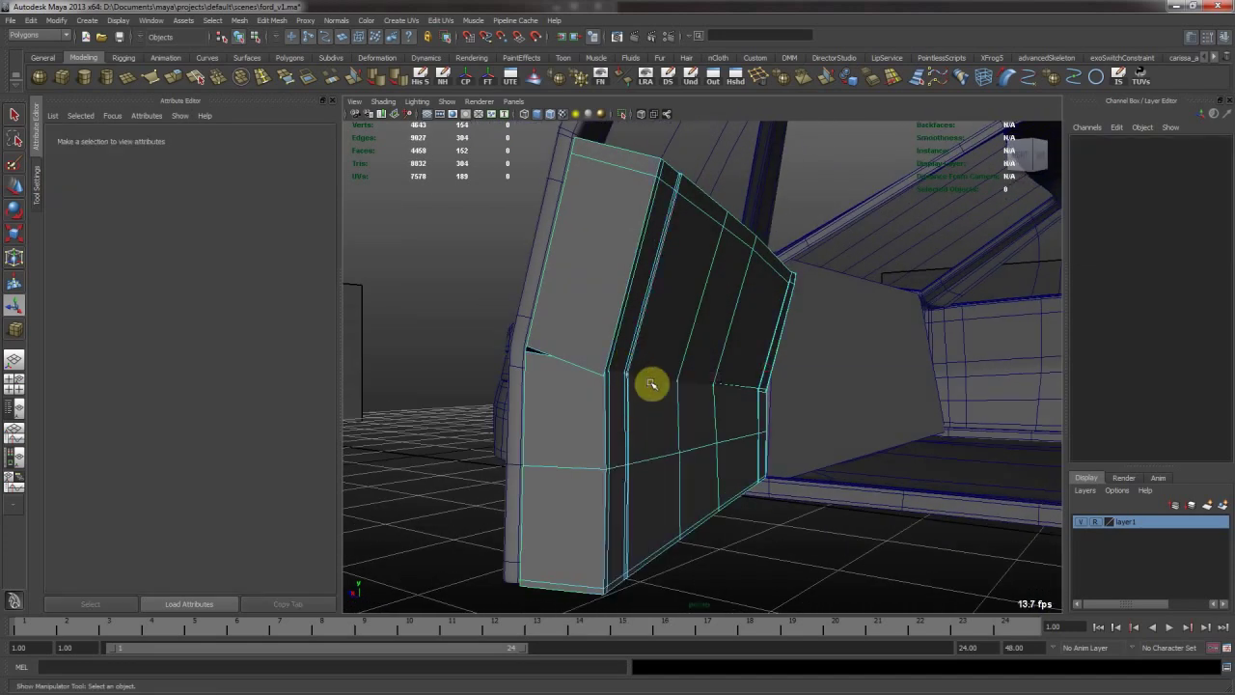
left_click_drag(720, 306, 633, 328, "alt")
right_click_drag(646, 314, 678, 299)
left_click(787, 588)
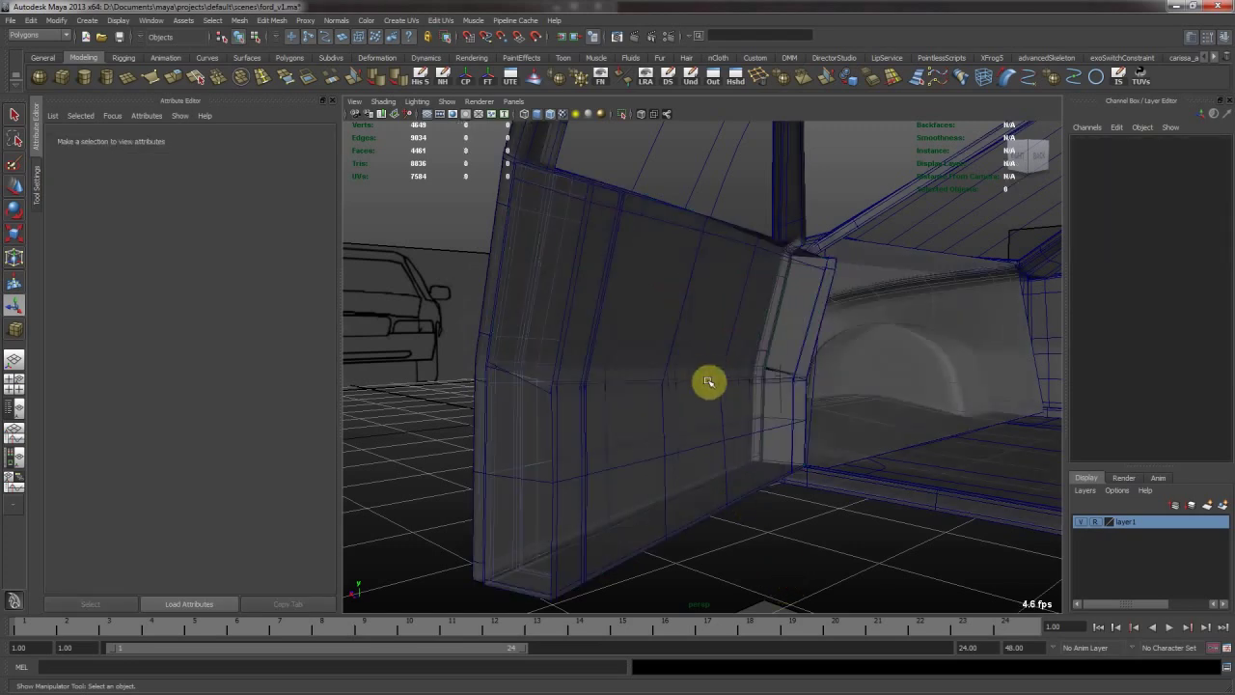
left_click(666, 362)
left_click_drag(666, 361, 697, 368, "alt")
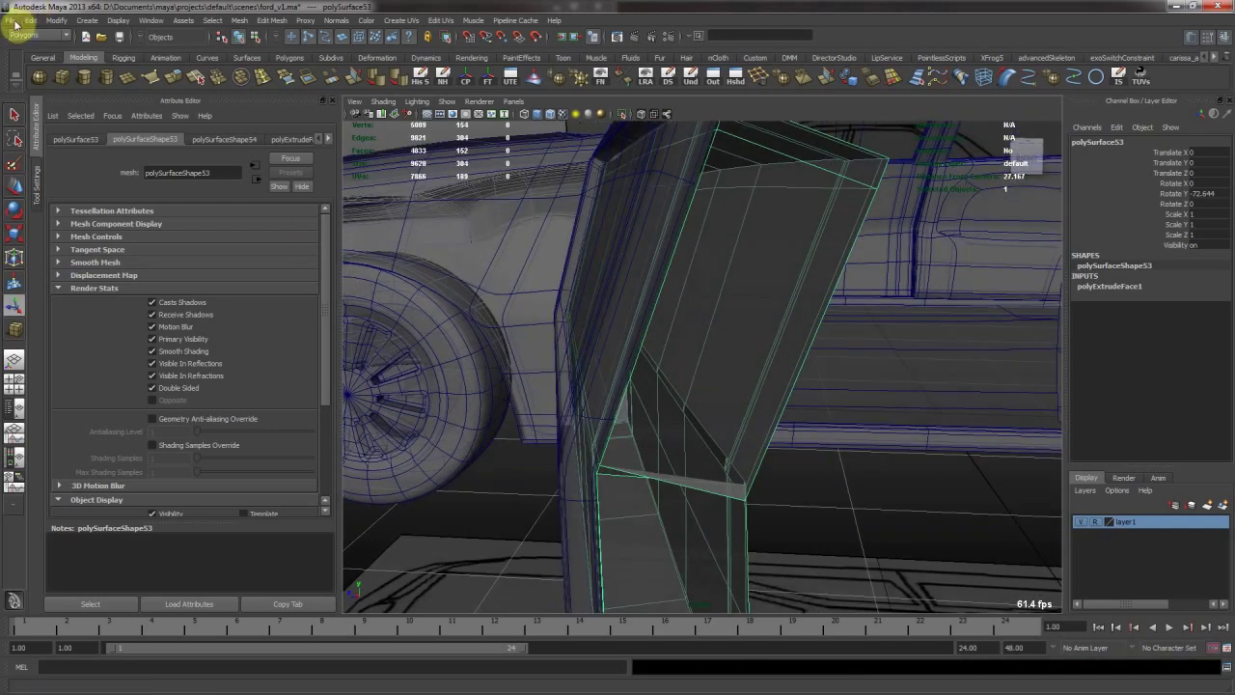
Save the scene under the new name taxi_01 as a Maya ASCII file.
left_click(13, 23)
left_click(66, 79)
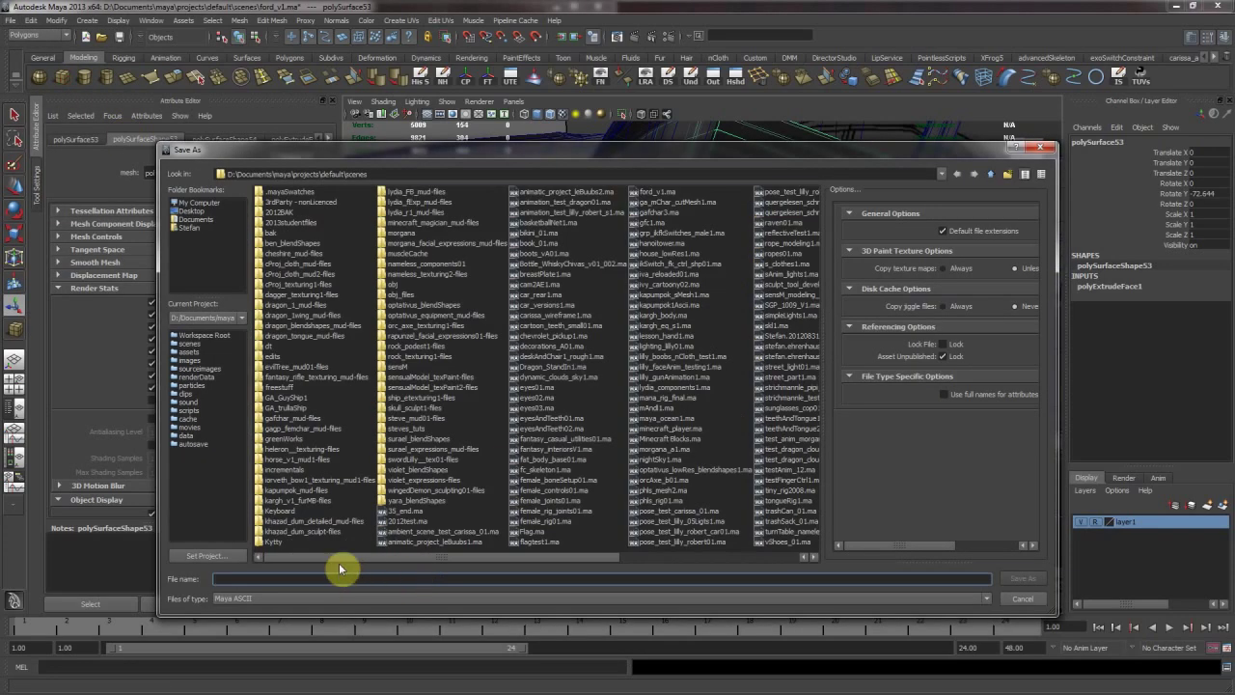
type("for")
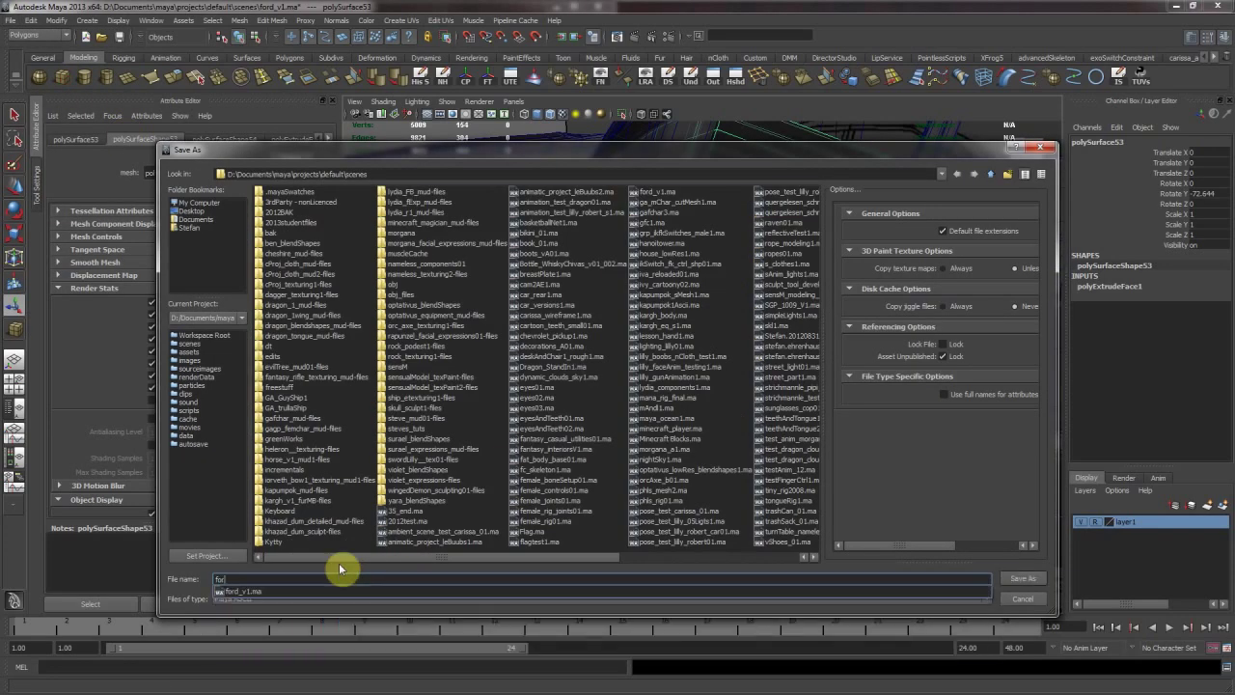
key("BackSpace")
key("BackSpace")
key("BackSpace")
type("taxi_01")
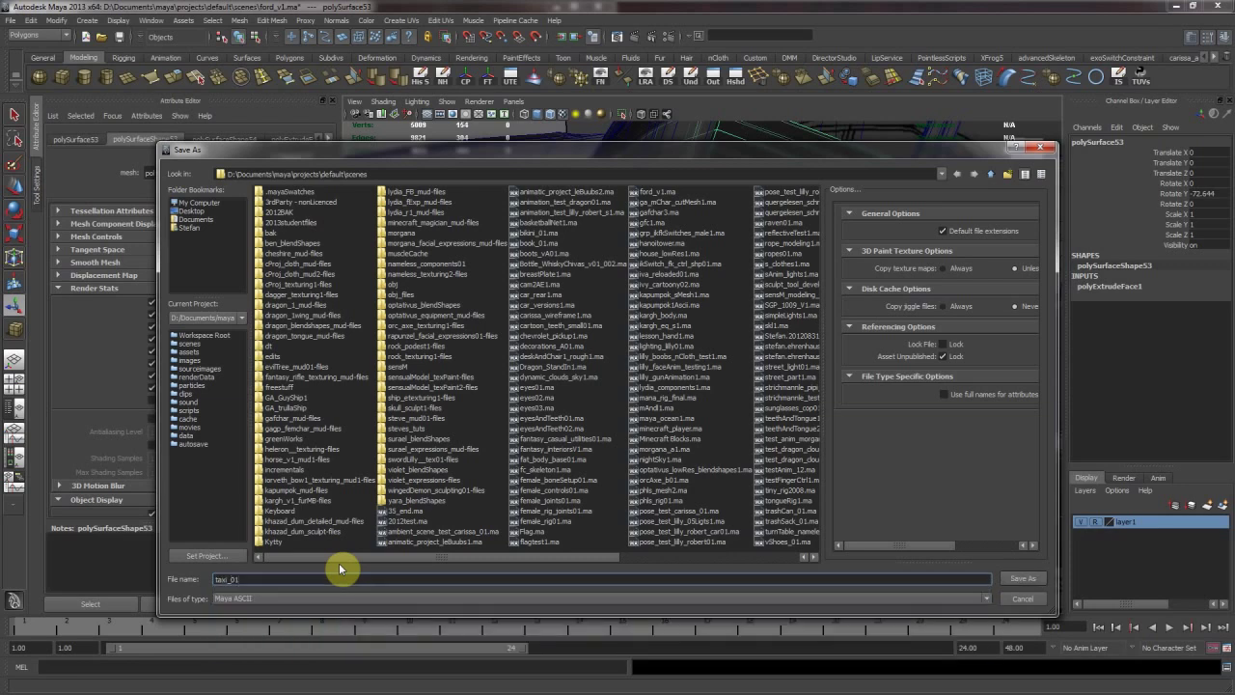
key("Return")
Select the vertices along the mid-height bend of the extruded door panel and move them to even out the bend.
left_click_drag(867, 364, 756, 365, "alt")
right_click_drag(756, 366, 816, 396, "alt")
left_click_drag(816, 396, 808, 361, "alt")
right_click_drag(818, 383, 779, 380)
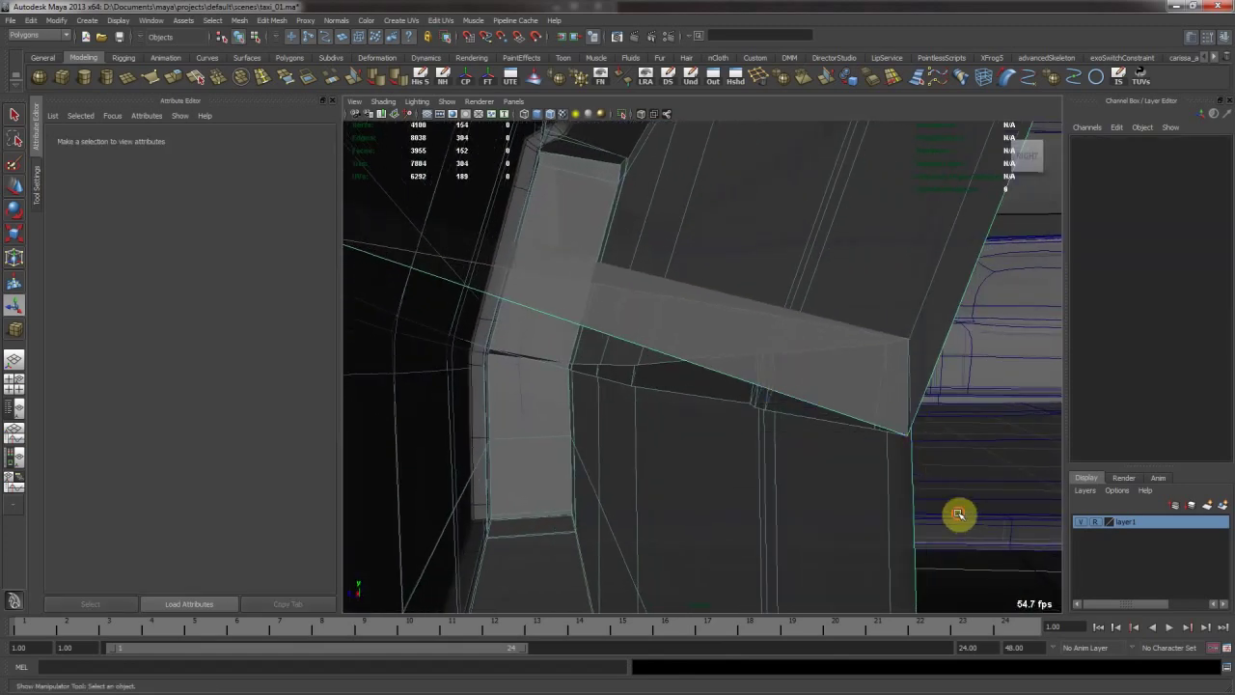
left_click_drag(641, 388, 642, 385)
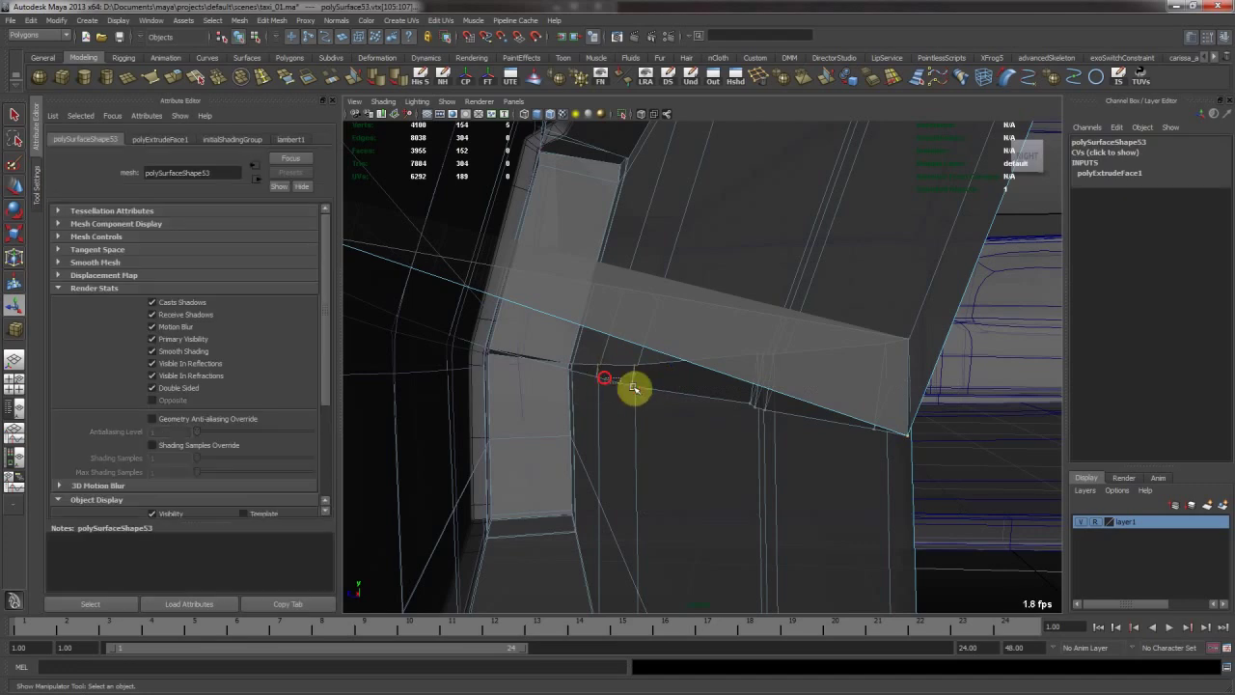
left_click_drag(570, 372, 530, 372, "alt")
left_click_drag(595, 406, 678, 379, "alt")
key("w")
mouse_move(768, 373)
left_mouse_down("alt")
mouse_move(601, 353)
mouse_move(689, 378)
mouse_move(653, 361)
mouse_move(757, 375)
left_mouse_up("alt")
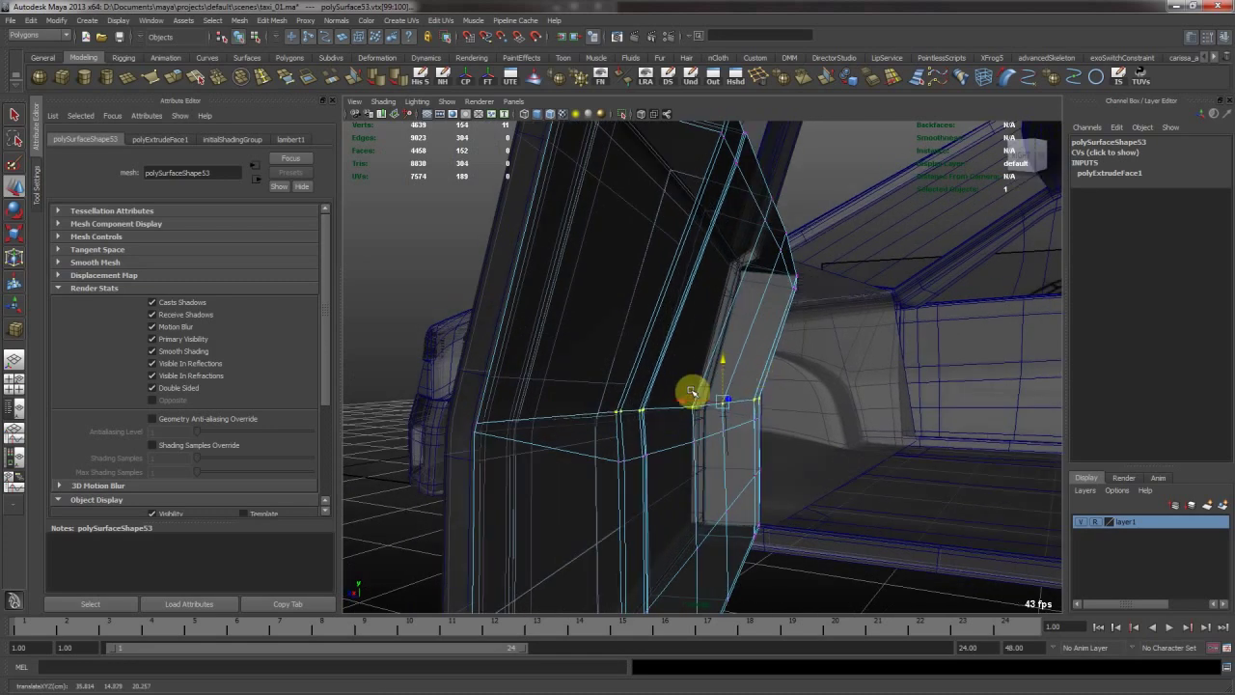
left_click_drag(692, 400, 696, 355, "alt")
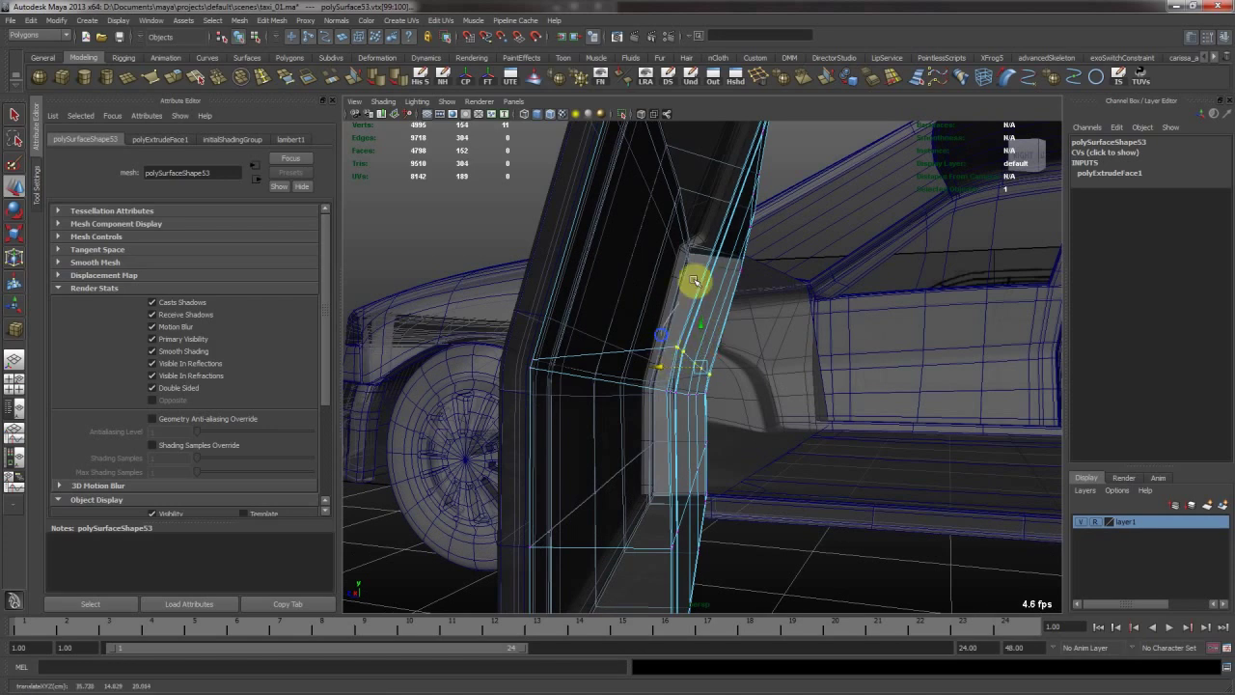
Return to object mode, turn off X-ray shading, and display the extruded door panel with smooth mesh preview.
key("F8")
key("alt+x")
left_click(746, 546)
right_click_drag(785, 546, 660, 444, "alt")
left_click_drag(656, 440, 588, 434, "alt")
left_click(641, 434)
key("3")
Select the vertical column of faces beside the hinge-side edge of the smoothed door panel.
left_click(469, 261)
left_click_drag(656, 295, 615, 293, "alt")
left_click_drag(711, 239, 614, 295, "alt")
right_click_drag(614, 295, 667, 316, "alt")
left_click(673, 276)
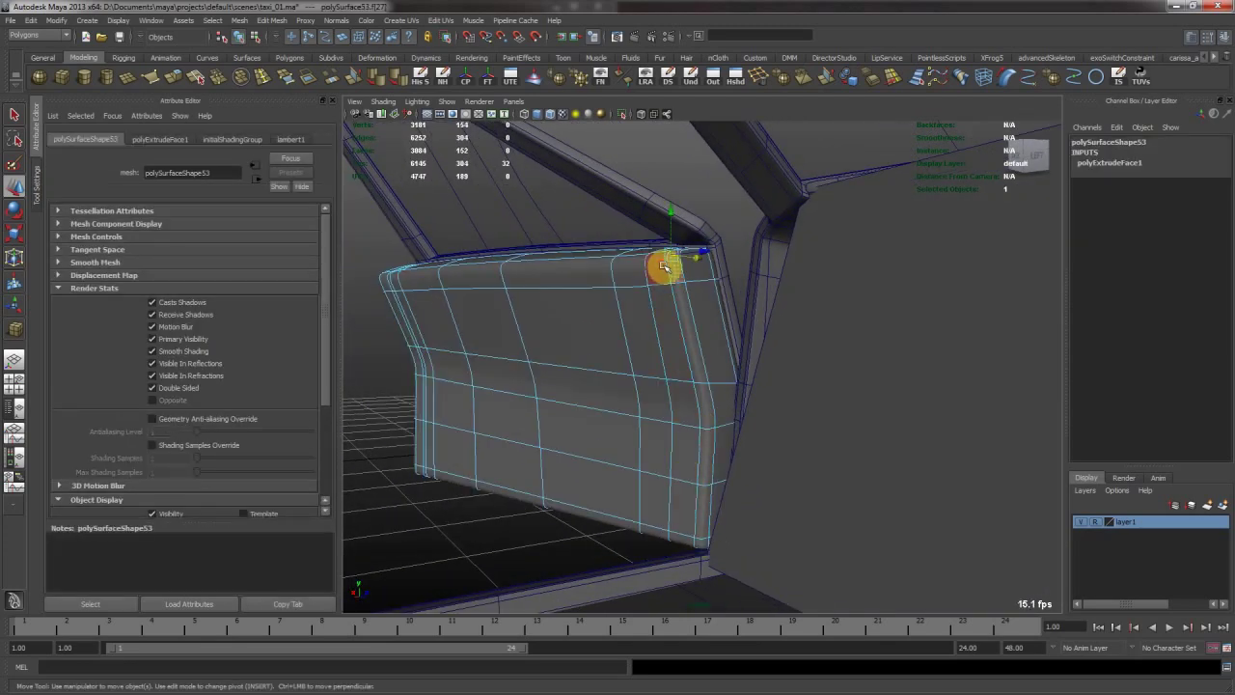
left_click_drag(627, 350, 673, 276, "alt")
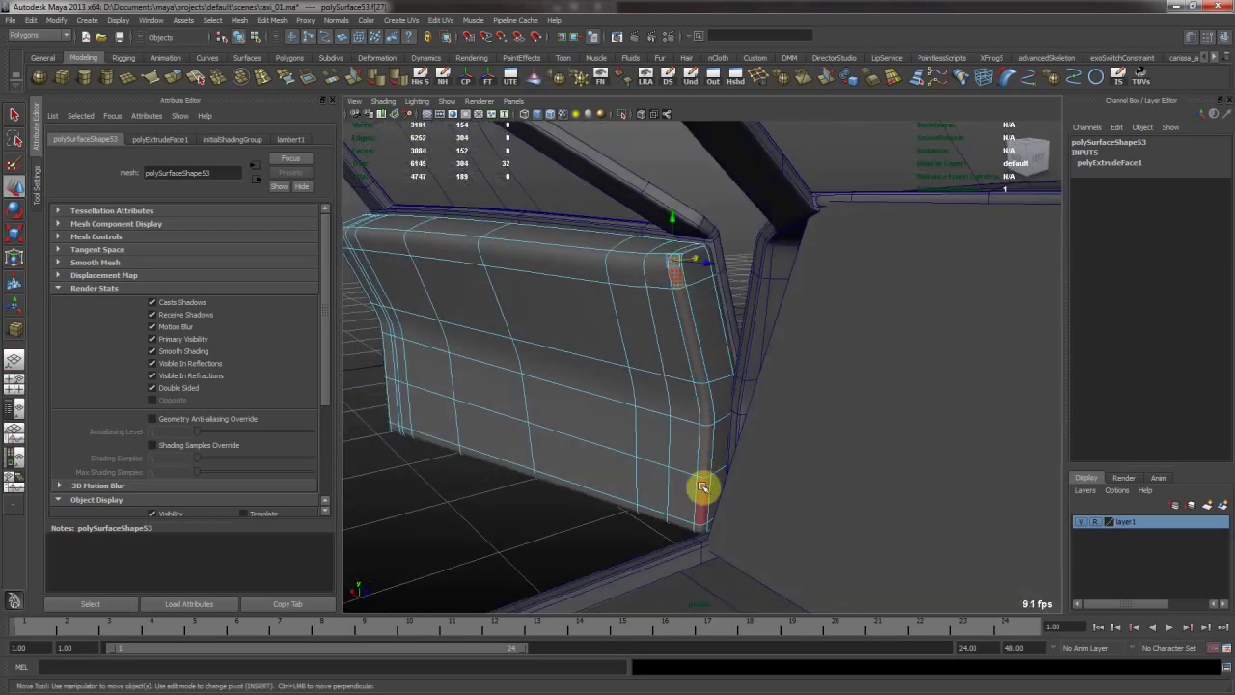
left_click_drag(699, 530, 734, 279, "alt")
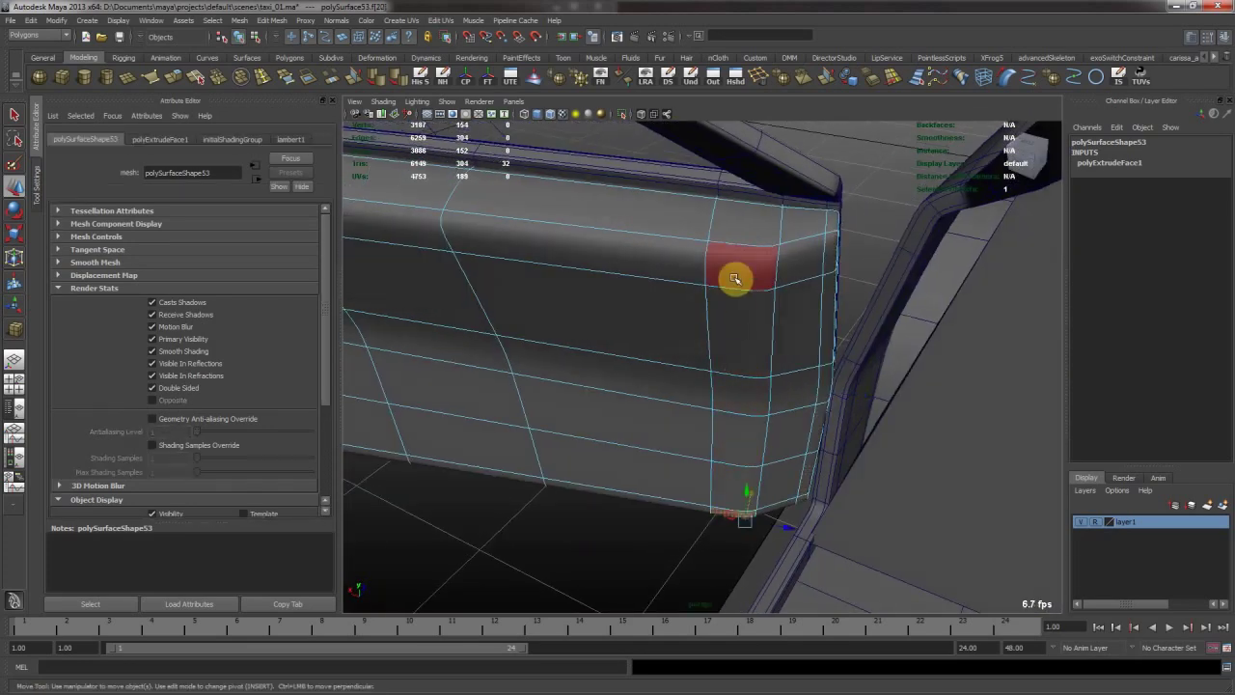
left_click_drag(767, 326, 733, 336, "alt")
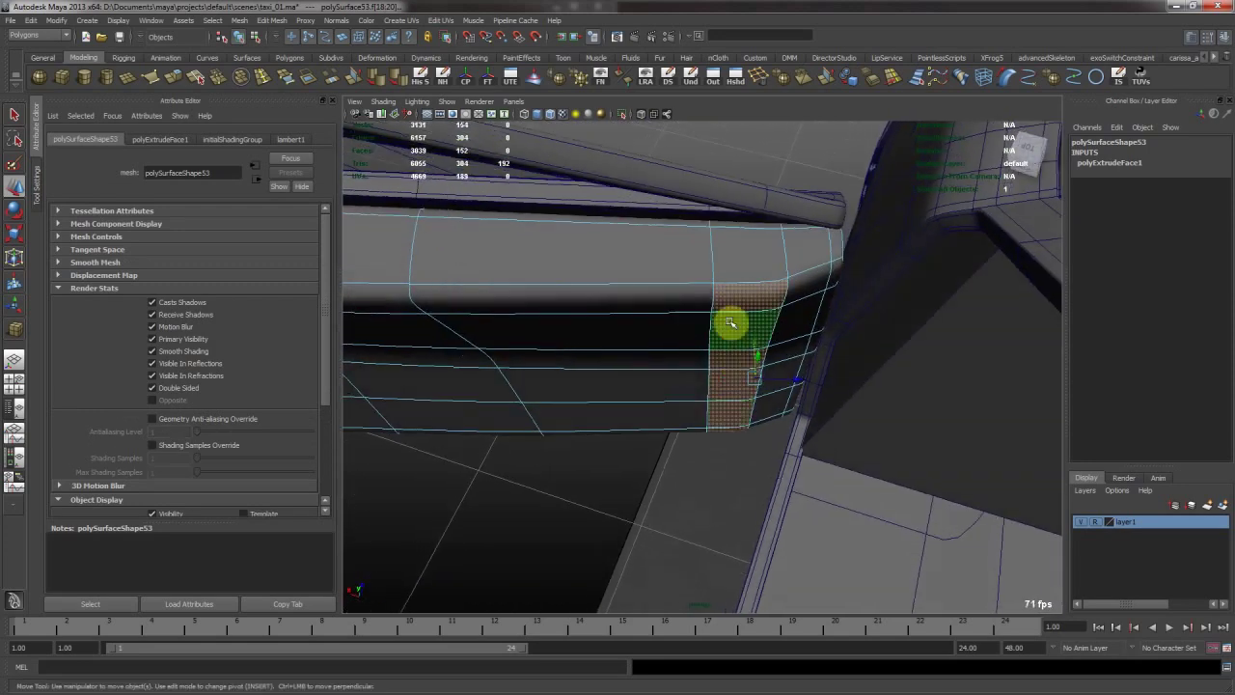
Select the vertical edge column nearest the door panel's hinge side and move it closer to that end.
left_click(716, 288, "shift")
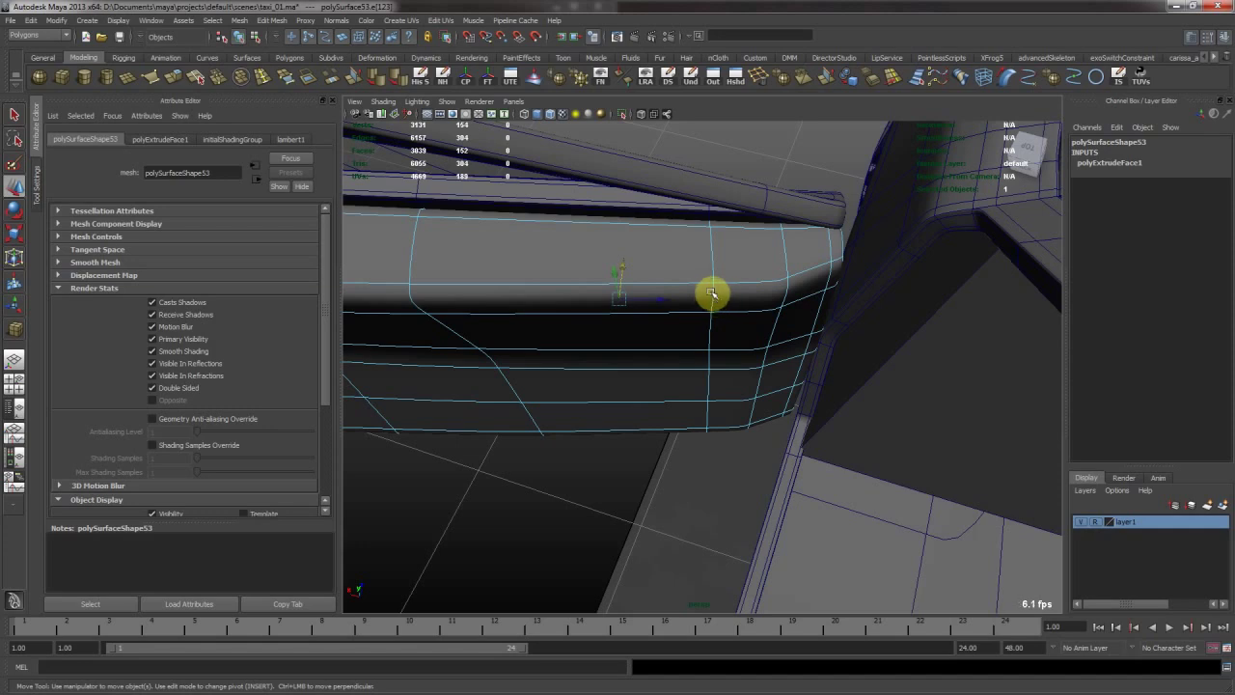
left_click(716, 289, "shift")
left_click_drag(769, 396, 759, 326, "alt")
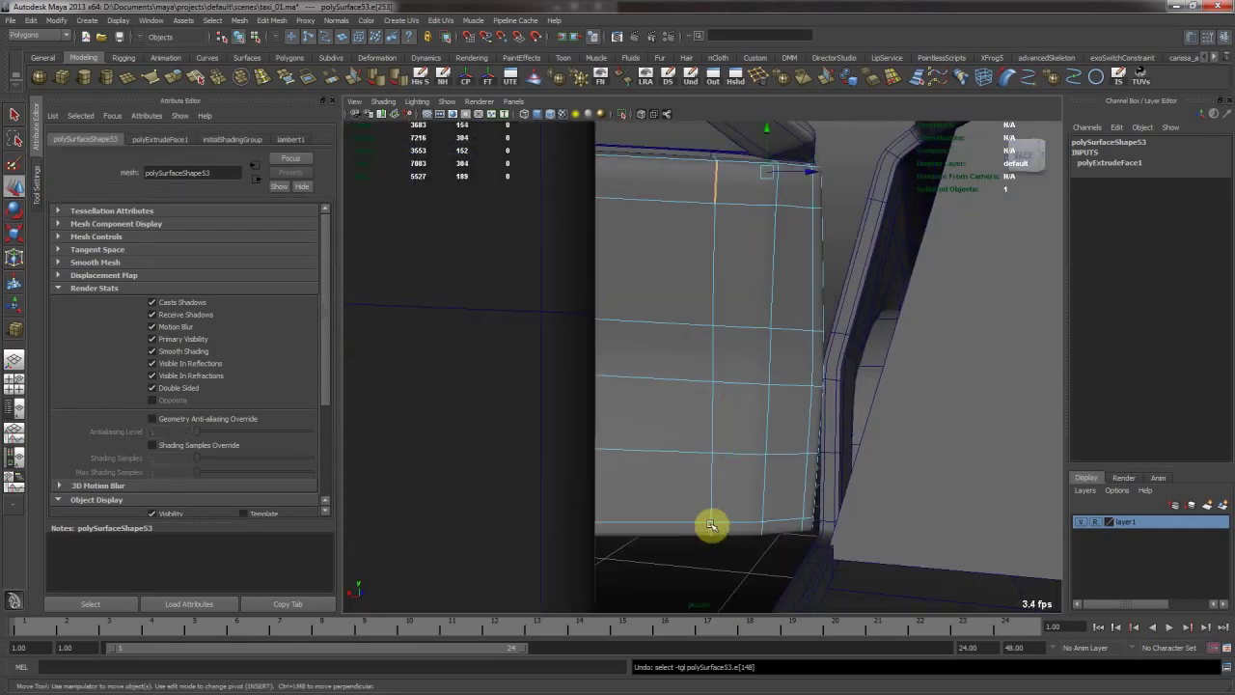
left_click_drag(749, 516, 726, 526, "alt")
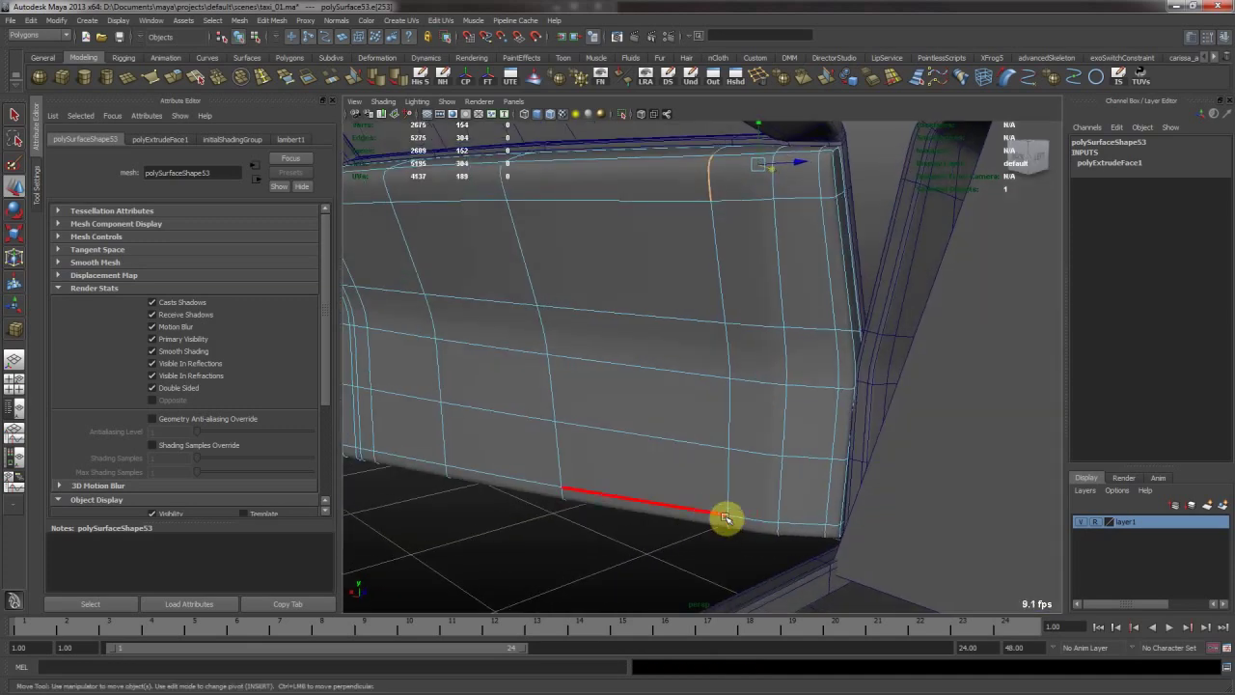
left_click_drag(751, 378, 716, 422, "alt")
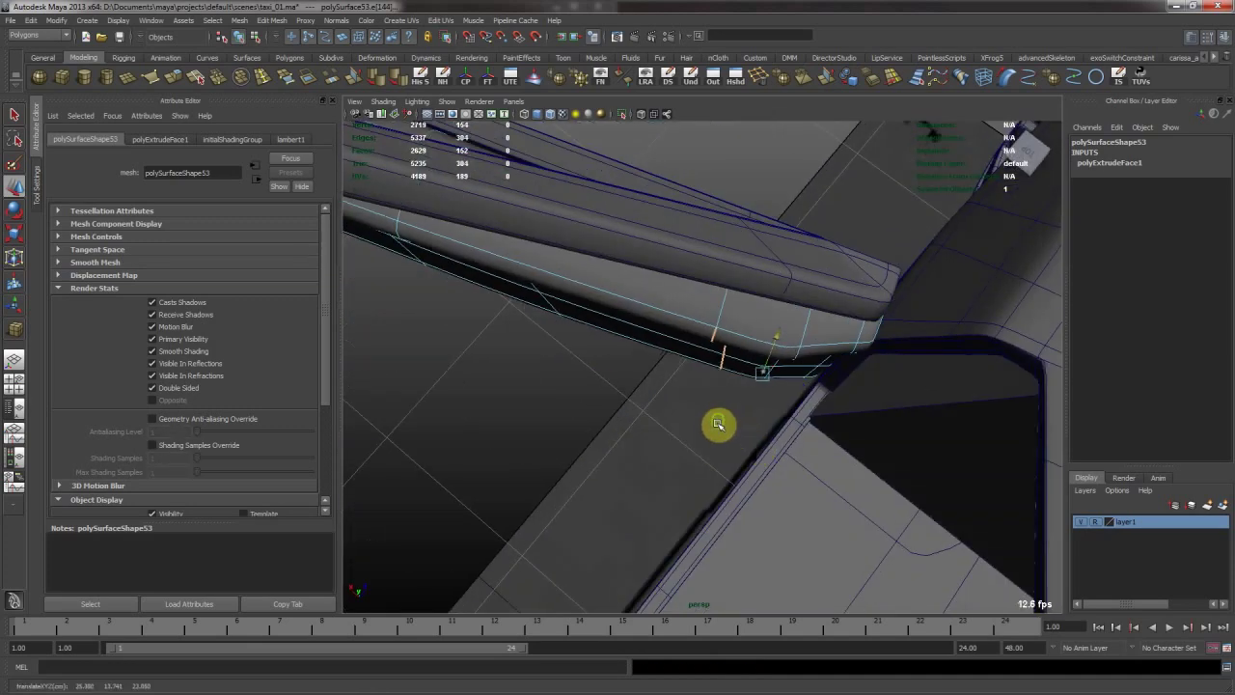
key("1")
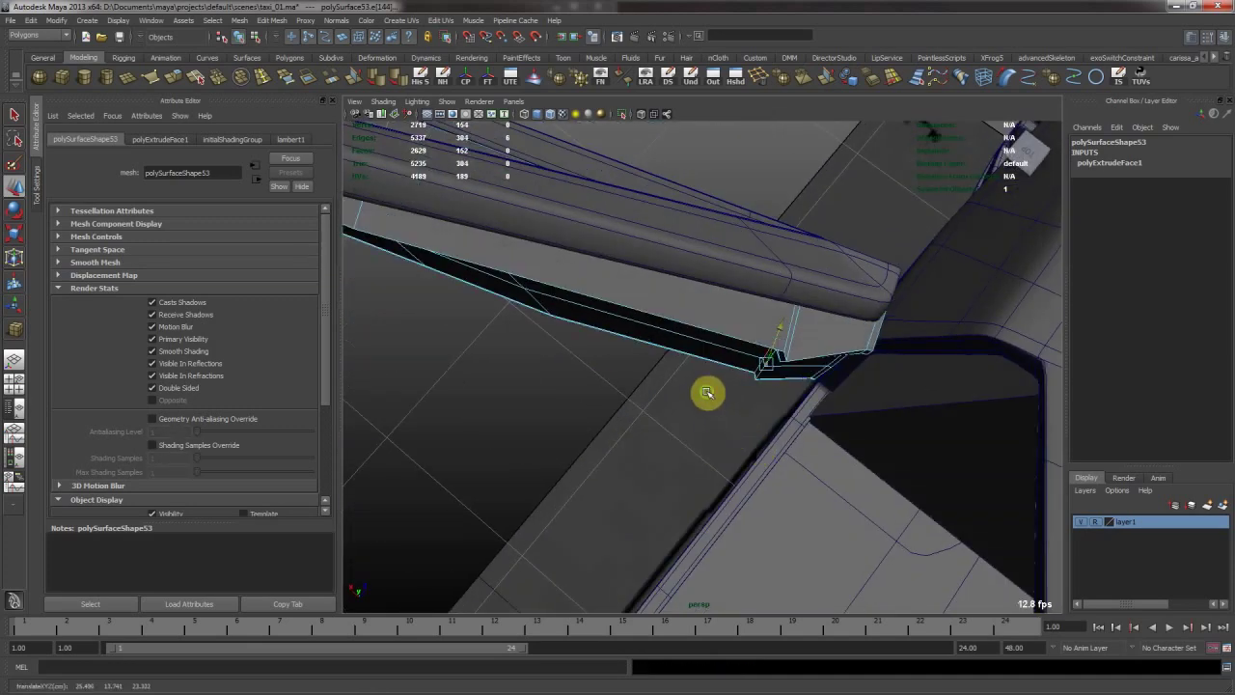
Select the vertical edge loops across the middle of the door panel and shift them to even out their spacing.
left_click_drag(617, 353, 720, 329, "alt")
left_click(683, 206)
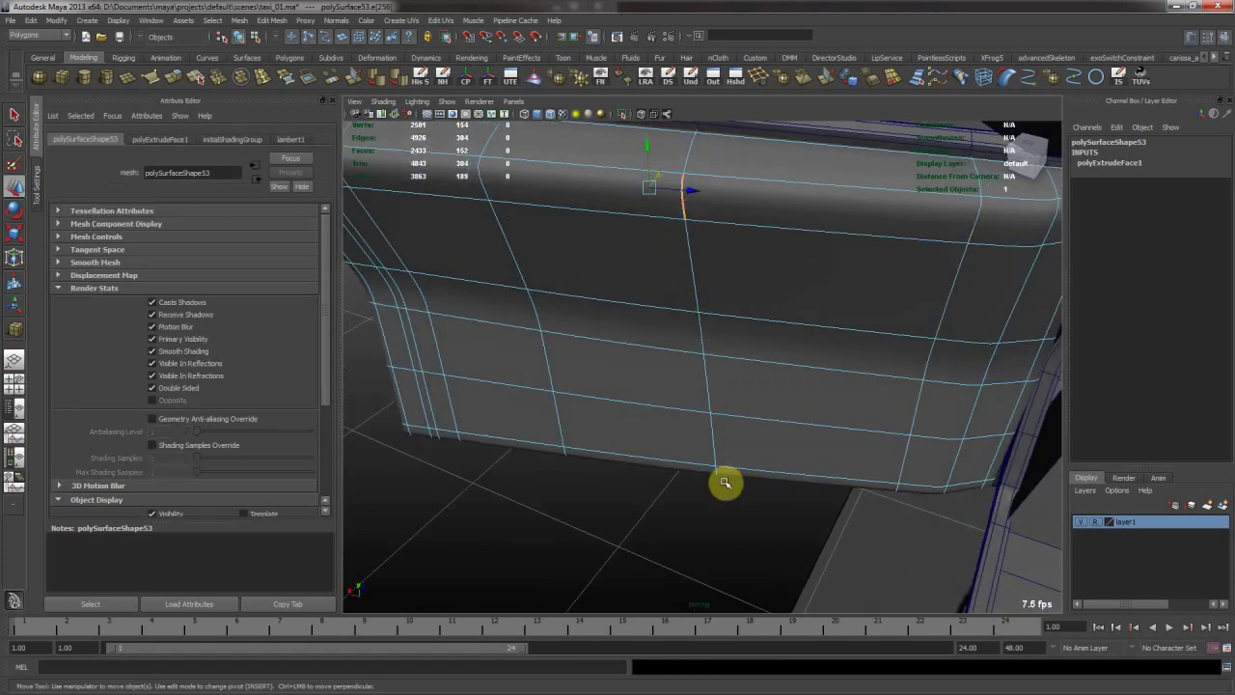
double_click(716, 472, "shift")
left_click_drag(716, 471, 724, 400, "alt")
left_click_drag(618, 391, 727, 436, "alt")
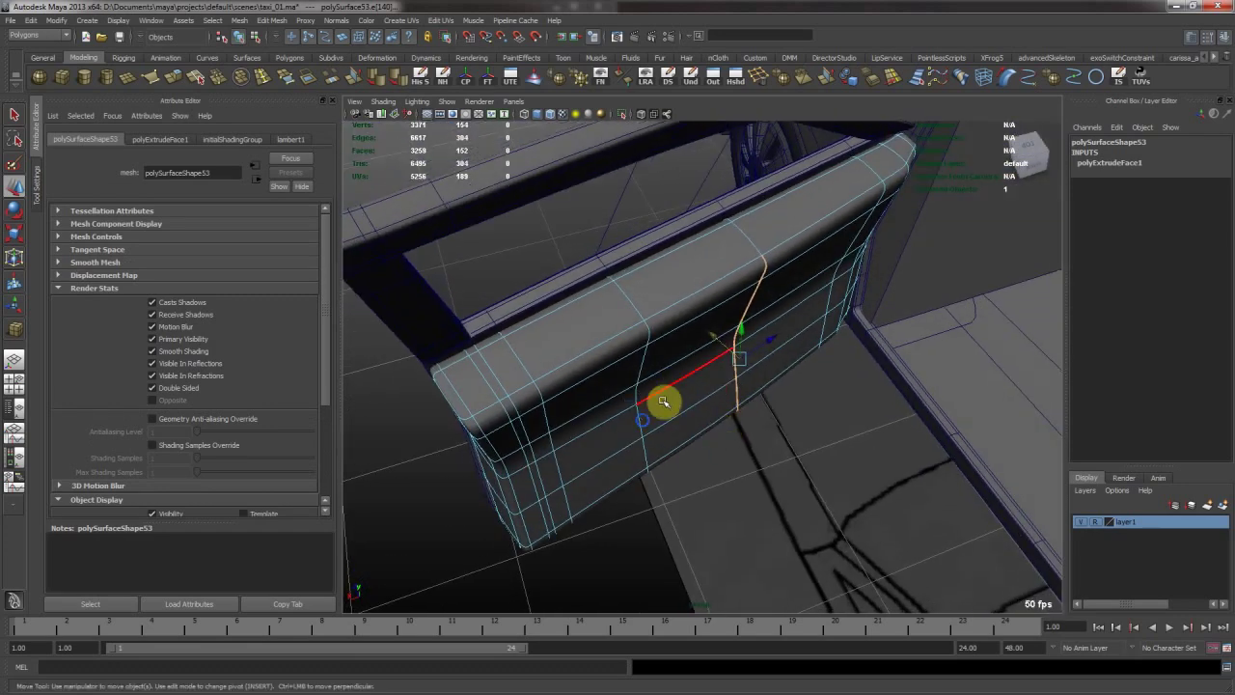
left_click(581, 521)
left_click_drag(595, 540, 714, 514, "alt")
left_click(669, 433)
Select the vertices along the panel's lower inner edge and move them toward the door to taper the bottom.
key("3")
key("1")
key("F8")
left_click_drag(713, 514, 638, 529, "alt")
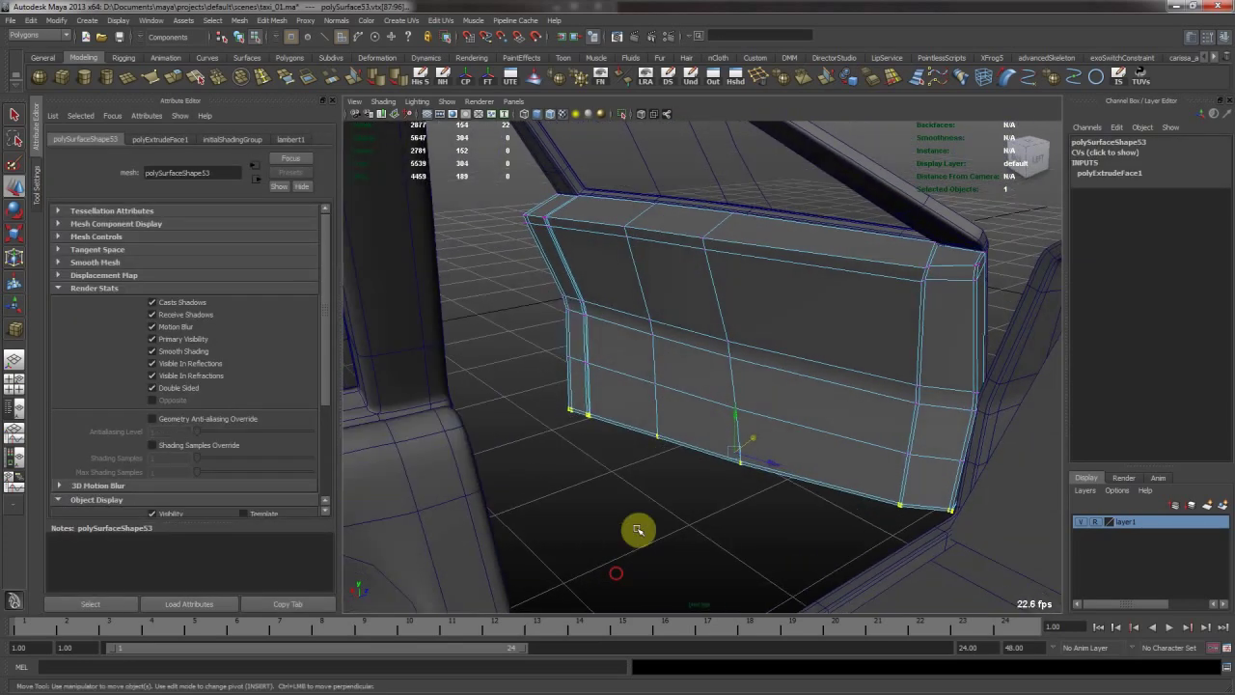
left_click_drag(718, 436, 681, 436, "alt")
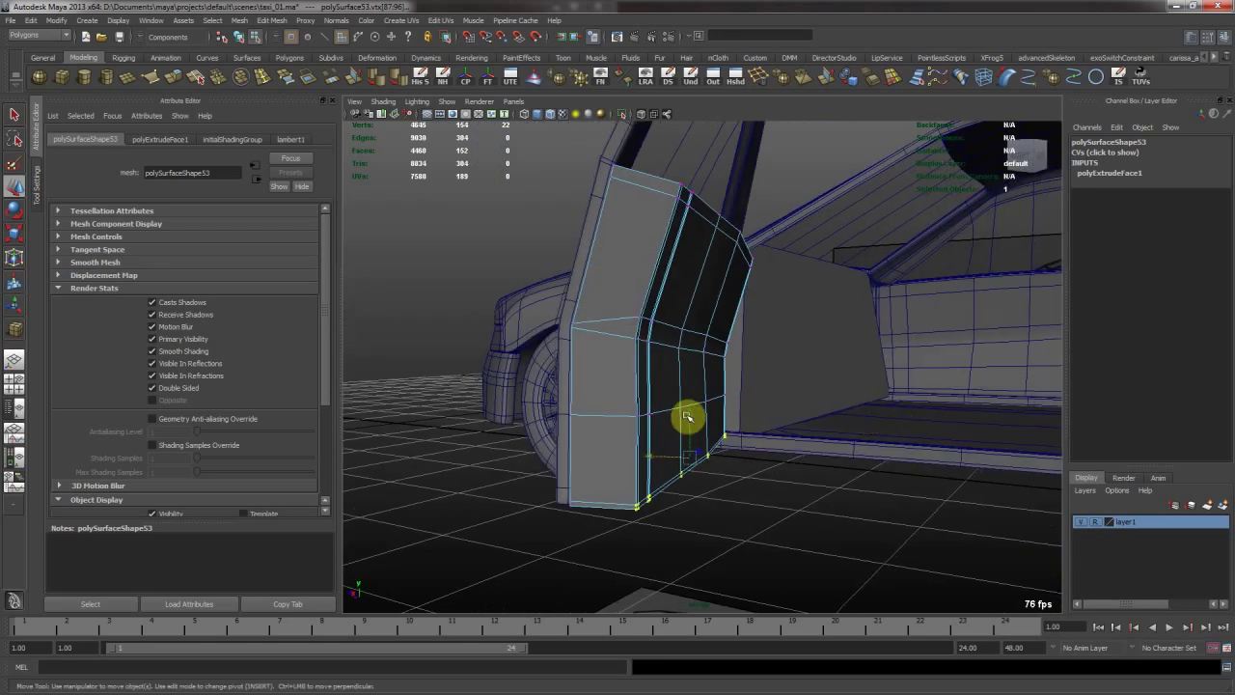
left_click_drag(688, 394, 668, 452, "alt")
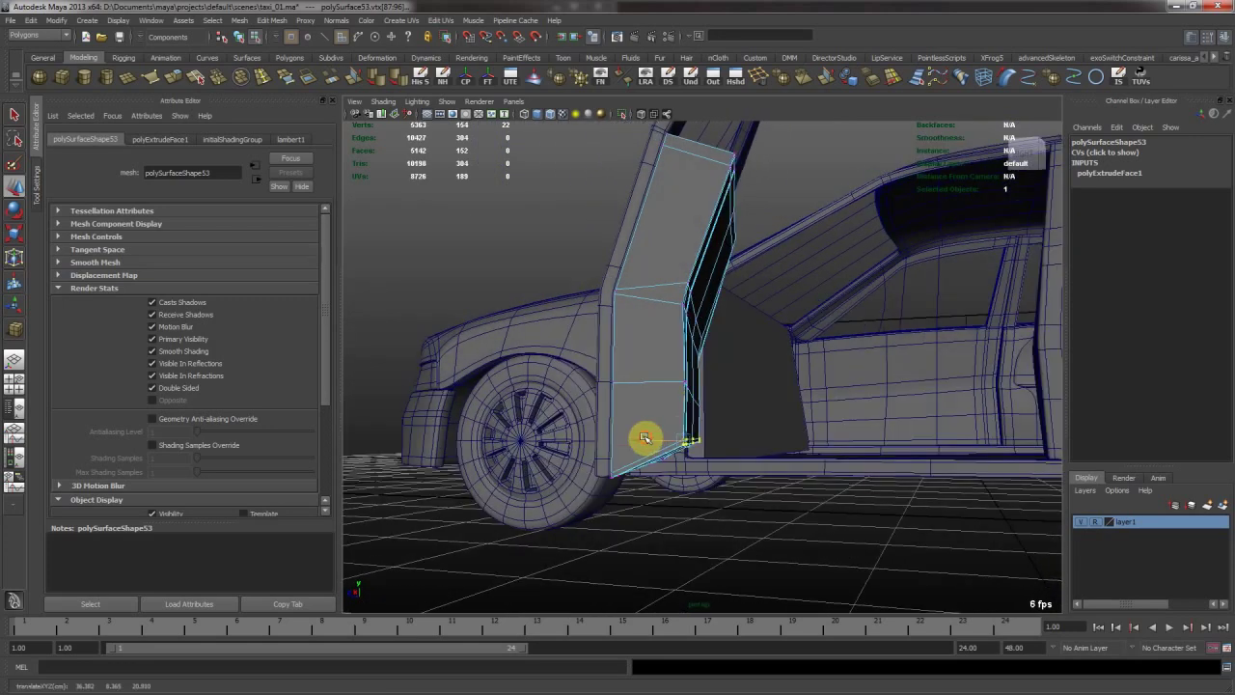
left_click_drag(688, 424, 711, 419, "alt")
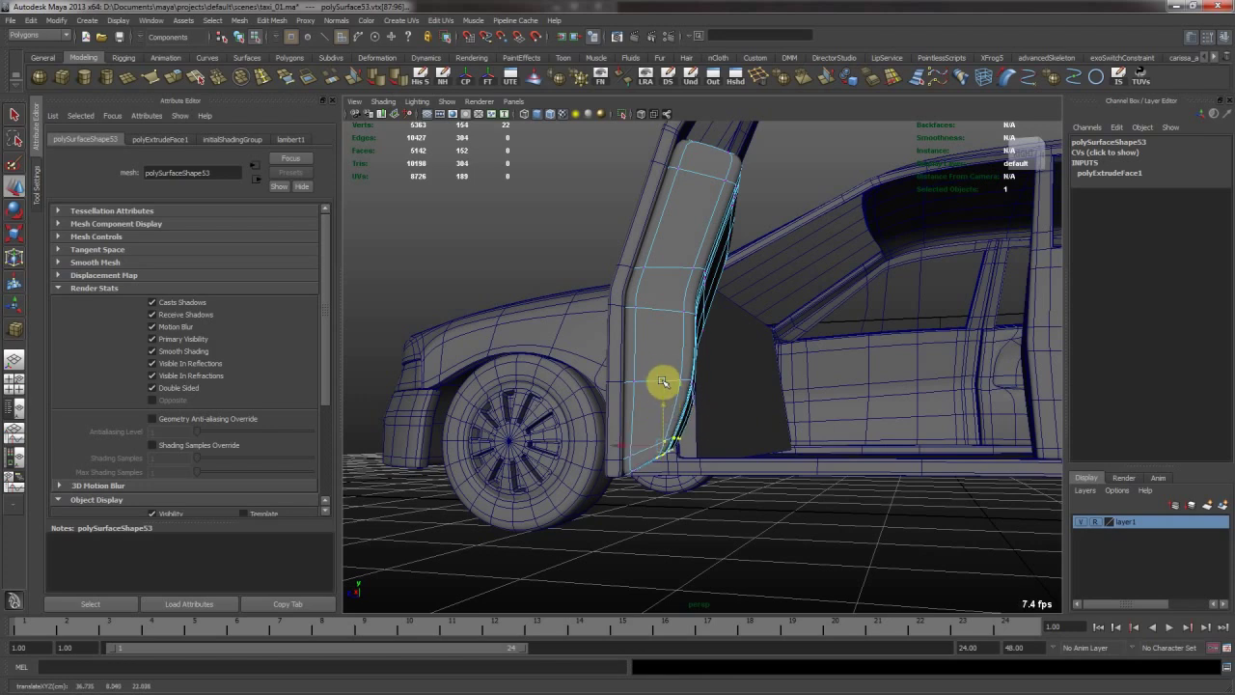
Return to object mode, clear the selection, and turn off the wireframe display on the shaded car.
key("F8")
left_click(775, 181)
left_click_drag(785, 242, 632, 261, "alt")
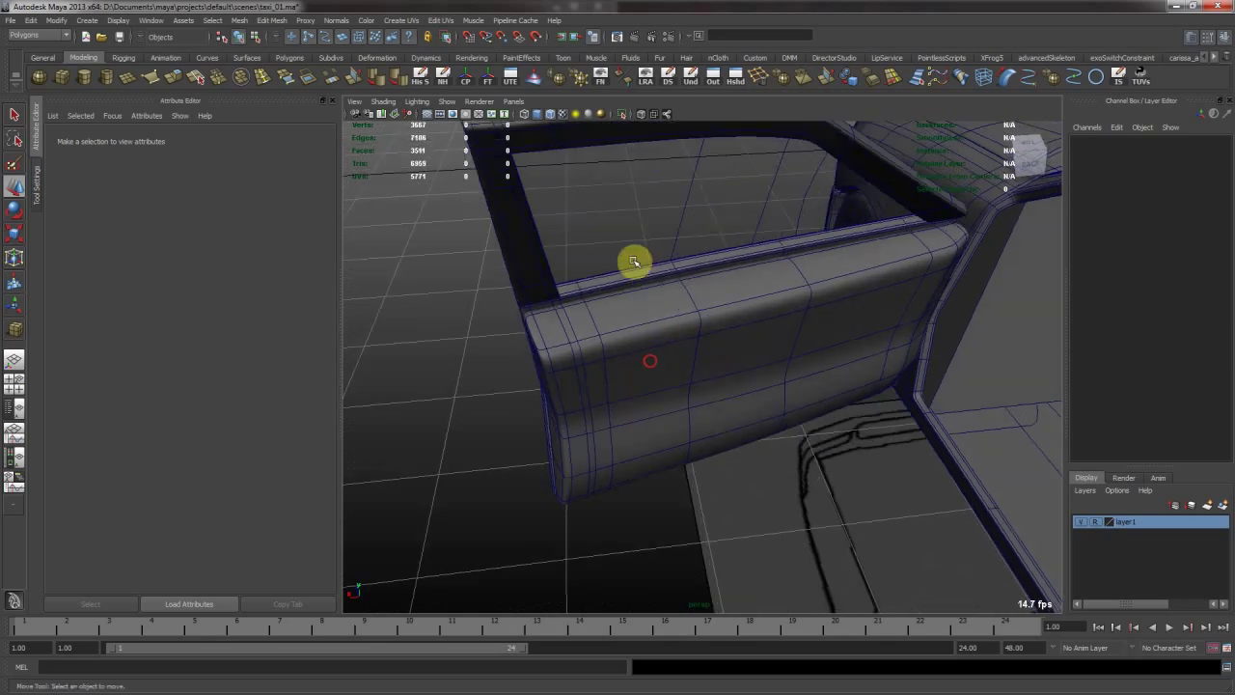
left_click(551, 115)
left_click(457, 359)
right_click_drag(711, 444, 631, 396, "alt")
mouse_move(631, 397)
left_mouse_down("alt")
mouse_move(675, 370)
mouse_move(802, 361)
left_mouse_up("alt")
right_click_drag(802, 361, 636, 355, "alt")
mouse_move(716, 365)
left_mouse_down("alt")
mouse_move(617, 376)
mouse_move(589, 427)
mouse_move(700, 392)
mouse_move(658, 365)
mouse_move(576, 366)
mouse_move(765, 360)
mouse_move(862, 377)
mouse_move(840, 361)
mouse_move(694, 408)
left_mouse_up("alt")
Parent the interior panel to the opened front door and close the door by setting its Rotate Y to 0.
left_click(694, 408)
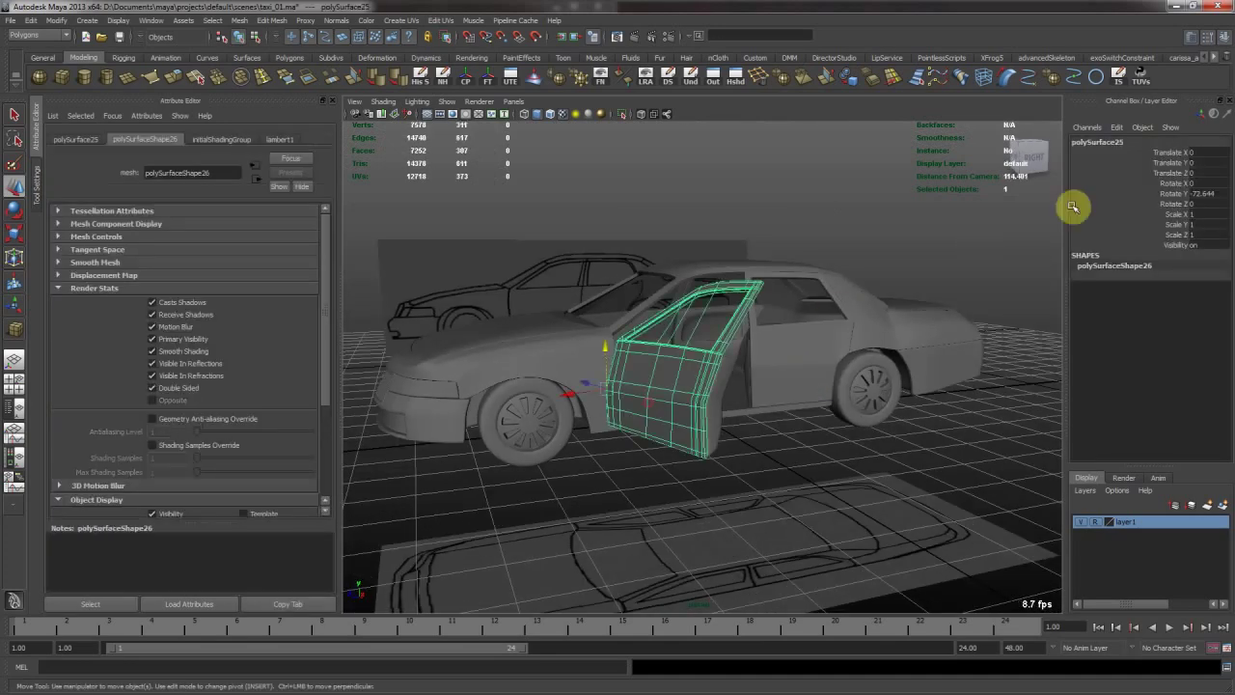
left_click(717, 383)
left_click(680, 392, "shift")
left_click(680, 393)
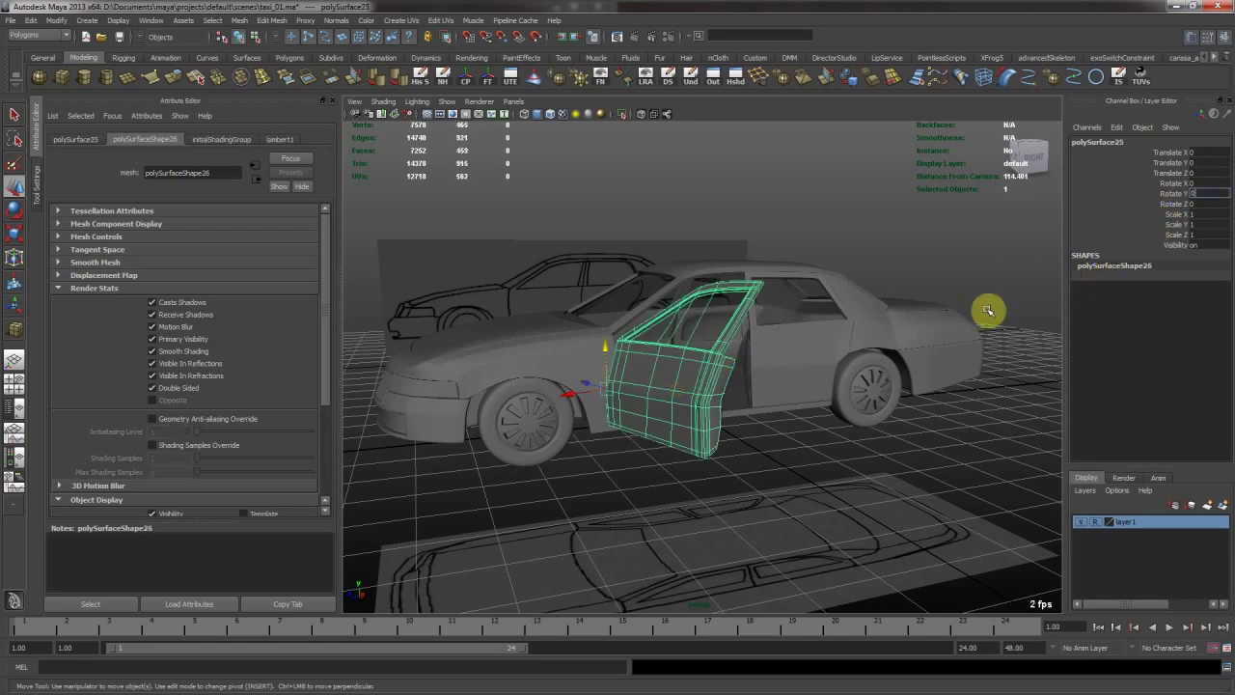
Swing the car doors about their hinges as a test and undo the rotations.
left_click_drag(767, 410, 642, 395, "alt")
key("e")
scroll(751, 378, "up", 3)
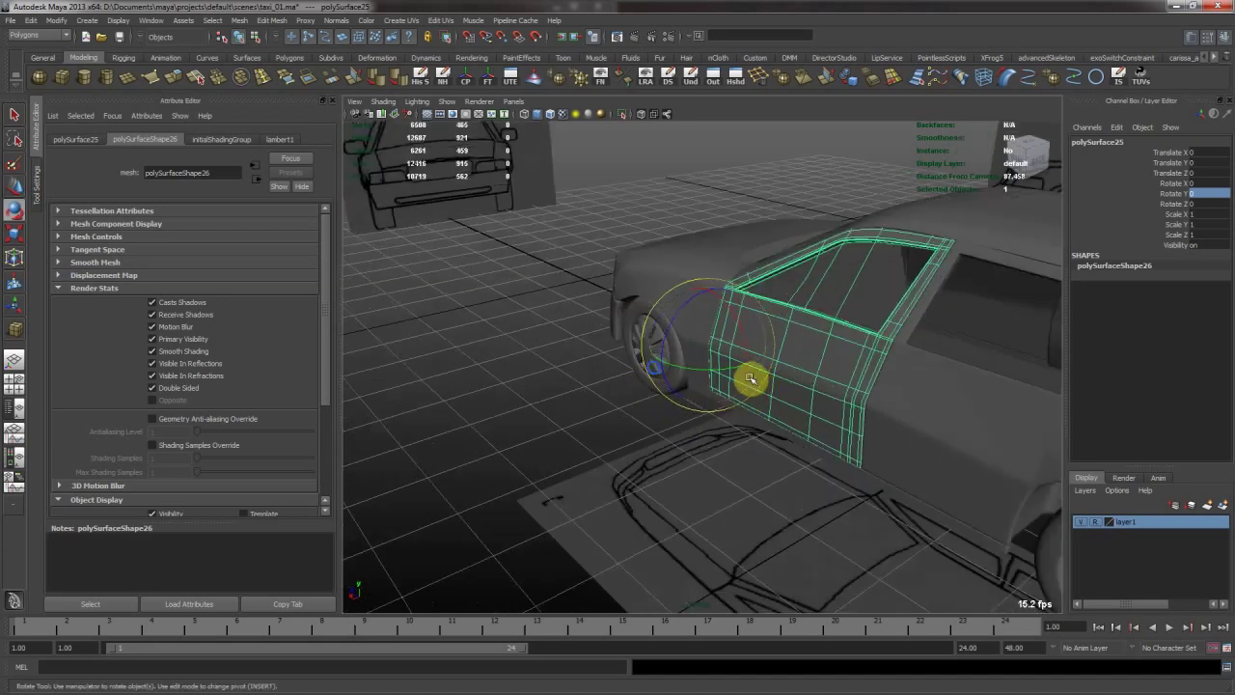
left_click_drag(721, 373, 675, 365)
mouse_move(675, 365)
left_mouse_down("alt")
mouse_move(665, 380)
mouse_move(708, 380)
mouse_move(687, 378)
left_mouse_up("alt")
left_click_drag(556, 443, 732, 384, "alt")
left_click(549, 438)
key("ctrl+z")
key("ctrl+z")
key("ctrl+z")
key("ctrl+z")
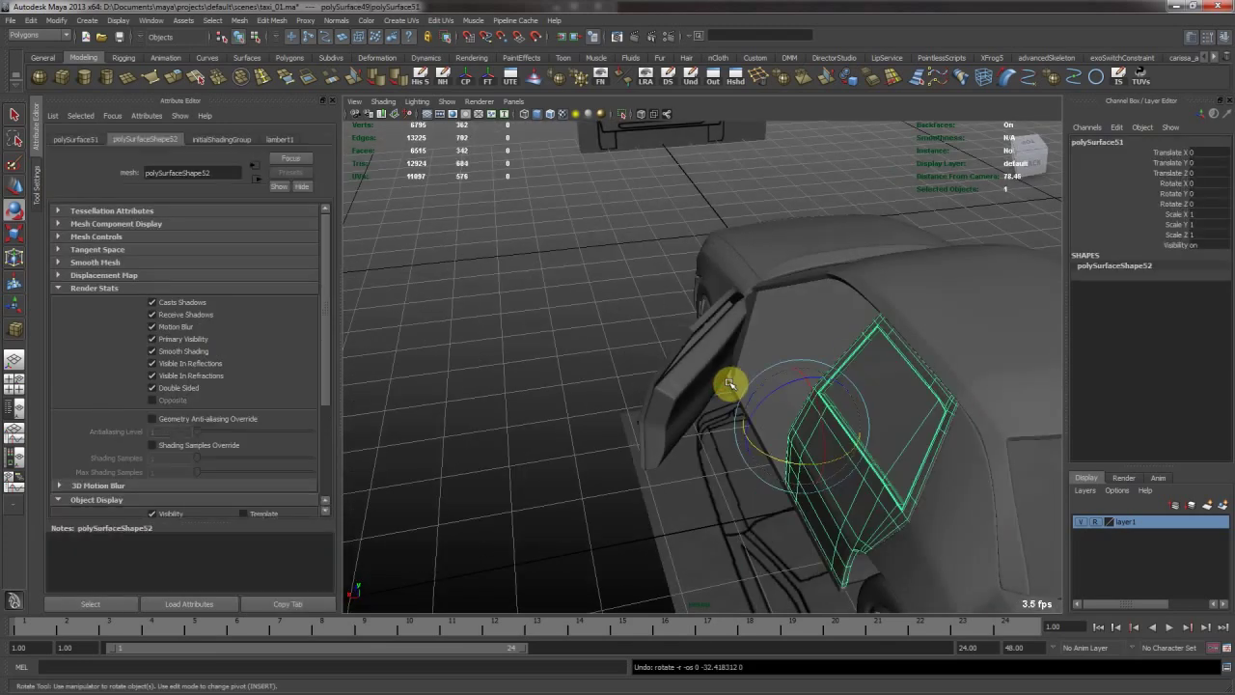
Select the interior panel of the front door, inspect its rear upper corner with smooth mesh preview, and restore the unsmoothed display.
left_click(623, 341)
scroll(733, 347, "up", 3)
left_click_drag(871, 366, 636, 390, "alt")
left_click(642, 414)
key("3")
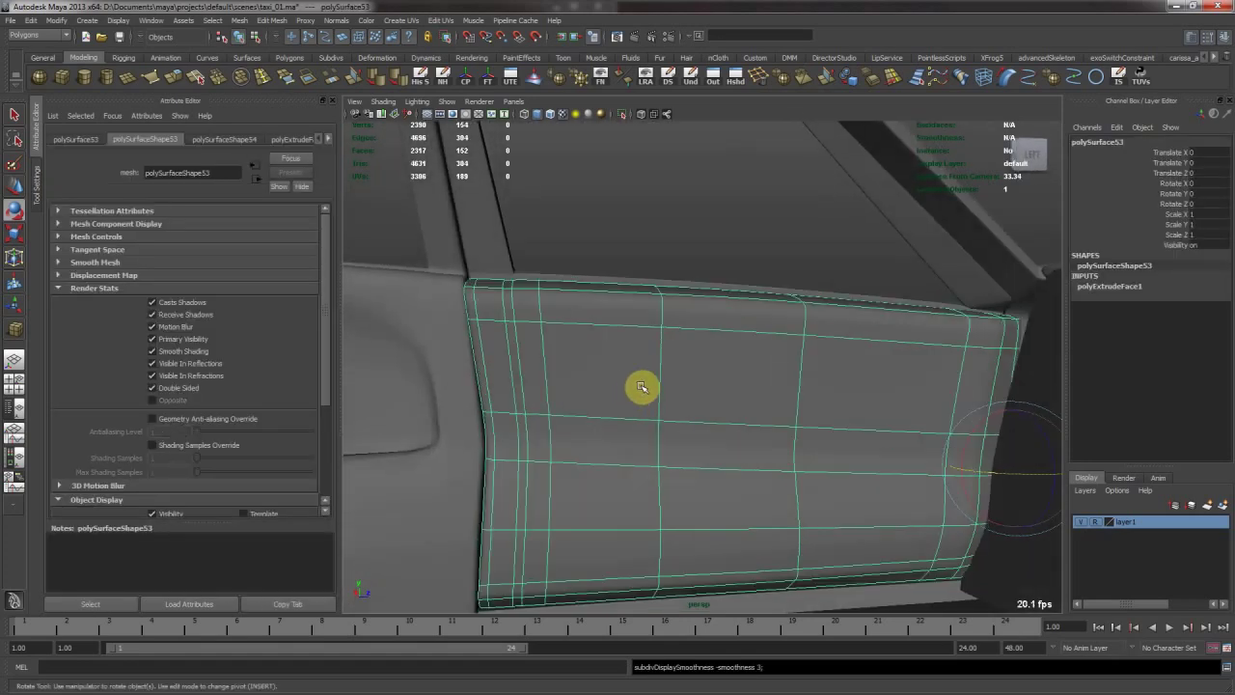
left_click_drag(744, 362, 774, 457, "alt")
right_click_drag(774, 458, 775, 450, "alt")
left_click_drag(774, 449, 750, 431, "alt")
key("1")
Select the edge loop just below the panel's top edge and move it upward to tighten the smoothed upper corner.
right_click_drag(631, 436, 634, 406)
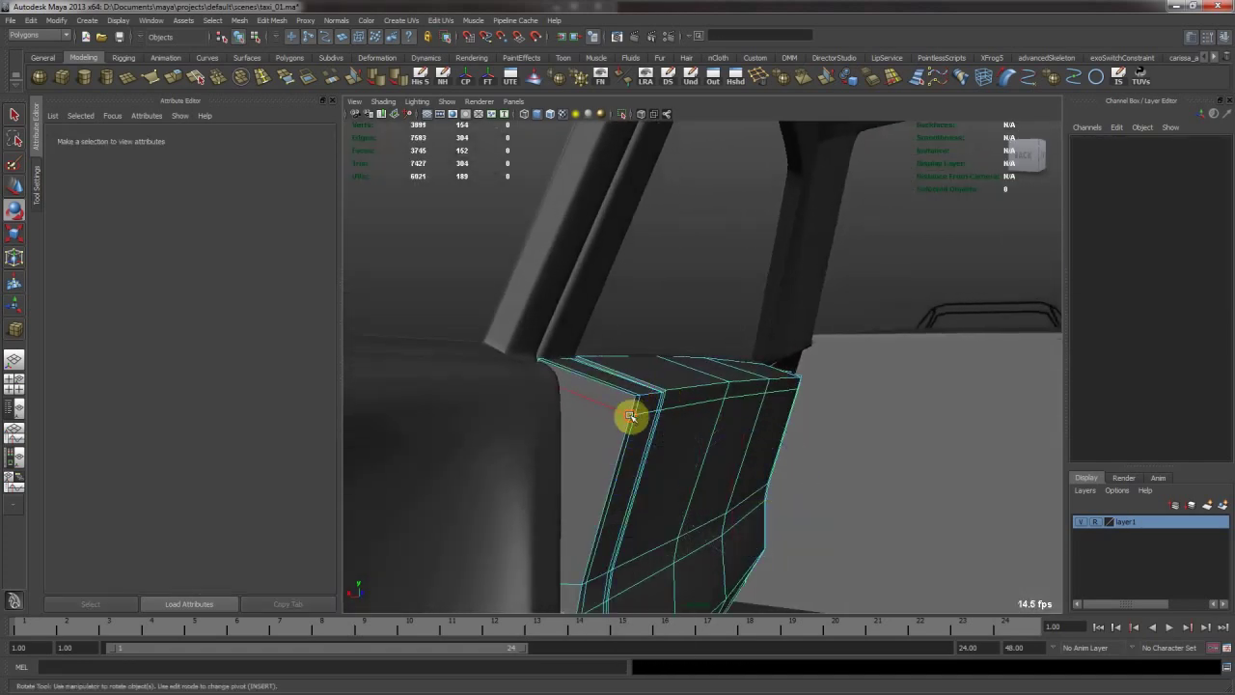
left_click(630, 416)
key("w")
left_click_drag(661, 418, 983, 394, "alt")
left_click(504, 393)
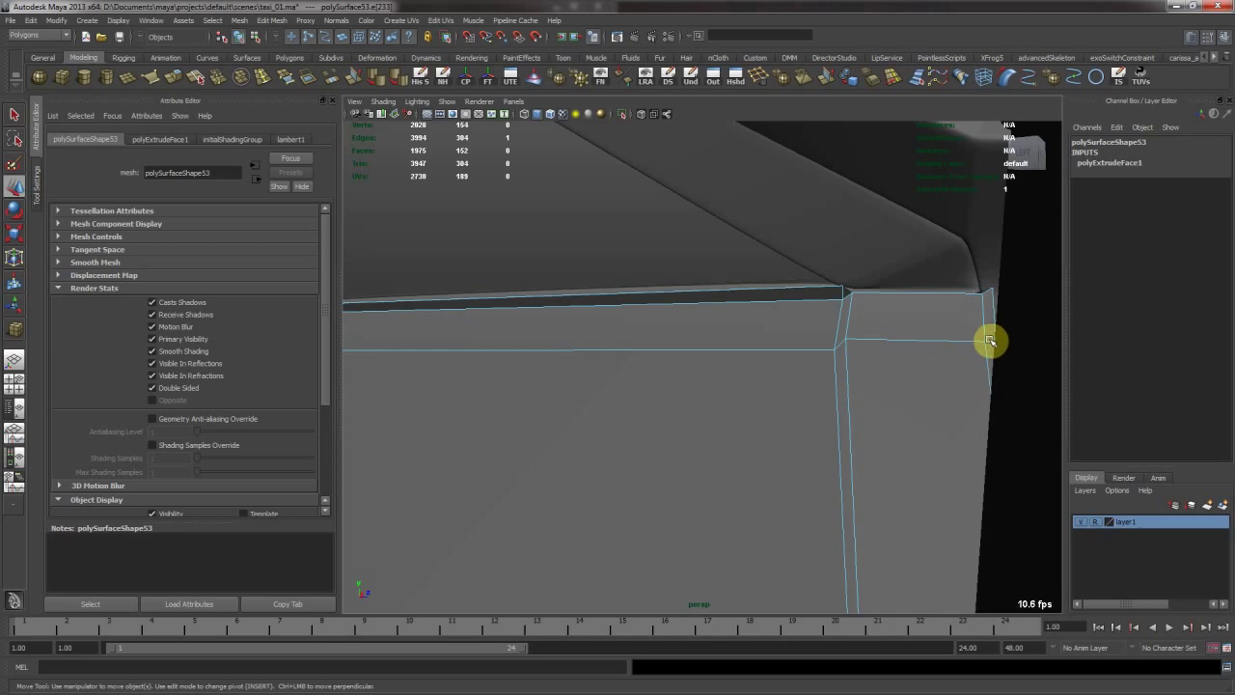
left_click_drag(989, 341, 651, 331, "alt")
left_click_drag(740, 374, 750, 384, "alt")
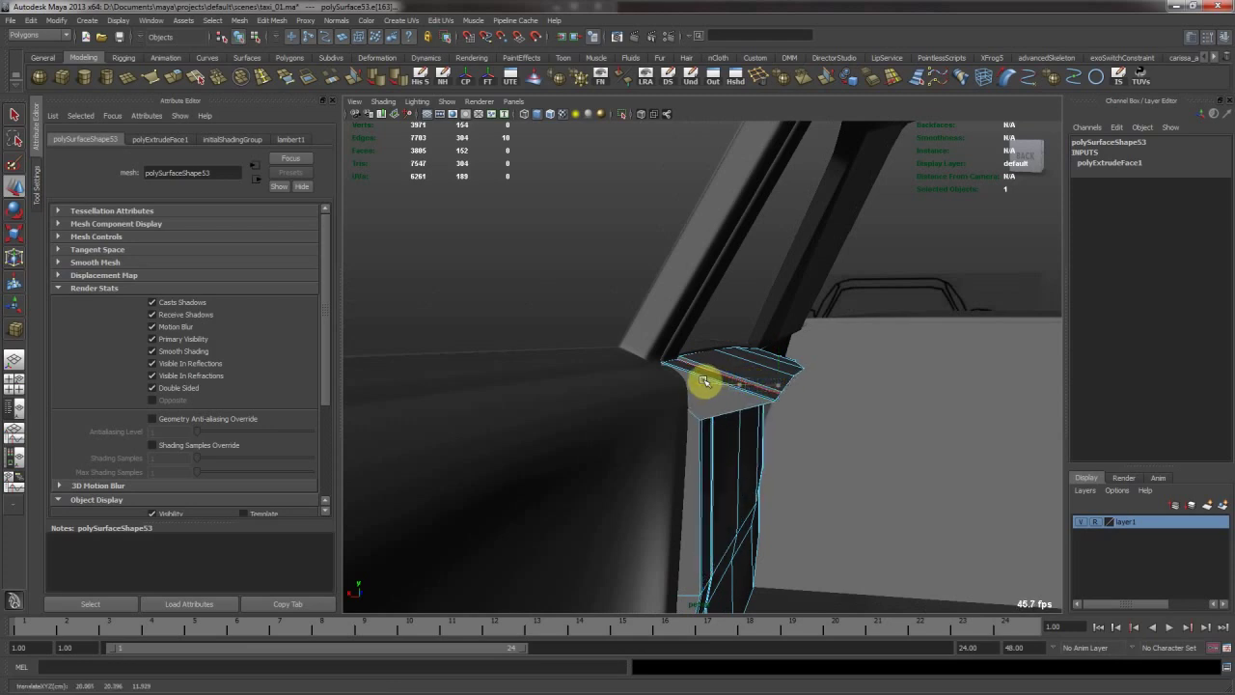
left_click_drag(791, 372, 819, 375, "alt")
right_click_drag(818, 375, 697, 381, "alt")
left_click_drag(697, 381, 859, 387, "alt")
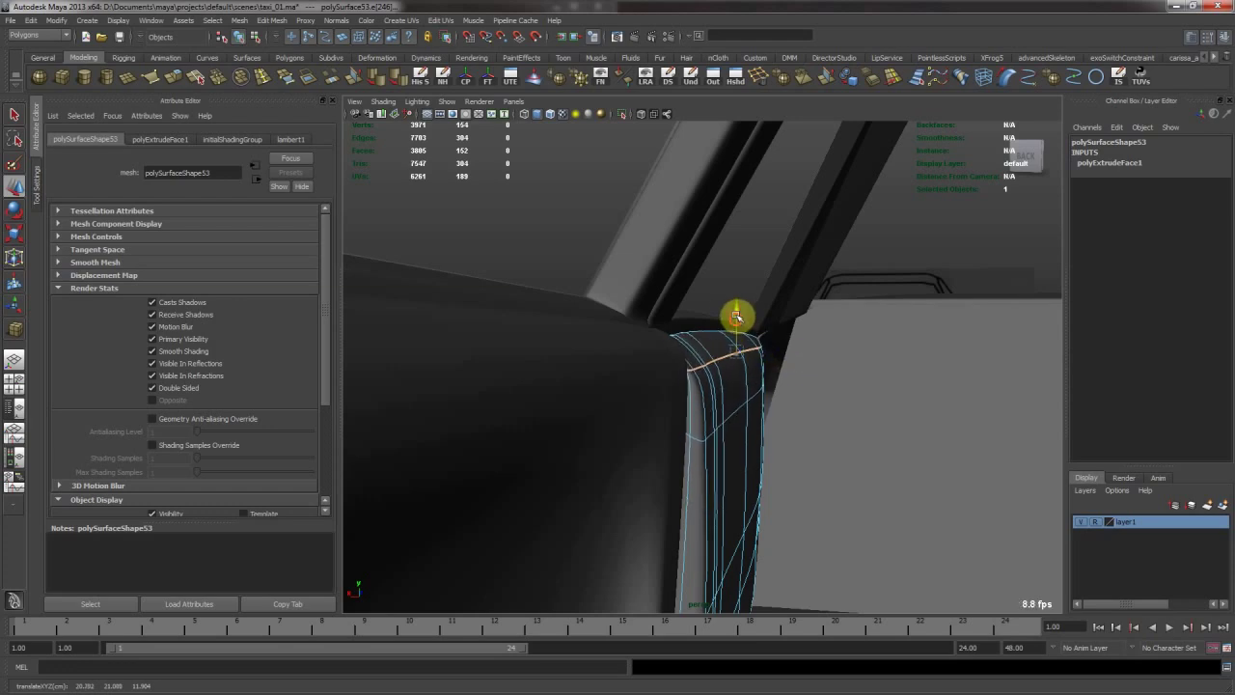
left_click_drag(793, 342, 620, 350, "alt")
Return to object mode, select the interior panel, and switch it to face selection.
key("F8")
left_click(684, 338)
right_click_drag(620, 351, 794, 402, "alt")
left_click_drag(794, 402, 627, 349, "alt")
right_click_drag(866, 329, 720, 392, "alt")
left_click(681, 392)
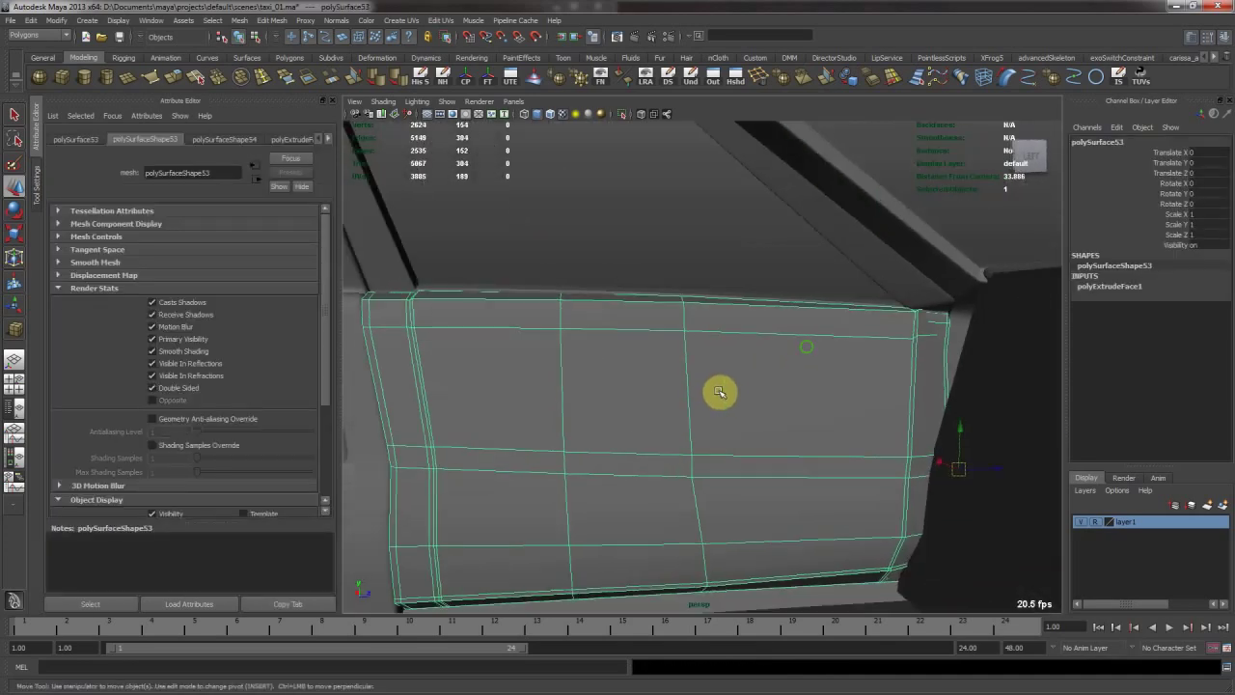
left_click_drag(720, 392, 794, 390, "alt")
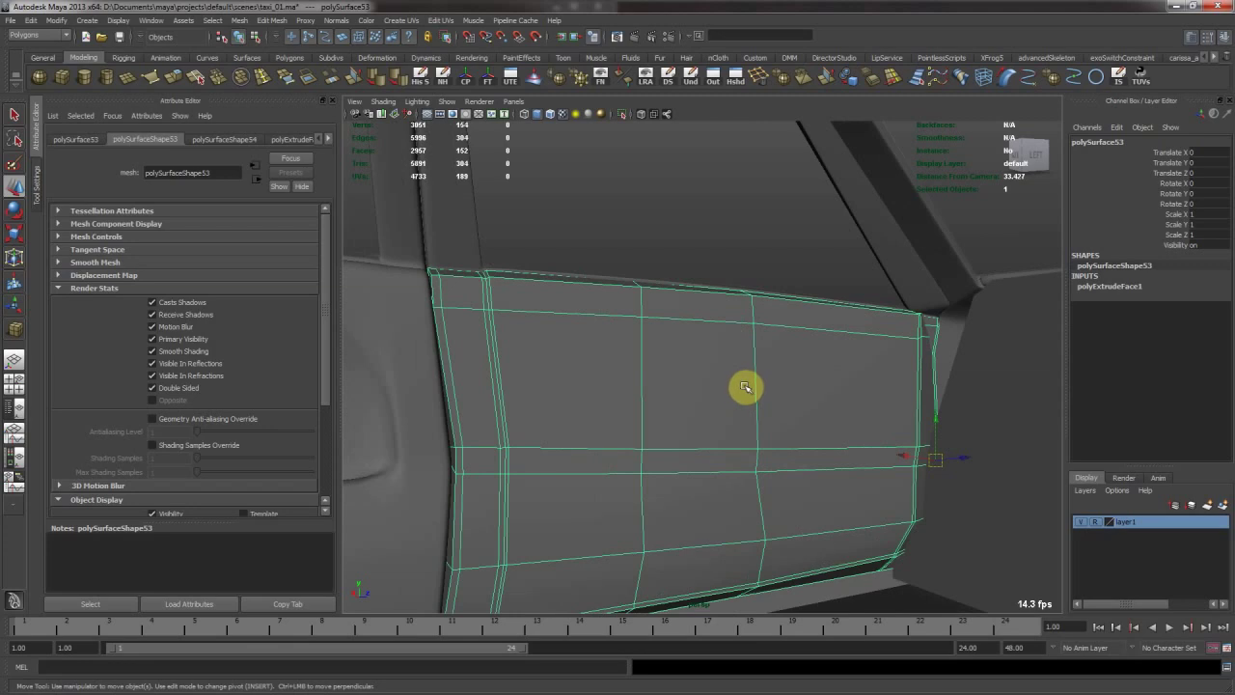
right_click_drag(601, 370, 601, 386)
left_click(601, 383)
left_click(685, 384, "shift")
left_click(821, 365, "shift")
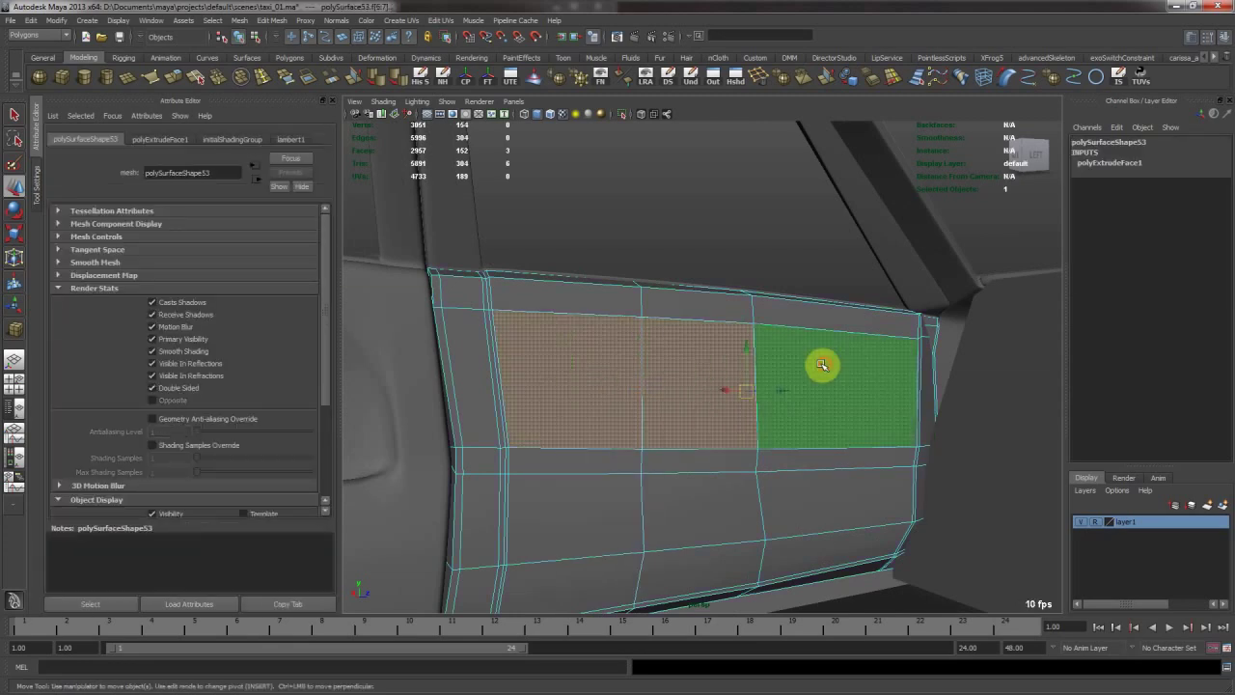
left_click(783, 378, "shift")
left_click_drag(783, 378, 732, 386, "alt")
middle_click_drag(732, 385, 759, 400, "alt")
Select the narrow mid-height strip of faces and the row below it across the panel's three wide columns.
left_click(750, 385)
left_click(676, 388, "shift")
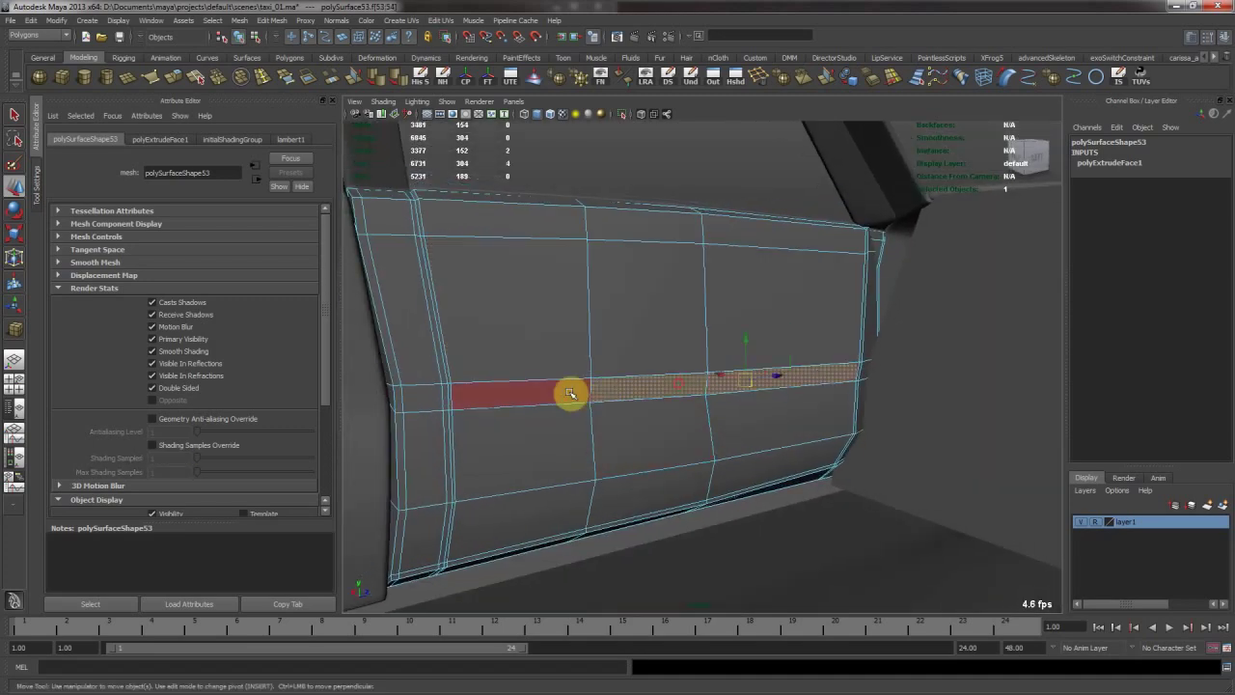
left_click(563, 394, "shift")
left_click(568, 432, "shift")
left_click(664, 421, "shift")
left_click(783, 410, "shift")
left_click_drag(719, 392, 704, 418, "alt")
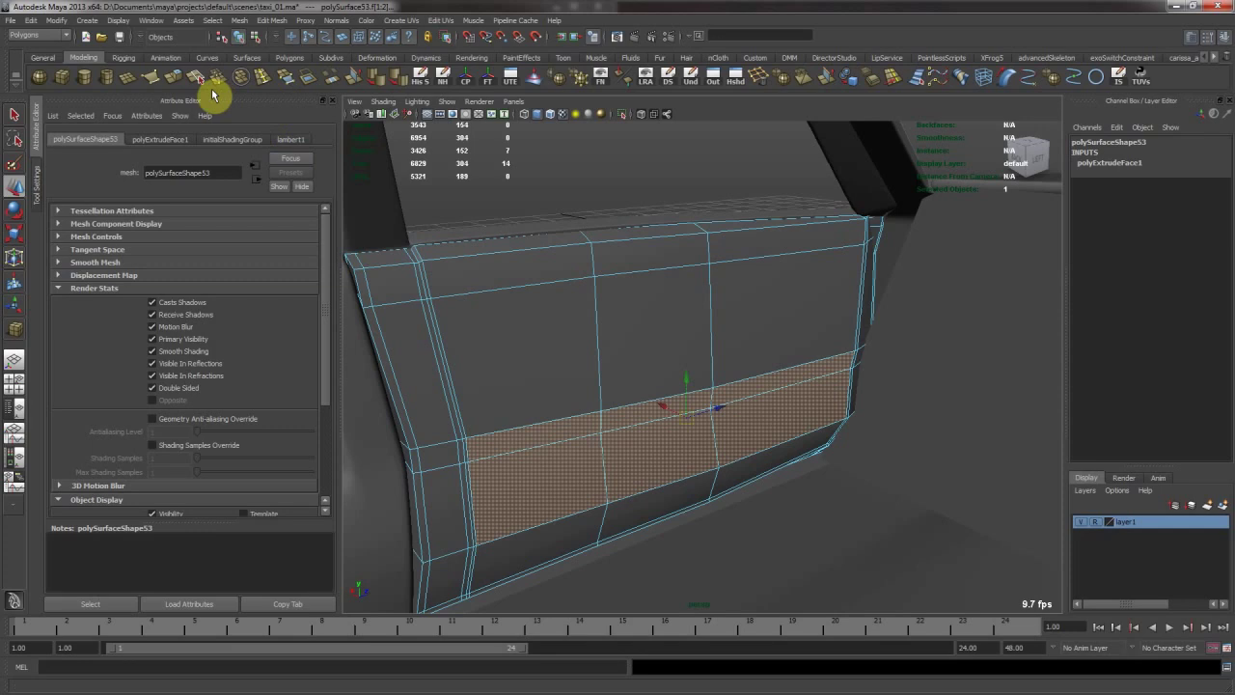
Extrude the selected panel faces, scale them locally to 0.833, and offset them about -0.065 along local Z.
left_click(186, 82)
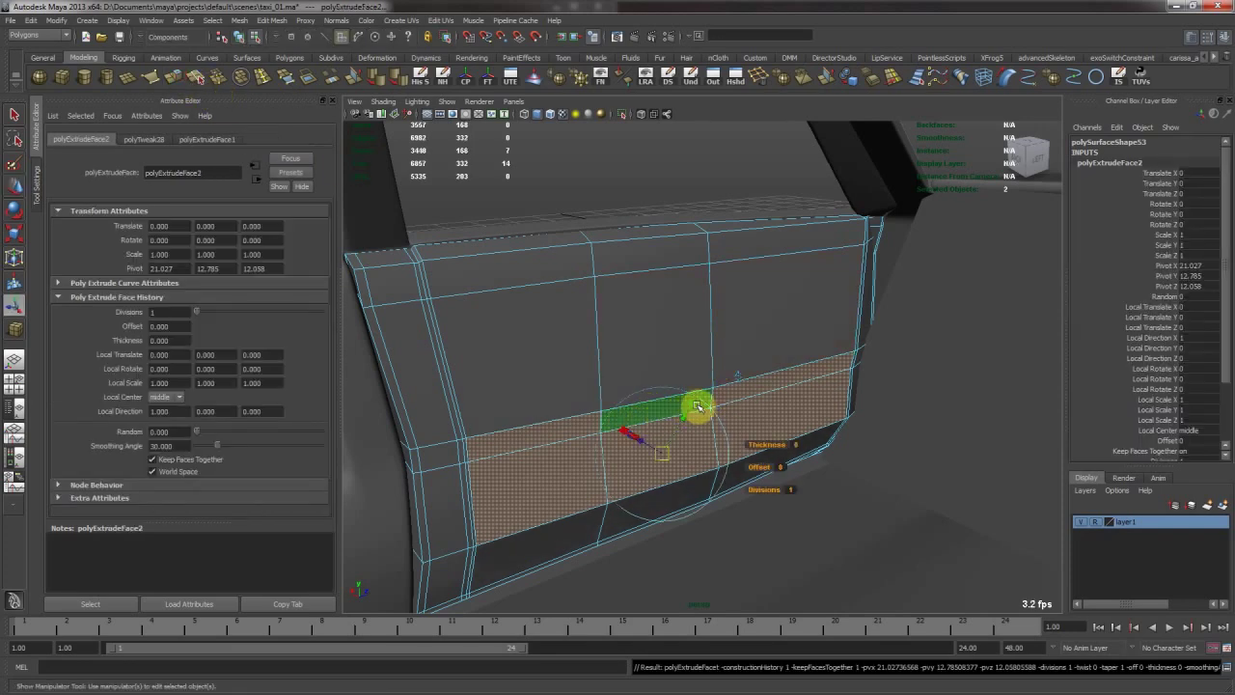
left_click_drag(683, 415, 655, 410, "alt")
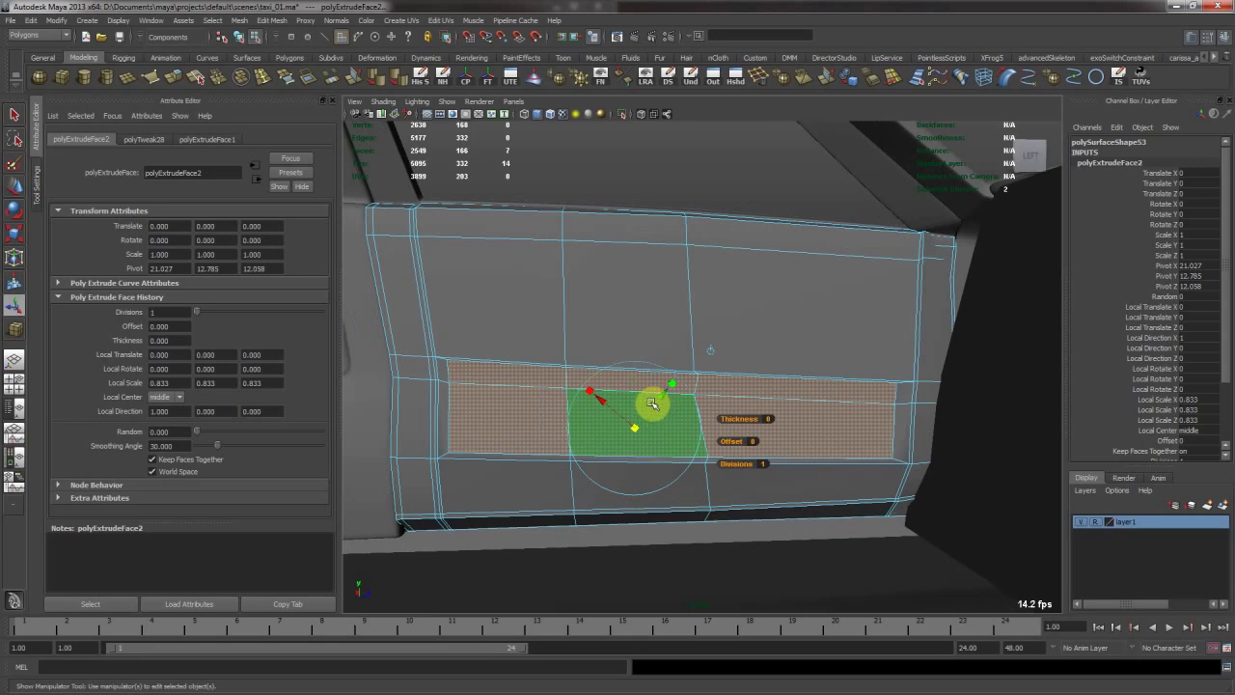
left_click_drag(668, 400, 691, 417, "alt")
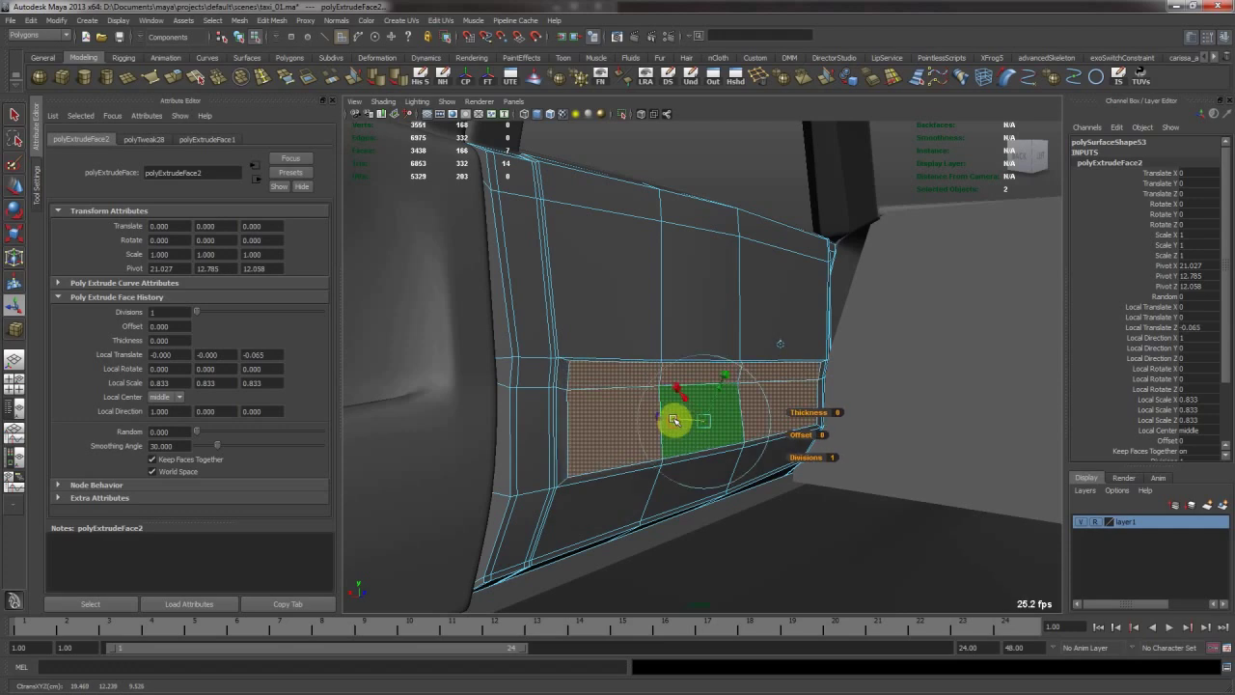
Extrude the inset faces again, push them into the panel to form a recessed pocket, and undo the extra downward move.
key("g")
left_click_drag(681, 395, 661, 393)
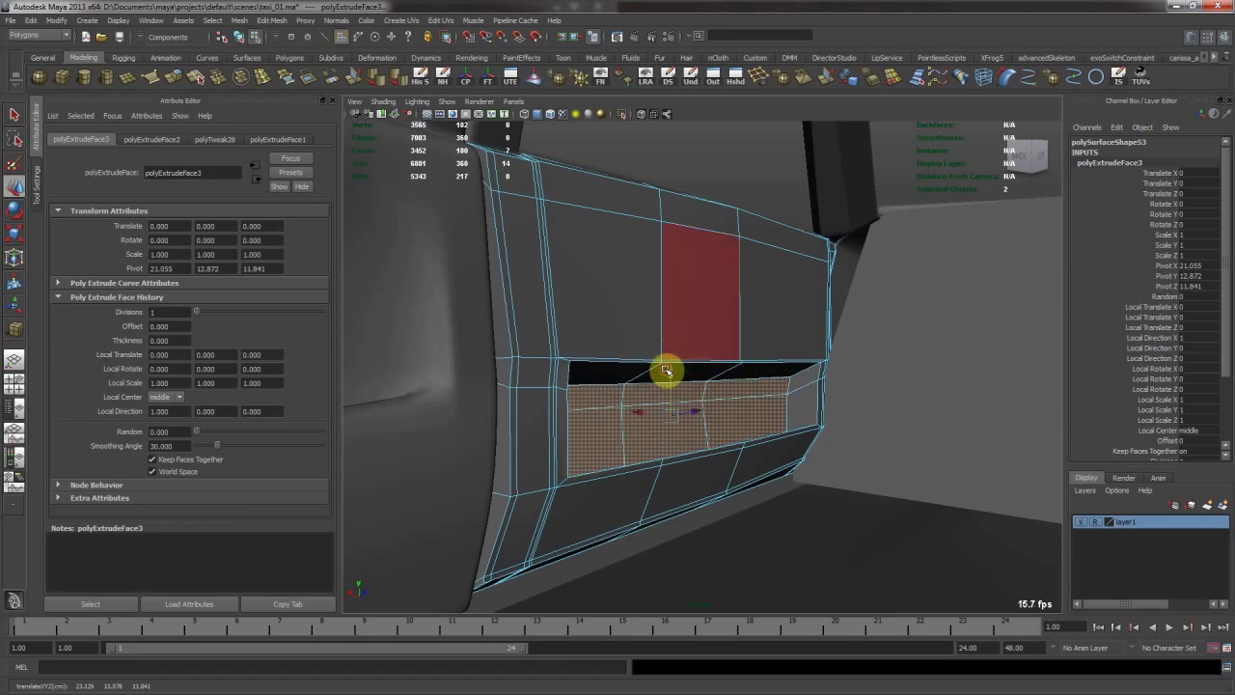
key("g")
key("ctrl+z")
key("ctrl+z")
left_click_drag(681, 380, 734, 395, "alt")
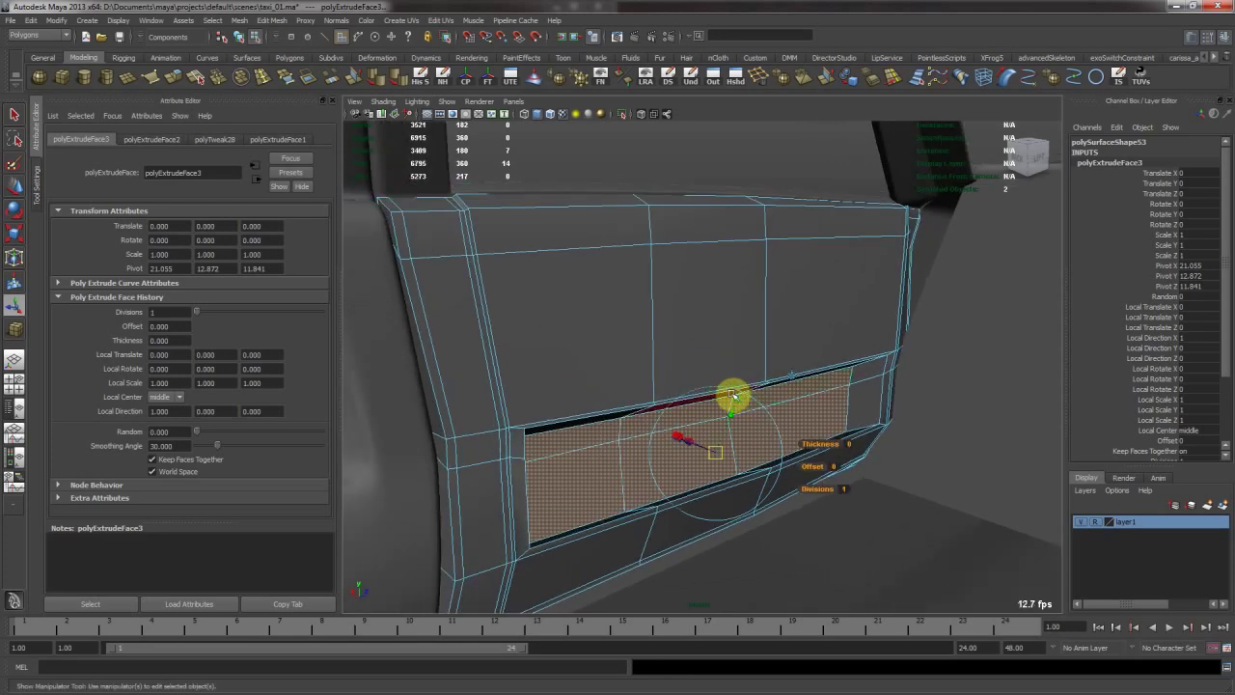
key("ctrl+z")
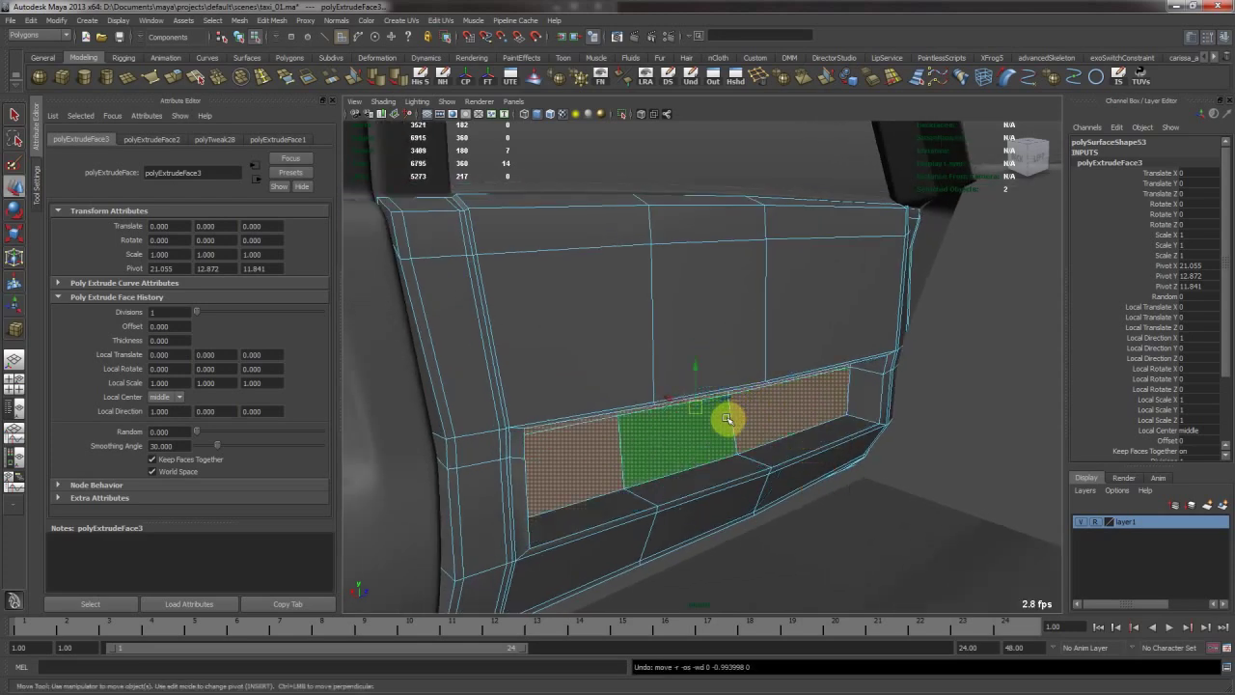
left_click_drag(728, 418, 702, 350, "alt")
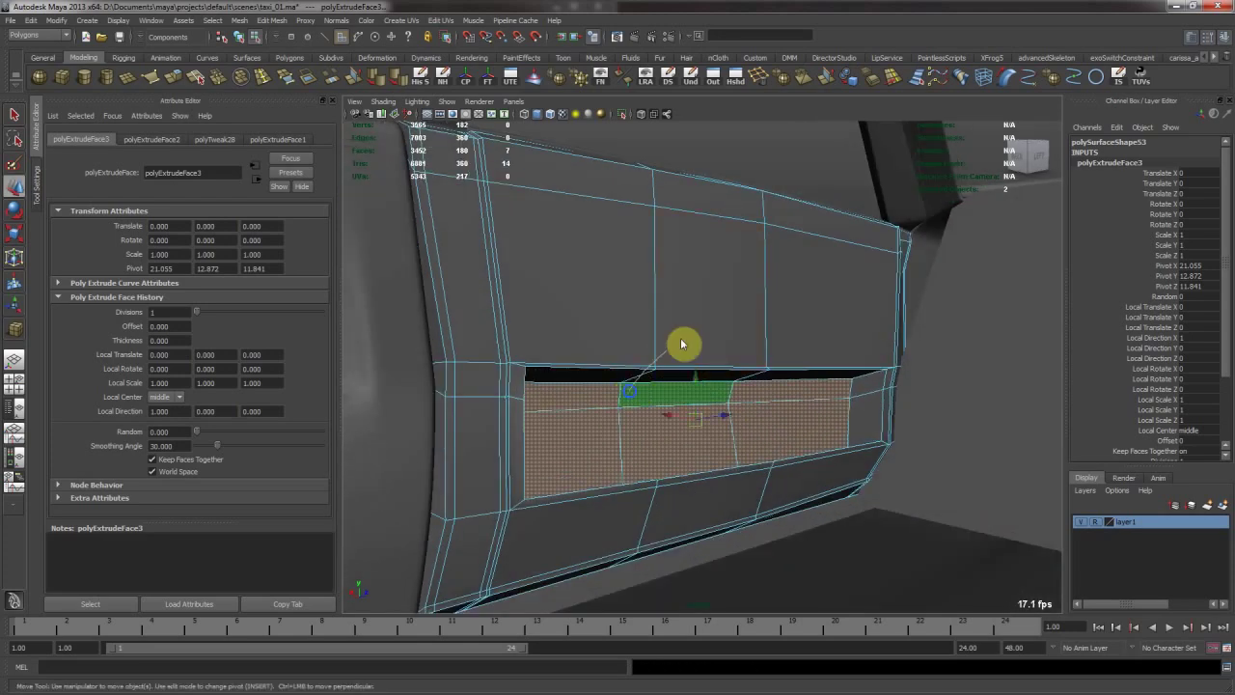
Leave face selection, display the panel with smooth mesh preview, and check the door's outer side.
right_click_drag(639, 379, 692, 331)
key("3")
left_click(701, 314)
left_click_drag(705, 314, 830, 318, "alt")
scroll(628, 375, "down", 4)
left_click(609, 369)
left_click_drag(641, 386, 697, 391, "alt")
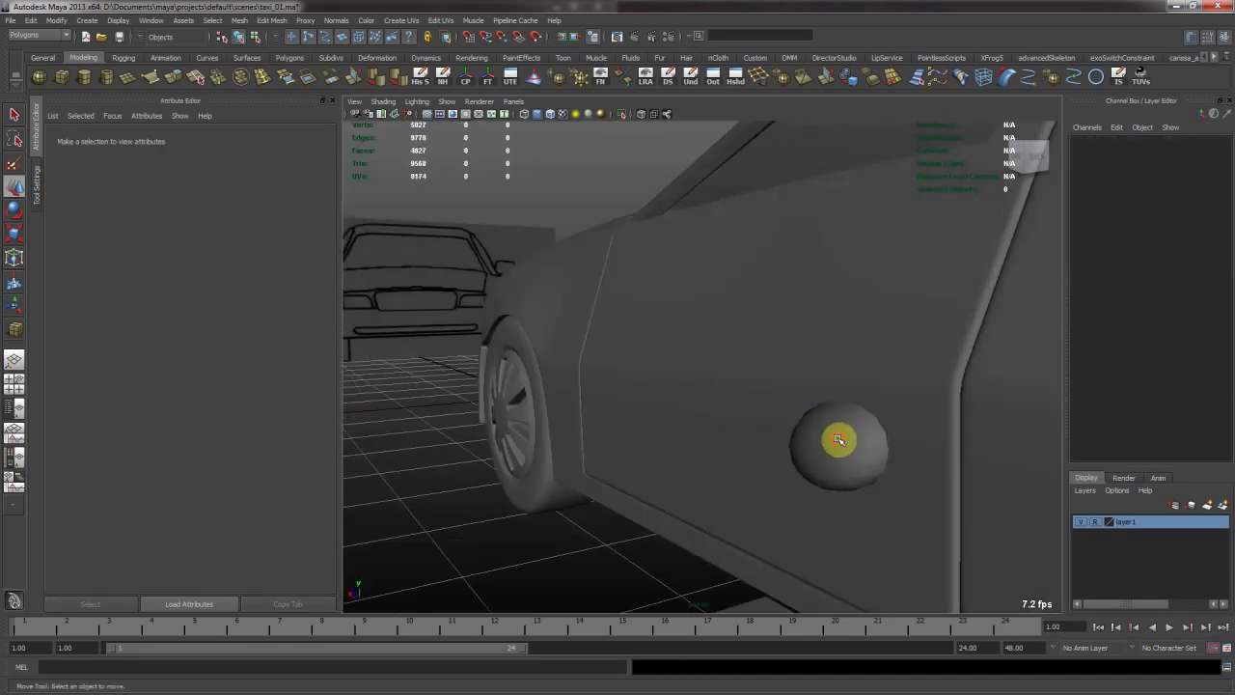
Select the interior panel by its rounded bulge on the outside of the door and save the scene.
left_click(839, 440)
left_click_drag(868, 453, 608, 171, "alt")
key("ctrl+s")
Isolate the interior panel in the view and switch it to face selection at the boxy protrusion on its back.
left_click(624, 115)
left_click_drag(678, 357, 647, 317, "alt")
right_click_drag(648, 314, 652, 330)
left_click_drag(651, 330, 760, 360, "alt")
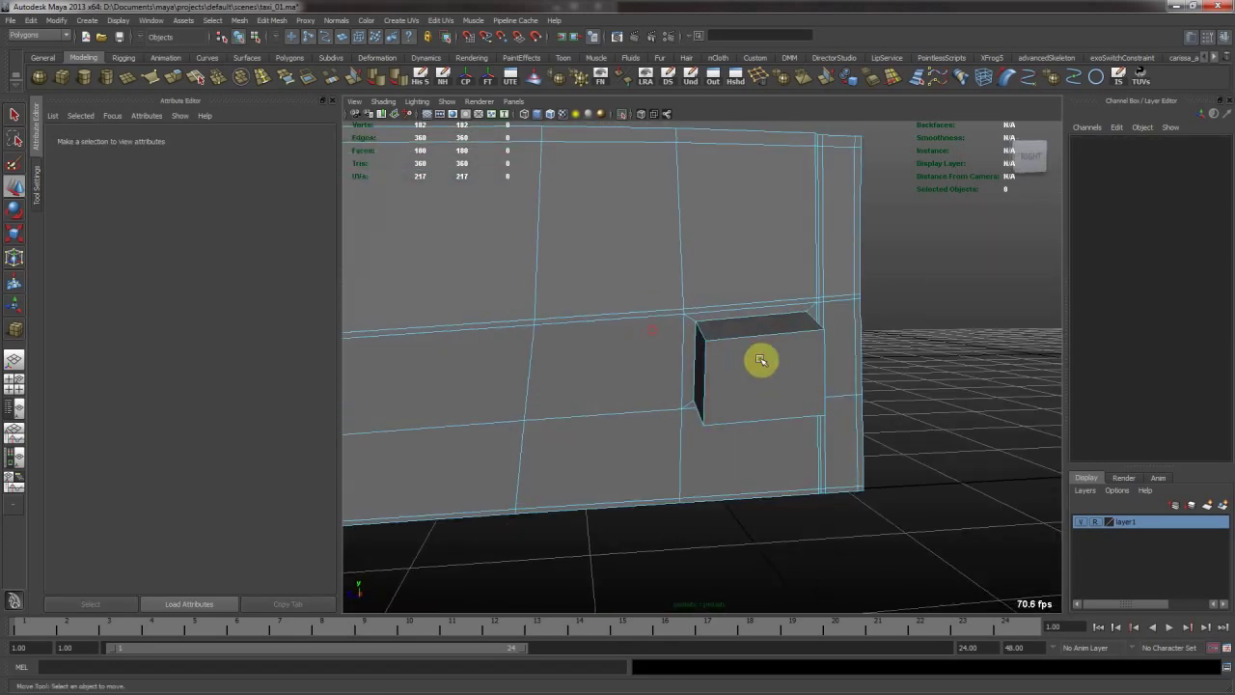
Delete all the faces of the boxy protrusion on the back of the panel.
left_click(760, 360)
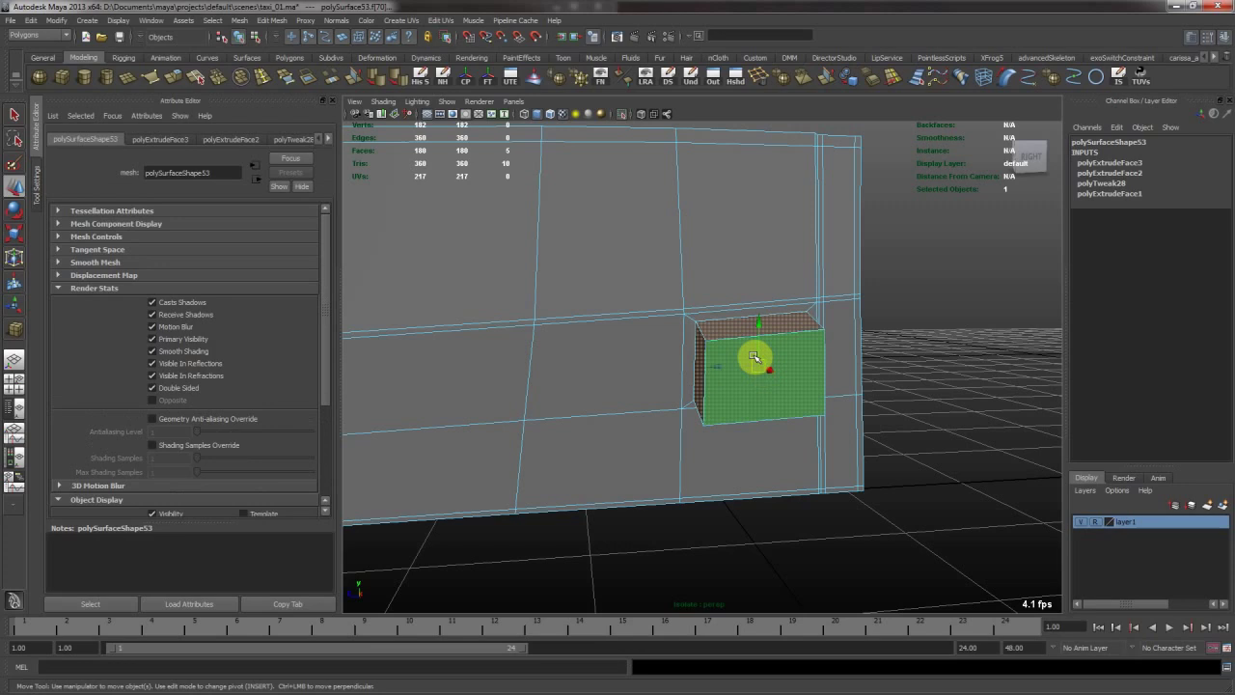
key("shift+period")
key("Delete")
right_click_drag(611, 378, 675, 338)
Select the border edges of the opening left in the panel's back and close it with Fill Hole.
left_click(761, 415)
right_click_drag(760, 416, 764, 407)
left_click(763, 402)
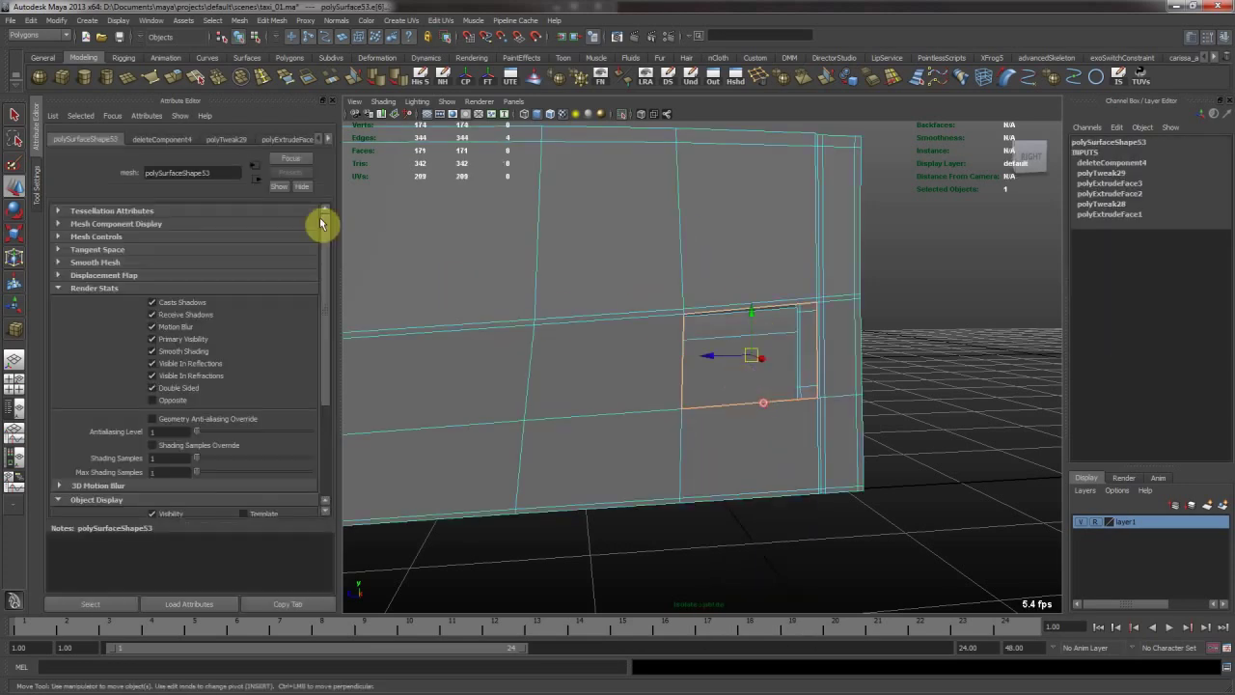
left_click(284, 77)
left_click(815, 261)
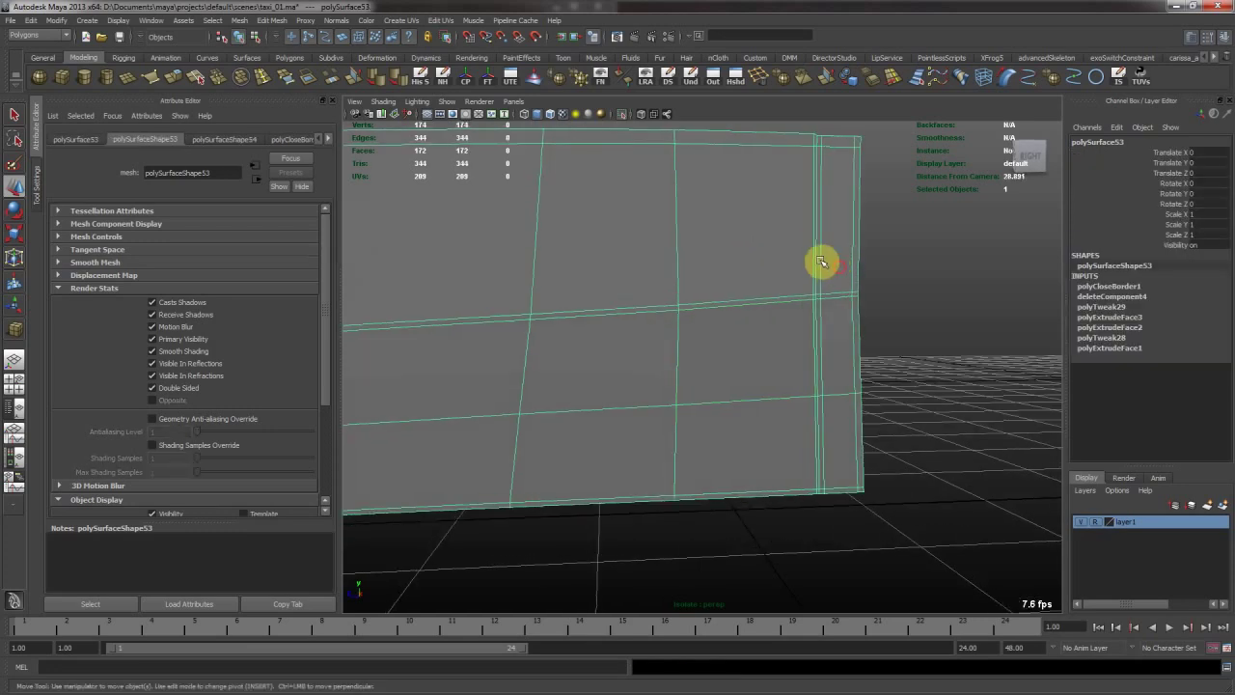
Preview the panel smoothed, return to the unsmoothed mesh, and insert an edge loop close to the pocket's inner back edge.
key("3")
left_click(896, 287)
left_click_drag(896, 281, 617, 331, "alt")
left_click(715, 304)
left_click_drag(714, 305, 533, 357, "alt")
key("1")
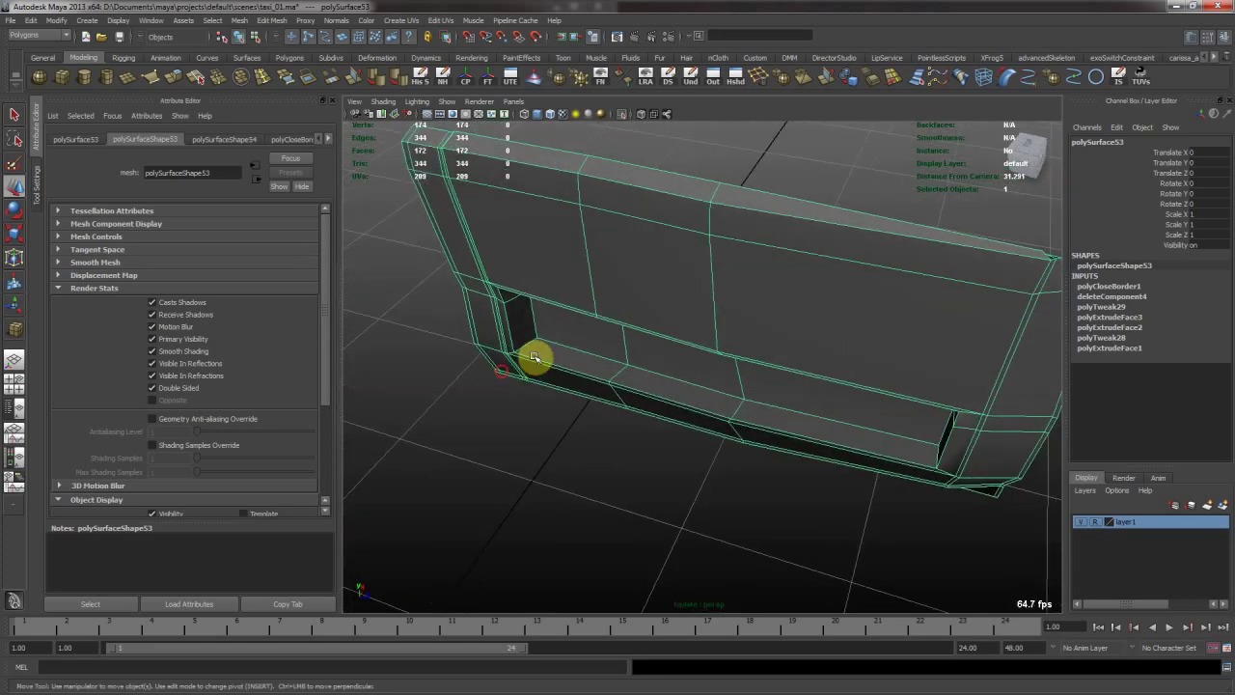
left_click(279, 75)
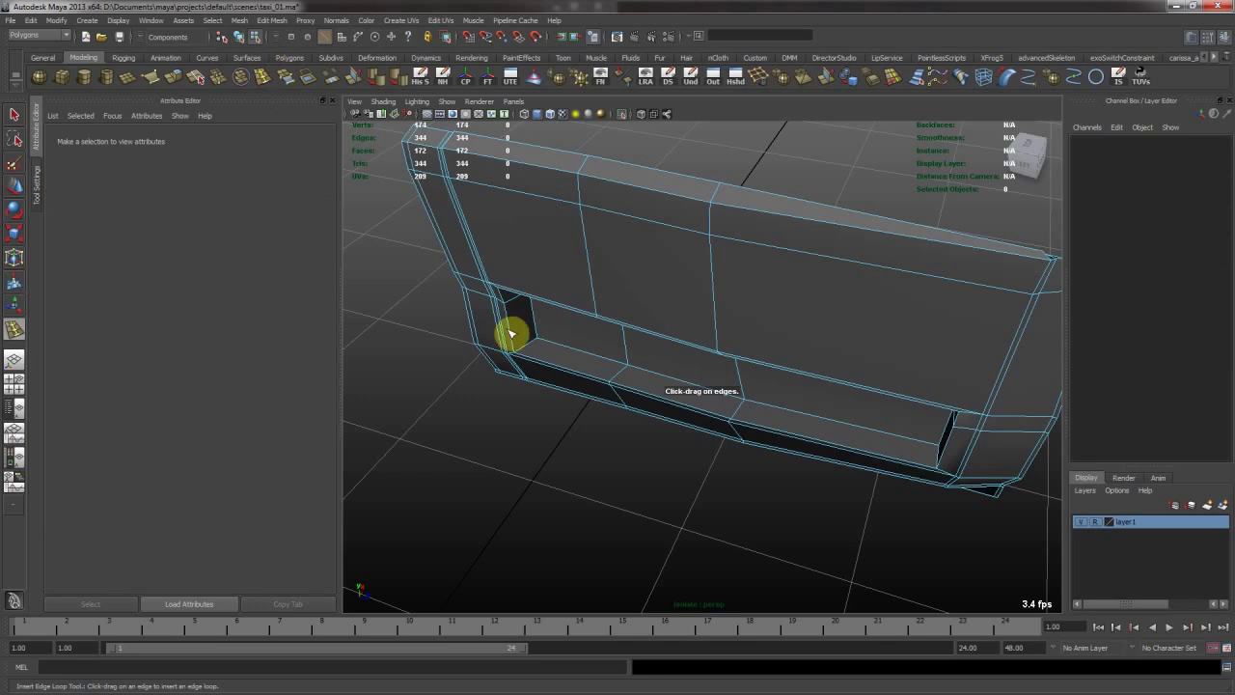
left_click_drag(533, 348, 538, 341)
key("w")
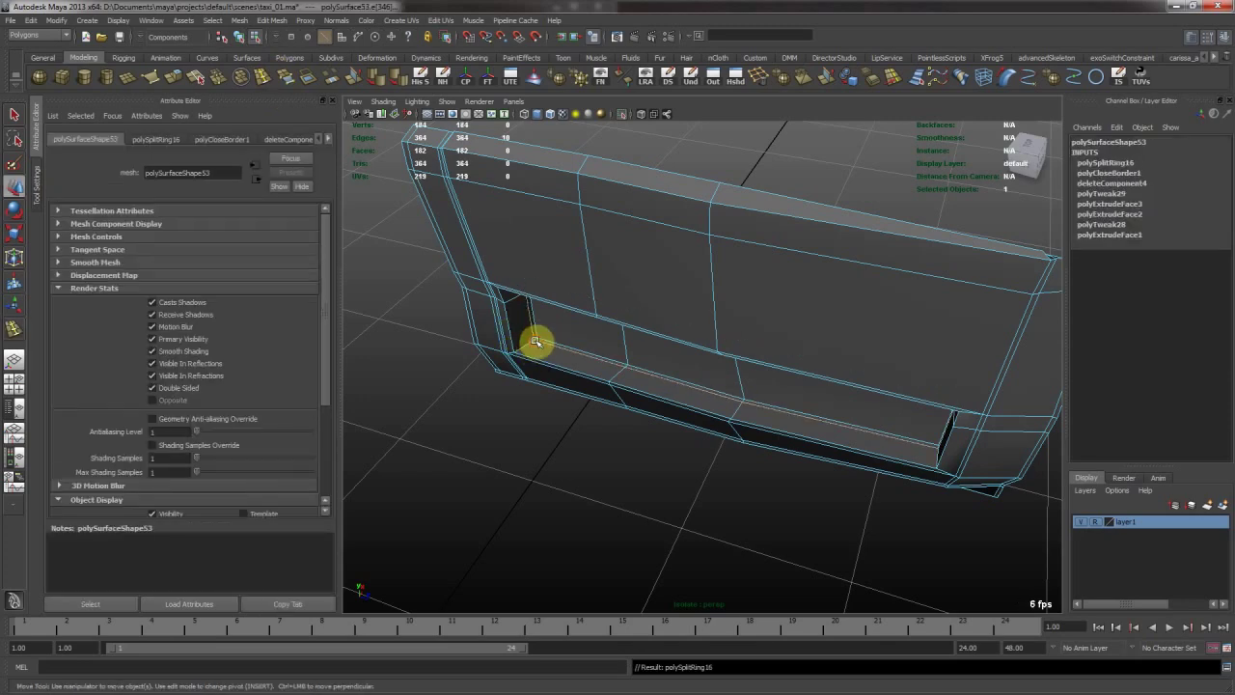
Inspect the recessed pocket in smooth mesh preview from several angles and return to the unsmoothed display.
key("3")
key("F8")
left_click(545, 405)
left_click_drag(544, 405, 674, 393, "alt")
left_click_drag(647, 388, 742, 293, "alt")
left_click(691, 342)
left_click_drag(692, 341, 662, 356, "alt")
key("1")
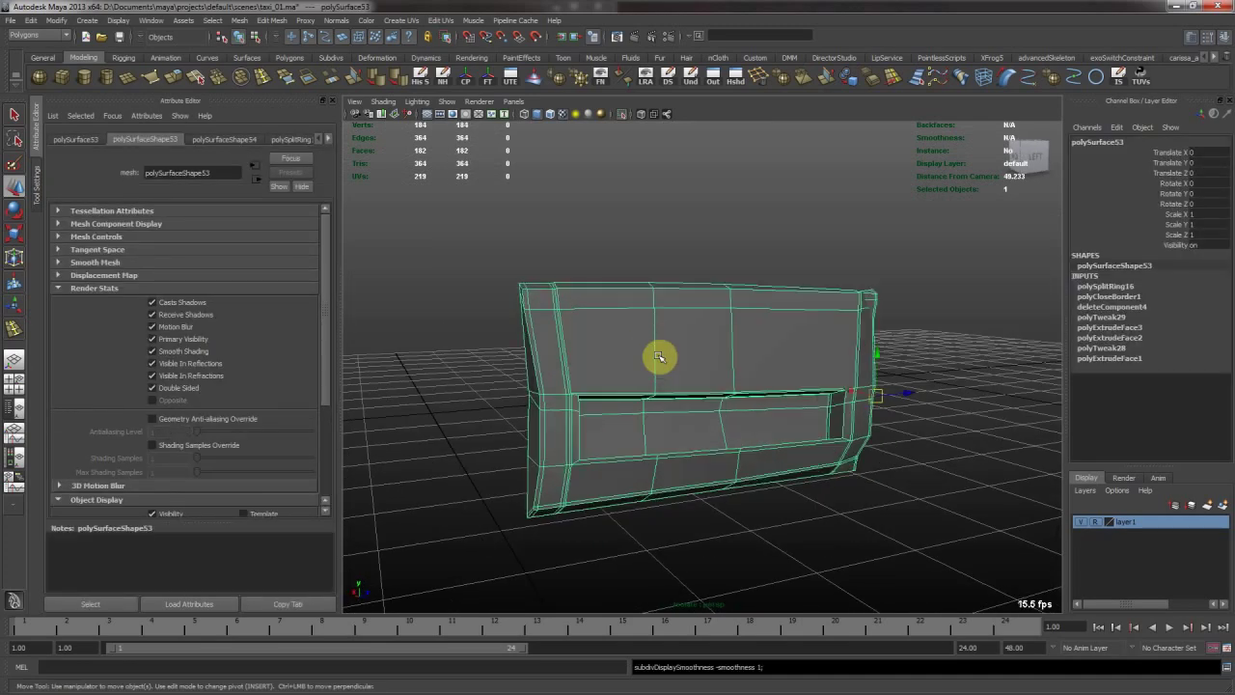
Select the three large faces above the pocket, extrude them, and inset them with a uniform scale of about 0.85.
right_click_drag(579, 331, 711, 328, "alt")
left_click_drag(711, 328, 665, 345, "alt")
right_click_drag(562, 367, 564, 398)
left_click(564, 372)
left_click(675, 363, "shift")
left_click(786, 357, "shift")
left_click_drag(663, 350, 729, 314, "alt")
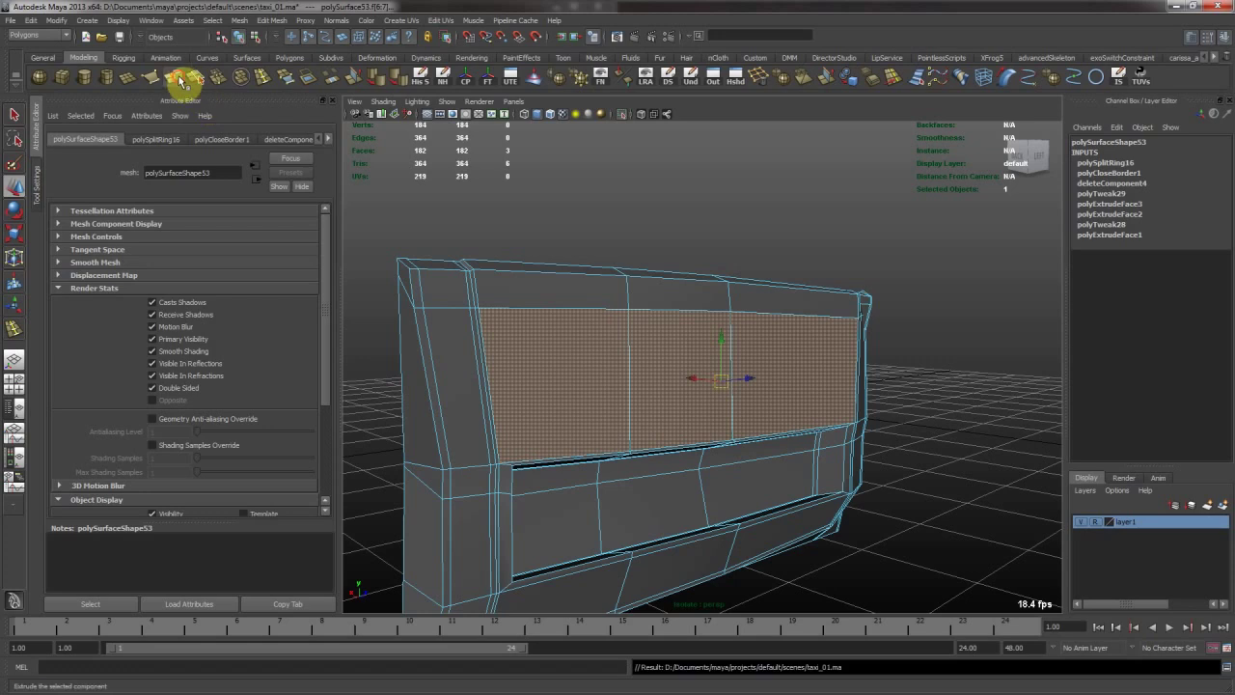
left_click(183, 76)
left_click_drag(606, 358, 589, 362, "alt")
left_click_drag(799, 405, 720, 396)
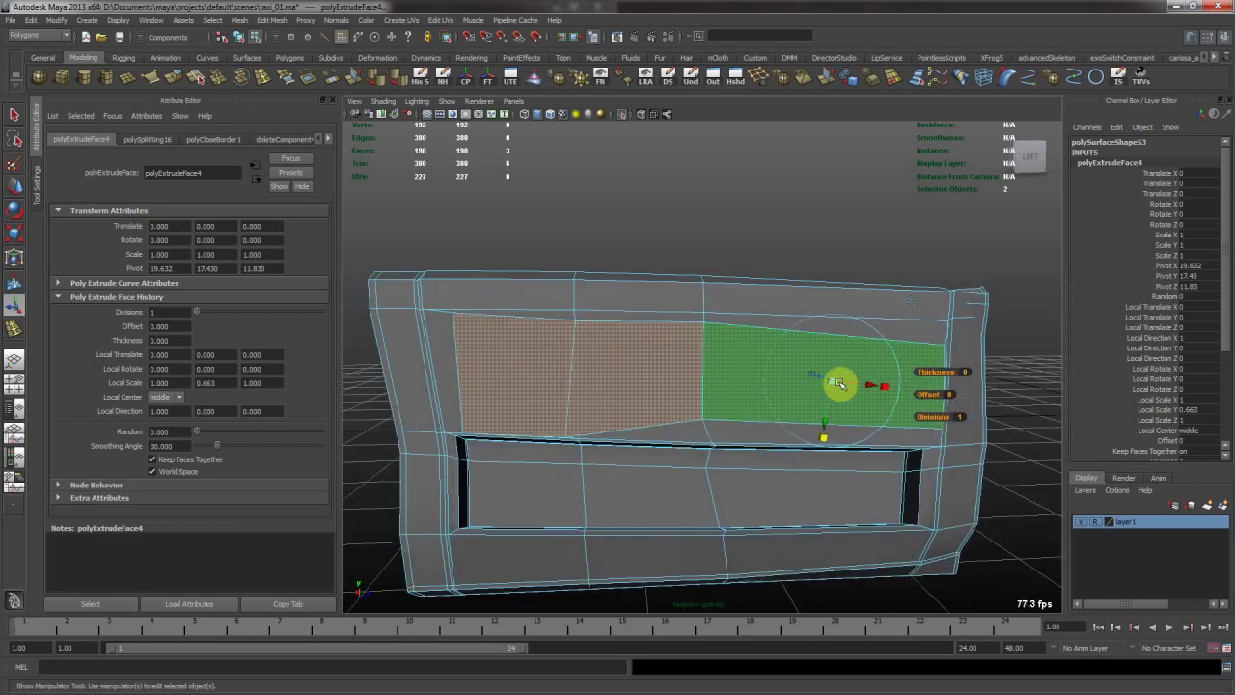
key("ctrl+z")
left_click_drag(833, 384, 828, 379)
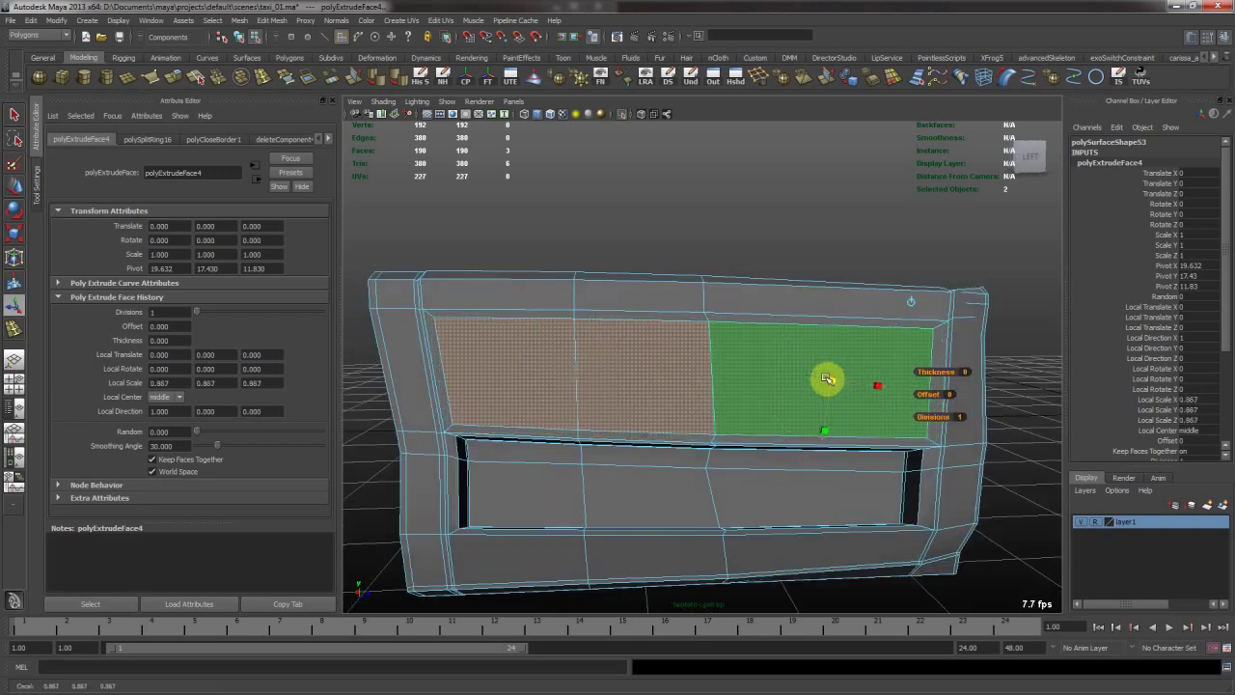
Reduce the inset faces' height, shift them slightly upward, and check the panel in smooth mesh preview.
key("r")
left_click_drag(695, 322, 707, 358)
key("w")
left_click_drag(692, 414, 764, 383, "alt")
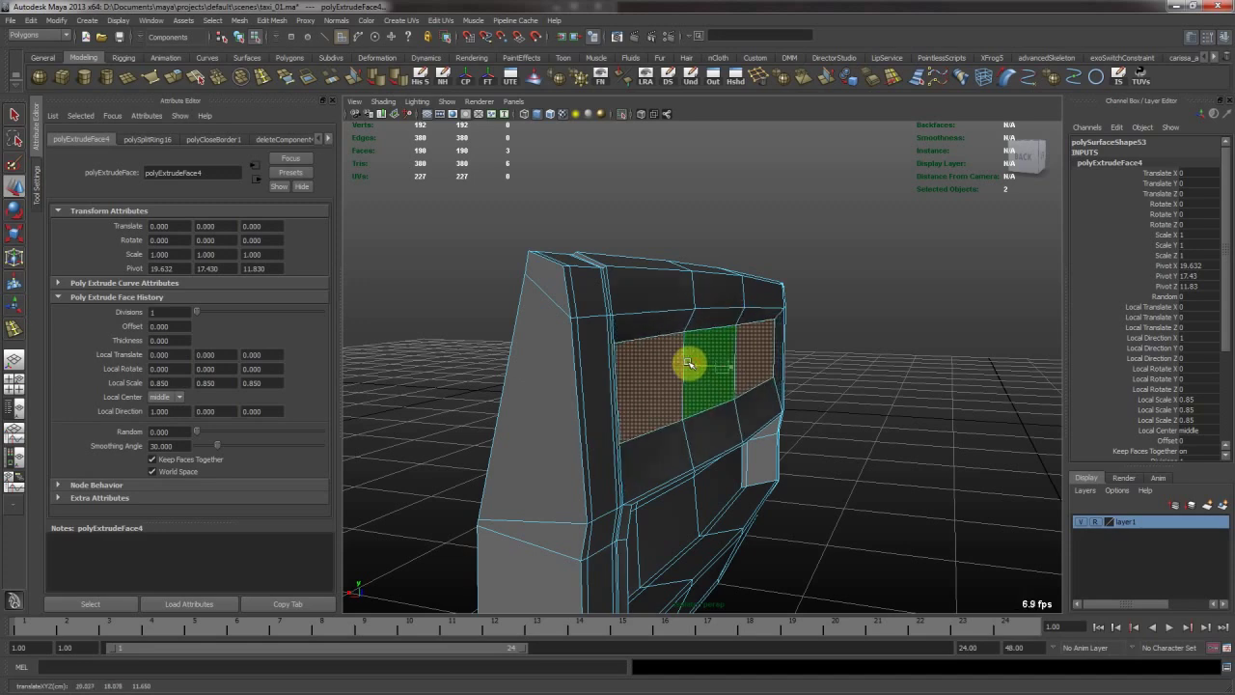
key("F8")
key("3")
left_click(910, 341)
left_click_drag(909, 342, 769, 393, "alt")
left_click(756, 388)
scroll(750, 382, "up", 3)
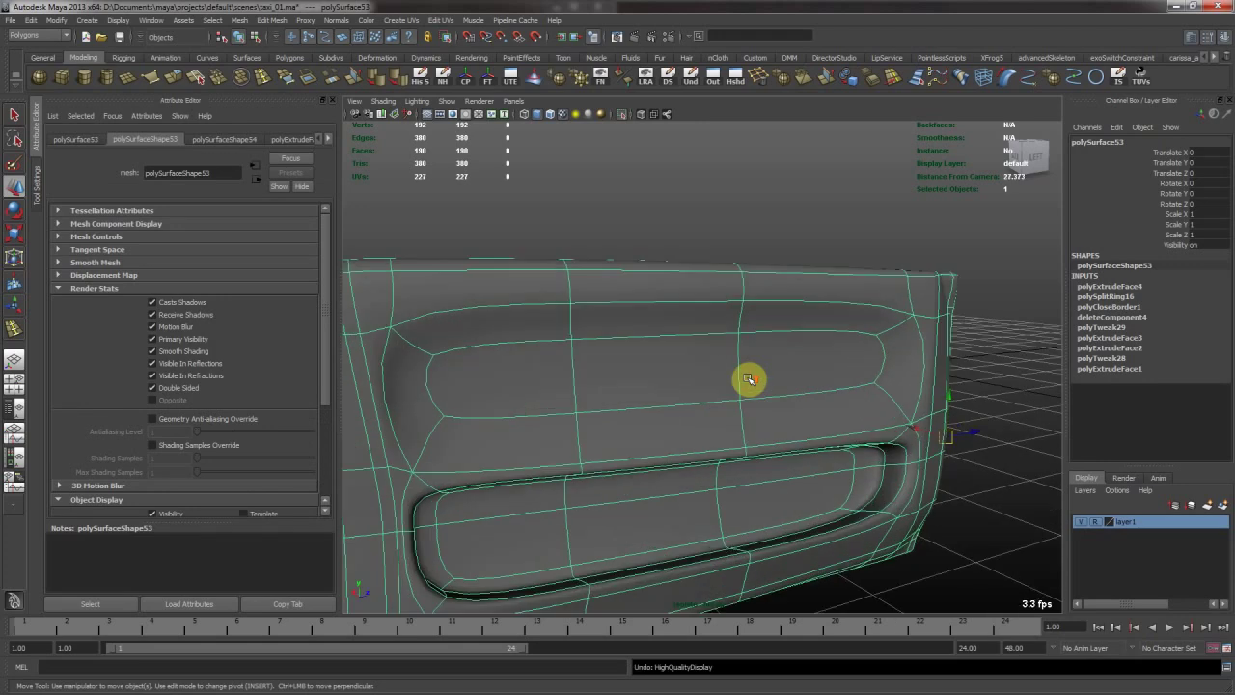
Extrude the three inset faces again and pull them outward from the panel to form a protruding armrest block.
key("F11")
left_click_drag(692, 369, 736, 373, "alt")
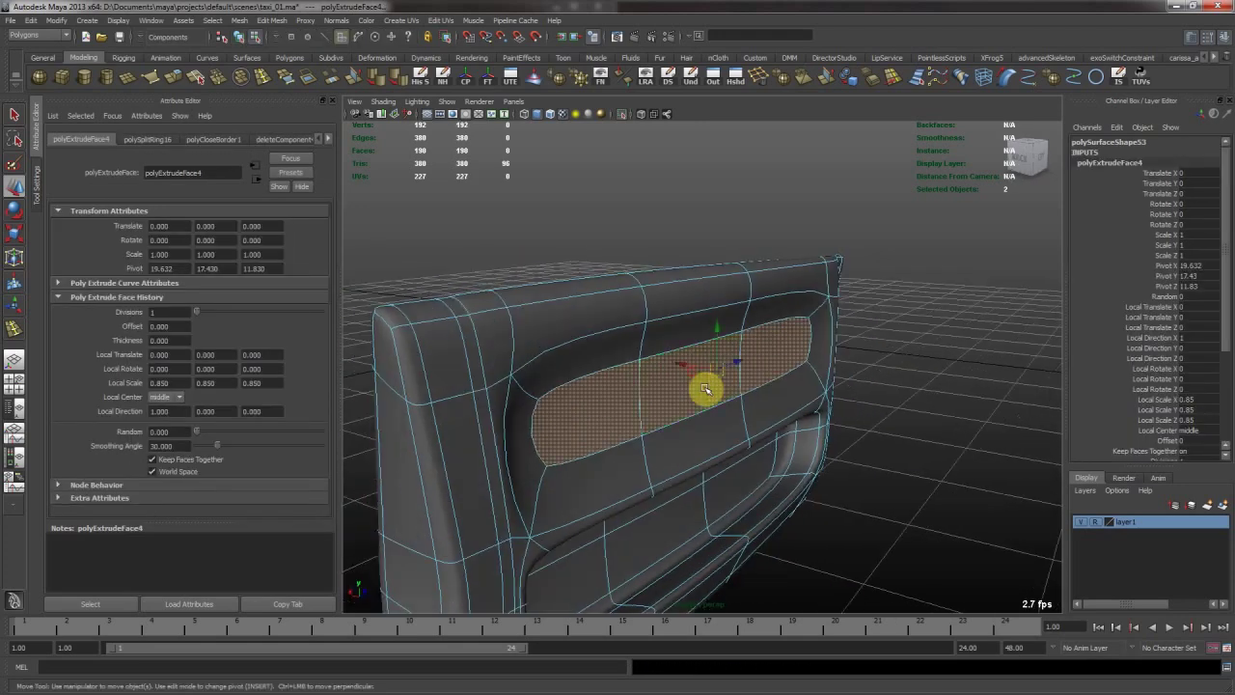
key("ctrl+e")
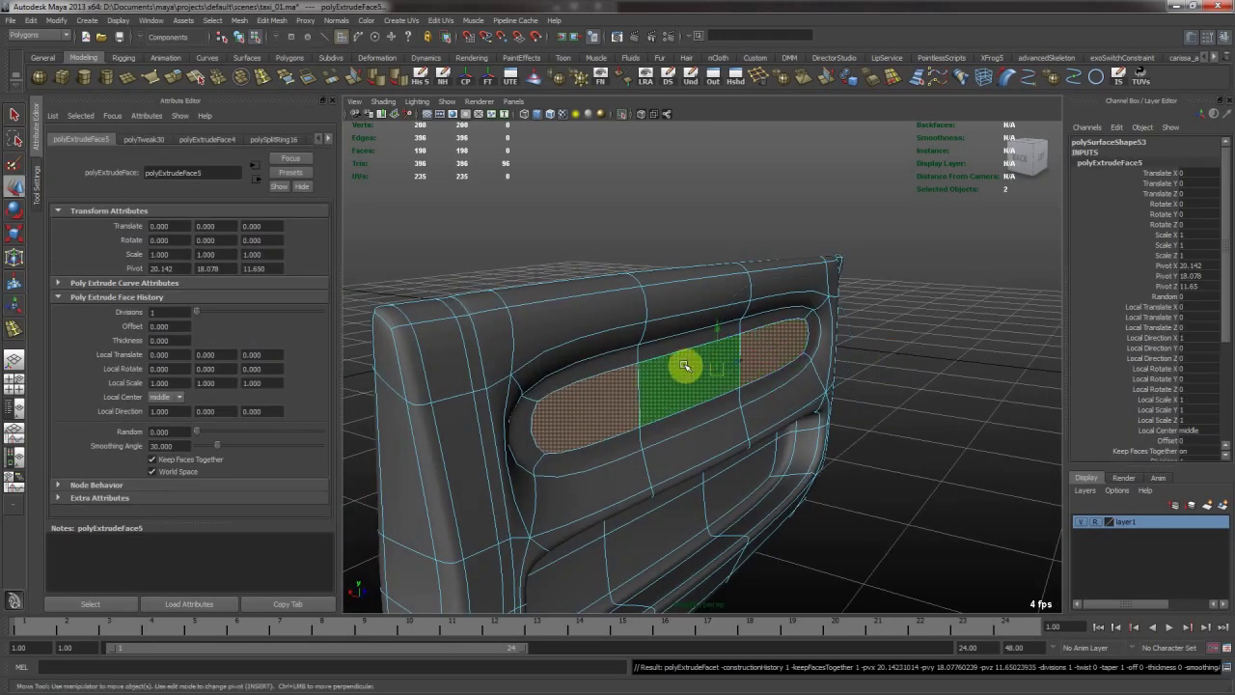
key("1")
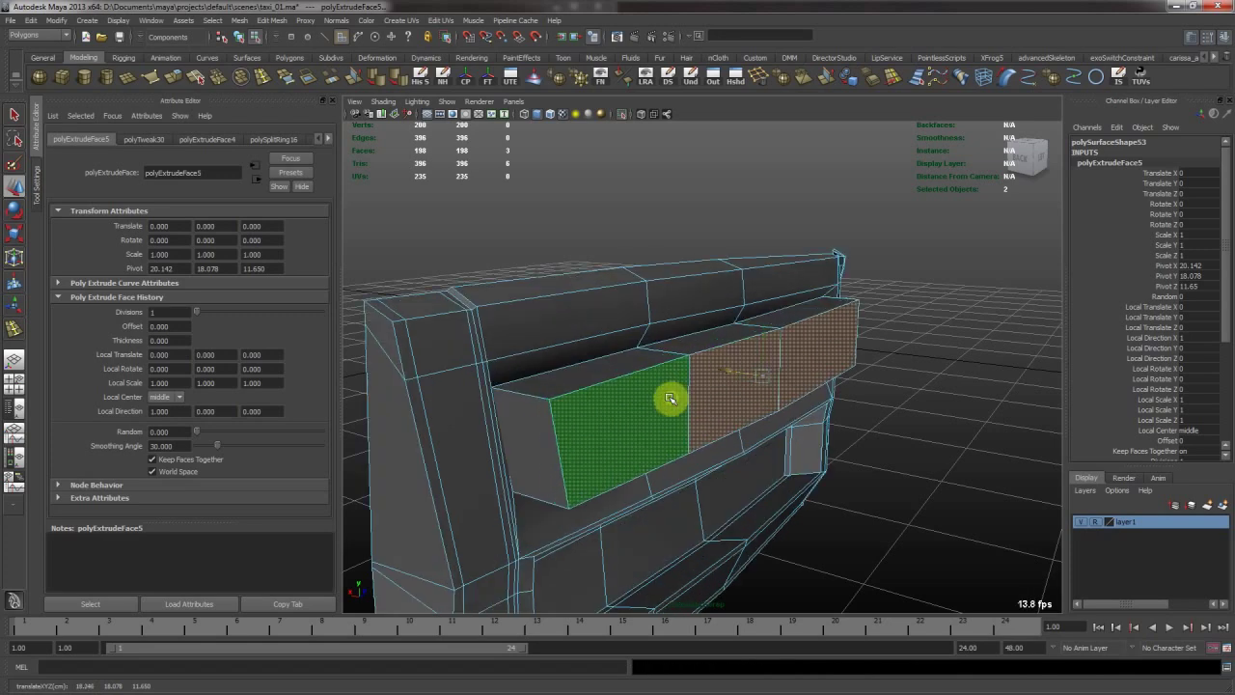
Insert edge loops around the armrest block to sharpen its outline, and check the block in smooth mesh preview.
key("F8")
left_click(261, 77)
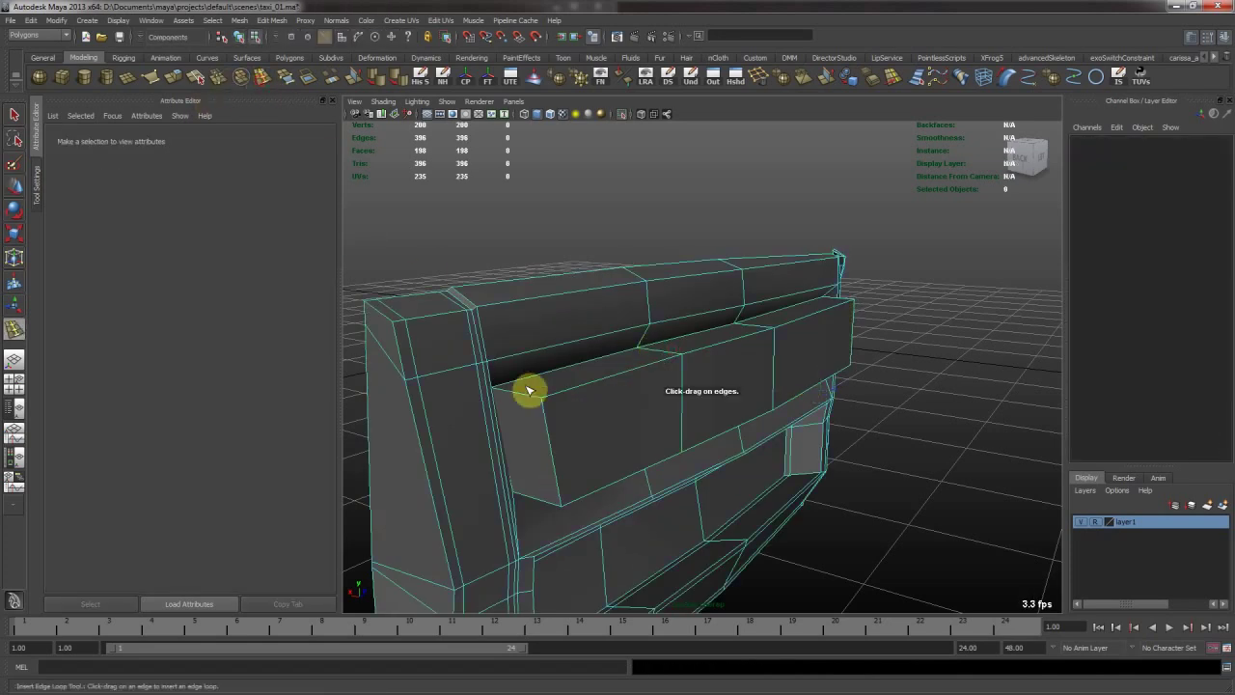
left_click_drag(537, 401, 639, 421)
key("w")
key("F8")
key("3")
left_click(857, 387)
left_click_drag(858, 388, 749, 362, "alt")
left_click(750, 358)
Select the three edges where the armrest's underside meets the panel and move them downward.
key("1")
right_click_drag(656, 405, 767, 406, "alt")
right_click_drag(624, 422, 617, 379)
left_click(571, 376)
left_click_drag(571, 376, 757, 378, "alt")
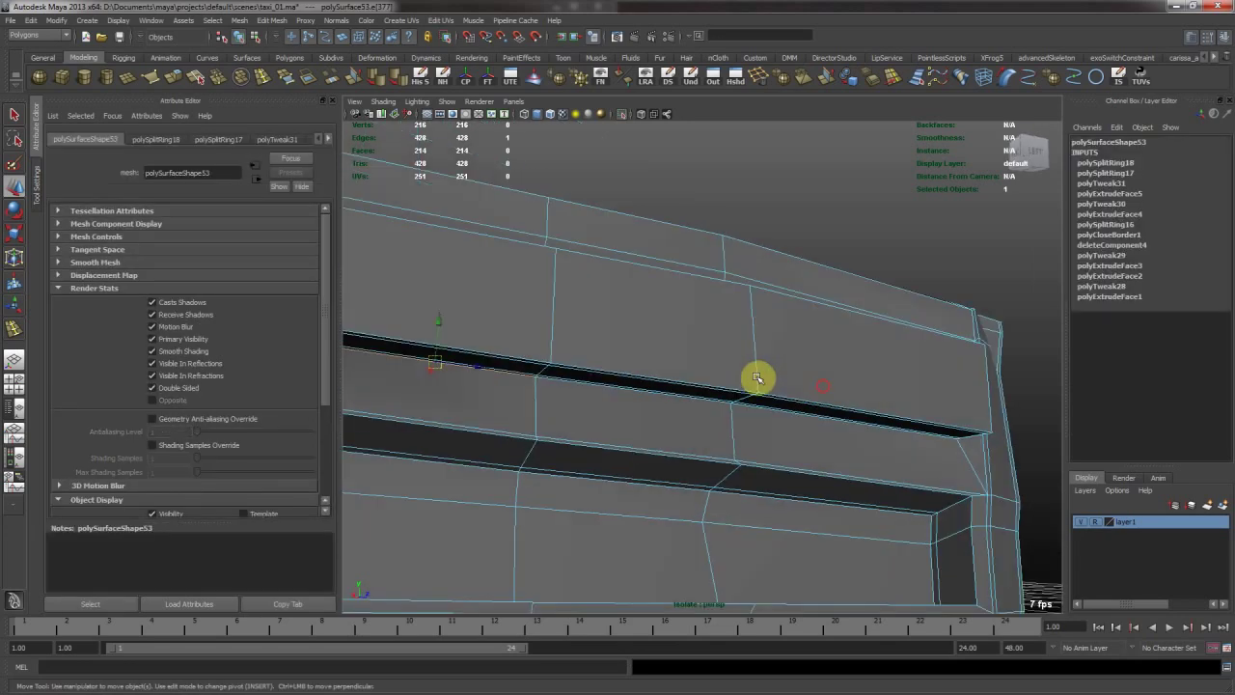
left_click(817, 419)
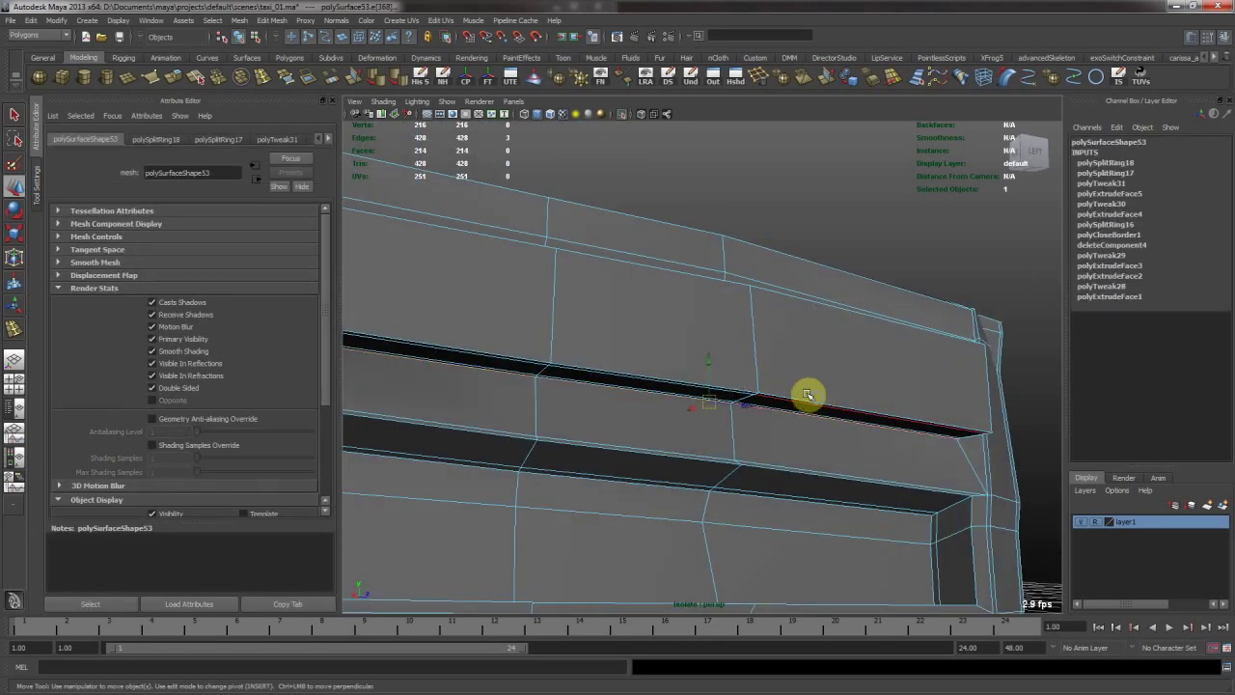
left_click_drag(807, 395, 697, 373, "alt")
left_click(893, 85)
left_click_drag(824, 338, 725, 349, "alt")
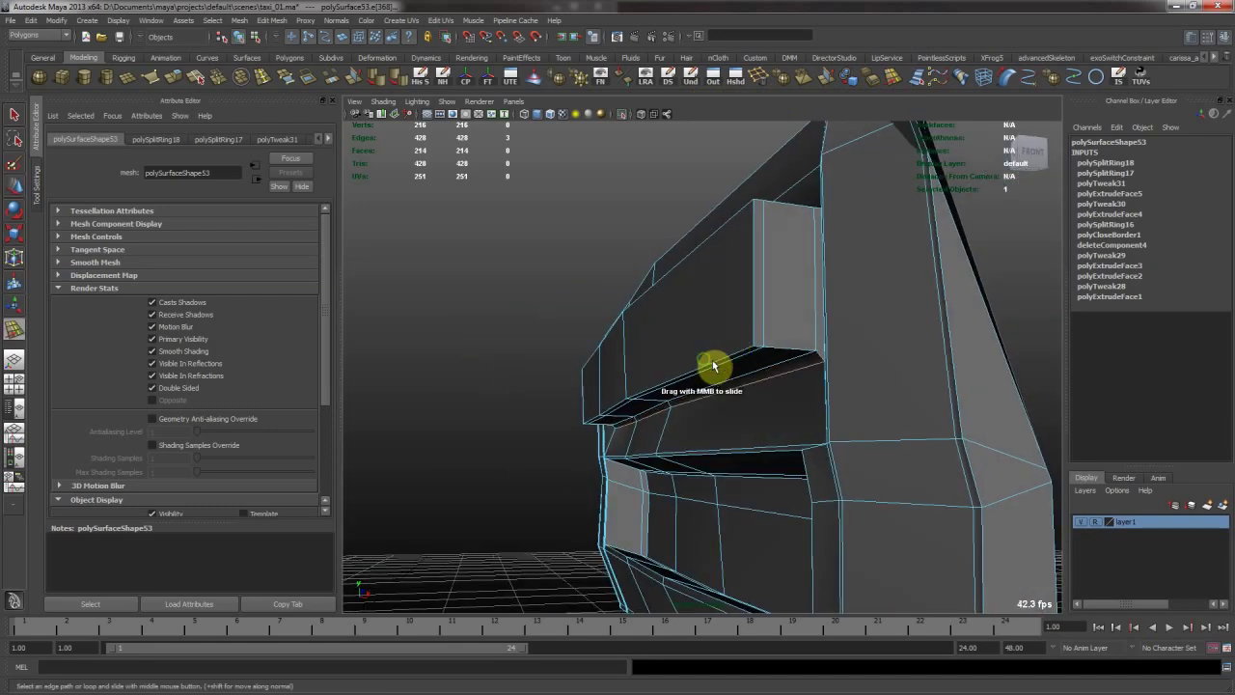
key("w")
middle_click_drag(700, 429, 702, 424)
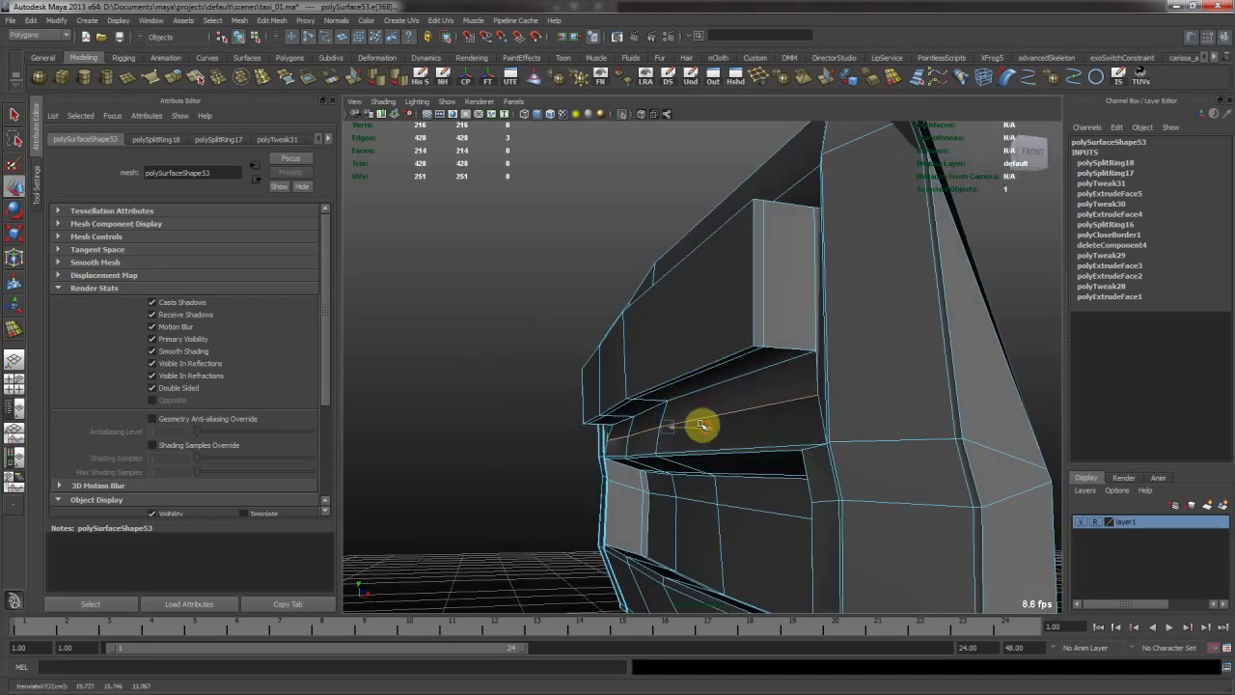
Move the three edges along the armrest's underside to slope it toward the panel, and check the smoothed shape.
left_click(774, 366)
left_click_drag(703, 383, 739, 369, "alt")
left_click(479, 370, "shift")
left_click_drag(480, 370, 703, 405, "alt")
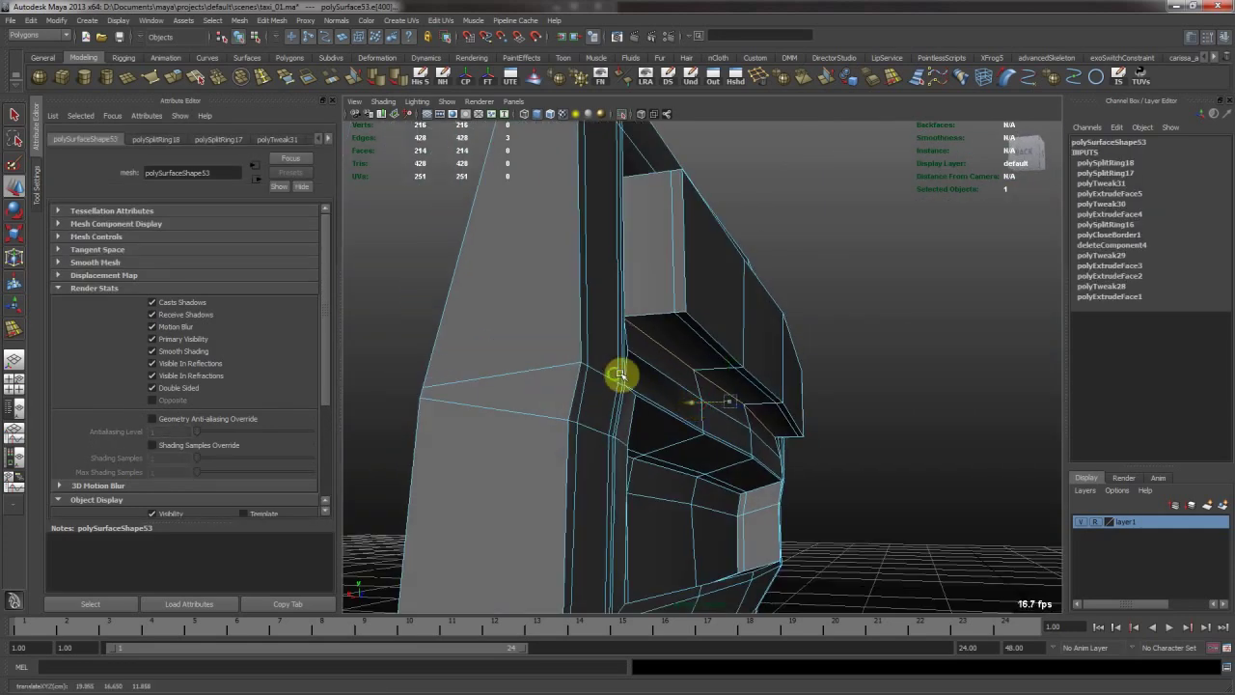
key("3")
key("F8")
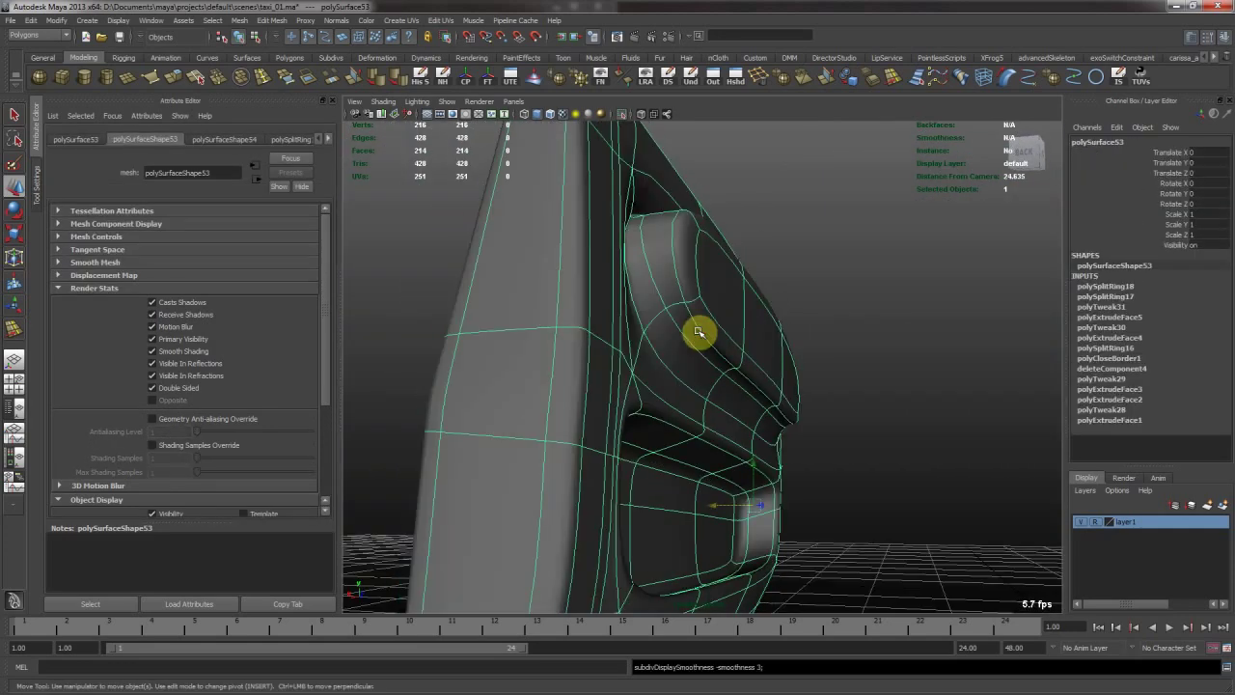
left_click(861, 362)
left_click_drag(861, 361, 833, 383, "alt")
left_click(758, 380)
Select the three narrow faces along the armrest's lower front edge and reposition them to reshape its underside.
key("1")
left_click(878, 369)
right_click_drag(882, 366, 771, 341, "alt")
left_click_drag(772, 341, 556, 360, "alt")
left_click(557, 361)
right_click_drag(556, 360, 760, 350, "alt")
left_click_drag(760, 350, 655, 349, "alt")
right_click(655, 349)
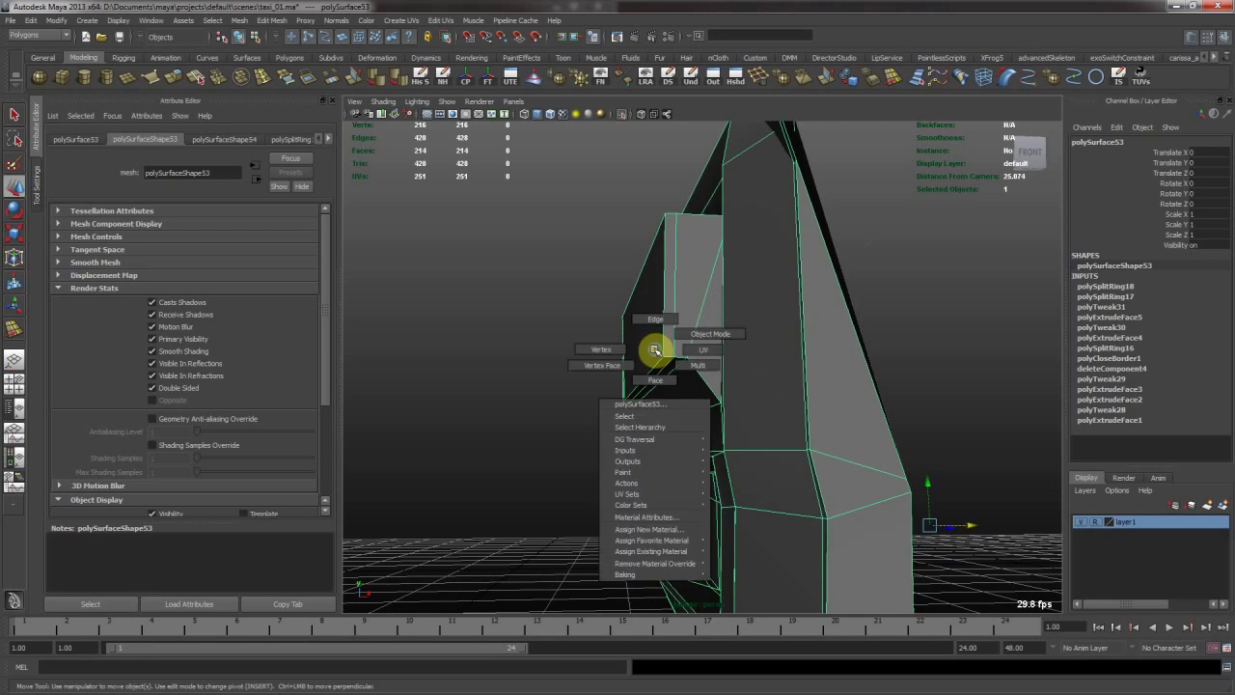
right_click_drag(655, 357, 657, 379)
left_click(651, 380)
left_click_drag(650, 380, 842, 383, "alt")
left_click(697, 311, "shift")
left_click(772, 353, "shift")
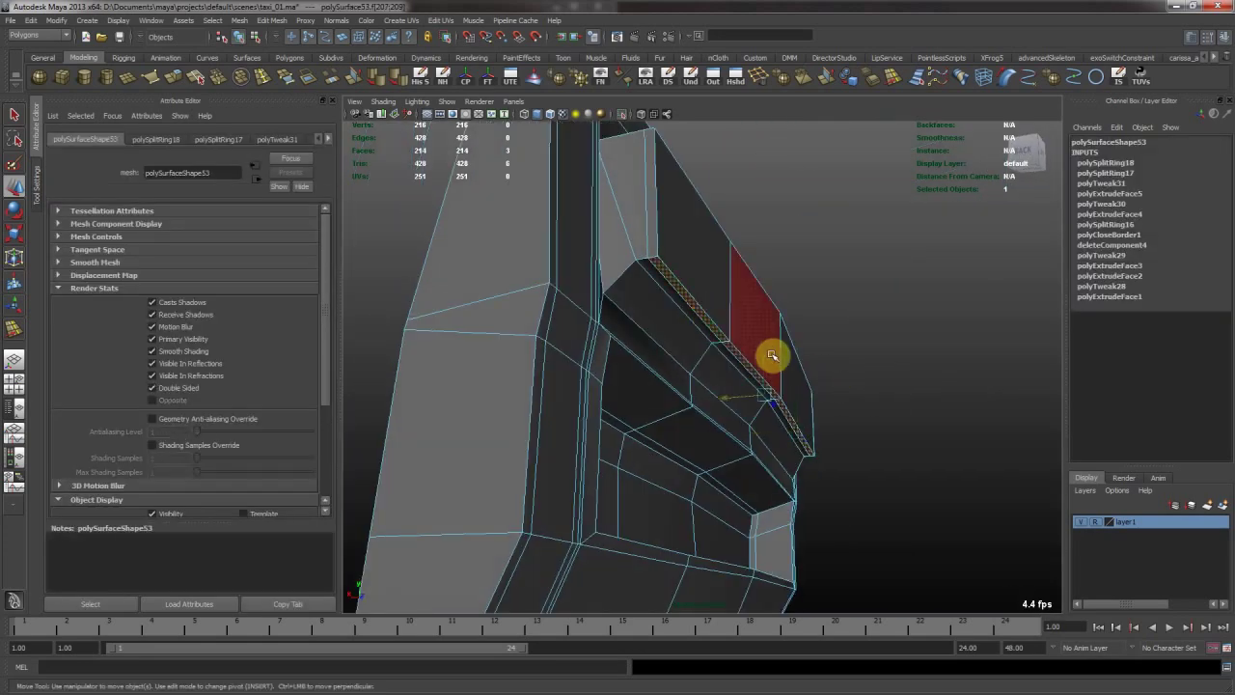
left_click_drag(761, 350, 671, 367, "alt")
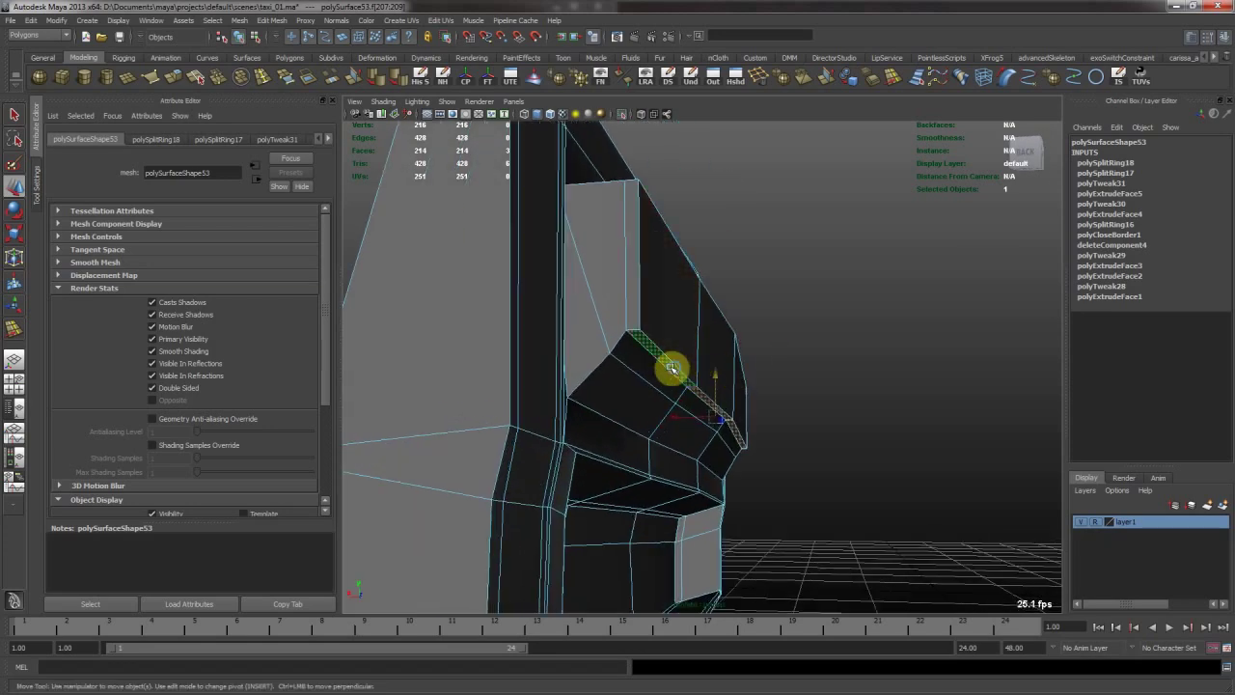
Adjust the three edges at the armrest's lower front and inspect the whole panel in smooth mesh preview.
left_click(661, 349)
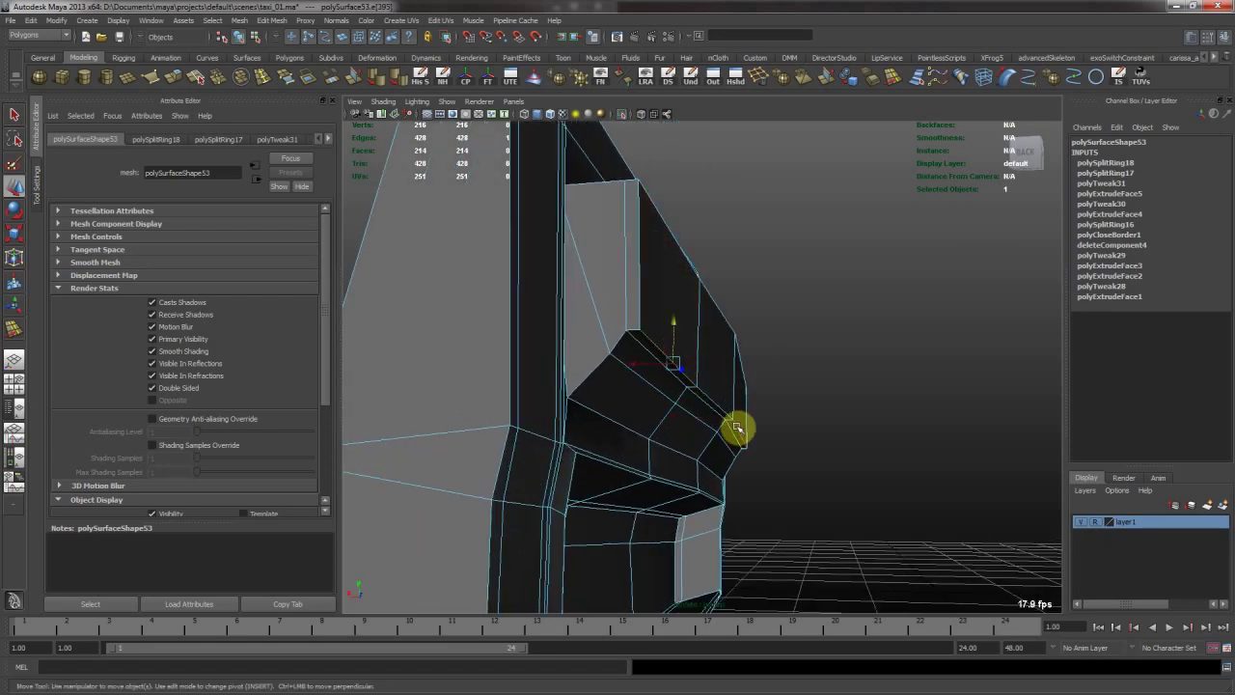
key("3")
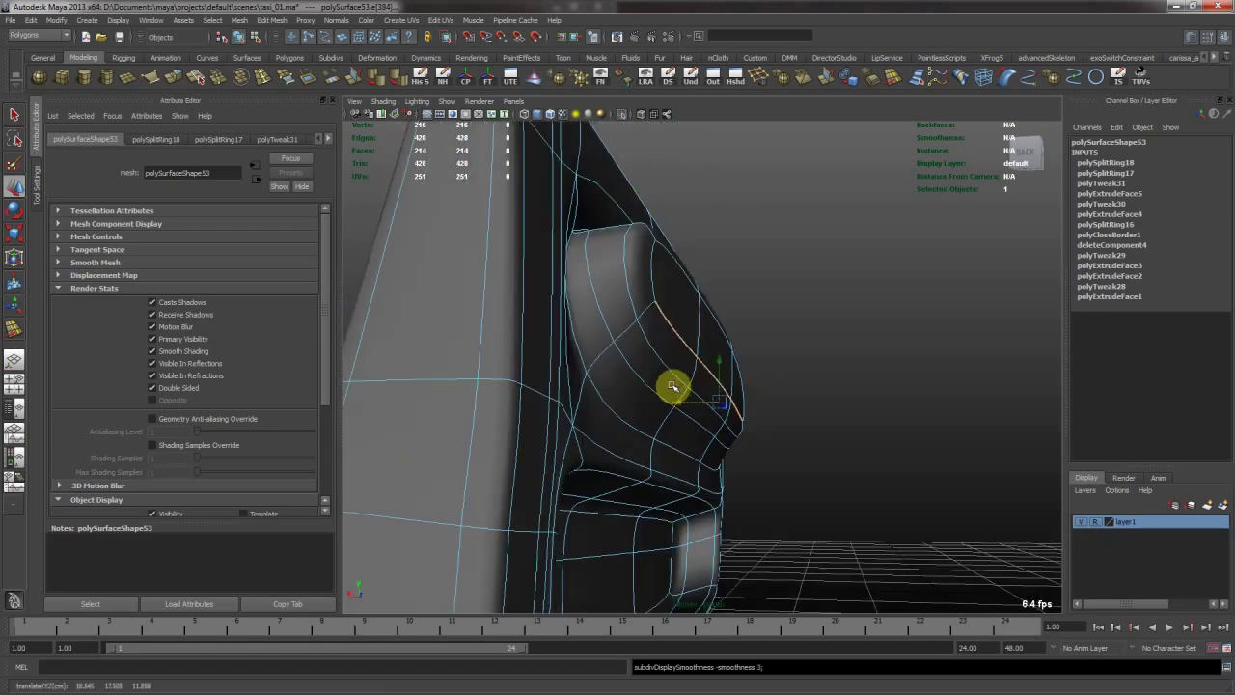
left_click(786, 301)
left_click_drag(798, 309, 662, 323, "alt")
right_click_drag(807, 368, 669, 314, "alt")
left_click_drag(669, 314, 560, 386, "alt")
left_click(675, 367)
Insert an edge loop near each end of the armrest block and preview the panel smoothed.
key("1")
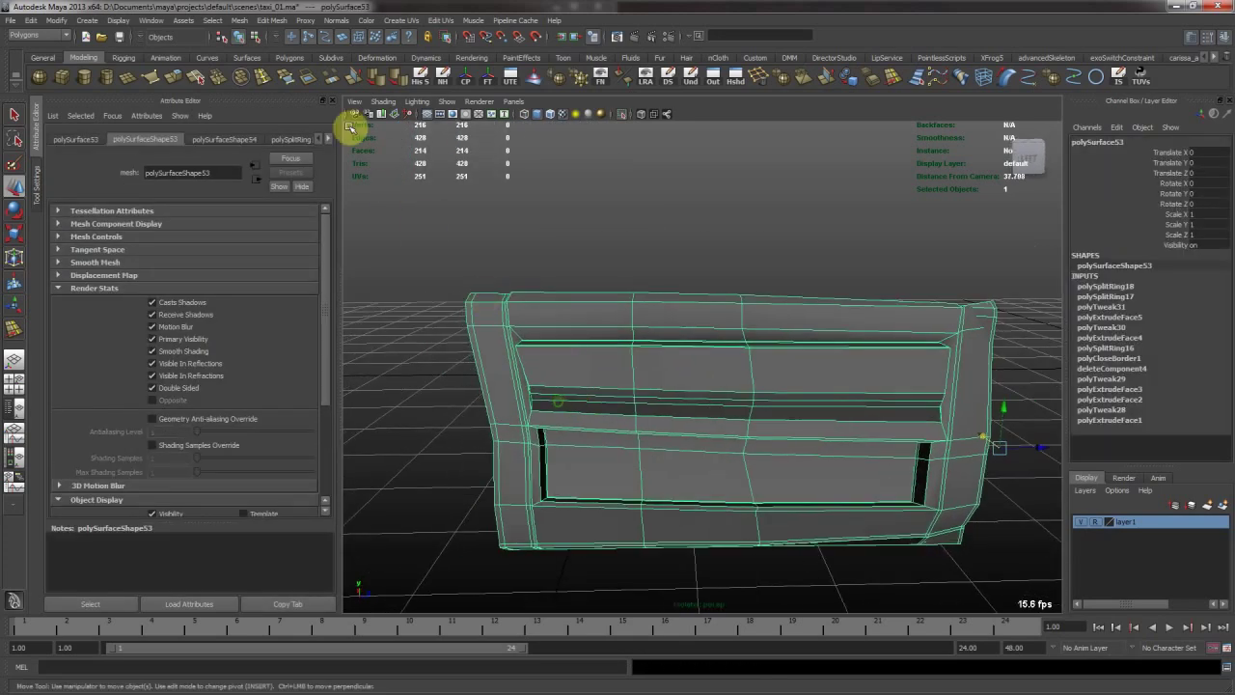
left_click(271, 81)
left_click_drag(538, 342, 524, 338)
left_click_drag(914, 348, 935, 345)
left_click_drag(820, 349, 662, 375, "alt")
key("w")
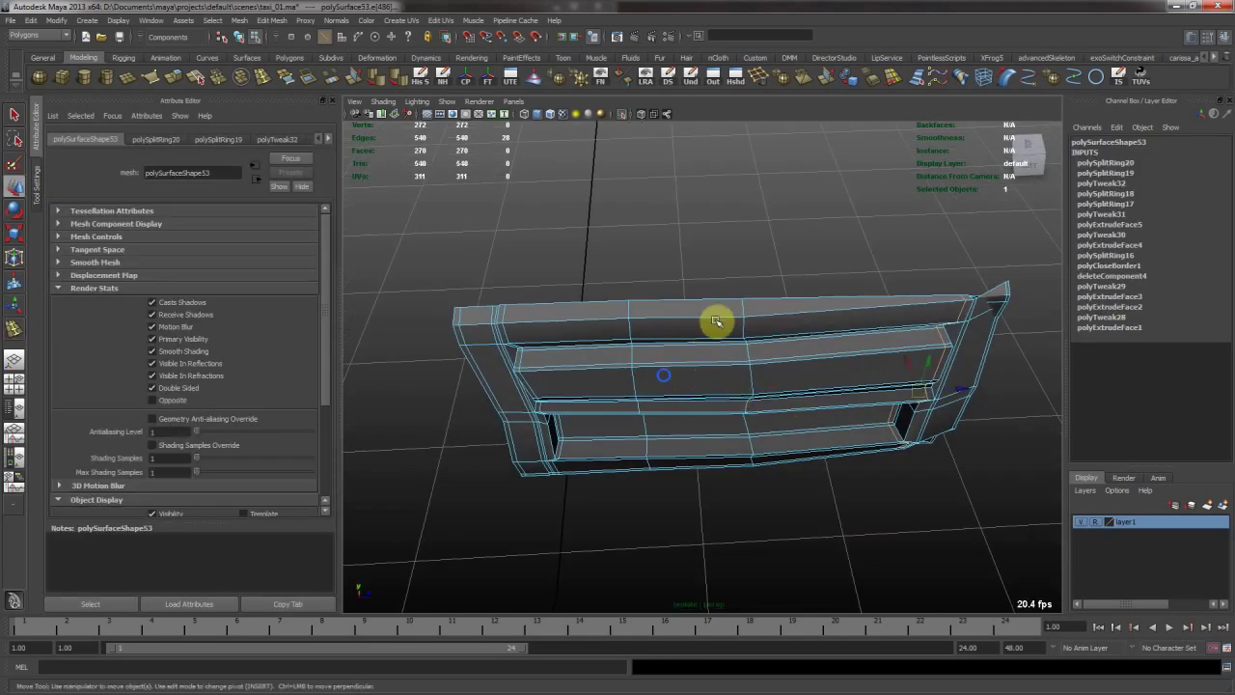
key("F8")
key("3")
left_click(706, 259)
left_click_drag(705, 259, 734, 363, "alt")
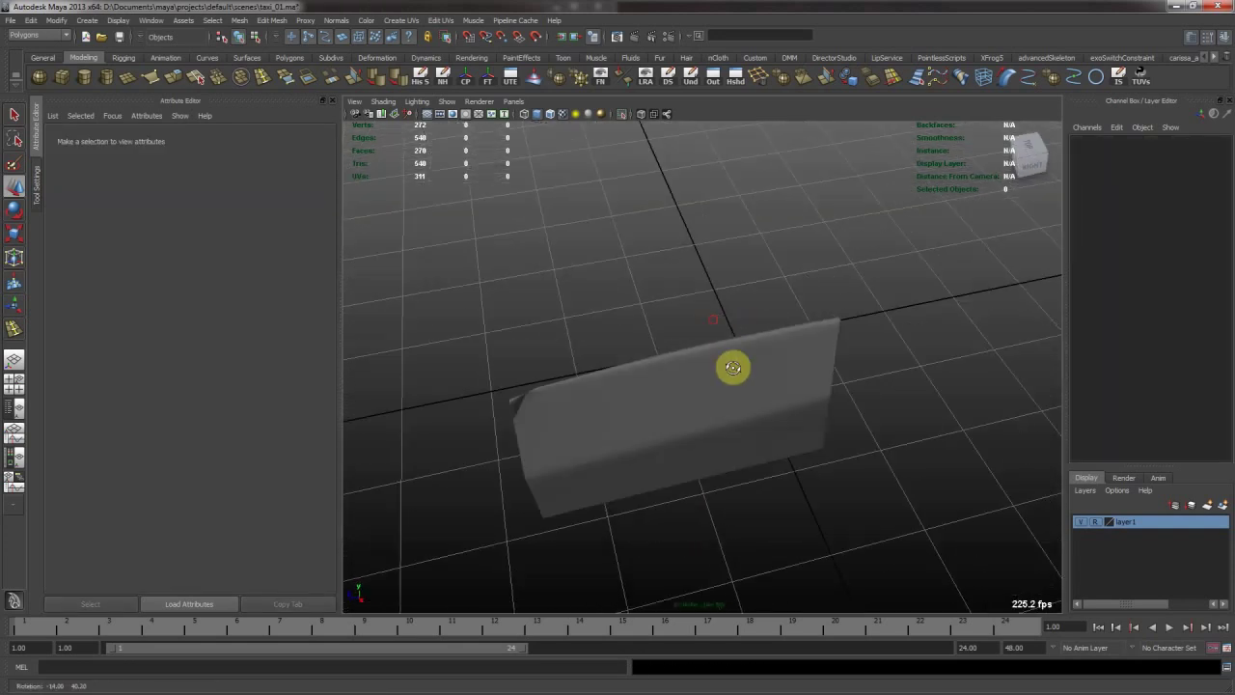
Select the two vertices at the panel's protruding upper end corner and move them inward.
left_click(636, 408)
left_click_drag(508, 414, 598, 302, "alt")
right_click_drag(572, 292, 542, 287)
left_click_drag(546, 261, 591, 287)
left_click_drag(598, 291, 720, 319, "alt")
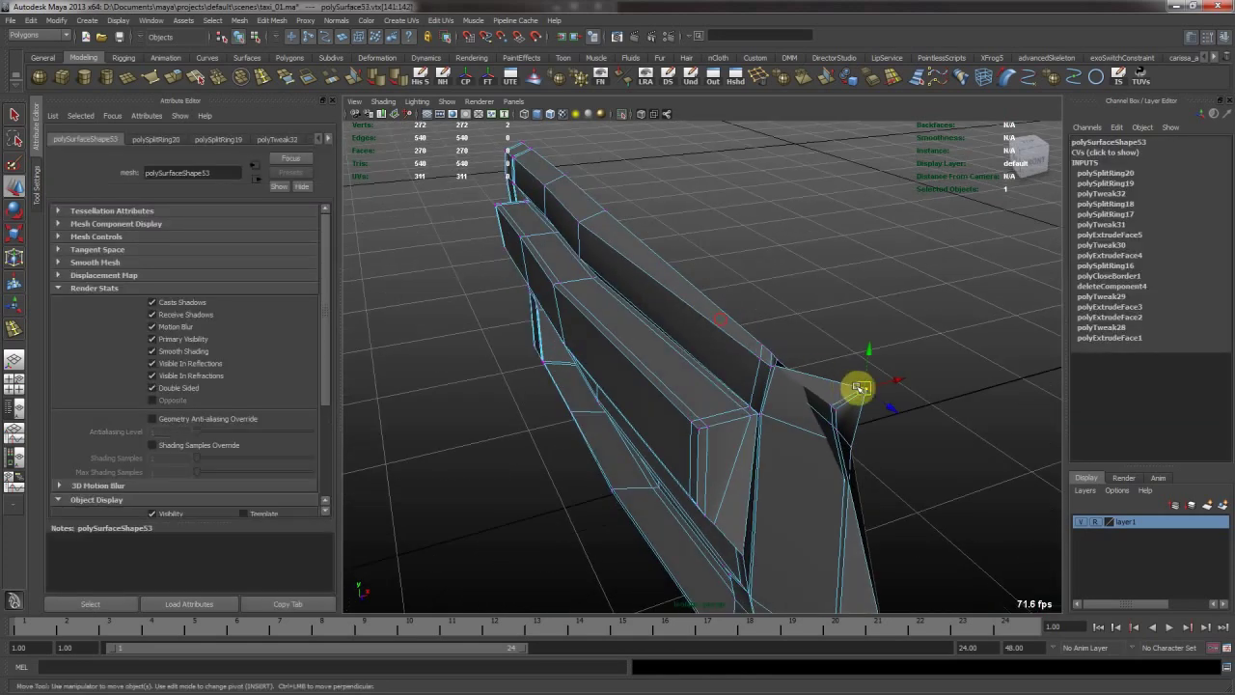
left_click_drag(876, 421, 879, 422, "alt")
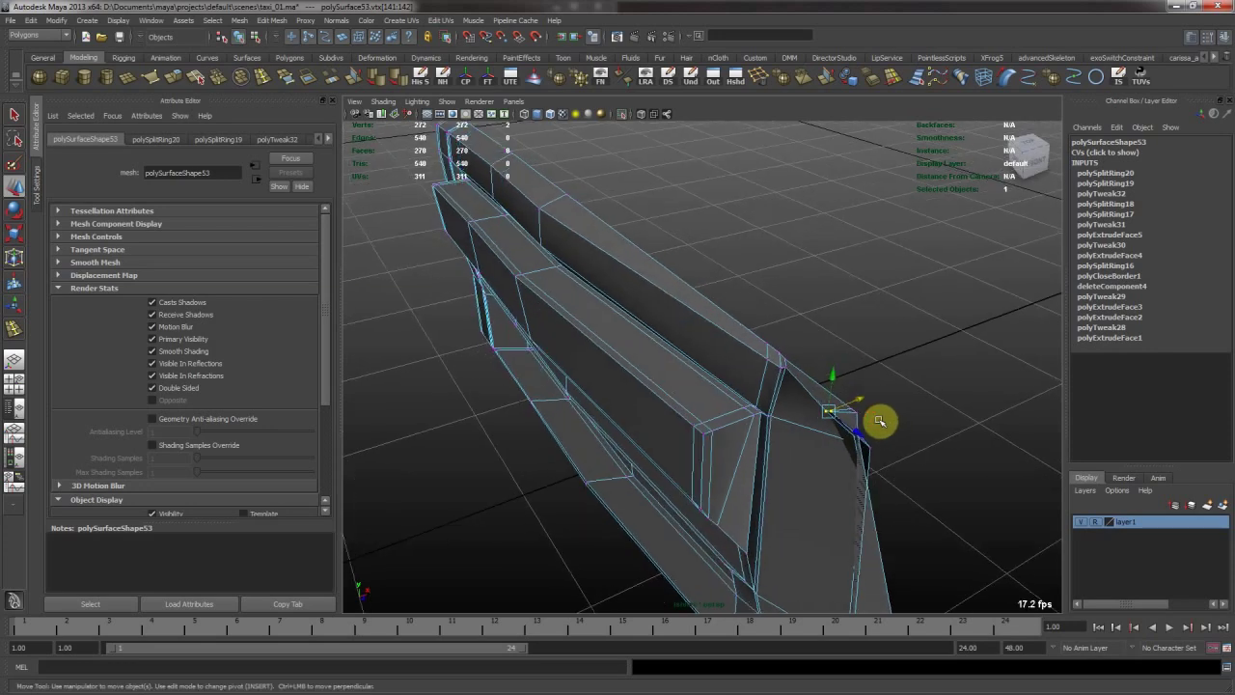
Reposition the pair of vertices below that upper end corner and inspect the finished panel in smooth mesh preview.
key("f")
right_click_drag(897, 433, 708, 431, "alt")
left_click_drag(708, 431, 615, 398, "alt")
middle_click_drag(615, 397, 587, 371, "alt")
left_click_drag(586, 368, 706, 383, "alt")
left_click_drag(722, 488, 868, 471, "alt")
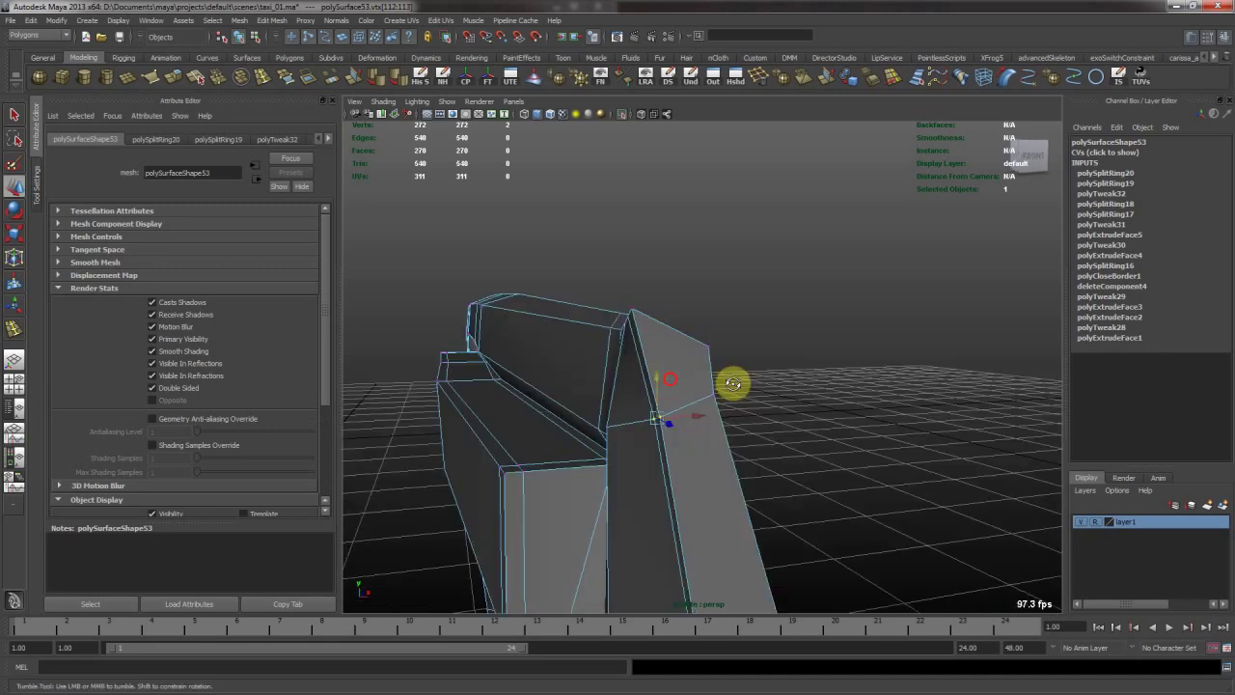
left_click_drag(839, 430, 740, 321, "alt")
left_click(741, 321)
left_click_drag(679, 413, 664, 332, "alt")
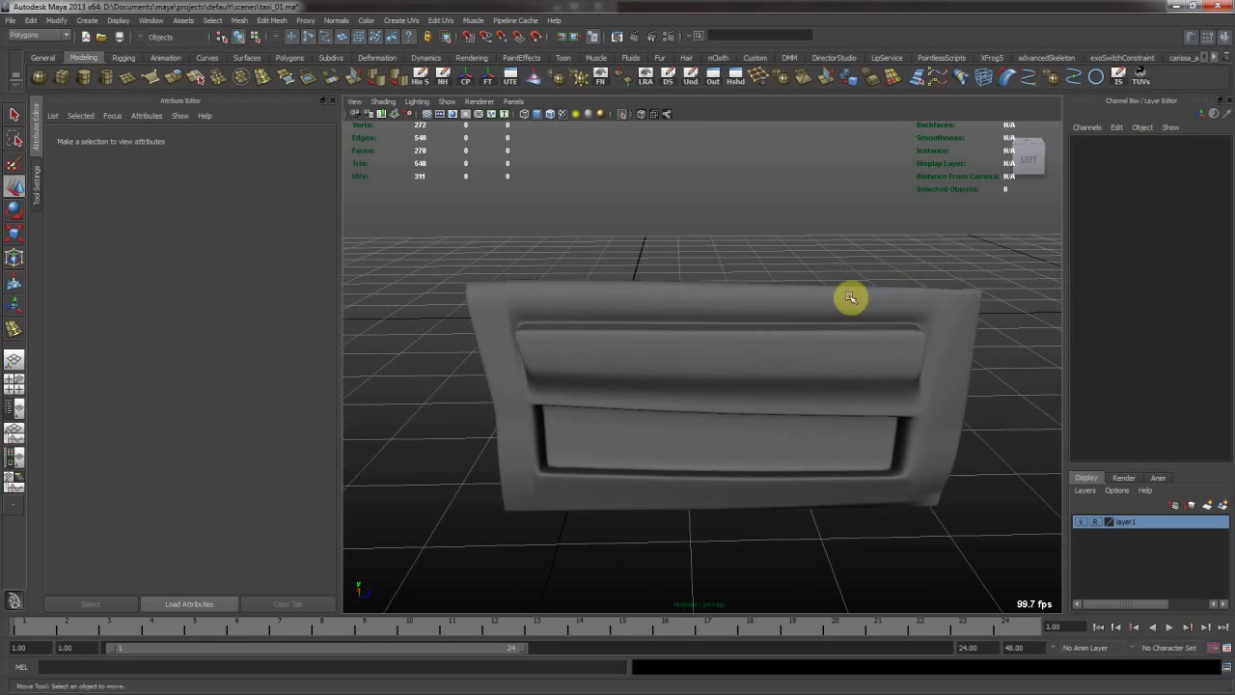
left_click_drag(849, 298, 801, 324, "alt")
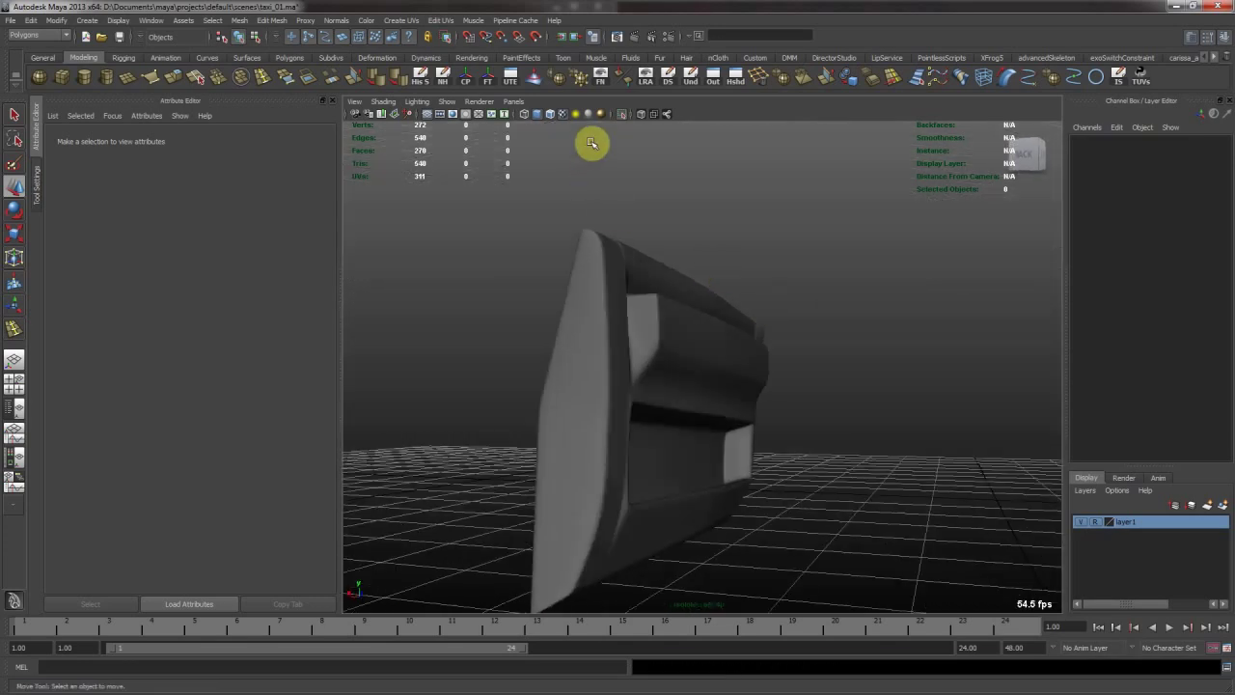
Show the whole car again and examine how the finished door panel fits inside the body.
left_click(624, 115)
left_click_drag(633, 325, 697, 342, "alt")
left_click(697, 341)
left_click_drag(827, 351, 611, 350, "alt")
left_click(650, 355)
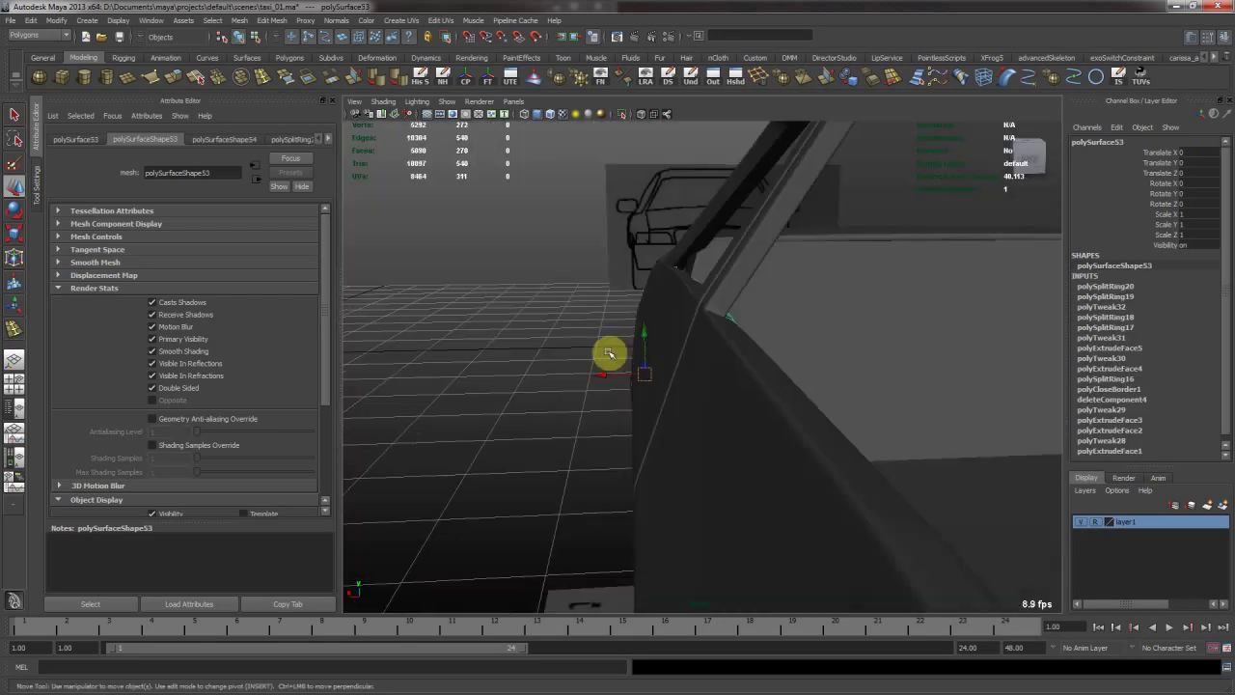
left_click(612, 351)
left_click_drag(733, 342, 815, 357, "alt")
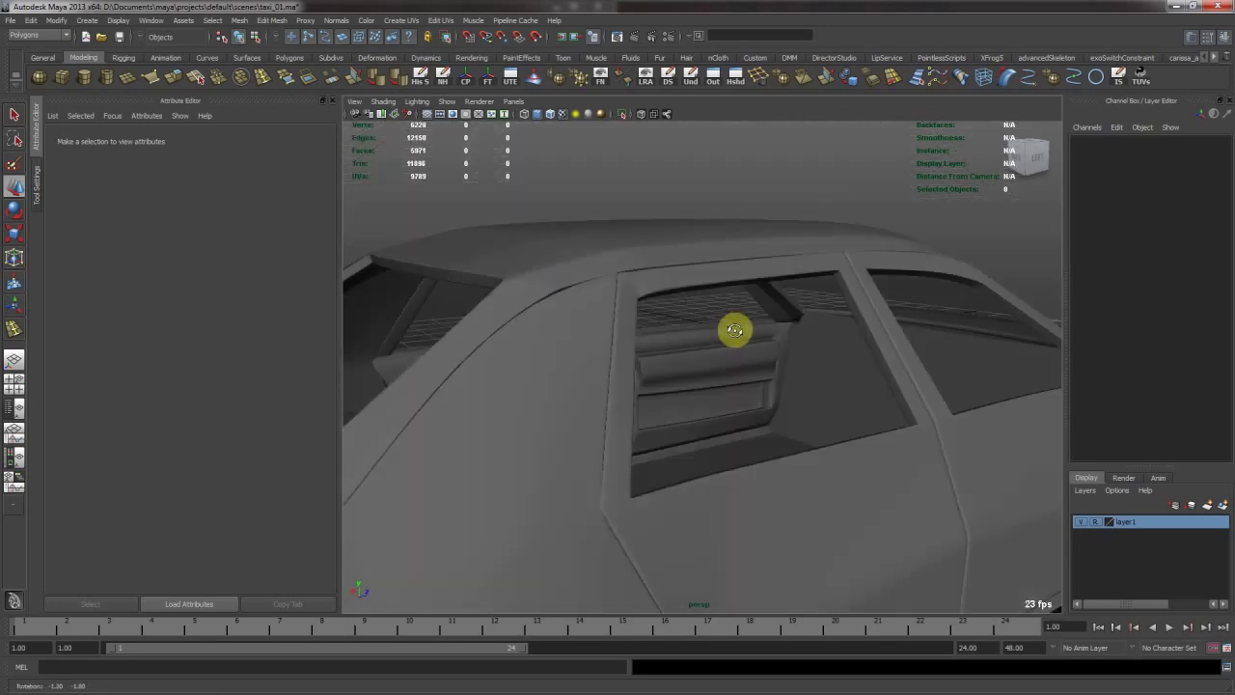
left_click_drag(670, 379, 829, 367, "alt")
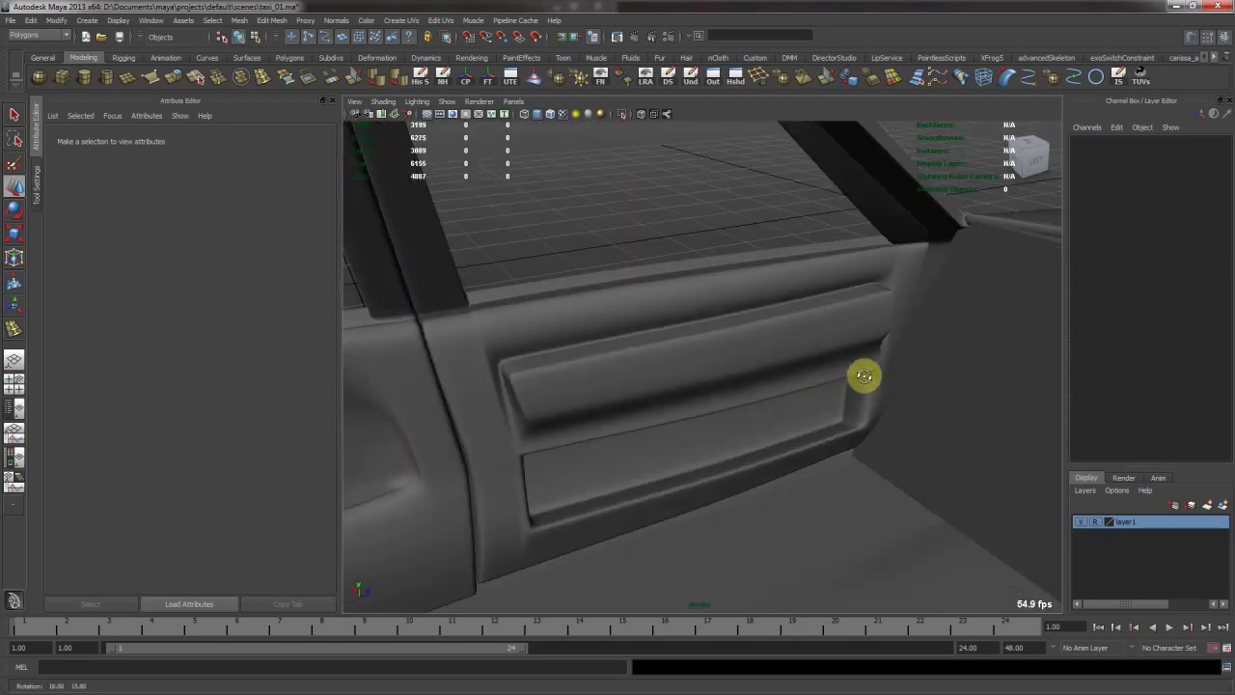
left_click_drag(747, 393, 778, 440, "alt")
left_click_drag(730, 408, 630, 365, "alt")
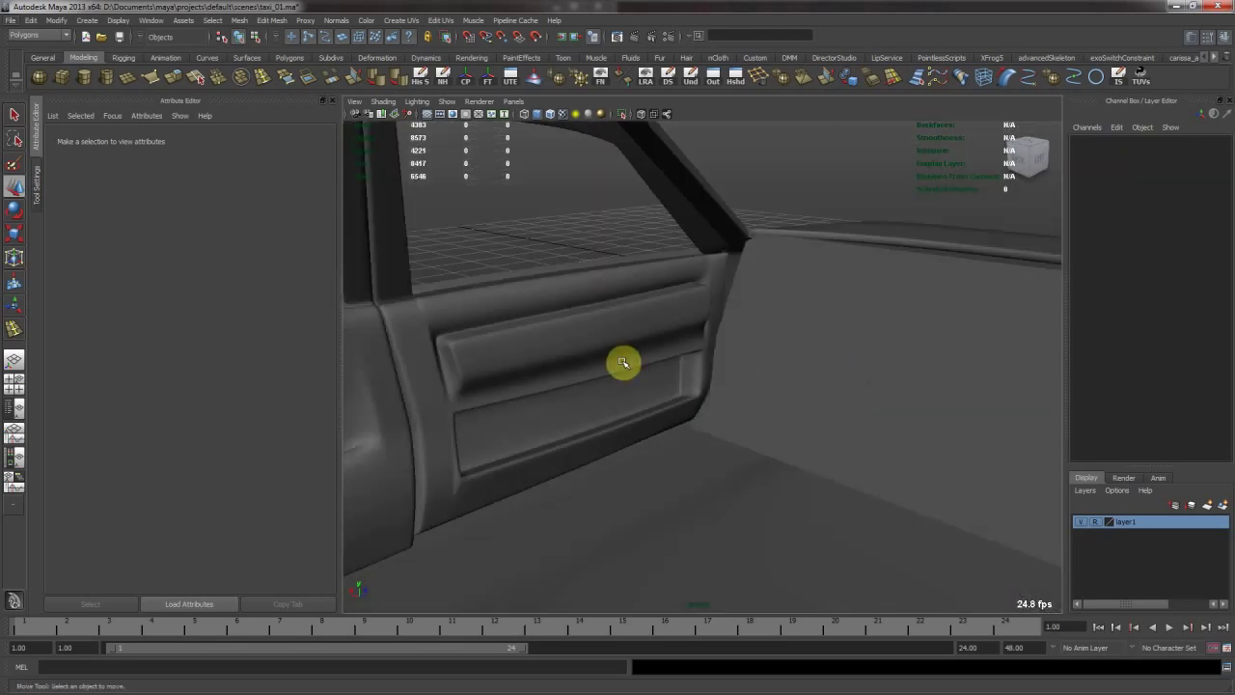
Delete the front door on the side opposite the finished interior panel.
left_click(622, 362)
left_click_drag(538, 372, 784, 420, "alt")
left_click(783, 421)
key("Delete")
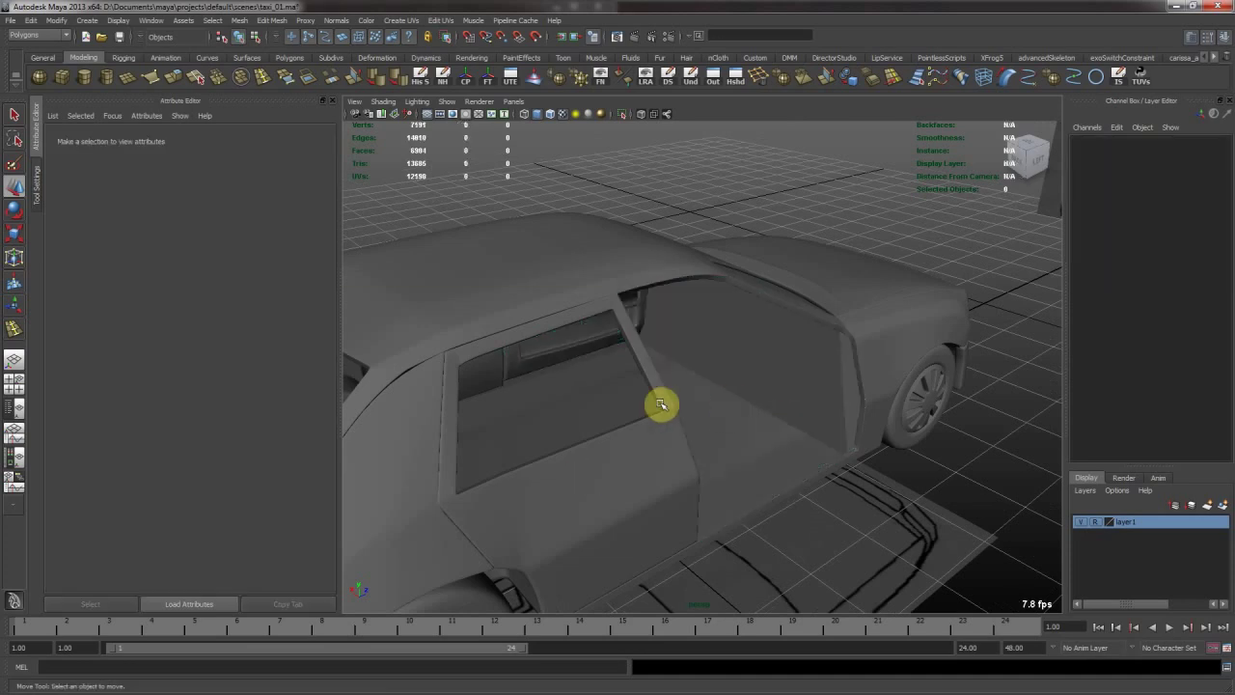
Save the scene and delete the construction history of the finished front door group.
left_click_drag(498, 245, 547, 368, "alt")
left_click(697, 435)
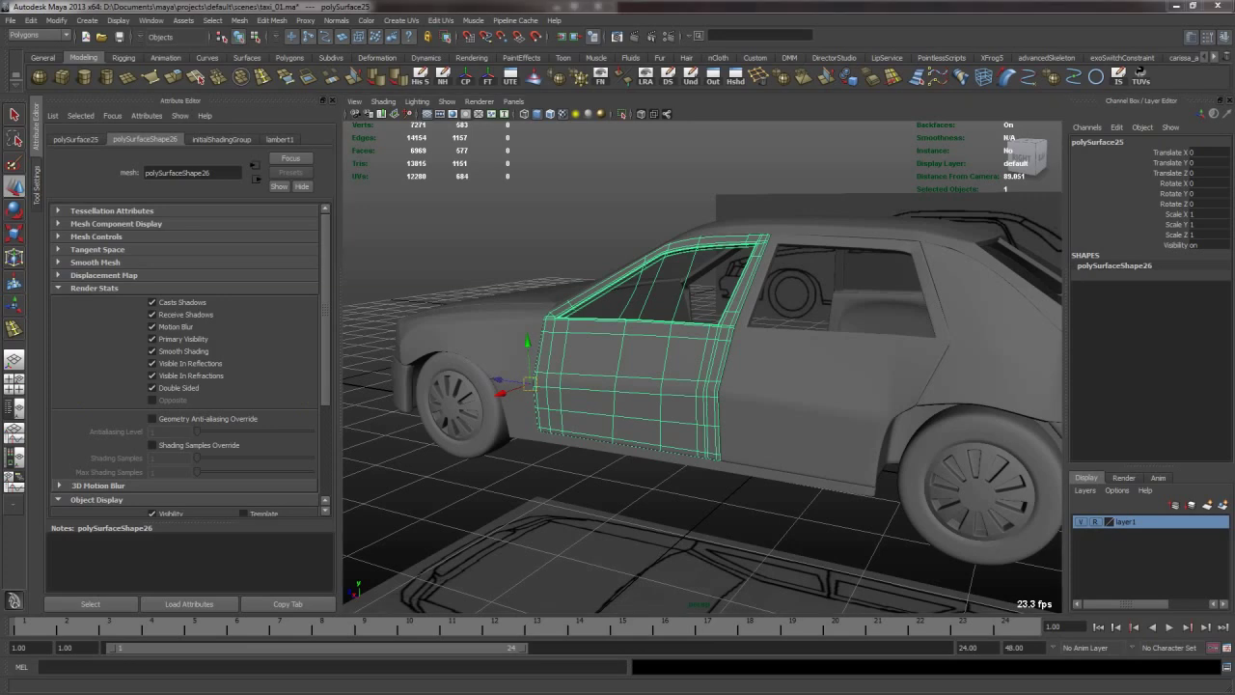
key("Up")
left_click_drag(887, 341, 684, 347, "alt")
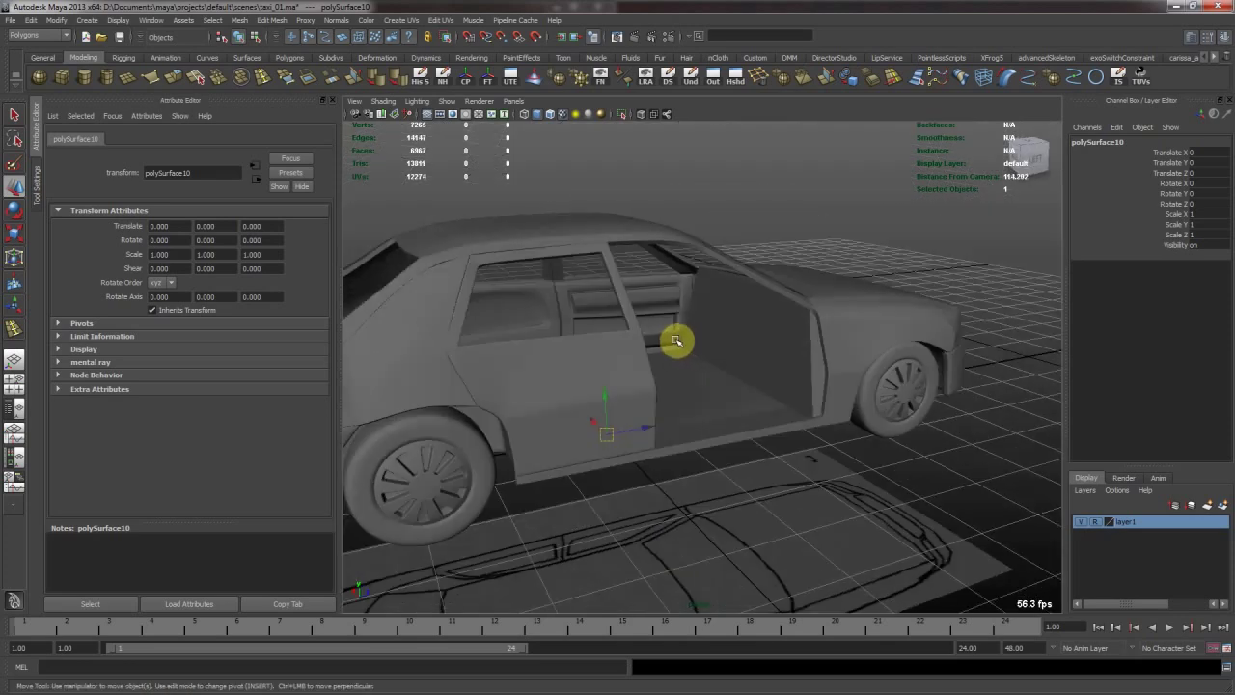
key("ctrl+s")
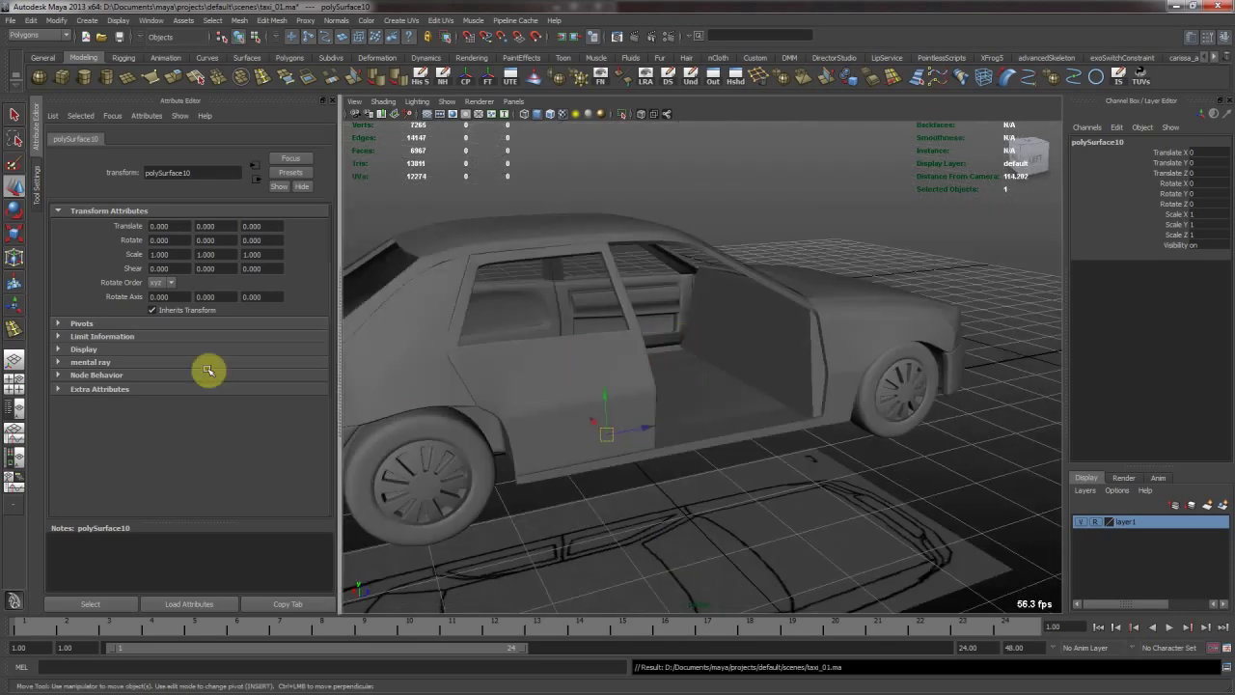
left_click(656, 297)
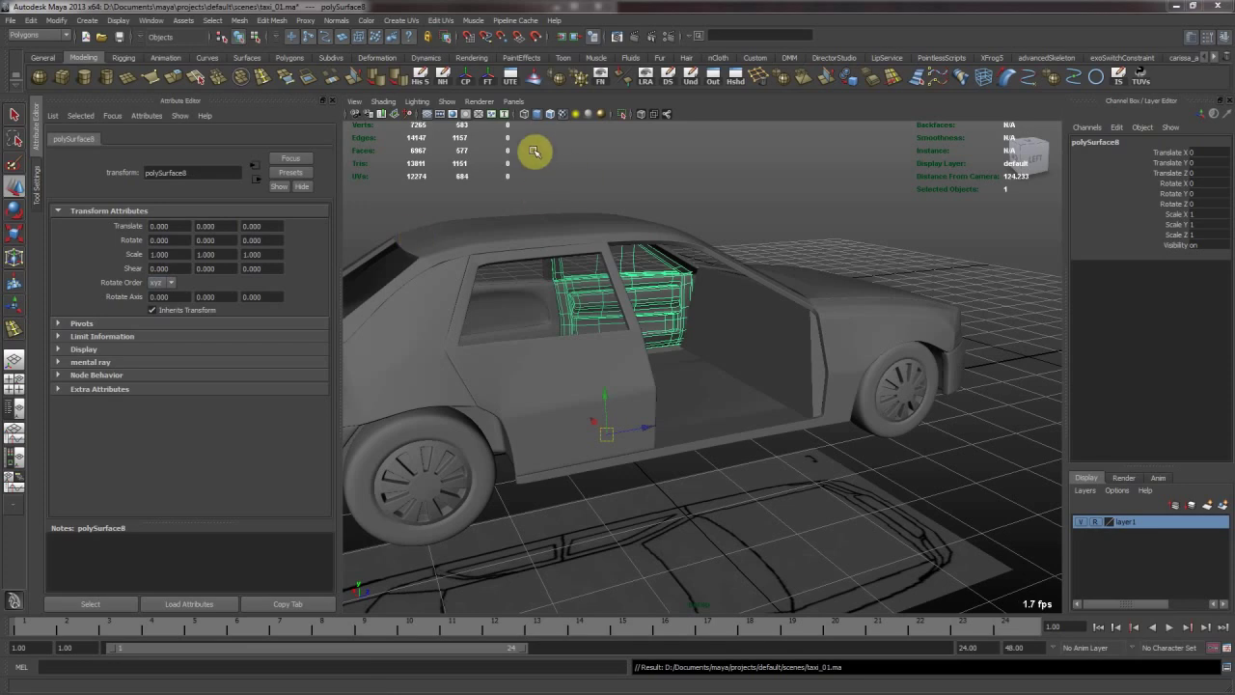
left_click(421, 78)
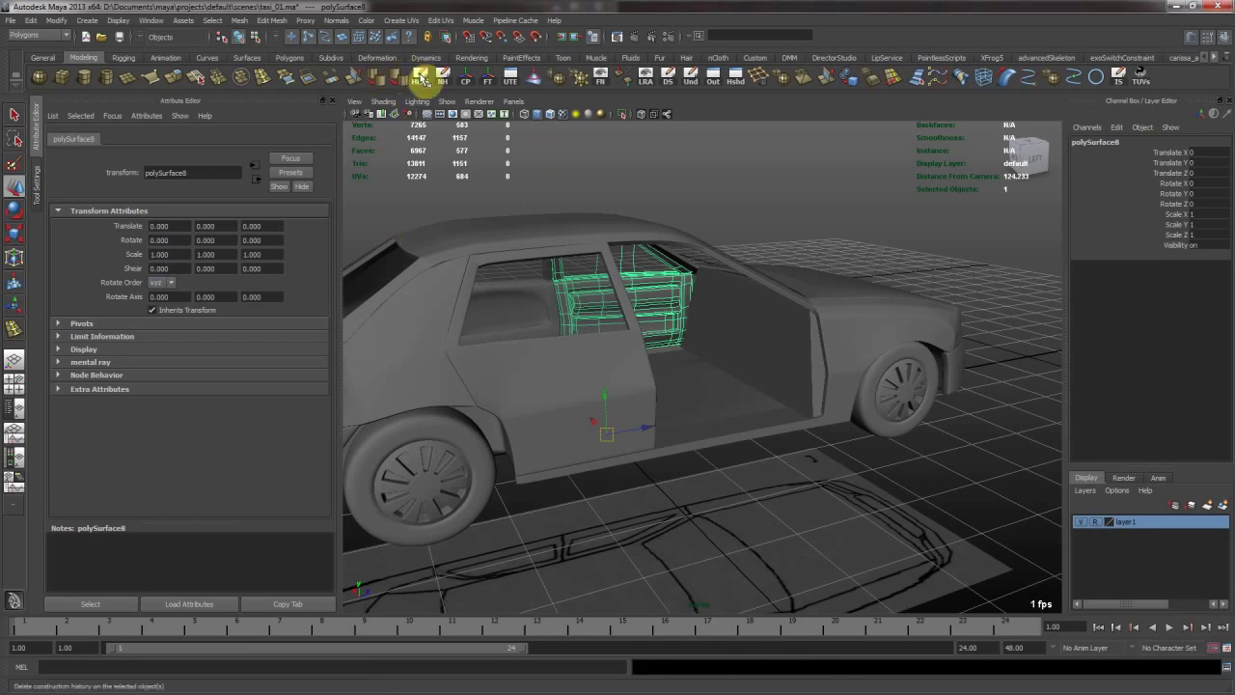
Delete the empty polySurface10 group and mirror a duplicate of the finished front door to the opposite side with Scale X -1.
left_click(521, 306)
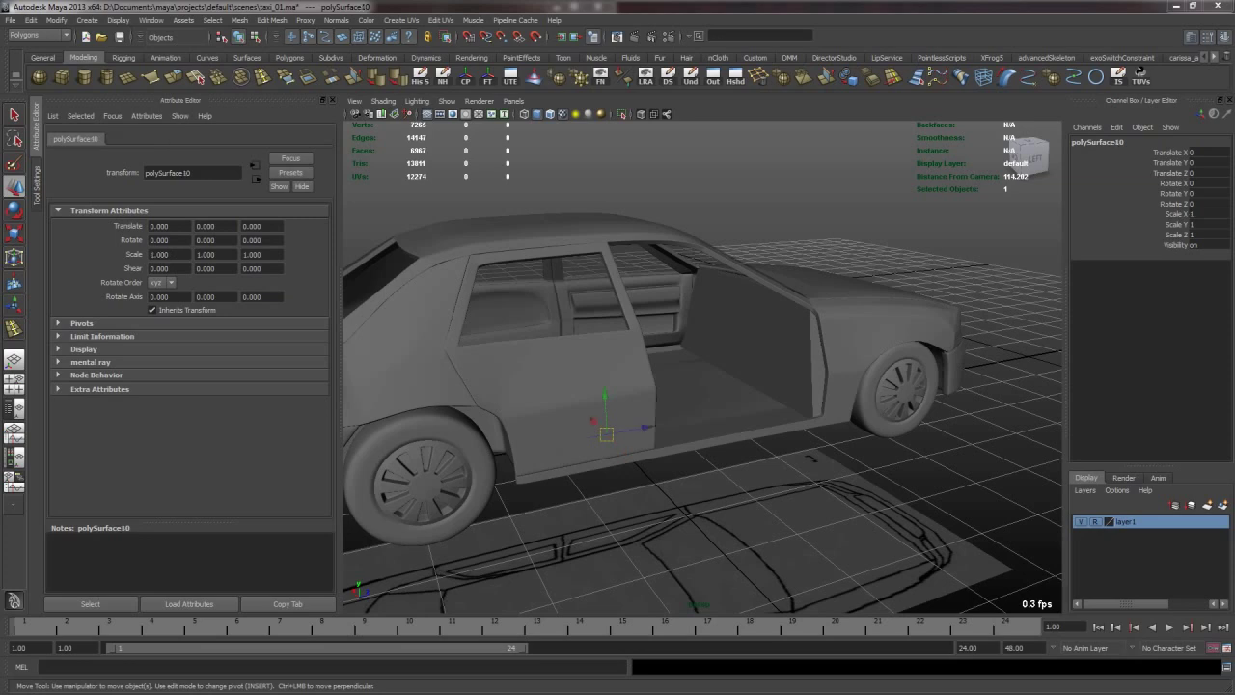
key("Delete")
left_click(543, 446)
left_click_drag(543, 447, 460, 410, "alt")
key("ctrl+d")
left_click(1206, 214)
type("-1")
key("Return")
Test the hinges of both front doors by rotating them open about 73° around Y, and undo the rotation.
left_click_drag(645, 373, 656, 413, "alt")
left_click(765, 371)
key("e")
key("ctrl+z")
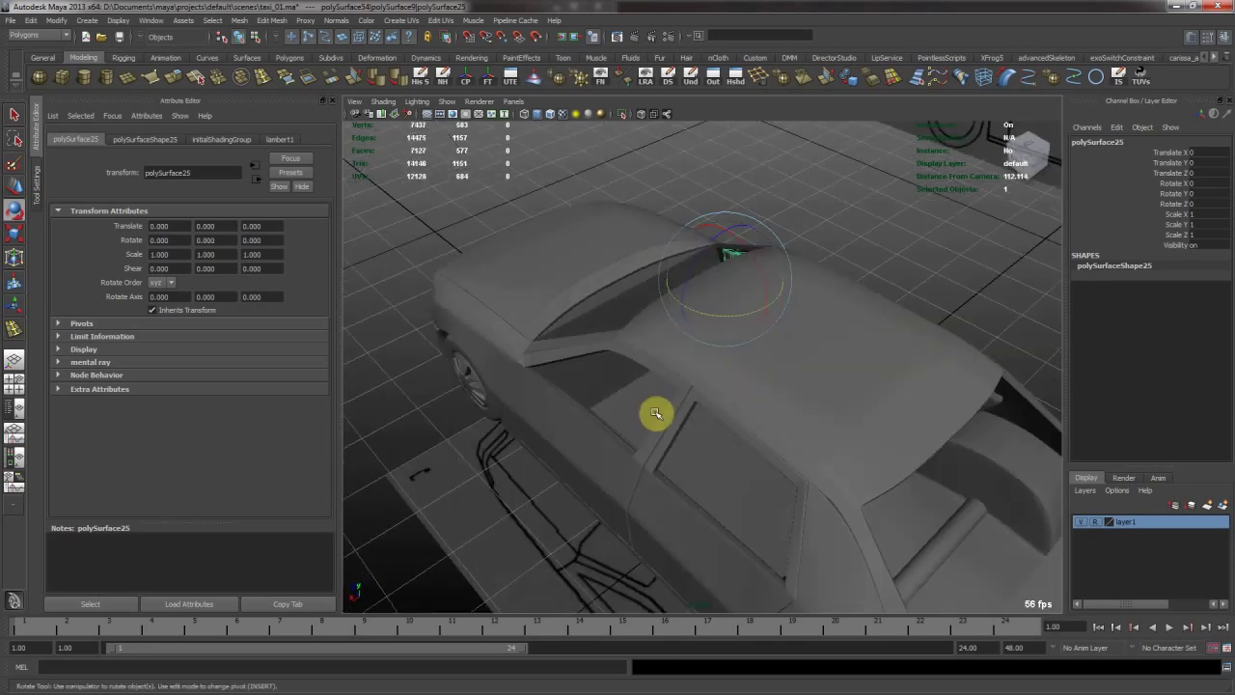
left_click(555, 449, "shift")
left_click_drag(527, 441, 628, 279)
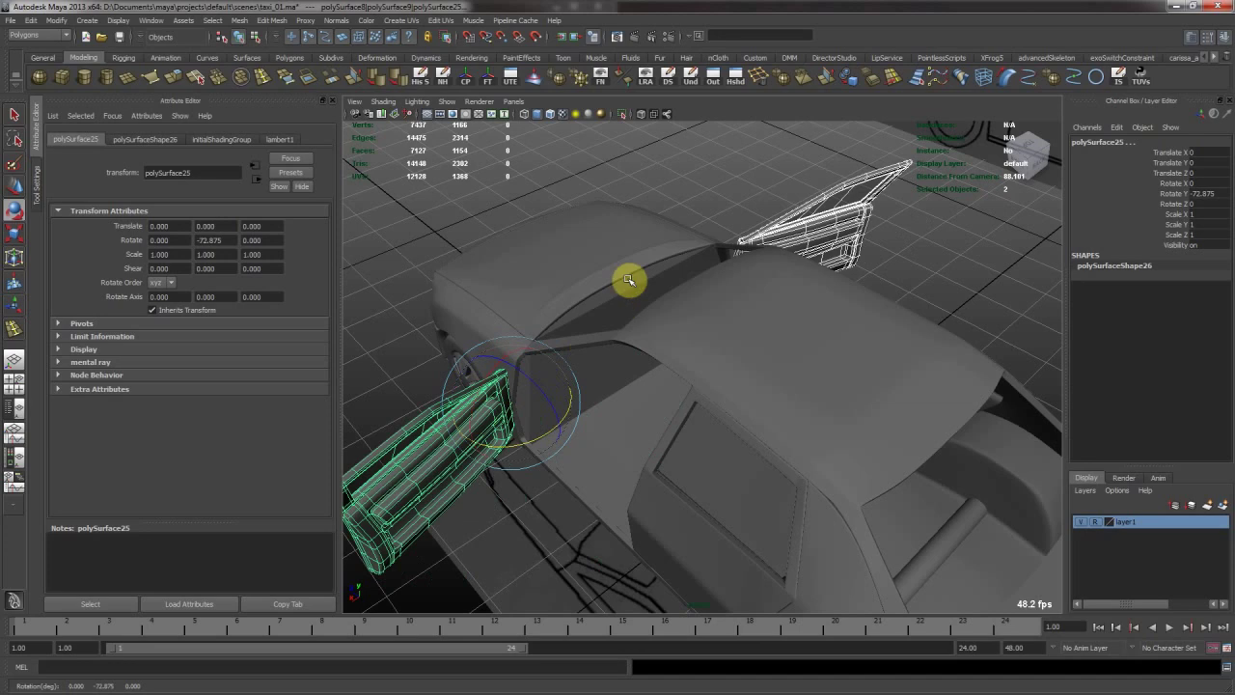
key("ctrl+z")
Deselect the front doors and save the scene.
left_click(684, 171)
left_click_drag(717, 363, 645, 359, "alt")
key("ctrl+s")
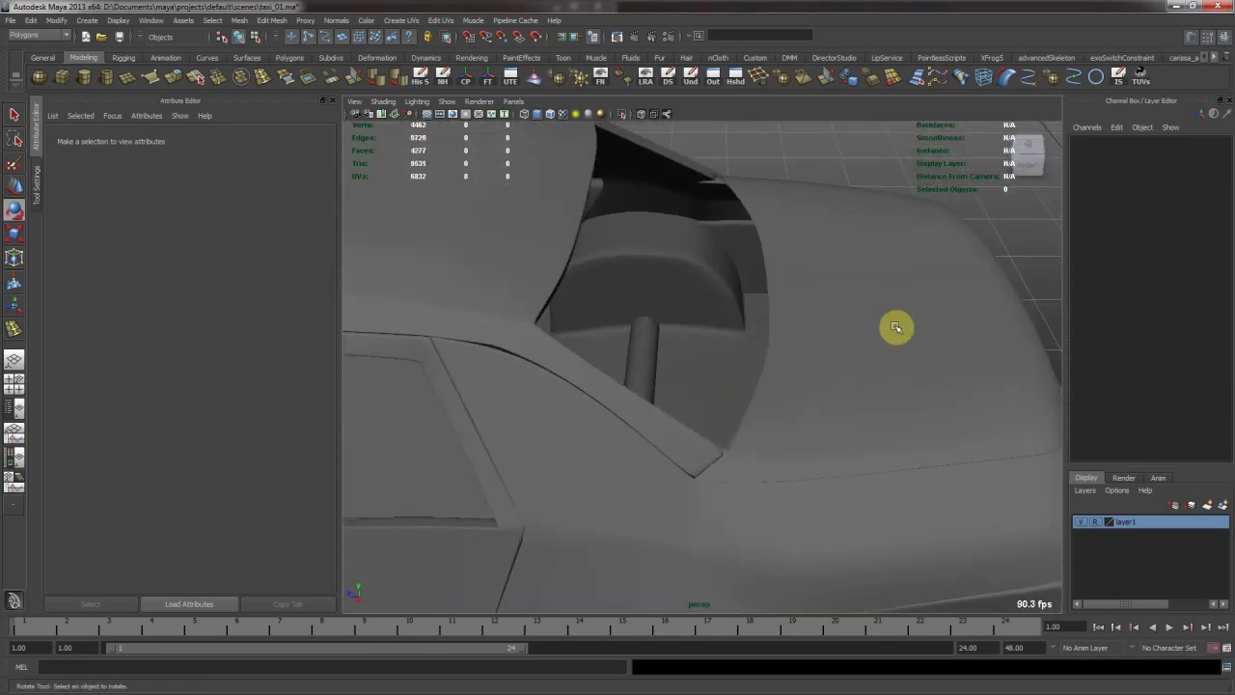
Reposition the trunk lid's rotation pivot near its front edge, working in the side view.
left_click(895, 327)
left_click_drag(859, 334, 745, 323, "alt")
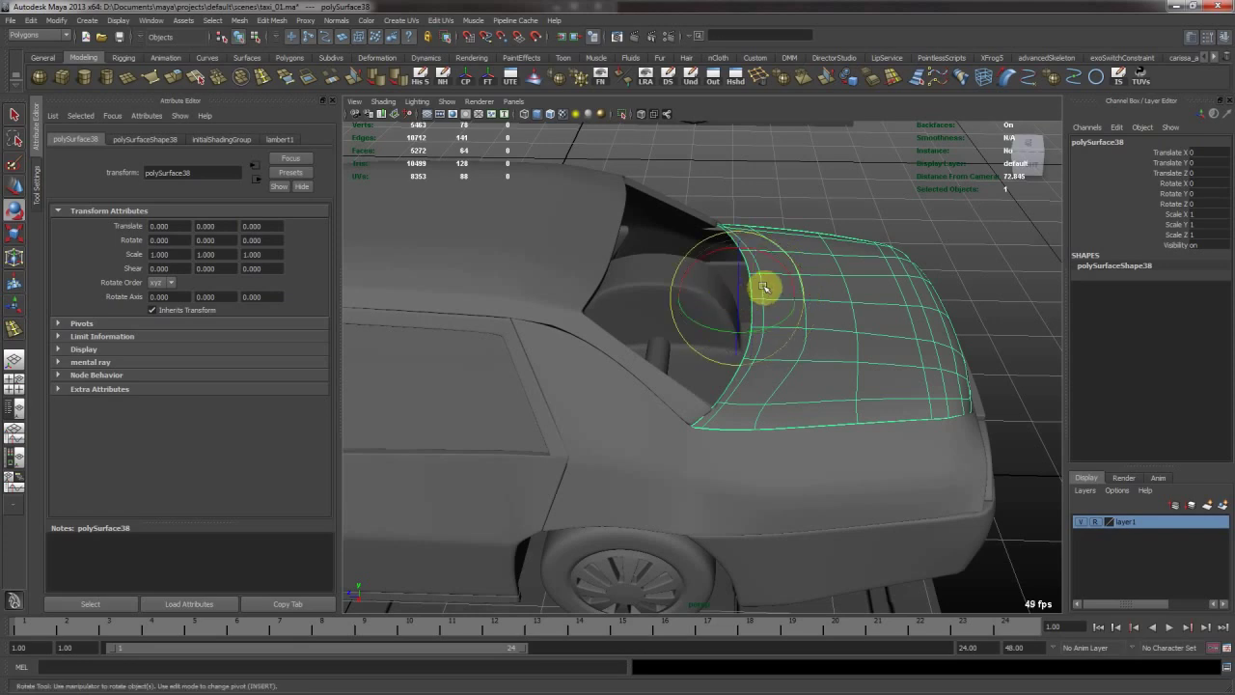
left_click_drag(774, 261, 739, 255)
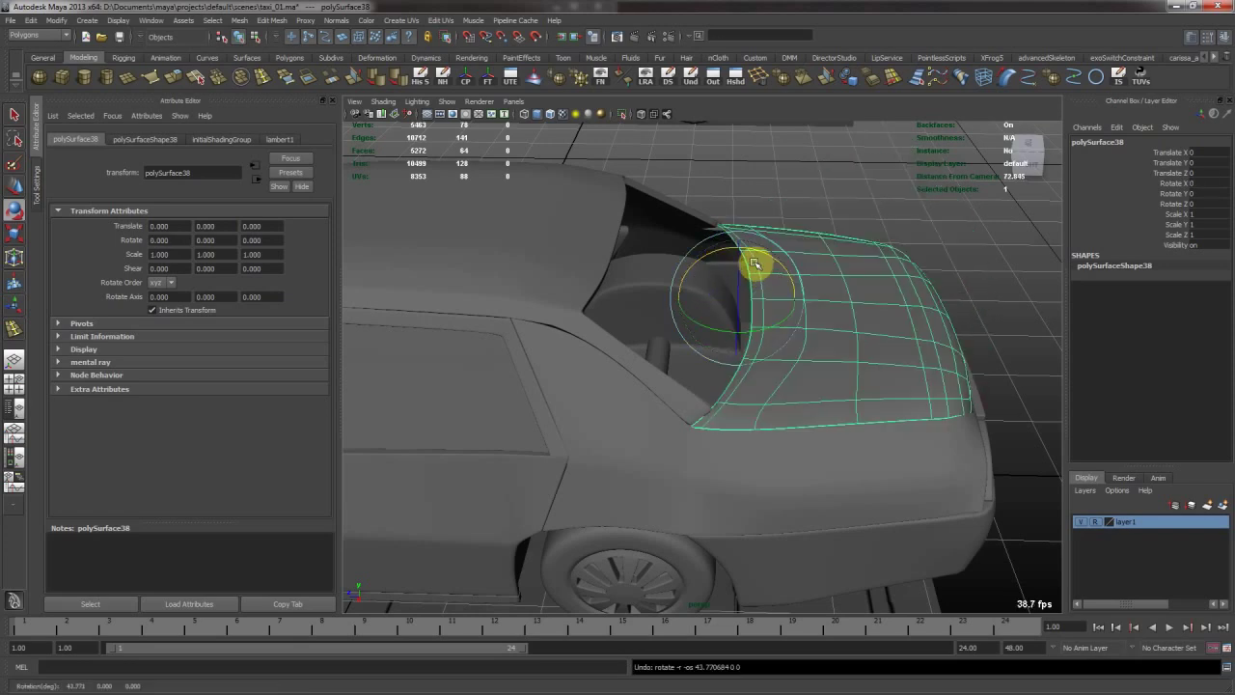
key("space")
key("space")
middle_click_drag(859, 363, 416, 416, "alt")
middle_click_drag(856, 330, 406, 409, "alt")
right_click_drag(407, 409, 886, 344, "alt")
key("Insert")
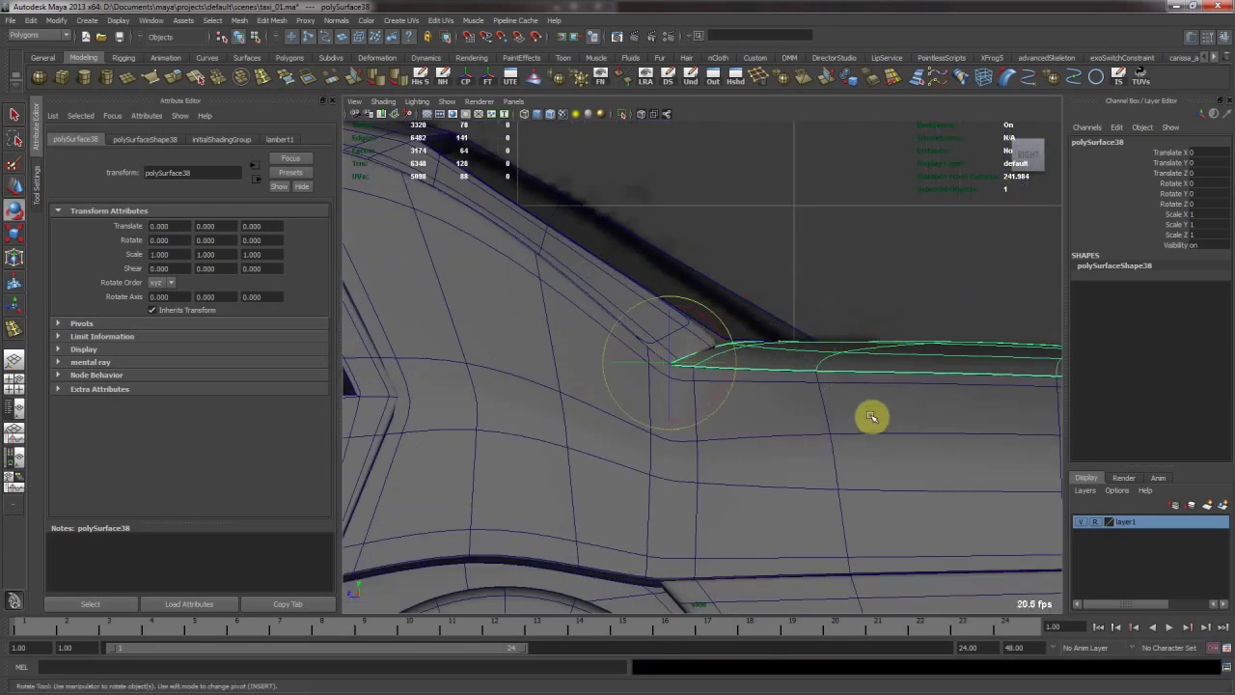
middle_click_drag(870, 420, 871, 325)
Undo the last change to the trunk lid and clear its selection.
key("space")
key("space")
left_click_drag(752, 329, 689, 383, "alt")
key("t")
key("ctrl+z")
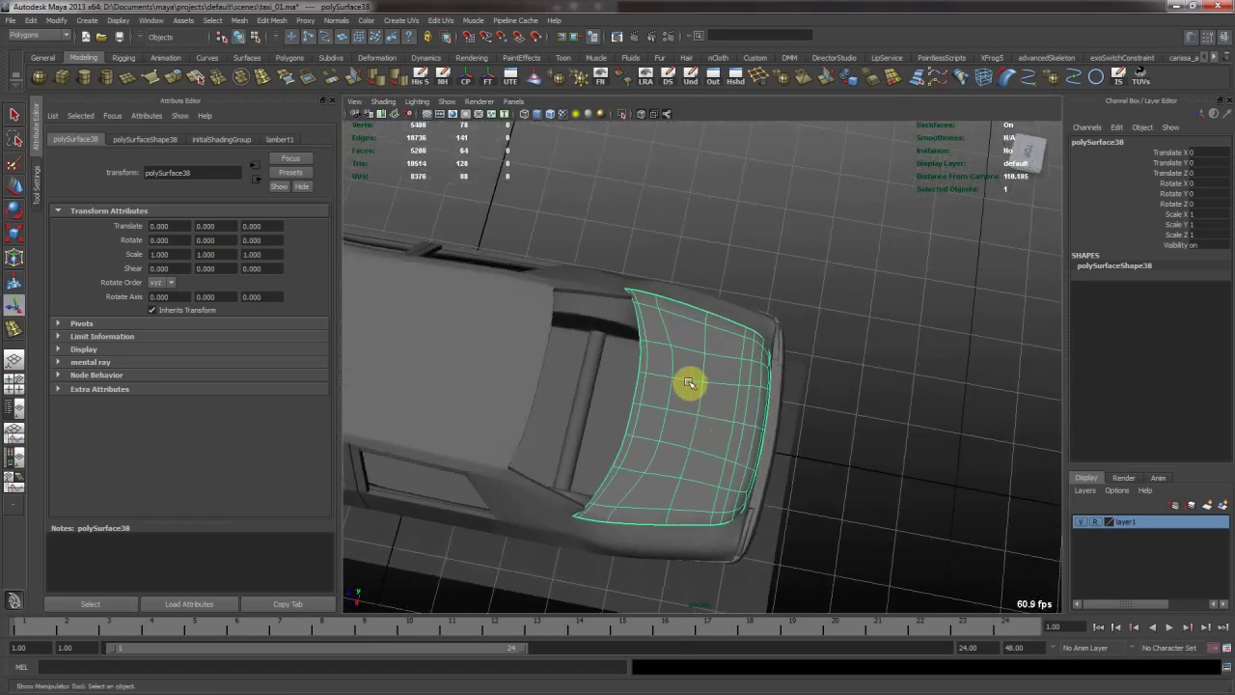
middle_click_drag(647, 402, 663, 393, "alt")
right_click_drag(663, 392, 724, 395, "alt")
left_click_drag(725, 395, 751, 290, "alt")
left_click(757, 261)
Adjust the Transparency of the rear window's blinn1 material and save the scene.
left_click_drag(756, 397, 637, 363, "alt")
left_click(679, 366)
left_click(199, 139)
left_click(250, 299)
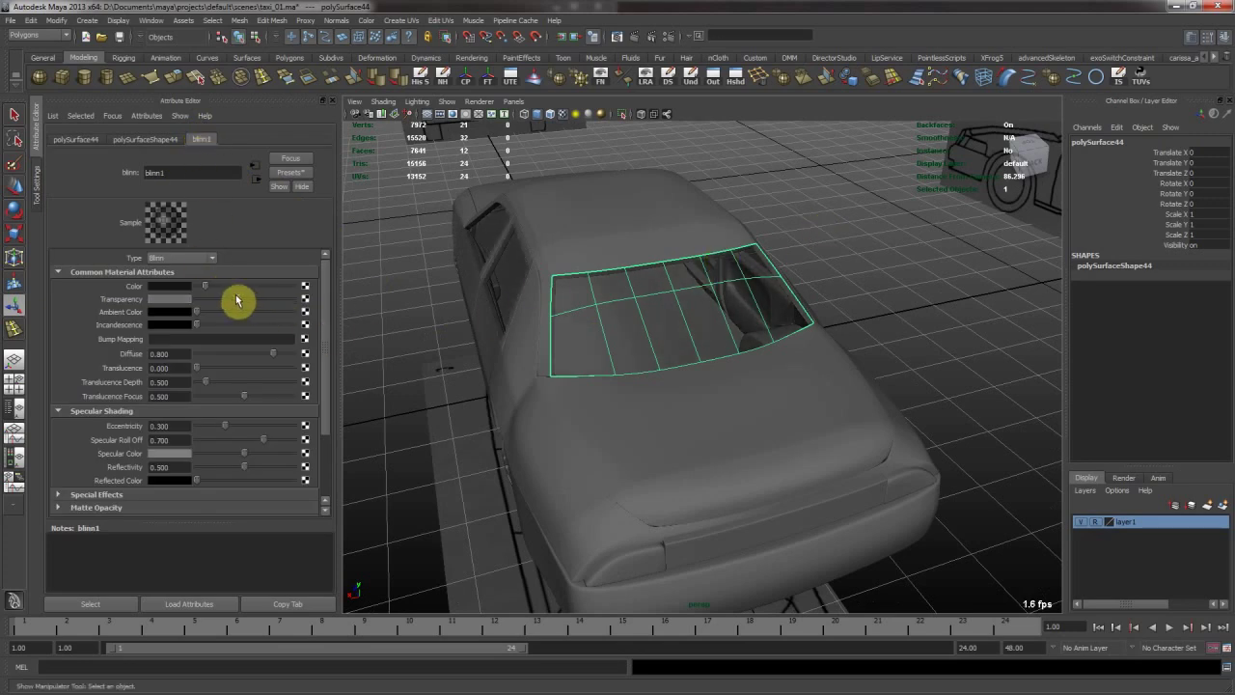
left_click(859, 270)
left_click_drag(859, 270, 937, 349, "alt")
key("ctrl+s")
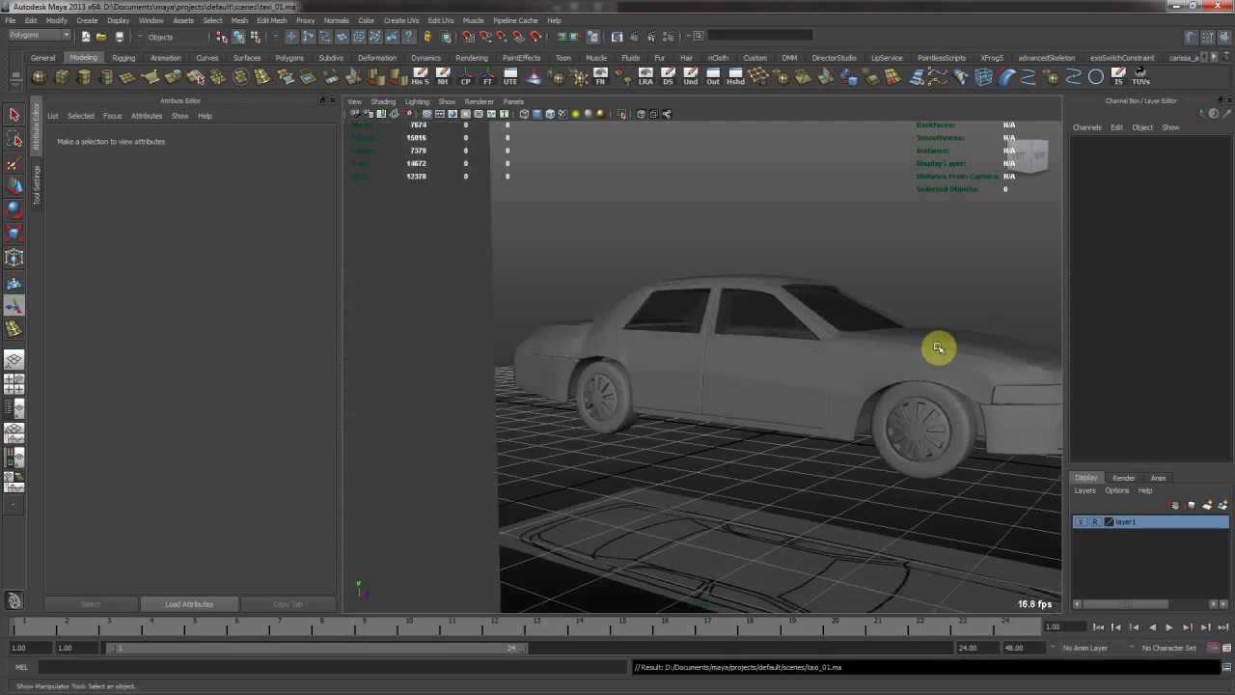
Delete the windshield glass and inspect the car's interior with both mirrored door panels.
left_click_drag(763, 334, 807, 372, "alt")
left_click(702, 361)
key("Delete")
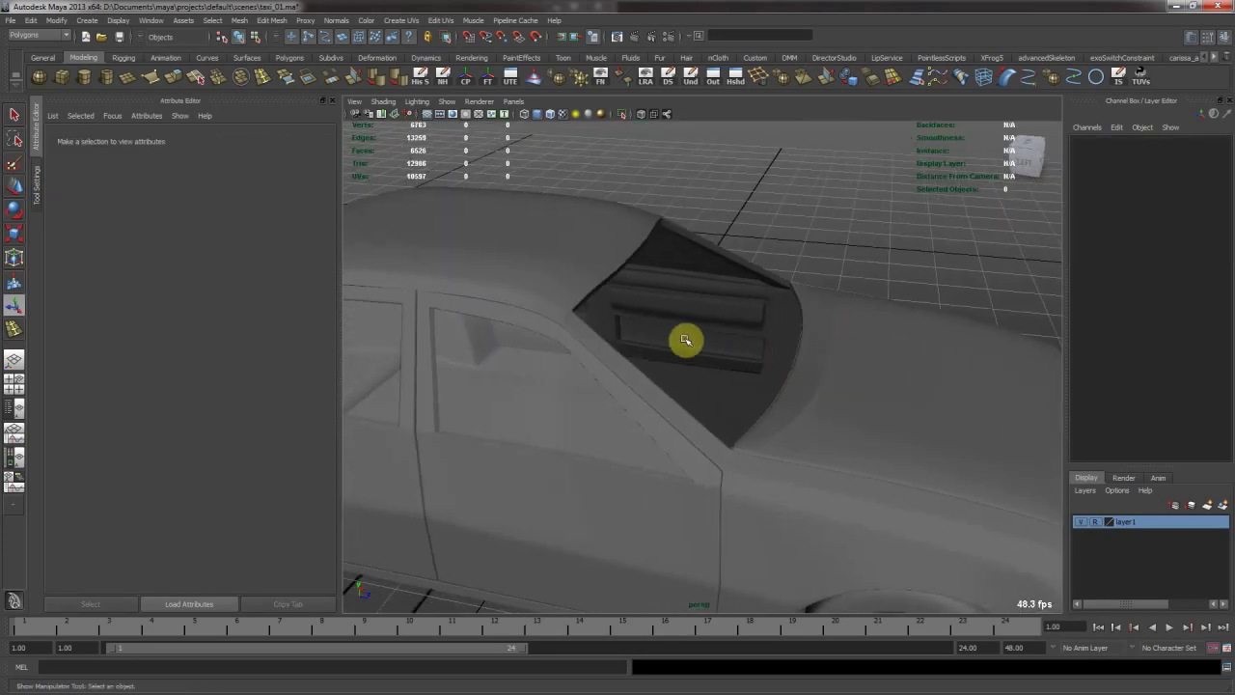
middle_click_drag(632, 342, 773, 348, "alt")
left_click_drag(772, 348, 858, 312, "alt")
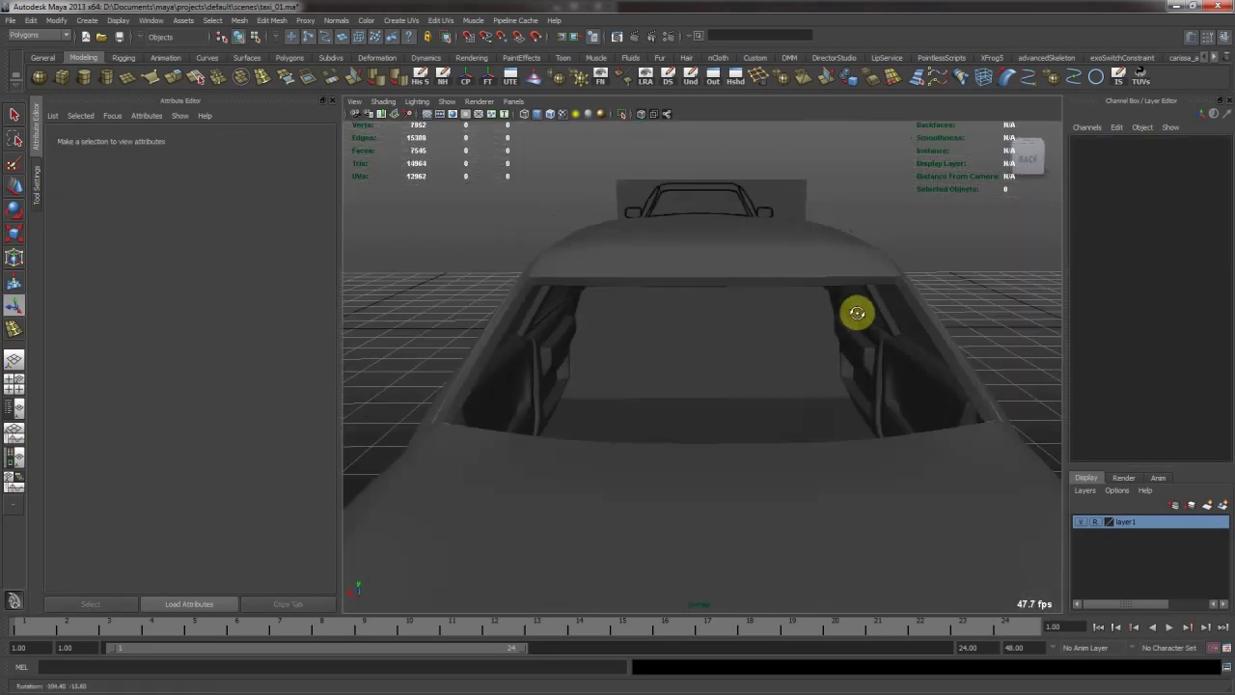
right_click_drag(858, 312, 702, 353, "alt")
mouse_move(701, 353)
left_mouse_down("alt")
mouse_move(645, 358)
mouse_move(672, 337)
mouse_move(723, 361)
left_mouse_up("alt")
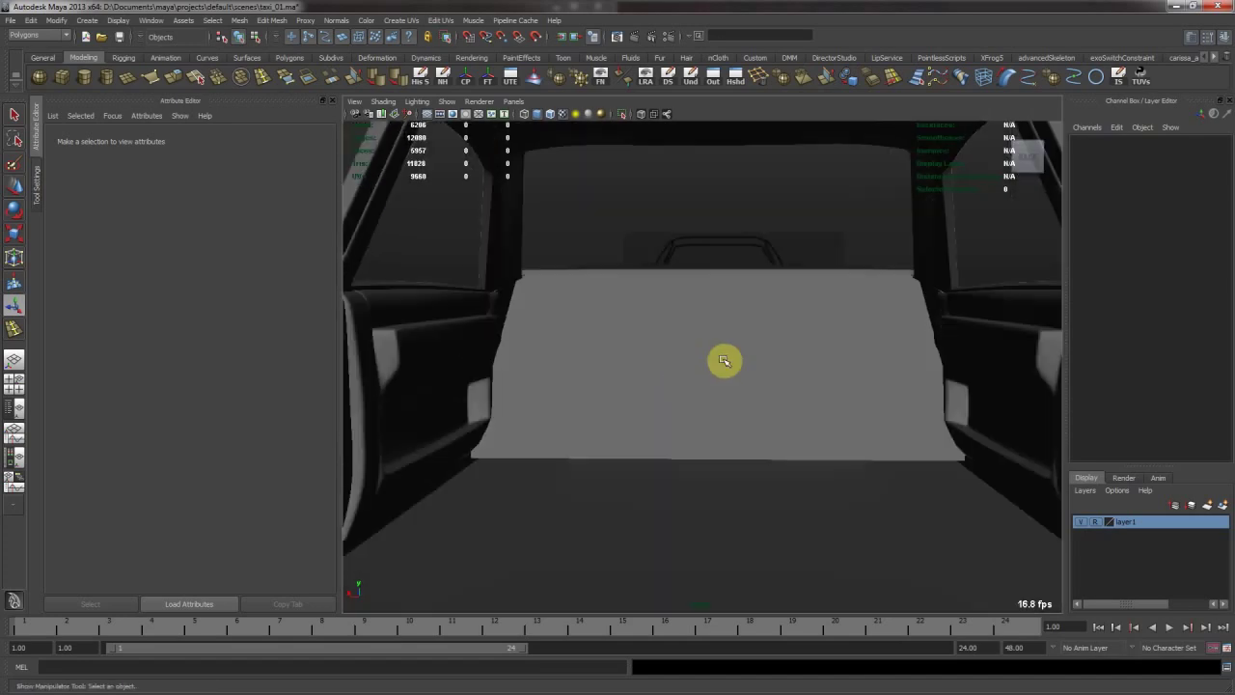
right_click_drag(723, 361, 526, 260, "alt")
left_click_drag(526, 261, 580, 288, "alt")
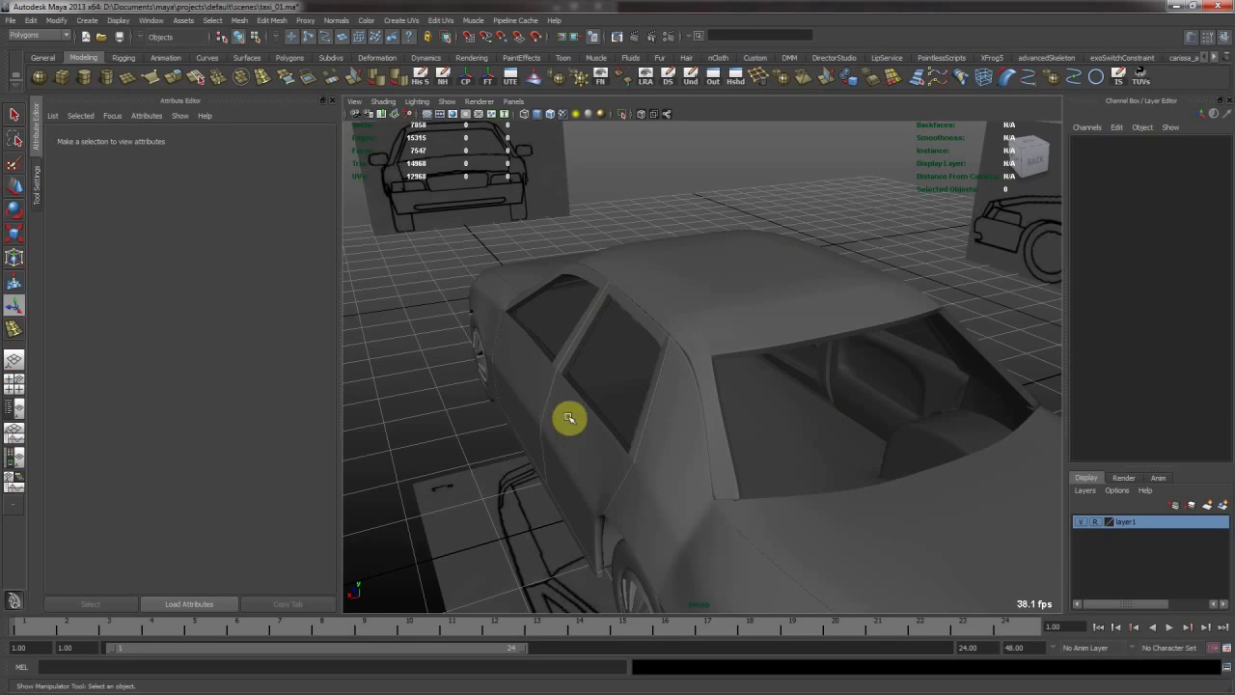
Create a polygon cube at the lower side of the car in the front view and scale it uniformly to about 4.37.
left_click(61, 76)
left_click_drag(643, 349, 589, 328, "alt")
key("space")
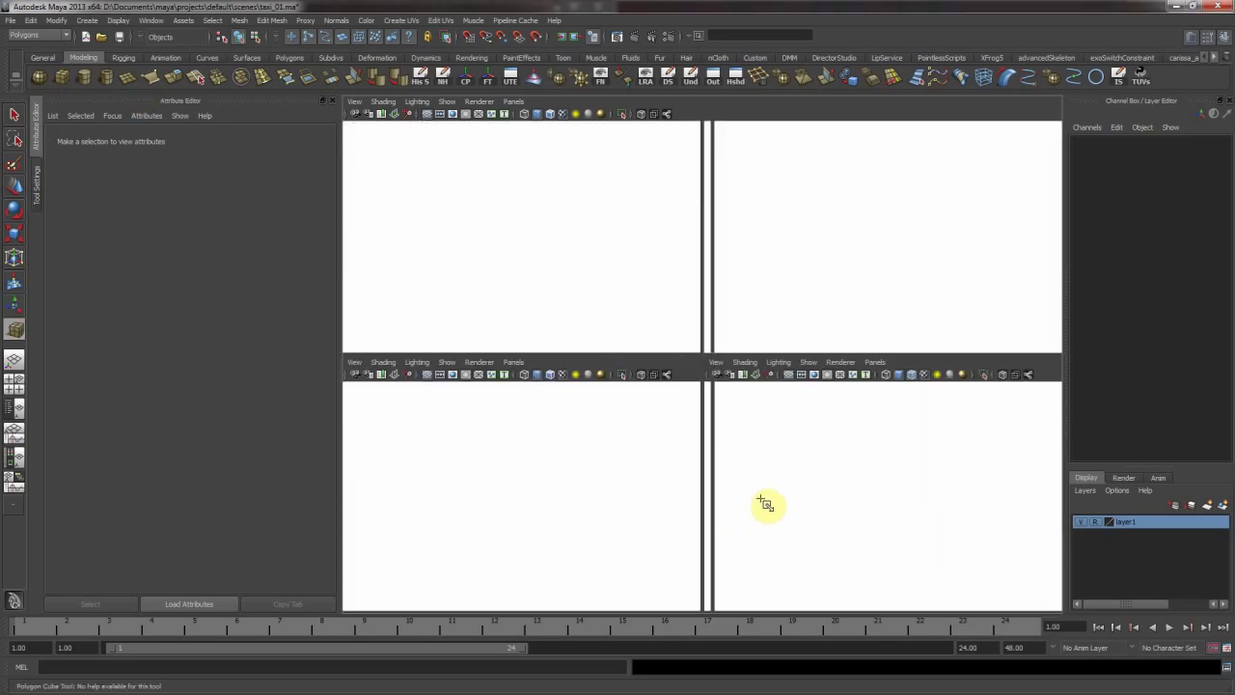
key("space")
key("space")
key("space")
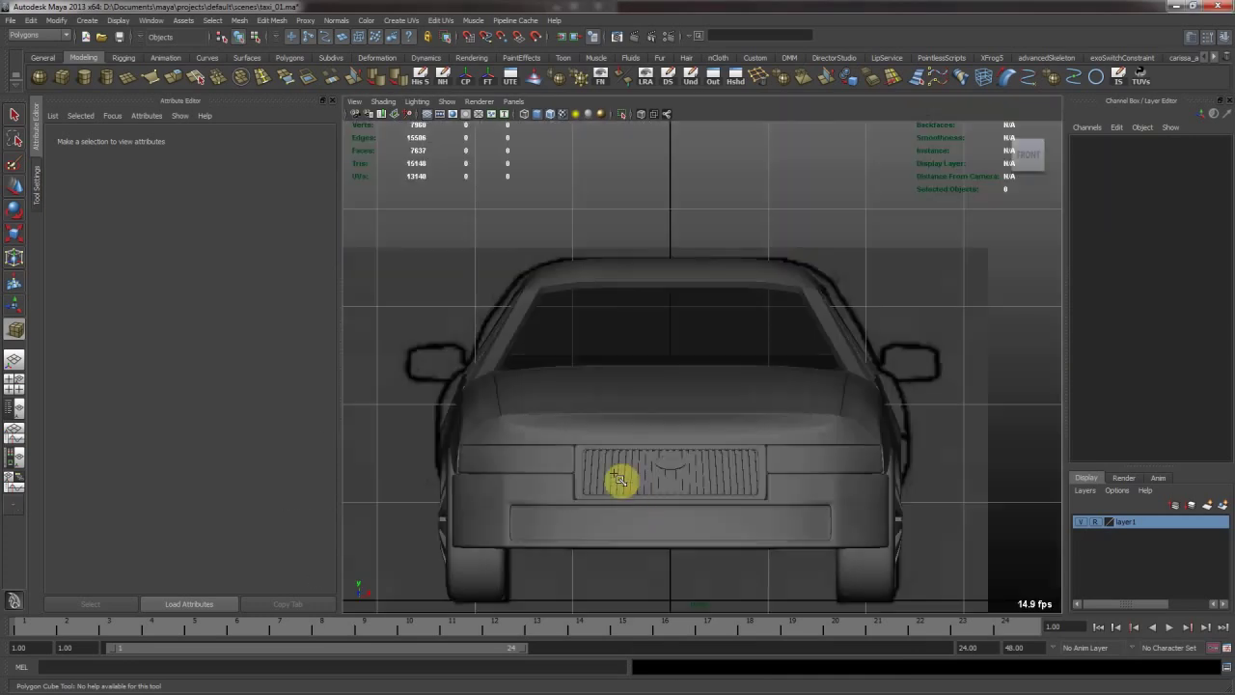
right_click_drag(601, 465, 619, 470, "alt")
middle_click_drag(621, 472, 682, 418, "alt")
right_click_drag(604, 427, 629, 437, "alt")
middle_click_drag(629, 439, 581, 450, "alt")
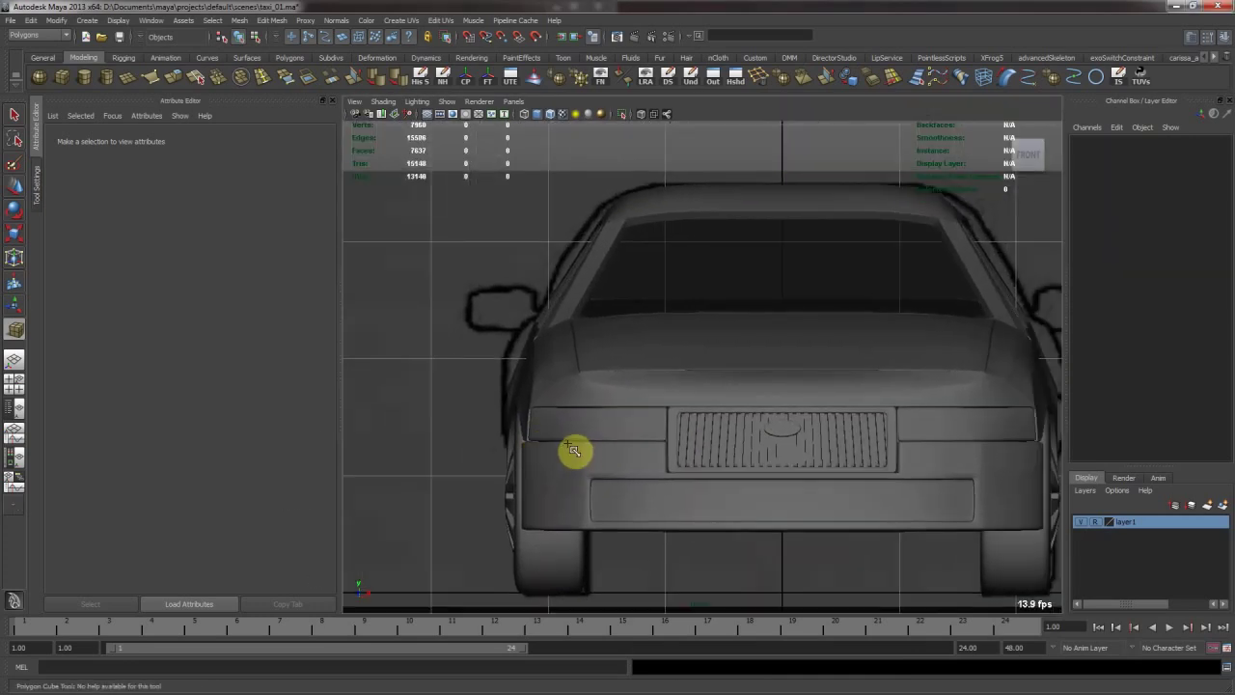
key("y")
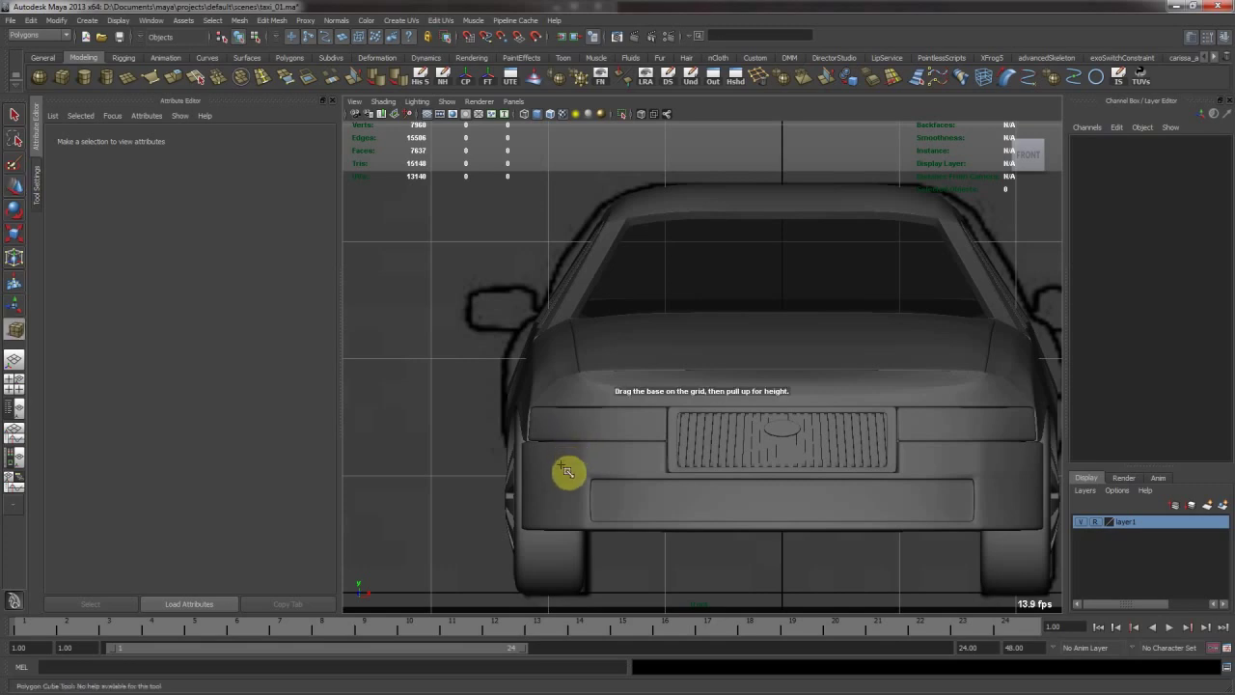
left_click(562, 466)
key("r")
middle_click_drag(509, 508, 541, 503)
Raise the cube to about 8.2 in Translate Y so it sits at the base of the pillar between the doors.
key("space")
key("space")
key("f")
right_click_drag(729, 370, 590, 349, "alt")
left_click_drag(591, 349, 739, 317, "alt")
middle_click_drag(739, 317, 692, 377, "alt")
right_click_drag(691, 377, 681, 364, "alt")
left_click_drag(681, 363, 703, 387, "alt")
key("w")
left_click(719, 395)
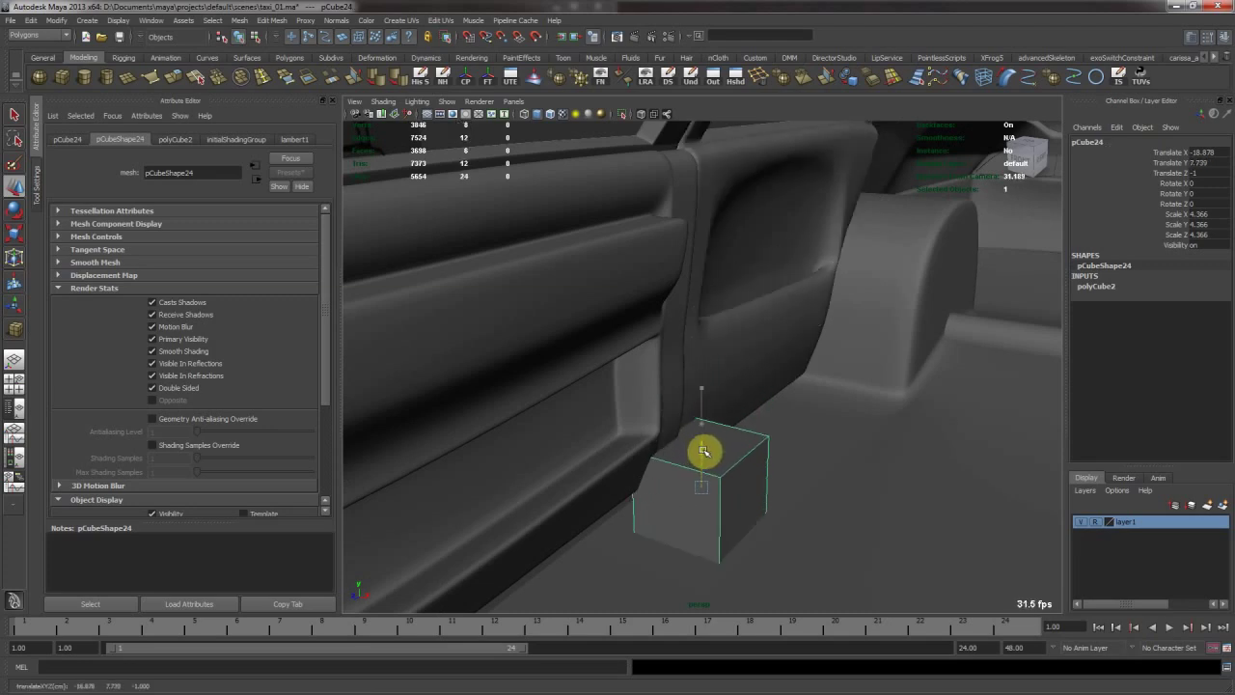
left_click_drag(700, 440, 746, 492, "alt")
Narrow the cube to a Scale X of about 3.43 and turn off the Move Tool's Reflection option.
key("r")
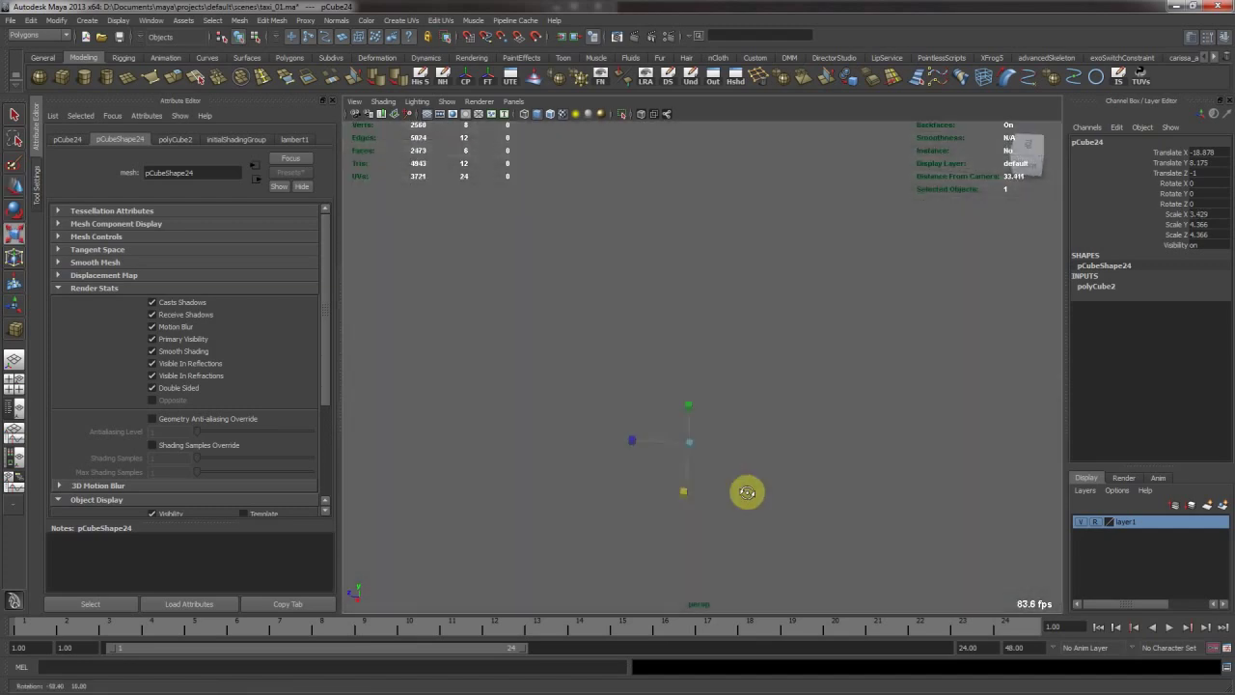
left_click_drag(696, 458, 698, 392, "alt")
left_click(690, 408)
left_click(620, 378)
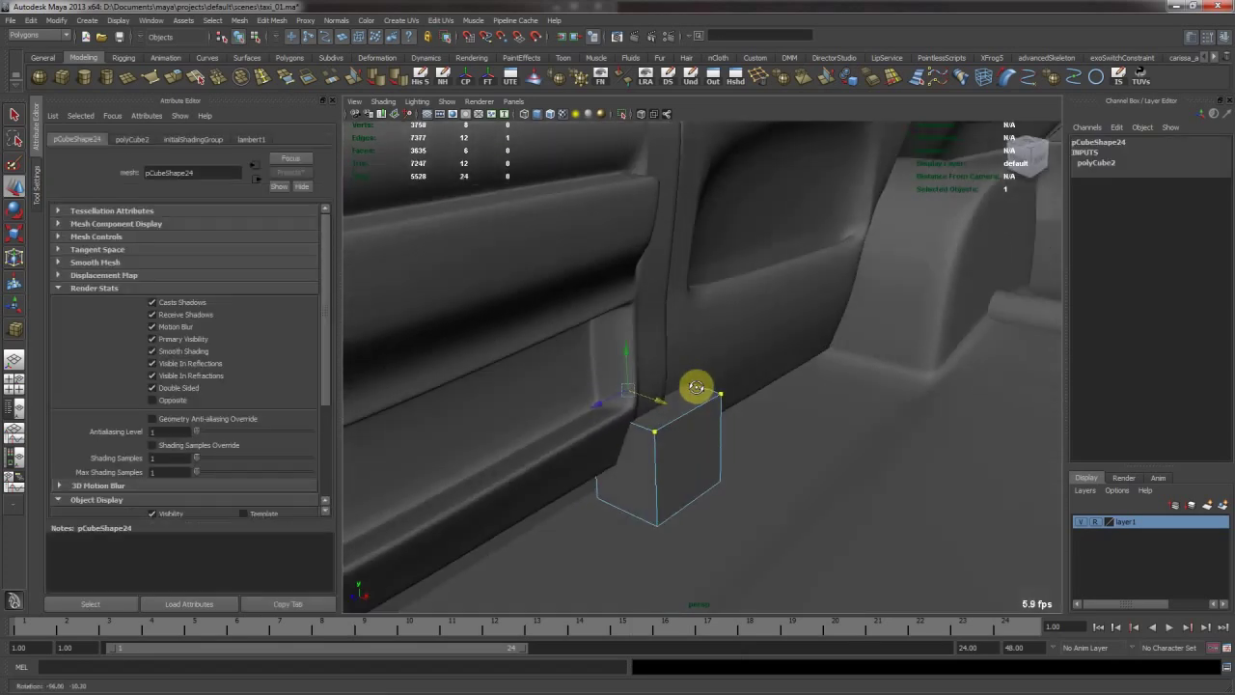
left_click(41, 185)
scroll(173, 488, "down", 6)
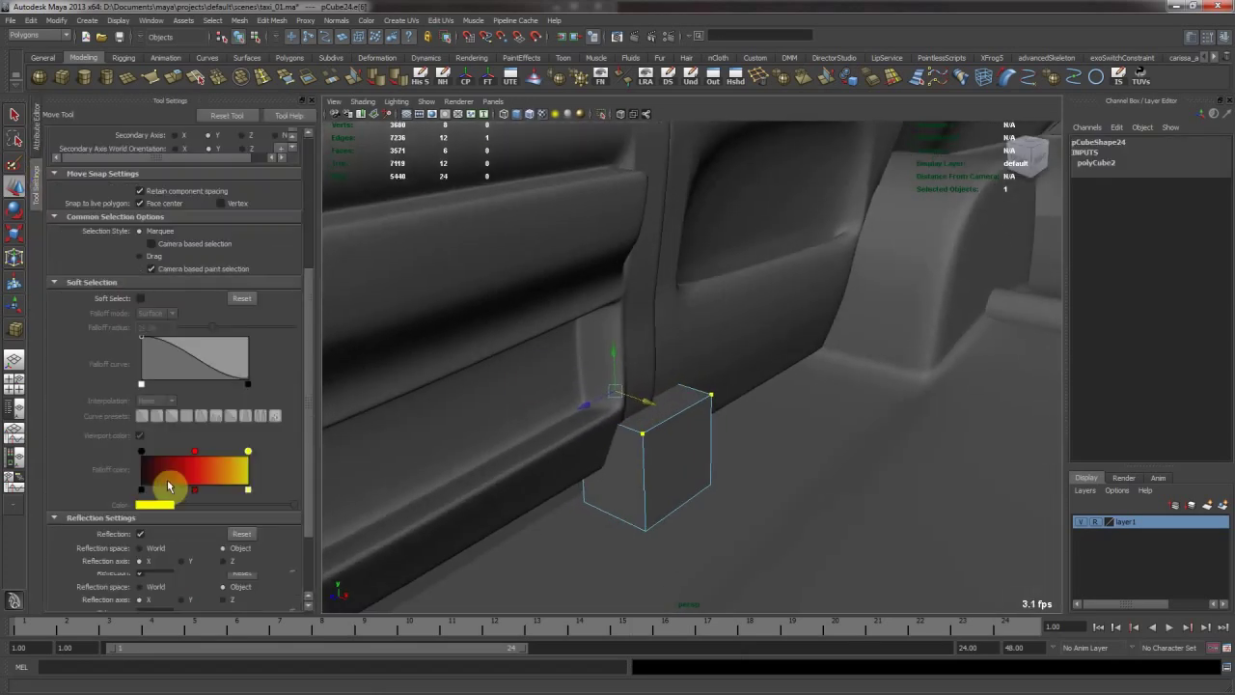
Delete the bottom face of the pillar cube.
right_click_drag(662, 445, 683, 464)
left_click_drag(701, 449, 649, 468, "alt")
left_click(670, 421)
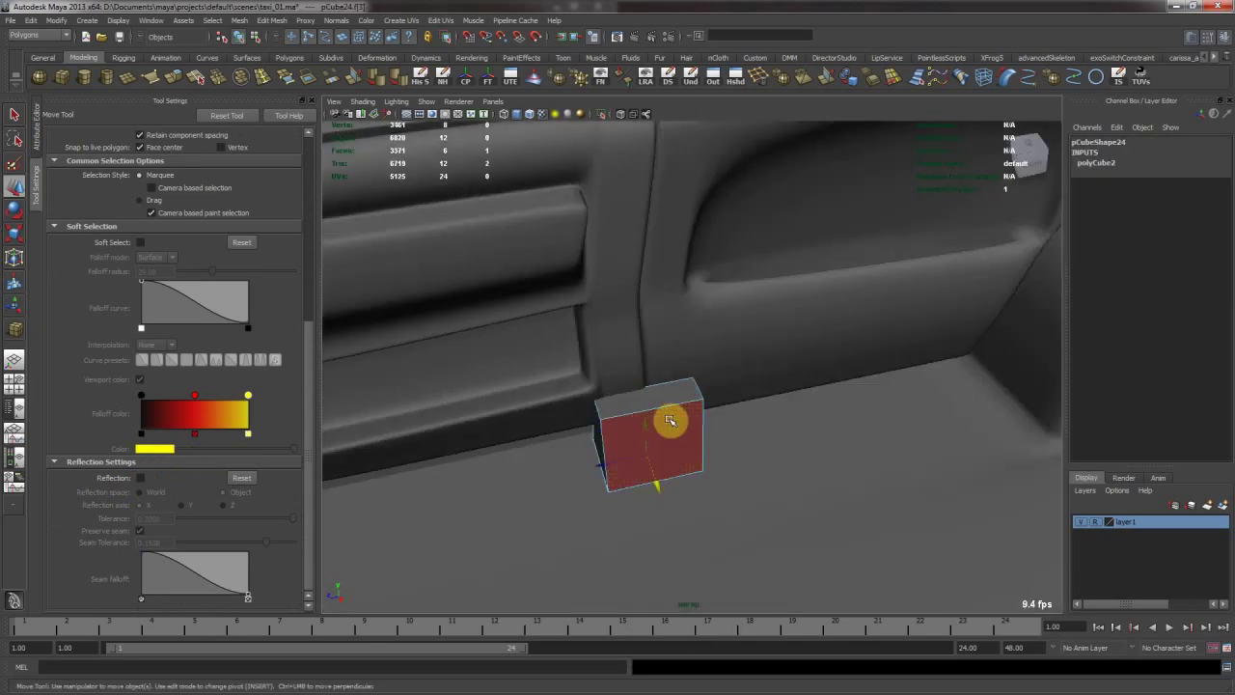
key("Delete")
Extrude the cube's top face upward by about 11.3 units along the pillar between the front and rear doors.
left_click(678, 412)
left_click_drag(692, 403, 540, 353, "alt")
key("3")
key("F11")
left_click(703, 403)
middle_click_drag(611, 338, 661, 468, "alt")
left_click_drag(660, 469, 740, 434, "alt")
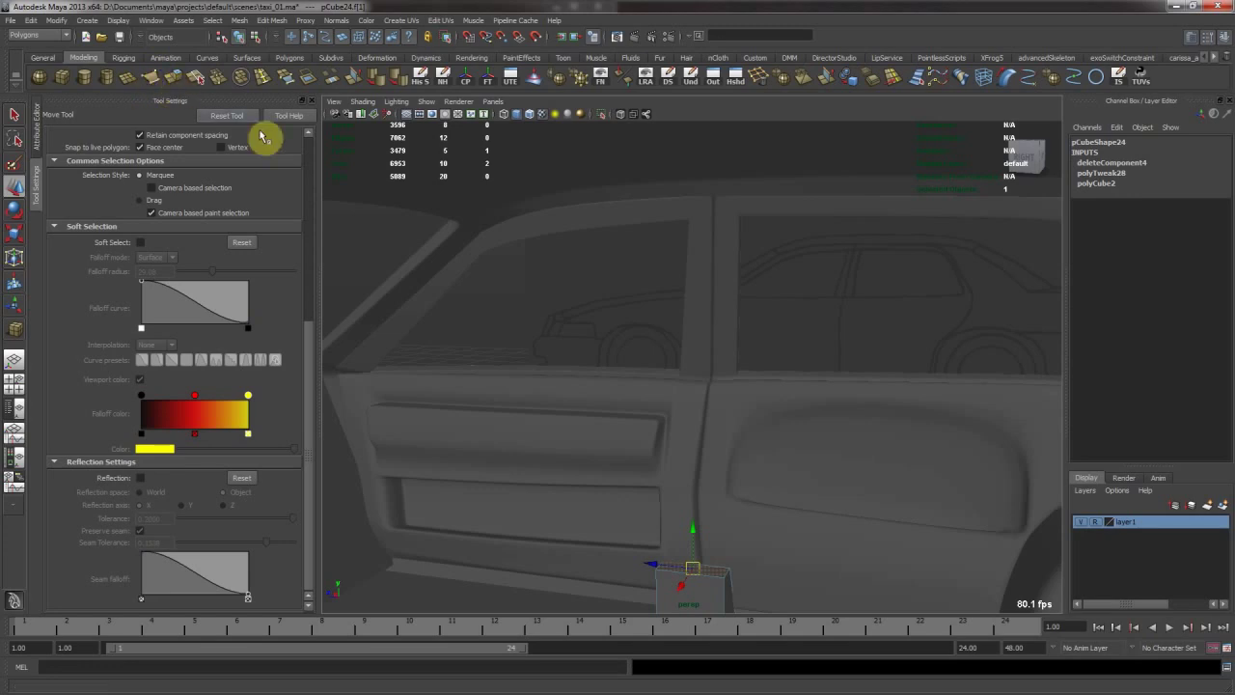
left_click(178, 88)
left_click_drag(689, 518, 703, 416)
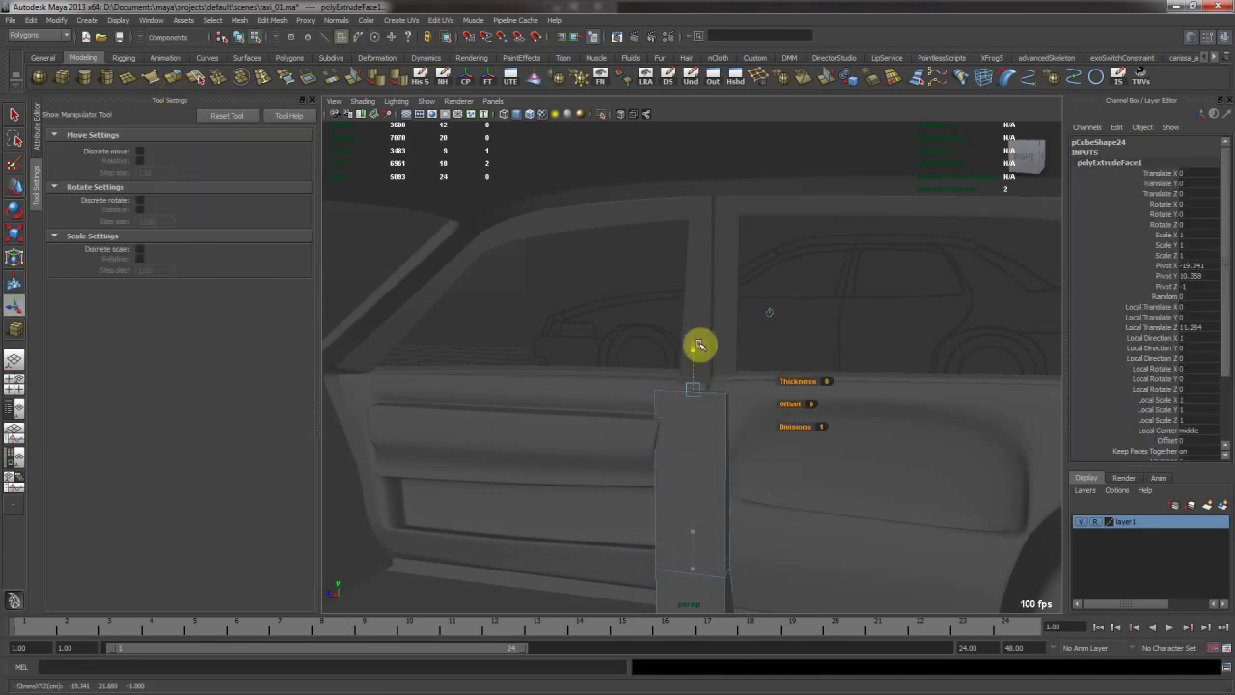
Raise the pillar extrusion to about 11.9 units and narrow its top face to fit the pillar at the window sill.
left_click_drag(699, 336, 690, 364, "alt")
key("w")
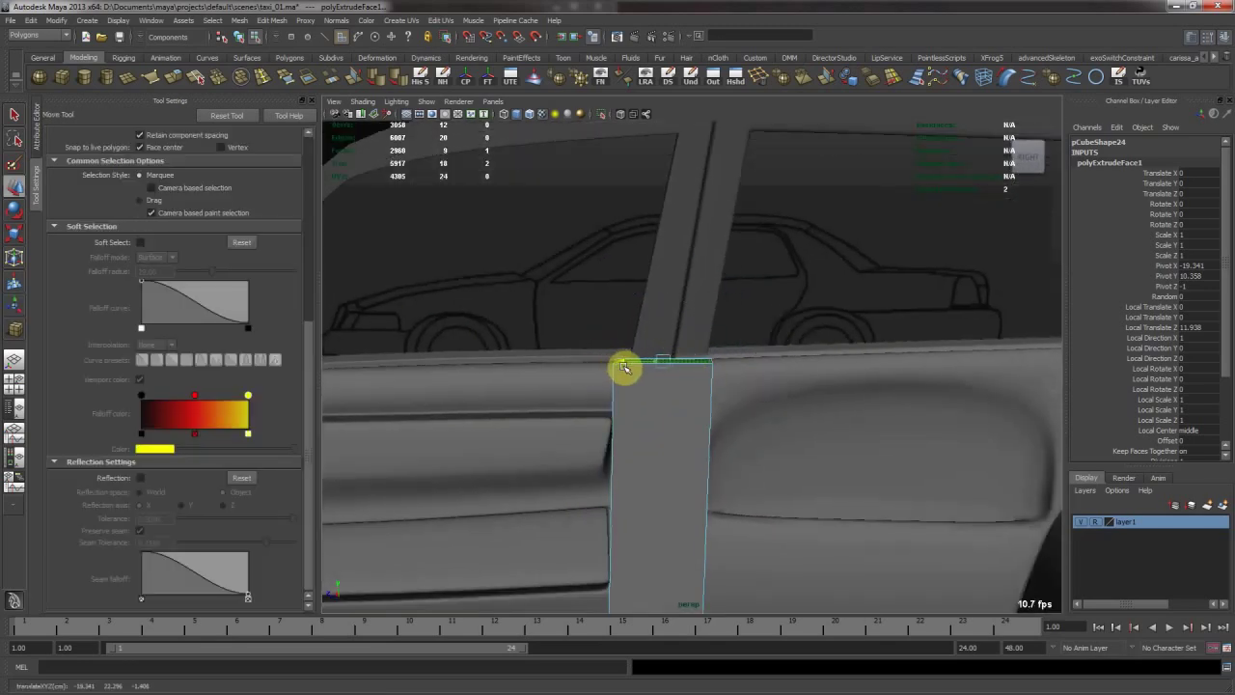
key("r")
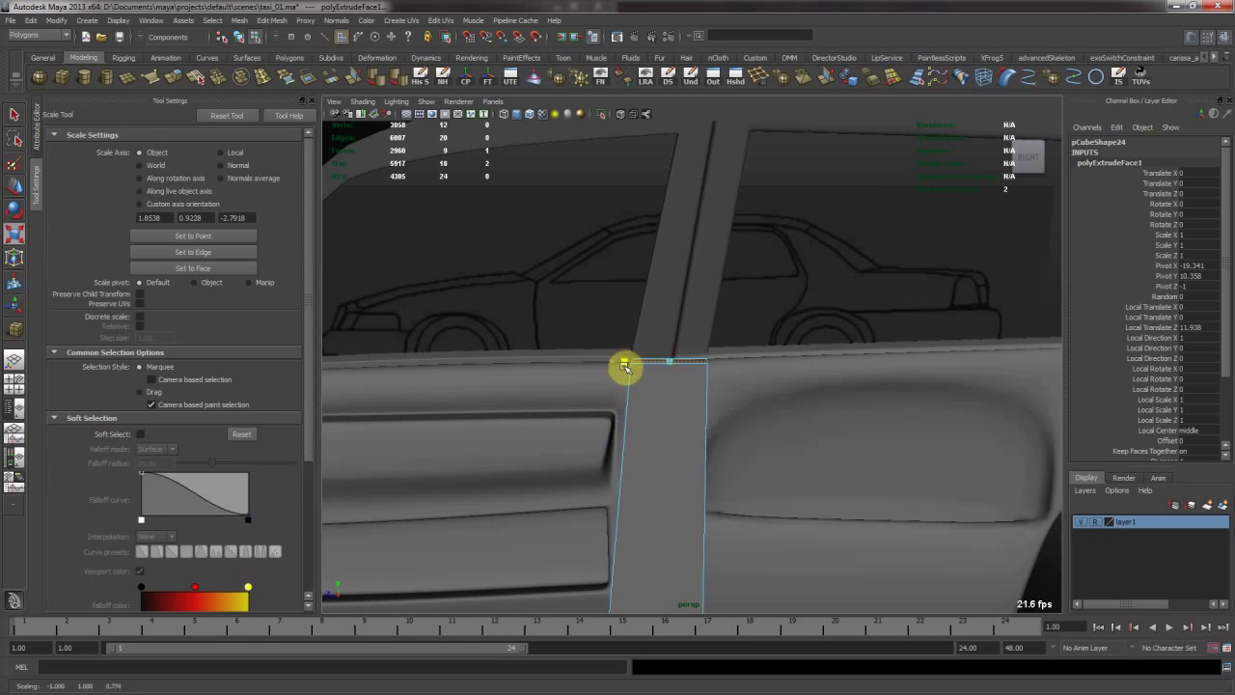
key("w")
mouse_move(739, 361)
left_mouse_down("alt")
mouse_move(637, 355)
mouse_move(698, 360)
mouse_move(729, 347)
left_mouse_up("alt")
Extrude the top face up along the window pillar to the roof, matching its position and tilt to the leaning pillar.
key("ctrl+e")
left_click_drag(684, 303, 751, 257, "alt")
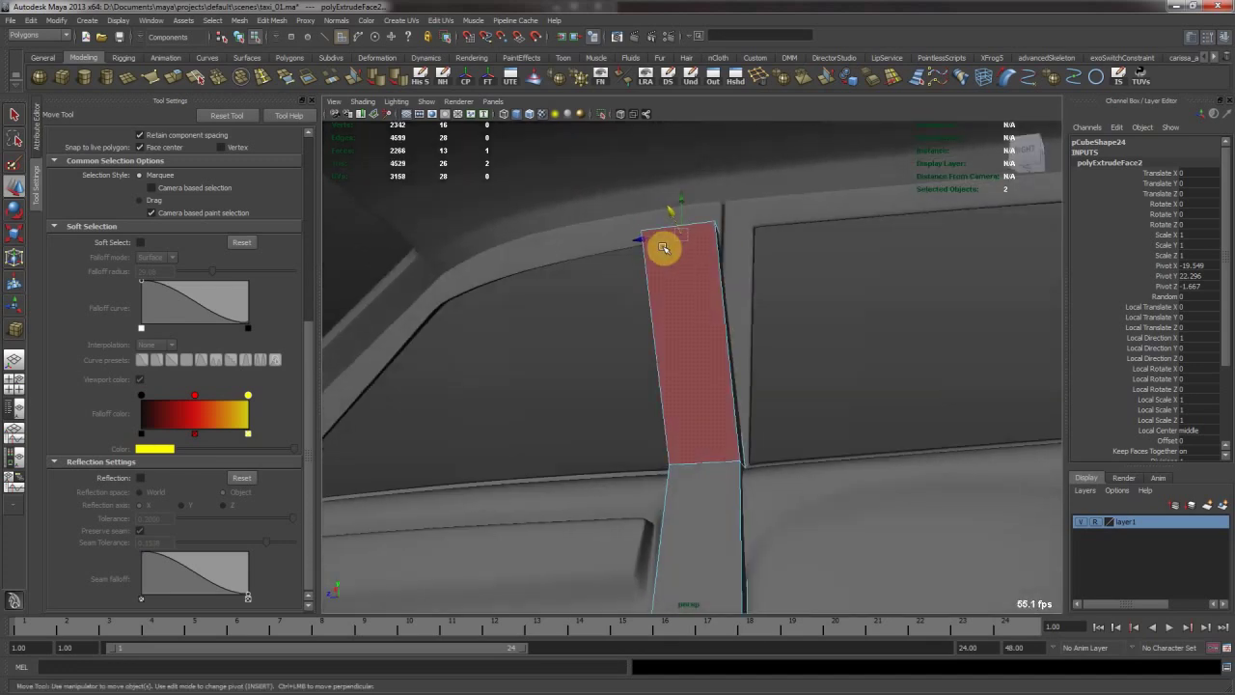
left_click_drag(644, 239, 714, 253)
key("r")
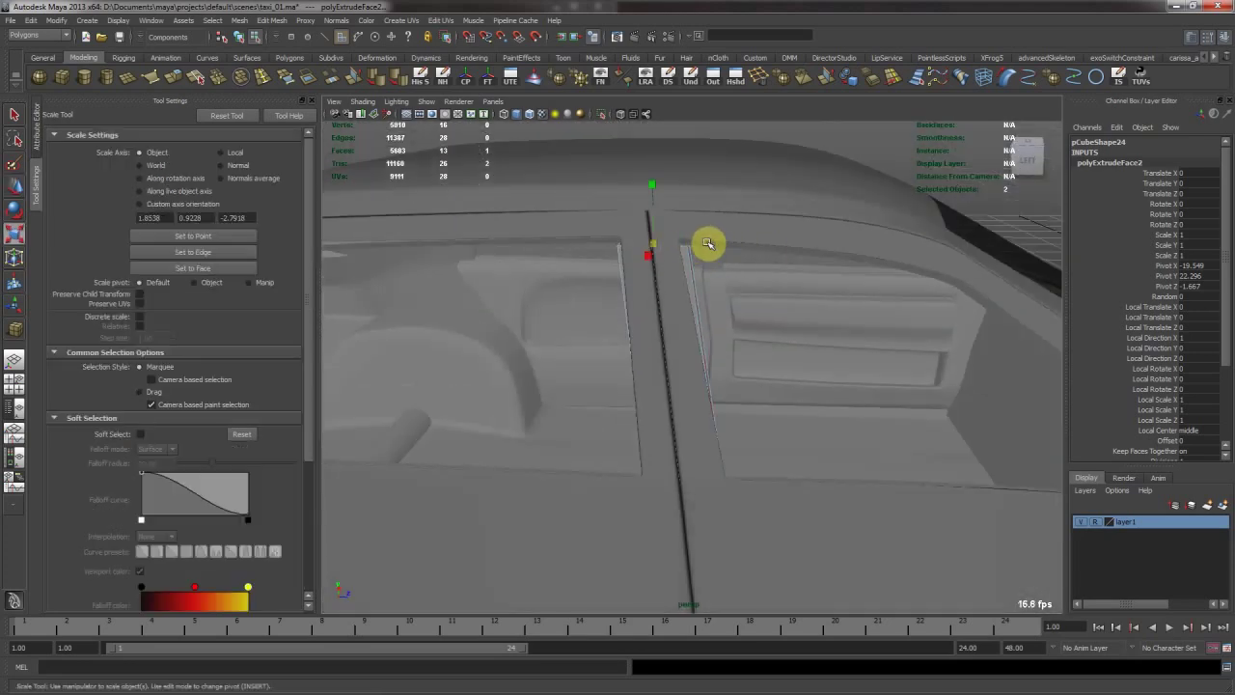
key("w")
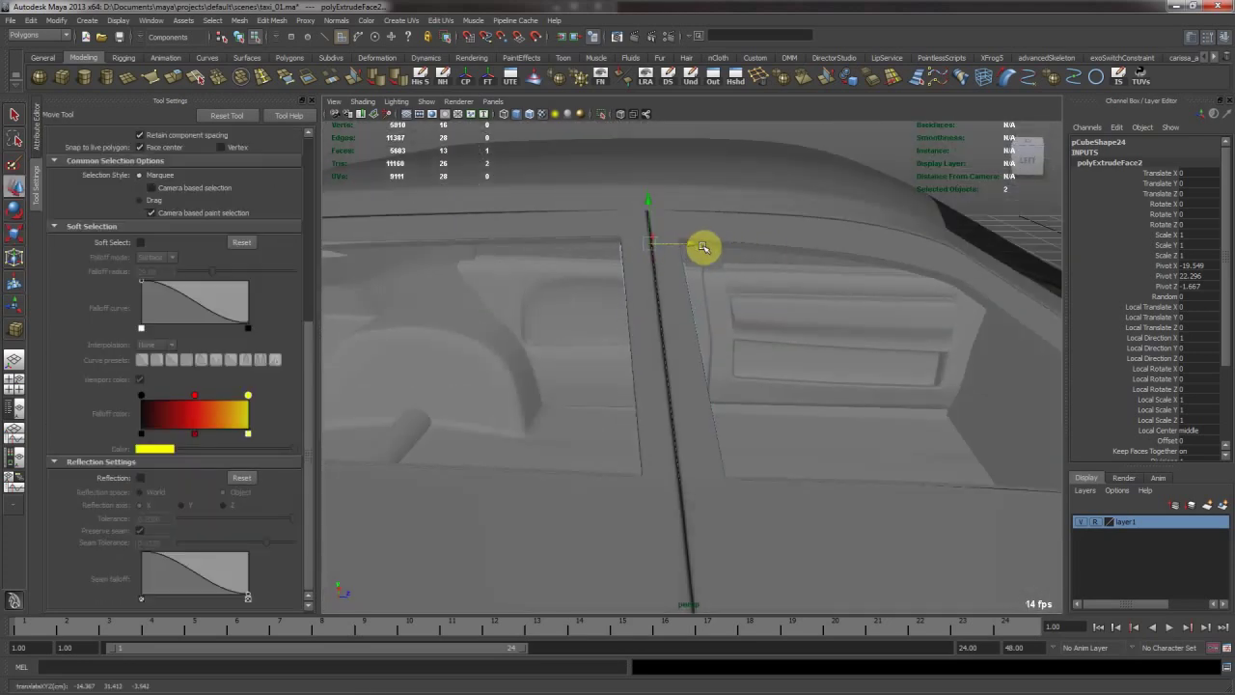
left_click_drag(719, 260, 608, 261, "alt")
key("e")
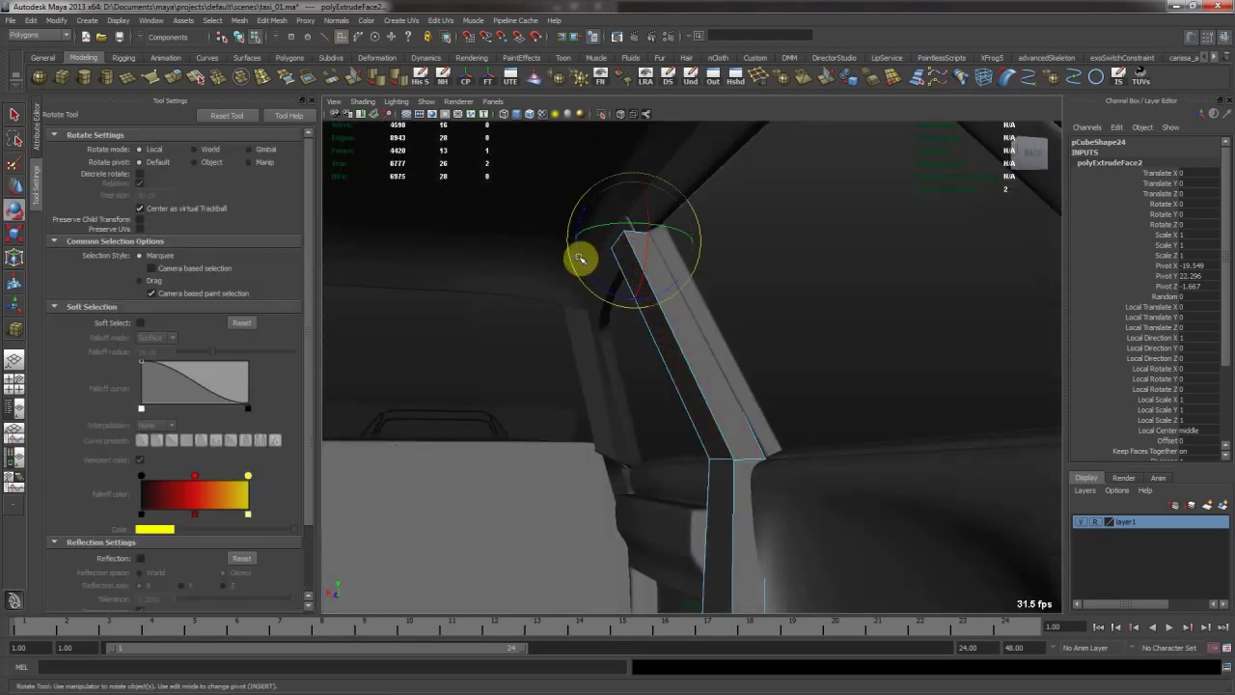
Rotate the edge loop at the window-sill bend of the pillar trim.
right_click_drag(726, 483, 727, 419)
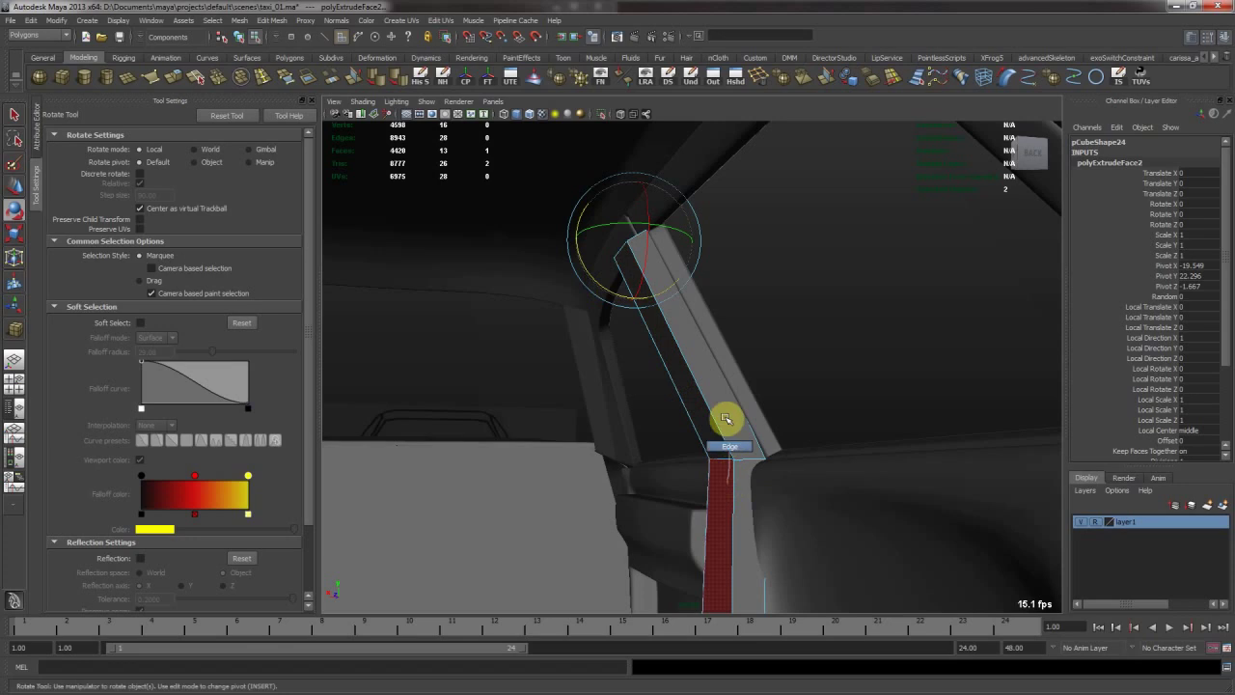
double_click(750, 460)
left_click_drag(662, 392, 691, 241, "alt")
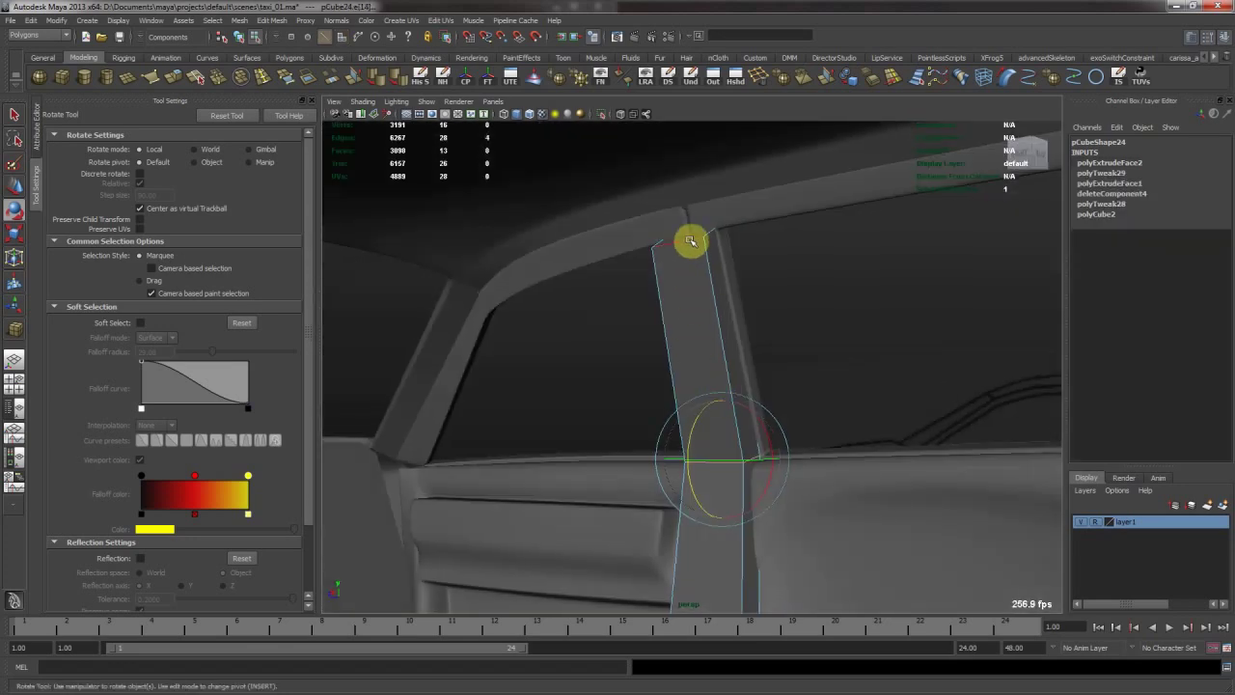
Curve the trim's top end inward under the roof with two extrusions of about 1.8 units, rotating each end face.
left_click_drag(711, 243, 414, 180, "alt")
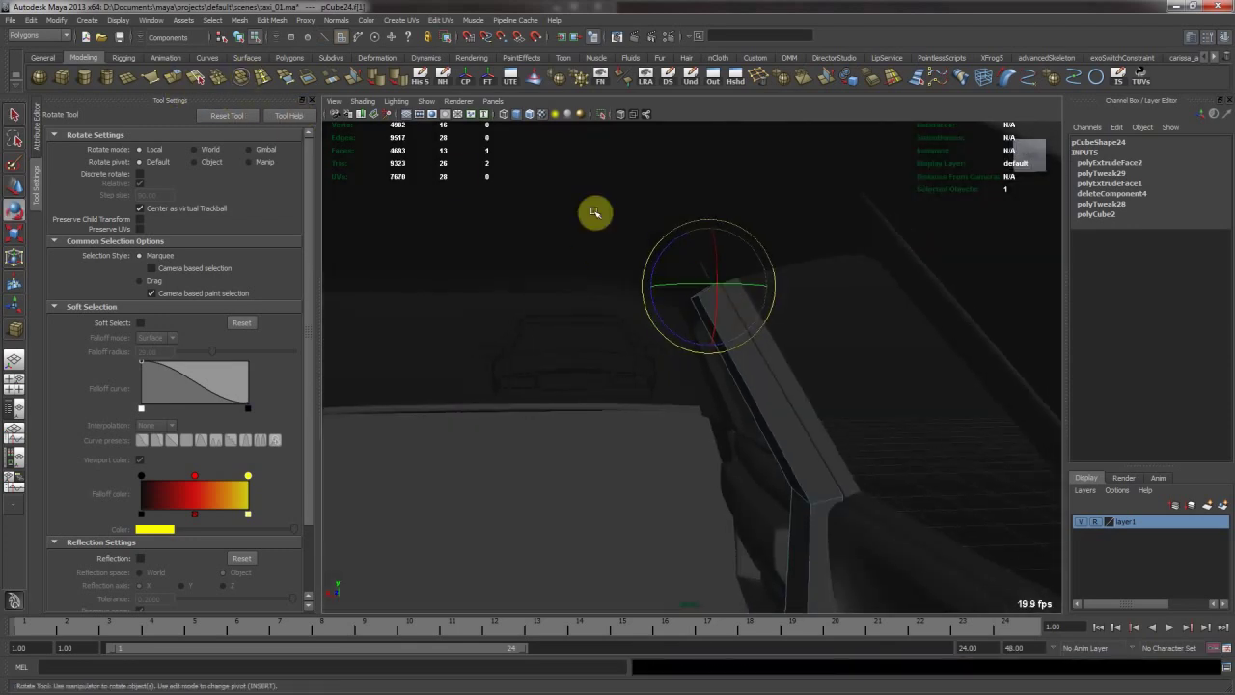
key("ctrl+e")
left_click_drag(643, 227, 692, 269, "alt")
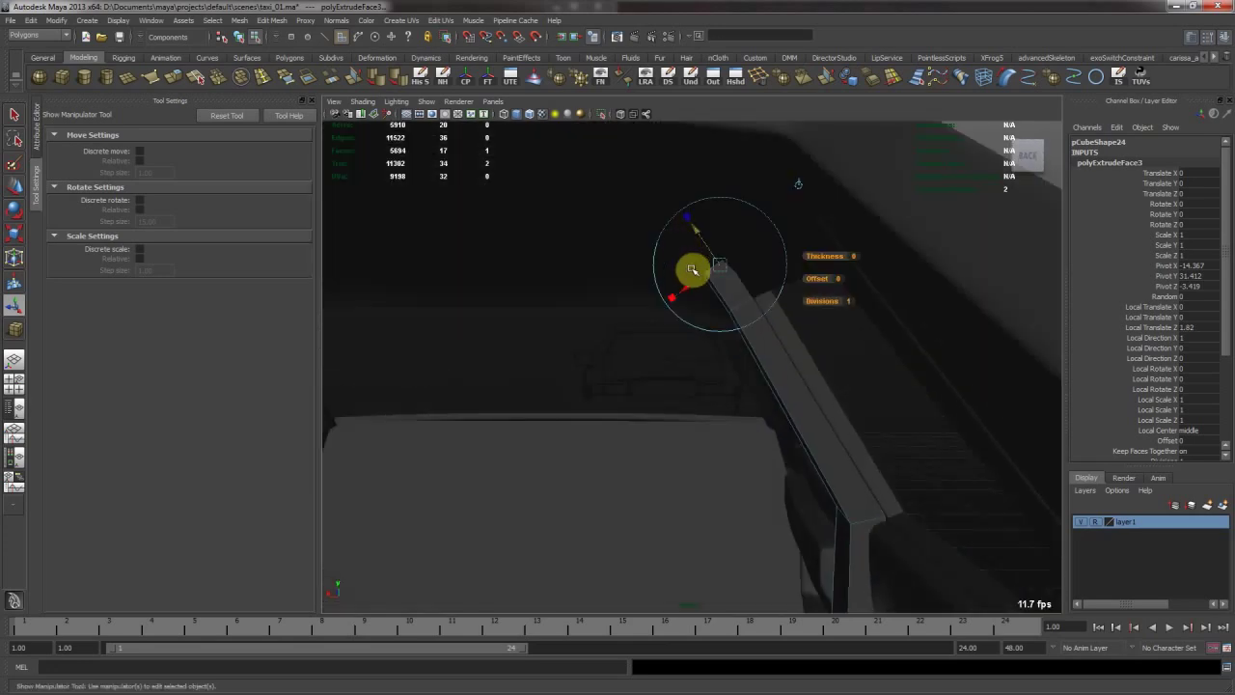
key("e")
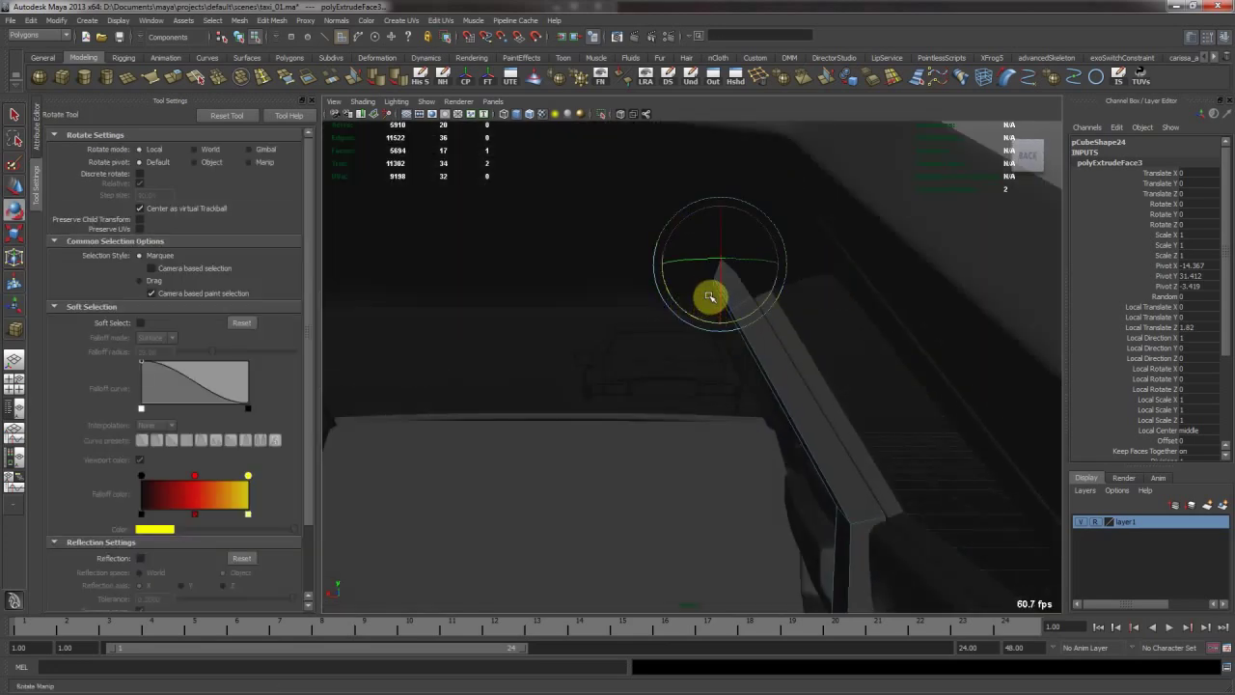
key("ctrl+e")
left_click_drag(662, 242, 669, 318, "alt")
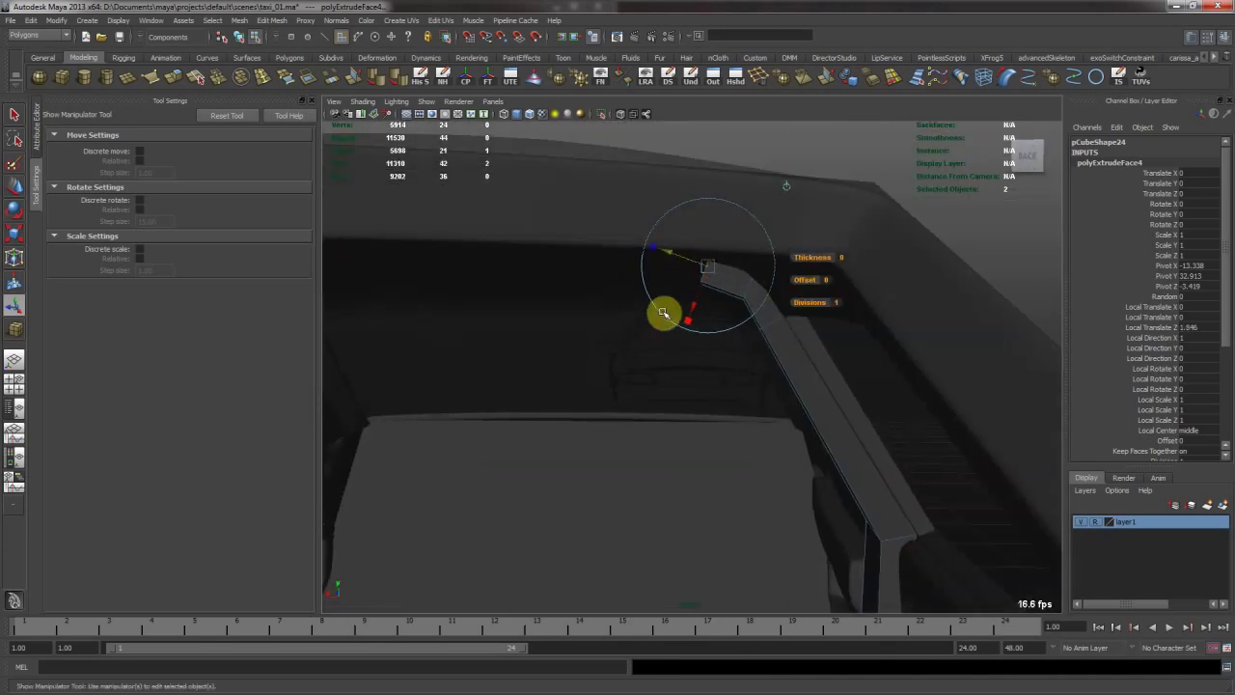
key("e")
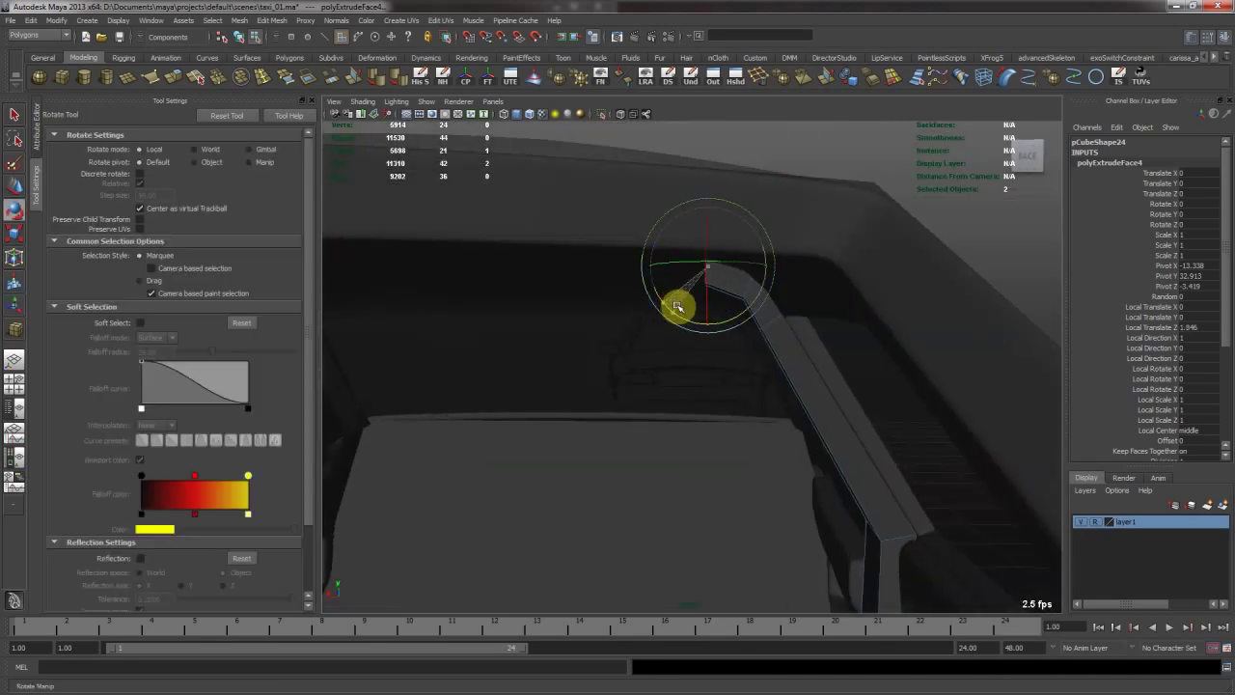
Extrude the trim's end face across the underside of the roof to the car's centre line.
key("ctrl+e")
key("w")
left_click_drag(675, 267, 567, 298)
middle_click_drag(567, 298, 741, 319, "alt")
left_click_drag(741, 318, 649, 310, "alt")
left_click_drag(650, 311, 752, 411, "alt")
right_click_drag(752, 411, 676, 228, "alt")
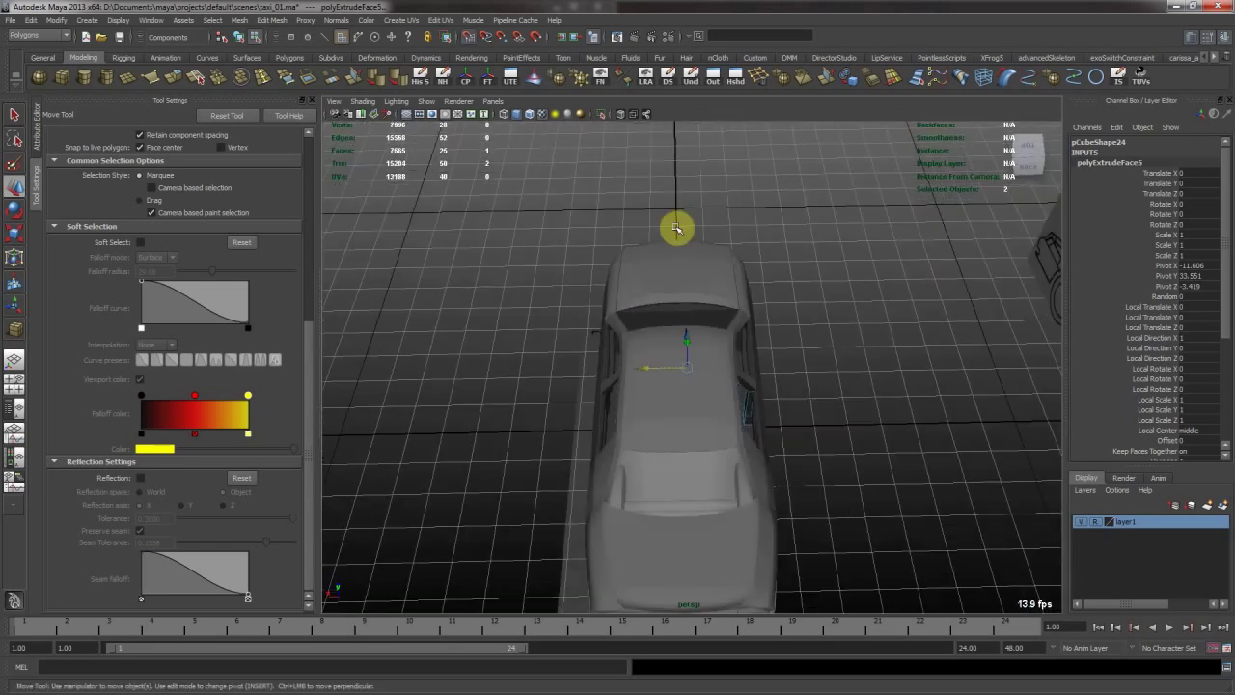
key("F8")
left_click(766, 347)
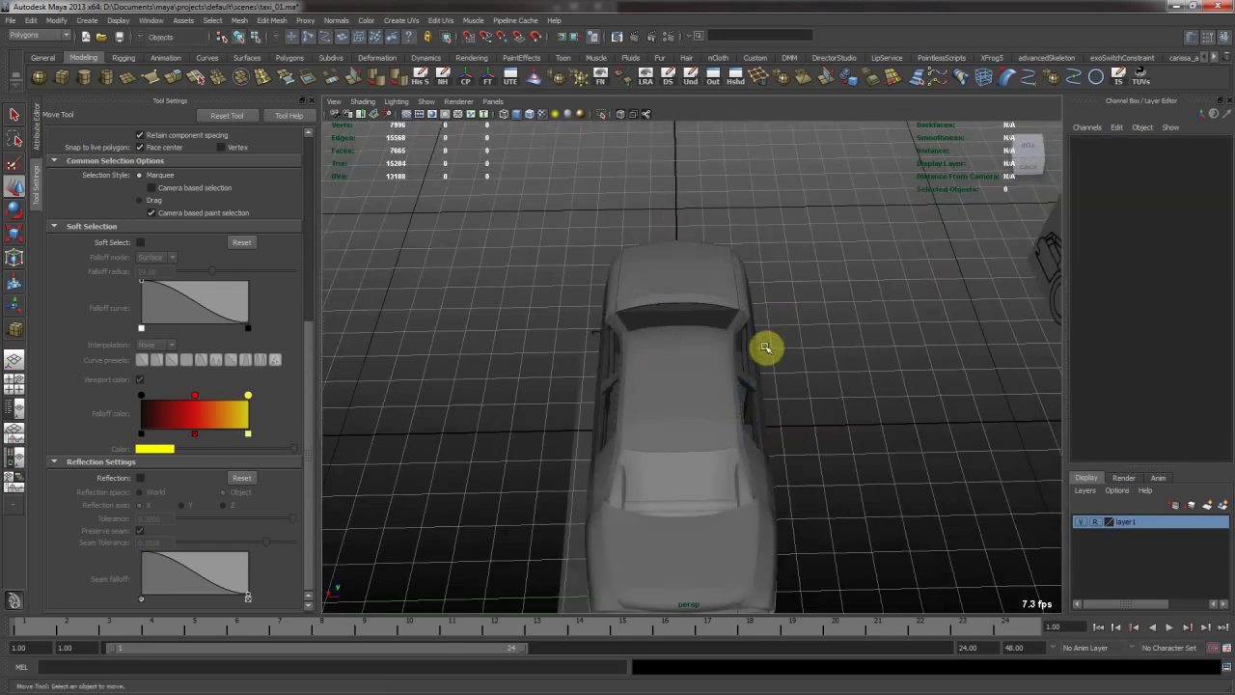
Show the pillar trim unsmoothed and insert lengthwise edge loops close to its long edges.
right_click_drag(542, 315, 763, 449, "alt")
left_click_drag(763, 450, 646, 377, "alt")
right_click_drag(645, 377, 678, 375, "alt")
left_click_drag(678, 375, 736, 472, "alt")
right_click_drag(736, 472, 708, 356, "alt")
left_click(724, 365)
key("1")
left_click_drag(666, 337, 602, 273, "alt")
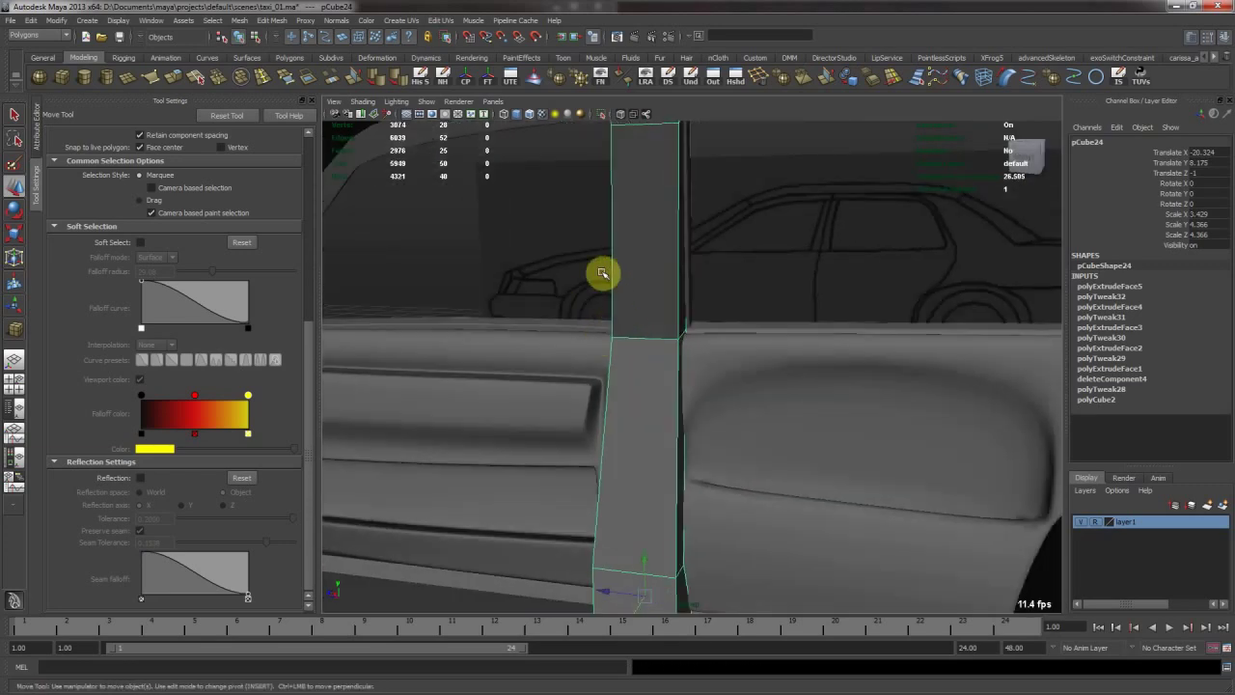
left_click(270, 85)
left_click_drag(612, 334, 611, 335)
mouse_move(612, 334)
left_mouse_down("alt")
mouse_move(666, 342)
mouse_move(624, 345)
mouse_move(714, 312)
mouse_move(614, 314)
left_mouse_up("alt")
left_click(658, 338)
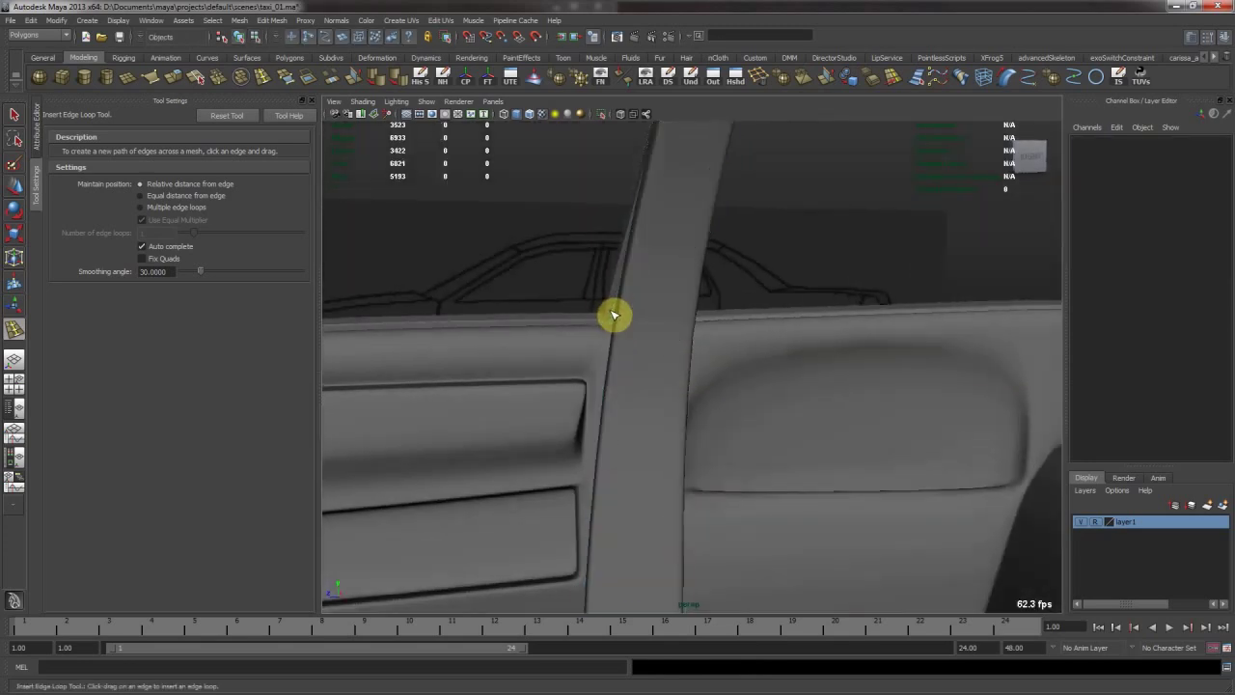
Insert an edge loop around the pillar trim at the window-sill bend.
left_click_drag(778, 335, 750, 292, "alt")
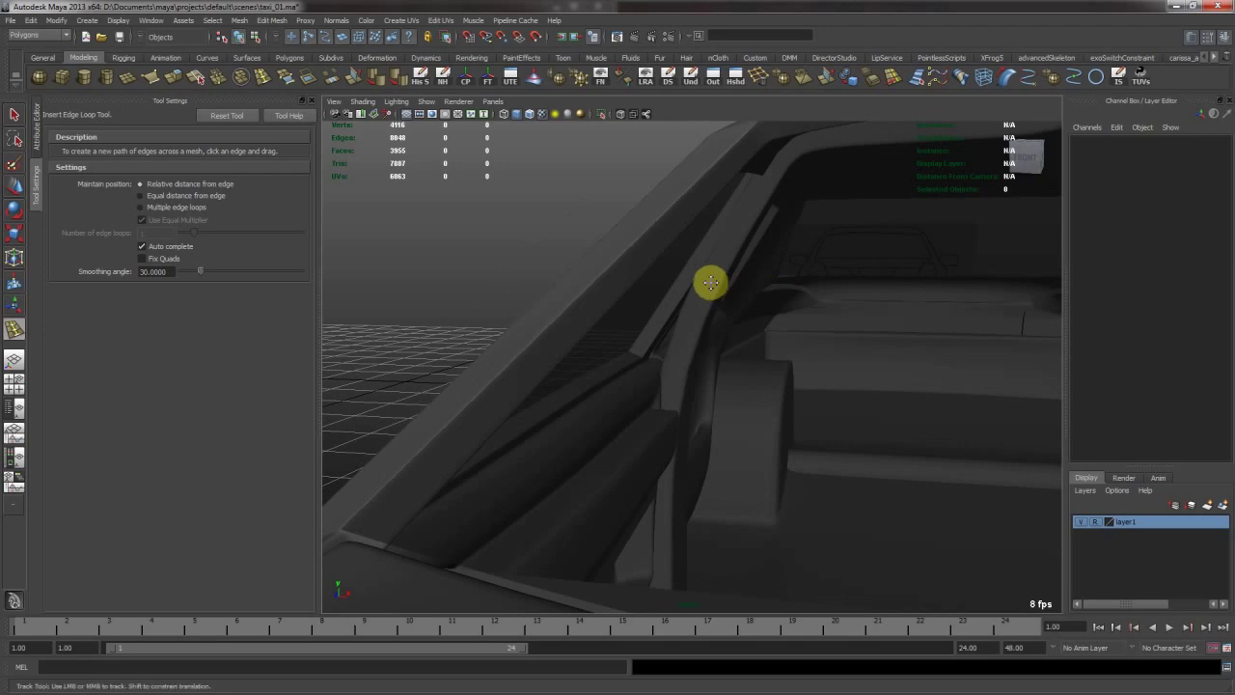
middle_click_drag(710, 283, 766, 336, "alt")
left_click_drag(766, 336, 680, 329, "alt")
left_click_drag(672, 329, 632, 334, "alt")
left_click_drag(697, 362, 701, 372)
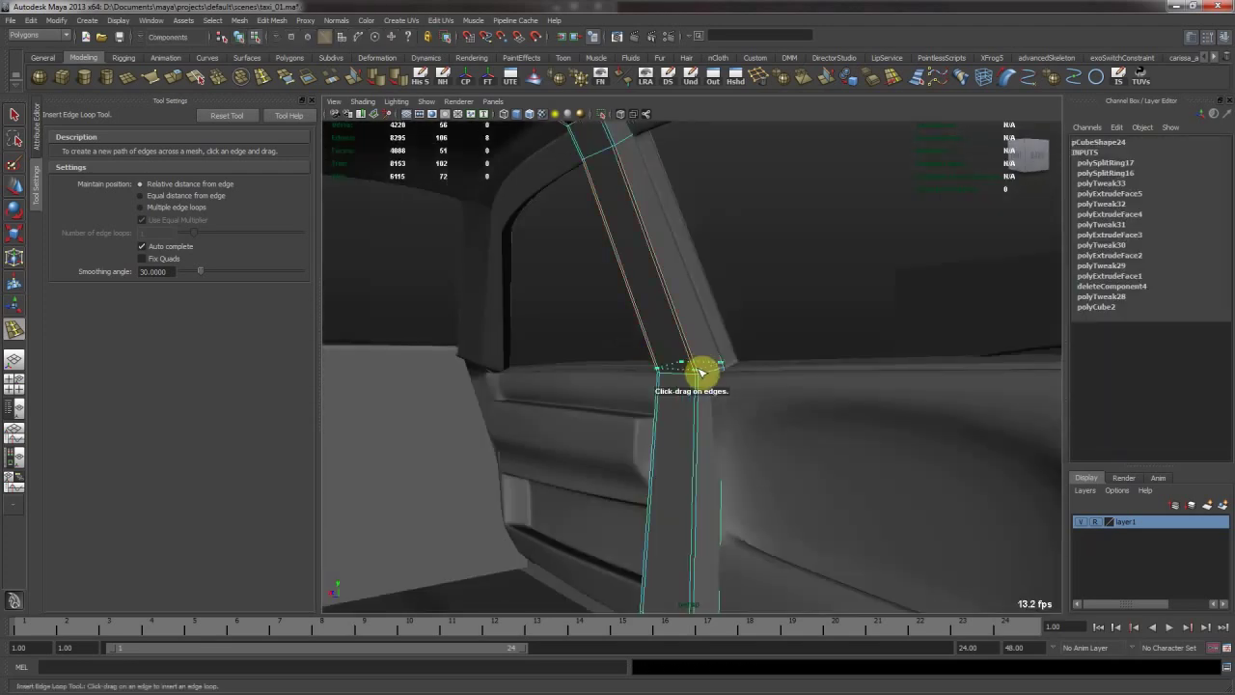
left_click_drag(628, 154, 711, 283, "alt")
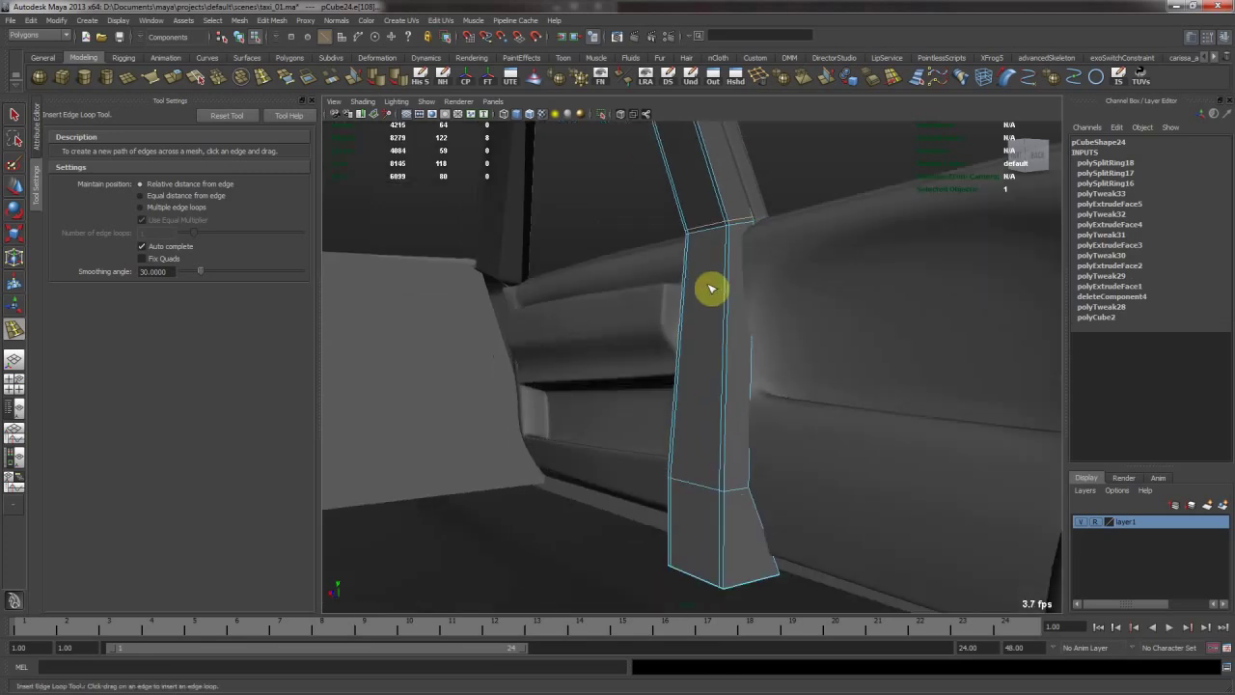
key("w")
Delete the faces closing the roof end of the trim at the car's centre line.
right_click_drag(707, 281, 730, 242)
left_click(739, 229)
left_click_drag(742, 226, 563, 276, "alt")
left_click(709, 352)
left_click_drag(709, 352, 695, 212, "alt")
left_click(672, 242)
left_click(710, 185)
key("1")
right_click_drag(714, 181, 714, 209)
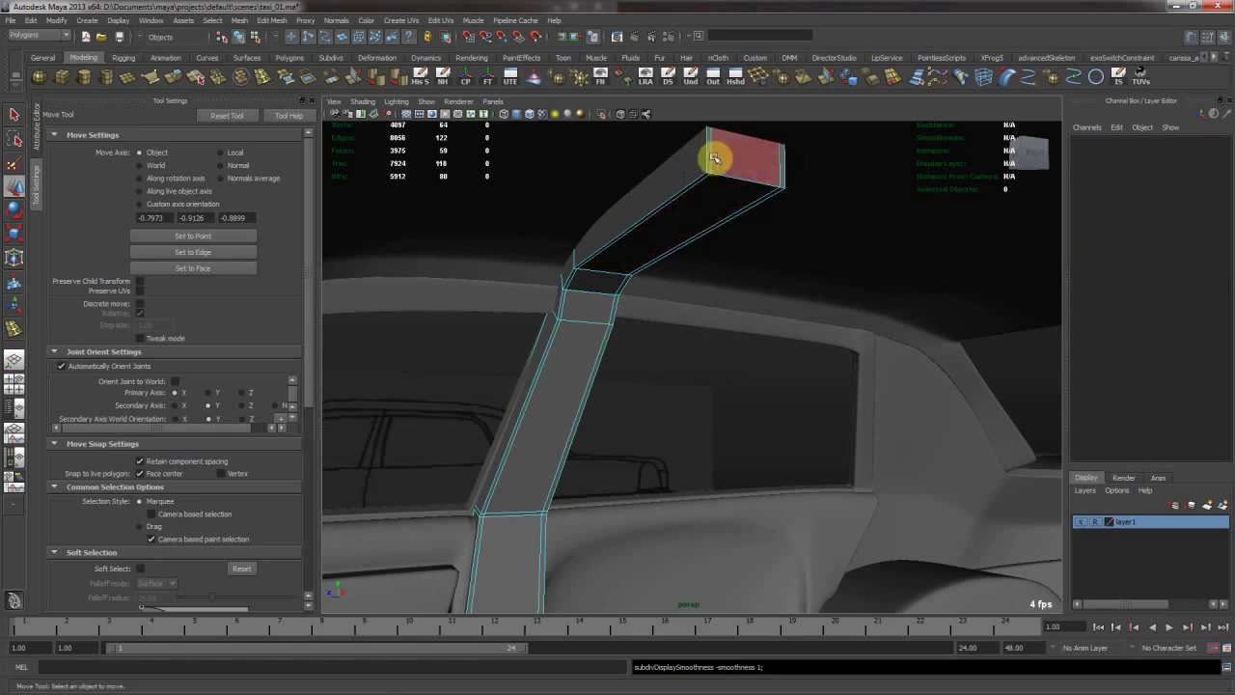
left_click(709, 154)
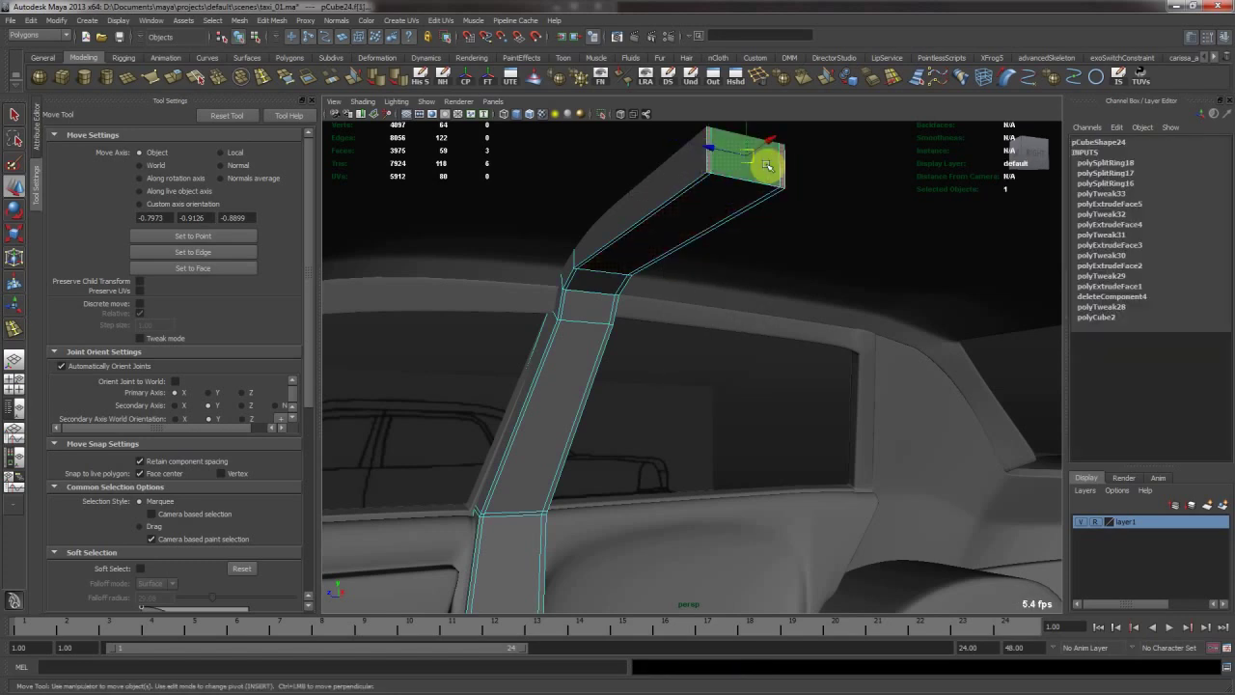
key("Delete")
key("F8")
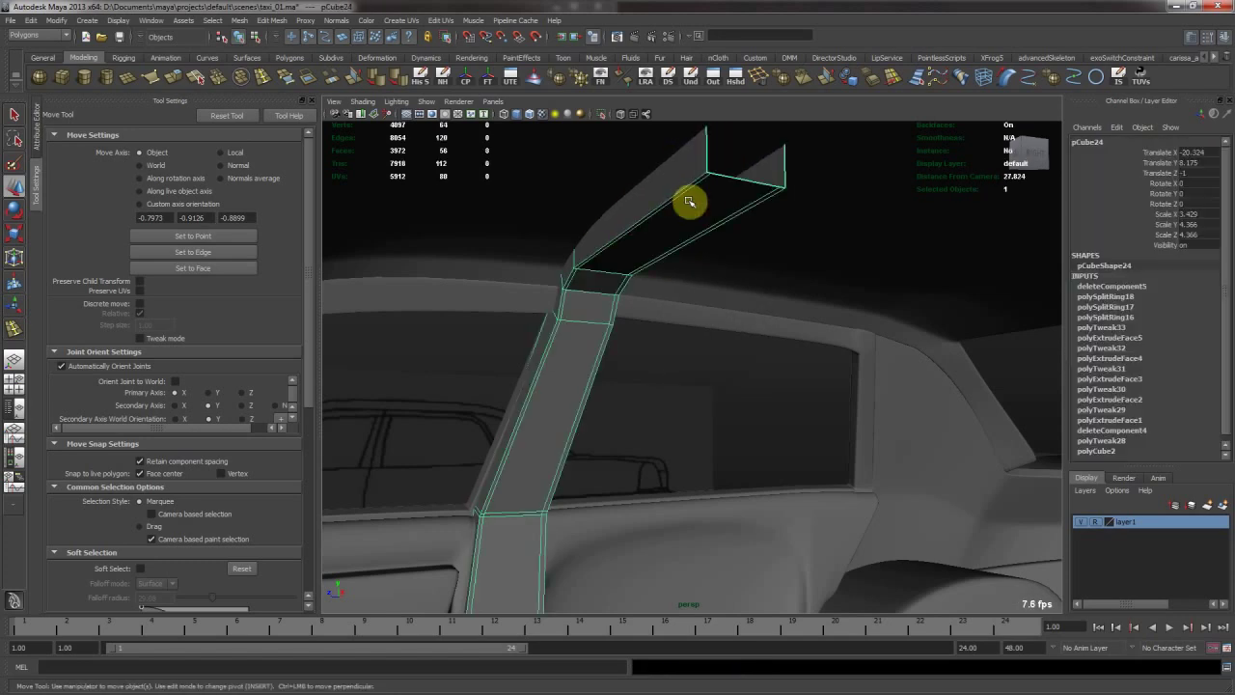
Move the pillar trim's pivot to the world origin and freeze its transformations.
left_click_drag(675, 222, 562, 193, "alt")
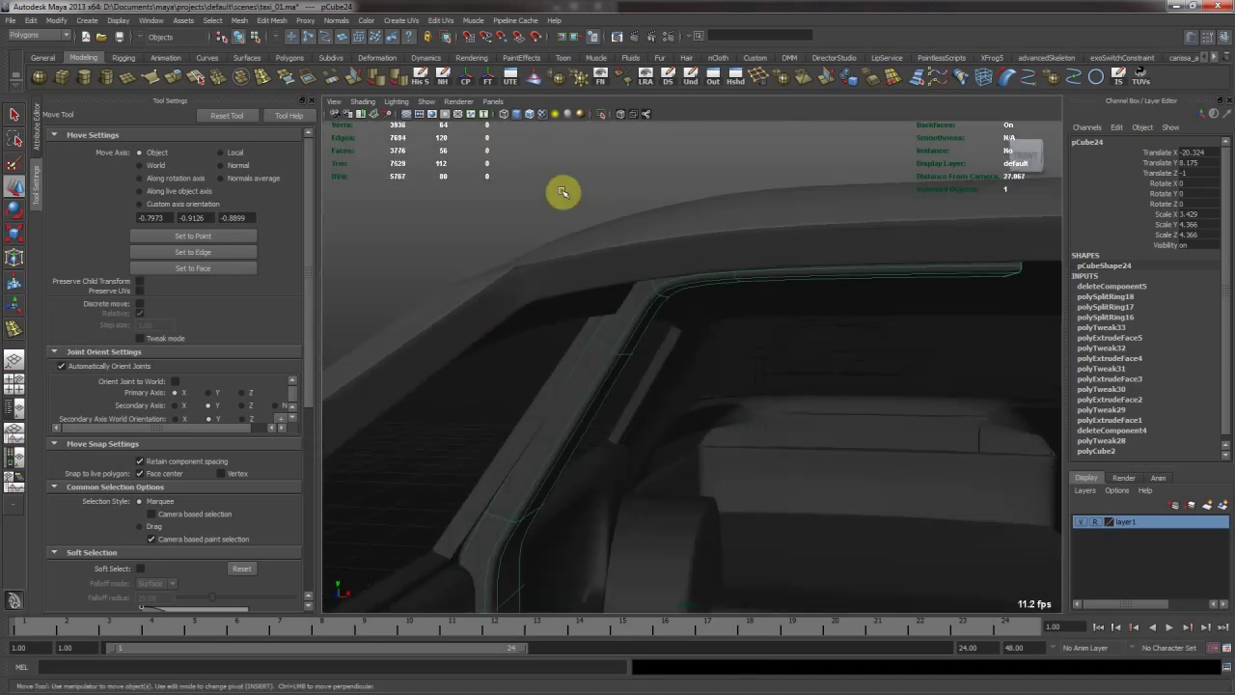
left_click(563, 193)
right_click_drag(563, 193, 493, 268, "alt")
left_click_drag(493, 269, 739, 378, "alt")
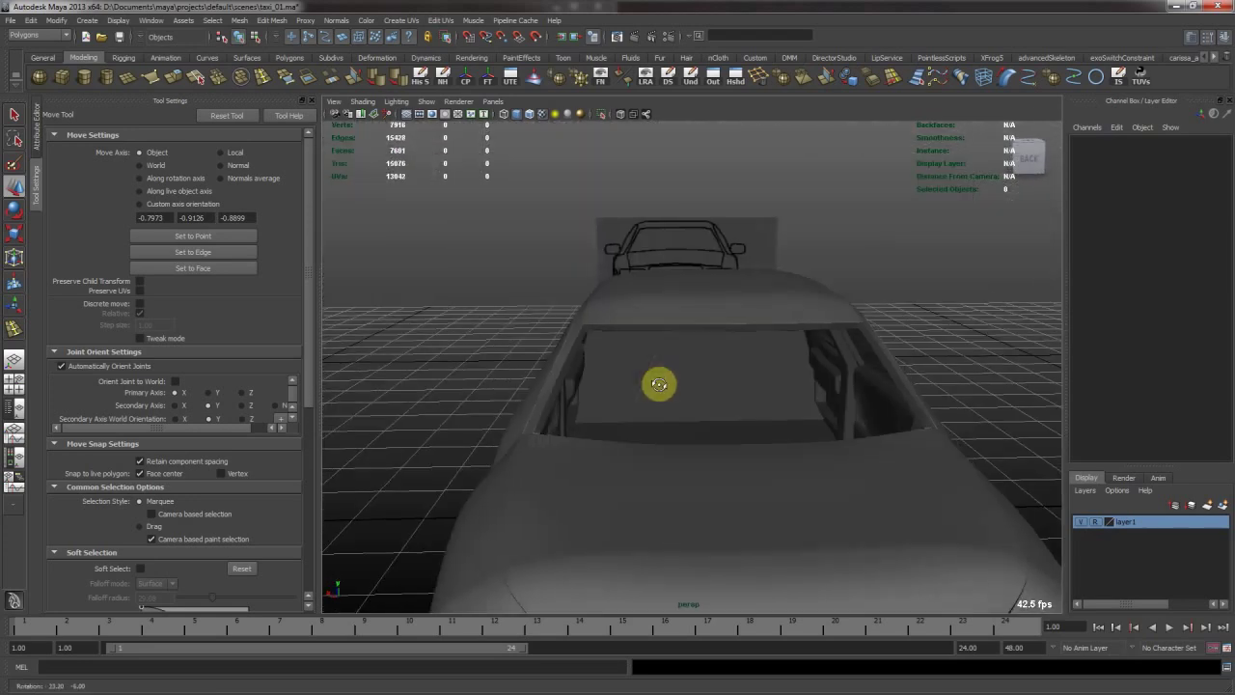
left_click_drag(659, 384, 714, 380, "alt")
right_click_drag(714, 380, 878, 432, "alt")
left_click_drag(879, 433, 711, 339, "alt")
left_click(714, 321)
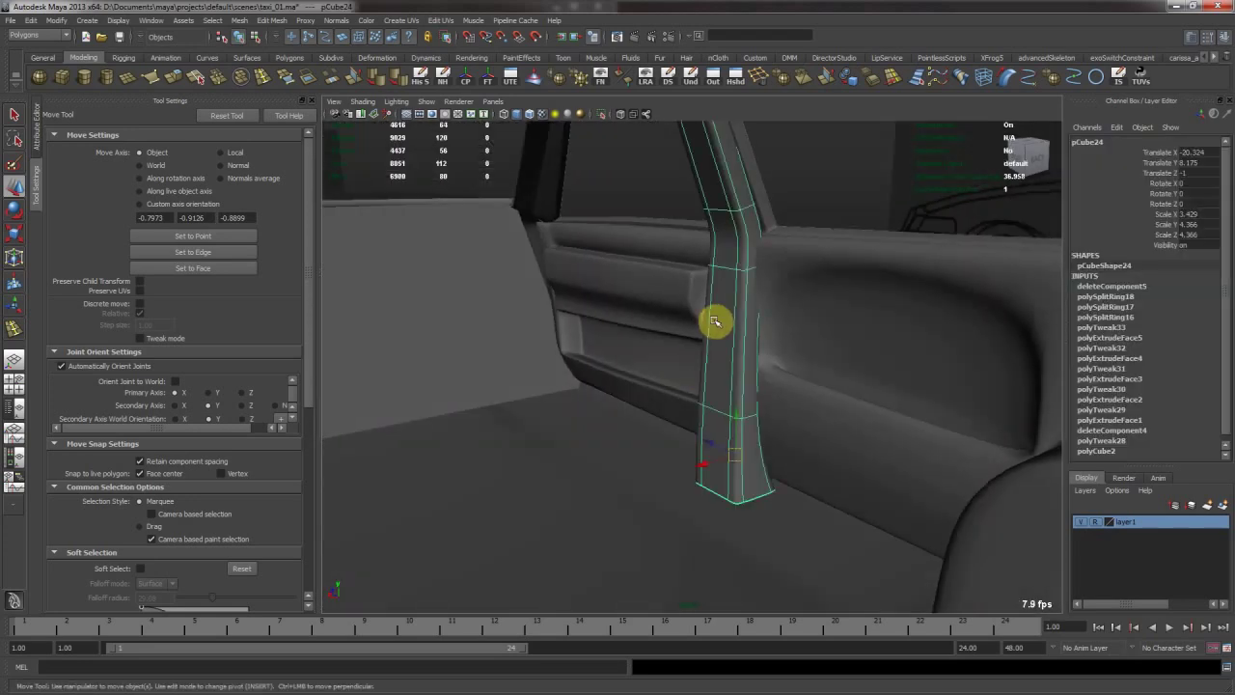
left_click_drag(863, 471, 564, 481, "alt")
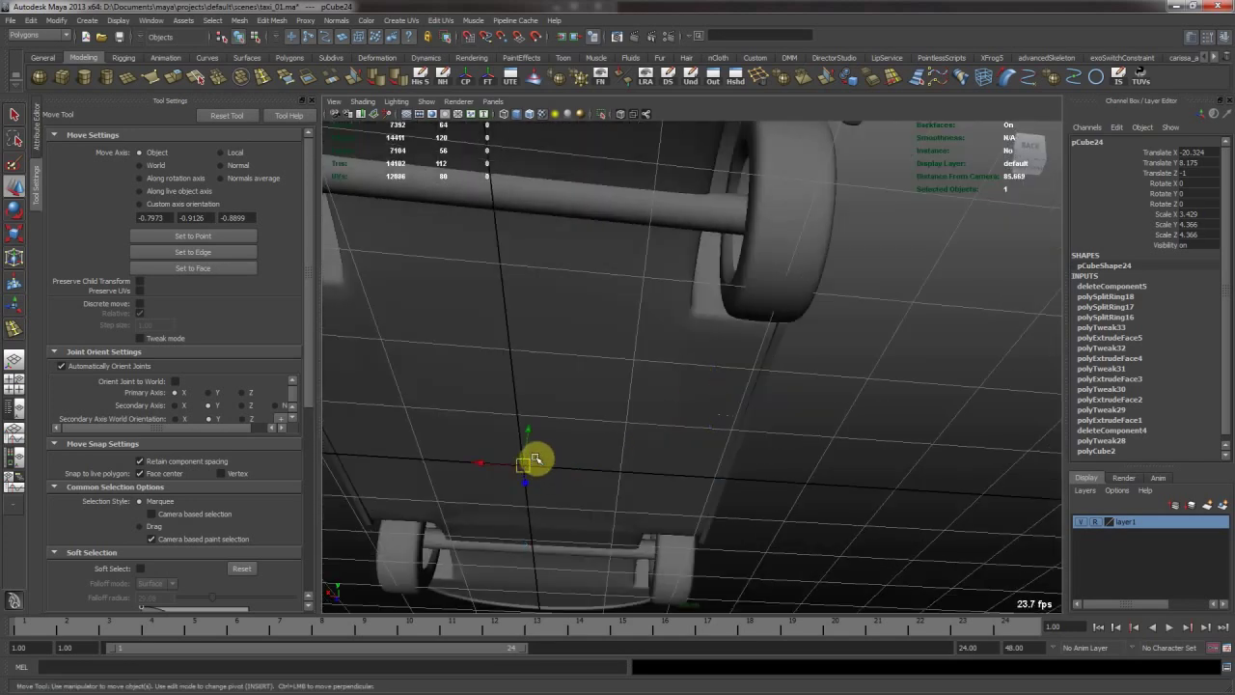
left_click_drag(537, 405, 497, 126, "alt")
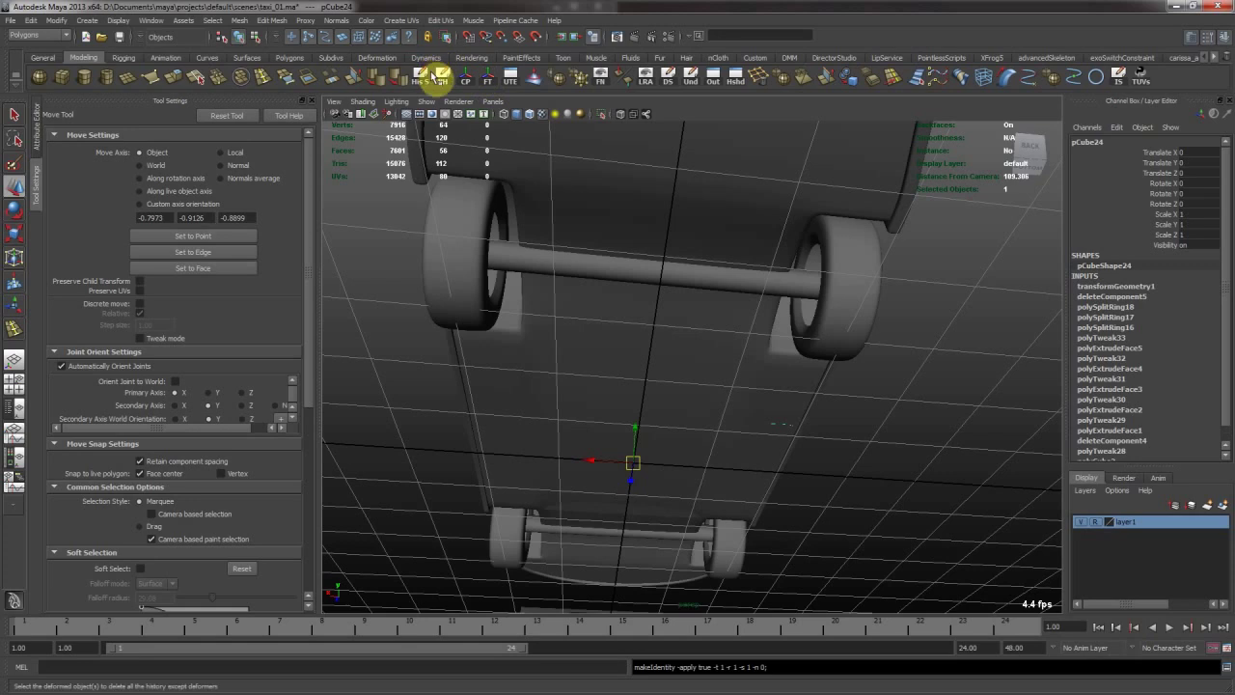
Clear the trim's history, then duplicate it and mirror the copy to the car's other side through Scale X.
left_click(468, 83)
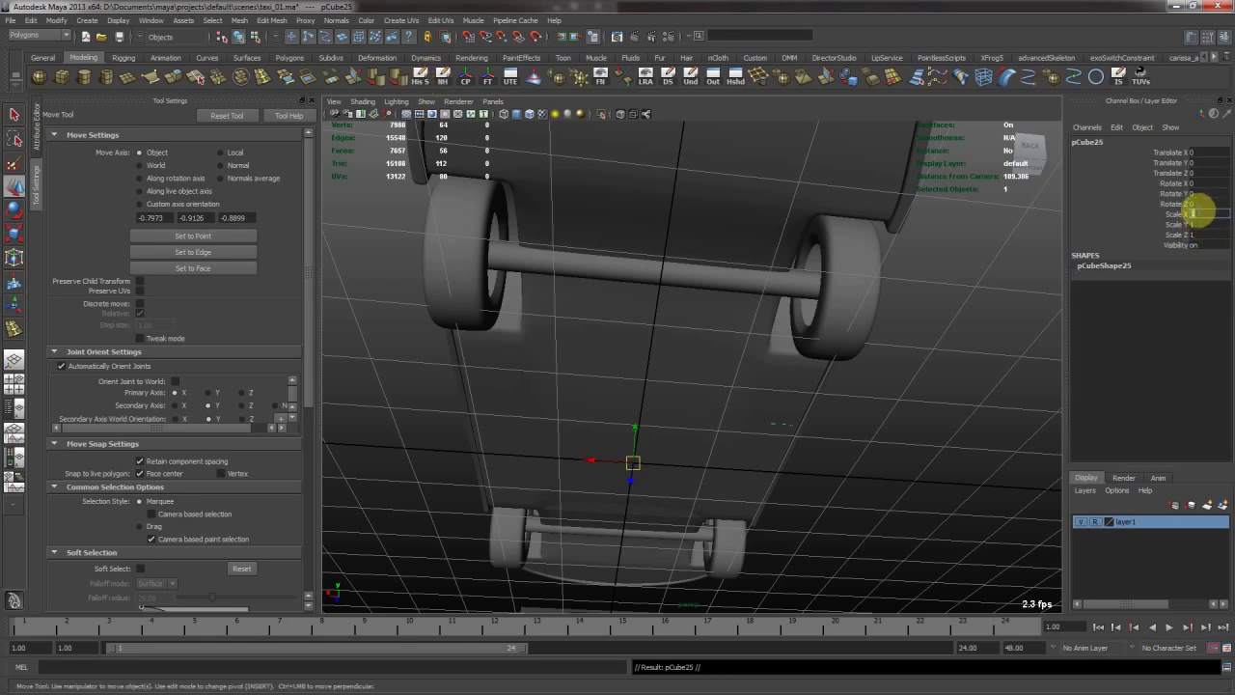
left_click_drag(782, 281, 767, 317, "alt")
right_click_drag(752, 273, 907, 380, "alt")
right_click_drag(665, 319, 743, 324, "alt")
left_click_drag(743, 324, 741, 265, "alt")
Combine the two mirrored trim halves into one mesh.
left_click(740, 266, "shift")
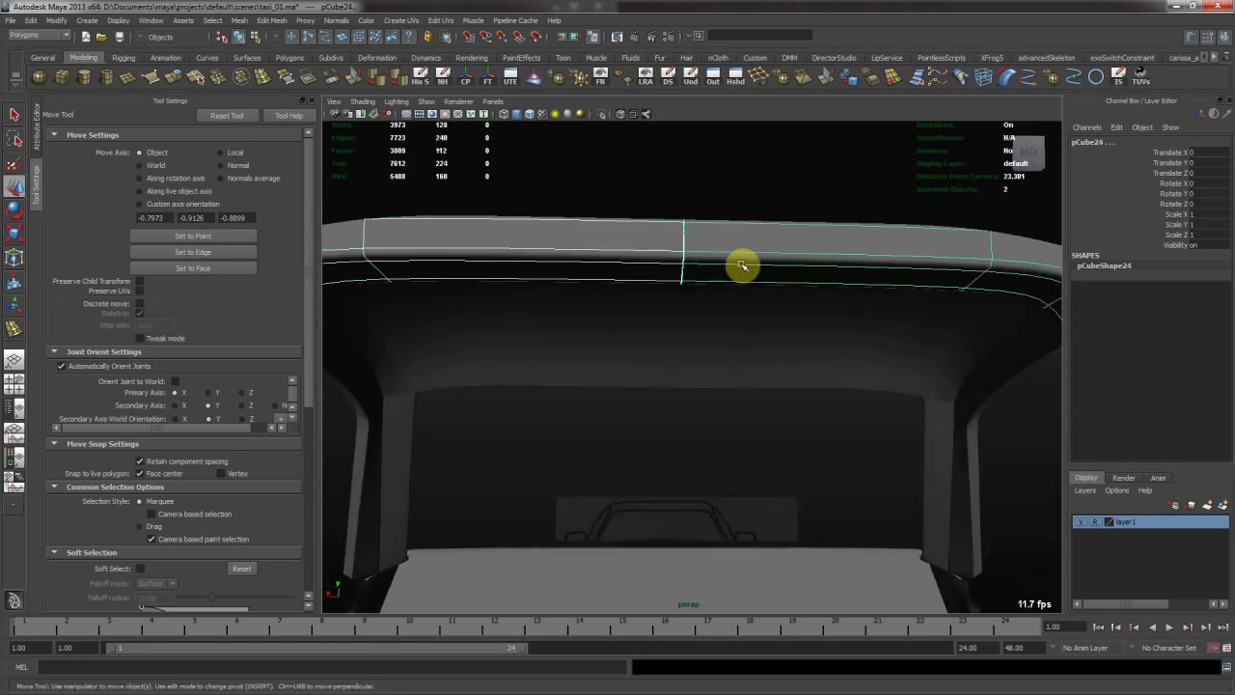
left_click(240, 20)
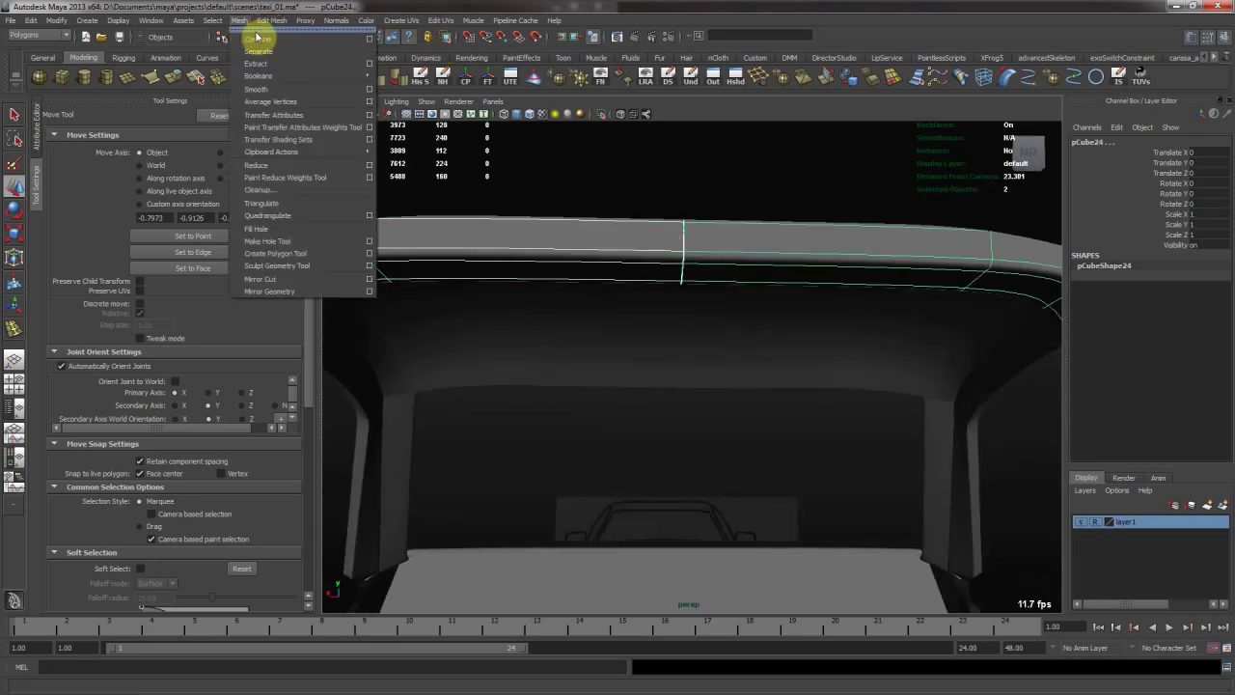
left_click(256, 37)
Merge the border edges where the two trim halves meet at the middle of the roof.
key("e")
left_click_drag(675, 135, 422, 447)
left_click(270, 21)
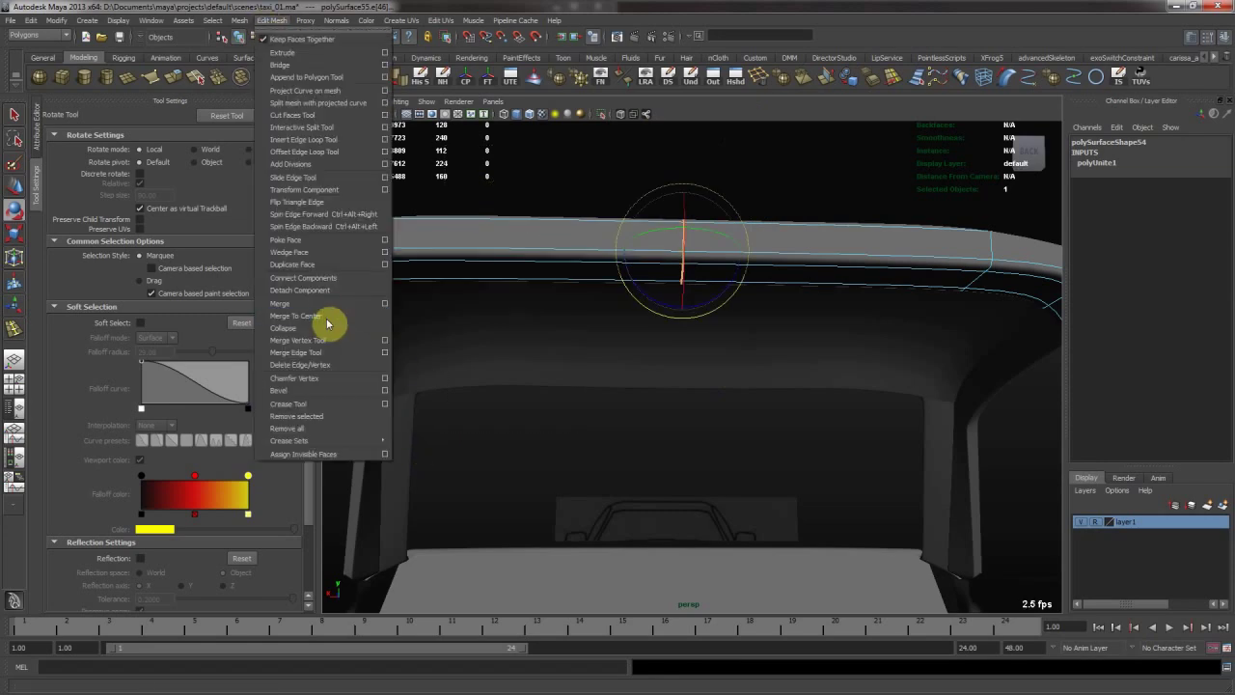
left_click(319, 314)
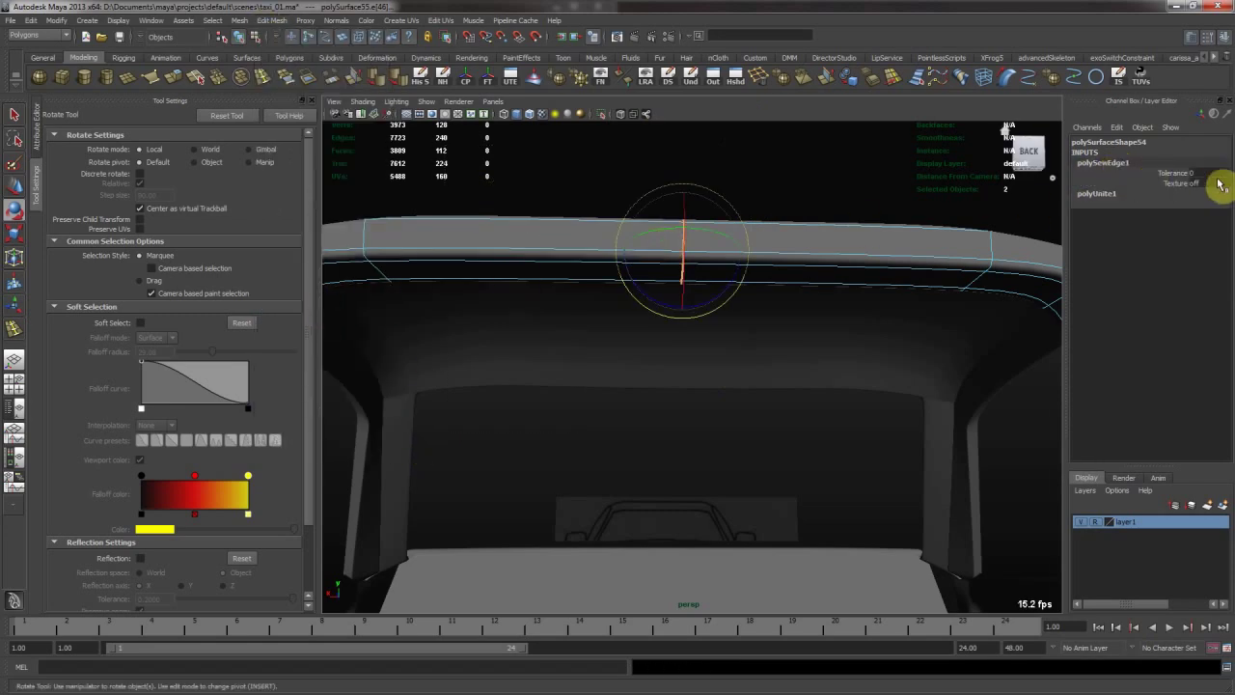
key("F8")
left_click_drag(817, 251, 750, 200, "alt")
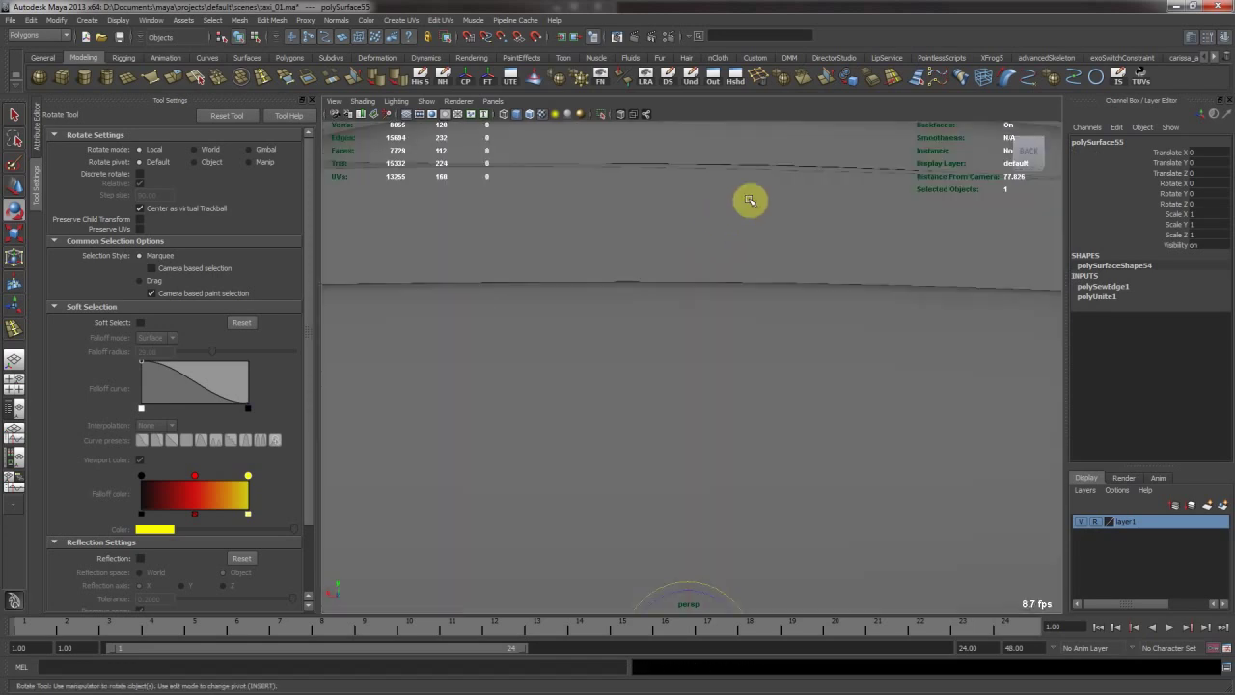
scroll(838, 248, "down", 5)
left_click(836, 252)
left_click_drag(816, 298, 656, 309, "alt")
middle_click_drag(656, 309, 688, 359, "alt")
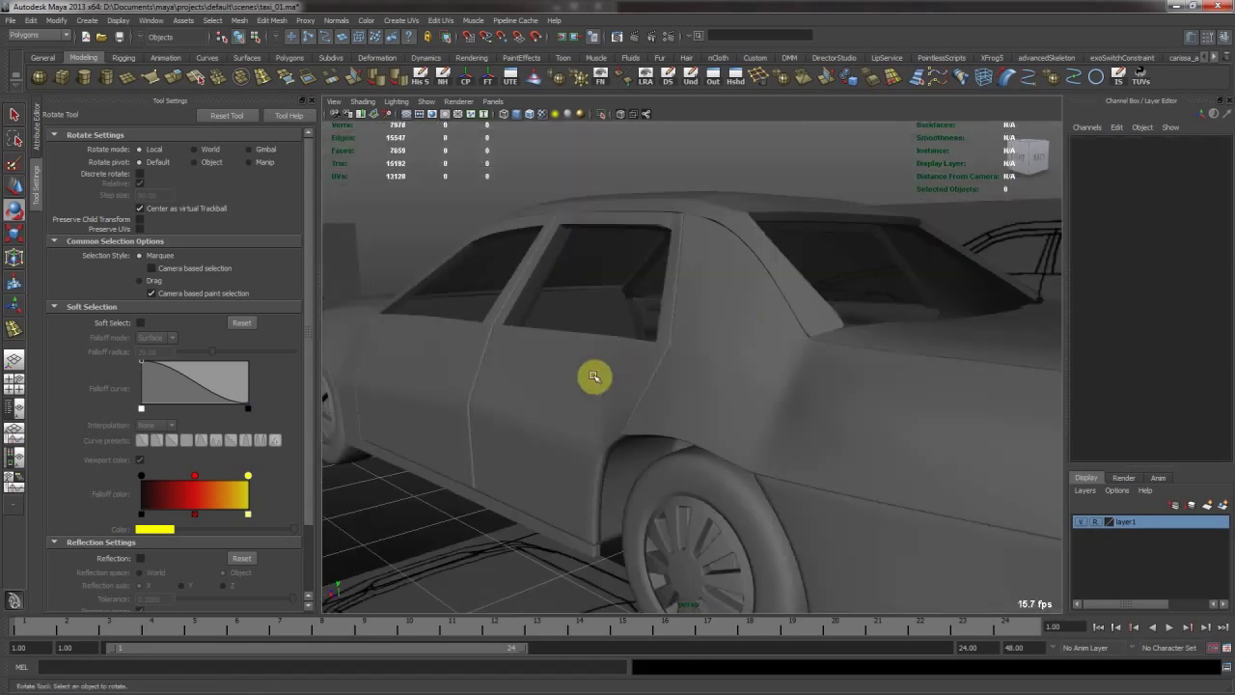
Swing the rear door open to inspect the pillar trim behind it, and undo the rotation.
left_click(593, 377)
left_click_drag(495, 417, 591, 290)
left_click_drag(565, 329, 628, 182, "alt")
left_click(628, 183)
key("ctrl+z")
key("ctrl+z")
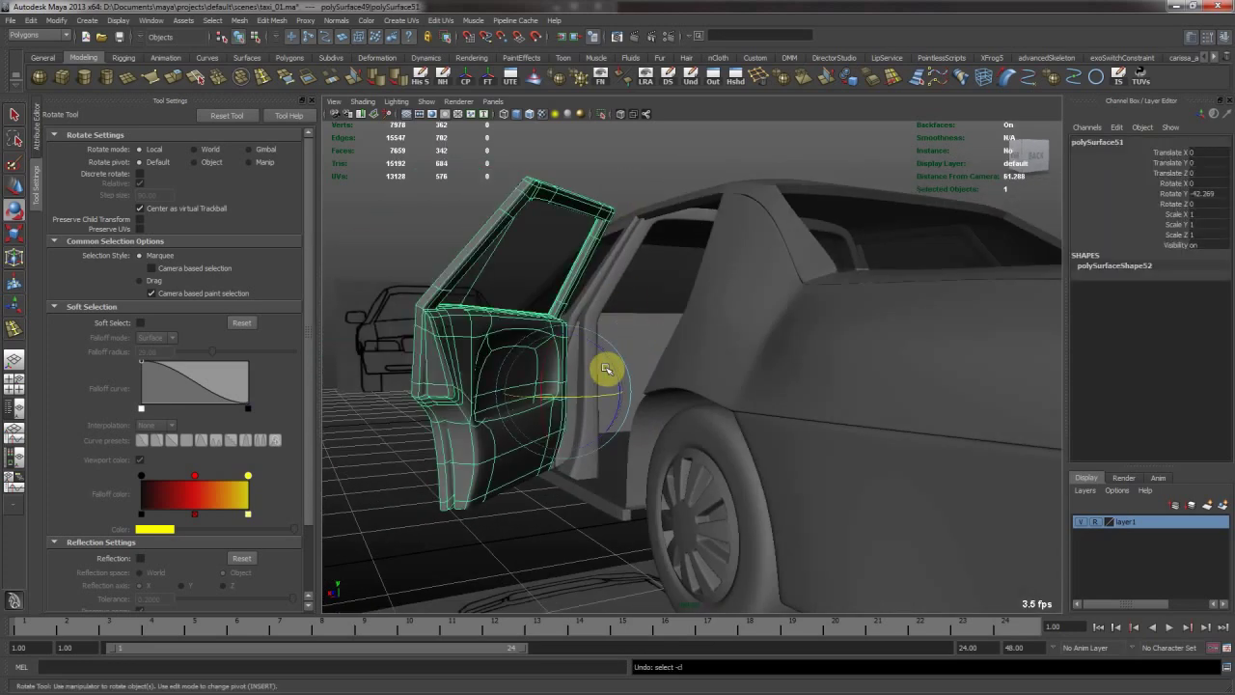
left_click(534, 236)
left_click_drag(534, 237, 617, 275, "alt")
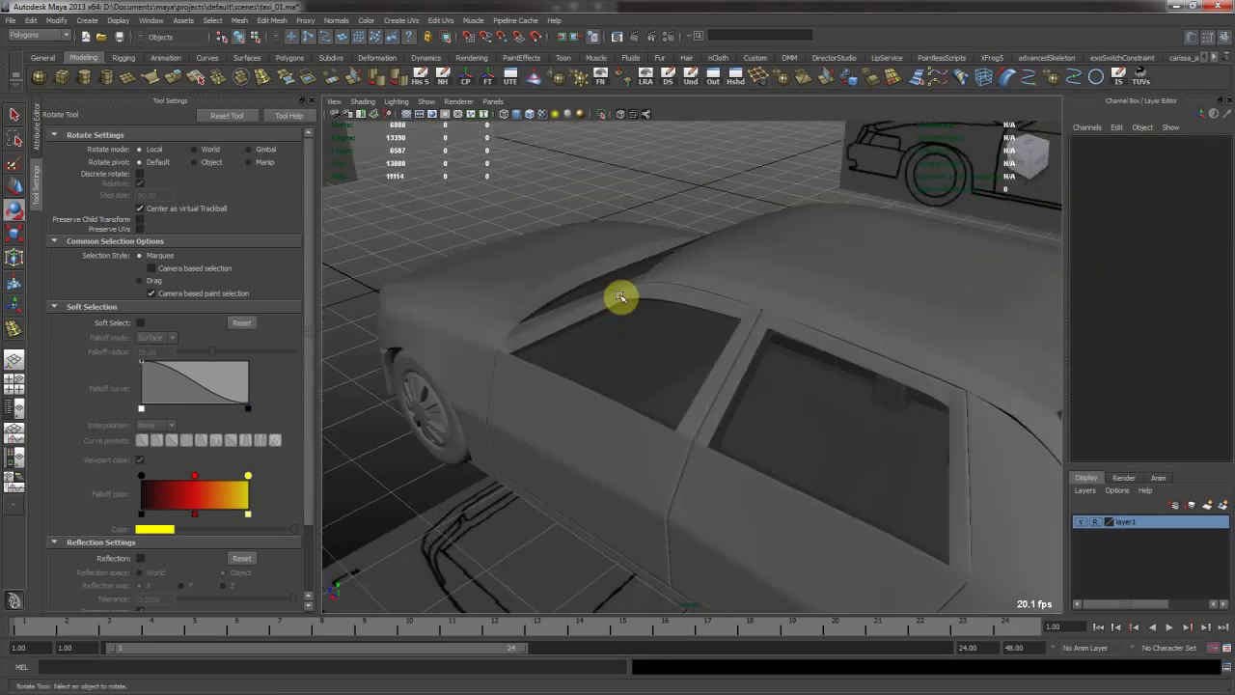
Insert a horizontal edge loop in the upper part of the box at the front of the cabin and scale it wider.
left_click_drag(654, 363, 878, 287, "alt")
left_click_drag(821, 340, 644, 311, "alt")
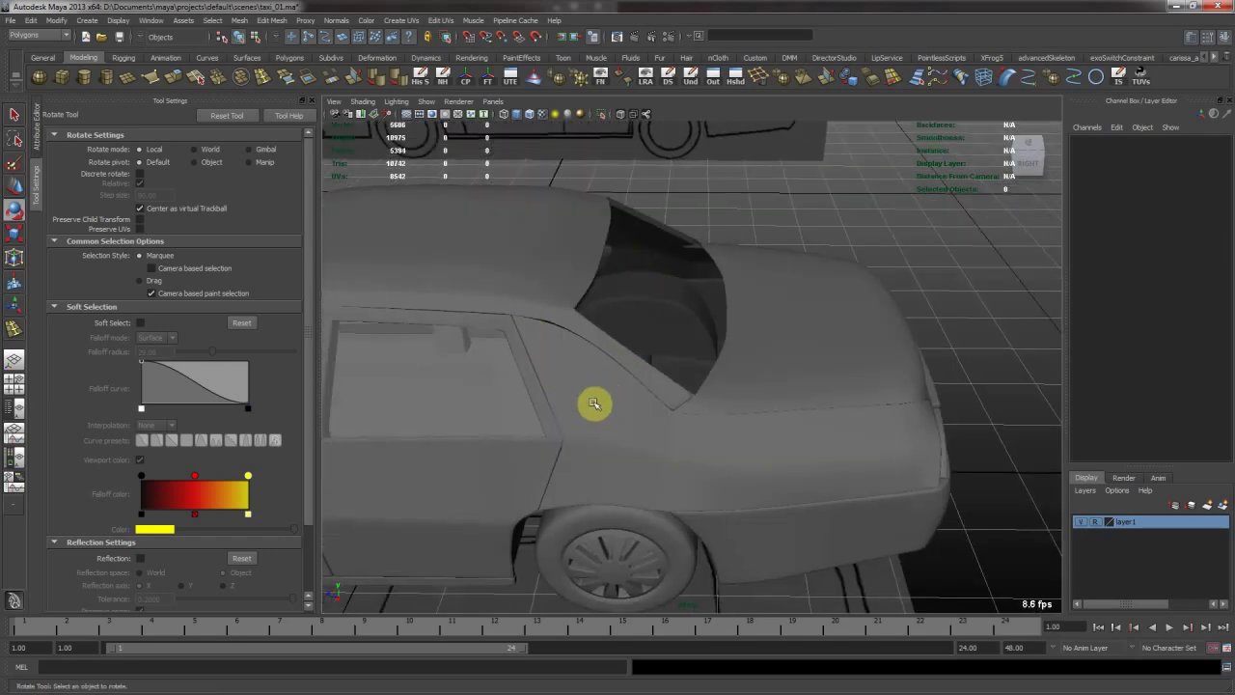
left_click_drag(646, 335, 587, 322, "alt")
right_click_drag(587, 322, 778, 369, "alt")
left_click(758, 388)
left_click_drag(758, 389, 628, 379, "alt")
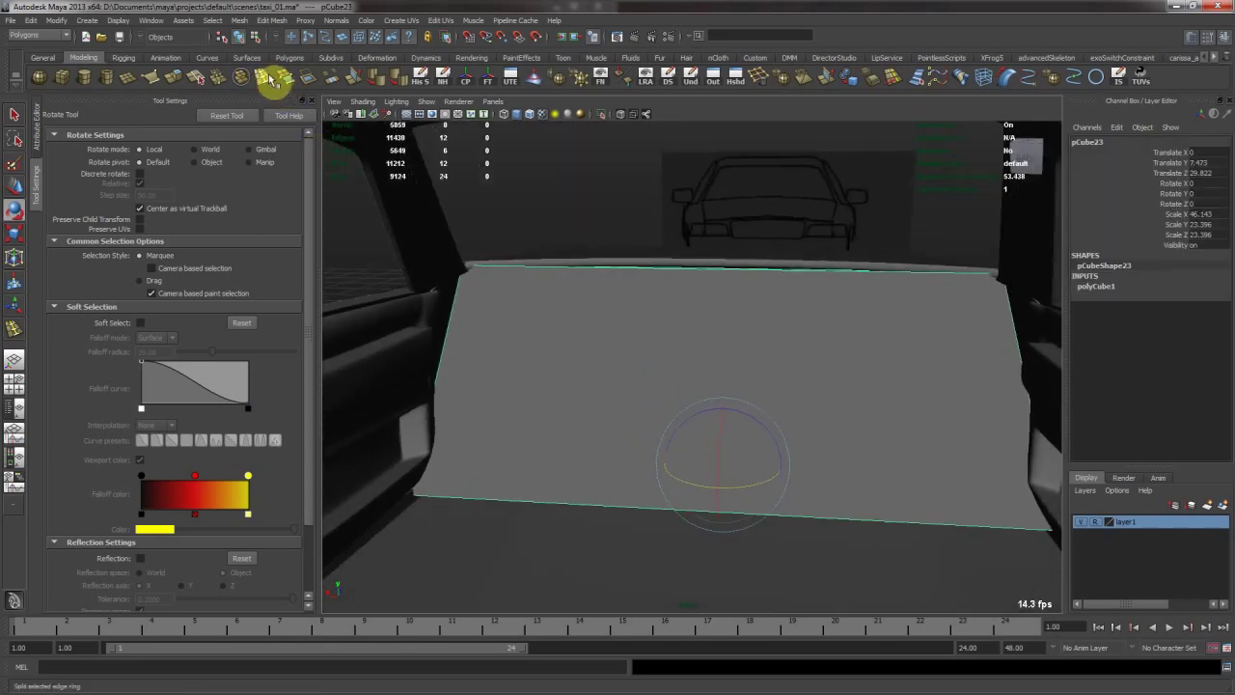
left_click(271, 81)
left_click_drag(457, 315, 482, 325)
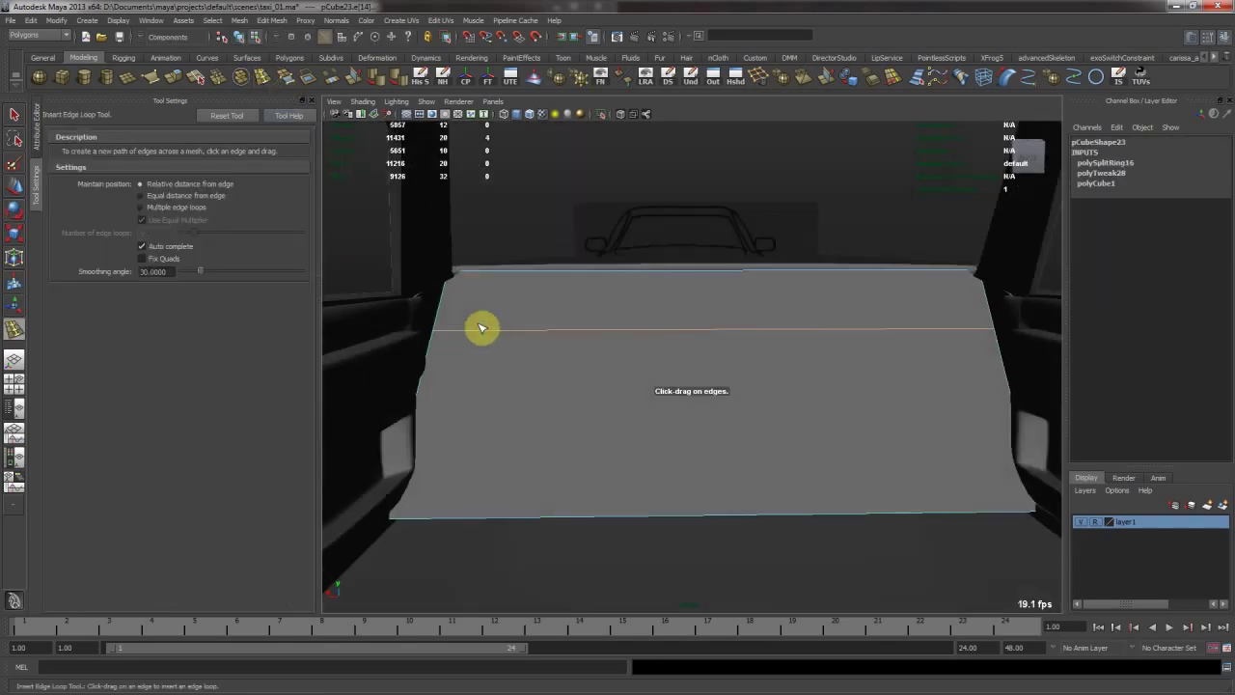
key("r")
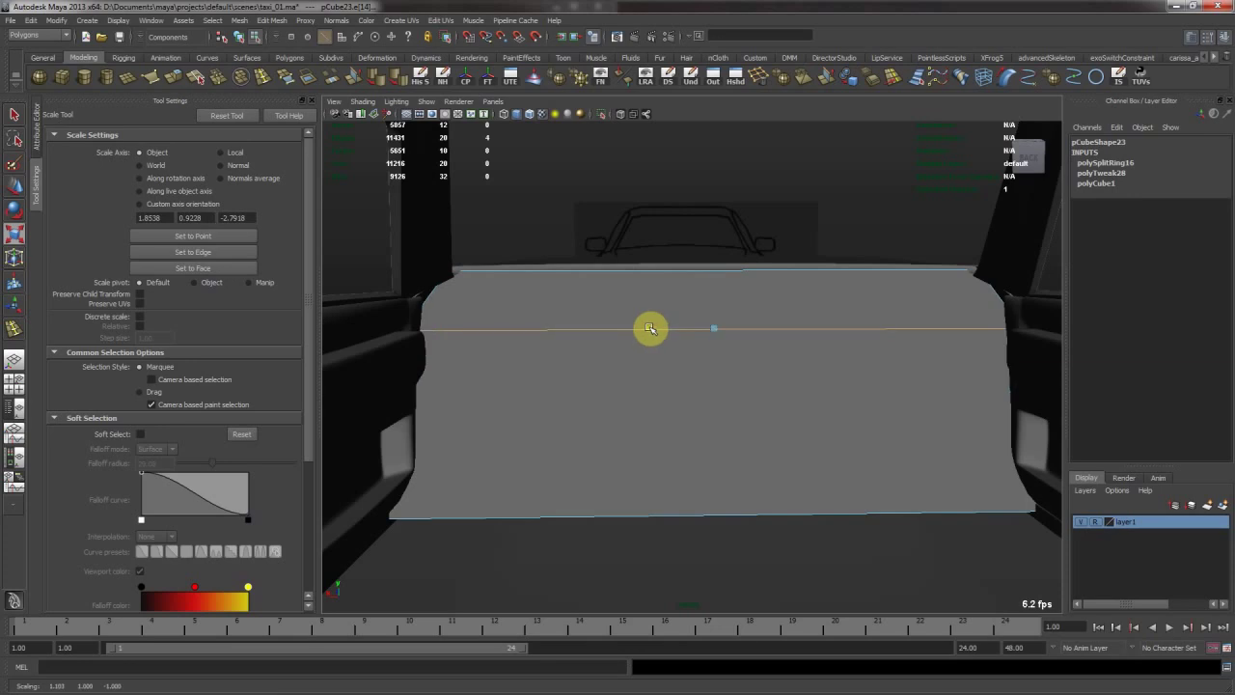
key("3")
key("1")
Delete the front box's outer and hidden faces, keeping only the two faces that look into the cabin.
right_click_drag(591, 329, 594, 363)
left_click_drag(594, 363, 657, 283, "alt")
left_click(604, 395)
key("Delete")
left_click(642, 408)
key("Delete")
left_click_drag(552, 188, 626, 417)
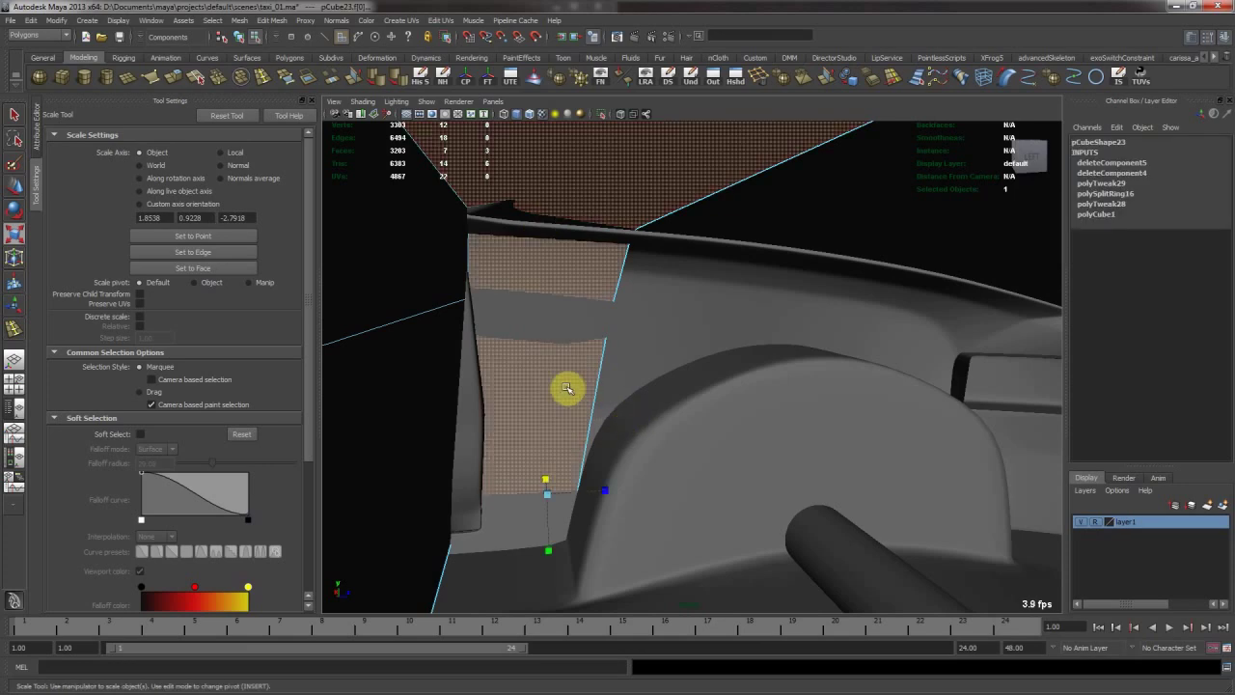
key("Delete")
left_click_drag(590, 306, 506, 308, "alt")
left_click_drag(541, 317, 678, 339)
key("Delete")
left_click(678, 339)
Display the hood without smoothing to examine the divisions along its rear edge.
left_click_drag(866, 334, 664, 362, "alt")
right_click_drag(664, 361, 684, 337, "alt")
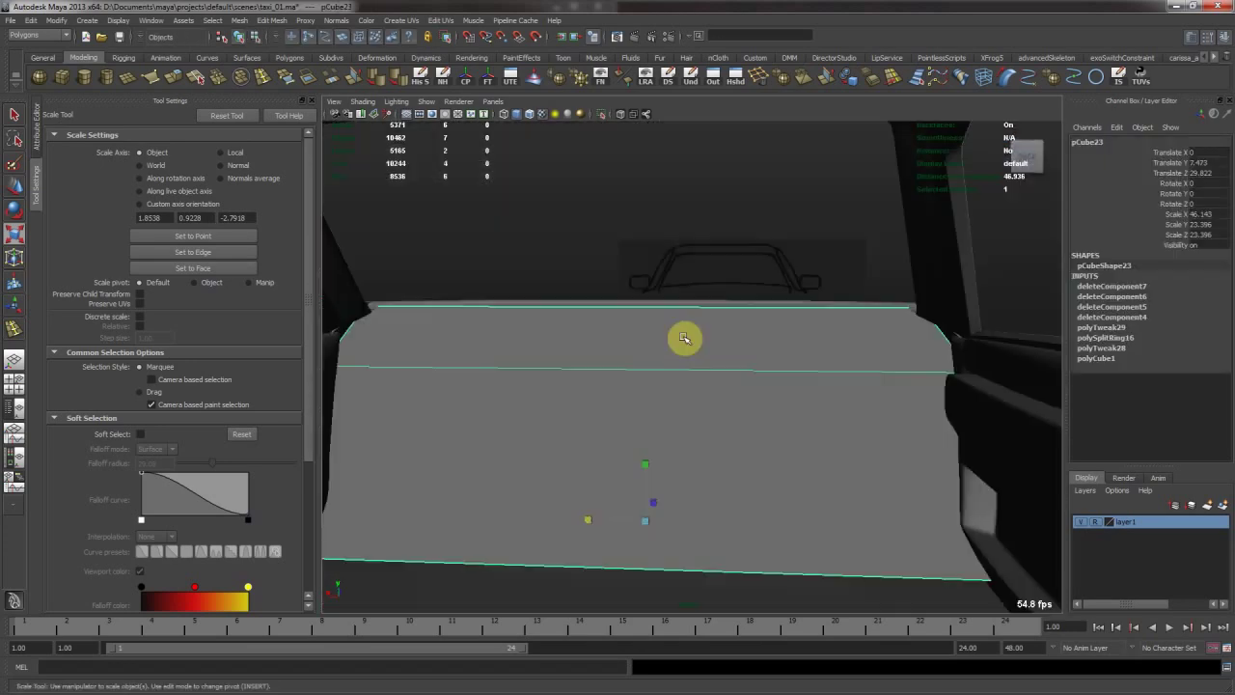
left_click_drag(684, 337, 744, 408, "alt")
left_click(723, 312)
key("1")
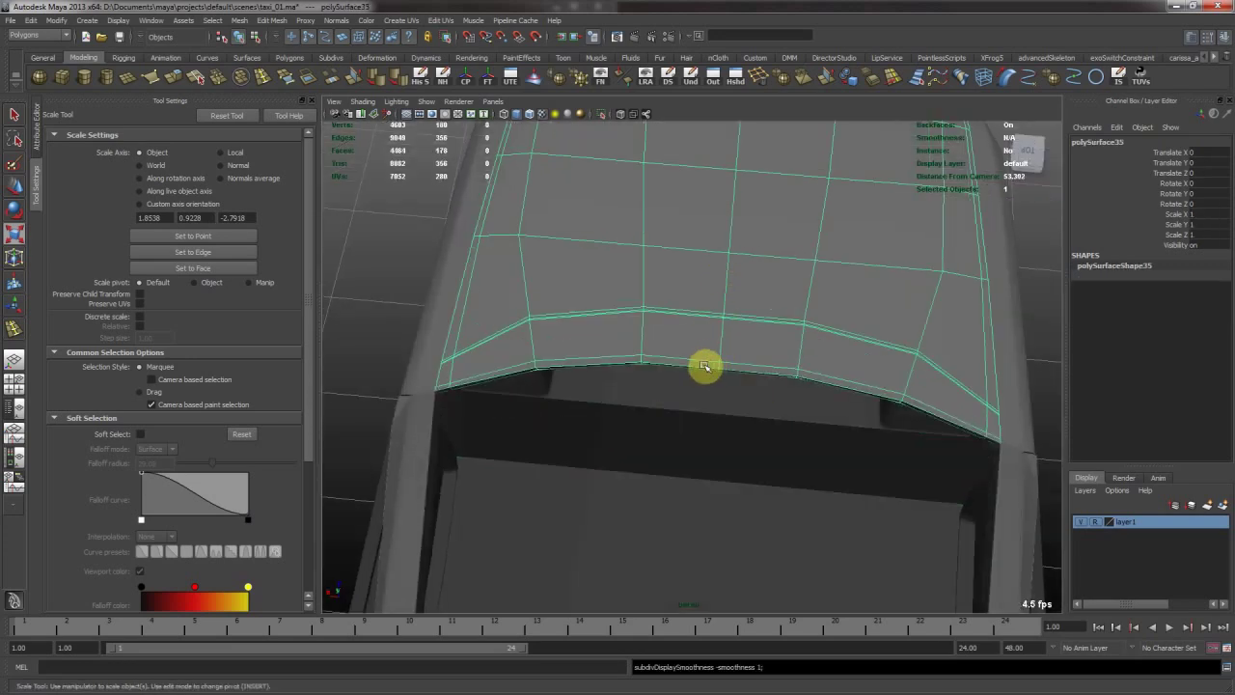
left_click_drag(788, 475, 795, 394, "alt")
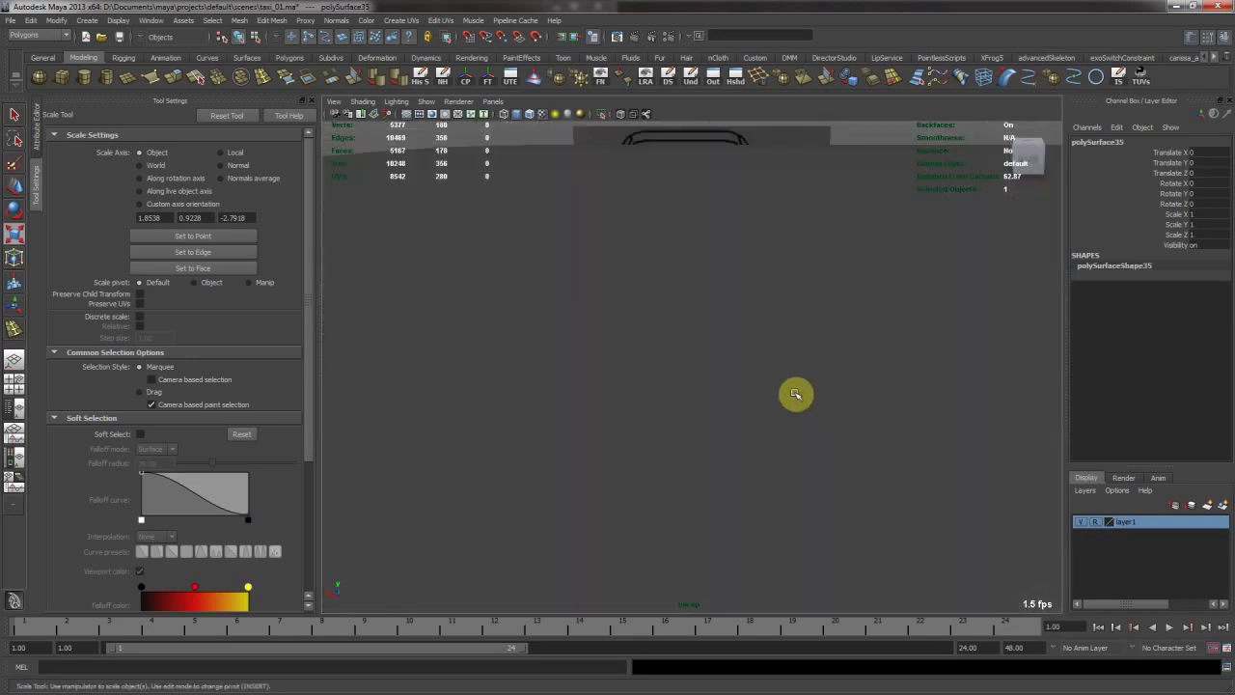
right_click_drag(796, 395, 710, 410, "alt")
left_click_drag(709, 410, 693, 393, "alt")
Insert five evenly spaced vertical edge loops across the front cabin panel.
left_click(694, 392)
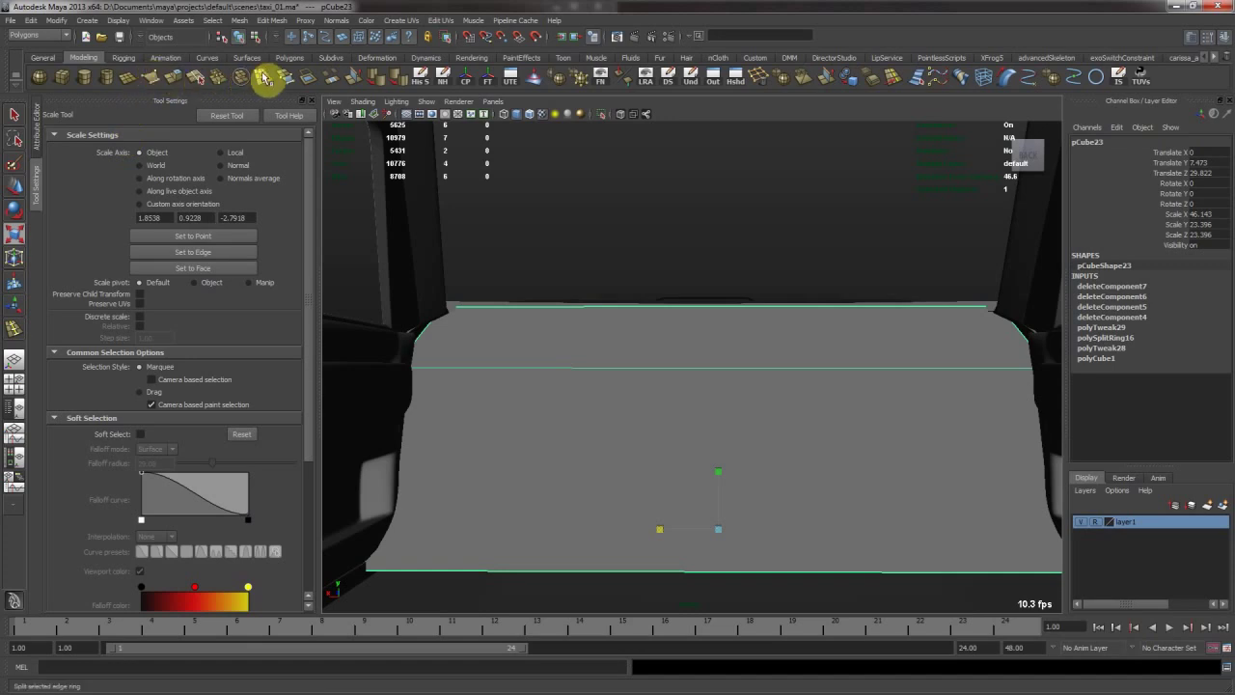
left_click(264, 77)
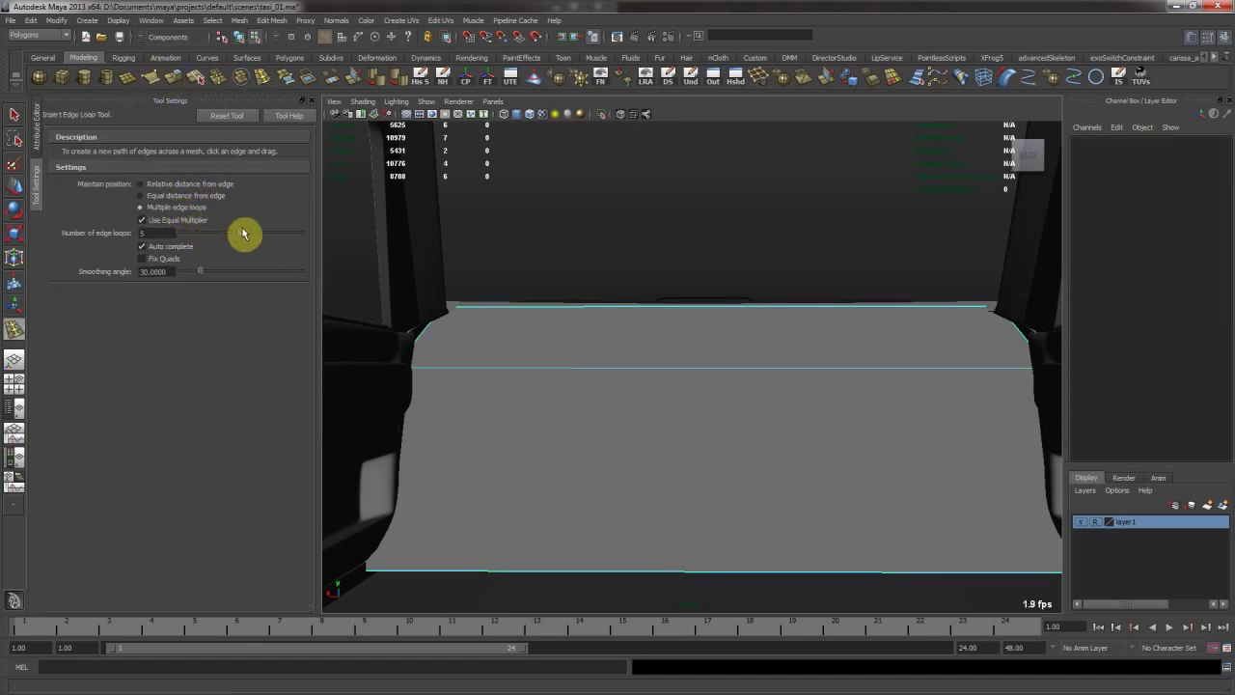
left_click(680, 374)
left_click(676, 367)
Turn on Reflection for moving the front panel's outer vertex column in the top view, and save the scene.
left_click_drag(662, 300, 778, 373, "alt")
key("w")
key("space")
key("space")
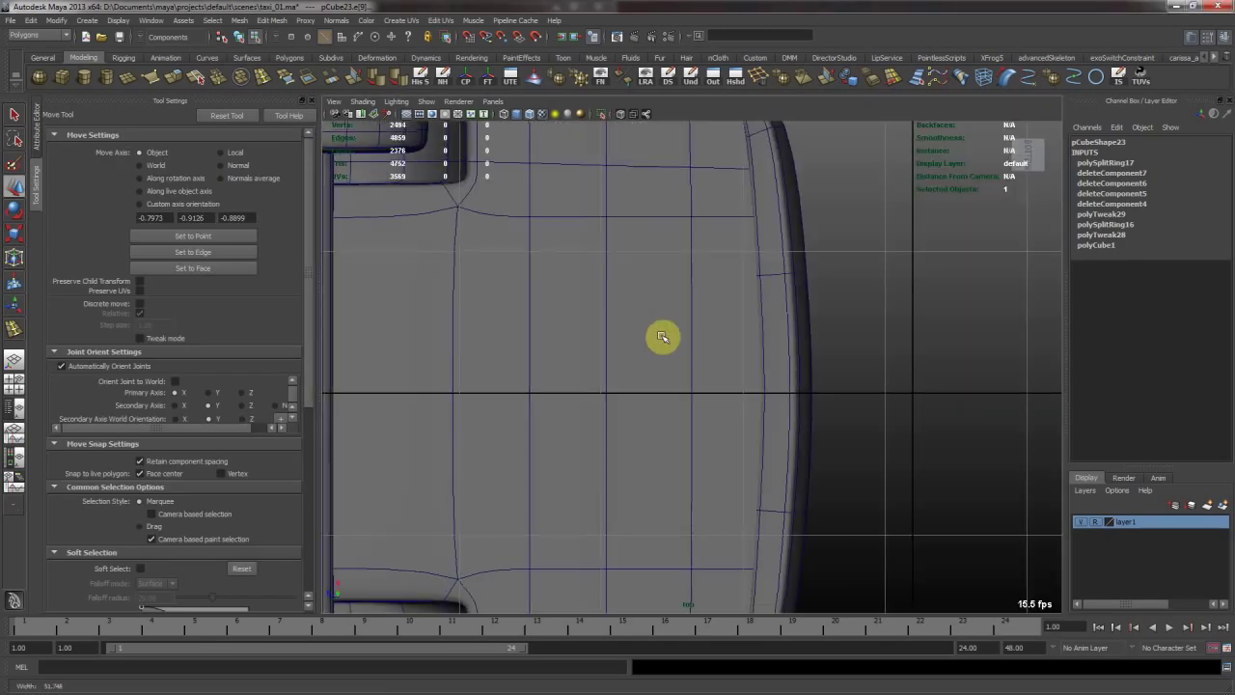
right_click_drag(695, 350, 570, 337, "alt")
middle_click_drag(347, 307, 858, 294, "alt")
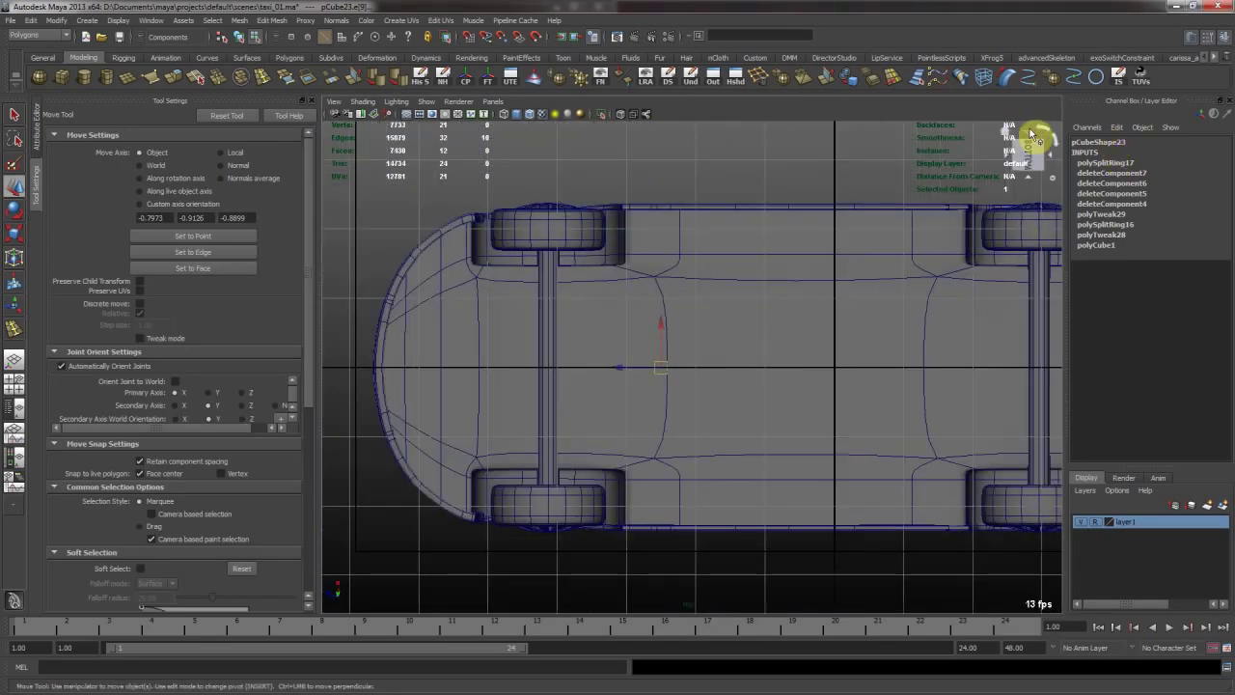
left_click(1030, 134)
left_click(1033, 135)
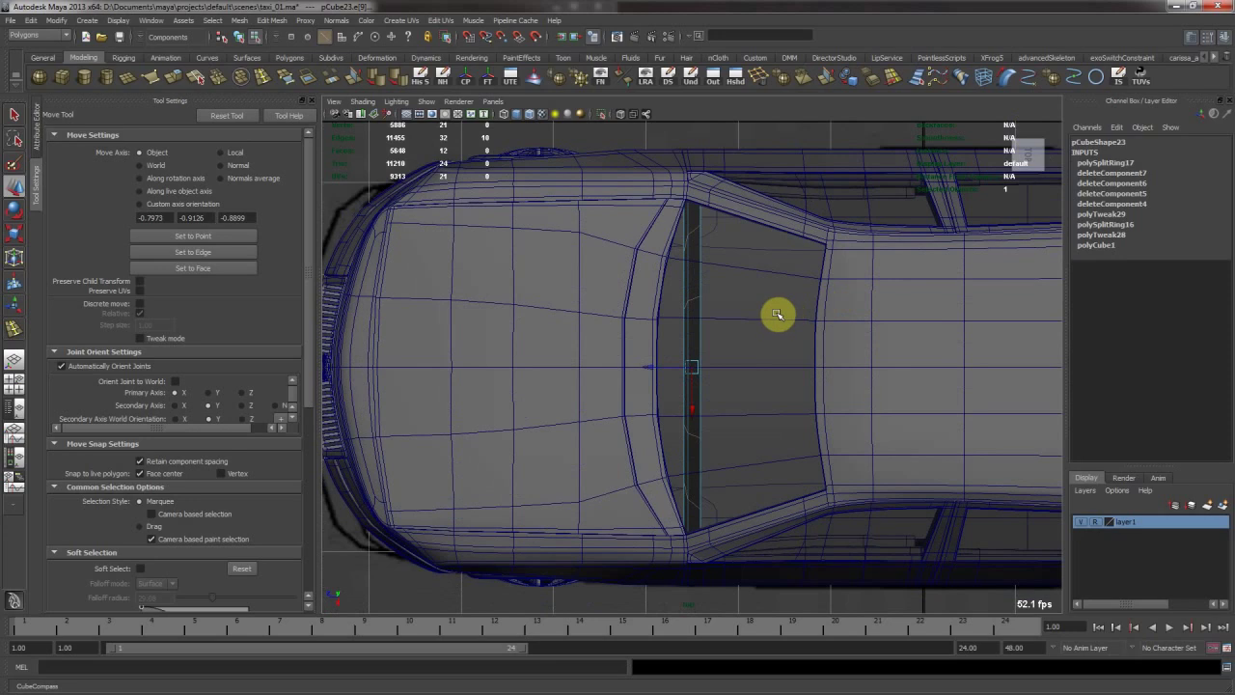
right_click_drag(573, 375, 732, 360, "alt")
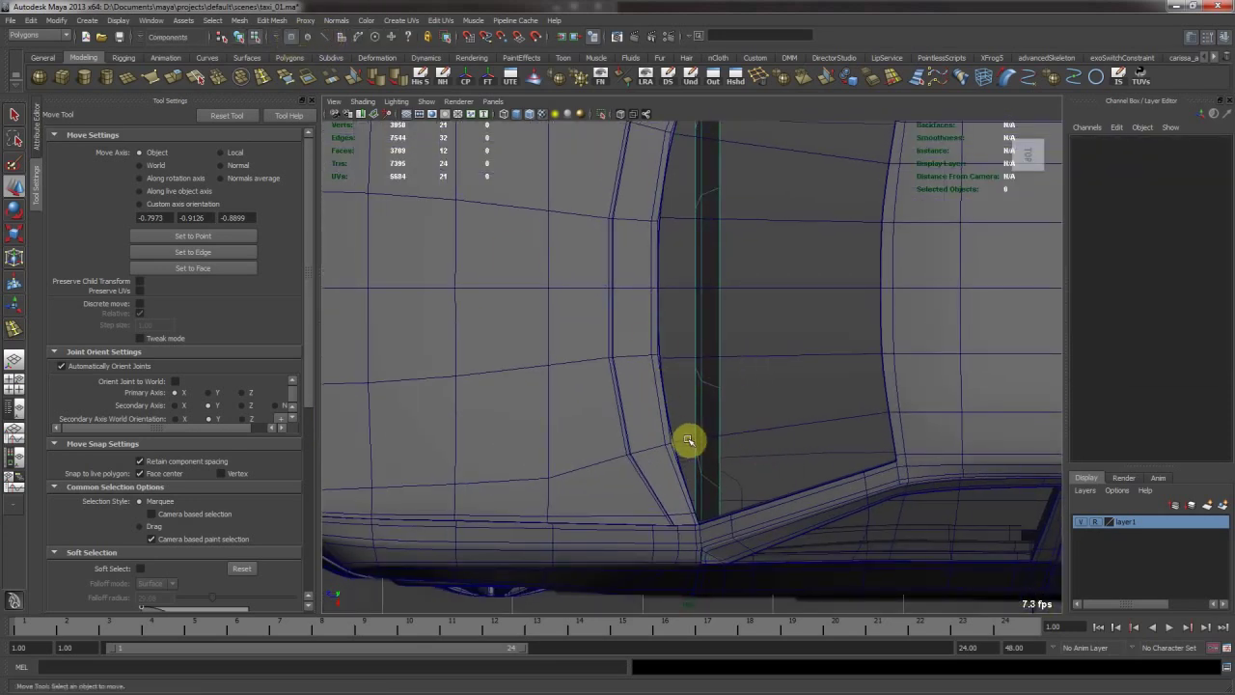
left_click_drag(755, 498, 756, 499)
right_click_drag(752, 405, 650, 325, "alt")
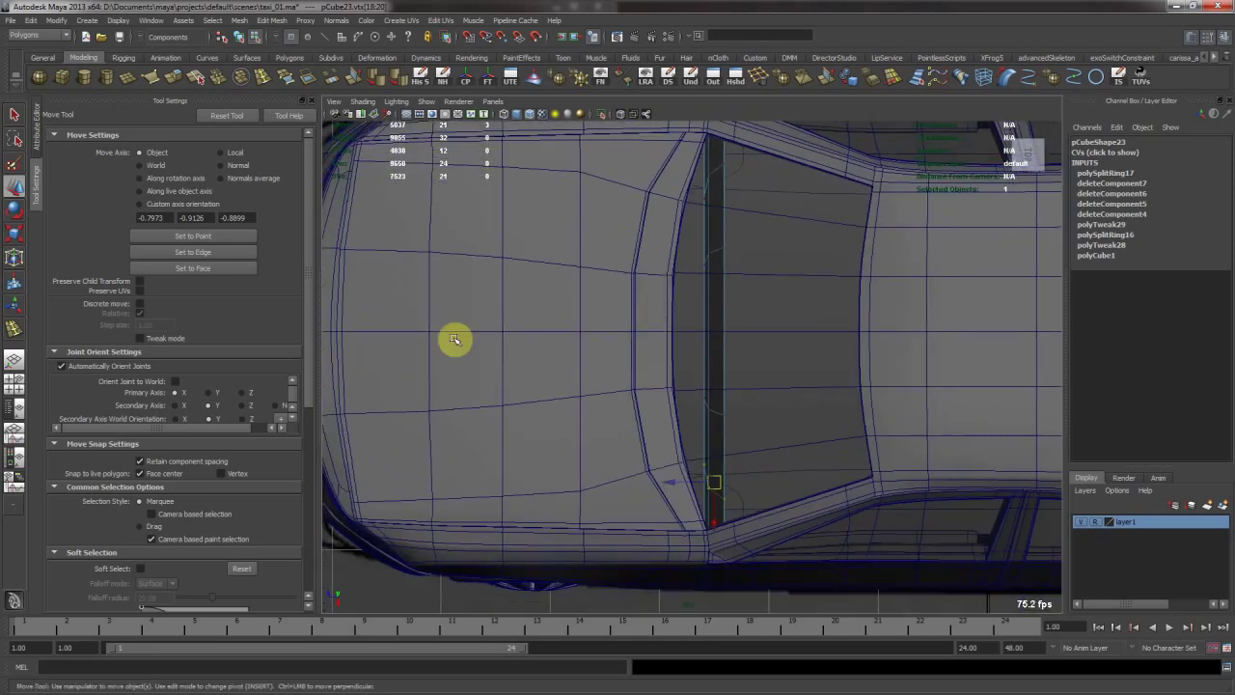
scroll(196, 454, "down", 3)
scroll(196, 453, "down", 3)
right_click_drag(588, 435, 707, 461, "alt")
key("ctrl+s")
Move the front panel's mirrored vertex columns and its centre column forward to follow the hood's curved rear edge.
left_click_drag(686, 518, 661, 514)
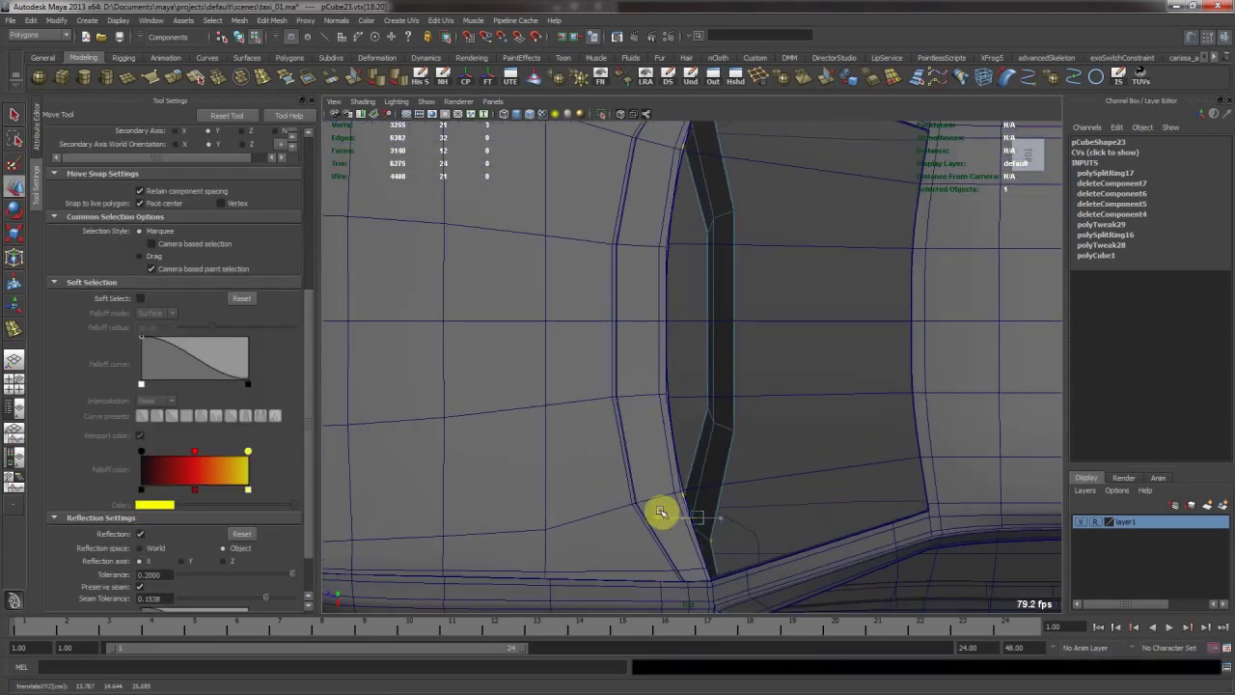
left_click_drag(751, 435, 754, 437)
middle_click_drag(805, 432, 760, 418)
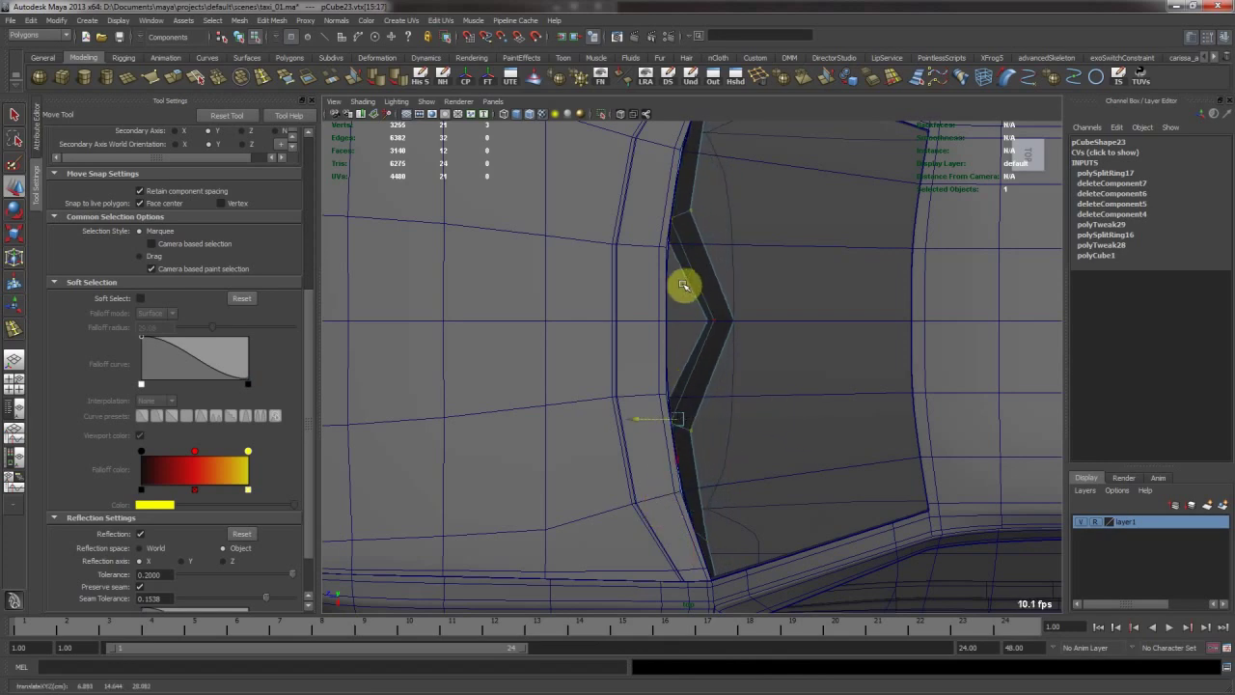
middle_click_drag(768, 334, 723, 329)
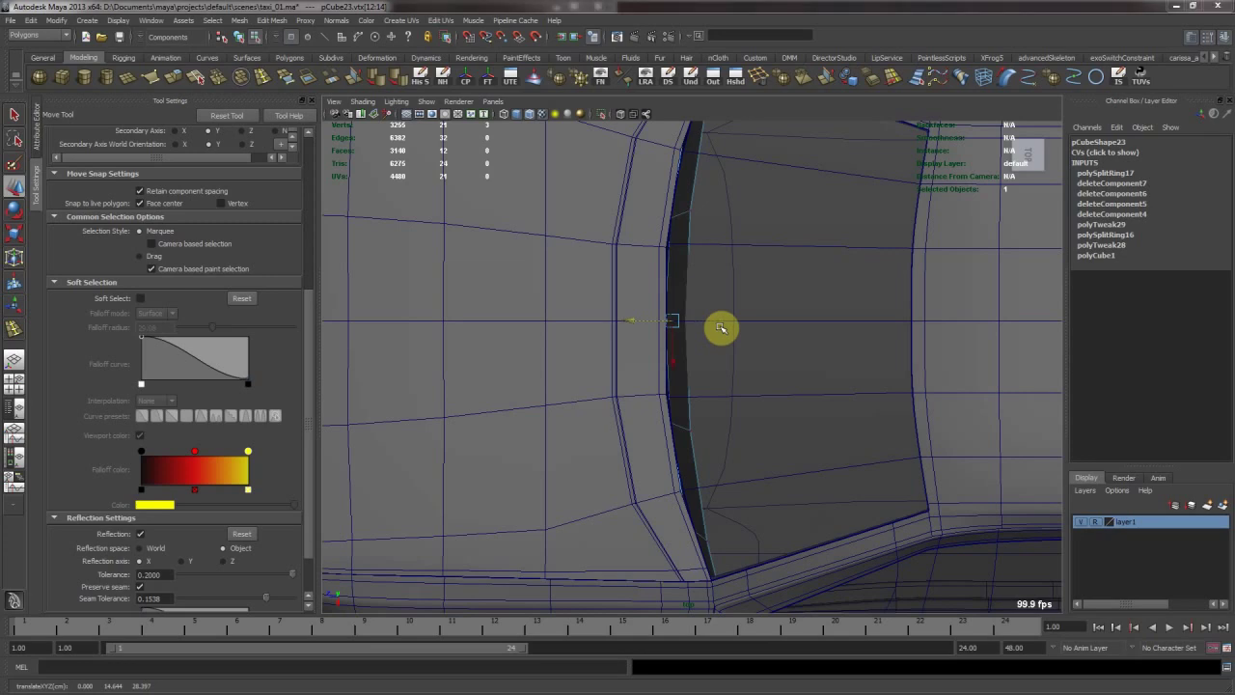
key("space")
key("space")
left_click_drag(794, 279, 701, 343, "alt")
key("F8")
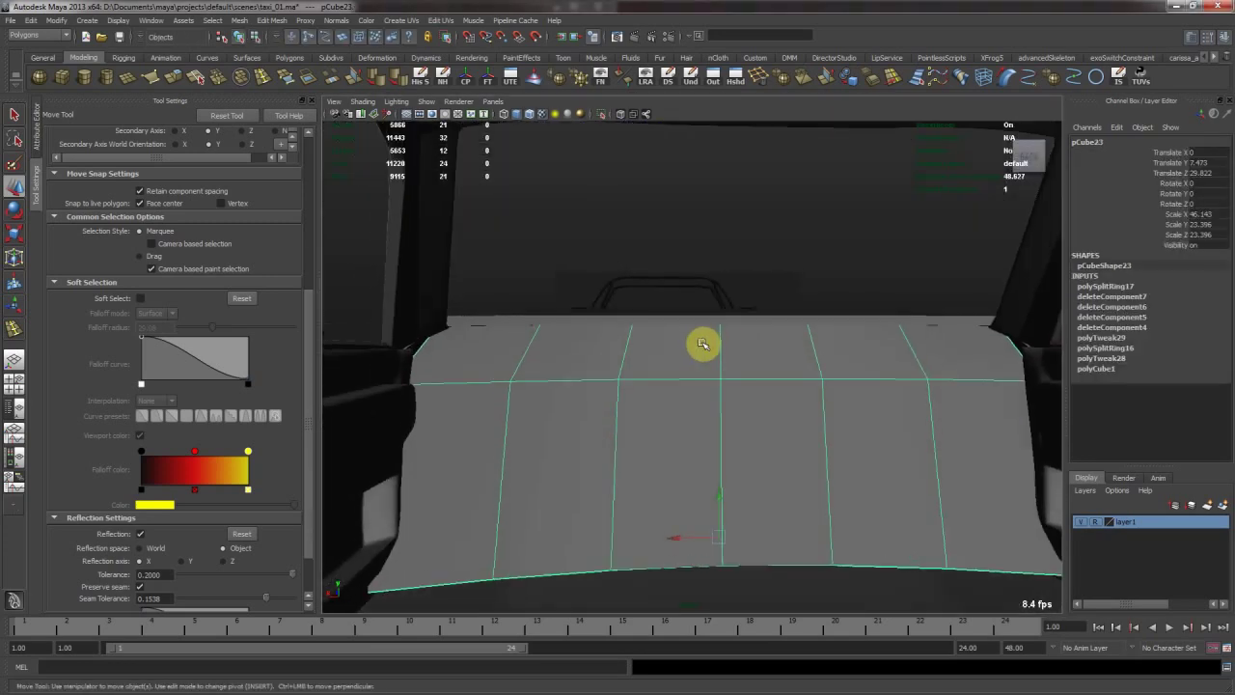
Insert a single horizontal edge loop through the front panel's upper band and move its end vertices outward to the door trim.
key("y")
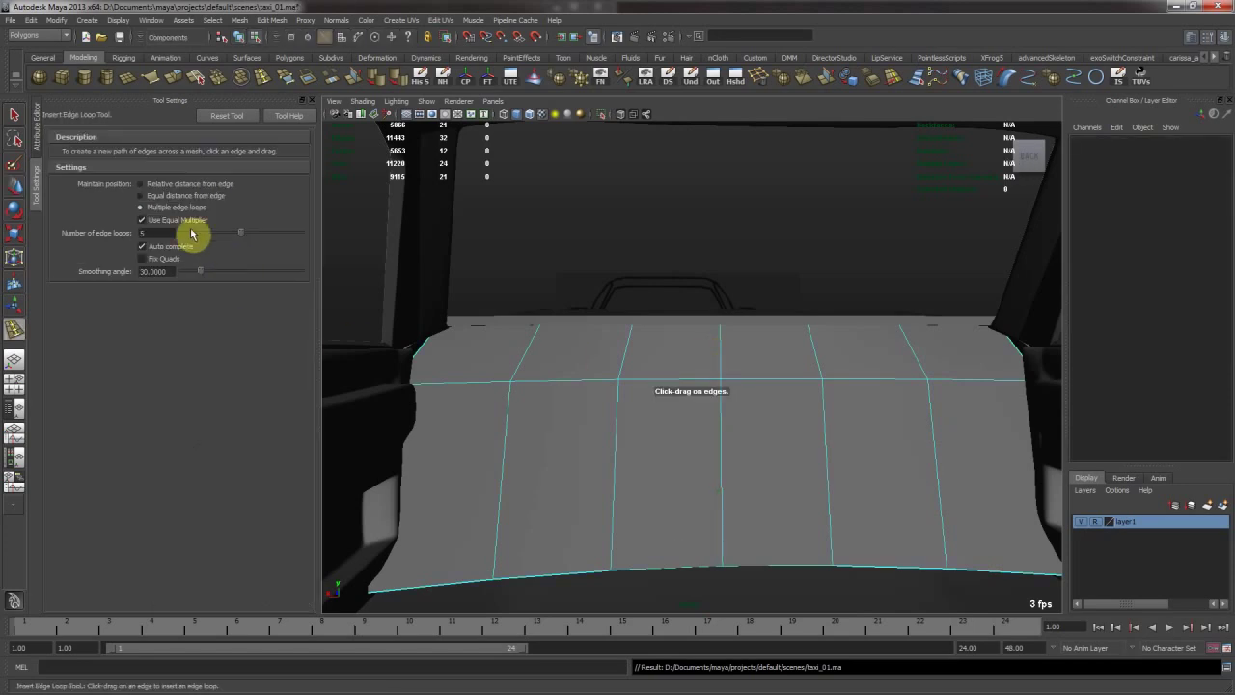
left_click_drag(629, 357, 628, 352)
key("w")
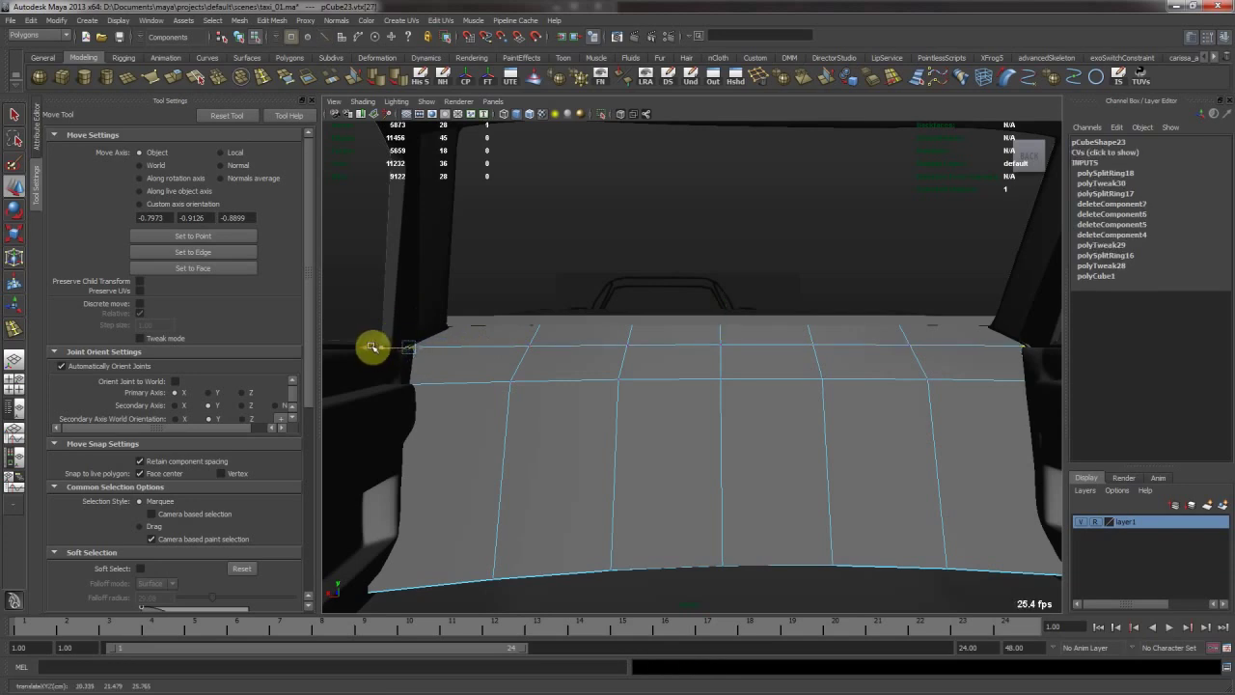
key("f")
right_click_drag(358, 392, 386, 314, "alt")
middle_click_drag(618, 443, 629, 234, "alt")
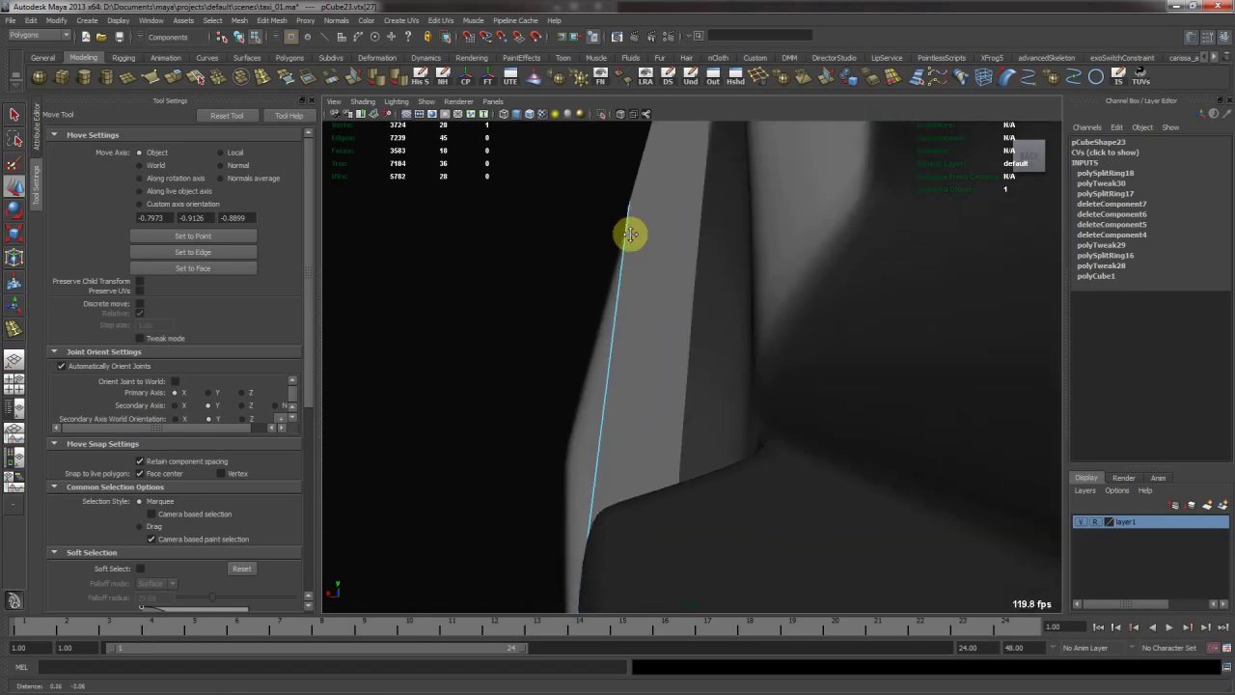
right_click_drag(624, 426, 458, 295, "alt")
right_click_drag(513, 335, 750, 372, "alt")
left_click_drag(751, 371, 728, 385, "alt")
Insert two horizontal edge loops across the lower part of the front cabin panel.
key("F8")
key("y")
left_click(727, 384)
left_click(731, 443)
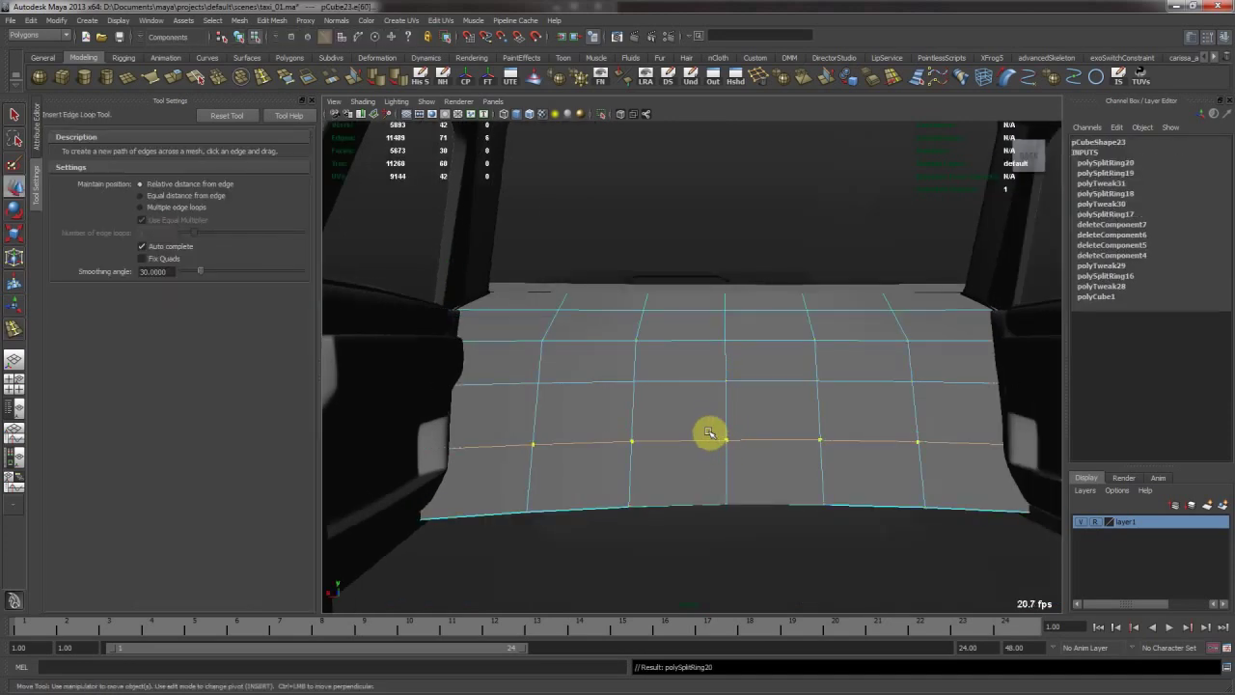
key("w")
left_click_drag(697, 426, 656, 388, "alt")
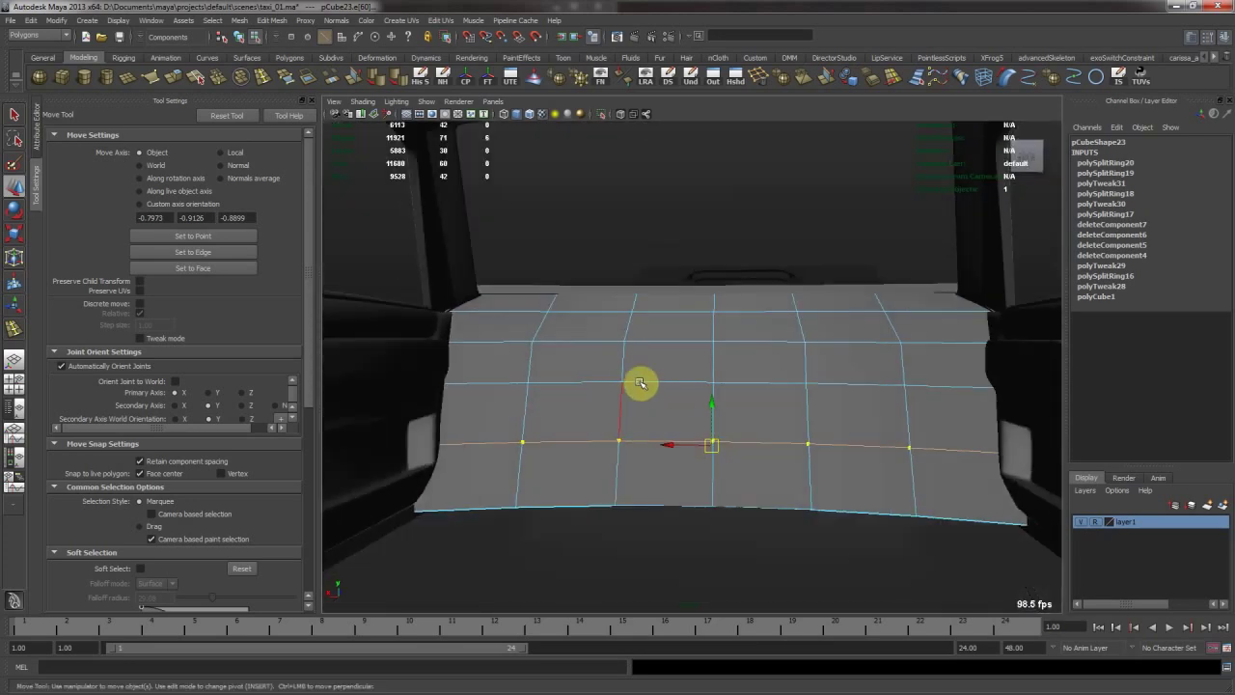
right_click_drag(642, 383, 696, 337)
left_click_drag(710, 330, 698, 365, "alt")
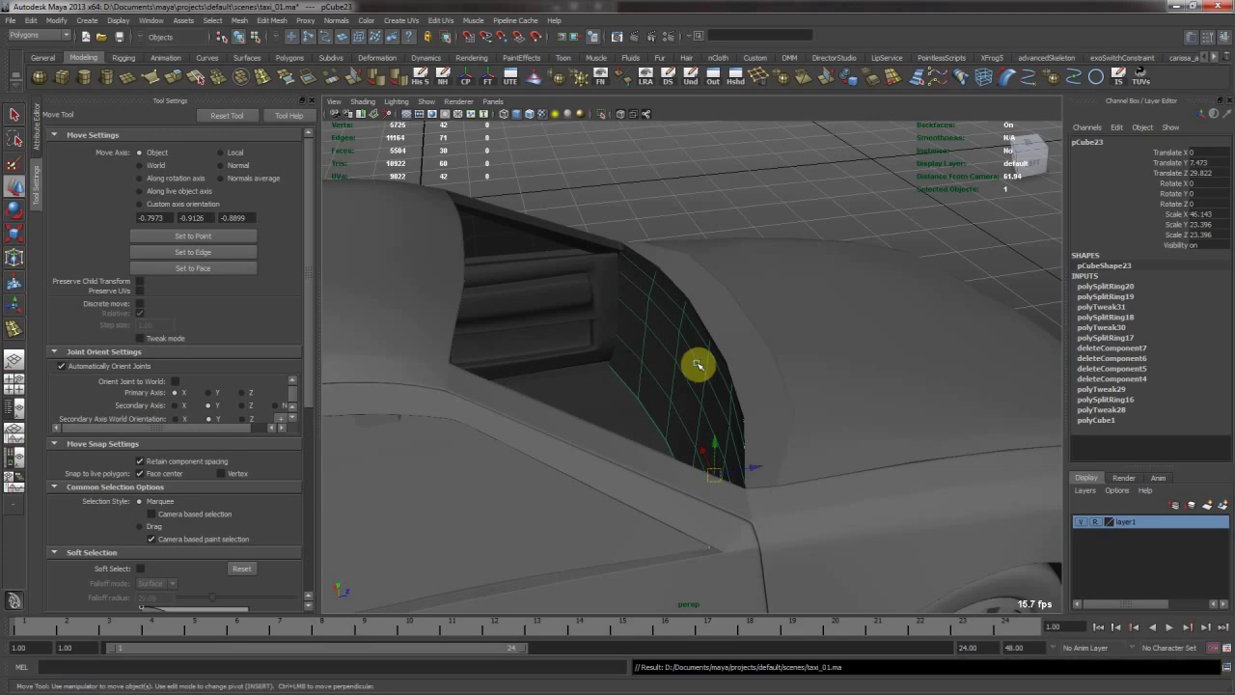
Examine the front cabin panel's fit from outside, in the orthographic views, against the blueprint and from inside the cabin.
key("space")
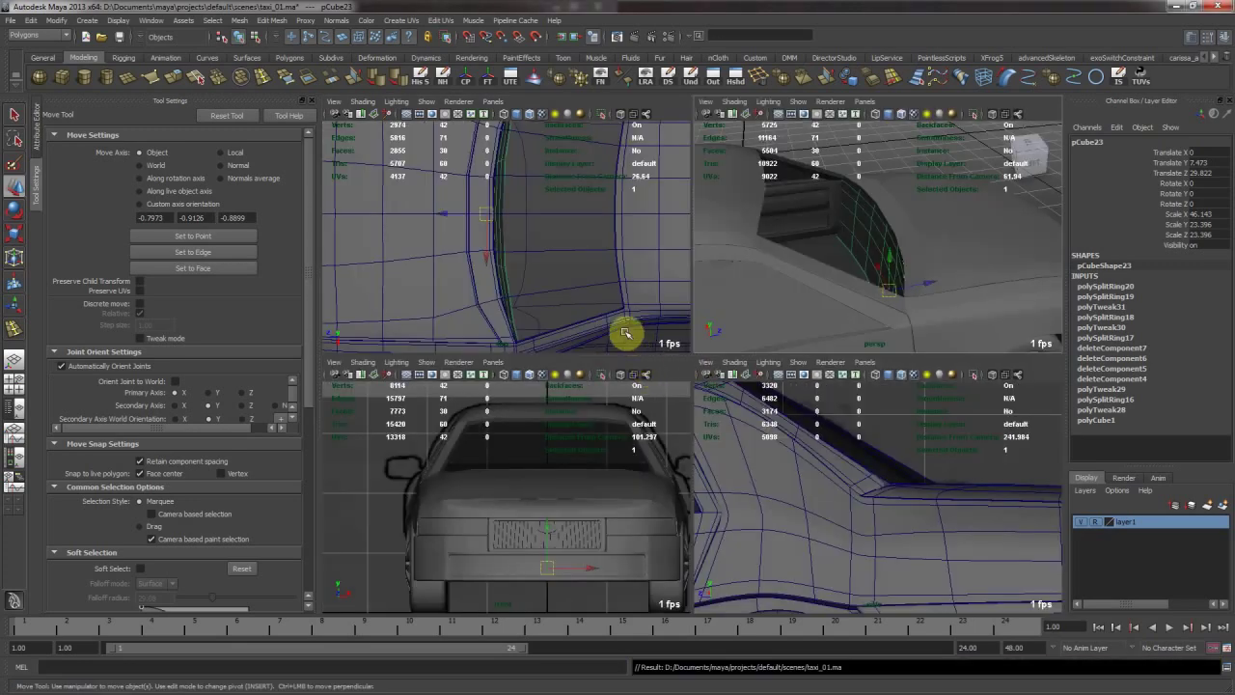
scroll(599, 253, "down", 4)
scroll(598, 252, "up", 2)
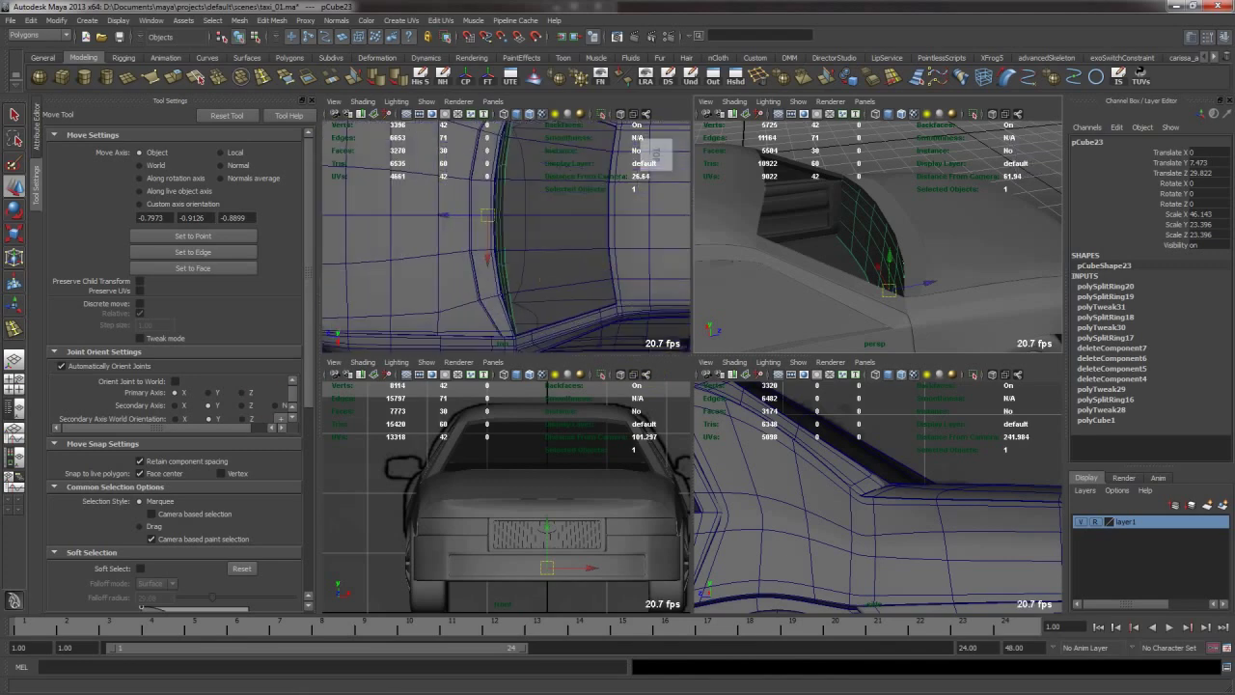
key("space")
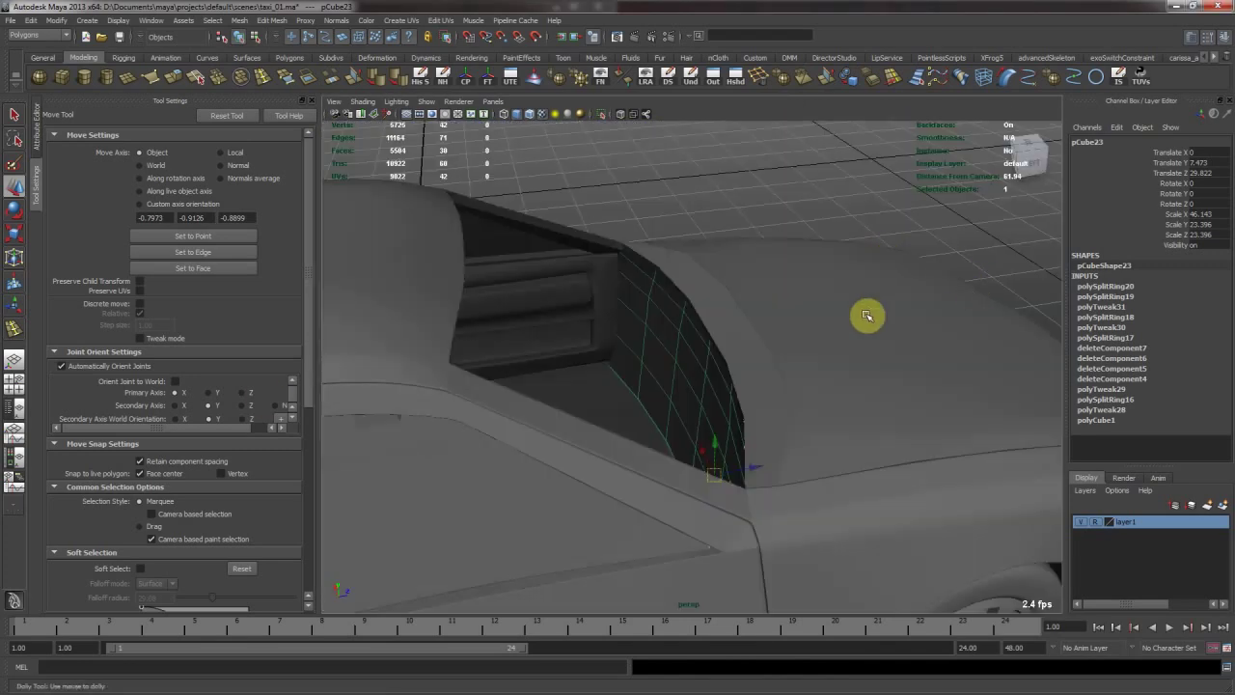
left_click_drag(868, 318, 687, 461, "alt")
middle_click_drag(686, 461, 608, 339, "alt")
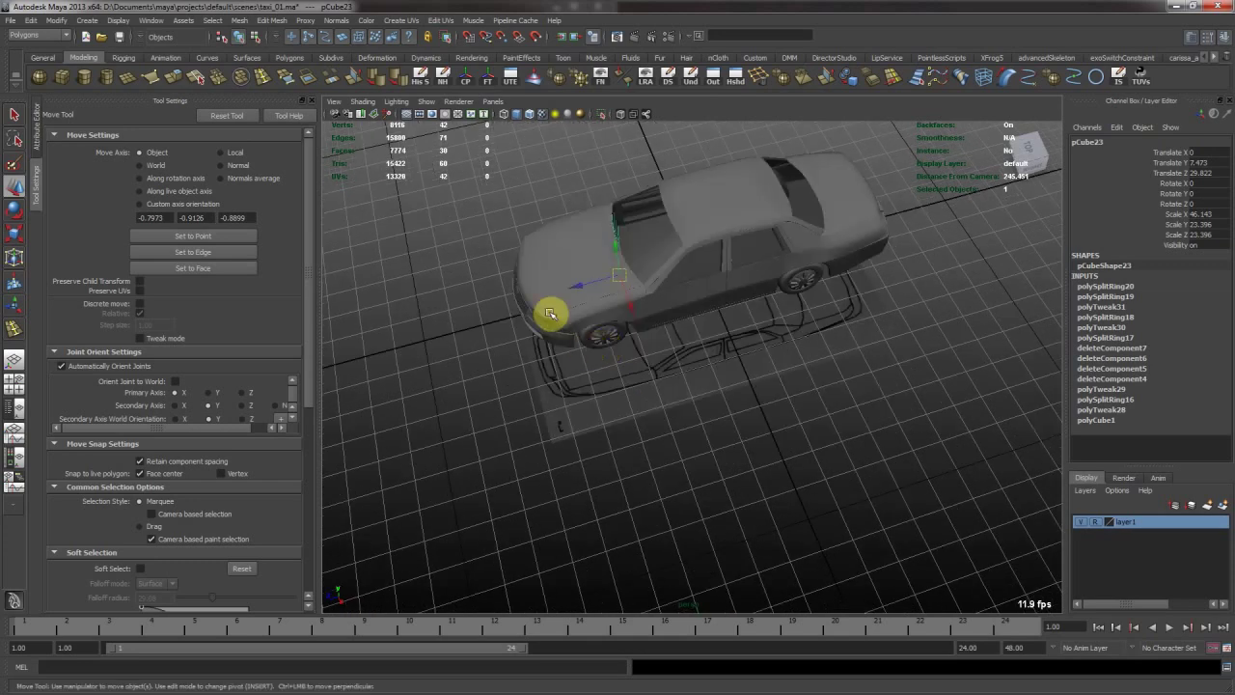
right_click_drag(556, 337, 802, 353, "alt")
left_click_drag(802, 353, 639, 325, "alt")
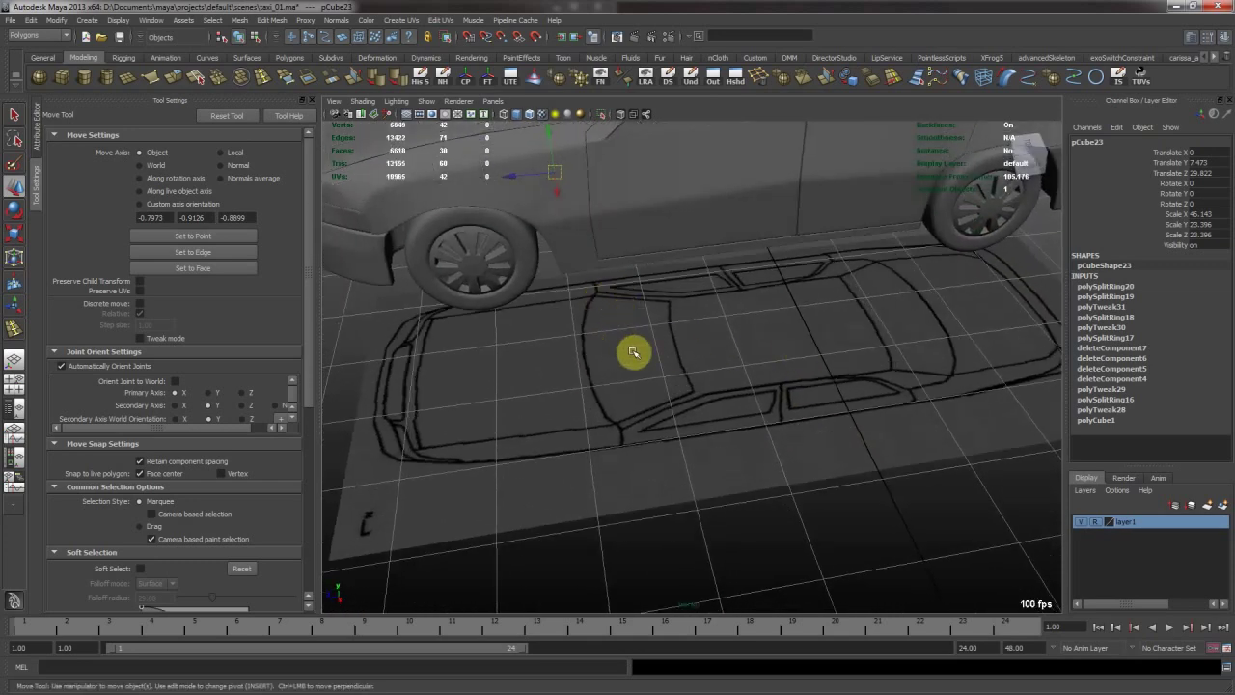
left_click_drag(733, 344, 612, 380, "alt")
right_click_drag(612, 380, 840, 376, "alt")
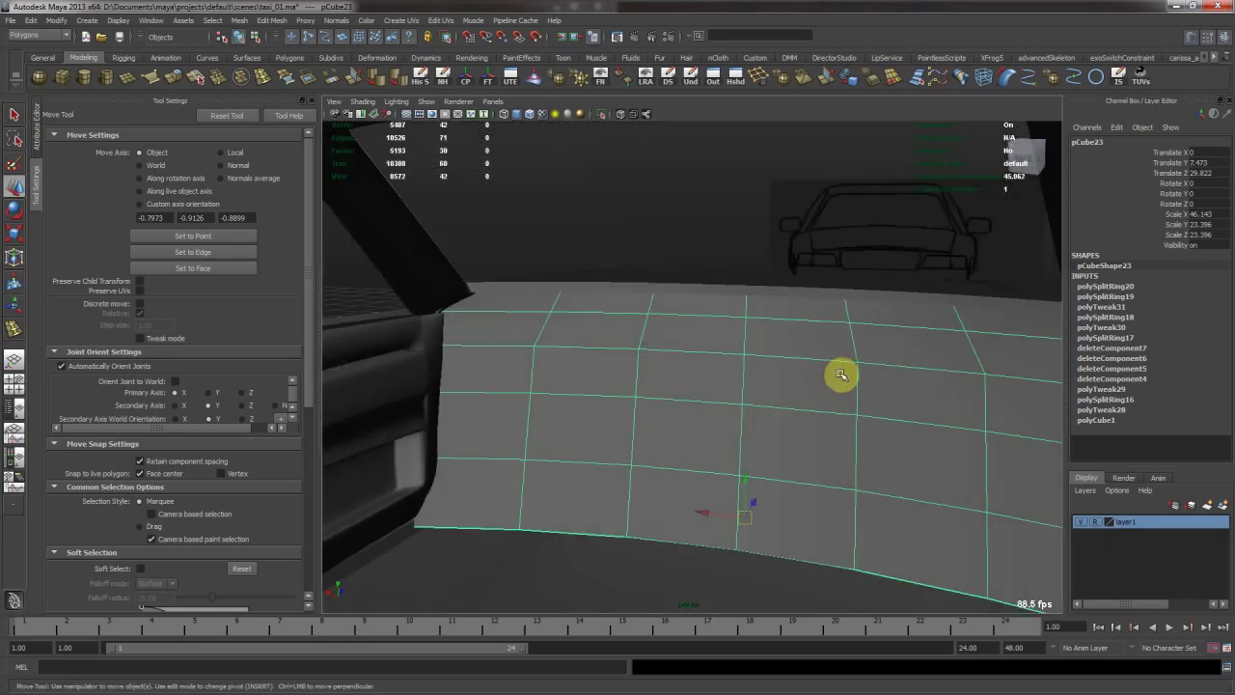
left_click_drag(841, 375, 726, 432, "alt")
right_click_drag(541, 369, 546, 413)
left_click_drag(546, 413, 569, 341, "alt")
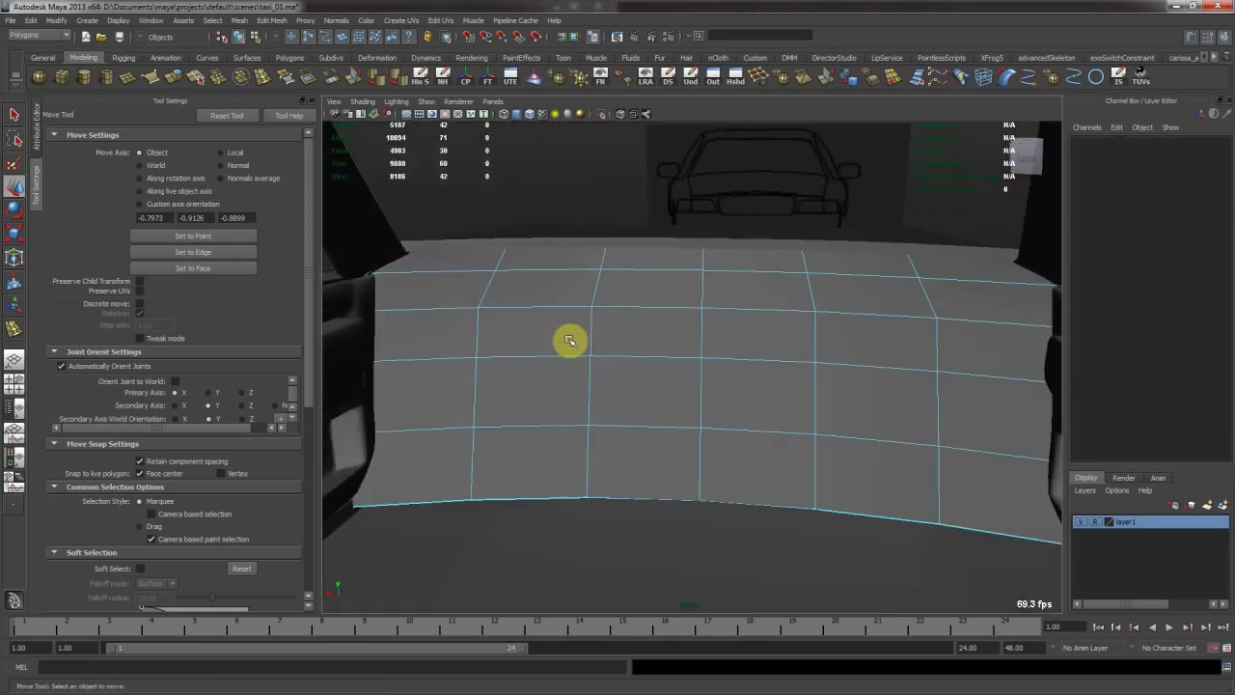
right_click_drag(706, 318, 703, 324)
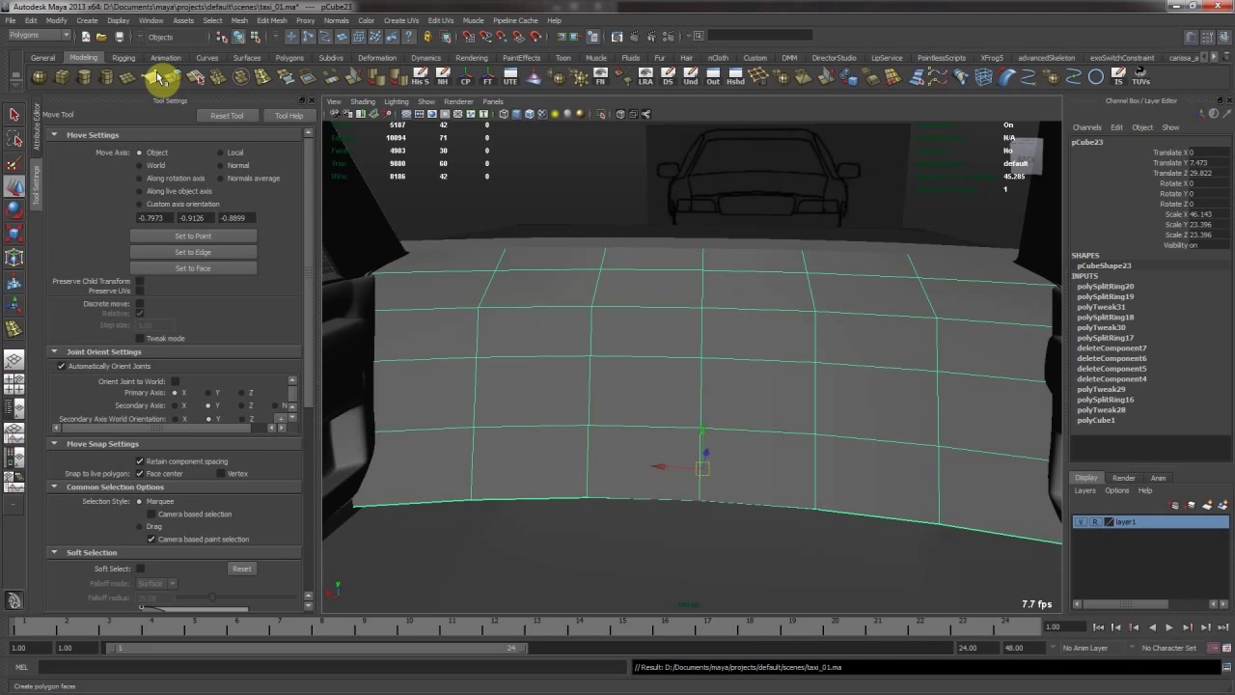
Extrude the front panel's faces back into the cabin to give it depth and flatten their curvature by scaling them lengthwise.
left_click(170, 83)
left_click_drag(684, 358, 721, 354, "alt")
scroll(168, 484, "down", 5)
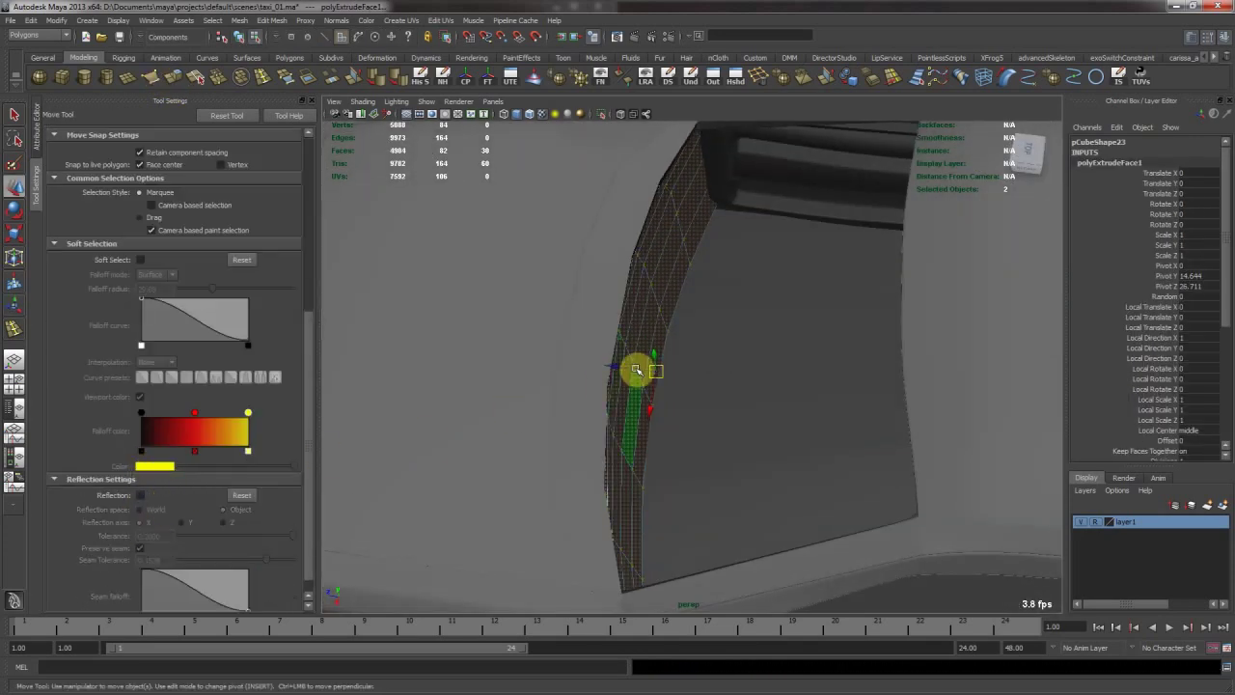
left_click_drag(613, 365, 691, 376, "alt")
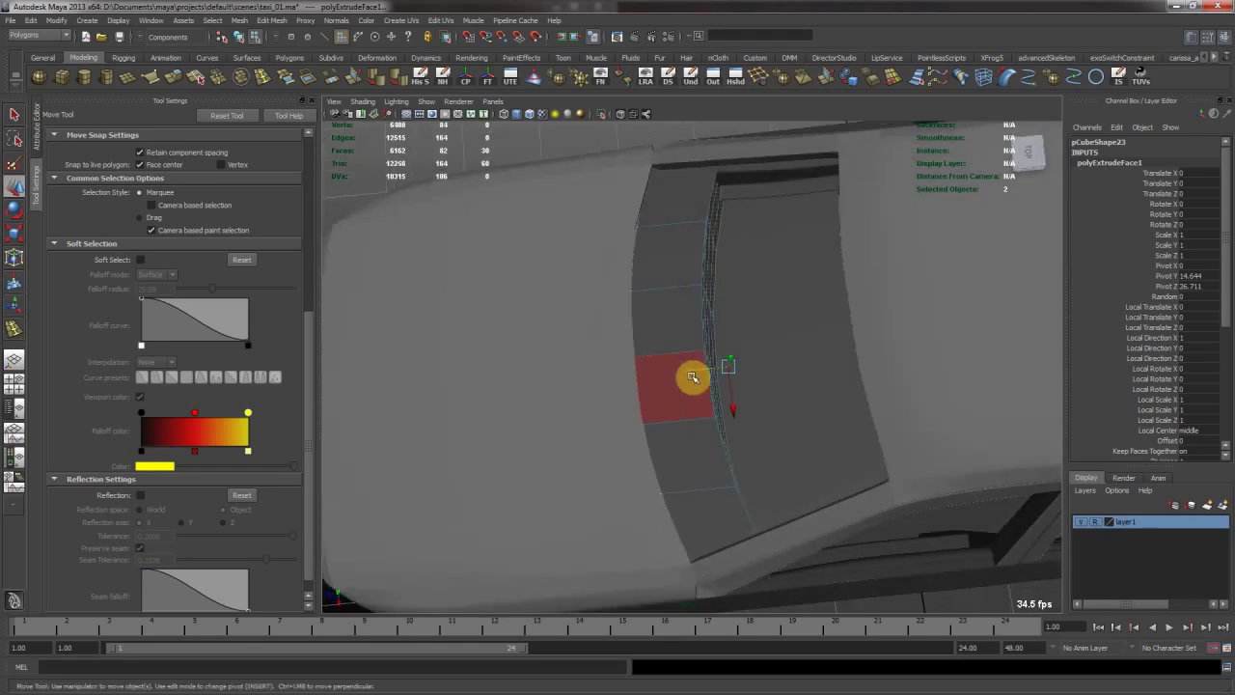
key("r")
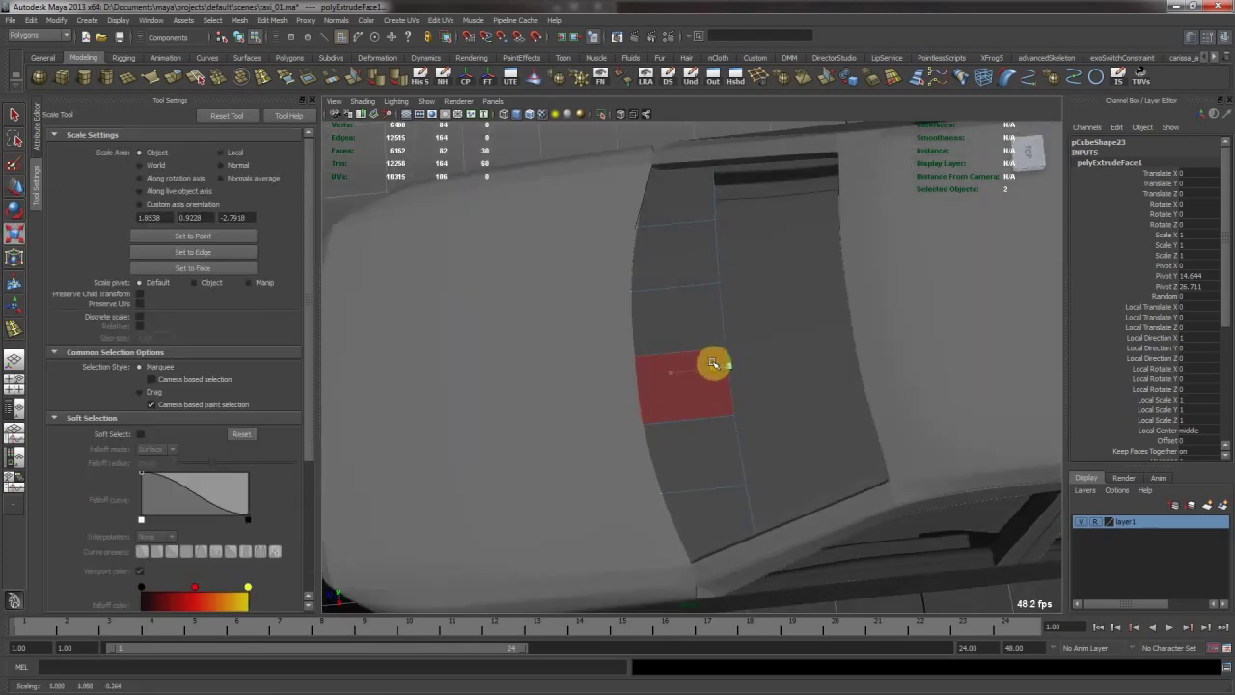
key("w")
Move the lower rows of the extruded cabin-side faces forward in stages, so the panel slopes inward below its upper bands.
left_click_drag(700, 369, 550, 280, "alt")
right_click_drag(550, 279, 611, 339, "alt")
middle_click_drag(611, 339, 656, 380, "alt")
right_click_drag(656, 380, 670, 385, "alt")
left_click_drag(670, 384, 678, 294, "alt")
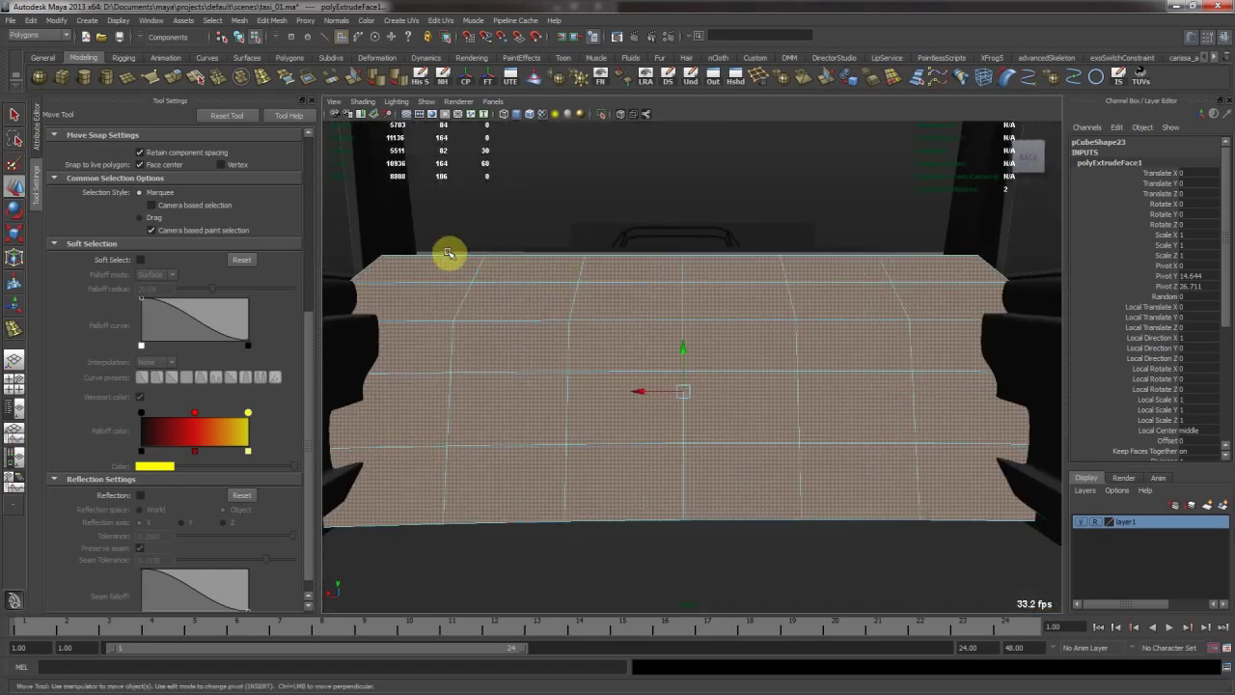
left_click_drag(956, 269, 573, 320, "alt")
left_click_drag(1005, 294, 735, 307, "alt")
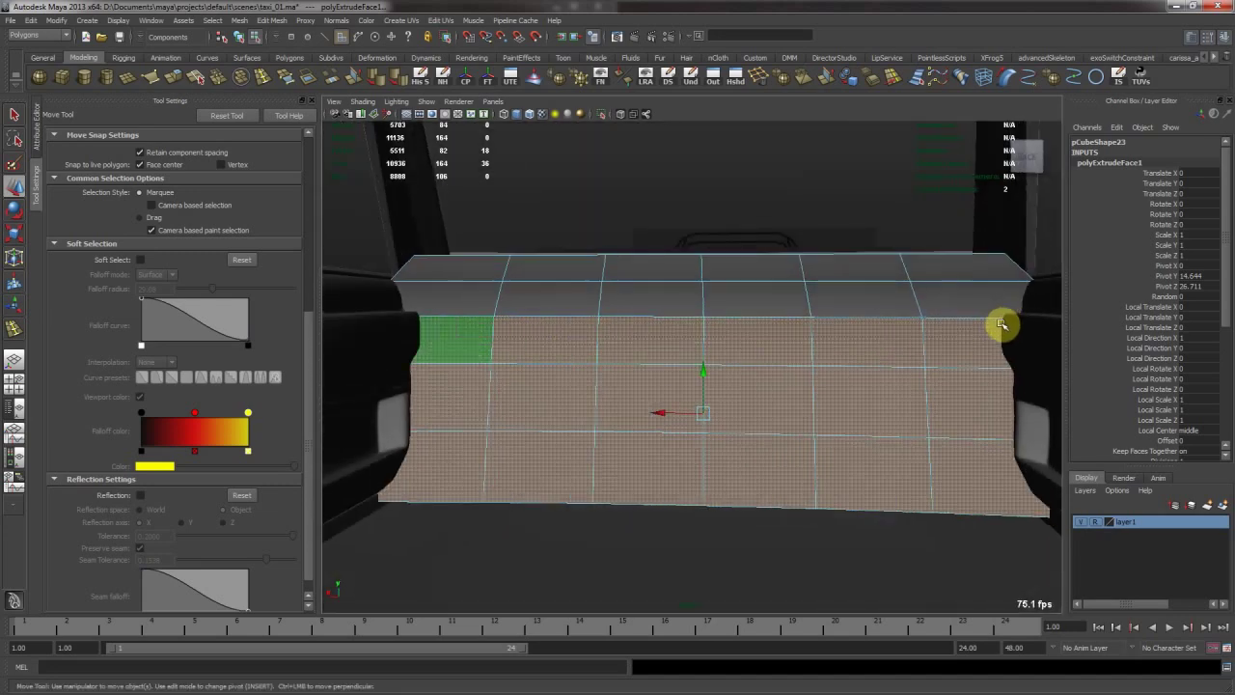
left_click_drag(916, 338, 793, 352, "alt")
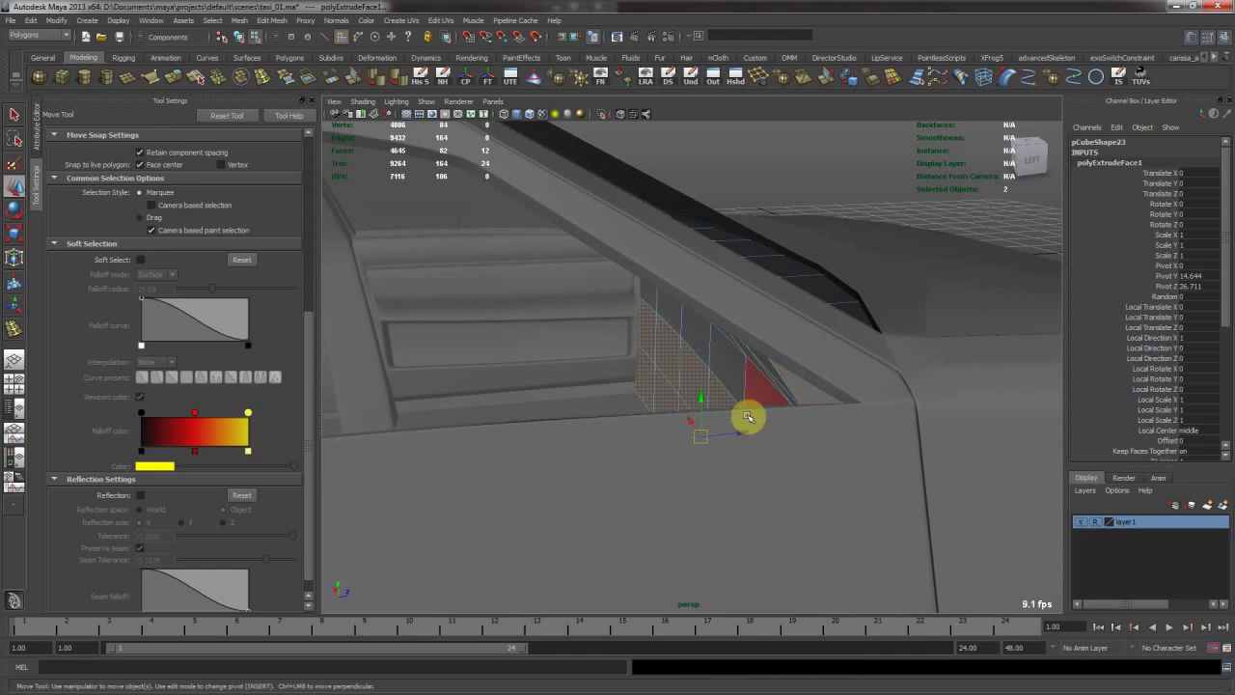
left_click_drag(764, 418, 659, 406, "alt")
left_click_drag(895, 406, 777, 413, "alt")
middle_click_drag(776, 413, 802, 402)
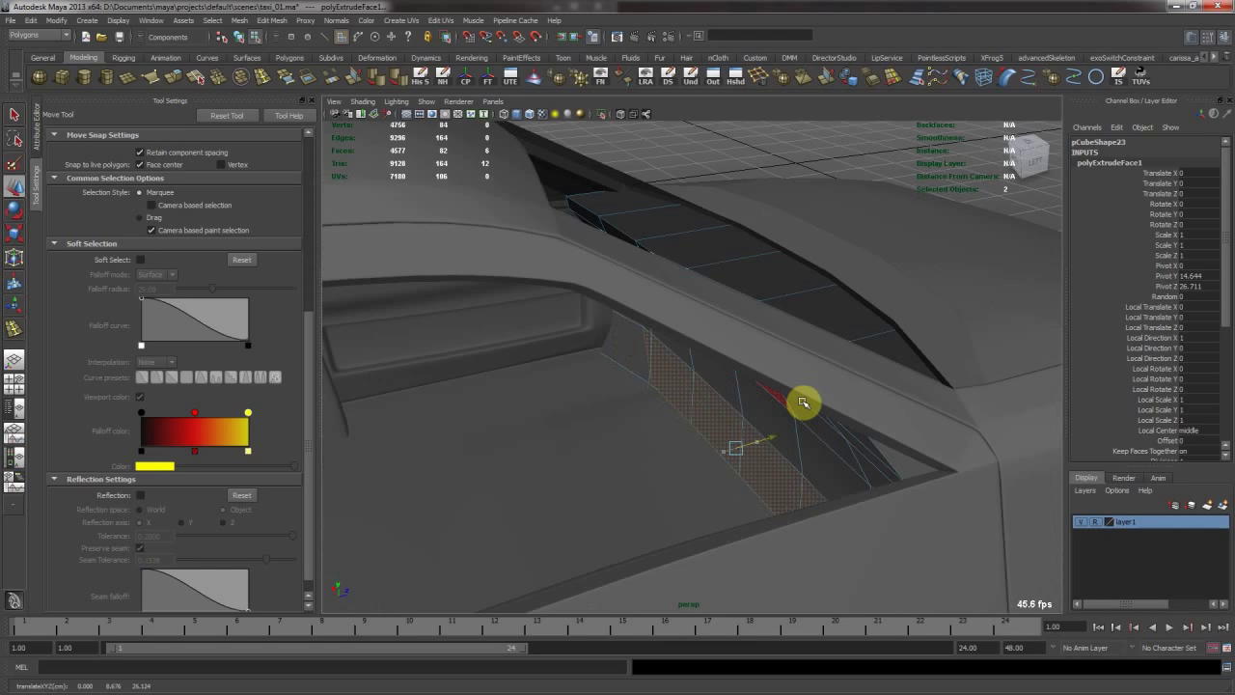
Examine the thickened front panel's fit from outside the car and from inside the cabin.
left_click_drag(808, 399, 1032, 380, "alt")
right_click_drag(851, 387, 738, 378, "alt")
left_click_drag(738, 378, 744, 403, "alt")
key("F8")
right_click_drag(816, 336, 748, 345, "alt")
left_click_drag(748, 346, 719, 331, "alt")
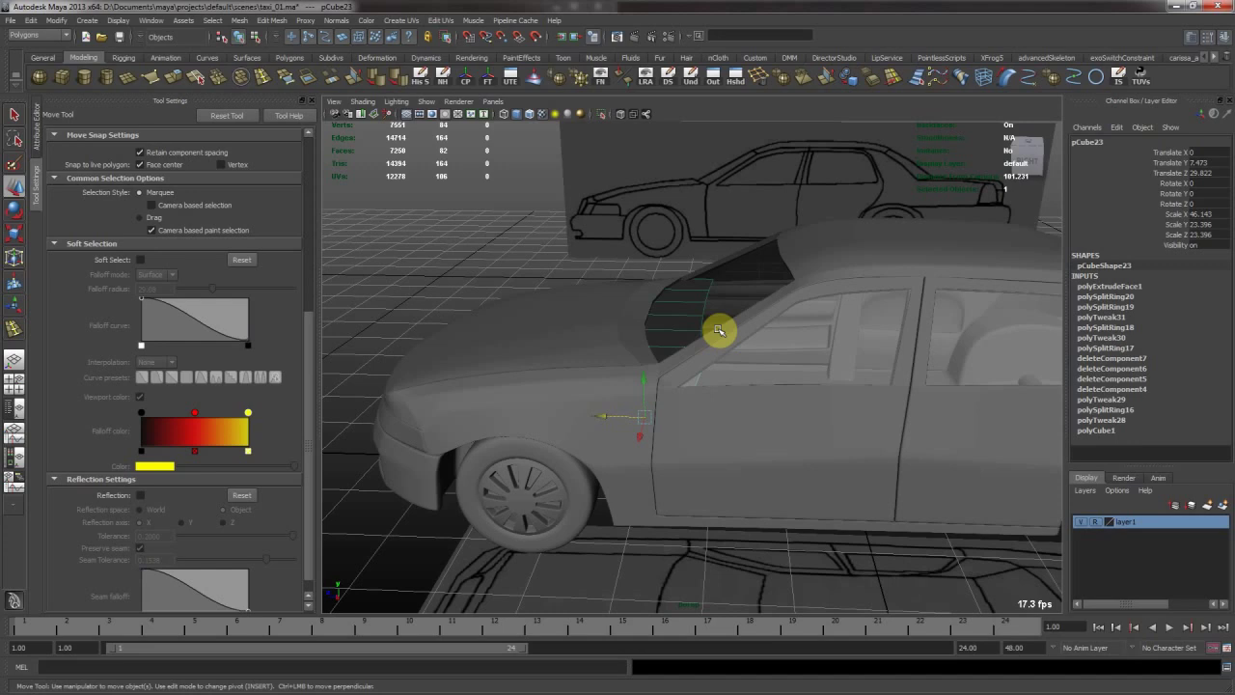
left_click_drag(785, 399, 628, 389, "alt")
right_click_drag(628, 389, 881, 427, "alt")
left_click_drag(838, 429, 821, 424, "alt")
Select the front panel's hood-facing faces and raise the lambert1 material's transparency.
right_click_drag(519, 420, 518, 469)
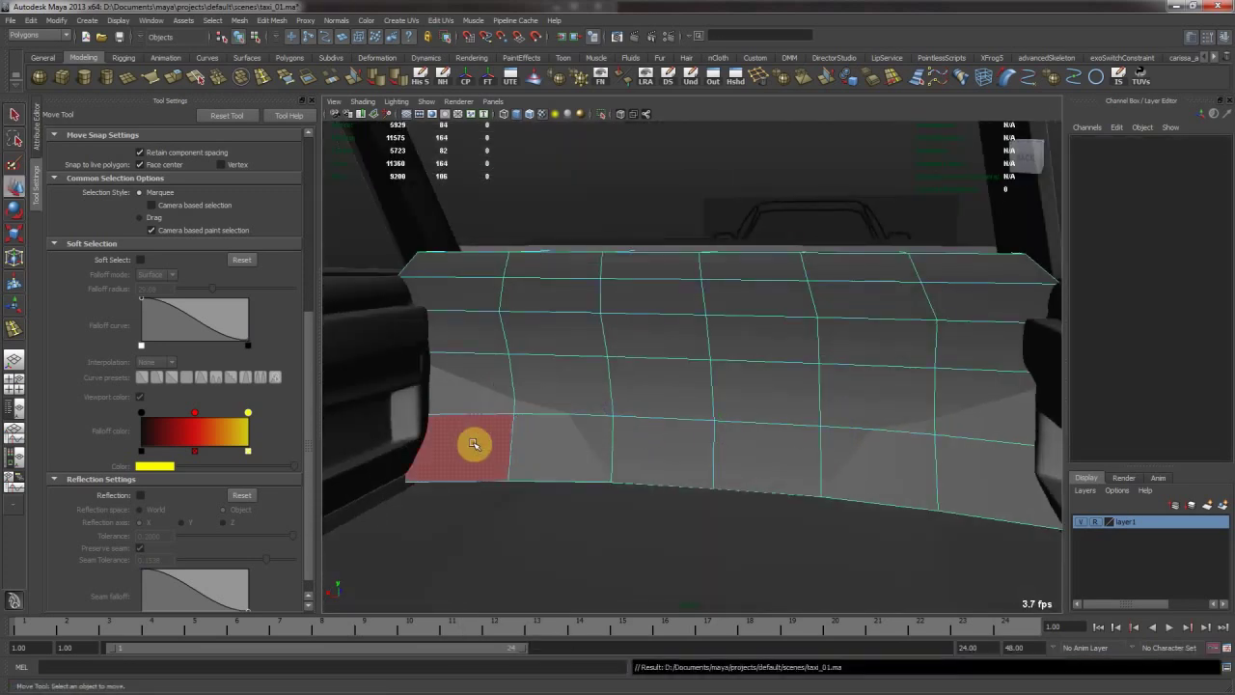
left_click(473, 444)
left_click_drag(733, 392, 797, 437, "alt")
left_click(524, 415)
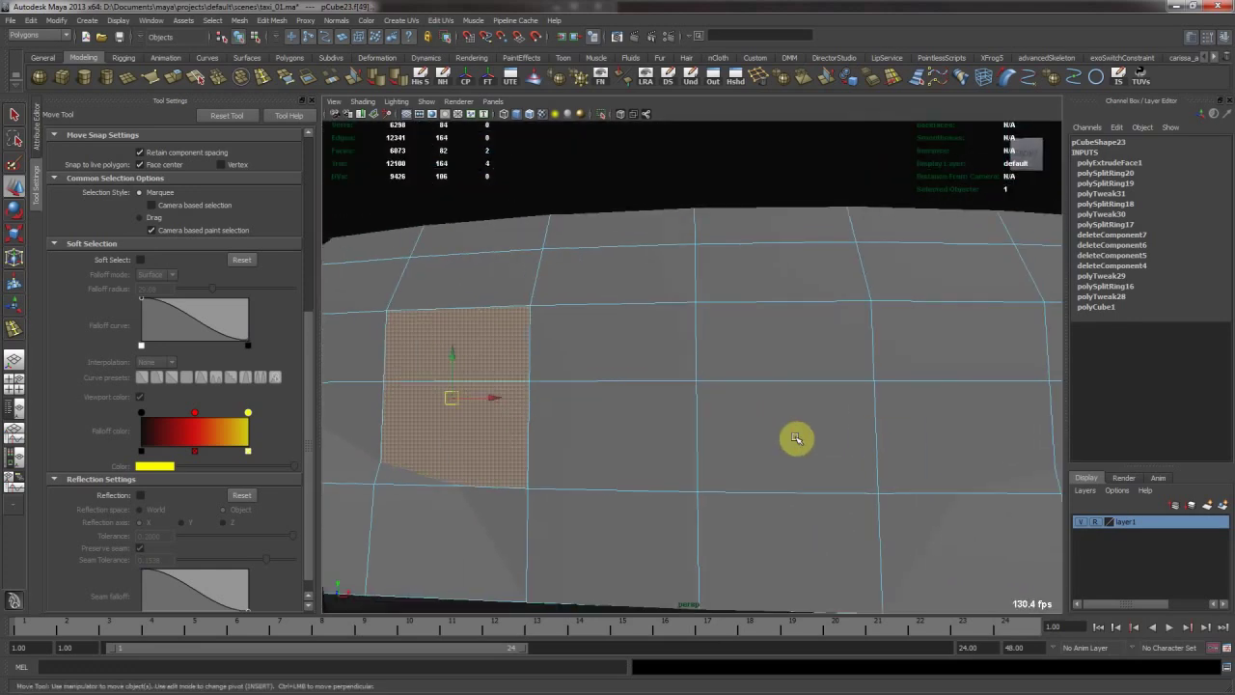
left_click(914, 403, "shift")
left_click(905, 357, "shift")
key("shift+period")
left_click_drag(935, 404, 654, 327, "alt")
left_click(38, 137)
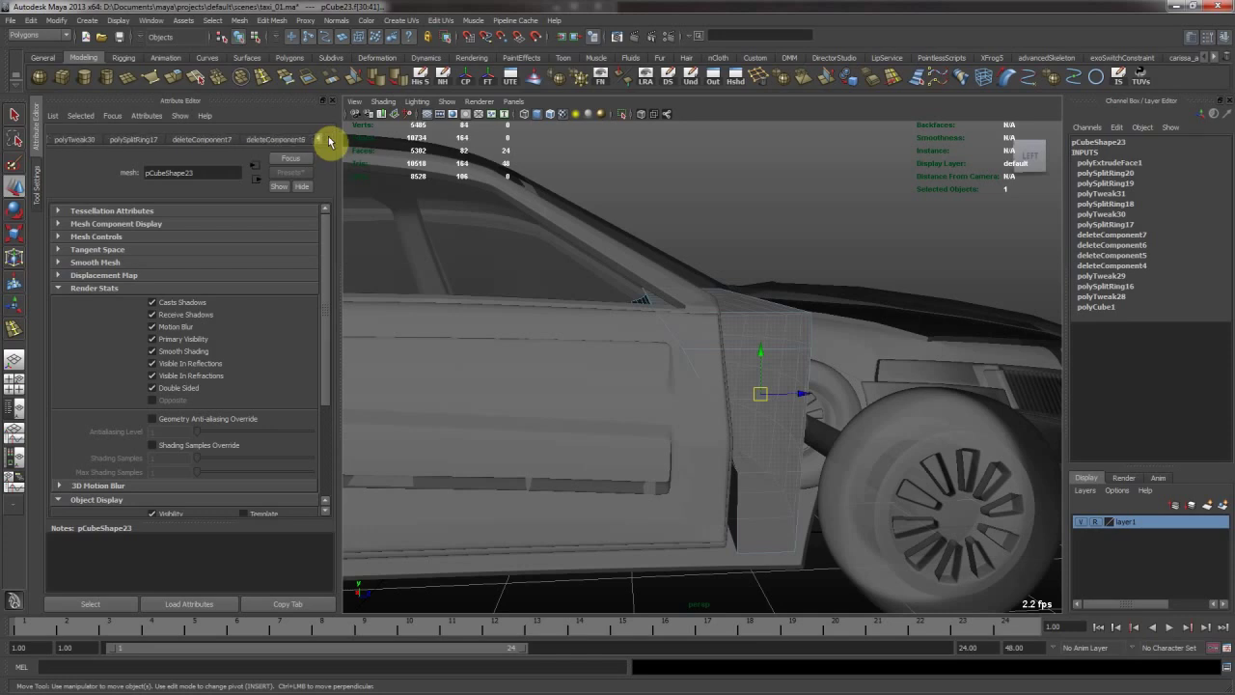
left_click(292, 141)
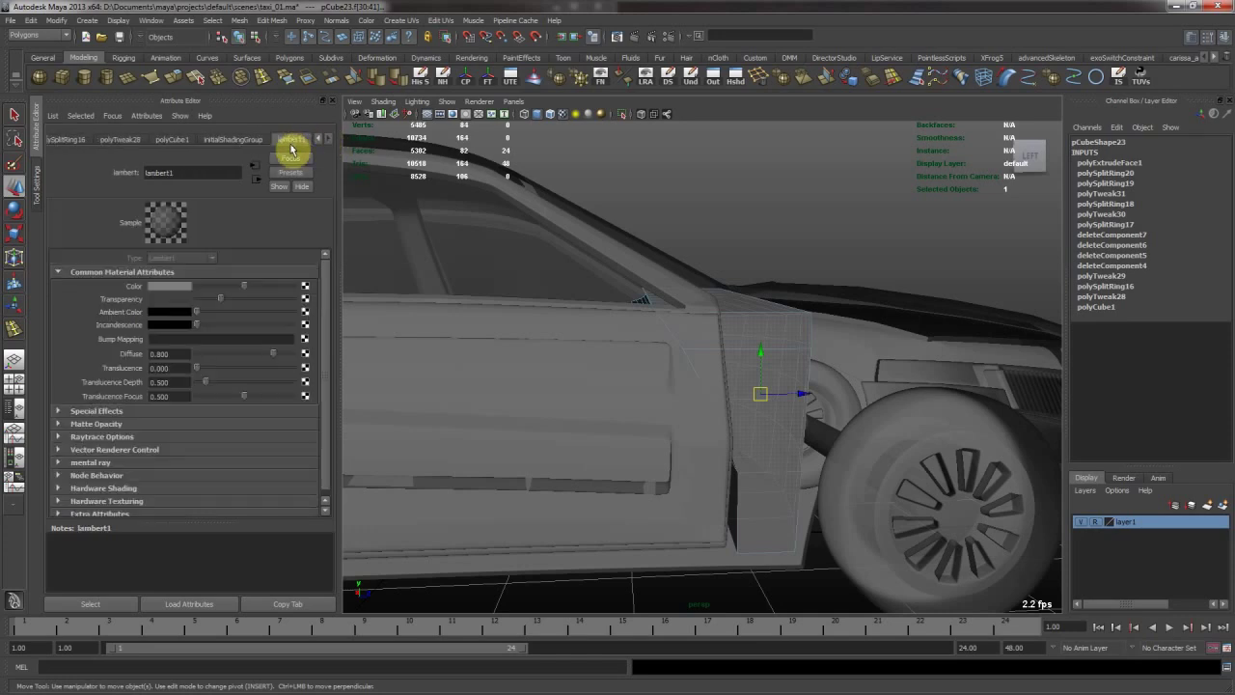
left_click_drag(260, 295, 278, 298)
Shift the hood-facing faces lengthwise, moving the lower rows farther forward in stages, and restore the opaque object display.
left_click_drag(694, 349, 742, 353, "alt")
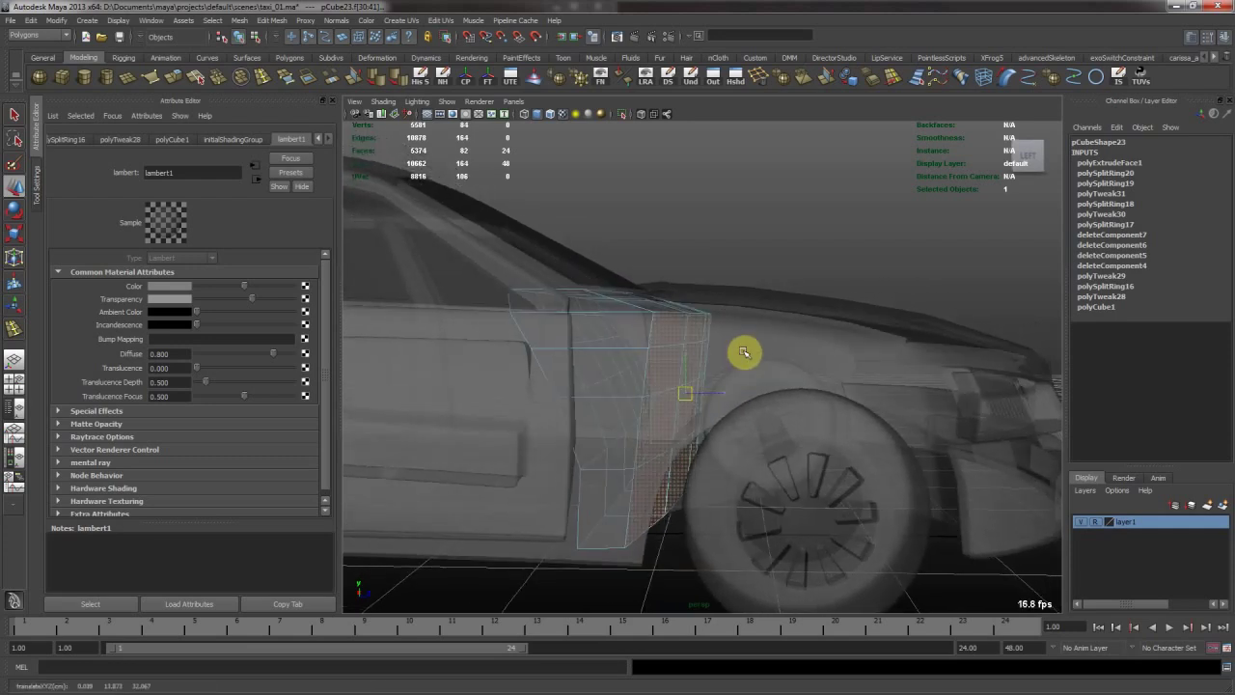
key("ctrl+z")
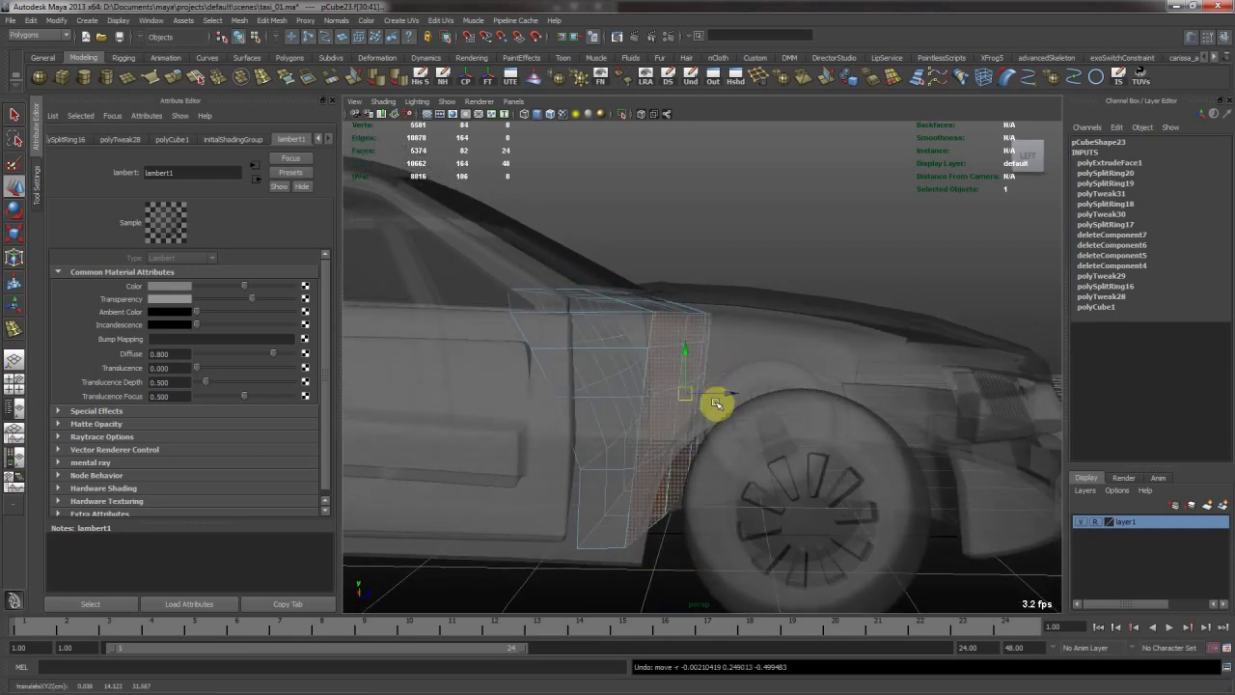
left_click(728, 393)
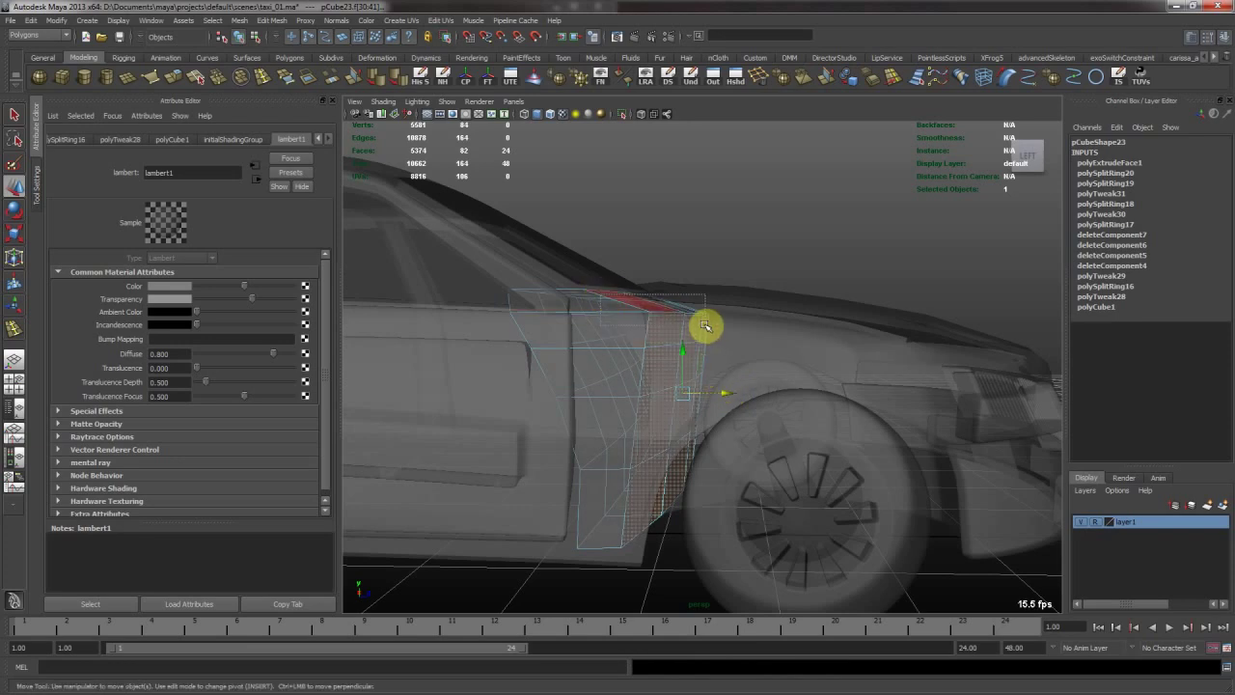
middle_click_drag(723, 326, 734, 328)
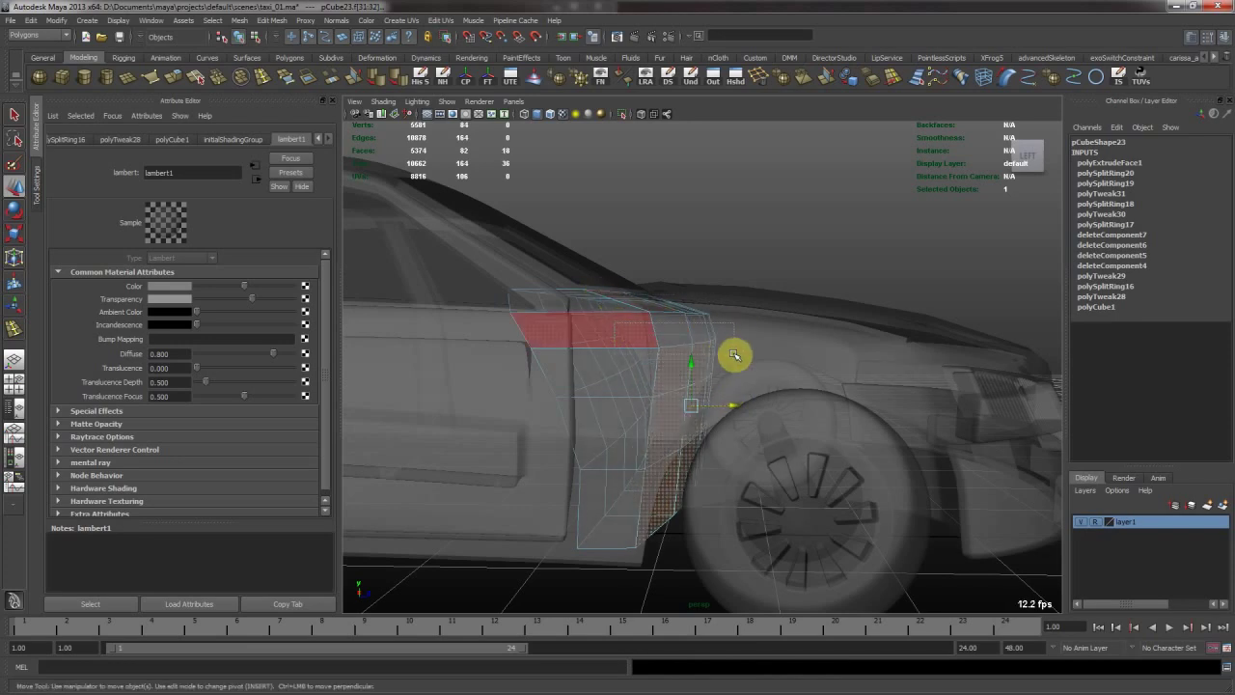
mouse_move(739, 358)
left_mouse_down("alt")
mouse_move(758, 347)
mouse_move(748, 343)
left_mouse_up("alt")
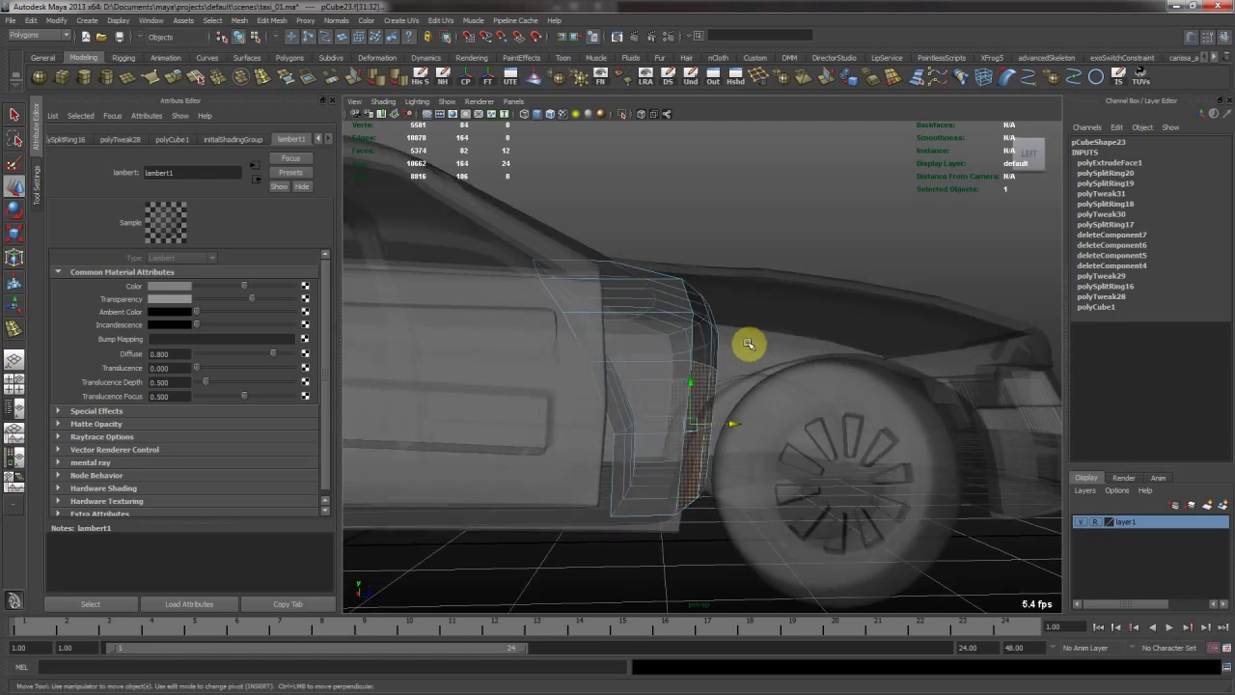
key("F8")
key("alt+x")
With X-axis reflection enabled, move the lower panel's inner edge columns toward the centre and its outer ones toward the doors.
left_click(700, 559)
mouse_move(749, 536)
left_mouse_down("alt")
mouse_move(756, 495)
mouse_move(736, 438)
mouse_move(755, 480)
mouse_move(747, 505)
mouse_move(910, 521)
mouse_move(893, 514)
left_mouse_up("alt")
left_click(717, 428)
left_click_drag(715, 426, 694, 409, "alt")
right_click_drag(622, 401, 611, 363)
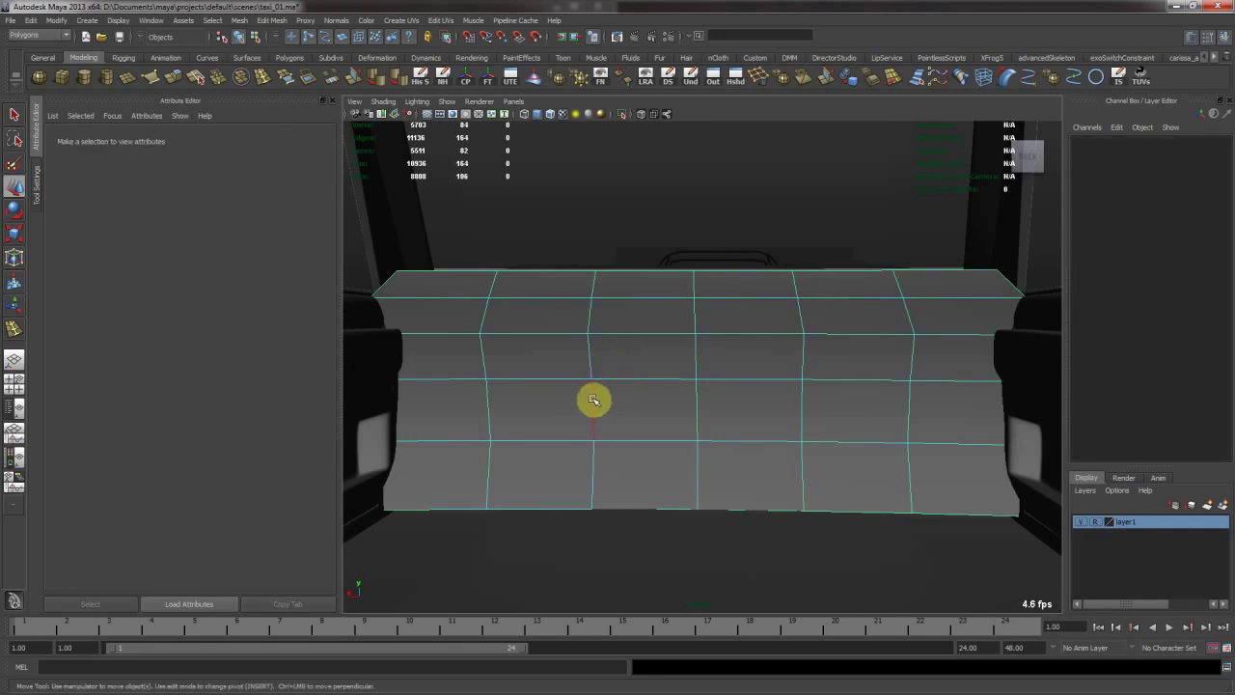
left_click(592, 399)
left_click(36, 201)
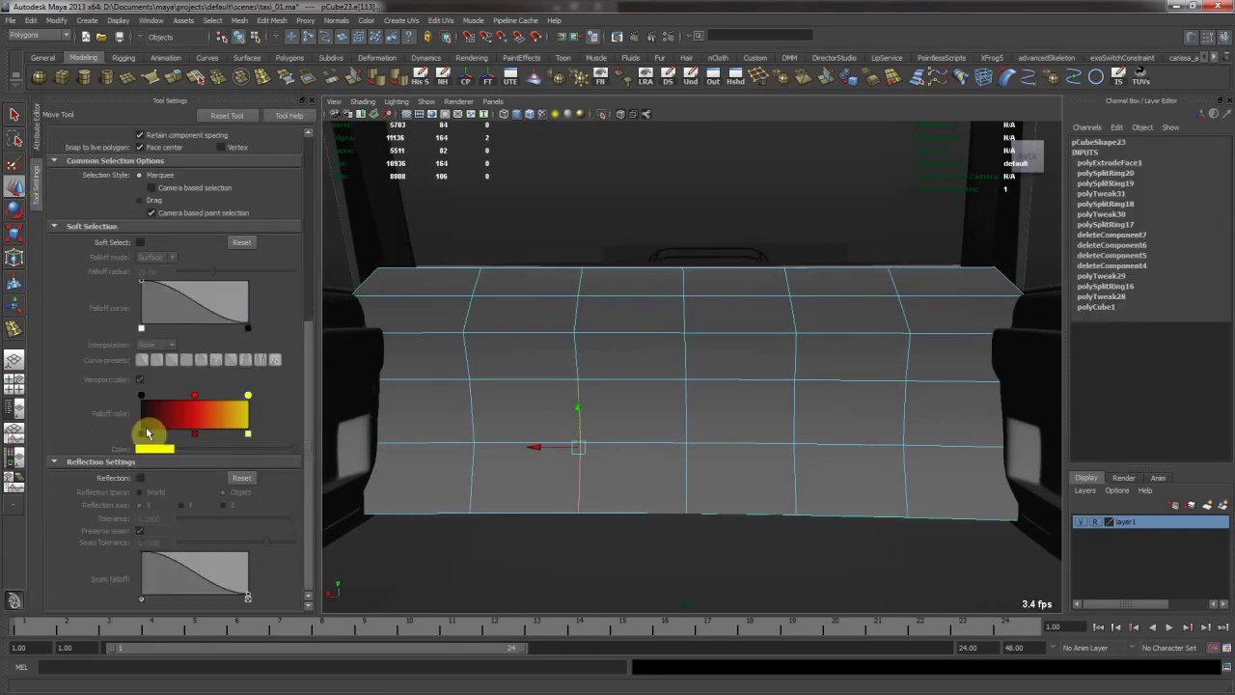
left_click(139, 480)
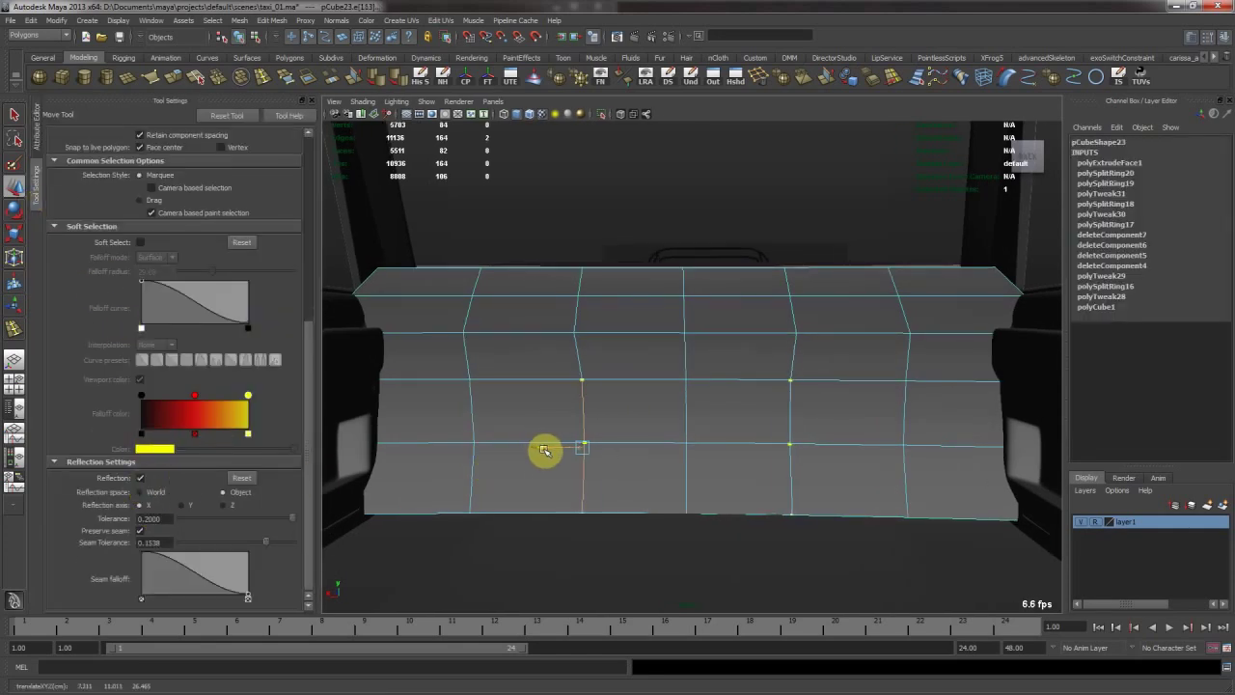
middle_click_drag(577, 450, 646, 427)
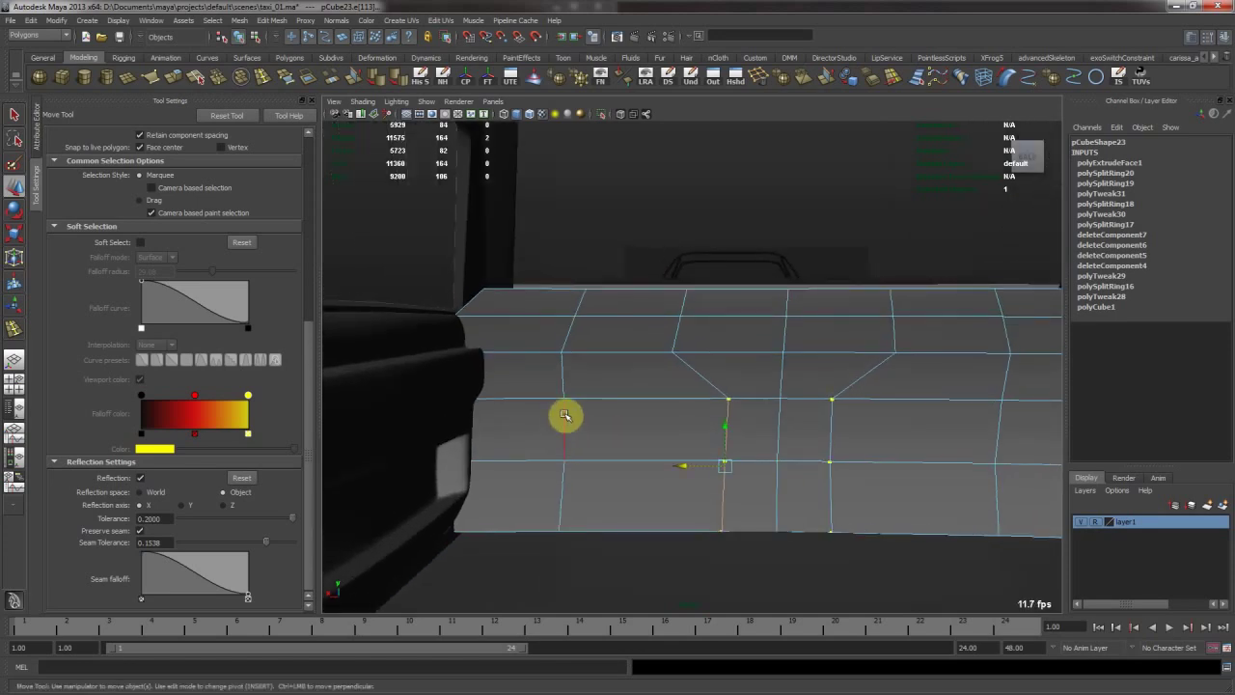
middle_click_drag(657, 459, 627, 450)
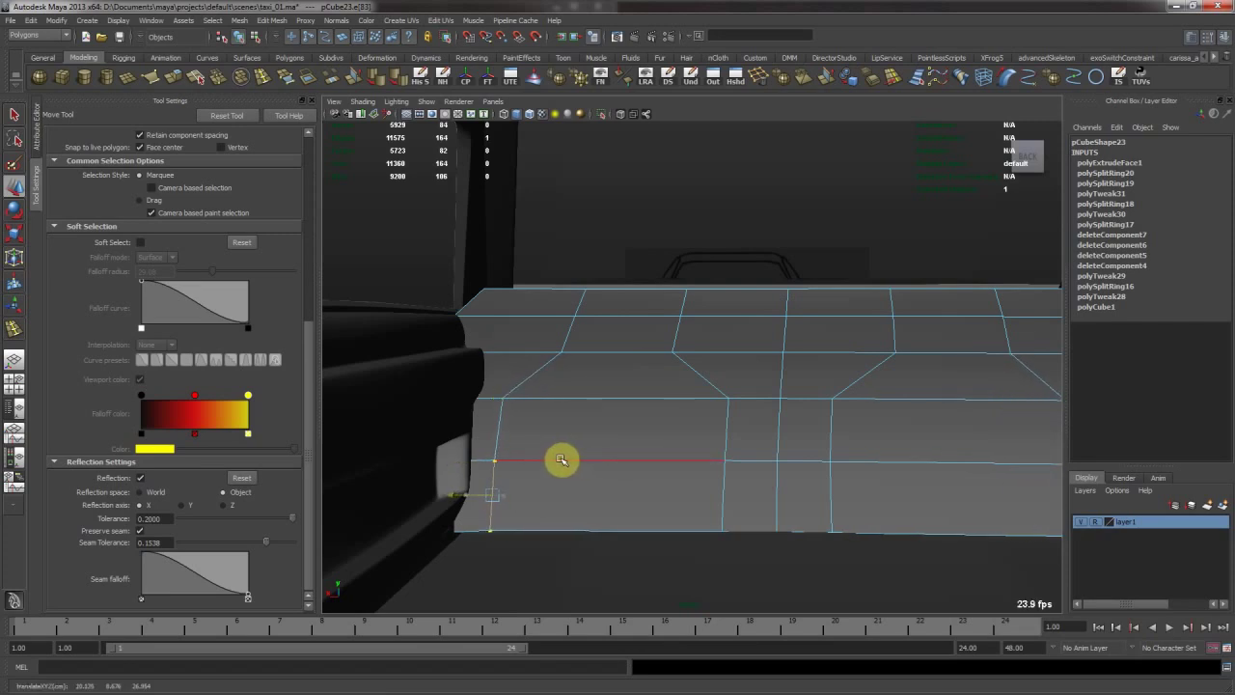
left_click(723, 484)
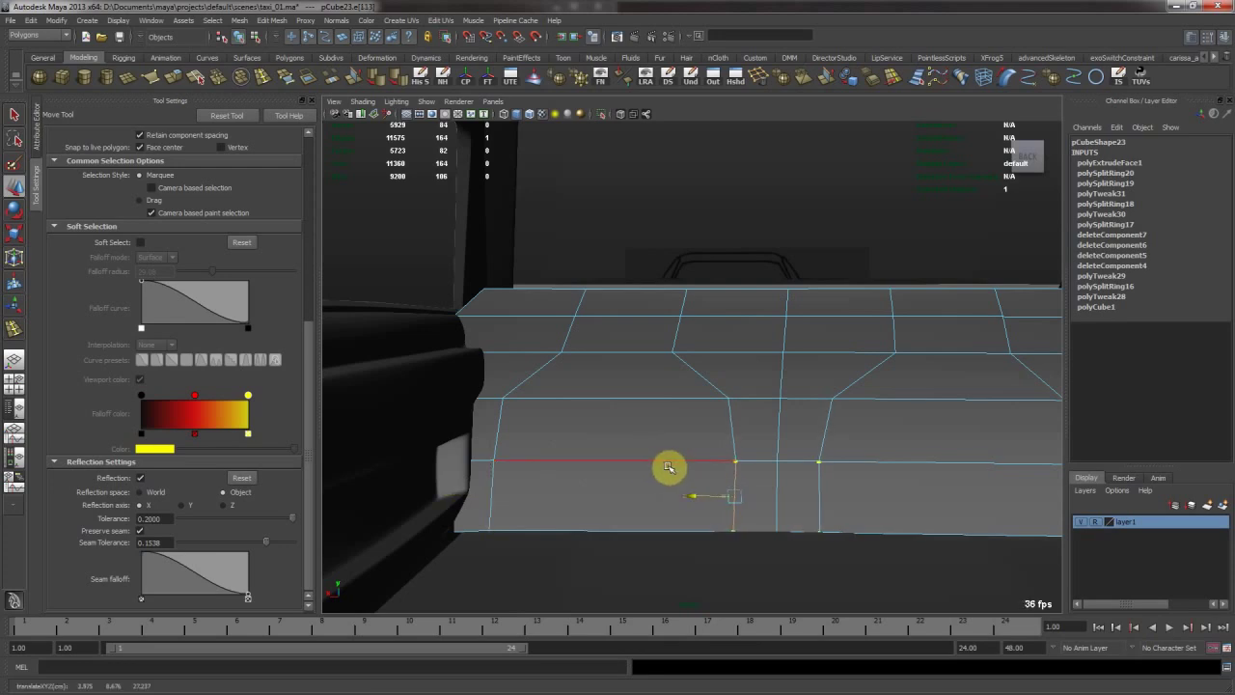
Extrude the two lower leg-room face groups forward with a local Z translation of -9.172 and scale down their height.
mouse_move(676, 461)
left_mouse_down("alt")
mouse_move(684, 411)
mouse_move(603, 391)
mouse_move(622, 483)
left_mouse_up("alt")
mouse_move(622, 482)
left_mouse_down("alt")
mouse_move(819, 460)
mouse_move(863, 404)
mouse_move(808, 518)
mouse_move(791, 526)
left_mouse_up("alt")
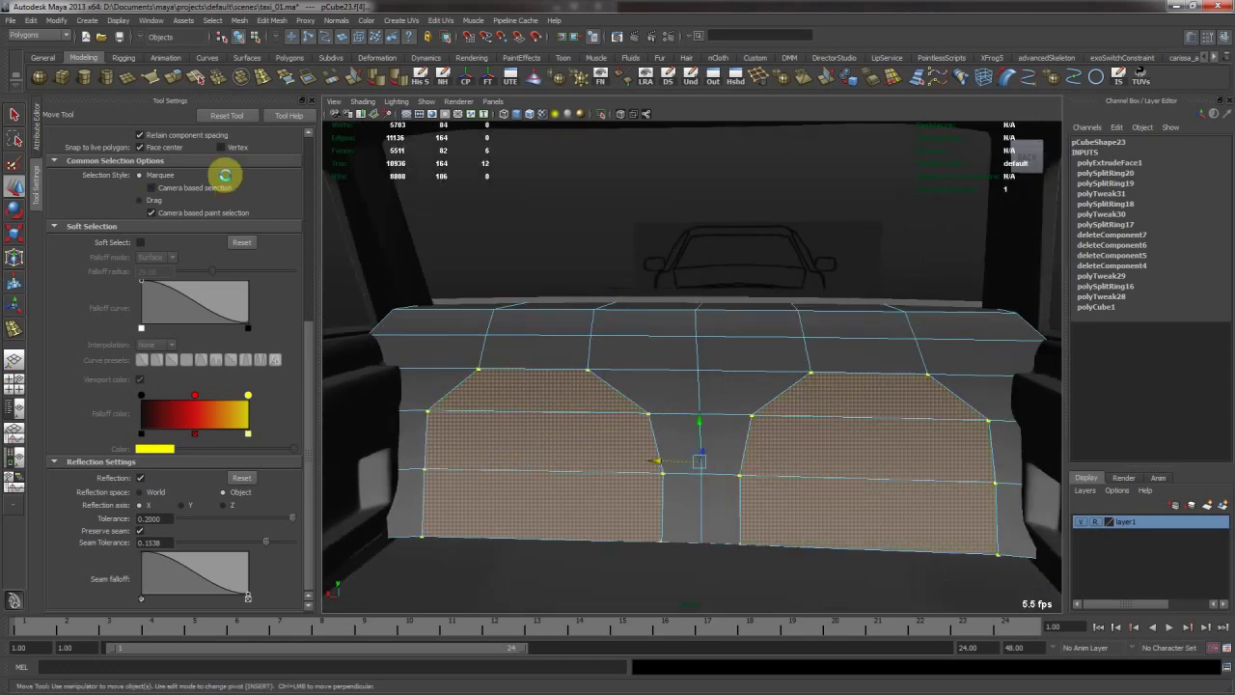
left_click(174, 80)
left_click_drag(546, 344, 842, 506, "alt")
left_click_drag(842, 507, 648, 447, "alt")
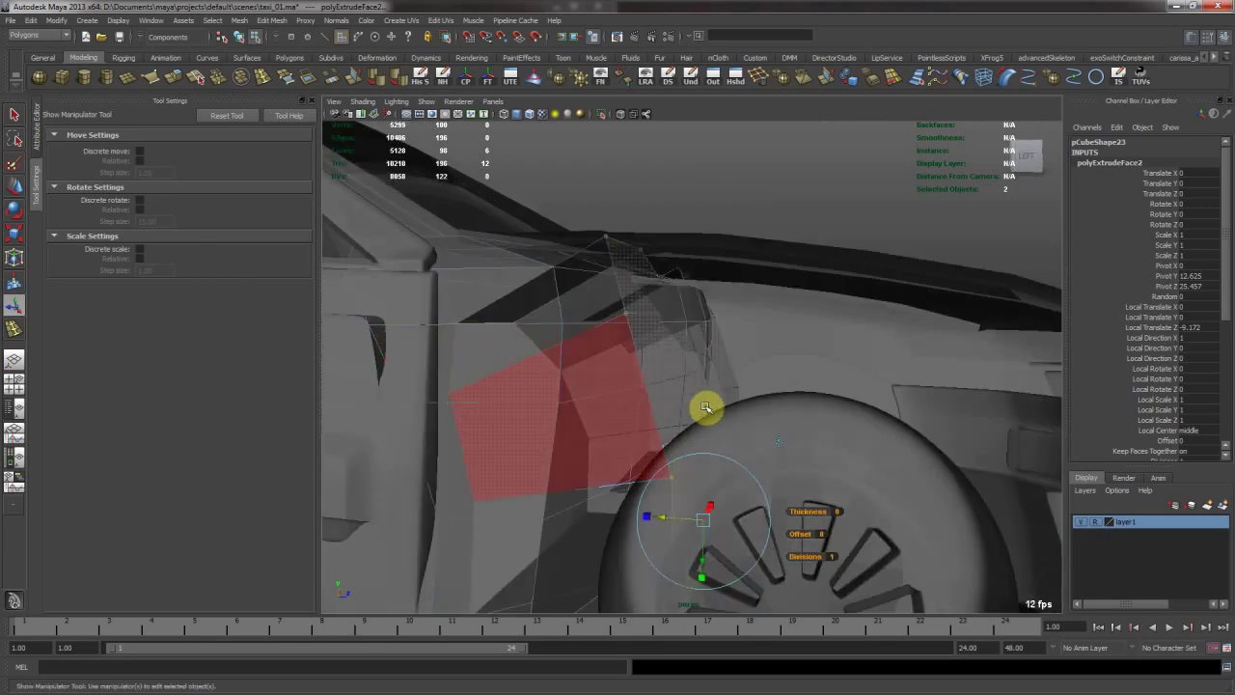
right_click_drag(644, 372, 648, 354, "alt")
left_click_drag(647, 353, 713, 390, "alt")
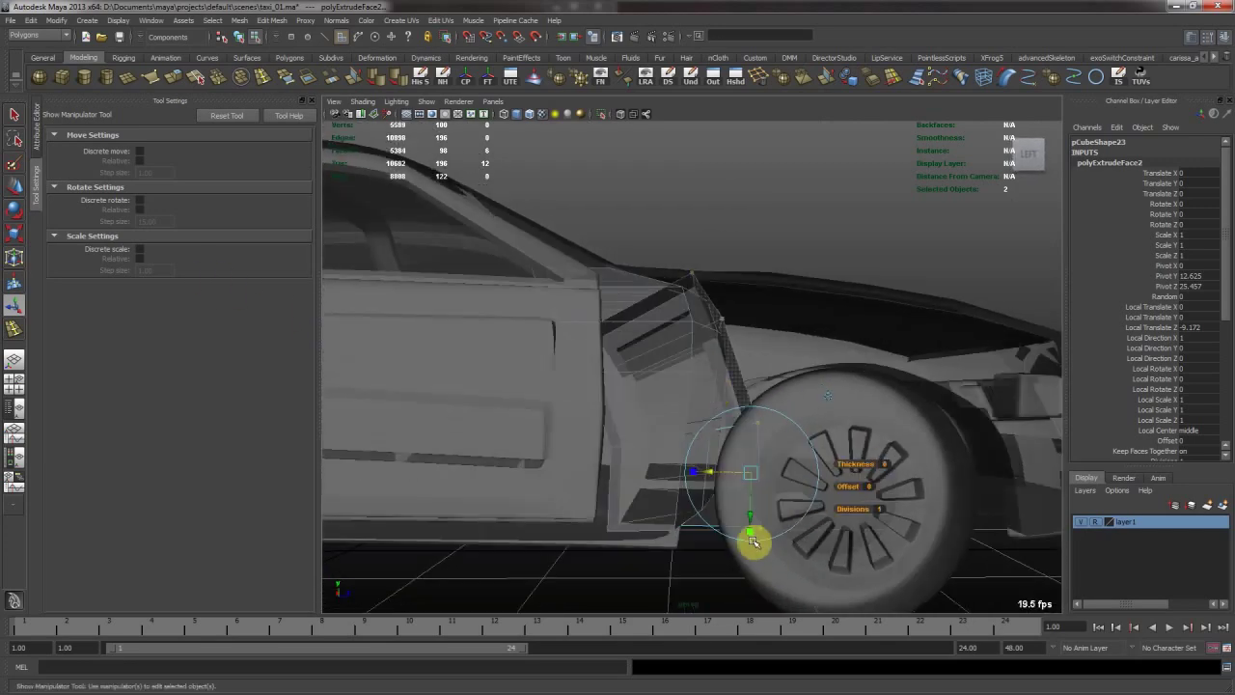
left_click_drag(752, 541, 748, 518)
Undo the reflected vertical move, turn off reflection and move the extruded leg-room faces down.
key("w")
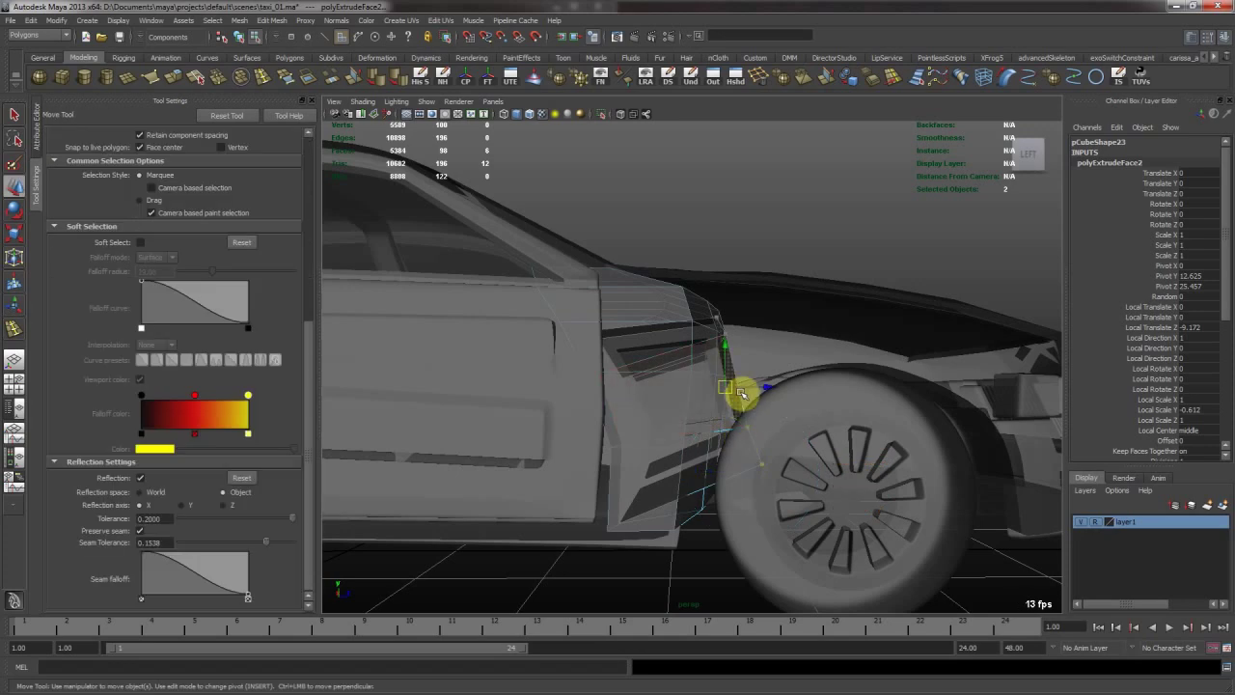
key("ctrl+z")
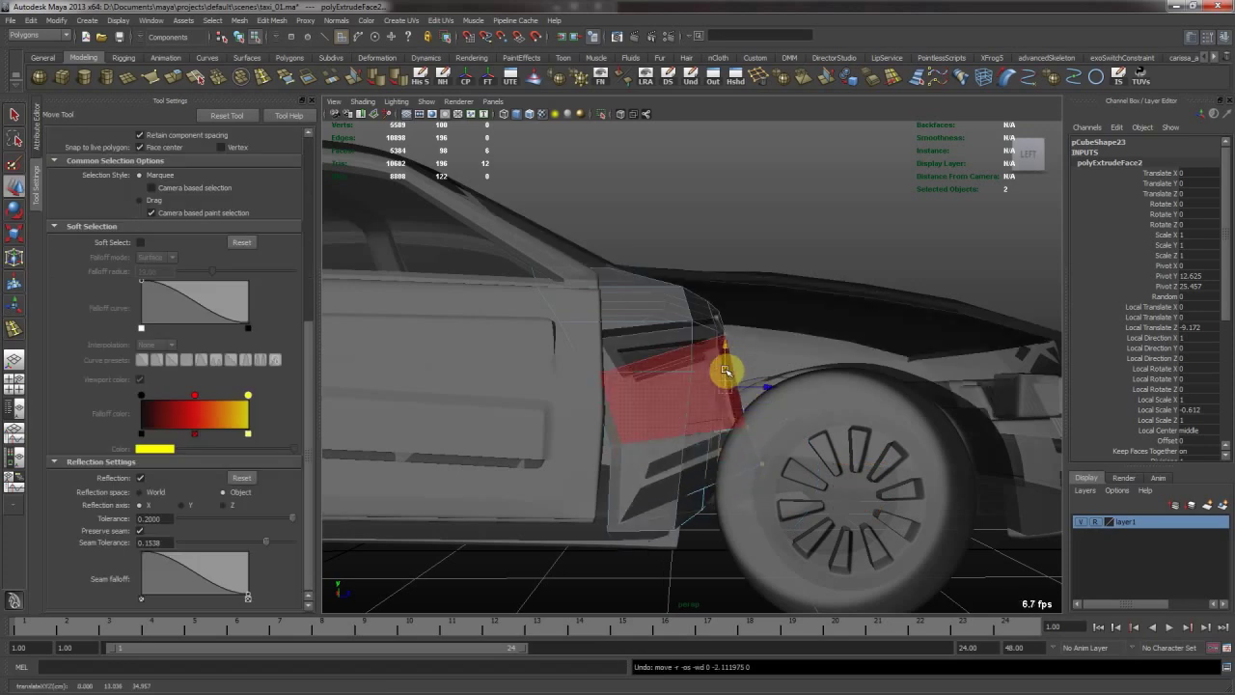
left_click(142, 477)
middle_click_drag(617, 258, 623, 296)
left_click_drag(662, 331, 694, 395, "alt")
right_click_drag(695, 395, 736, 416, "alt")
key("F8")
left_click_drag(735, 417, 672, 418, "alt")
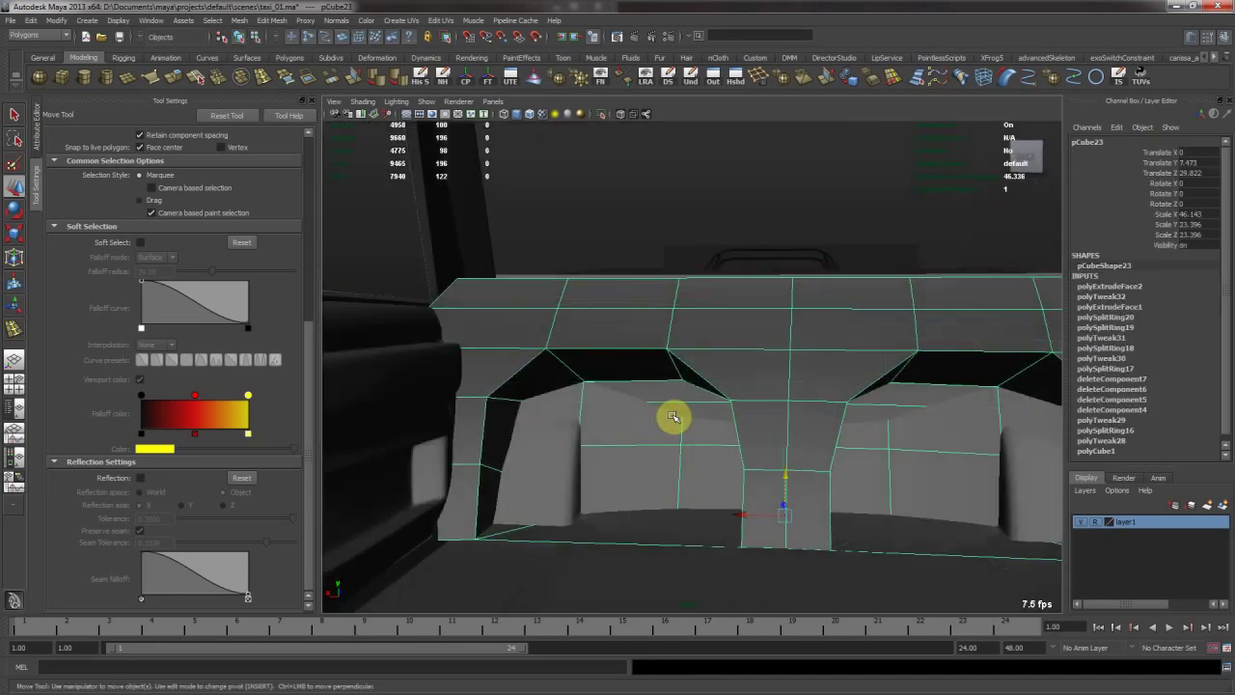
Delete the recessed end faces at the back of both leg-room cavities.
key("F11")
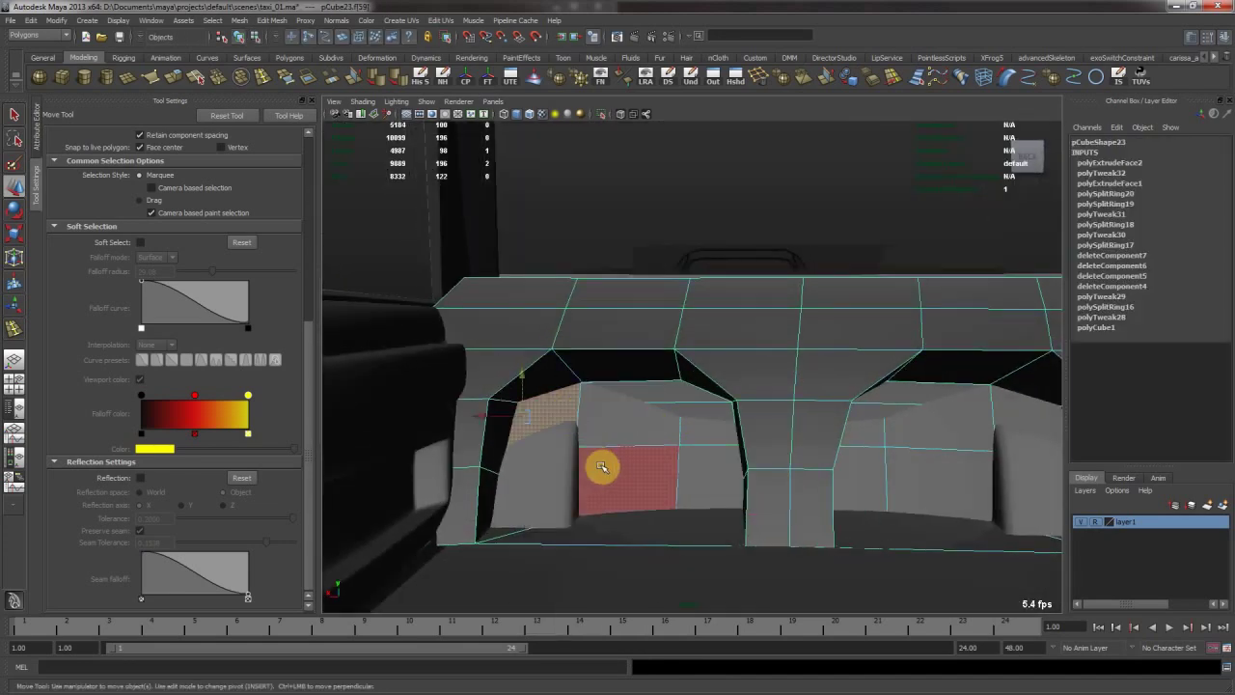
left_click(608, 467)
middle_click_drag(813, 456, 755, 444, "alt")
left_click(811, 426, "shift")
left_click(817, 452, "shift")
left_click(886, 456, "shift")
left_click(880, 425, "shift")
left_click(966, 395, "shift")
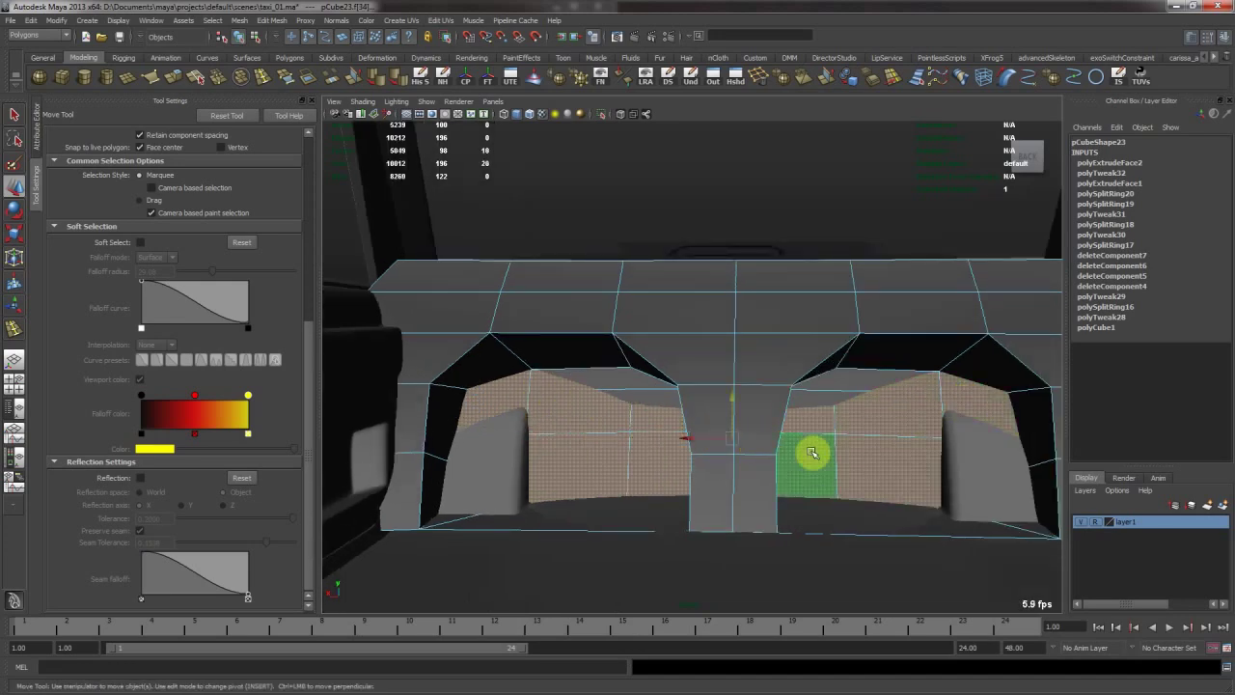
key("Delete")
Check the front panel in smooth mesh preview and return it to the unsmoothed display.
left_click_drag(768, 449, 656, 386, "alt")
middle_click_drag(656, 386, 706, 393, "alt")
right_click_drag(617, 437, 656, 399)
key("3")
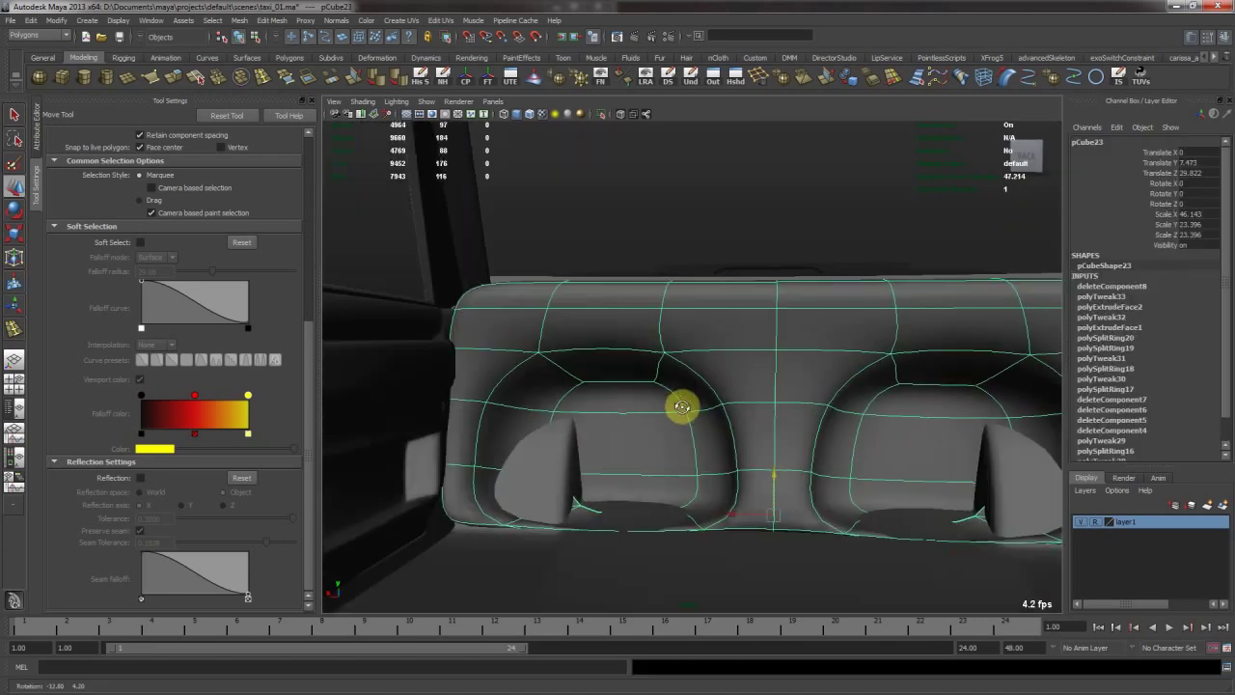
key("1")
Isolate the front panel and delete the two large underside faces beneath the leg-room openings.
left_click(600, 115)
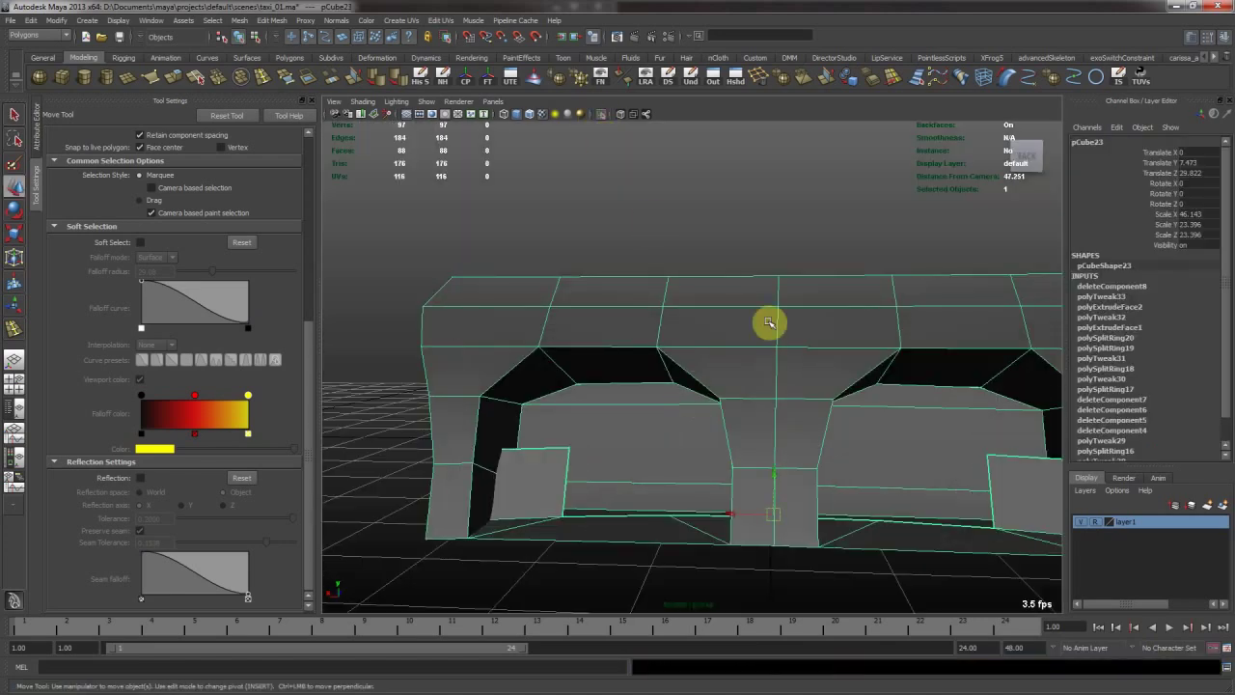
left_click_drag(820, 415, 736, 279, "alt")
right_click_drag(736, 279, 650, 480, "alt")
key("ctrl+a")
left_click(650, 479)
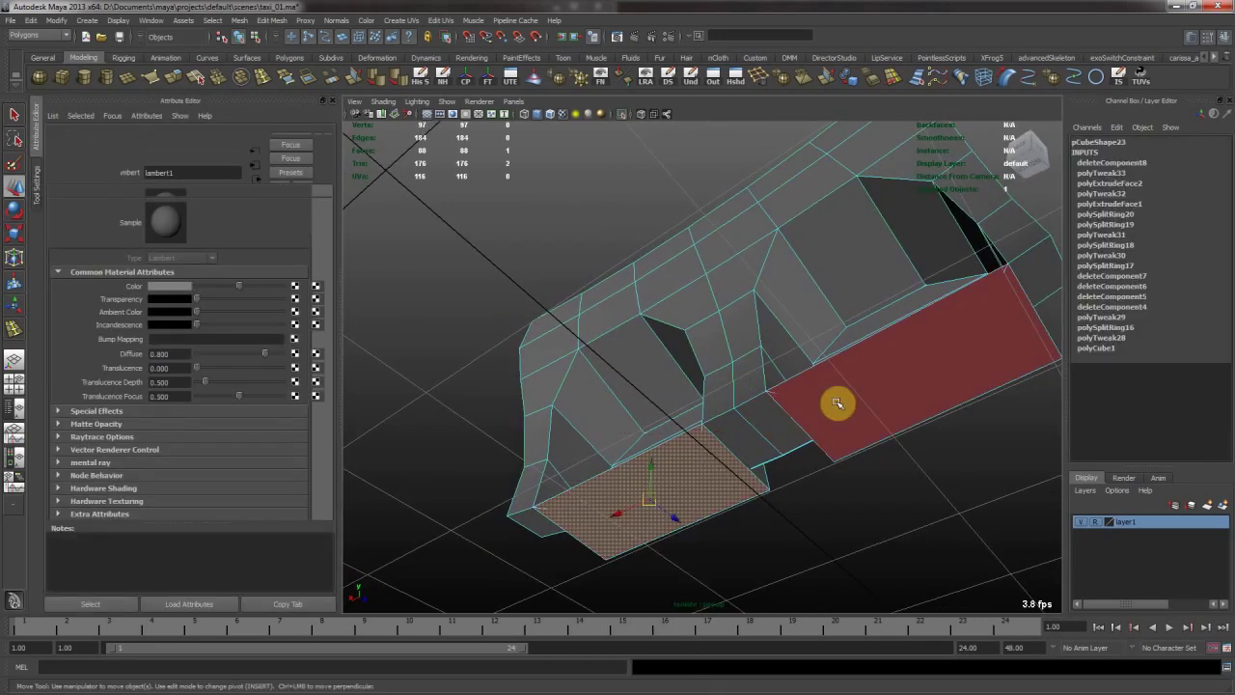
left_click(836, 403, "shift")
key("Delete")
Delete the lower row of faces on the panel's hood-facing side, between the two outer legs.
left_click_drag(752, 418, 746, 500, "alt")
left_click(654, 478)
key("Delete")
left_click(708, 465)
key("Delete")
left_click(806, 479)
key("Delete")
left_click(883, 494)
key("Delete")
Delete the leftover hood-facing faces behind both outer legs of the front panel.
left_click(950, 490)
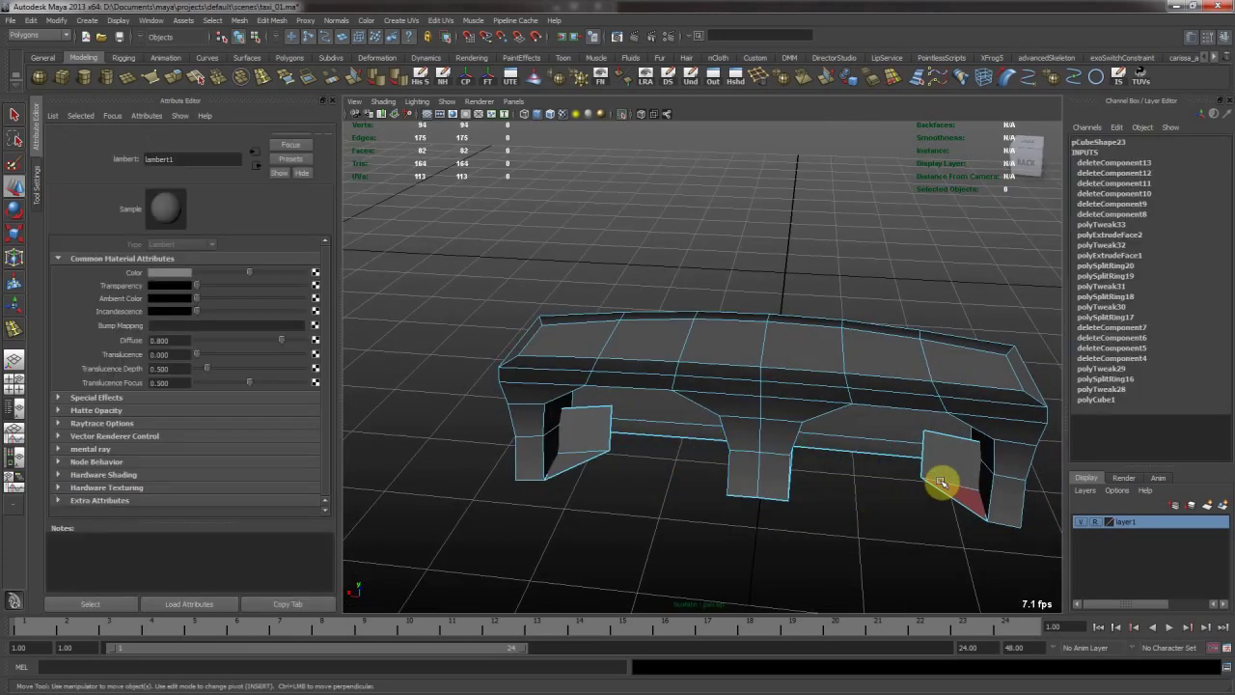
key("Delete")
left_click(951, 466)
key("Delete")
left_click(593, 457)
key("Delete")
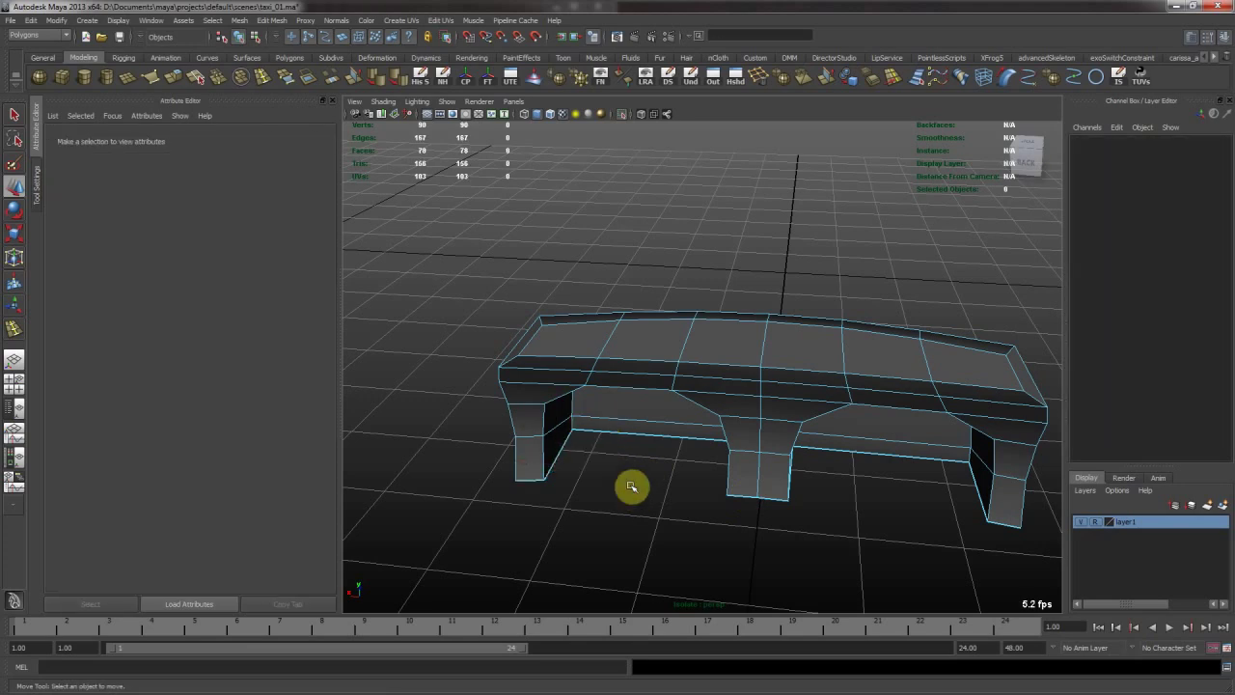
Check the trimmed front panel in smooth mesh preview and return it to the unsmoothed display.
left_click_drag(797, 499, 807, 435, "alt")
key("F11")
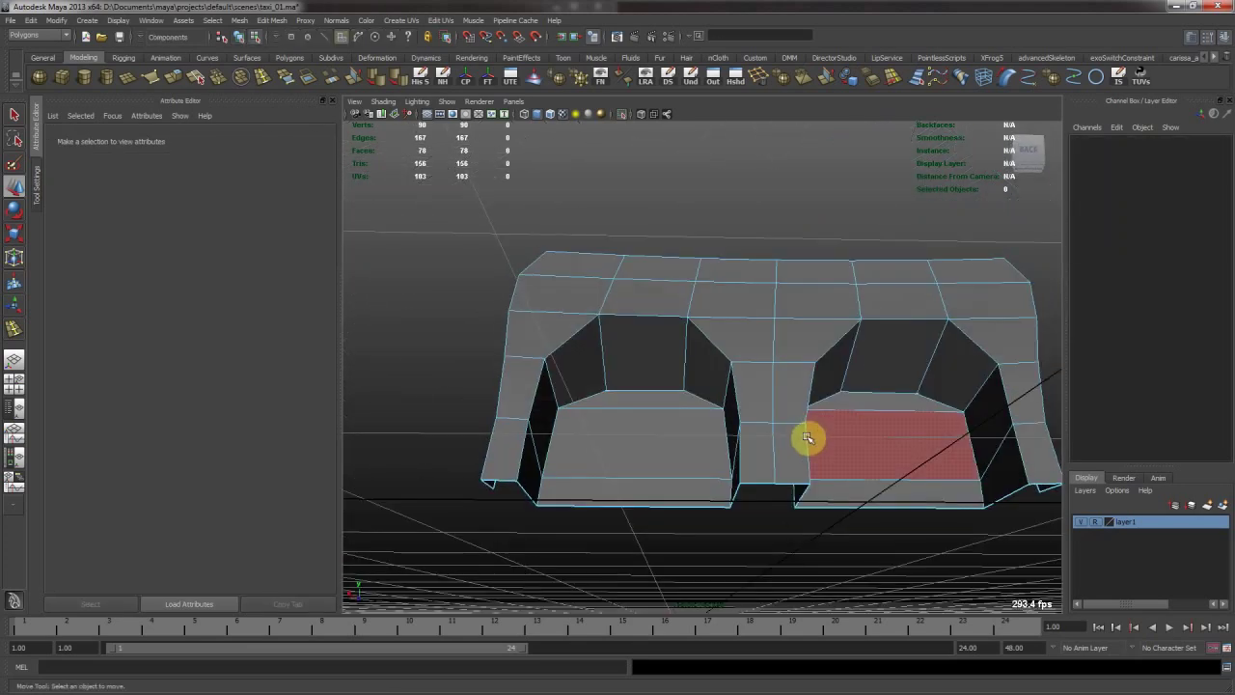
right_click_drag(838, 338, 838, 334)
key("3")
left_click(768, 258)
left_click_drag(768, 260, 579, 364, "alt")
left_click(766, 347)
key("1")
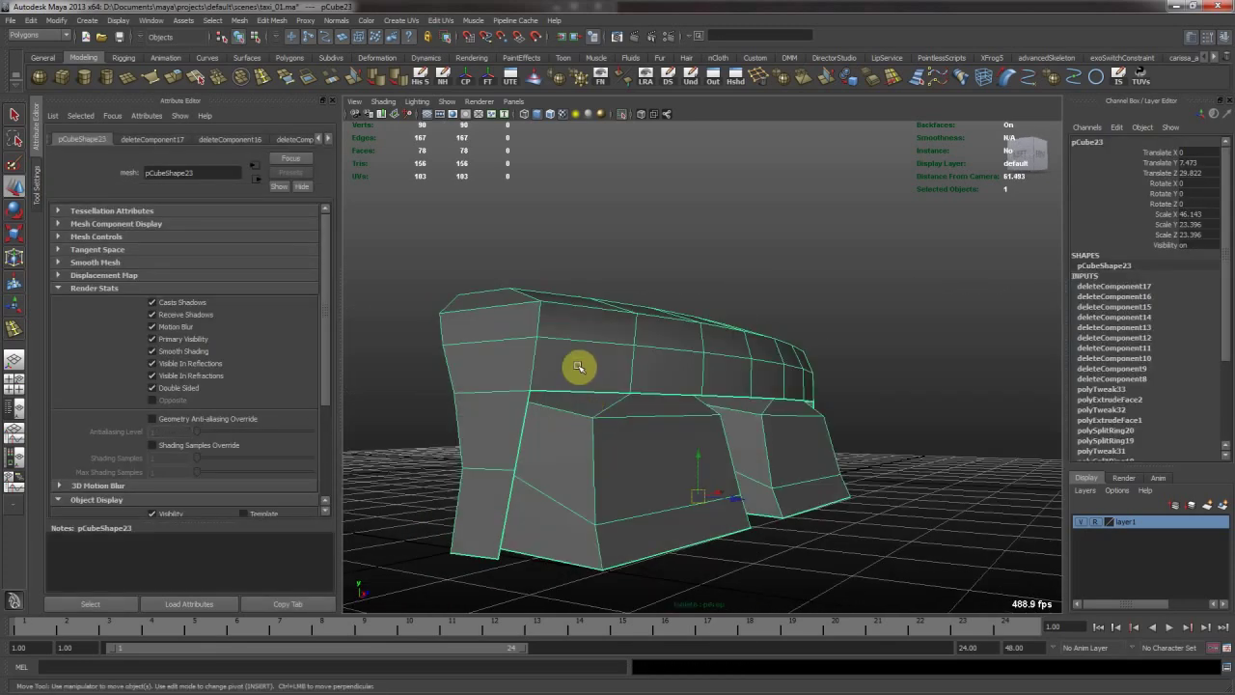
Select faces on the panel's hood-facing side, grow the selection across the remaining rows and delete them.
key("F11")
left_click_drag(656, 361, 605, 398, "alt")
left_click(605, 399)
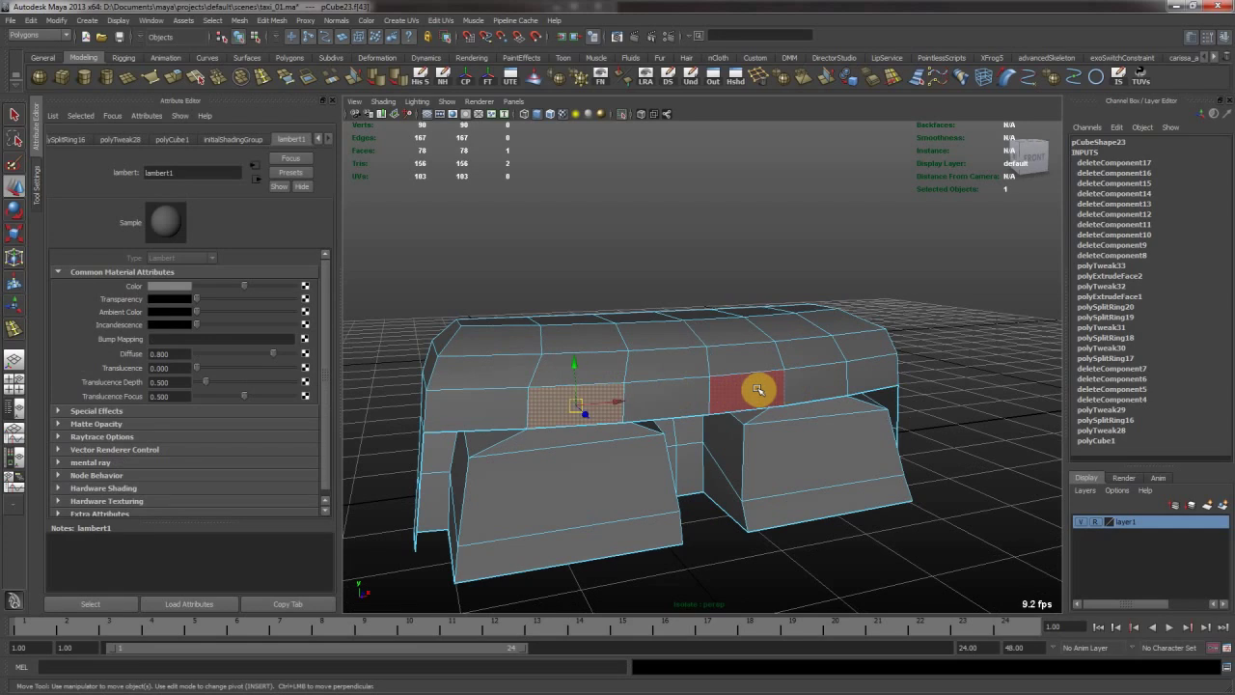
left_click_drag(809, 393, 719, 400, "alt")
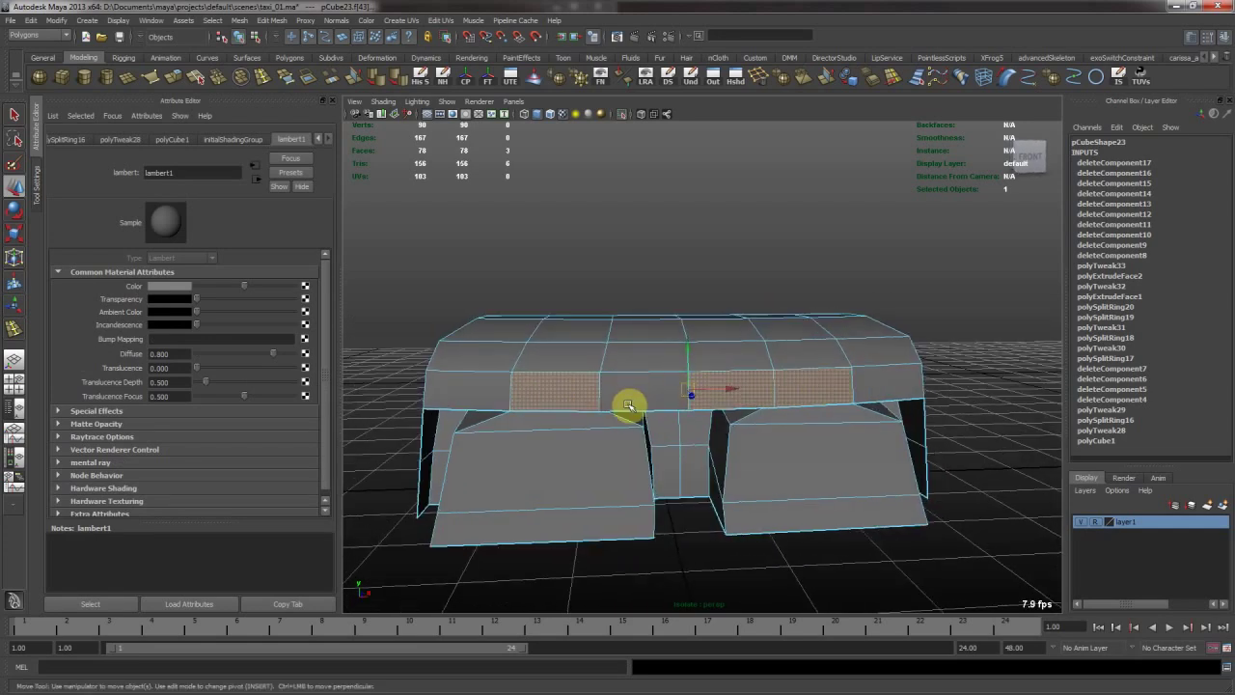
key("shift+period")
key("Delete")
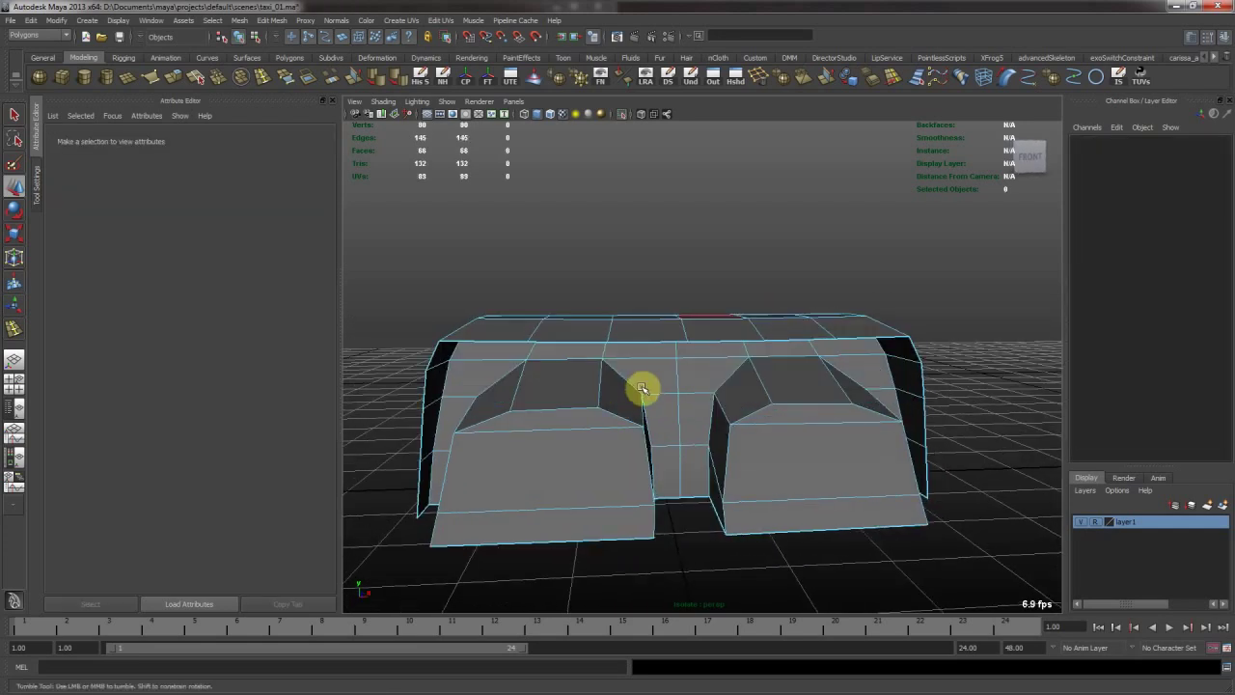
Examine the opened front panel in smooth preview, both isolated and in place among the taxi's other parts.
left_click_drag(642, 389, 751, 384, "alt")
left_click(692, 325)
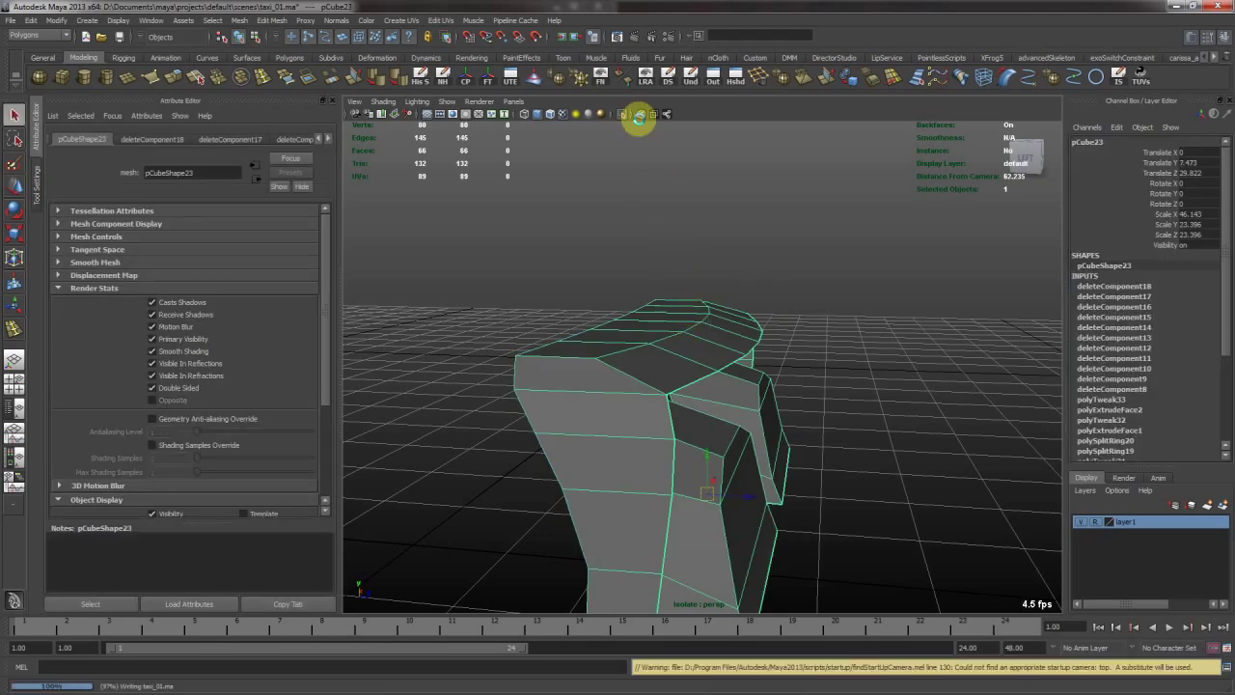
left_click(620, 114)
mouse_move(741, 241)
left_mouse_down("alt")
mouse_move(717, 278)
mouse_move(717, 231)
mouse_move(669, 303)
mouse_move(724, 275)
mouse_move(727, 250)
left_mouse_up("alt")
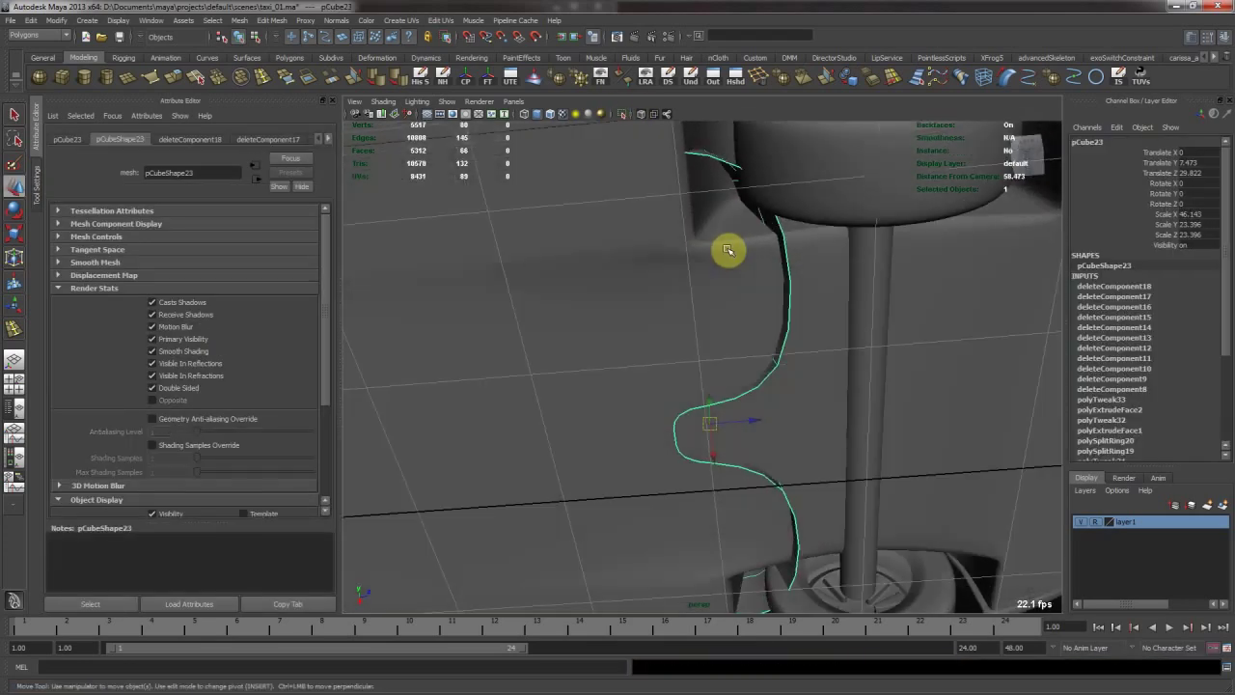
left_click(623, 114)
left_click_drag(721, 234, 729, 136, "alt")
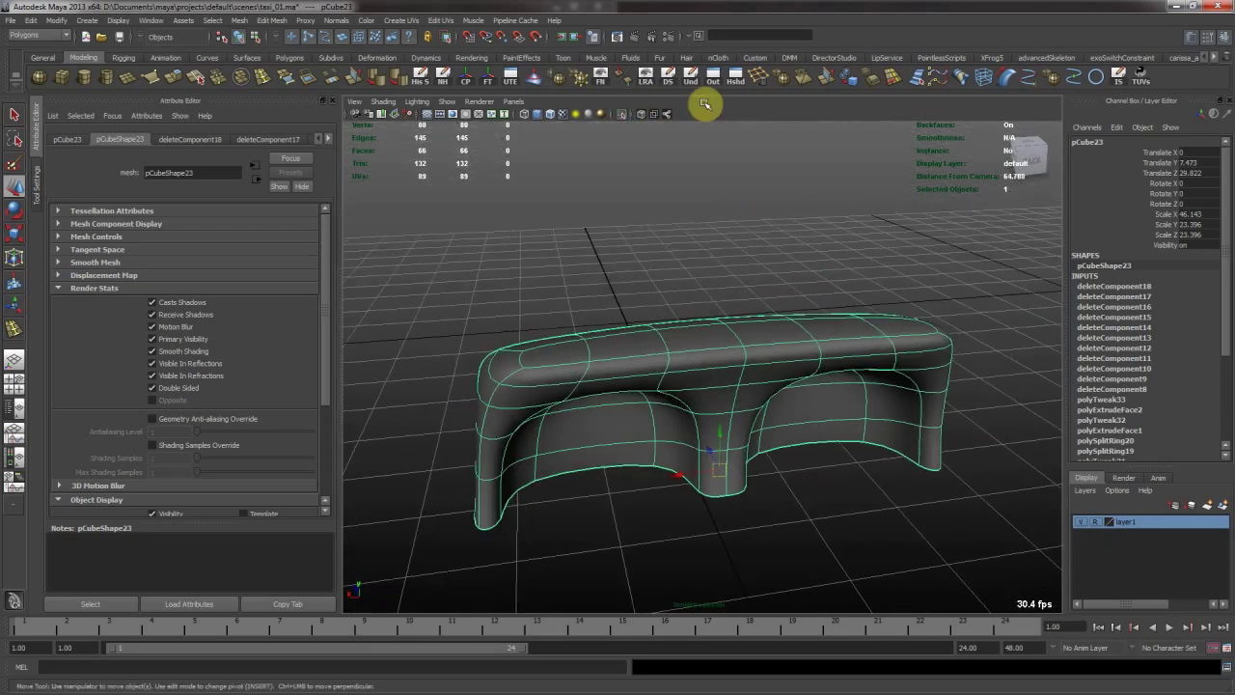
left_click(621, 117)
left_click_drag(621, 117, 600, 332, "alt")
Try to move the lower back corner vertices of one leg-room cavity near the wheel arch, then undo the move.
key("1")
key("F8")
key("F8")
key("F8")
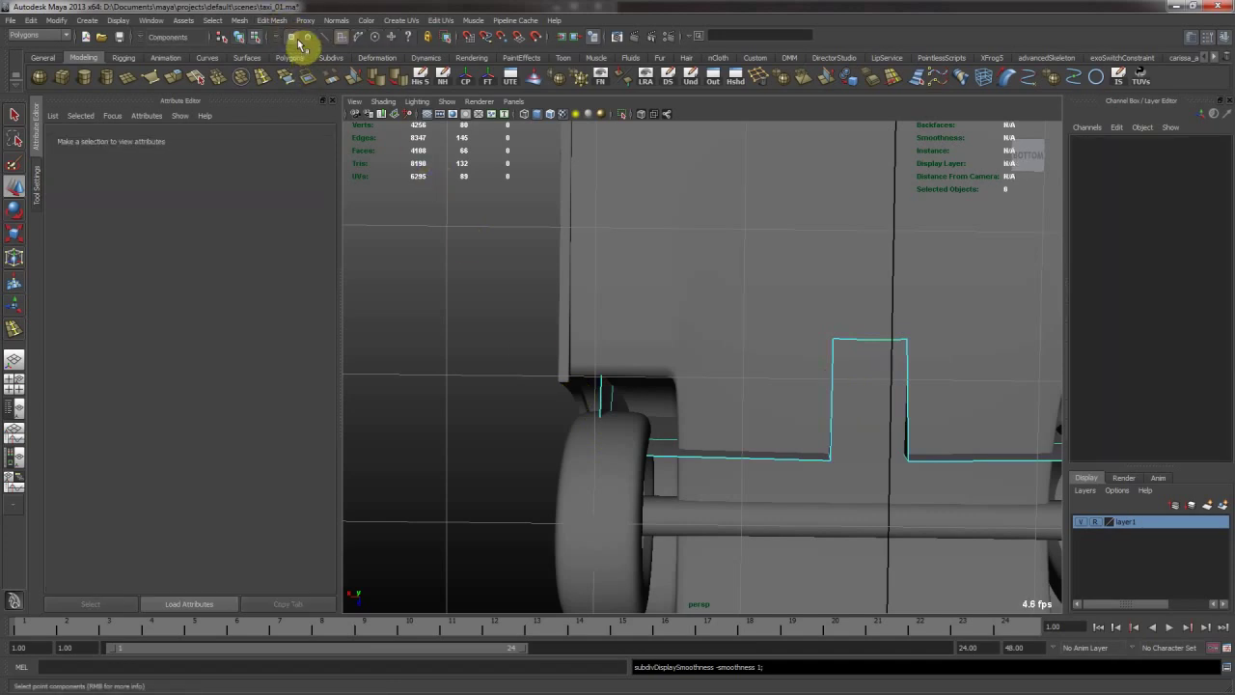
left_click_drag(605, 410, 559, 419, "alt")
left_click(636, 470)
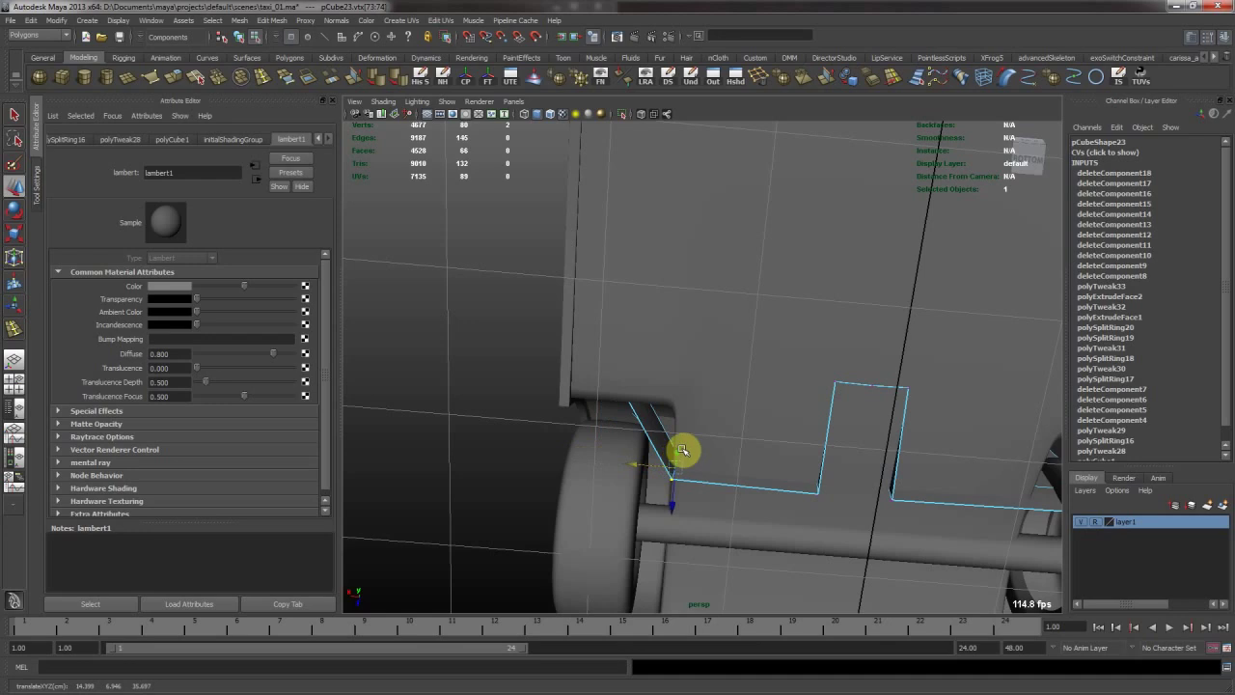
left_click_drag(681, 406, 686, 391, "alt")
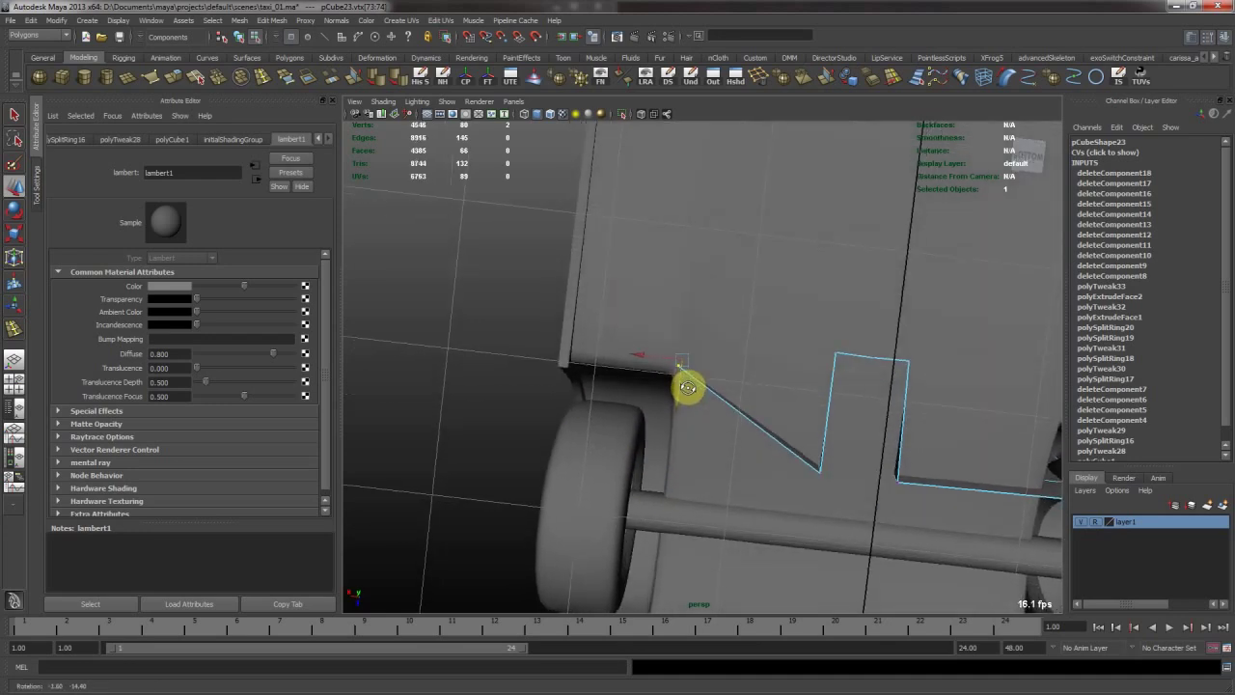
key("3")
left_click_drag(685, 309, 667, 434, "alt")
right_click_drag(668, 434, 758, 421, "alt")
key("ctrl+z")
left_click_drag(759, 422, 589, 367, "alt")
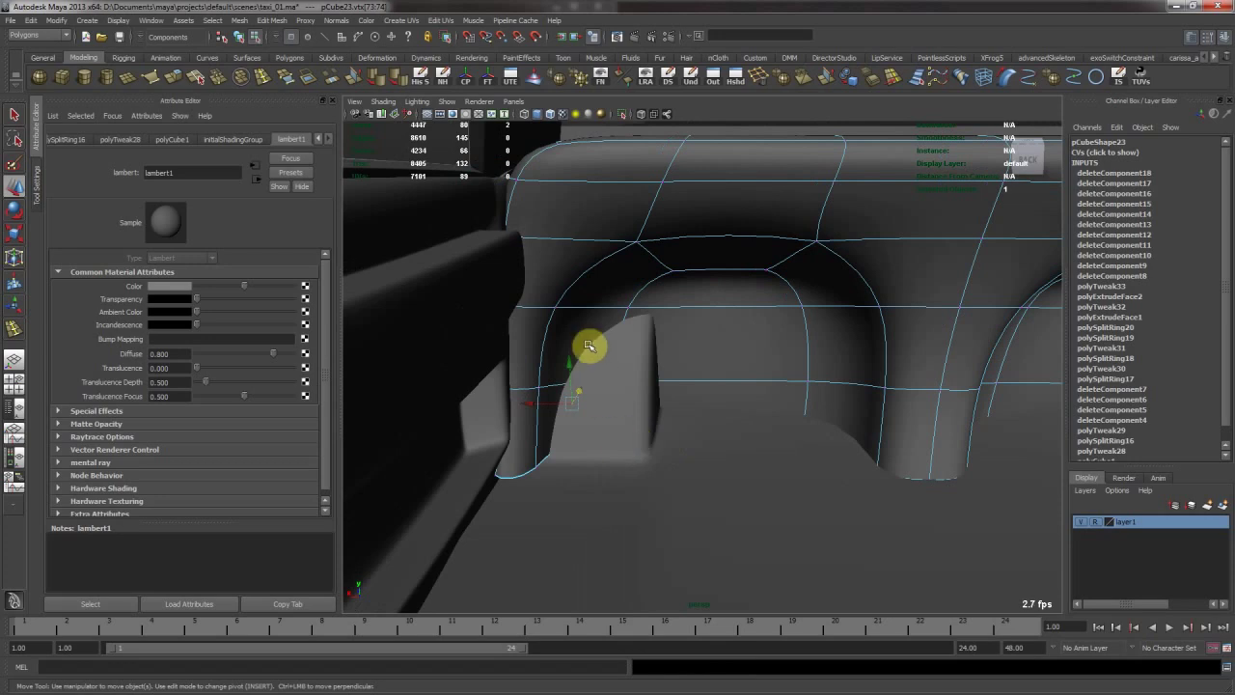
Select the door-side inner wall of the leg-room opening and compare its position with the protruding wheel arch.
key("1")
left_click_drag(666, 343, 565, 337, "alt")
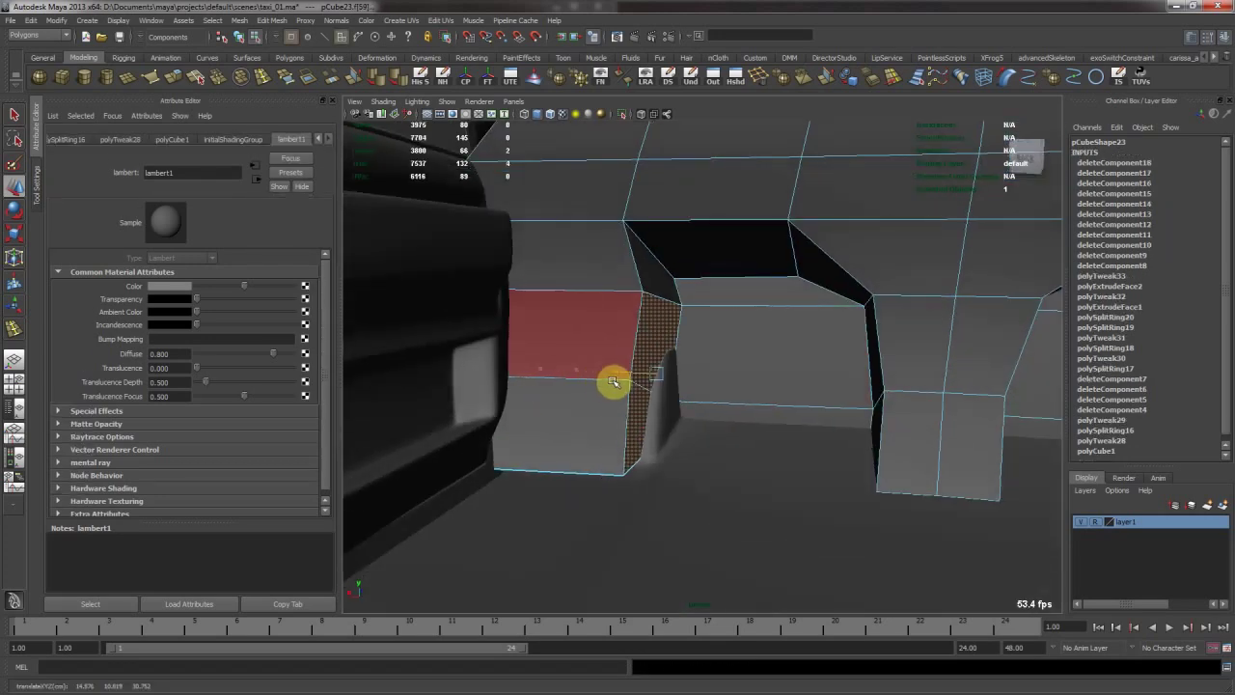
left_click_drag(625, 382, 595, 316, "alt")
right_click_drag(537, 418, 728, 449, "alt")
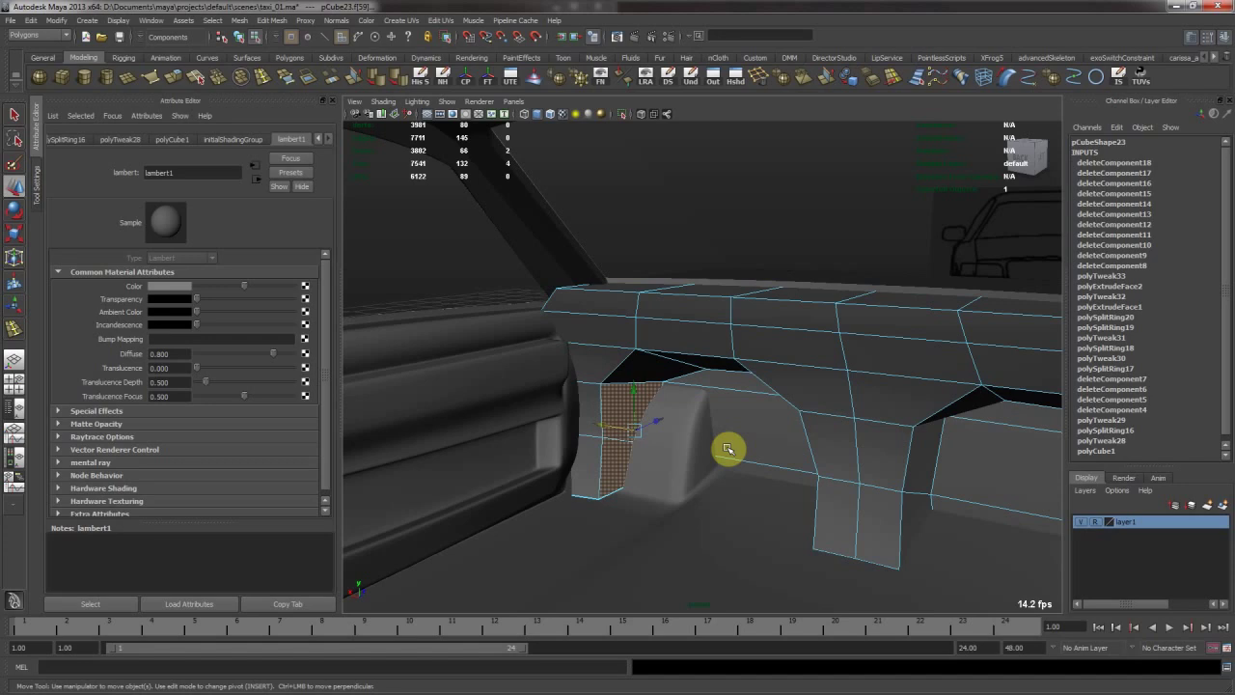
left_click_drag(727, 449, 678, 406, "alt")
mouse_move(641, 451)
left_mouse_down("alt")
mouse_move(675, 435)
mouse_move(653, 434)
mouse_move(667, 428)
mouse_move(721, 466)
mouse_move(634, 456)
mouse_move(639, 467)
left_mouse_up("alt")
Turn on reflection for the Move tool and shift the cabin floor's narrow strip beside the wheel arch outward toward the doors.
key("F8")
left_click(670, 430)
key("1")
right_click_drag(648, 472, 612, 474)
left_click(646, 460)
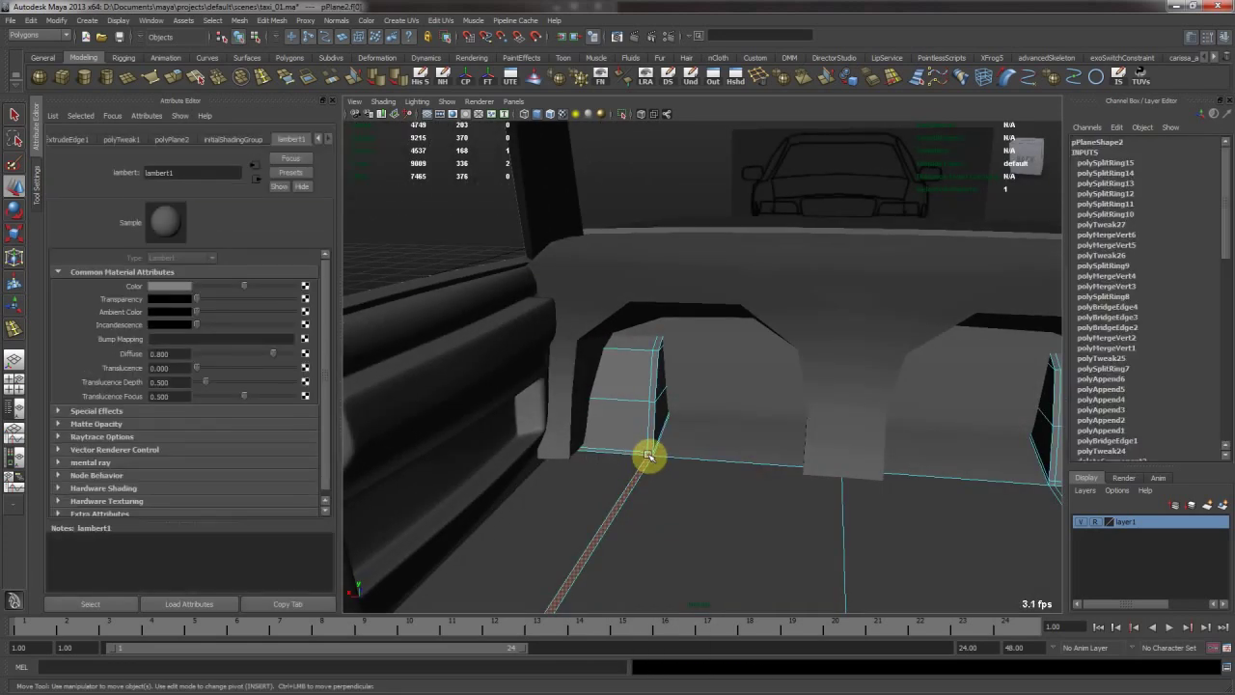
left_click_drag(637, 475, 399, 450, "alt")
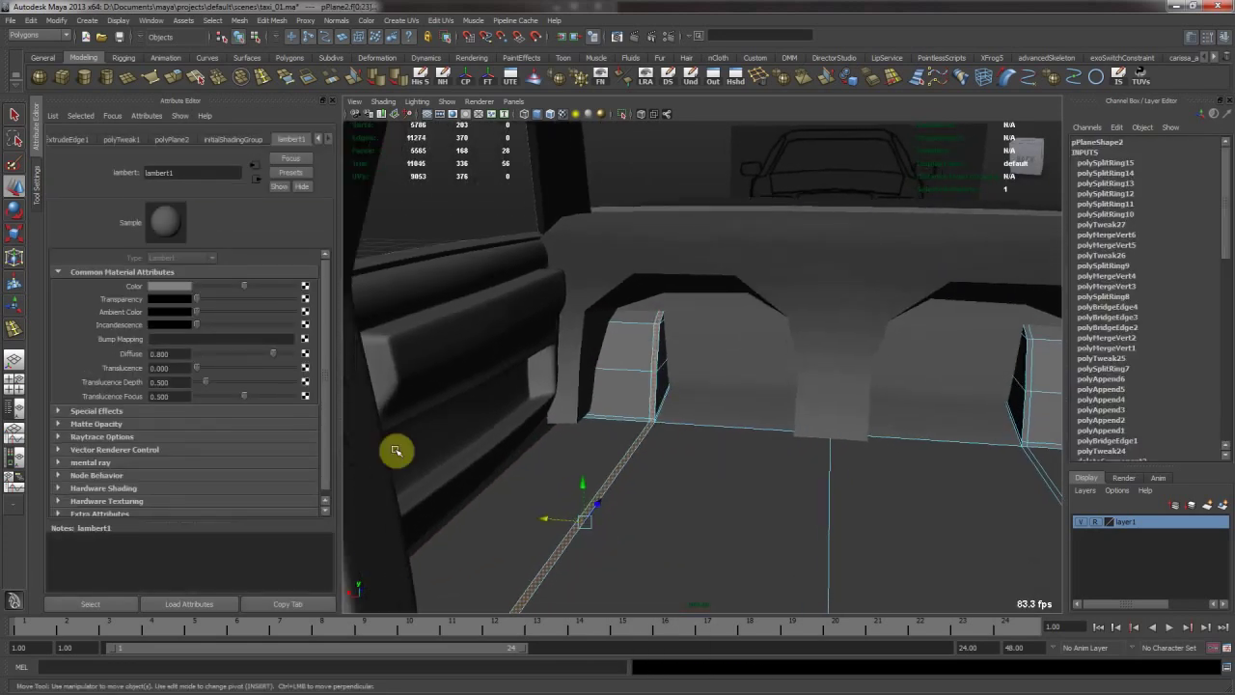
left_click(37, 184)
left_click(140, 479)
middle_click_drag(549, 440, 471, 431)
left_click_drag(482, 433, 548, 347, "alt")
Move the door-side inner wall and its lower back edge outward with reflection, widening both leg-room cavities around the wheel arches.
right_click_drag(723, 340, 796, 314)
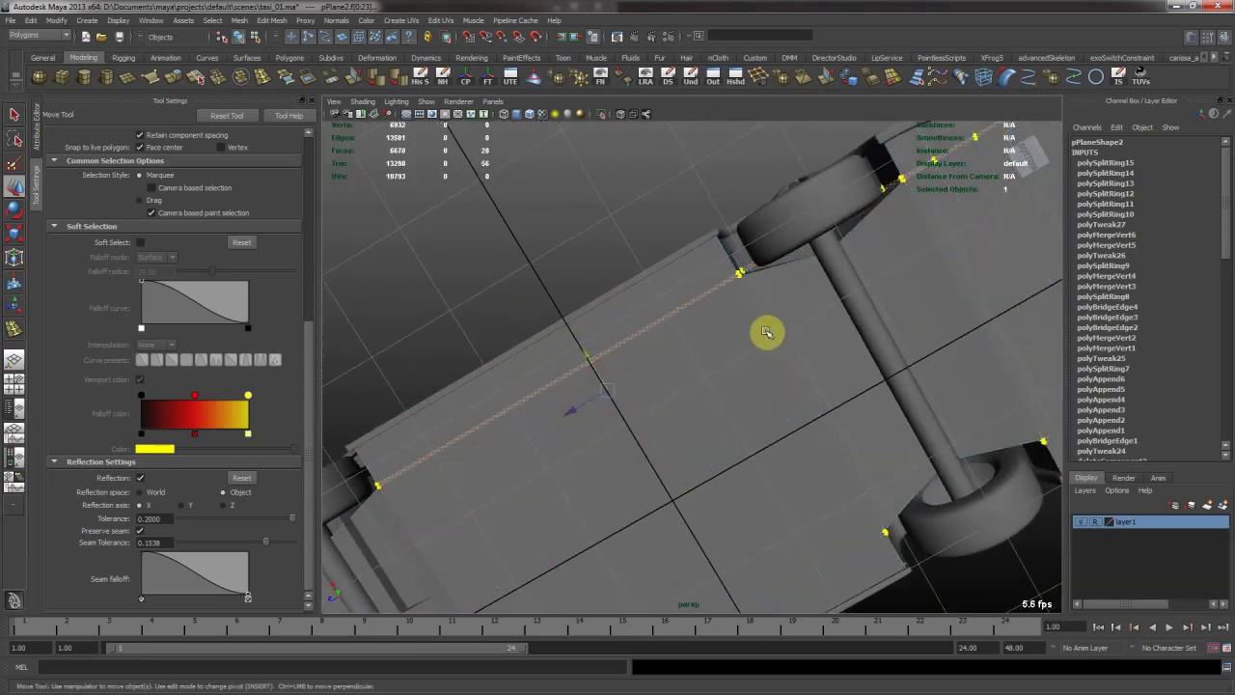
left_click(768, 333)
left_click(608, 249)
left_click_drag(725, 275, 690, 441, "alt")
left_click(740, 445)
right_click_drag(609, 393, 591, 418)
left_click(532, 413)
left_click(535, 432, "shift")
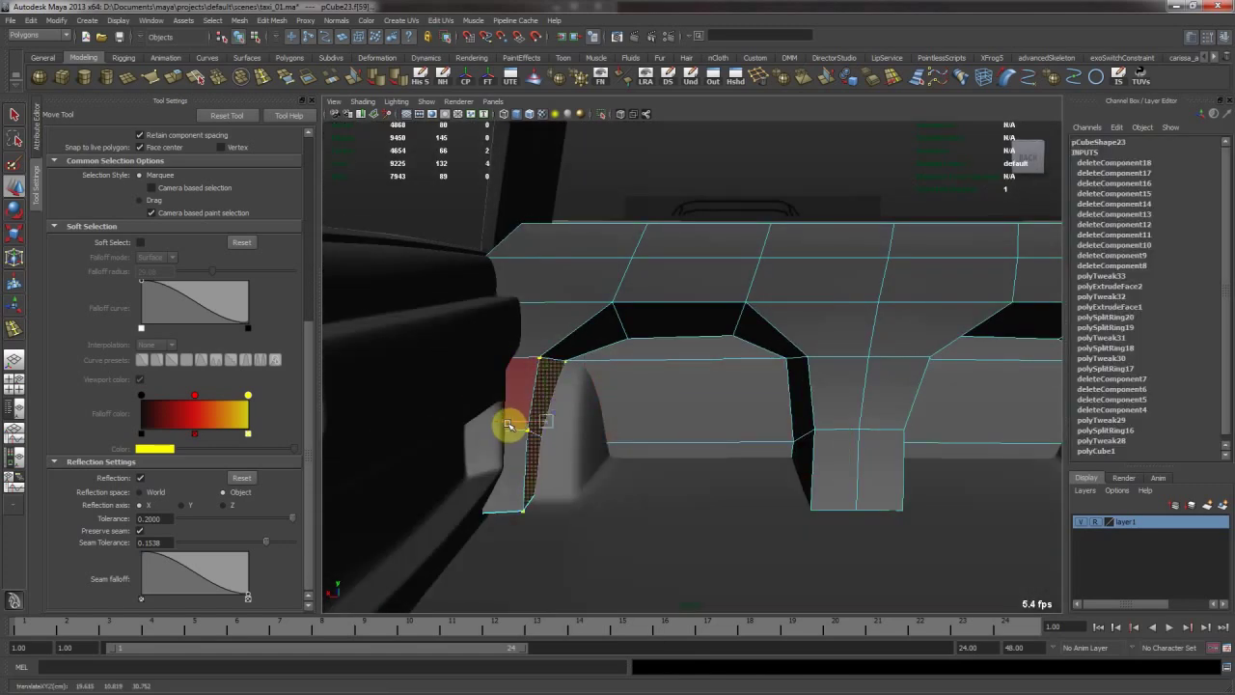
left_click_drag(524, 427, 676, 369, "alt")
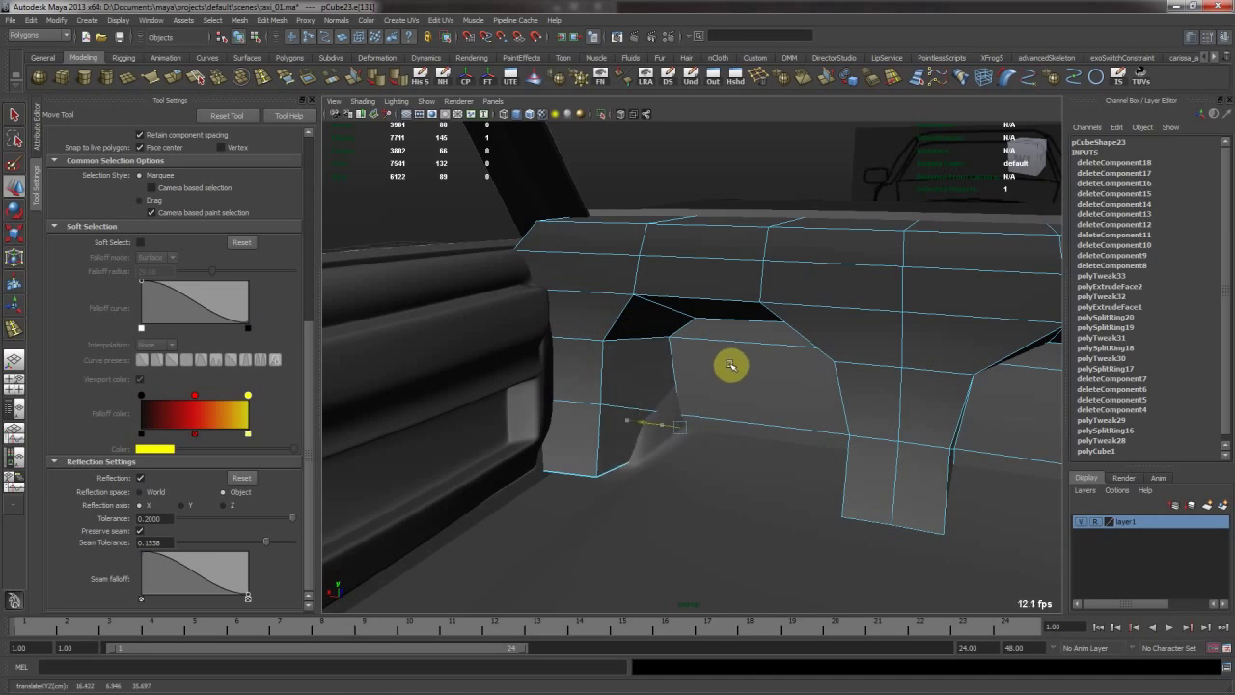
key("3")
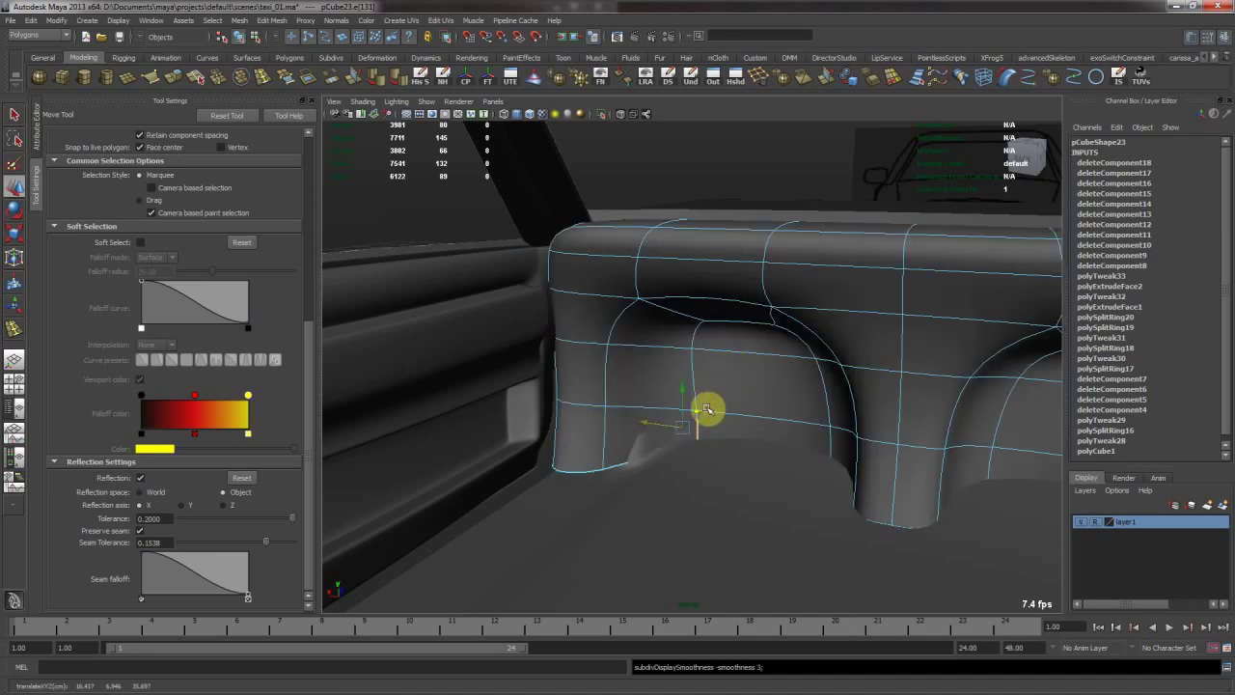
Reposition the lower back corner vertex of the leg-room cavity to cover the wheel arch in smooth preview.
key("1")
left_click_drag(647, 427, 731, 488)
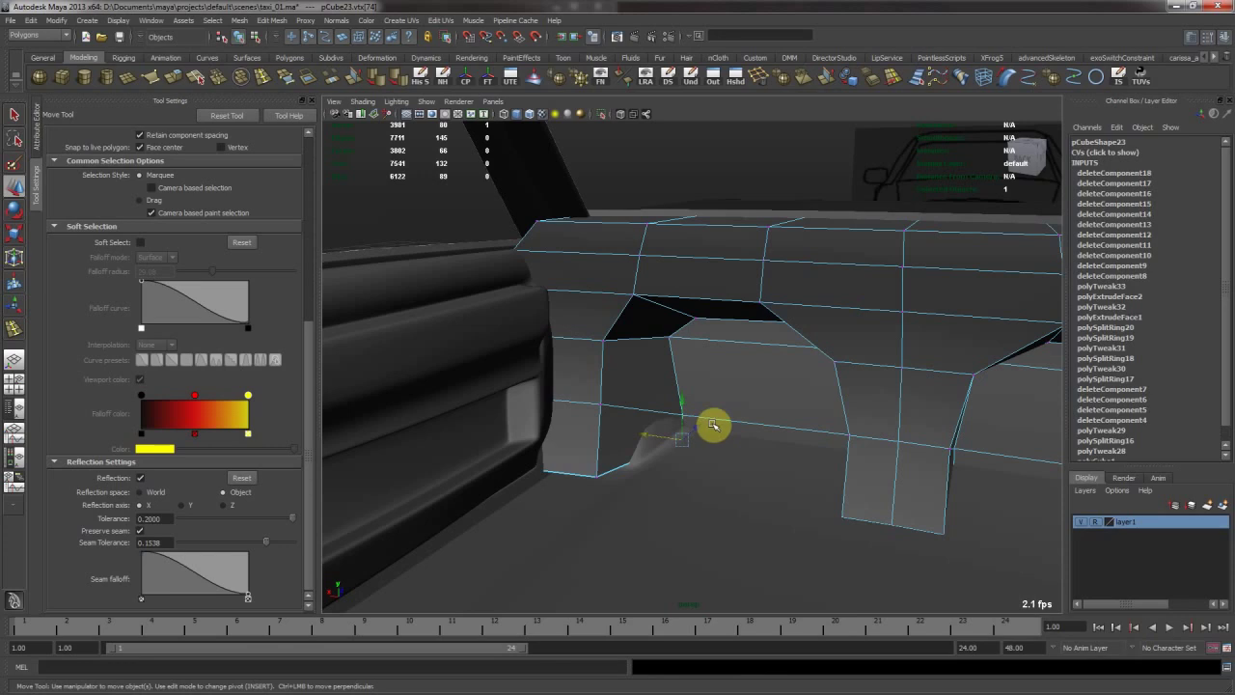
middle_click_drag(736, 410, 697, 402)
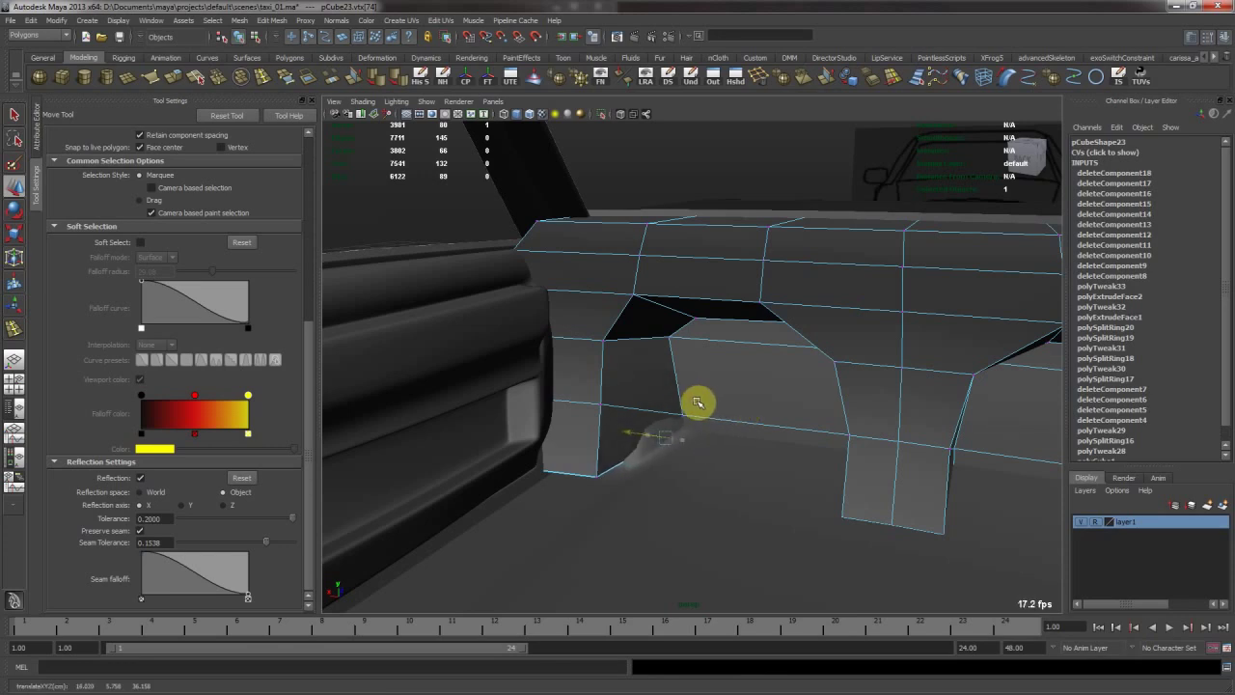
key("3")
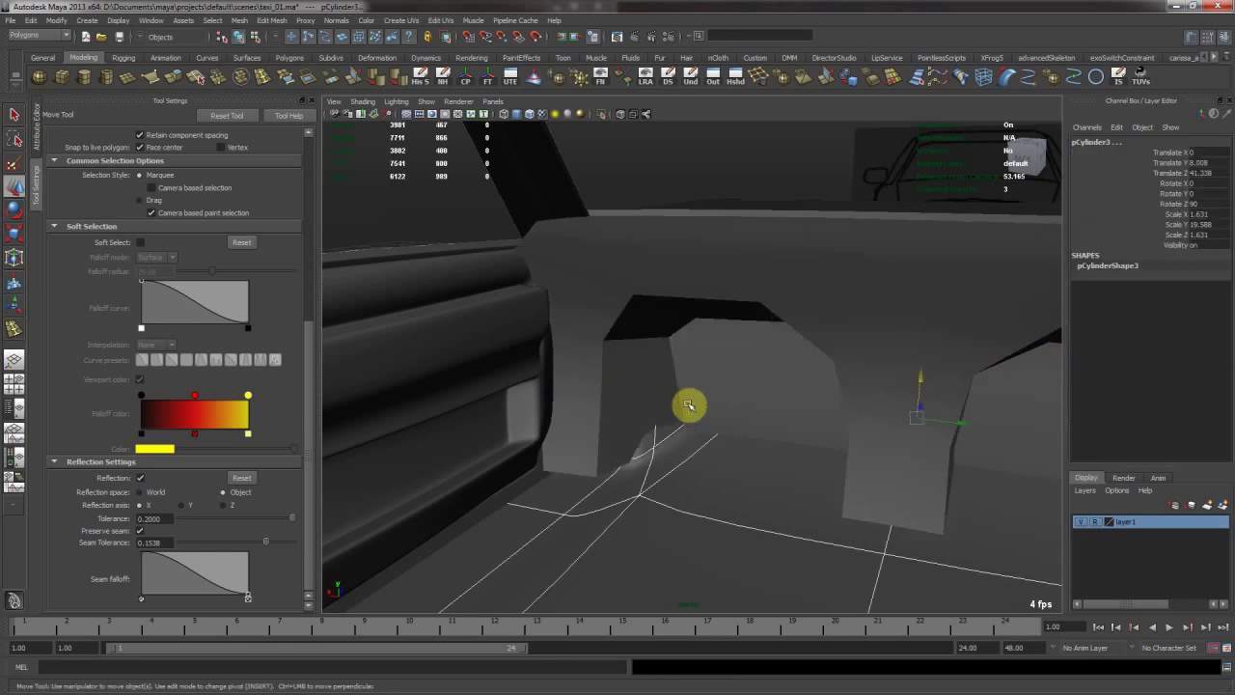
key("1")
mouse_move(684, 405)
middle_mouse_down()
mouse_move(681, 389)
mouse_move(684, 428)
middle_mouse_up()
key("3")
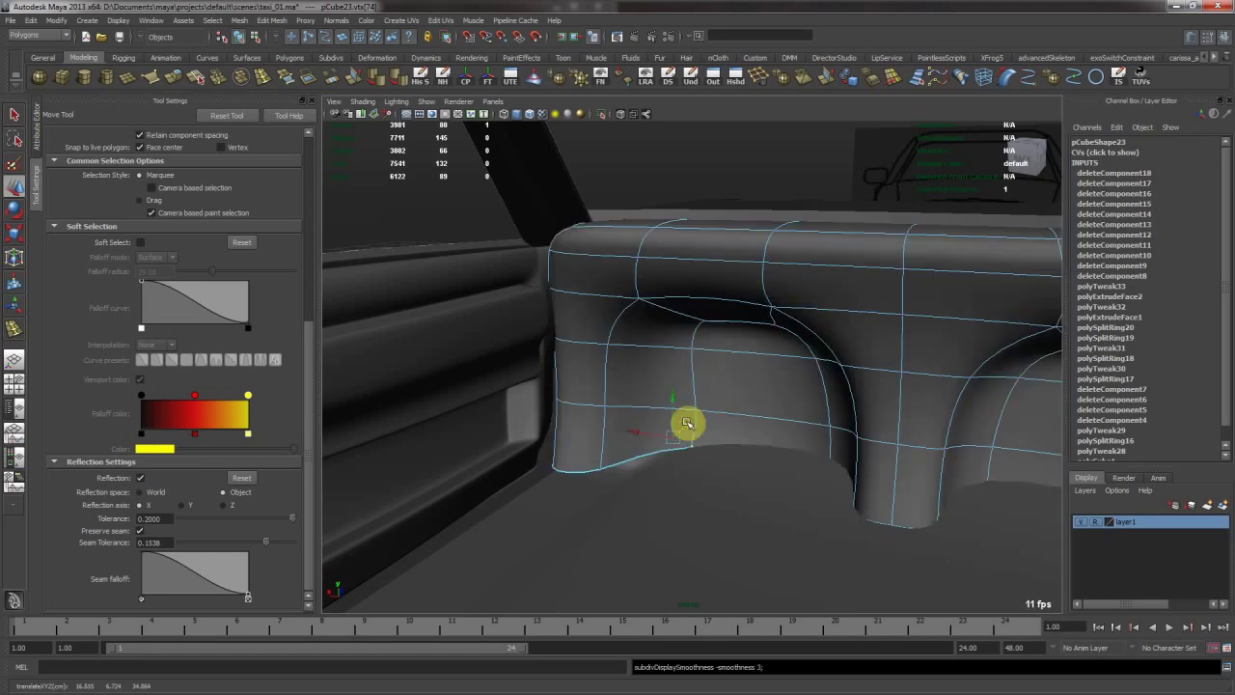
Select the whole dashboard, return it to the unsmoothed display and save the scene.
left_click_drag(701, 428, 586, 474, "alt")
left_click_drag(572, 542, 572, 541)
right_click_drag(669, 422, 725, 392)
left_click(773, 396)
key("1")
middle_click_drag(760, 385, 678, 408, "alt")
key("ctrl+s")
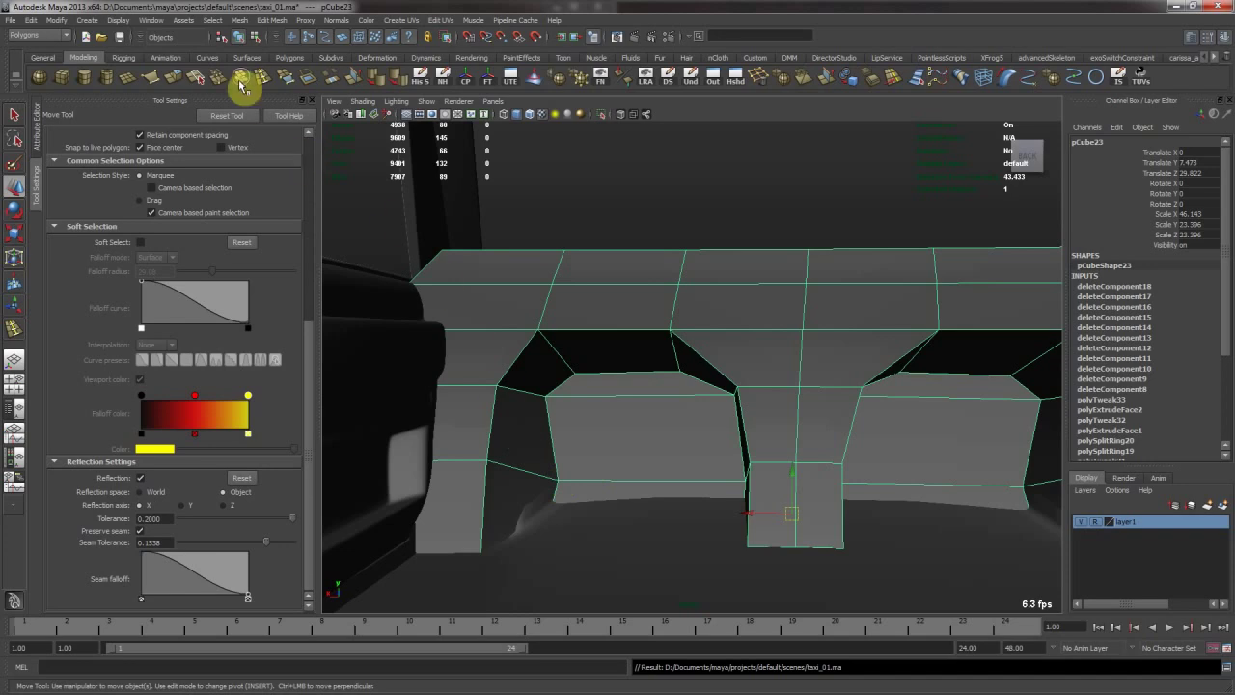
Insert an edge loop just inside the rim of each leg-room opening and check the edges in smooth preview.
left_click(267, 77)
left_click_drag(514, 389, 505, 389)
middle_click_drag(670, 399, 550, 384, "alt")
right_click_drag(550, 384, 779, 356, "alt")
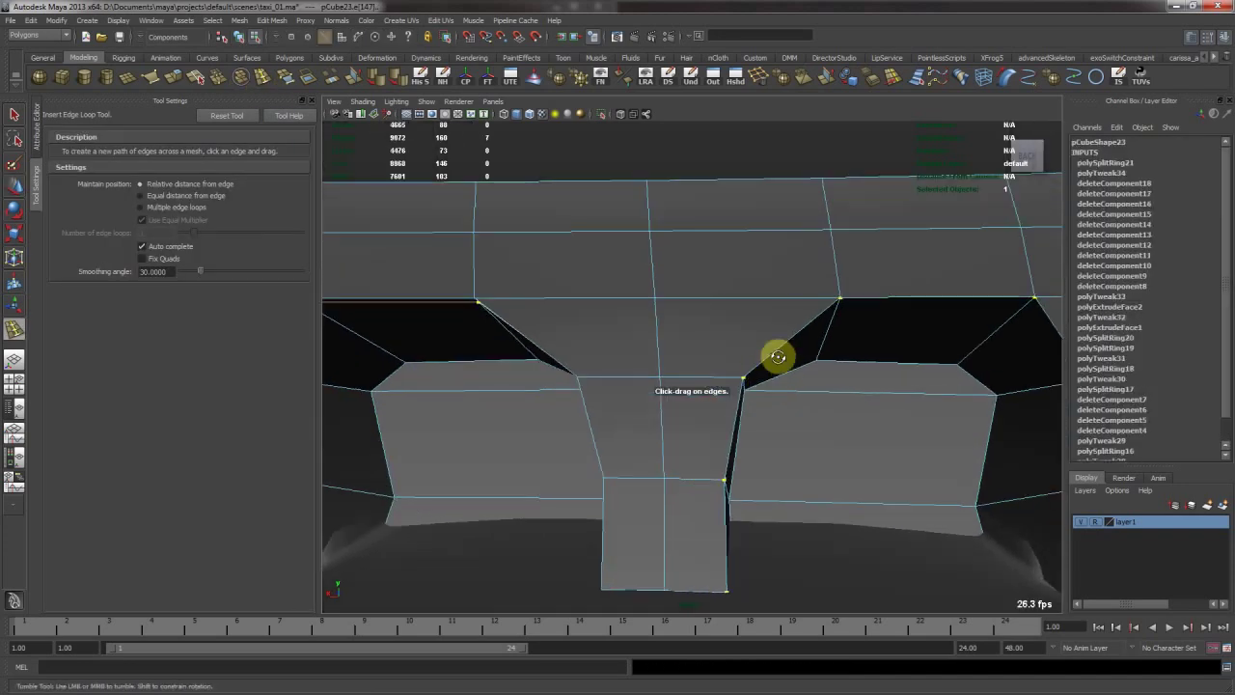
left_click_drag(780, 356, 696, 372, "alt")
left_click_drag(779, 391, 671, 314)
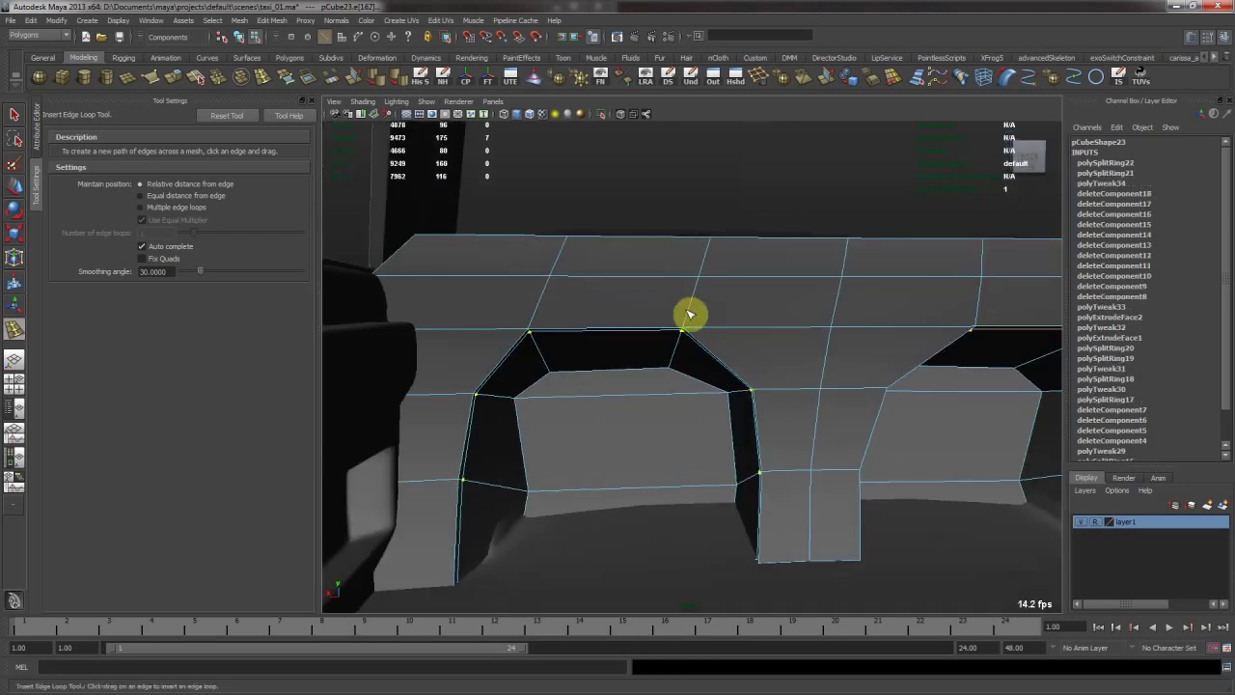
key("w")
key("3")
key("1")
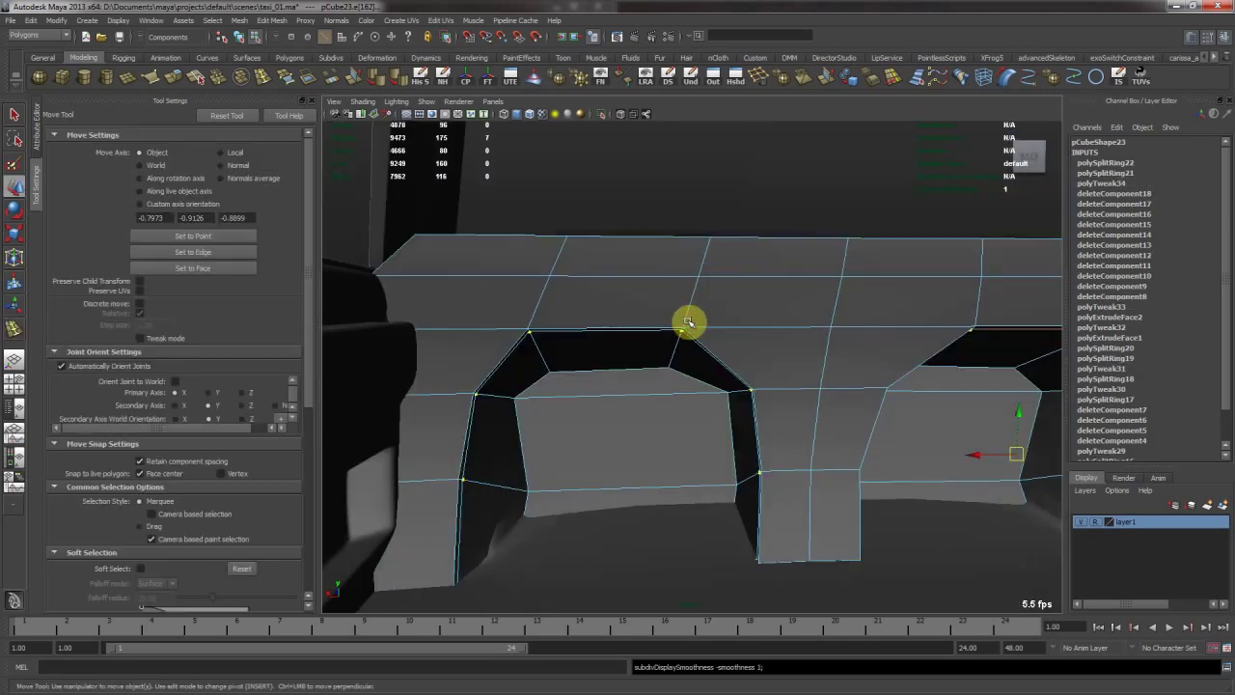
Try a horizontal edge loop across the dashboard just above the leg-room openings, then undo it.
key("y")
left_click(691, 326)
key("3")
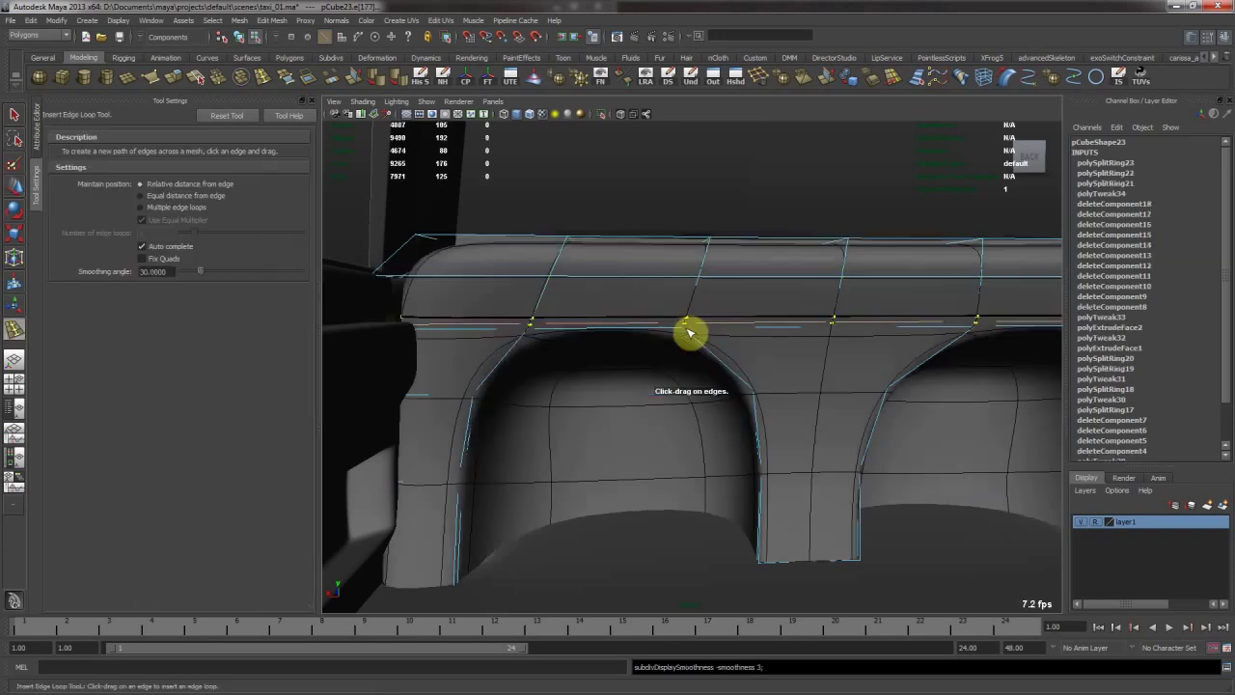
key("1")
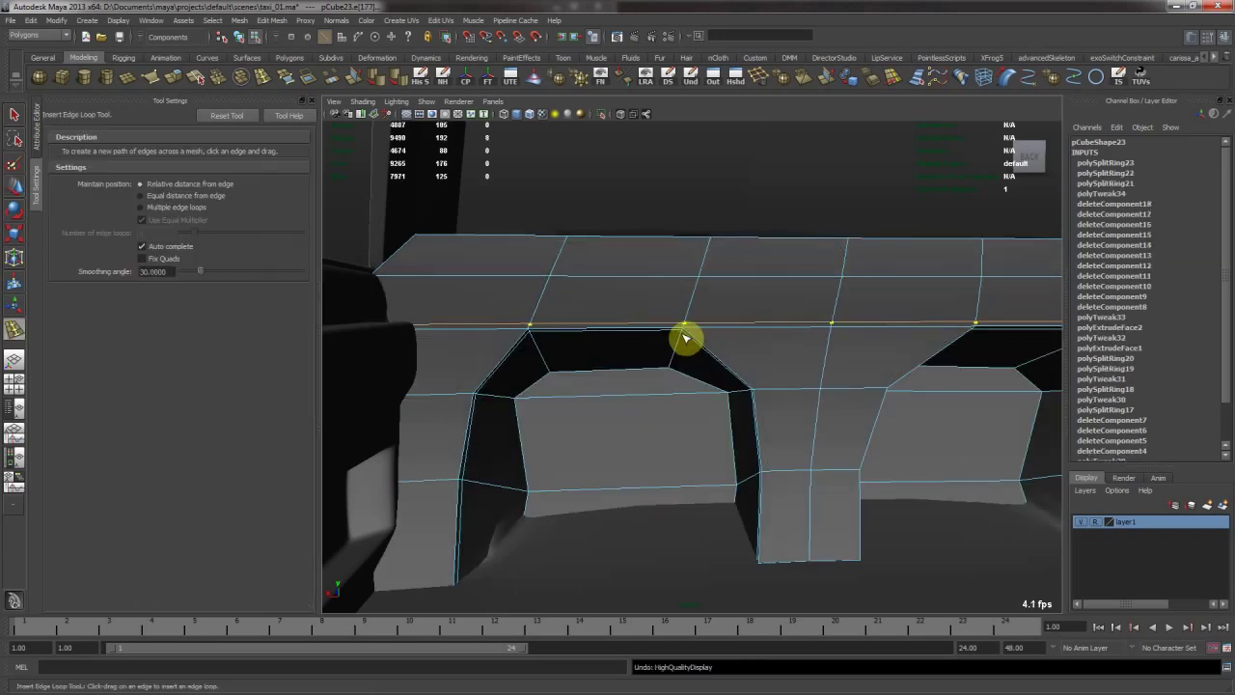
key("z")
Examine the whole dashboard in smooth preview from inside the cabin.
key("3")
left_click_drag(675, 347, 686, 380, "alt")
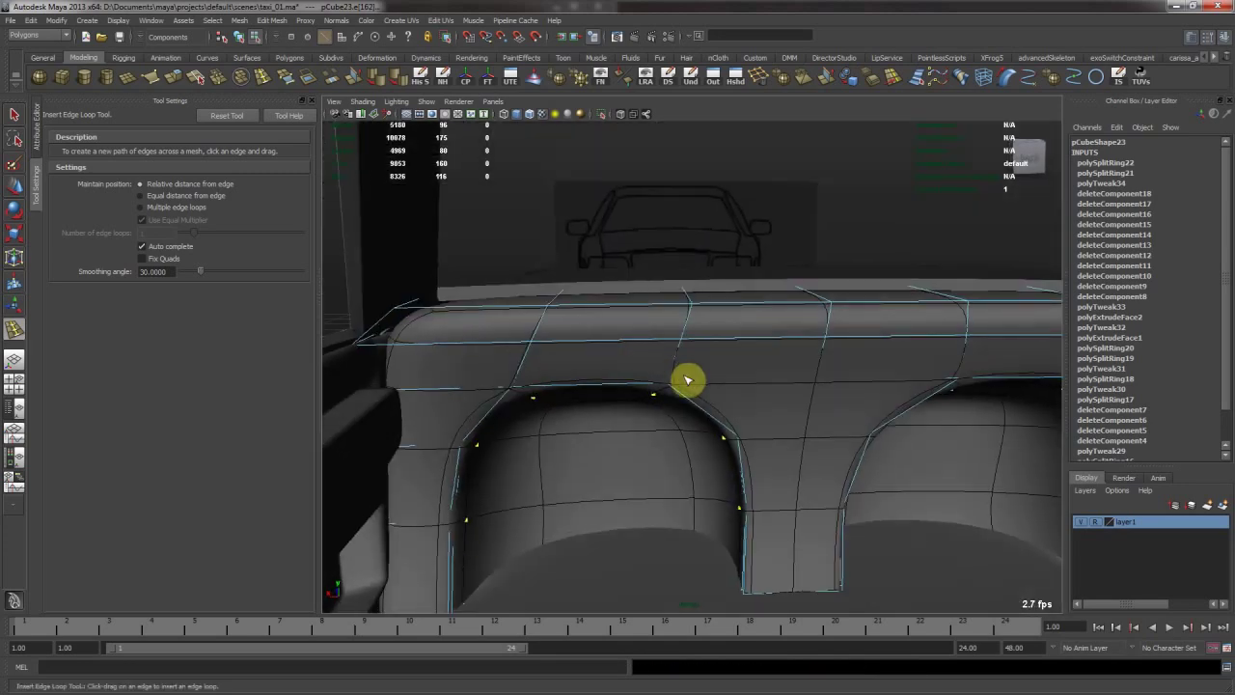
key("w")
key("F8")
left_click_drag(840, 386, 645, 406, "alt")
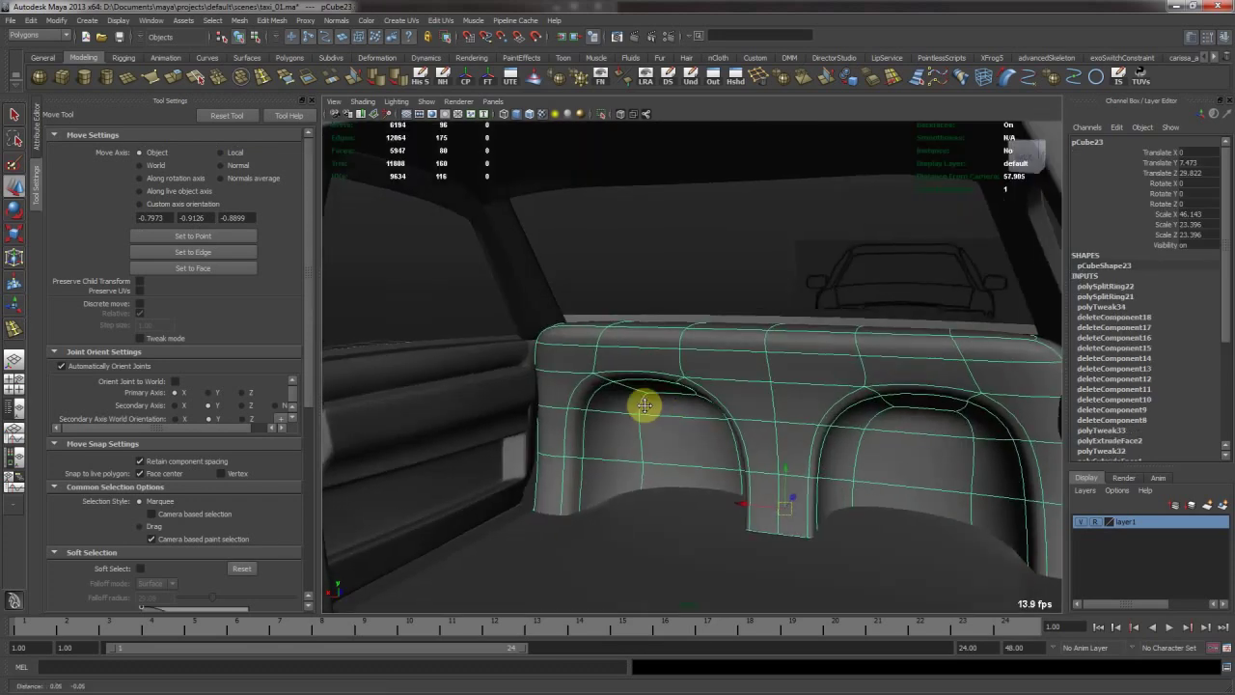
middle_click_drag(645, 405, 562, 348, "alt")
Adjust the two faces at the foot of the column between the leg-room openings, deselect the dashboard and save the scene.
right_click_drag(739, 395, 733, 442)
left_click(680, 446)
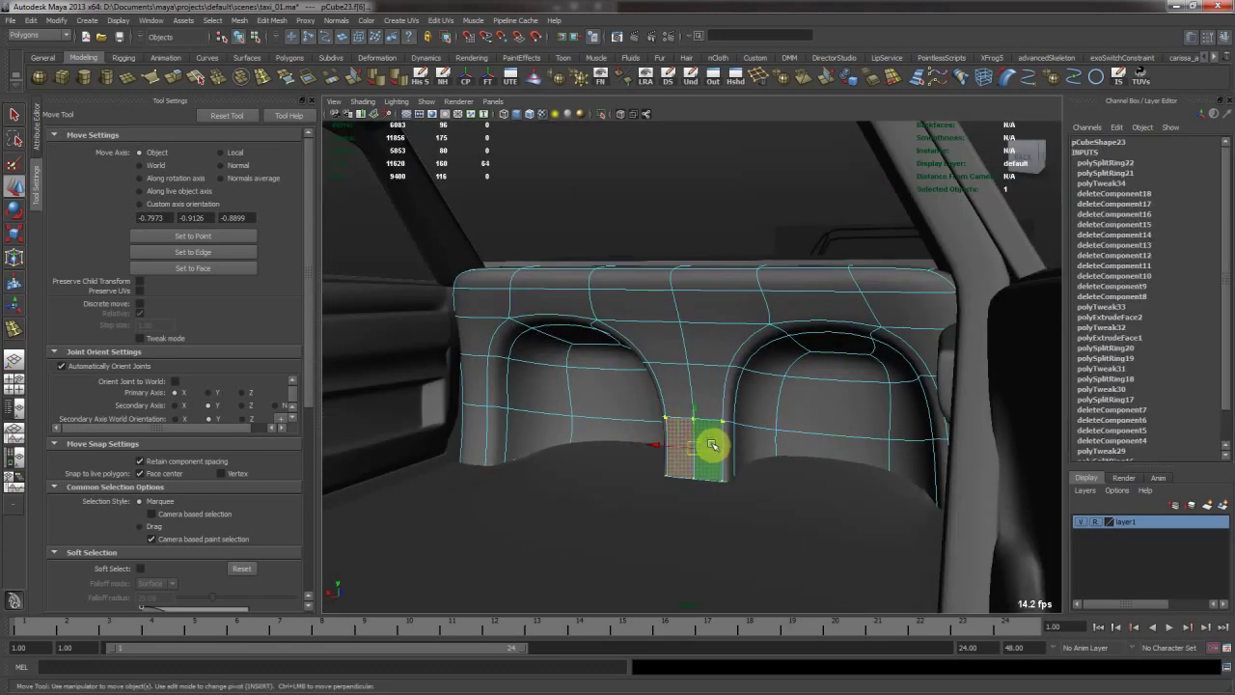
left_click_drag(697, 416, 680, 425)
mouse_move(573, 388)
left_mouse_down("ctrl")
mouse_move(742, 404)
mouse_move(643, 435)
mouse_move(653, 453)
mouse_move(716, 449)
mouse_move(711, 408)
mouse_move(835, 380)
mouse_move(725, 312)
mouse_move(851, 391)
mouse_move(758, 378)
mouse_move(824, 402)
mouse_move(890, 402)
mouse_move(708, 413)
mouse_move(529, 455)
left_mouse_up("ctrl")
left_click_drag(809, 429, 761, 411, "alt")
left_click(748, 373)
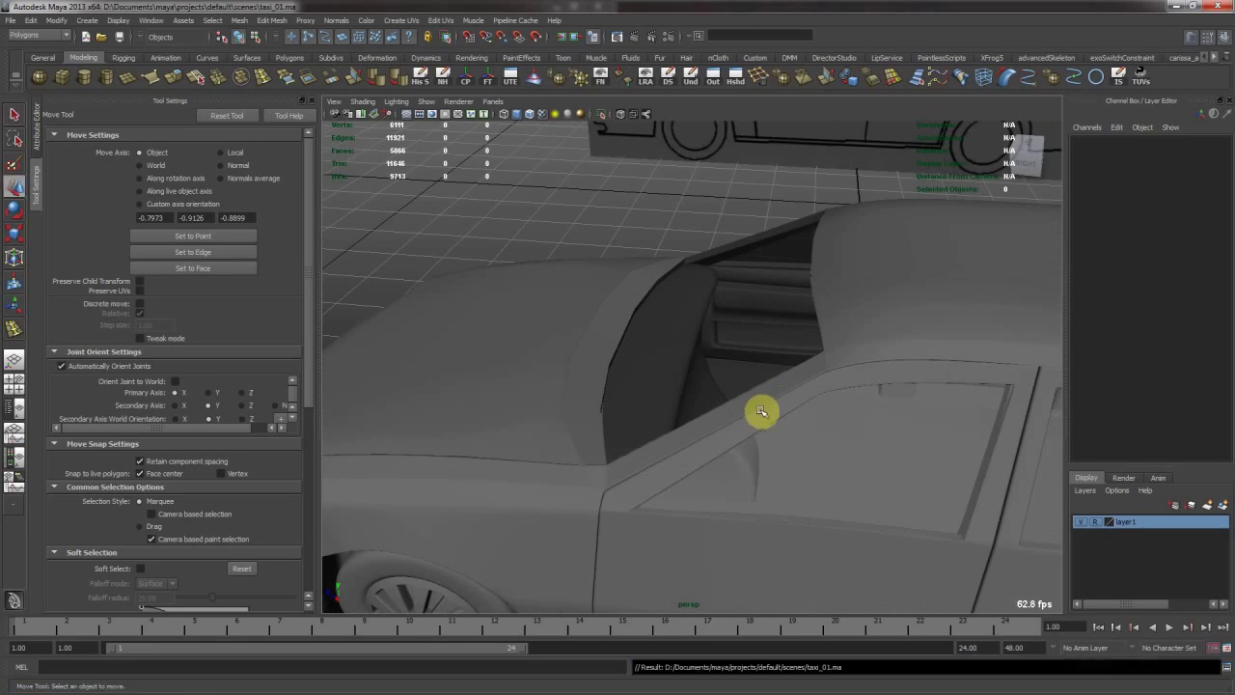
Insert vertical edge loops close to the upper corners of both leg-room openings in the dashboard.
left_click_drag(533, 334, 743, 390, "alt")
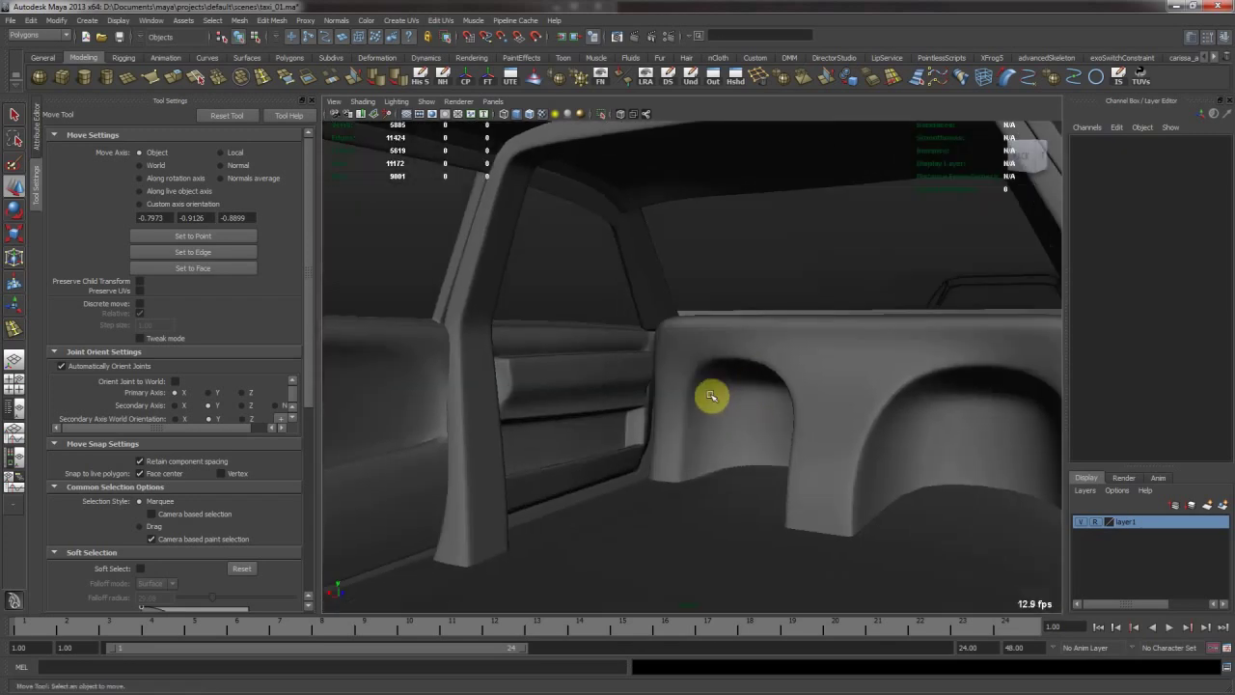
left_click_drag(808, 433, 657, 388, "alt")
left_click(680, 462)
left_click(262, 82)
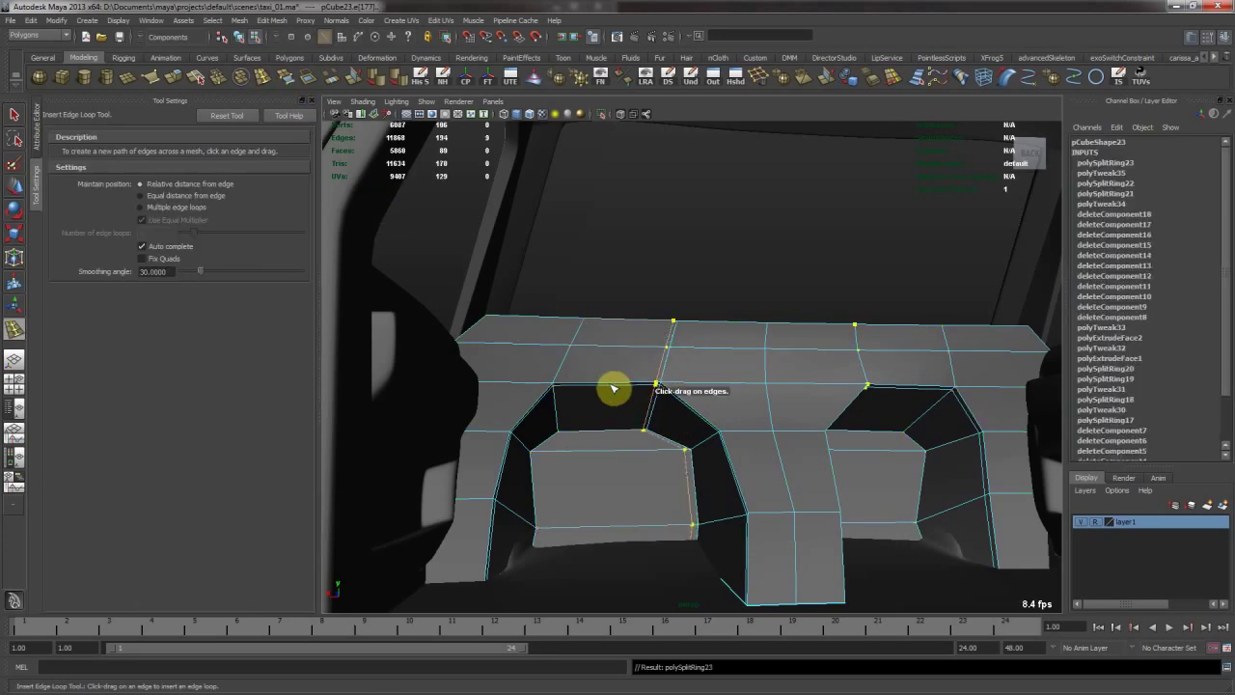
left_click_drag(559, 388, 559, 389)
left_click_drag(560, 389, 673, 388, "alt")
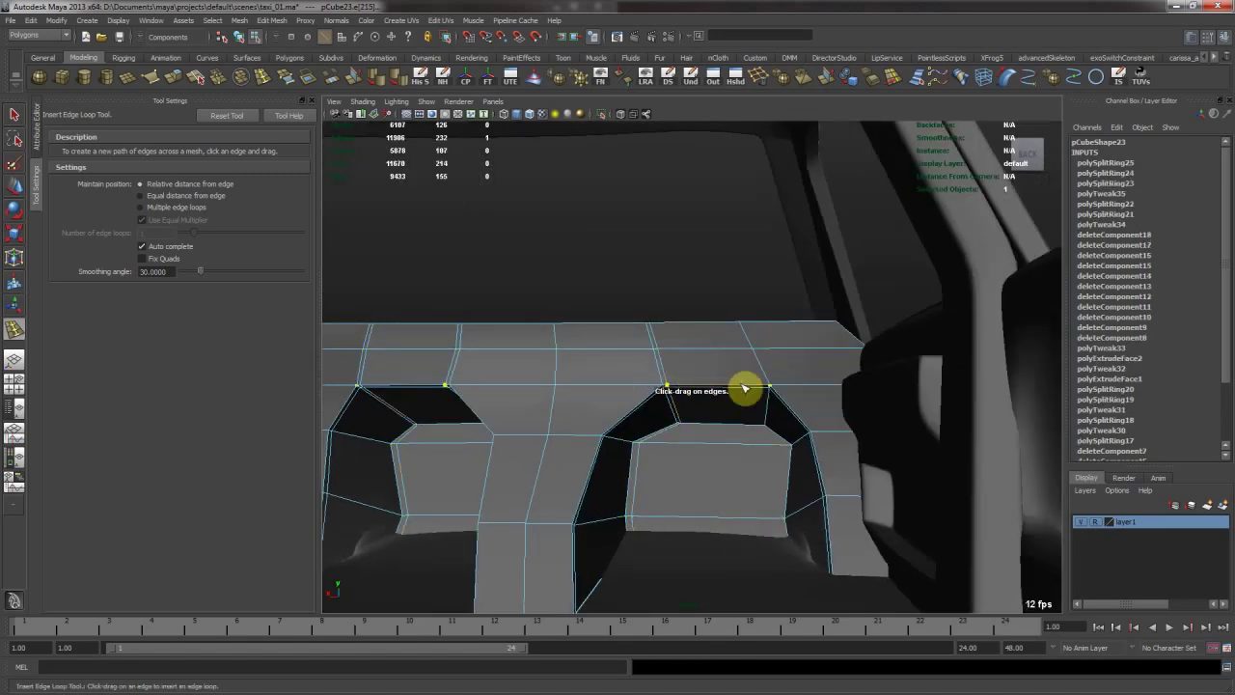
left_click_drag(769, 389, 766, 389)
key("w")
right_click_drag(659, 415, 695, 375)
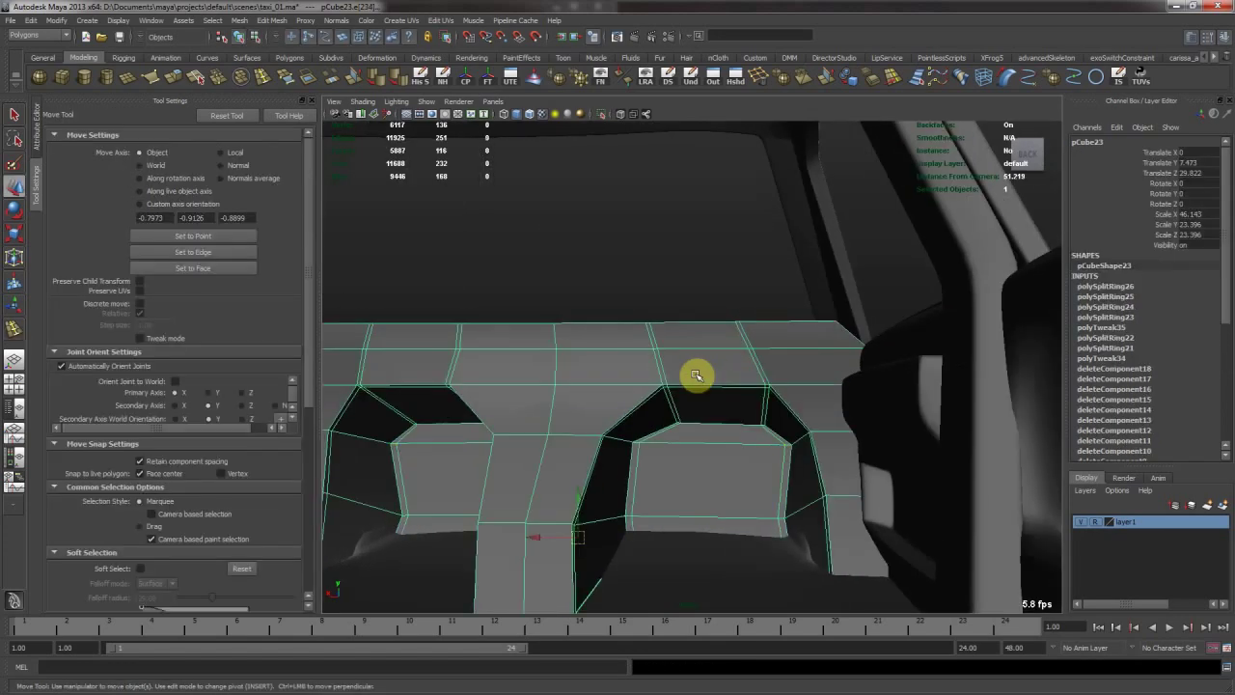
Inspect the dashboard's leg-room corners in smooth preview, then return it to the unsmoothed display.
key("3")
left_click(610, 324)
left_click_drag(611, 324, 779, 410, "alt")
left_click(788, 437)
key("1")
Turn reflection off and extrude the two bottom faces of the dashboard's central column back along the floor as a centre console.
left_click_drag(830, 493, 736, 444, "alt")
middle_click_drag(736, 444, 648, 397, "alt")
right_click_drag(769, 421, 768, 452)
left_click(761, 442)
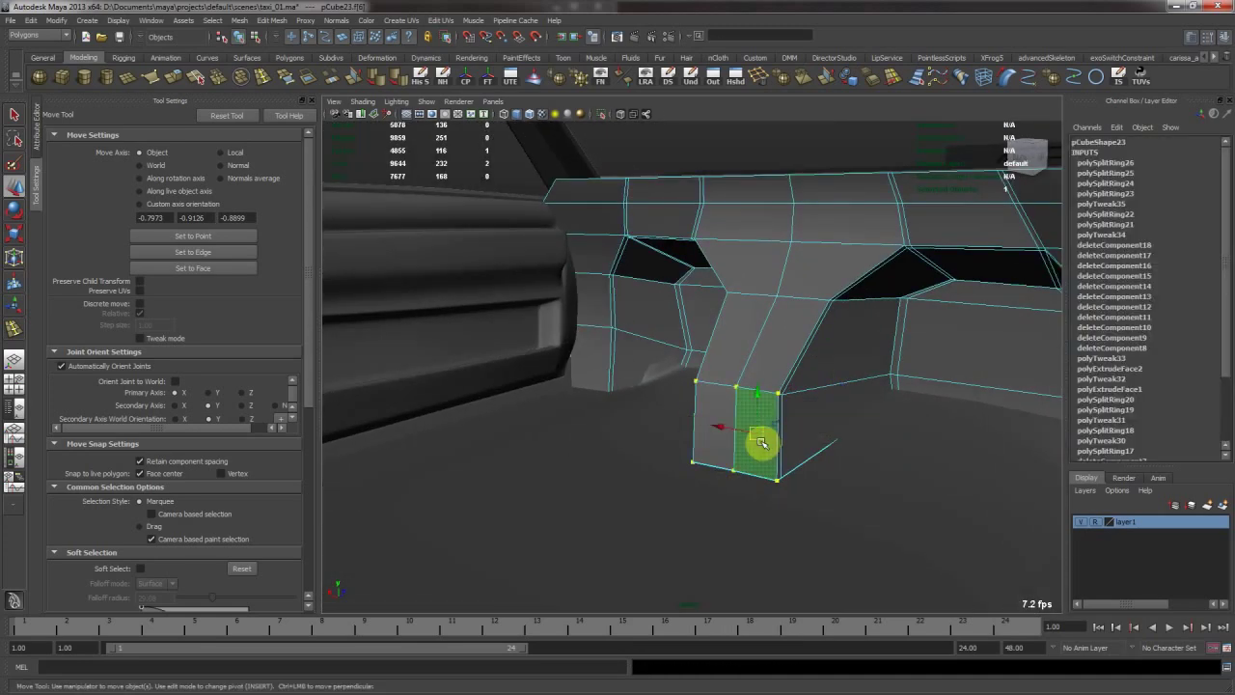
left_click_drag(745, 421, 735, 406, "alt")
scroll(161, 479, "down", 5)
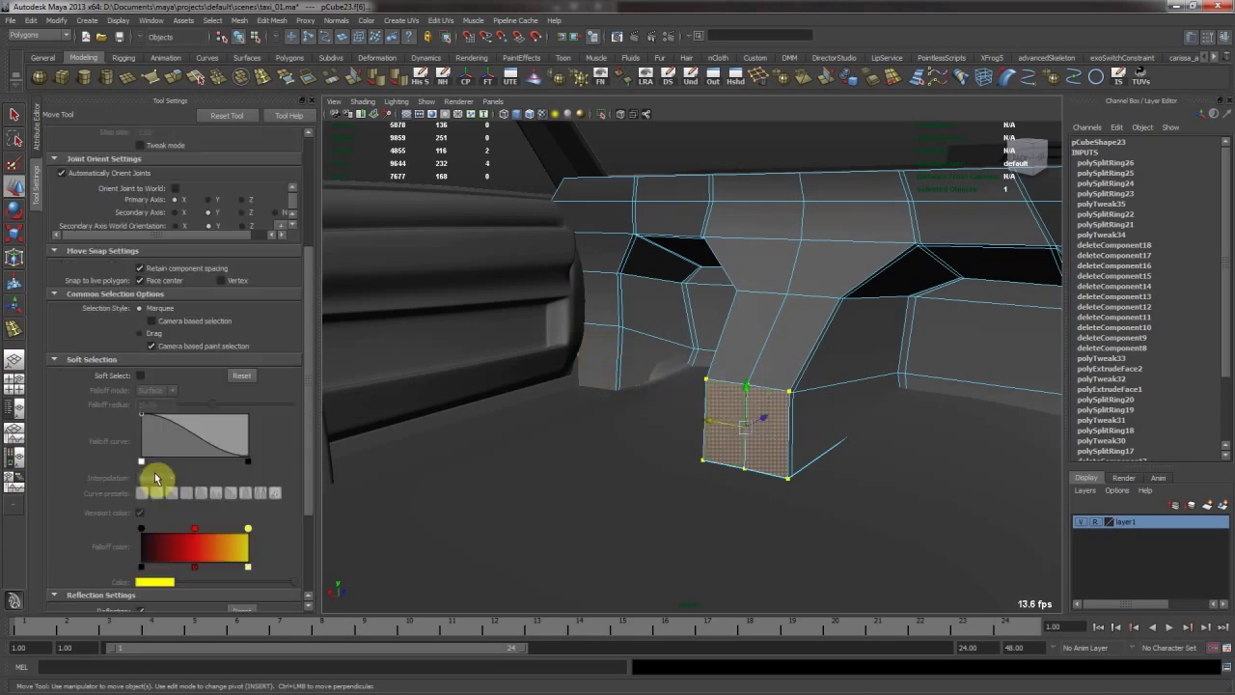
left_click(140, 535)
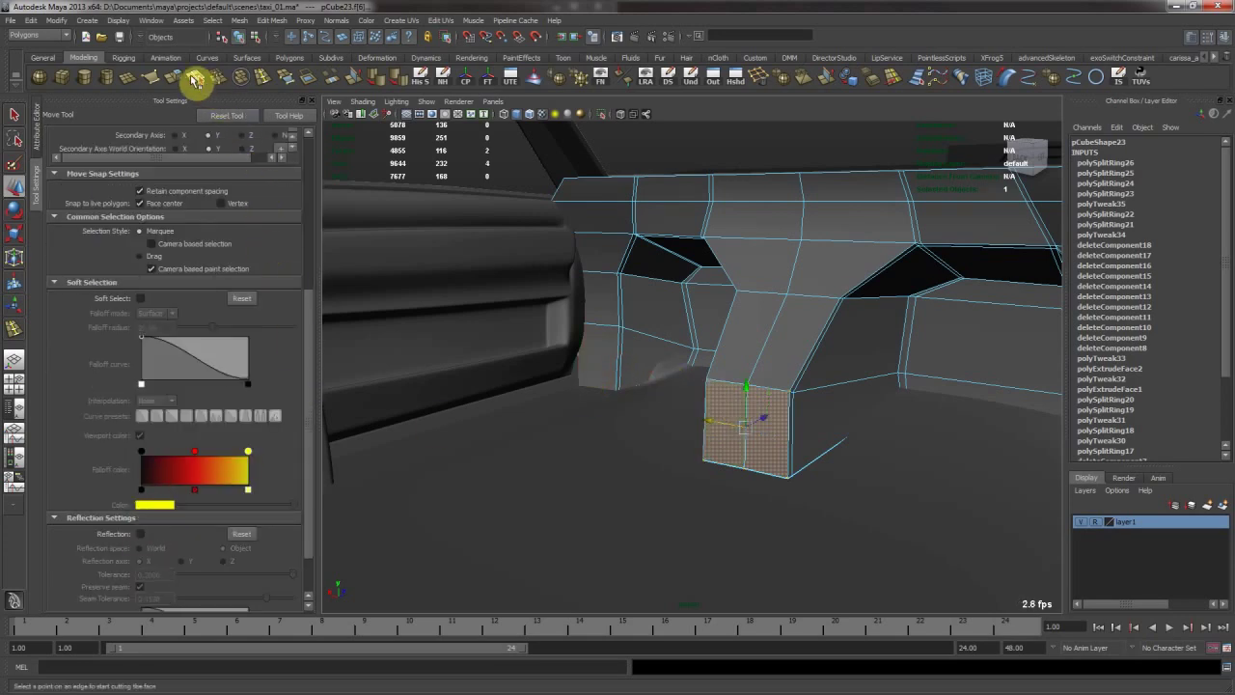
left_click_drag(783, 430, 789, 416, "alt")
key("w")
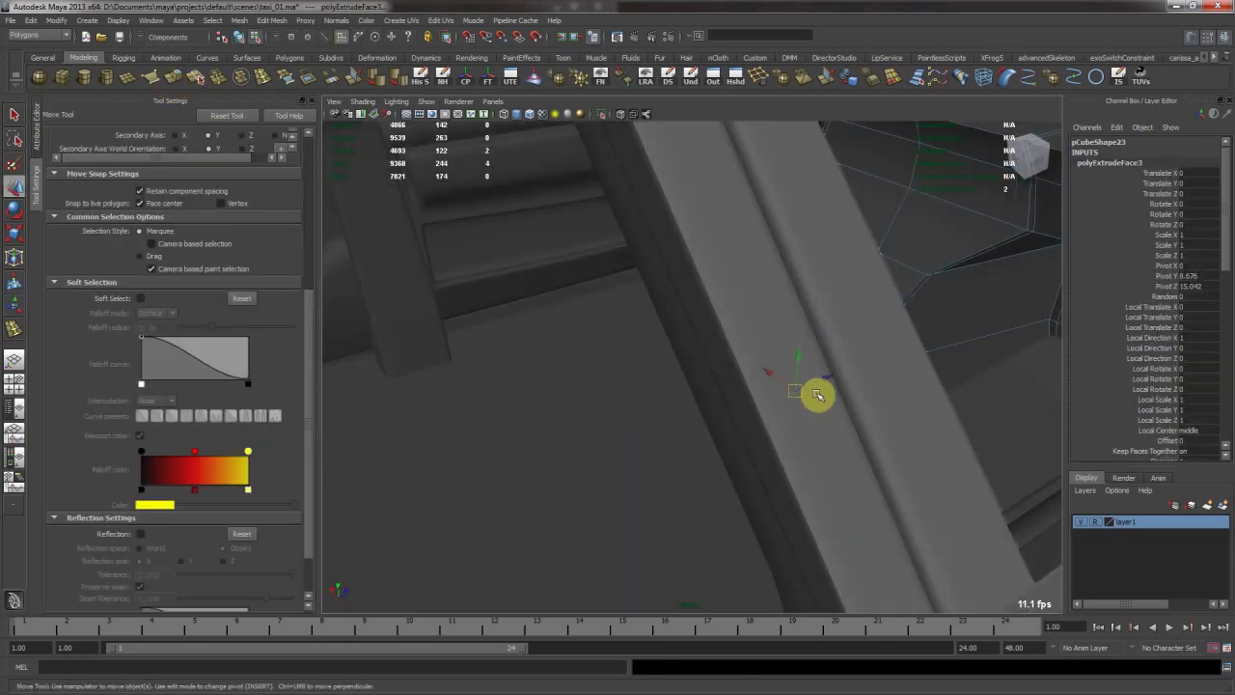
left_click_drag(704, 421, 682, 334)
left_click_drag(670, 317, 715, 348, "alt")
key("F8")
Insert an edge loop around the centre console just before its rear end.
right_click_drag(633, 304, 692, 386, "alt")
left_click(262, 84)
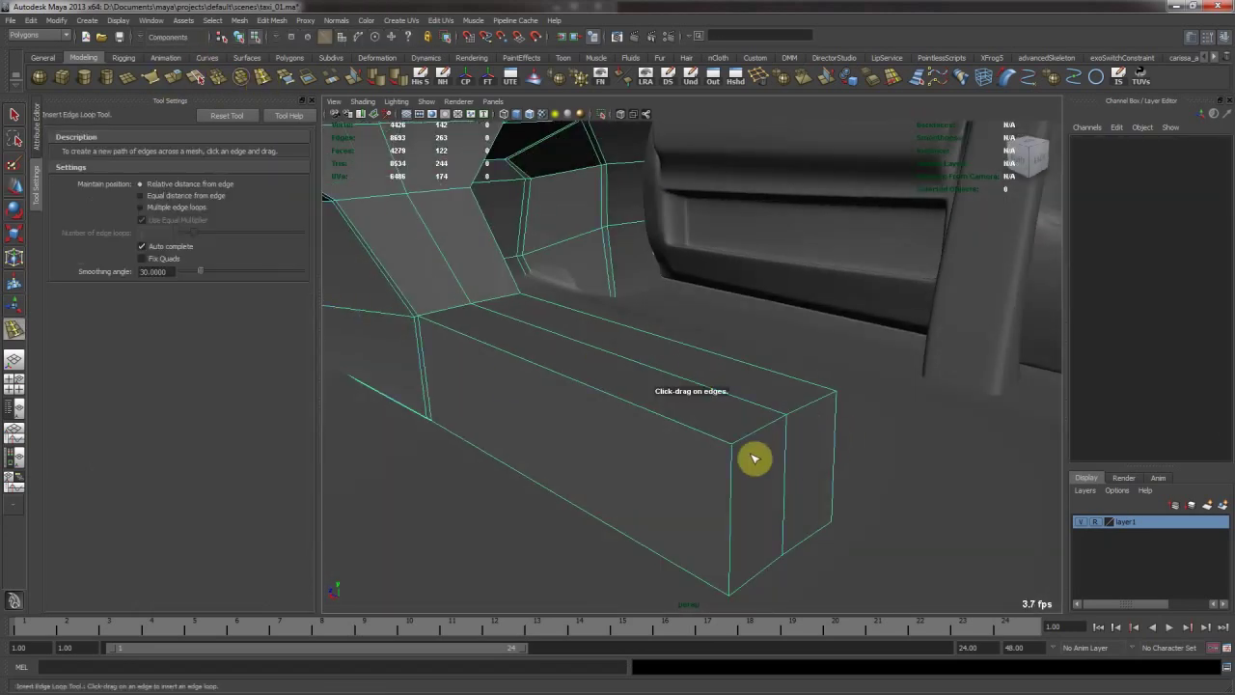
left_click(717, 441)
Delete the underside faces of the centre console and return to object mode.
right_click_drag(724, 436, 725, 467)
left_click_drag(715, 459, 865, 439, "alt")
middle_click_drag(762, 429, 800, 401, "alt")
left_click(708, 523)
left_click(750, 563, "shift")
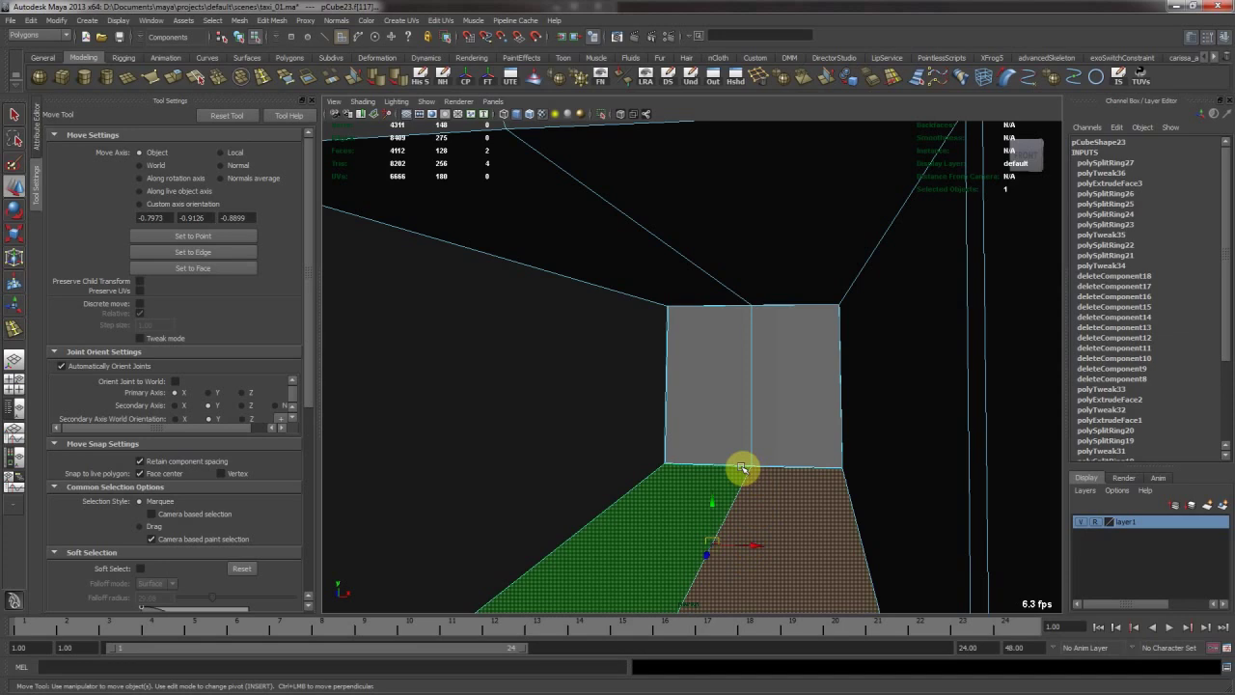
left_click(719, 392)
key("F8")
left_click_drag(714, 400, 601, 309, "alt")
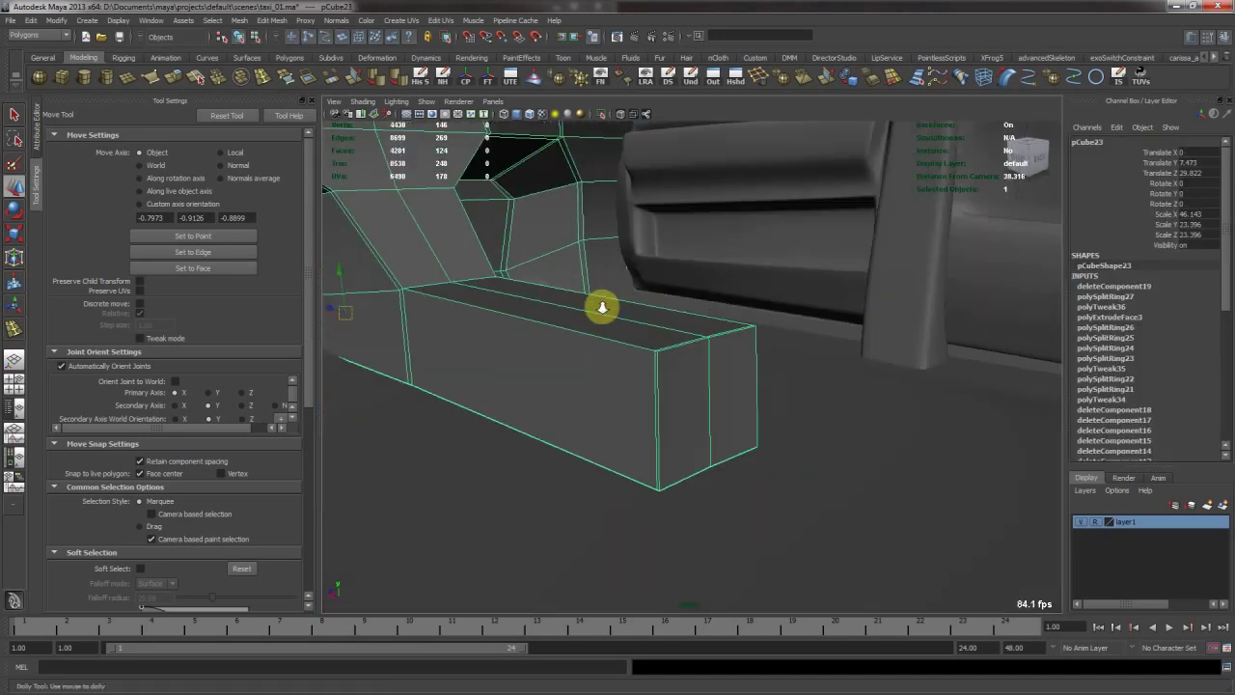
Switch the dashboard and console to smooth preview, check them from inside and outside the car, and save the scene.
right_click_drag(601, 309, 724, 357, "alt")
left_click_drag(713, 358, 884, 317, "alt")
key("3")
left_click(441, 171)
right_click_drag(885, 317, 689, 317, "alt")
left_click_drag(689, 316, 683, 276, "alt")
middle_click_drag(683, 276, 699, 296, "alt")
left_click_drag(698, 295, 888, 302, "alt")
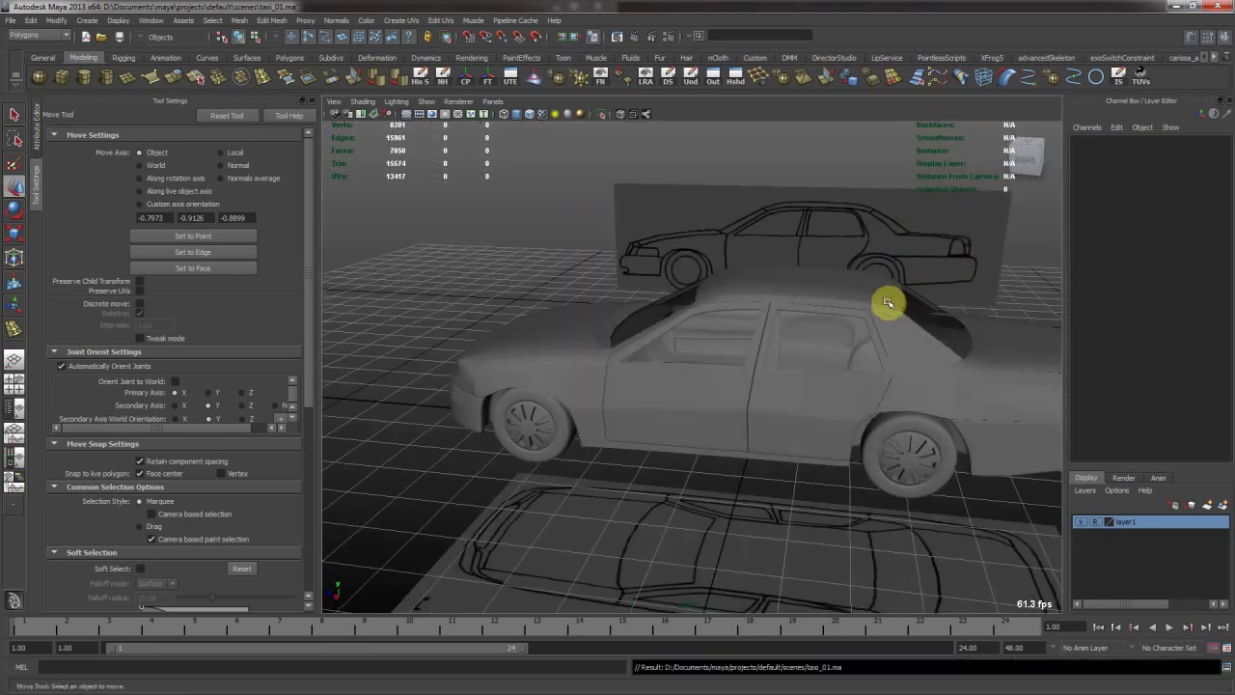
Bring up the side view and frame the taxi's doors and cabin area.
key("space")
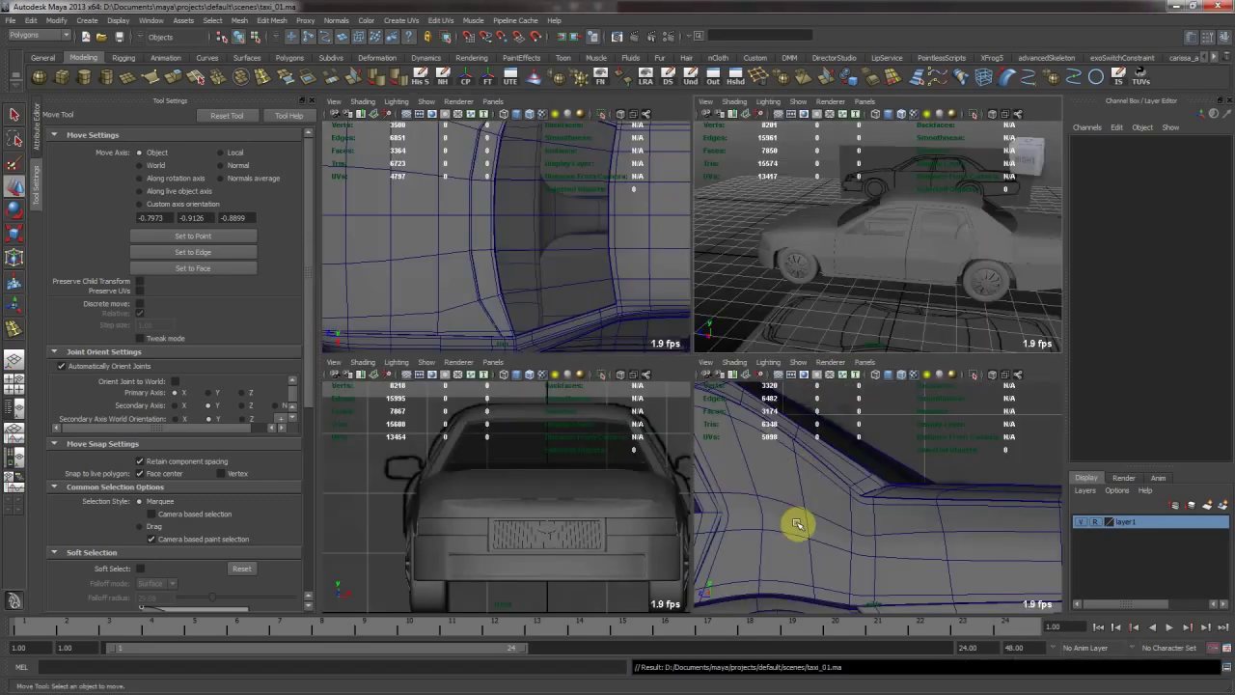
key("space")
right_click_drag(821, 426, 492, 395, "alt")
middle_click_drag(492, 394, 800, 331, "alt")
right_click_drag(800, 330, 591, 377, "alt")
middle_click_drag(590, 376, 797, 407, "alt")
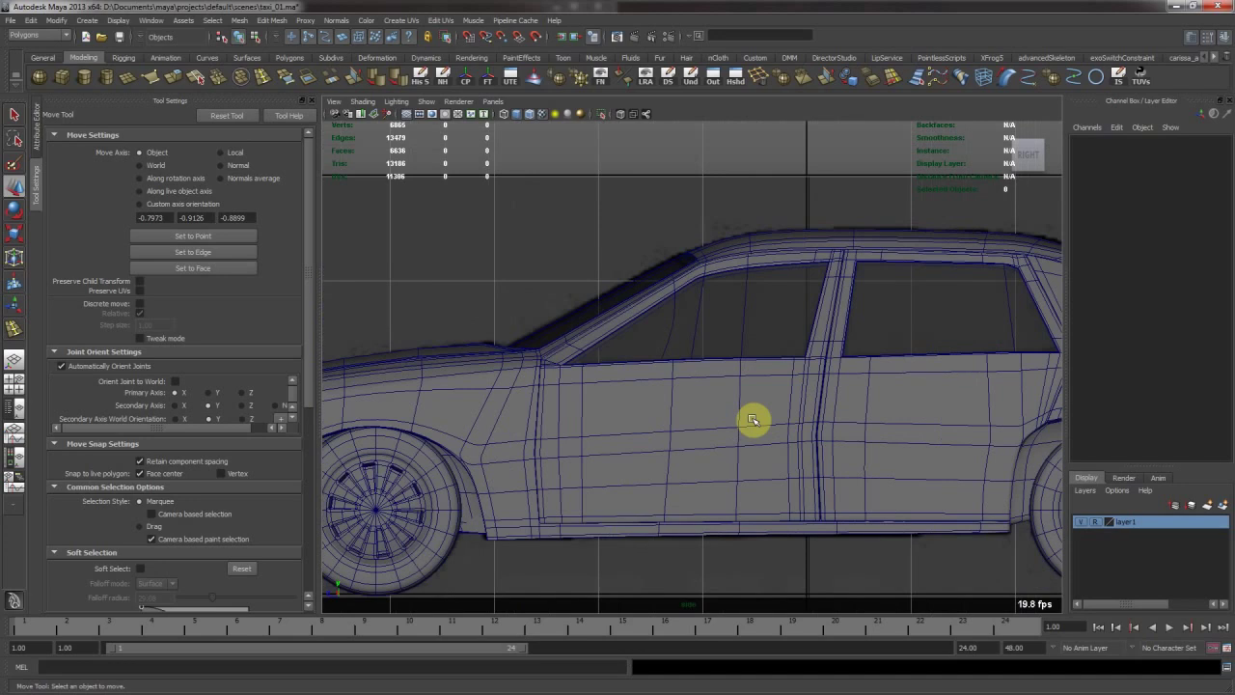
left_click(60, 82)
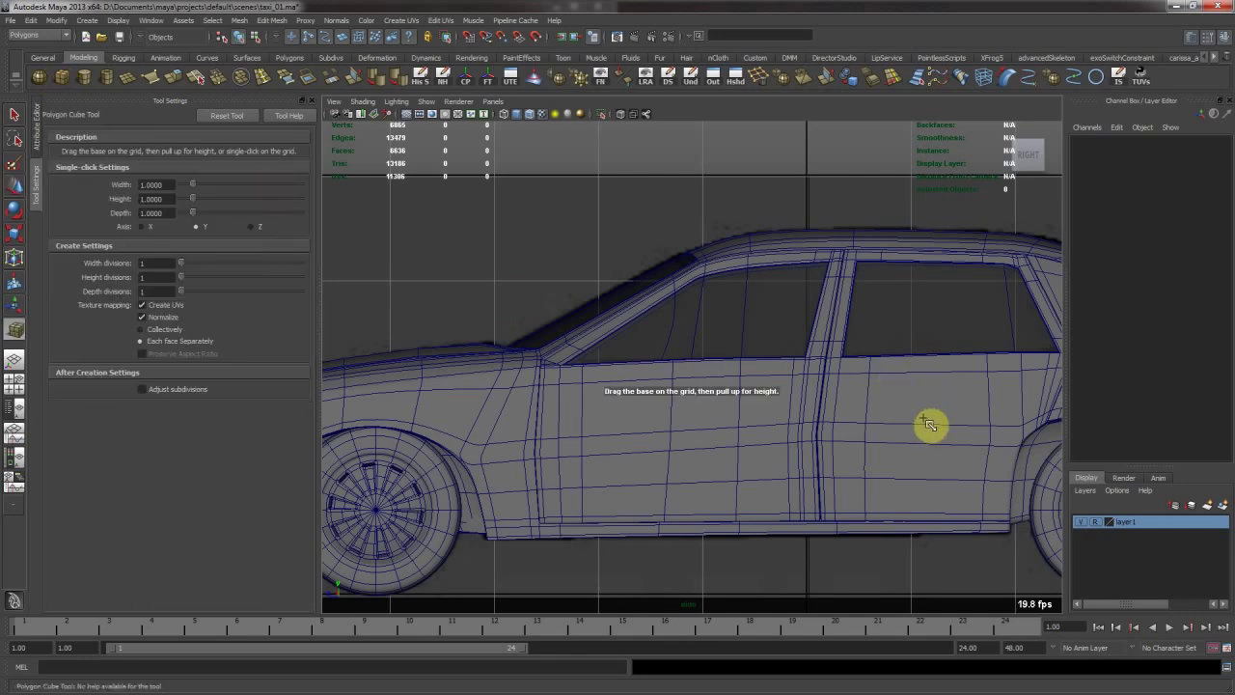
key("x")
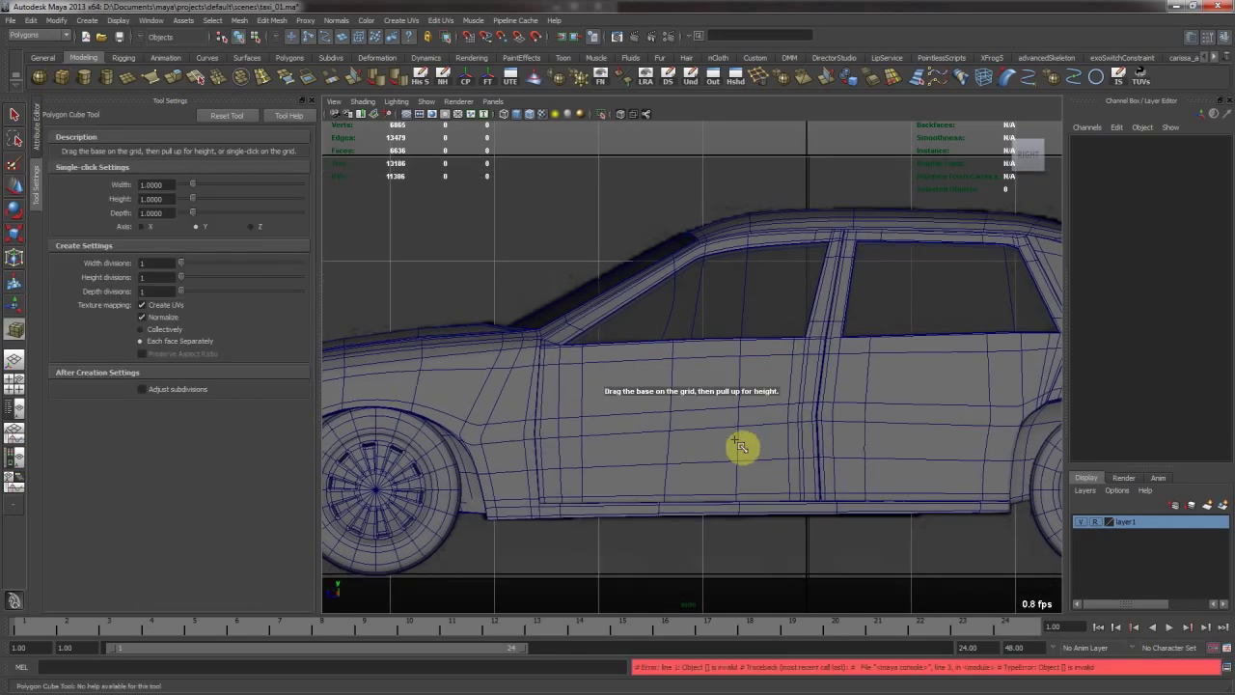
left_click(742, 470)
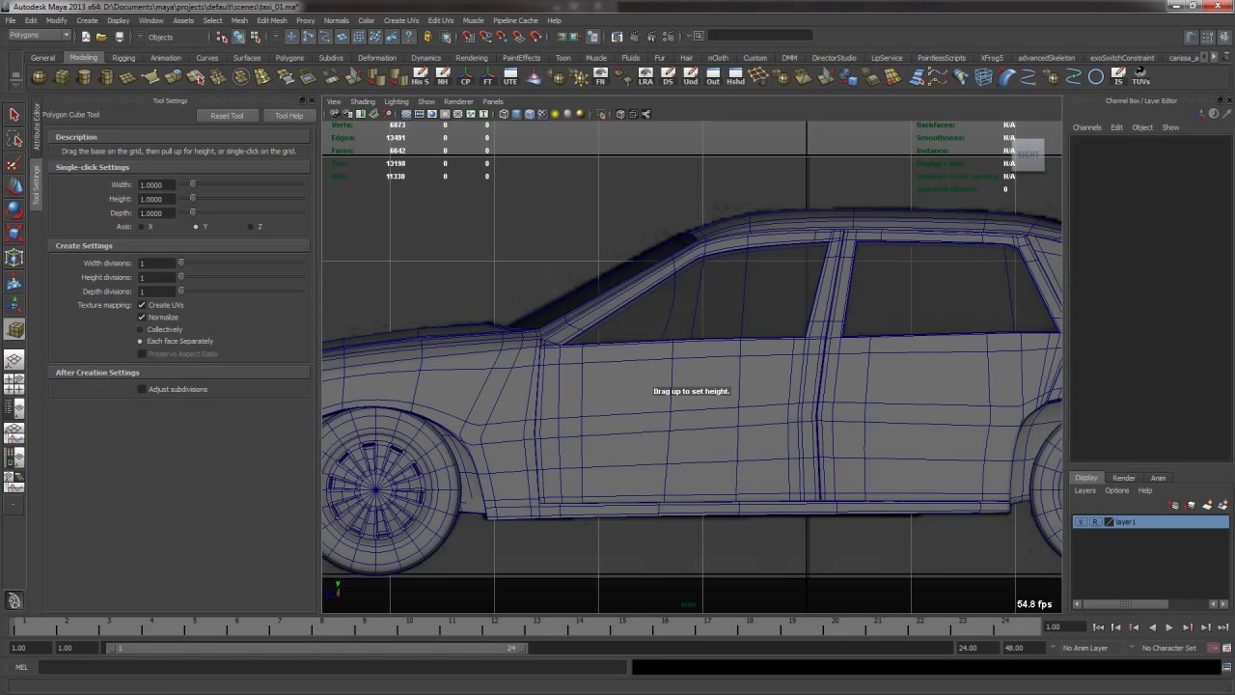
key("w")
key("Delete")
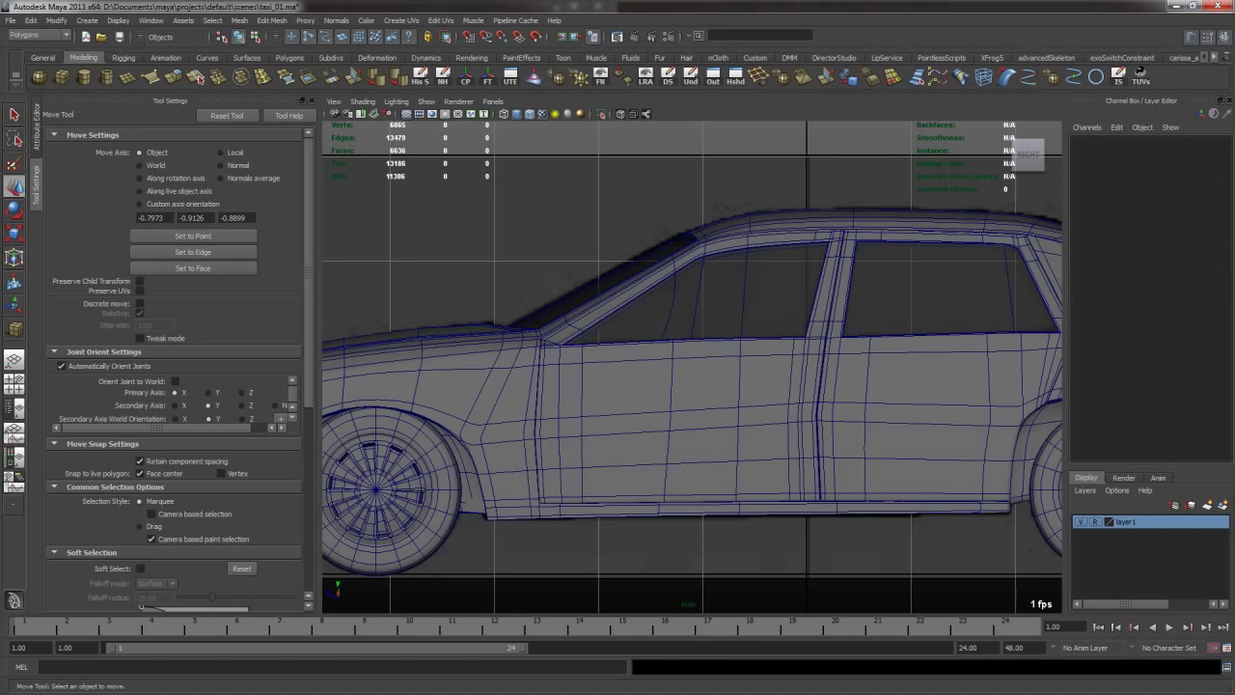
Create a 1-unit polygon cube within the front door area in the side view and save the scene.
key("g")
left_click(722, 442)
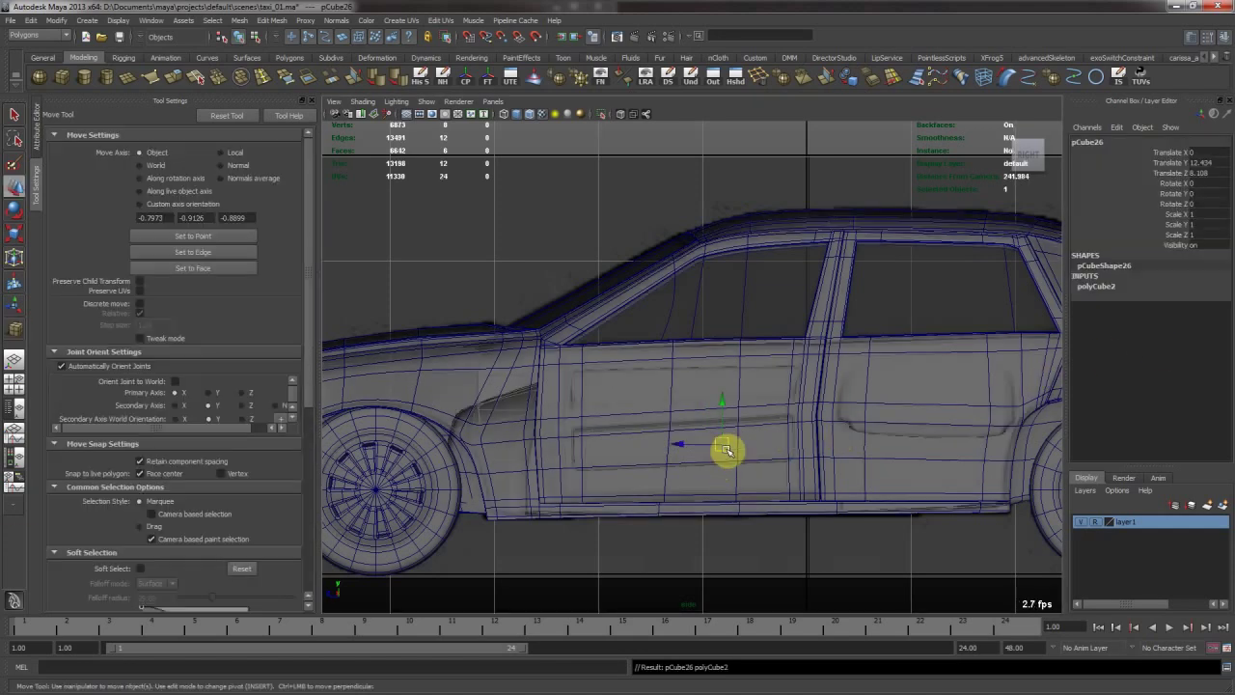
middle_click_drag(594, 451, 588, 413, "alt")
key("ctrl+s")
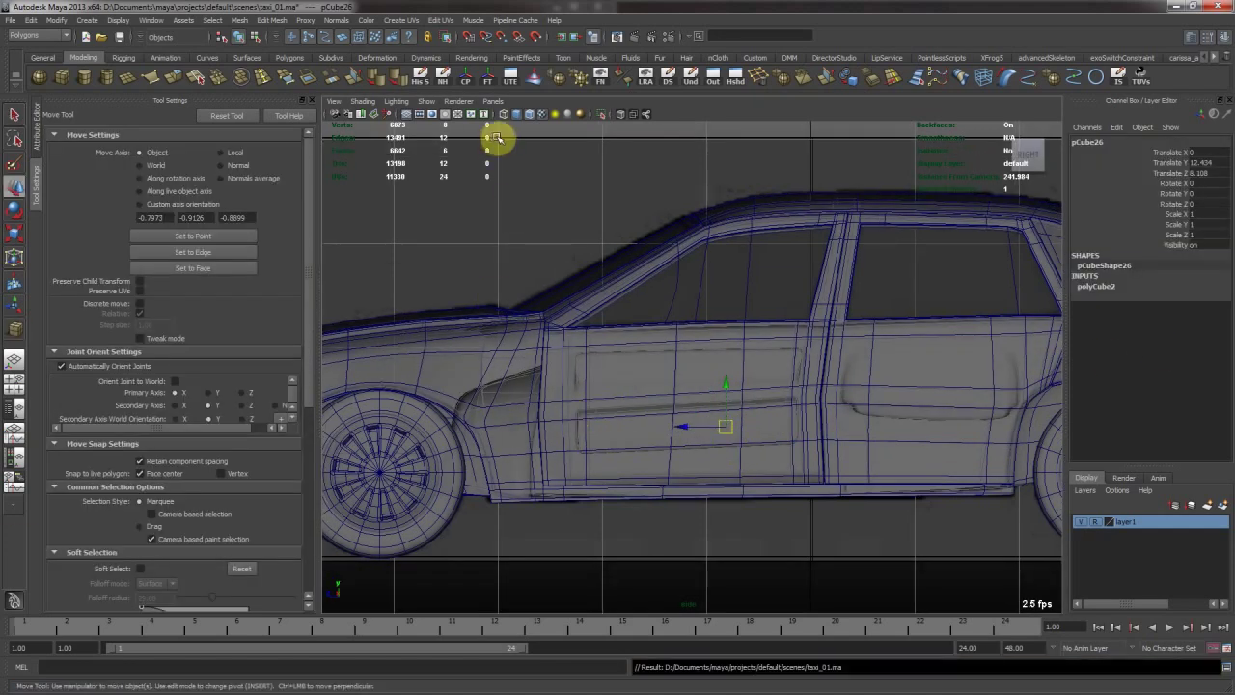
Hide the wireframe overlay and increase the transparency of the lambert1 material.
left_click(541, 114)
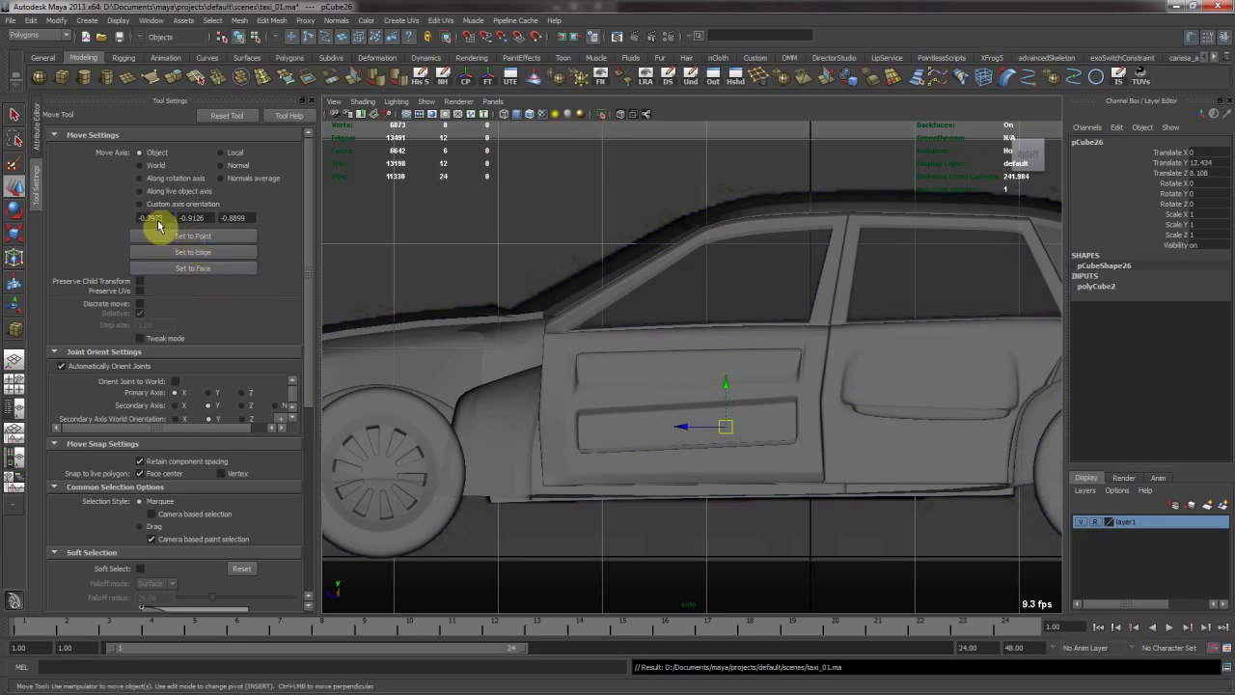
left_click(40, 140)
right_click(673, 357)
left_click(295, 139)
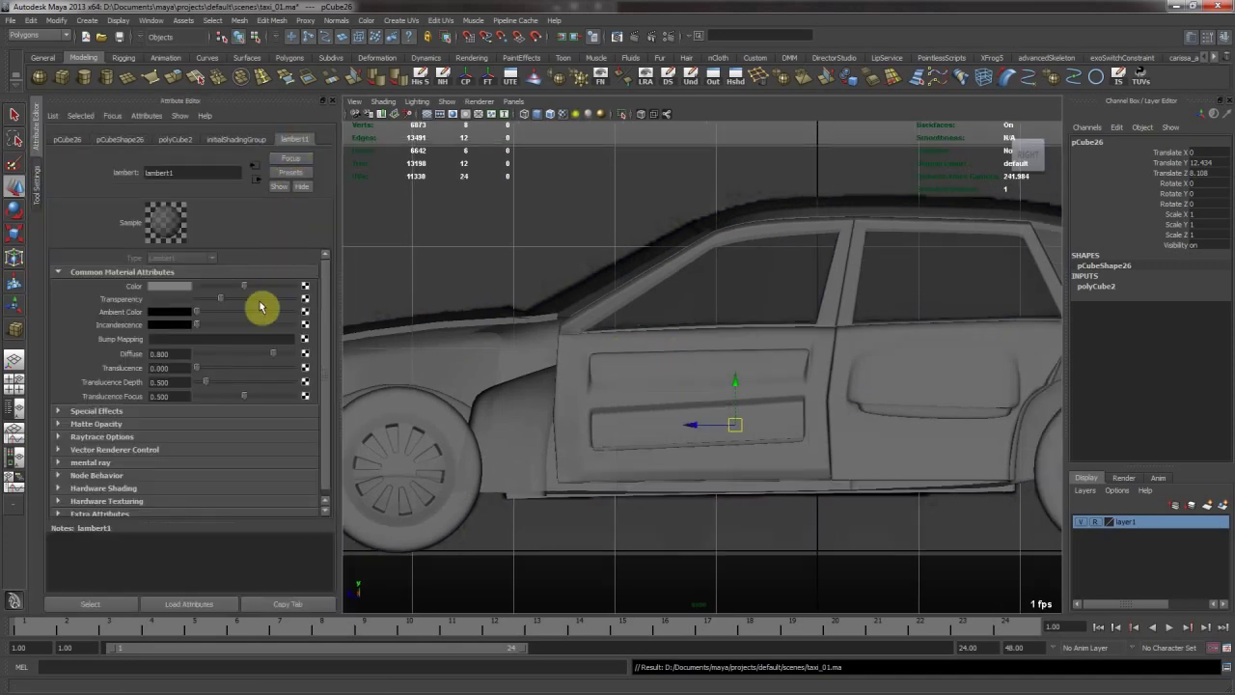
left_click_drag(249, 307, 256, 305)
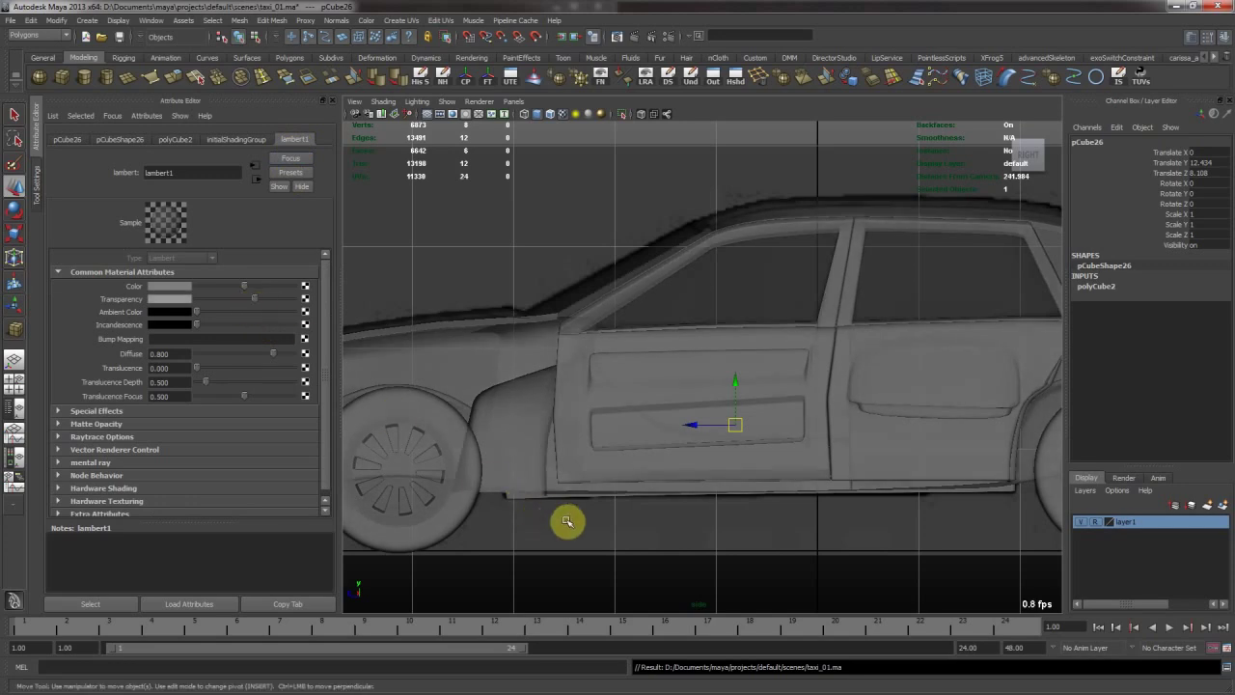
Scale the cube into a front-seat base about 11.5 wide, 6 high and 14.9 long, and position it within the front door area.
middle_click_drag(642, 473, 598, 444, "alt")
right_click_drag(598, 444, 637, 444, "alt")
key("r")
middle_click_drag(637, 444, 677, 438)
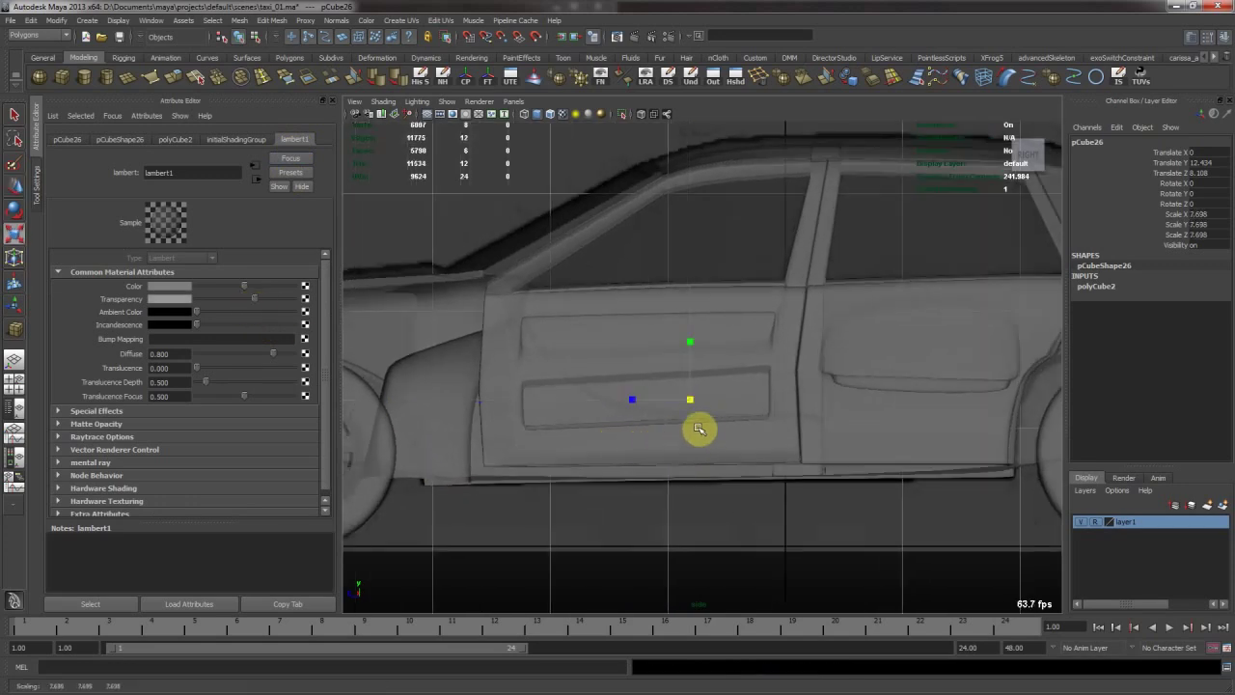
key("w")
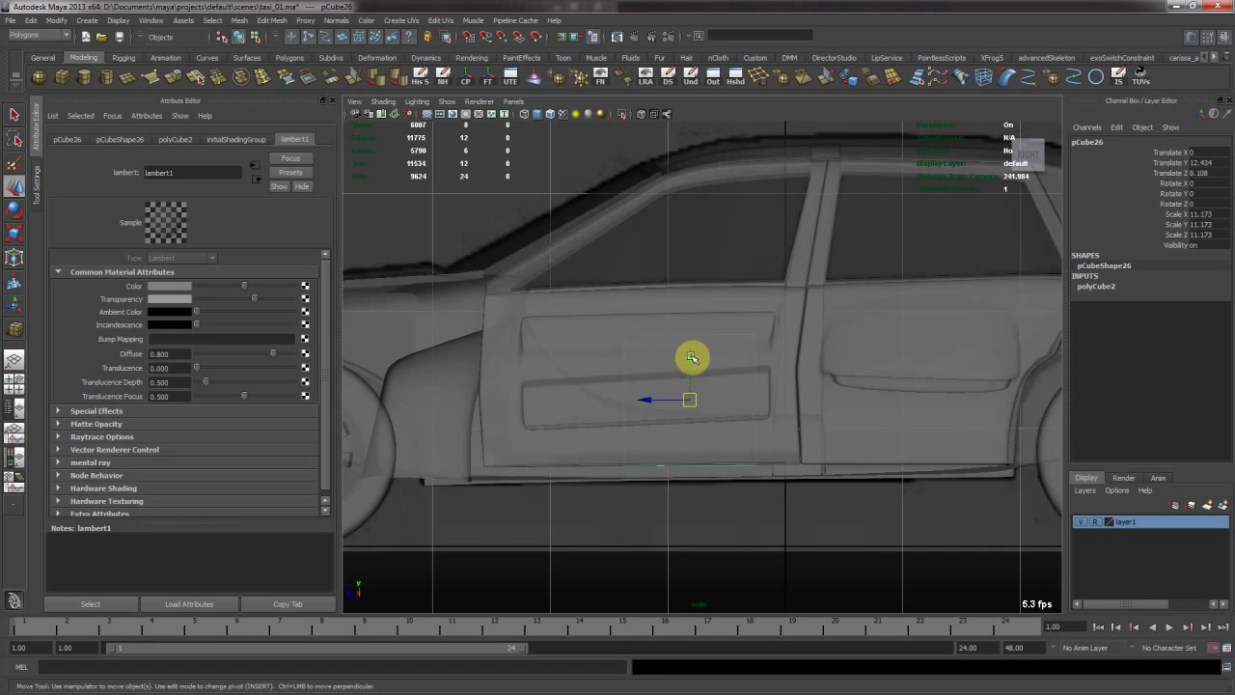
middle_click_drag(688, 377, 733, 385)
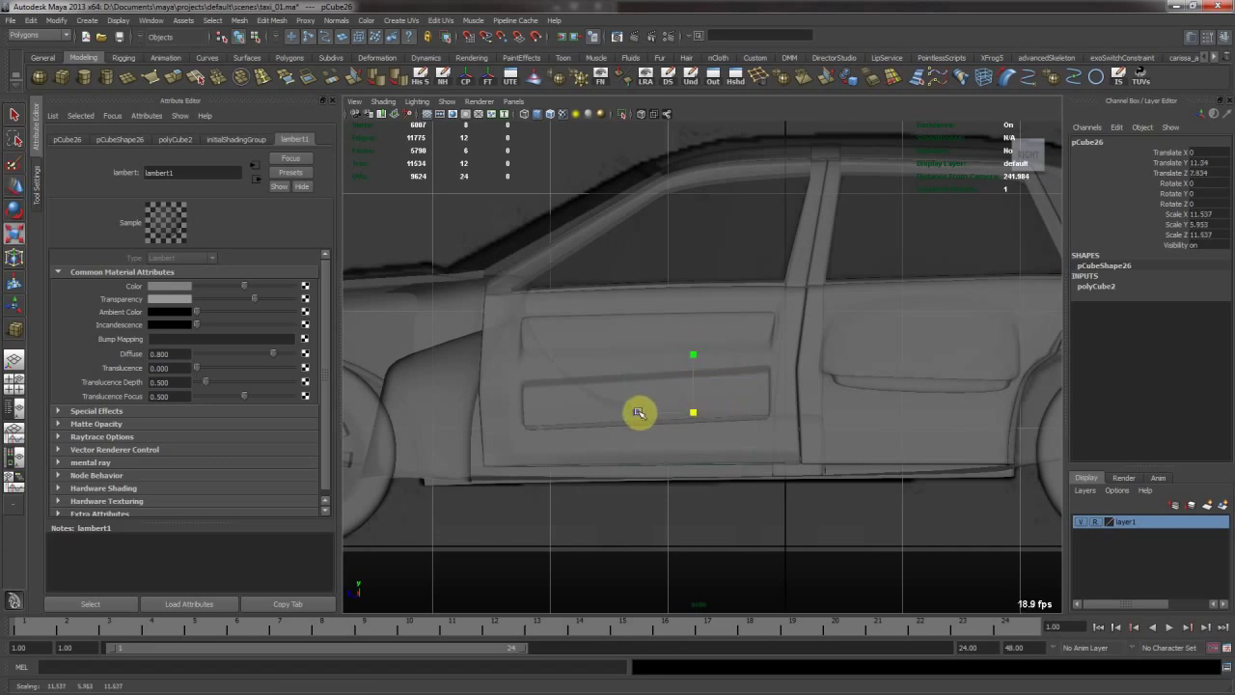
left_click_drag(622, 413, 618, 413)
Tilt the seat block about -8.3 degrees on X and shift it forward to about Z 10.4.
key("w")
key("e")
middle_click_drag(718, 402, 760, 385)
key("w")
In perspective, move the seat block beside the console to about X 11.6, Z 5.9, widen it to about 15.5 and restore the material's opacity.
key("space")
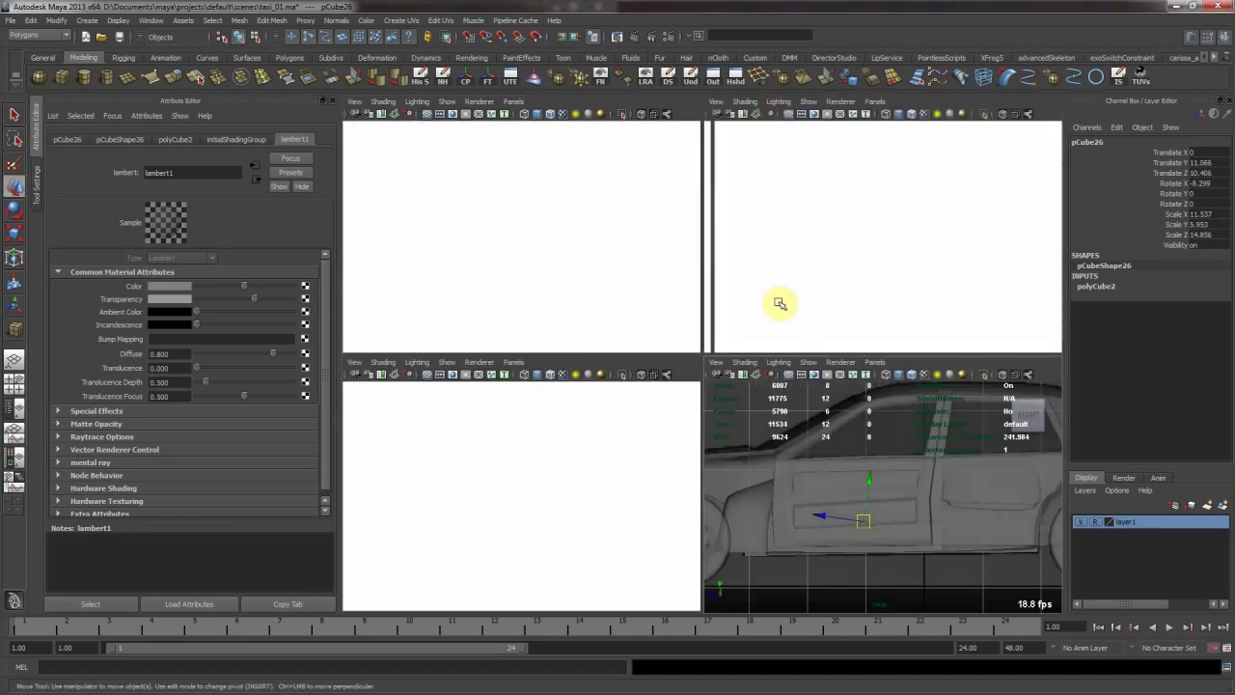
key("space")
left_click_drag(791, 314, 645, 409, "alt")
scroll(708, 328, "down", 5)
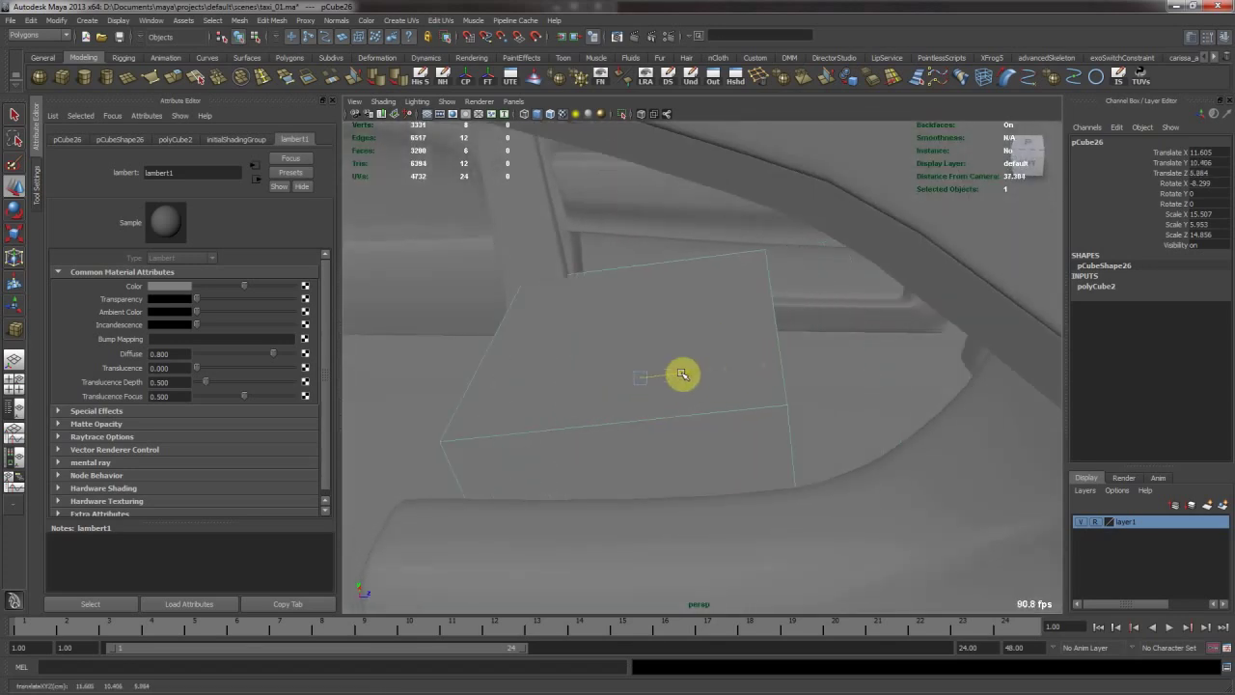
left_click_drag(642, 430, 721, 362, "alt")
Set the move axis to World and slide the seat block back to about Z 5.26, checking its fit beside the console.
left_click(37, 190)
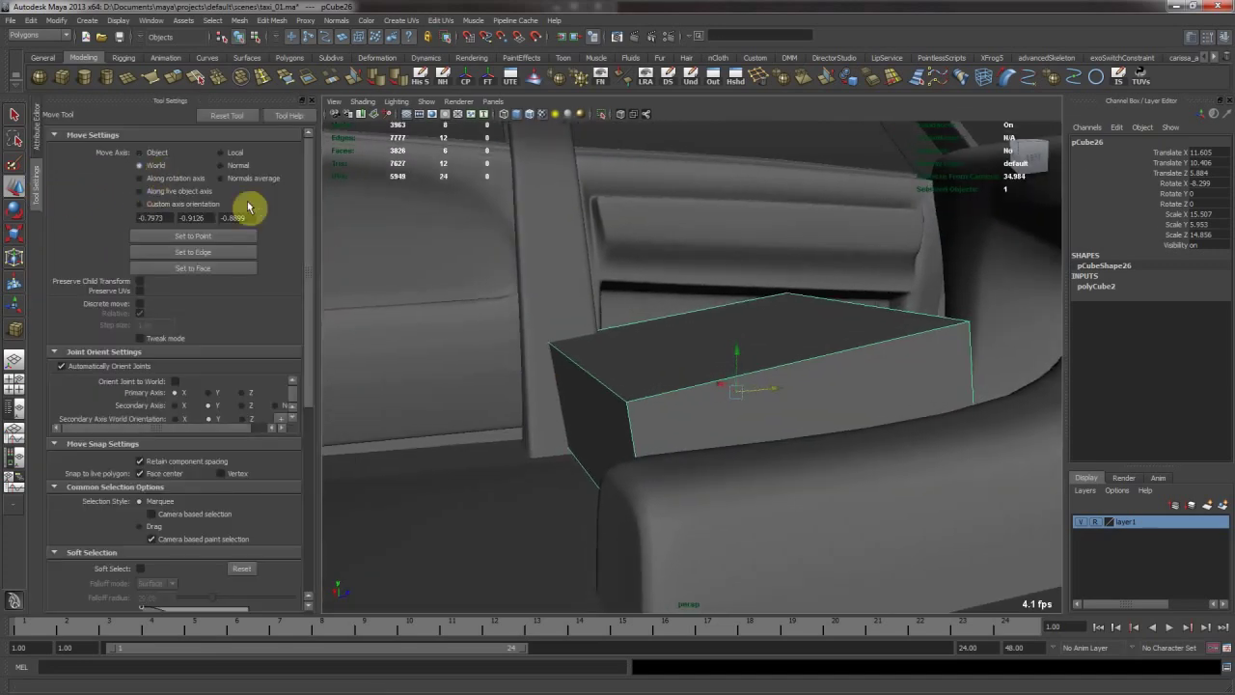
left_click_drag(796, 388, 820, 341, "alt")
middle_click_drag(820, 342, 785, 341)
left_click_drag(781, 340, 778, 315, "alt")
middle_click_drag(779, 316, 789, 310)
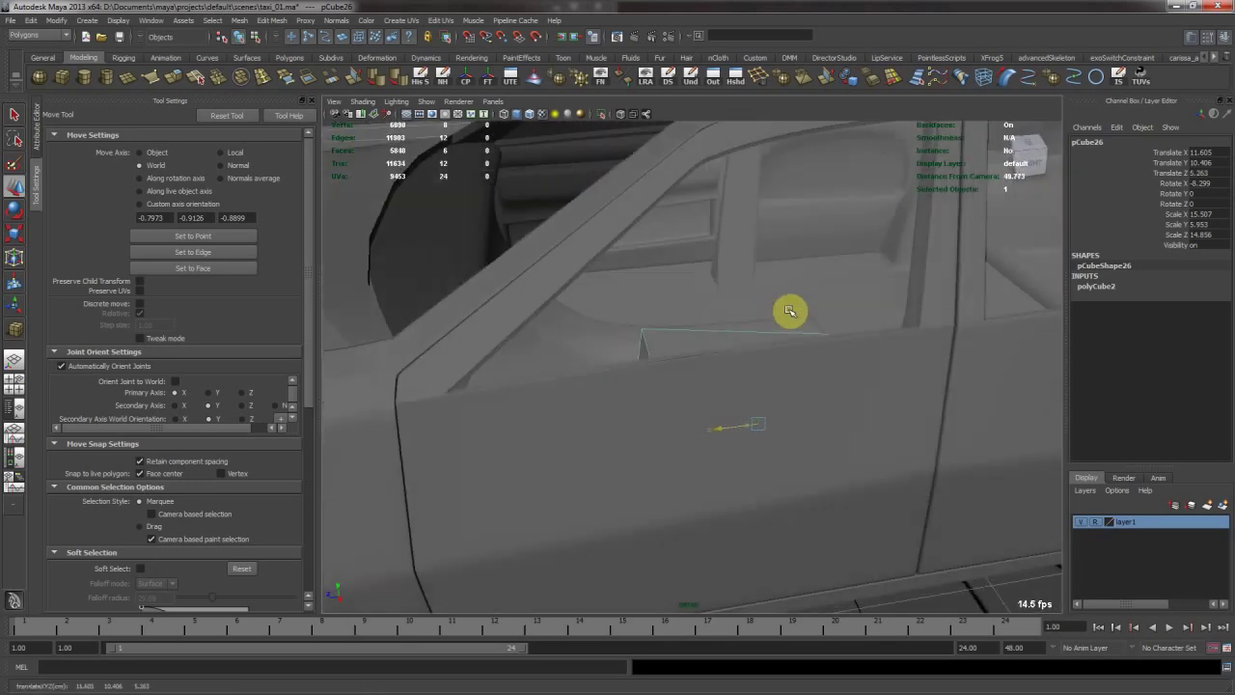
left_click_drag(768, 311, 1017, 366, "alt")
right_click_drag(1017, 367, 708, 350, "alt")
left_click_drag(708, 350, 691, 364, "alt")
right_click_drag(692, 364, 656, 366, "alt")
Insert two lengthwise edge loops in the seat block, spread them towards its sides and add two more between them.
left_click(248, 79)
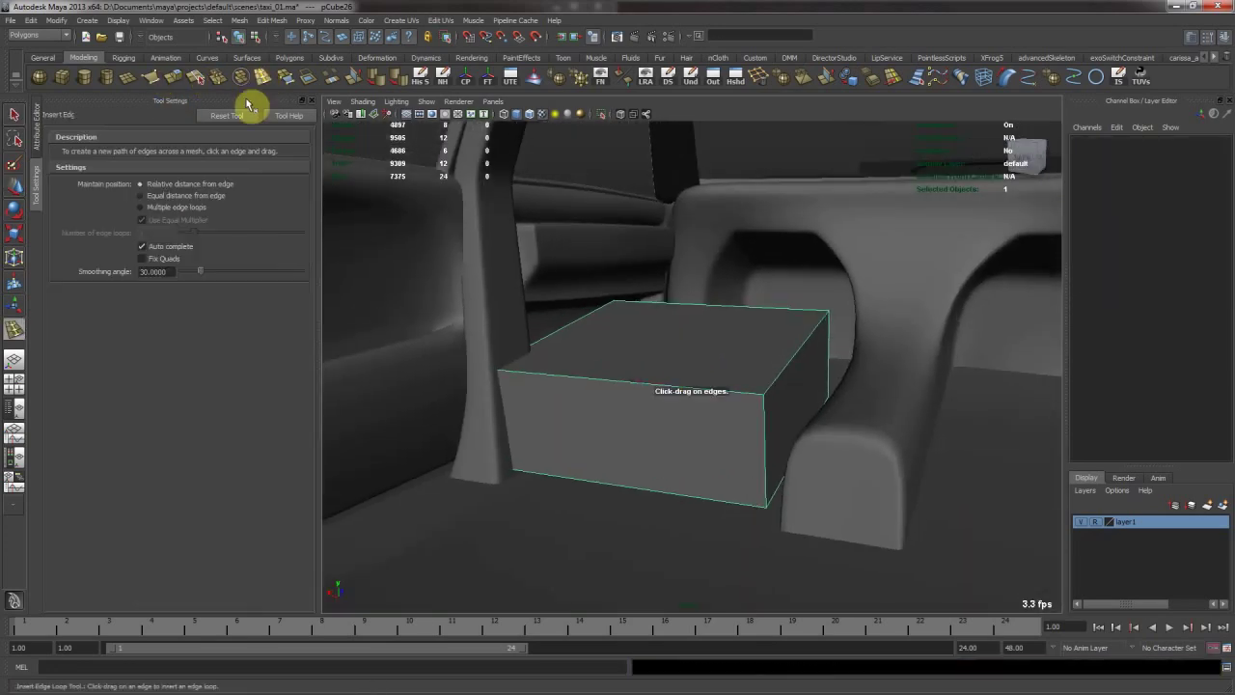
left_click(675, 387)
key("r")
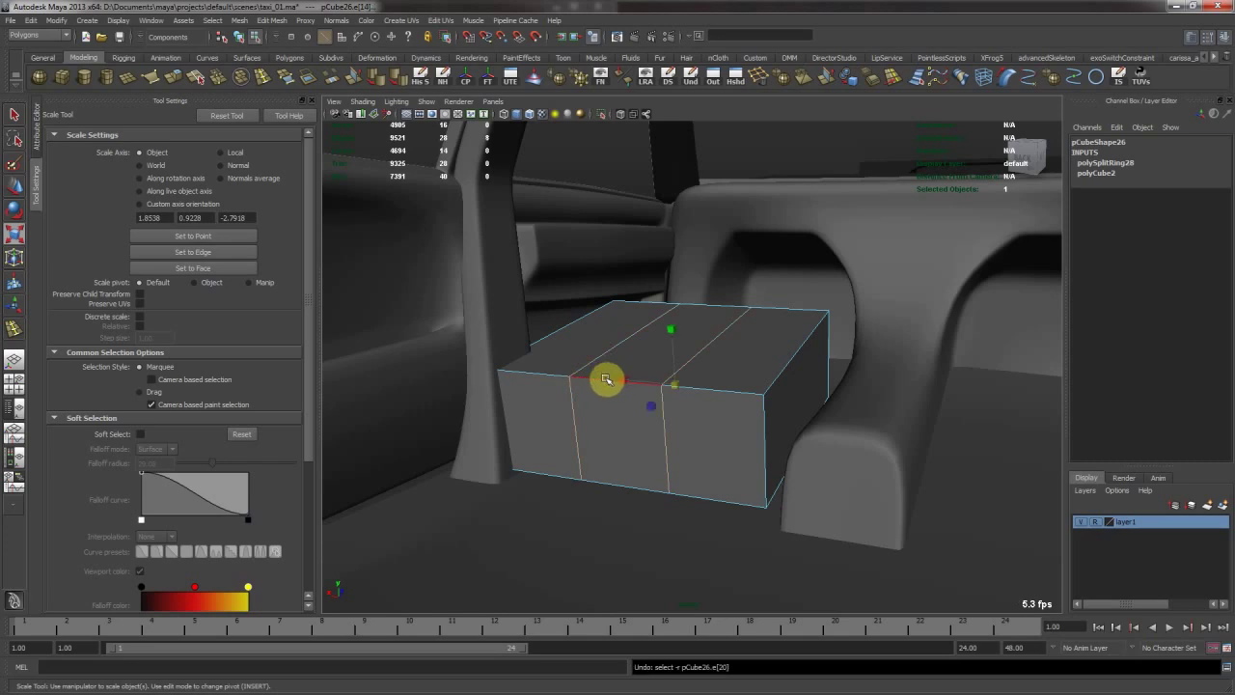
key("g")
left_click(617, 385)
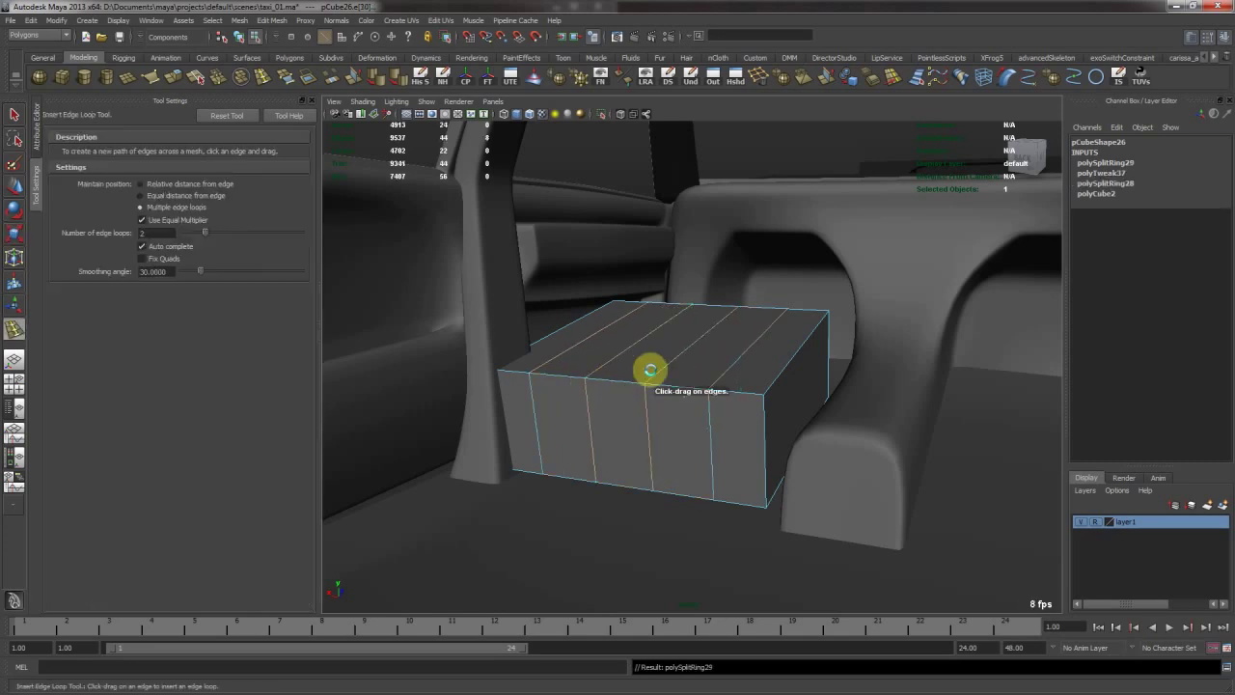
Spread the seat block's two inner lengthwise edge loops apart and lower them to form a dip along the cushion's centre.
left_click_drag(650, 370, 675, 341, "alt")
key("w")
right_click(674, 342)
key("r")
left_click_drag(628, 391, 609, 381)
key("w")
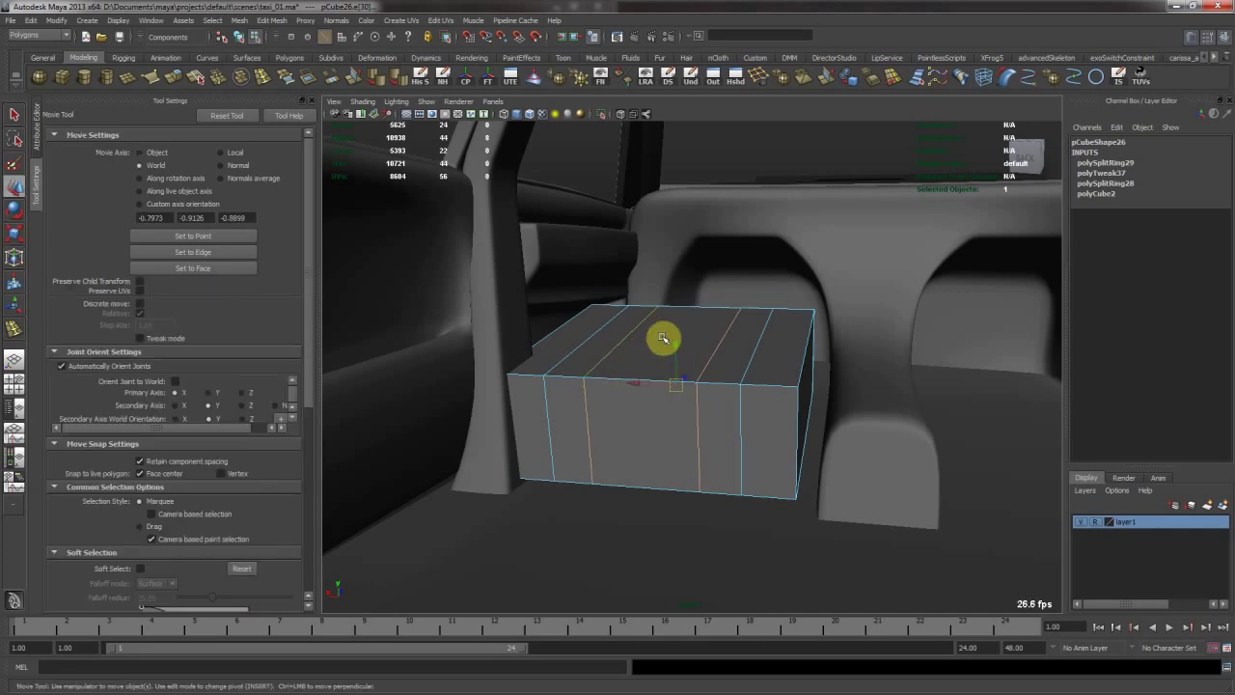
left_click_drag(674, 300, 712, 427)
Insert two horizontal edge loops around the seat block's sides and scale them outward to round it, checking the smoothed shape.
key("g")
left_click(719, 458)
key("w")
key("r")
key("w")
right_click_drag(652, 397, 712, 360)
left_click(712, 370)
key("3")
left_click_drag(719, 307, 709, 411, "alt")
key("1")
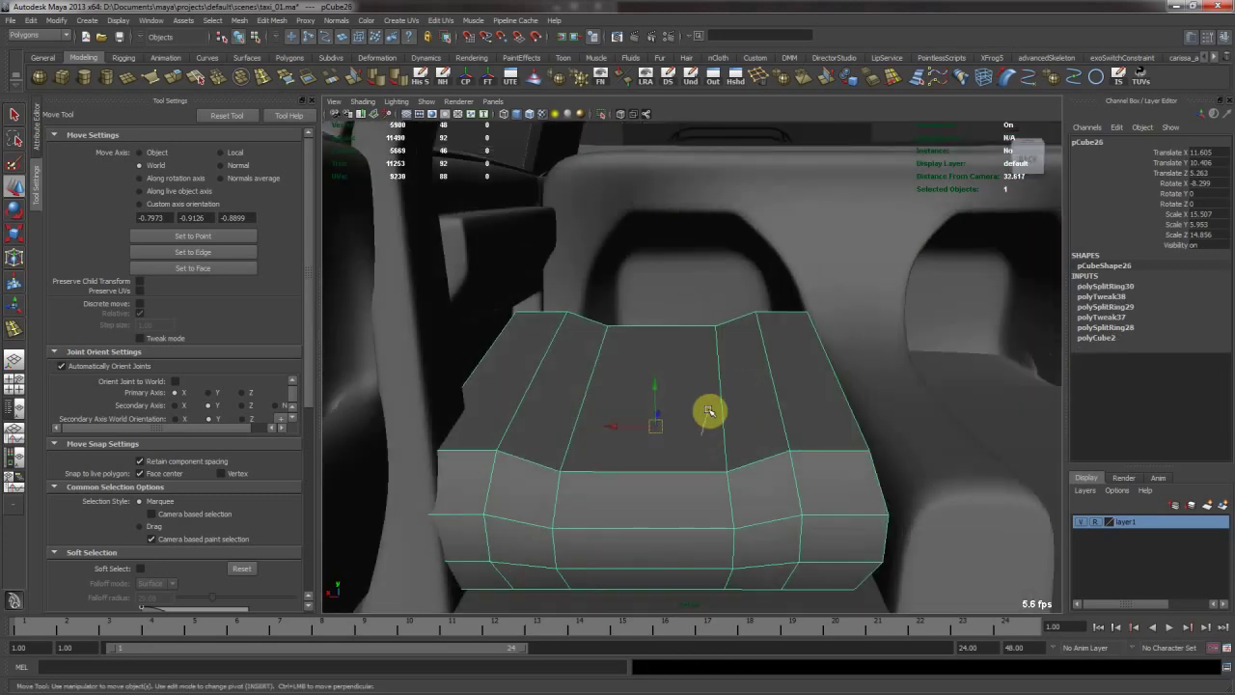
Bevel the two inner lengthwise edge loops of the seat cushion with an offset of 0.2.
right_click_drag(709, 411, 717, 382)
left_click(720, 376)
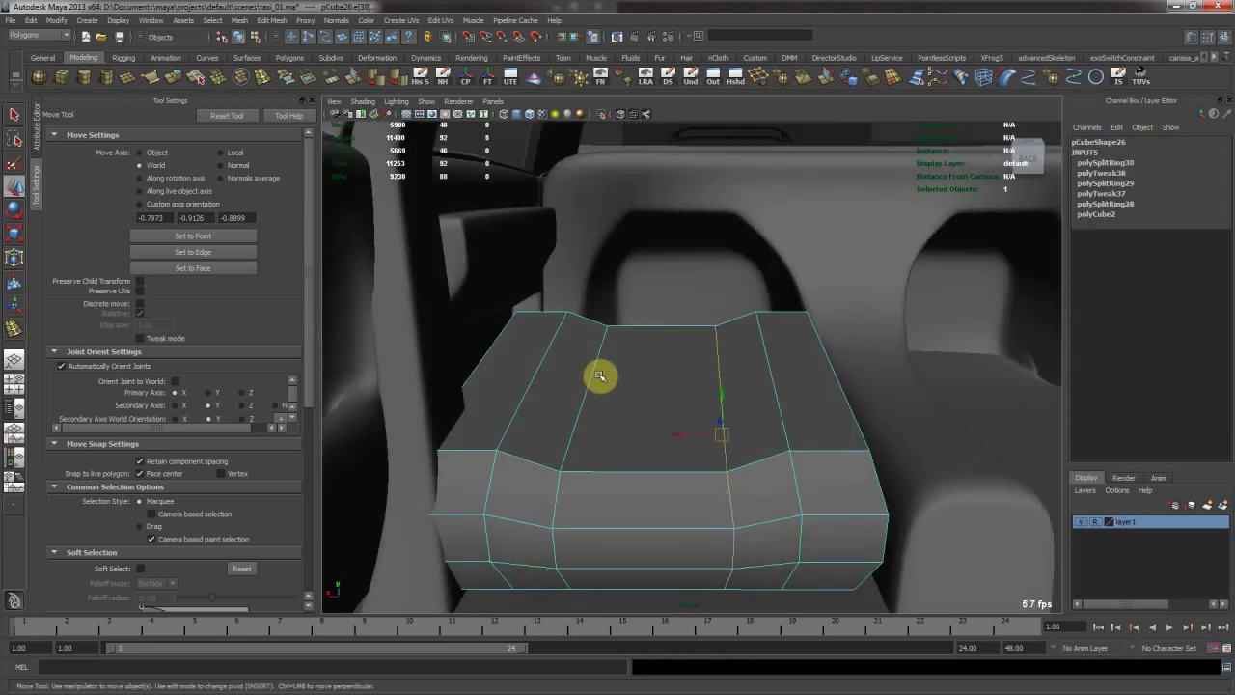
left_click(270, 20)
left_click(291, 390)
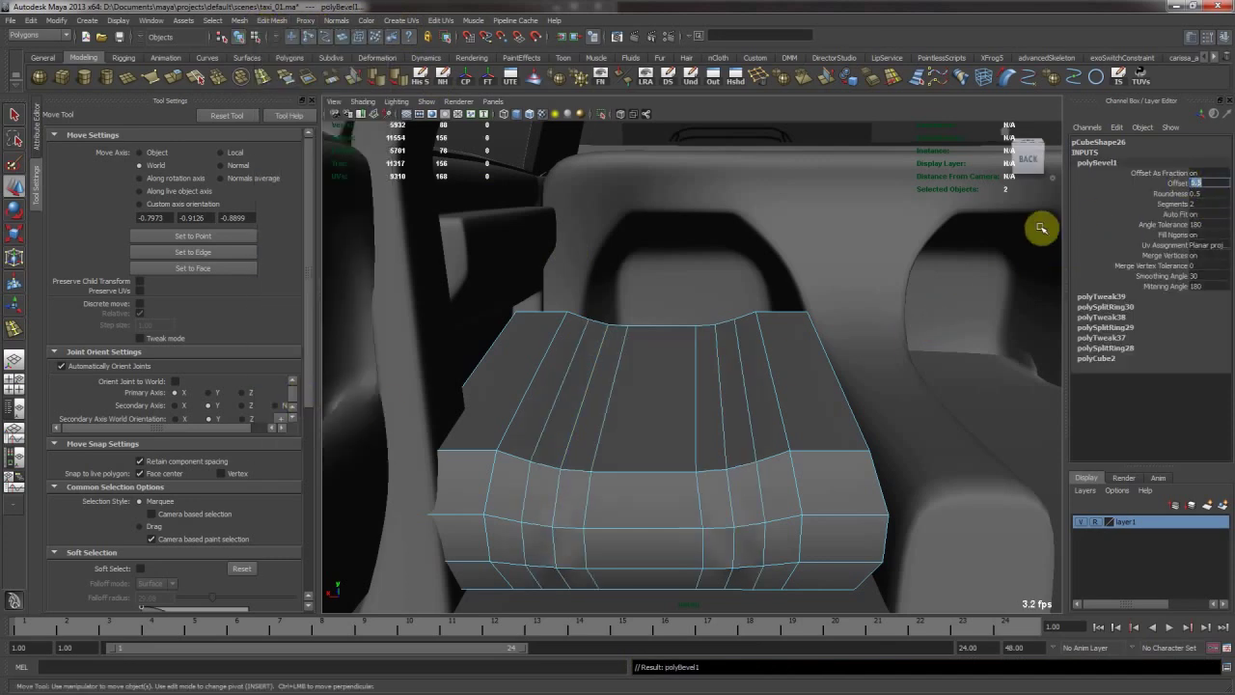
type("2")
key("Return")
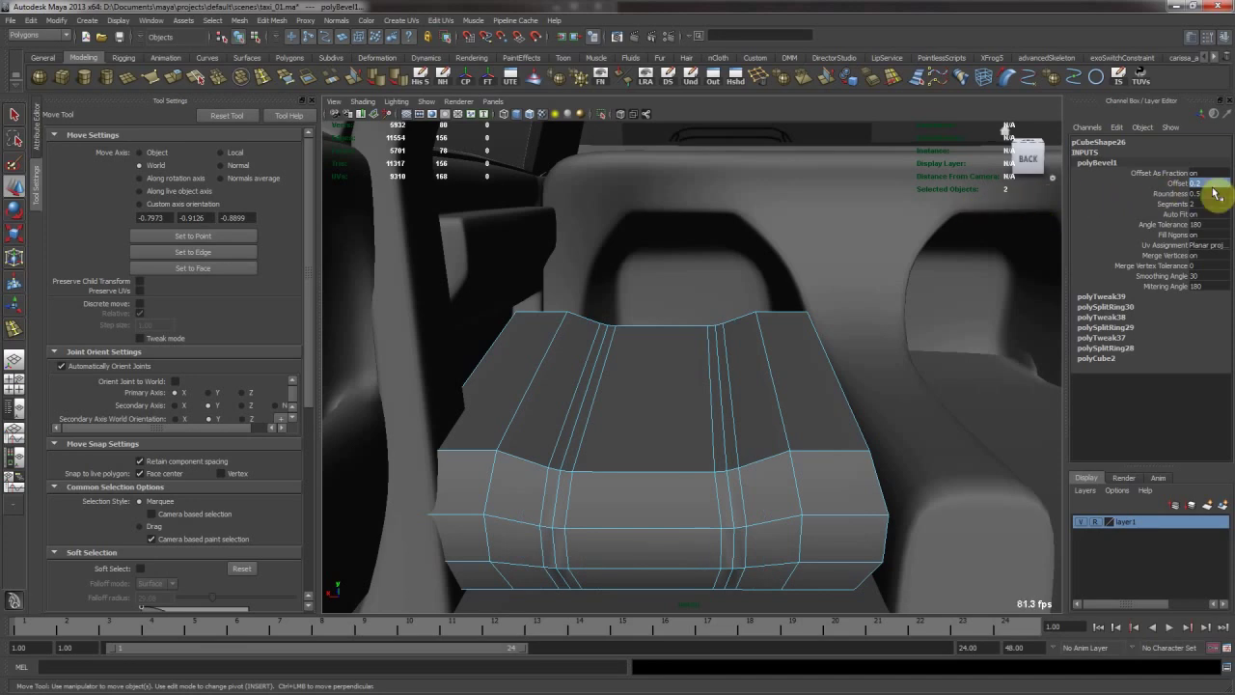
key("Return")
Preview the seat cushion smoothed and examine its shape and fit beside the console from several angles.
right_click_drag(605, 435, 692, 386)
left_click(692, 386)
key("3")
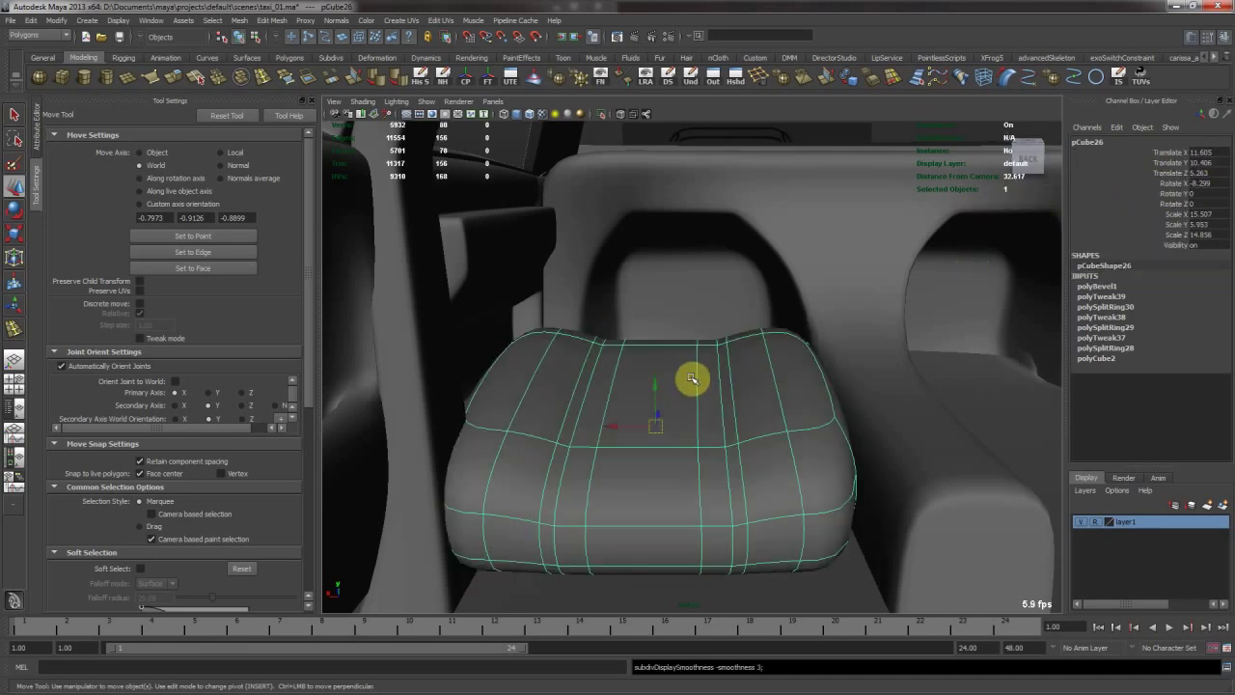
left_click_drag(652, 360, 776, 357, "alt")
right_click_drag(777, 357, 532, 380, "alt")
left_click(416, 369)
left_click_drag(594, 390, 648, 347, "alt")
right_click_drag(744, 405, 637, 408, "alt")
middle_click_drag(637, 408, 656, 424, "alt")
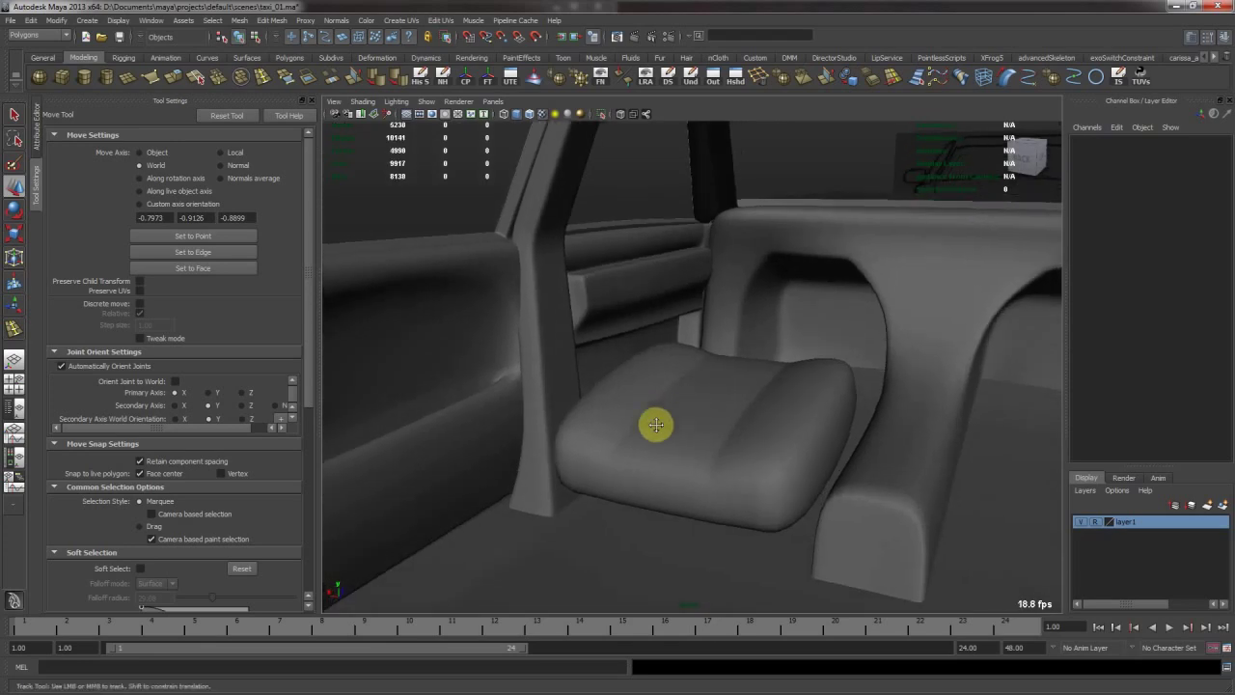
Duplicate the unsmoothed seat cushion, smooth the copy's display and raise it to about Y 17.4 for the backrest.
right_click_drag(656, 424, 762, 408, "alt")
left_click(762, 407)
key("1")
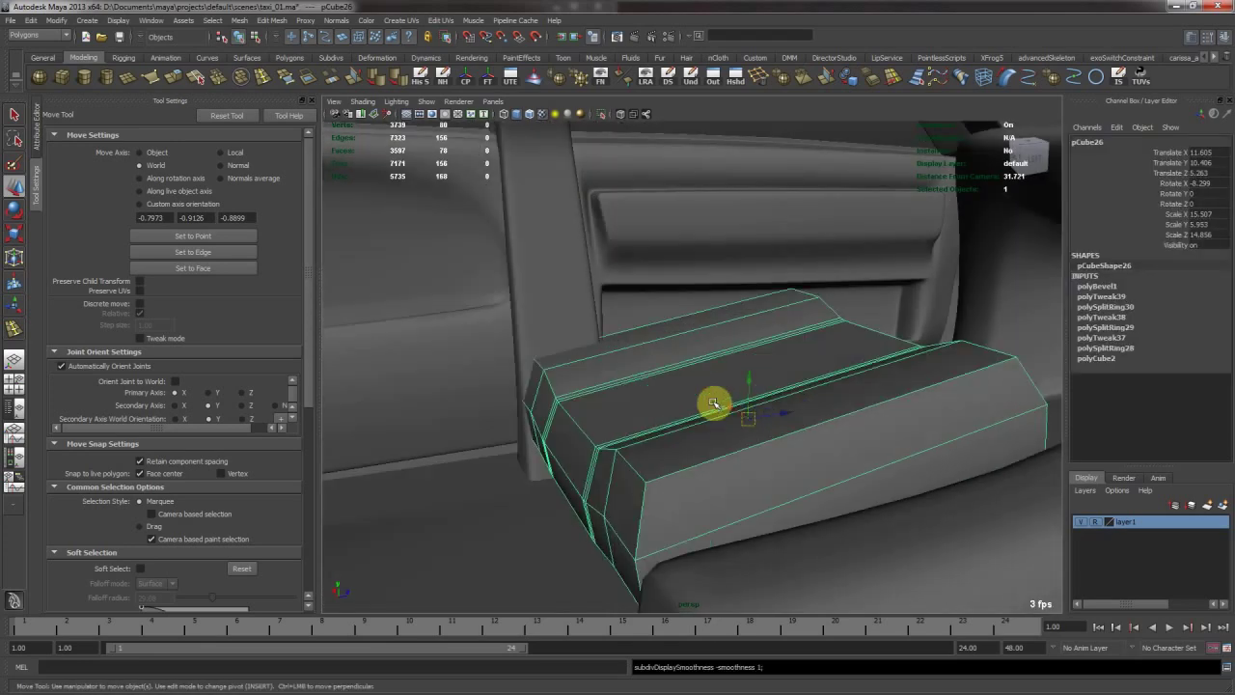
key("ctrl+d")
key("3")
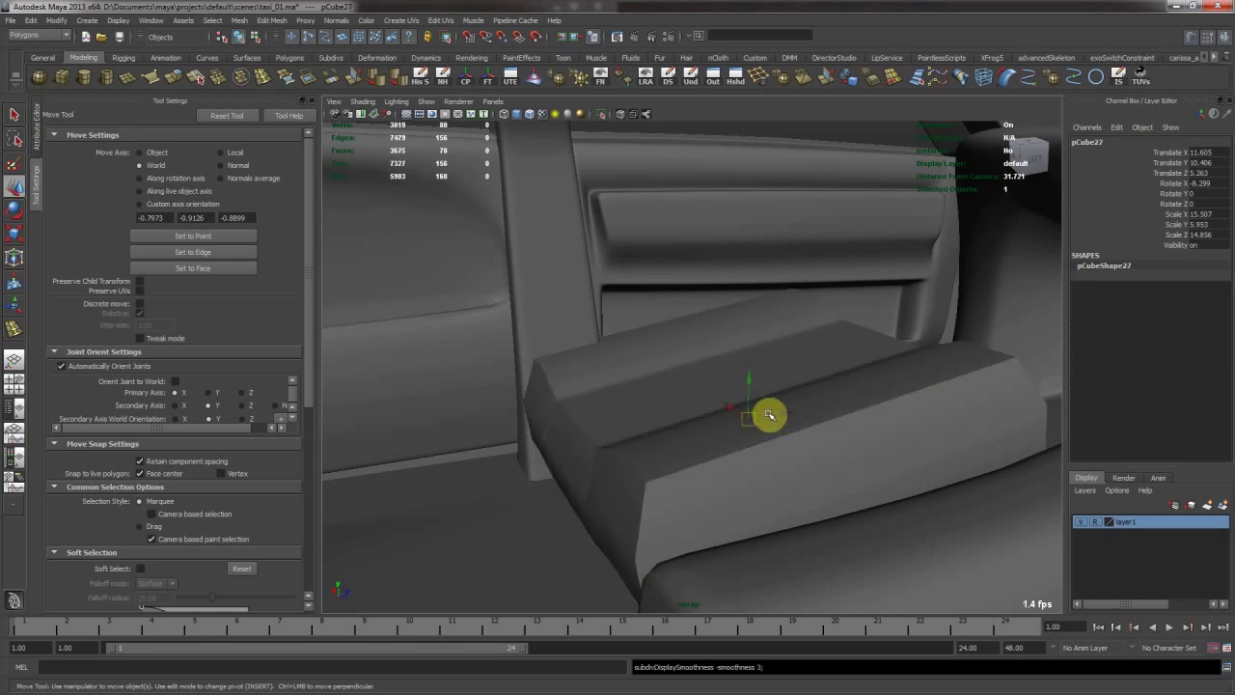
left_click_drag(748, 383, 744, 216)
left_click_drag(801, 328, 816, 298, "alt")
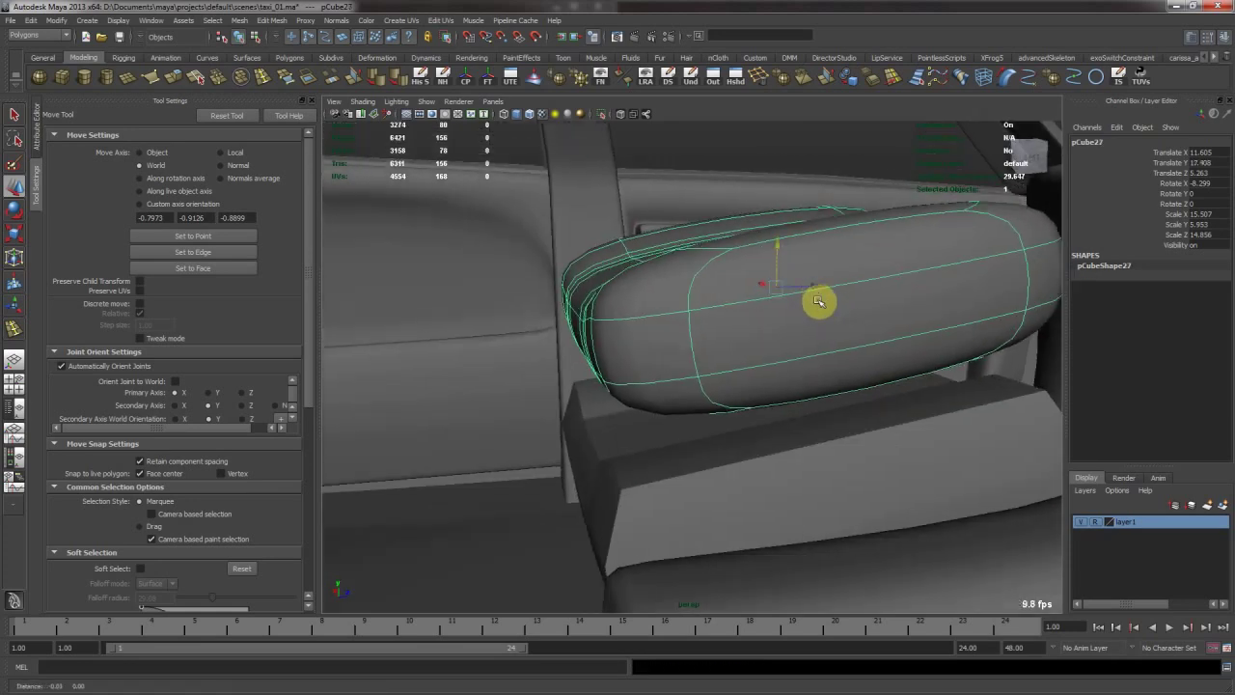
Rotate the copied cushion to about 57 degrees on X and move it in the side view to about Y 17.7, Z 3.5.
key("e")
left_click_drag(730, 235, 816, 201)
key("space")
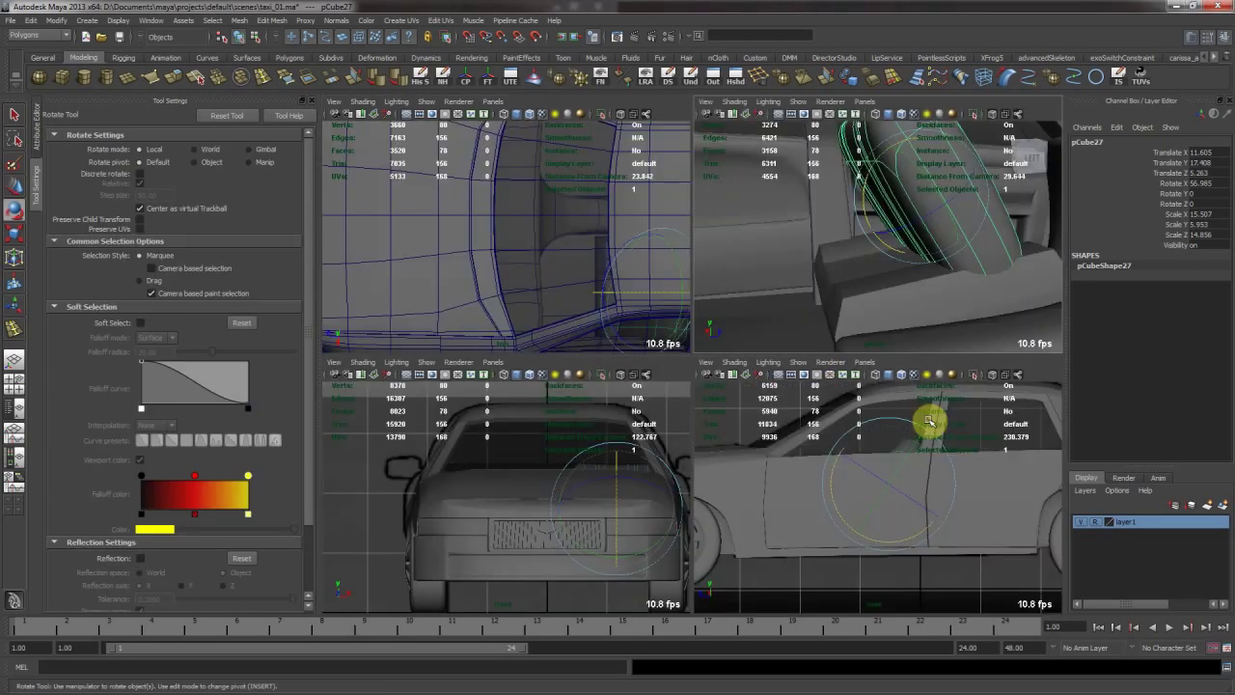
key("space")
middle_click_drag(811, 345, 759, 391, "alt")
right_click_drag(759, 391, 717, 474, "alt")
mouse_move(718, 474)
middle_mouse_down("alt")
mouse_move(723, 449)
mouse_move(700, 464)
middle_mouse_up("alt")
key("w")
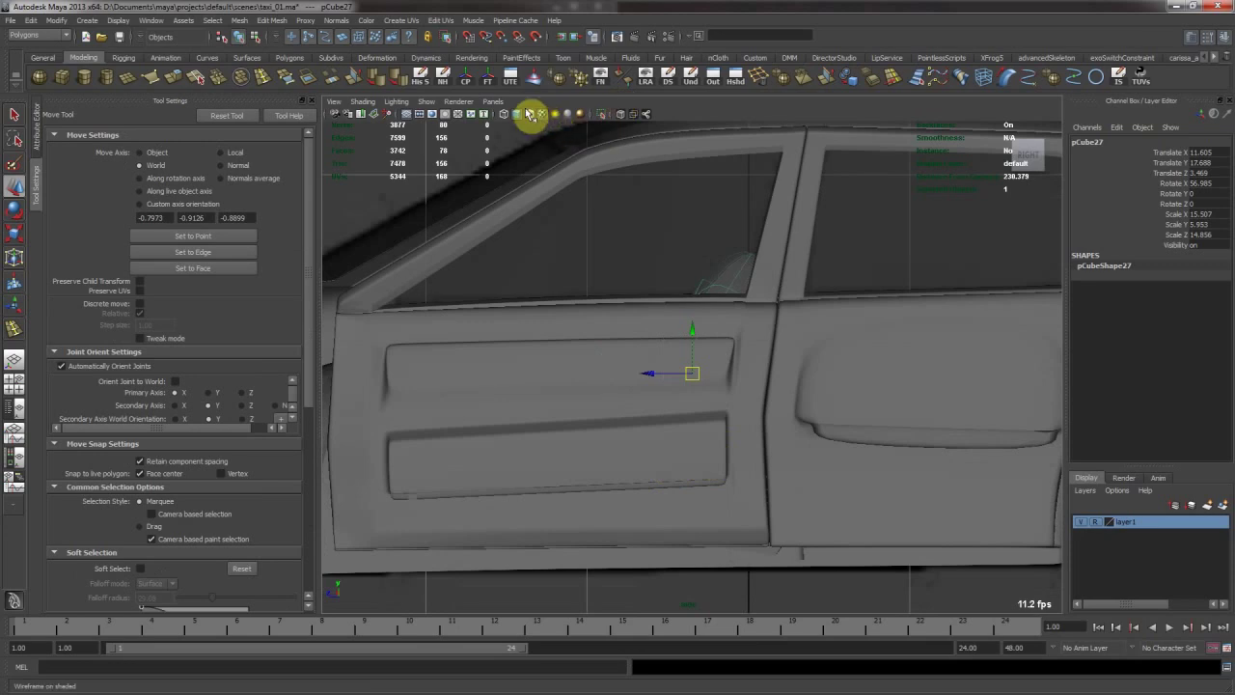
Show wireframe on shaded in the side view, slide the backrest to about Z 1.9 and tilt it to about 79.7 degrees on X.
left_click(527, 115)
middle_click_drag(648, 445, 675, 444)
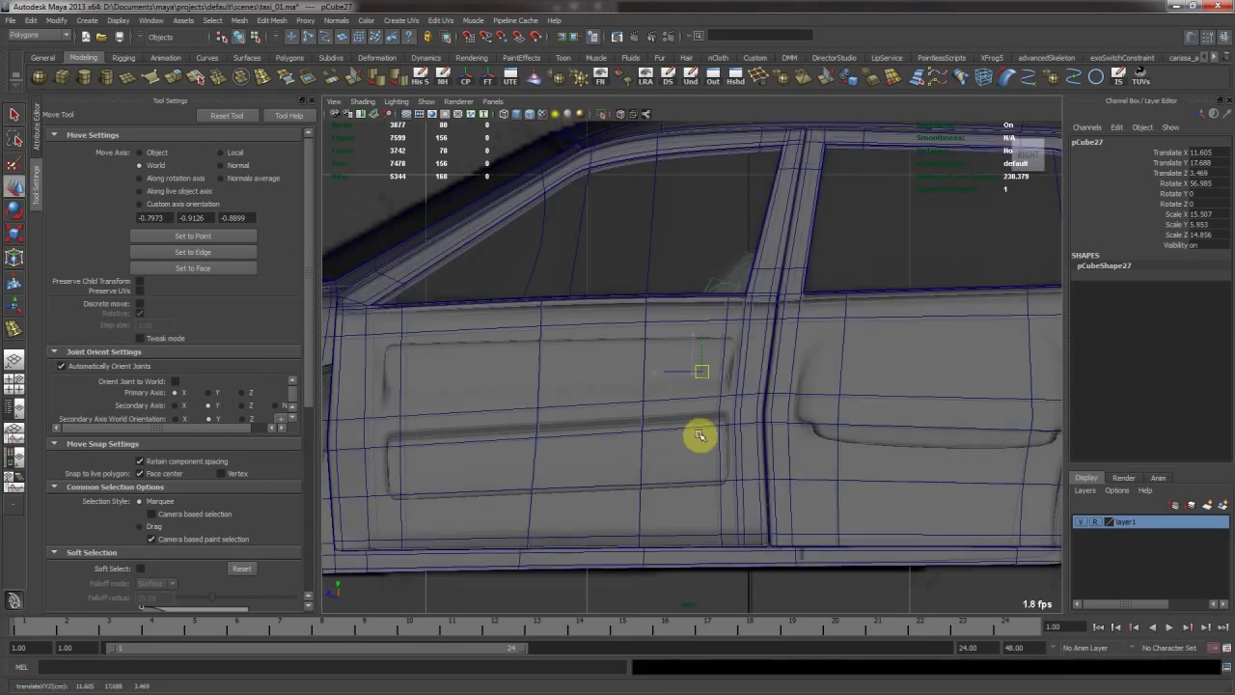
key("e")
middle_click_drag(747, 420, 758, 416)
key("w")
key("space")
key("space")
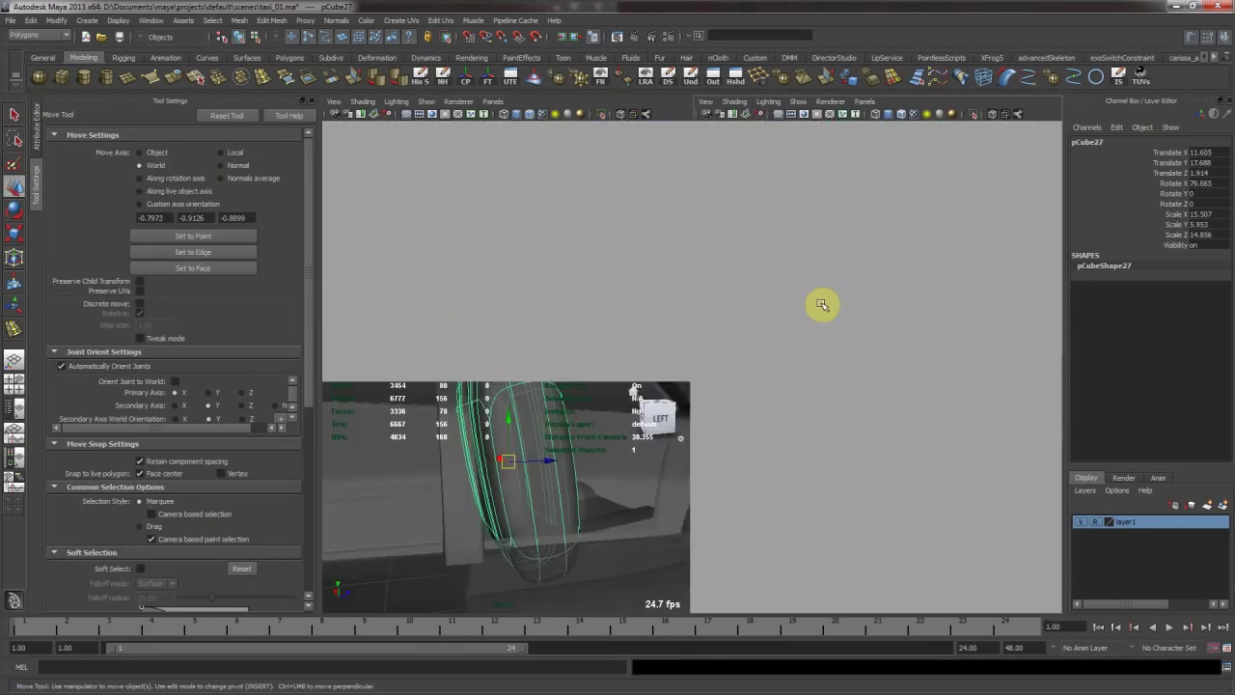
Smooth the lower cushion's display and isolate the cushion and backrest in the perspective view.
left_click_drag(875, 375, 831, 375, "alt")
left_click_drag(736, 422, 833, 449, "alt")
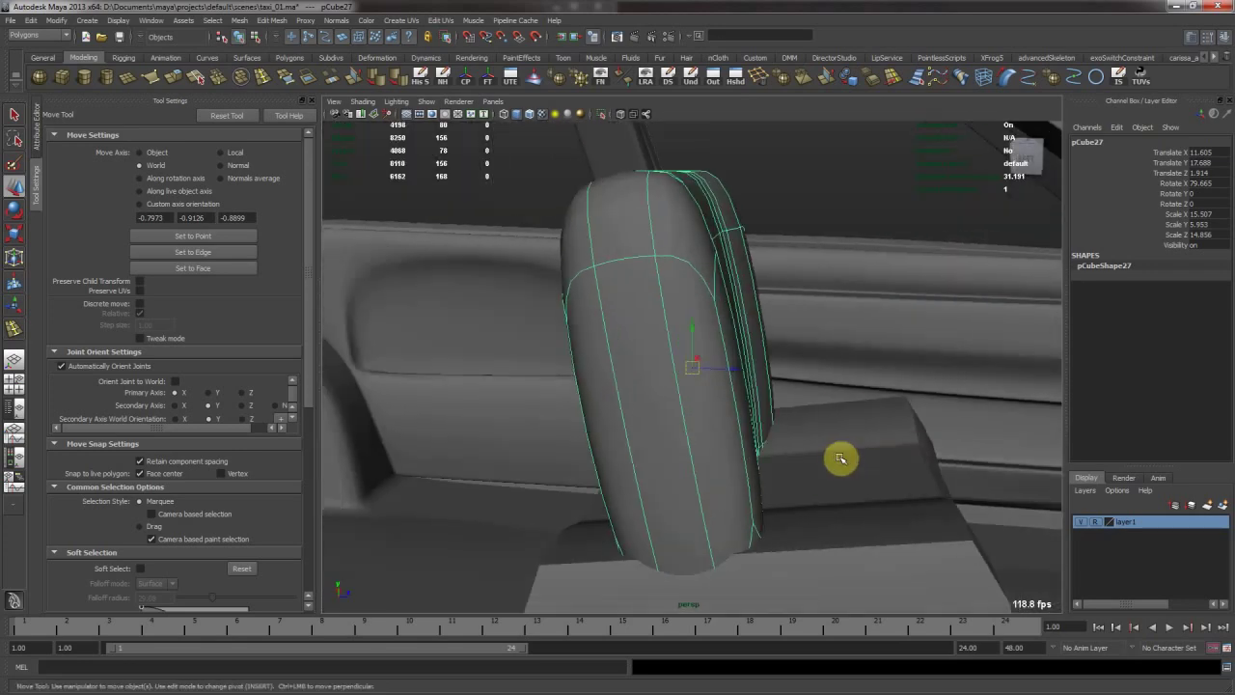
left_click(840, 458)
key("3")
left_click(730, 366, "shift")
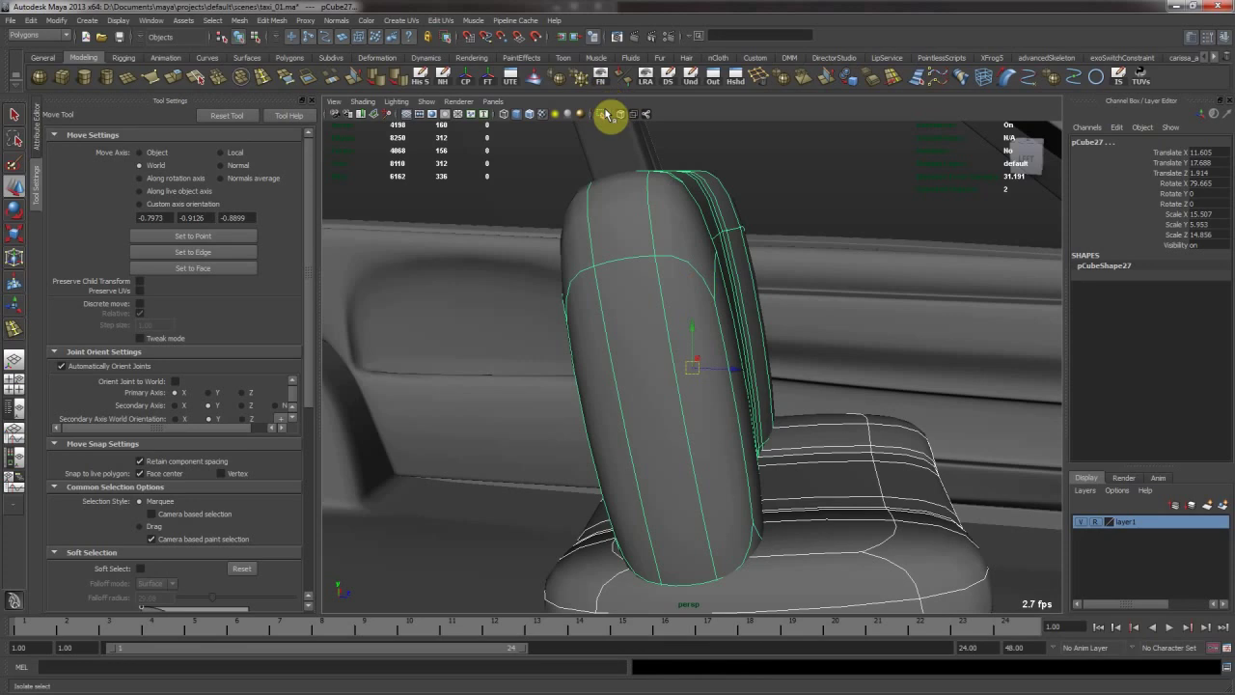
left_click(609, 114)
left_click(634, 152)
right_click_drag(746, 372, 785, 325, "alt")
left_click_drag(785, 326, 514, 314, "alt")
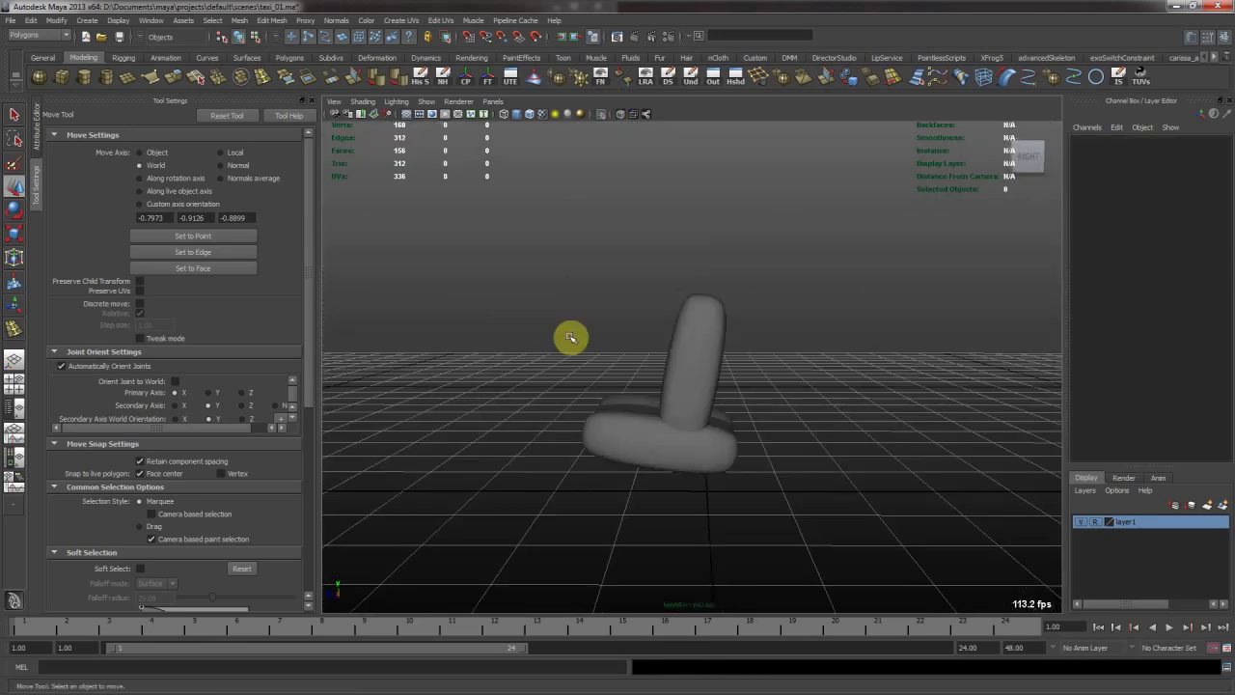
Move the backrest up and behind the cushion to about Y 18.9, Z -3.4.
left_click(705, 365)
left_click_drag(705, 365, 808, 334, "alt")
middle_click_drag(807, 334, 798, 342, "alt")
middle_click_drag(775, 332, 772, 351)
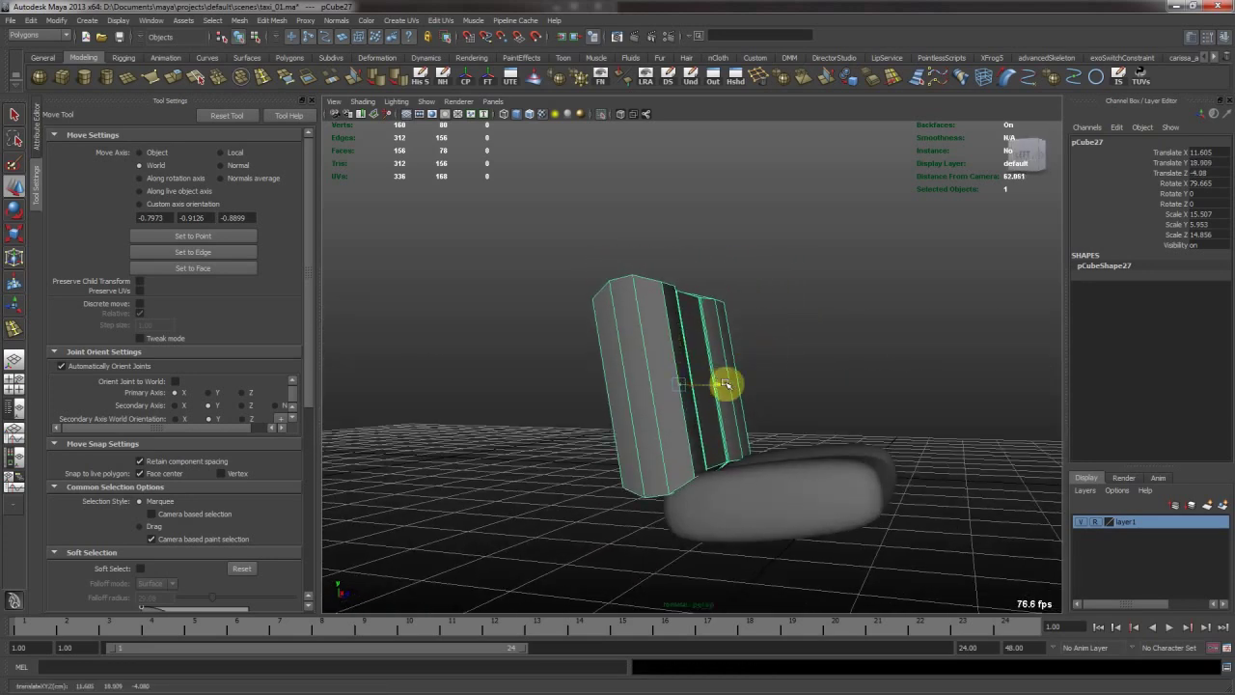
Insert single edge loops around the backrest near its bottom and in its upper part, using relative distance from edge.
right_click_drag(723, 422, 701, 455, "shift")
left_click(707, 461)
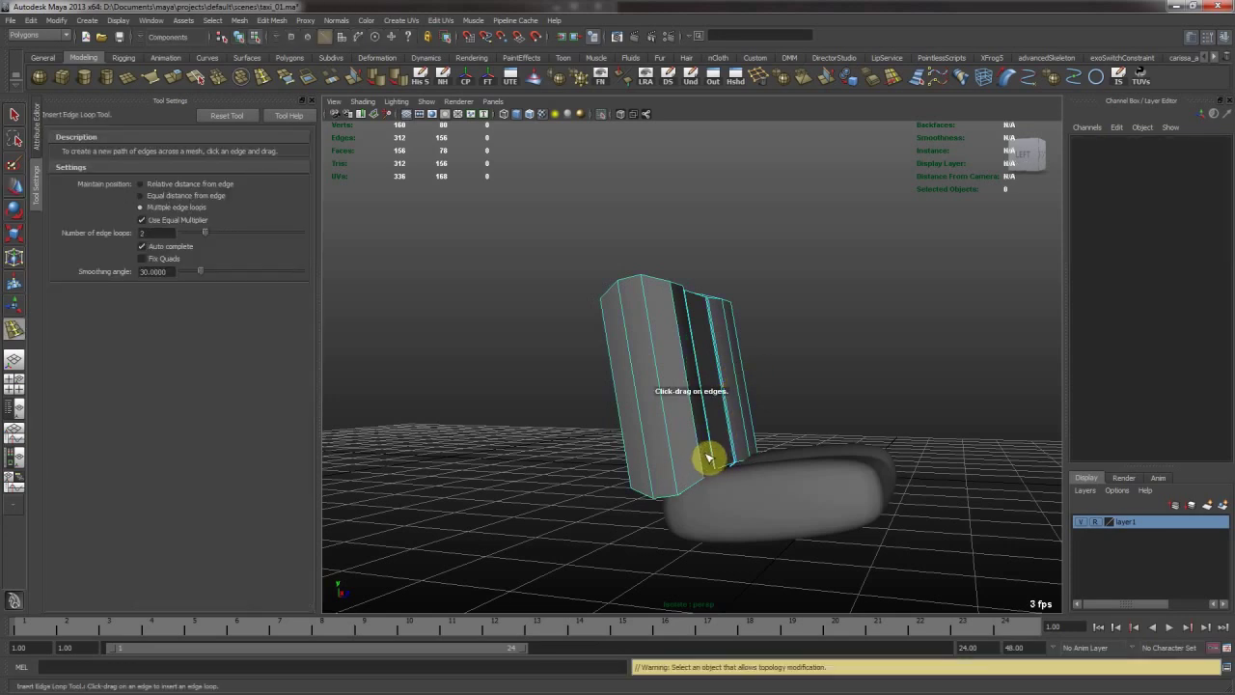
left_click(148, 184)
left_click_drag(698, 423, 703, 454)
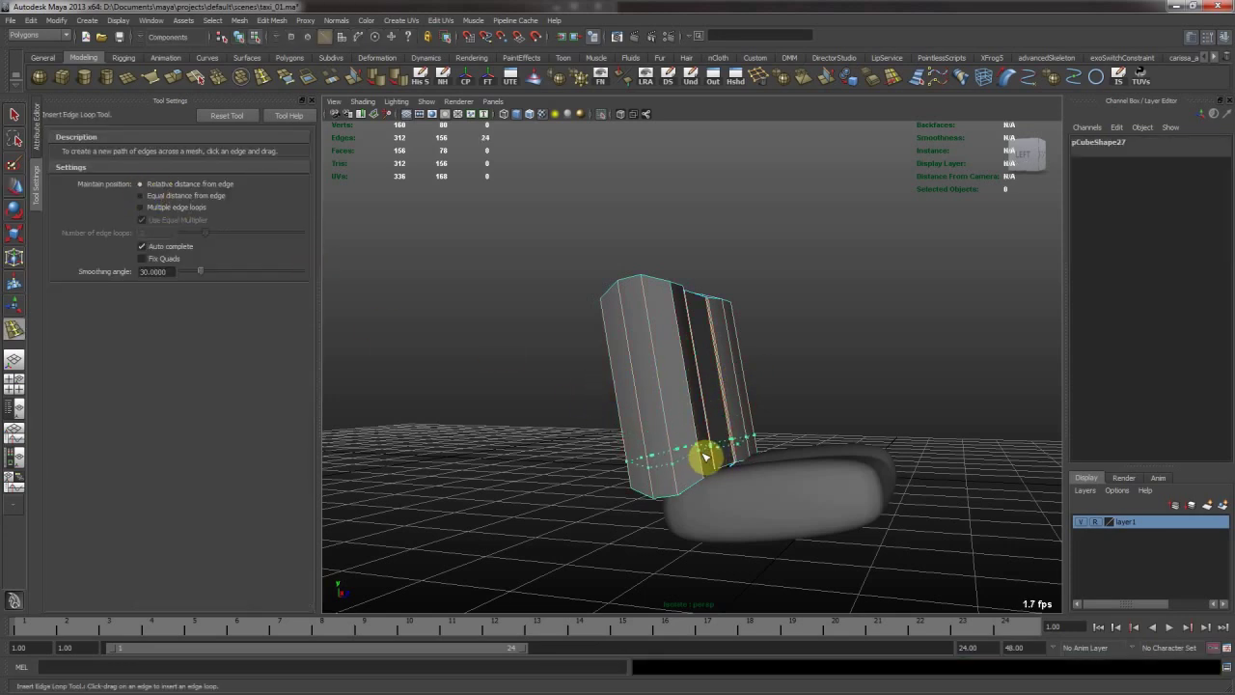
left_click(687, 395)
left_click(684, 372)
key("w")
Select the vertices of the backrest's upper section and move them up to lengthen the backrest.
left_click_drag(675, 322, 549, 270, "alt")
left_click_drag(844, 391, 843, 390)
left_click_drag(705, 331, 705, 295, "alt")
left_click_drag(681, 272, 733, 360, "alt")
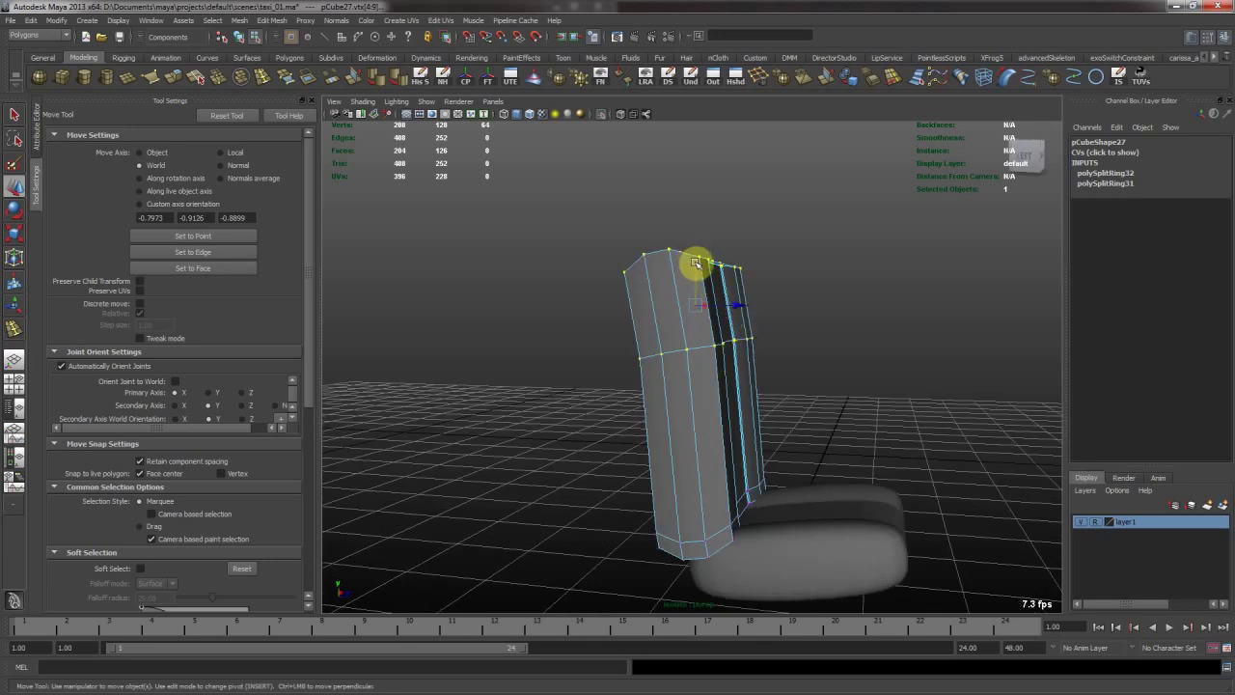
left_click_drag(695, 262, 724, 267)
Insert two more edge loops across the backrest's lower half and push each one forward to form a lumbar curve.
key("y")
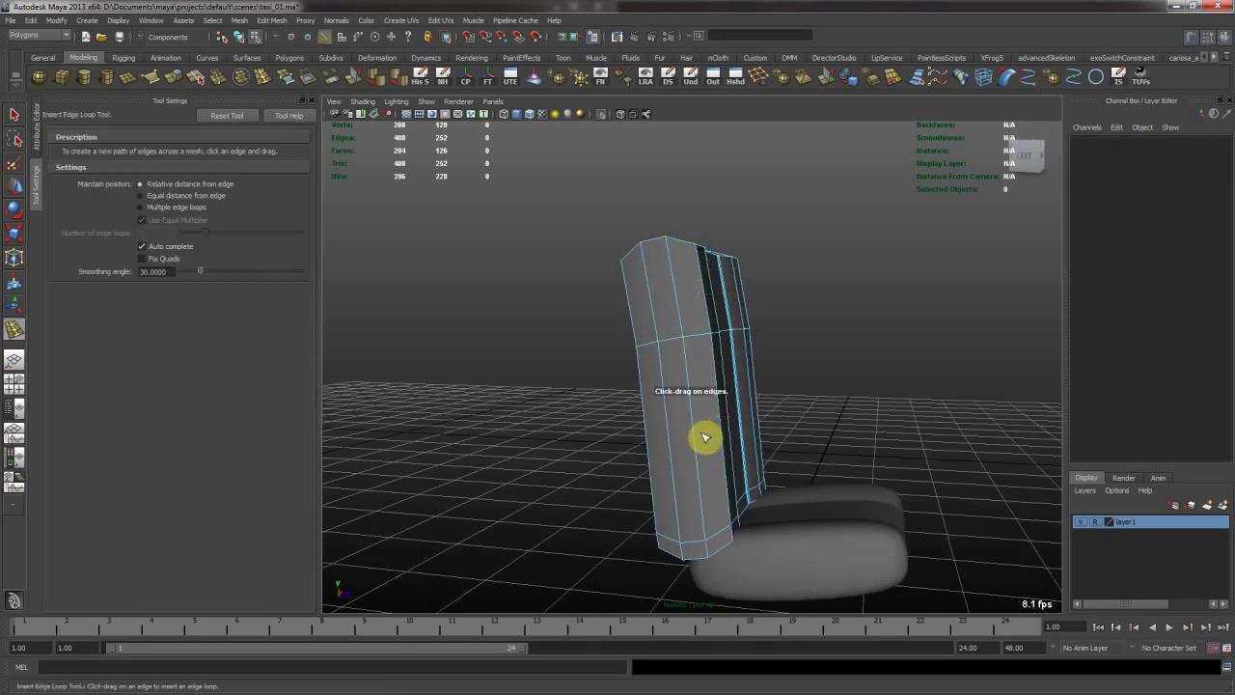
left_click(698, 434)
left_click(739, 440)
key("w")
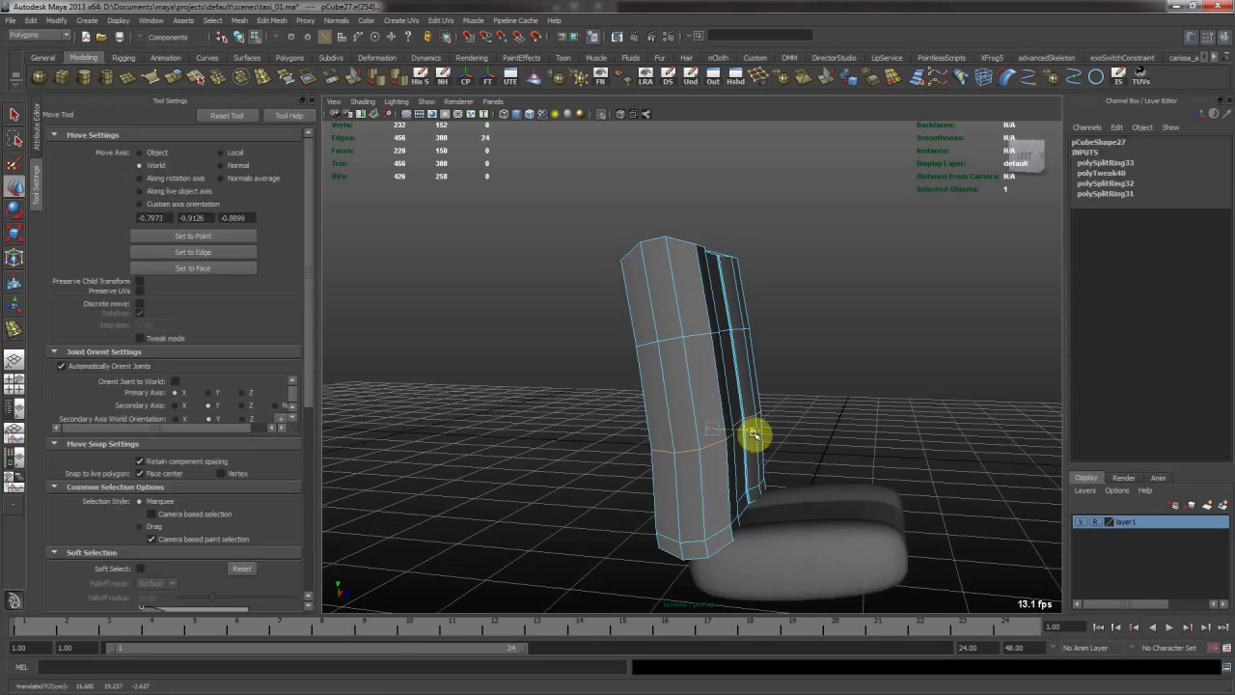
left_click_drag(760, 437, 746, 341, "alt")
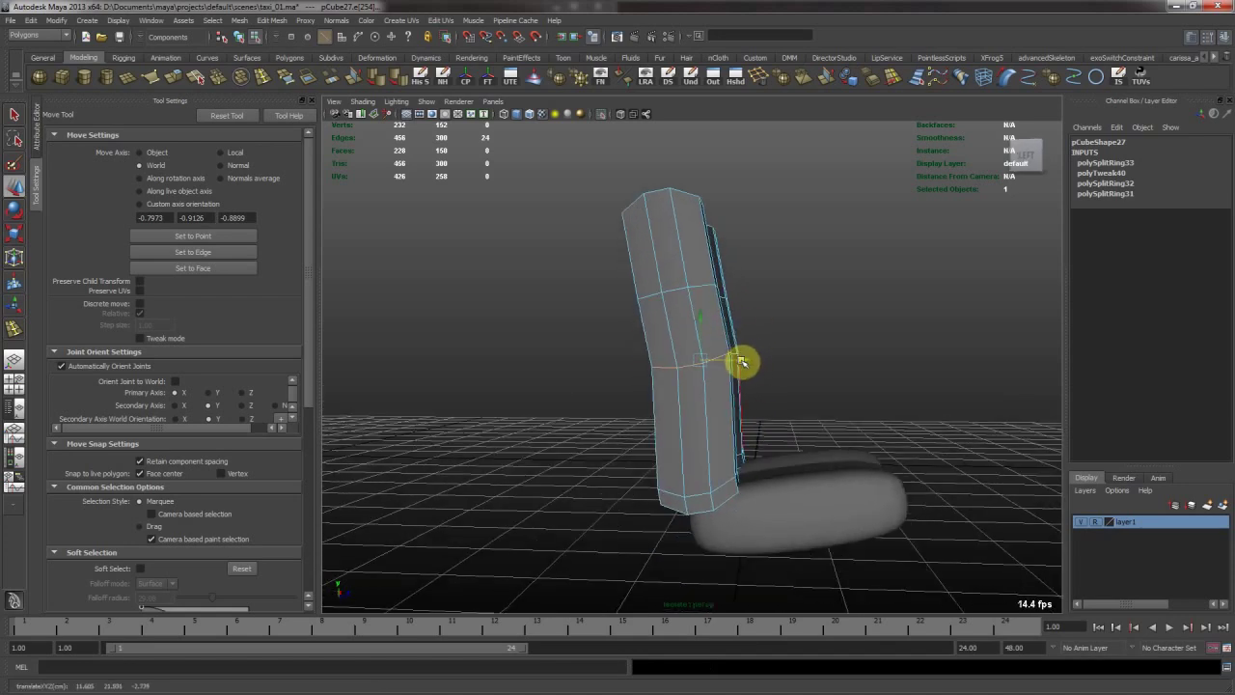
key("y")
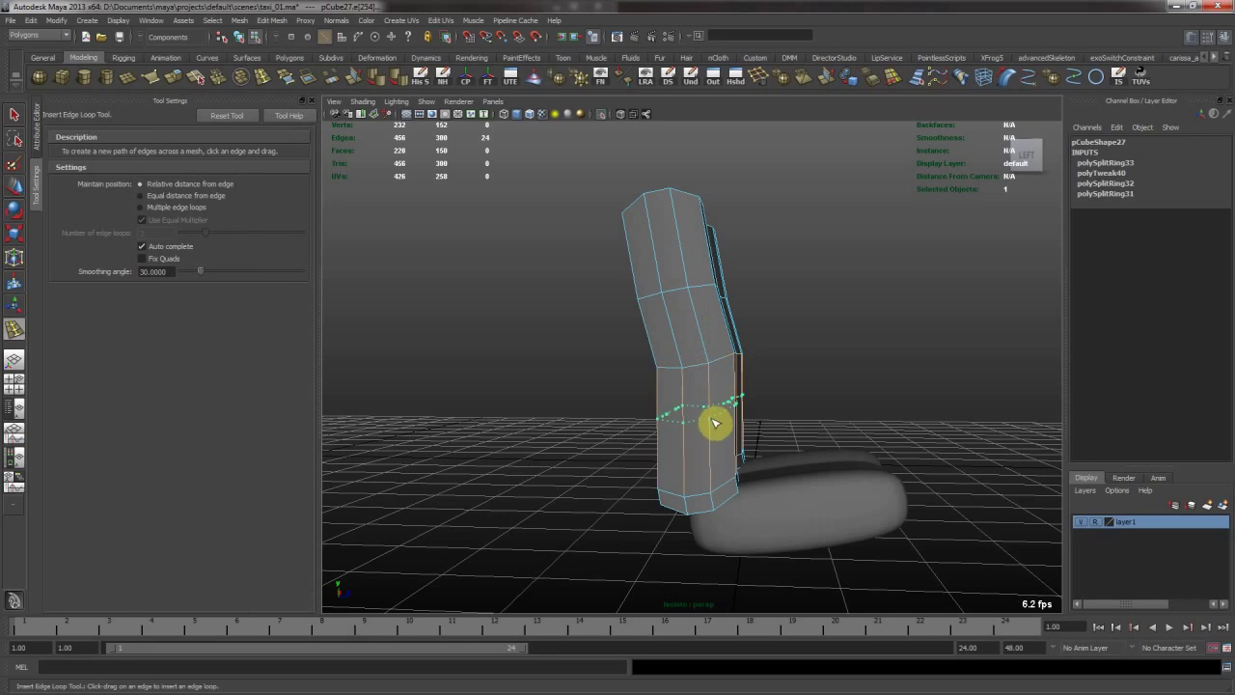
left_click(715, 421)
key("w")
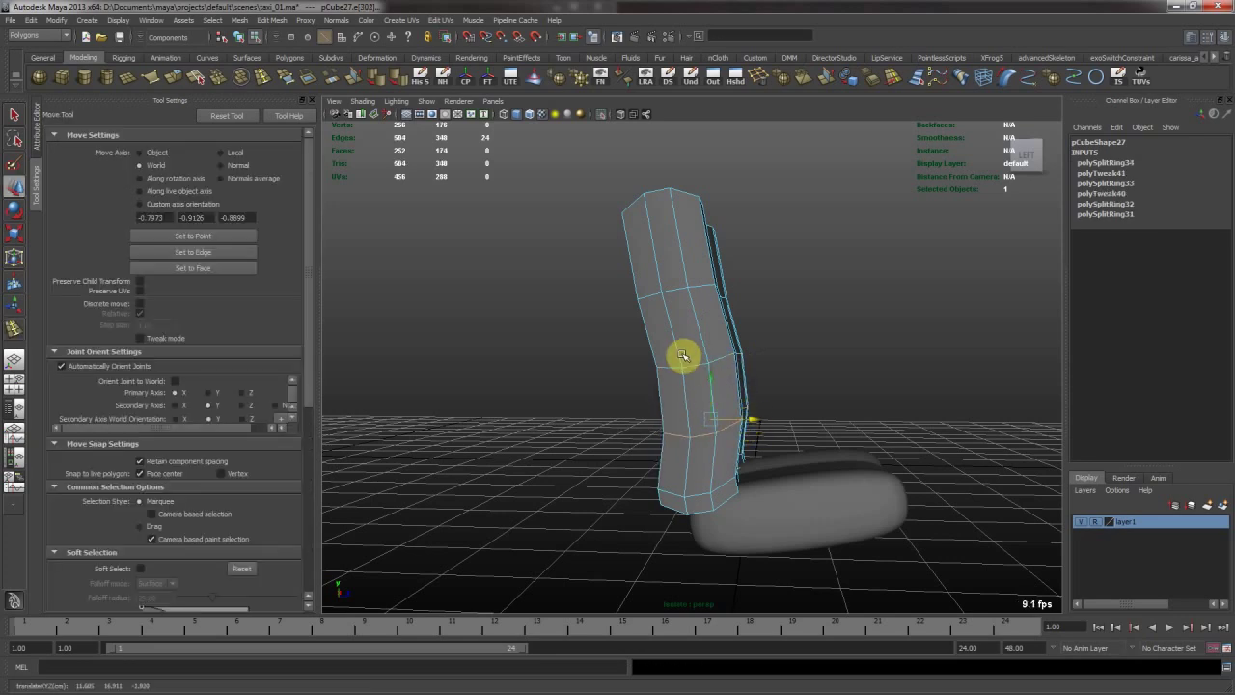
Select the row of faces just below the middle of the backrest's rear side and pull it backward.
key("F8")
left_click_drag(705, 319, 691, 358, "alt")
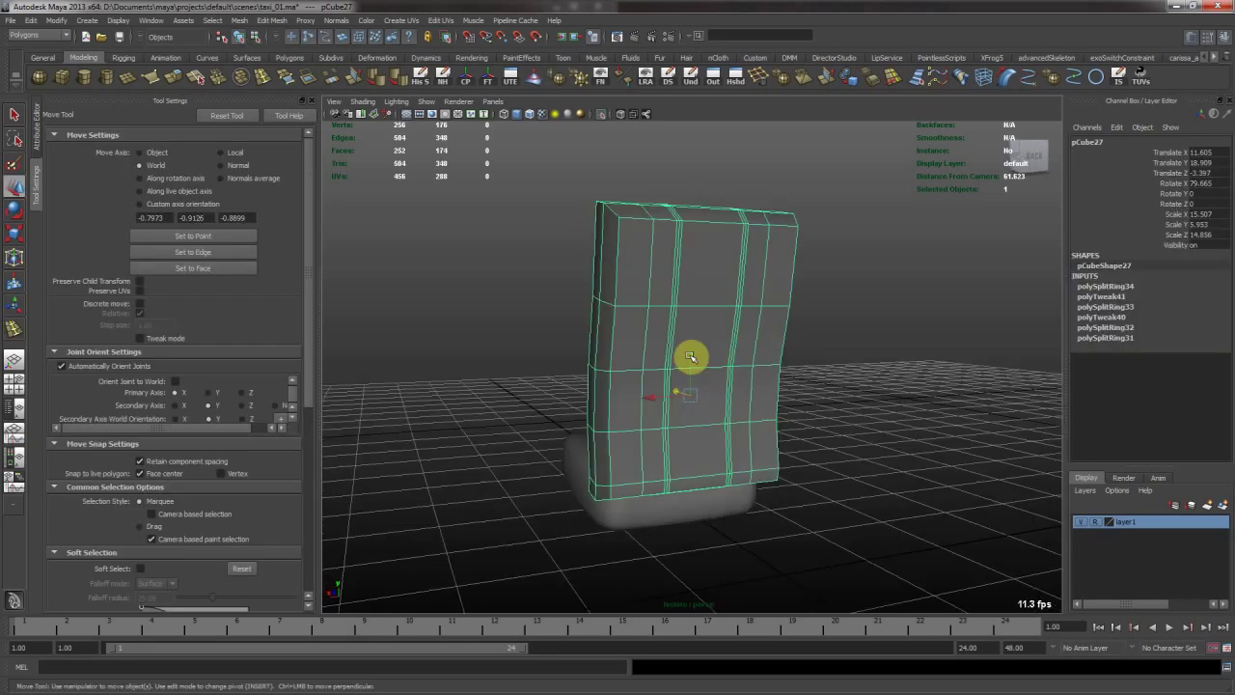
right_click_drag(690, 358, 688, 407)
left_click(646, 393)
left_click_drag(711, 388, 645, 385, "alt")
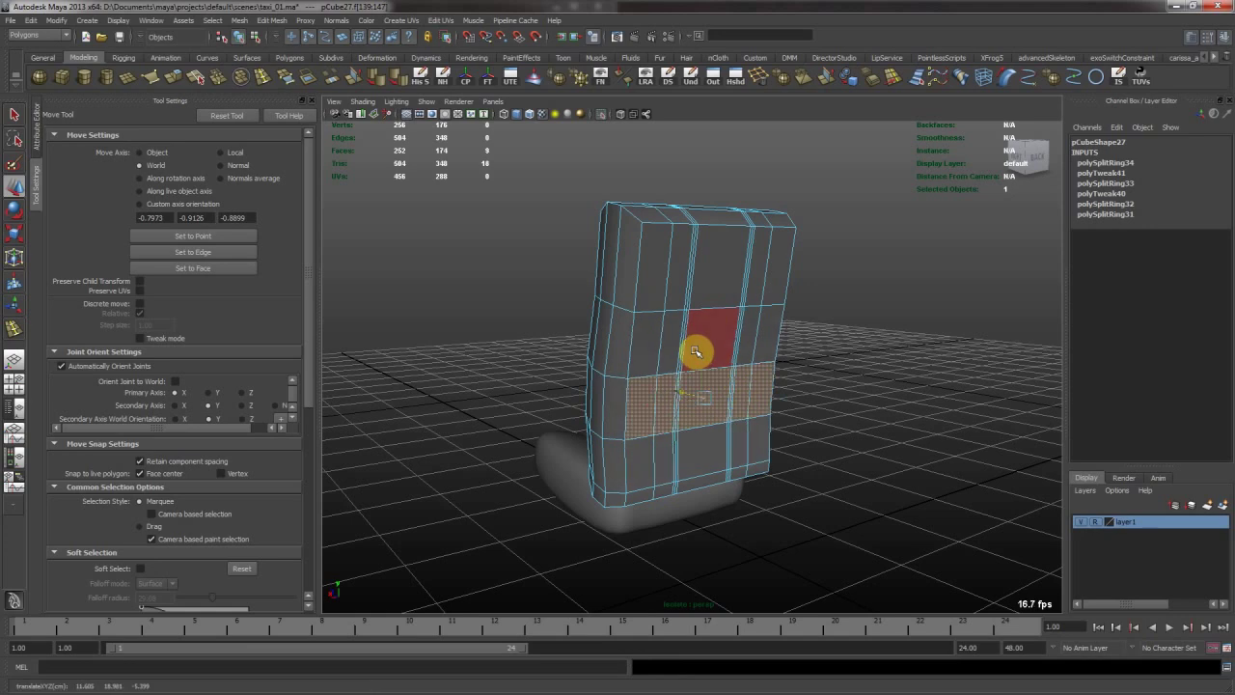
Add the row of rear faces below to the selection, pull both rows backward and check the backrest's smoothed profile.
left_click_drag(737, 349, 707, 434, "alt")
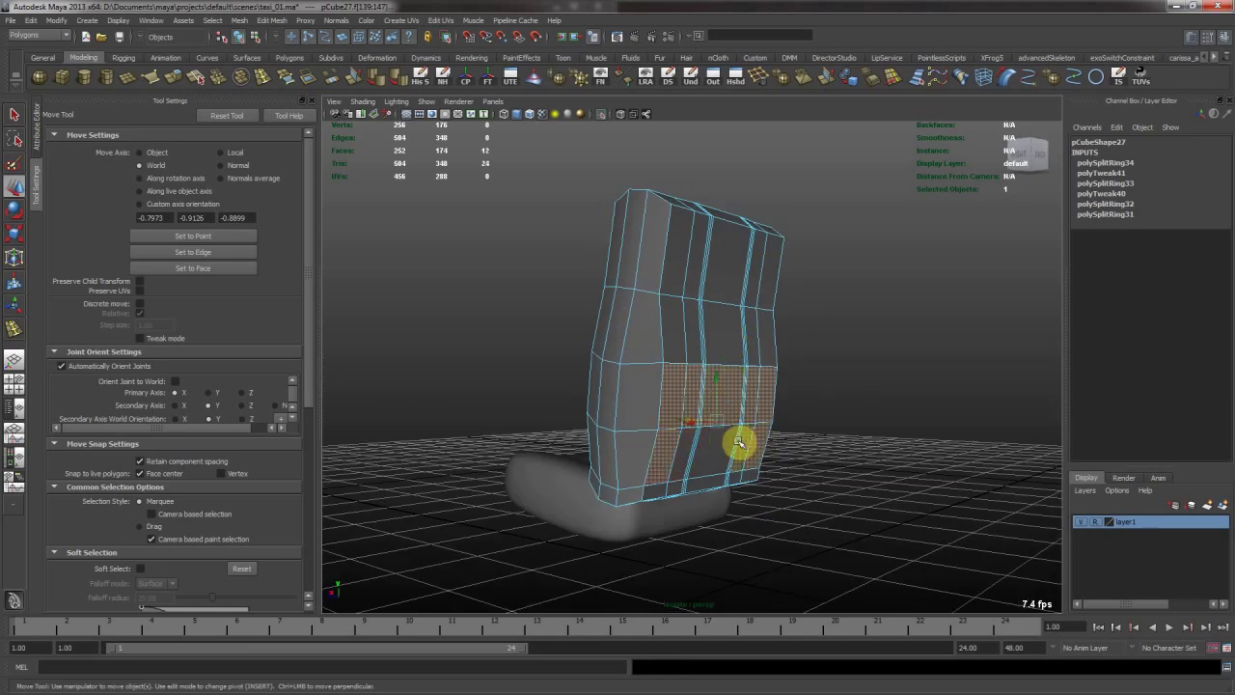
left_click_drag(667, 444, 626, 446, "alt")
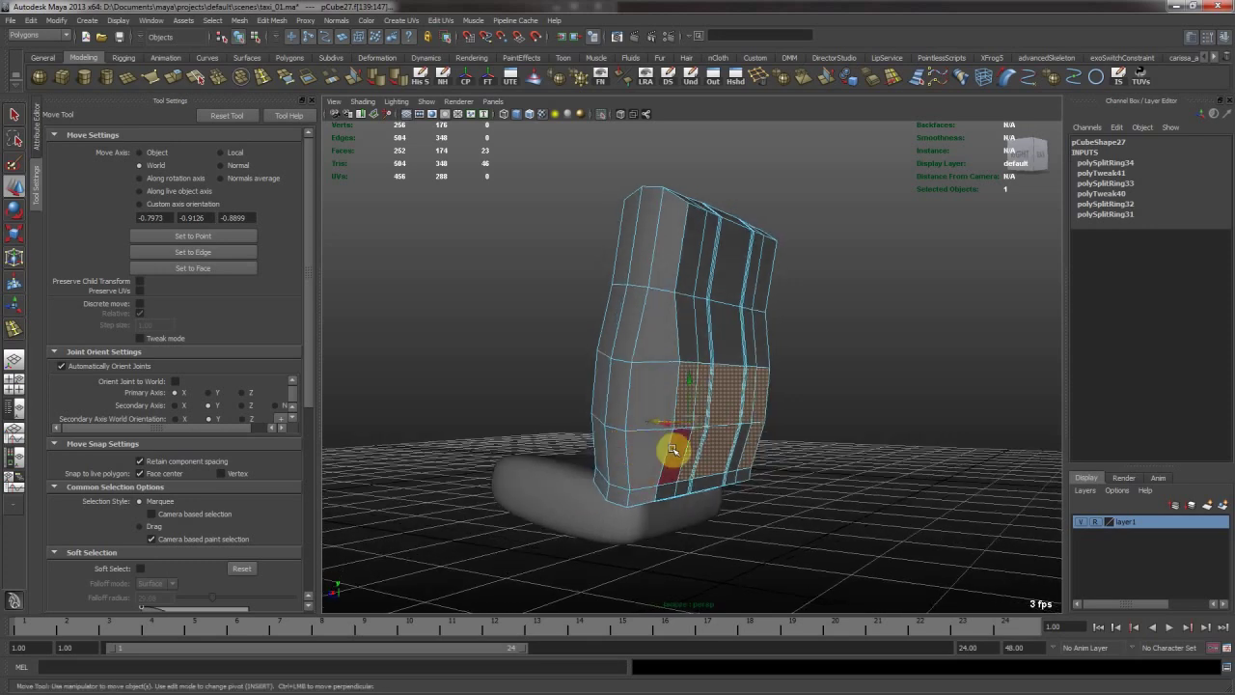
left_click_drag(738, 439, 595, 376, "alt")
left_click_drag(676, 502, 679, 504, "ctrl")
left_click_drag(768, 436, 542, 439, "alt")
left_click_drag(707, 392, 644, 388, "alt")
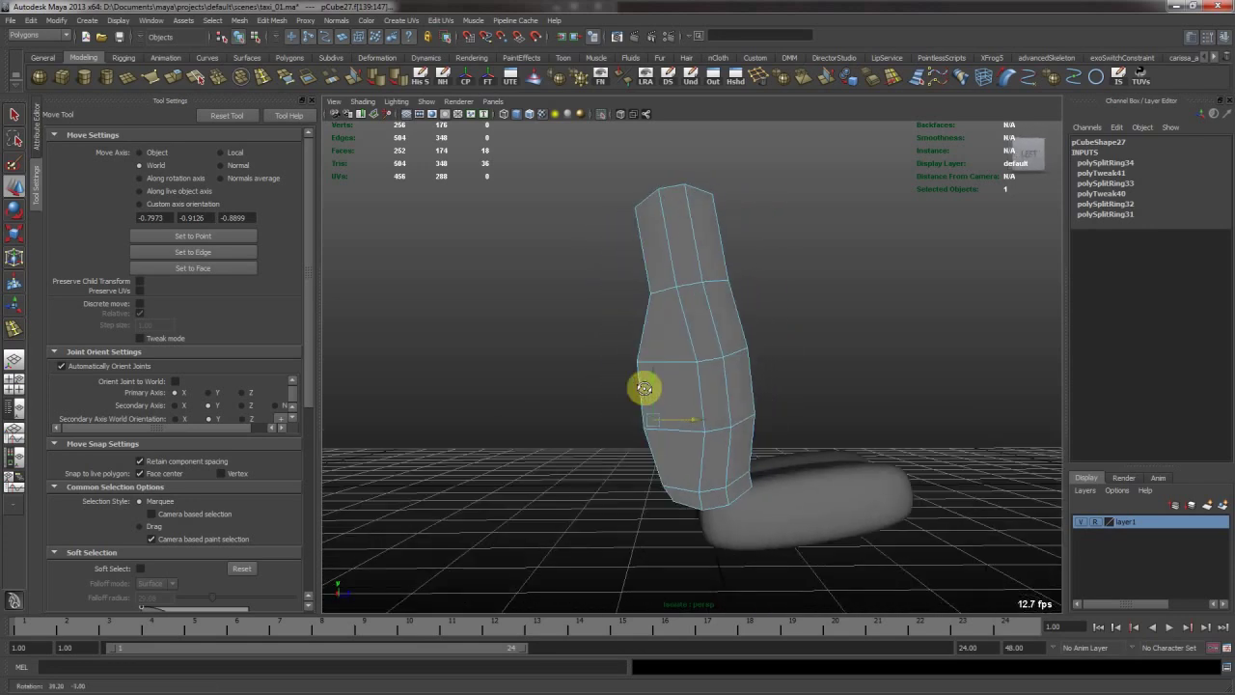
key("F8")
left_click(873, 369)
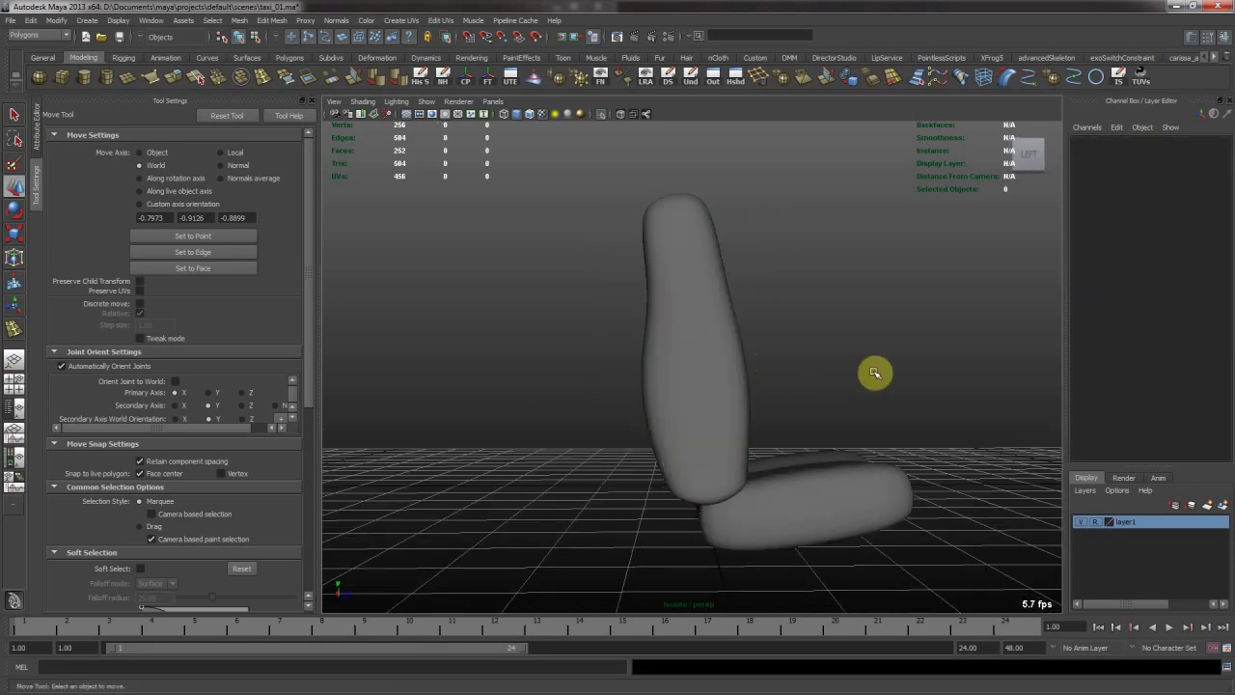
Turn on soft selection with a falloff radius of about 7.16 and move the backrest's central front face along Z.
left_click_drag(874, 370, 745, 376, "alt")
left_click(673, 406)
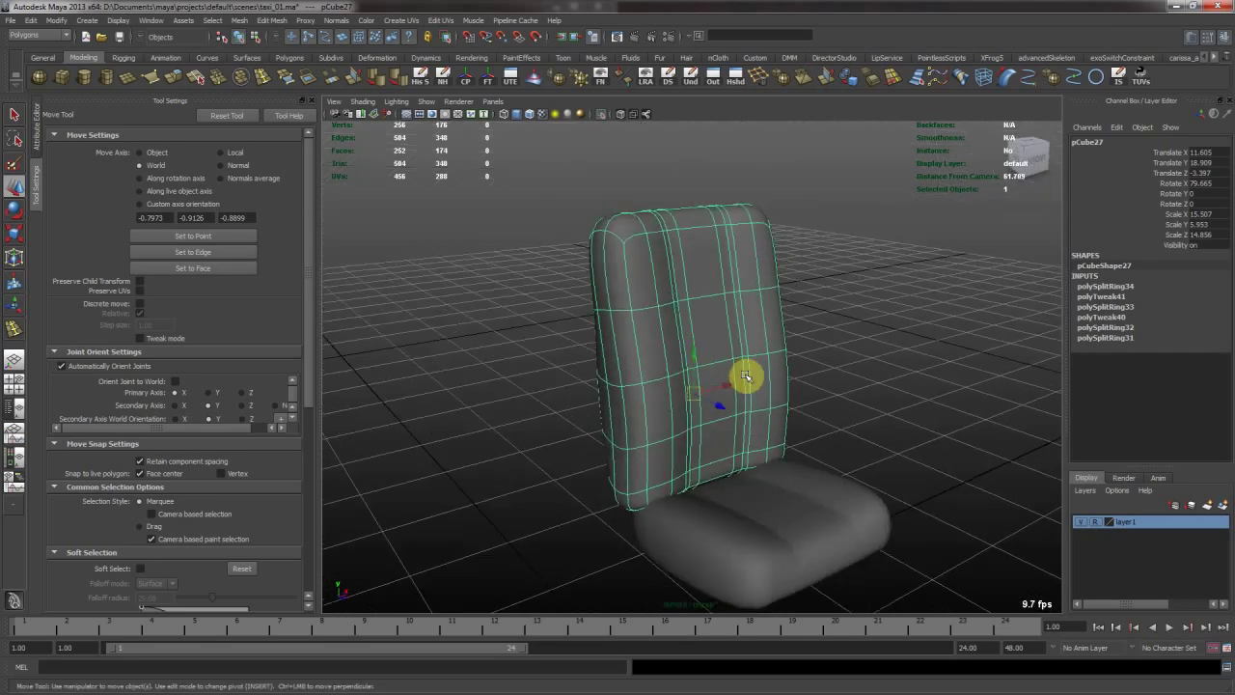
right_click_drag(730, 374, 728, 407)
left_click(720, 383)
key("b")
left_click_drag(722, 392, 433, 454)
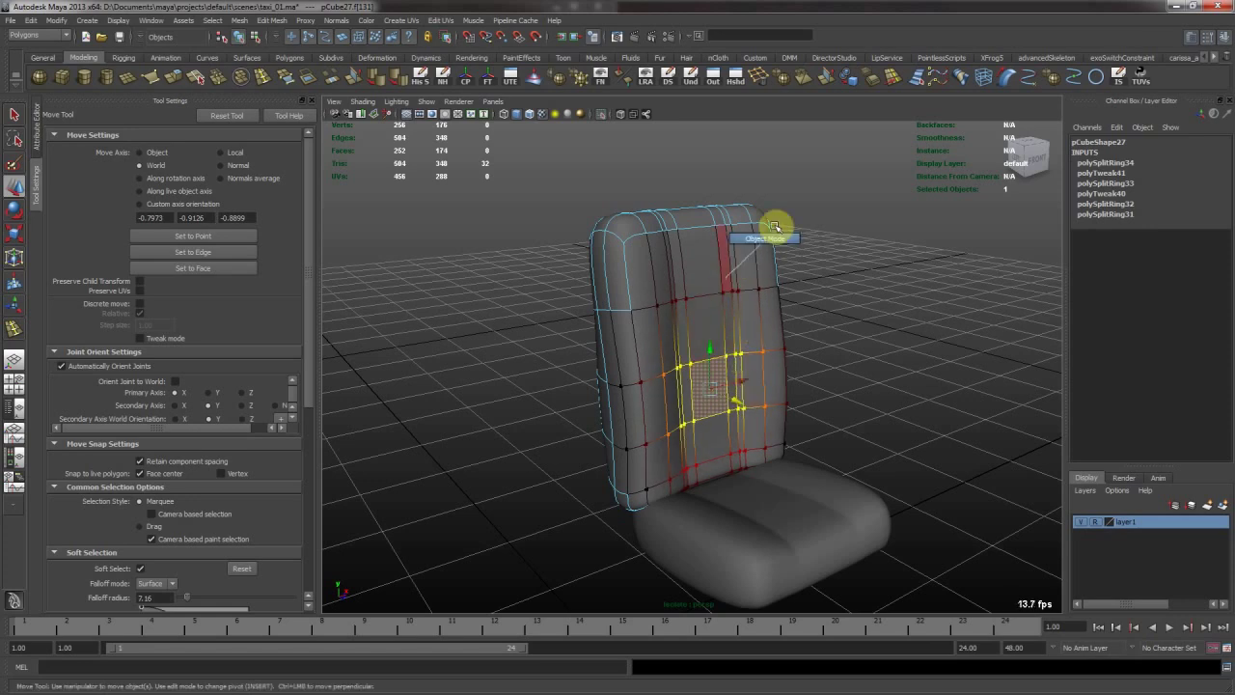
right_click_drag(775, 227, 777, 232)
Show the backrest unsmoothed and select all vertices along its top end for scaling.
left_click_drag(786, 287, 708, 257, "alt")
middle_click_drag(709, 256, 720, 295, "alt")
left_click_drag(720, 295, 736, 311, "alt")
key("1")
key("F9")
left_click_drag(538, 201, 830, 295)
key("r")
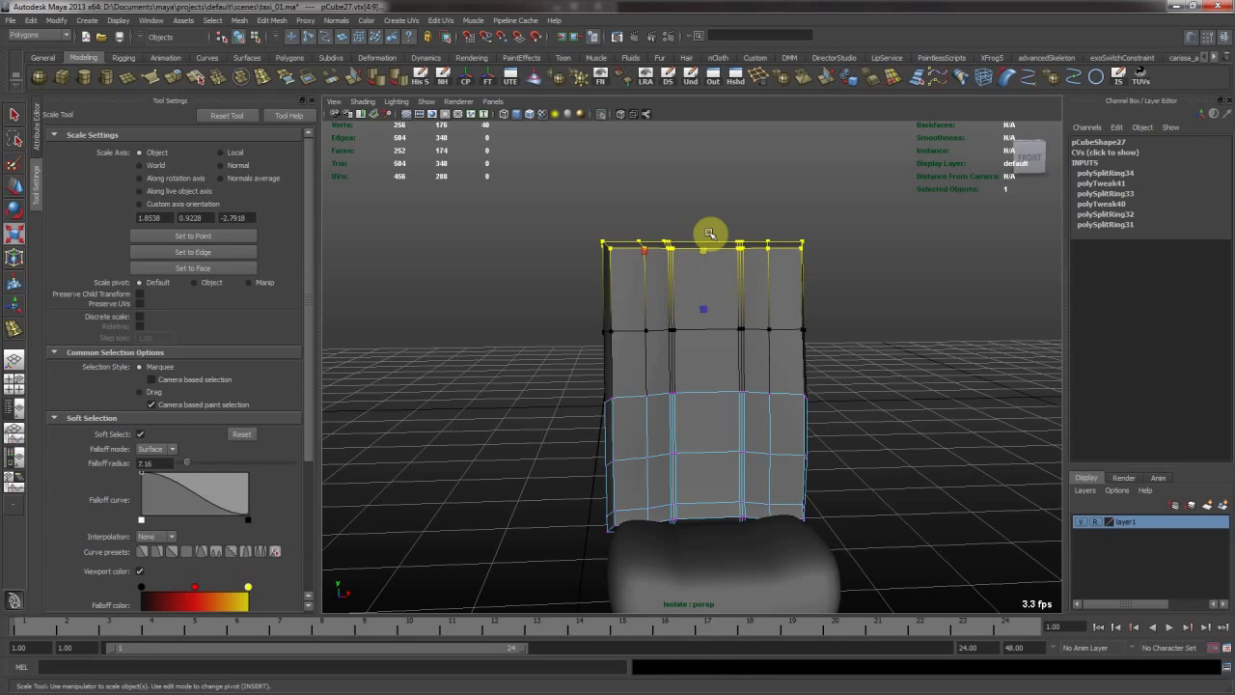
Try to narrow the backrest's top by scaling the selected vertices along X without soft selection, and undo the scaling.
key("b")
left_click_drag(709, 232, 660, 254)
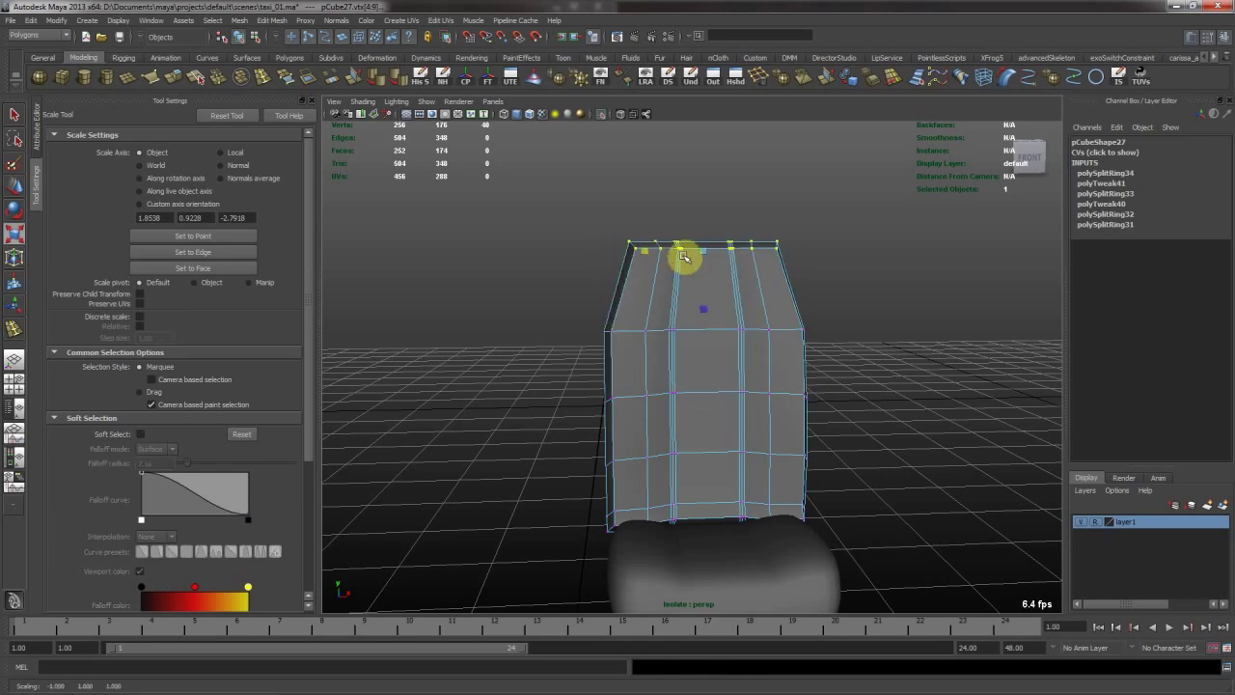
key("w")
left_click_drag(703, 208, 739, 222, "alt")
key("r")
key("ctrl+z")
Turn on soft selection with a falloff radius of about 22.63, taper the backrest's top and check its smoothed shape.
key("b")
left_click_drag(698, 274, 853, 225)
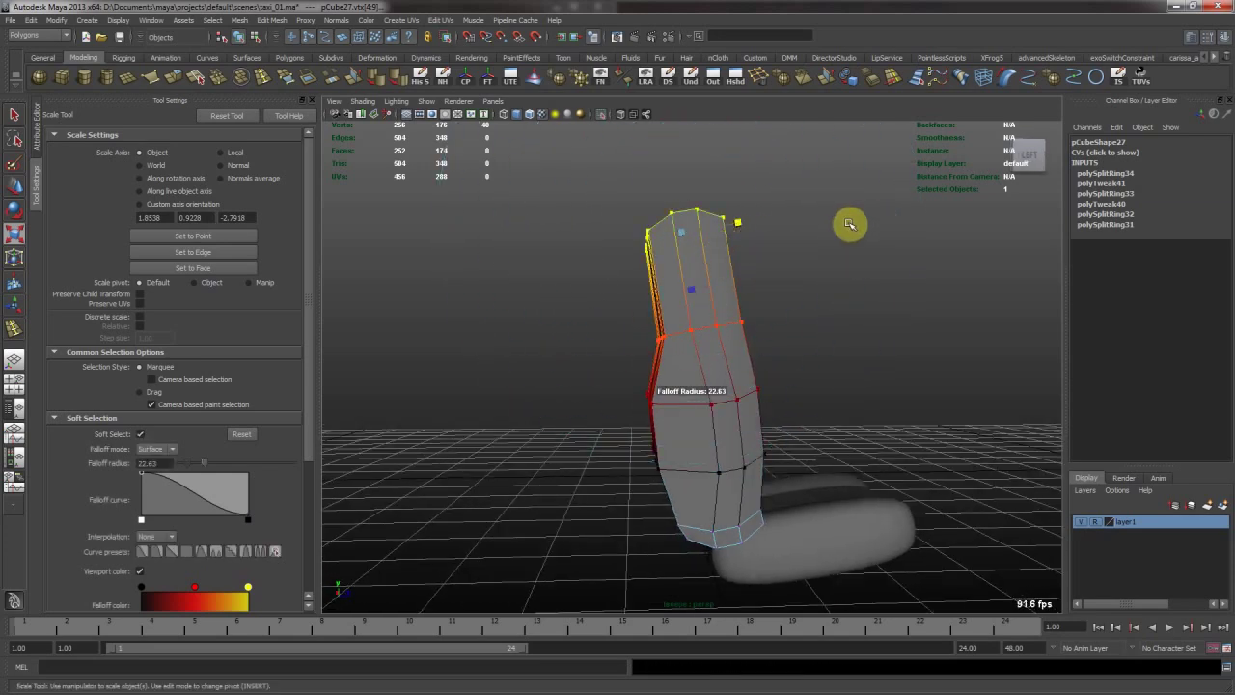
left_click_drag(798, 299, 675, 326, "alt")
key("3")
left_click(857, 281)
left_click_drag(899, 302, 557, 361, "alt")
Select the smoothed backrest's top vertices and move them along Z with soft selection off.
left_click(700, 298)
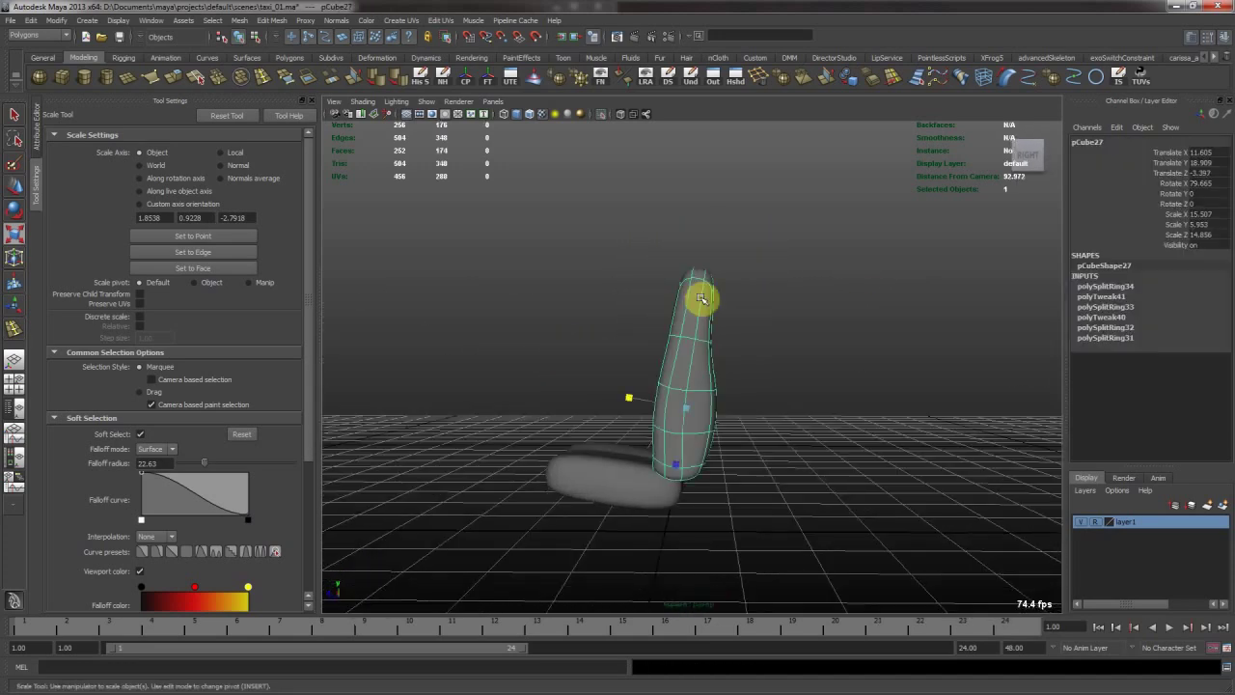
middle_click_drag(701, 298, 705, 317, "alt")
right_click_drag(705, 317, 656, 304)
left_click_drag(644, 270, 786, 330)
left_click_drag(666, 333, 849, 352, "alt")
left_click_drag(768, 343, 710, 294, "alt")
key("w")
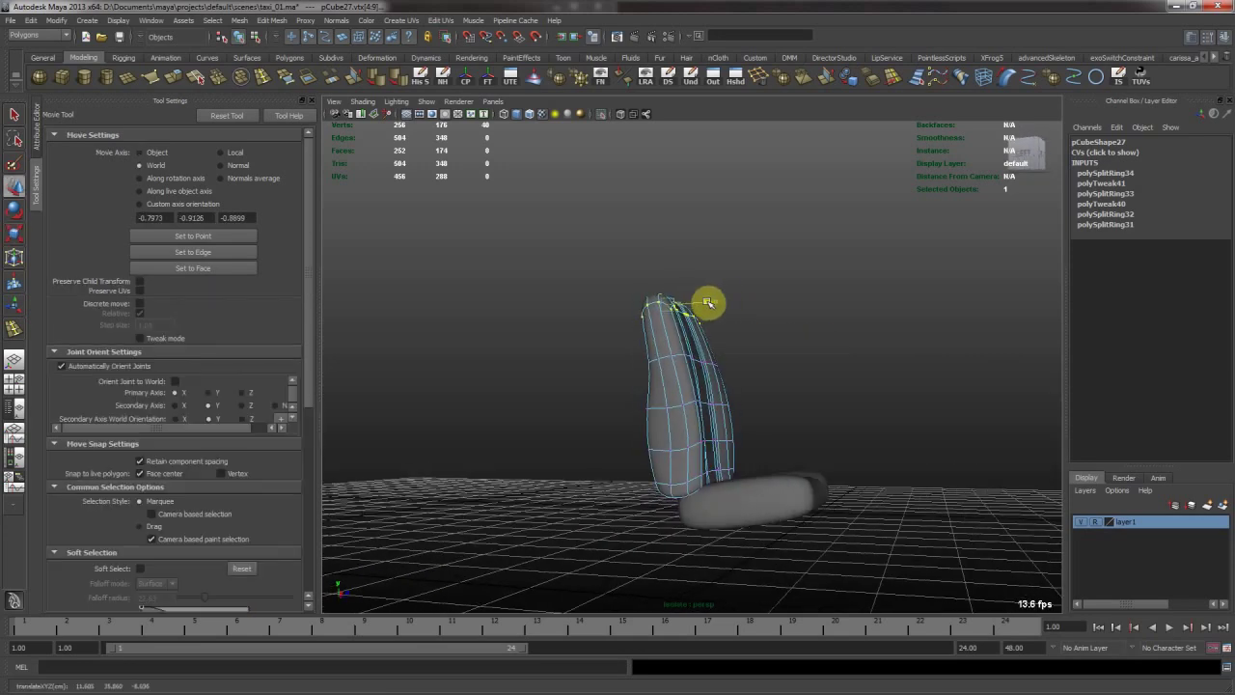
Select the horizontal edge loop in the backrest's upper half and pull it backward.
left_click_drag(698, 344, 659, 359, "alt")
key("ctrl+z")
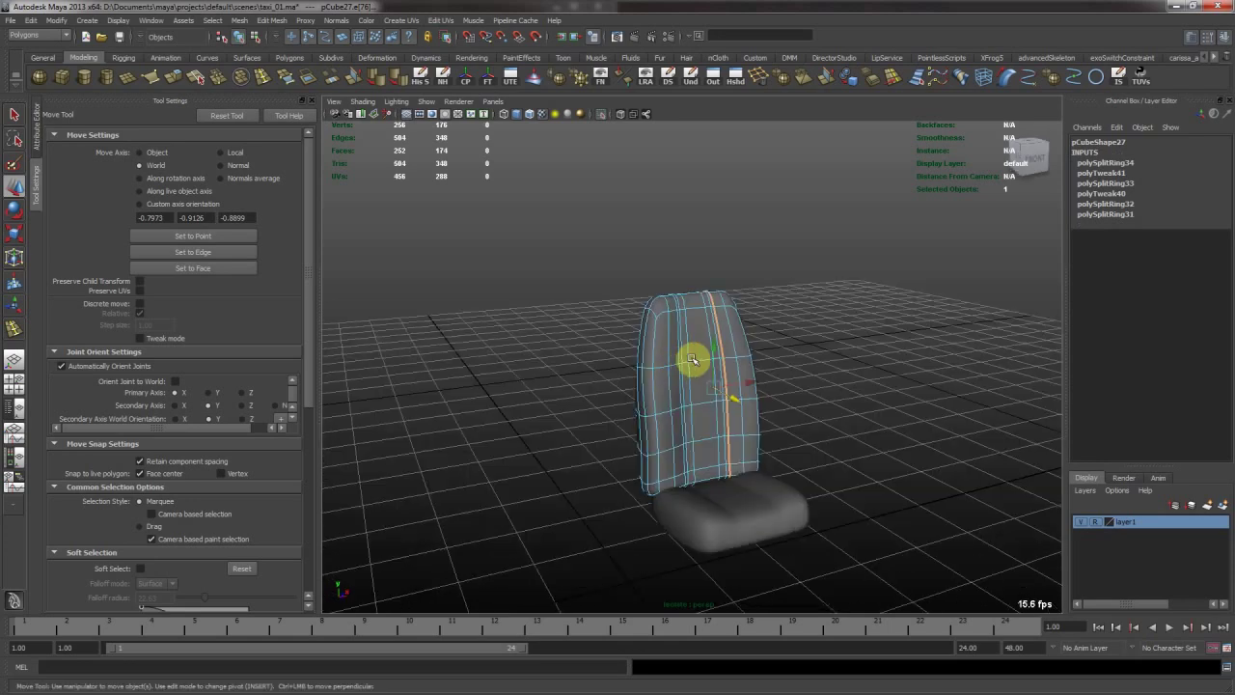
left_click_drag(788, 325, 837, 315, "alt")
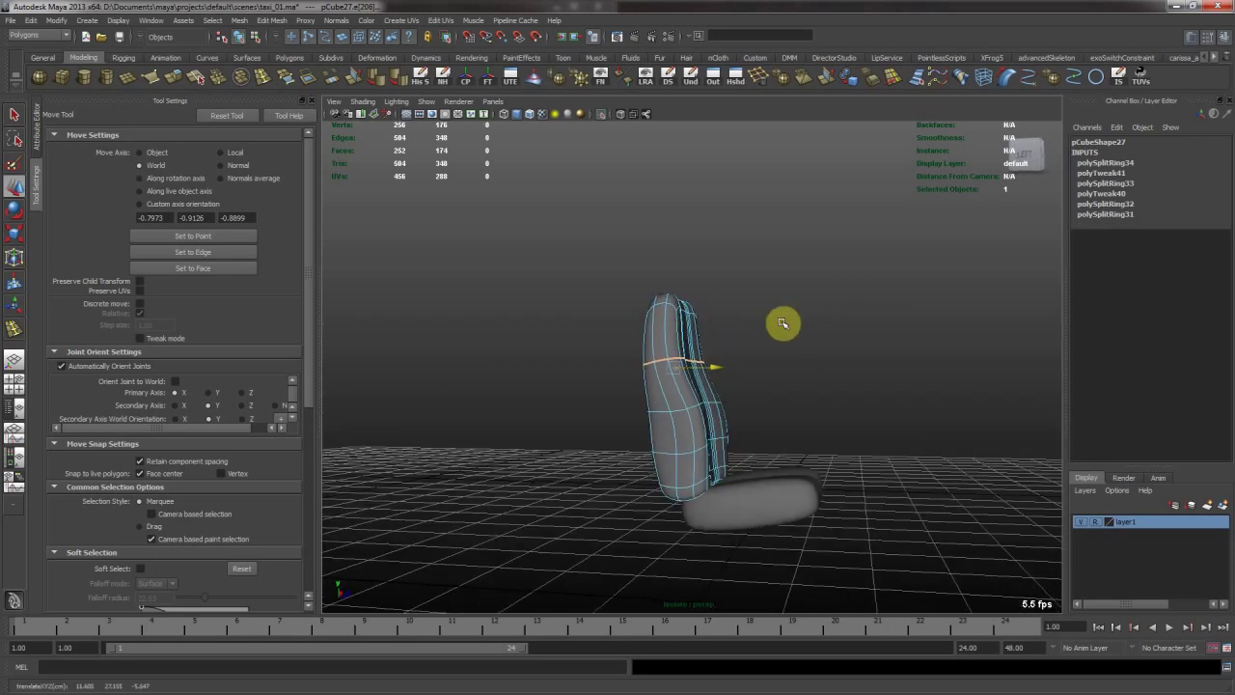
Leave edge editing on the backrest and tilt the seat cushion to about -6.7 degrees in X.
left_click_drag(840, 321, 898, 376, "alt")
left_click(823, 364)
left_click(699, 413)
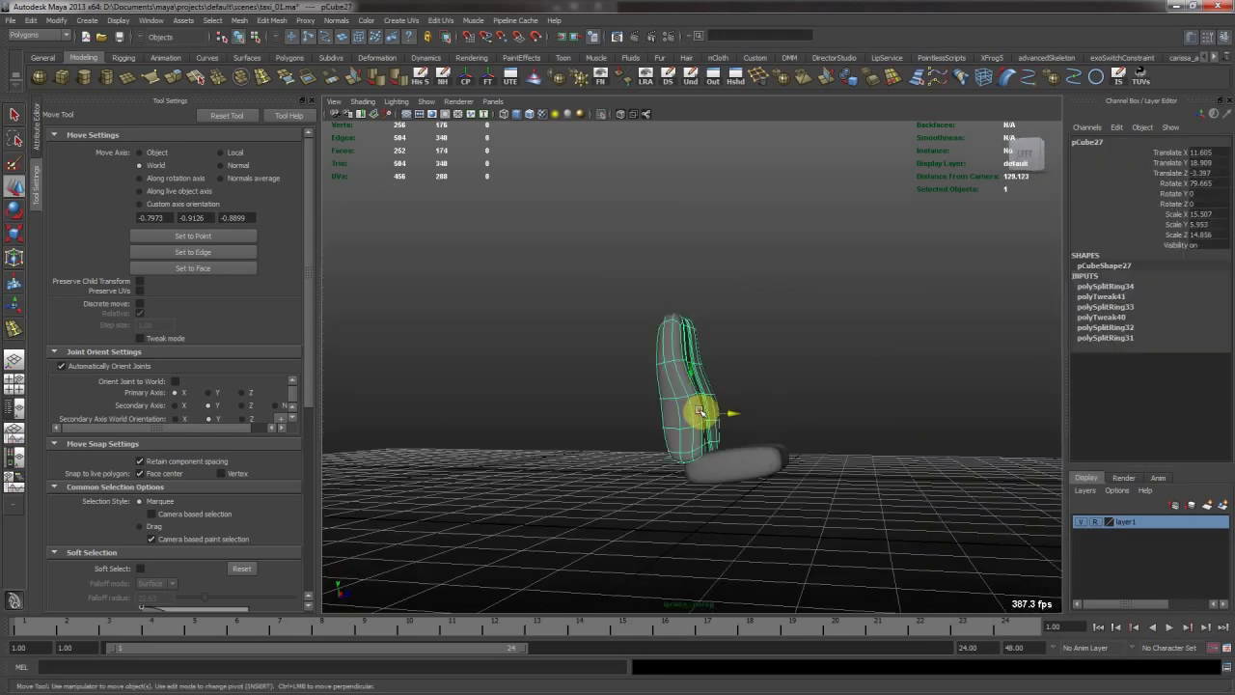
left_click_drag(722, 411, 647, 435, "alt")
left_click(736, 439)
left_click(813, 381)
left_click(656, 425)
key("e")
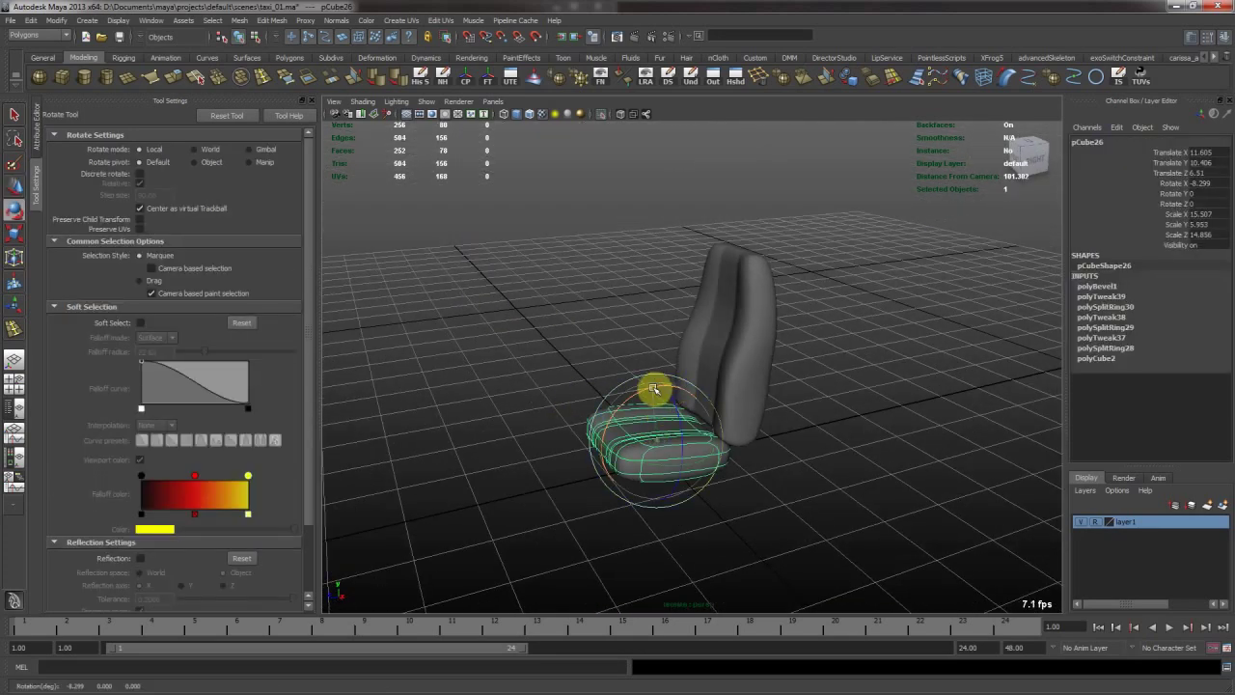
Move the backrest along the seat's depth to about Z -3.86.
left_click(759, 352)
mouse_move(758, 358)
left_mouse_down("alt")
mouse_move(756, 380)
mouse_move(738, 367)
left_mouse_up("alt")
key("w")
Isolate the unsmoothed backrest in the side view and reshape its bottom by moving the lower rear vertices.
key("1")
key("space")
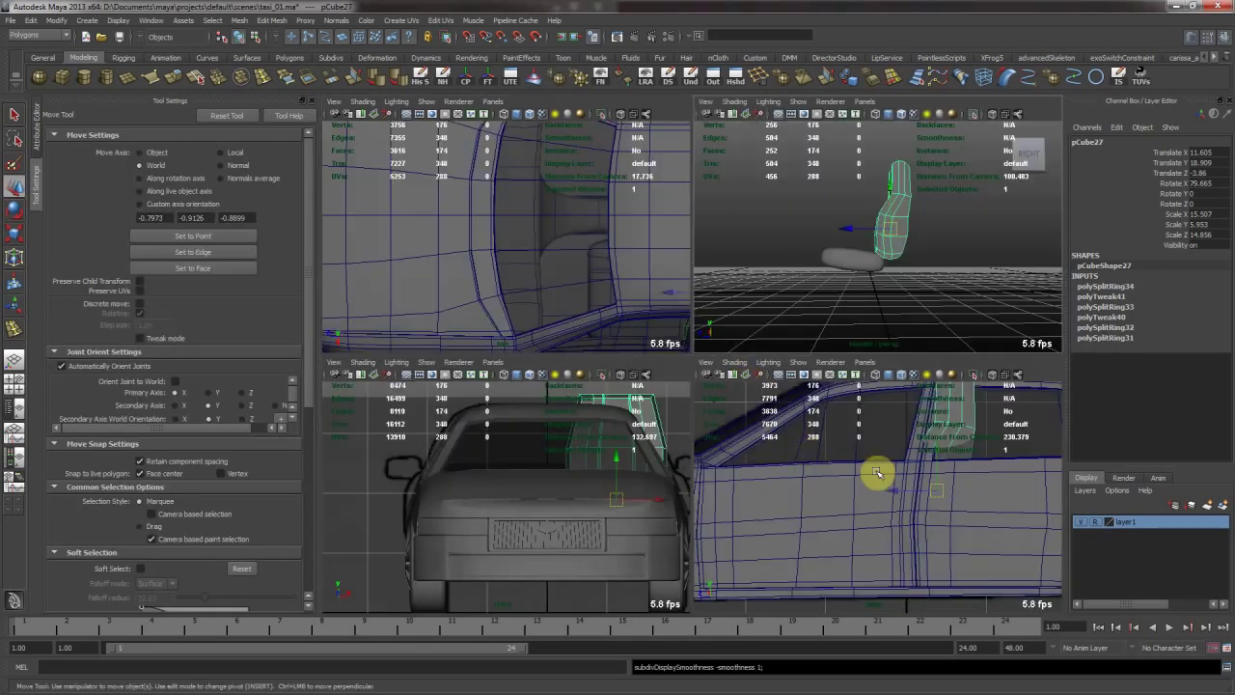
key("space")
middle_click_drag(789, 401, 679, 478, "alt")
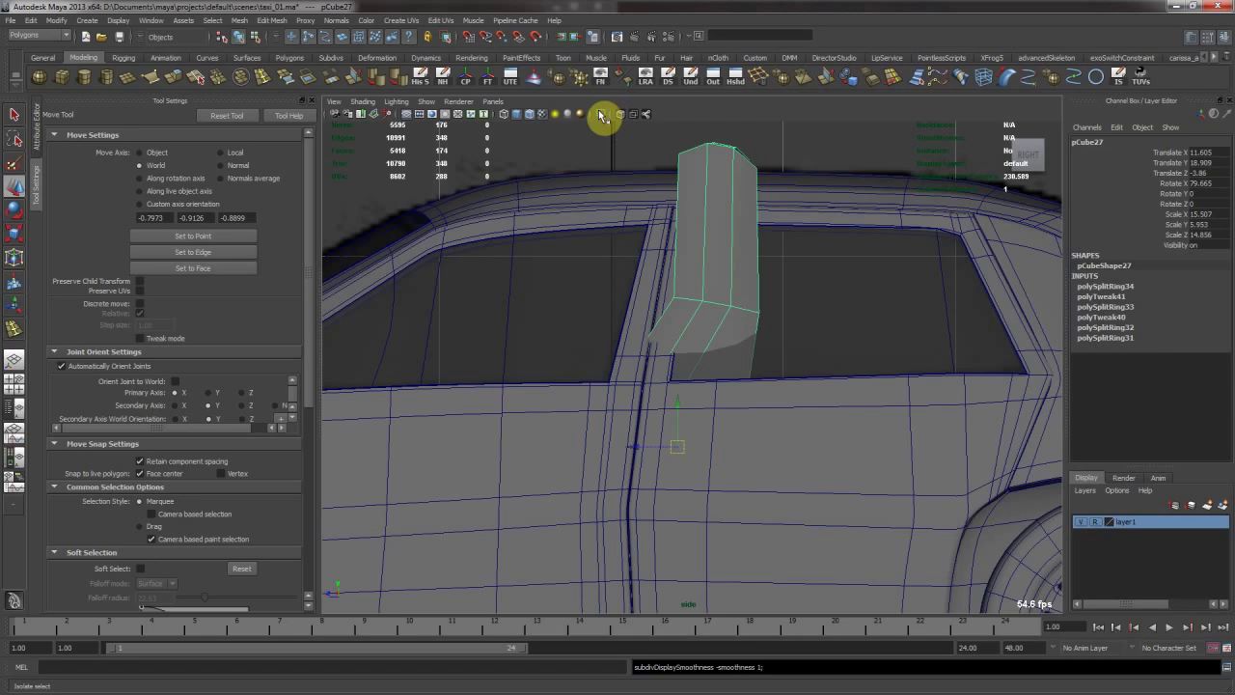
left_click(600, 114)
middle_click_drag(678, 527, 699, 380, "alt")
right_click_drag(698, 380, 648, 389)
left_click_drag(643, 388, 758, 463)
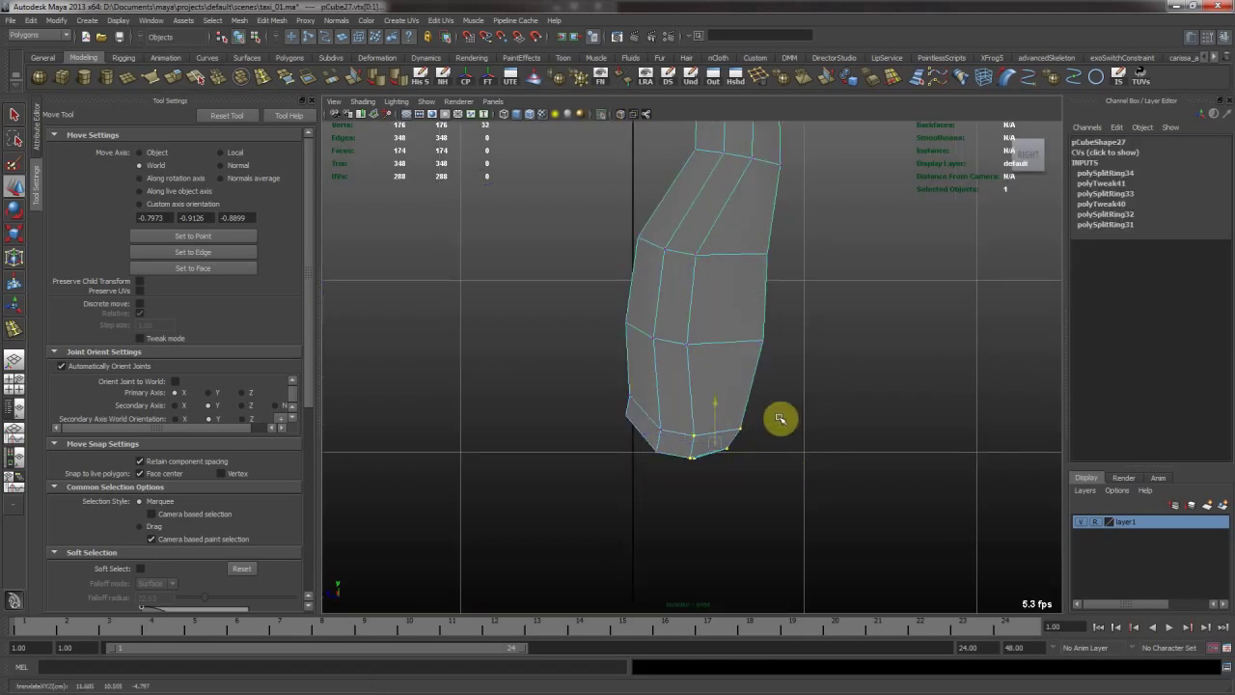
key("space")
key("space")
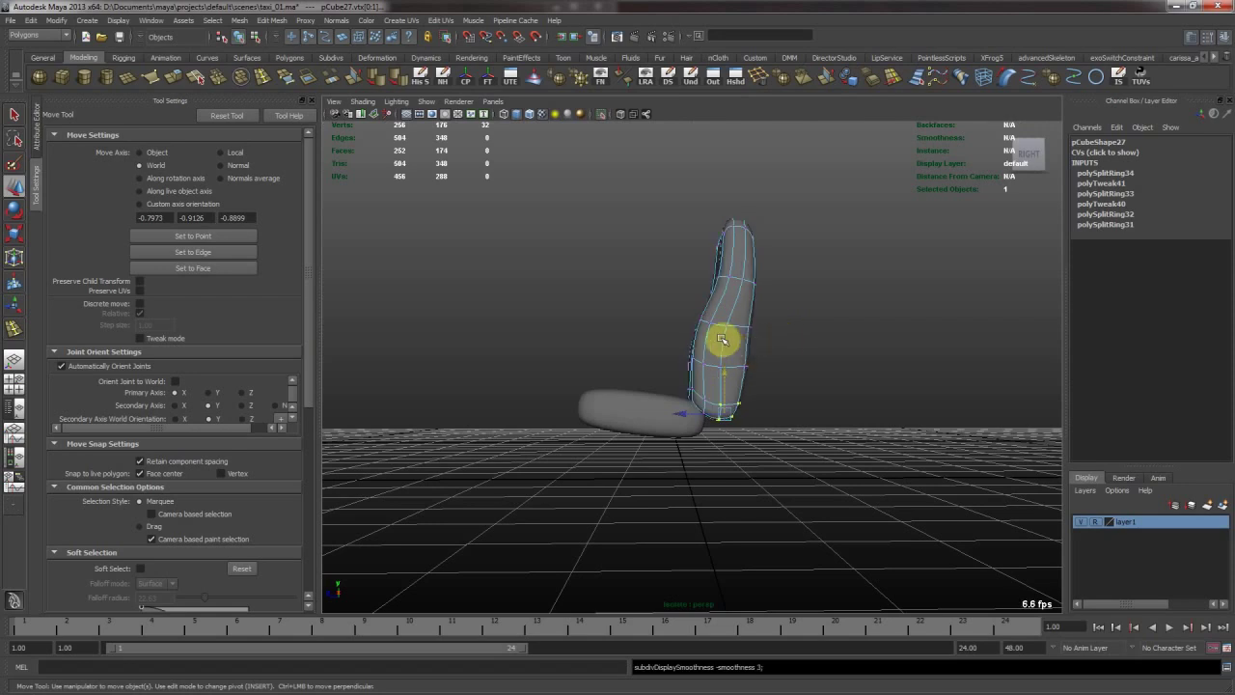
End the component editing and turn off isolation so the seat is shown inside the whole car.
key("F8")
left_click(794, 344)
left_click(601, 114)
left_click_drag(662, 212, 653, 392, "alt")
right_click_drag(653, 391, 846, 380, "alt")
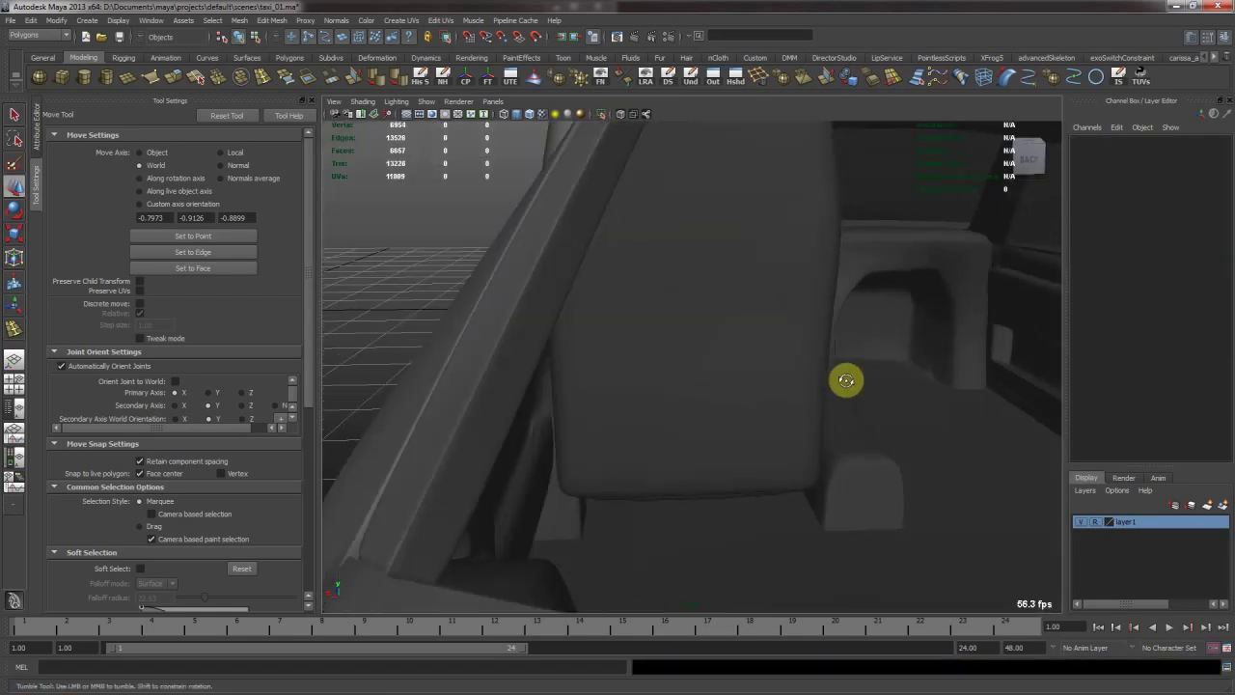
left_click_drag(846, 380, 846, 408, "alt")
right_click_drag(846, 408, 759, 358, "alt")
left_click_drag(759, 358, 733, 358, "alt")
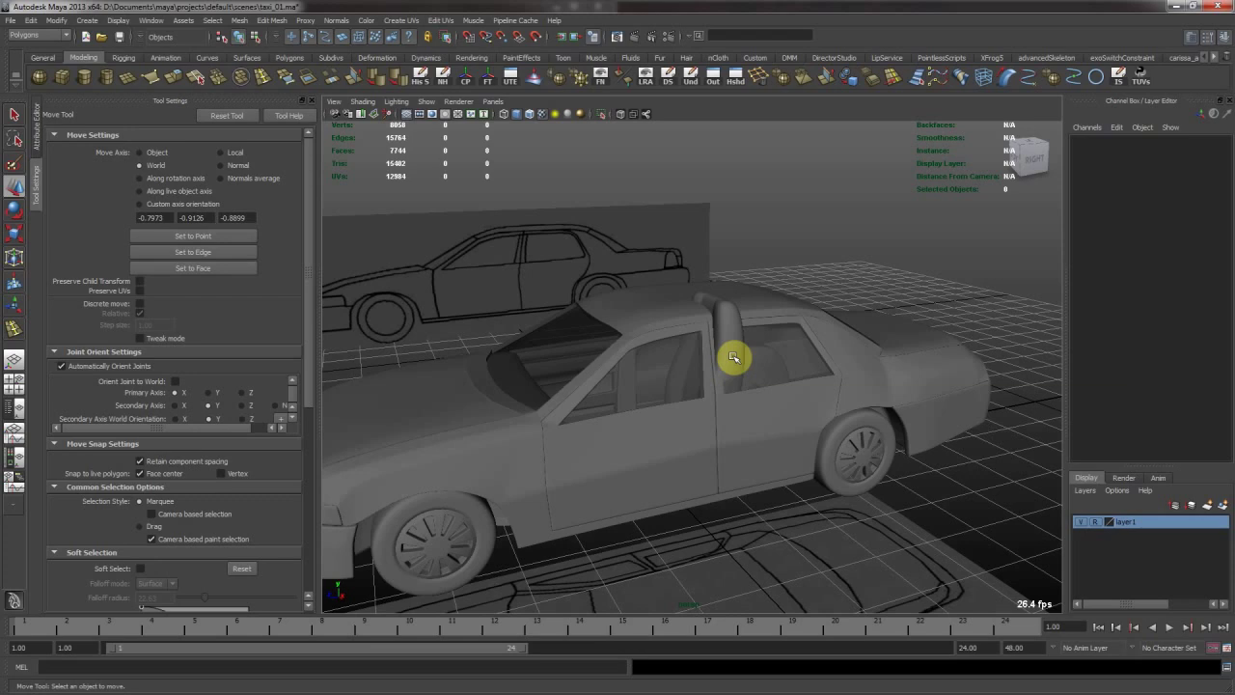
Scale the backrest down uniformly to about 13.3 × 5.1 × 12.7 to fit it under the car roof.
left_click(733, 357)
left_click_drag(703, 364, 802, 348, "alt")
right_click_drag(571, 358, 762, 454, "alt")
left_click_drag(761, 454, 726, 405, "alt")
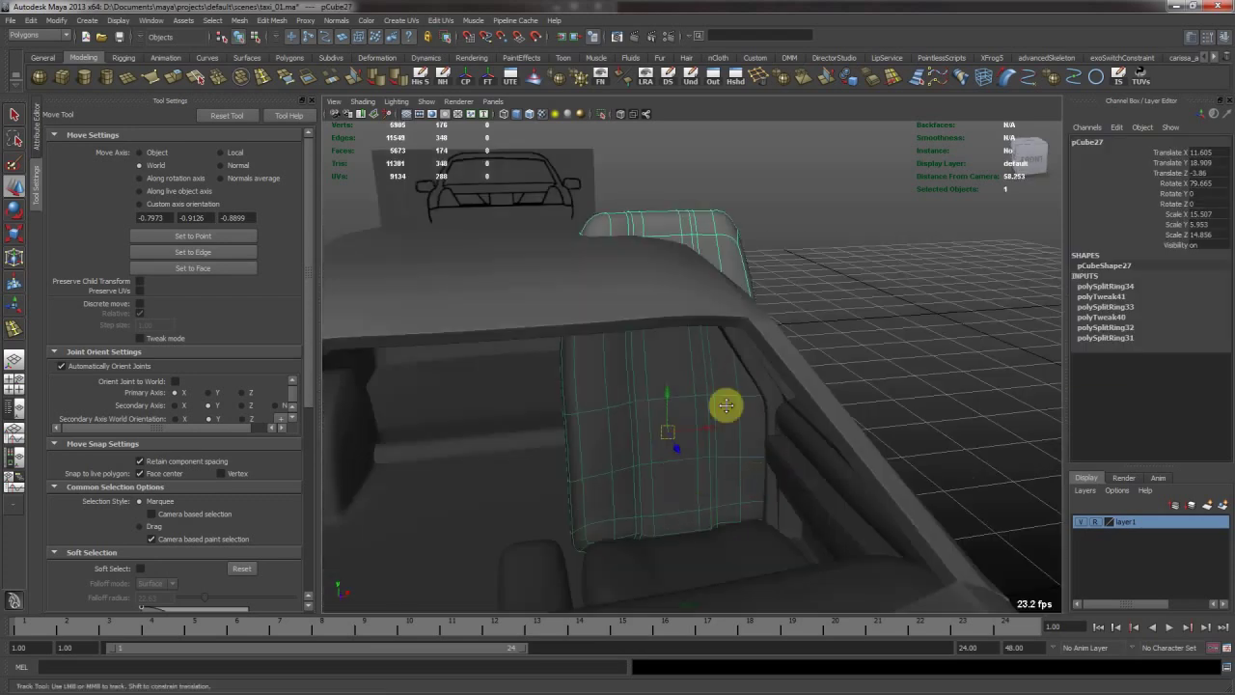
middle_click_drag(726, 405, 767, 313, "alt")
left_click_drag(767, 314, 714, 383, "alt")
key("r")
middle_click_drag(766, 384, 733, 391)
left_click_drag(733, 392, 756, 379, "alt")
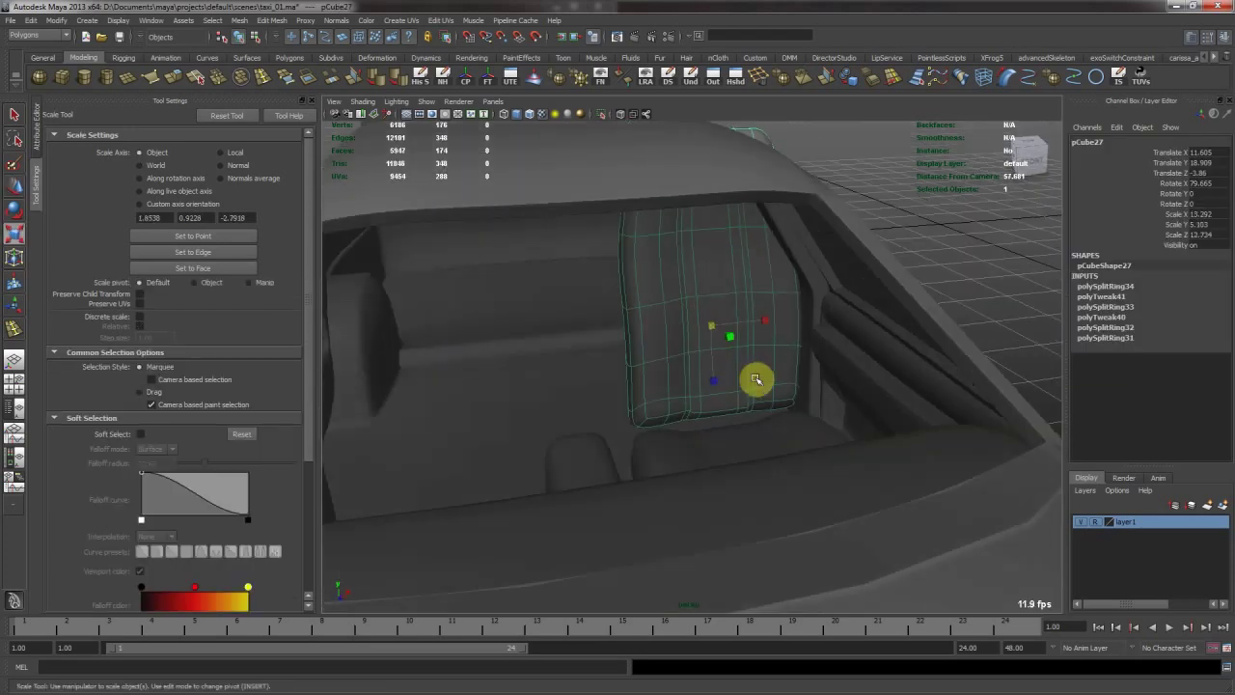
Move the backrest to about Y 18.06, Z -3.43 and reduce its scale to about 12.6 × 4.8 × 9.9.
key("w")
left_click_drag(681, 328, 537, 339, "alt")
right_click_drag(538, 338, 802, 363, "alt")
left_click_drag(802, 364, 636, 345, "alt")
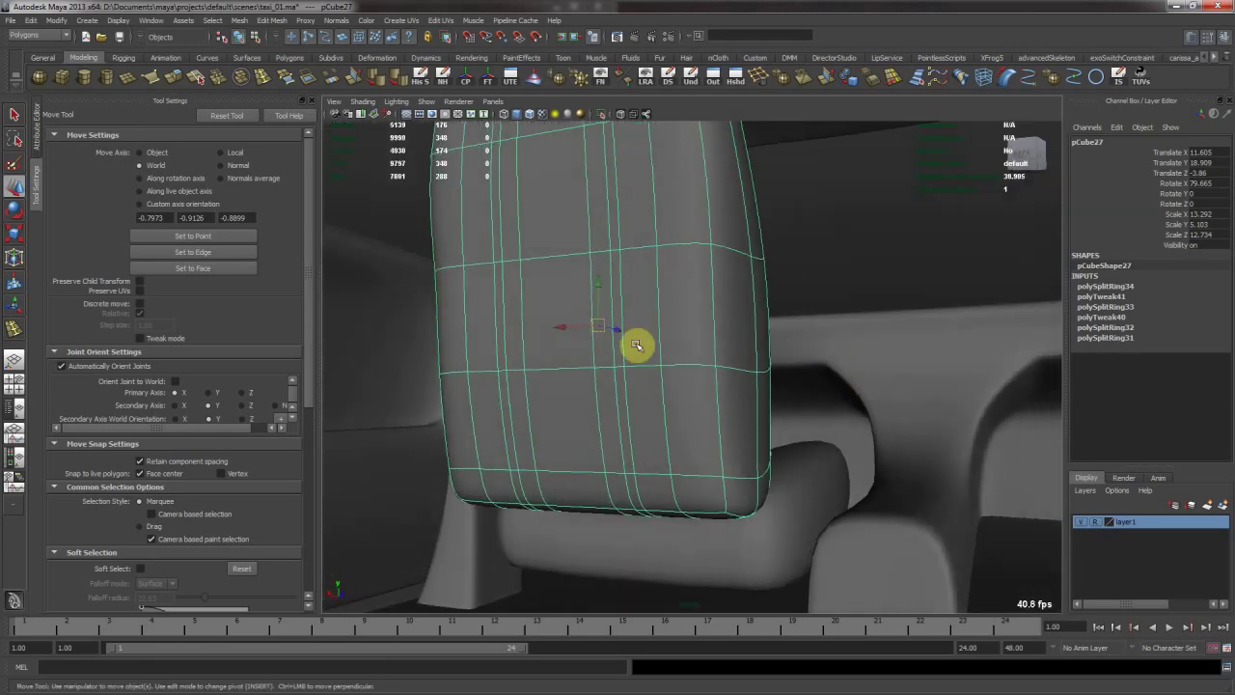
left_click_drag(598, 299, 781, 334, "alt")
right_click_drag(781, 334, 637, 309, "alt")
left_click_drag(637, 309, 733, 331, "alt")
key("r")
right_click_drag(659, 325, 791, 311, "alt")
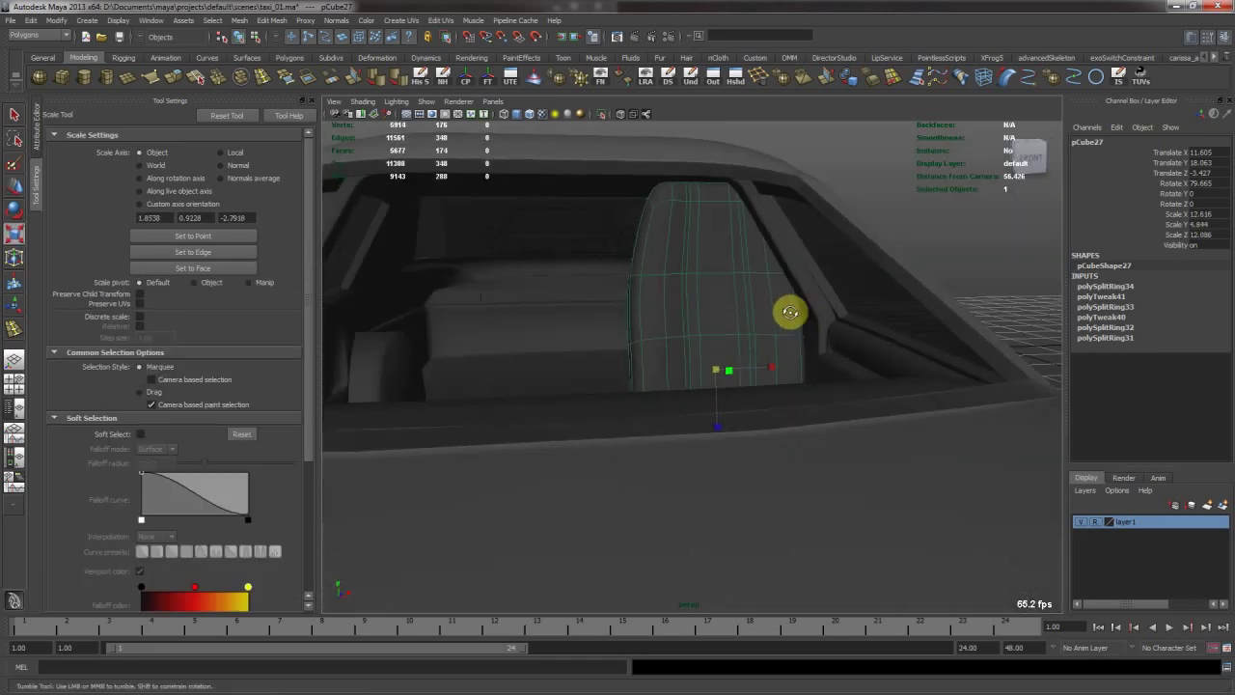
Tilt the backrest to about 71.3 degrees in X and lower it to about Y 16.44.
key("w")
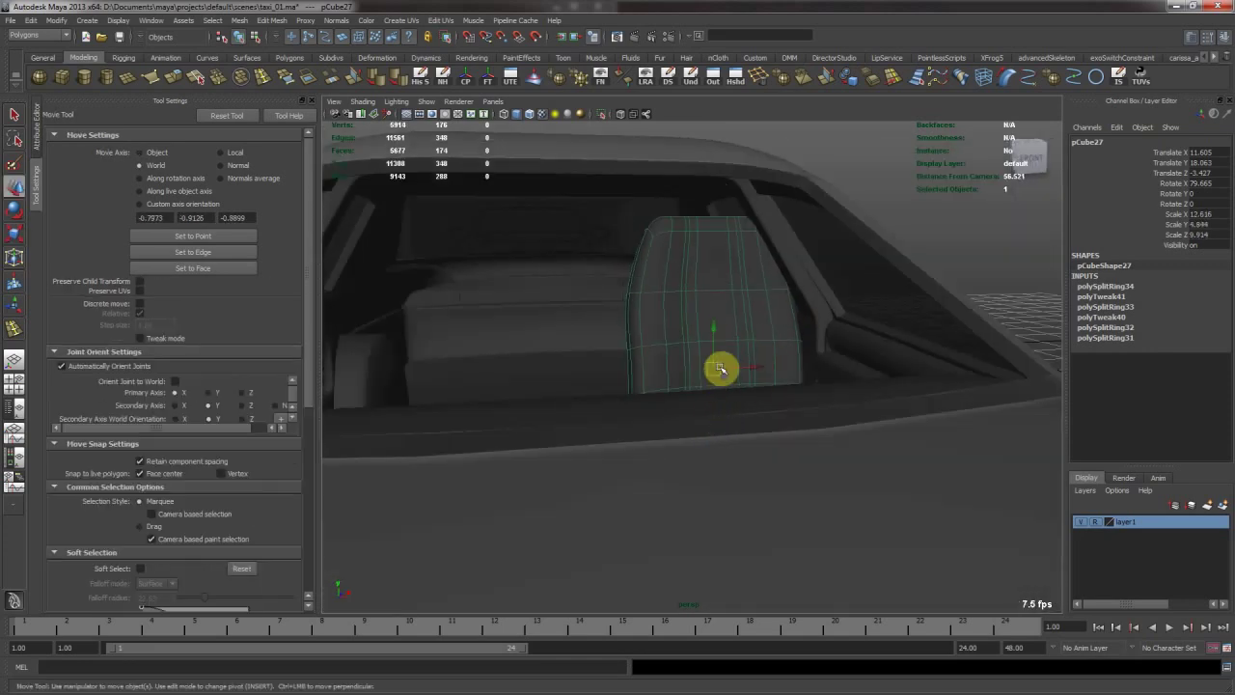
mouse_move(713, 343)
left_mouse_down("alt")
mouse_move(813, 347)
mouse_move(724, 360)
left_mouse_up("alt")
key("e")
key("w")
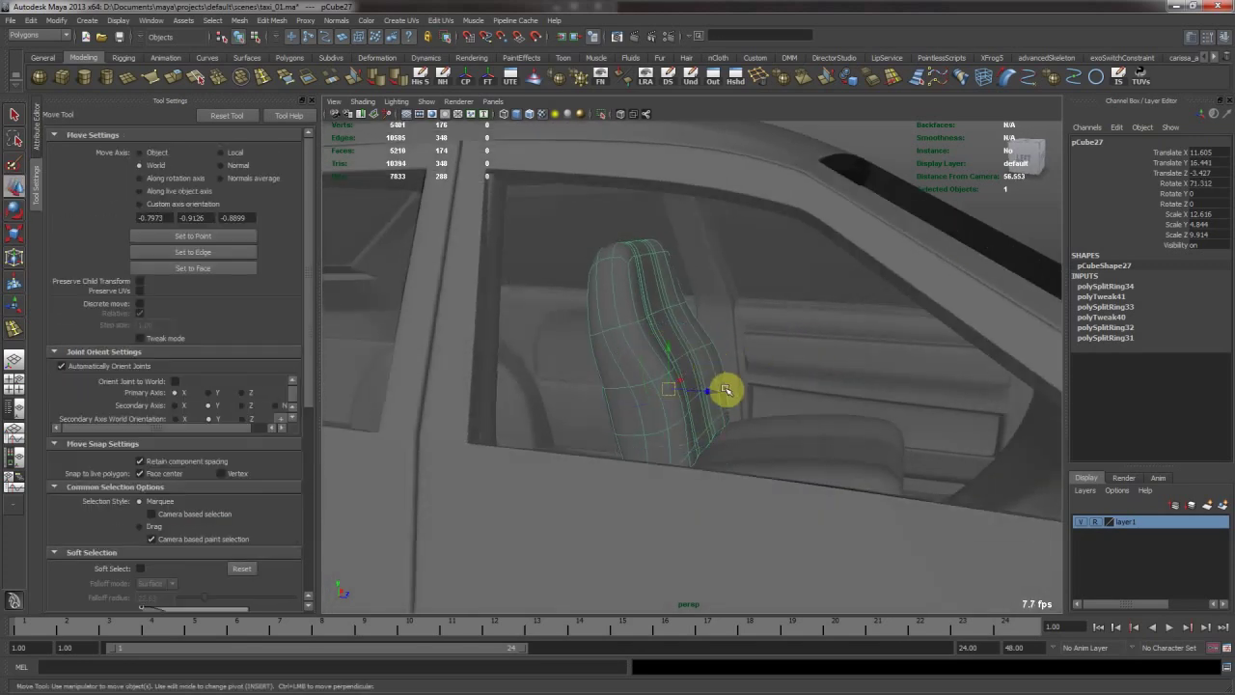
Shorten the seat cushion by scaling its depth to about Z 12.56.
left_click_drag(731, 399, 573, 383, "alt")
right_click_drag(573, 383, 781, 457, "alt")
left_click(780, 457)
left_click_drag(781, 458, 799, 438, "alt")
key("r")
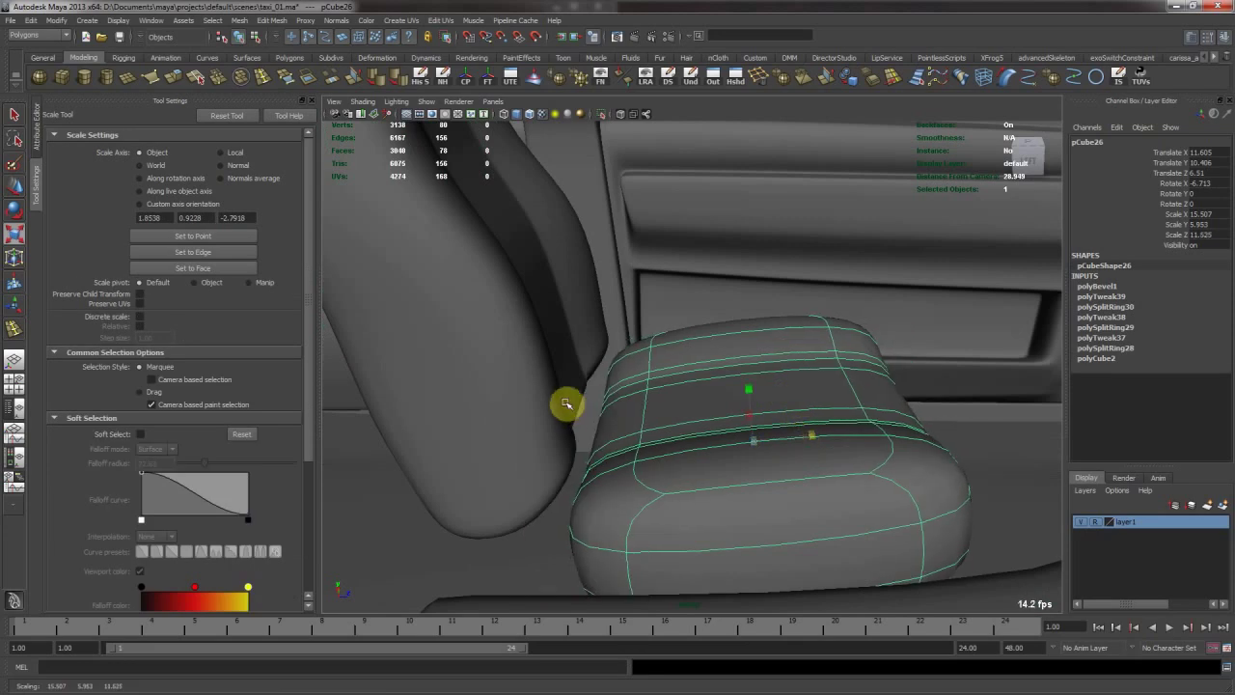
Move the backrest forward against the cushion, to about Z -2.15.
left_click(560, 361)
key("w")
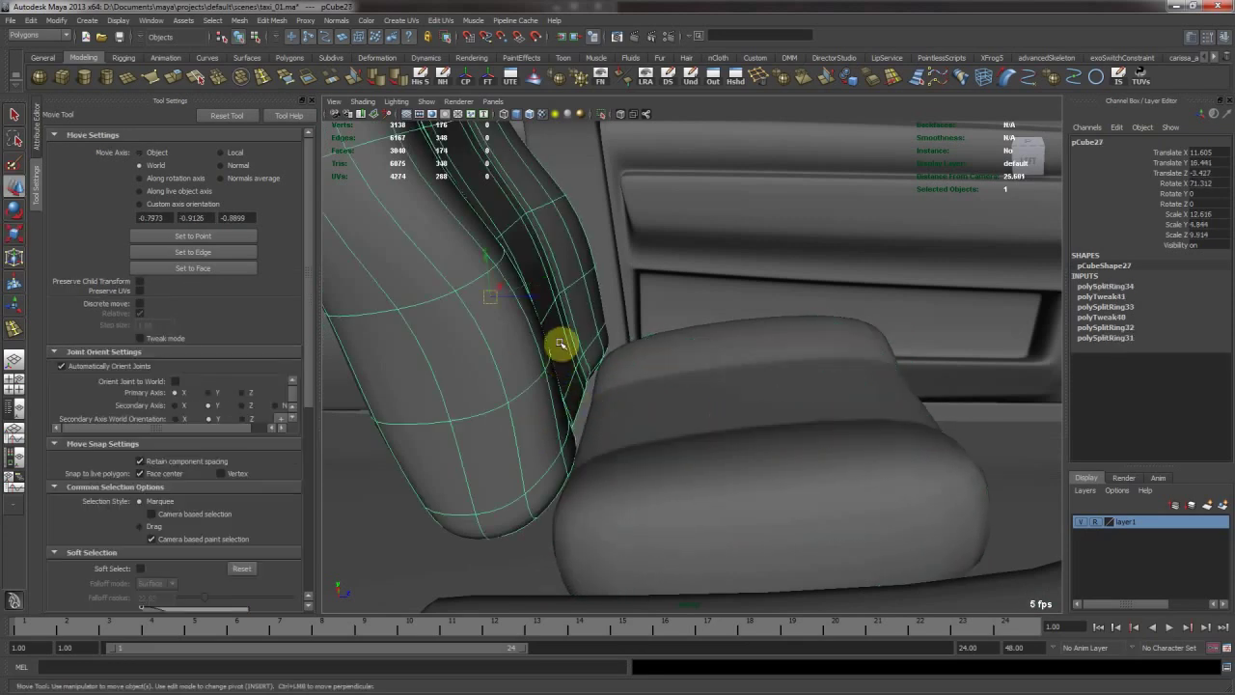
left_click_drag(523, 295, 463, 370, "alt")
right_click_drag(463, 369, 738, 472, "alt")
middle_click_drag(739, 472, 727, 428, "alt")
scroll(727, 427, "up", 4)
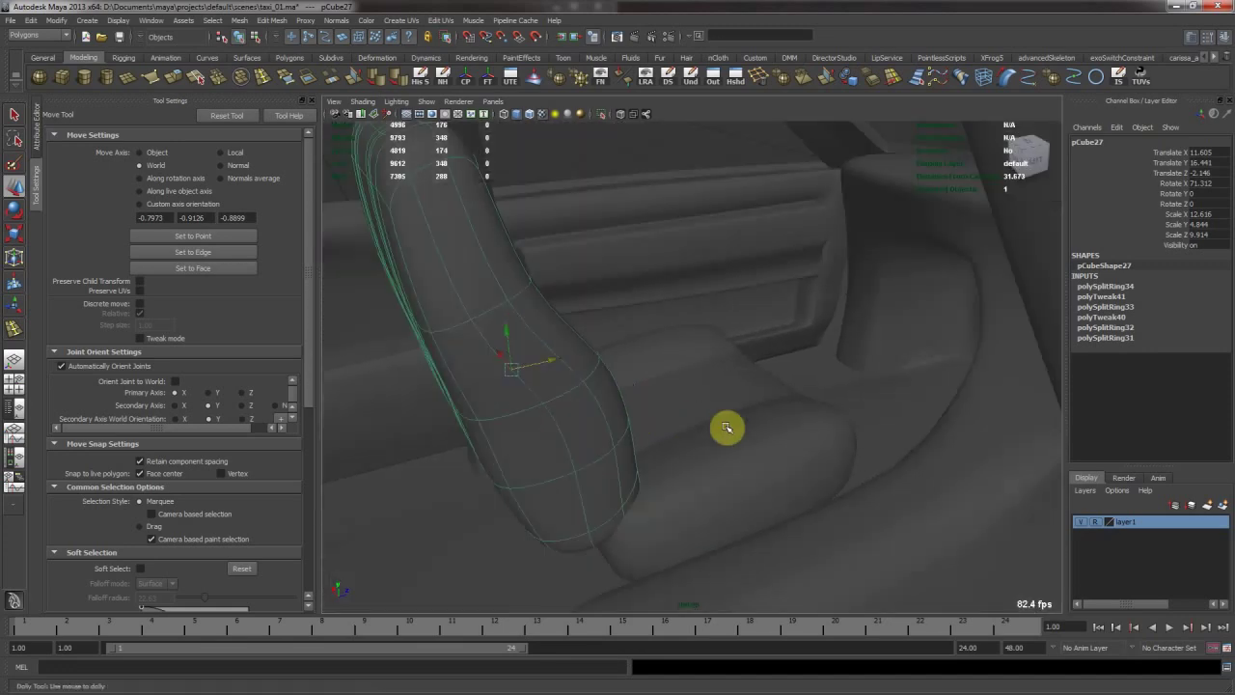
Move the cushion and backrest together to about X 9.95 and forward until the cushion is at about Z 10.61.
left_click(724, 425, "shift")
left_click_drag(797, 403, 738, 417, "alt")
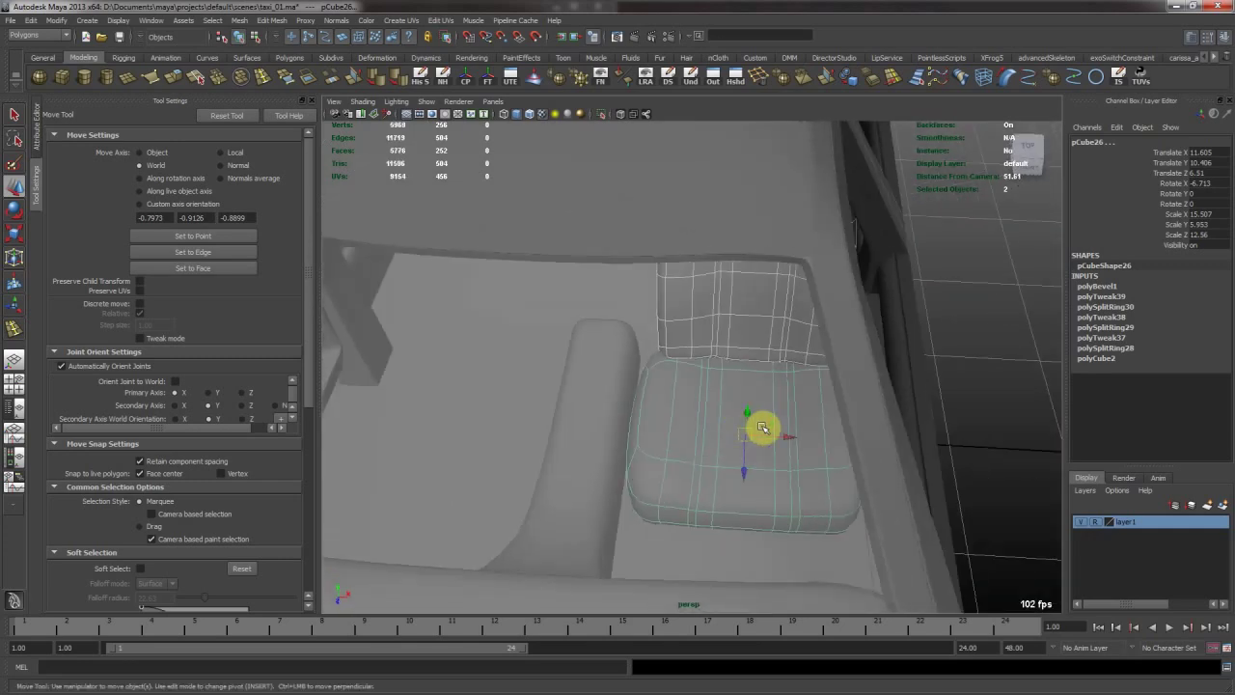
left_click_drag(684, 357, 789, 342, "alt")
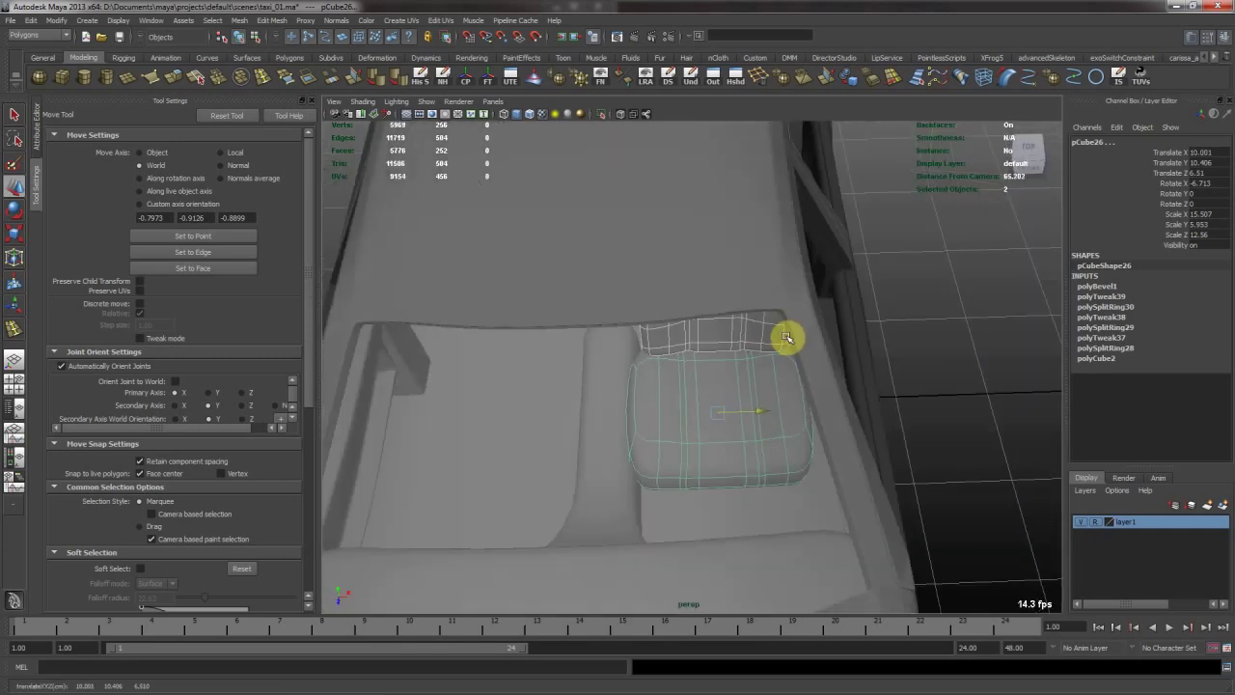
left_click_drag(750, 394, 632, 344, "alt")
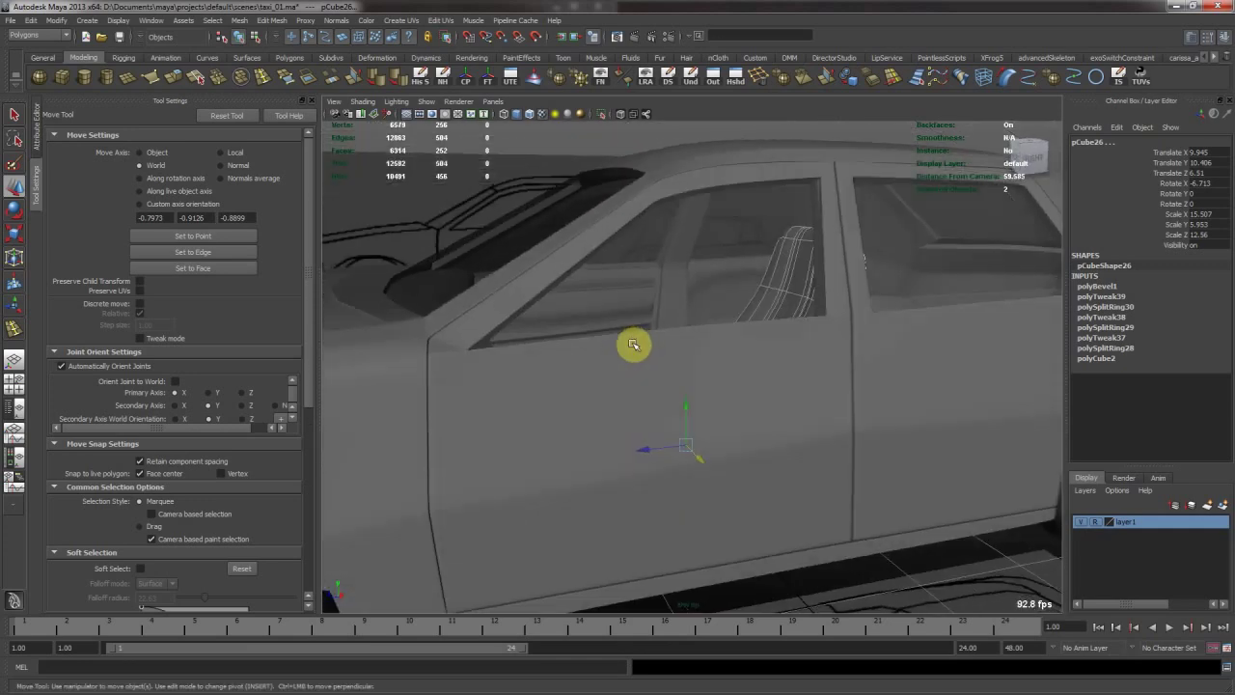
right_click_drag(780, 316, 650, 284, "alt")
left_click_drag(651, 284, 658, 351, "alt")
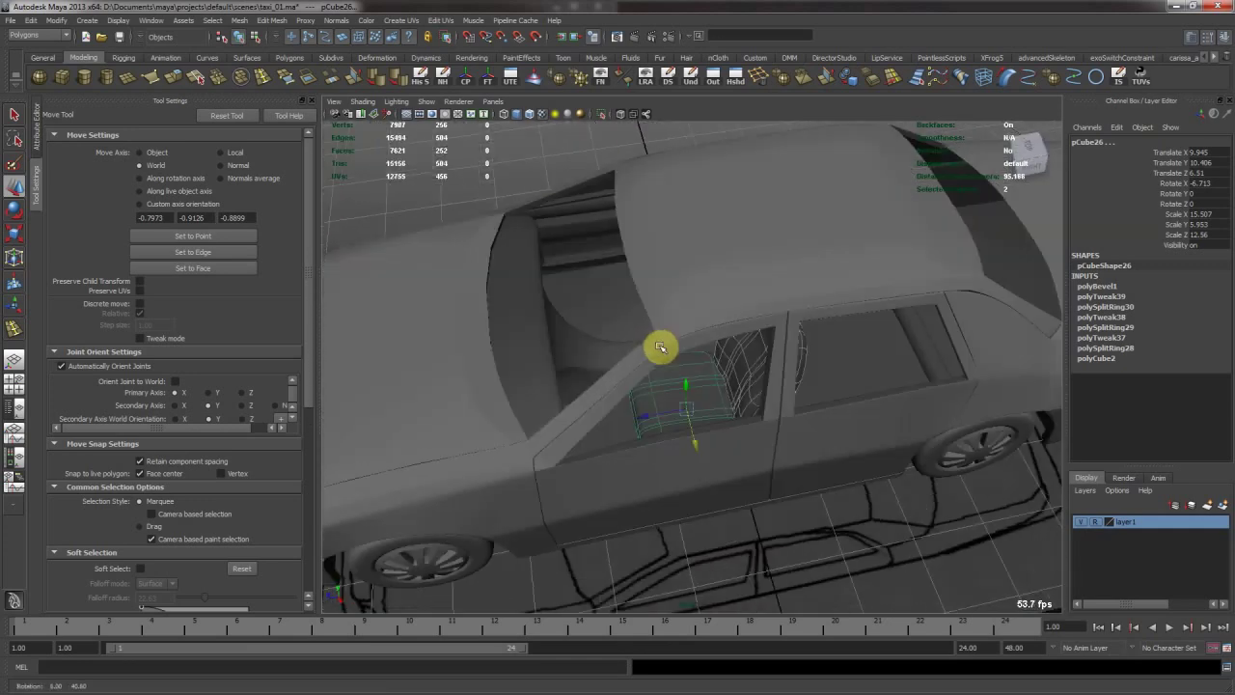
left_click_drag(620, 417, 908, 326, "alt")
left_click(891, 326)
Duplicate the seat cushion and raise the copy above the backrest as a headrest.
right_click_drag(576, 316, 819, 453, "alt")
left_click(820, 450)
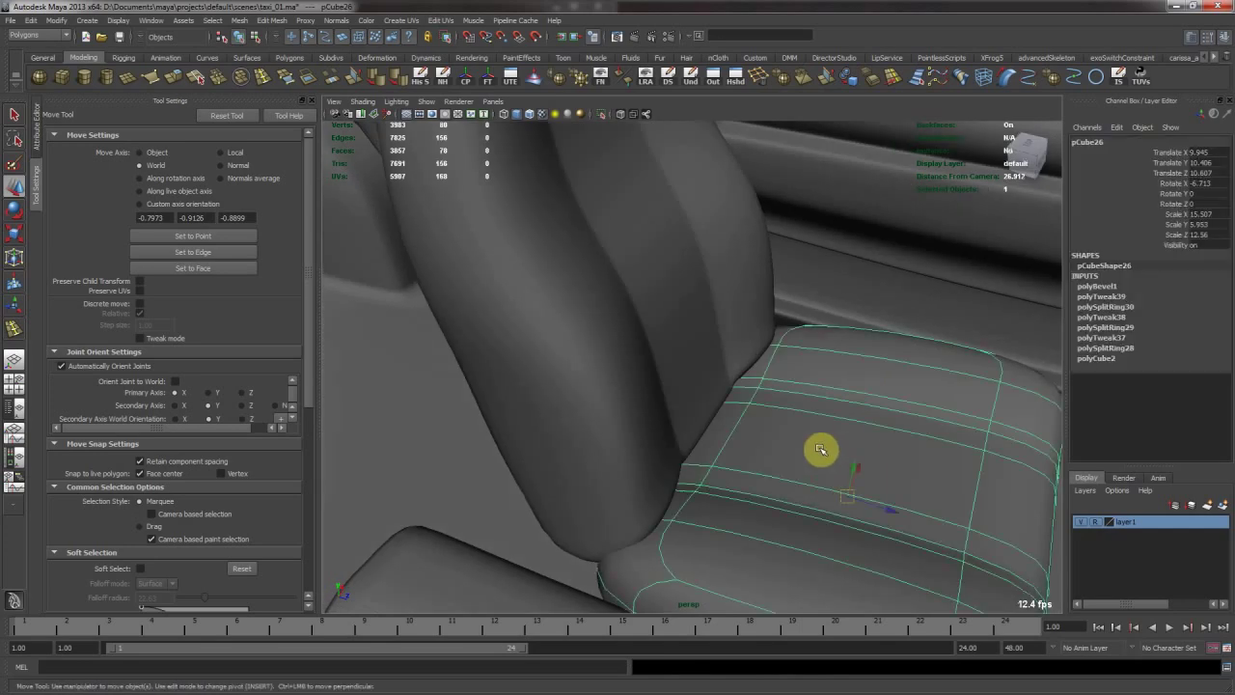
key("ctrl+d")
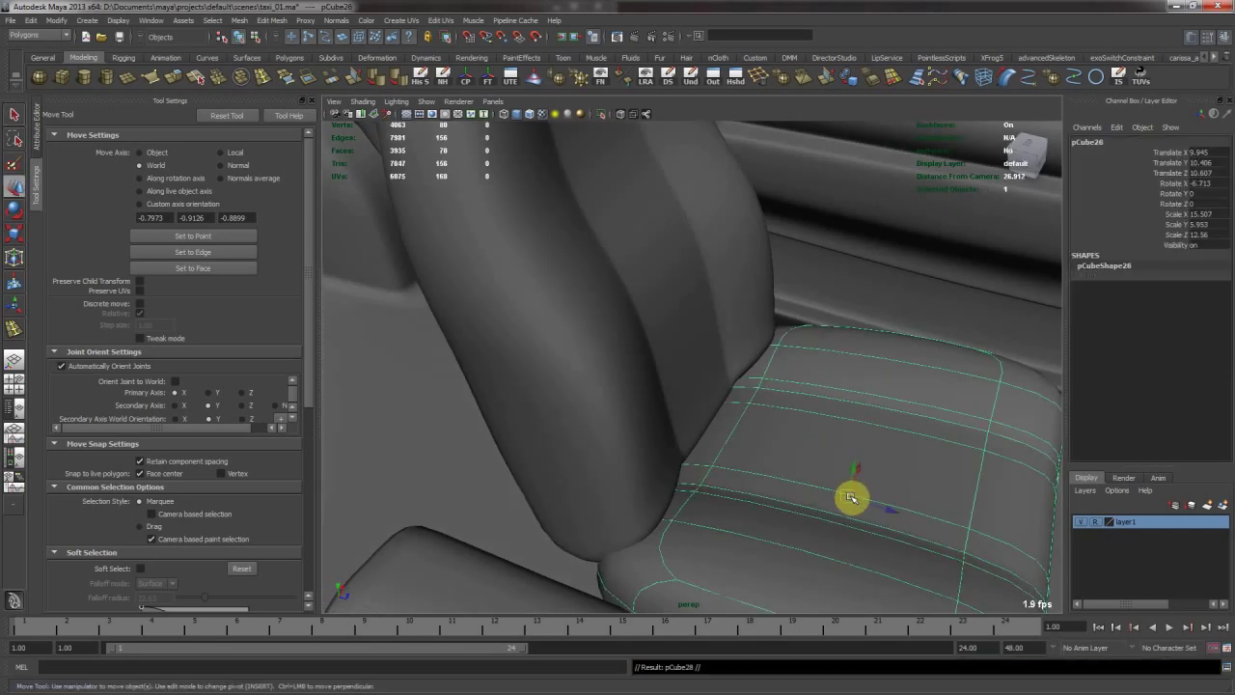
left_click_drag(870, 505, 697, 405)
middle_click_drag(692, 384, 666, 162)
middle_click_drag(666, 162, 712, 310, "alt")
Rotate the headrest upright to about 80.5 degrees in X and scale it to about 9.2 × 2.8 × 4.8.
key("e")
left_click_drag(825, 304, 560, 388)
key("r")
left_click_drag(790, 395, 785, 371)
left_click_drag(786, 370, 666, 361, "alt")
mouse_move(772, 349)
left_mouse_down()
mouse_move(725, 351)
mouse_move(791, 330)
mouse_move(835, 337)
mouse_move(764, 332)
left_mouse_up()
key("w")
left_click_drag(698, 224, 613, 239, "alt")
mouse_move(687, 396)
left_mouse_down("alt")
mouse_move(747, 444)
mouse_move(708, 391)
left_mouse_up("alt")
Adjust the upper vertices of the unsmoothed backrest, and return it to smooth preview in object mode.
left_click(710, 425)
key("1")
key("F8")
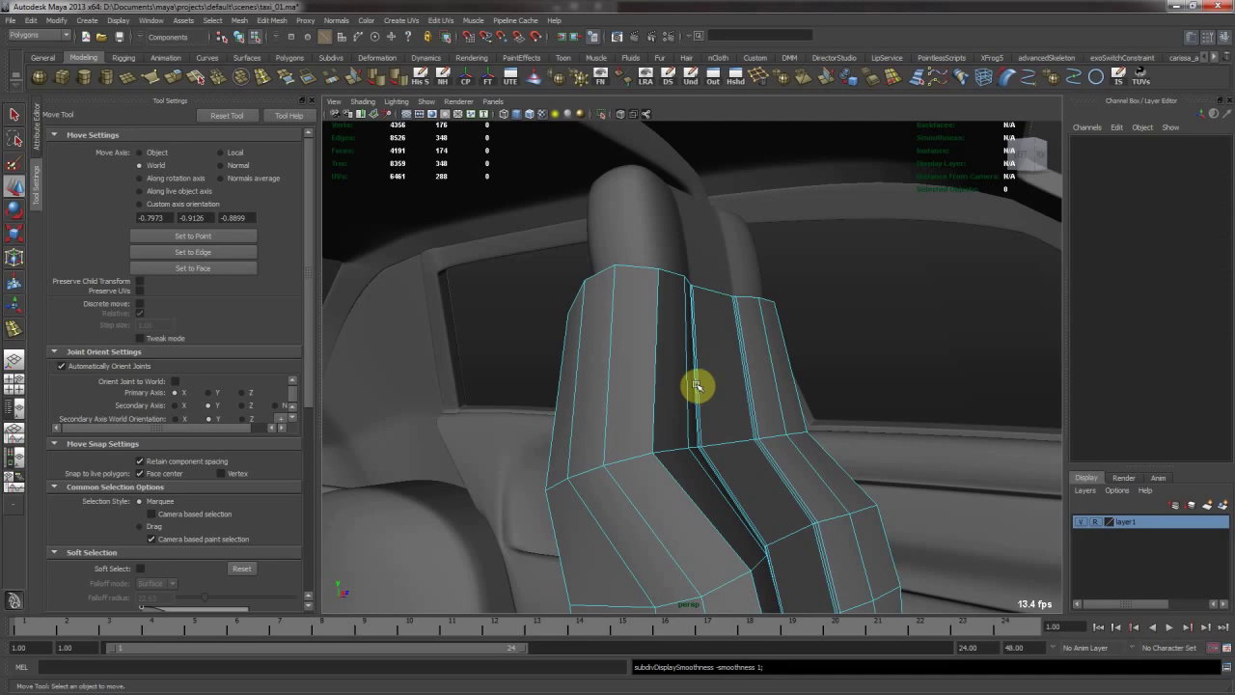
left_click_drag(618, 318, 642, 320, "alt")
right_click_drag(642, 320, 584, 305)
left_click_drag(533, 227, 879, 396)
left_click_drag(658, 364, 728, 376, "alt")
key("3")
key("F8")
Slide the headrest along Z to line it up above the backrest.
left_click(645, 405)
left_click(681, 277)
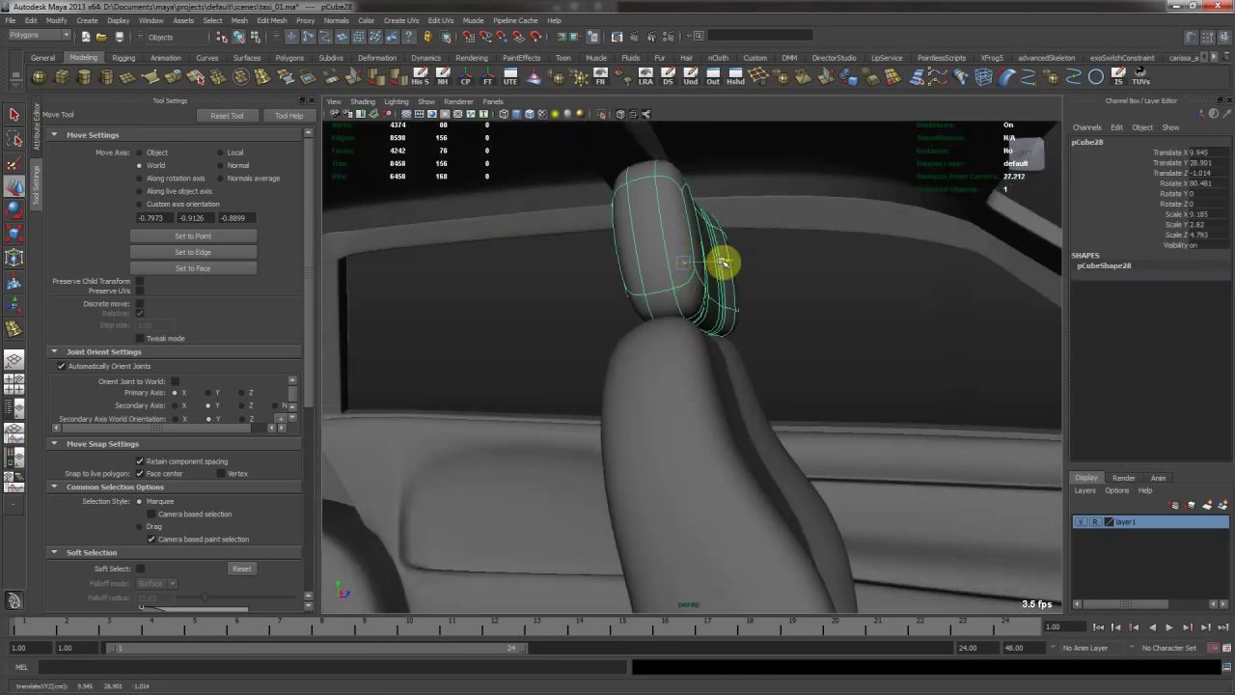
left_click_drag(723, 260, 723, 371, "alt")
right_click_drag(723, 372, 763, 399, "alt")
left_click_drag(763, 399, 723, 385, "alt")
Slim the backrest to a scale of about 10.7 × 3.6 × 9.3 and lower it to about Y 16.03.
left_click(694, 393)
key("r")
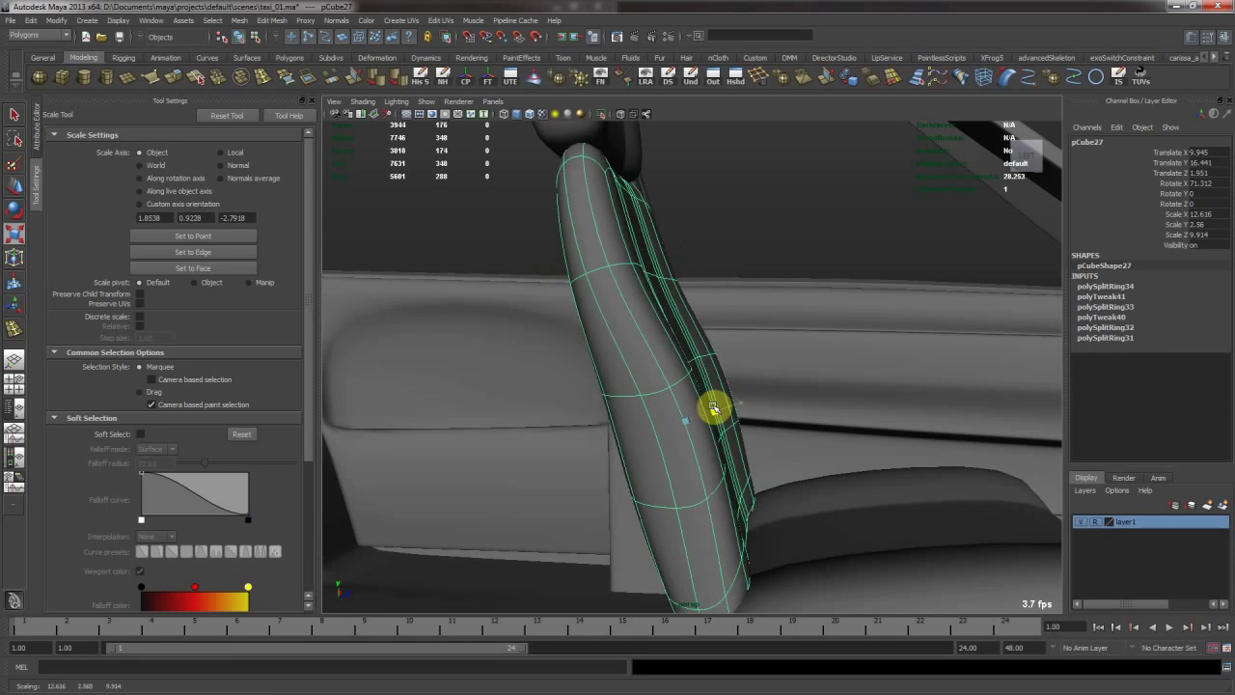
left_click_drag(726, 405, 804, 394, "alt")
key("w")
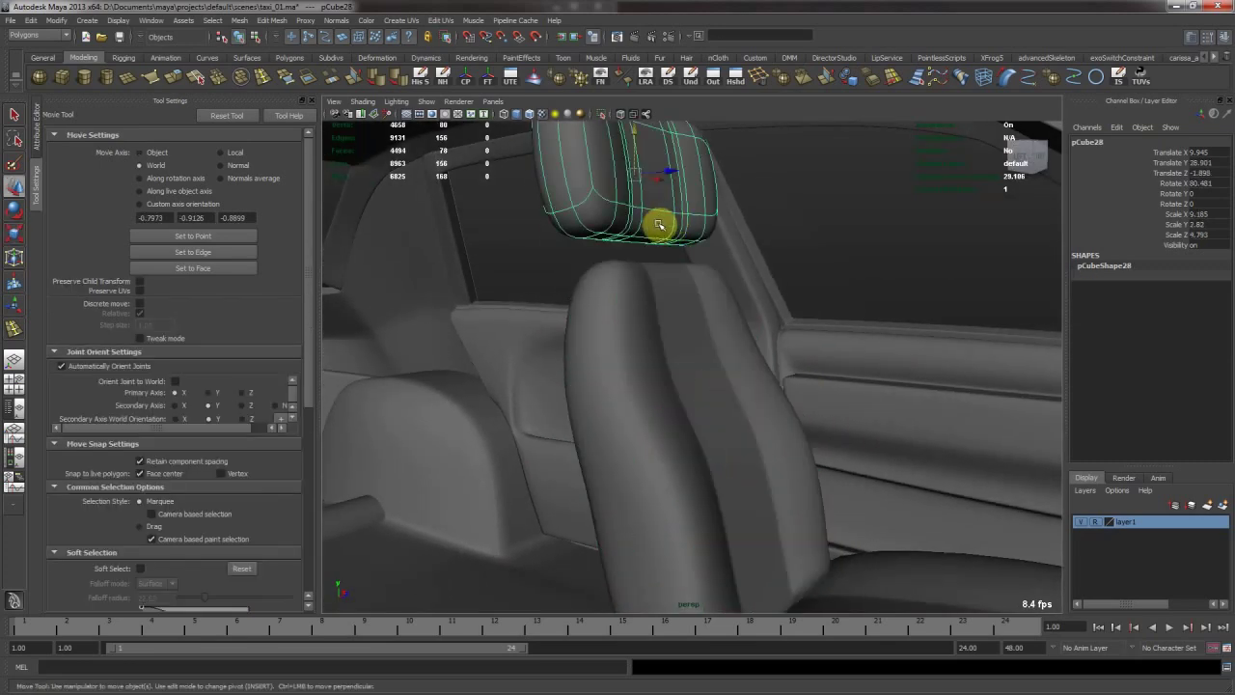
Lower the headrest to about Y 27.78 and scale it down to about 6.7 × 2.7 × 3.4.
left_click_drag(661, 253, 678, 279, "alt")
key("r")
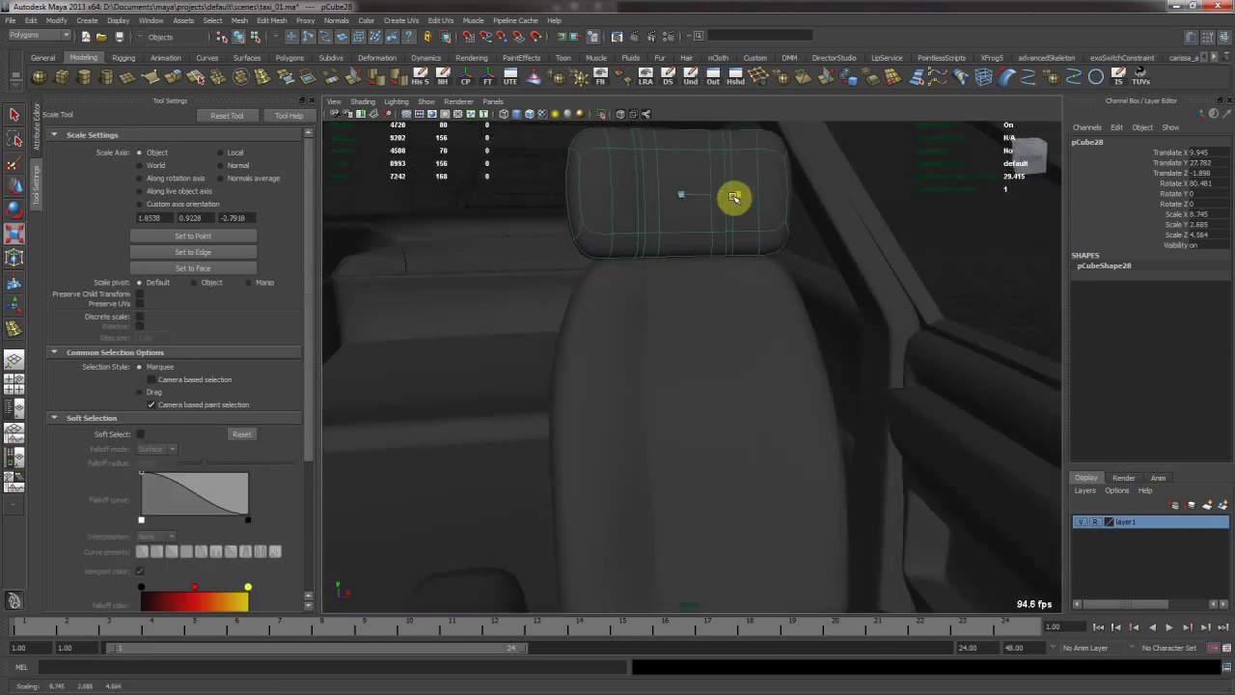
left_click_drag(680, 241, 691, 235)
Lower the headrest to about Y 27.55 and save the scene.
key("w")
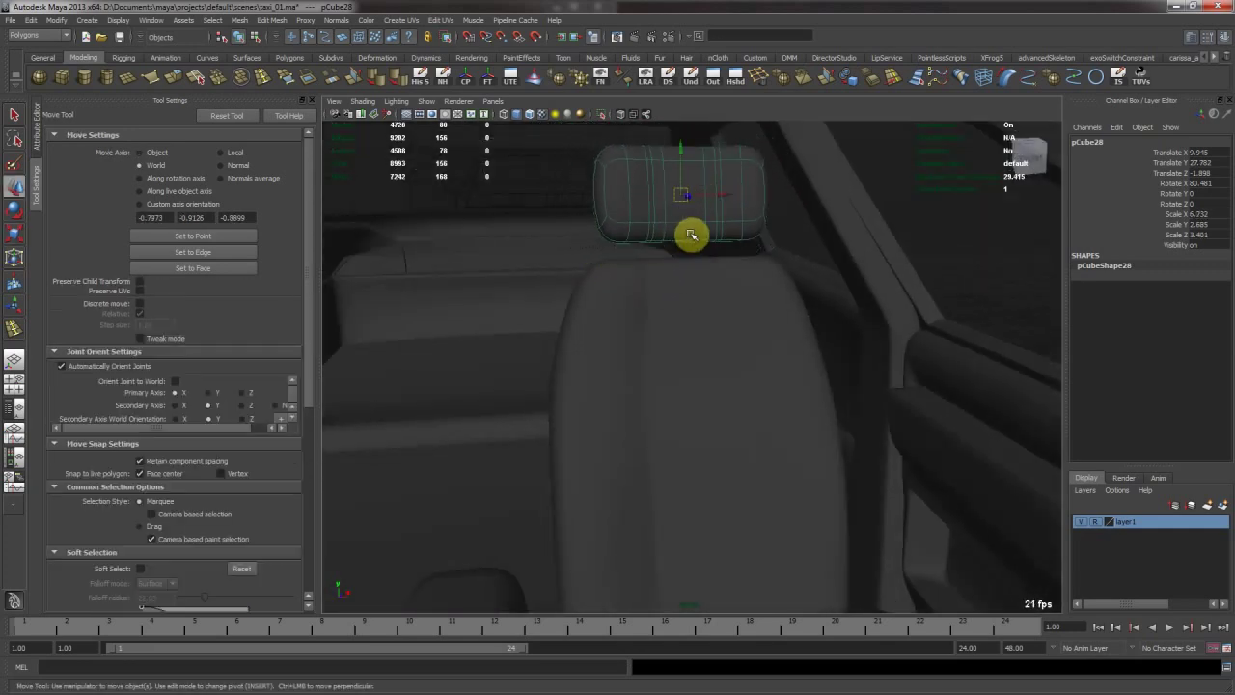
left_click_drag(769, 237, 835, 234, "alt")
scroll(816, 227, "down", 6)
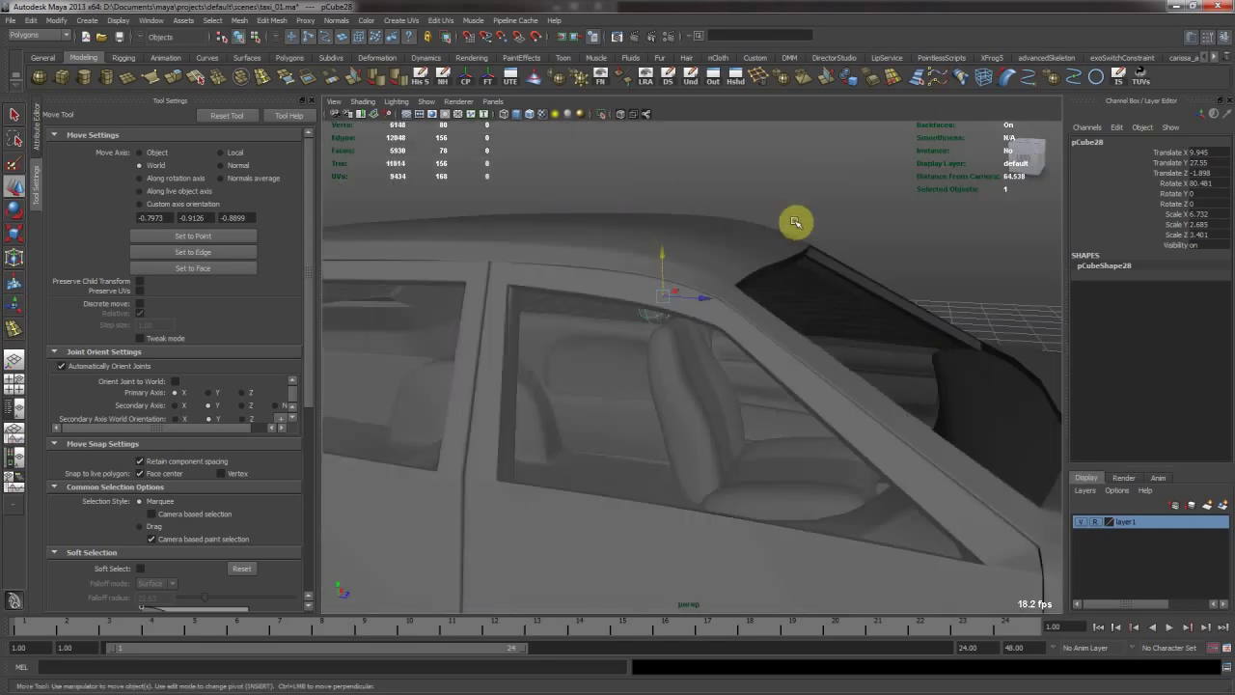
left_click(797, 221)
left_click_drag(890, 300, 749, 322, "alt")
key("ctrl+s")
Seat the headrest on top of the backrest at about Y 27.15, Z -1.42.
left_click_drag(708, 415, 721, 317, "alt")
right_click_drag(720, 317, 768, 319, "alt")
left_click_drag(768, 319, 738, 295, "alt")
left_click(659, 181)
left_click_drag(675, 198, 654, 233, "alt")
key("f")
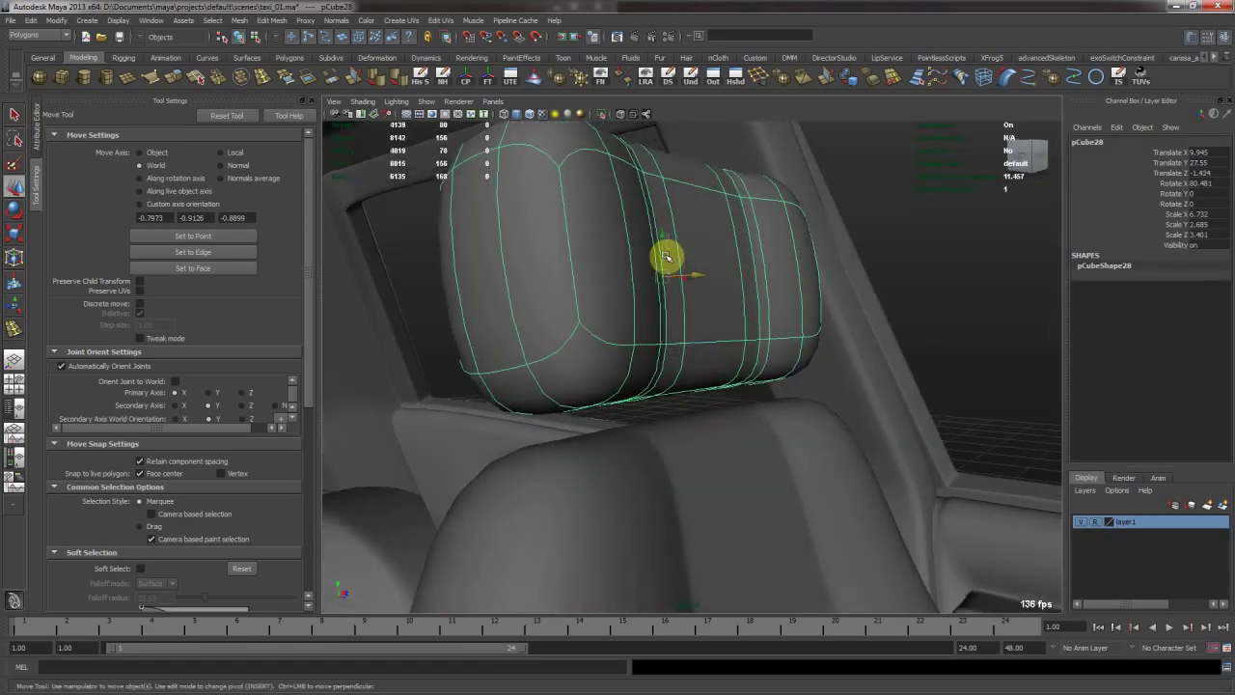
left_click_drag(666, 261, 787, 367, "alt")
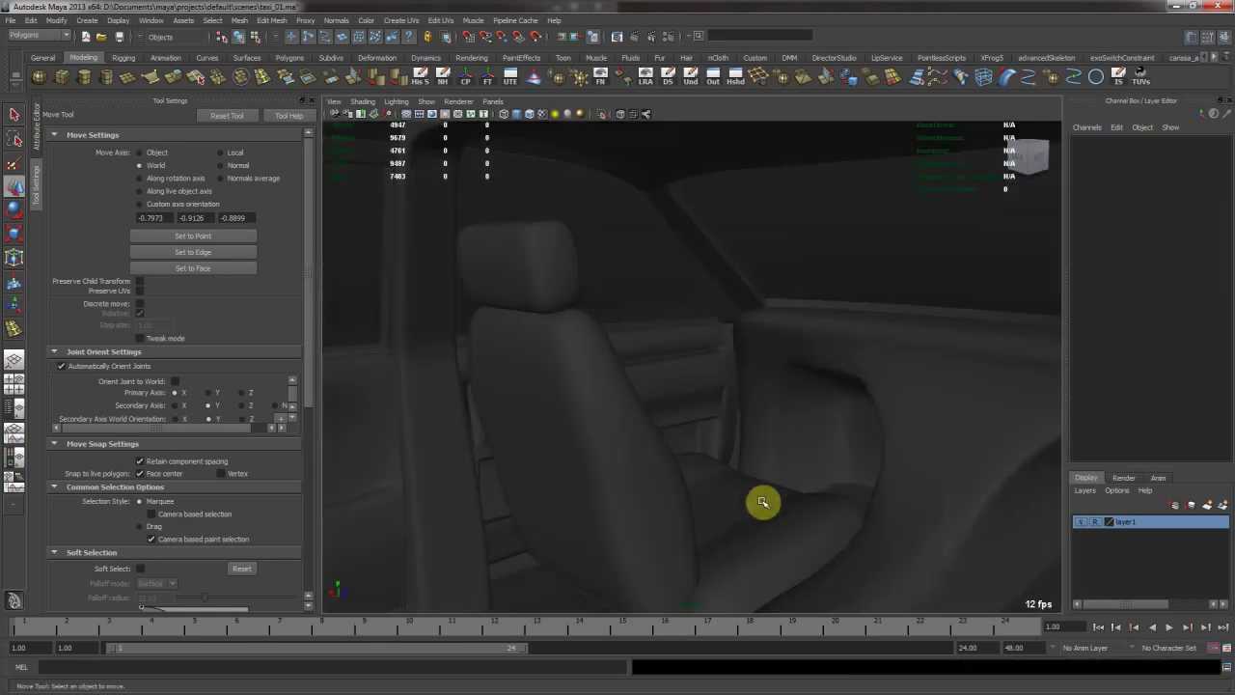
Group the cushion, backrest and headrest, and mirror a duplicate of the group to the other side with Scale X -1.
left_click(763, 501)
left_click_drag(623, 452, 572, 389, "alt")
left_click(572, 388, "shift")
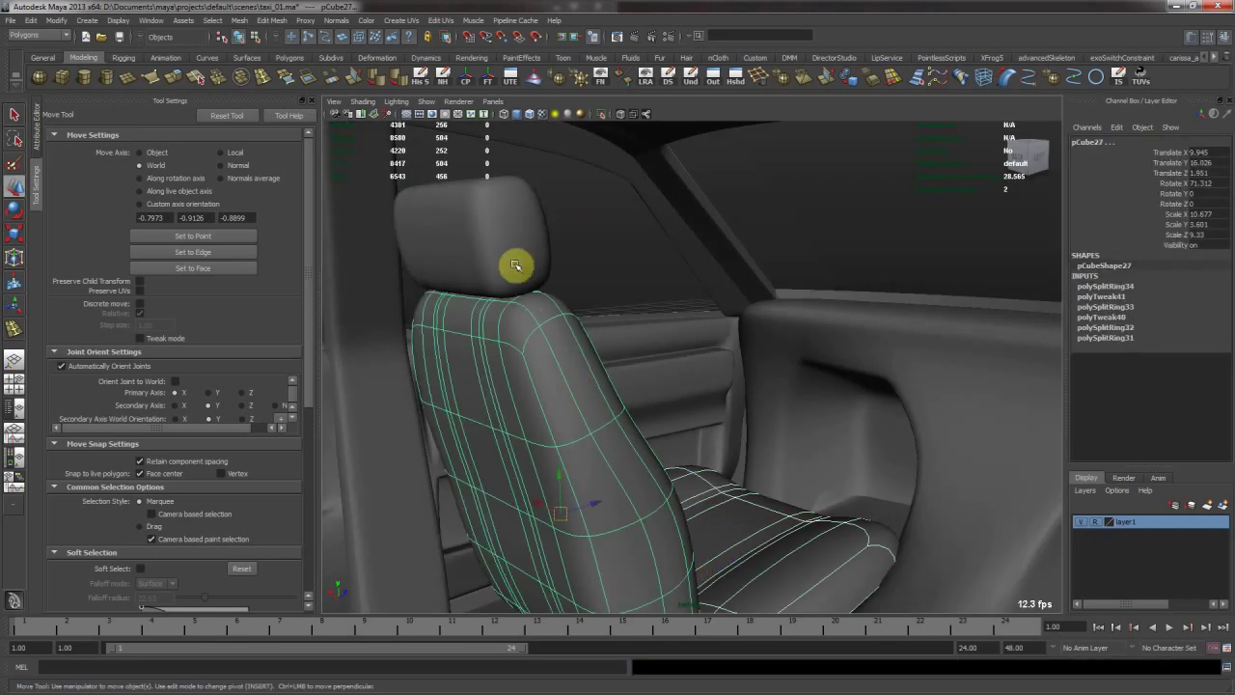
left_click(509, 268, "shift")
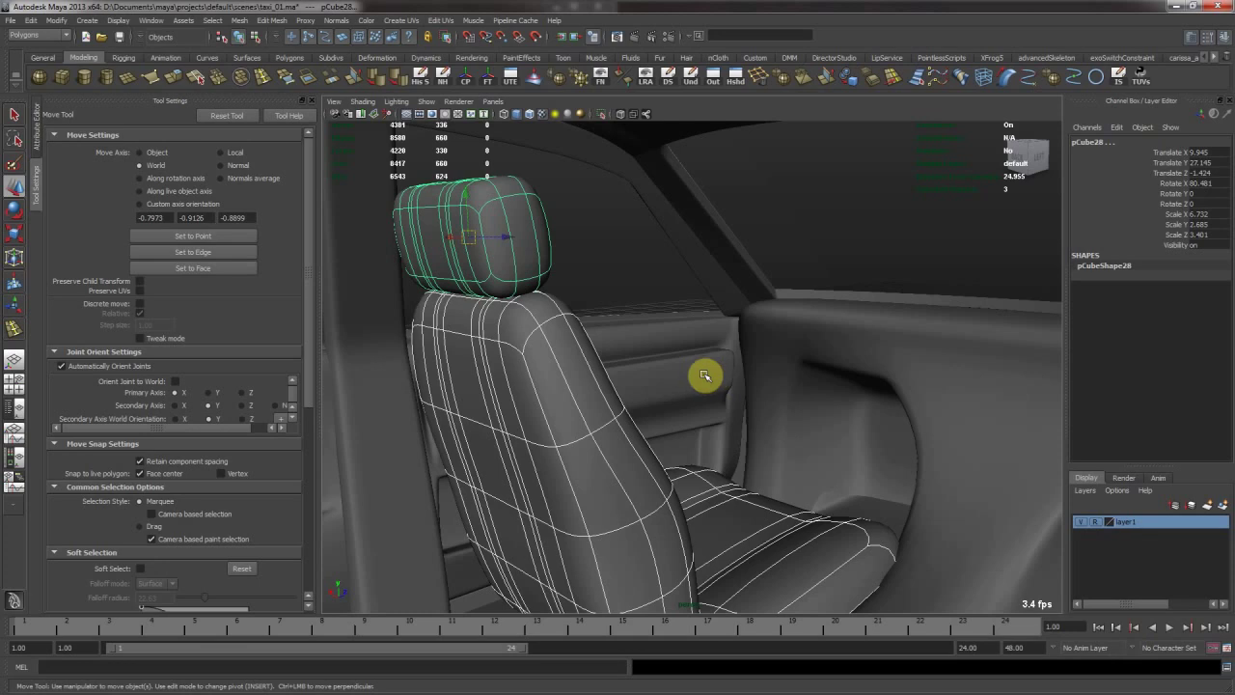
key("ctrl+g")
right_click_drag(771, 422, 531, 377, "alt")
left_click_drag(532, 378, 702, 372, "alt")
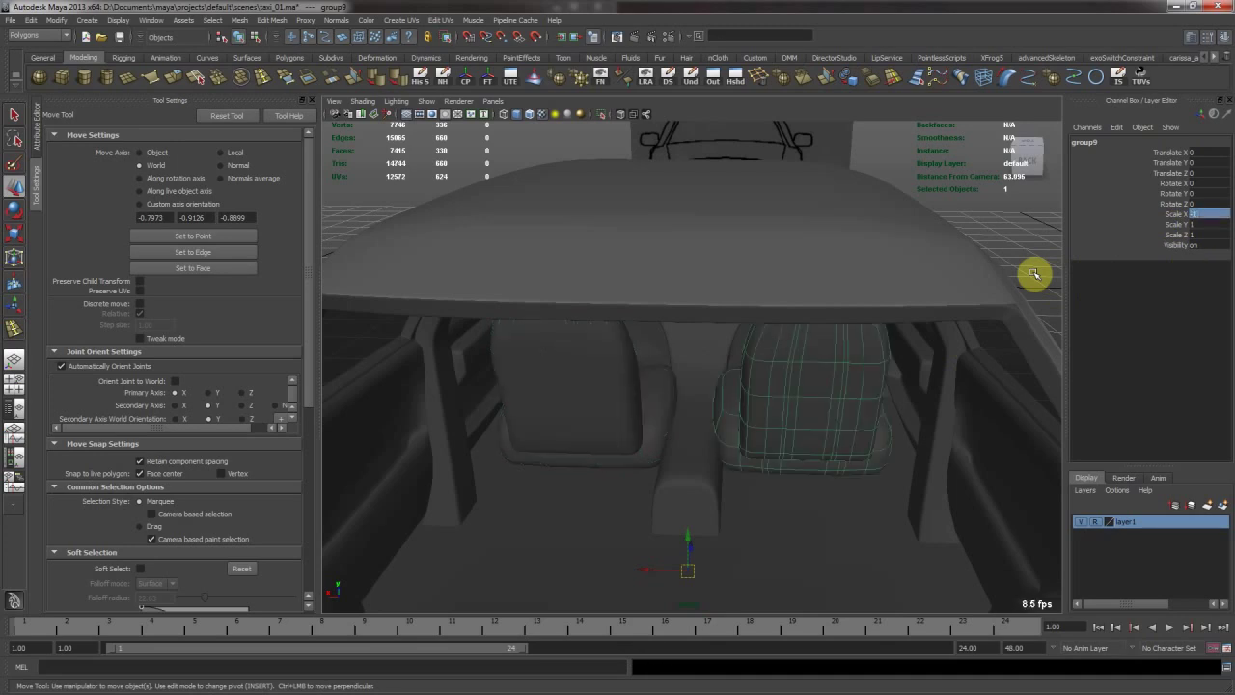
Widen the backrests of both front seats together to Scale X 11.828.
left_click(970, 174)
right_click_drag(969, 175, 855, 279, "alt")
left_click_drag(854, 278, 998, 377, "alt")
right_click_drag(609, 345, 774, 394, "alt")
left_click_drag(775, 395, 592, 375, "alt")
left_click(592, 367)
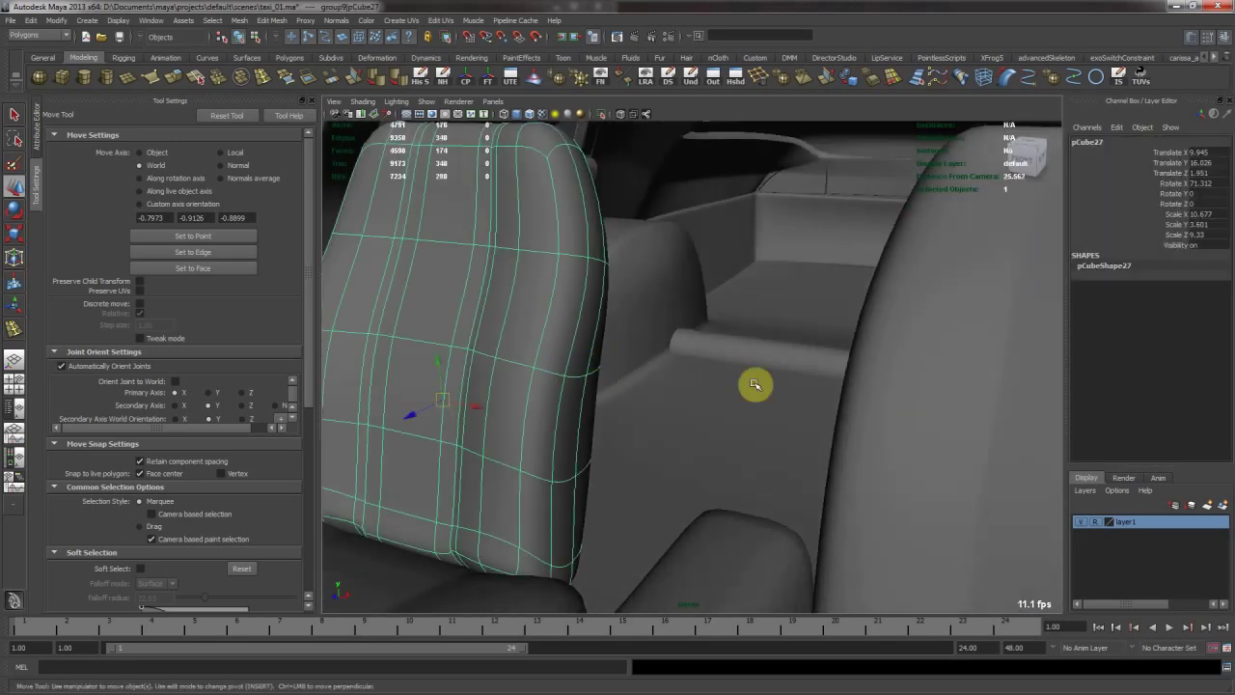
left_click(876, 390, "shift")
key("r")
right_click_drag(959, 444, 813, 419, "alt")
mouse_move(813, 419)
left_mouse_down("alt")
mouse_move(810, 435)
mouse_move(820, 430)
left_mouse_up("alt")
right_click_drag(834, 429, 701, 350, "alt")
left_click_drag(700, 350, 791, 370, "alt")
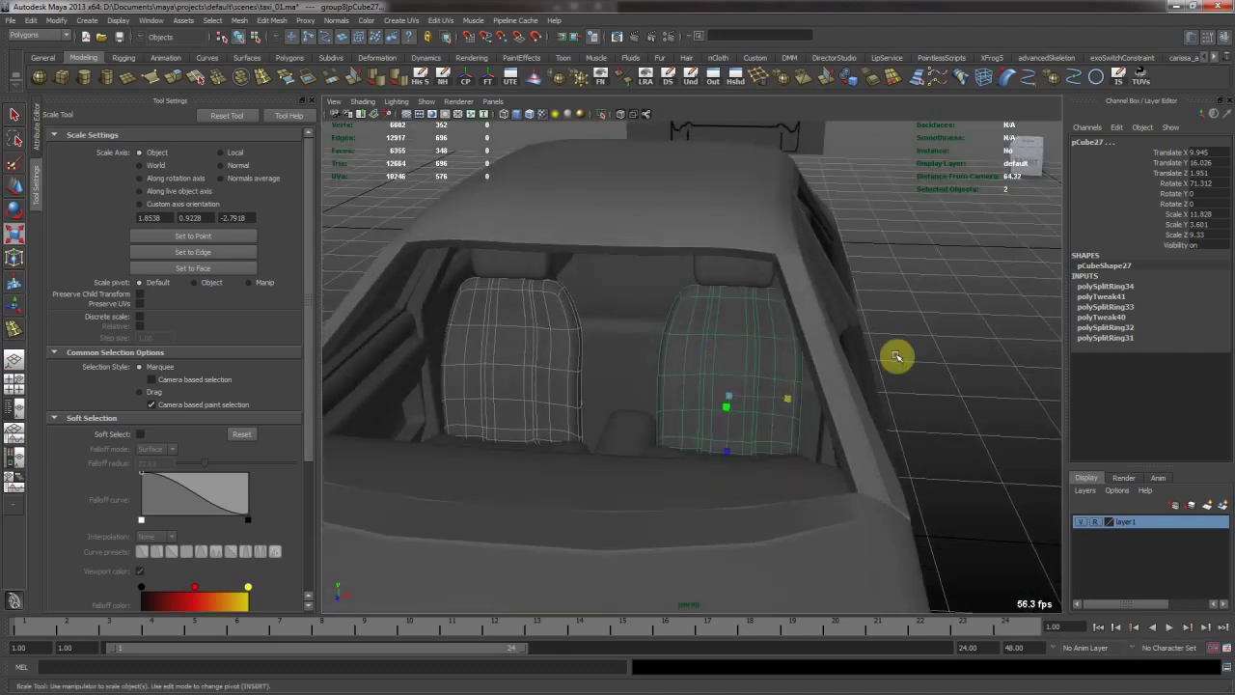
left_click(805, 345)
Duplicate both front seat groups and move the copies back to Translate Z -25.987 as rear seats.
left_click_drag(903, 323, 990, 360, "alt")
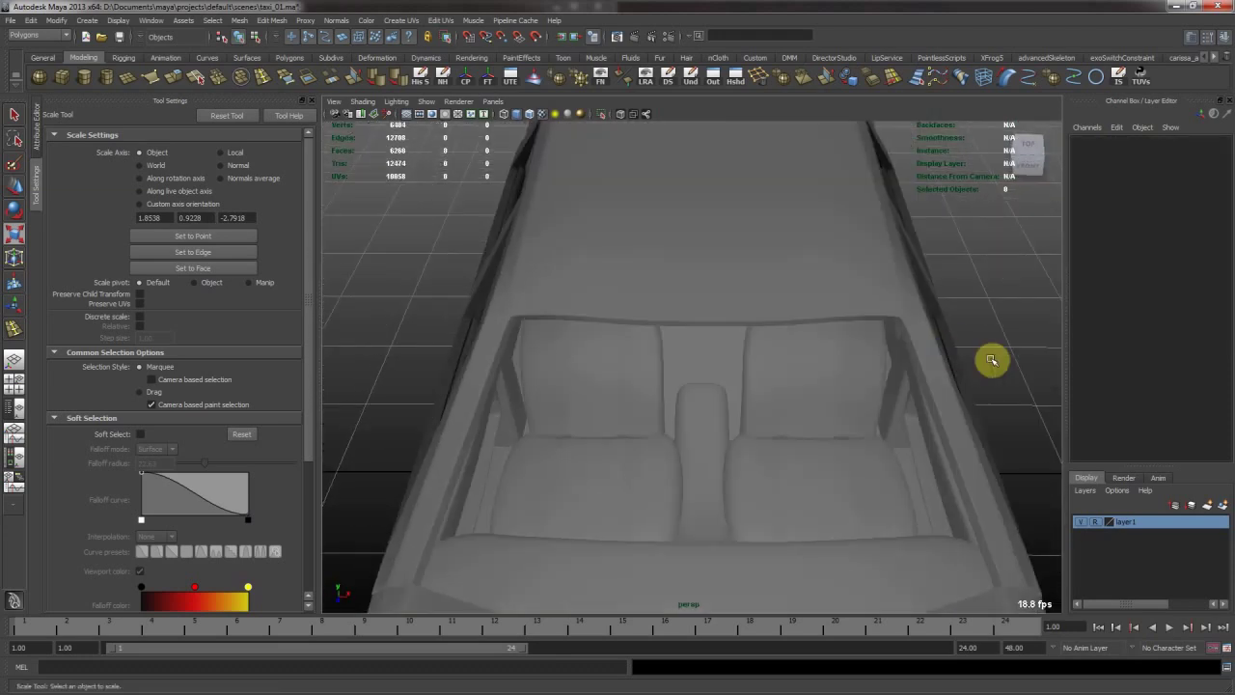
right_click_drag(925, 362, 708, 339, "alt")
left_click_drag(708, 338, 522, 249, "alt")
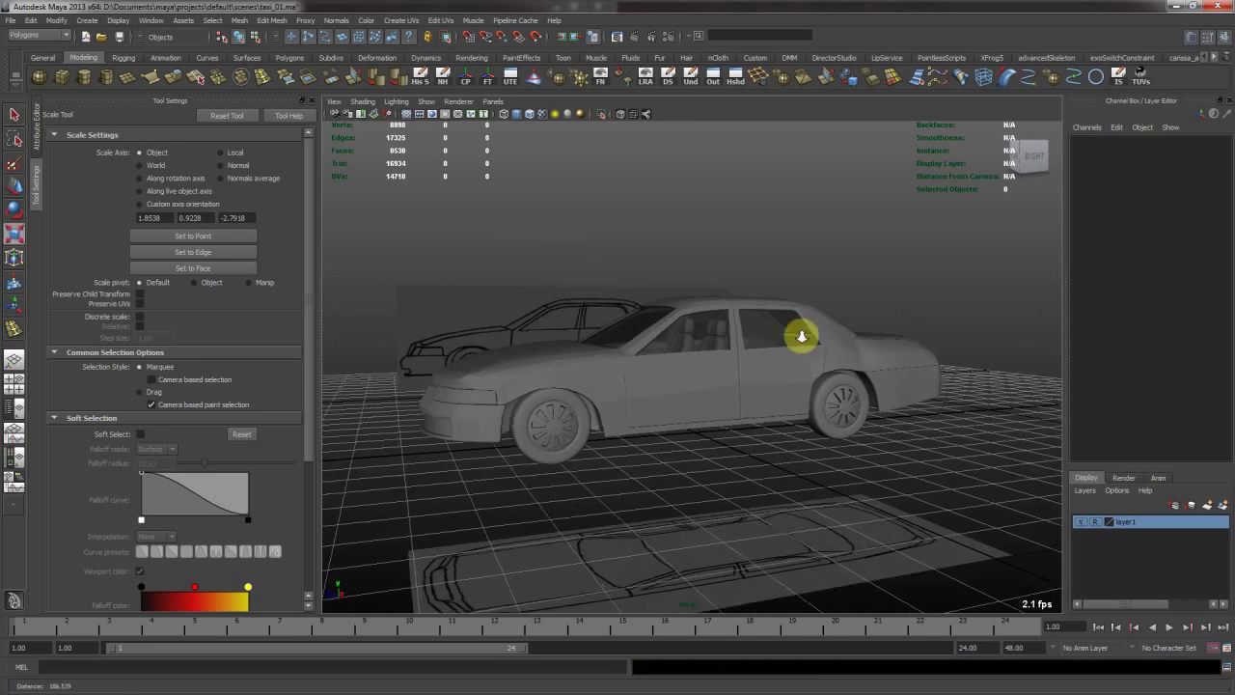
right_click_drag(802, 337, 703, 389, "alt")
left_click_drag(703, 389, 769, 379, "alt")
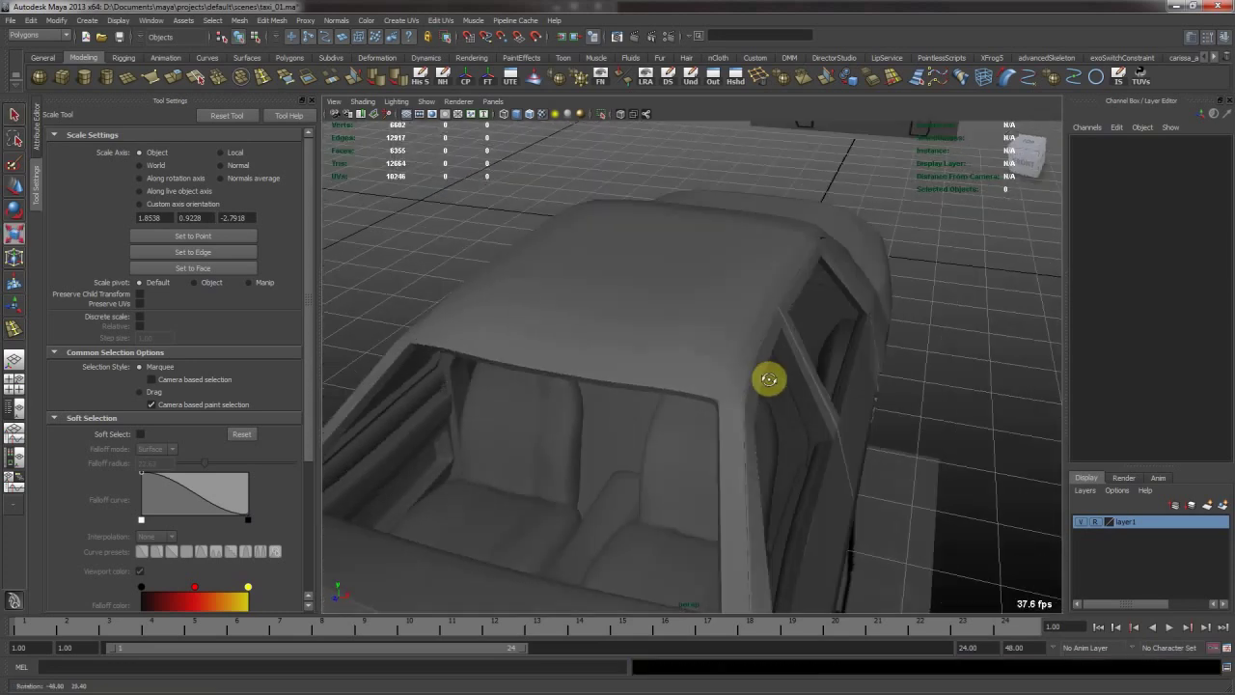
left_click(675, 454)
left_click(521, 425, "shift")
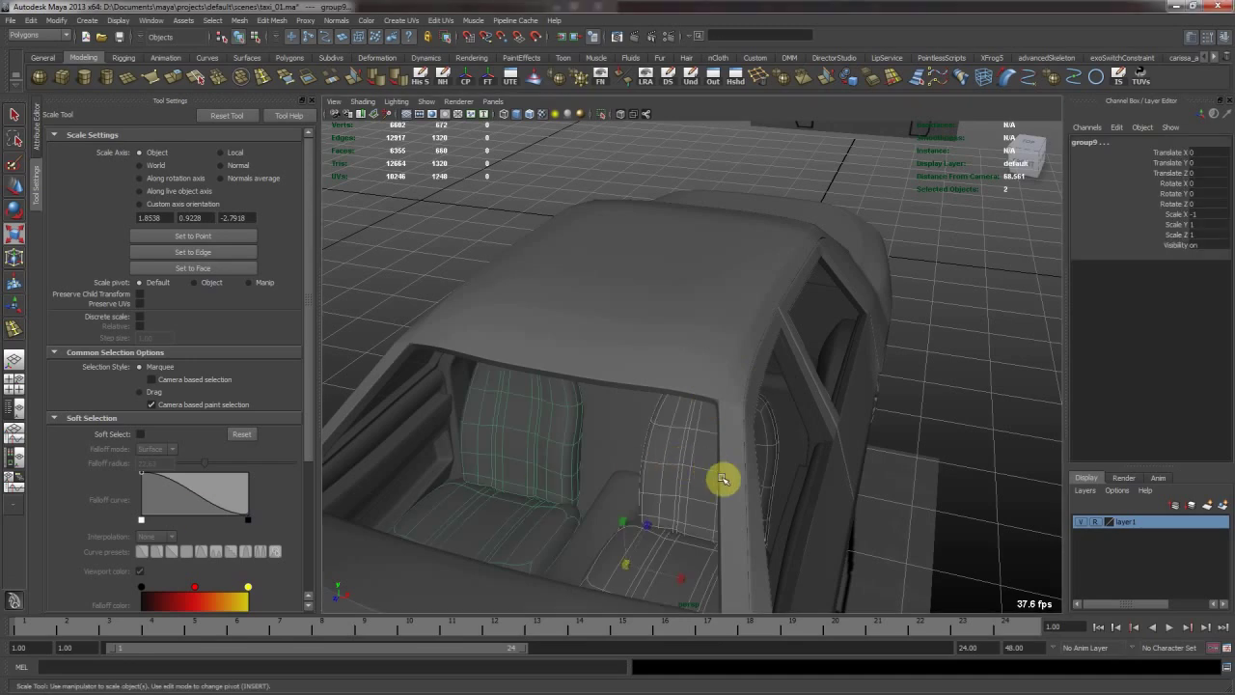
mouse_move(723, 479)
left_mouse_down("alt")
mouse_move(653, 481)
mouse_move(725, 486)
left_mouse_up("alt")
key("w")
left_click_drag(725, 486, 762, 420, "alt")
right_click_drag(762, 422, 820, 422, "alt")
left_click_drag(820, 421, 791, 411, "alt")
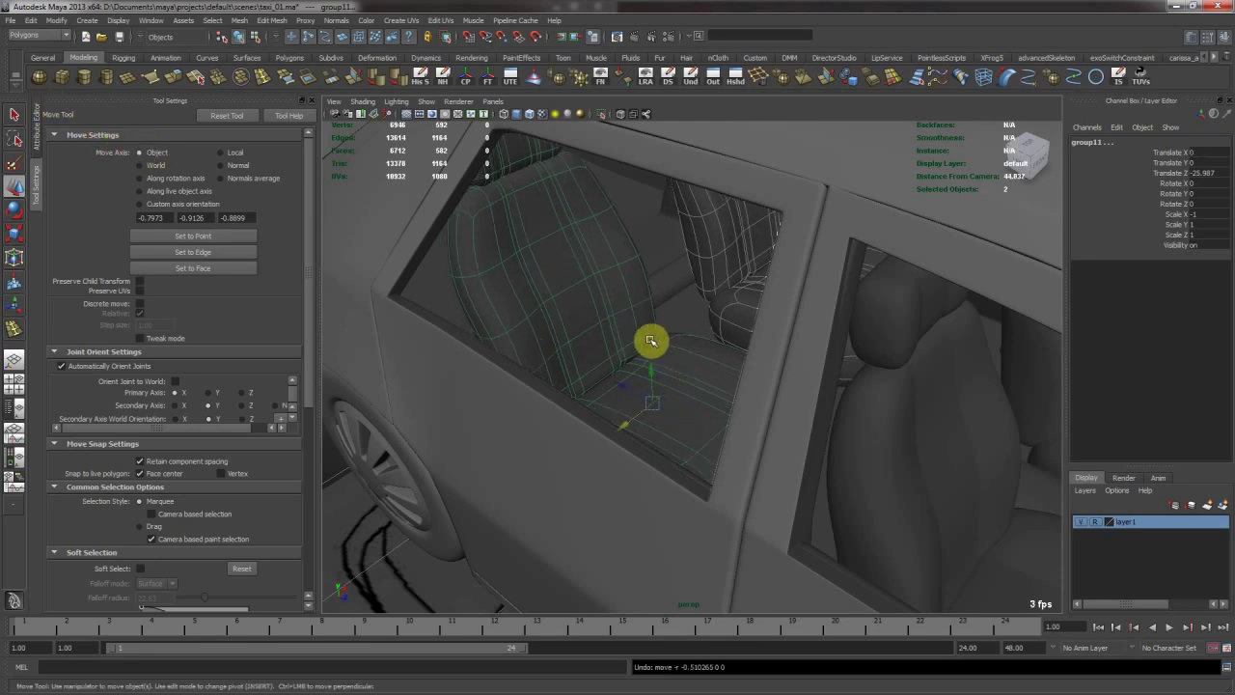
Spread the two rear seat groups outward to about Translate X -1.57.
left_click_drag(602, 355, 595, 330, "alt")
right_click_drag(596, 331, 714, 360, "alt")
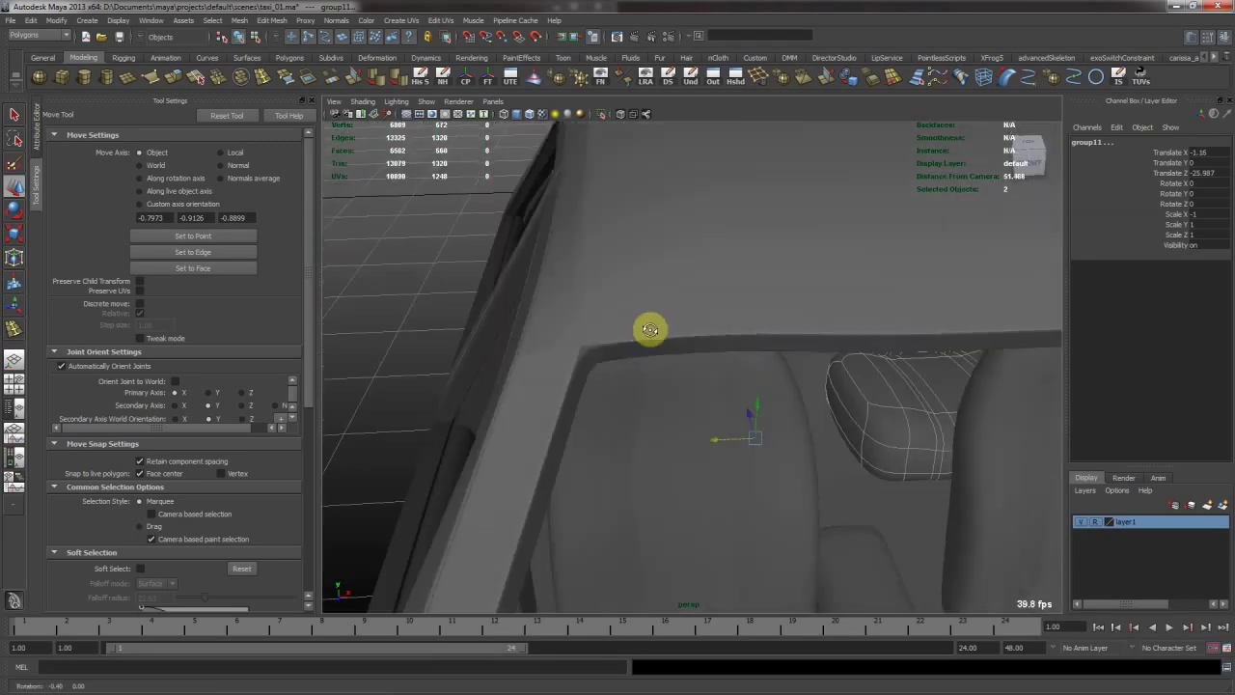
left_click_drag(686, 330, 656, 337, "alt")
right_click_drag(656, 337, 692, 322, "alt")
left_click_drag(692, 322, 704, 312, "alt")
key("q")
key("ctrl+s")
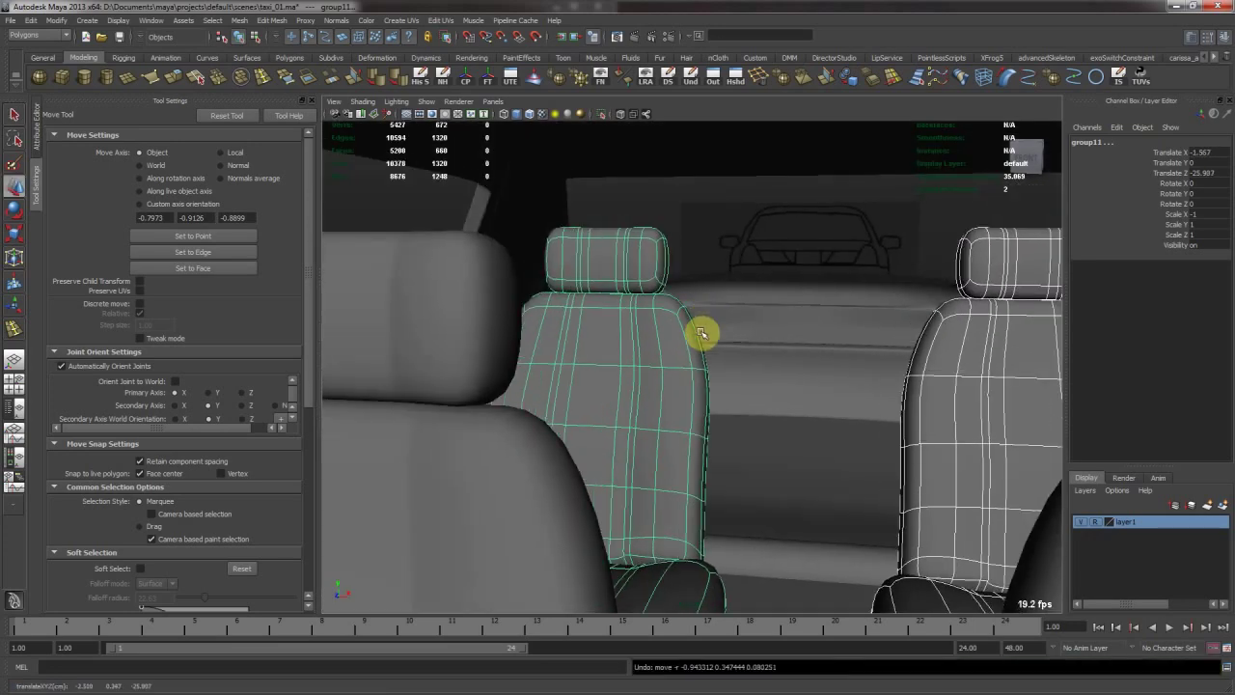
Adjust the spread of the two rear seat groups to about Translate X -2.17.
left_click_drag(765, 478, 832, 403, "alt")
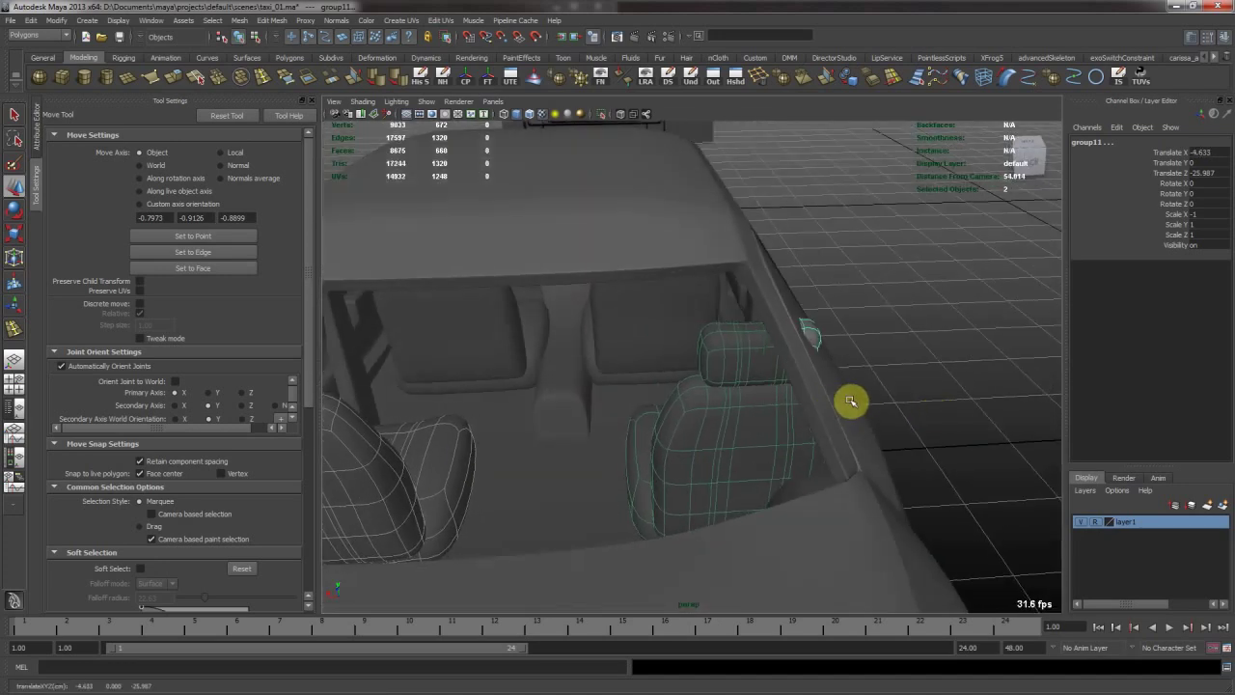
middle_click_drag(851, 401, 847, 402)
left_click_drag(847, 402, 835, 406, "alt")
middle_click_drag(835, 405, 801, 397)
left_click_drag(801, 396, 819, 396, "alt")
middle_click_drag(819, 396, 827, 401, "alt")
left_click_drag(827, 401, 835, 409, "alt")
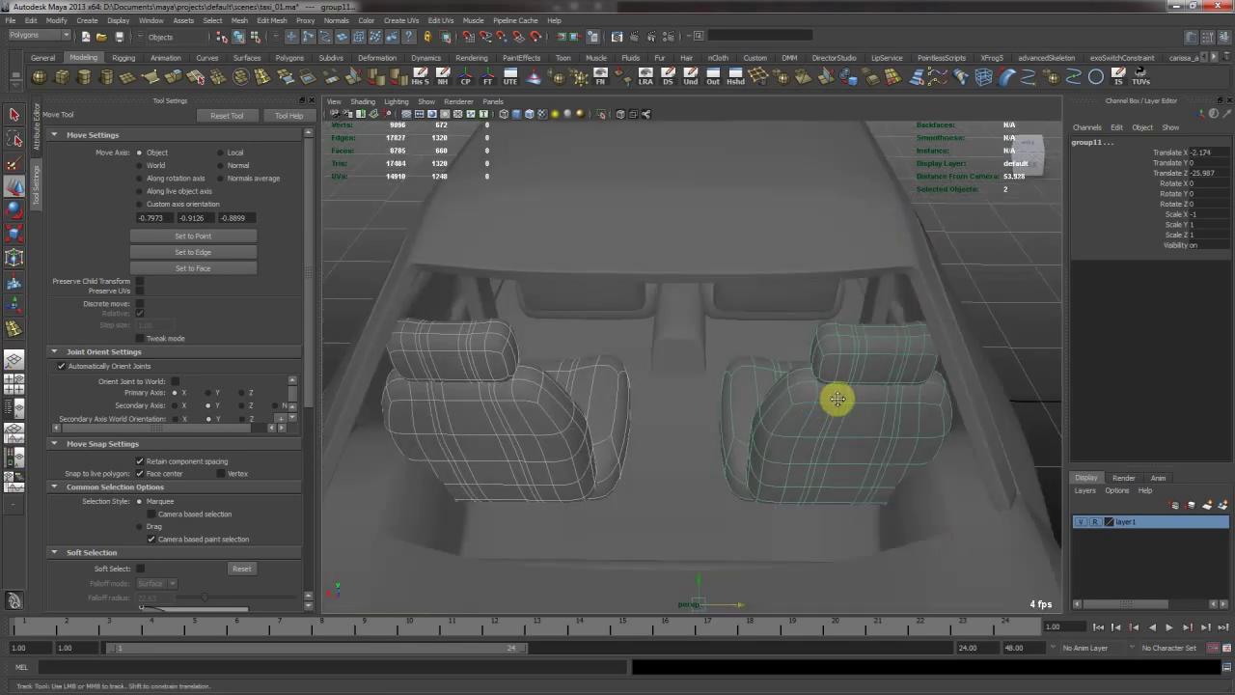
left_click_drag(827, 414, 736, 383, "alt")
Duplicate one rear backrest and its headrest, and centre the copies between the outer rear seats at about Translate X -2.21.
left_click(620, 375)
left_click(569, 170)
left_click_drag(494, 163, 741, 189)
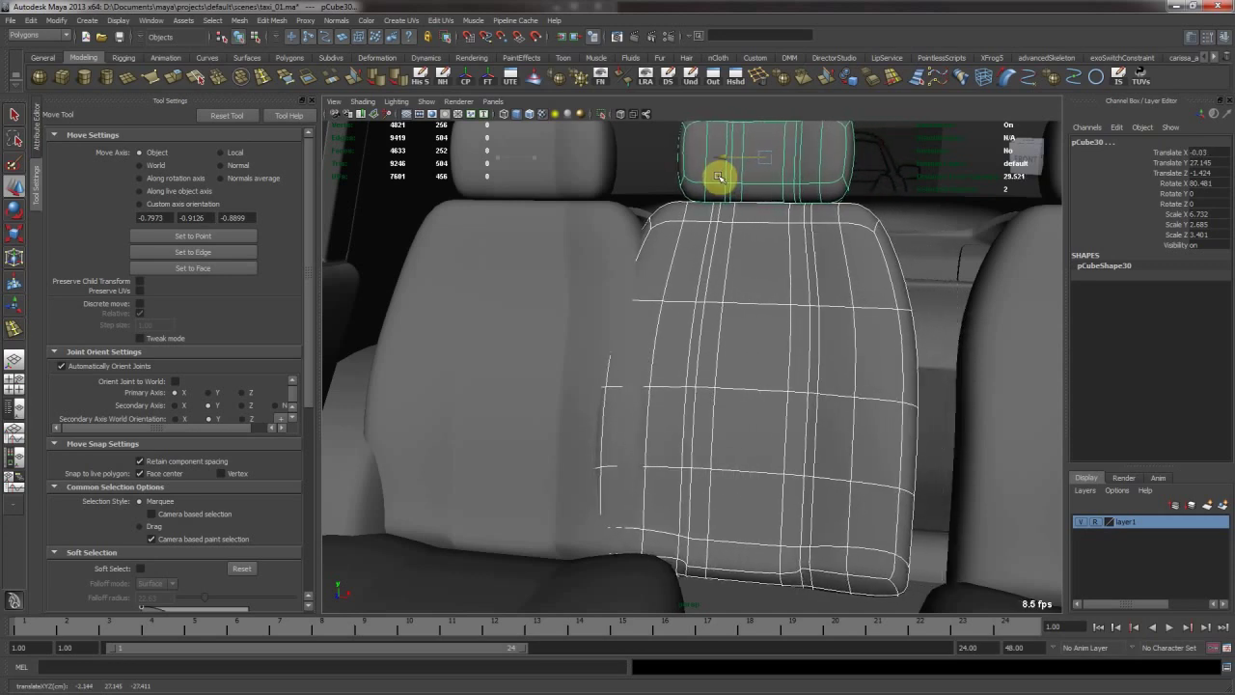
left_click_drag(637, 293, 686, 298, "alt")
key("space")
key("space")
mouse_move(769, 319)
middle_mouse_down("alt")
mouse_move(692, 290)
mouse_move(641, 288)
middle_mouse_up("alt")
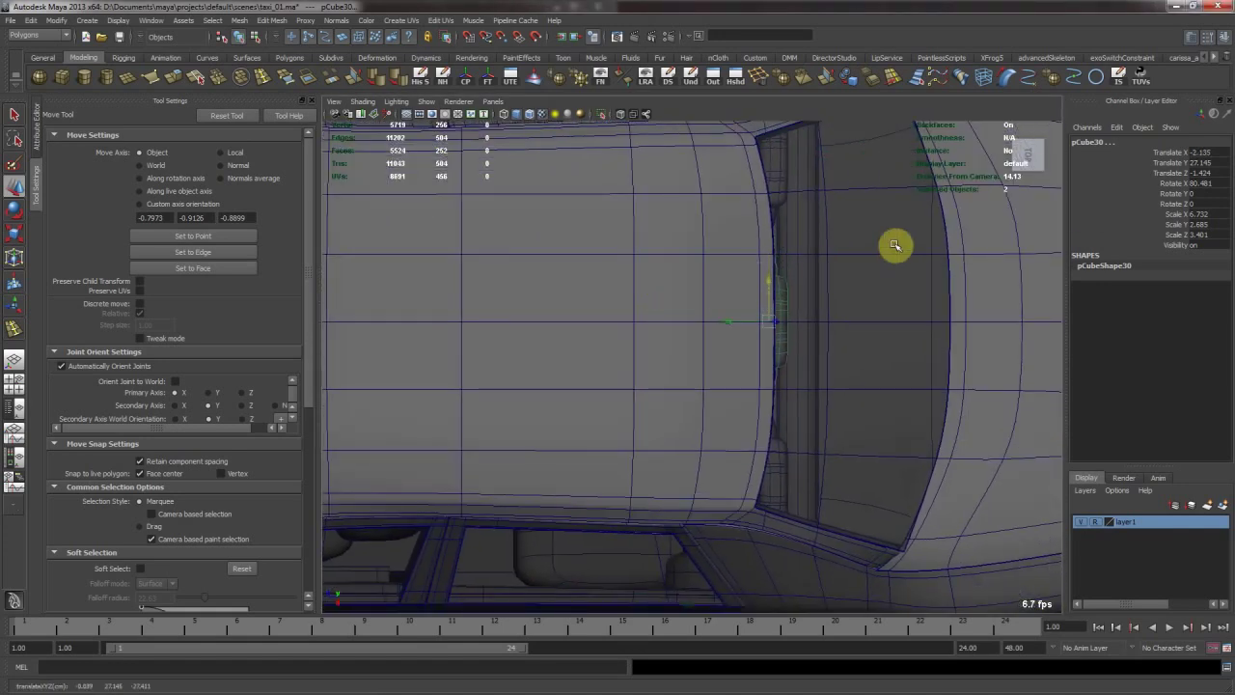
key("space")
key("space")
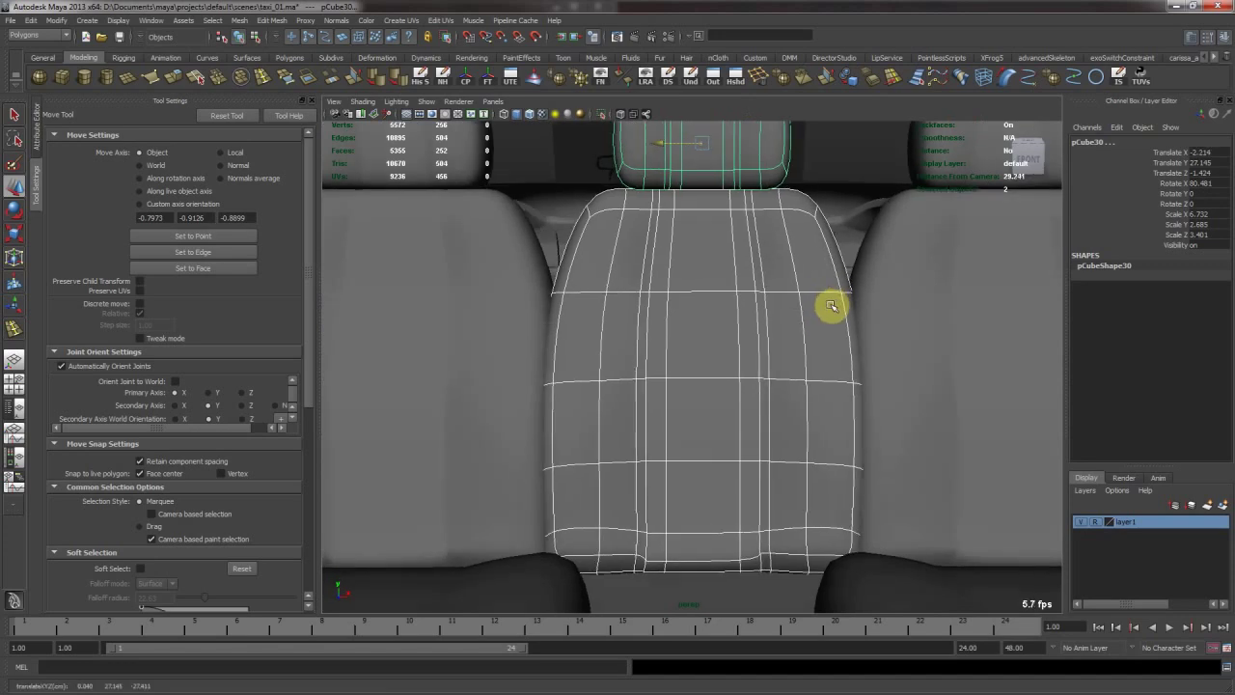
Duplicate a rear cushion and move the copy to the middle of the rear seats at about Translate X -2.25.
middle_click_drag(849, 394, 820, 314, "alt")
right_click_drag(820, 313, 723, 312, "alt")
left_click_drag(723, 311, 757, 357, "alt")
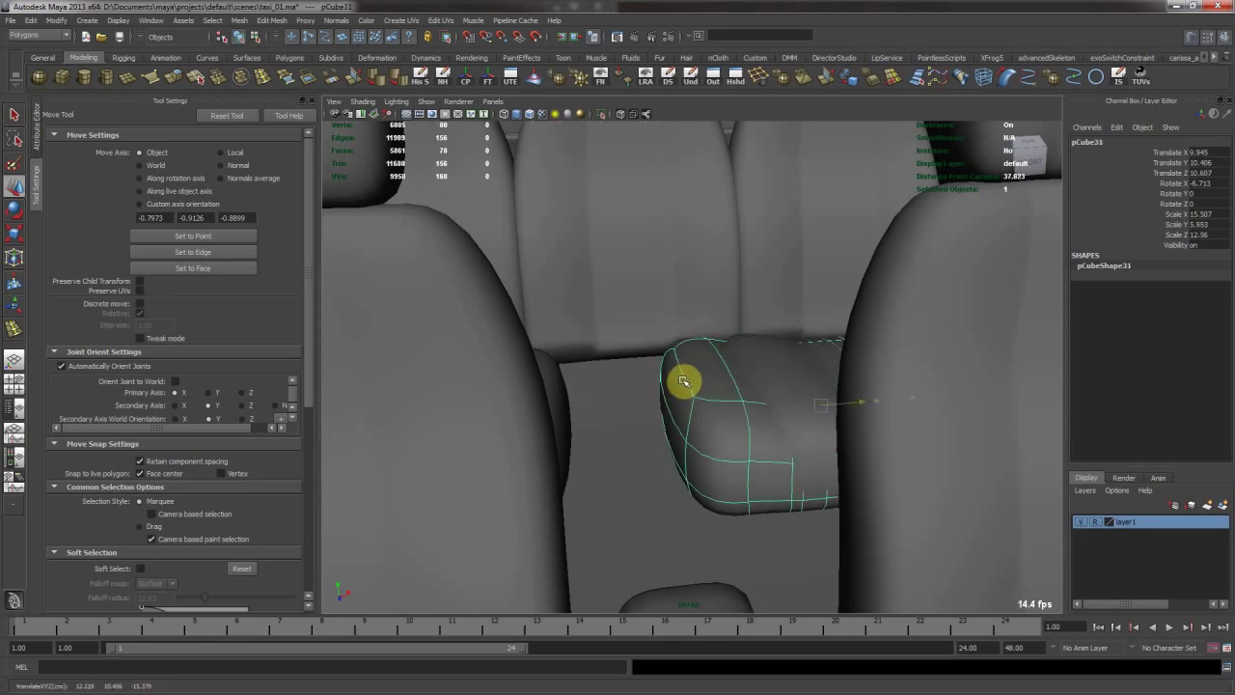
left_click_drag(584, 378, 741, 385, "alt")
middle_click_drag(741, 386, 736, 358, "alt")
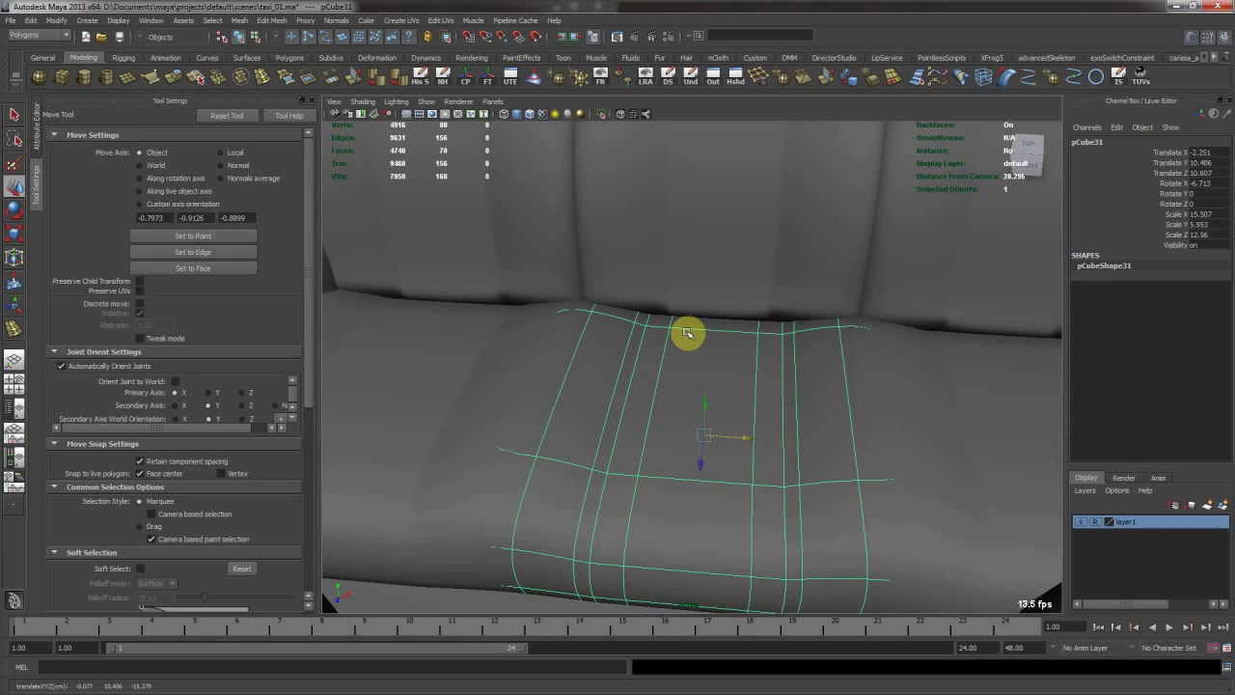
Deselect the middle cushion, save the scene and check the seats from around the whole car.
right_click_drag(688, 332, 634, 280, "alt")
left_click_drag(634, 280, 850, 279, "alt")
right_click_drag(850, 280, 639, 210, "alt")
left_click(760, 149)
left_click_drag(777, 246, 716, 230, "alt")
left_click_drag(818, 247, 920, 289, "alt")
right_click_drag(920, 289, 656, 247, "alt")
left_click_drag(822, 222, 831, 224, "alt")
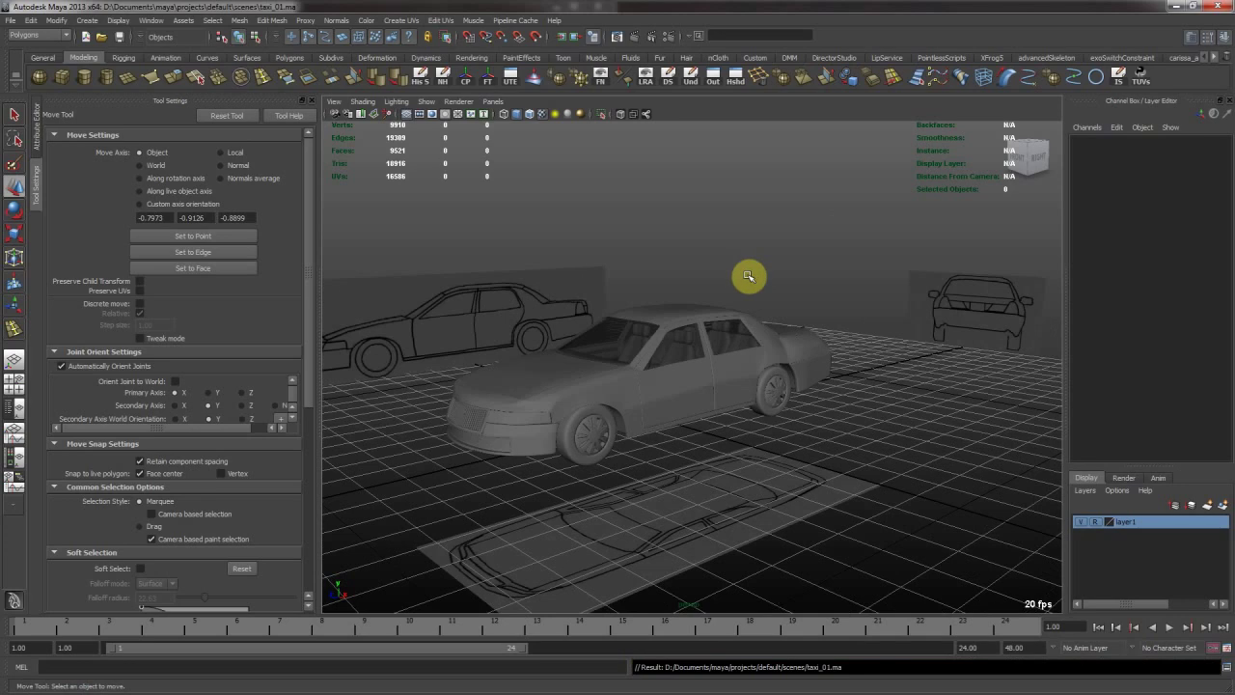
left_click_drag(693, 344, 710, 372, "alt")
right_click_drag(711, 373, 787, 384, "alt")
left_click_drag(706, 379, 753, 288, "alt")
Create a polygon plane above the rear window in the side view at Y 30, Z -40, and rotate it about -65.6 in X.
key("space")
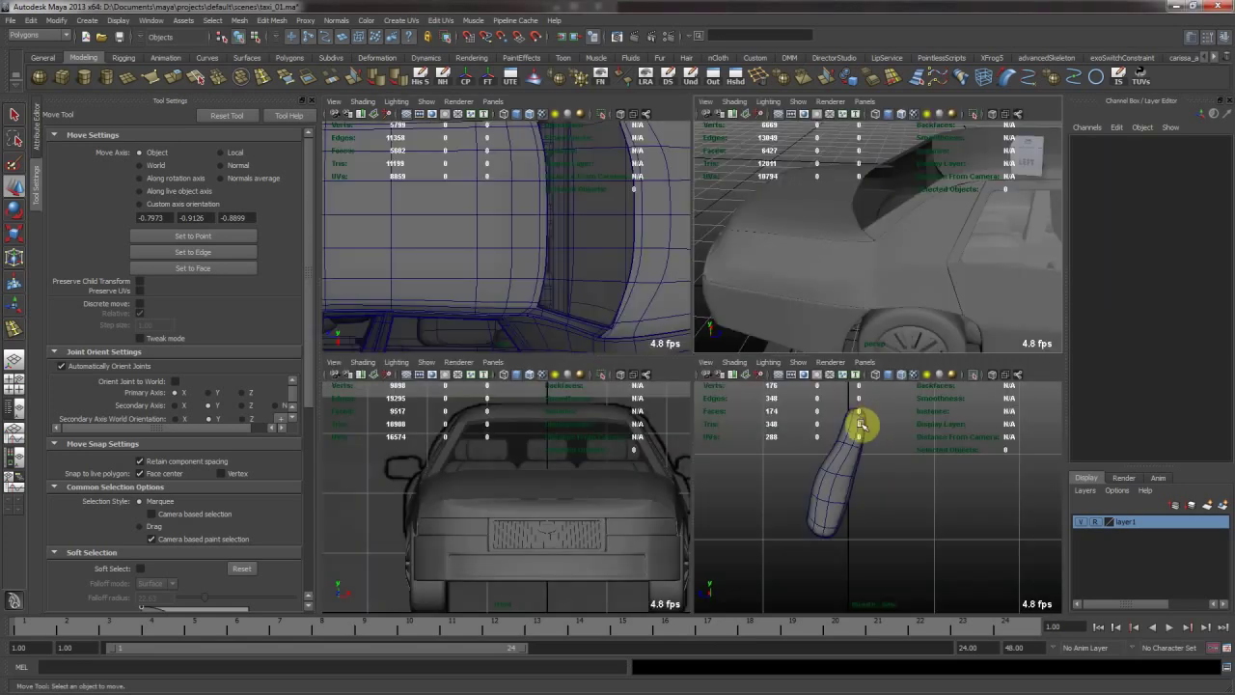
key("space")
right_click_drag(835, 427, 802, 410, "alt")
left_click(601, 115)
right_click_drag(717, 383, 650, 389, "alt")
middle_click_drag(651, 388, 506, 427, "alt")
middle_click_drag(830, 321, 598, 362, "alt")
right_click_drag(617, 363, 702, 360, "alt")
middle_click_drag(701, 359, 775, 347, "alt")
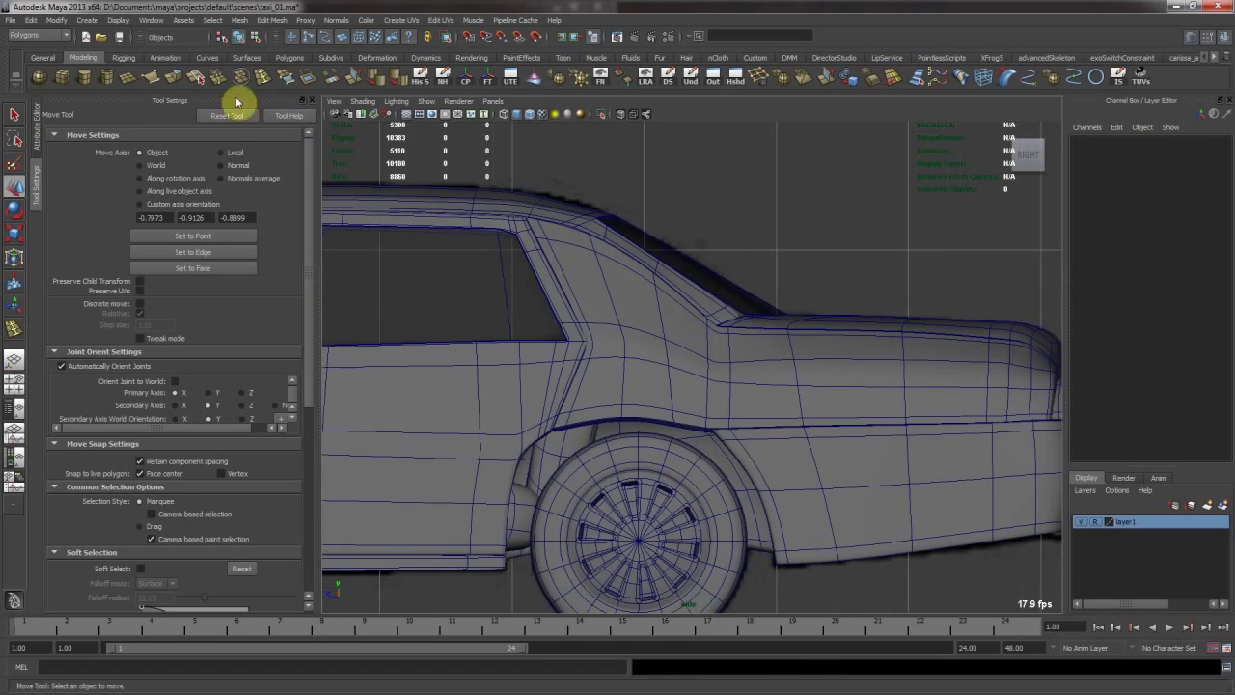
left_click(134, 78)
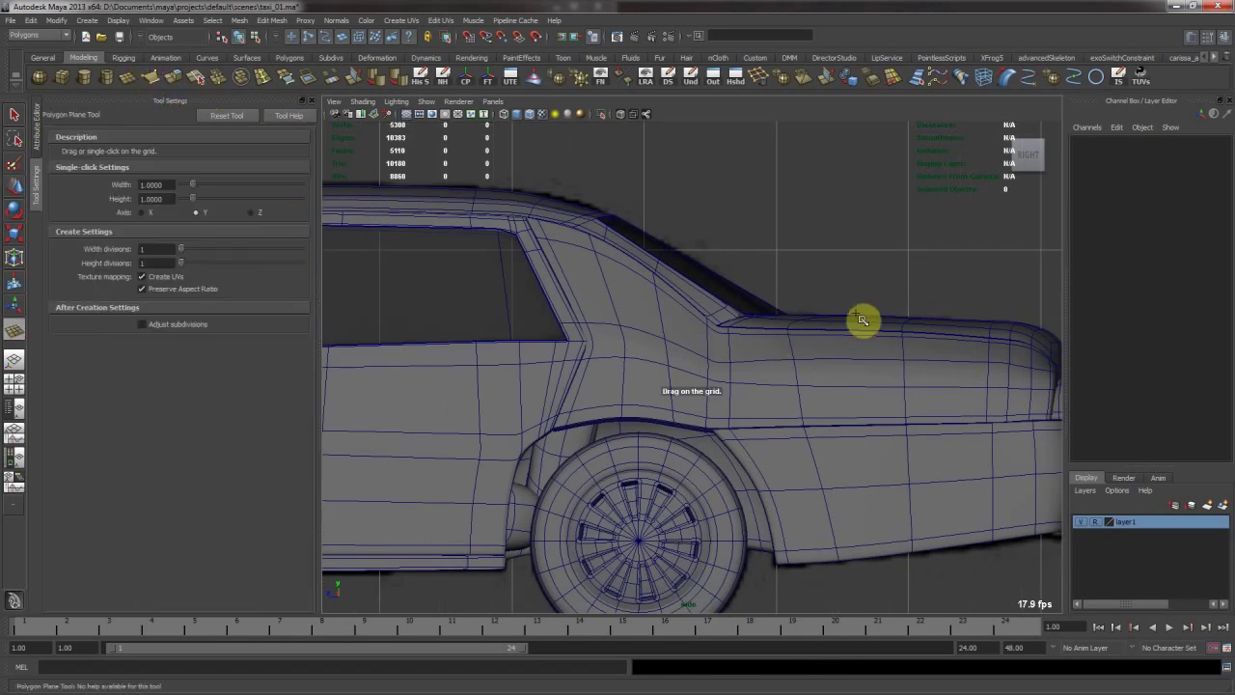
left_click(774, 251)
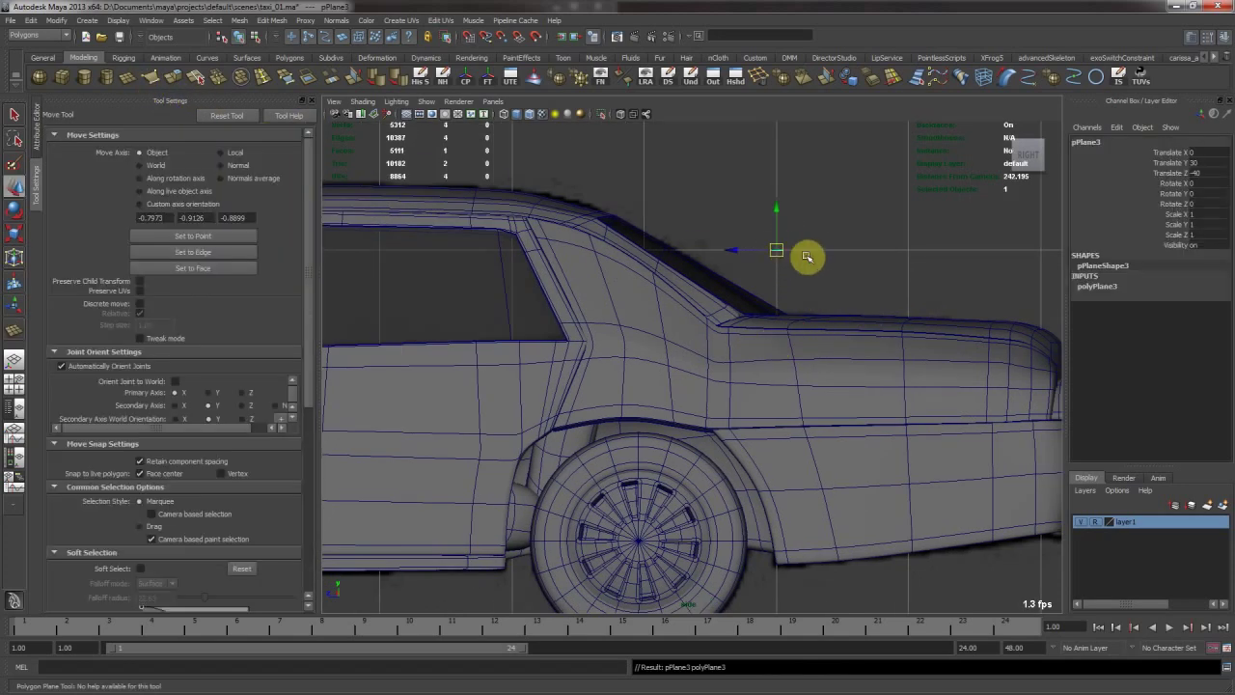
key("e")
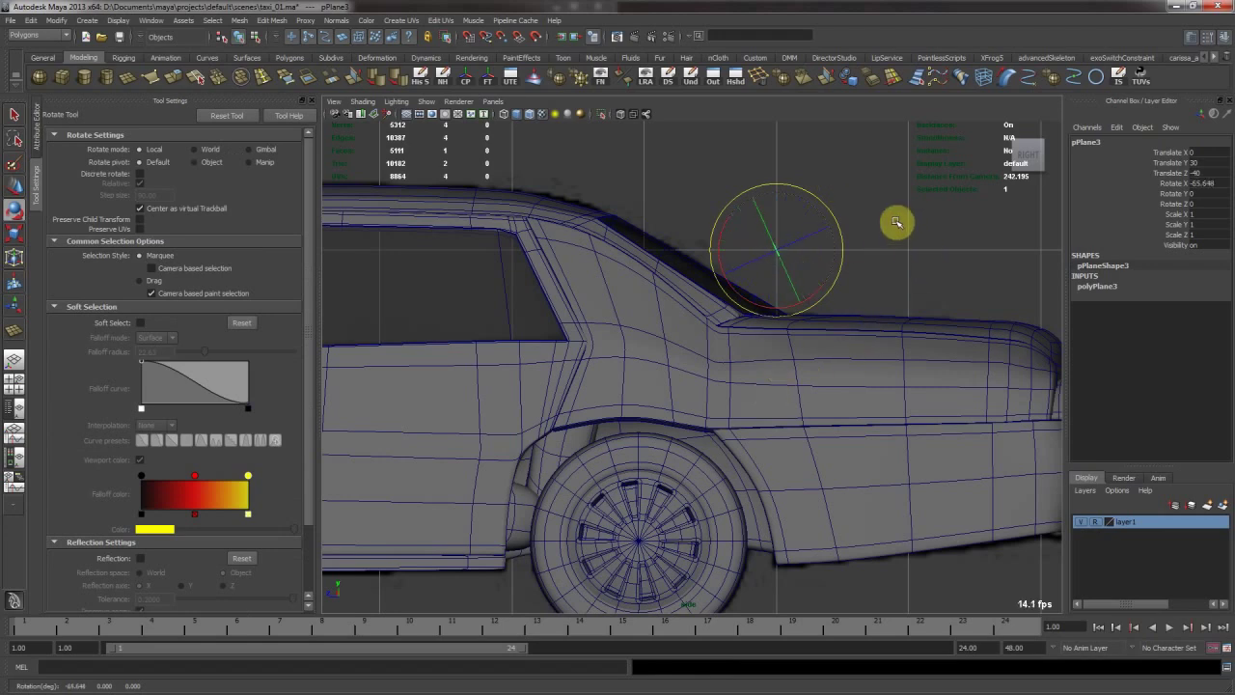
Move two of the new plane's vertices to the base of the rear window at about Y 22.6, Z -35.8.
key("F9")
left_click_drag(759, 252, 791, 273)
key("w")
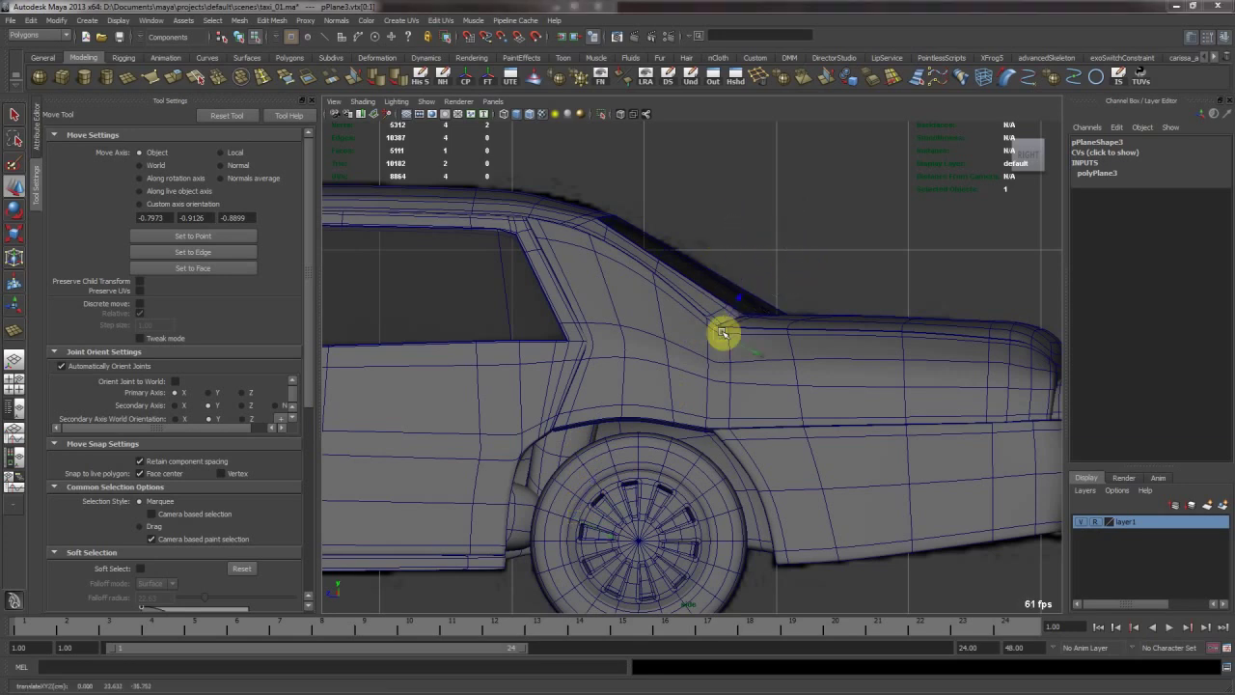
key("space")
key("space")
left_click_drag(769, 338, 1069, 353, "alt")
key("F8")
Examine the car's underside around the rear wheels and the floor panel.
left_click_drag(743, 450, 965, 397, "alt")
left_click(885, 464)
left_click_drag(784, 437, 739, 320, "alt")
left_click(725, 223)
left_click_drag(724, 223, 782, 154, "alt")
left_click(628, 283)
left_click_drag(628, 284, 585, 324, "alt")
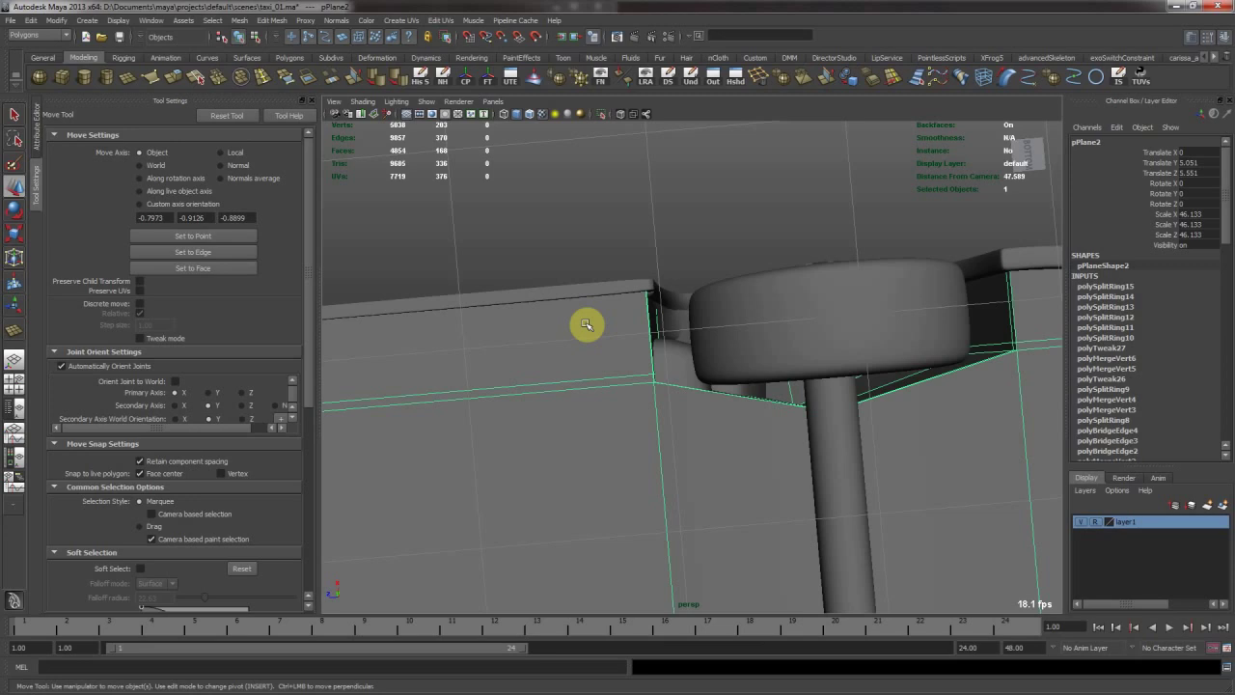
left_click_drag(579, 325, 631, 369, "alt")
Select both complete rear seat groups and move them inward to about Translate X 0.83.
left_click(667, 372)
left_click_drag(632, 270, 716, 339, "alt")
left_click(707, 324, "shift")
left_click_drag(707, 324, 840, 356, "alt")
scroll(772, 313, "up", 3)
left_click_drag(742, 296, 735, 340, "alt")
key("Up")
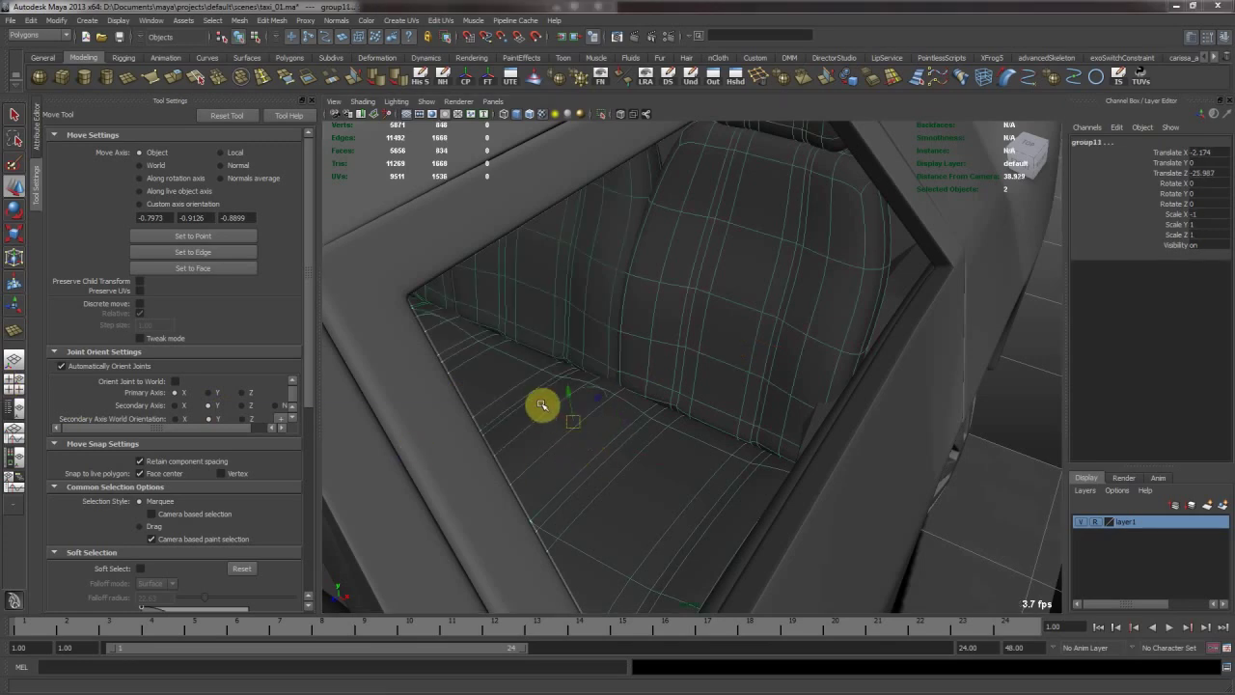
left_click_drag(544, 401, 792, 221)
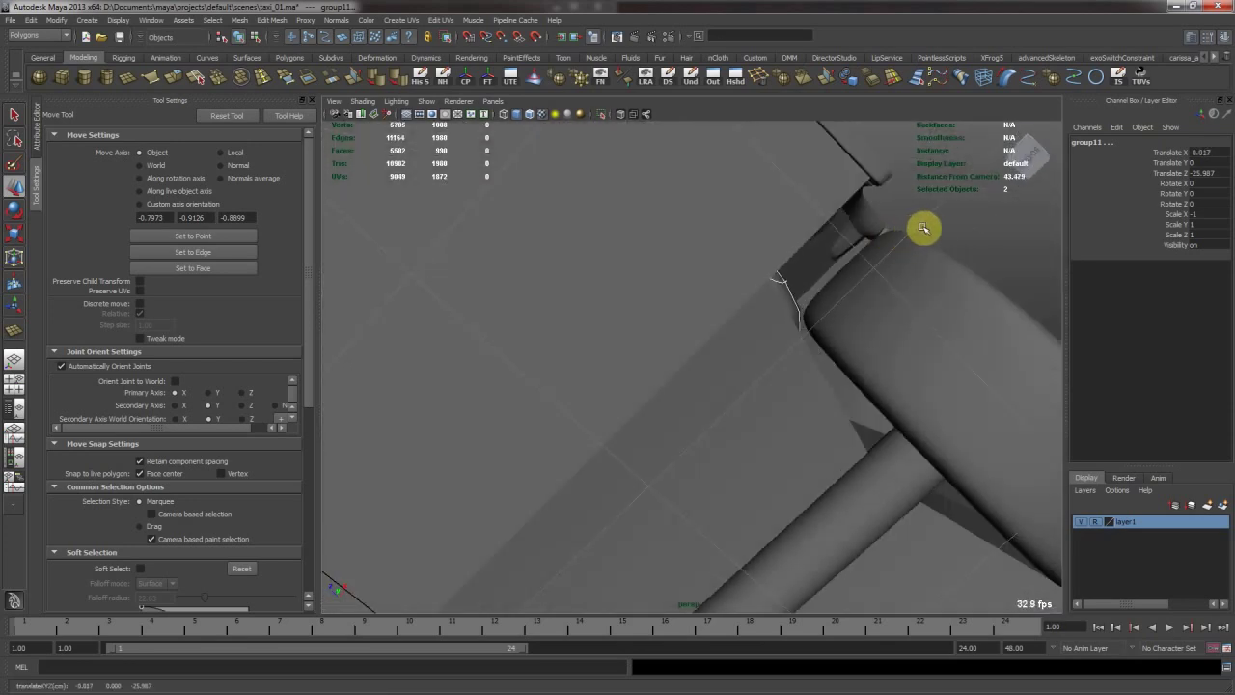
left_click_drag(897, 229, 774, 292, "alt")
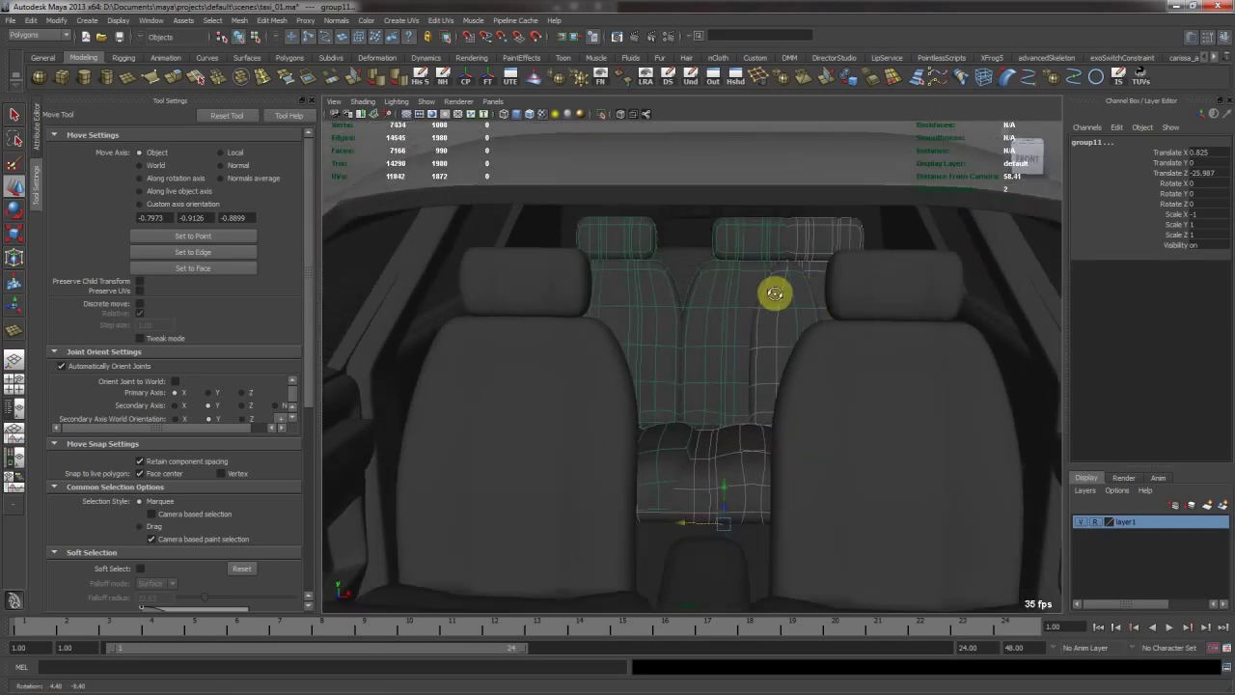
Re-centre the middle rear backrest and headrest between the two outer rear seats.
right_click_drag(775, 292, 781, 332, "alt")
middle_click_drag(780, 333, 838, 301, "alt")
right_click_drag(838, 301, 736, 322, "alt")
left_click_drag(736, 322, 762, 337, "alt")
middle_click_drag(739, 343, 685, 338)
middle_click_drag(810, 303, 716, 300, "alt")
left_click_drag(715, 300, 775, 353, "alt")
Delete the middle rear seat cushion.
left_click(689, 488)
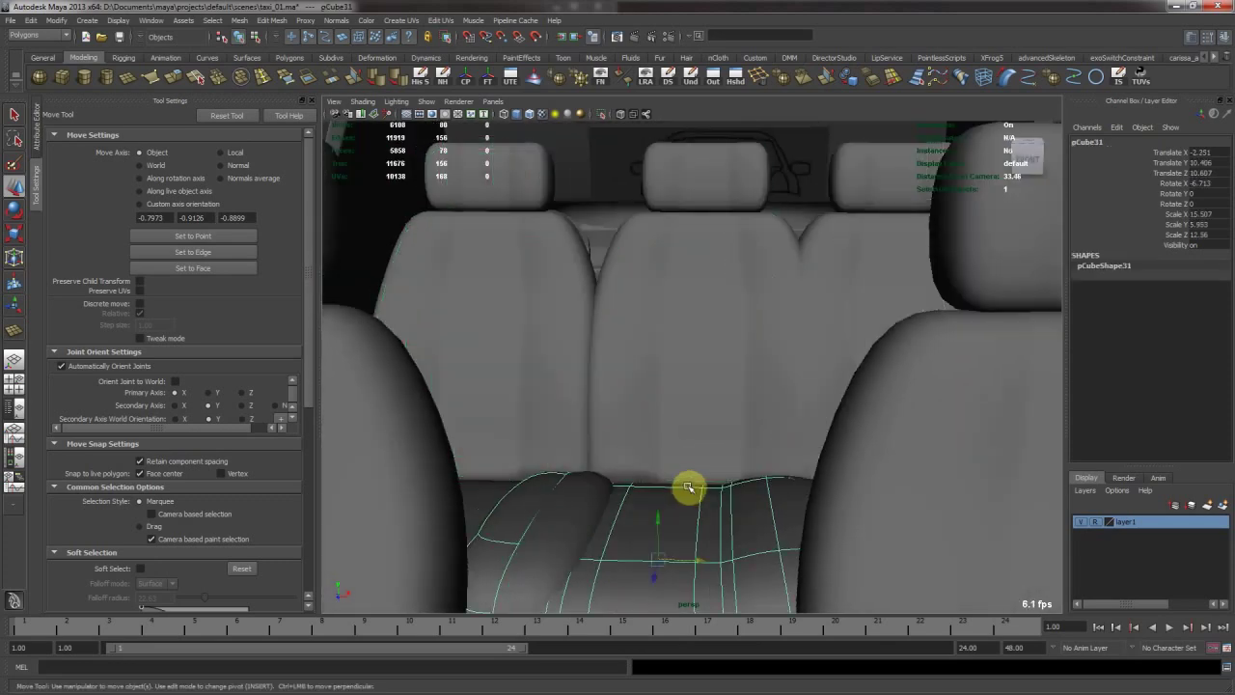
middle_click_drag(689, 488, 717, 411, "alt")
right_click_drag(717, 411, 758, 451, "alt")
middle_click_drag(747, 449, 730, 389, "alt")
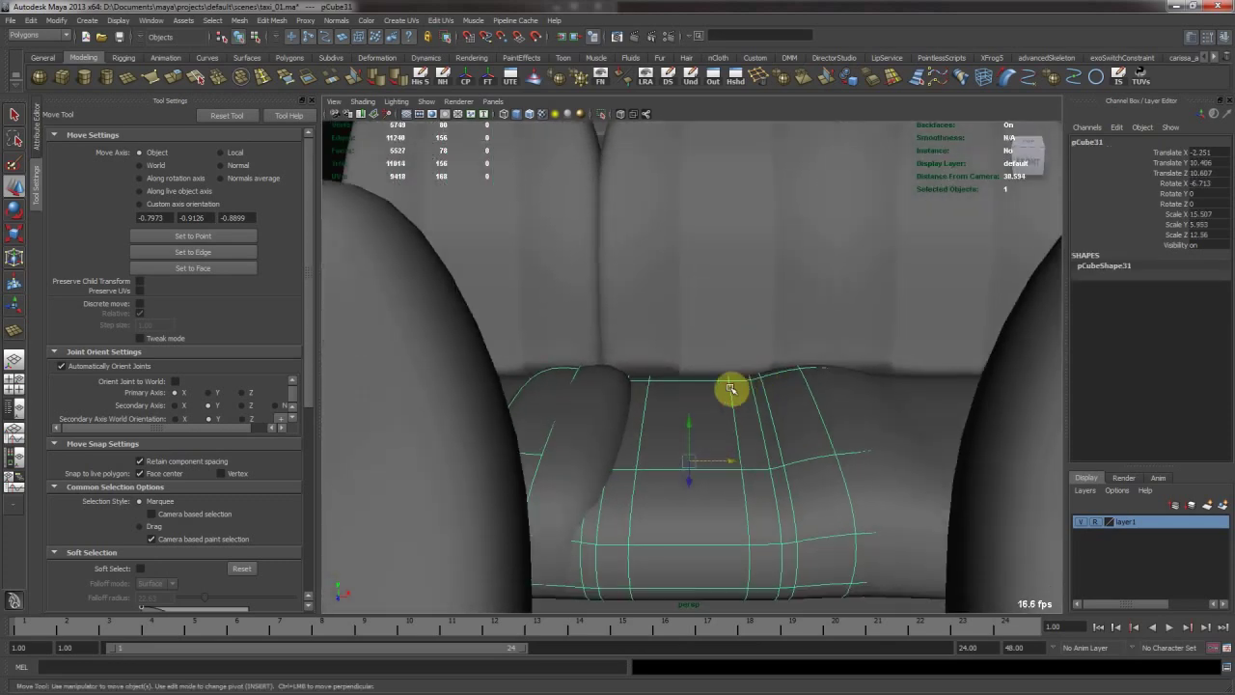
key("Delete")
left_click_drag(730, 388, 728, 413, "alt")
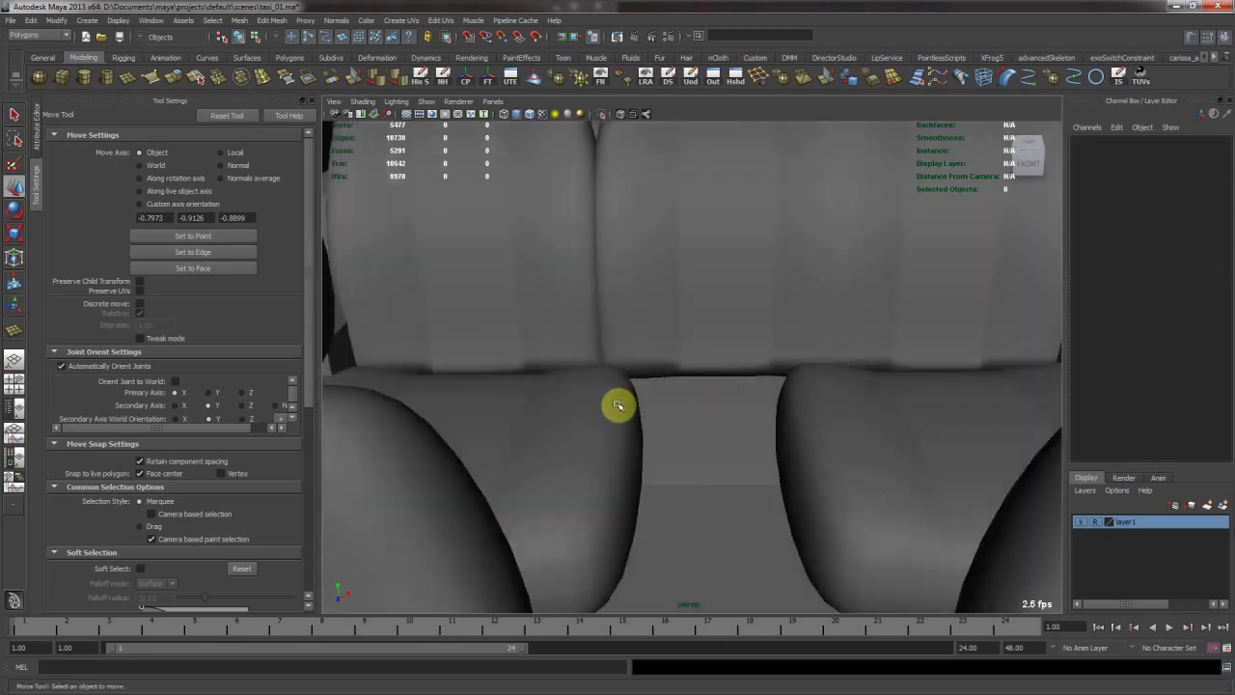
Select the two outer rear cushions and turn off their smooth mesh preview.
left_click(616, 401)
key("1")
left_click_drag(626, 408, 610, 388, "alt")
right_click(610, 388)
right_click(609, 388)
left_click(827, 403, "shift")
key("1")
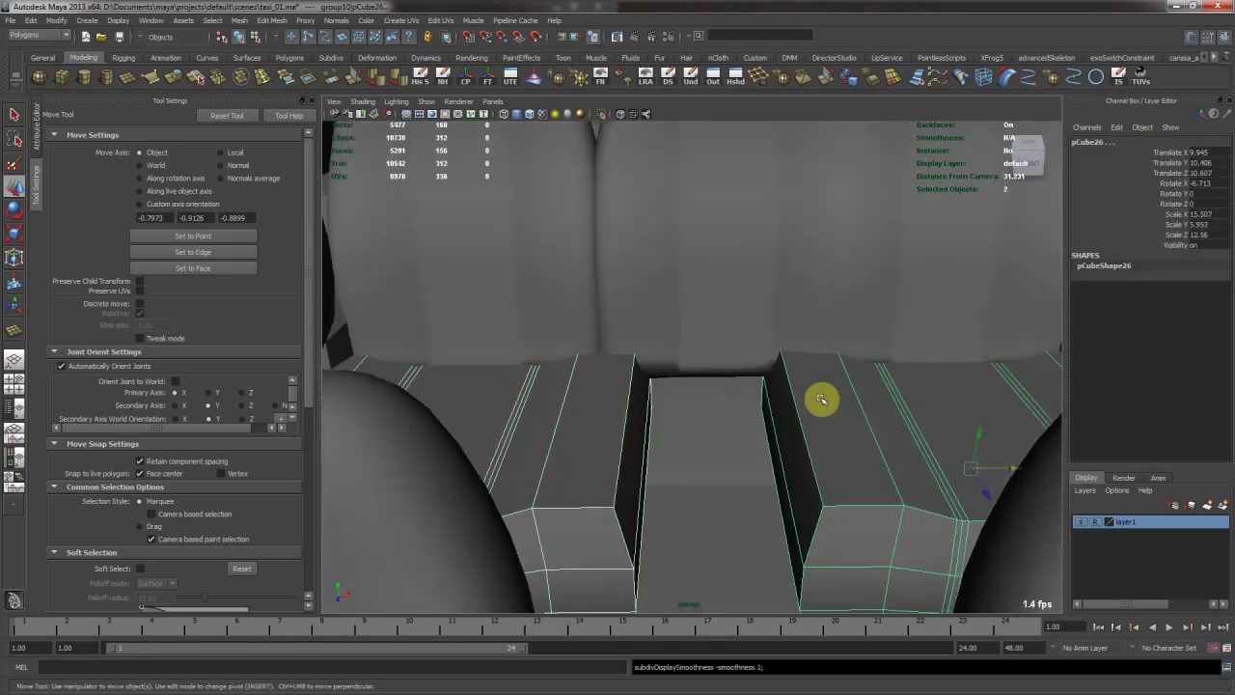
Select the inner top faces of both rear cushions and lower them to about Y 12.44.
key("F8")
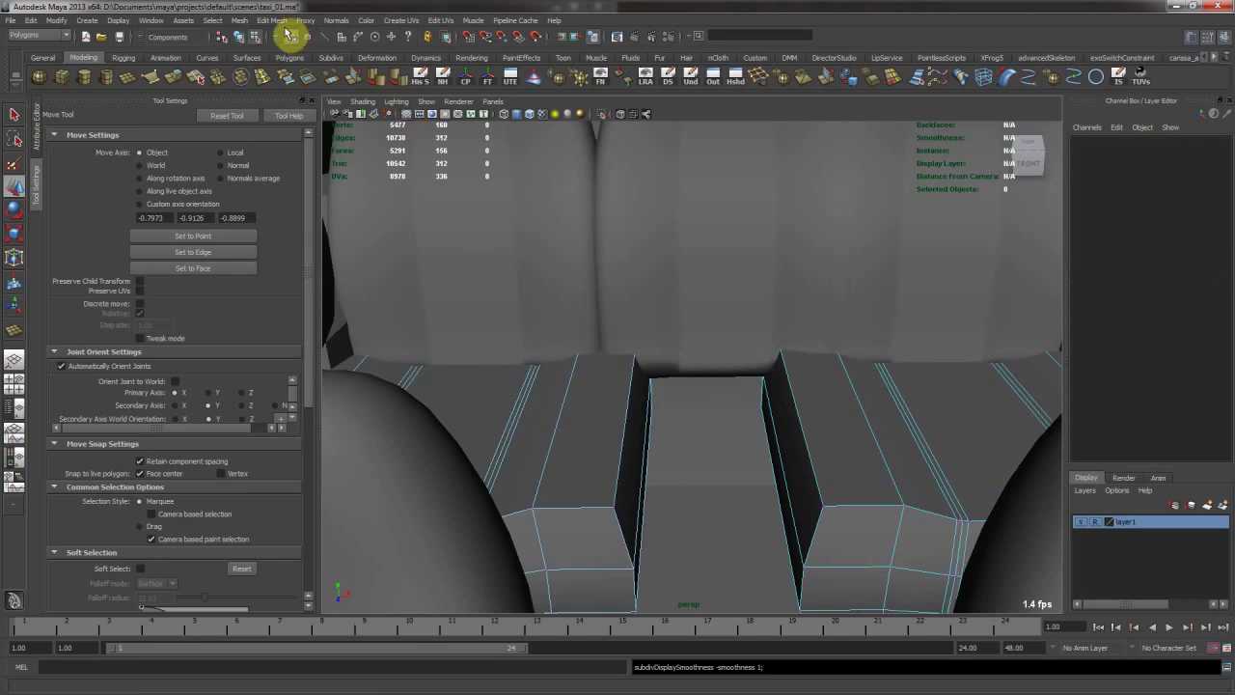
left_click(612, 422)
left_click(821, 392, "shift")
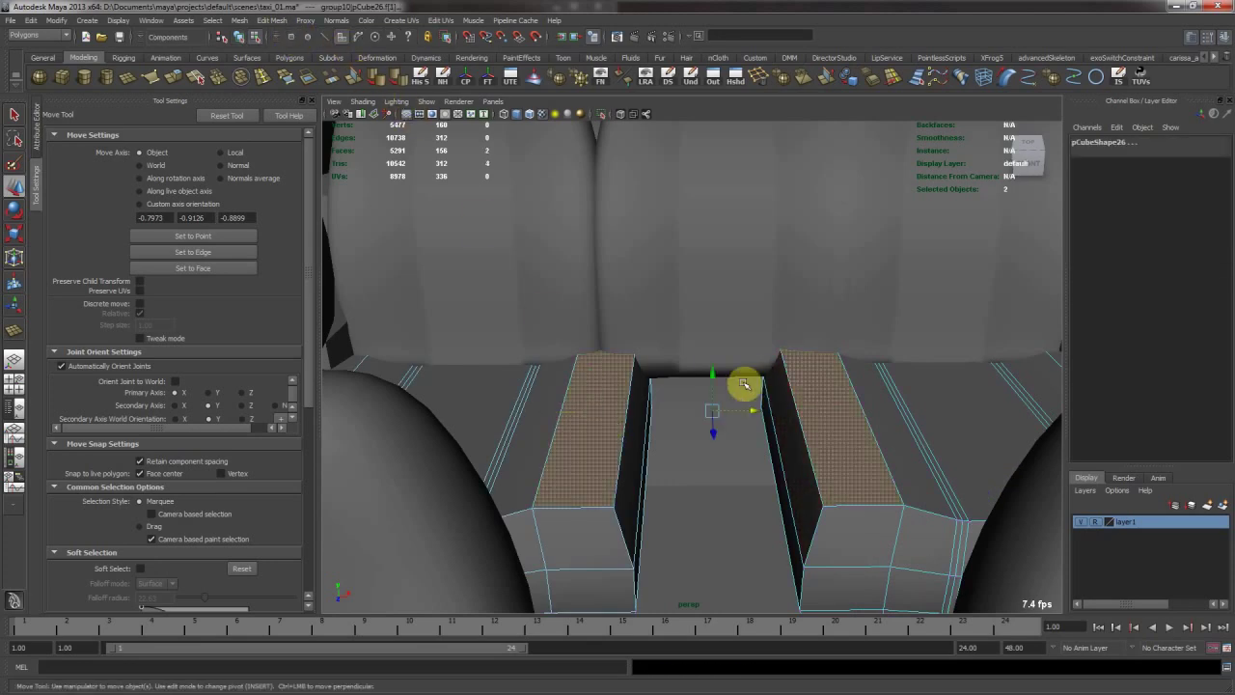
left_click_drag(711, 389, 712, 403)
left_click_drag(712, 404, 687, 347, "alt")
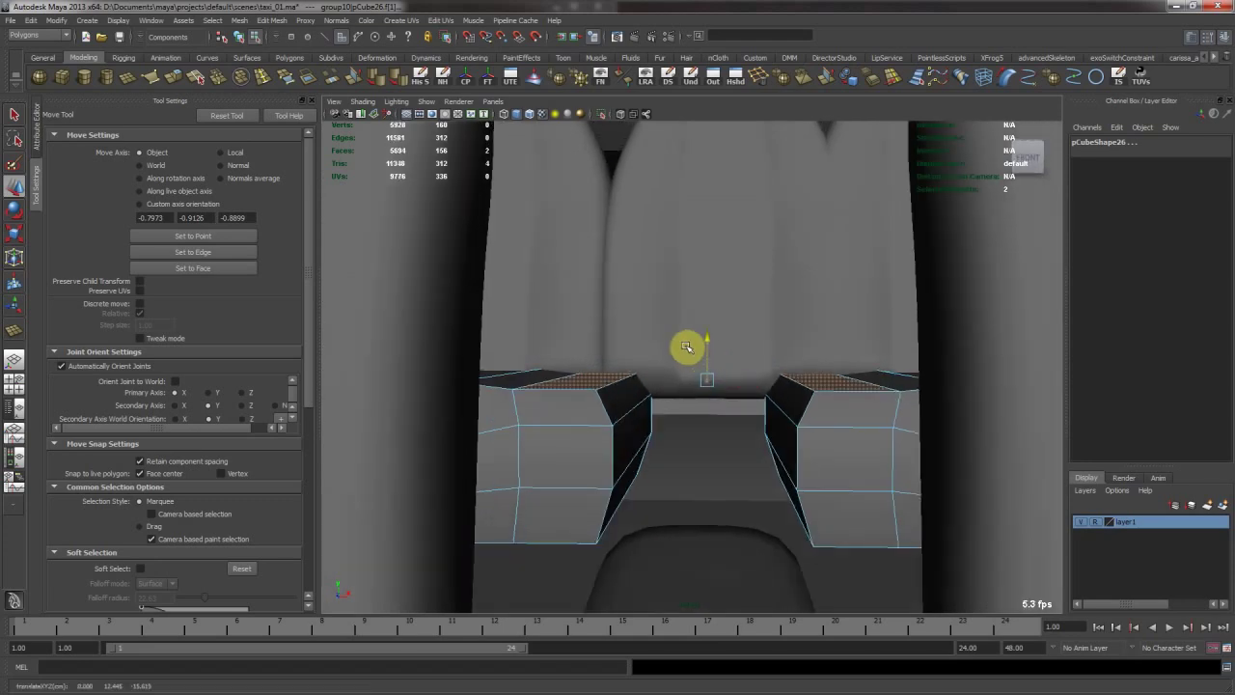
Extend the inner side faces of both outer rear cushions to the car's centre, scale them flat, and preview the cushions smoothed.
left_click(631, 415)
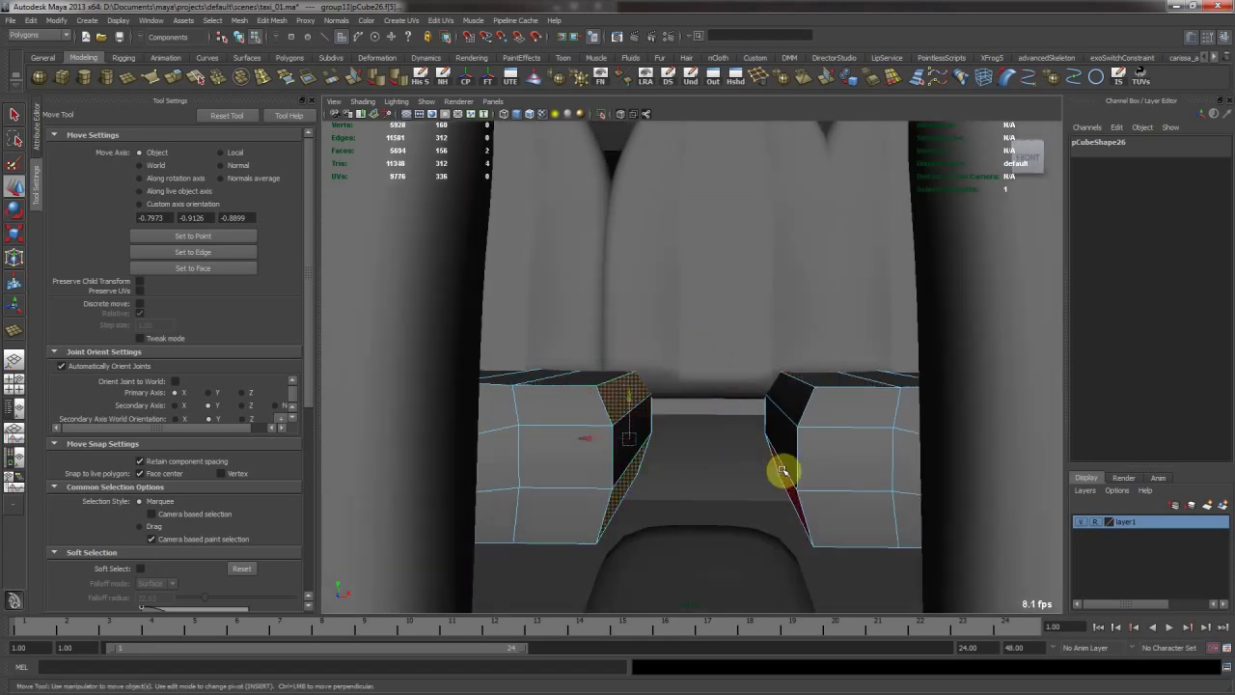
left_click_drag(750, 442, 684, 439)
key("r")
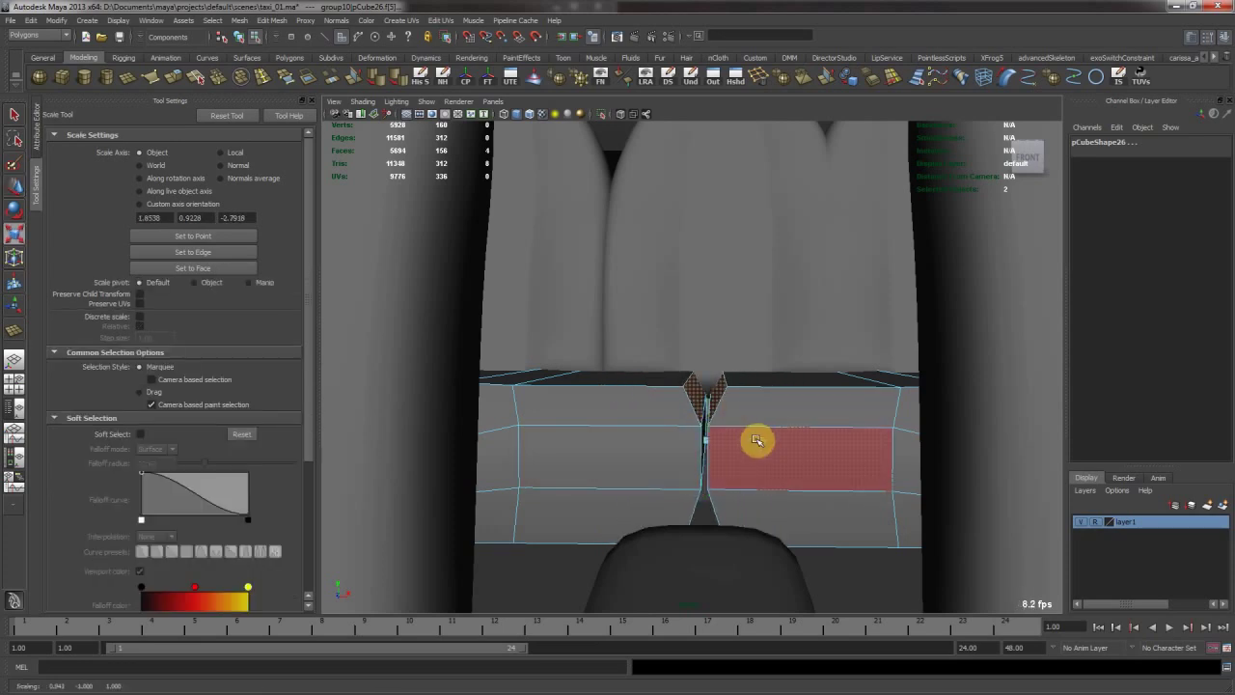
key("3")
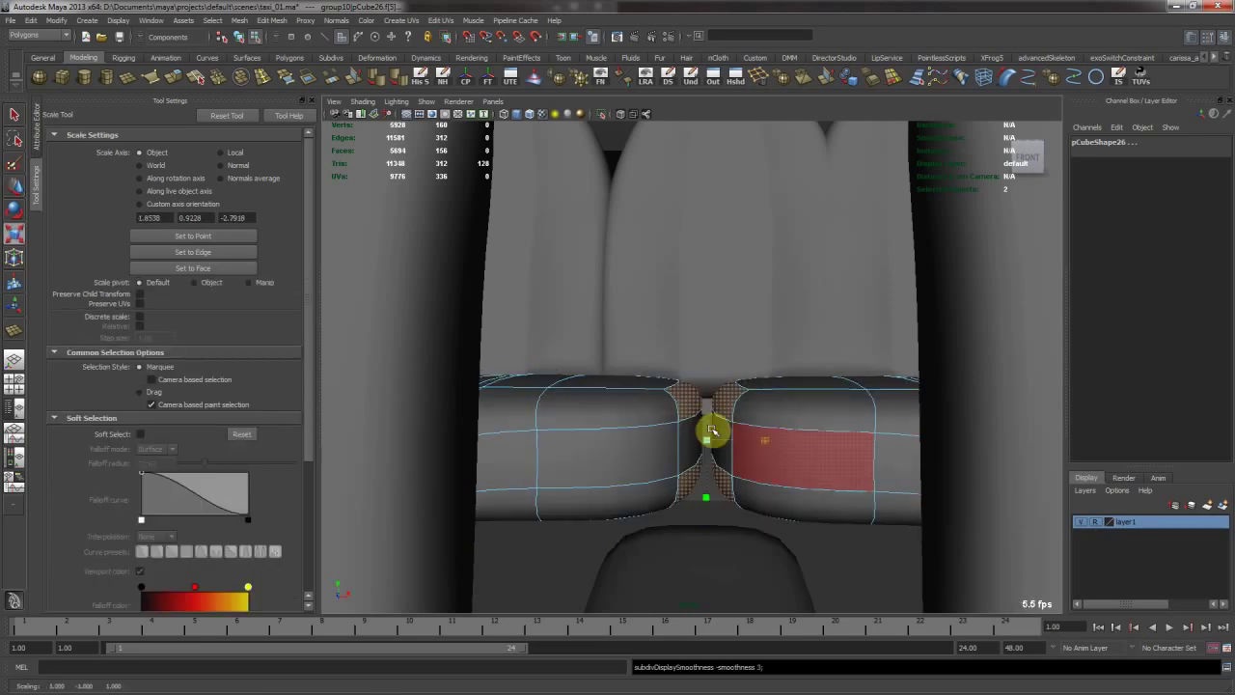
mouse_move(695, 398)
left_mouse_down("alt")
mouse_move(692, 435)
mouse_move(696, 414)
left_mouse_up("alt")
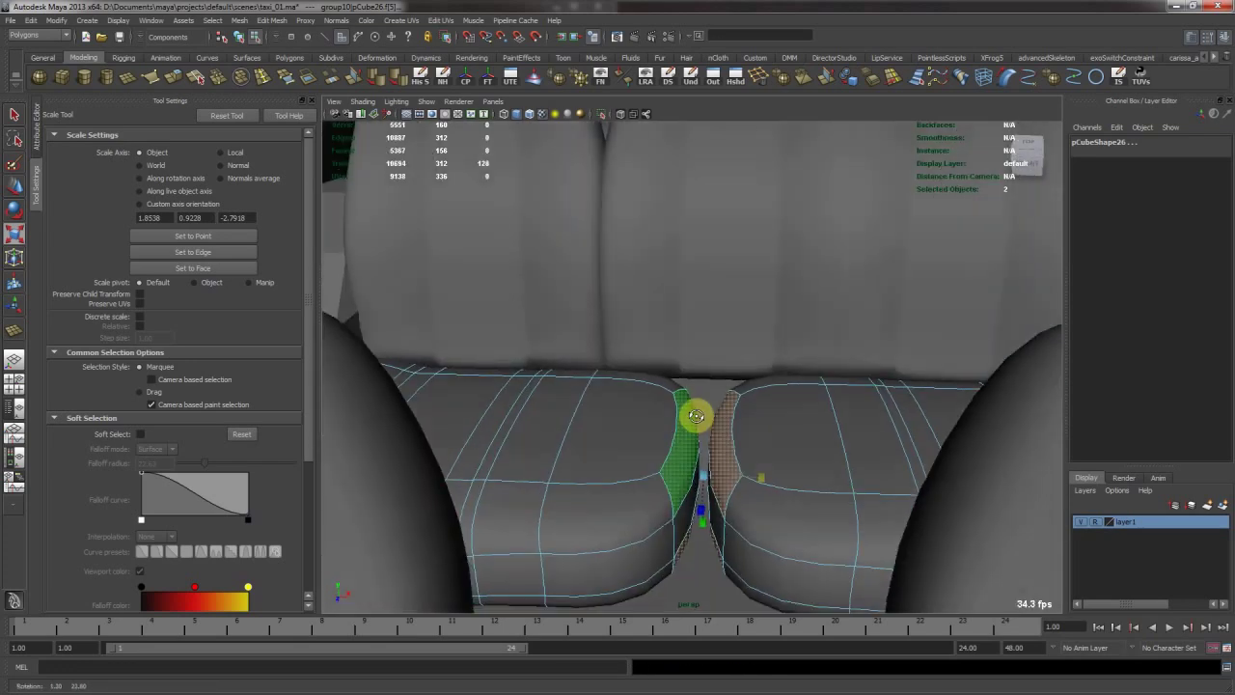
Turn off the cushions' smooth preview and insert an edge loop close to the inner end of each.
key("1")
right_click_drag(658, 428, 727, 383)
left_click(634, 440)
middle_click_drag(643, 442, 643, 409, "alt")
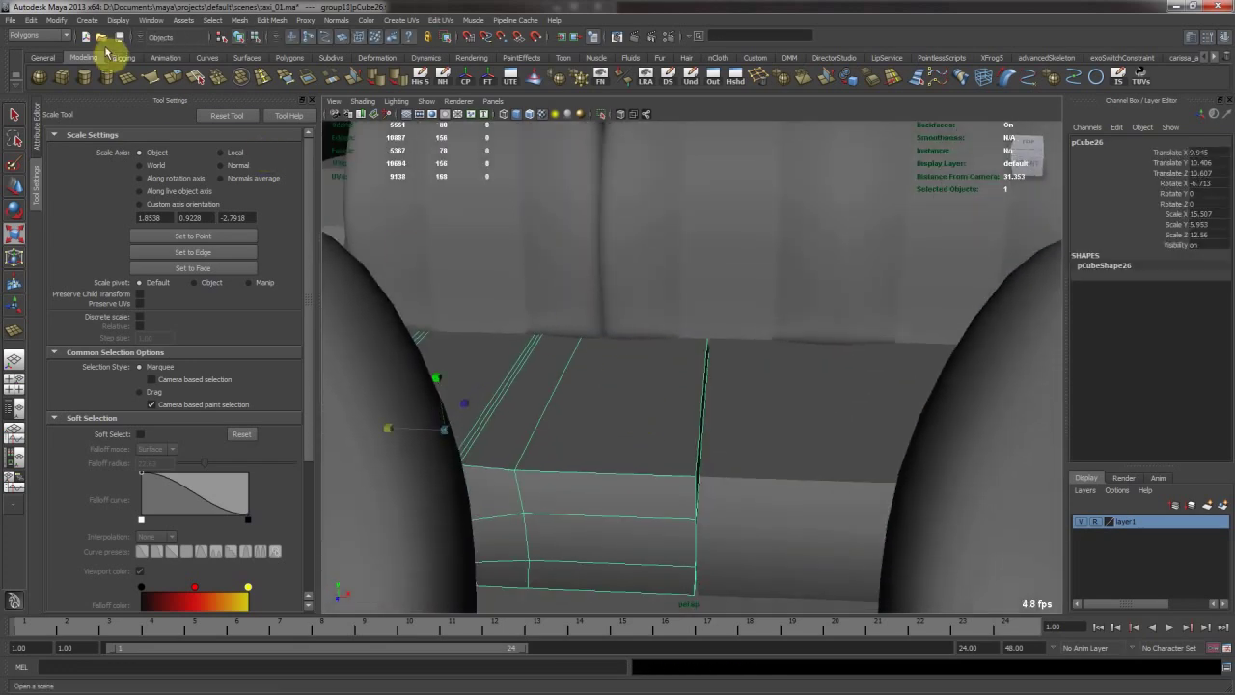
left_click(264, 79)
left_click_drag(671, 476, 714, 480)
key("w")
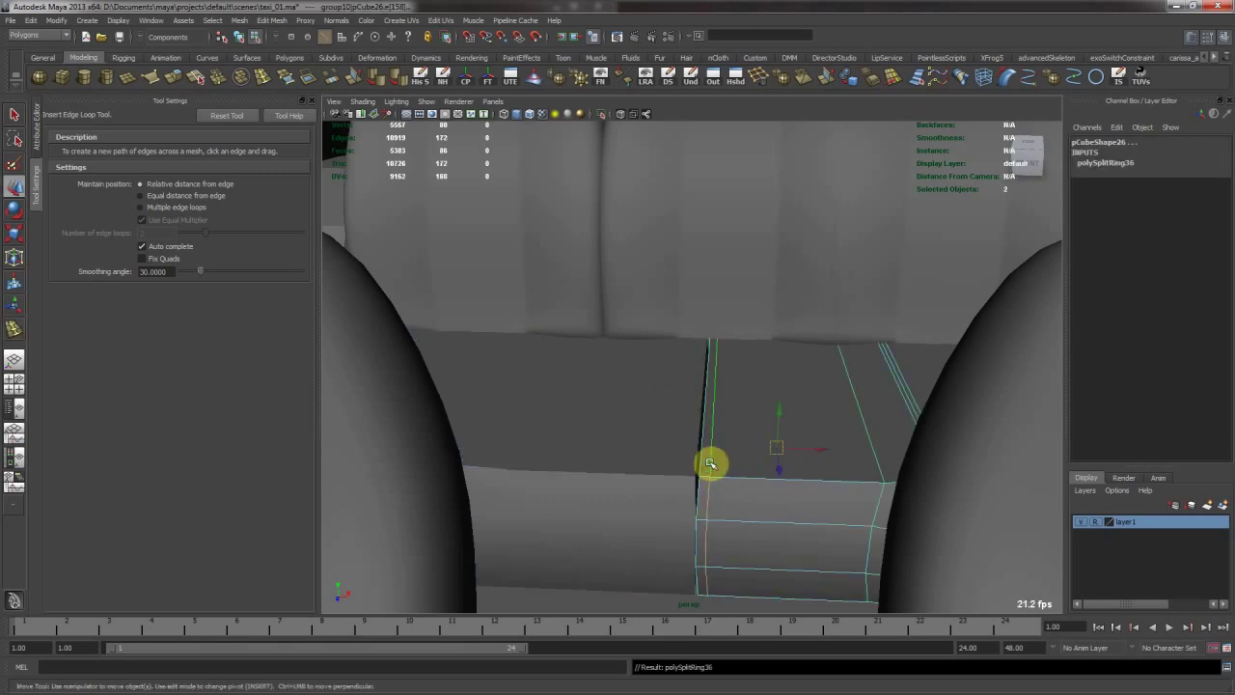
Return to object selection and turn the smooth mesh preview back on for both rear cushions.
right_click_drag(711, 464, 741, 433)
left_click(739, 433)
key("3")
left_click(665, 422)
key("3")
right_click_drag(831, 438, 627, 386, "alt")
left_click_drag(627, 386, 671, 407, "alt")
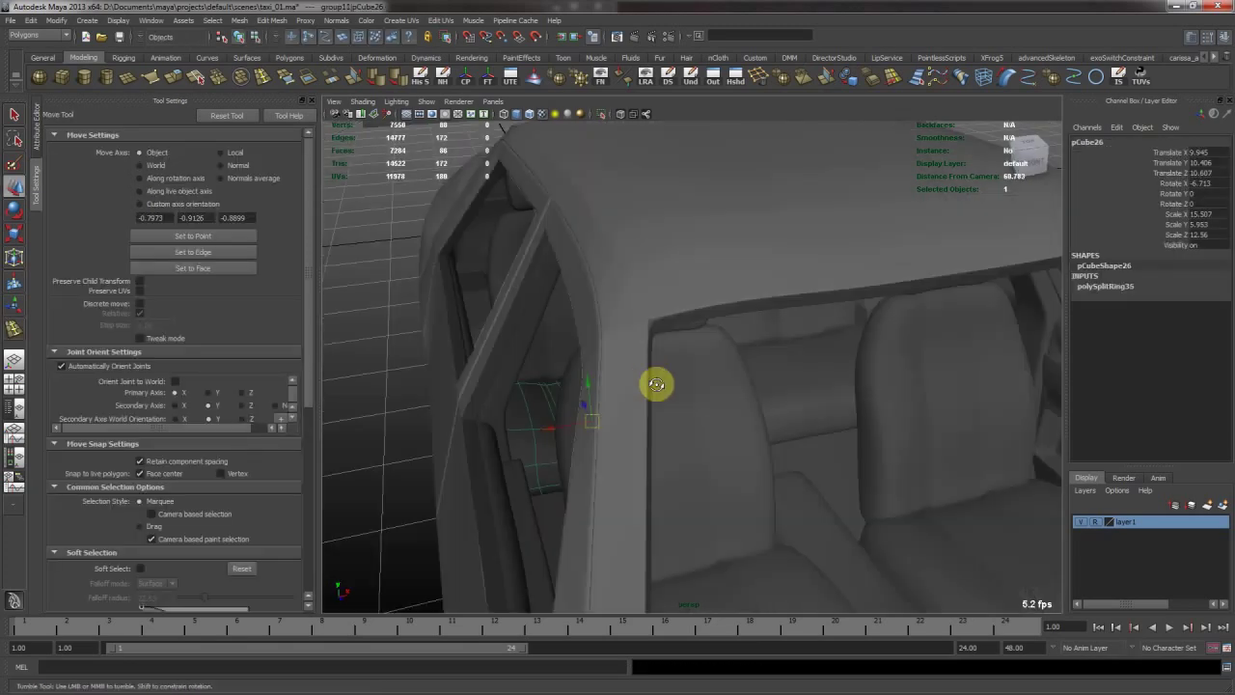
Examine the car body around the rear wheel for rear seat parts poking through the wheel arch.
left_click(362, 512)
left_click_drag(363, 512, 668, 360, "alt")
left_click(668, 359)
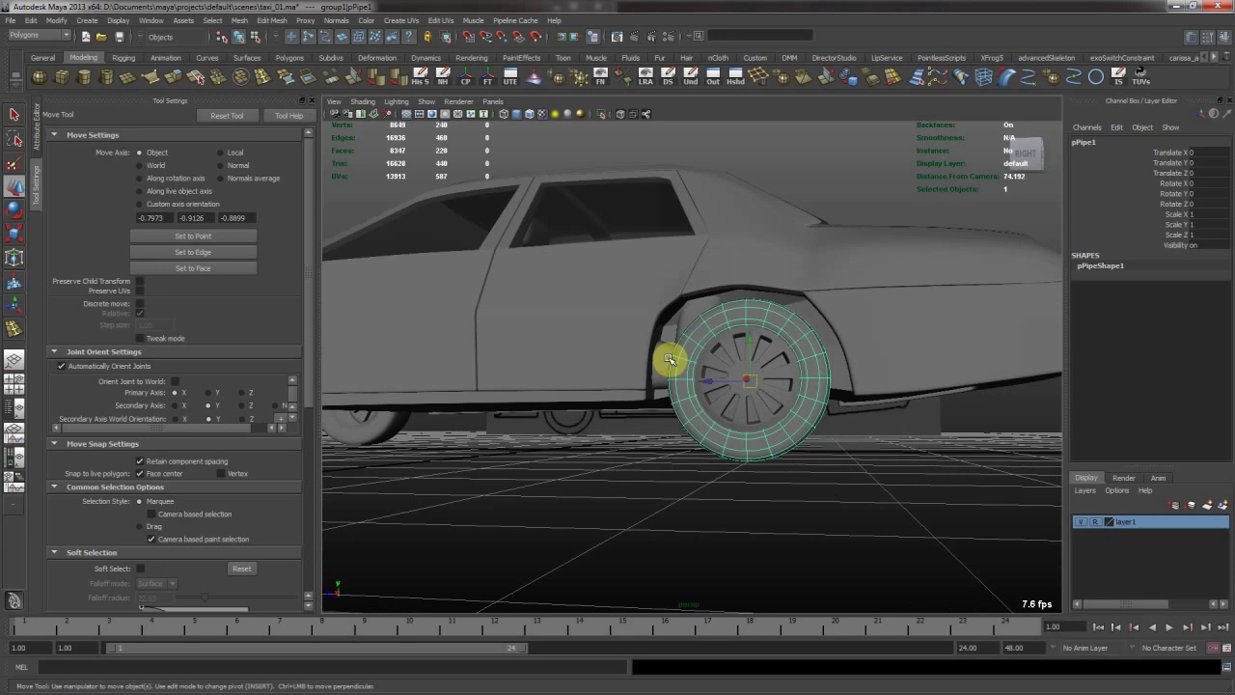
left_click(659, 305)
left_click_drag(659, 304, 820, 333, "alt")
middle_click_drag(820, 332, 590, 344, "alt")
left_click_drag(590, 344, 632, 313, "alt")
left_click(839, 352)
left_click_drag(683, 388, 372, 323, "alt")
left_click_drag(723, 372, 697, 411, "alt")
Move the outer back-corner face of the rear cushion near the wheel arch and scale it to about 0.3 along X.
left_click(696, 411)
right_click_drag(697, 411, 761, 376, "alt")
key("1")
mouse_move(761, 375)
left_mouse_down("alt")
mouse_move(765, 361)
mouse_move(742, 377)
left_mouse_up("alt")
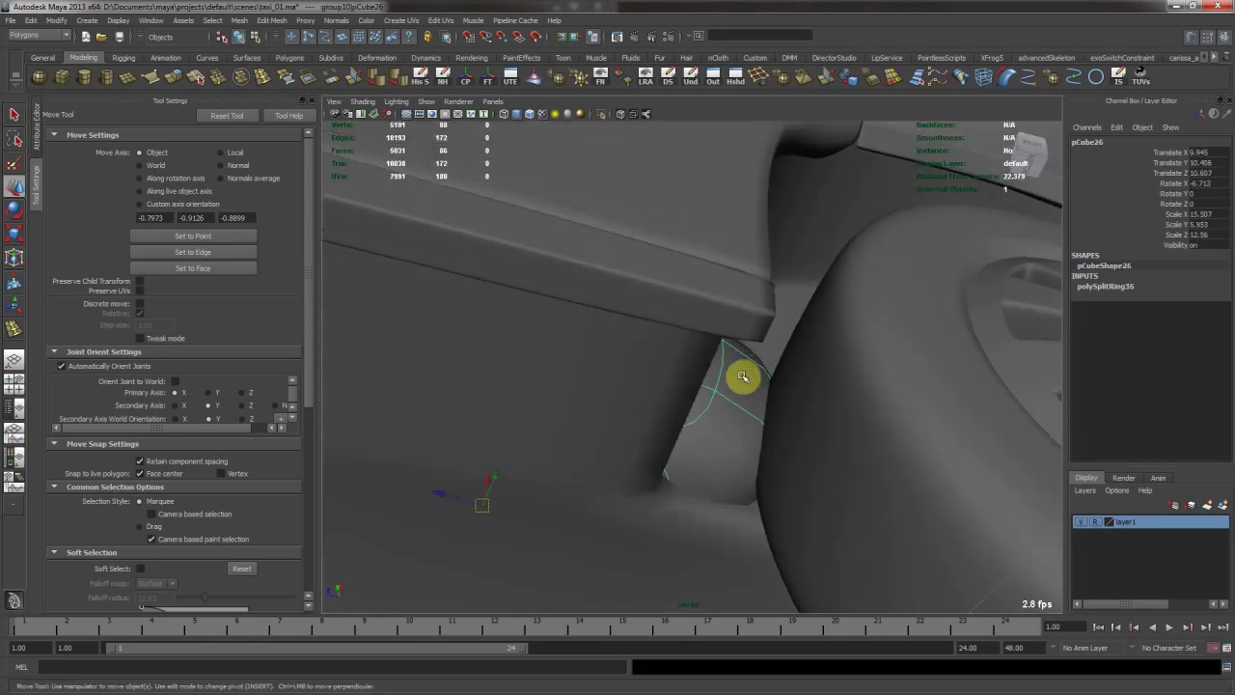
right_click_drag(742, 379, 745, 419)
left_click(746, 415)
left_click_drag(752, 394, 733, 400, "alt")
mouse_move(709, 466)
left_mouse_down("alt")
mouse_move(766, 402)
mouse_move(760, 347)
left_mouse_up("alt")
left_click_drag(761, 402, 892, 466, "alt")
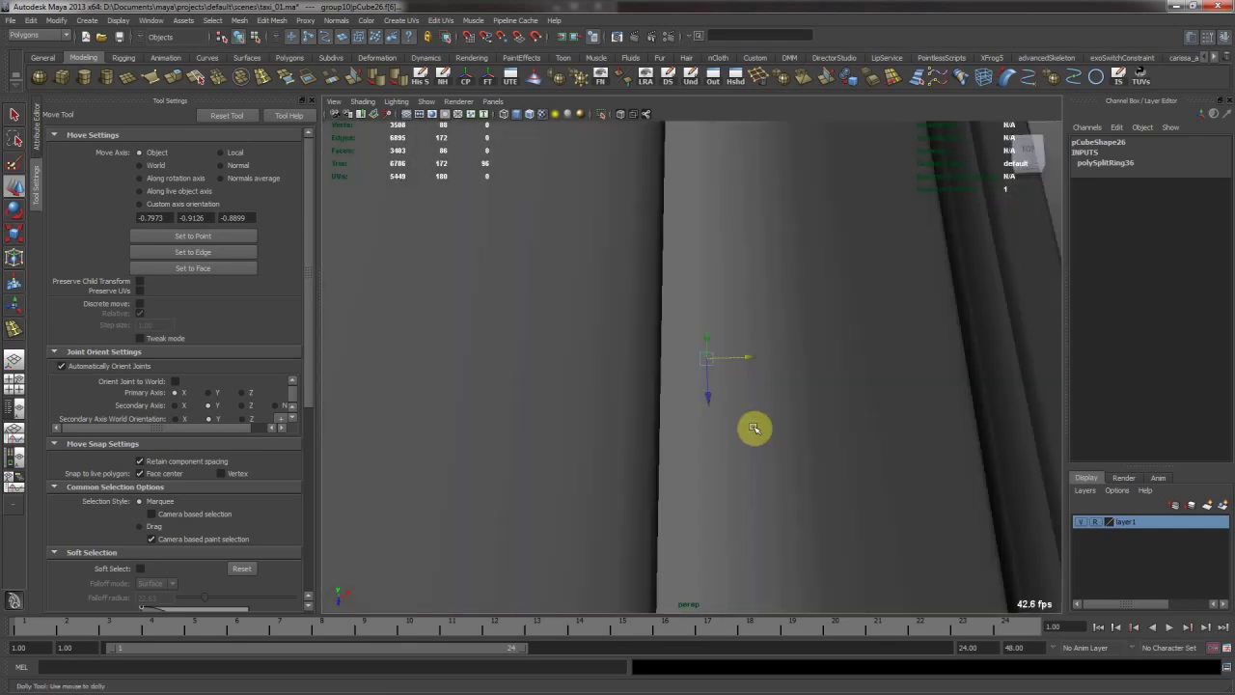
right_click_drag(755, 427, 852, 422, "alt")
middle_click_drag(796, 412, 819, 409)
left_click_drag(814, 409, 782, 361, "alt")
key("r")
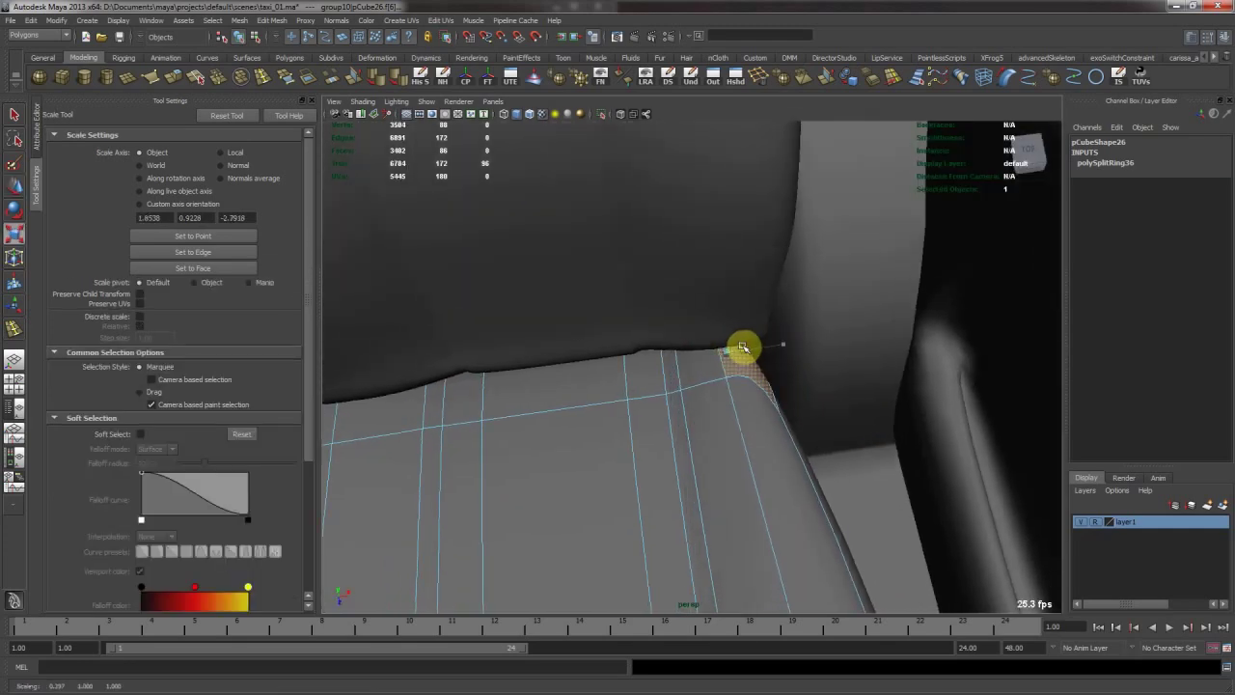
Select the lower outer side faces of the rear backrest protruding at the wheel arch and save the scene.
key("w")
left_click_drag(859, 367, 913, 396, "alt")
middle_click_drag(762, 296, 831, 407, "alt")
left_click(831, 407)
left_click_drag(854, 429, 766, 384, "alt")
key("F11")
left_click_drag(737, 424, 769, 414, "alt")
key("F10")
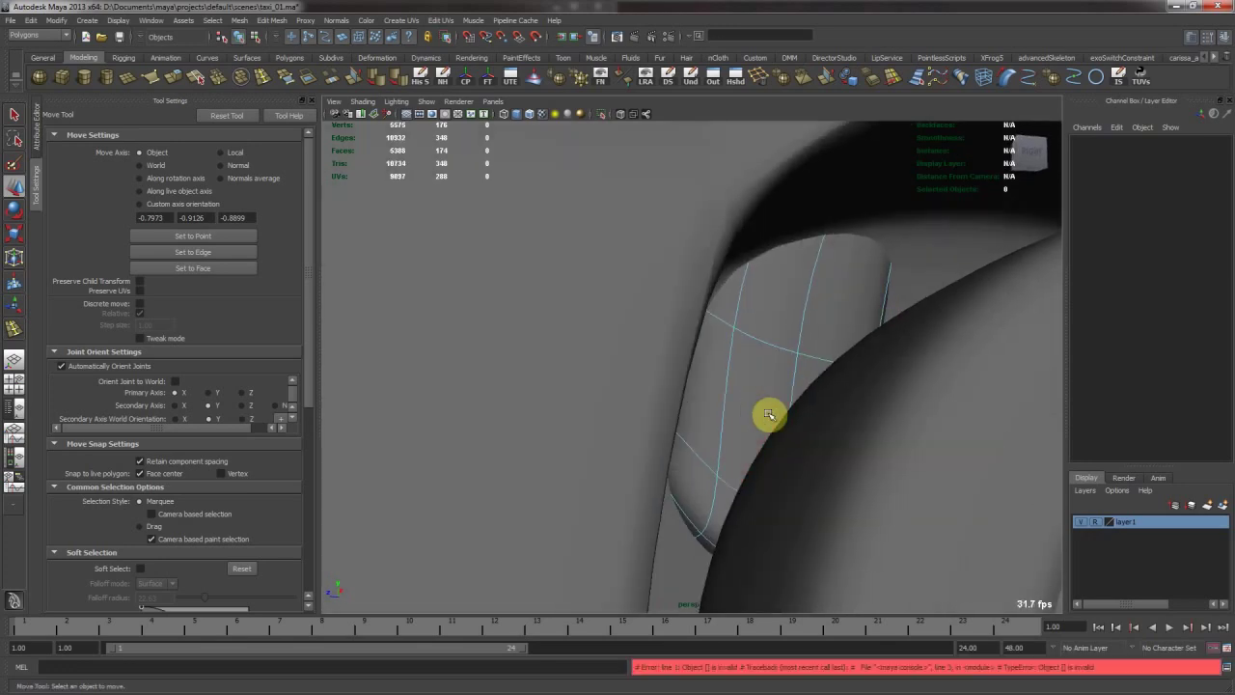
left_click_drag(775, 469, 701, 383, "alt")
right_click_drag(714, 334, 750, 309)
left_click_drag(749, 309, 747, 349, "alt")
key("F11")
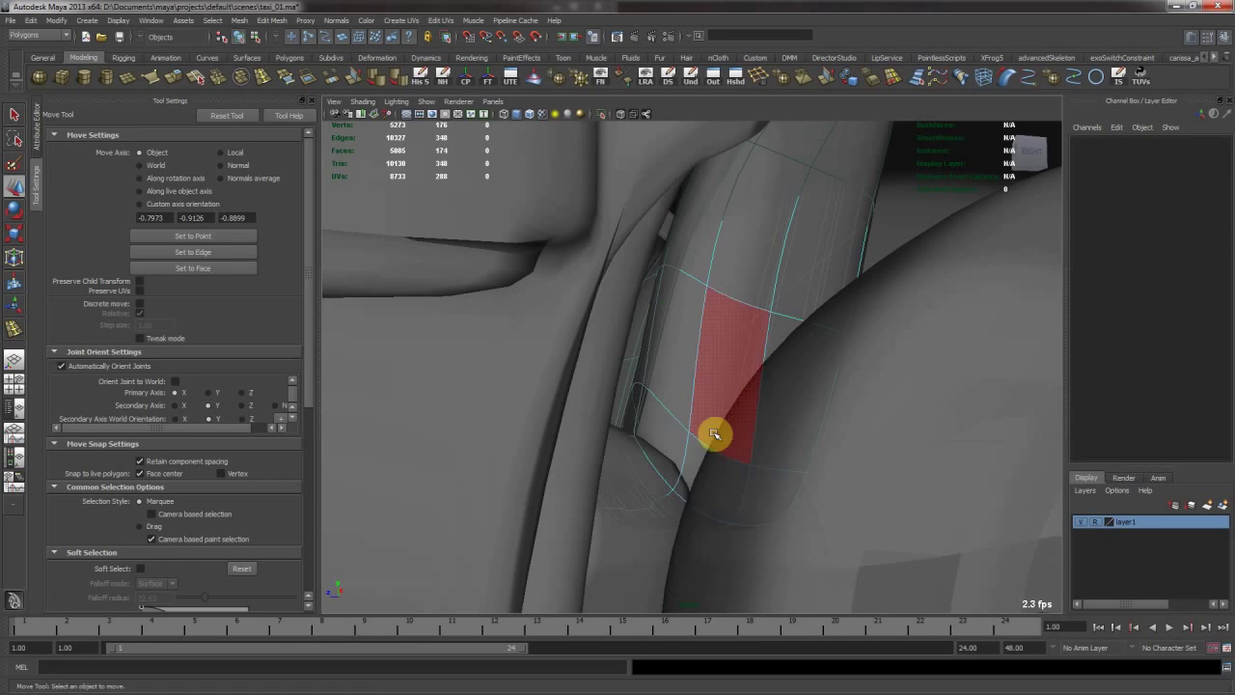
left_click(704, 464)
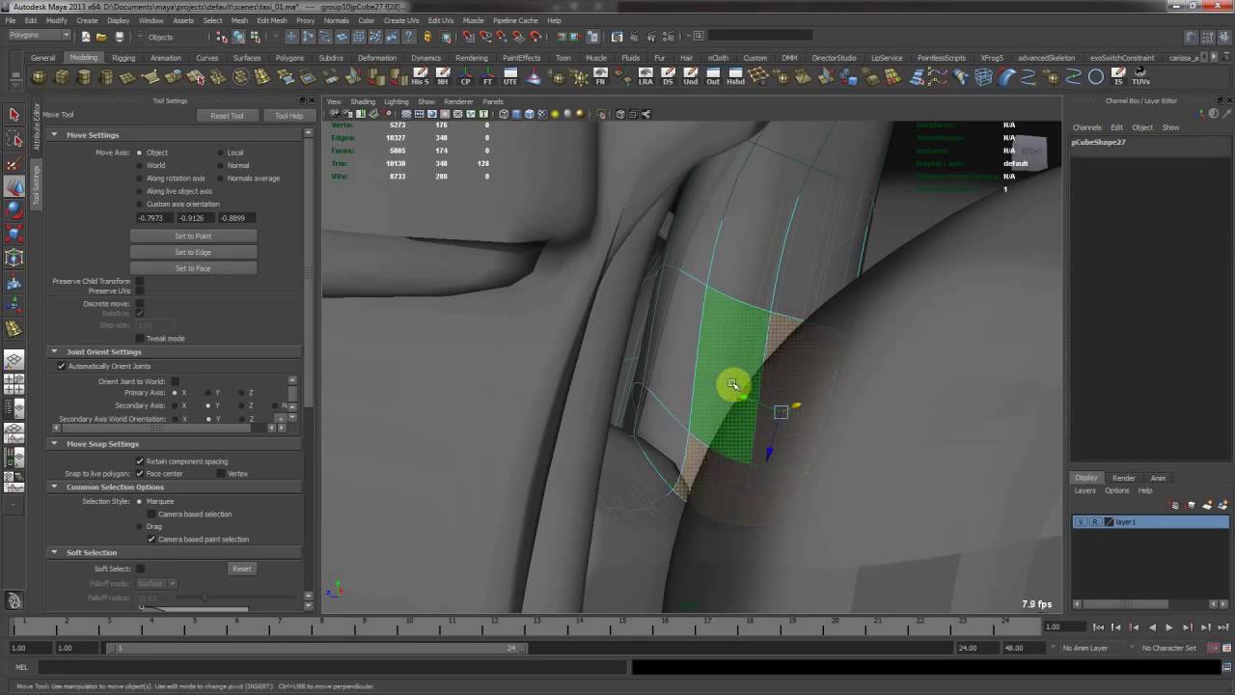
key("ctrl+s")
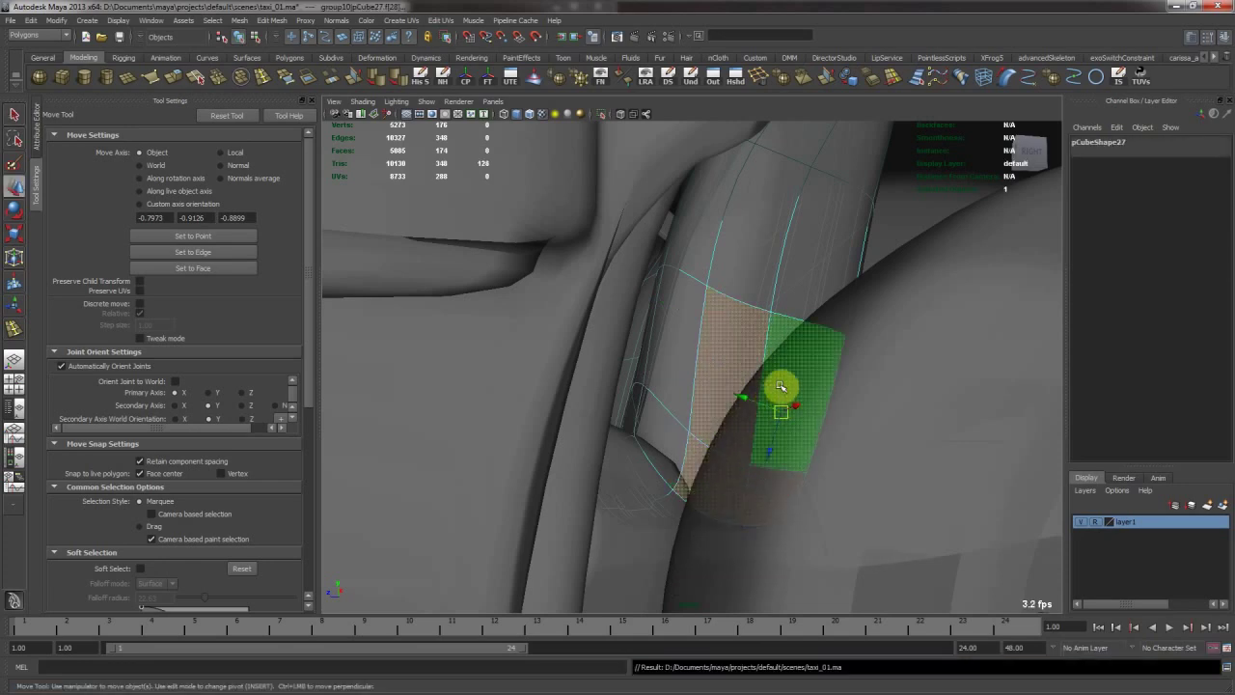
Move the backrest's lower outer side faces inward, away from the wheel arch, and toggle soft selection for the shaping.
key("3")
left_click_drag(793, 404, 781, 362, "alt")
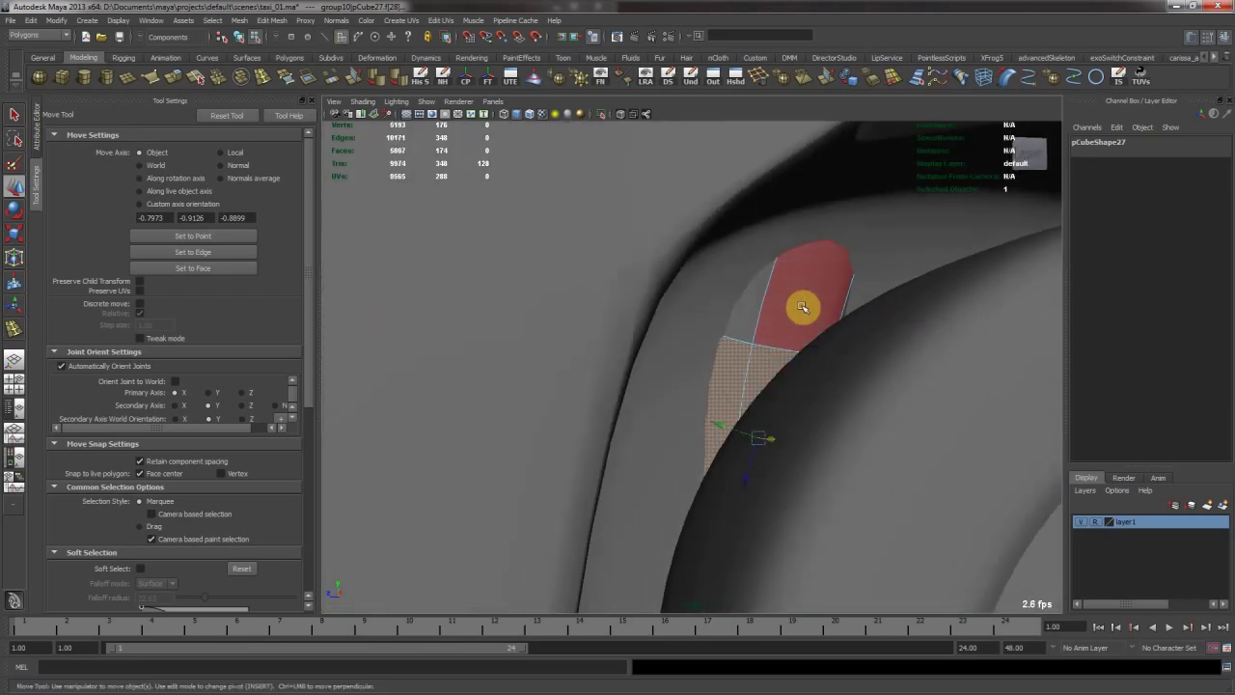
left_click_drag(835, 280, 783, 385)
key("b")
left_click_drag(776, 397, 775, 427, "alt")
Adjust the edge at the backrest's lower outer corner to fit the wheel arch and leave component editing.
right_click_drag(752, 441, 743, 420)
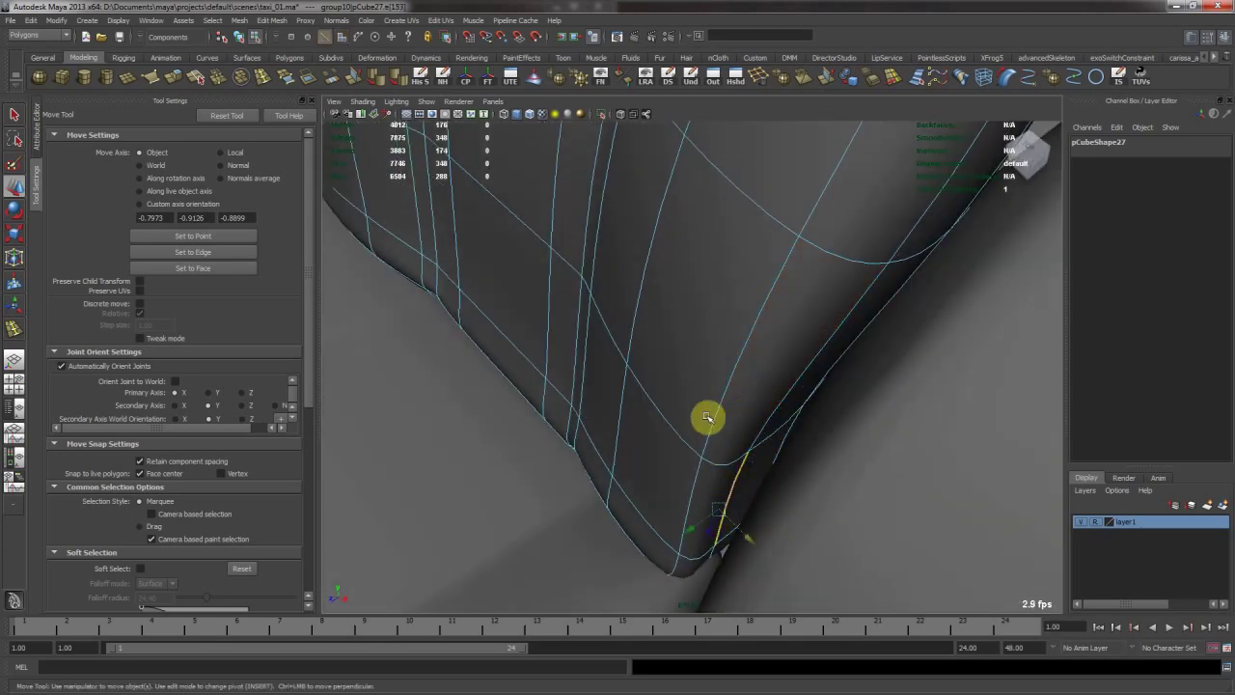
left_click_drag(729, 436, 715, 370, "alt")
left_click(795, 338)
left_click_drag(794, 338, 560, 417, "alt")
scroll(779, 380, "down", 5)
key("F8")
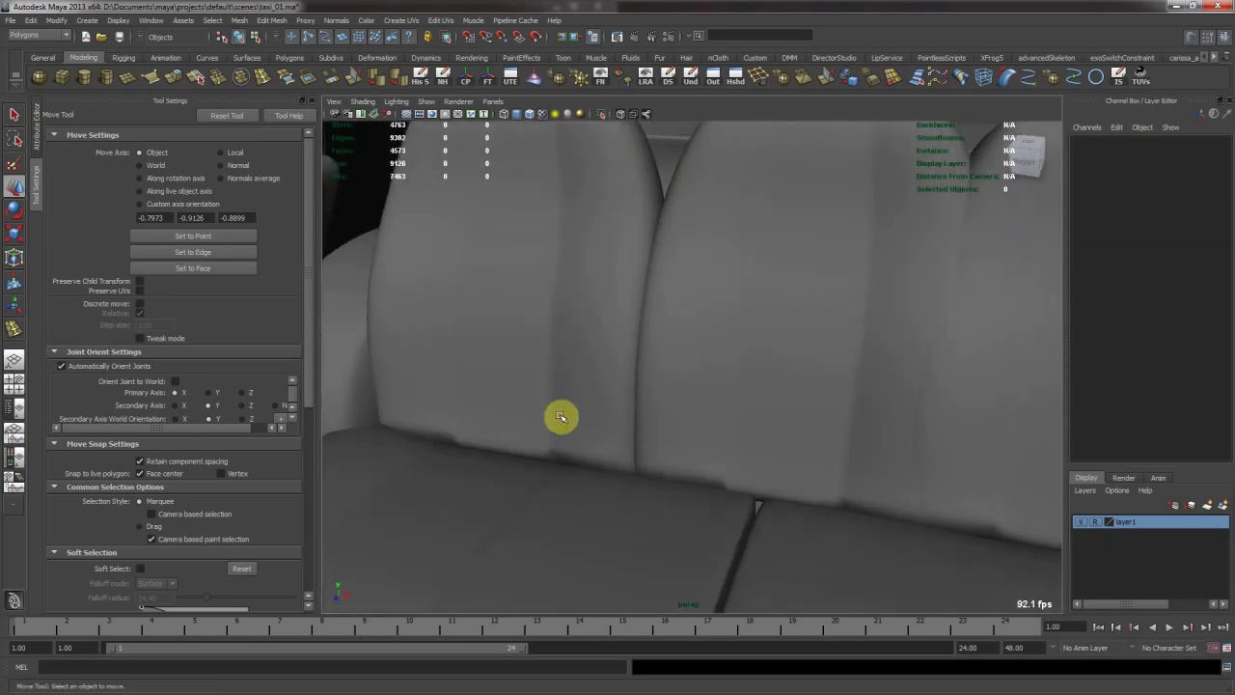
Delete the unadjusted outer rear seat on the opposite side: its cushion, backrest and headrest.
left_click(517, 443)
left_click(449, 497)
left_click(549, 295, "shift")
left_click_drag(564, 210, 614, 232, "alt")
left_click(614, 232, "shift")
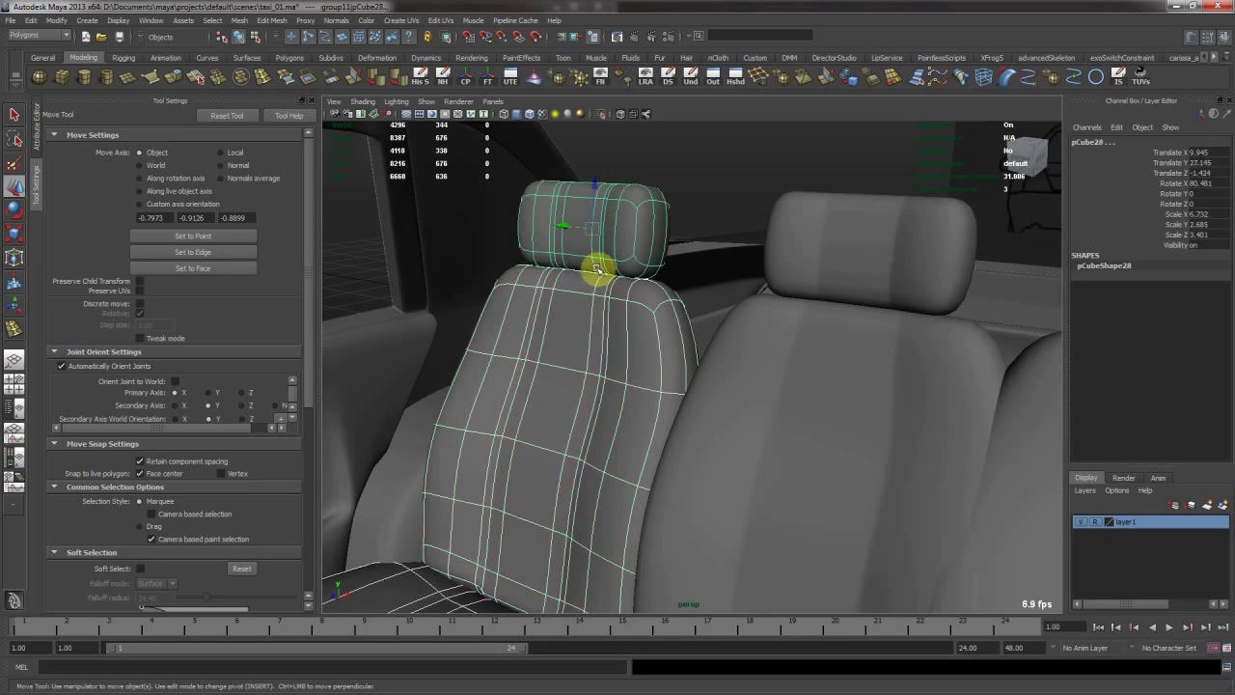
key("Delete")
Snap the adjusted rear seat group's pivot to the car's centre line, duplicate the group and set the copy's Scale X to -1.
left_click_drag(885, 434, 832, 361, "alt")
left_click(831, 361)
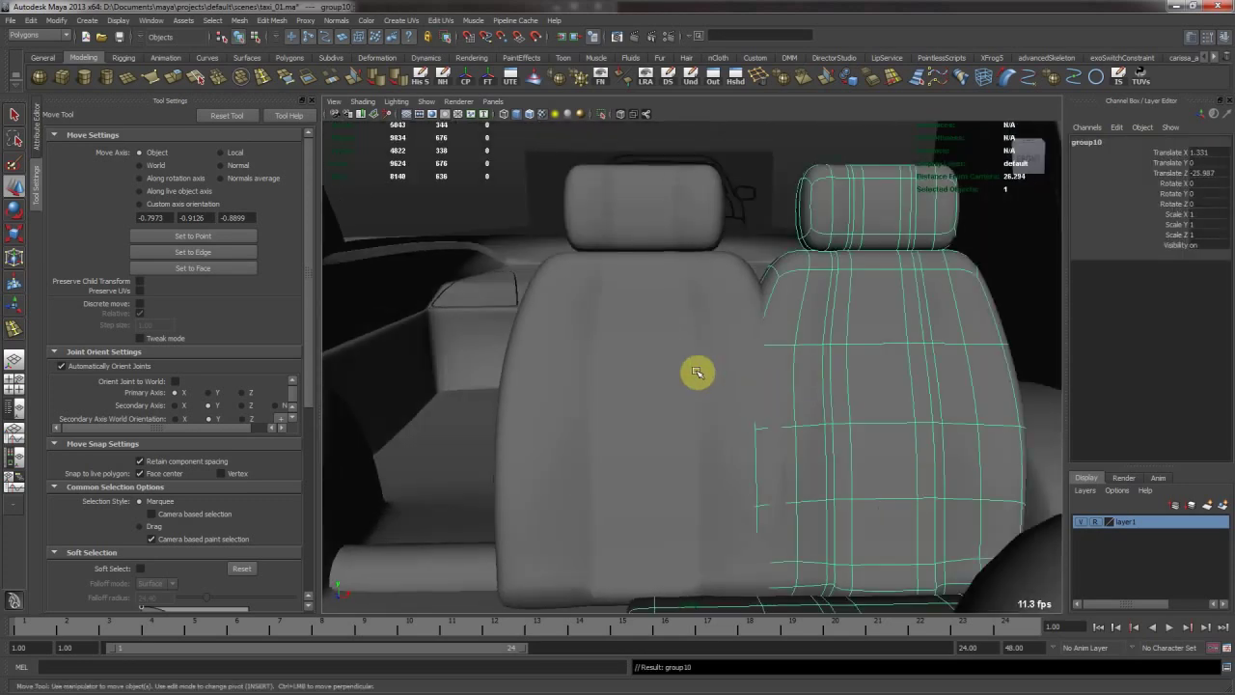
scroll(913, 415, "down", 5)
left_click_drag(912, 414, 699, 421, "alt")
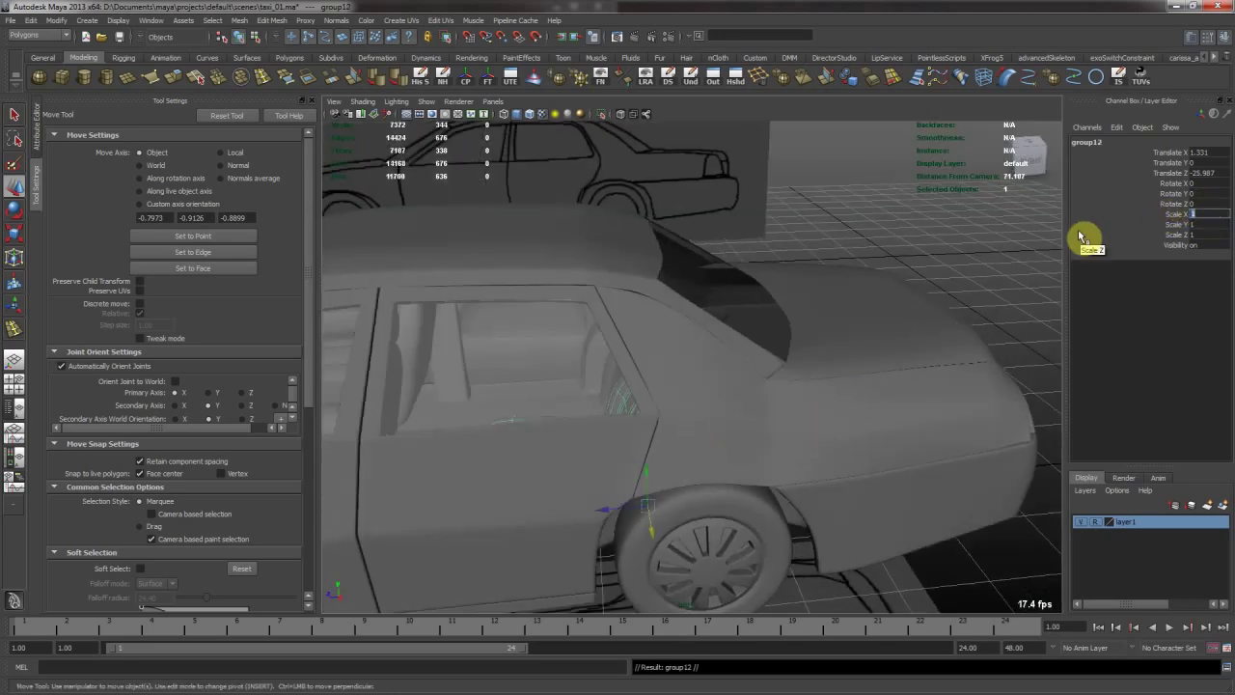
right_click_drag(960, 315, 983, 298, "alt")
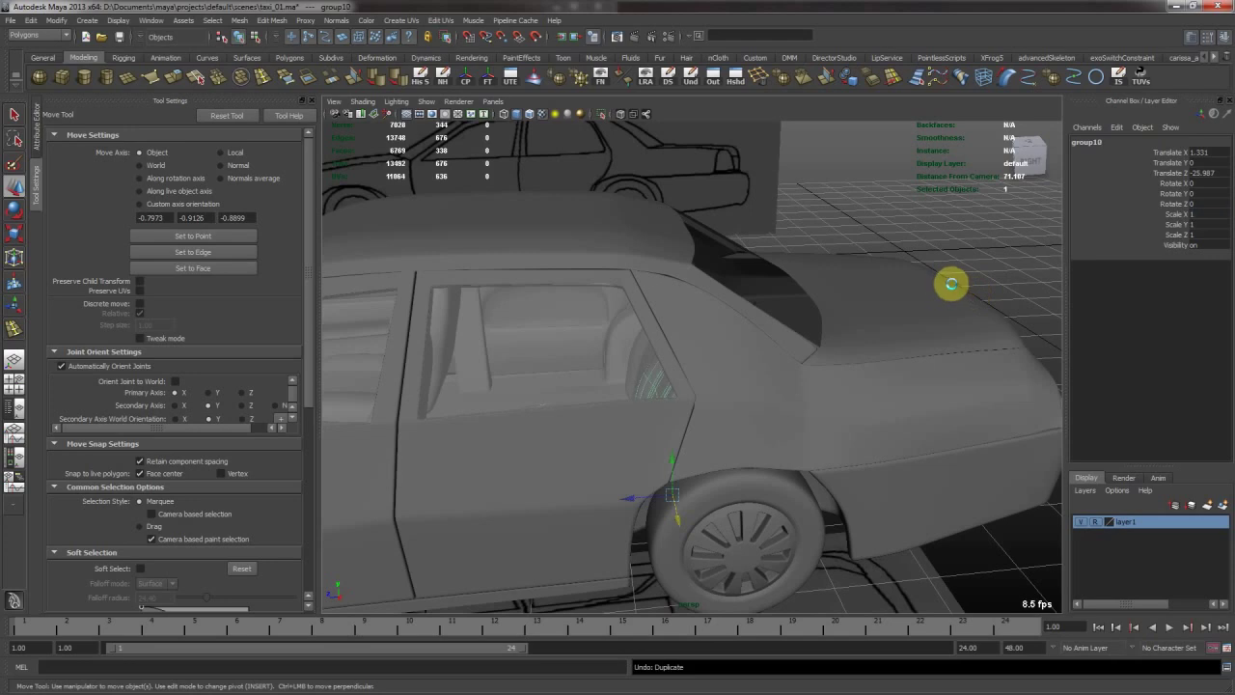
mouse_move(723, 349)
left_mouse_down("alt")
mouse_move(750, 336)
mouse_move(717, 377)
mouse_move(712, 341)
left_mouse_up("alt")
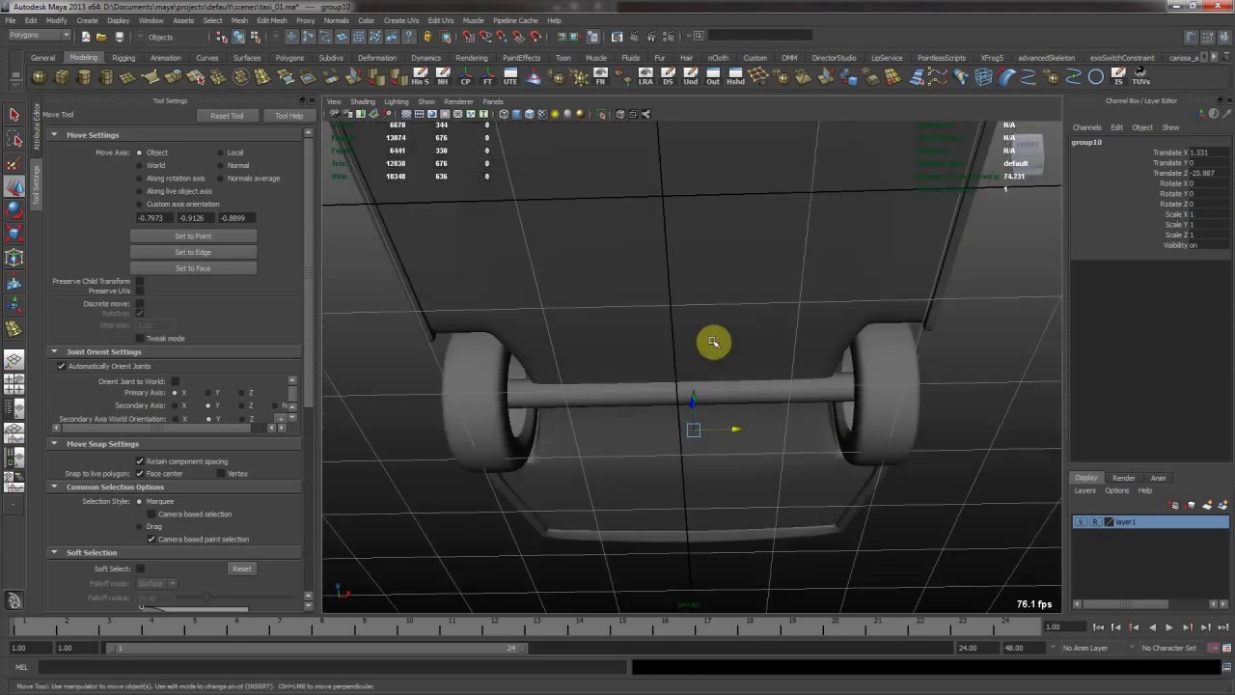
middle_click(662, 225)
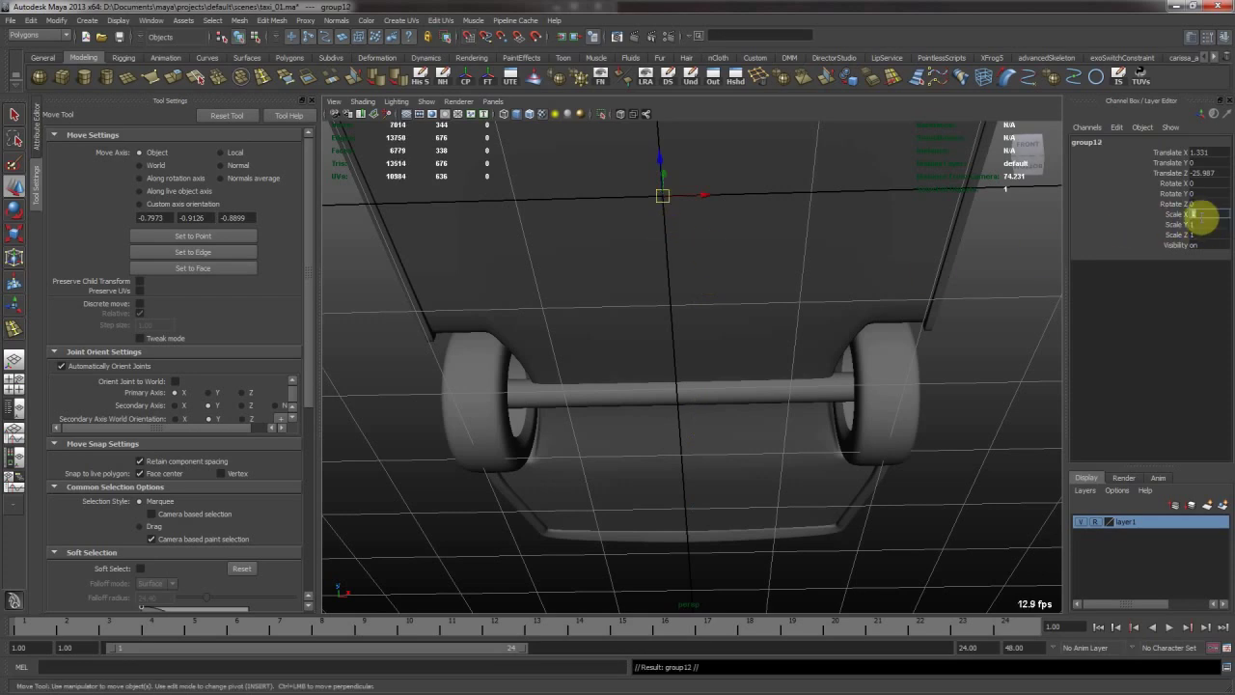
type("-1")
key("Return")
Examine the mirrored rear seats through the side windows, windscreen and rear window.
left_click_drag(342, 253, 684, 270, "alt")
left_click_drag(811, 200, 732, 209, "alt")
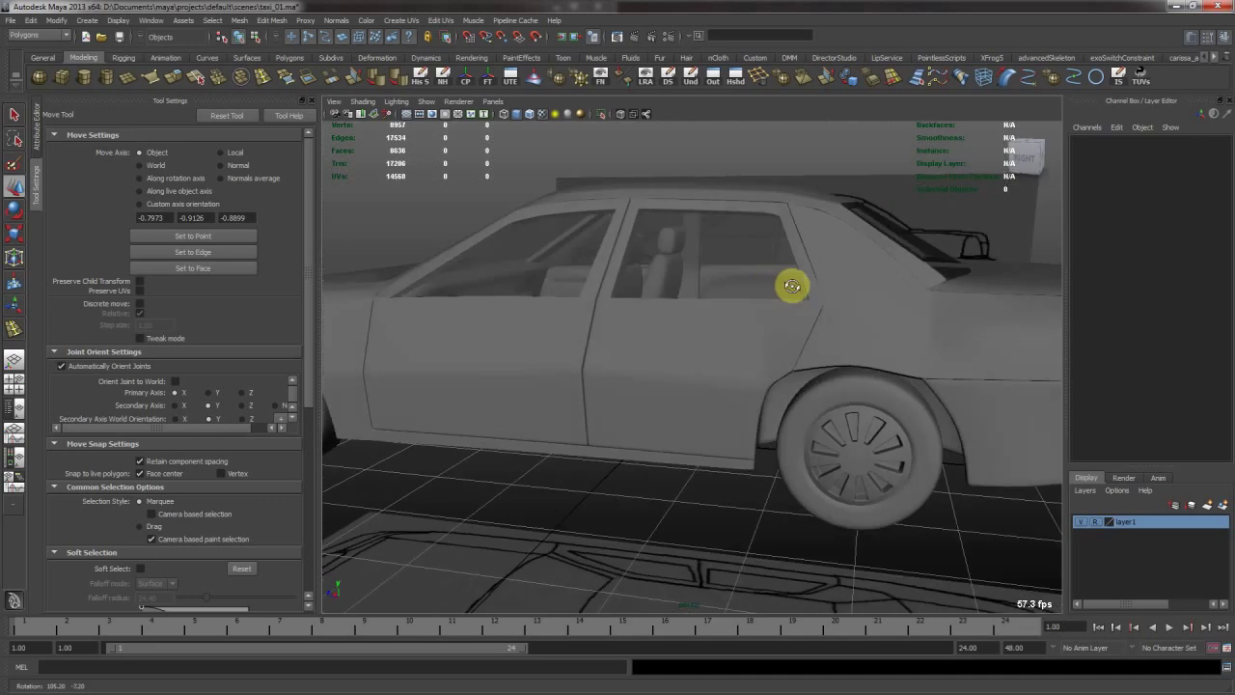
left_click_drag(780, 292, 697, 309, "alt")
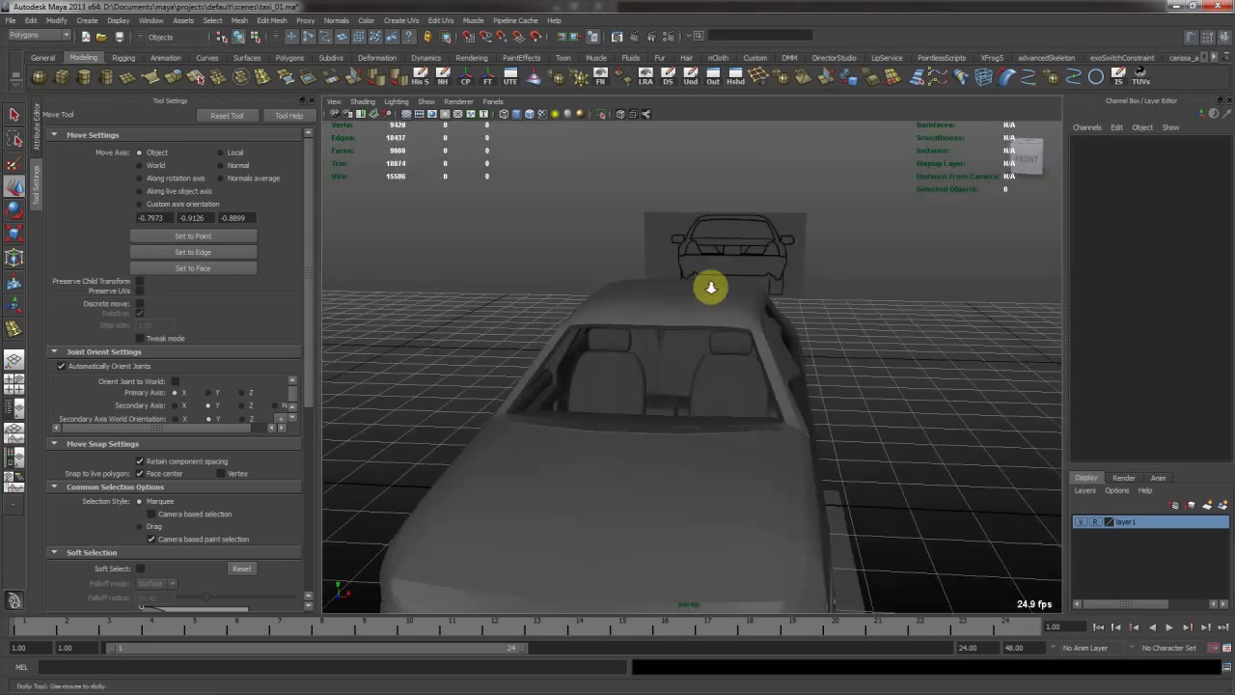
left_click_drag(771, 310, 651, 375, "alt")
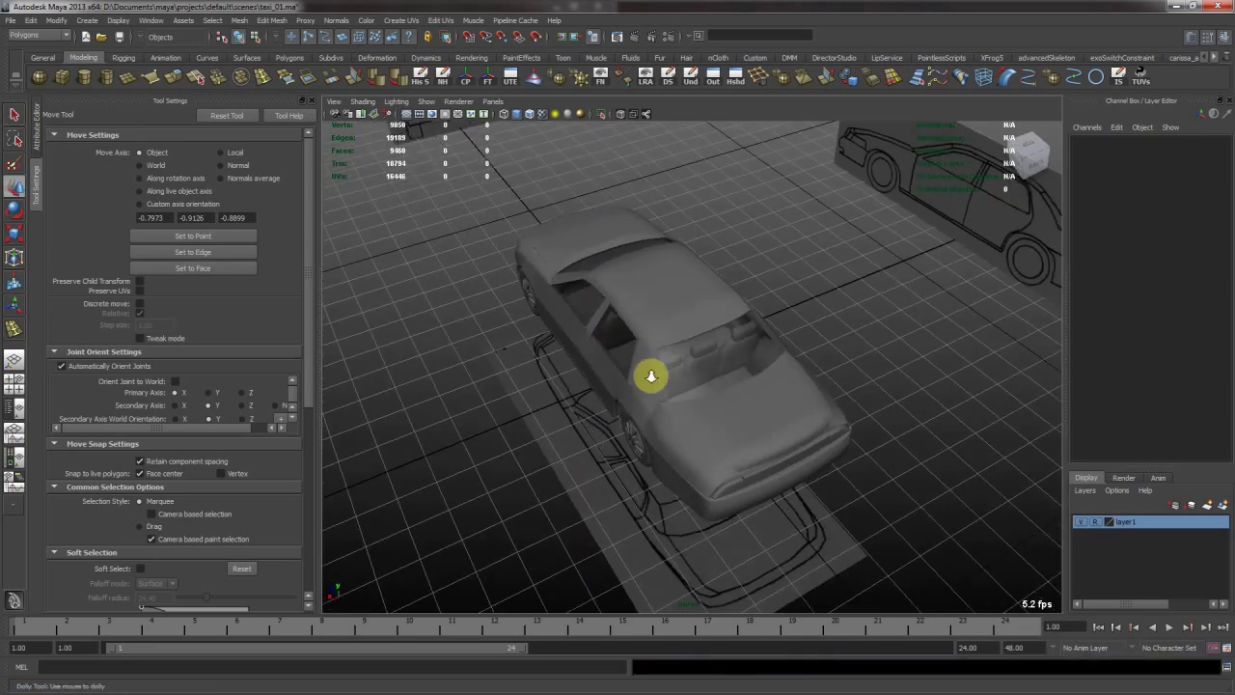
right_click_drag(650, 375, 854, 427, "alt")
middle_click_drag(854, 428, 670, 430, "alt")
right_click_drag(671, 430, 846, 428, "alt")
Select the narrow plane behind the rear seats and widen it along X to a scale of about 33.7.
left_click(510, 257)
left_click_drag(511, 257, 582, 358, "alt")
key("r")
left_click_drag(680, 328, 695, 325, "alt")
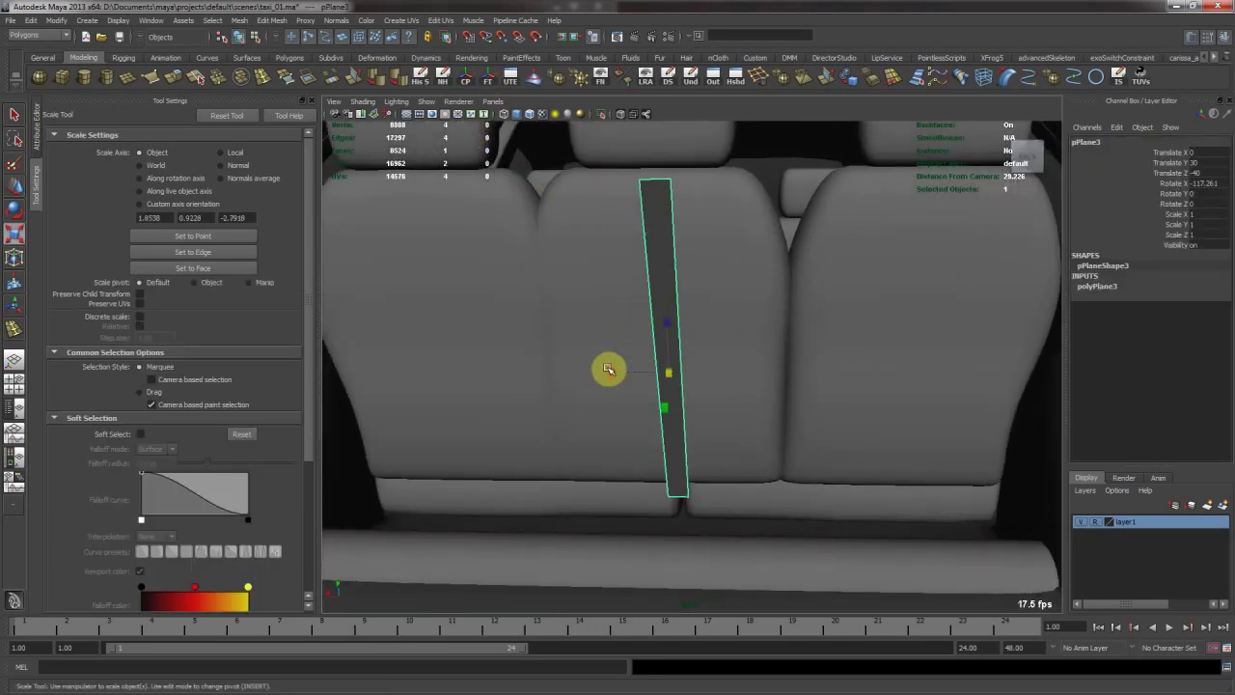
left_click_drag(554, 372, 490, 354)
right_click_drag(496, 354, 620, 353, "alt")
left_click_drag(618, 377, 415, 383)
right_click_drag(487, 379, 424, 357, "alt")
Save the scene and move the plane's front edge along the world axes to the rear backrests, at Z about -27.2.
left_click_drag(724, 346, 588, 314, "alt")
left_click_drag(675, 318, 464, 369, "alt")
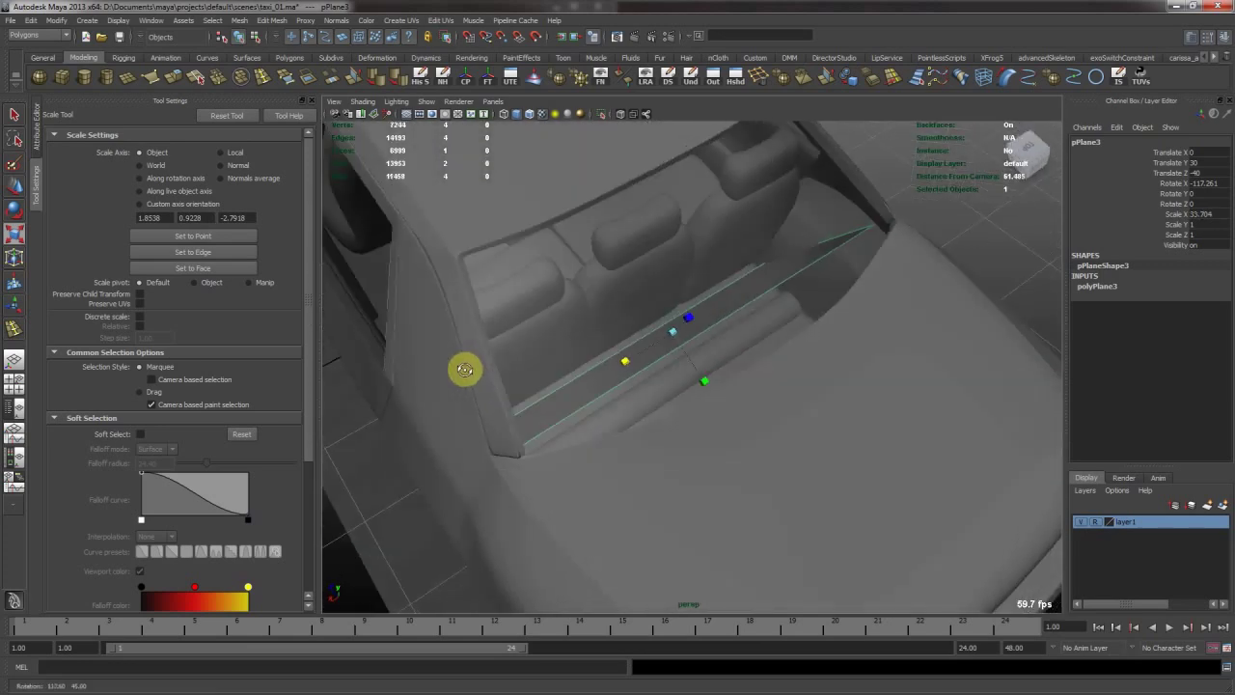
left_click_drag(606, 376, 604, 351, "alt")
key("F8")
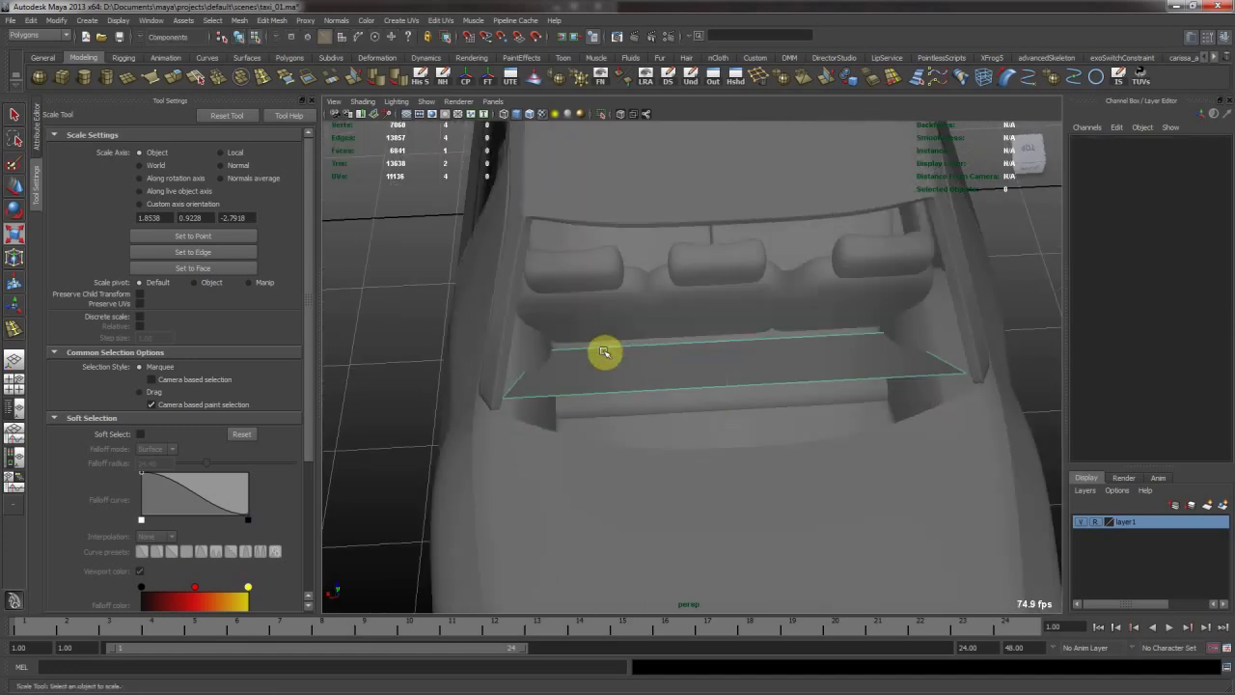
middle_click_drag(604, 349, 600, 363, "alt")
left_click(637, 361)
key("w")
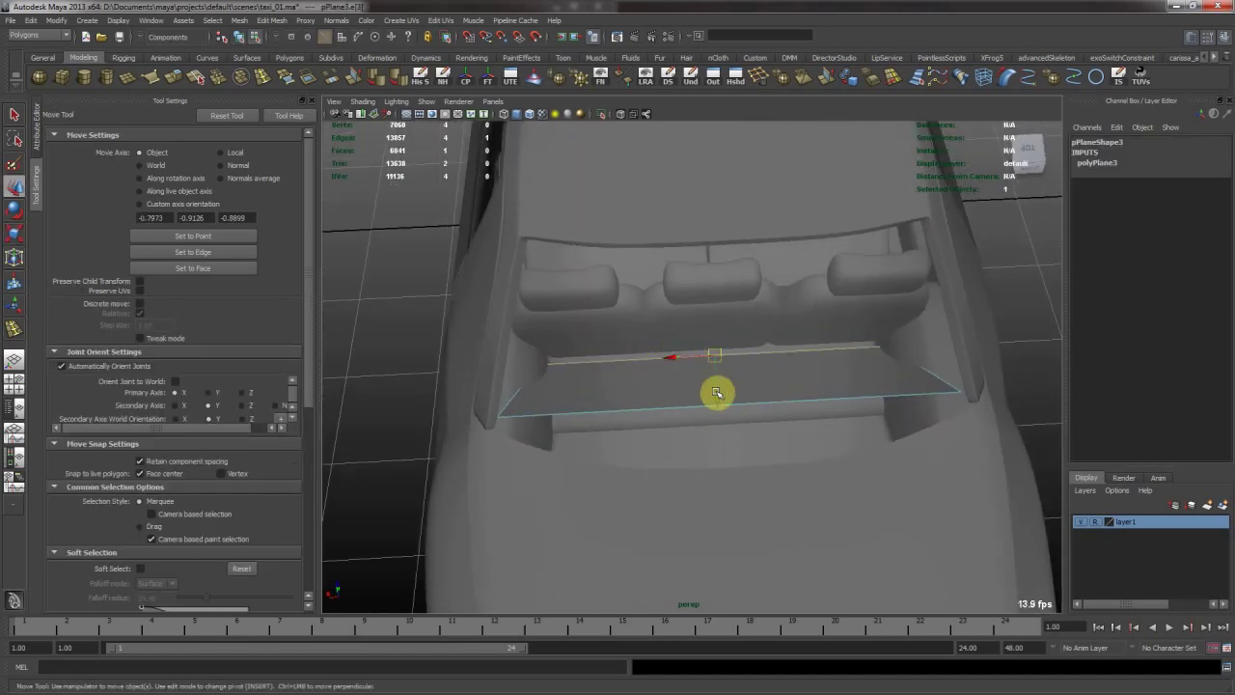
left_click_drag(734, 370, 749, 395, "alt")
left_click_drag(735, 336, 699, 324, "alt")
key("ctrl+s")
left_click_drag(694, 390, 677, 384)
left_click_drag(655, 341, 673, 304)
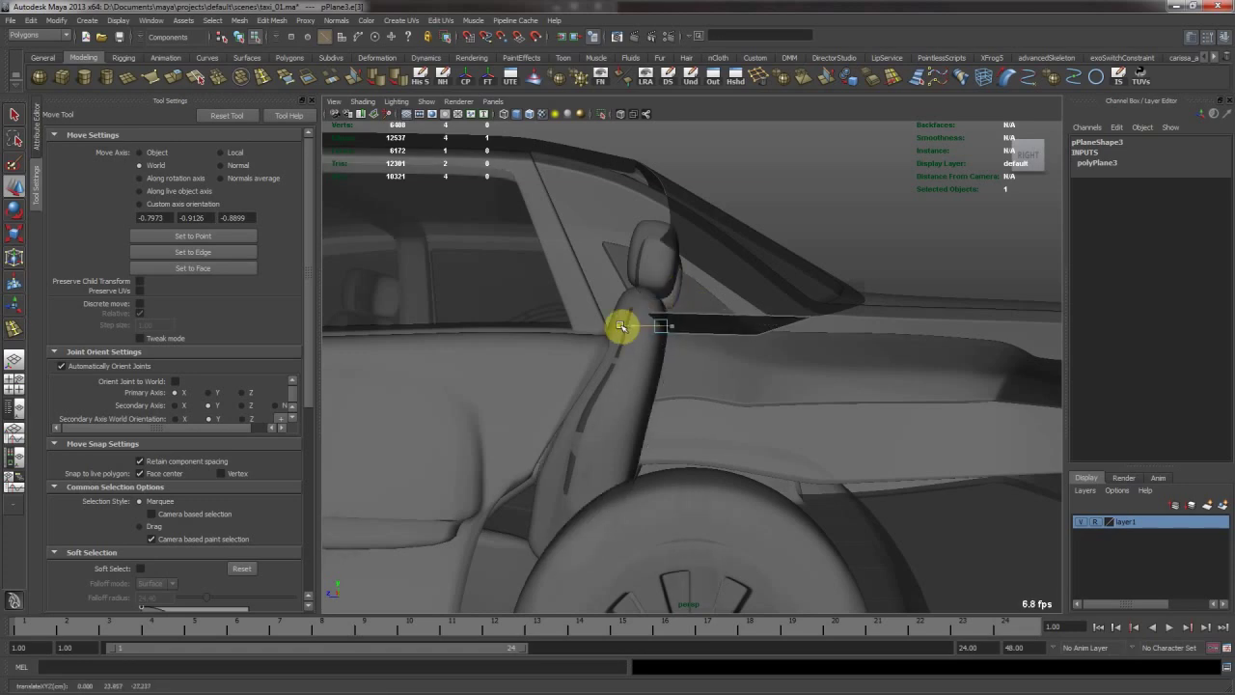
Fine-tune the height of the plane's front edge against the tops of the rear backrests.
left_click_drag(645, 325, 791, 334, "alt")
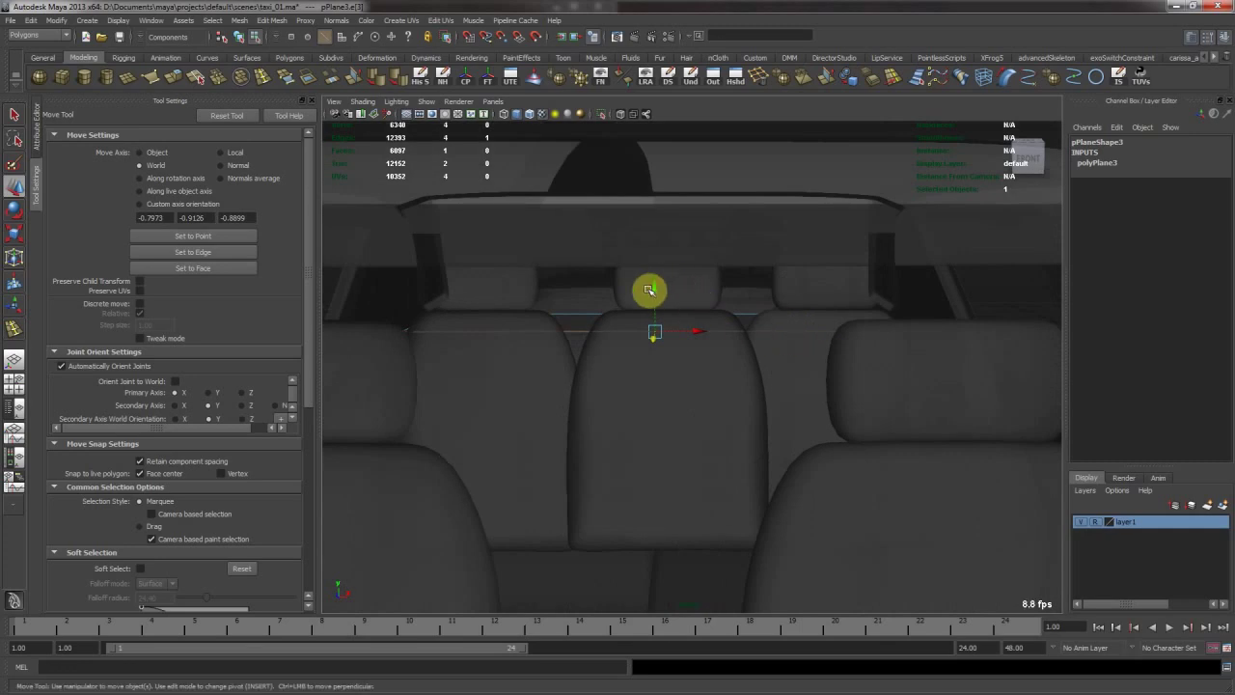
left_click_drag(649, 332, 651, 332)
left_click_drag(652, 333, 623, 318, "alt")
right_click_drag(762, 324, 723, 323, "alt")
left_click_drag(723, 323, 684, 292, "alt")
middle_click_drag(684, 292, 691, 293)
left_click_drag(628, 298, 628, 289)
Lower the plane's front edge behind the rear backrests to about Y 5.27.
left_click(609, 416)
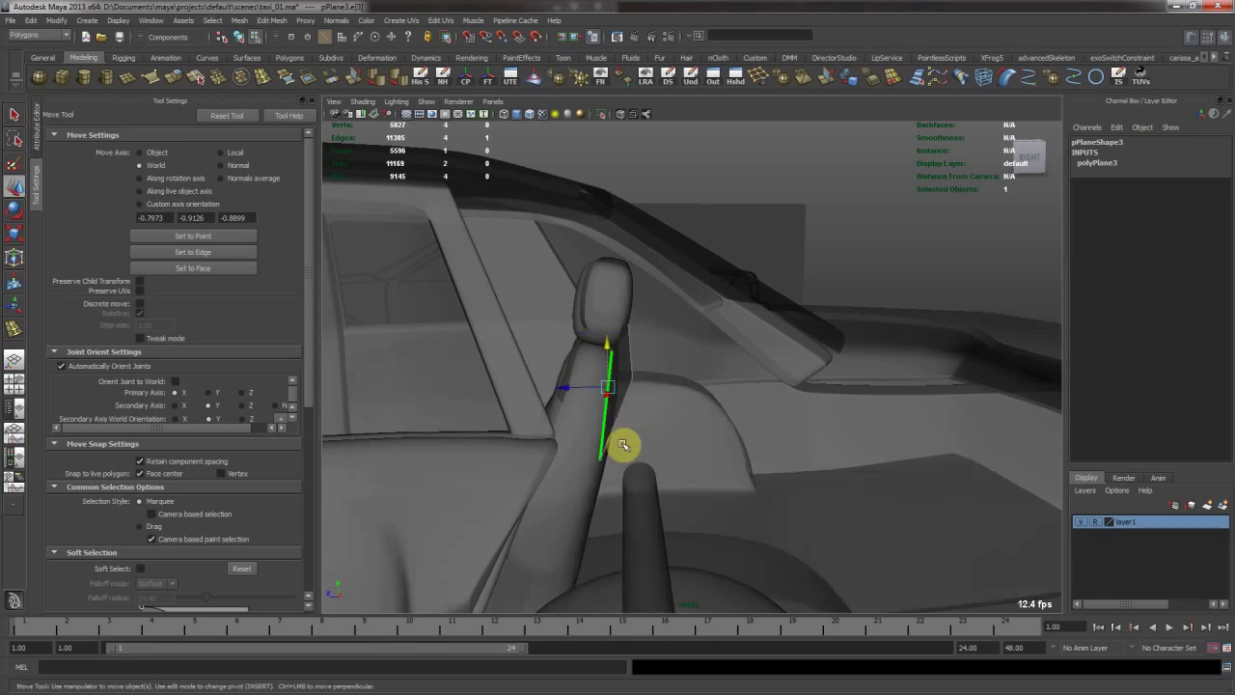
left_click_drag(622, 445, 654, 303, "alt")
left_click_drag(647, 389, 647, 353, "alt")
middle_click_drag(647, 353, 628, 466)
middle_click_drag(629, 417, 648, 284, "alt")
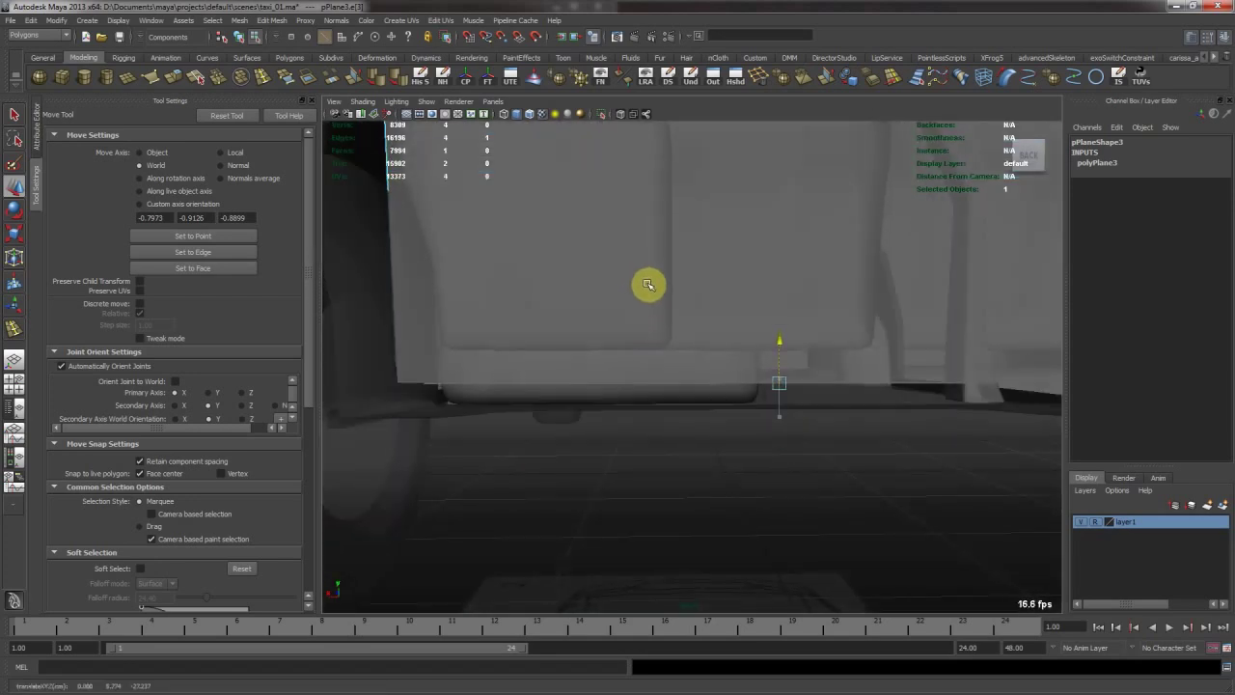
Save the scene and unhide the car body around the panel behind the rear seats.
mouse_move(647, 284)
left_mouse_down("alt")
mouse_move(752, 295)
mouse_move(625, 289)
left_mouse_up("alt")
middle_click_drag(626, 289, 537, 520, "alt")
left_click_drag(523, 513, 650, 403, "alt")
key("ctrl+s")
left_click_drag(657, 357, 604, 377, "alt")
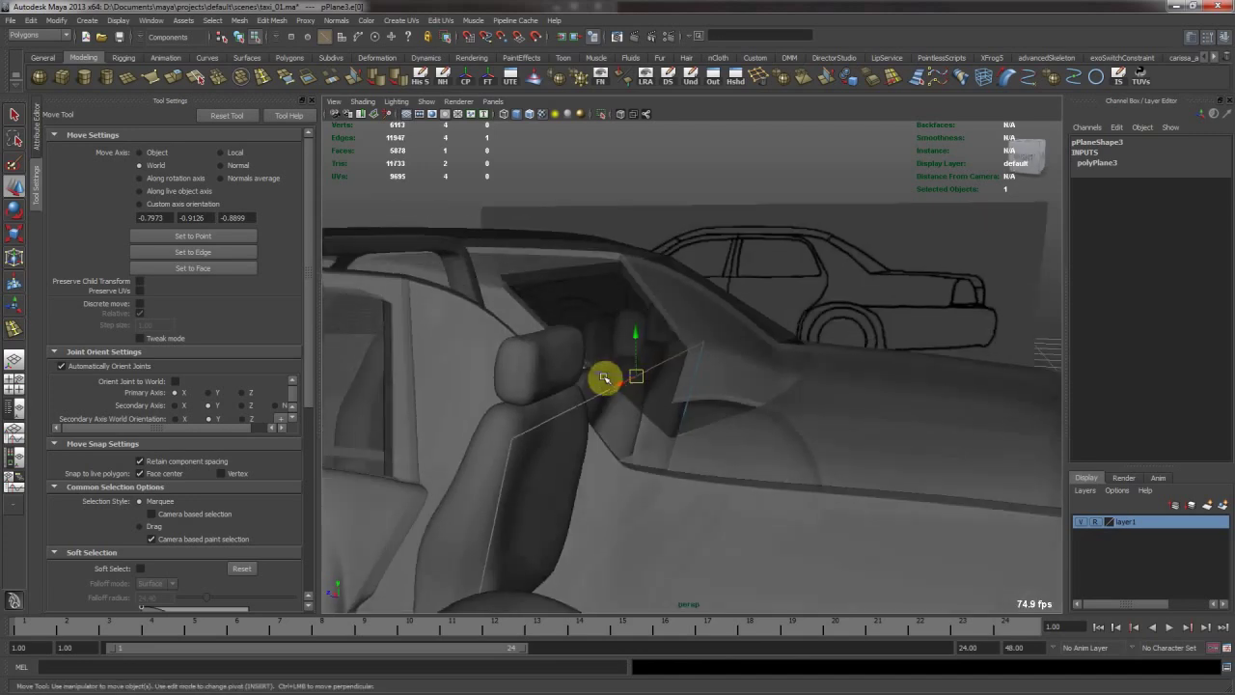
key("ctrl+shift+h")
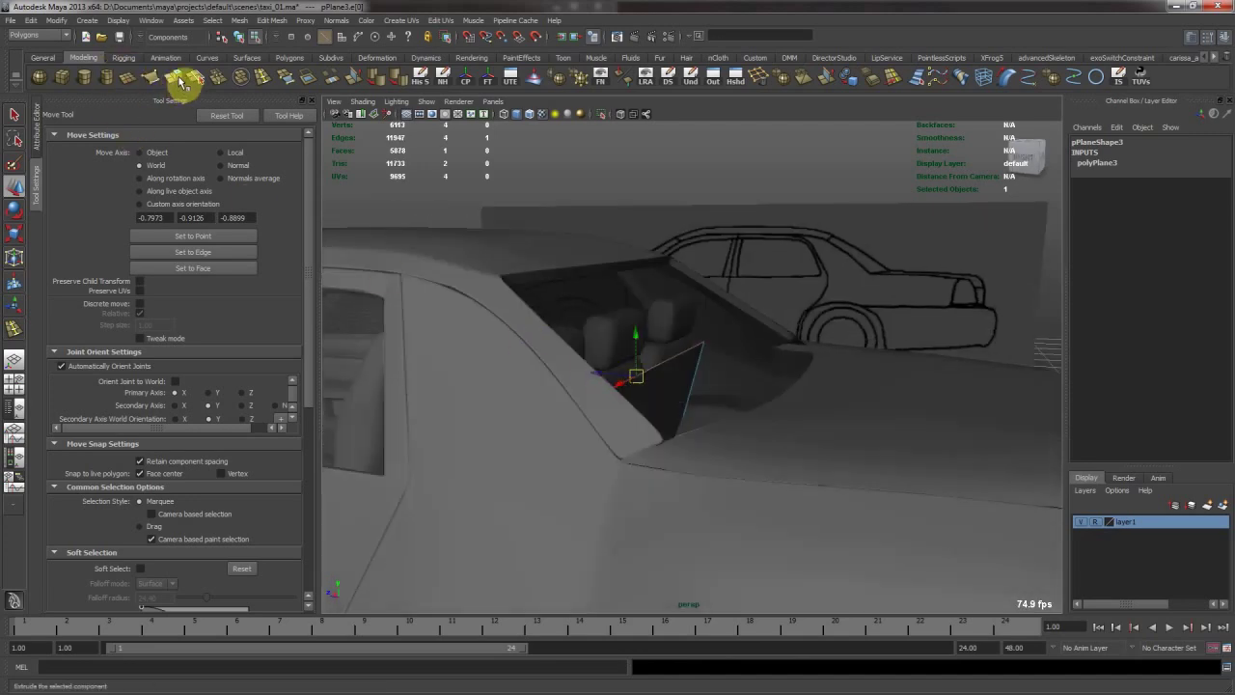
Extrude the panel's top edge and move it rearward under the rear window to form a shelf.
left_click(185, 85)
left_click_drag(592, 337, 649, 356, "alt")
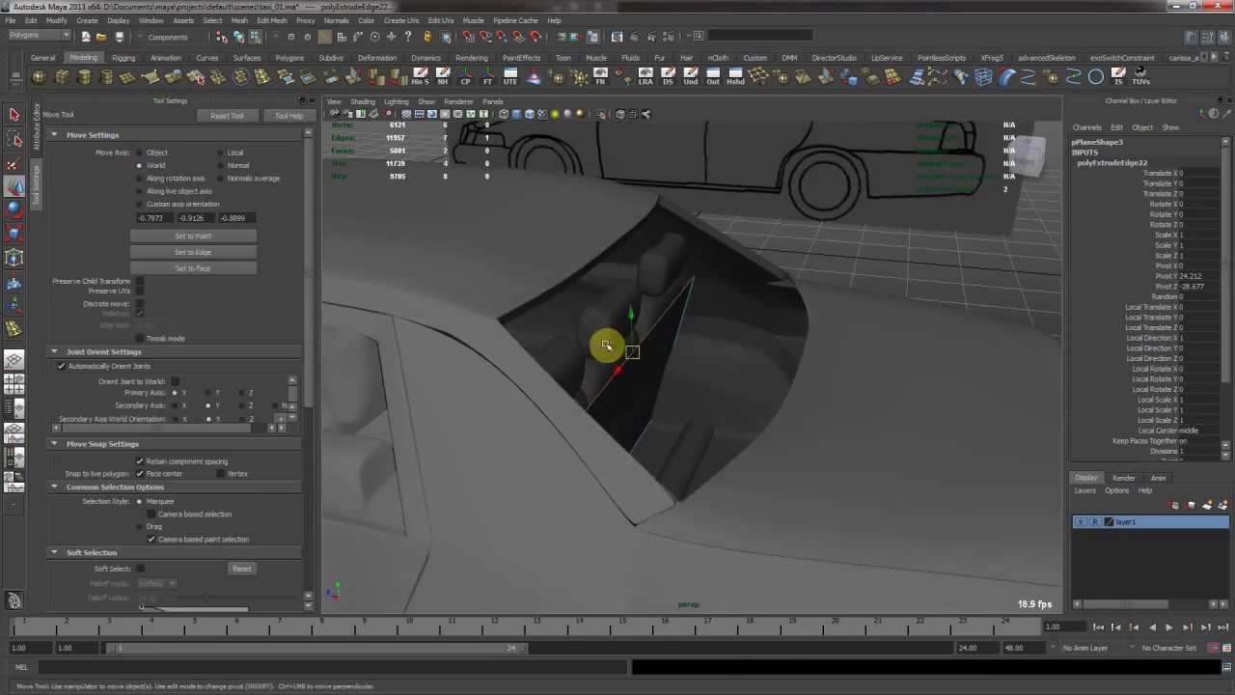
key("ctrl+z")
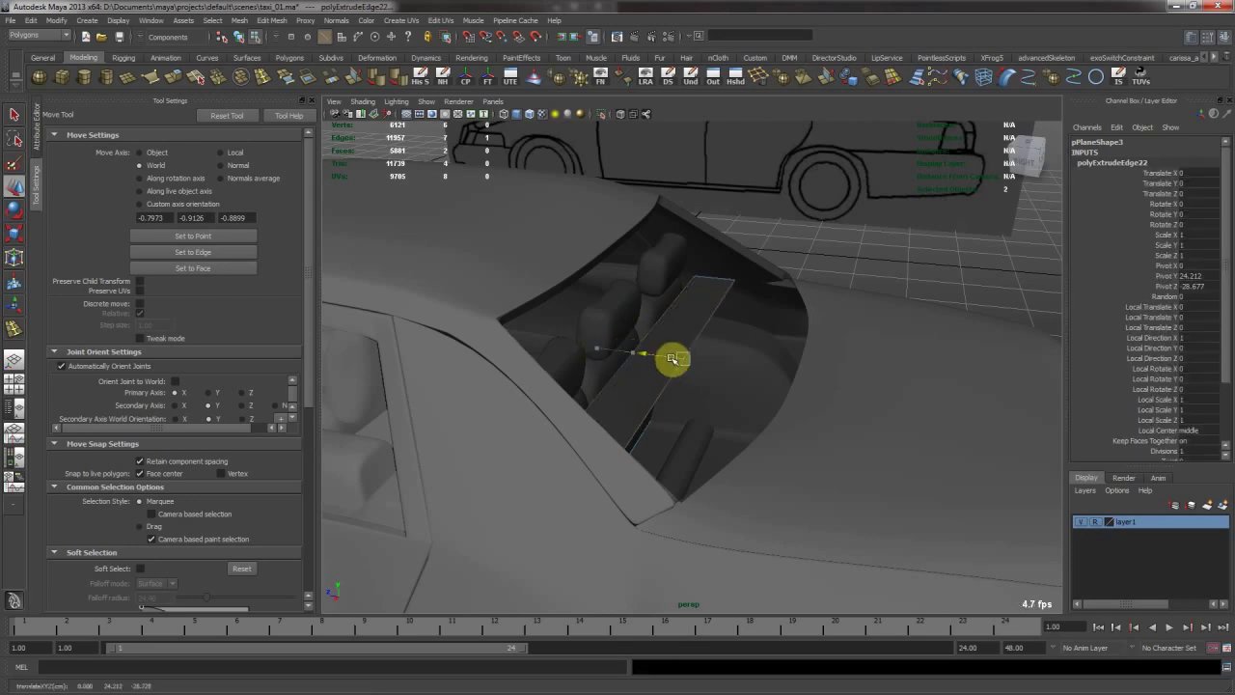
left_click_drag(750, 369, 891, 330, "alt")
middle_click_drag(768, 411, 756, 395, "alt")
key("F8")
left_click(935, 330)
Select the panel behind the rear seats and insert five evenly spaced edge loops across its width.
left_click_drag(1014, 370, 722, 361, "alt")
scroll(747, 367, "up", 8)
left_click(482, 350)
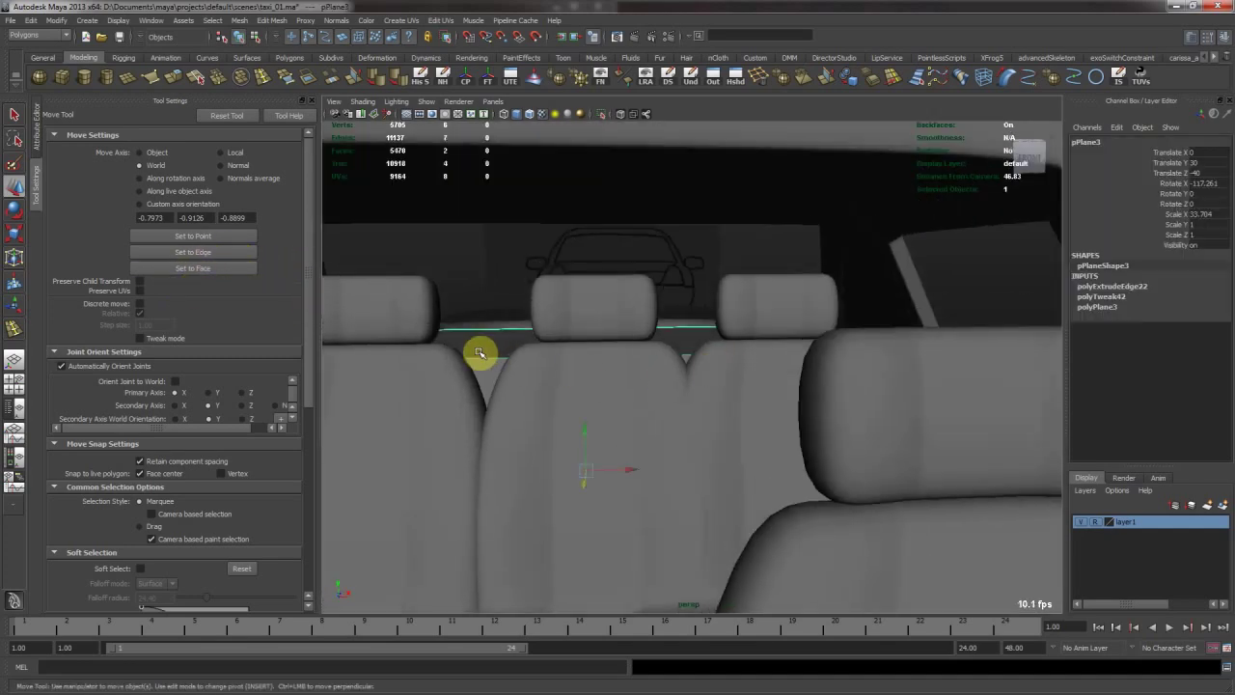
left_click_drag(514, 331, 610, 333, "alt")
left_click(262, 79)
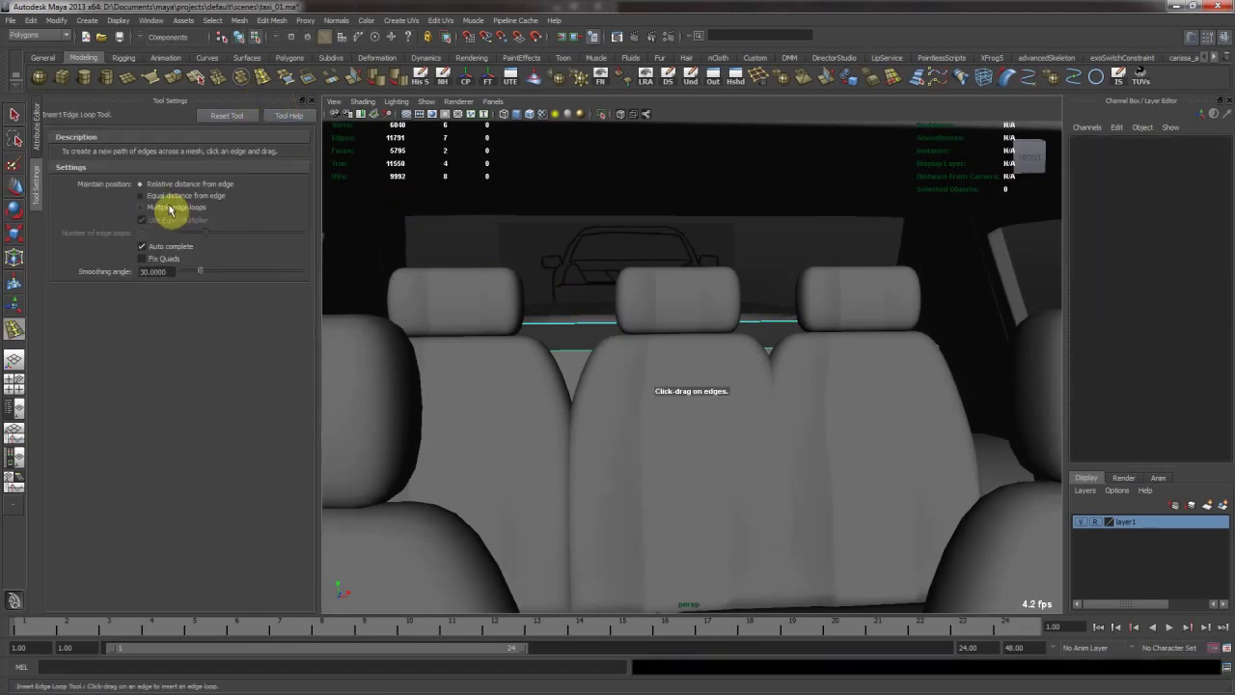
left_click(584, 361)
key("w")
Try five evenly spaced horizontal edge loops on the upright part of the panel, and undo them.
left_click_drag(779, 339, 622, 357, "alt")
right_click_drag(623, 357, 689, 375, "alt")
middle_click_drag(677, 400, 683, 357, "alt")
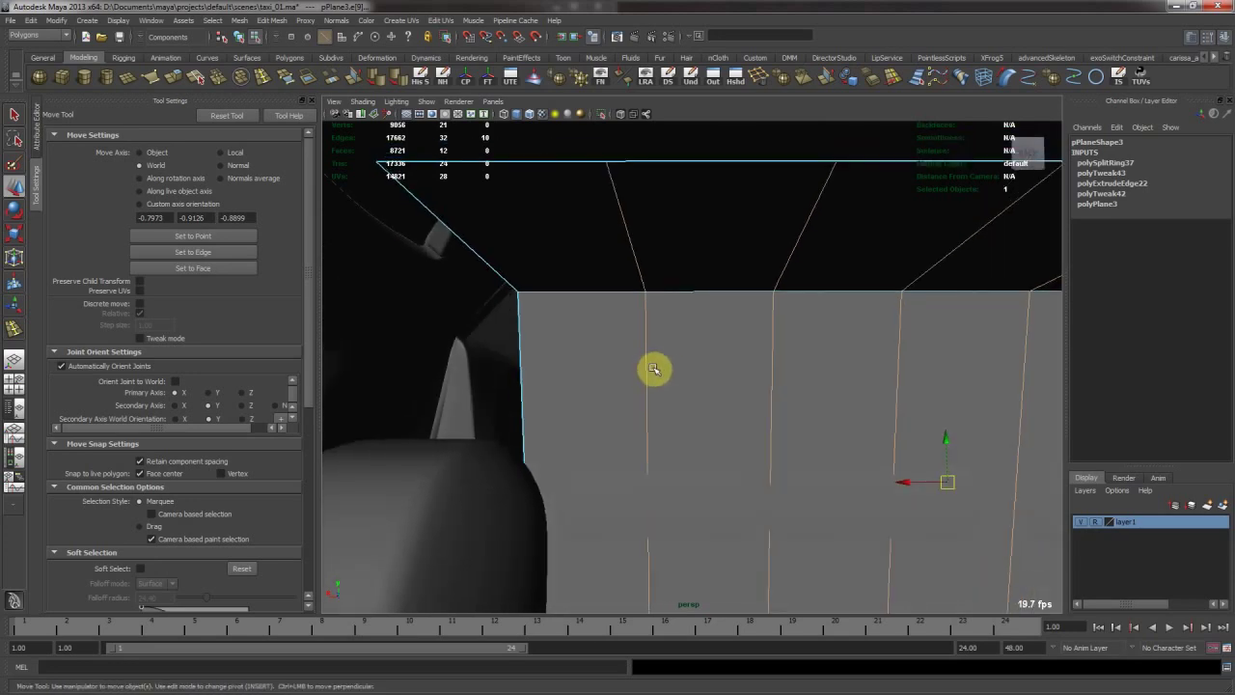
key("y")
left_click(647, 372)
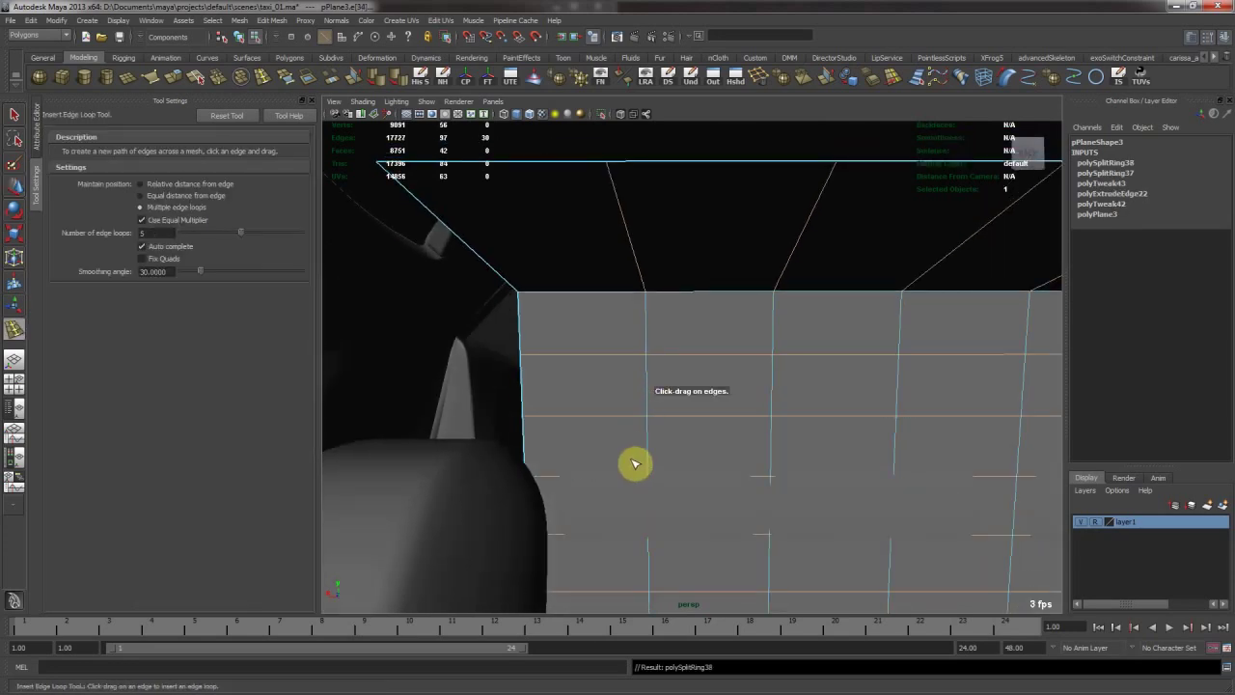
middle_click_drag(631, 469, 659, 399, "alt")
key("ctrl+z")
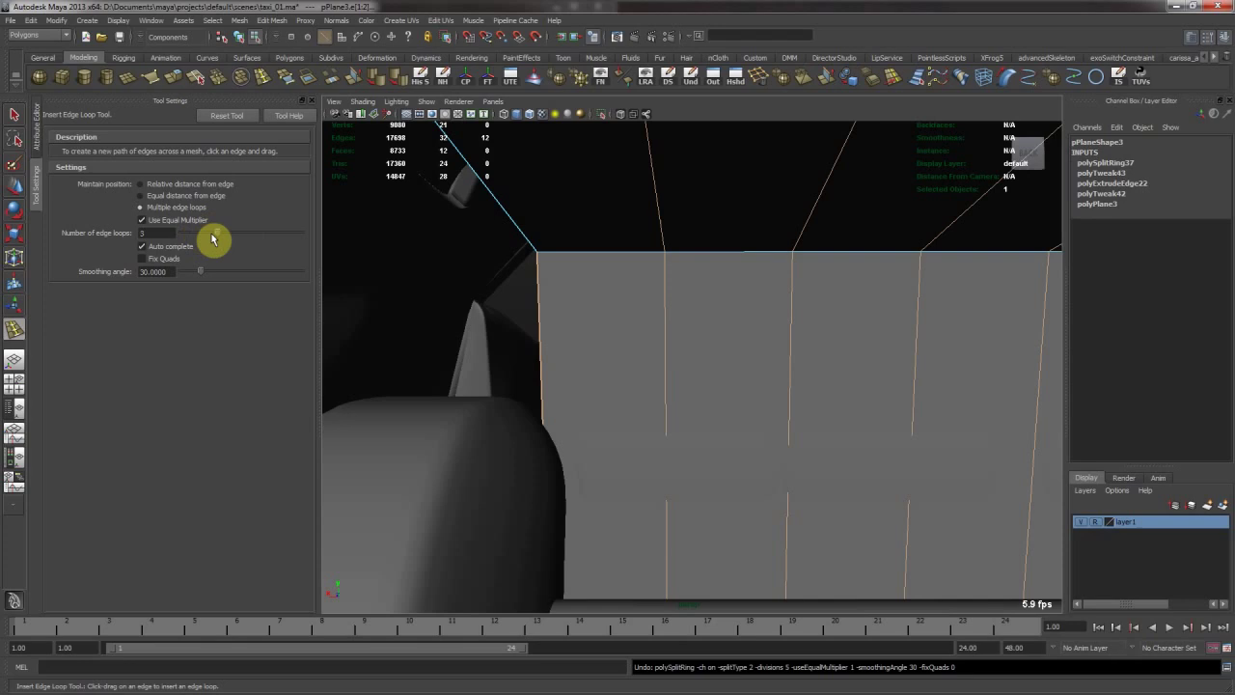
Insert four evenly spaced horizontal edge loops on the upright part of the panel and save the scene.
left_click(671, 323)
key("w")
right_click_drag(612, 333, 561, 348)
left_click_drag(560, 349, 447, 342, "alt")
key("ctrl+s")
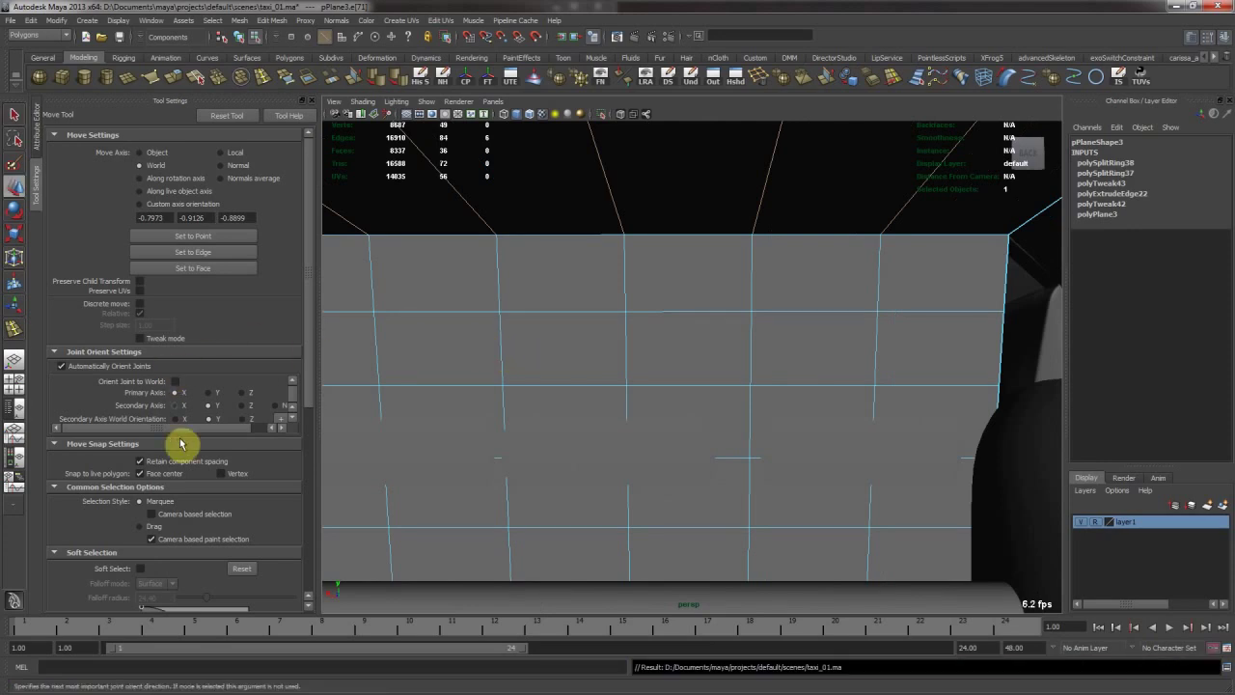
Enable object-space reflection across X for the Move tool and shift the panel's side edges below the top corner outward.
scroll(180, 443, "down", 4)
scroll(144, 453, "down", 3)
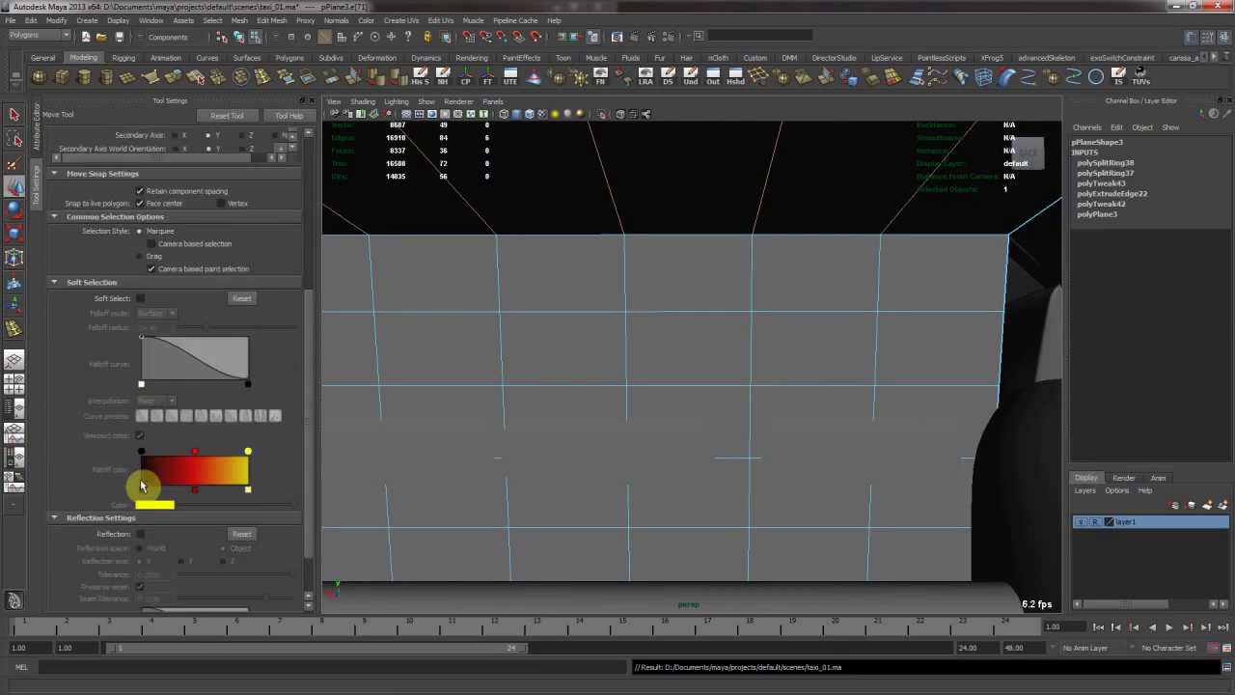
left_click_drag(472, 389, 677, 347, "alt")
left_click_drag(565, 339, 593, 379, "alt")
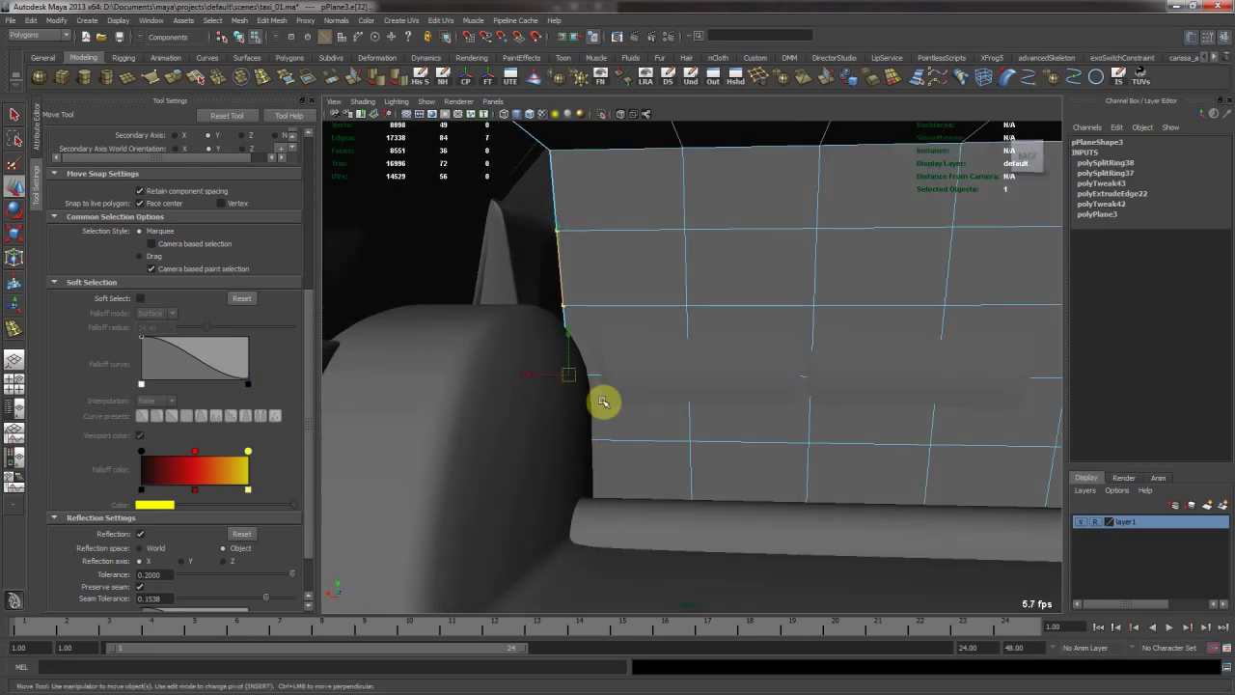
middle_click_drag(528, 369, 490, 372)
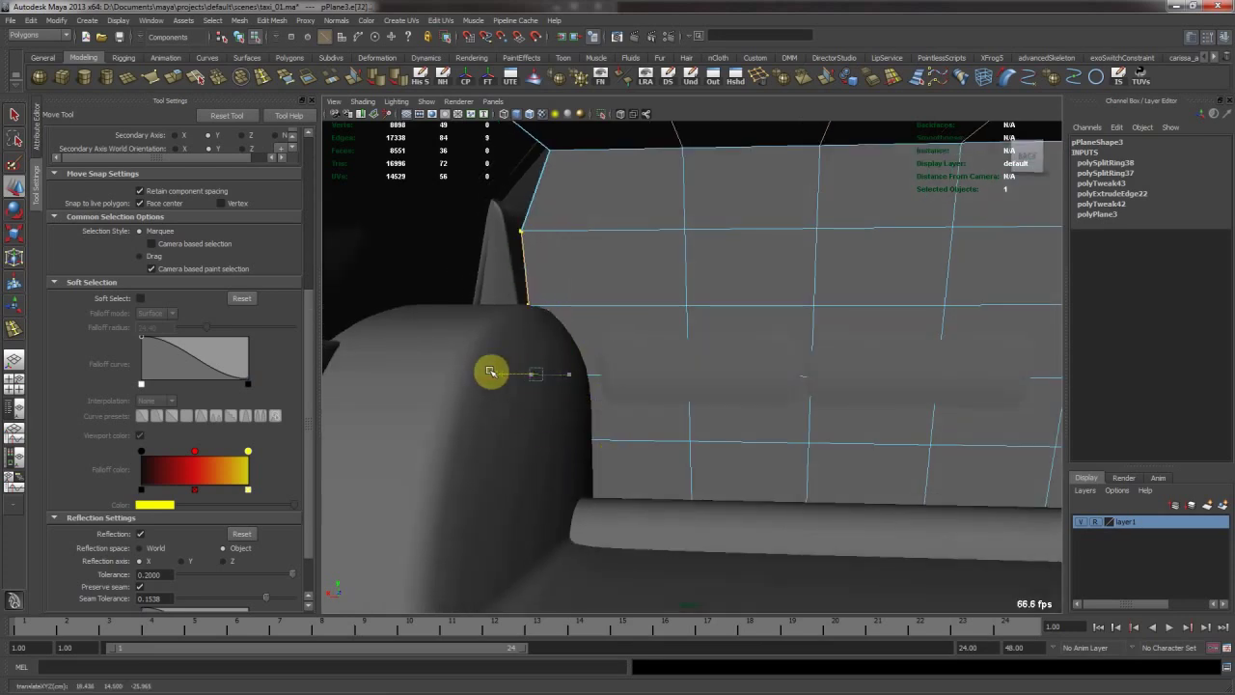
left_click_drag(444, 367, 632, 307, "alt")
Convert the side edge selection to vertices and move the lower side vertices further outward above the wheel arch.
right_click(724, 267, "ctrl")
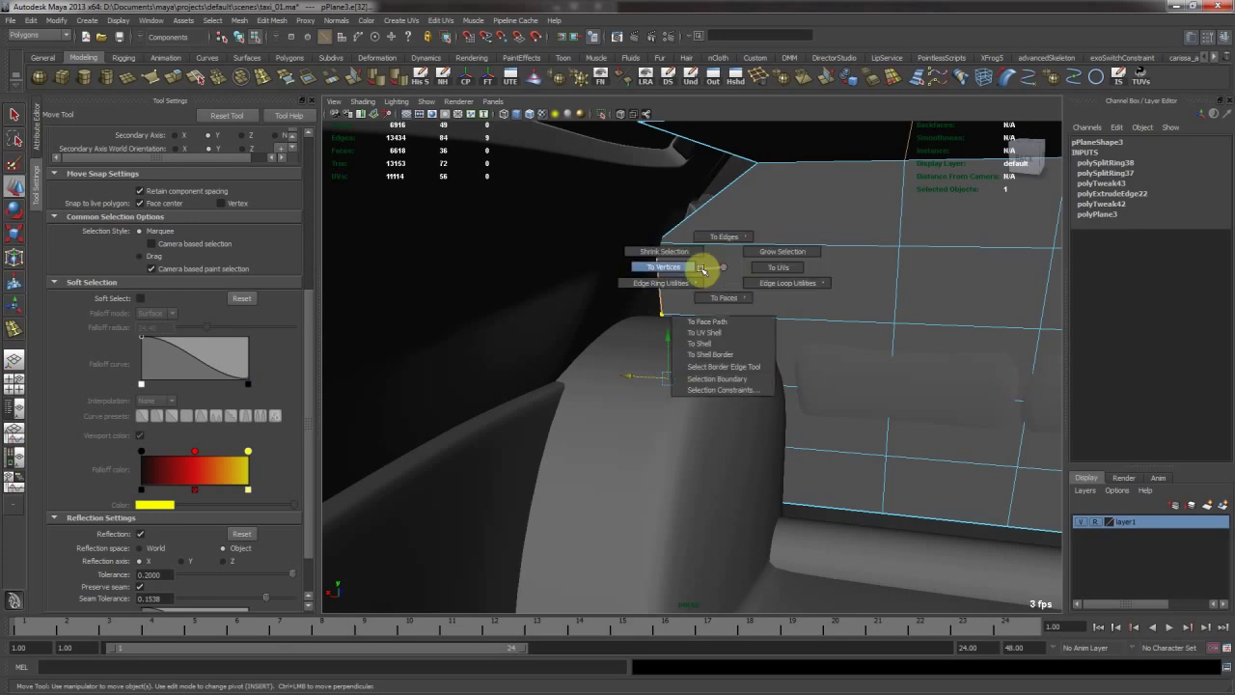
left_click(701, 269)
right_click_drag(759, 274, 701, 262, "ctrl")
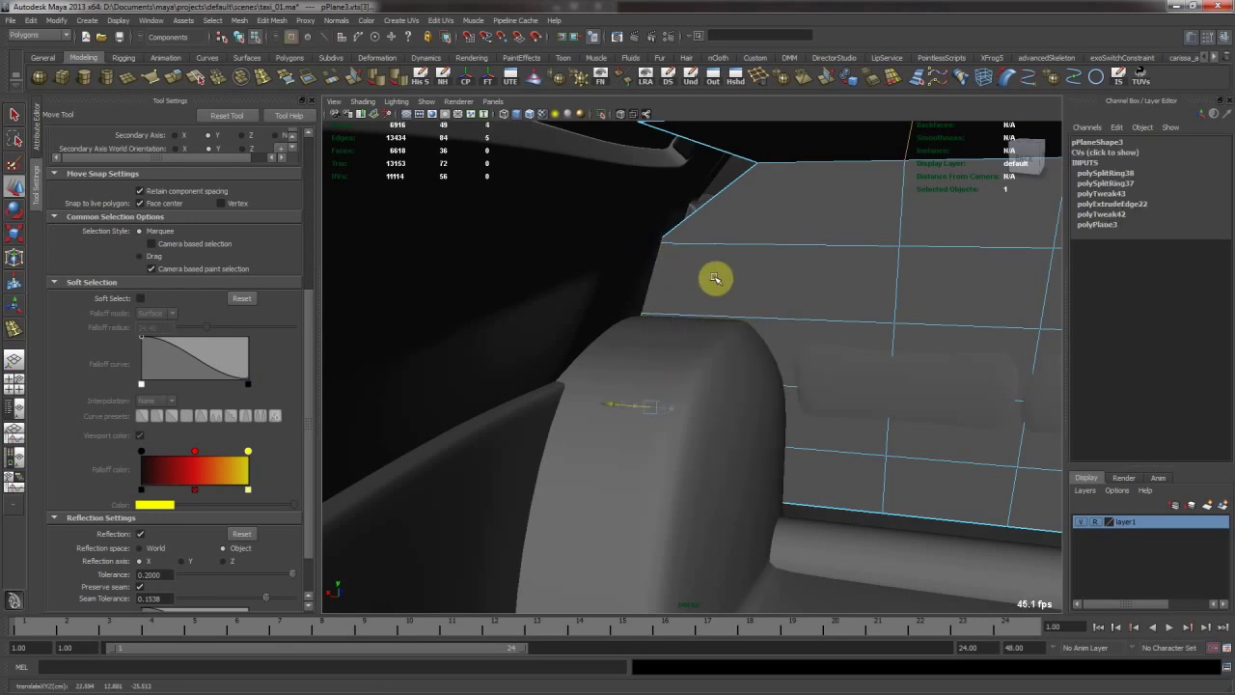
left_click_drag(664, 302, 545, 338, "alt")
middle_click_drag(657, 329, 521, 339, "alt")
left_click_drag(660, 330, 714, 252, "alt")
Move the panel's top corner vertex outward towards the car body, mirrored on the other side.
left_click(682, 240)
right_click_drag(636, 208, 602, 205)
left_click(596, 198)
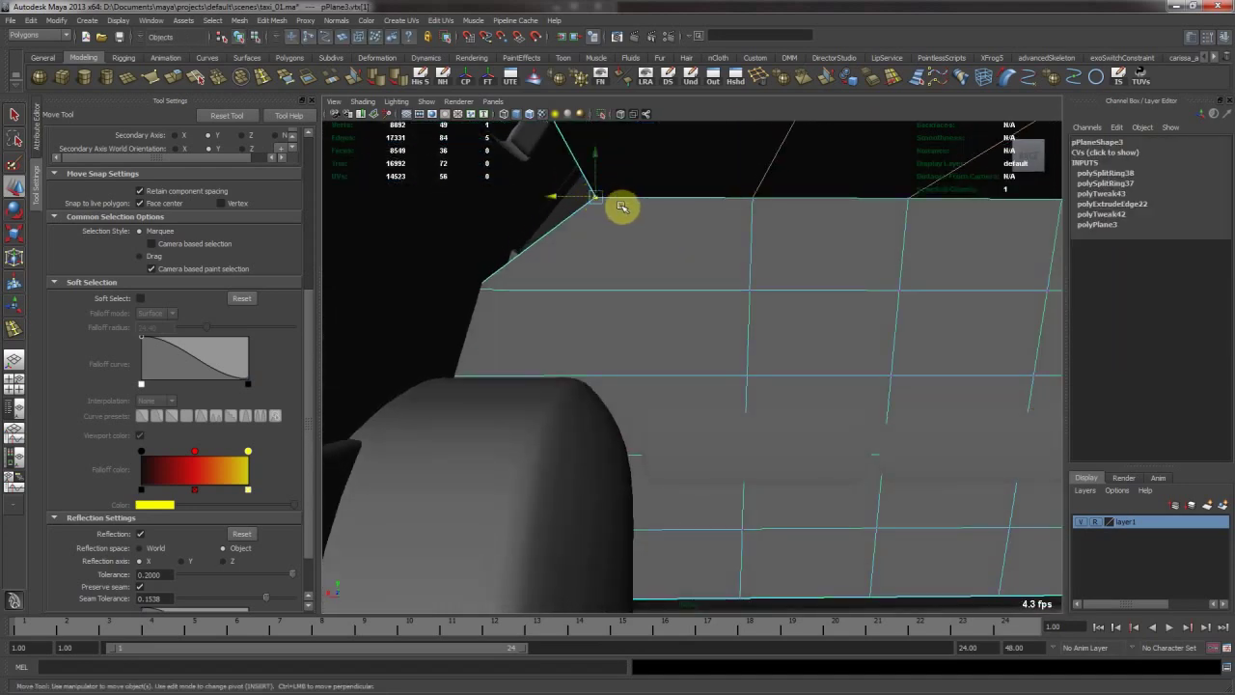
middle_click_drag(621, 207, 593, 220)
left_click_drag(618, 221, 580, 212, "alt")
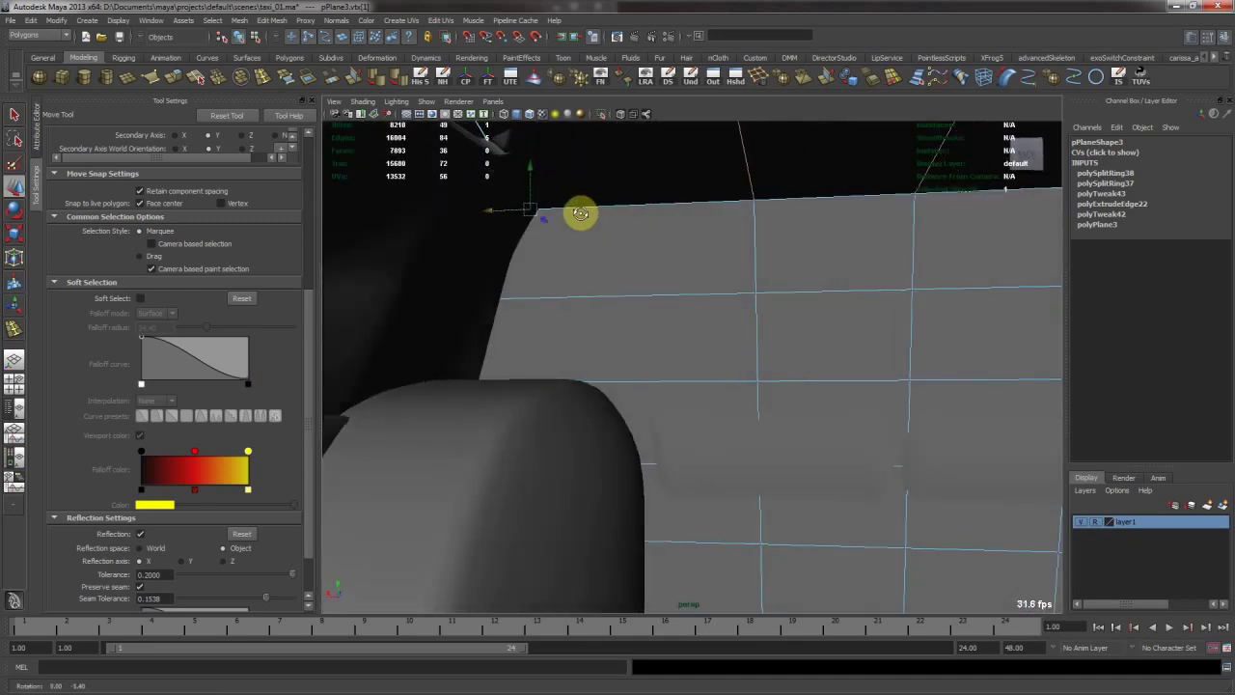
Insert one relative-distance edge loop near each side of the panel, in line with the inner sides of the wheel arches.
key("F8")
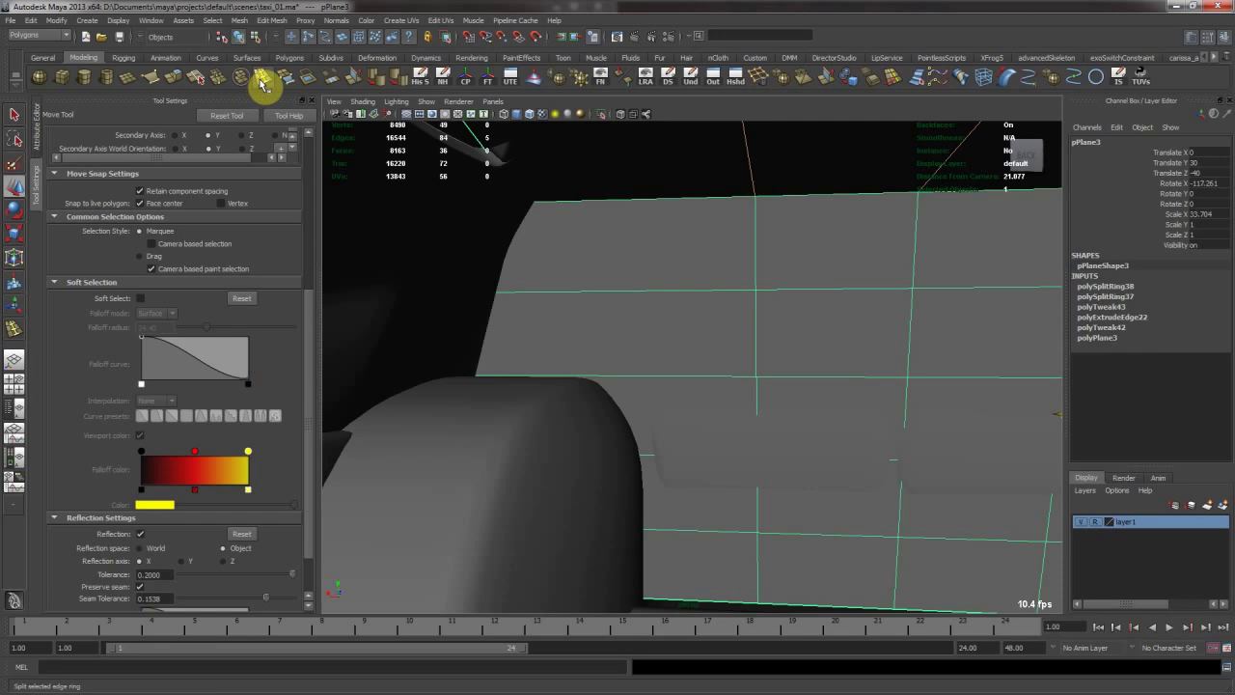
left_click(262, 81)
mouse_move(645, 379)
left_mouse_down()
mouse_move(631, 371)
mouse_move(664, 381)
left_mouse_up()
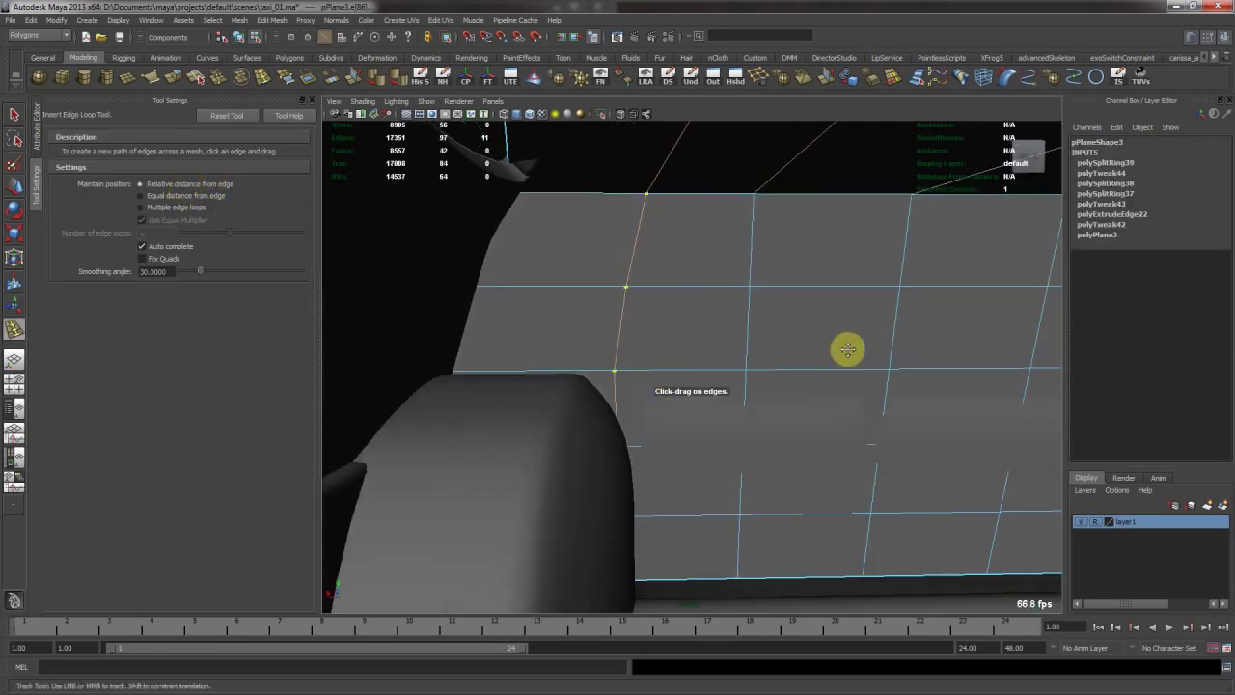
middle_click_drag(874, 358, 553, 327, "alt")
middle_click_drag(1035, 337, 764, 327, "alt")
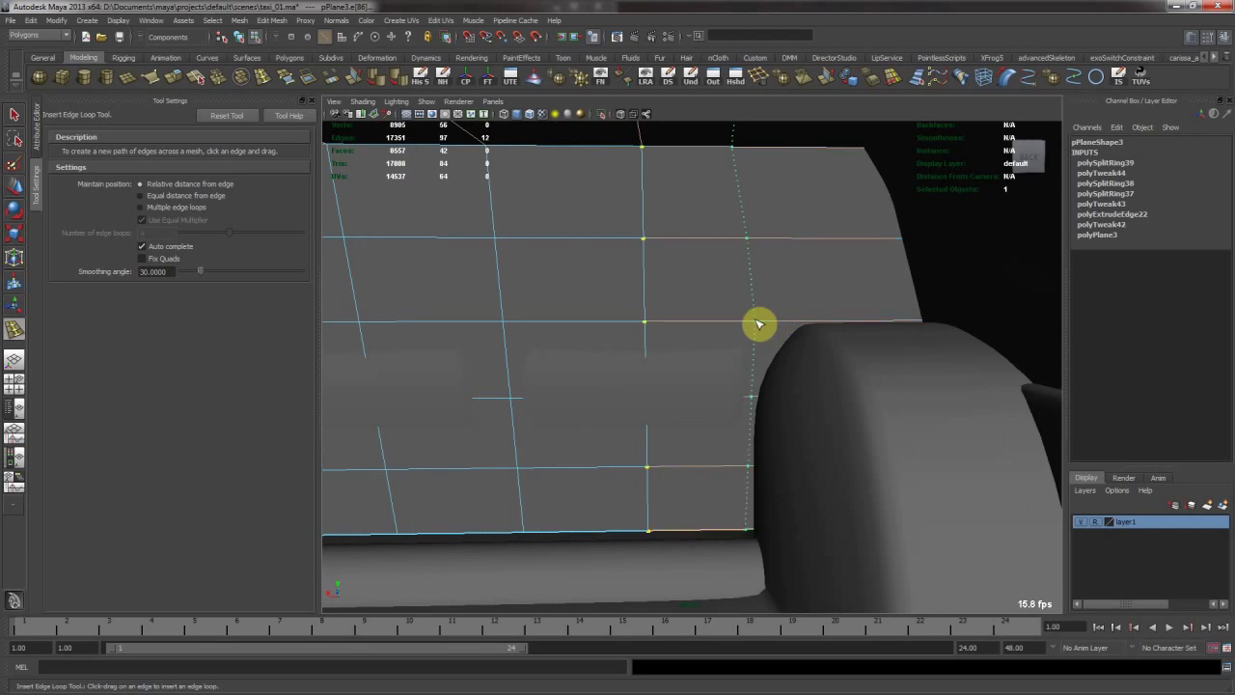
left_click_drag(770, 324, 771, 323)
key("w")
Delete the panel's outer faces that lie behind the wheel arches on both sides.
right_click_drag(785, 213, 786, 249)
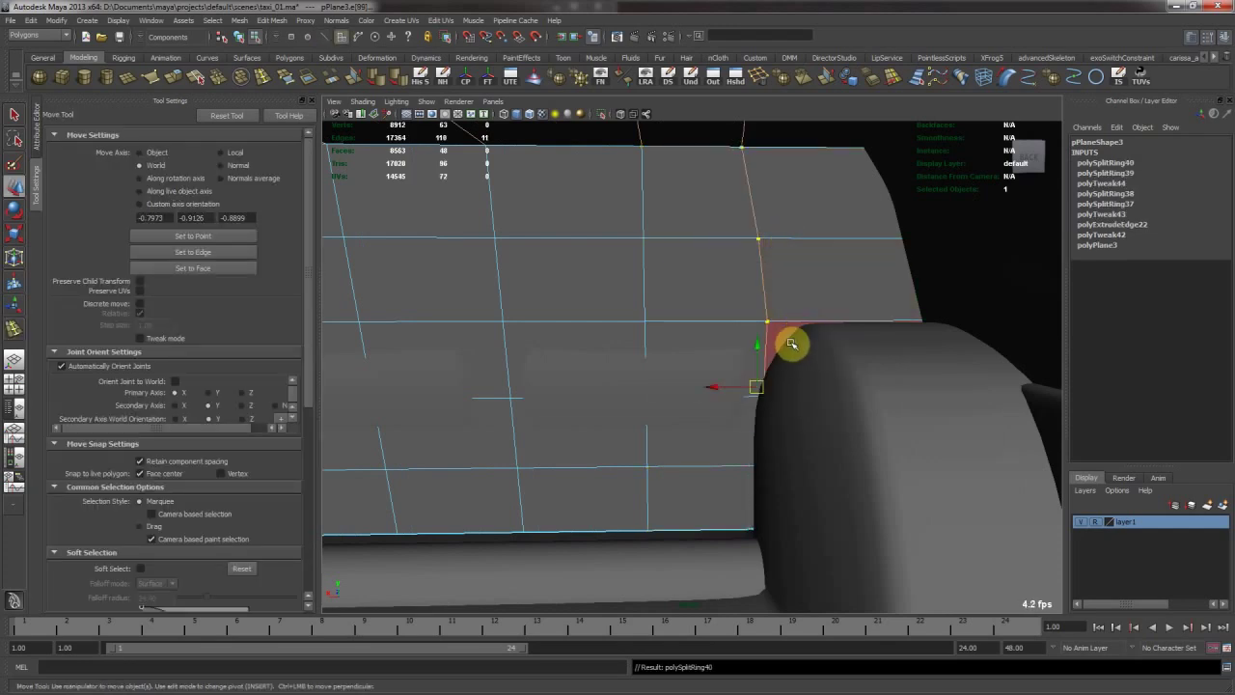
left_click_drag(788, 355, 815, 353, "alt")
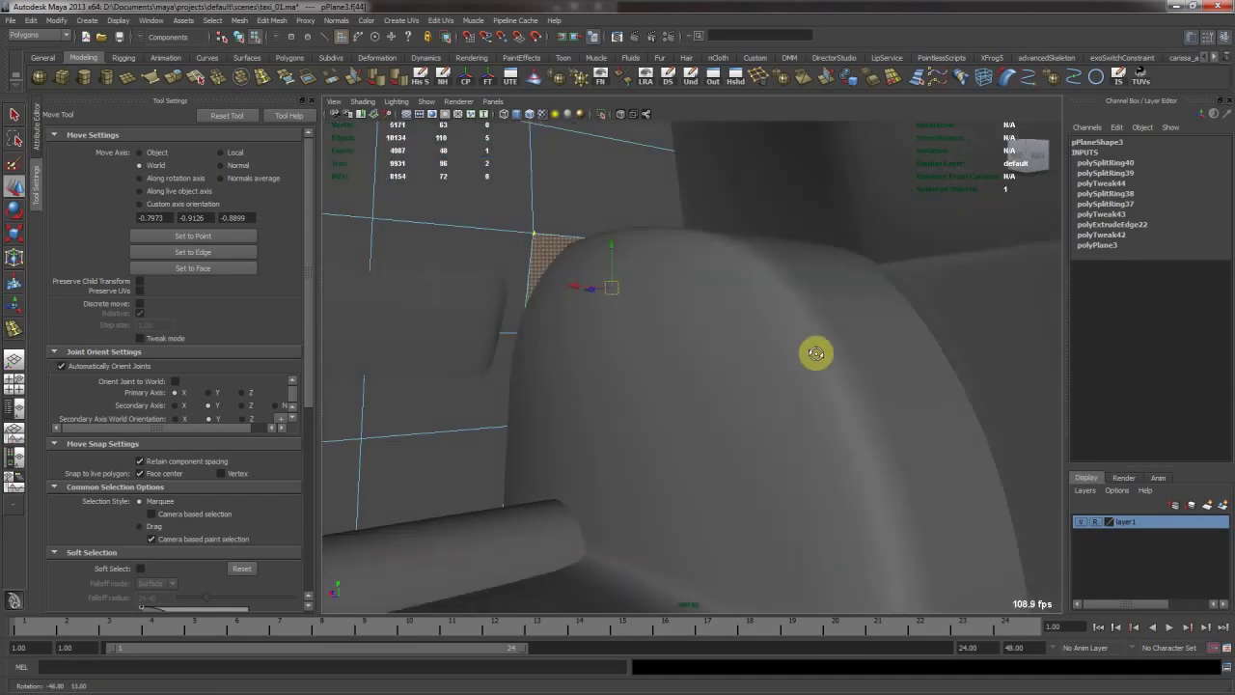
left_click(560, 484)
left_click_drag(656, 417, 564, 268, "alt")
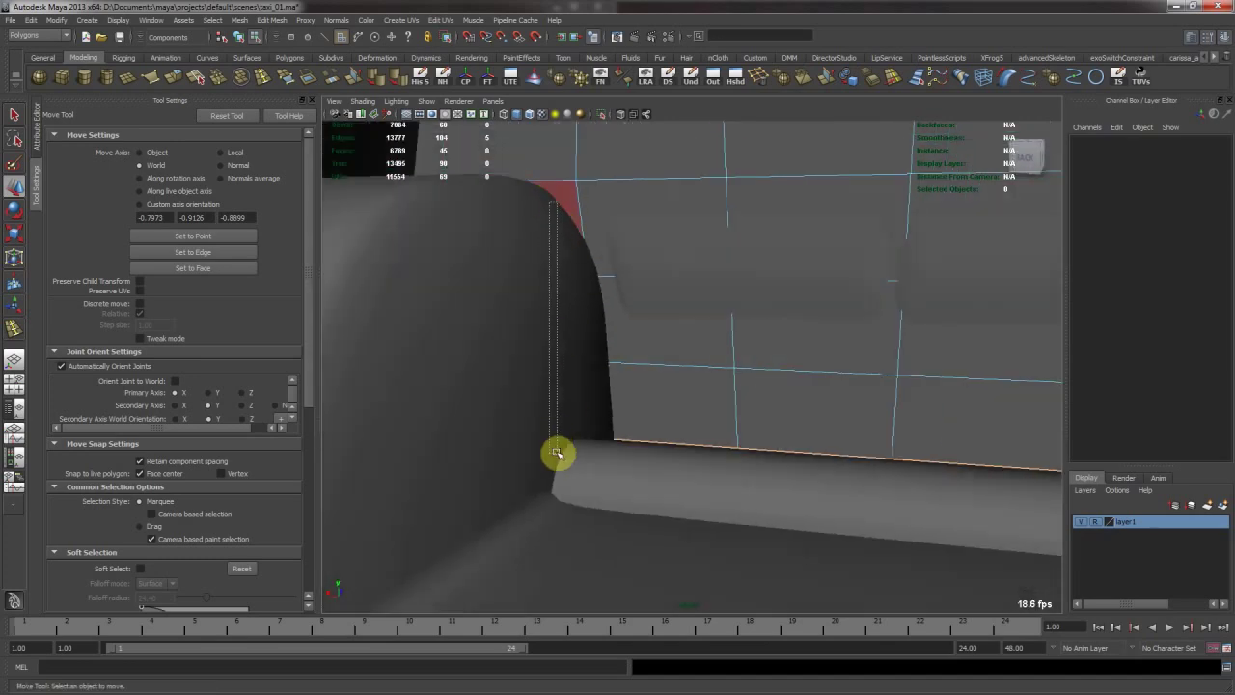
left_click_drag(557, 453, 544, 484)
left_click(544, 484)
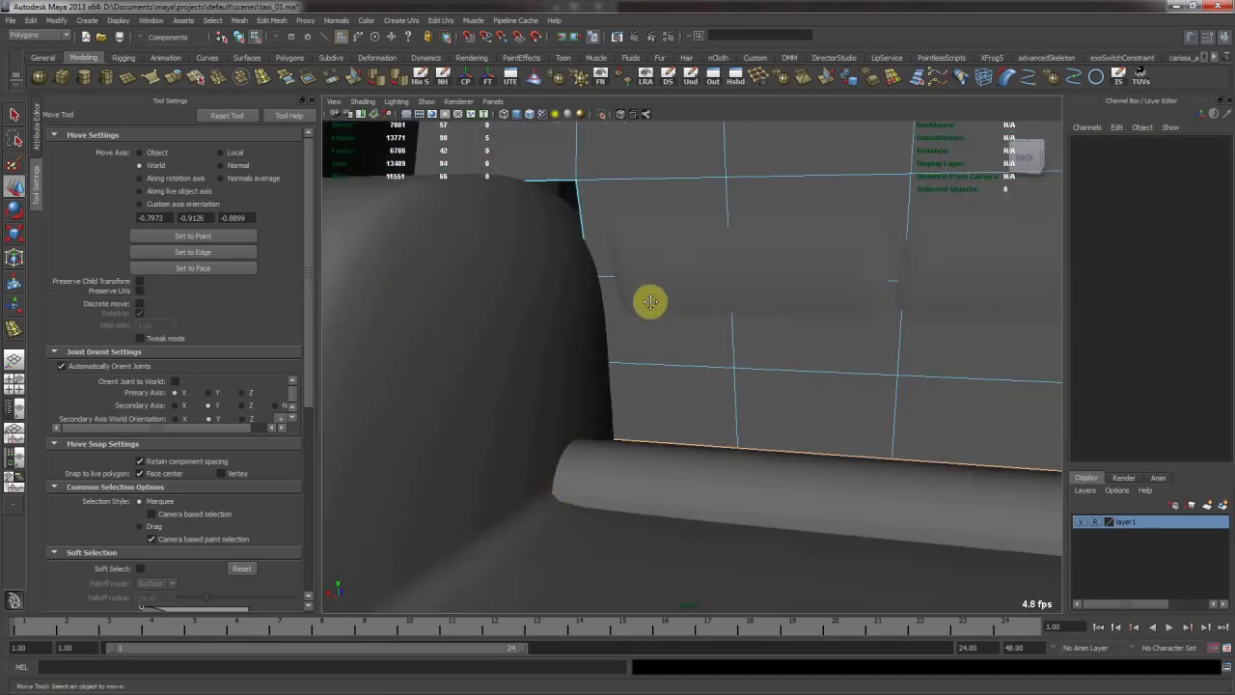
Move the panel's inner corner vertex beside the wheel arch outward along X onto the arch's rounded top.
left_click_drag(645, 288, 619, 286, "alt")
left_click(617, 270)
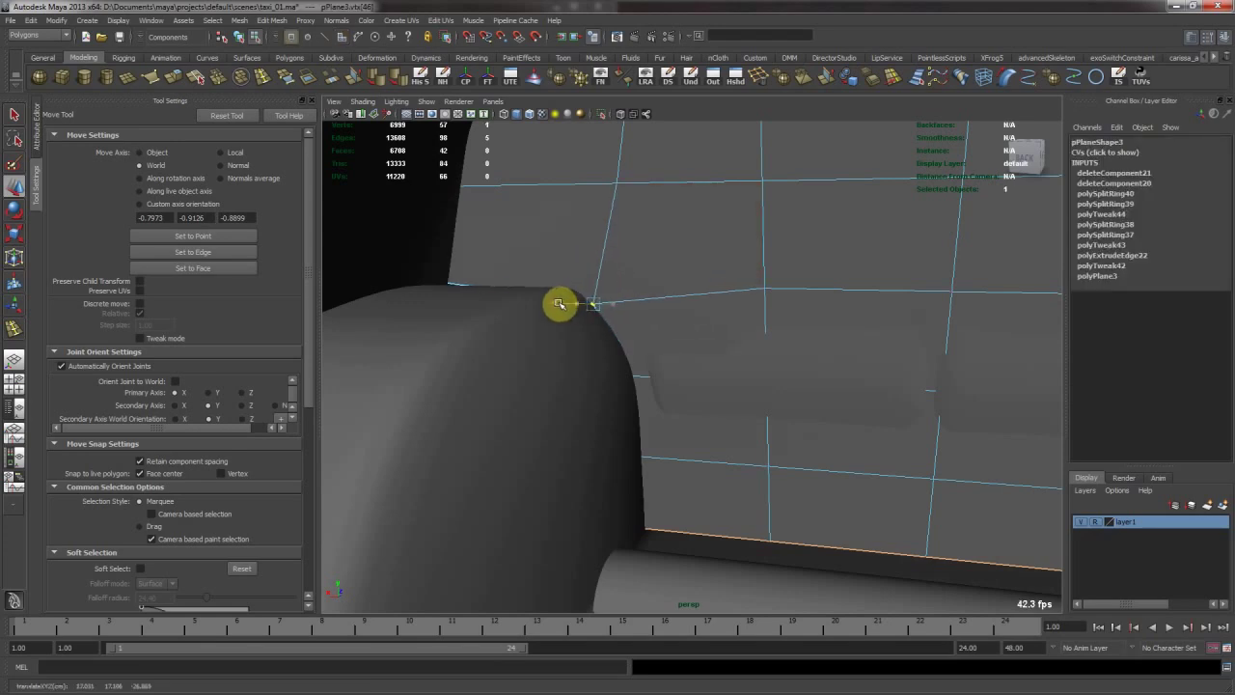
left_click_drag(553, 302, 620, 295, "alt")
key("F8")
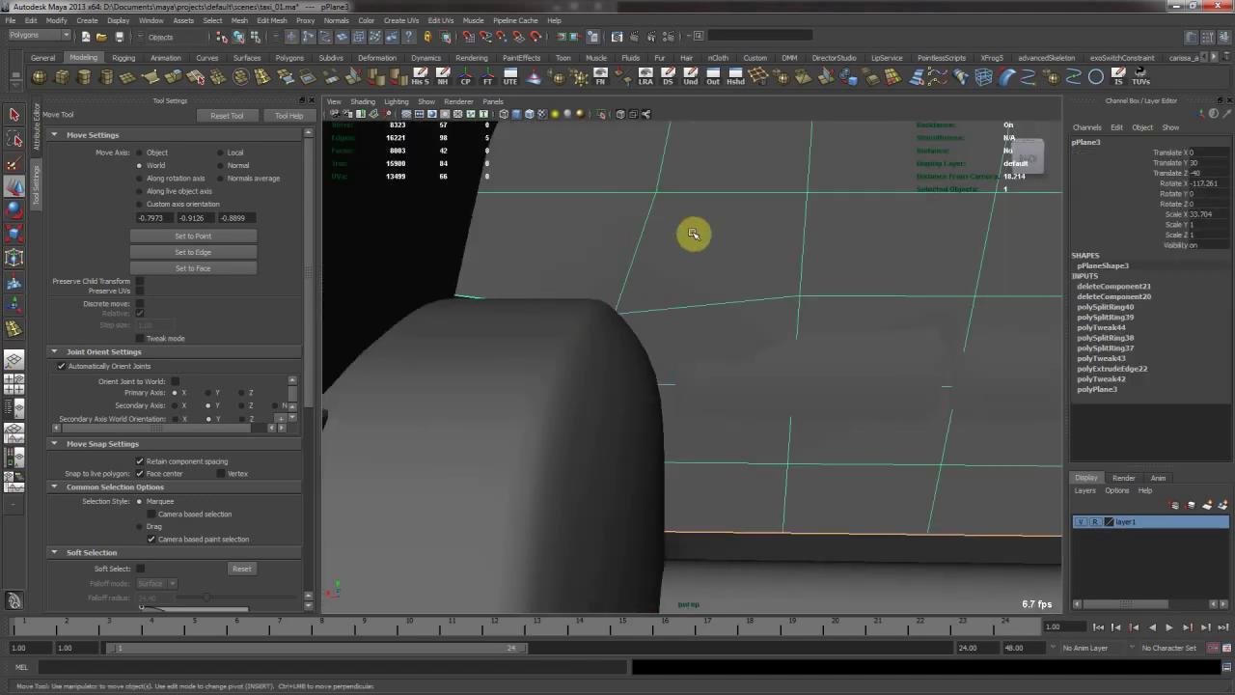
Insert a supporting edge loop just below the panel's top edge and deselect the panel.
left_click_drag(611, 231, 518, 350, "alt")
left_click(623, 335)
left_click_drag(623, 335, 677, 353, "alt")
left_click(676, 353)
key("1")
left_click(263, 82)
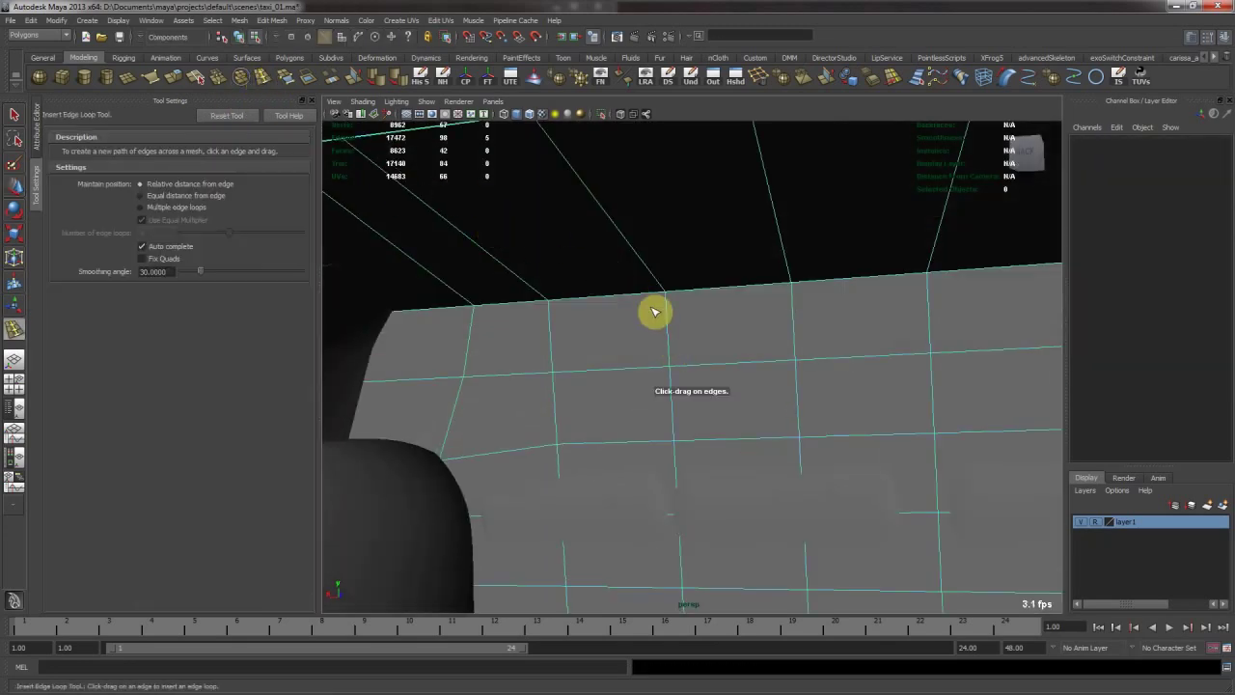
left_click(668, 308)
key("w")
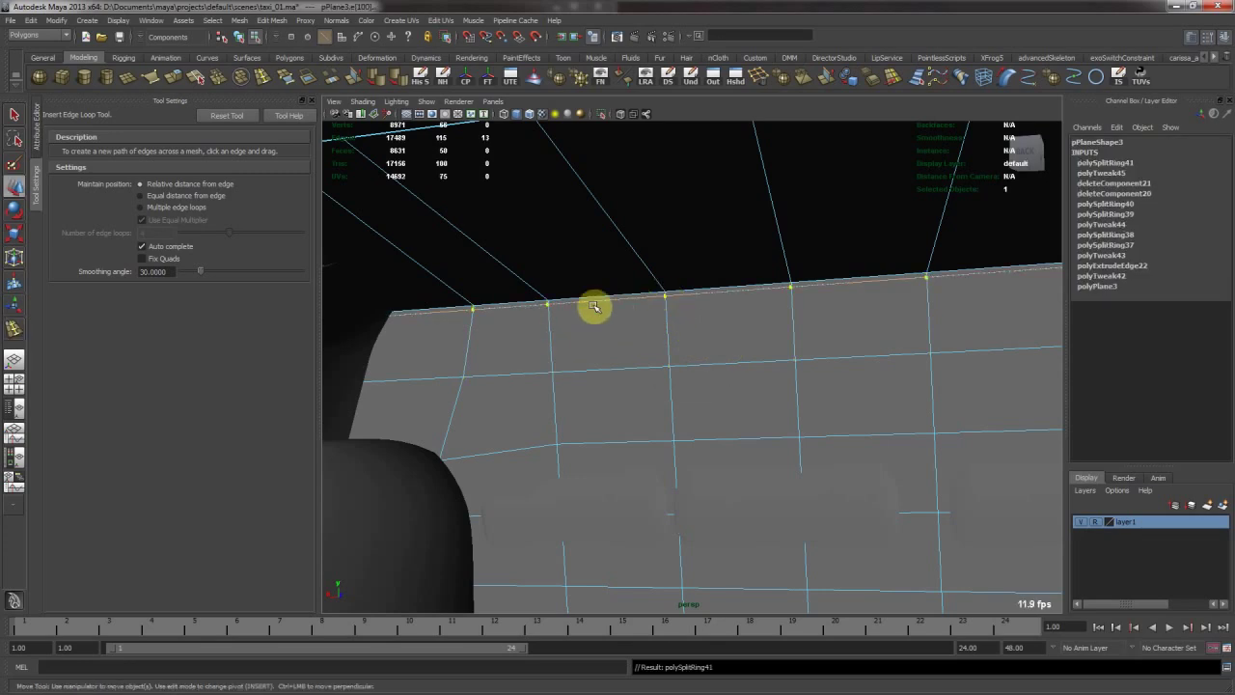
right_click_drag(806, 315, 493, 279, "alt")
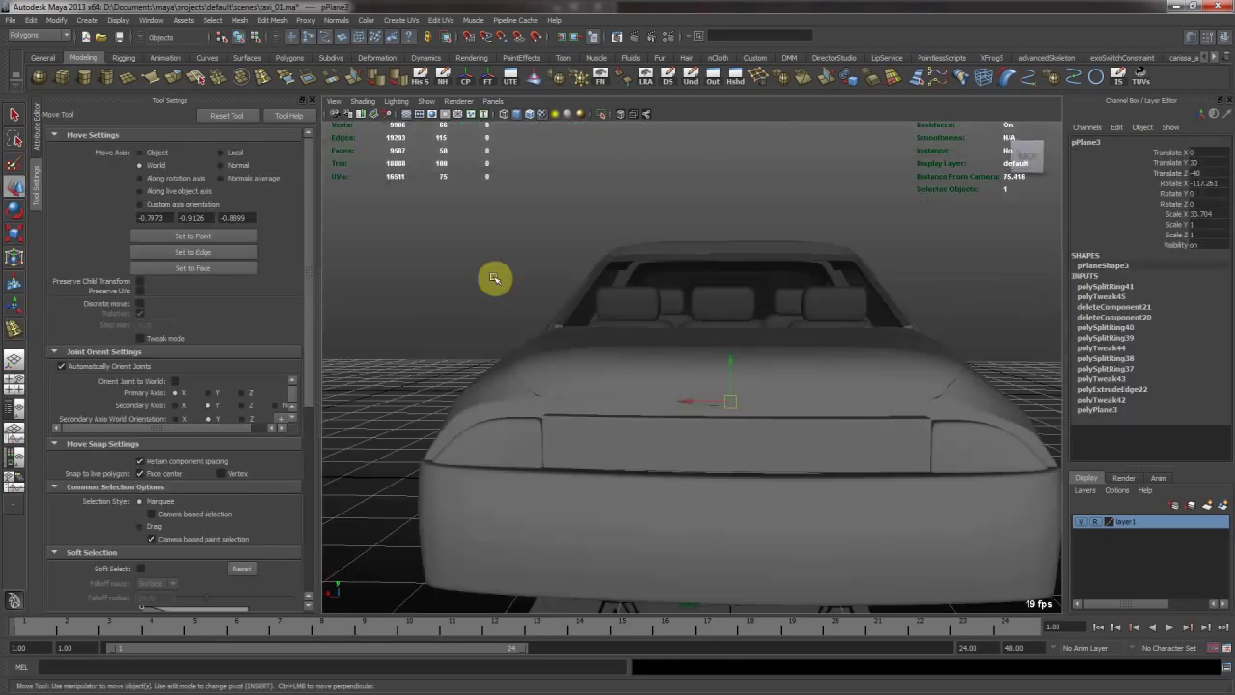
left_click(493, 279)
Rotate the rear side door open to expose the rear seat area and save the scene.
left_click_drag(559, 300, 608, 314, "alt")
left_click_drag(679, 329, 888, 299, "alt")
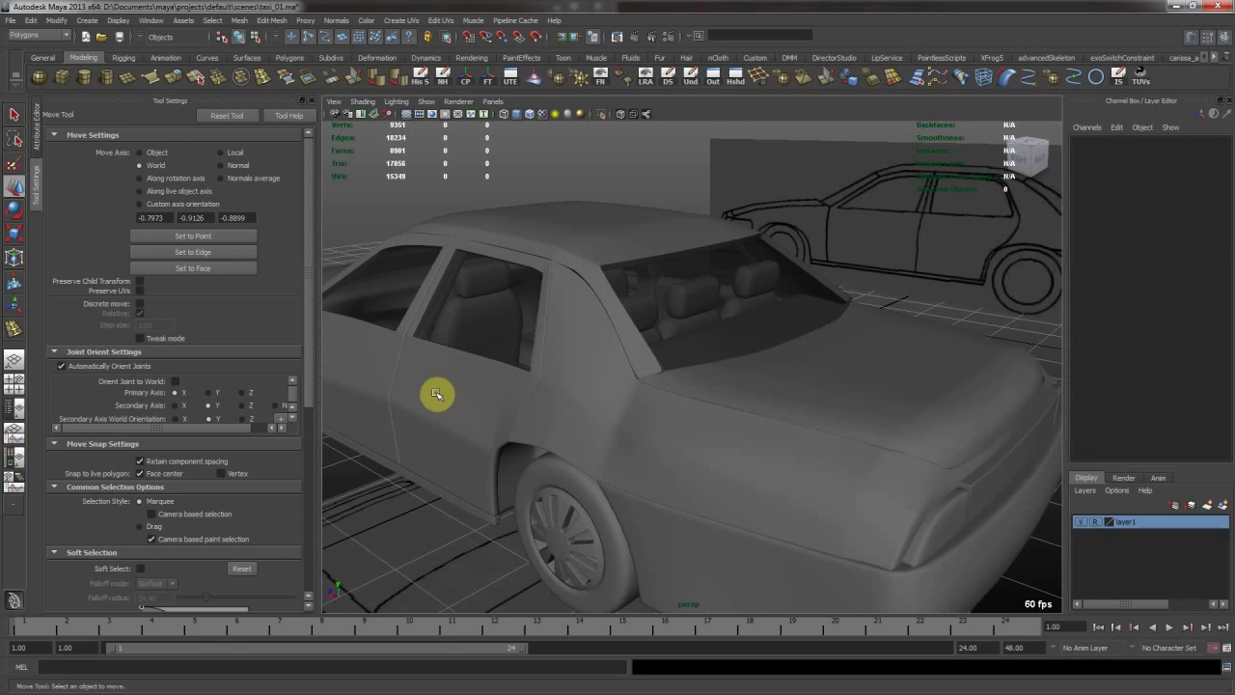
left_click(436, 394)
left_click_drag(436, 394, 618, 360, "alt")
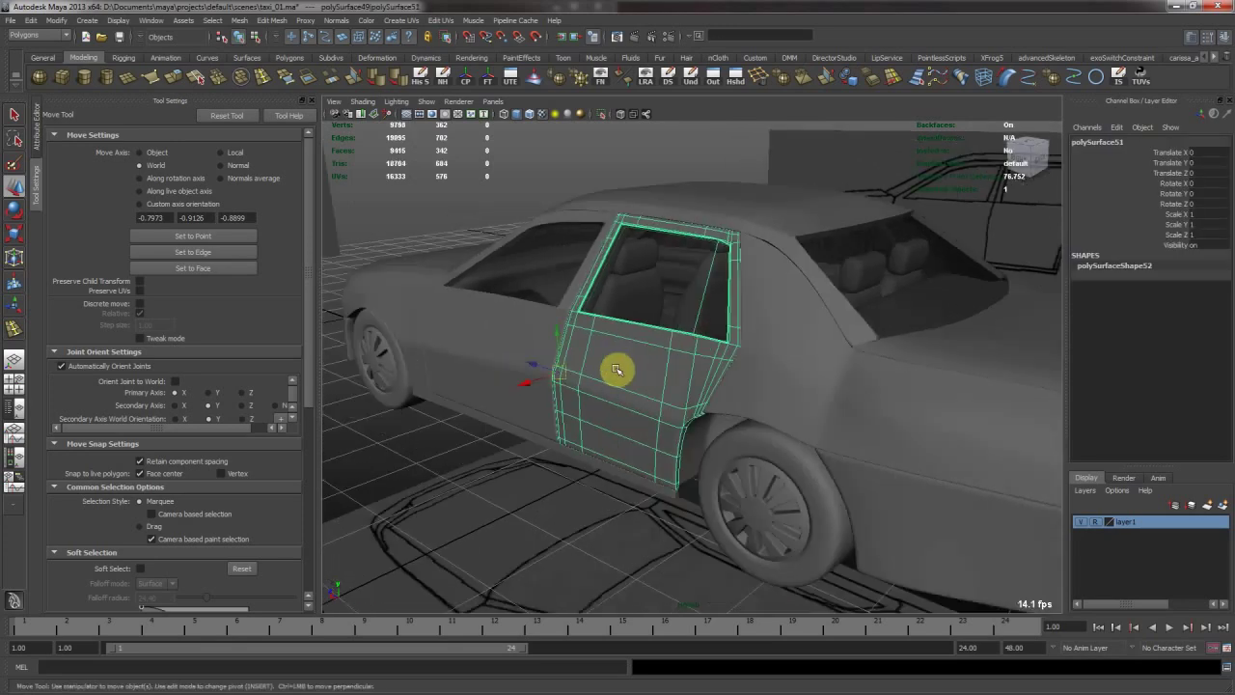
key("e")
left_click_drag(516, 393, 646, 383, "alt")
right_click_drag(564, 358, 693, 351, "alt")
left_click_drag(718, 347, 545, 446, "alt")
left_click(545, 445)
key("ctrl+s")
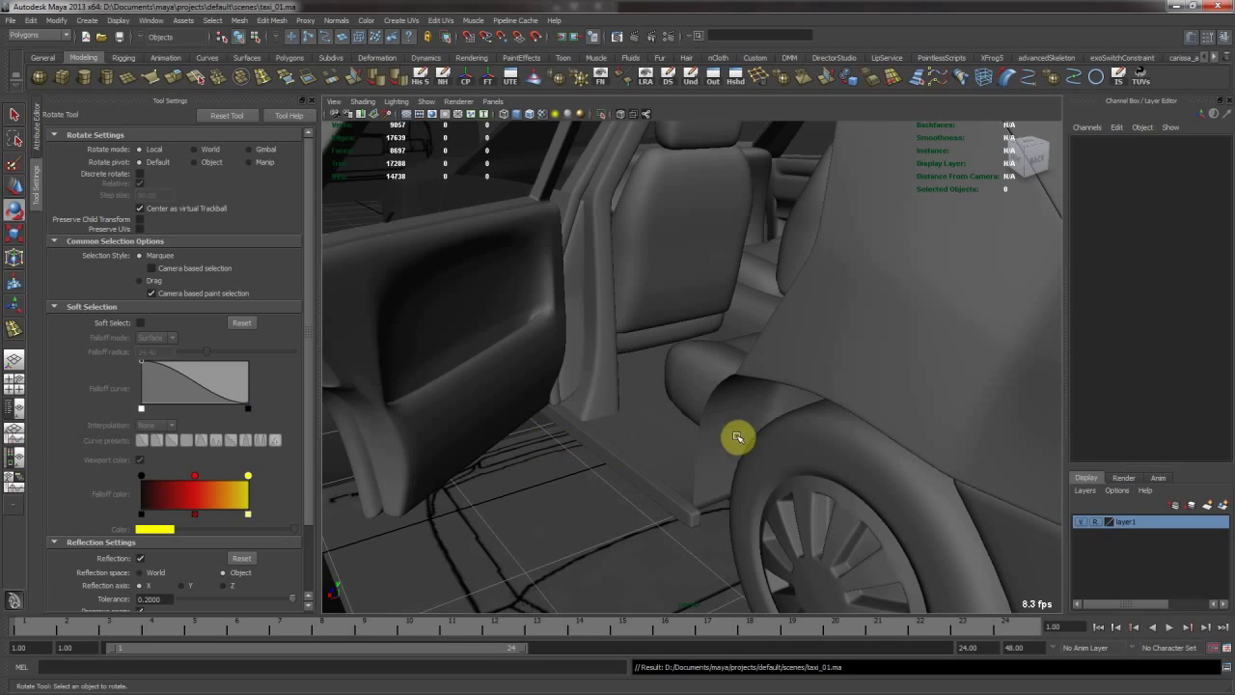
Select the floor mesh with the wheel arches, turn off its smooth preview and isolate it in the view.
left_click(726, 436)
left_click_drag(672, 426, 706, 386, "alt")
key("w")
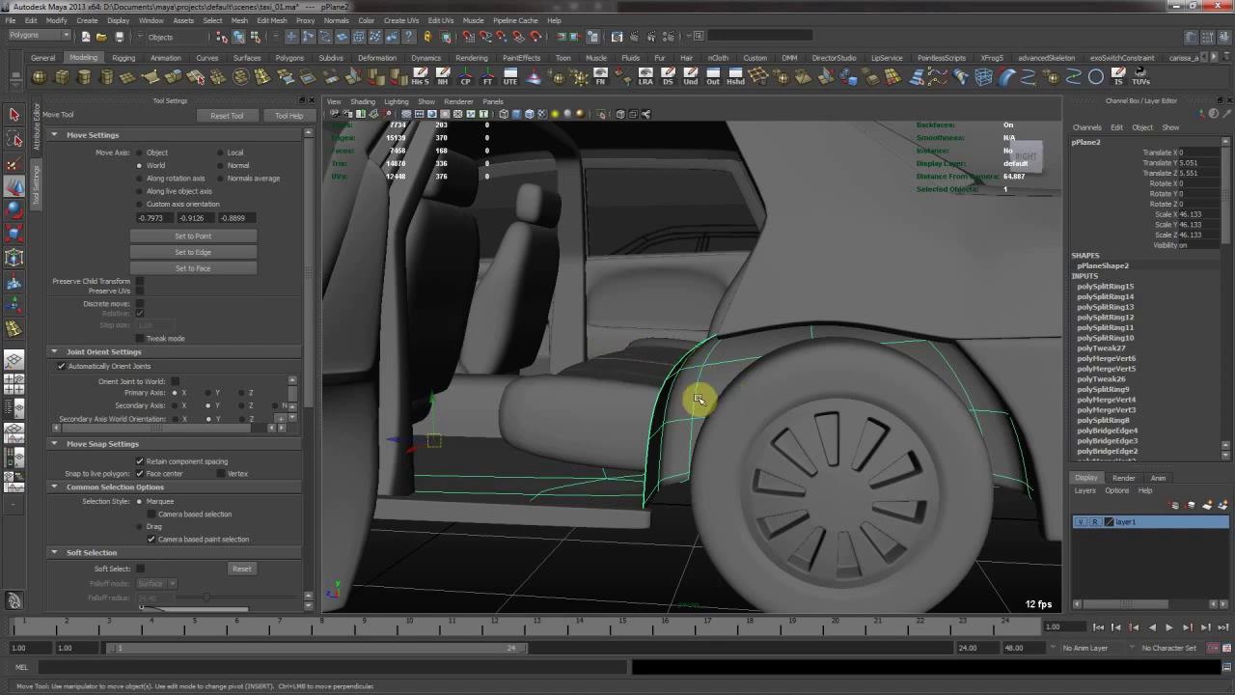
left_click_drag(678, 322, 524, 515, "alt")
left_click(524, 515)
left_click_drag(701, 329, 703, 406, "alt")
left_click(809, 420)
left_click_drag(803, 426, 744, 408, "alt")
key("1")
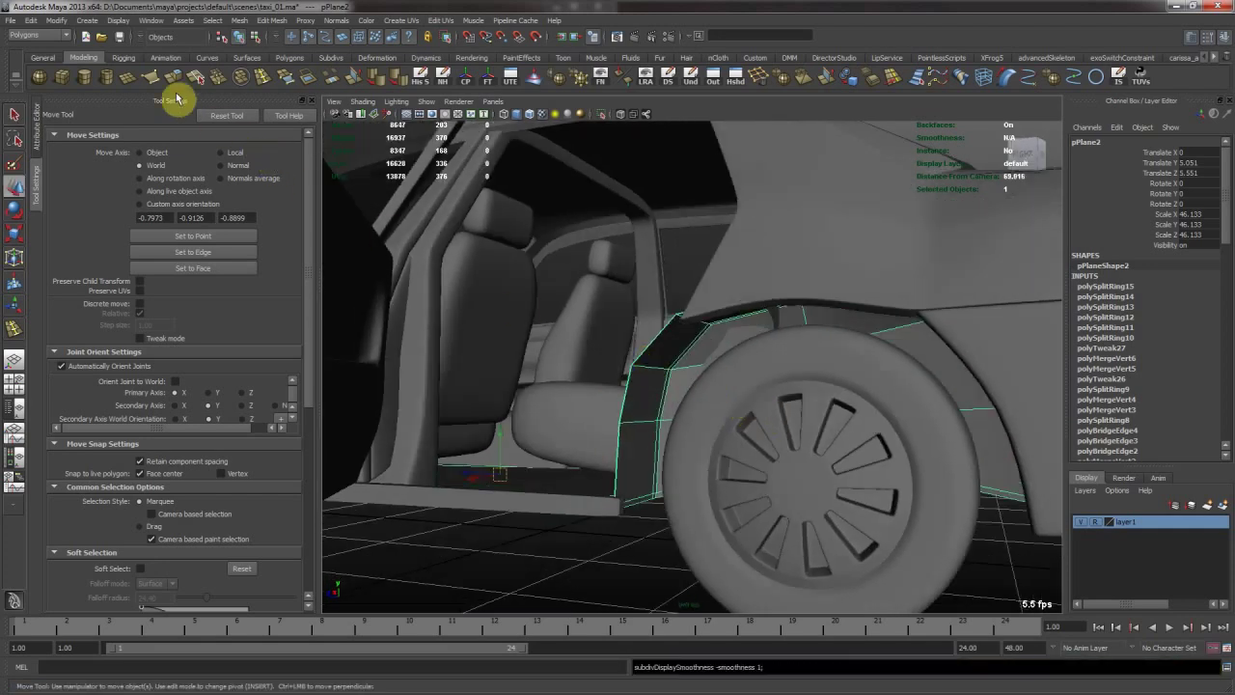
left_click(600, 113)
left_click_drag(752, 290, 620, 292, "alt")
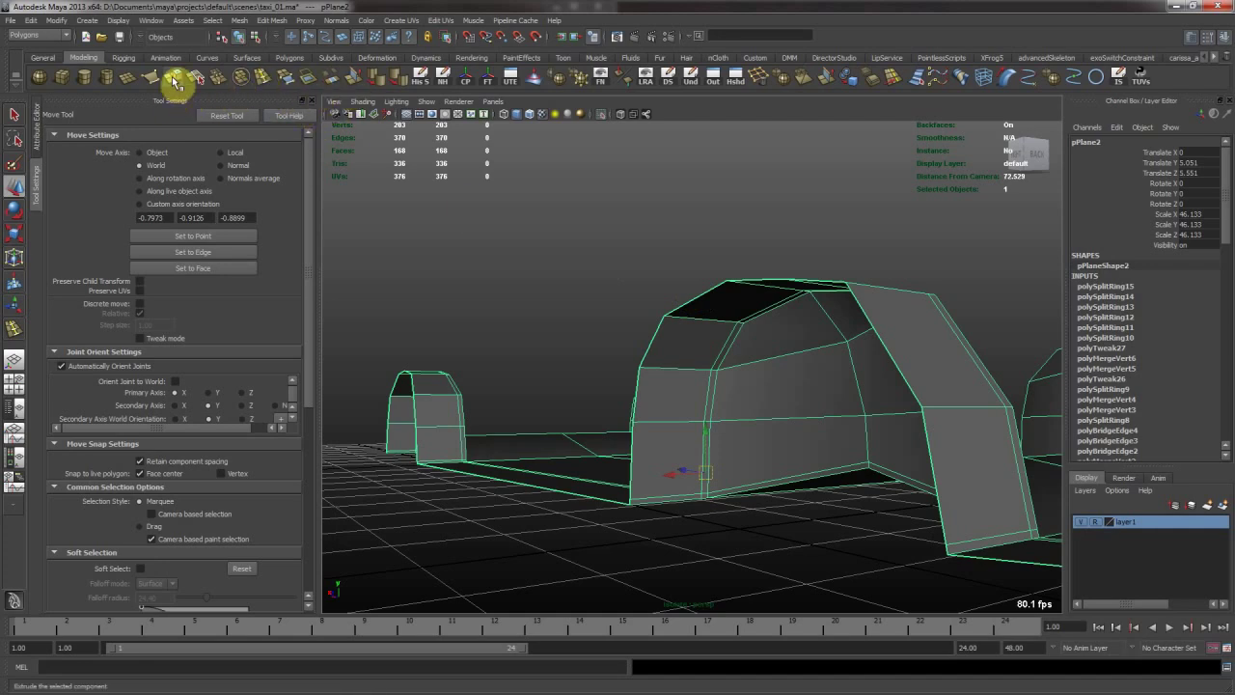
Extrude all faces of the floor mesh slightly along their normals to give the floor and wheel arches thickness.
left_click(172, 77)
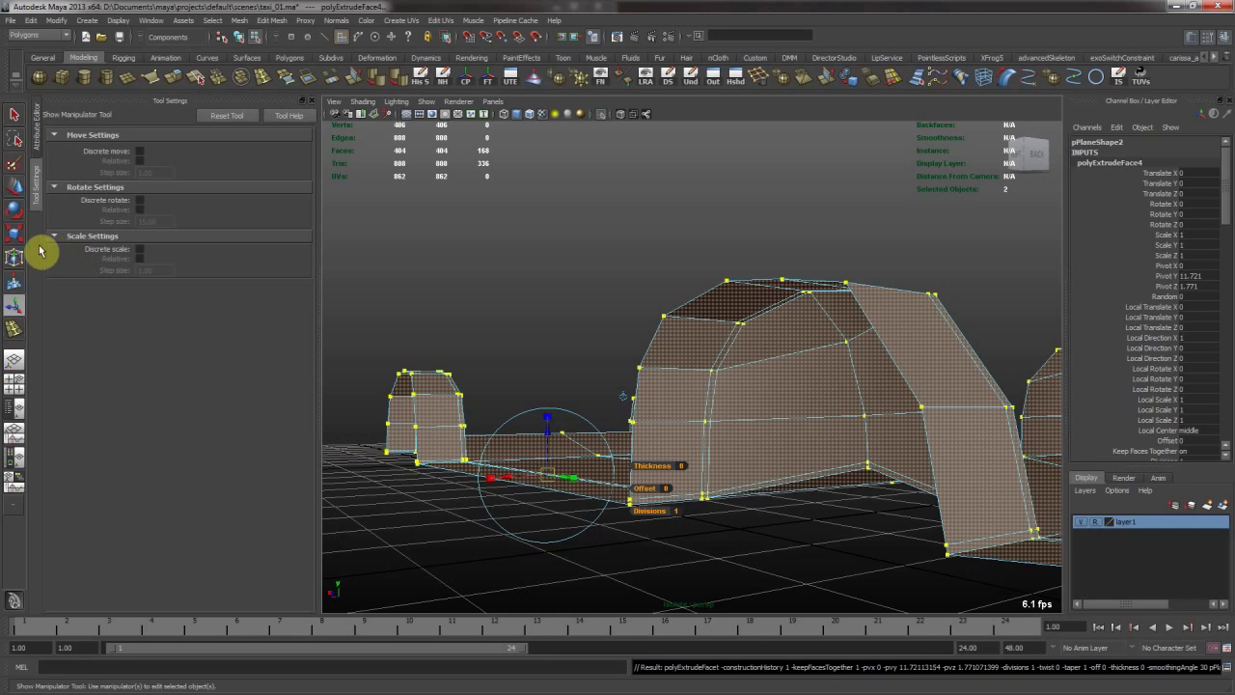
left_click_drag(548, 416, 556, 444)
left_click_drag(560, 446, 703, 447, "alt")
right_click_drag(661, 436, 725, 371)
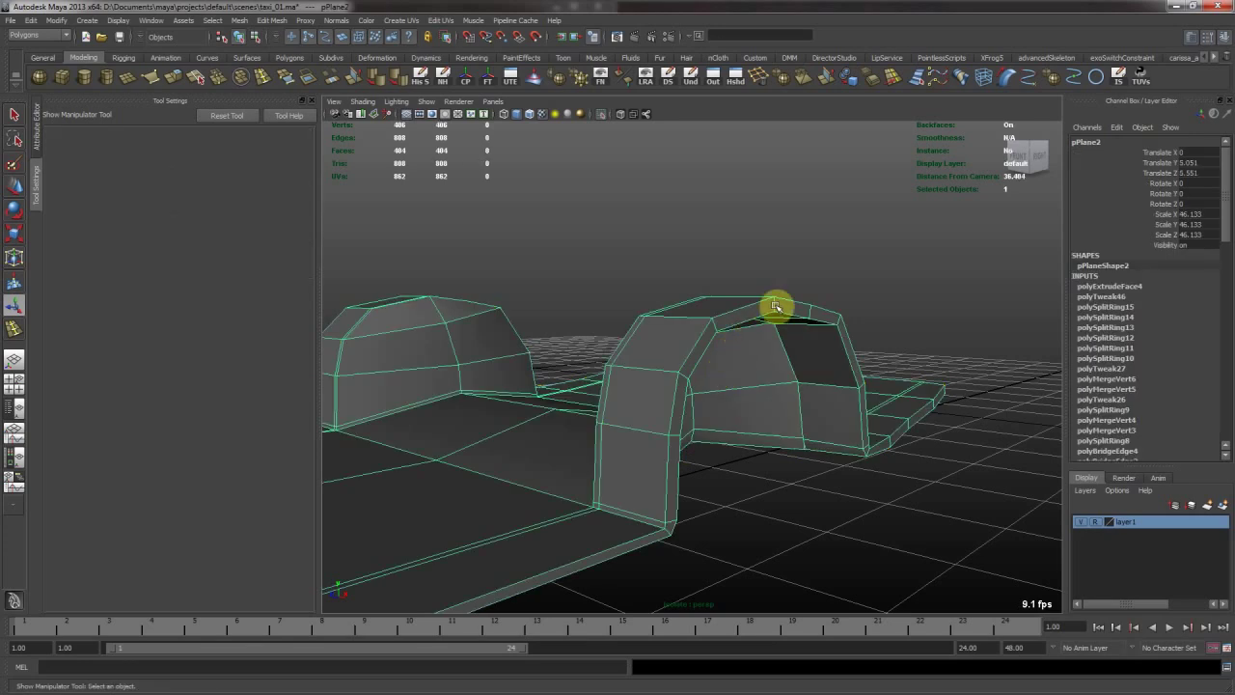
Insert two supporting edge loops close to the edges of the floor mesh's new outer rim.
left_click(266, 77)
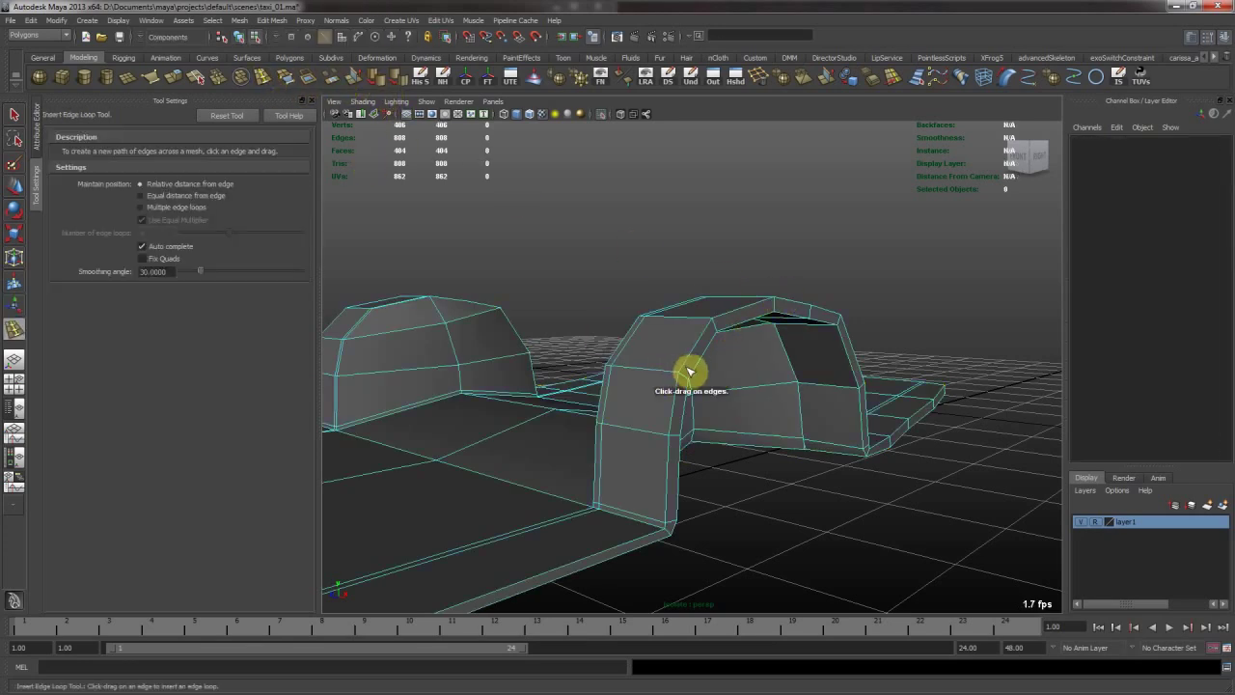
left_click(718, 328)
left_click_drag(718, 326, 715, 321)
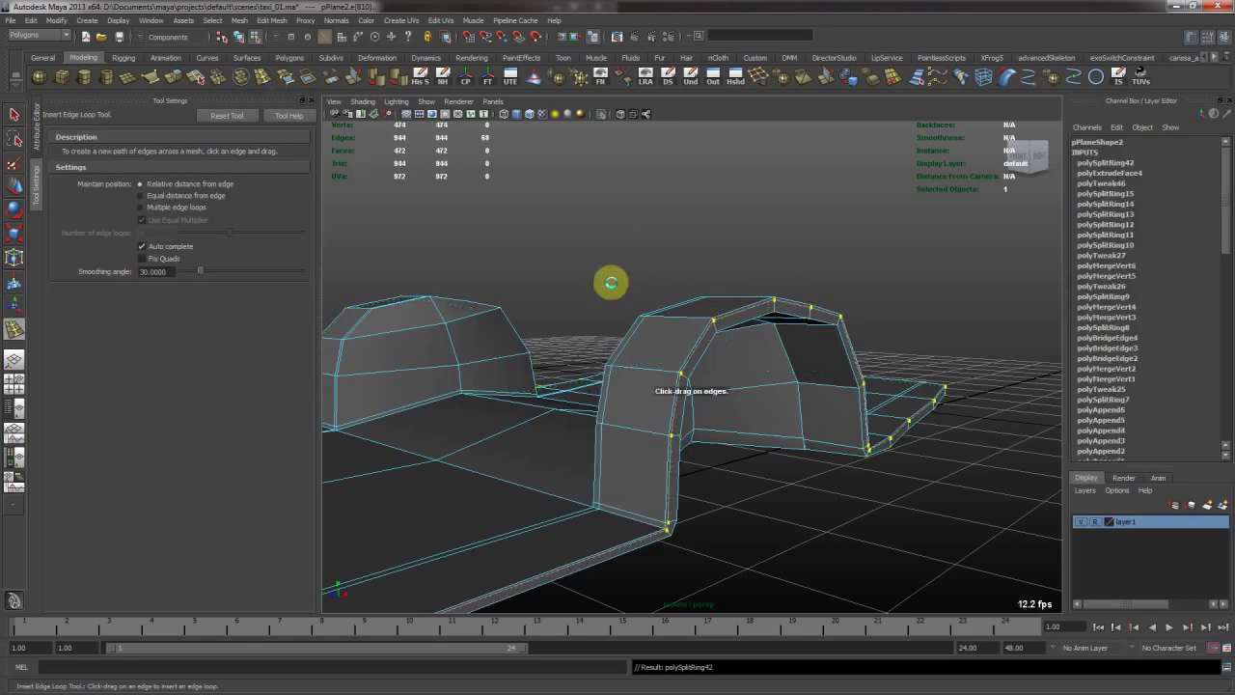
right_click_drag(656, 297, 785, 306, "alt")
left_click_drag(755, 263, 758, 273)
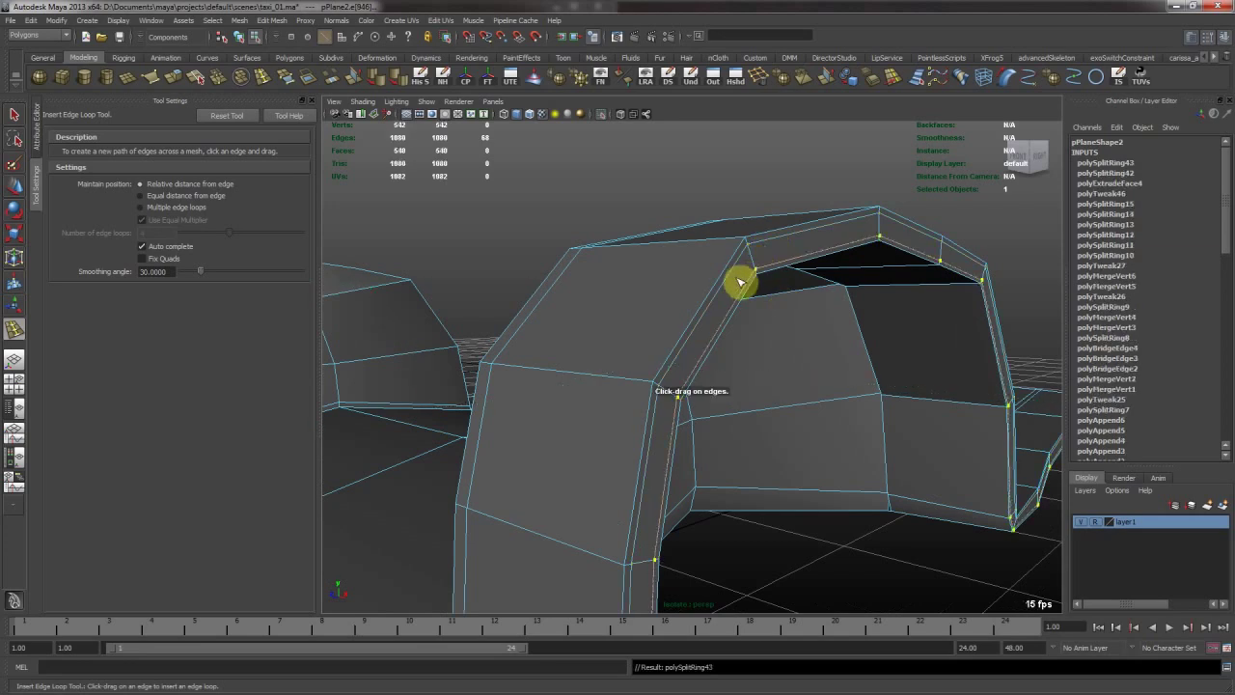
Return the floor mesh to object mode with smooth preview on, deselect it and show the whole car again.
key("w")
key("F8")
key("3")
left_click(658, 184)
right_click_drag(705, 339, 554, 193, "alt")
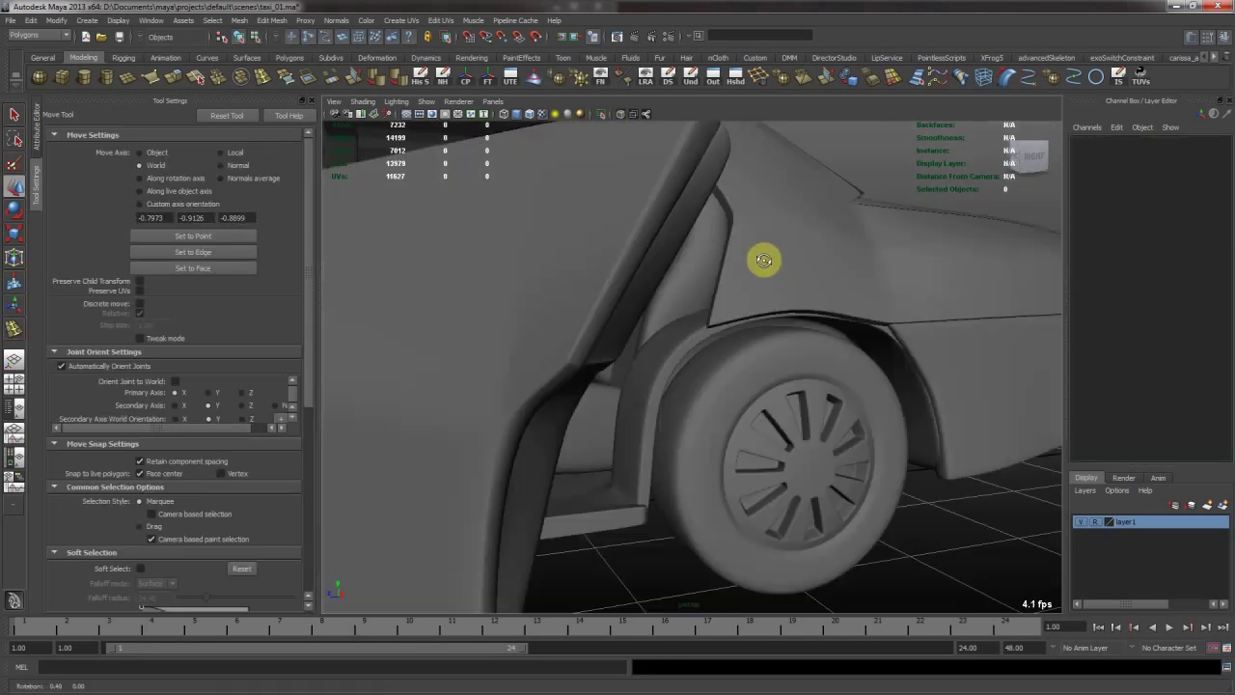
Reset the opened rear side door's Y rotation to close it, deselect it and save the scene.
left_click_drag(761, 257, 717, 446, "alt")
left_click(718, 447)
left_click(1207, 194)
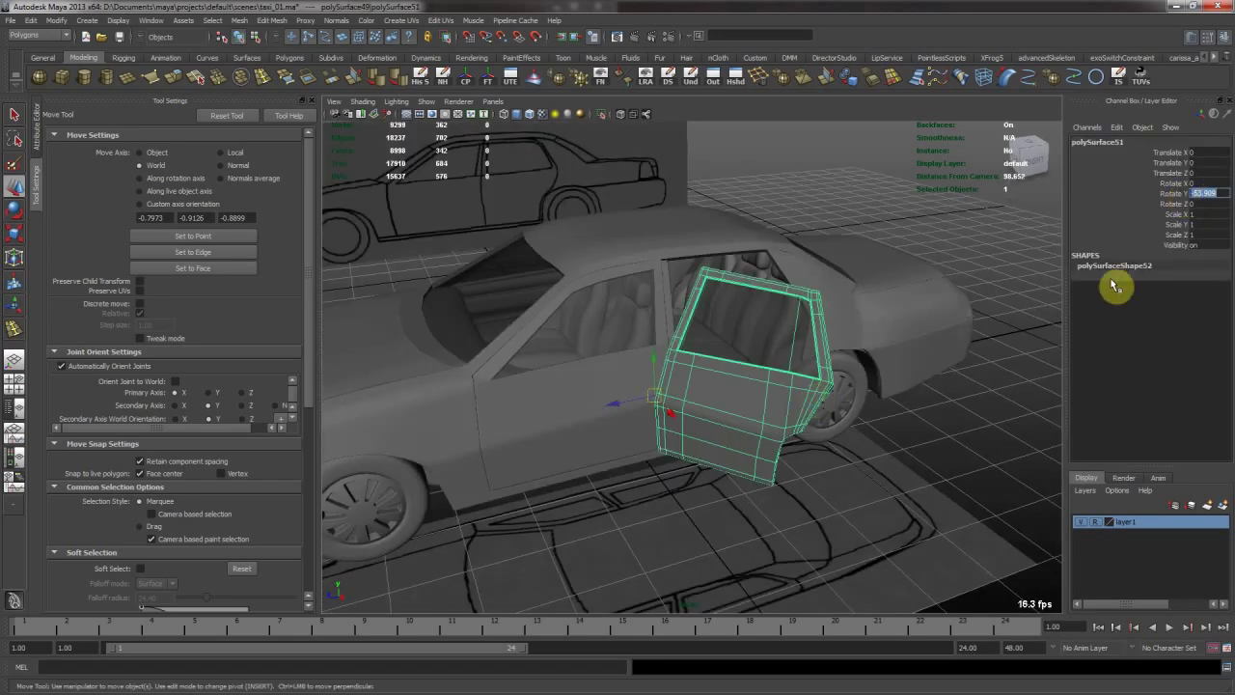
left_click(900, 238)
left_click_drag(949, 327, 813, 349, "alt")
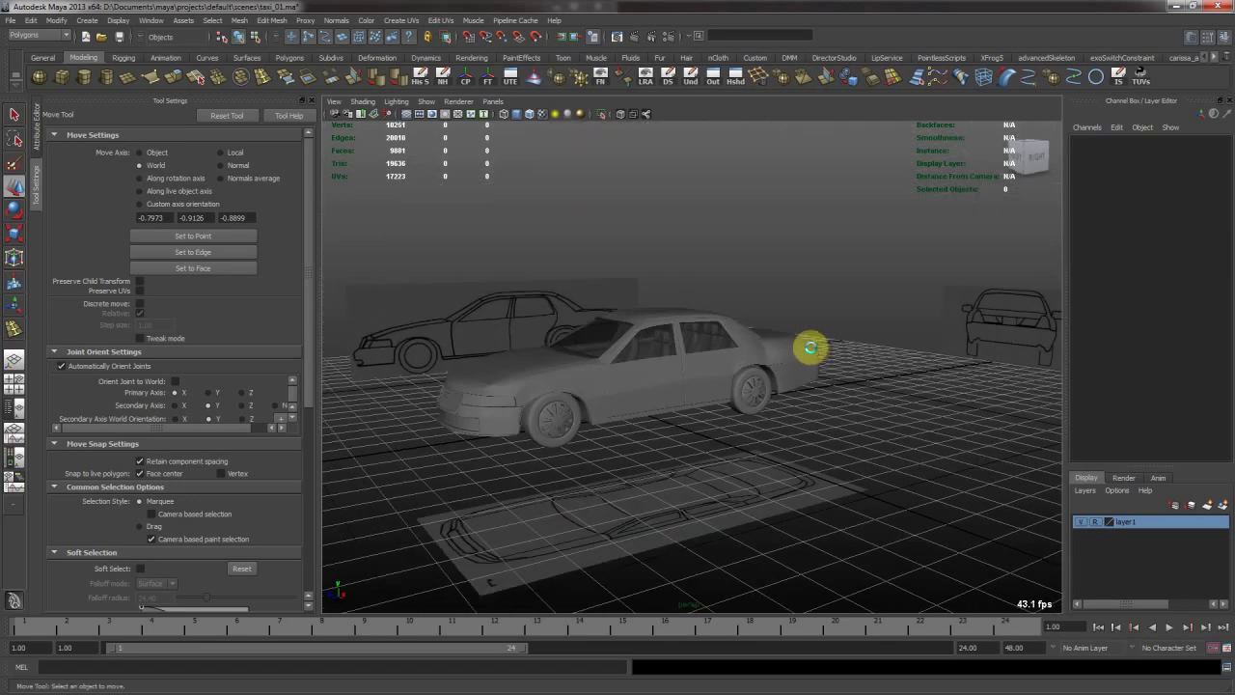
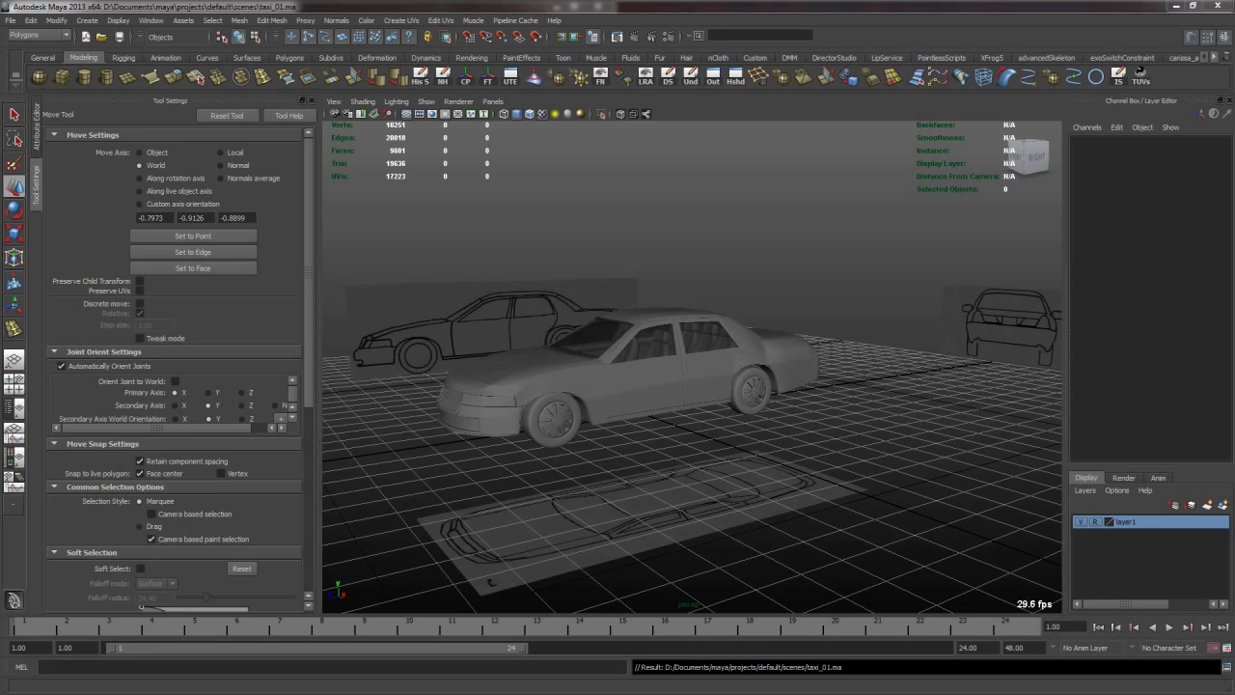
Switch to the browser's yellow taxi reference photo and examine the roof sign and body details, then return to Maya.
left_click_drag(1, 261, 874, 331)
scroll(667, 487, "up", 1)
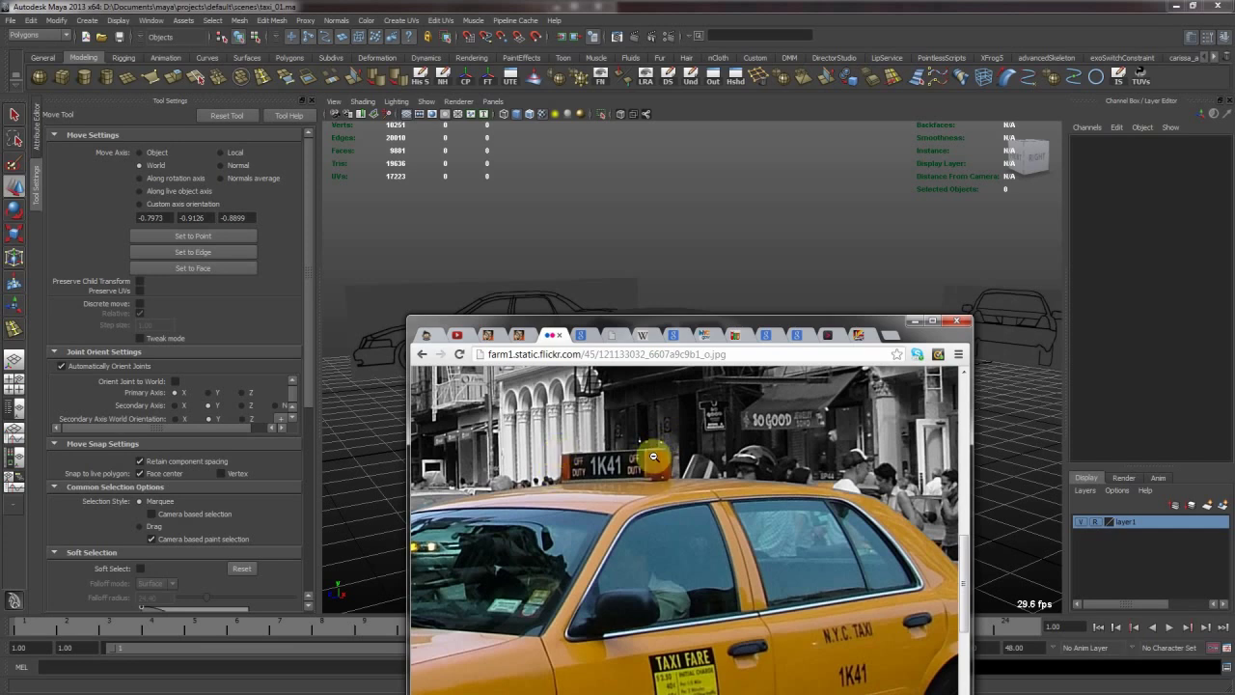
left_click_drag(855, 315, 943, 244)
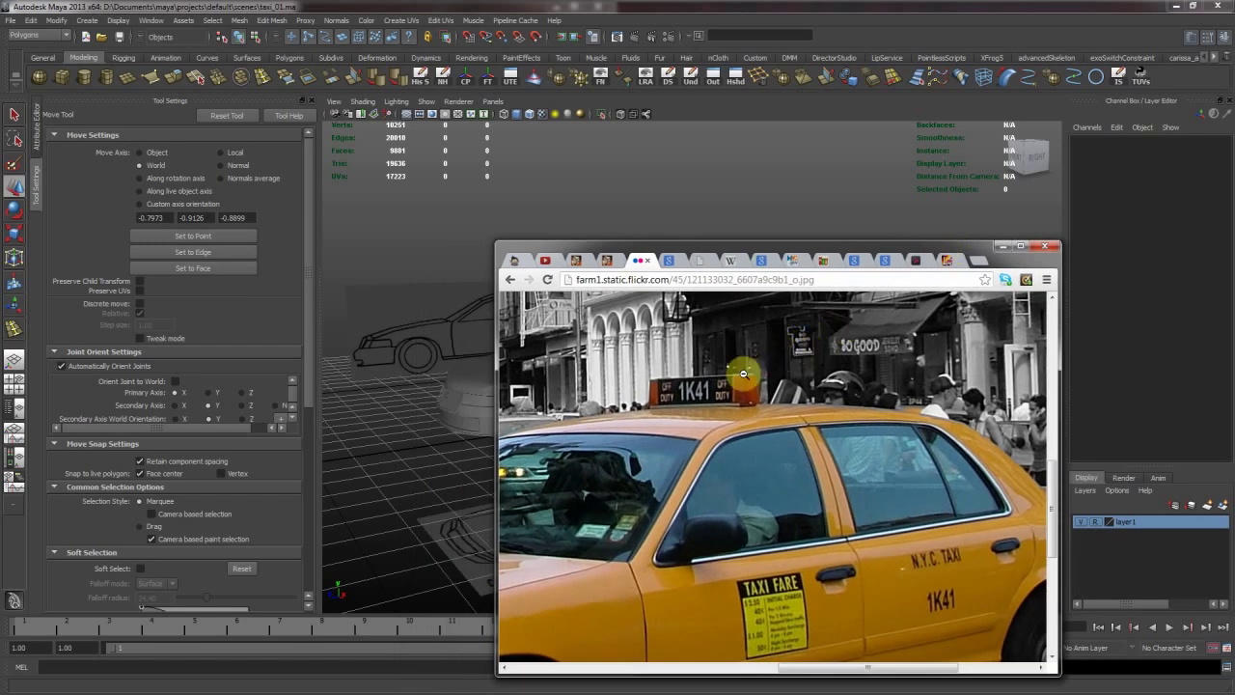
scroll(743, 373, "down", 1)
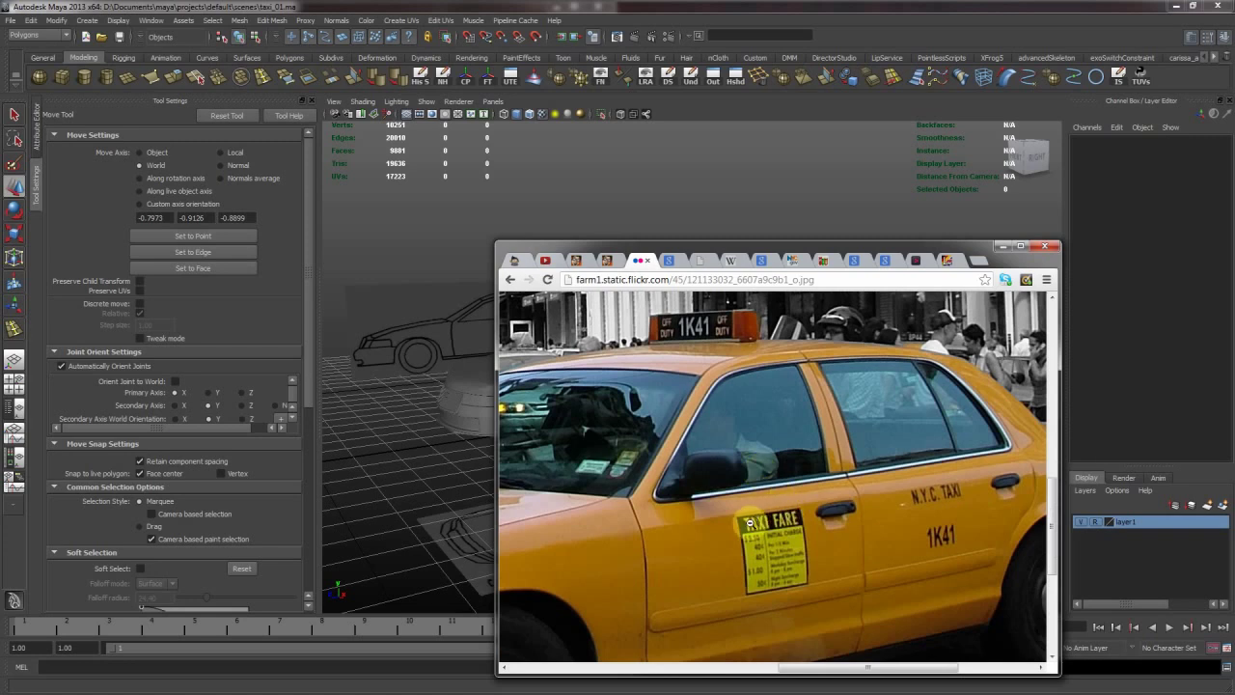
scroll(767, 574, "down", 1)
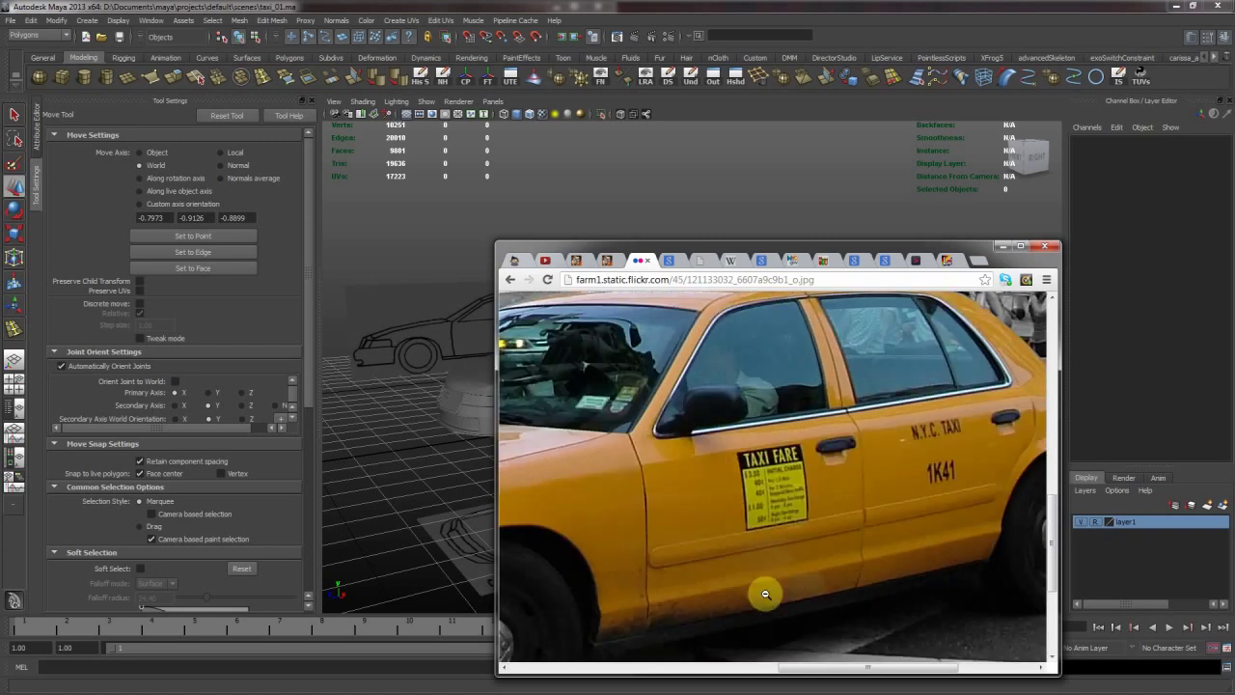
left_click_drag(802, 667, 808, 633)
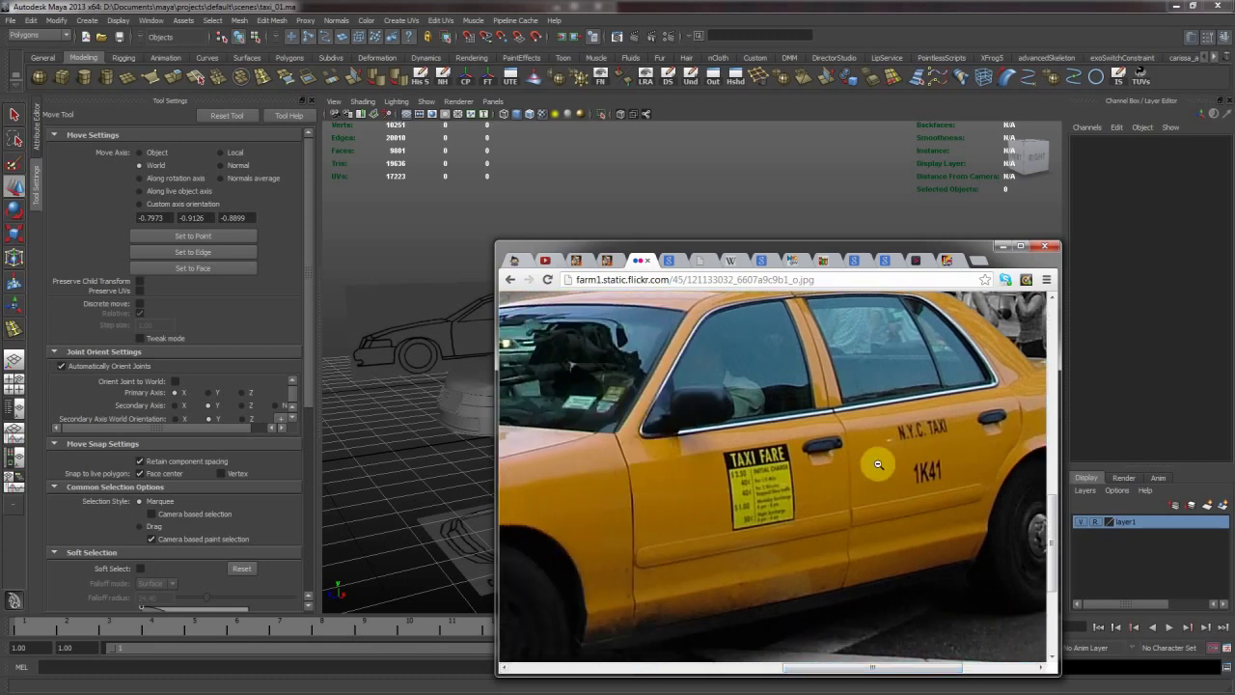
left_click(918, 435)
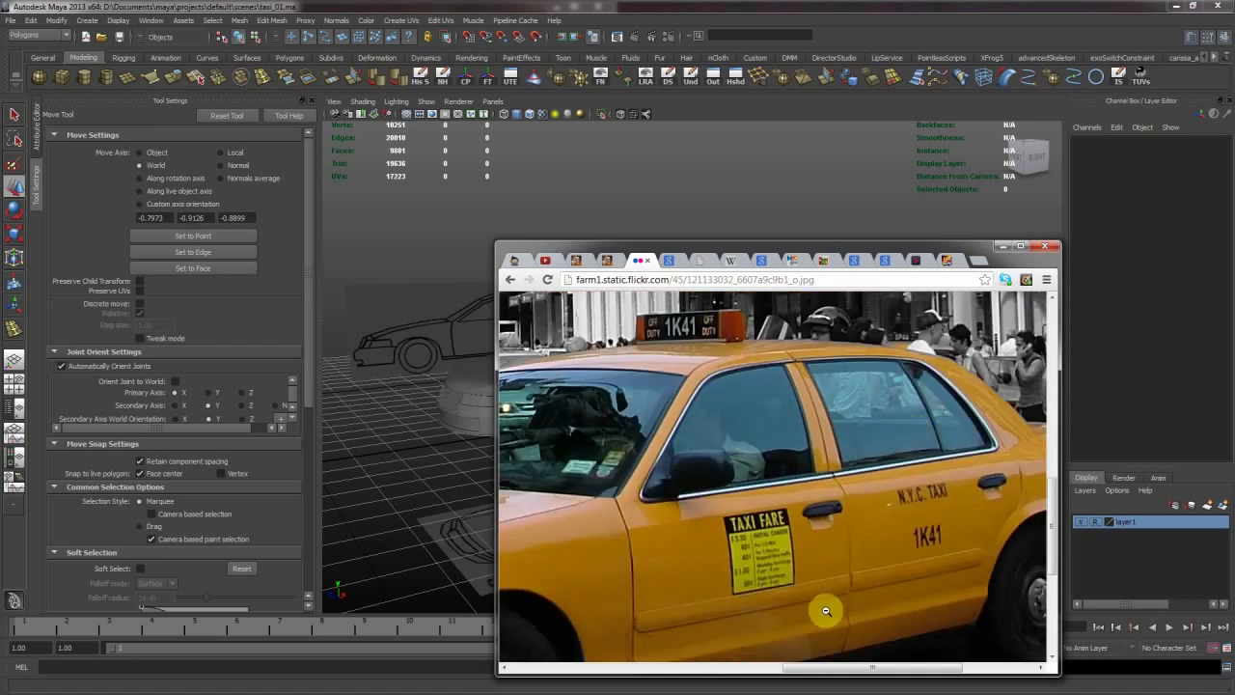
left_click(834, 670)
left_click_drag(834, 671, 810, 672)
left_click_drag(938, 254, 899, 221)
scroll(767, 346, "up", 1)
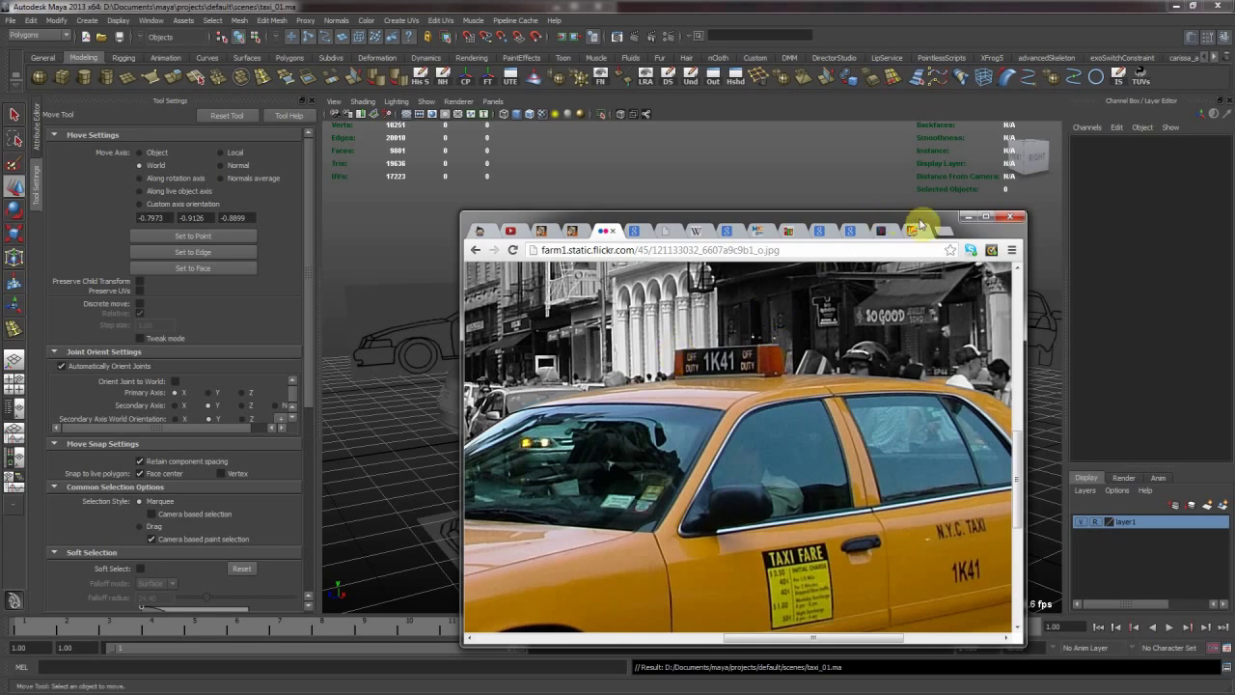
left_click_drag(918, 221, 0, 246)
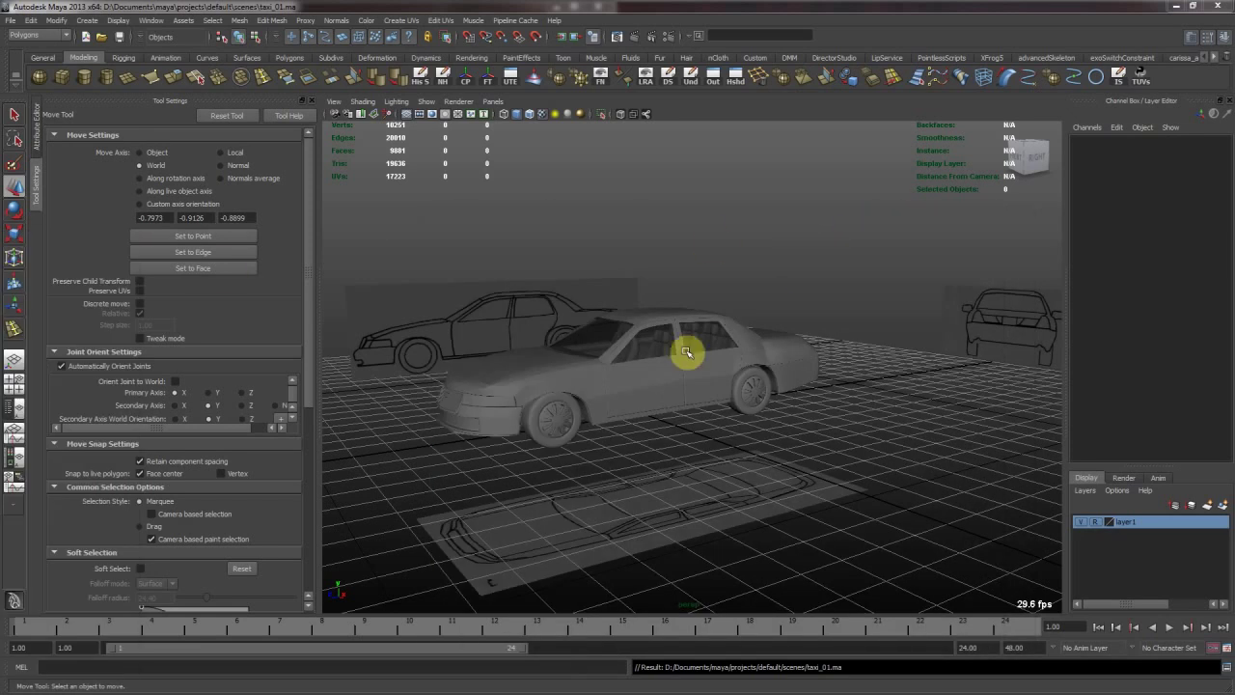
Create a polygon cube just above the car's roof in the side view, near the pillar between the side windows.
left_click_drag(627, 375, 763, 408, "alt")
left_click(62, 76)
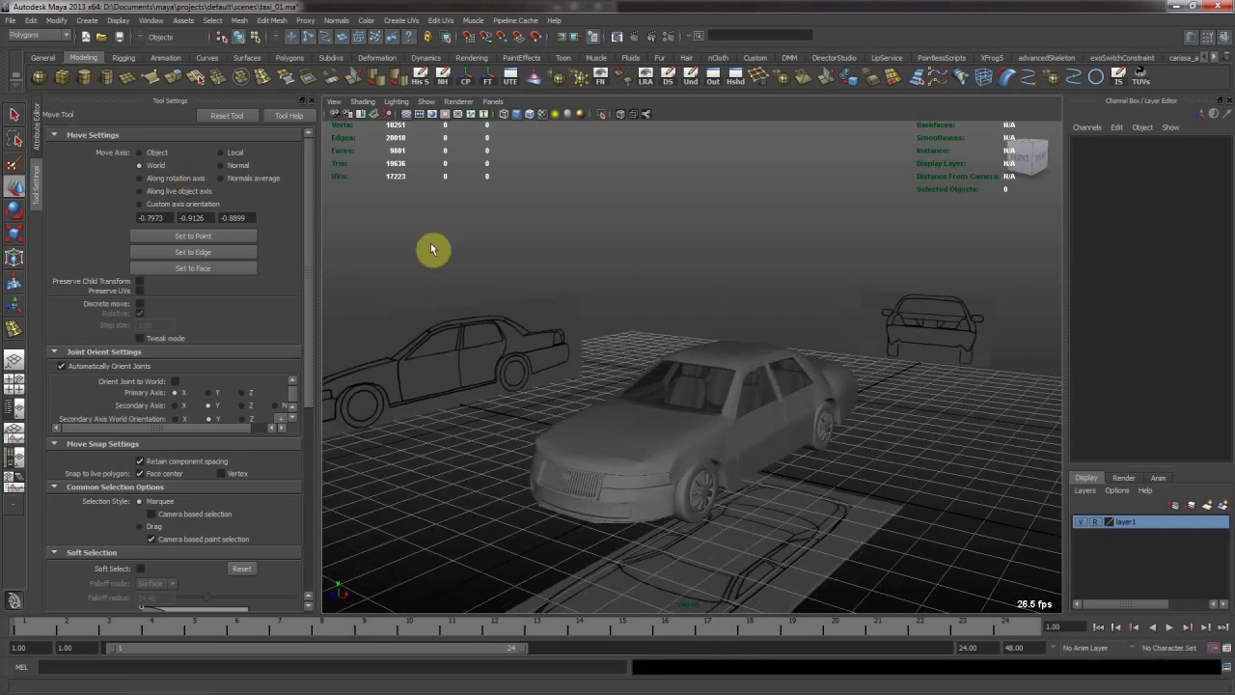
key("space")
key("space")
middle_click_drag(597, 412, 921, 429, "alt")
middle_click_drag(666, 343, 695, 436, "alt")
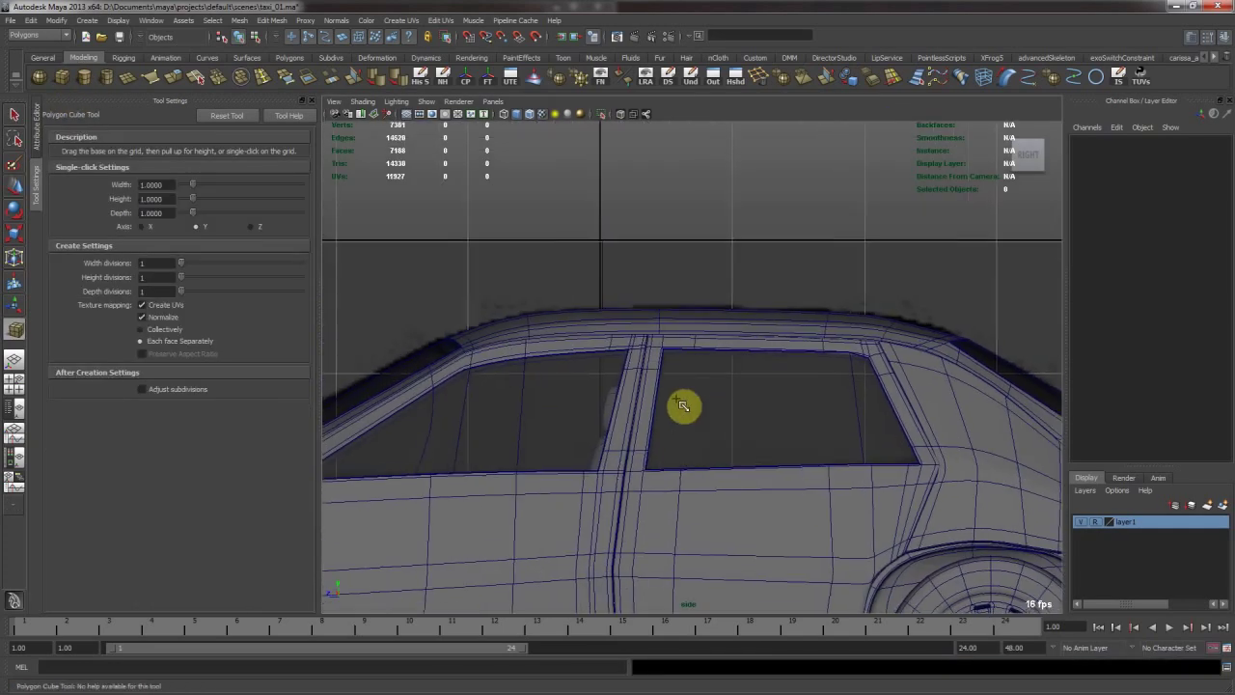
left_click(659, 291)
Scale the cube to 13.883 in X and 2.91 in Y and Z, and raise it to about 36.9 in Y.
key("r")
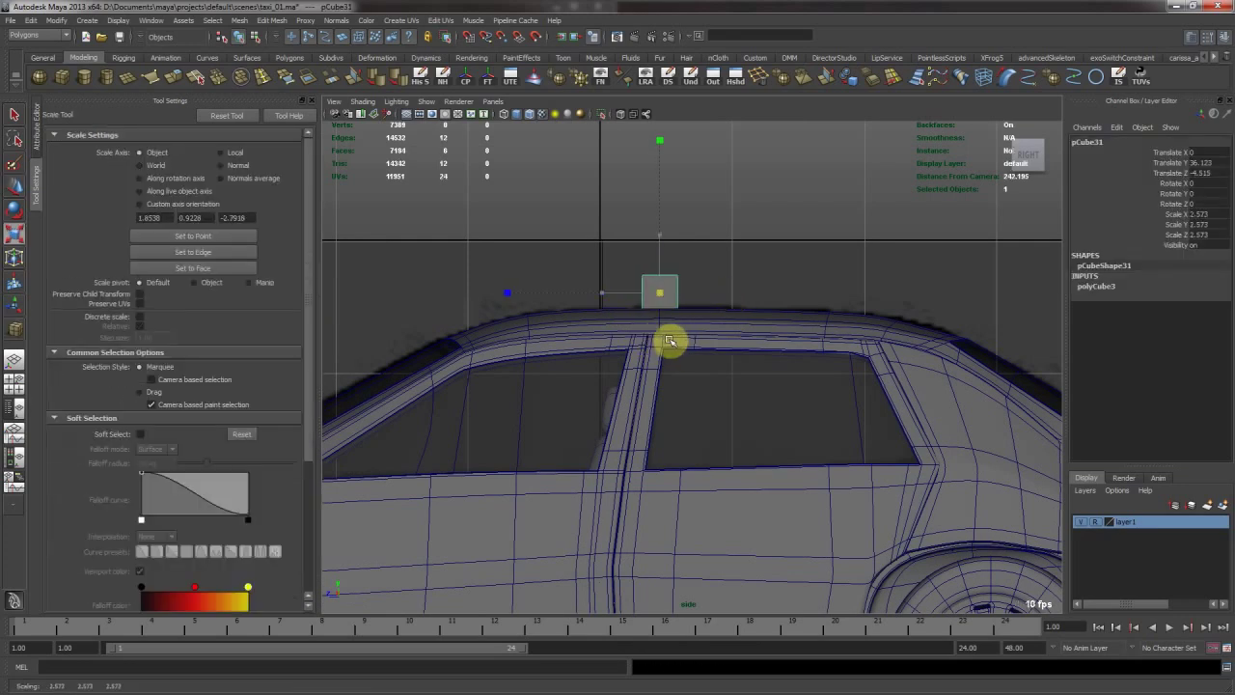
key("space")
key("f")
key("space")
left_click_drag(599, 349, 802, 322, "alt")
key("w")
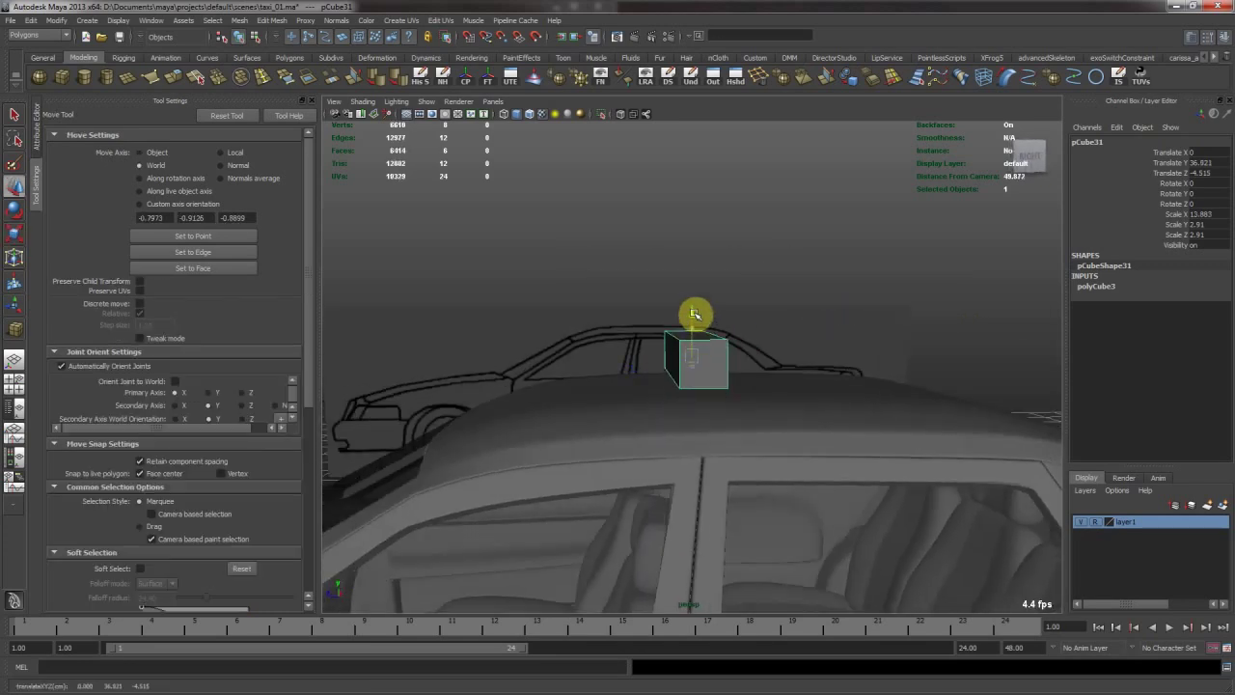
Scale the box's top face narrower along Z to taper the roof sign, and deselect it.
left_click_drag(701, 328, 783, 347, "alt")
right_click_drag(696, 342, 695, 371)
left_click(731, 344)
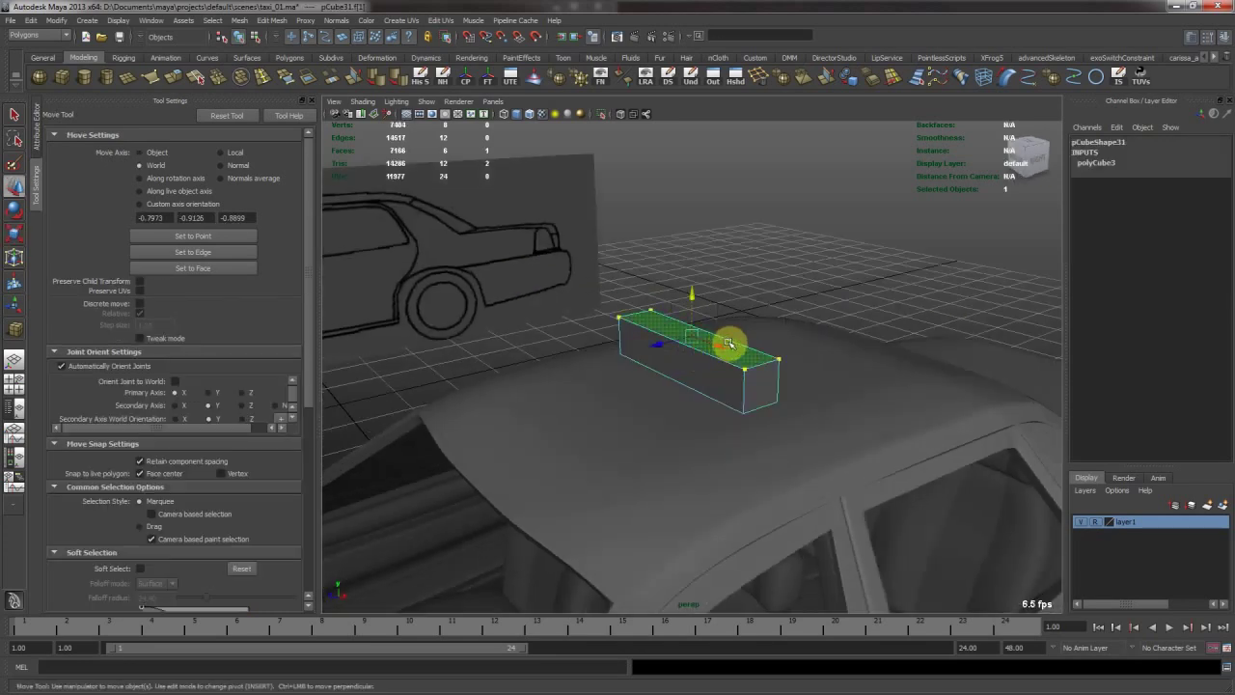
left_click_drag(730, 345, 666, 332, "alt")
key("r")
key("w")
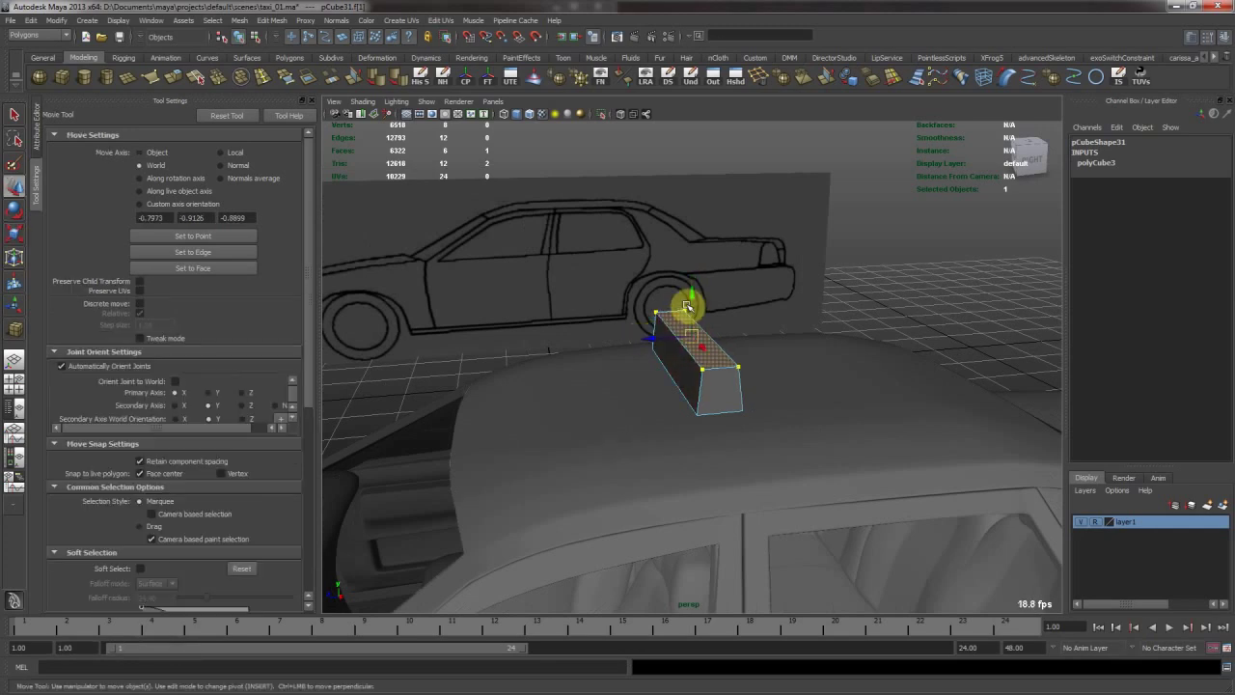
left_click_drag(692, 285, 768, 333, "alt")
left_click(862, 292)
Duplicate the tapered roof sign box in place.
left_click_drag(863, 292, 460, 366, "alt")
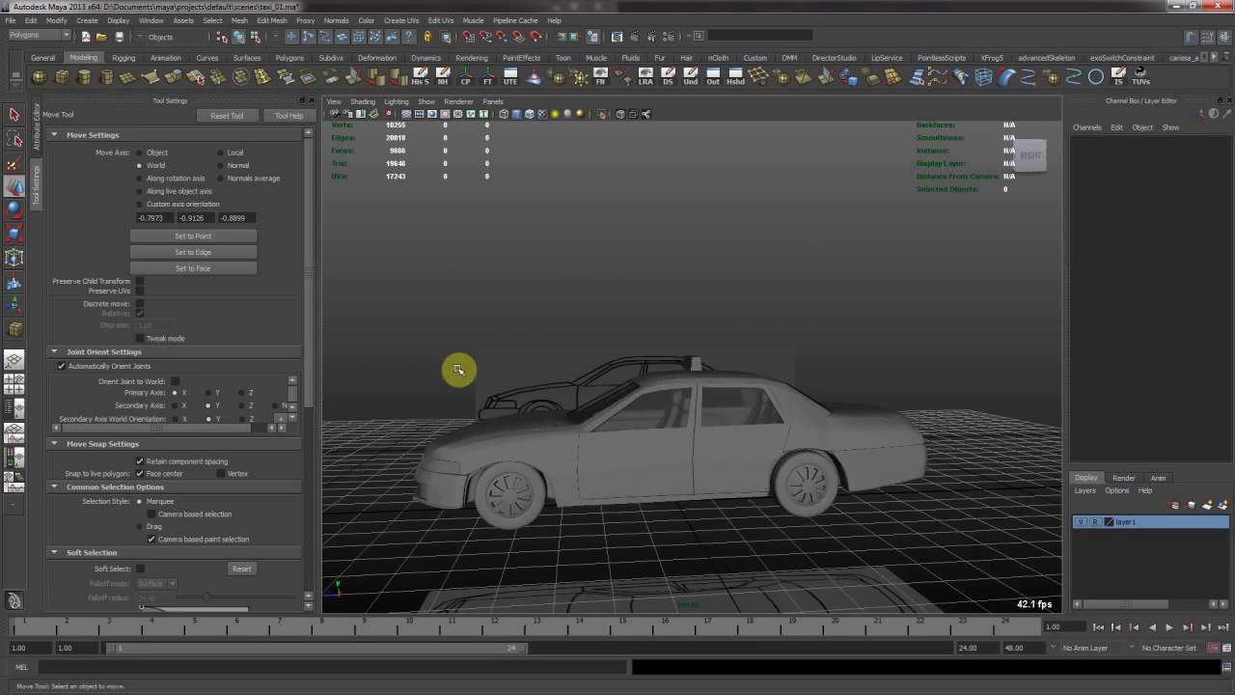
left_click_drag(465, 298, 512, 312, "alt")
right_click_drag(464, 299, 859, 369, "alt")
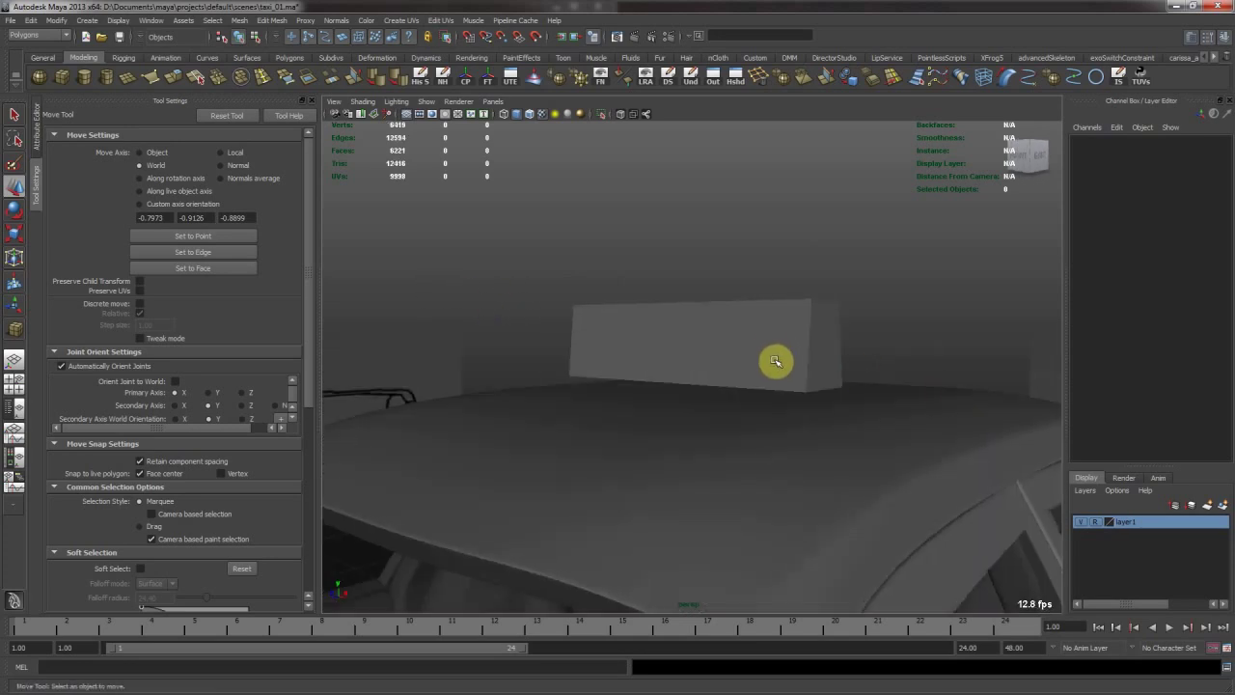
left_click_drag(778, 361, 733, 361, "alt")
left_click(731, 360)
right_click_drag(637, 326, 738, 354, "alt")
left_click_drag(738, 354, 767, 322, "alt")
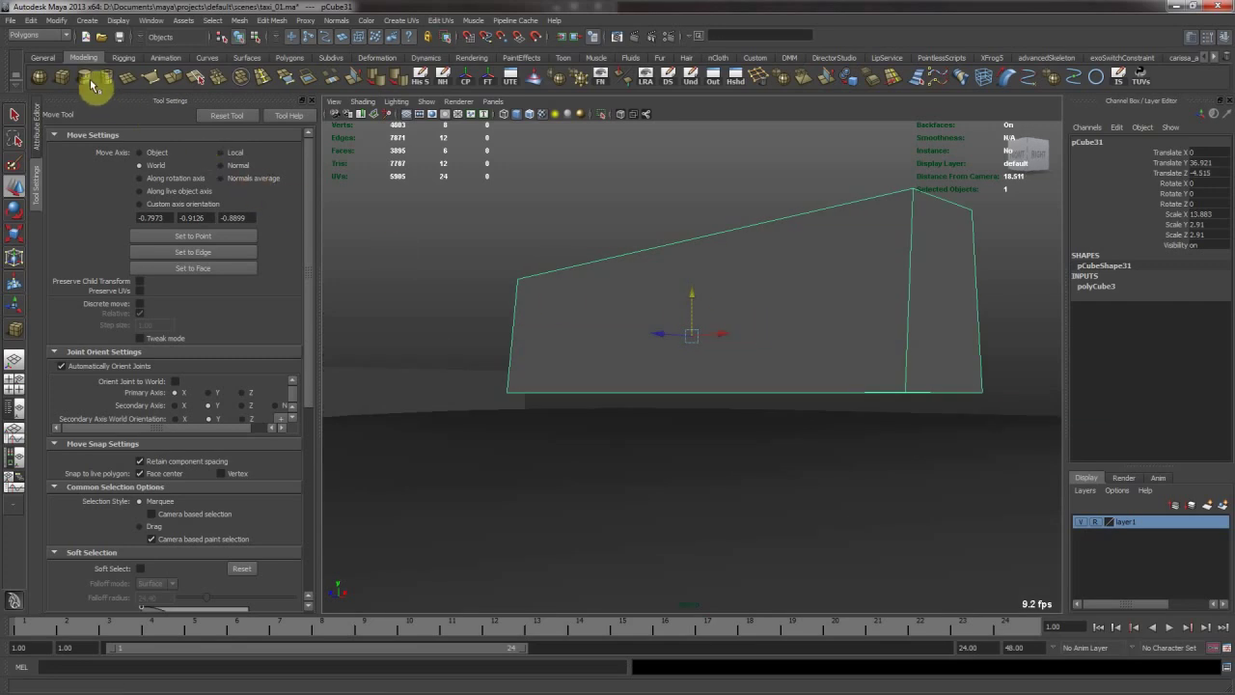
key("ctrl+d")
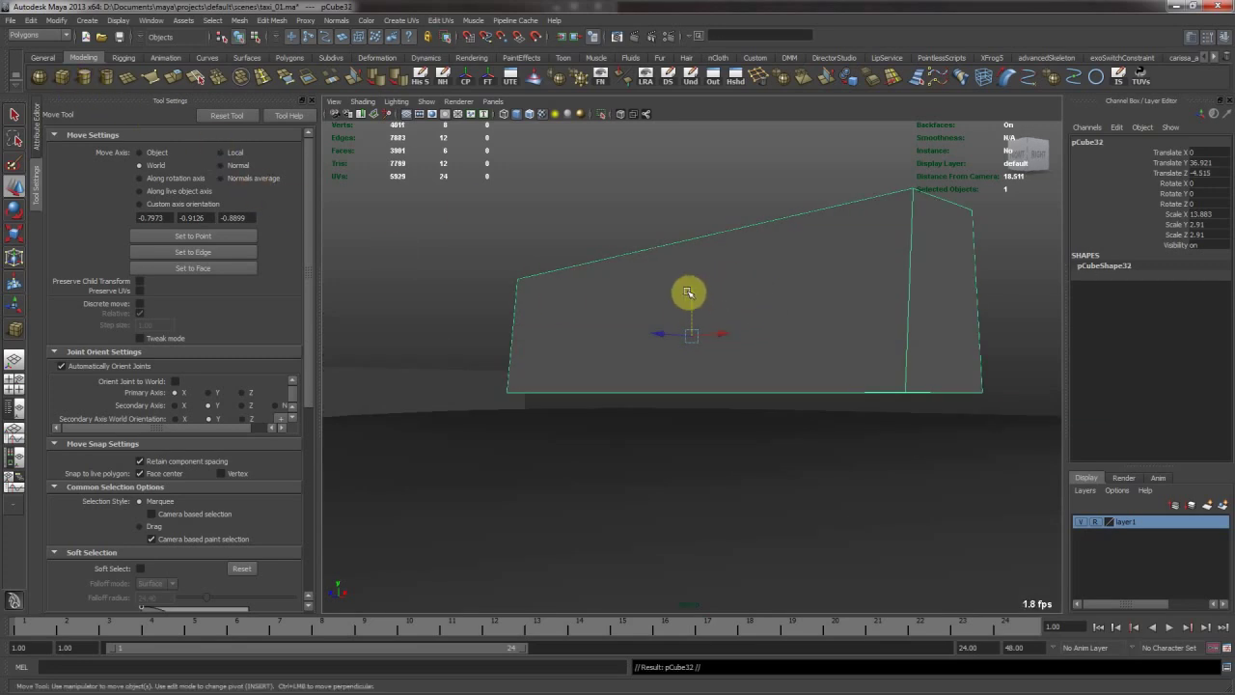
Flatten the duplicated box vertically and move it beneath the roof sign as a base.
key("r")
left_click_drag(695, 288, 681, 311)
key("ctrl+z")
key("w")
key("r")
key("w")
Widen the base's top face along Z to nearly match the sign's underside, and return to object mode.
right_click(712, 429)
left_click(711, 455)
left_click(711, 416)
key("r")
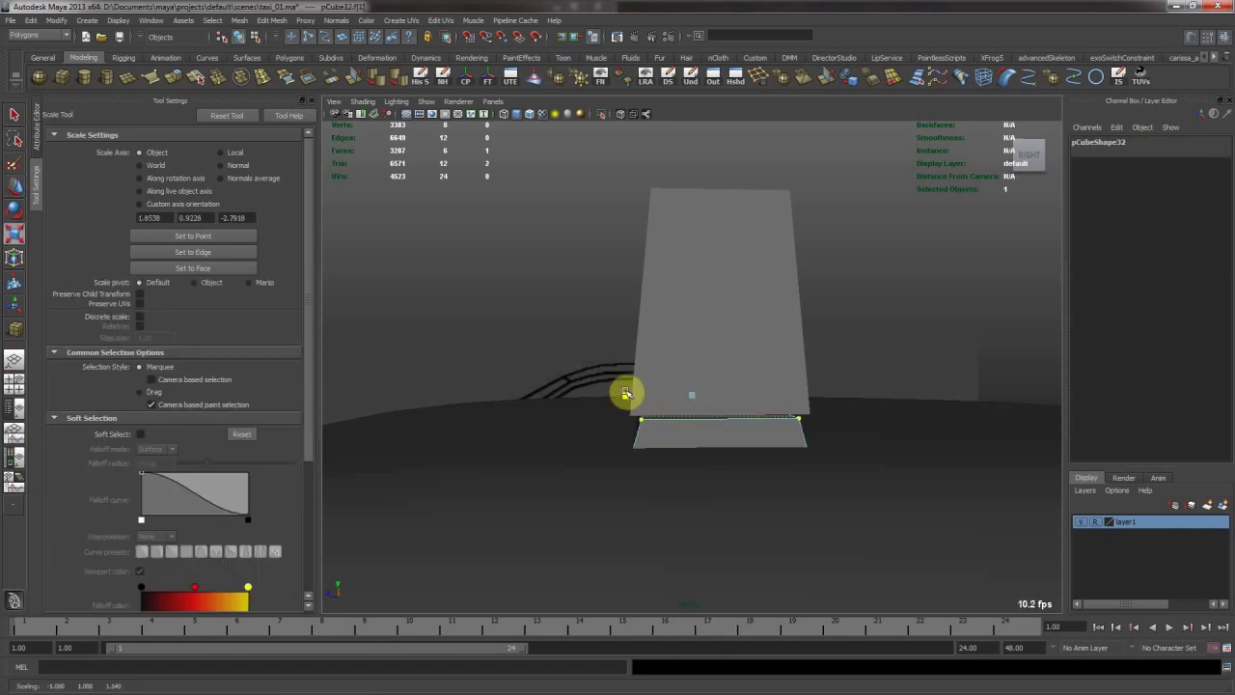
key("w")
right_click_drag(717, 432, 756, 406)
Lower the roof sign box onto its base and deselect it.
left_click_drag(712, 452, 816, 358, "alt")
left_click(695, 313)
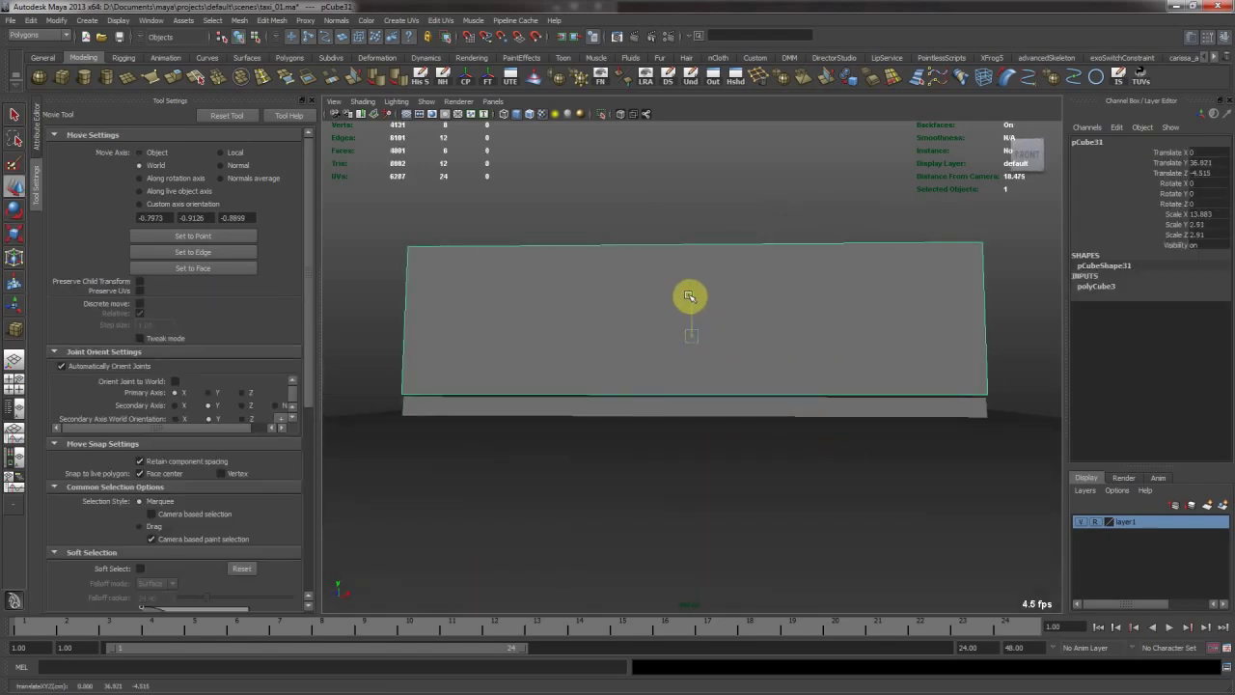
left_click_drag(617, 295, 756, 386, "alt")
left_click(856, 317)
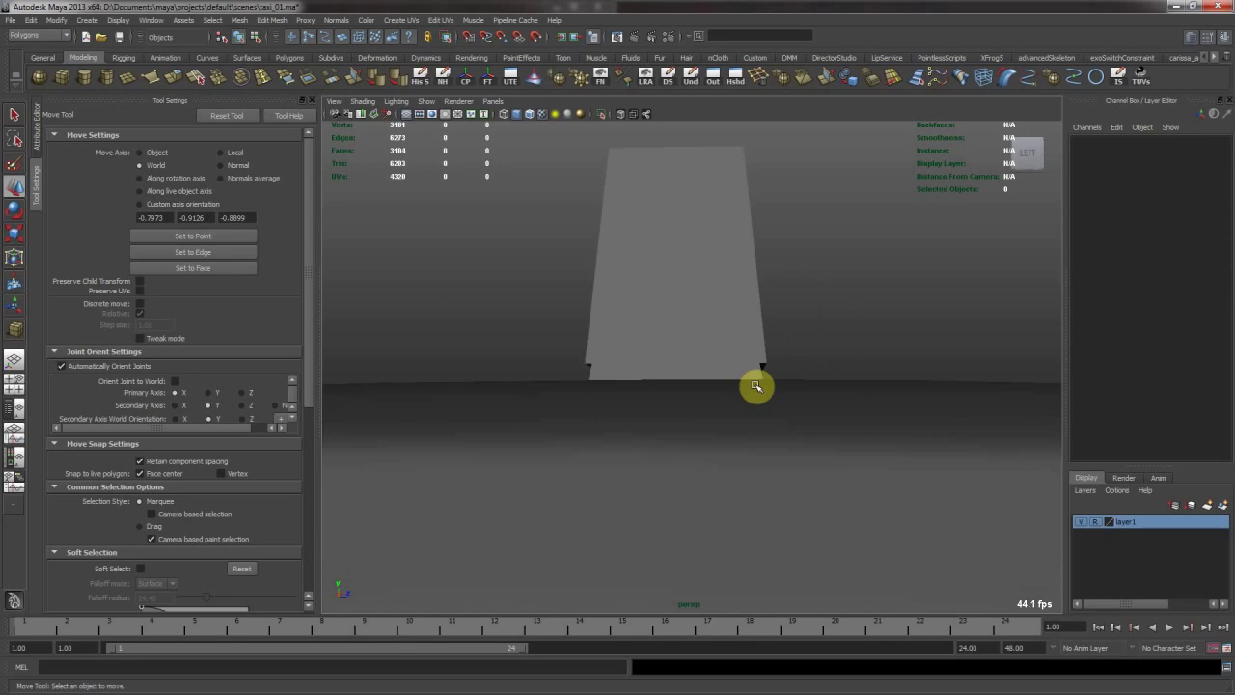
Delete the bottom face of the sign's base.
left_click(684, 366)
right_click_drag(684, 366, 794, 398, "alt")
right_click_drag(730, 371, 708, 358)
left_click_drag(859, 328, 841, 392, "alt")
right_click_drag(841, 391, 653, 342, "alt")
mouse_move(651, 327)
left_mouse_down("alt")
mouse_move(659, 292)
mouse_move(650, 339)
left_mouse_up("alt")
Insert supporting edge loops near the corners and just below the top edge of the sign's base, and deselect it.
left_click(266, 77)
left_click_drag(552, 382, 733, 394, "alt")
key("ctrl+z")
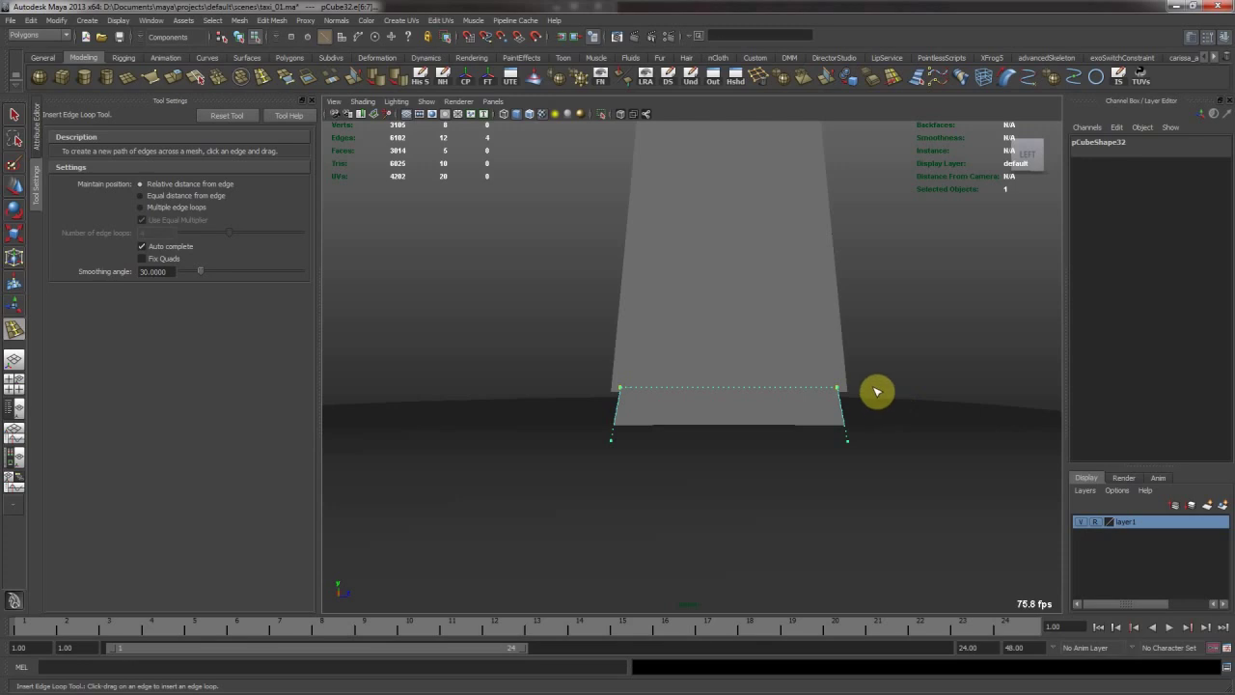
left_click_drag(834, 389, 769, 405)
key("w")
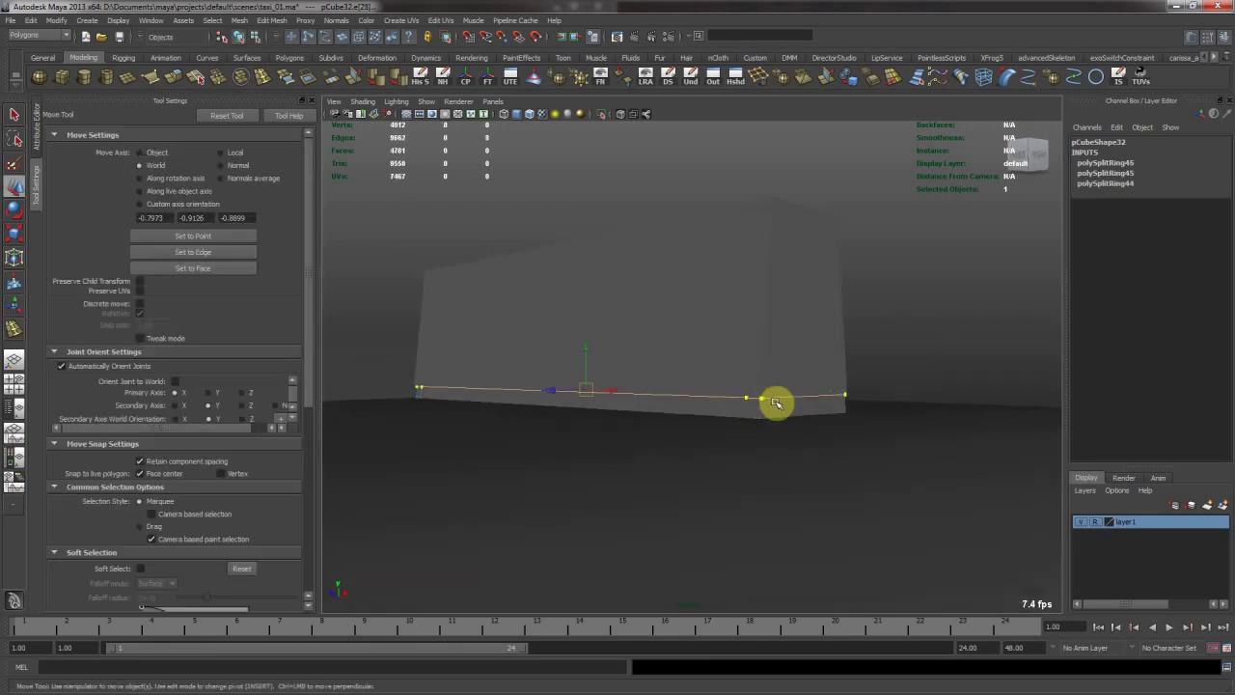
left_click(912, 357)
Select all edges of the roof sign box and bevel them.
left_click_drag(911, 358, 747, 370, "alt")
left_click(723, 362)
middle_click_drag(744, 339, 737, 368, "alt")
right_click_drag(719, 310, 719, 277)
scroll(714, 278, "down", 2)
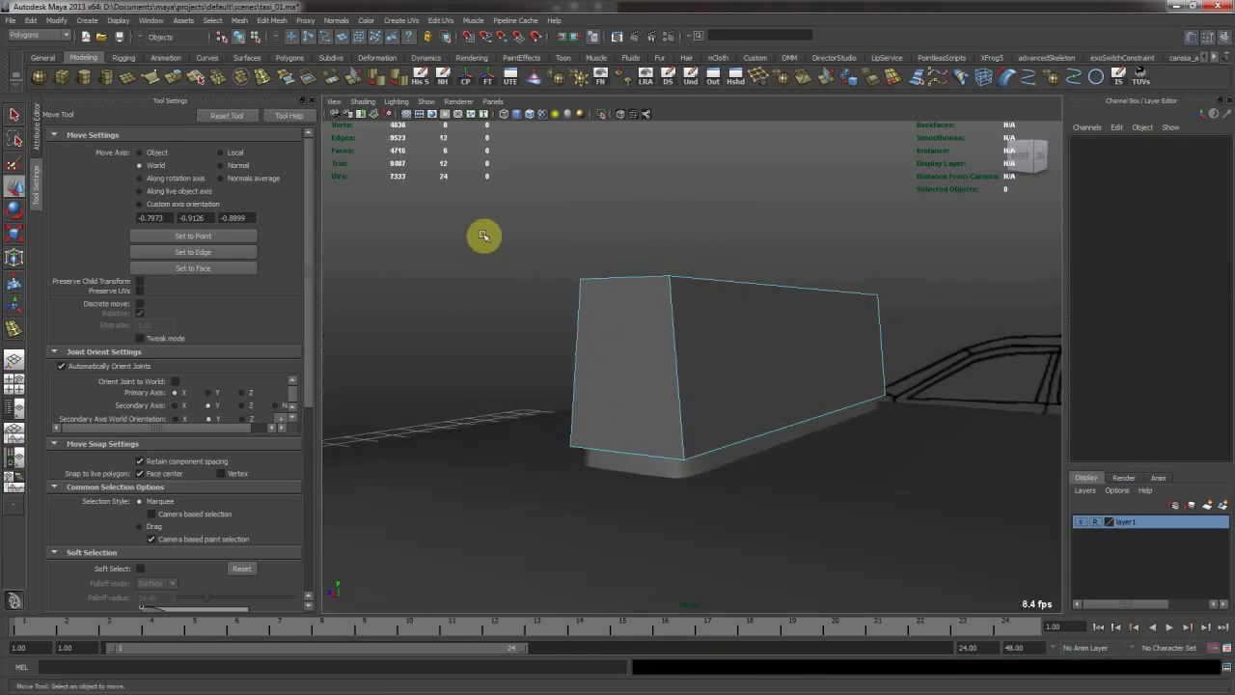
left_click_drag(483, 236, 987, 491)
left_click(271, 20)
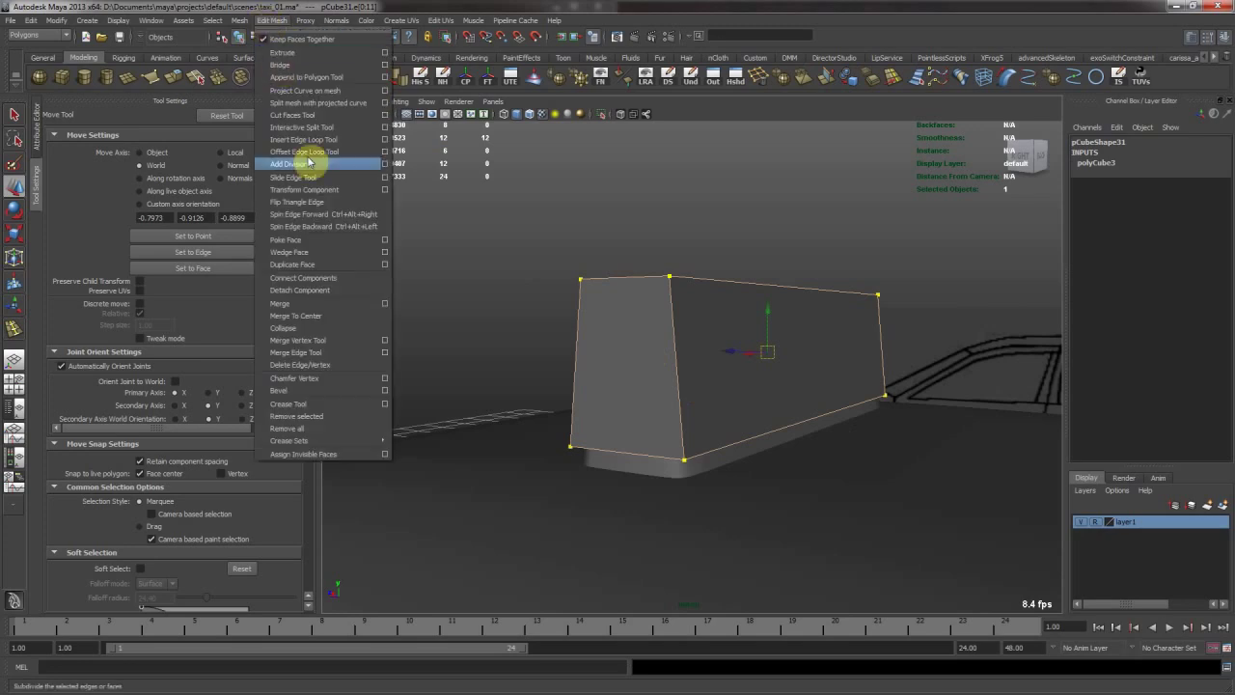
left_click(342, 391)
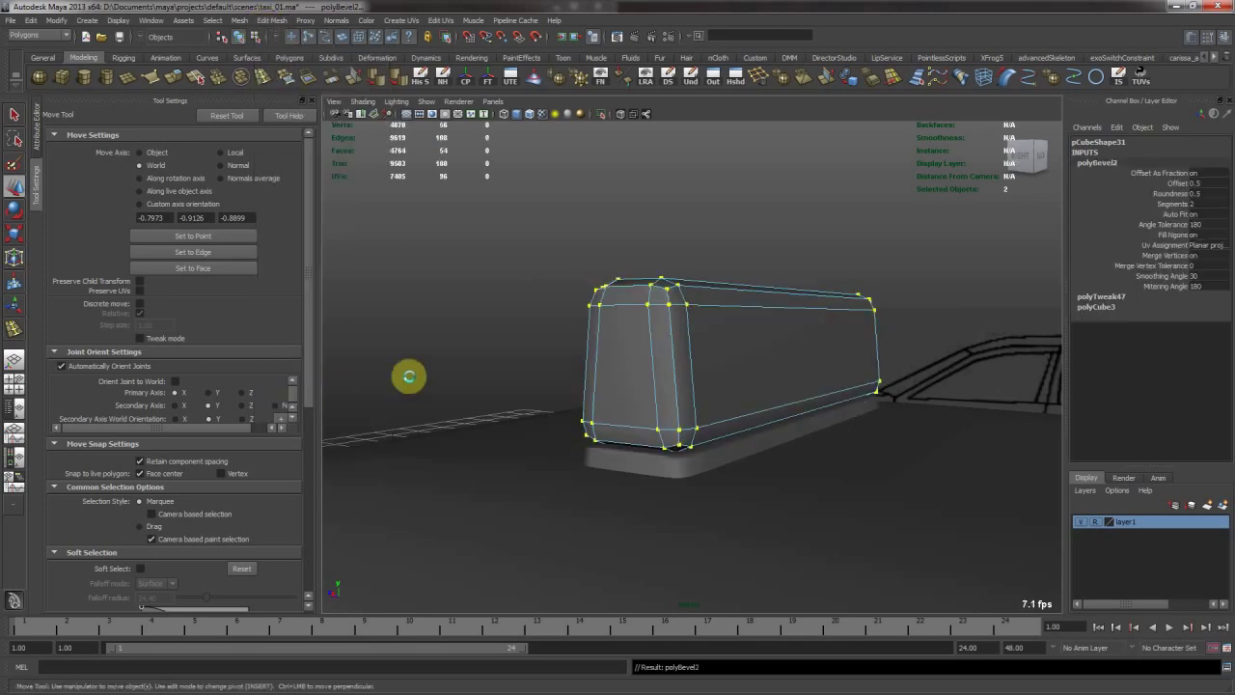
Change the offset of the roof sign box's edge bevel, return to object mode and deselect the box.
left_click(1212, 184)
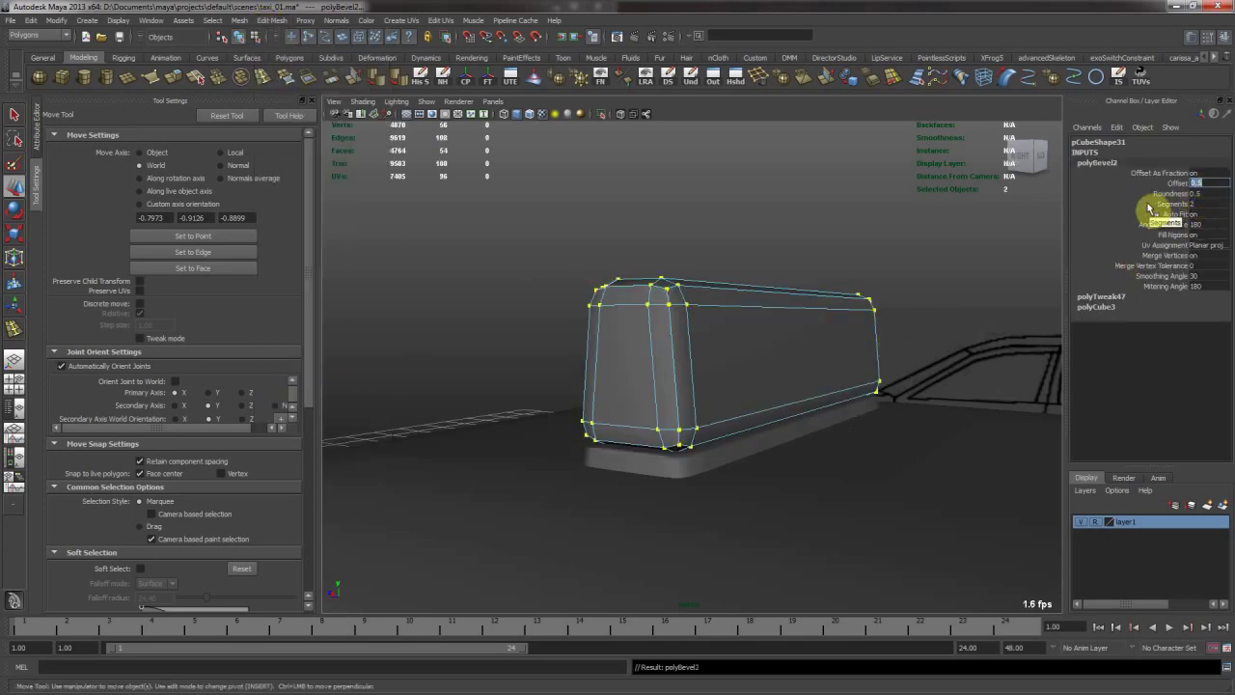
key("Return")
right_click_drag(689, 342, 759, 308)
left_click(710, 329)
left_click(720, 242)
Adjust the roof sign box's length slightly, show it with smooth preview and deselect it.
left_click_drag(810, 358, 791, 386, "alt")
left_click(588, 361)
key("r")
left_click_drag(649, 368, 650, 368)
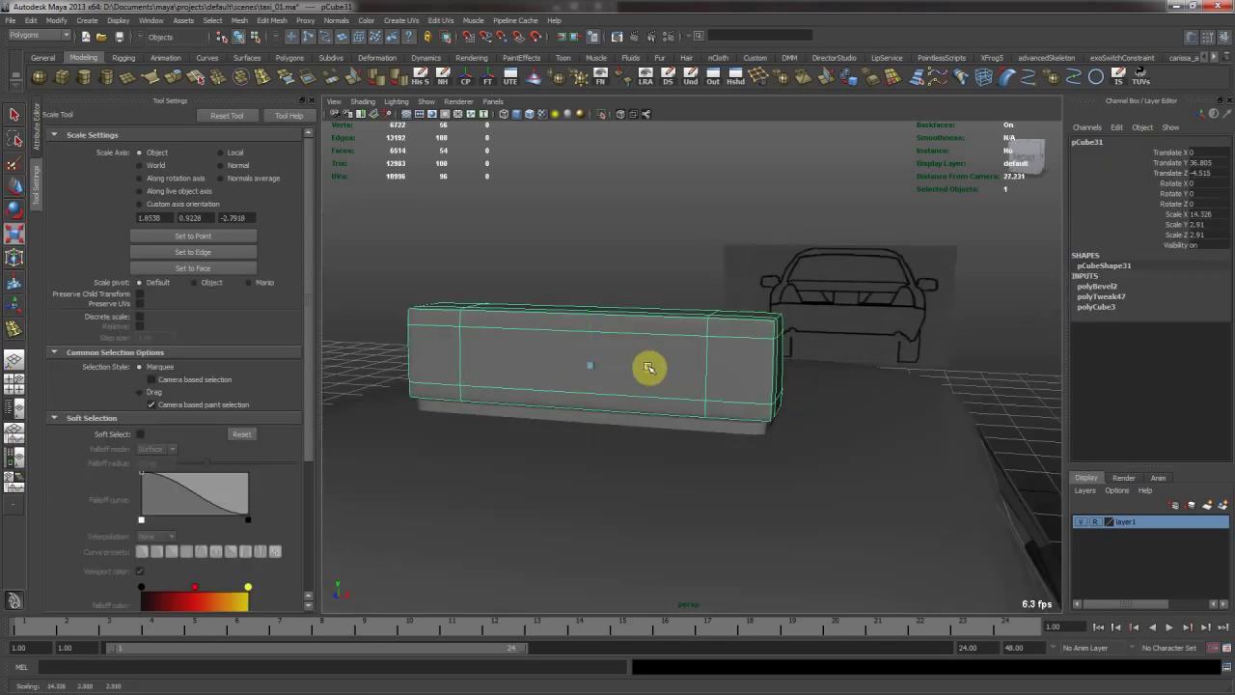
key("3")
left_click(644, 260)
left_click_drag(644, 261, 653, 337, "alt")
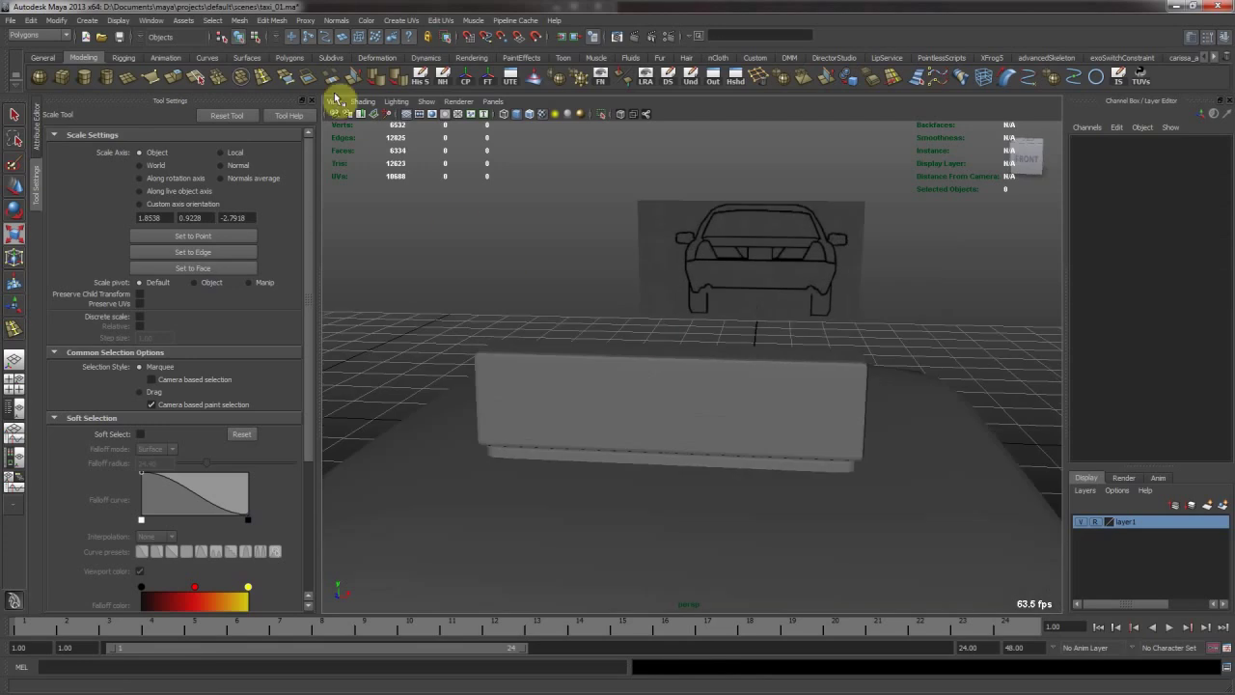
Insert two vertical edge loops around the roof sign box using multiple edge loops, and scale them apart toward its ends.
left_click(263, 81)
left_click(177, 207)
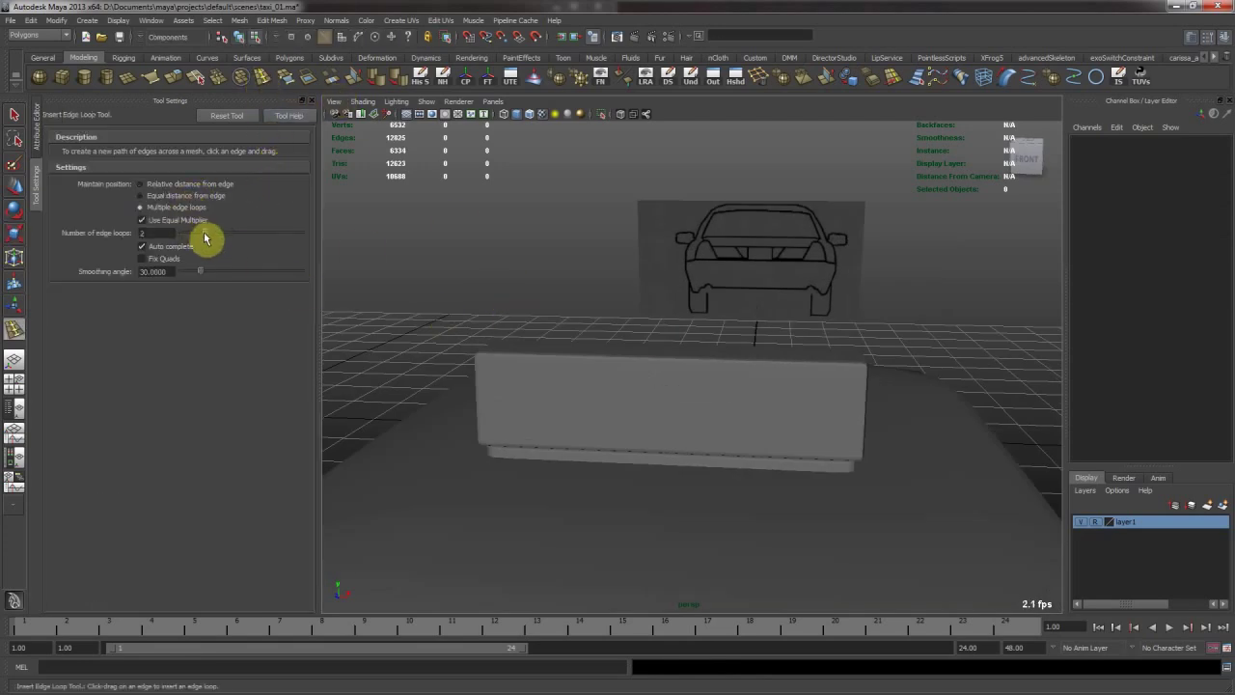
left_click(640, 359)
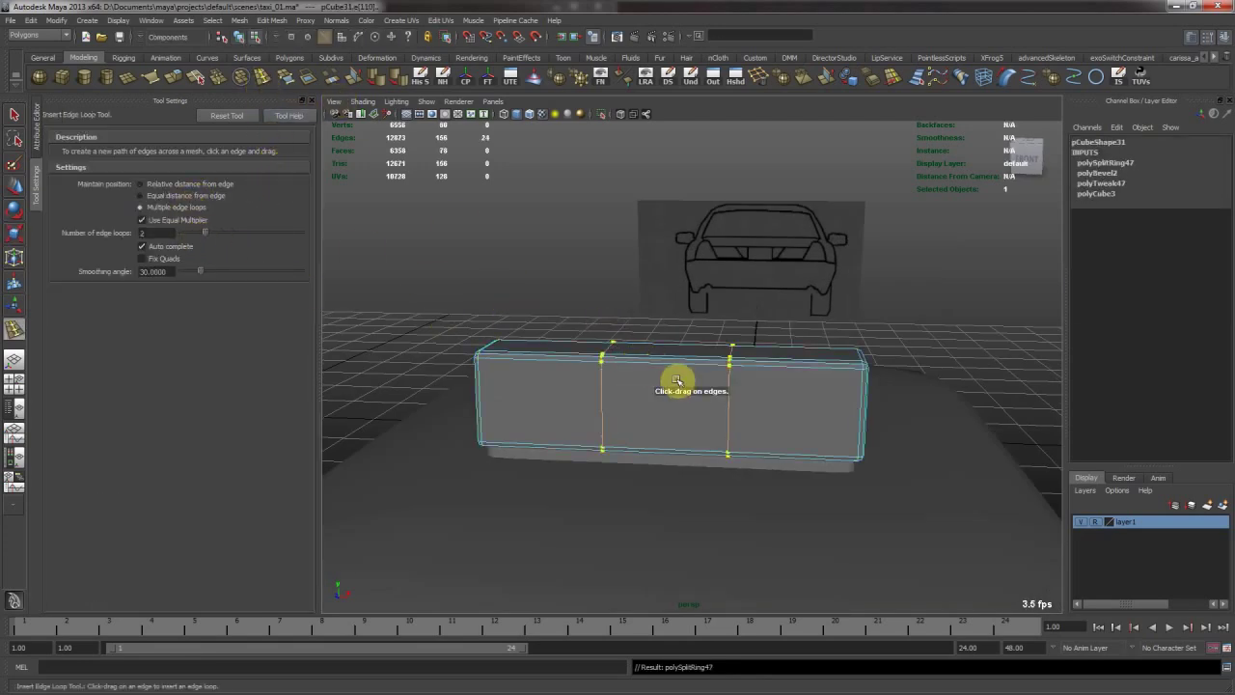
key("r")
left_click_drag(732, 397, 784, 395)
middle_click_drag(735, 373, 765, 378, "alt")
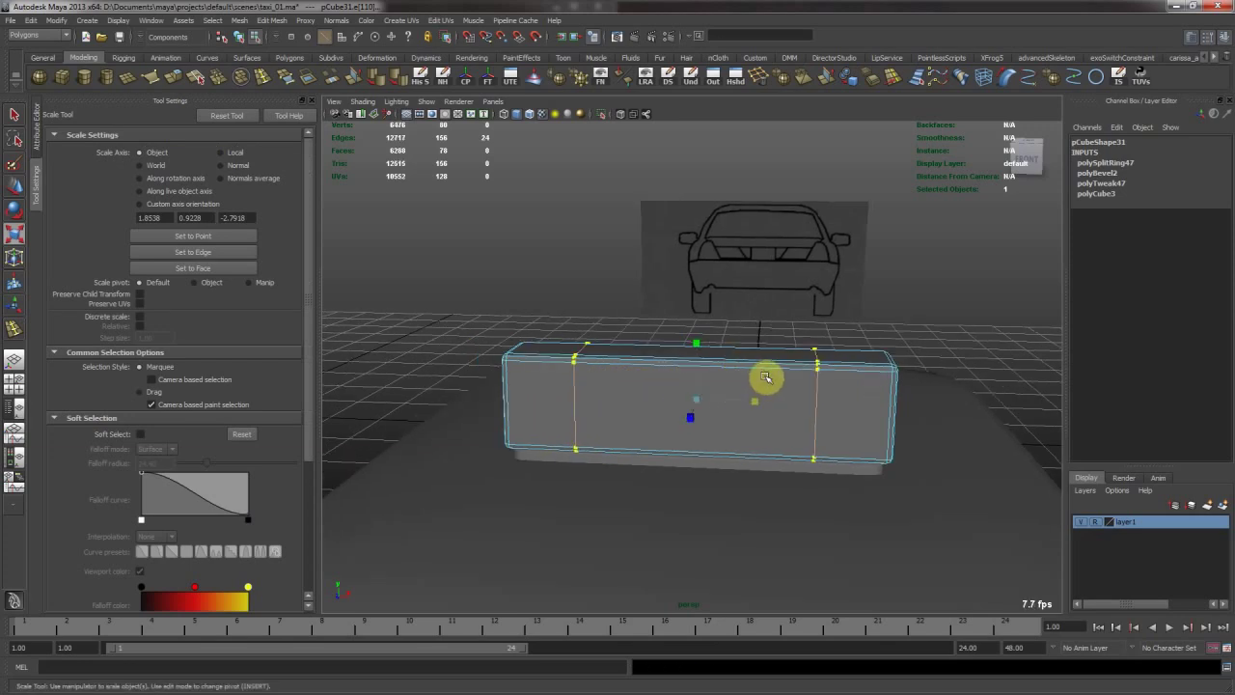
right_click_drag(635, 369, 634, 399)
left_click(632, 399)
left_click_drag(633, 400, 599, 415, "alt")
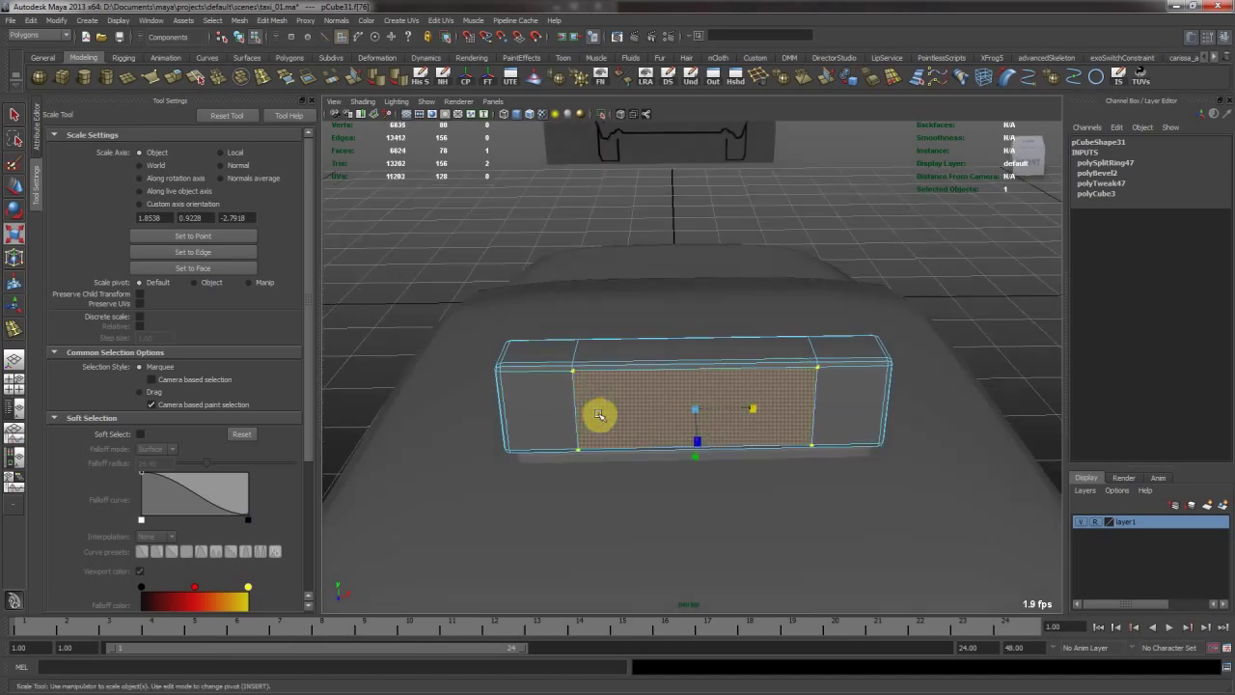
middle_click_drag(611, 396, 625, 400, "alt")
Bevel the two vertical edge loops around the roof sign box with an offset of 0.05.
right_click_drag(607, 399, 600, 366)
double_click(590, 394)
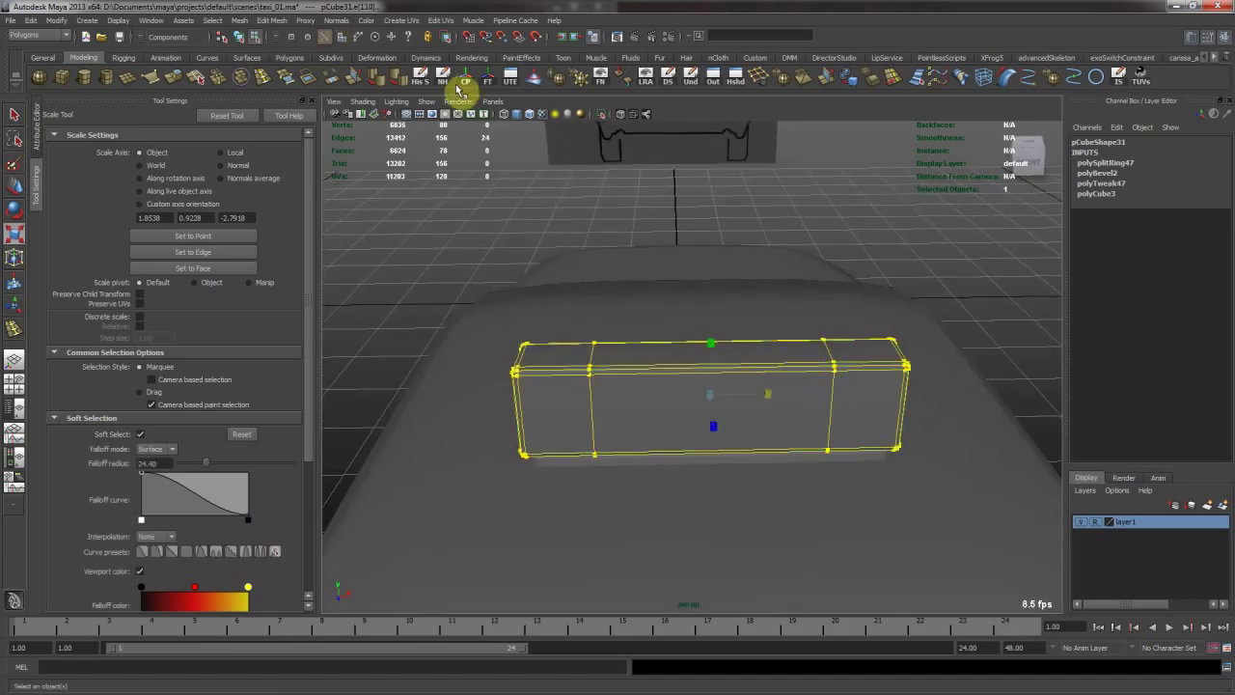
left_click(271, 20)
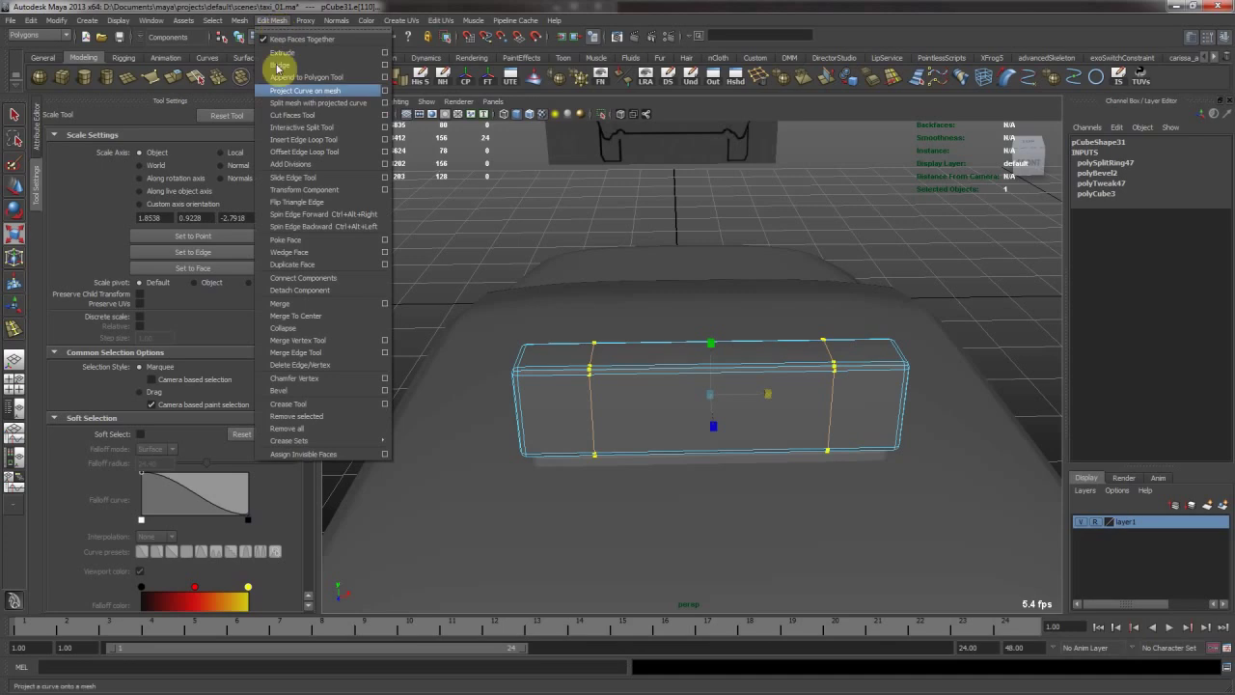
left_click(342, 391)
left_click(1197, 183)
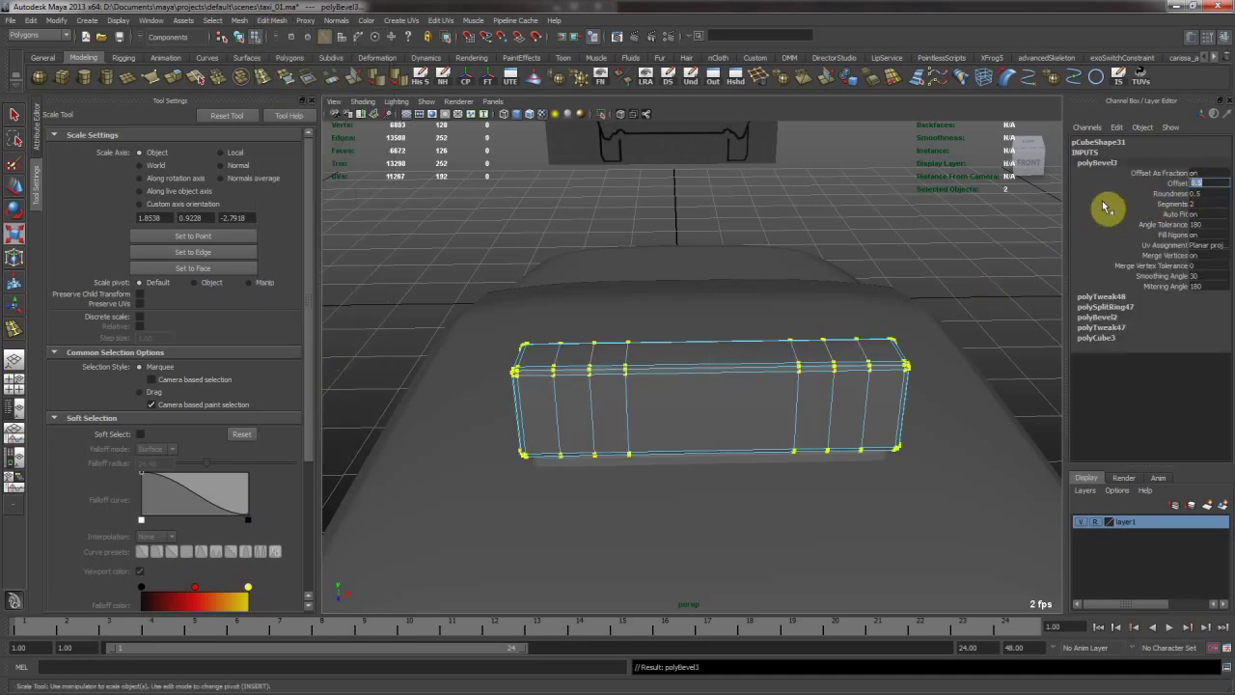
type(".1")
key("Return")
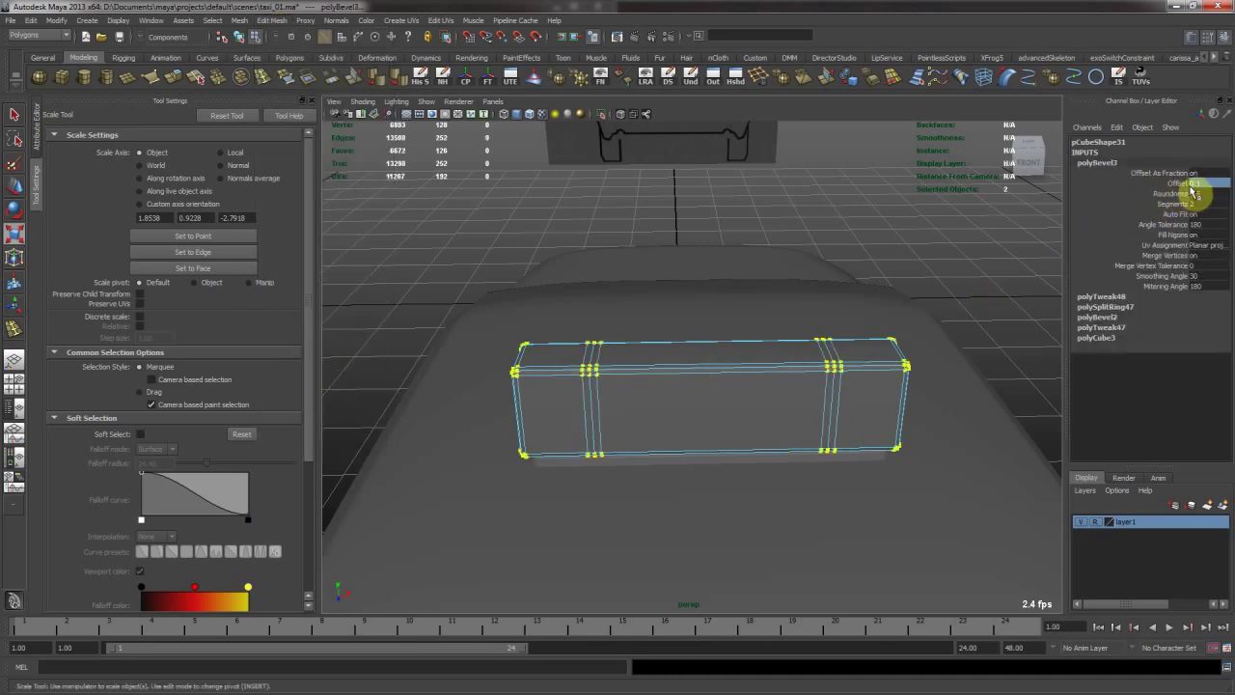
type("0.05")
key("Return")
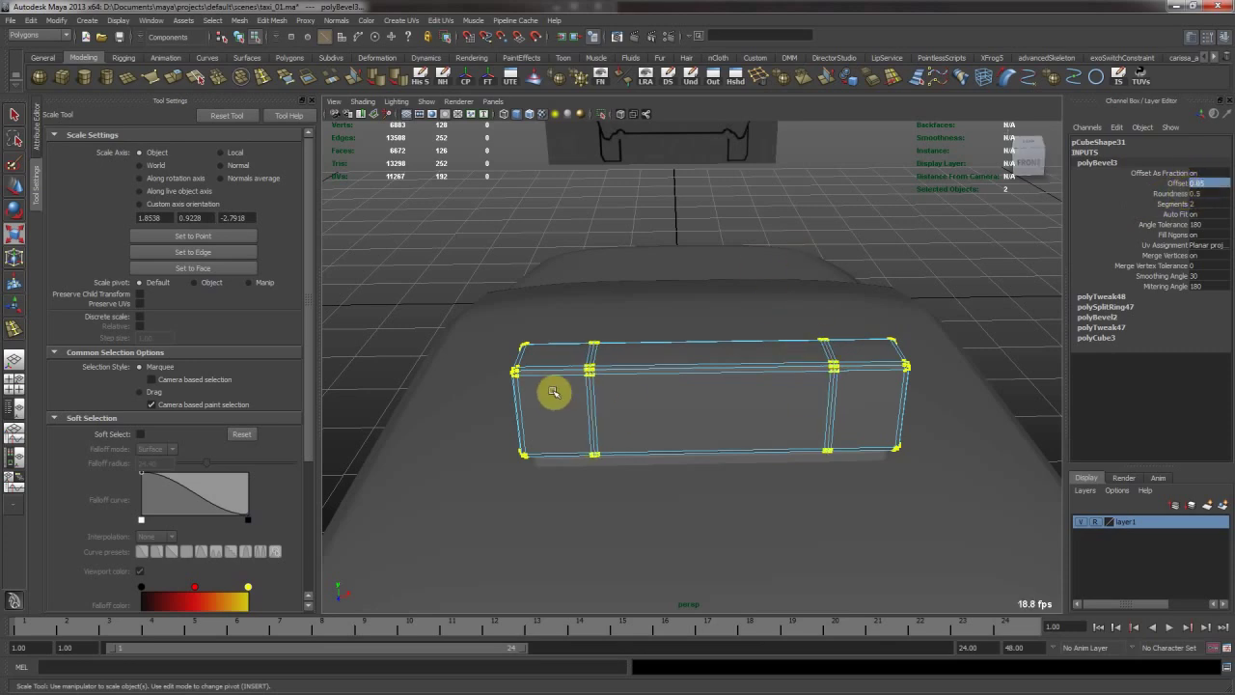
Scale the middle loops of both sign bevels inward to about 0.945 in height and depth as grooves, and deselect the sign.
left_click(589, 388)
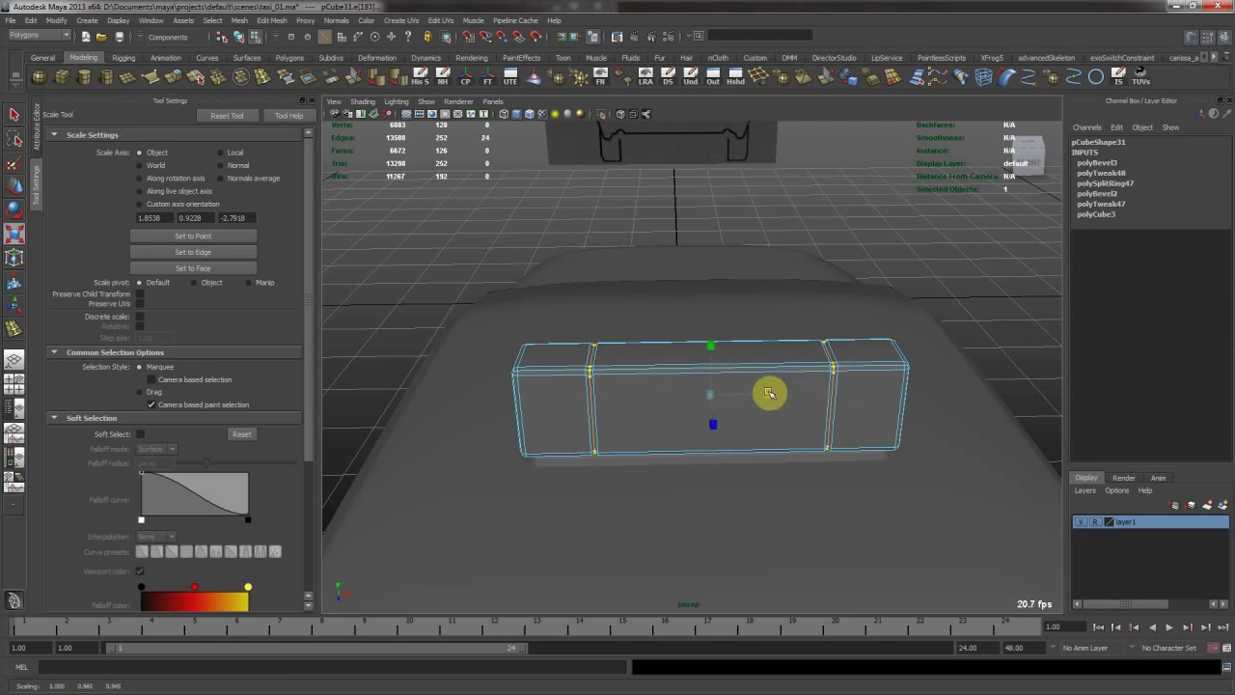
left_click_drag(816, 366, 810, 375, "alt")
key("w")
right_click_drag(810, 375, 848, 356)
left_click(876, 275)
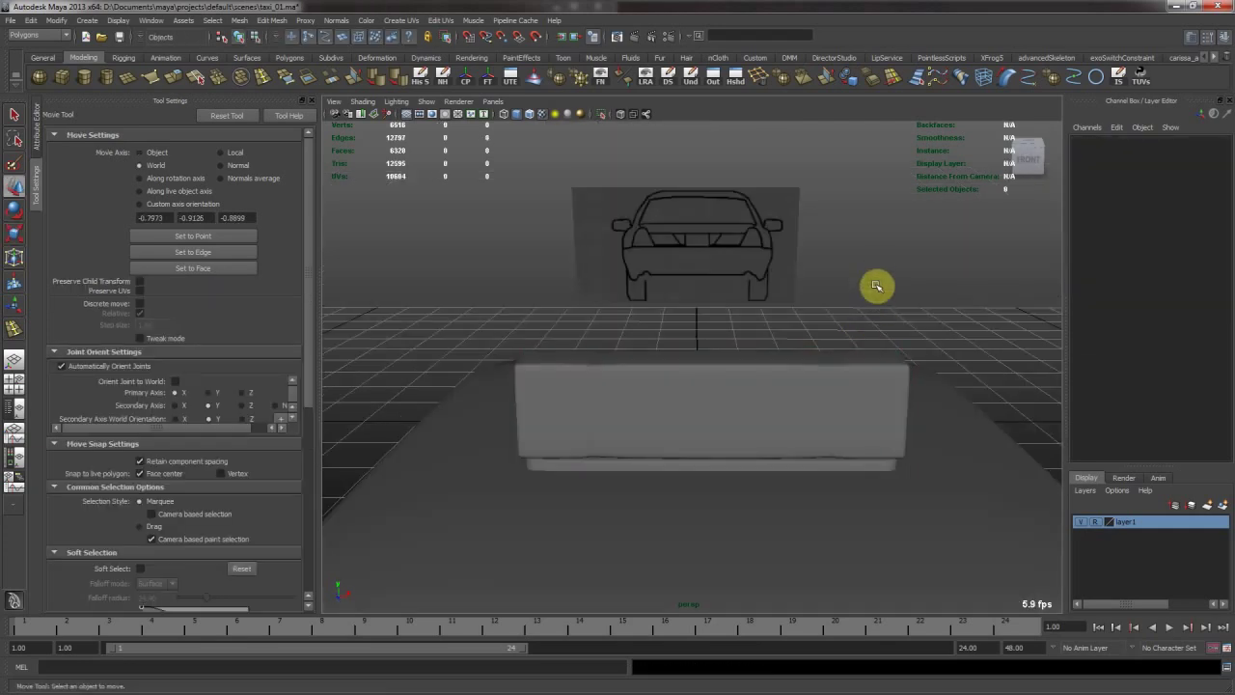
Check the roof sign against the whole car and save the scene.
right_click_drag(958, 407, 785, 372, "alt")
left_click_drag(785, 373, 706, 366, "alt")
right_click_drag(699, 388, 658, 434, "alt")
left_click_drag(657, 433, 769, 394, "alt")
key("ctrl+s")
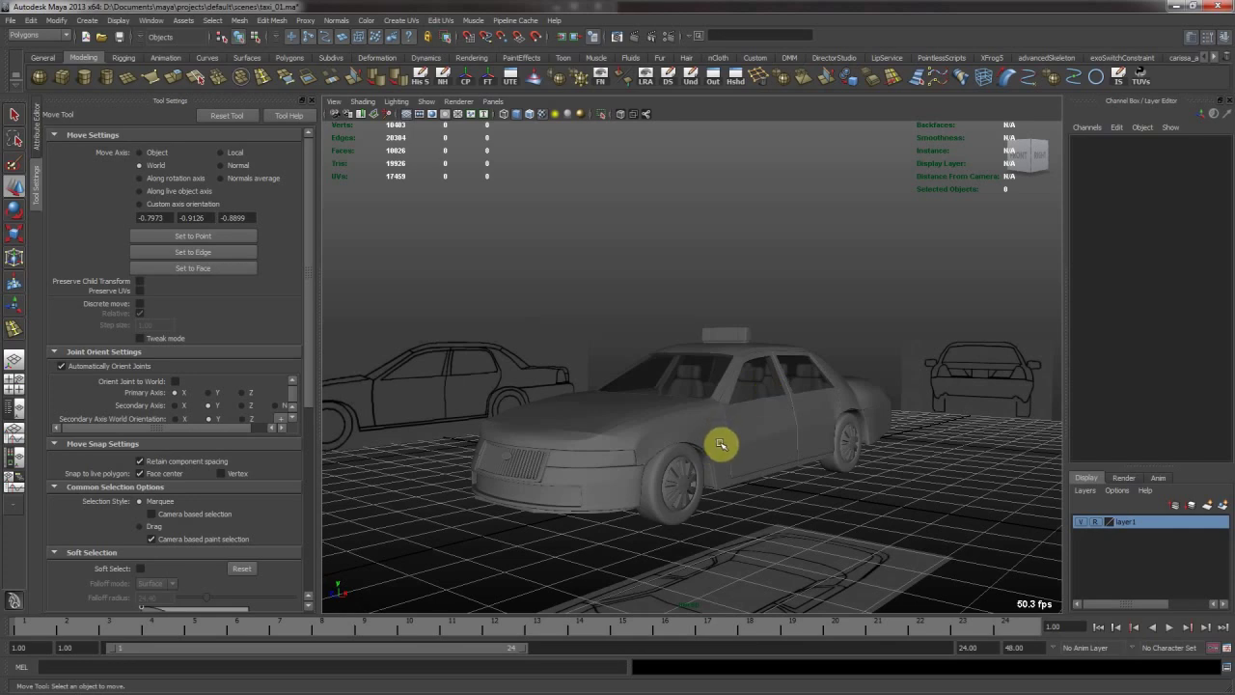
left_click(656, 408)
left_click_drag(656, 408, 716, 477, "alt")
left_click(779, 435, "shift")
left_click(853, 409, "shift")
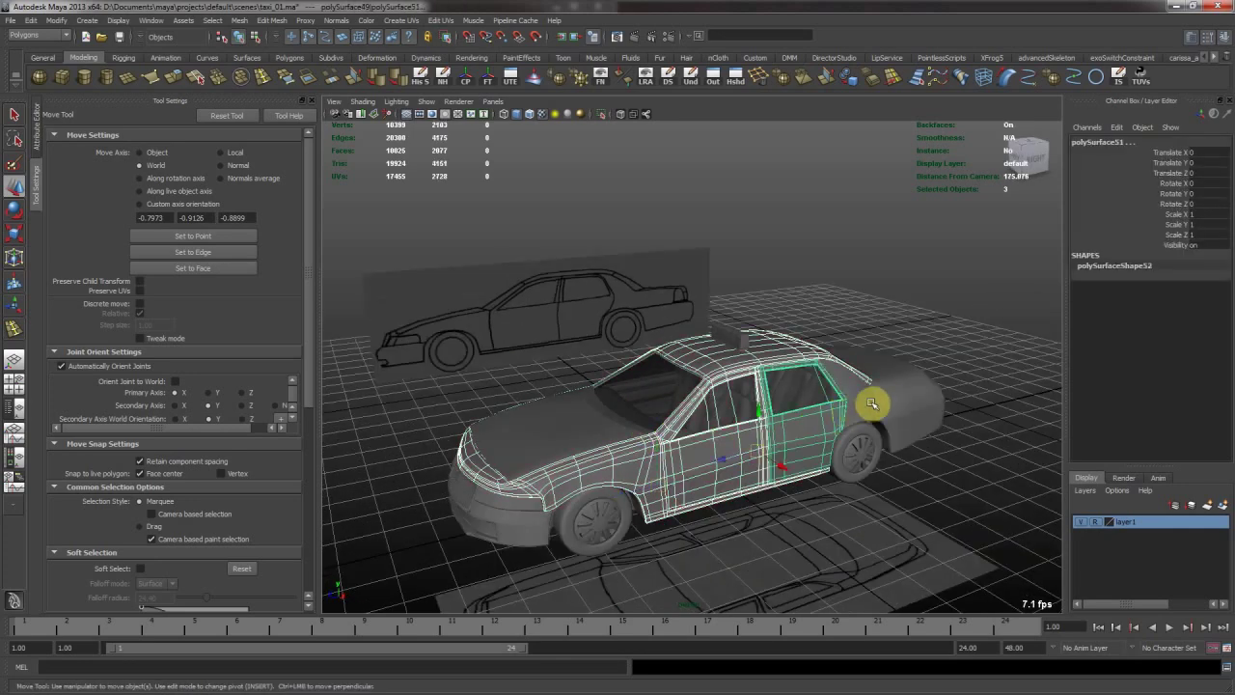
Select the four side windows on both sides of the car and unparent them from the doors.
middle_click_drag(666, 425, 684, 361, "alt")
right_click_drag(684, 361, 748, 351, "alt")
left_click(768, 347)
left_click(846, 331, "shift")
left_click_drag(846, 331, 692, 356, "alt")
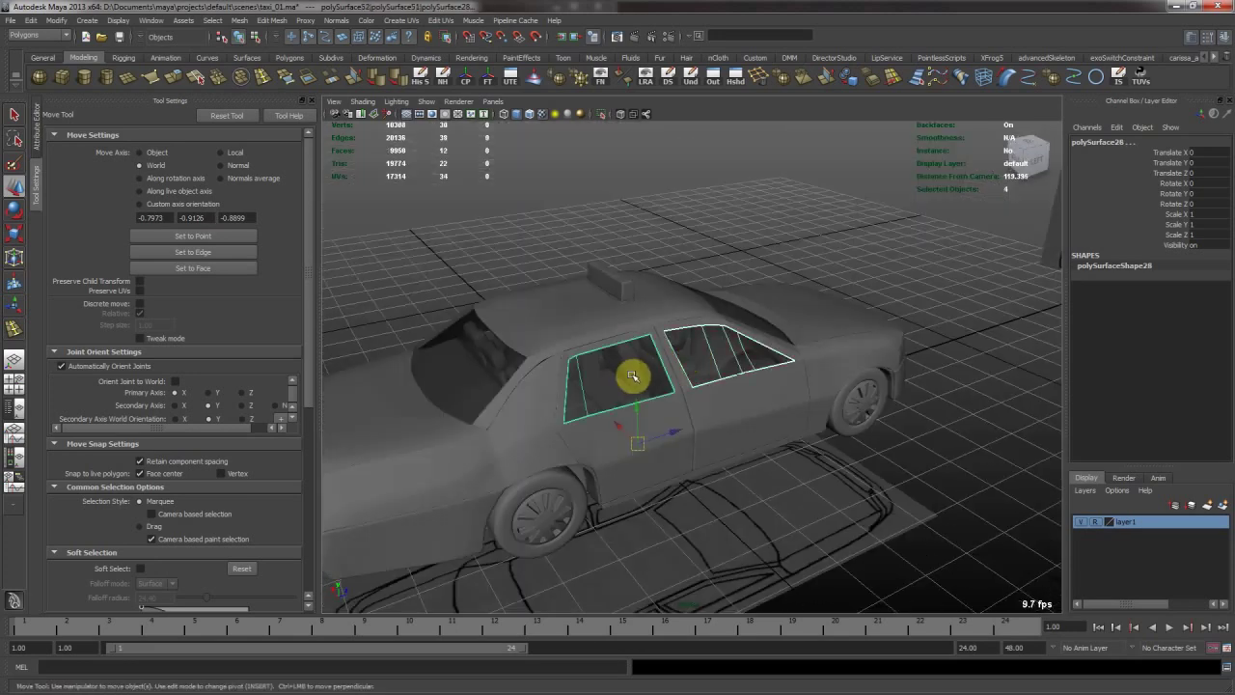
key("ctrl+d")
left_click_drag(606, 360, 641, 362, "alt")
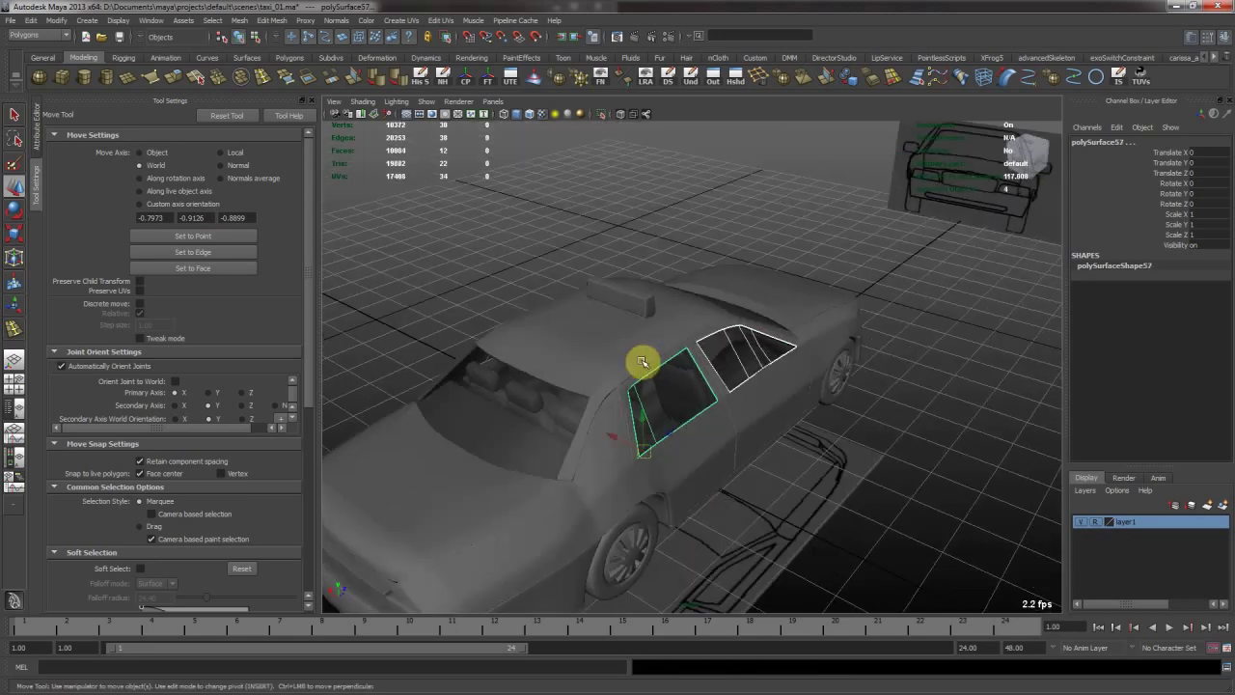
Select the four interior door panels inside the cabin and unparent them from the doors.
left_click_drag(537, 371, 804, 410, "alt")
right_click_drag(804, 410, 885, 421, "alt")
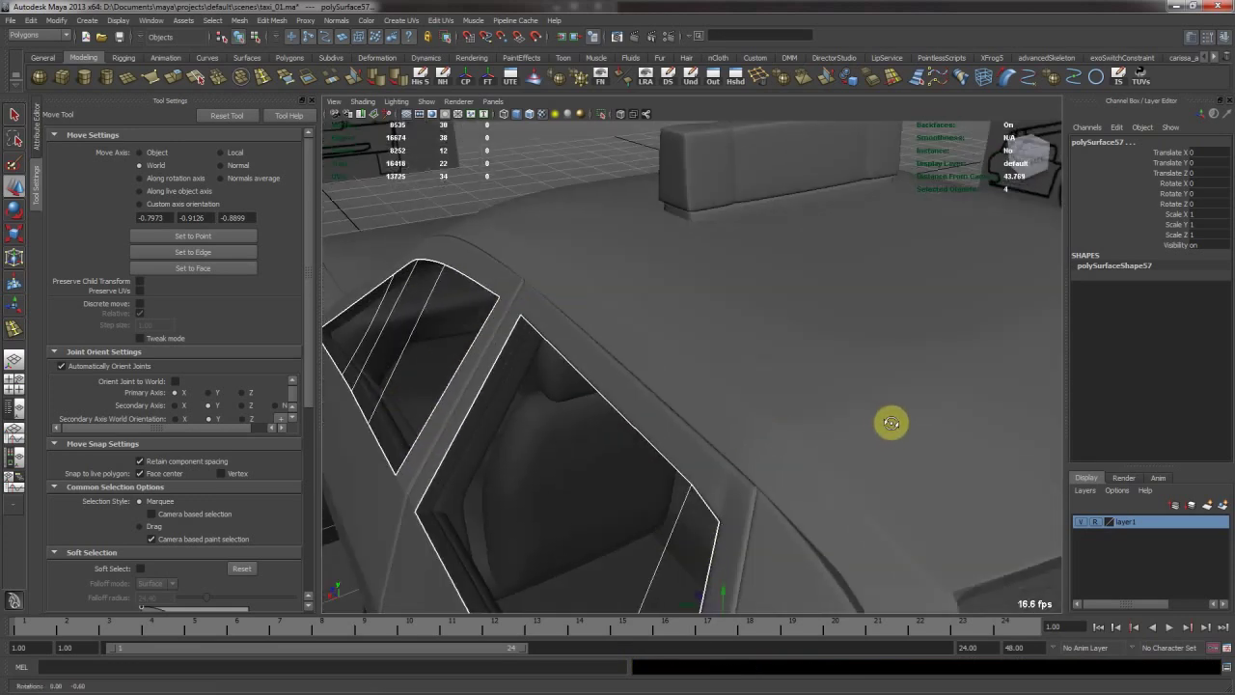
left_click_drag(885, 422, 611, 339, "alt")
middle_click_drag(612, 339, 565, 394, "alt")
right_click_drag(565, 394, 549, 457, "alt")
left_click_drag(549, 457, 485, 419, "alt")
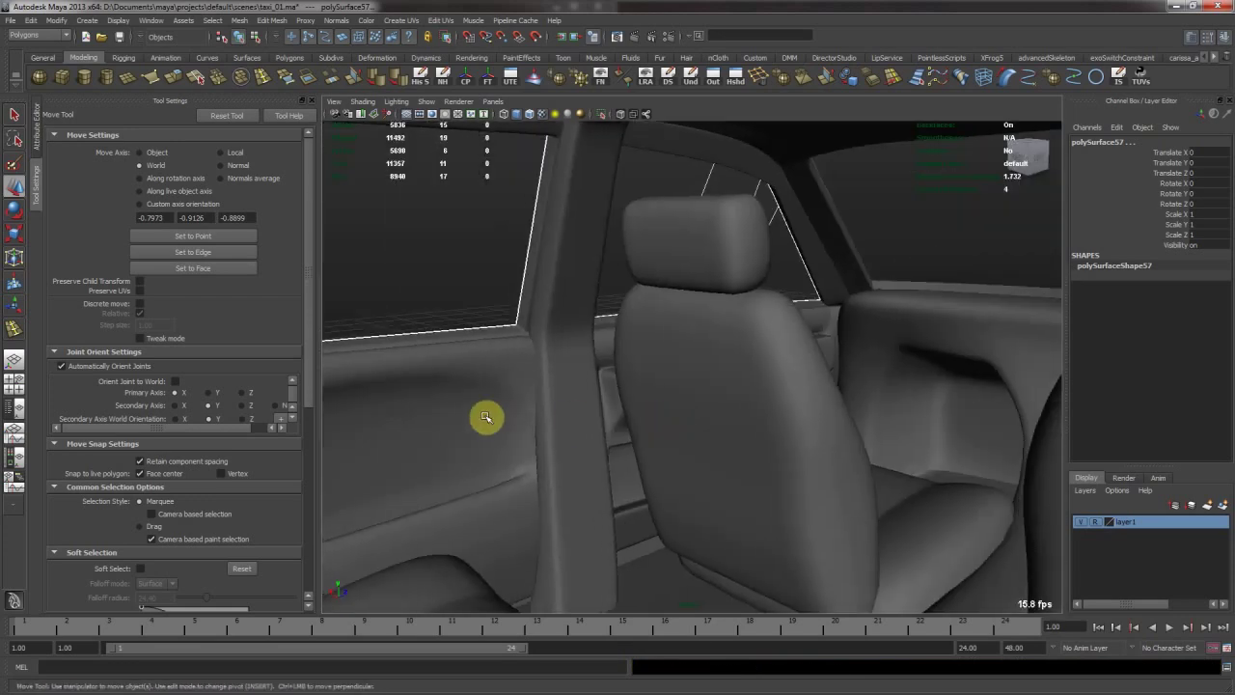
left_click(485, 419)
left_click_drag(709, 357, 757, 352, "alt")
mouse_move(758, 352)
right_mouse_down("alt")
mouse_move(708, 363)
mouse_move(772, 355)
right_mouse_up("alt")
left_click(824, 348, "shift")
left_click_drag(824, 350, 926, 394, "alt")
middle_click_drag(820, 390, 548, 384, "alt")
right_click_drag(548, 385, 727, 419, "alt")
left_click_drag(727, 419, 673, 391, "alt")
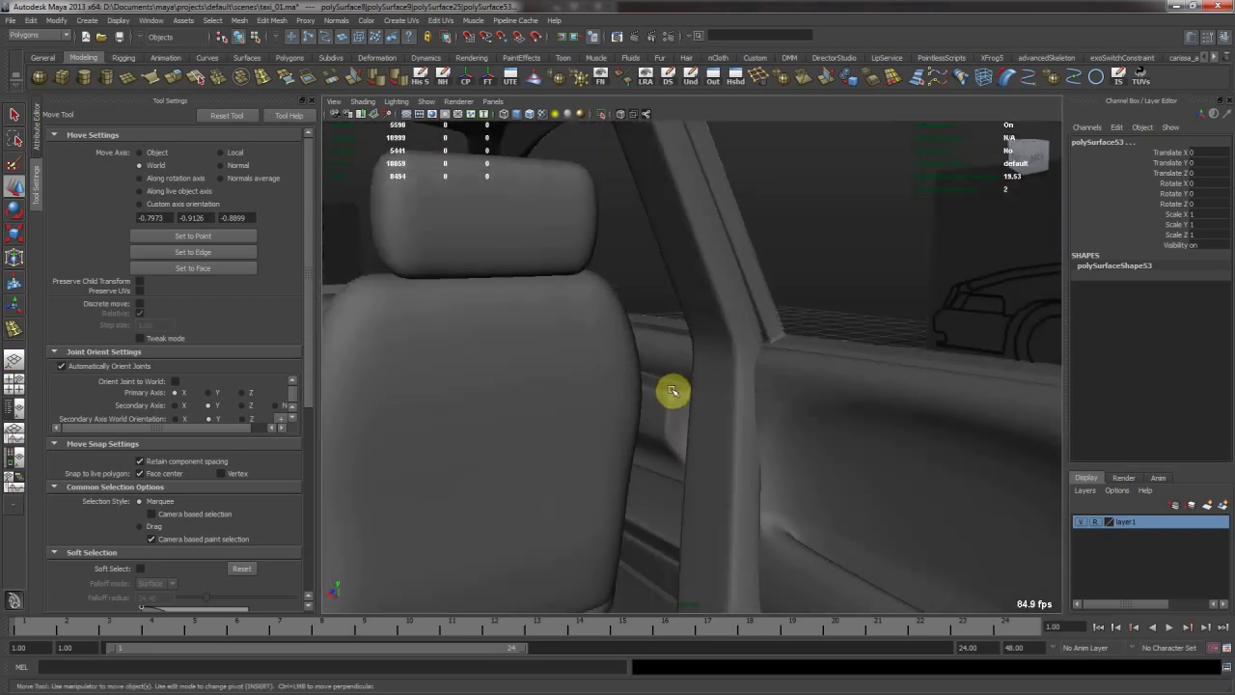
left_click(781, 429)
key("shift+p")
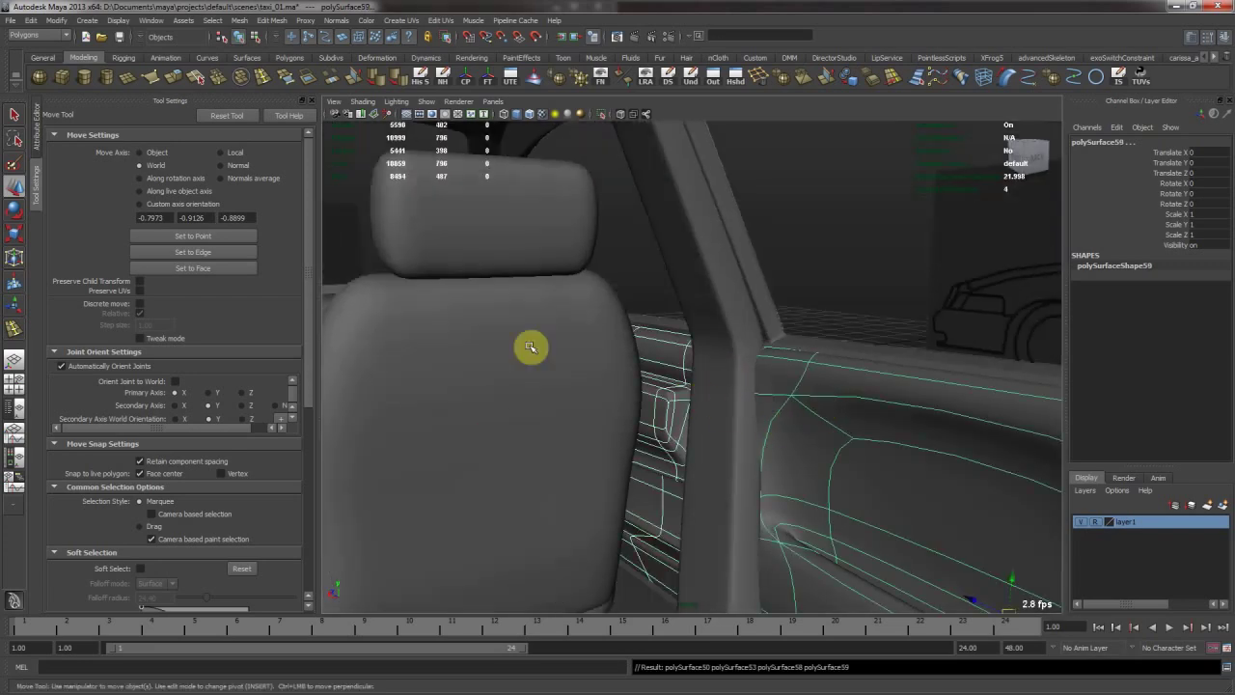
Select all of the car's exterior body panels, doors and bumpers, and assign them a new mi_car_paint_phen_x material.
right_click_drag(724, 411, 466, 351, "alt")
right_click_drag(666, 372, 501, 353, "alt")
left_click_drag(743, 421, 670, 381, "alt")
left_click(670, 382, "shift")
left_click(605, 444, "shift")
left_click(541, 398, "shift")
left_click_drag(540, 386, 806, 426, "alt")
left_click(585, 436, "shift")
left_click(704, 399, "shift")
left_click(631, 387, "shift")
mouse_move(630, 389)
left_mouse_down("alt")
mouse_move(647, 430)
mouse_move(625, 380)
left_mouse_up("alt")
right_click_drag(622, 379, 819, 440, "alt")
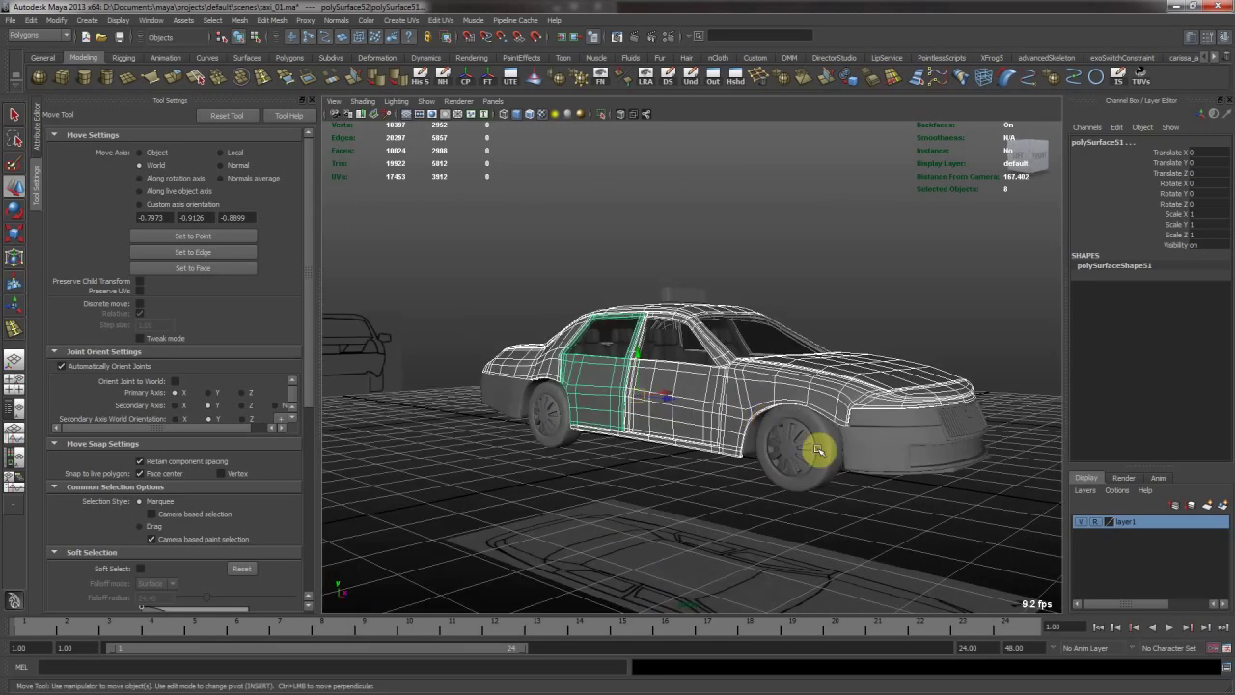
left_click(877, 450, "shift")
left_click_drag(876, 449, 777, 427, "alt")
left_click(851, 427, "shift")
left_click_drag(852, 428, 1017, 451, "alt")
left_click(959, 434, "shift")
right_click_drag(816, 391, 807, 570)
left_click_drag(546, 256, 567, 102)
scroll(546, 325, "down", 5)
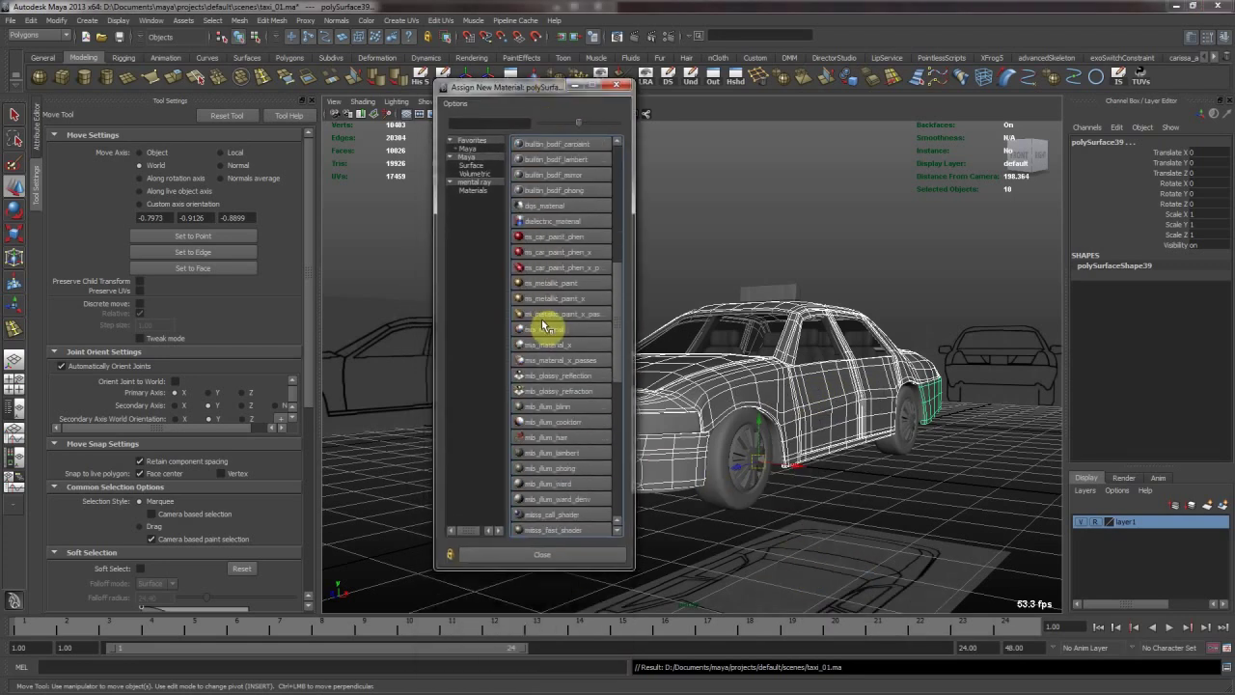
left_click(595, 254)
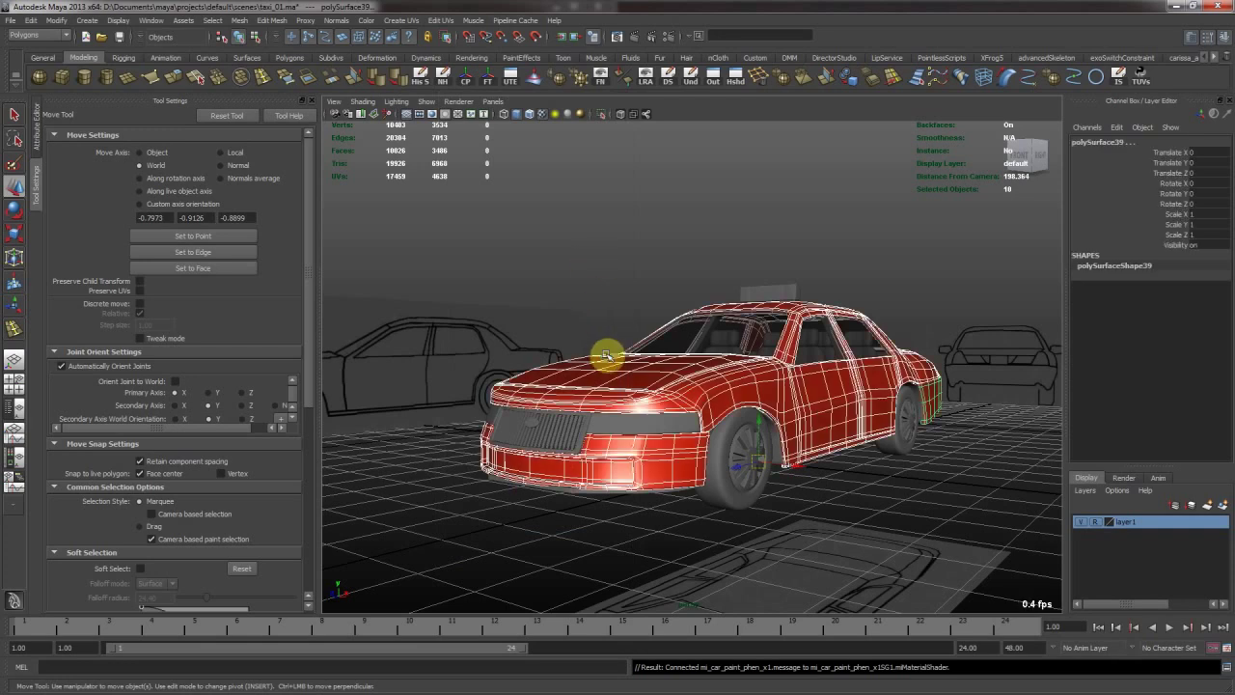
Select the car paint material and set its Flake Scale to 0.05.
middle_click_drag(744, 335, 706, 343, "alt")
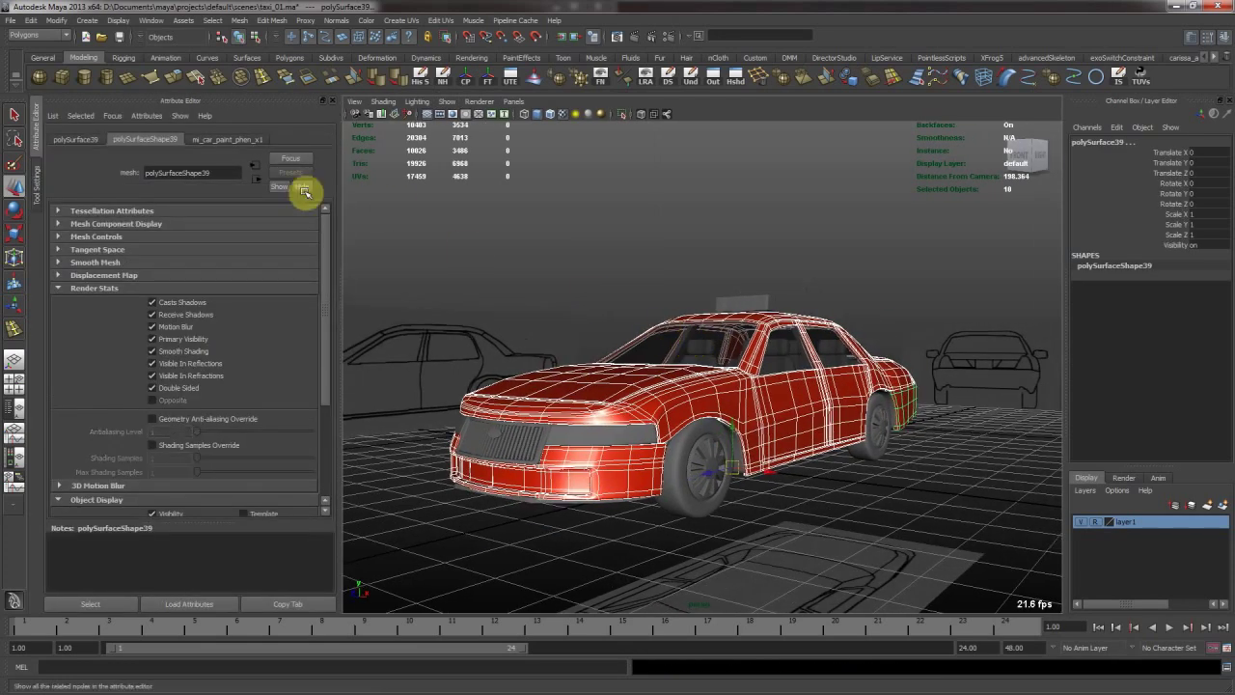
left_click(215, 142)
left_click(120, 604)
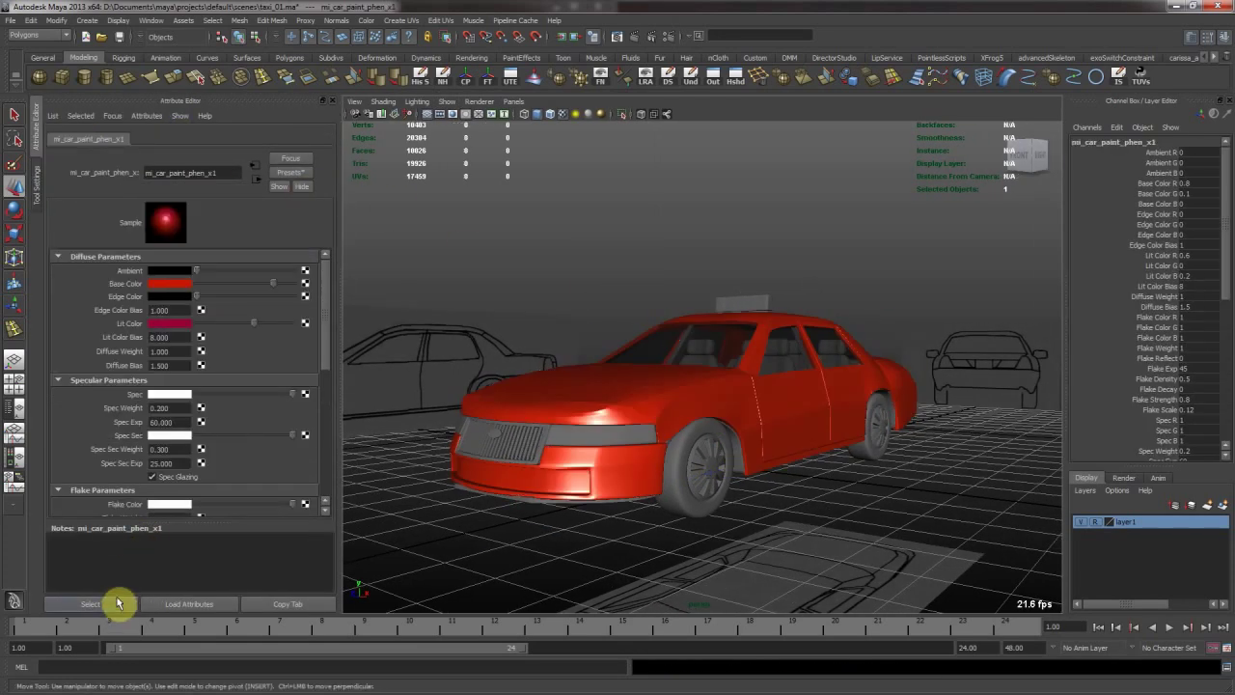
scroll(207, 376, "down", 4)
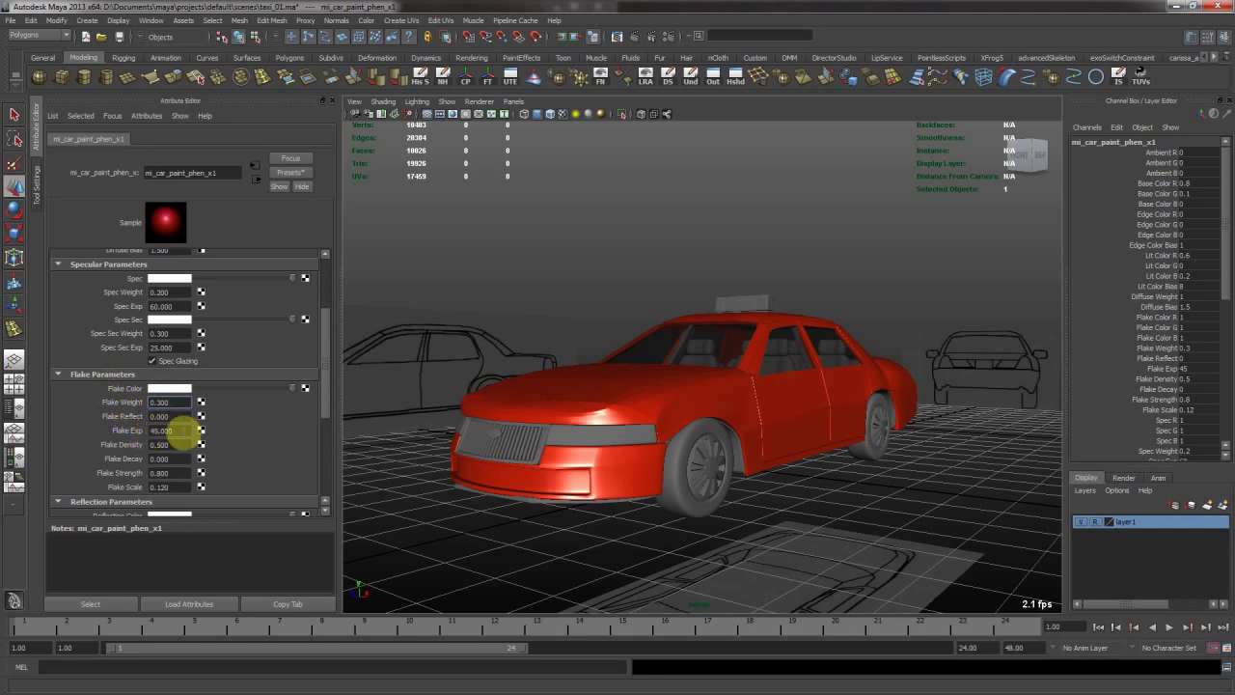
left_click(160, 485)
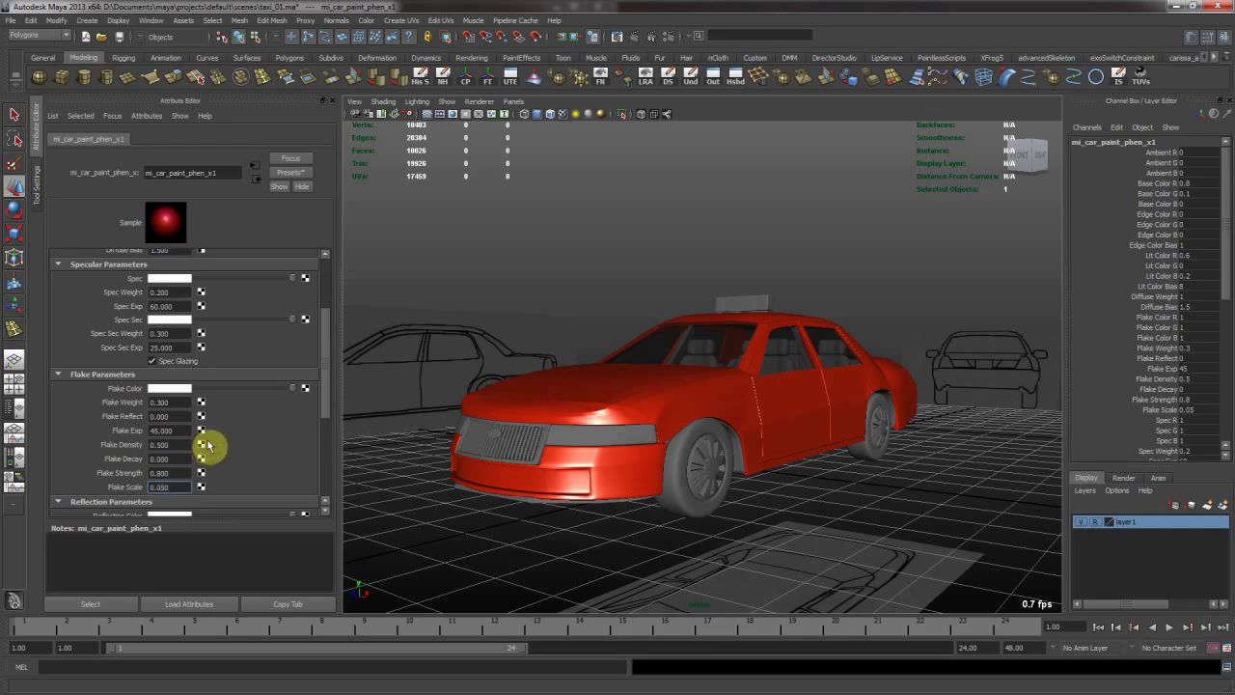
Change the car paint's Lit Color to orange (hue 32, value 0.904) and its Base Color to orange (hue 30, value 0.871).
scroll(203, 445, "up", 3)
left_click(170, 322)
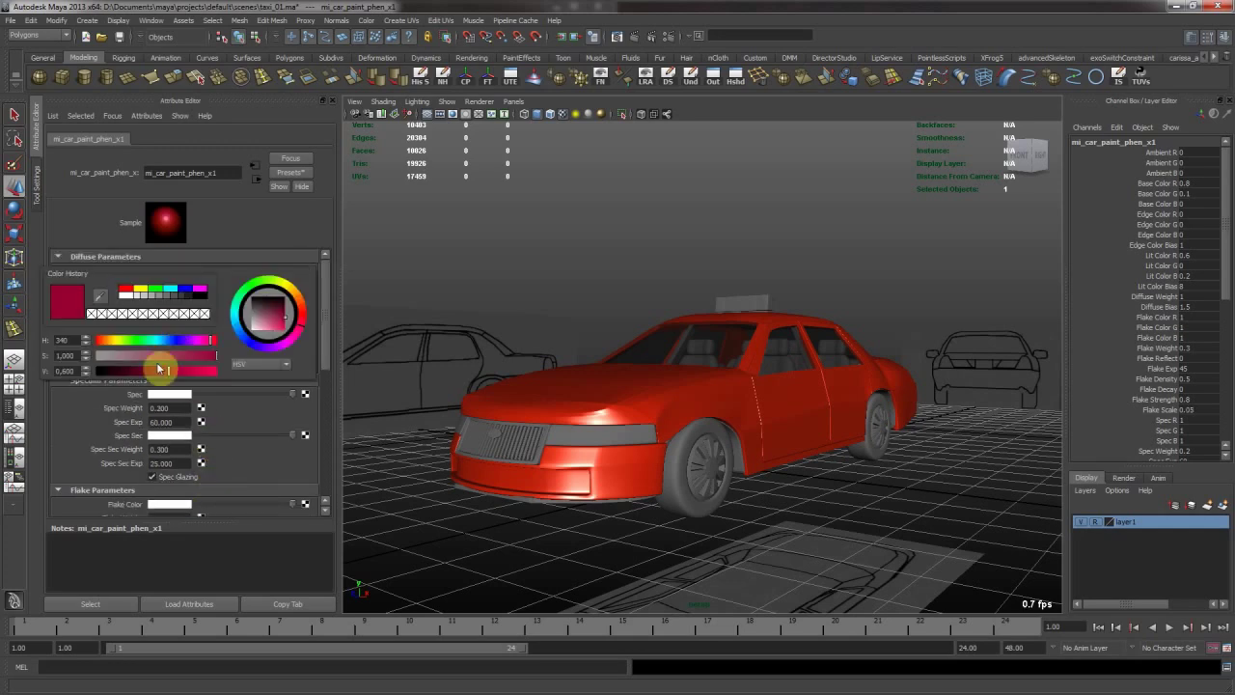
left_click(111, 344)
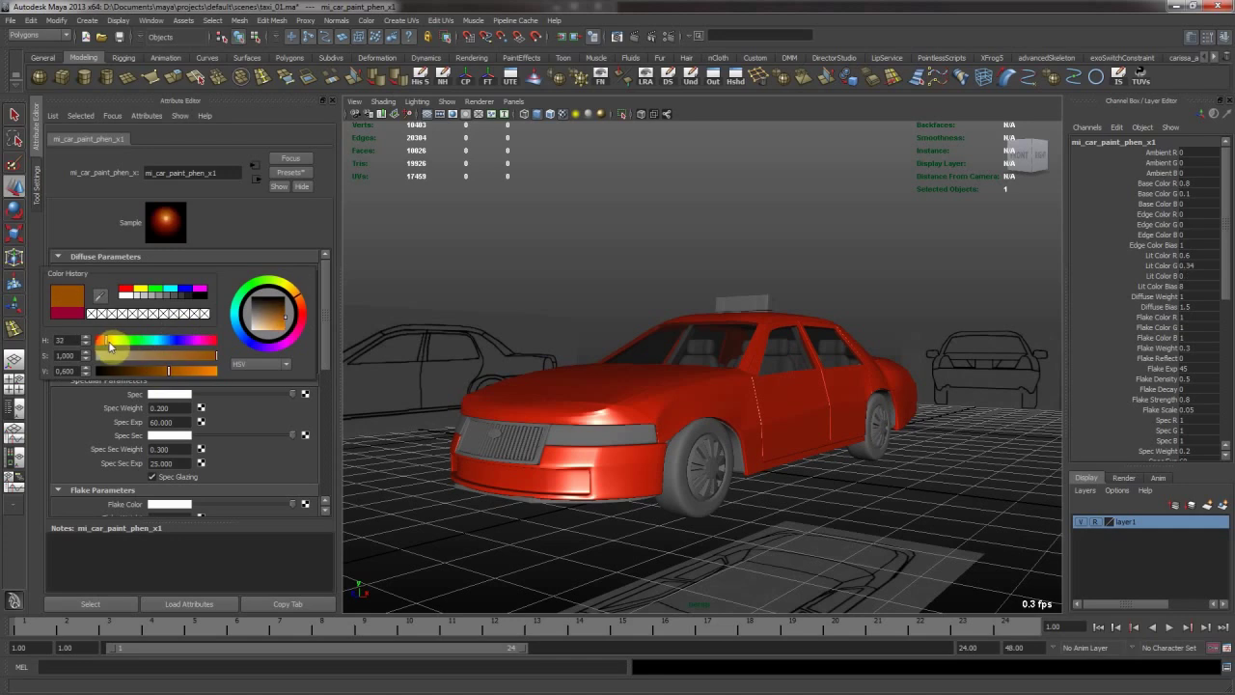
left_click_drag(160, 371, 203, 370)
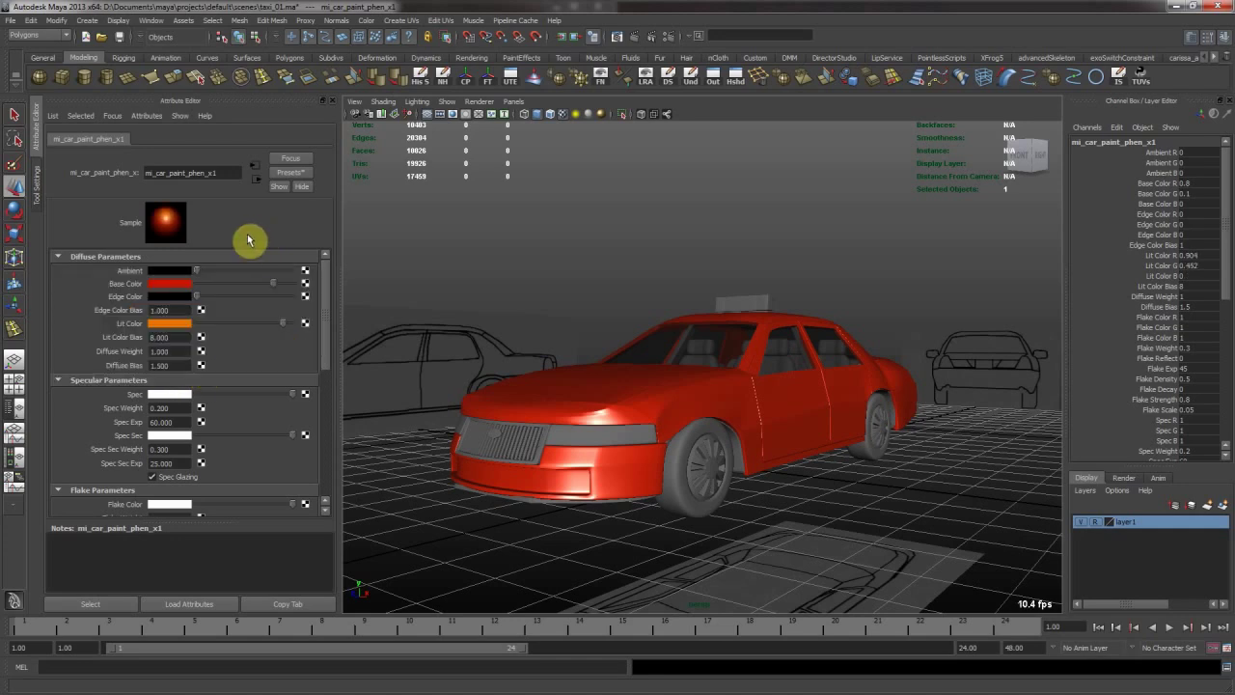
left_click(169, 283)
left_click(96, 353)
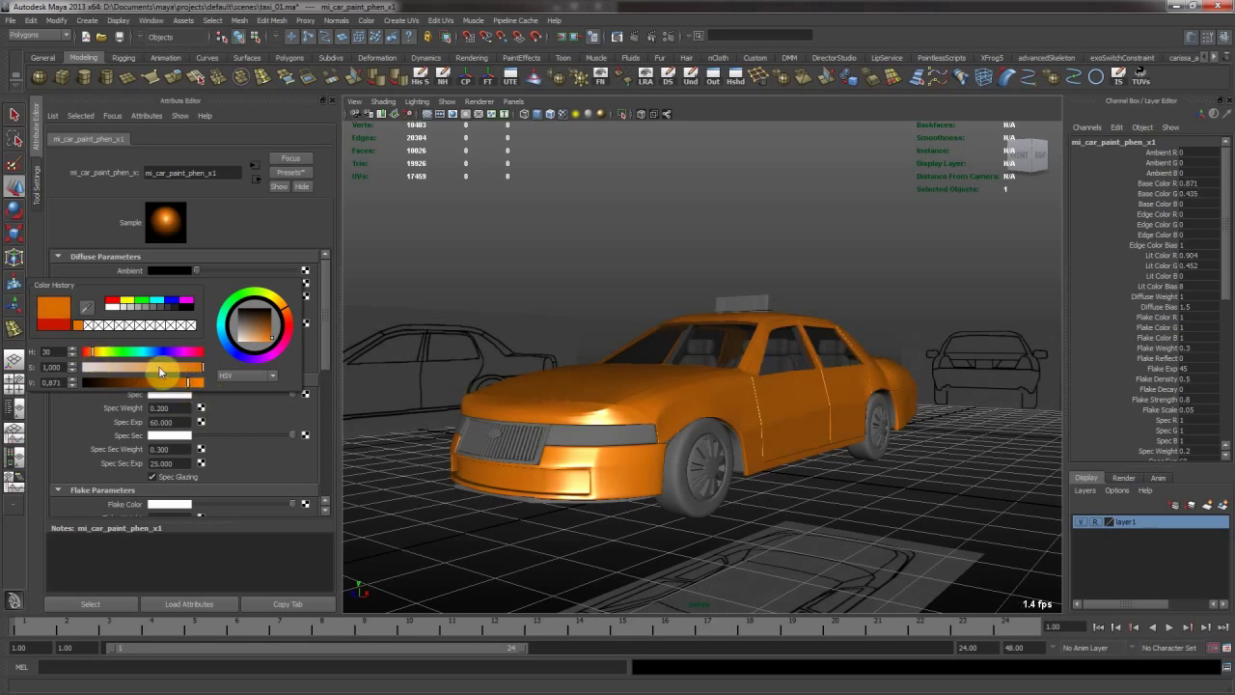
left_click(477, 274)
Select all four tires, save the scene and assign the tires a new mia_material_x material.
left_click_drag(750, 434, 730, 377, "alt")
left_click(584, 421)
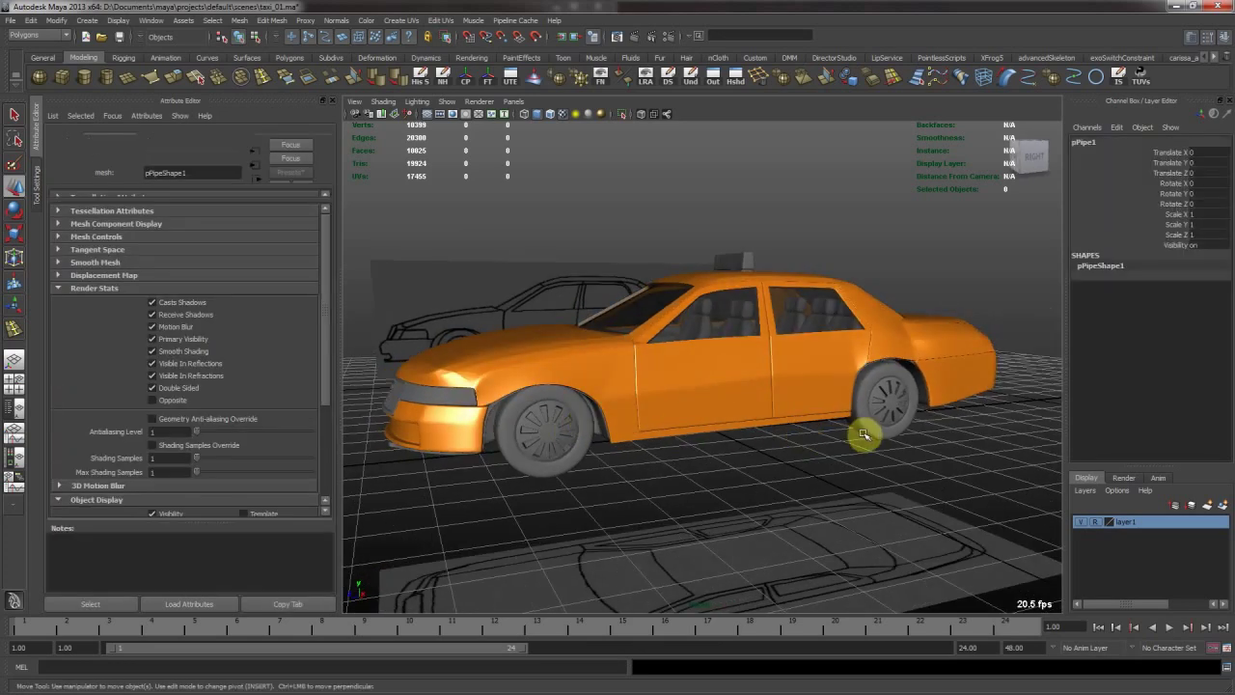
left_click(859, 427, "shift")
left_click_drag(752, 420, 842, 412, "alt")
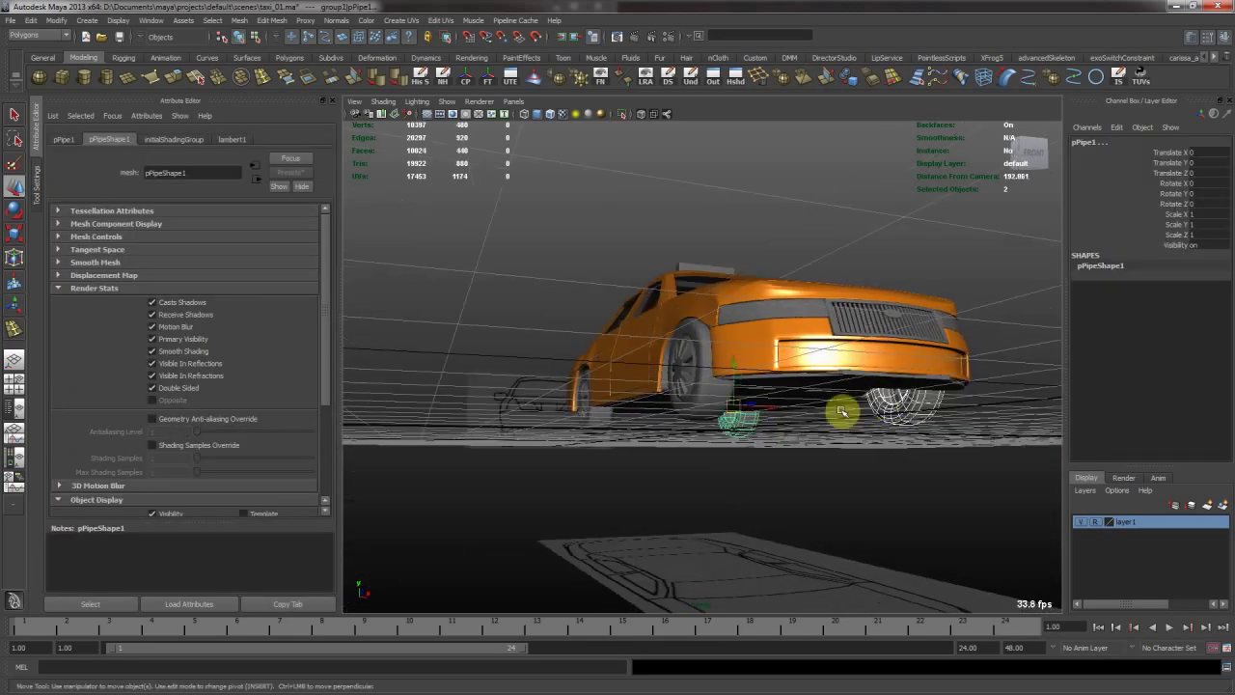
left_click(695, 413, "shift")
left_click_drag(584, 409, 689, 402, "alt")
left_click(588, 415, "shift")
key("w")
key("ctrl+s")
right_click_drag(751, 443, 786, 634)
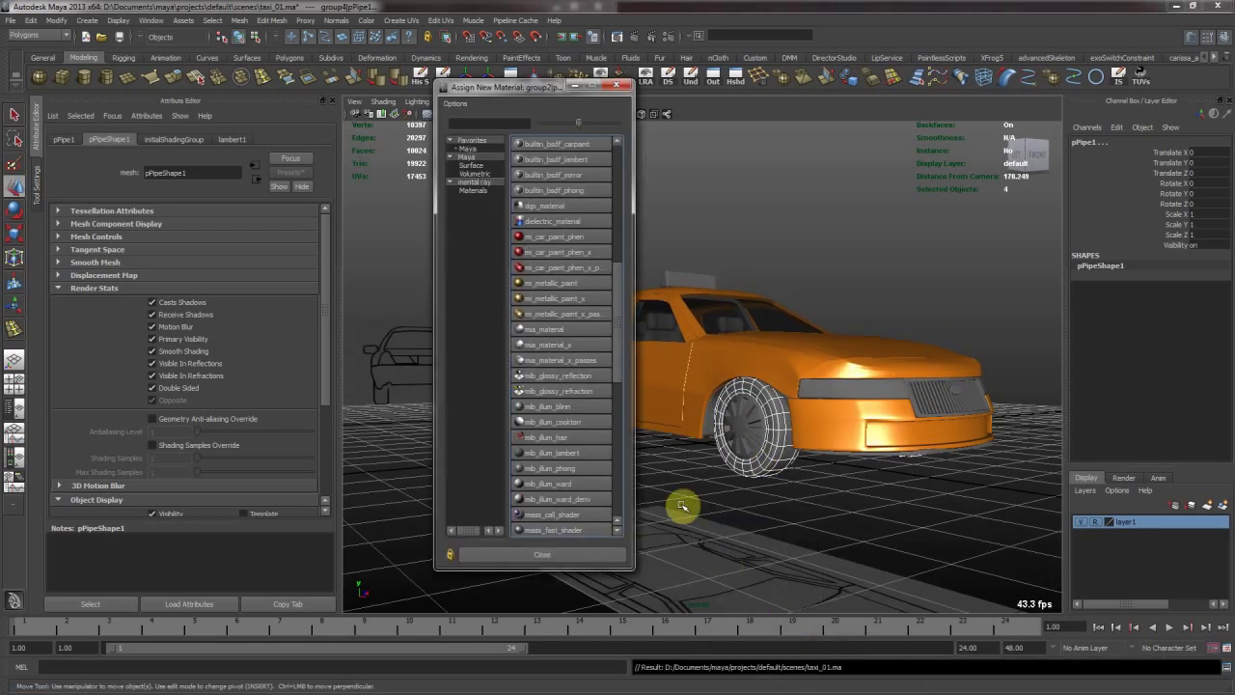
left_click(570, 347)
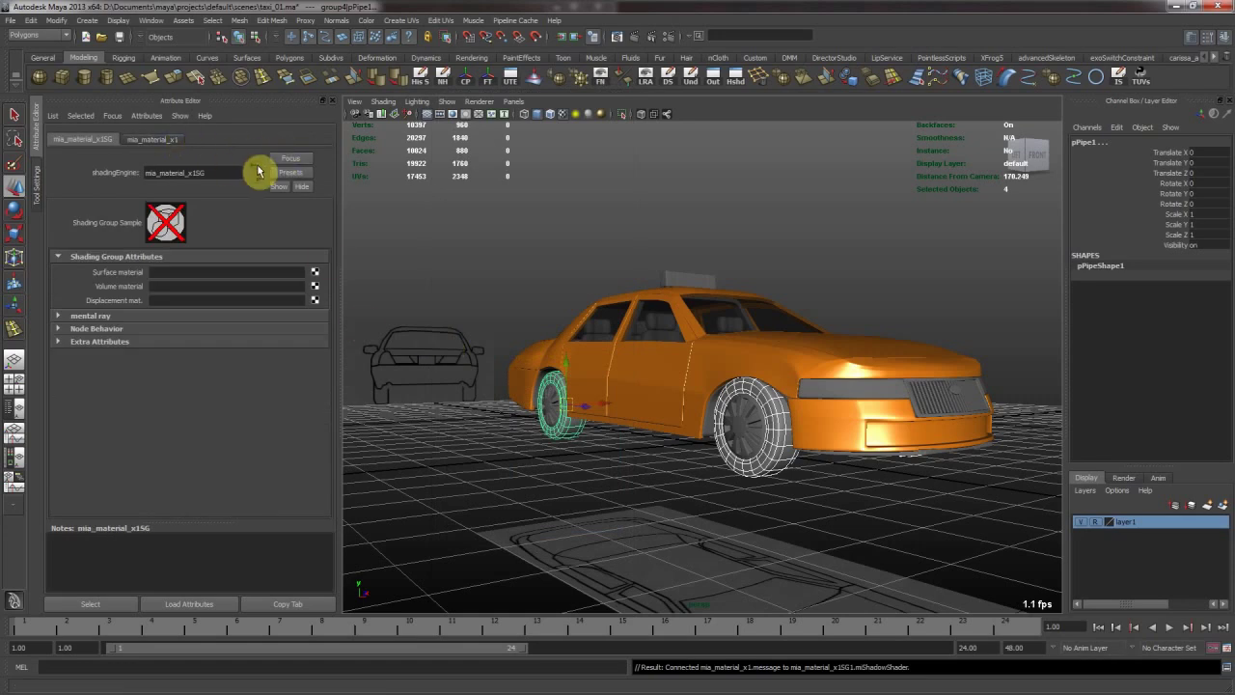
Replace the tire material's settings with the MatteFinish preset and clear the selection.
left_click(292, 177)
mouse_move(403, 333)
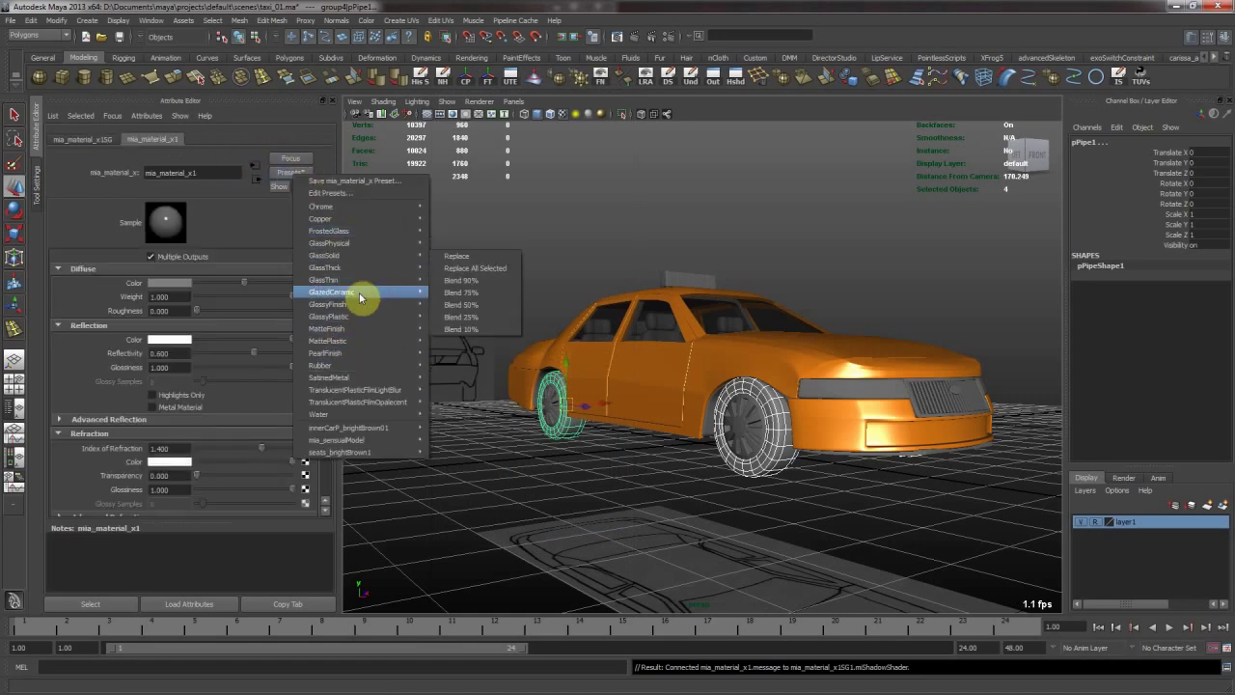
mouse_move(363, 304)
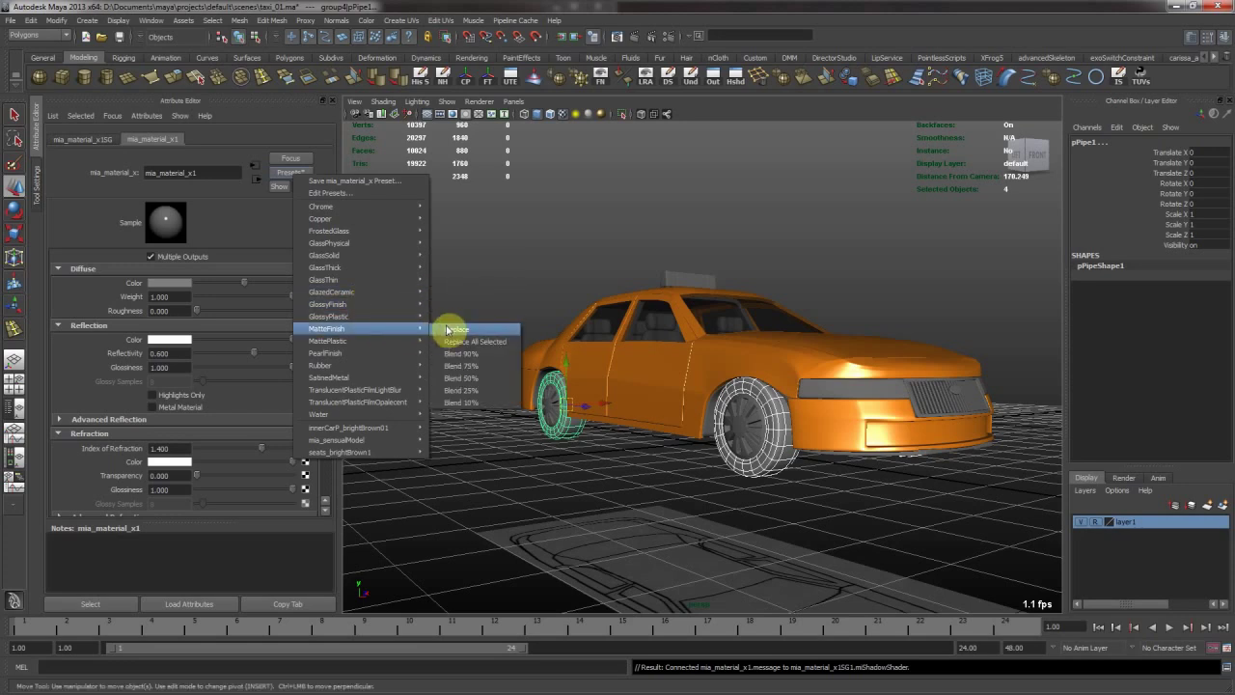
left_click(450, 329)
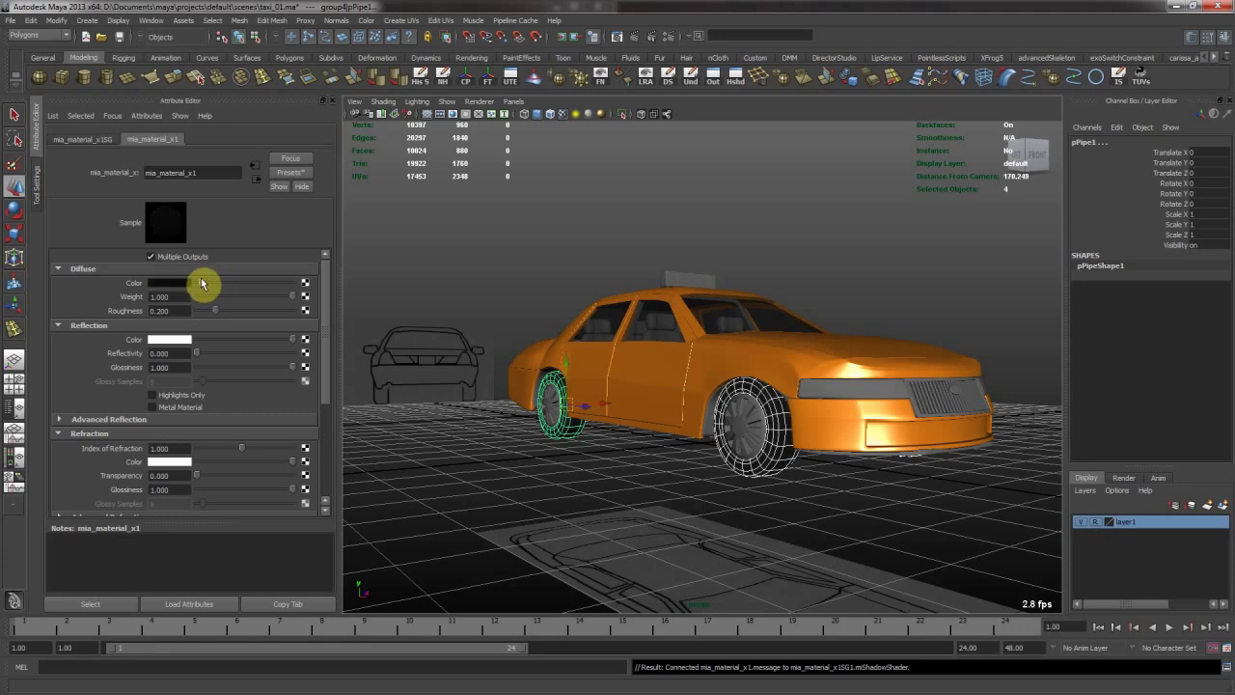
left_click(430, 275)
Select all four wheel rims and assign them a new mia_material_x material.
left_click_drag(699, 414, 729, 421, "alt")
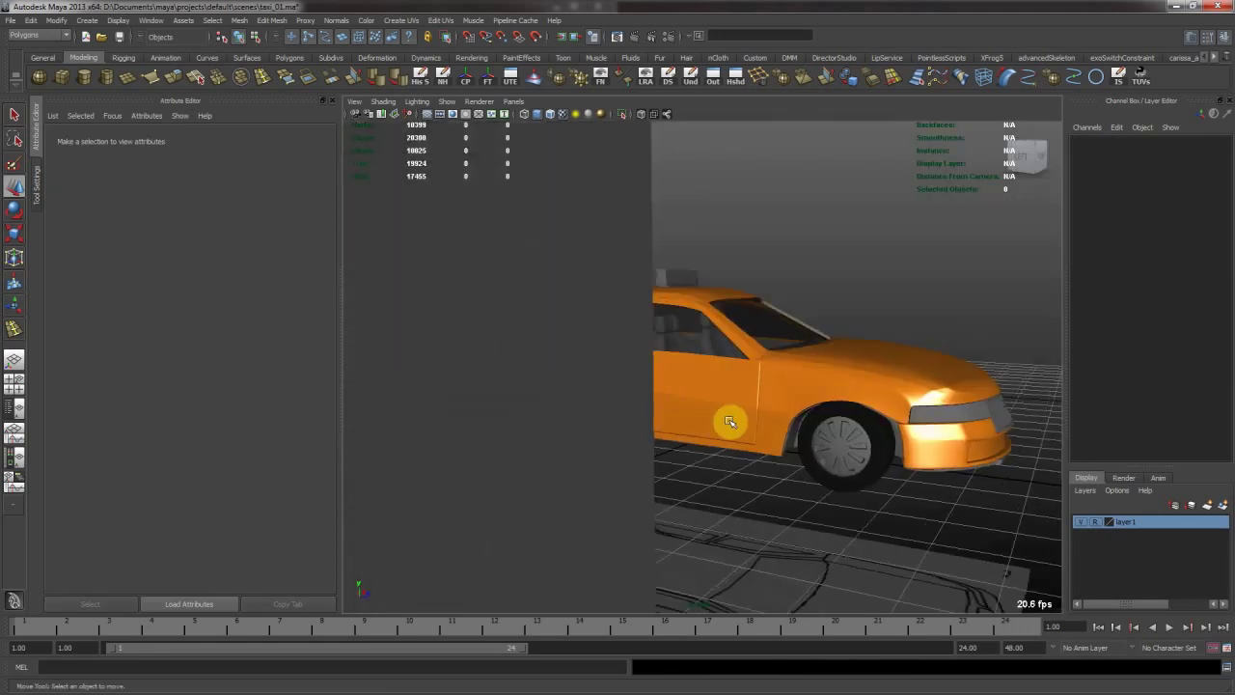
left_click(837, 441)
left_click_drag(637, 413, 509, 422, "alt")
left_click(503, 418, "shift")
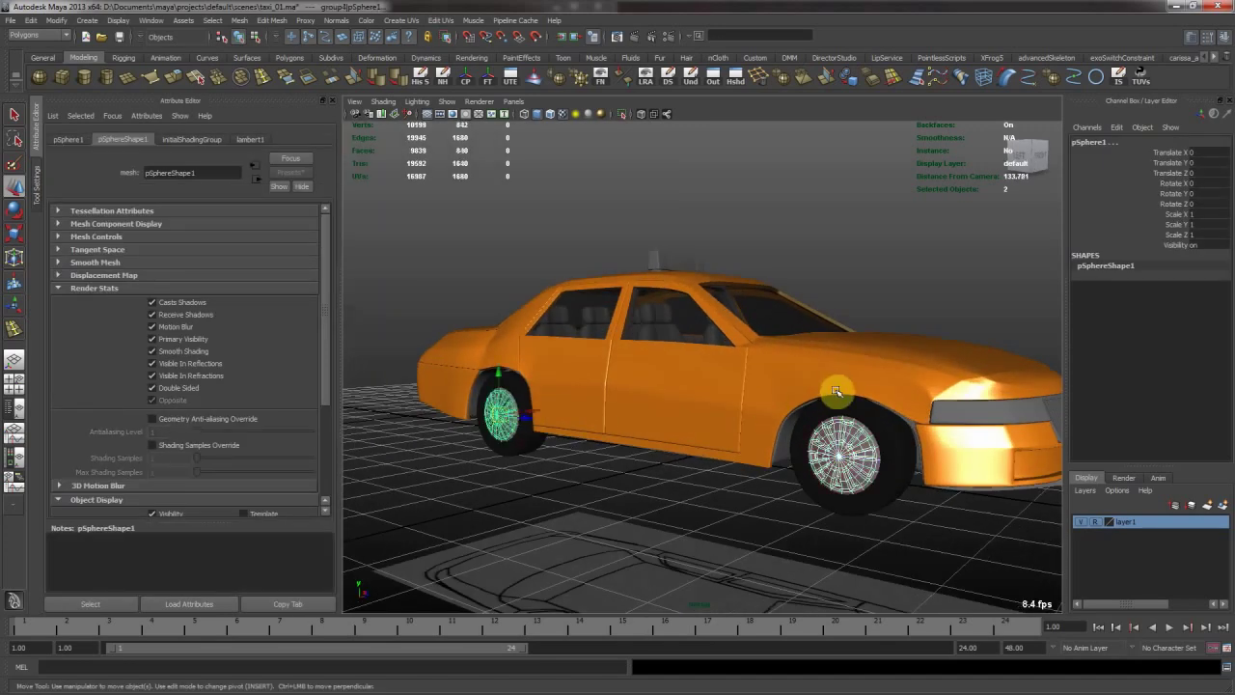
left_click_drag(836, 397, 687, 388, "alt")
left_click(669, 442, "shift")
left_click_drag(670, 442, 812, 414, "alt")
left_click(926, 416, "shift")
left_click_drag(662, 443, 719, 448, "alt")
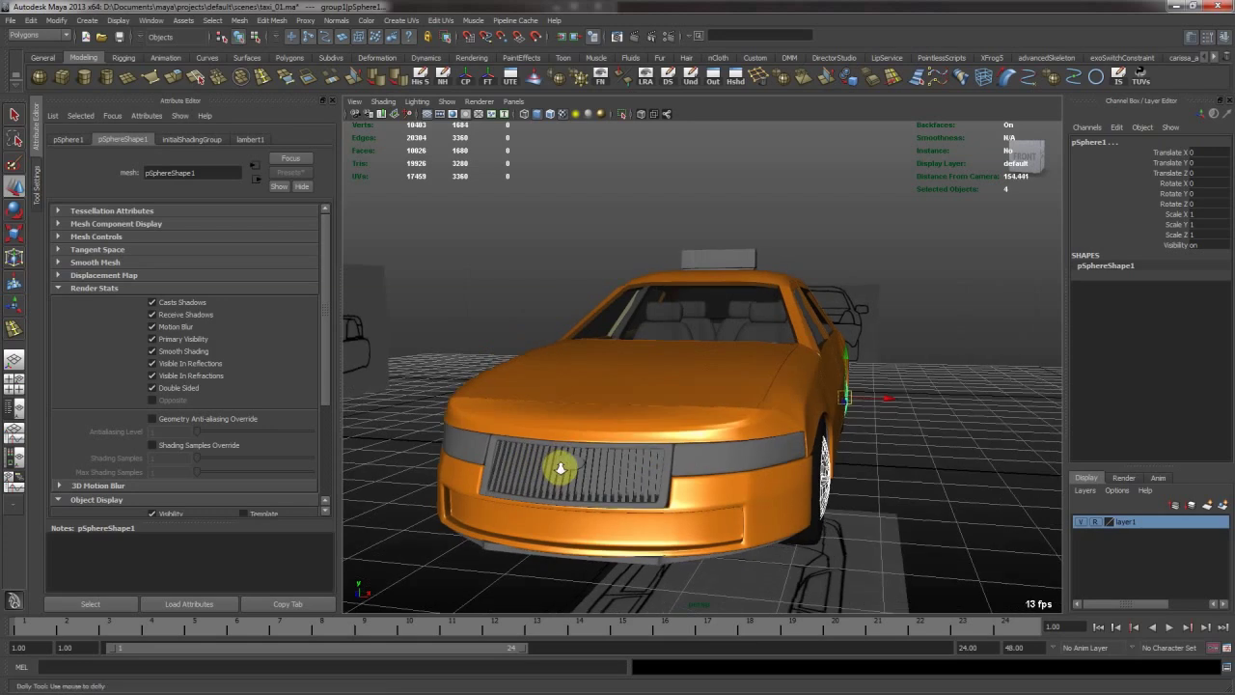
middle_click_drag(559, 468, 711, 423, "alt")
right_click_drag(711, 421, 786, 426, "alt")
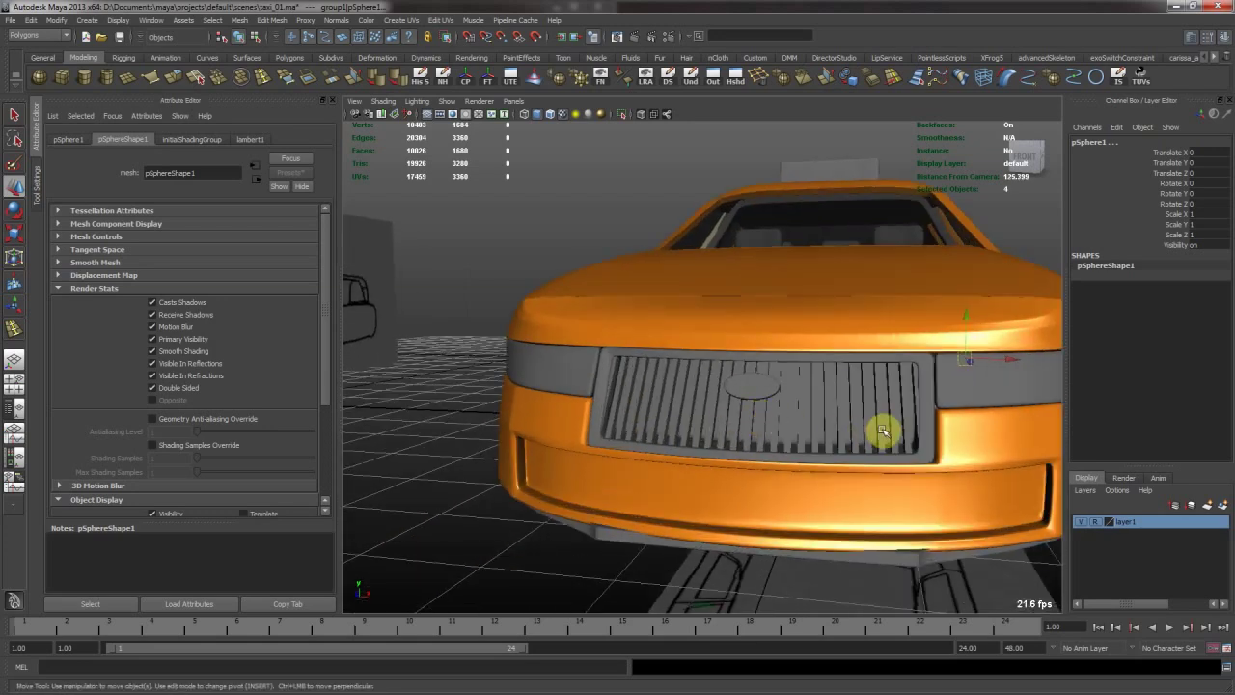
left_click_drag(882, 408, 724, 403, "alt")
right_click_drag(716, 392, 695, 588)
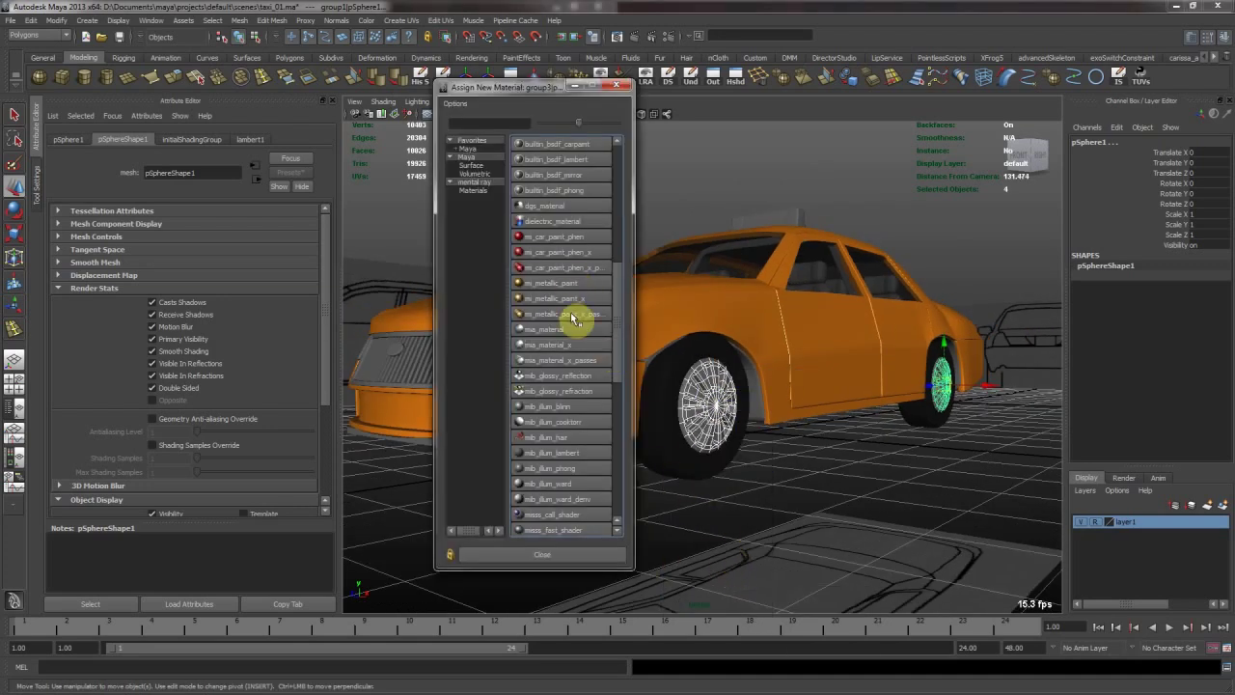
left_click(565, 342)
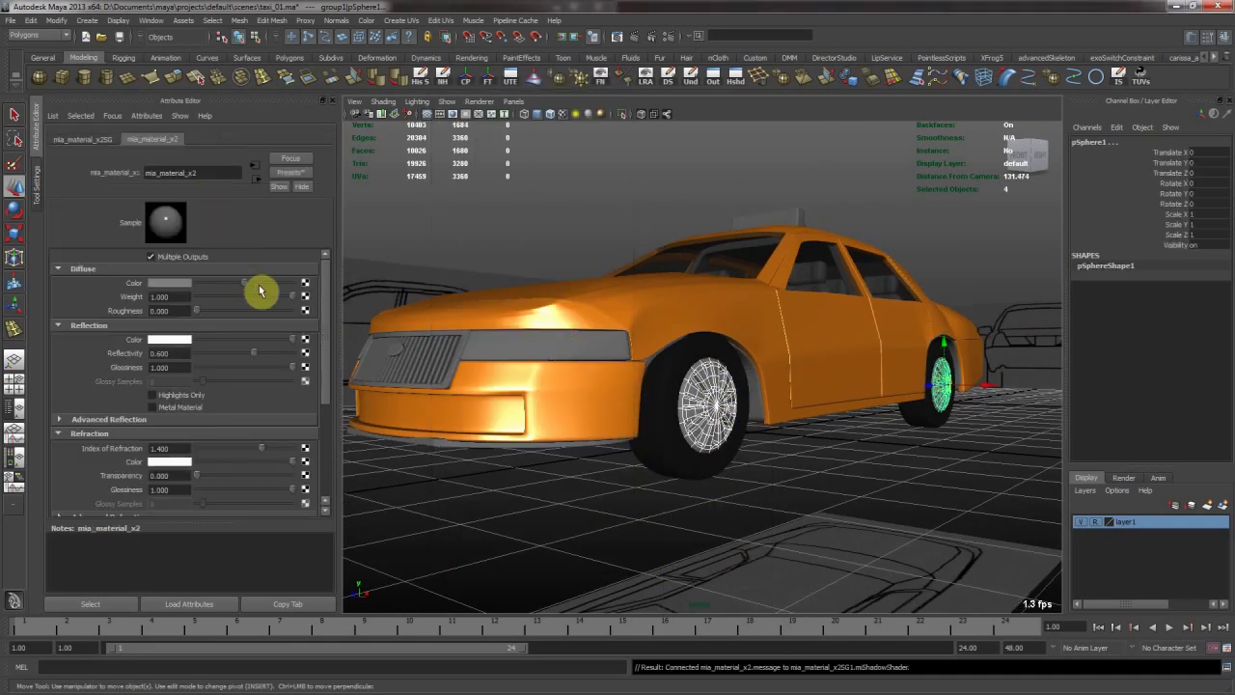
Replace the wheel rim material's settings with the Chrome preset and clear the selection.
left_click(294, 173)
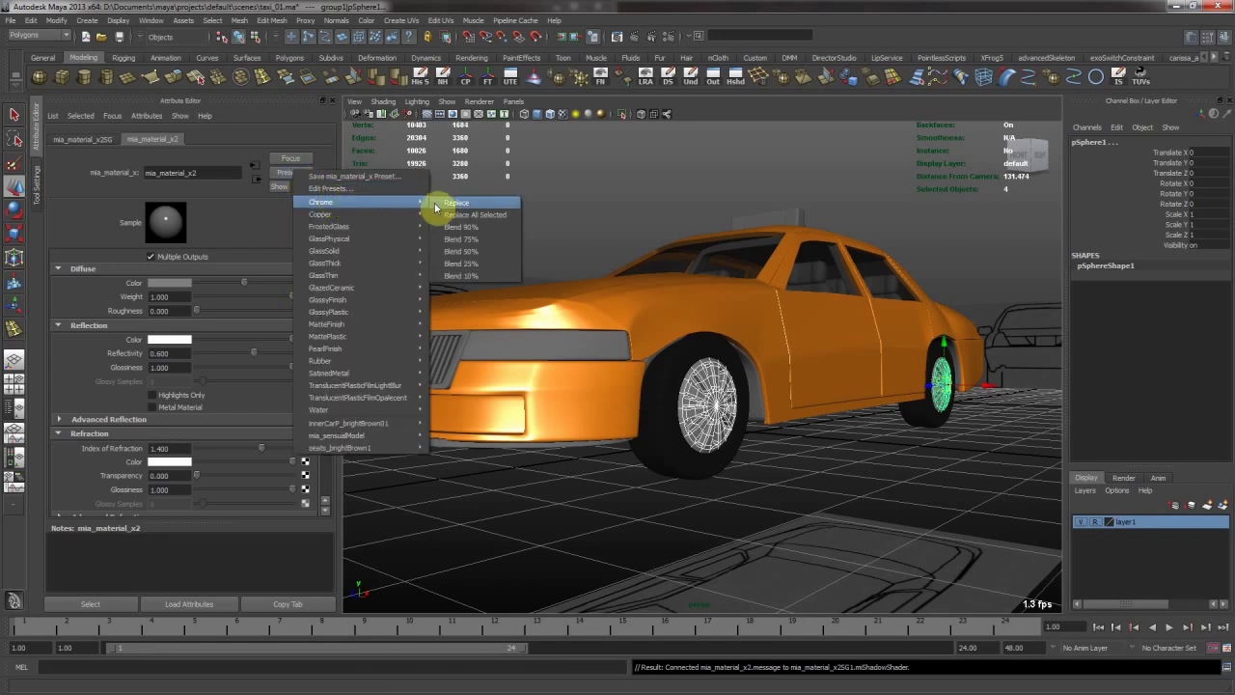
left_click(441, 201)
left_click(646, 274)
Select the thin base plate under the roof sign and assign it the existing mia_material_x2 material.
left_click_drag(646, 274, 772, 271, "alt")
right_click_drag(773, 271, 683, 399, "alt")
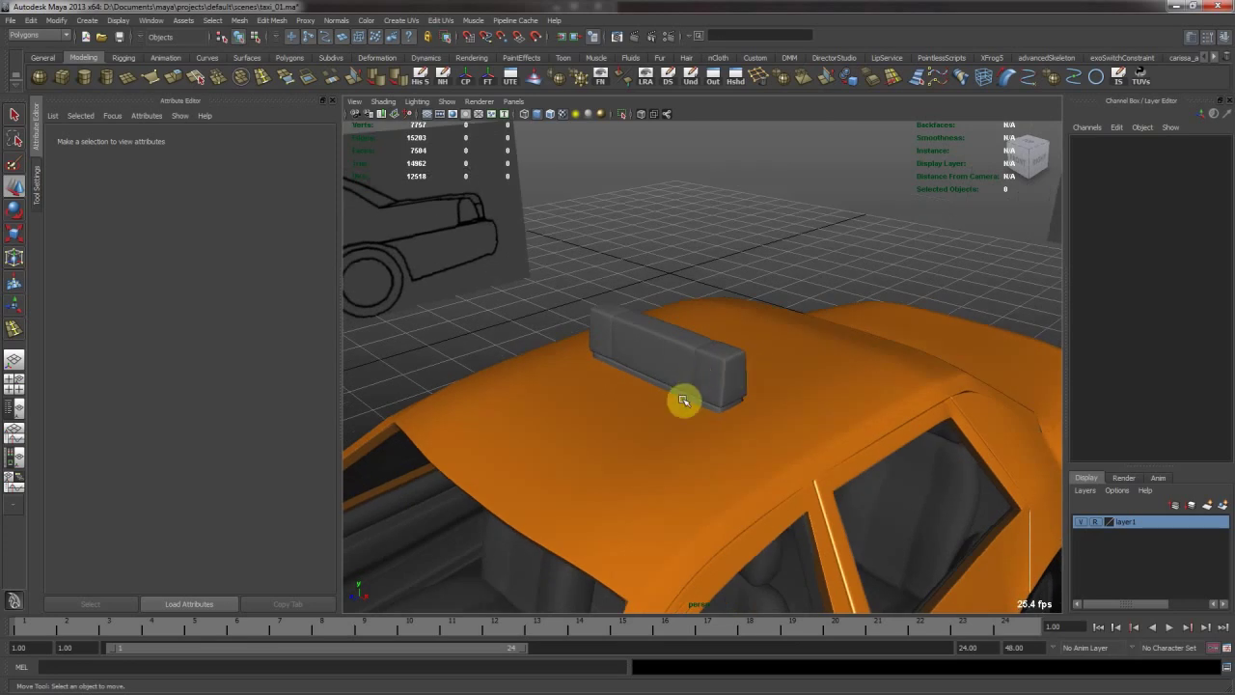
left_click(685, 397)
left_click_drag(685, 397, 700, 367, "alt")
right_click_drag(645, 347, 872, 596, "alt")
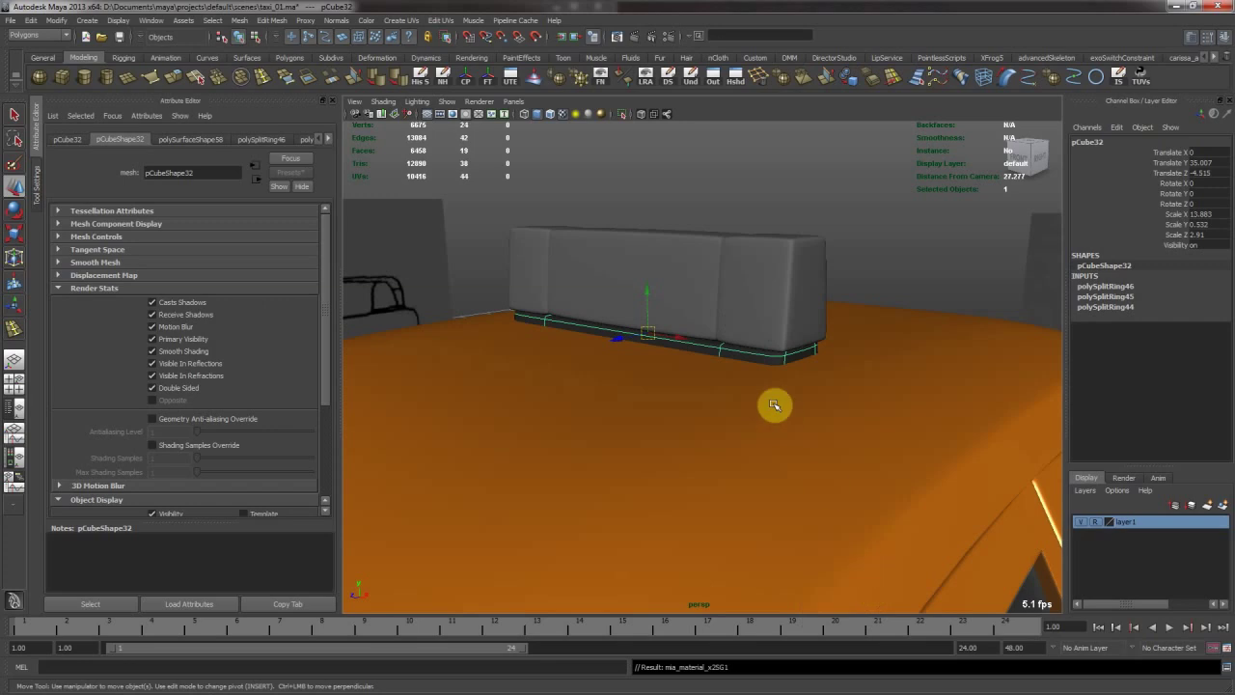
Save the scene and rename the sign base's material to mia_material_x_chrome1.
key("ctrl+s")
left_click(328, 139)
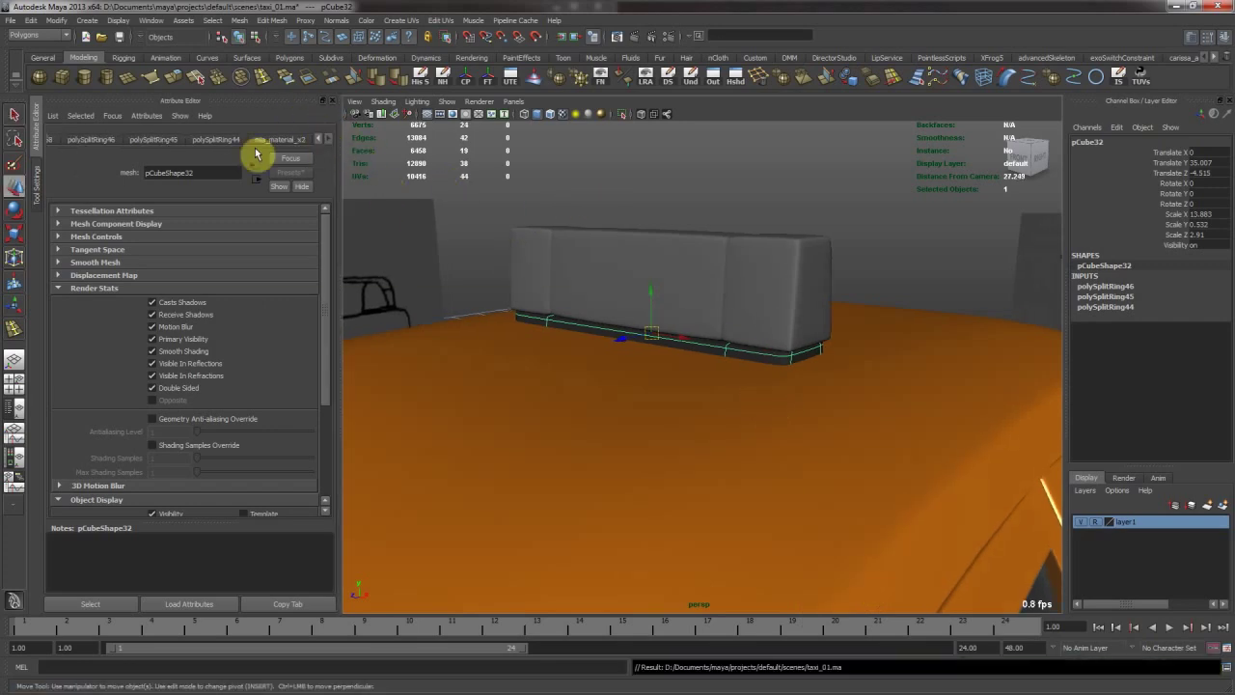
left_click(274, 140)
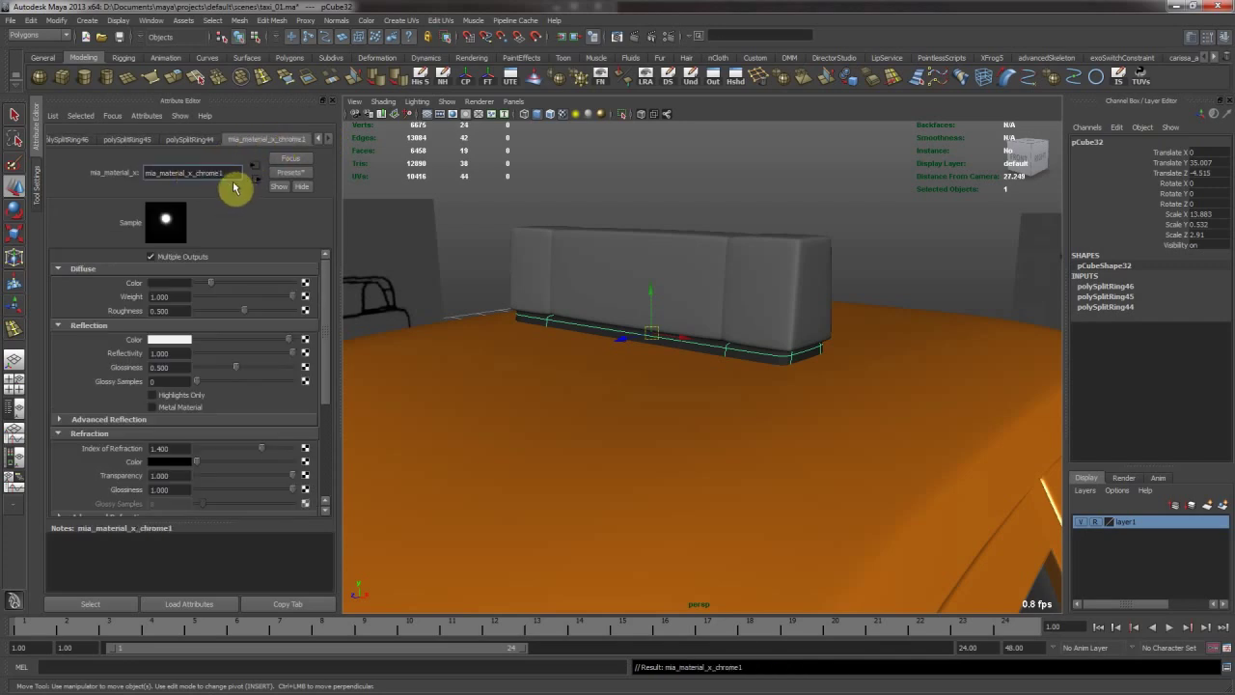
Select the roof body panel and display its car paint material's attributes.
right_click_drag(837, 389, 642, 394, "alt")
left_click(641, 406)
left_click(246, 142)
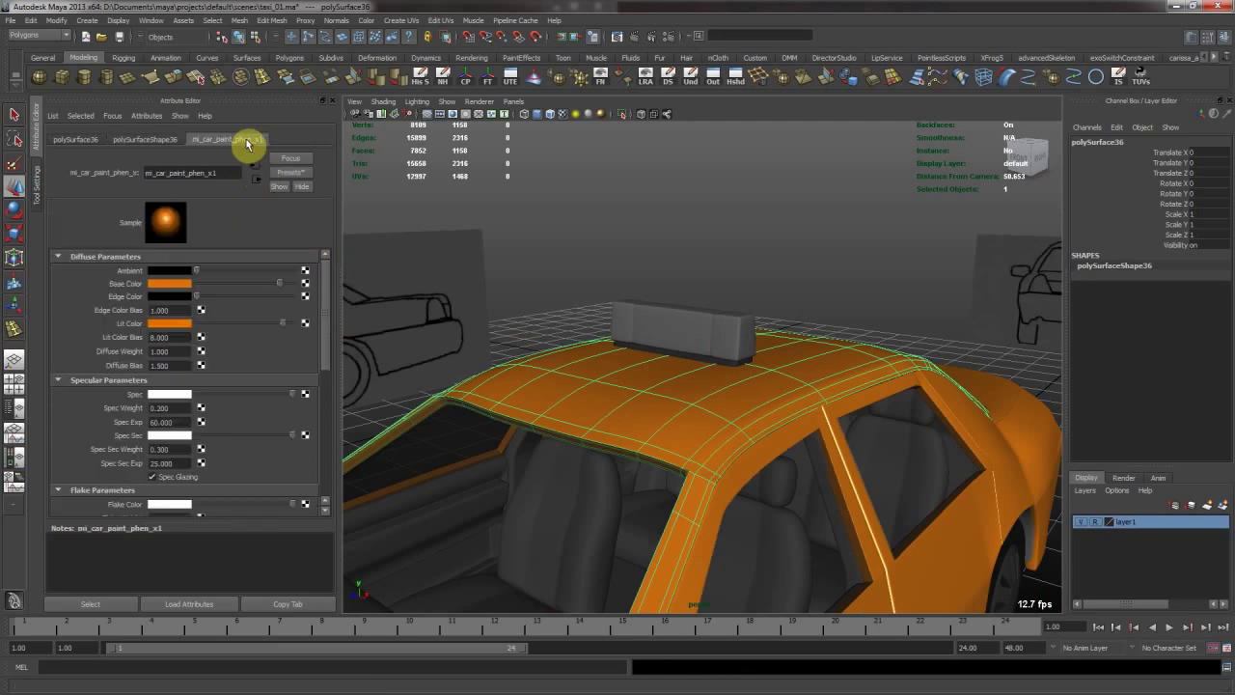
Rename the tire material to mia_material_x_tires01 and the wheel rim material to mia_material_x_chrome01.
left_click_drag(627, 290, 761, 269, "alt")
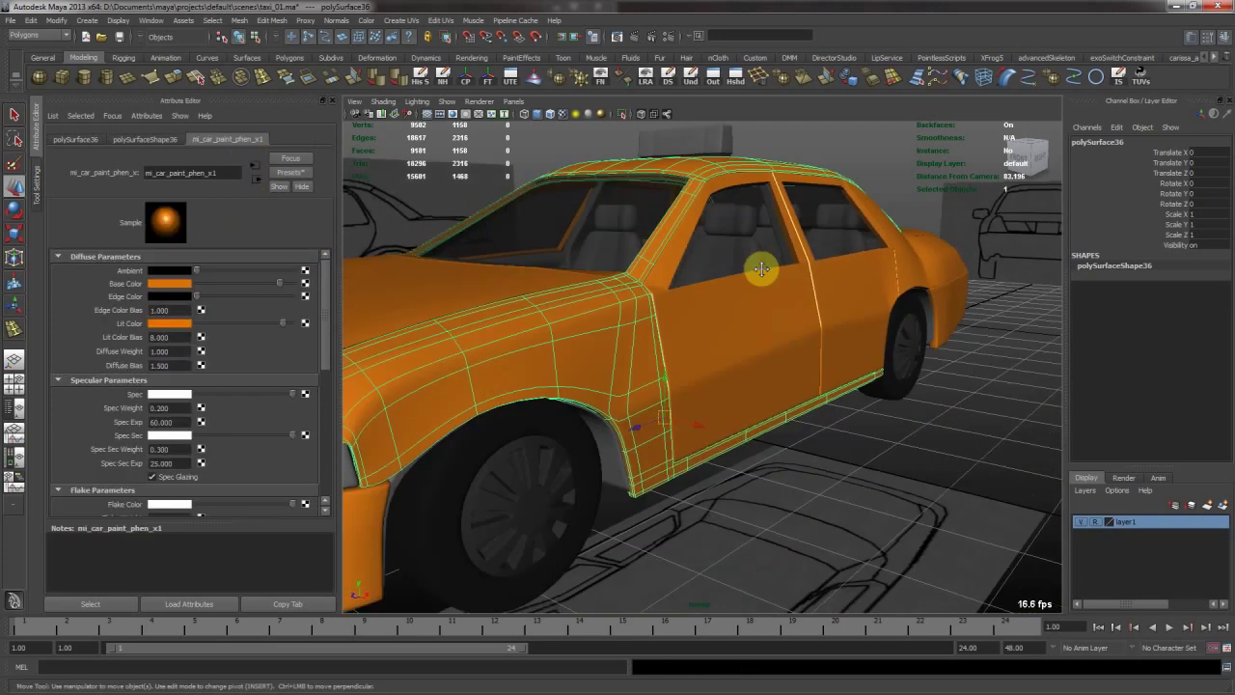
left_click(577, 445)
left_click(174, 140)
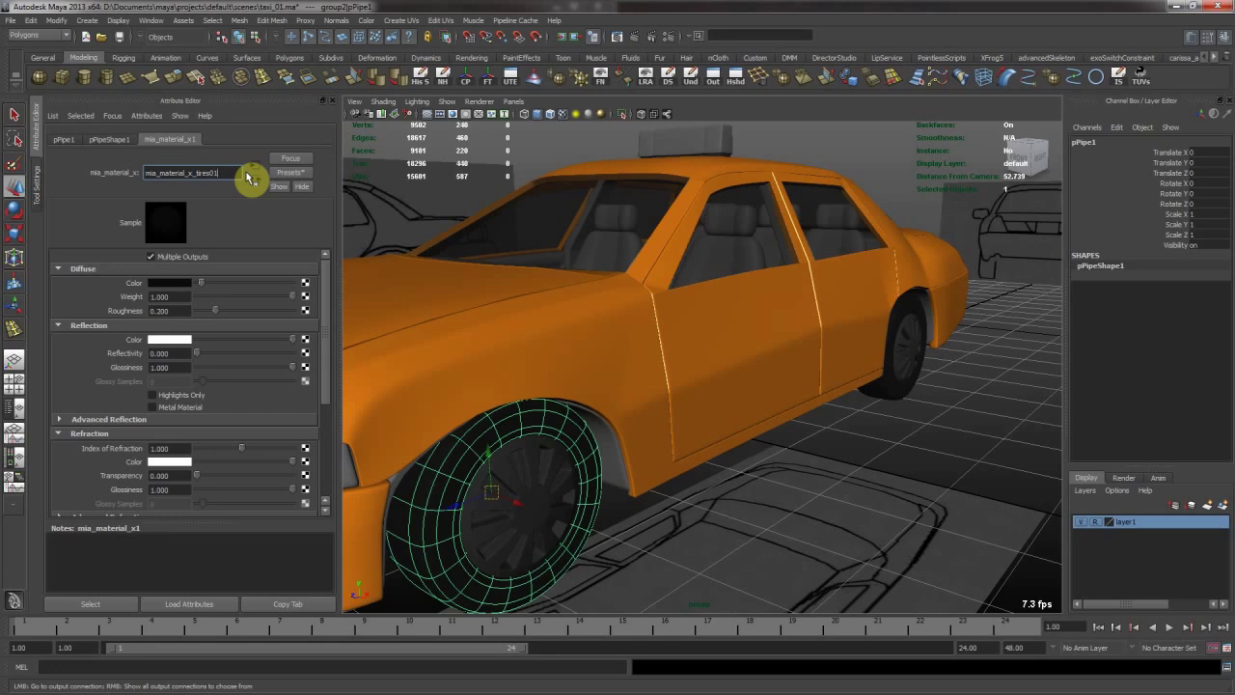
left_click_drag(813, 256, 760, 265, "alt")
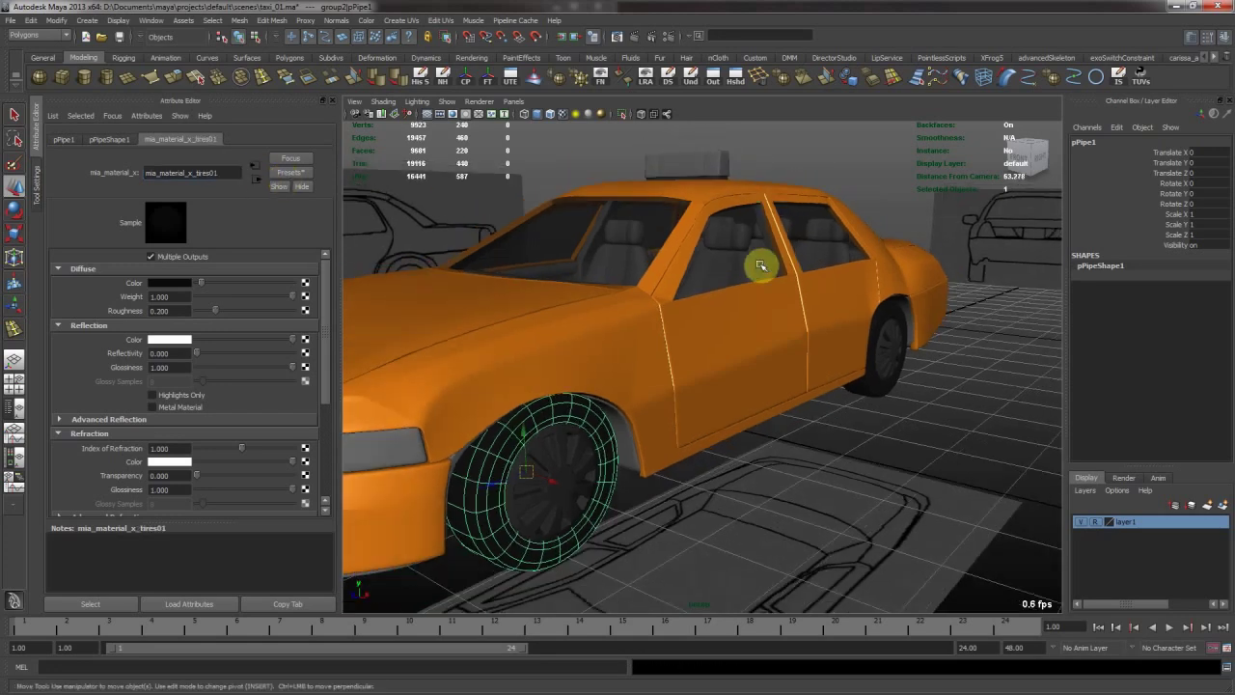
left_click(562, 459)
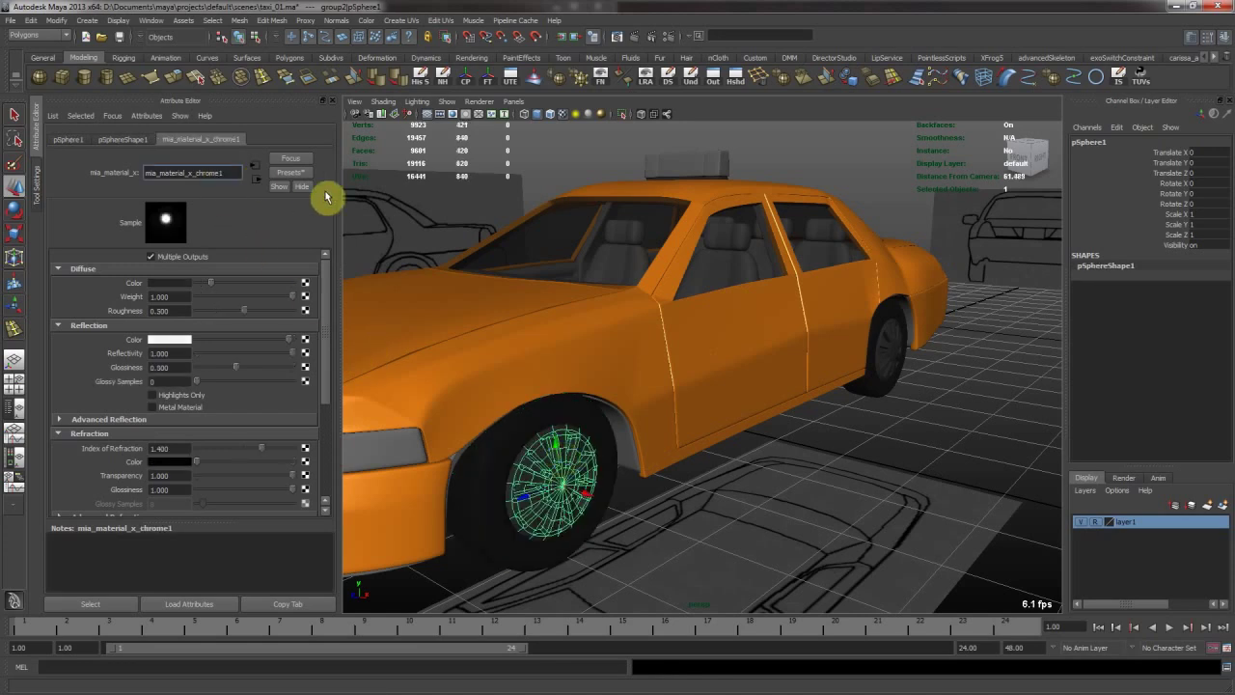
Select both groups of grille slats and the grille frame and assign them an existing material.
left_click_drag(1037, 323, 772, 328, "alt")
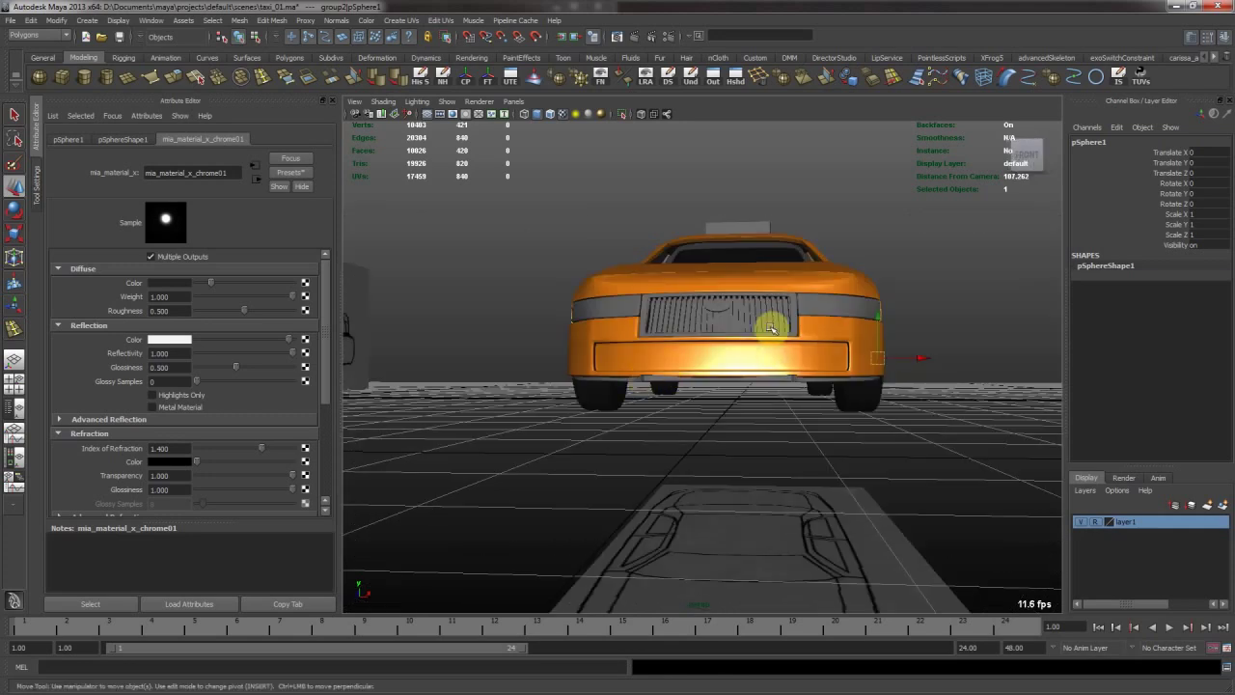
left_click(769, 323)
key("f")
left_click_drag(945, 377, 678, 347, "alt")
key("Up")
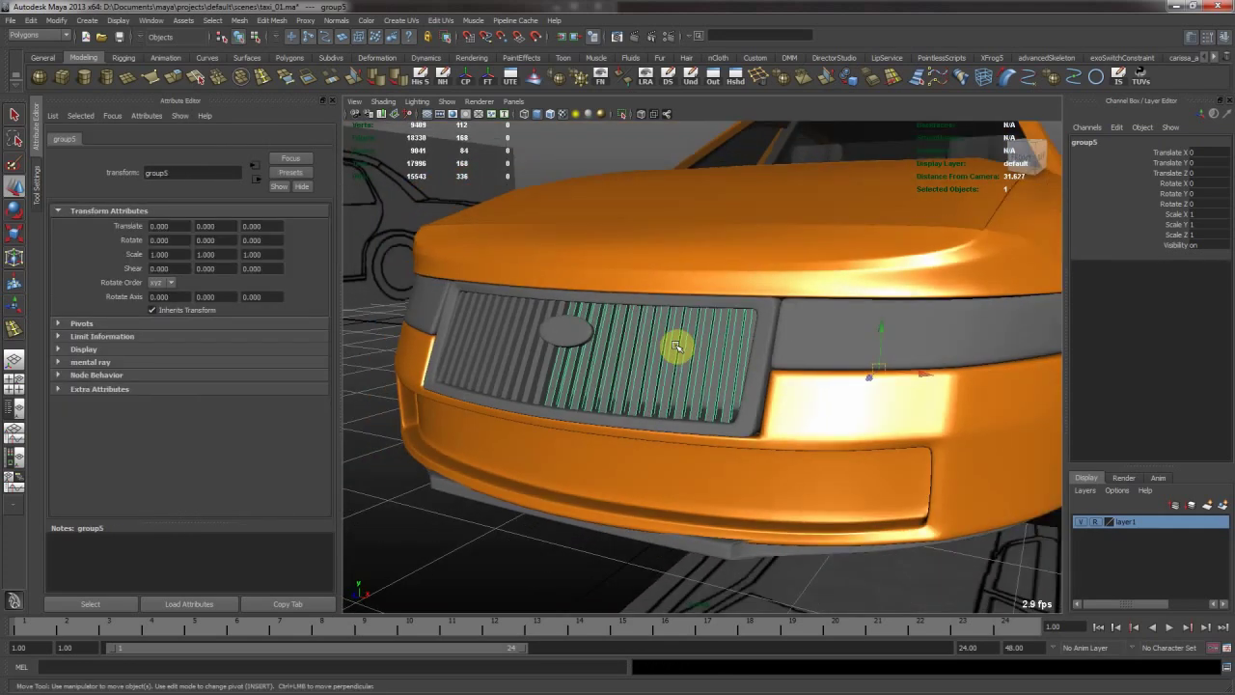
key("ctrl+shift+d")
right_click_drag(670, 357, 794, 590)
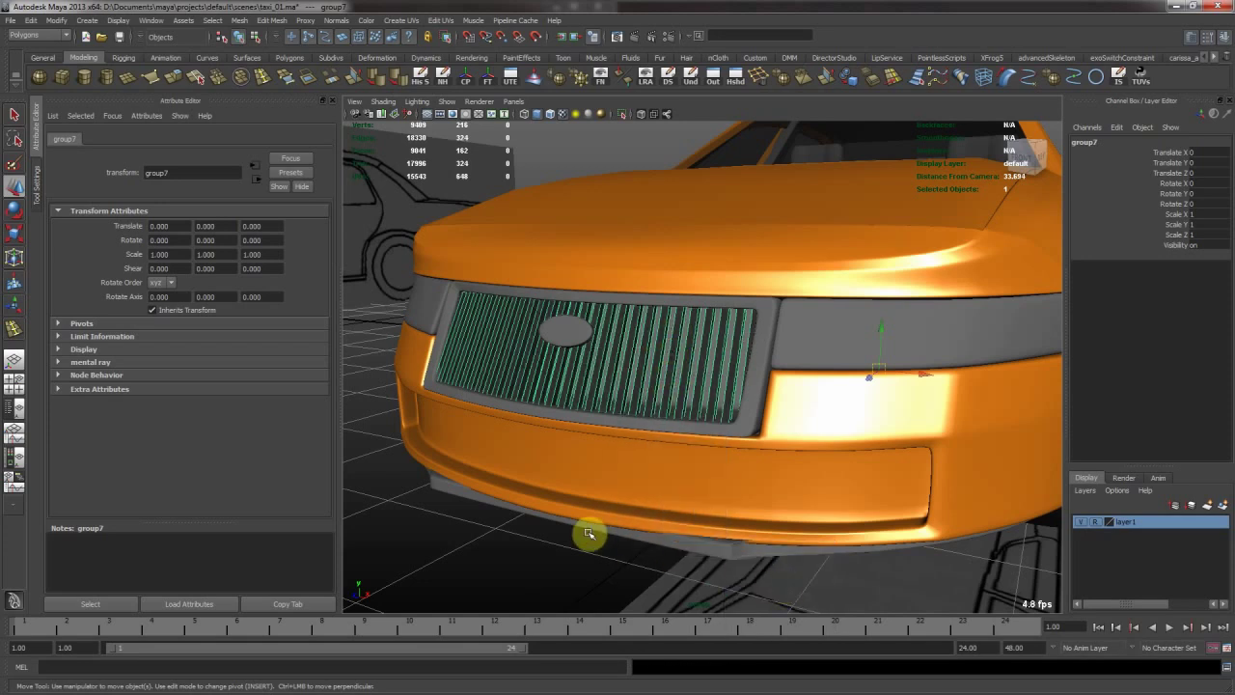
left_click(589, 533)
left_click_drag(656, 522, 762, 513, "alt")
left_click(746, 408)
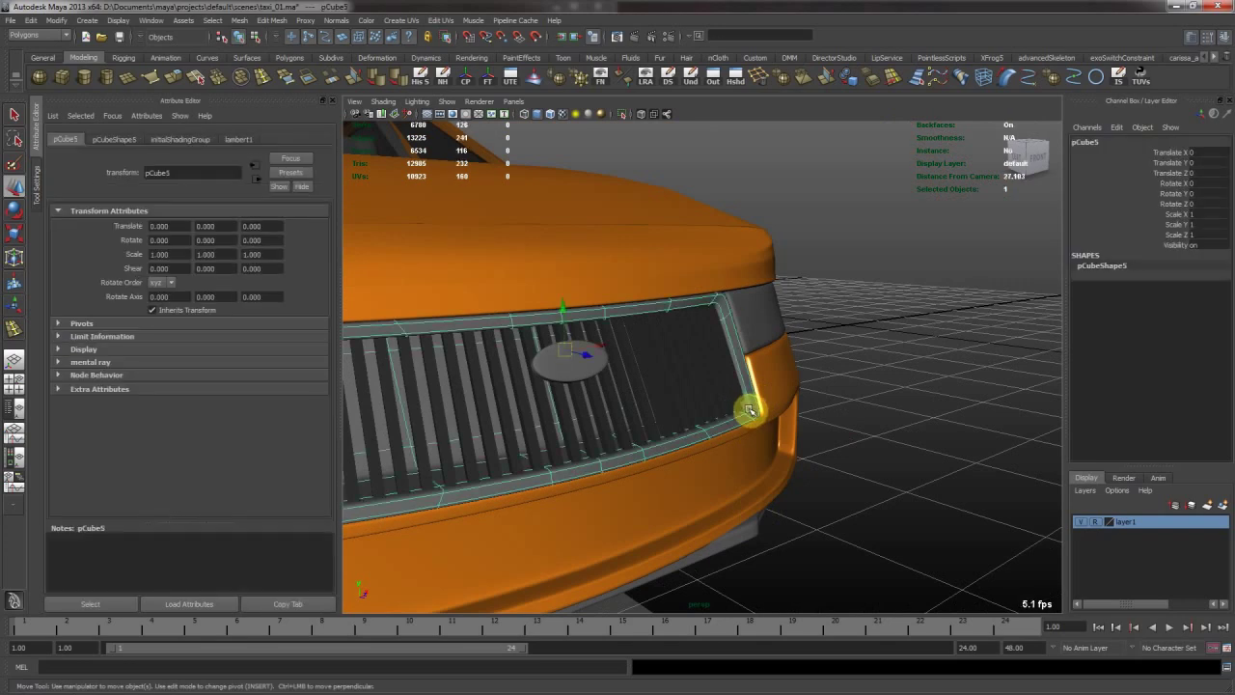
left_click(882, 408)
Turn off the underbody's smooth preview, adjust the vertices along its front edge behind the bumper, and save the scene.
left_click_drag(882, 408, 680, 318, "alt")
left_click(593, 411)
key("1")
left_click(655, 276)
left_click(705, 306)
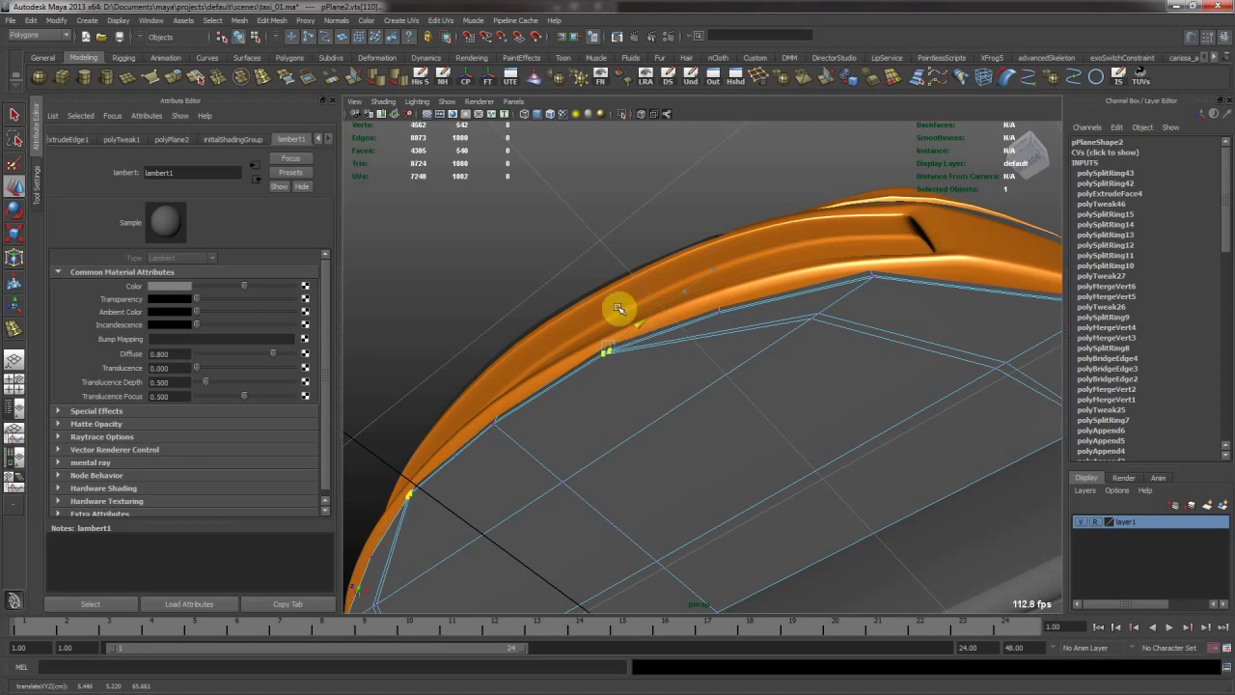
left_click_drag(622, 312, 863, 301, "alt")
left_click(882, 267)
left_click(876, 388)
right_click_drag(876, 387, 766, 344, "alt")
left_click_drag(766, 345, 631, 507, "alt")
left_click(631, 508)
left_click_drag(735, 459, 675, 459, "alt")
key("ctrl+s")
Select the underbody and assign it a new mia_material_x material.
middle_click_drag(761, 412, 587, 353, "alt")
left_click(766, 342)
left_click_drag(766, 342, 761, 301, "alt")
right_click_drag(760, 300, 797, 375, "alt")
middle_click_drag(796, 376, 890, 488, "alt")
left_click_drag(890, 489, 796, 391, "alt")
mouse_move(796, 391)
middle_mouse_down("alt")
mouse_move(792, 248)
mouse_move(816, 394)
middle_mouse_up("alt")
left_click_drag(816, 395, 890, 370, "alt")
right_click_drag(890, 370, 762, 384, "alt")
mouse_move(762, 383)
left_mouse_down("alt")
mouse_move(724, 393)
mouse_move(808, 408)
mouse_move(717, 482)
mouse_move(719, 395)
mouse_move(738, 381)
left_mouse_up("alt")
middle_click_drag(738, 381, 743, 378, "alt")
left_click_drag(743, 378, 642, 356, "alt")
right_click_drag(643, 356, 664, 536)
left_click(564, 348)
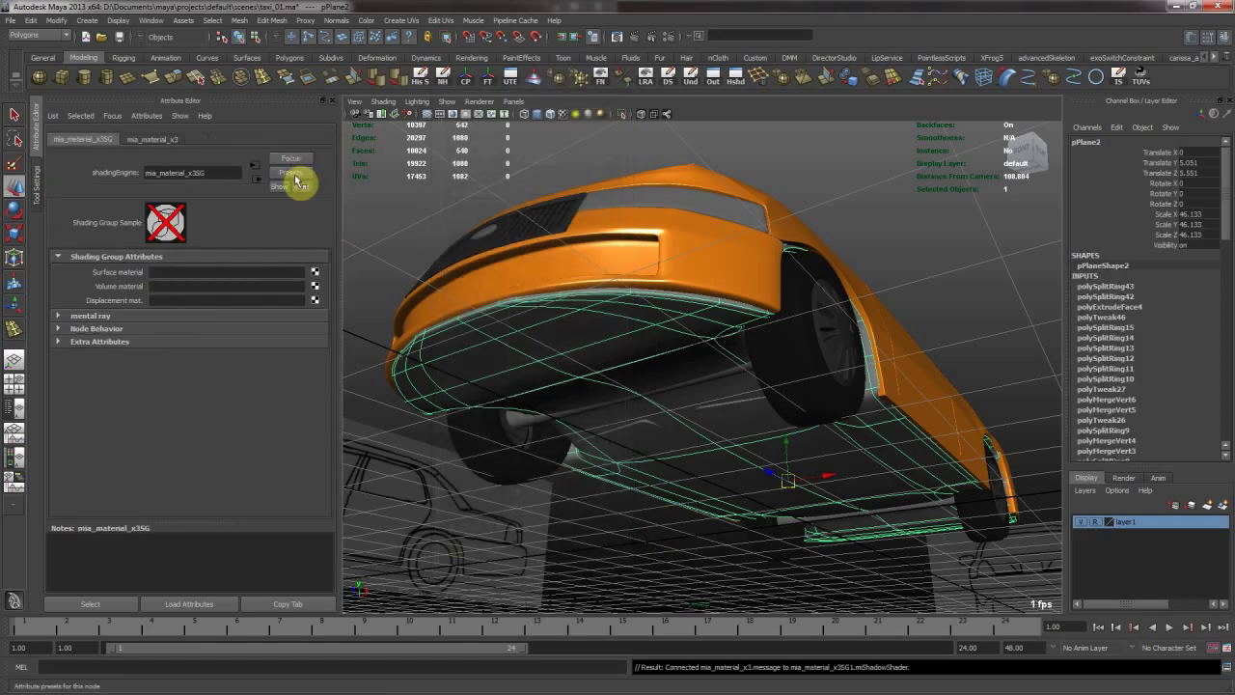
Replace the underbody material's settings with the PearlFinish preset.
left_click(176, 138)
left_click(304, 173)
mouse_move(377, 336)
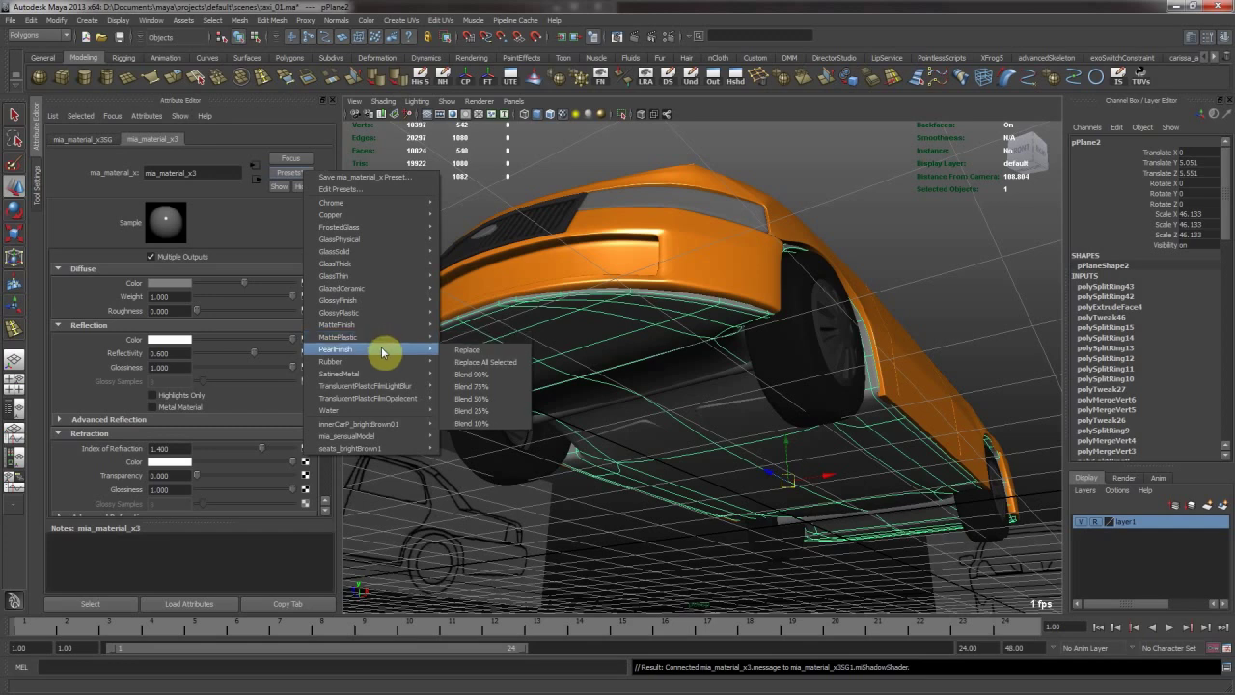
left_click(465, 348)
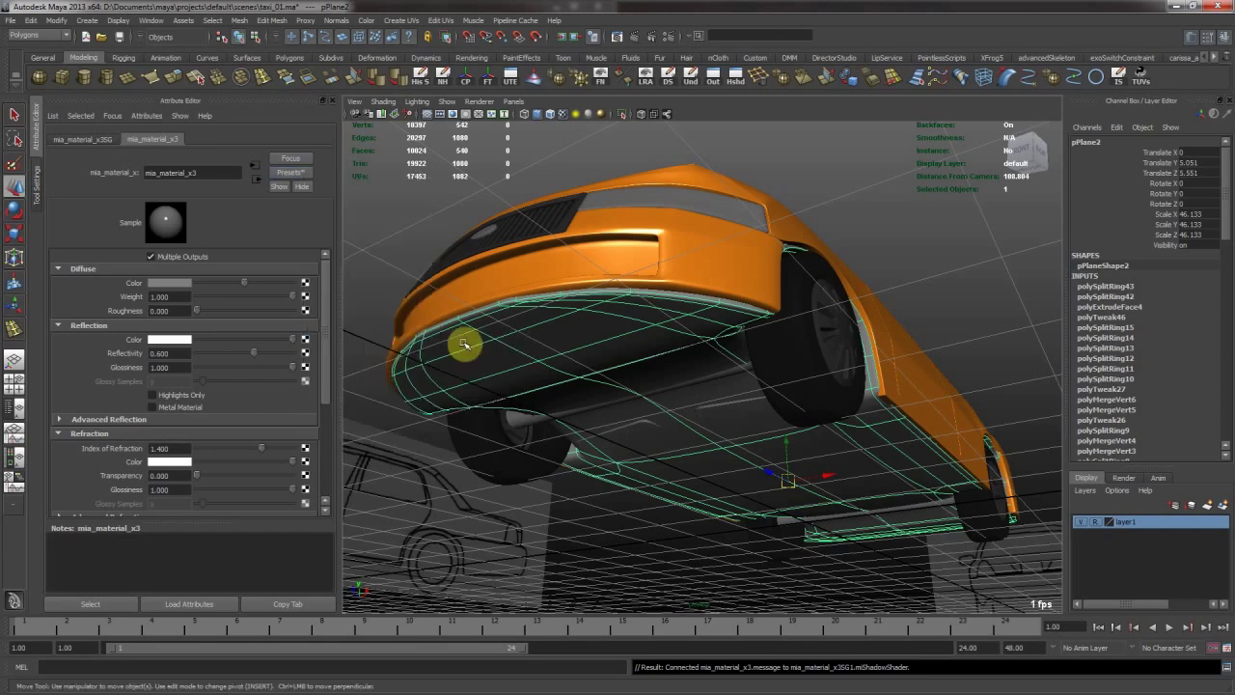
left_click(296, 171)
mouse_move(414, 360)
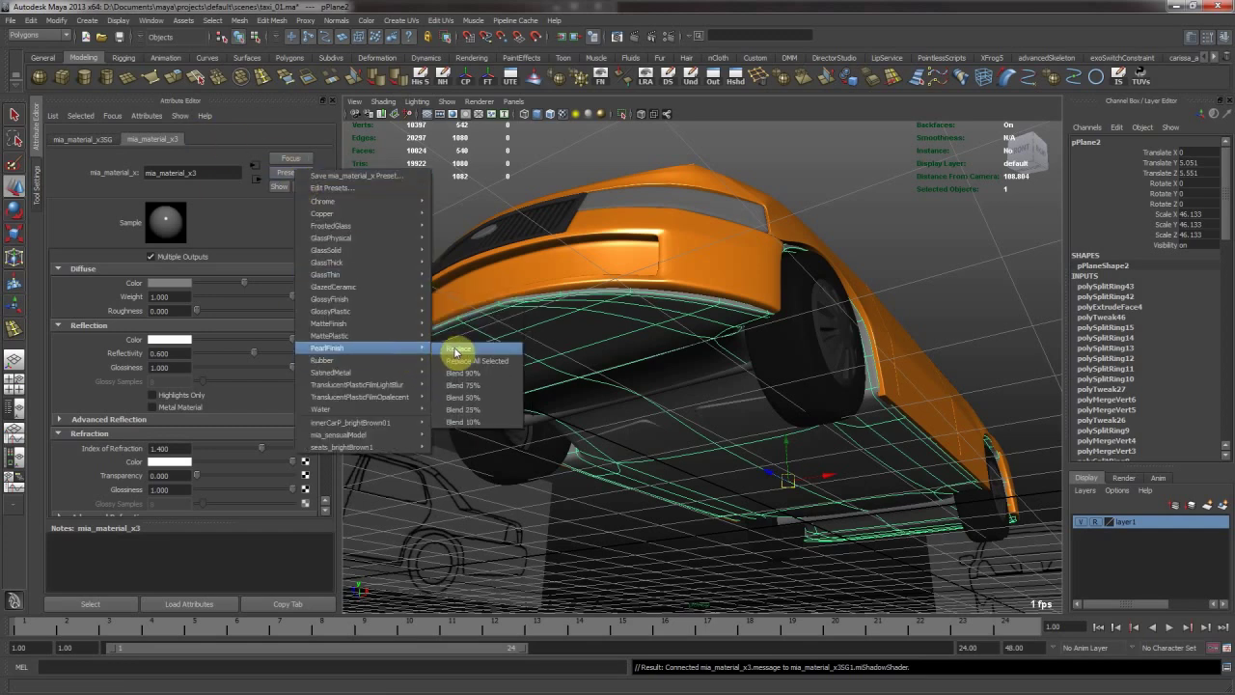
left_click(457, 349)
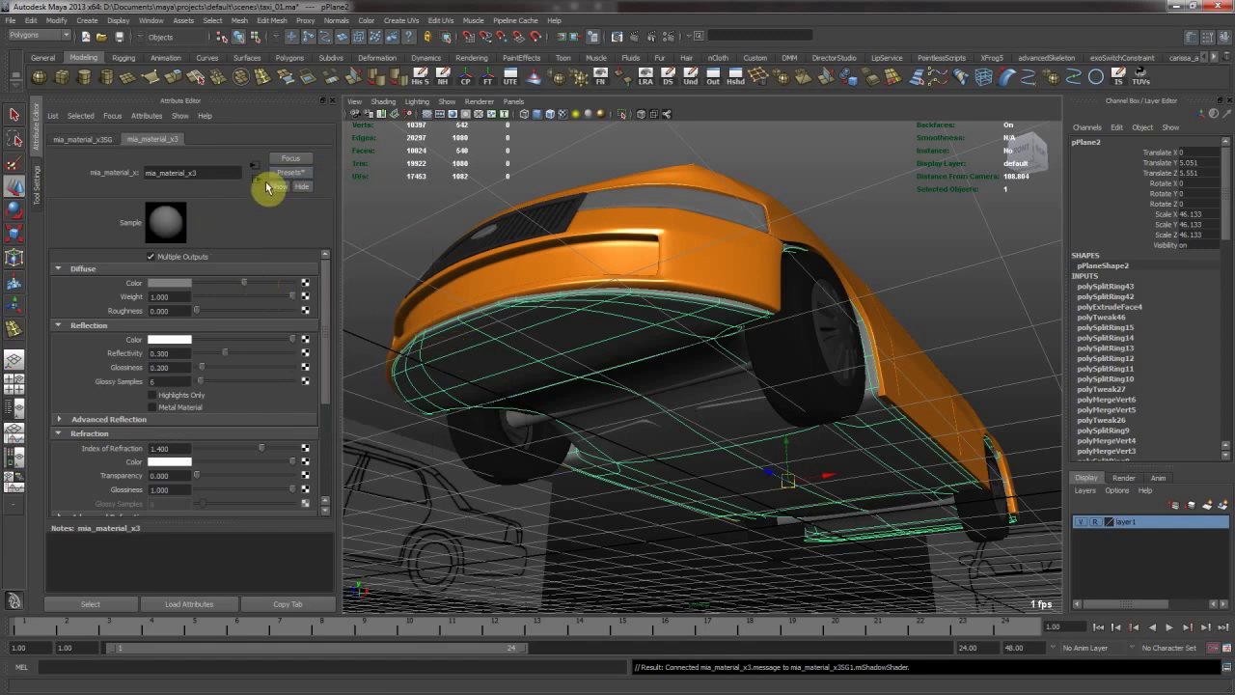
Try the Rubber and GlossyPlastic presets on the underbody material, replacing its settings each time.
left_click(290, 172)
mouse_move(333, 293)
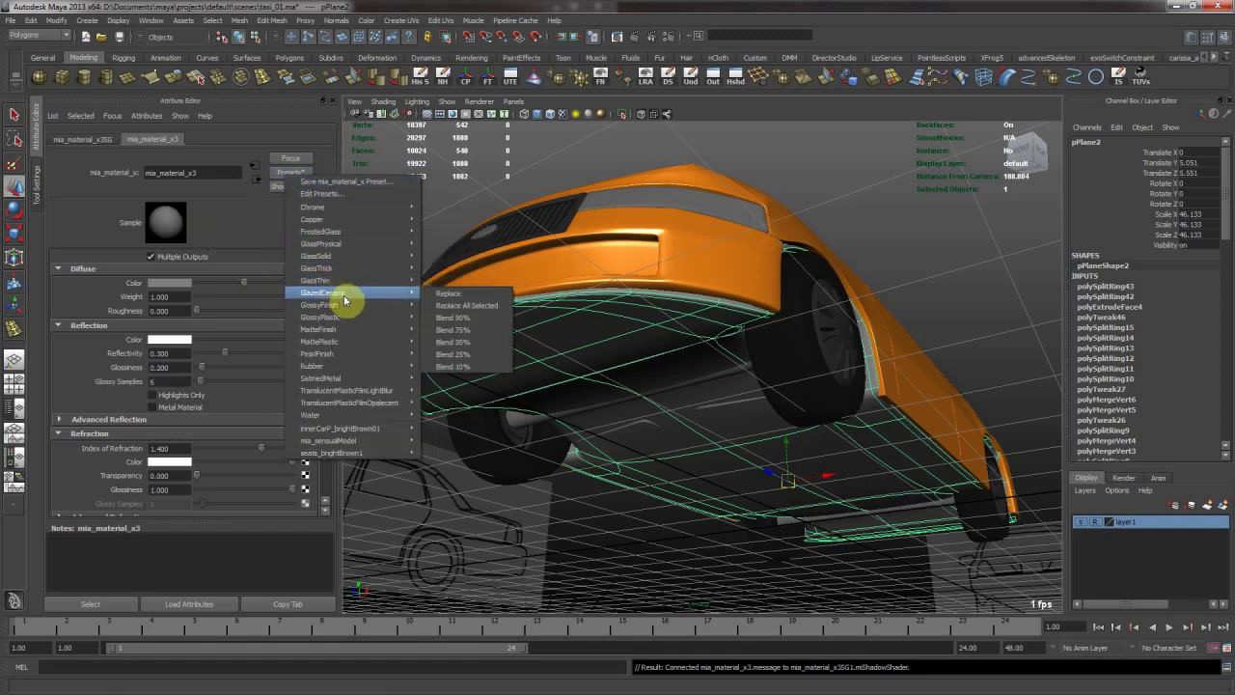
mouse_move(368, 345)
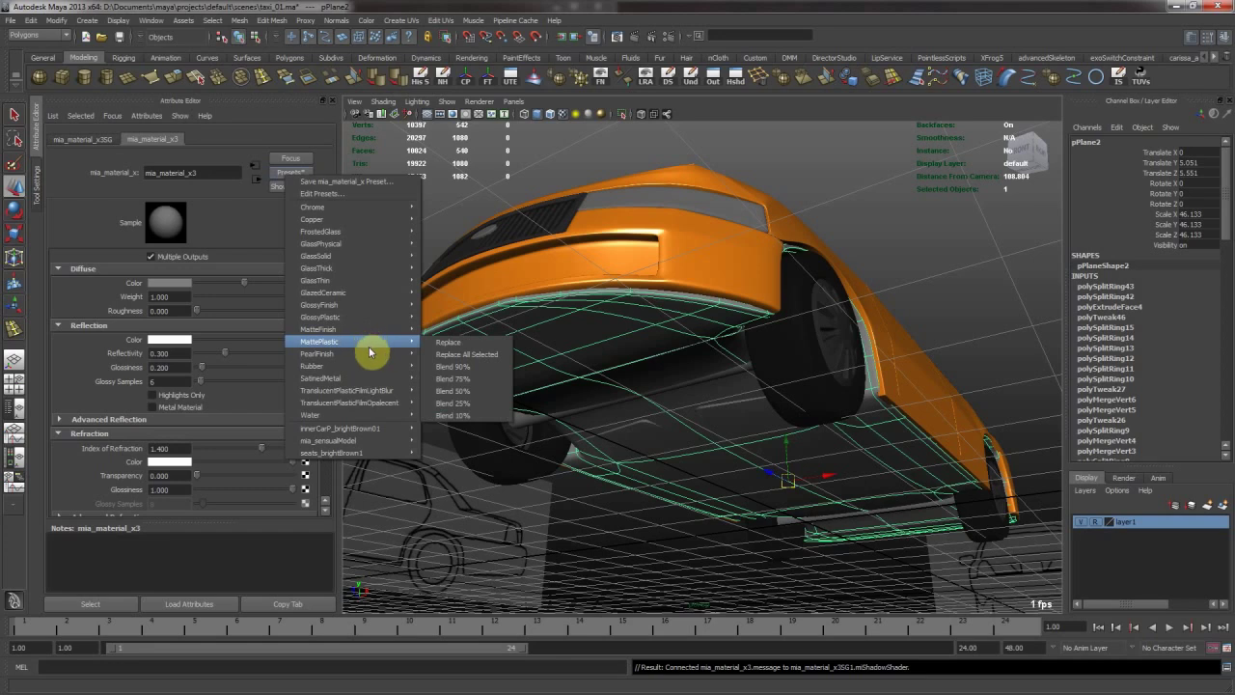
left_click(434, 363)
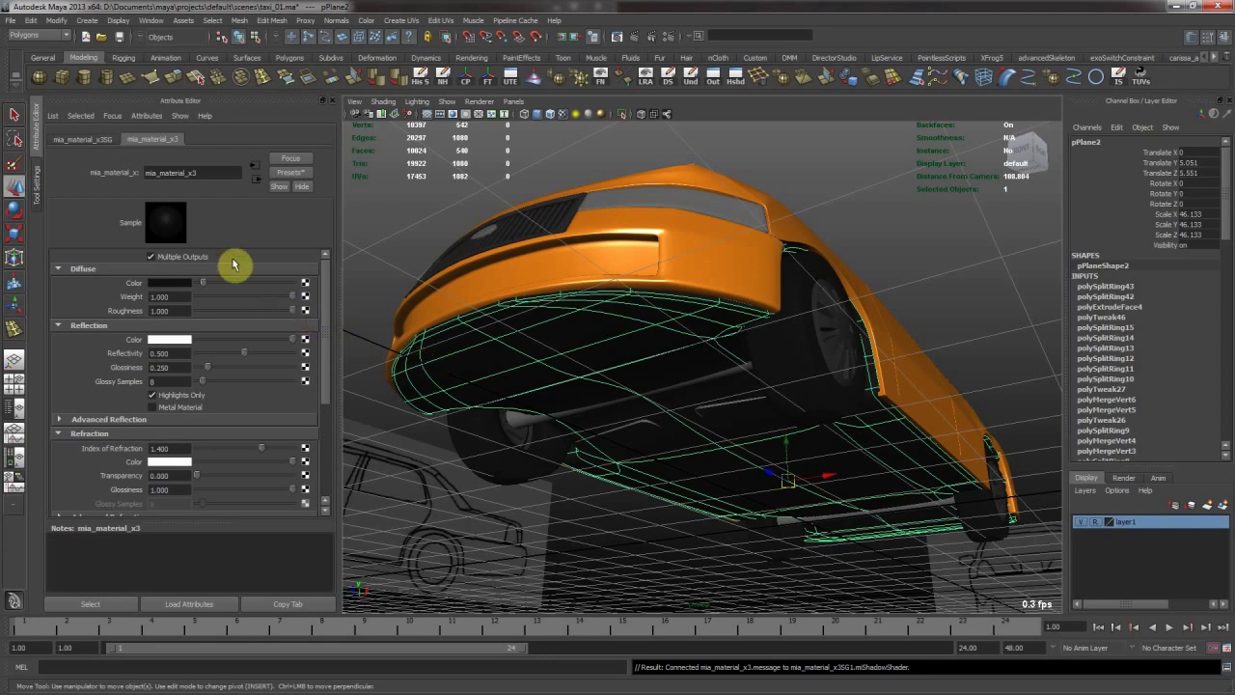
left_click(290, 172)
mouse_move(320, 314)
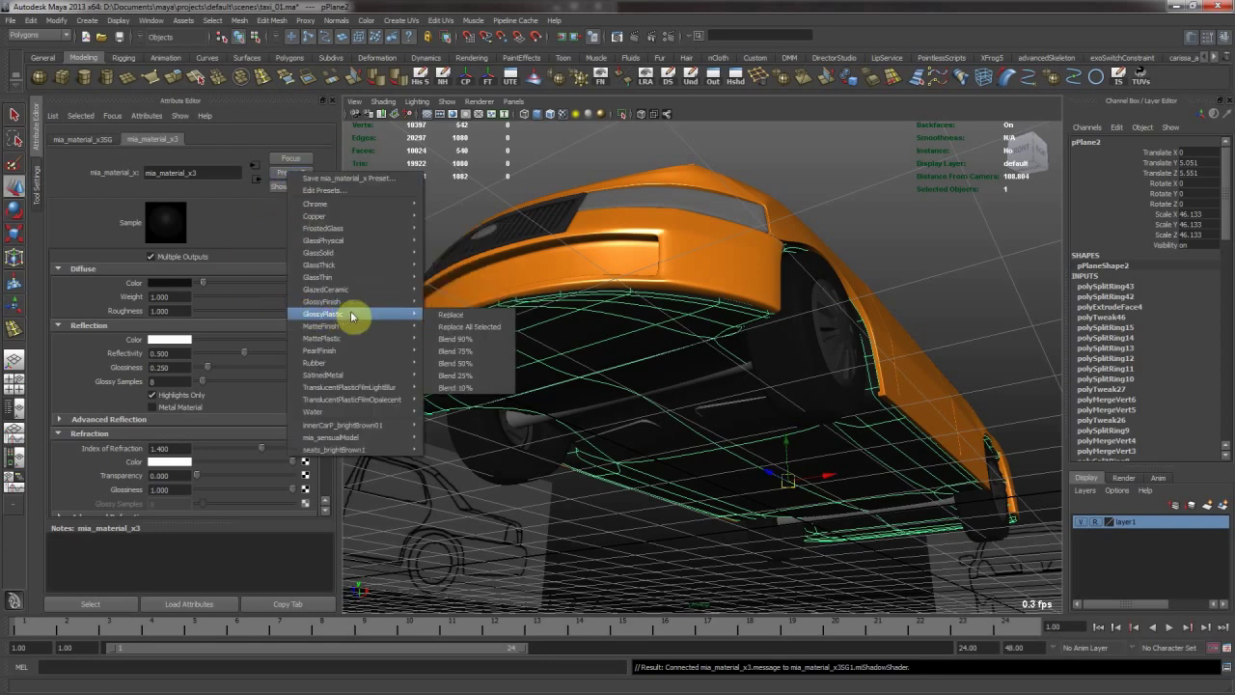
left_click(450, 315)
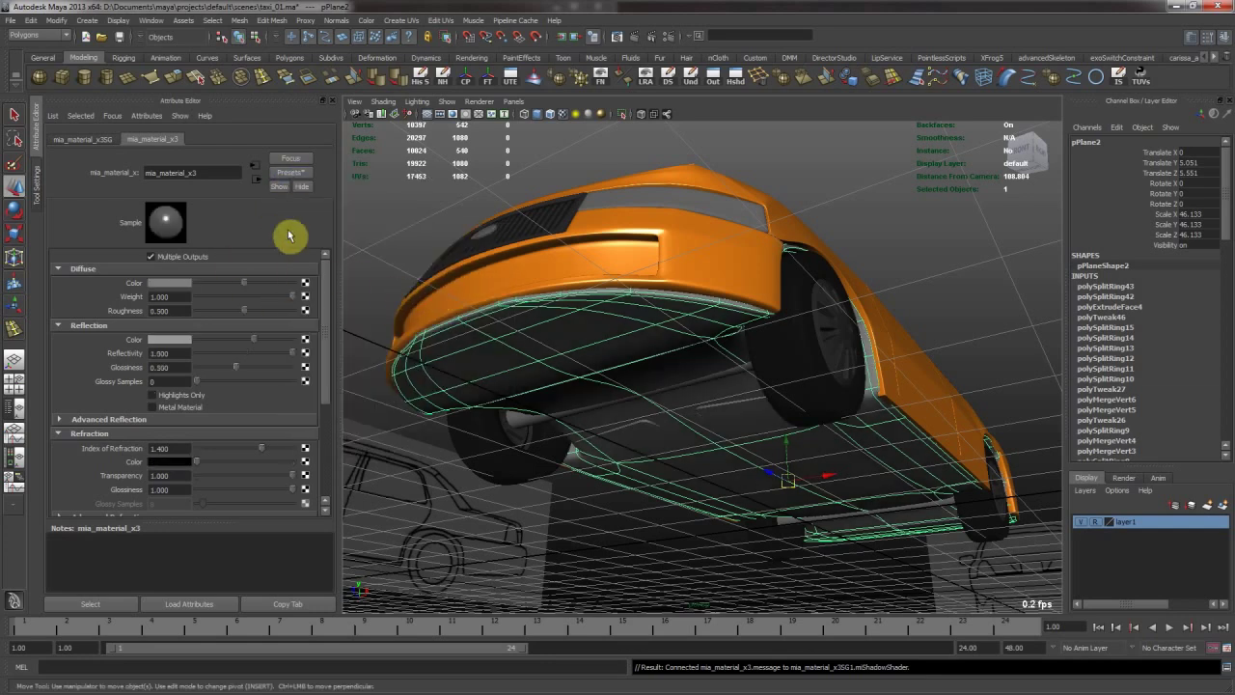
Replace the underbody material's settings with the PearlFinish preset and set its diffuse color to a muted dark red.
left_click(288, 172)
mouse_move(378, 314)
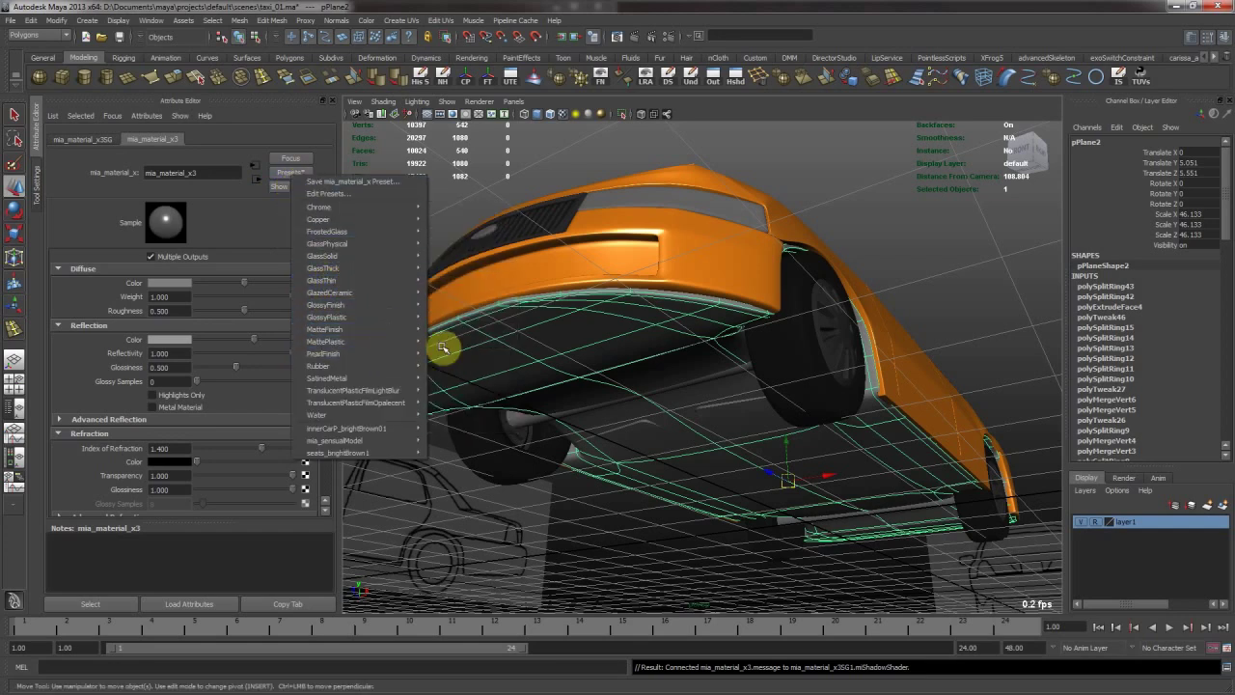
mouse_move(413, 353)
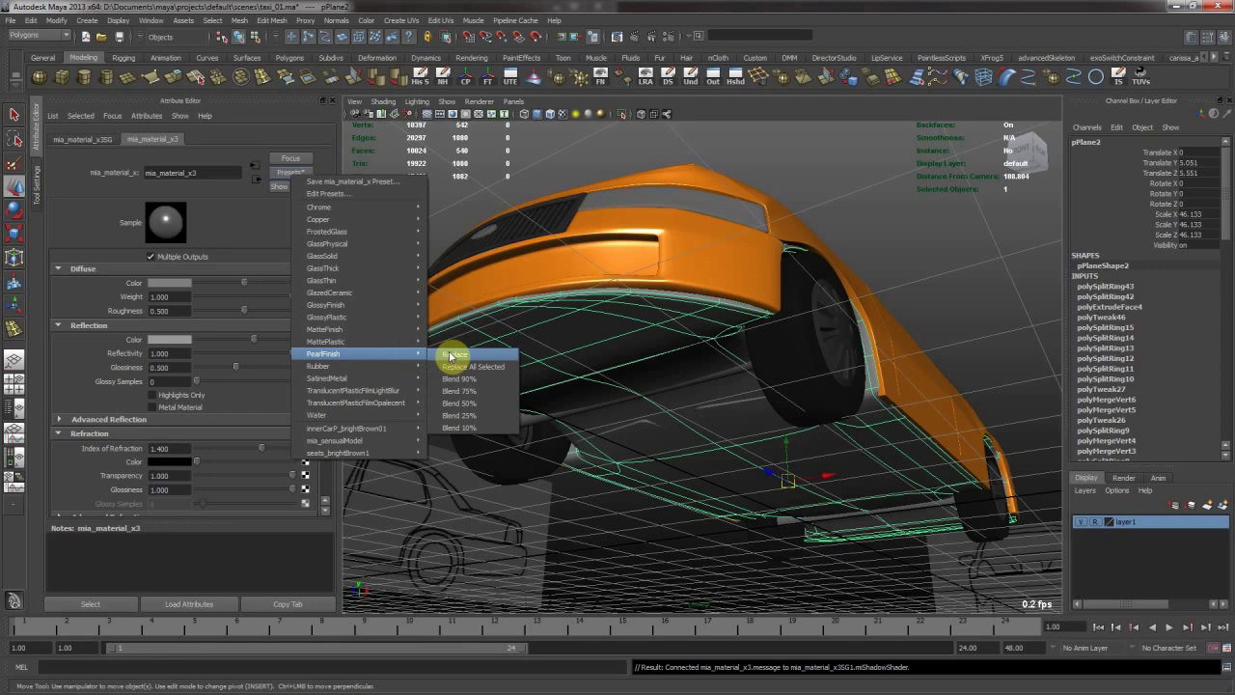
left_click(451, 356)
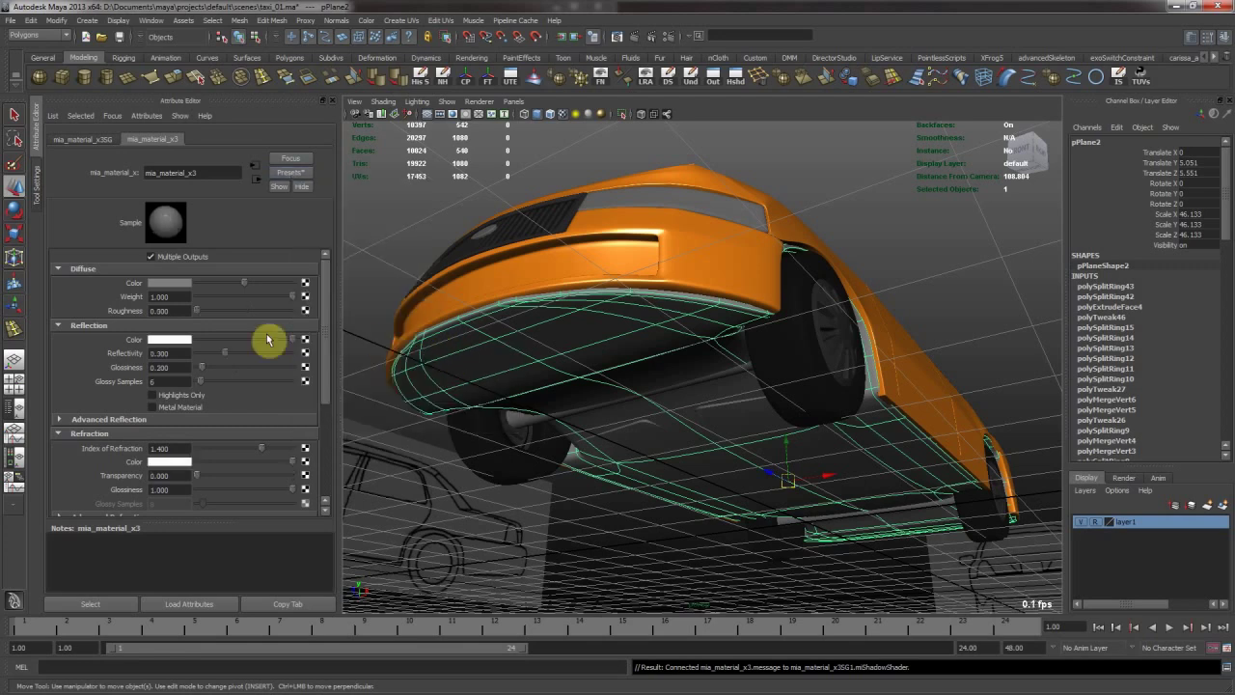
left_click(159, 283)
left_click_drag(97, 316, 125, 312)
left_click(400, 232)
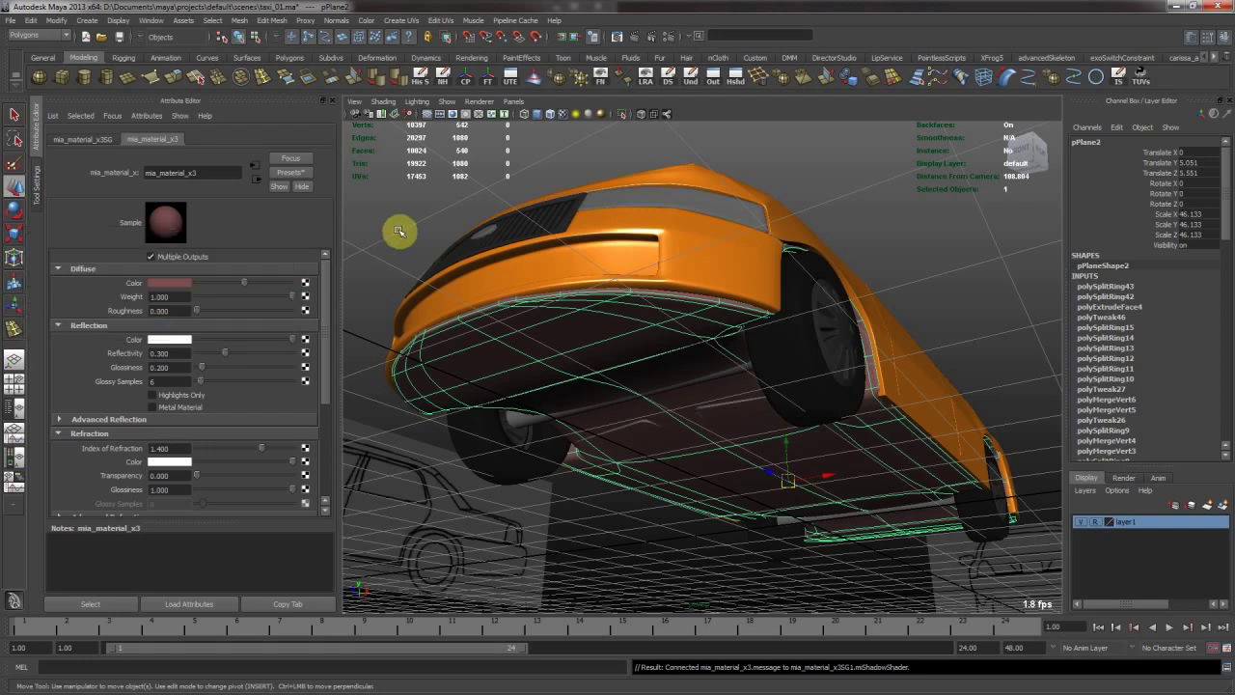
Select the underbody's floor surface from inside the cabin and save the scene.
left_click_drag(776, 249, 538, 339, "alt")
right_click_drag(538, 338, 749, 376, "alt")
left_click_drag(750, 376, 636, 358, "alt")
right_click_drag(637, 357, 808, 430, "alt")
middle_click_drag(808, 430, 617, 453, "alt")
left_click(617, 453)
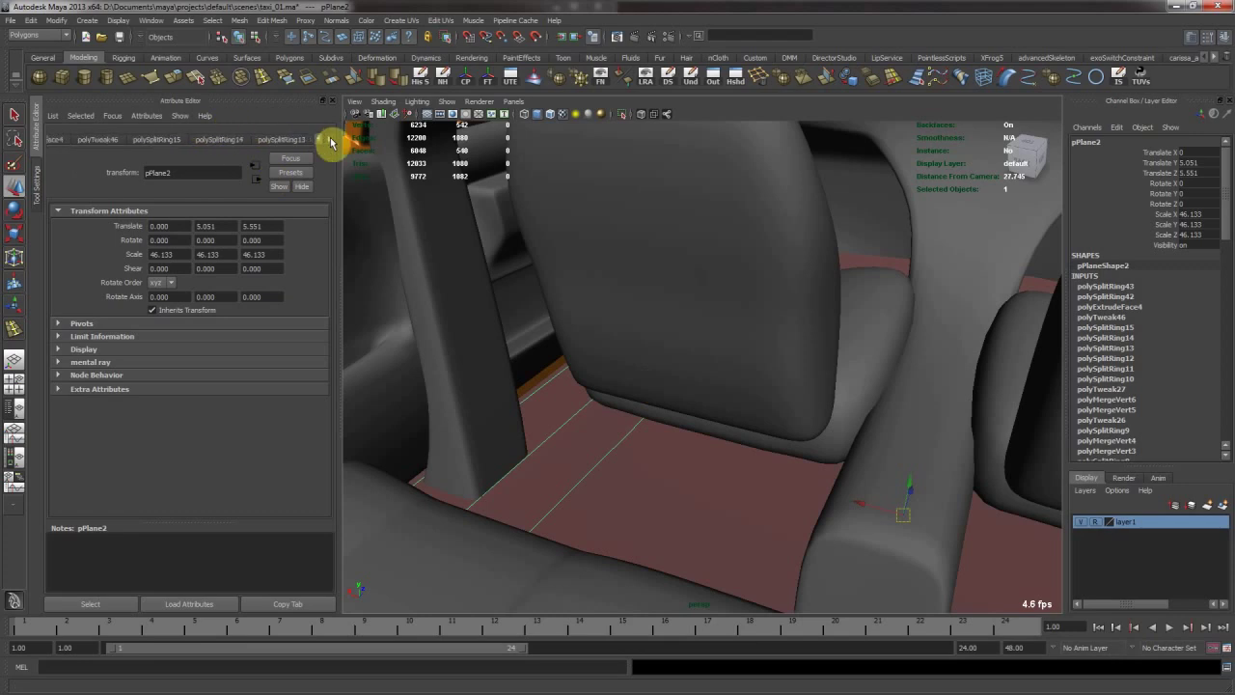
key("ctrl+s")
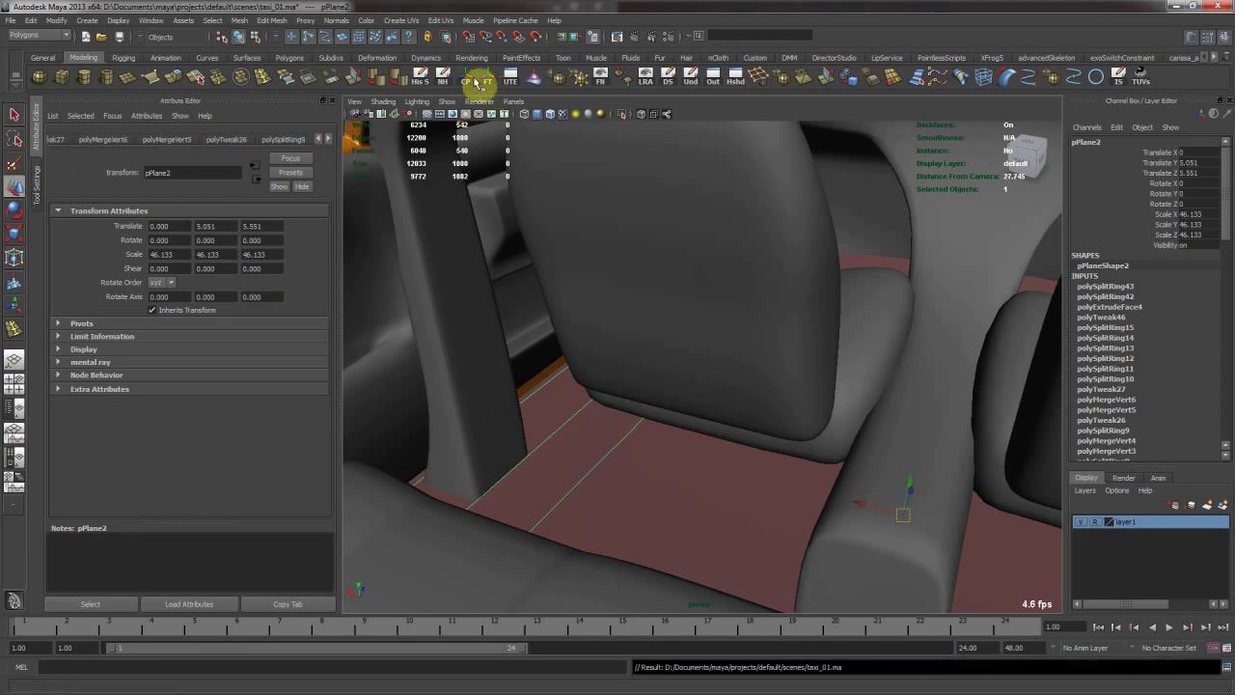
Delete the floor object's construction history and rename its material mia_material_x_insides01.
left_click(420, 84)
left_click(197, 141)
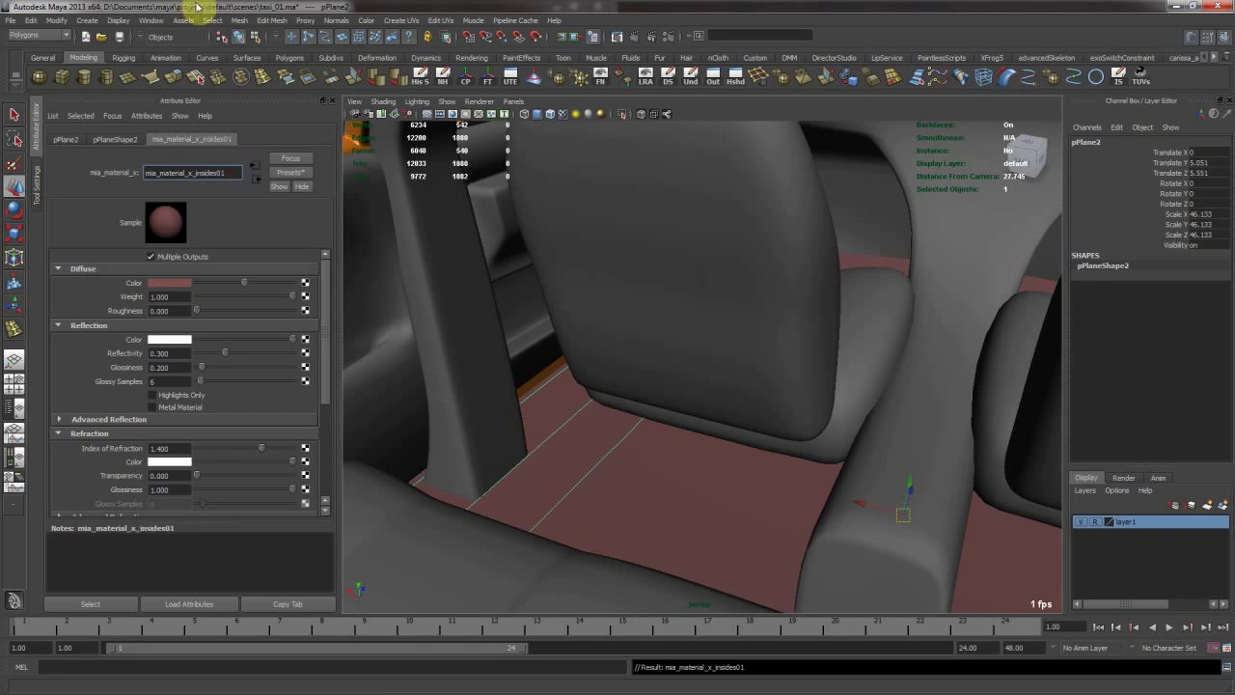
Isolate the car body shell, select the inner face loop along one side's pillars and roof edge, and assign it the mia_material_x_insides01 material.
left_click_drag(727, 254, 676, 279, "alt")
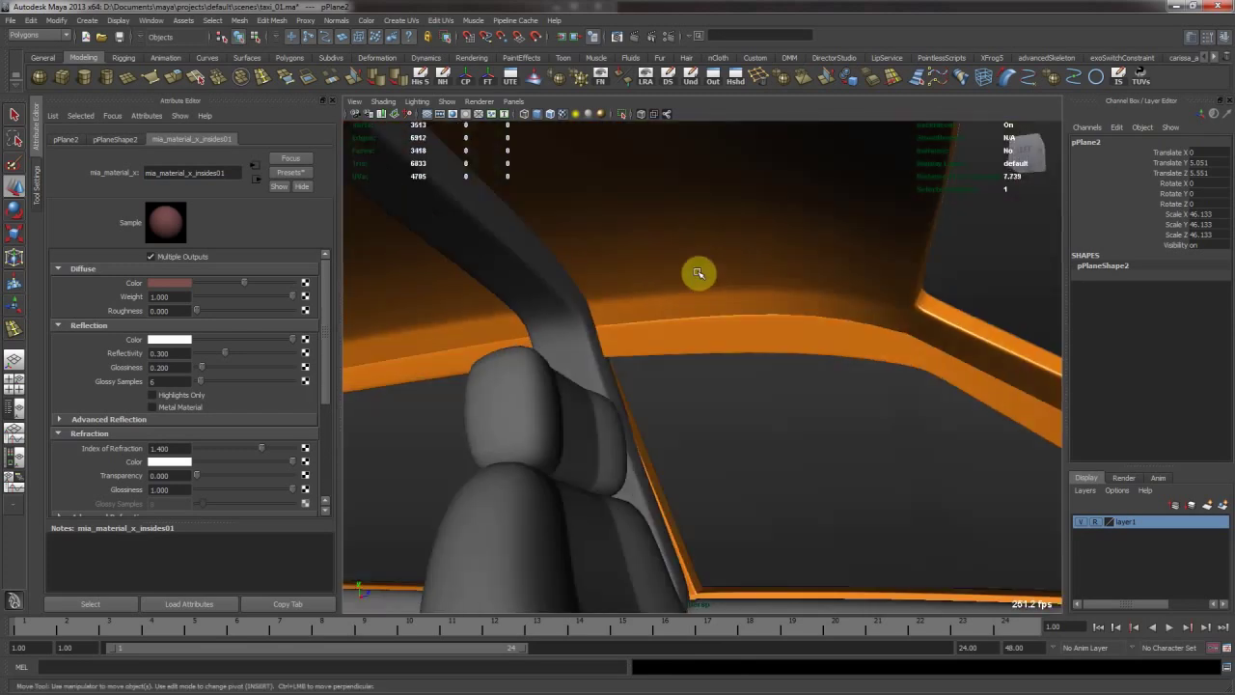
left_click(781, 251)
left_click_drag(758, 286, 585, 270, "alt")
left_click(628, 116)
middle_click_drag(502, 424, 504, 325, "alt")
right_click_drag(505, 326, 600, 463, "alt")
left_click(597, 415)
left_click_drag(620, 350, 504, 406, "alt")
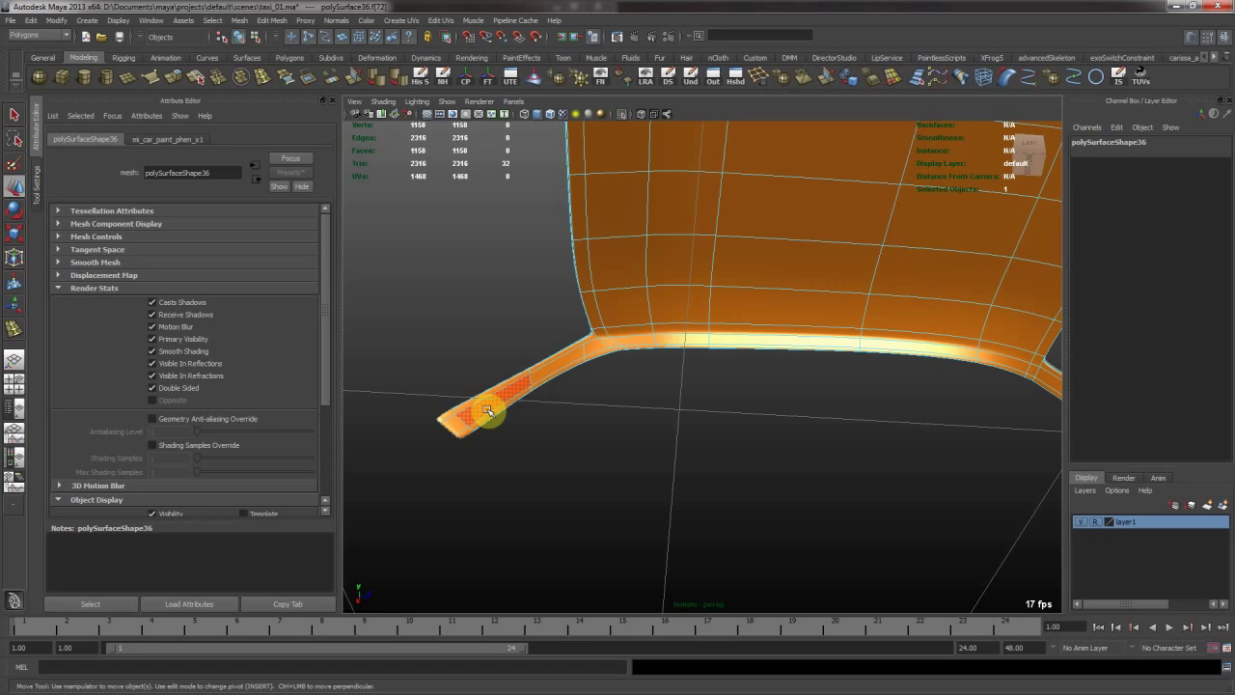
double_click(487, 411, "shift")
key("ctrl+F9")
right_click_drag(621, 334, 759, 580)
Select the matching inner face loop along the opposite pillars and roof edge and assign it the mia_material_x_insides01 material.
left_click(684, 358)
left_click_drag(684, 358, 592, 427, "alt")
right_click_drag(565, 380, 546, 511)
left_click(551, 510)
left_click_drag(551, 511, 556, 375, "alt")
left_click_drag(518, 422, 731, 327, "alt")
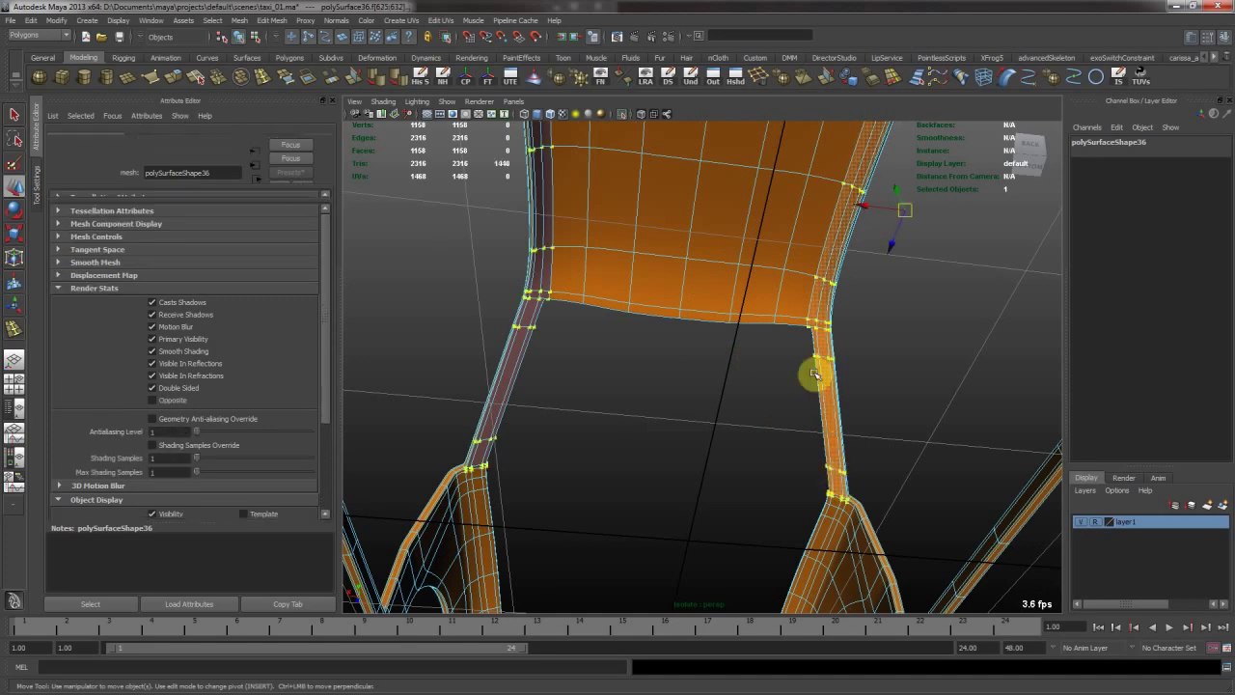
double_click(740, 282, "shift")
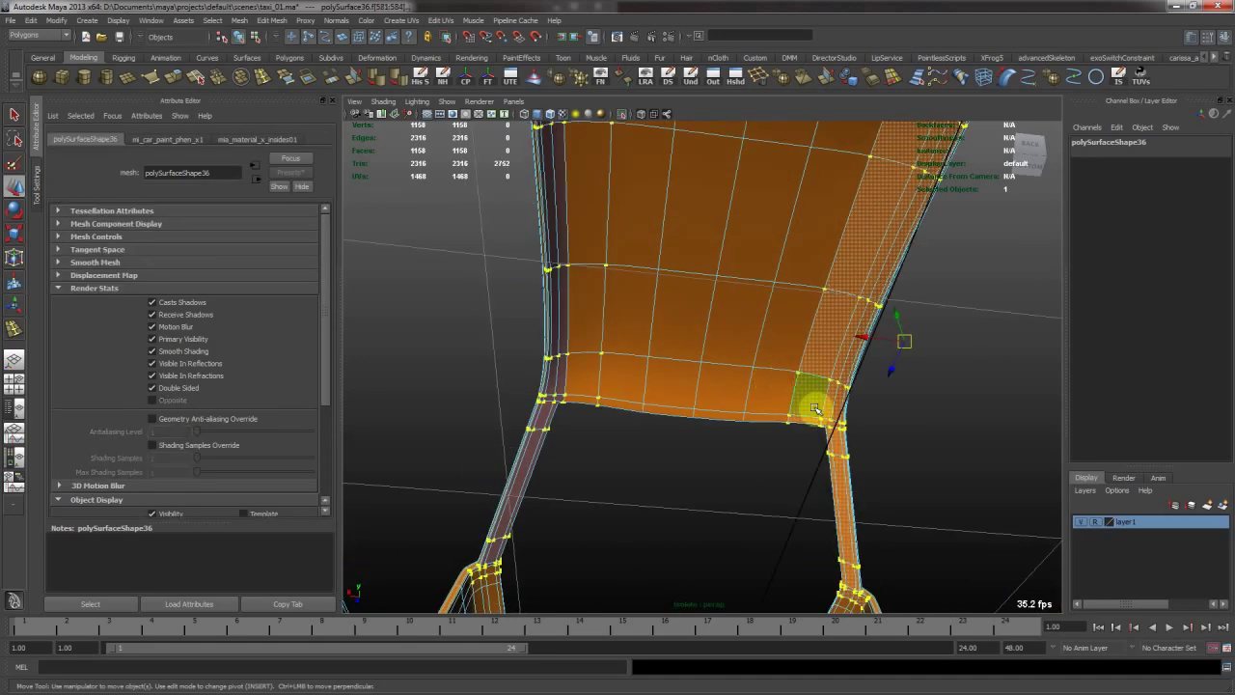
key("ctrl+z")
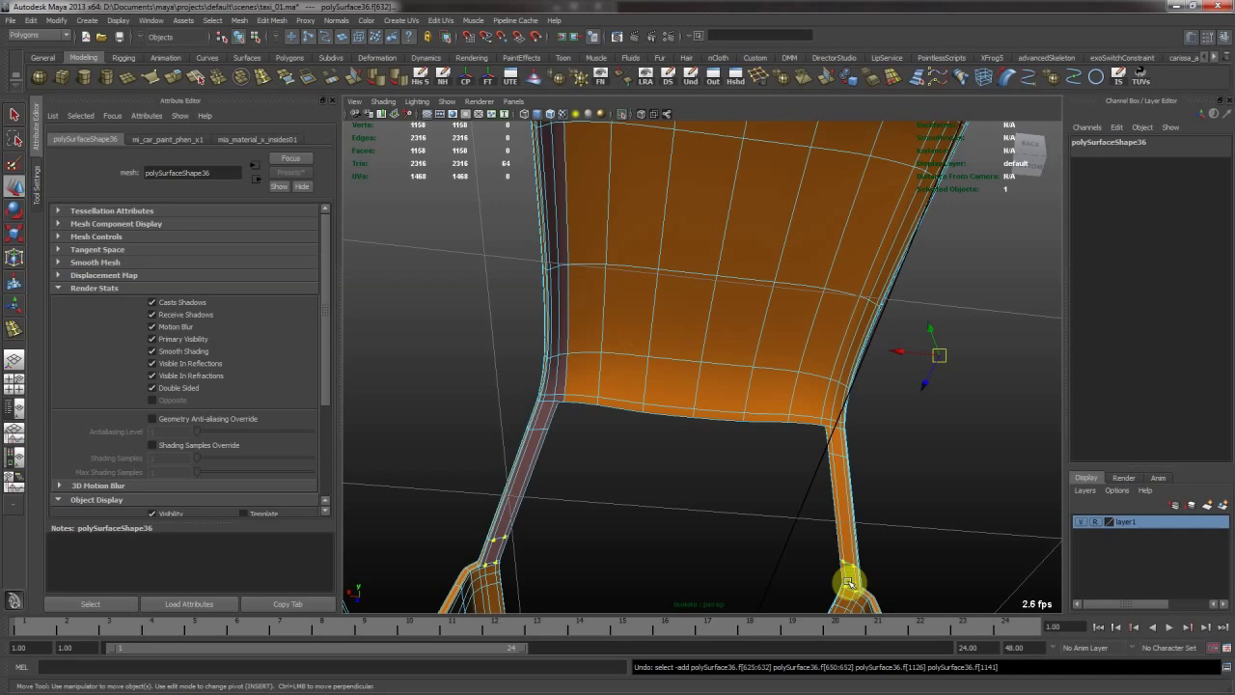
left_click_drag(842, 574, 866, 576, "ctrl+shift")
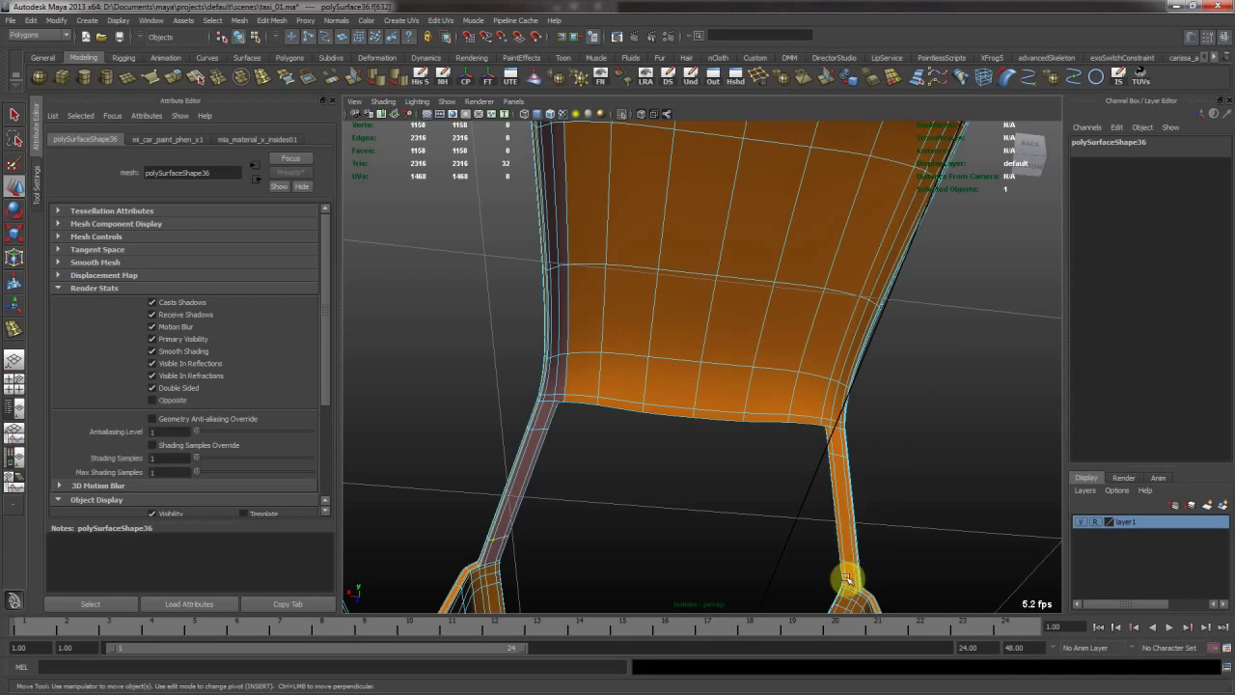
double_click(846, 578, "shift")
right_click_drag(842, 459, 944, 650)
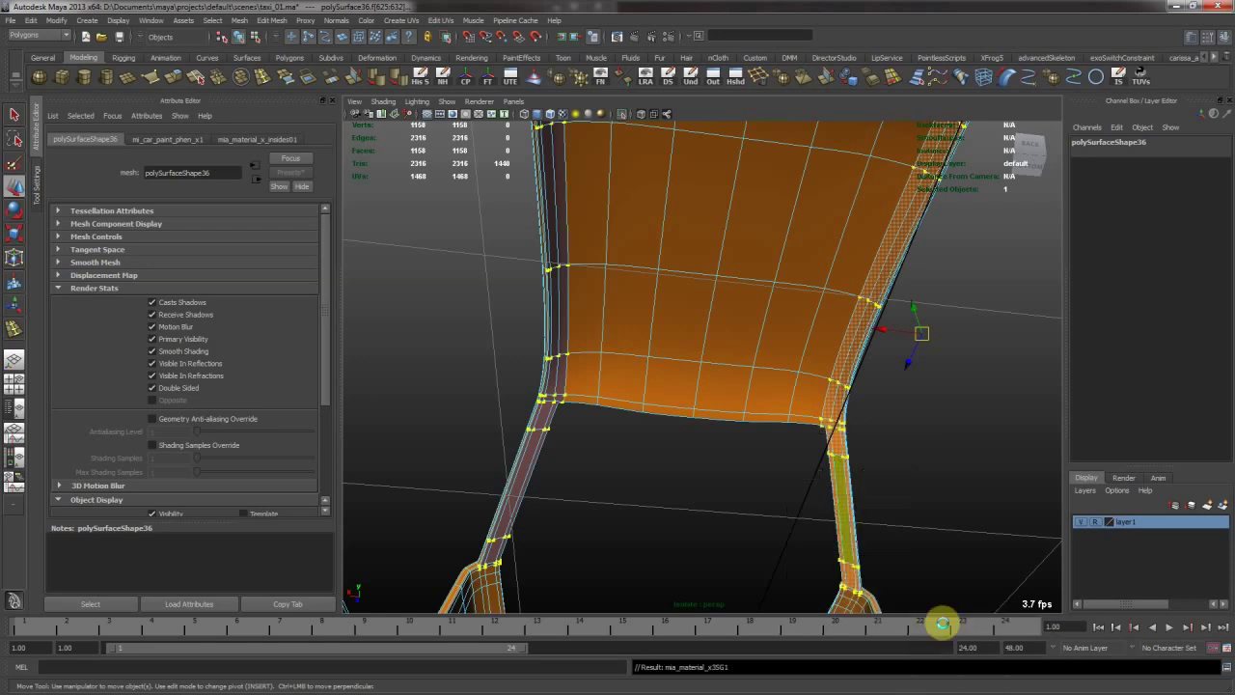
Select all the inner roof faces between the two side loops and assign them the mia_material_x_insides01 material.
left_click(803, 400)
left_click_drag(803, 400, 757, 268, "alt")
left_click(645, 429)
left_click(704, 439, "shift")
left_click(781, 439, "shift")
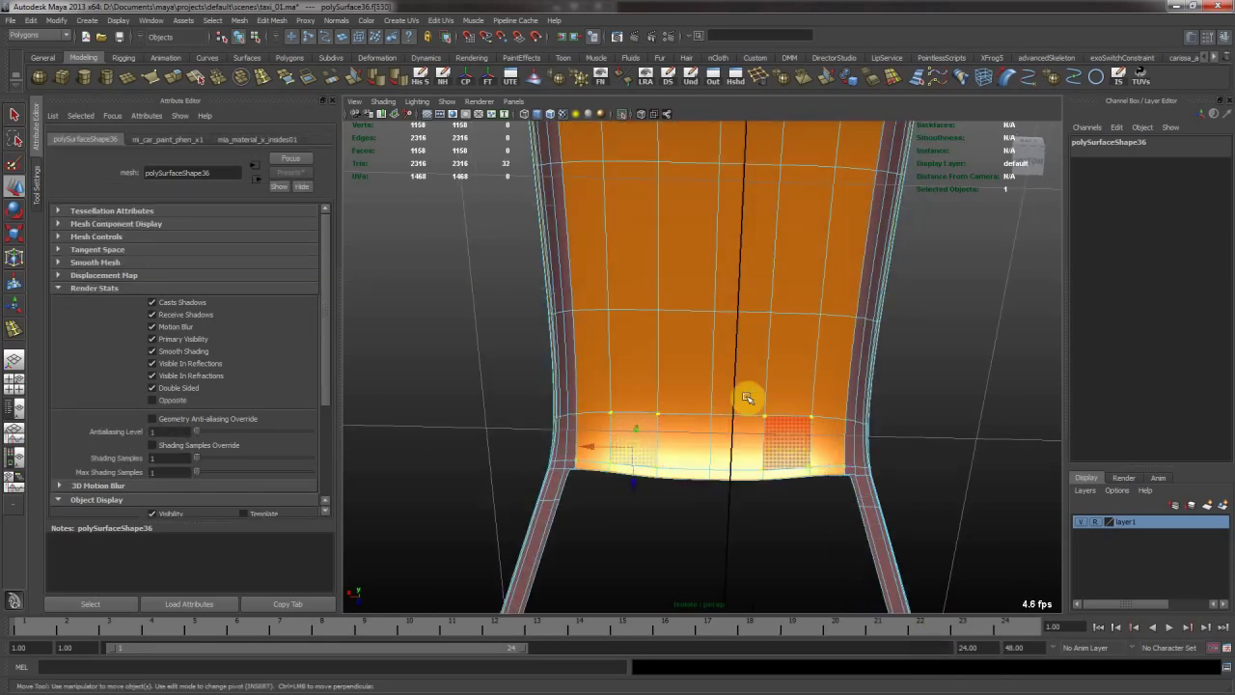
left_click(664, 284, "shift")
left_click(804, 233, "shift")
middle_click_drag(779, 247, 791, 350, "alt")
left_click_drag(791, 350, 724, 311, "alt")
left_click(808, 263, "shift")
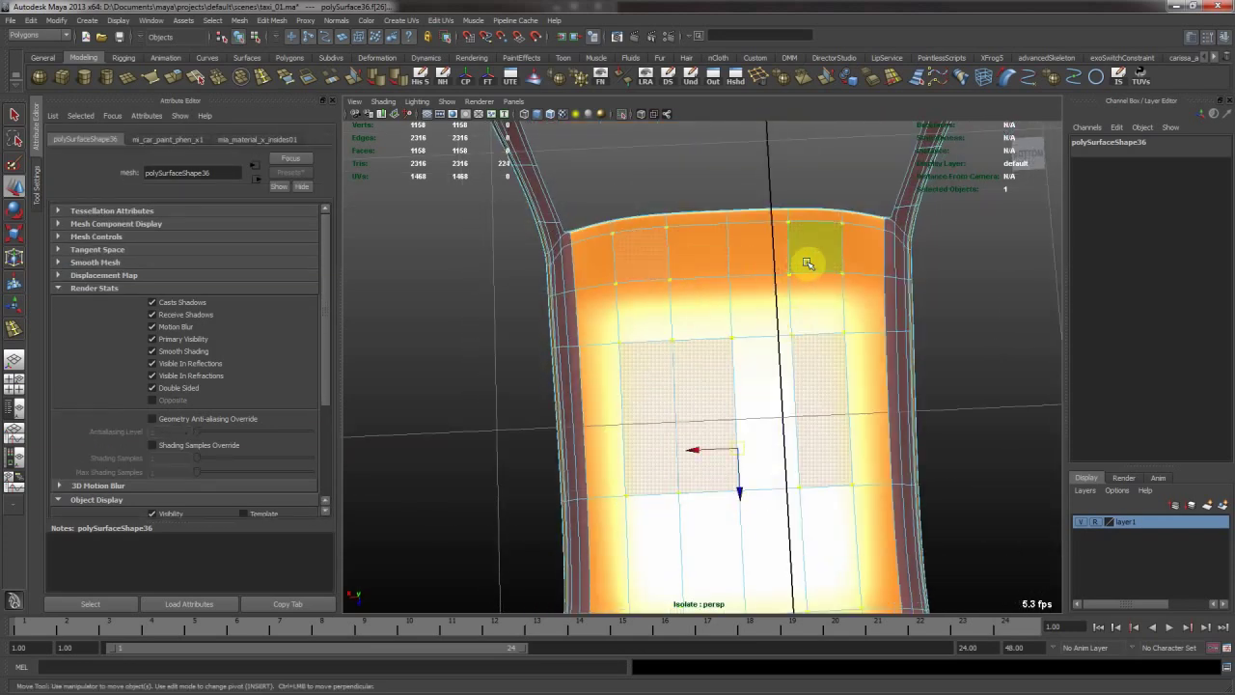
left_click(806, 267)
left_click_drag(806, 267, 819, 341, "alt")
left_click(813, 335)
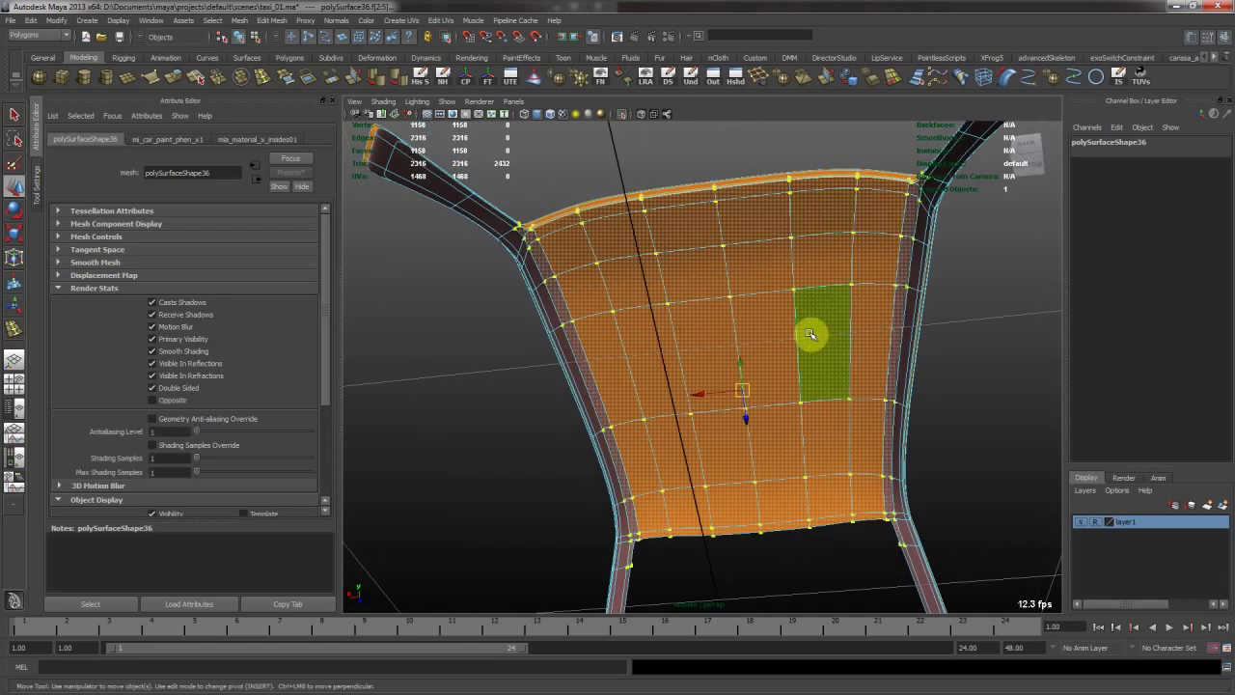
left_click(714, 283)
right_click_drag(720, 287, 847, 533)
left_click(924, 357)
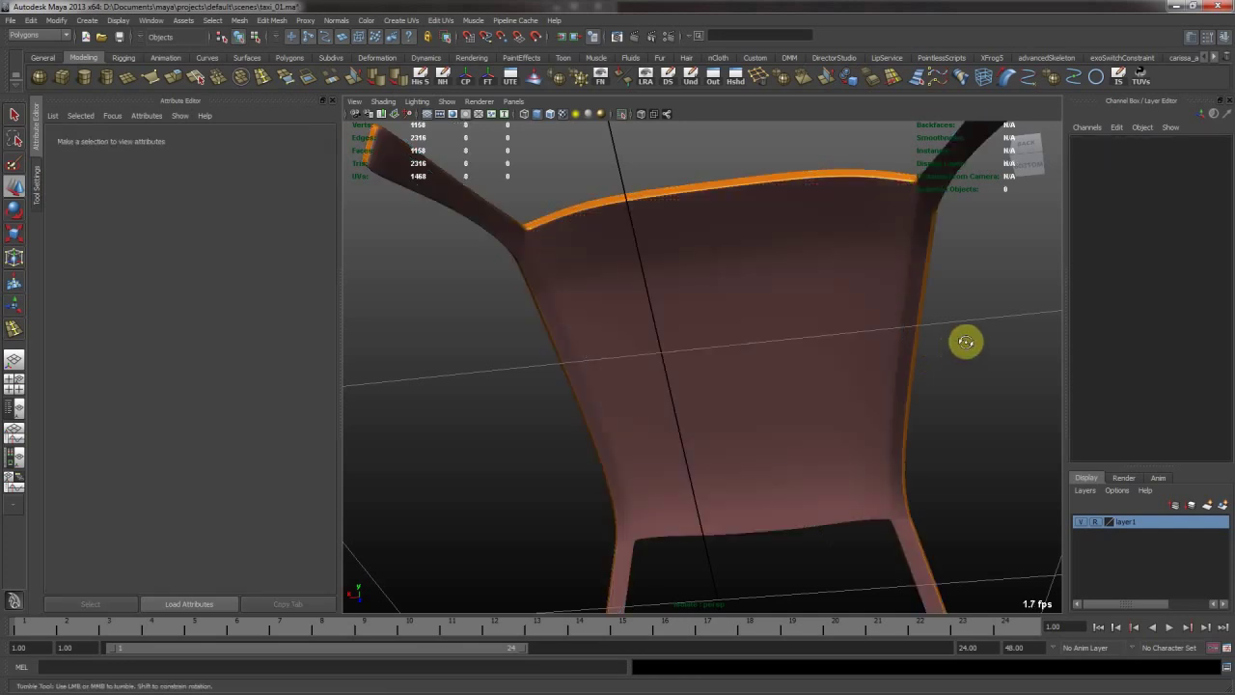
Show the whole car again and examine the materials on the cabin's ceiling, pillars and seats.
left_click_drag(965, 341, 1065, 350, "alt")
left_click(622, 115)
left_click_drag(766, 319, 634, 330, "alt")
right_click_drag(633, 331, 595, 360, "alt")
left_click(732, 276)
left_click(585, 242)
left_click_drag(595, 360, 807, 390, "alt")
right_click_drag(772, 376, 615, 366, "alt")
left_click_drag(614, 366, 535, 363, "alt")
right_click_drag(535, 364, 595, 358, "alt")
left_click_drag(595, 358, 575, 415, "alt")
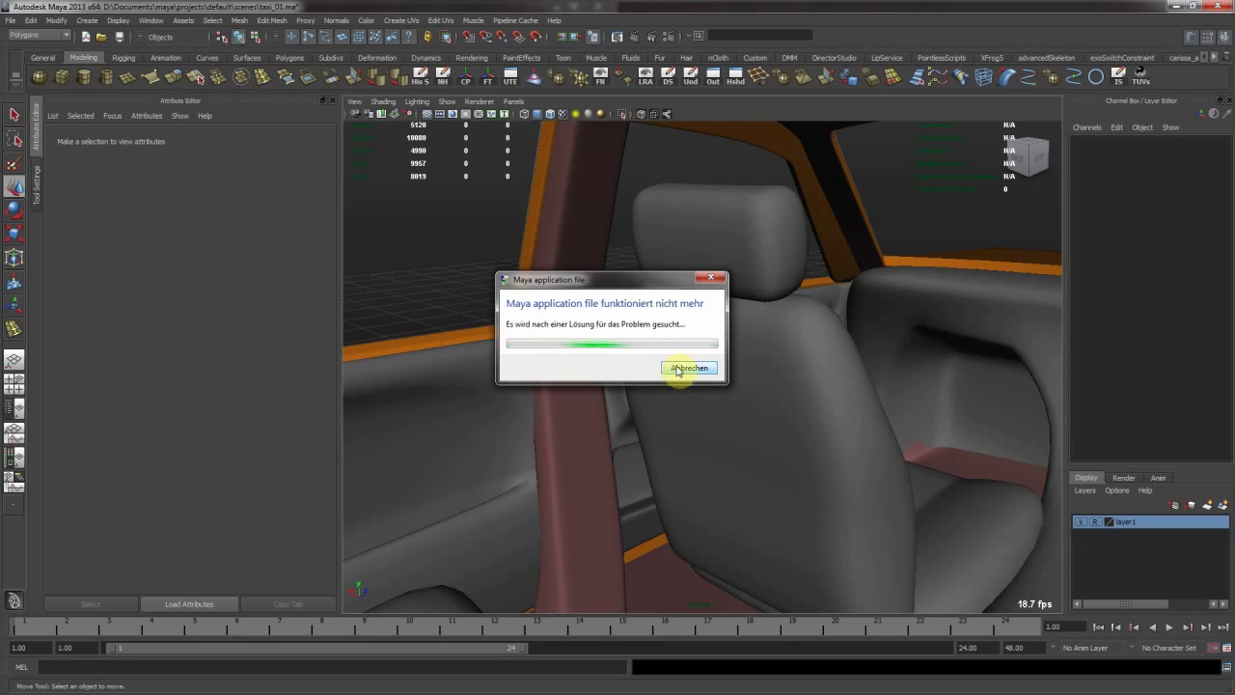
Dismiss the crash report and reopen the scene taxi_01.ma in the restarted Maya.
left_click(687, 367)
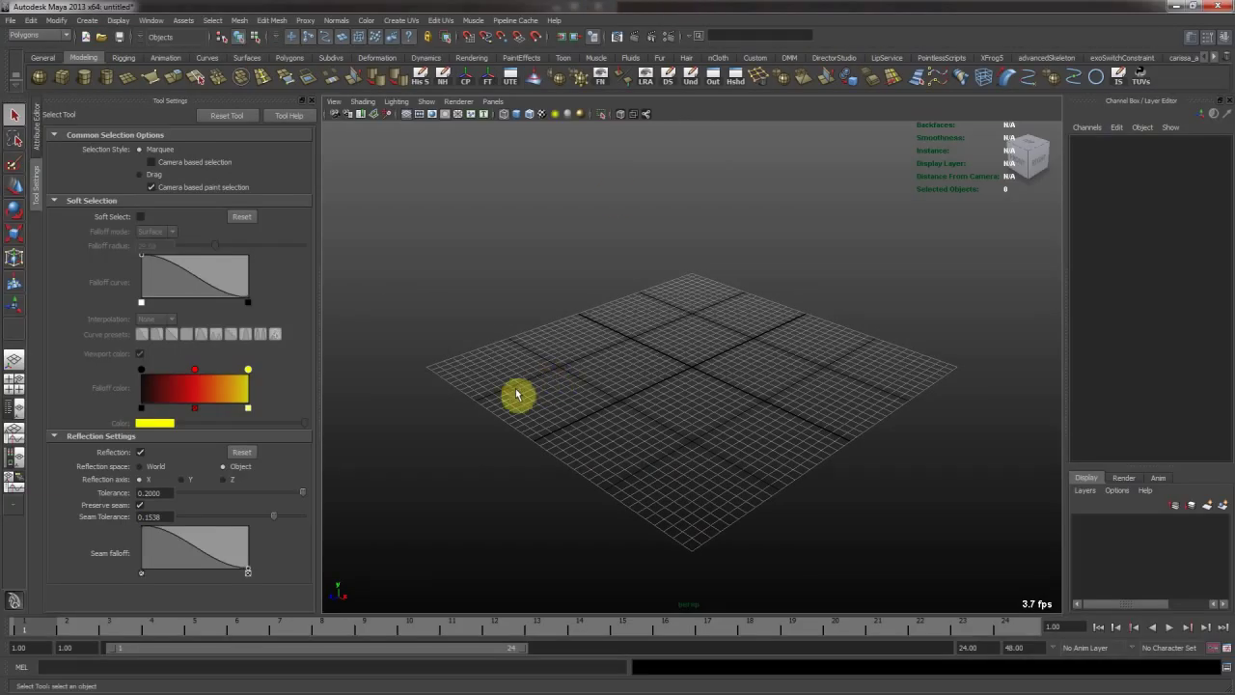
key("ctrl+o")
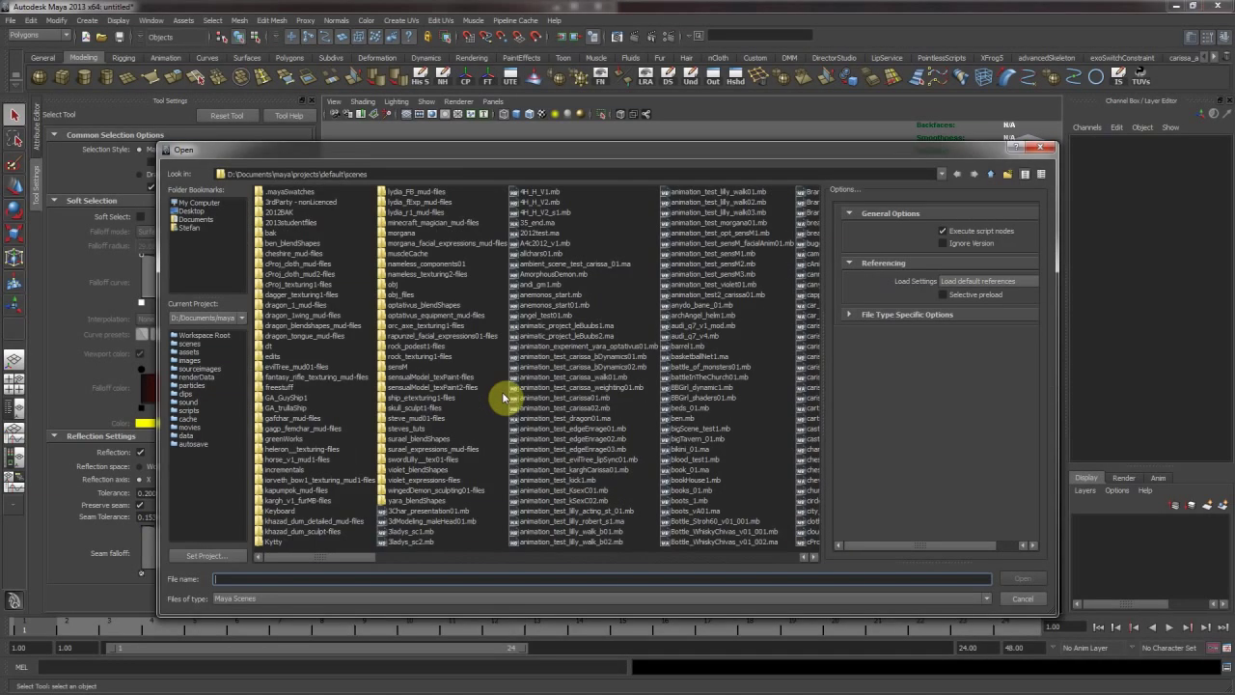
type("ta")
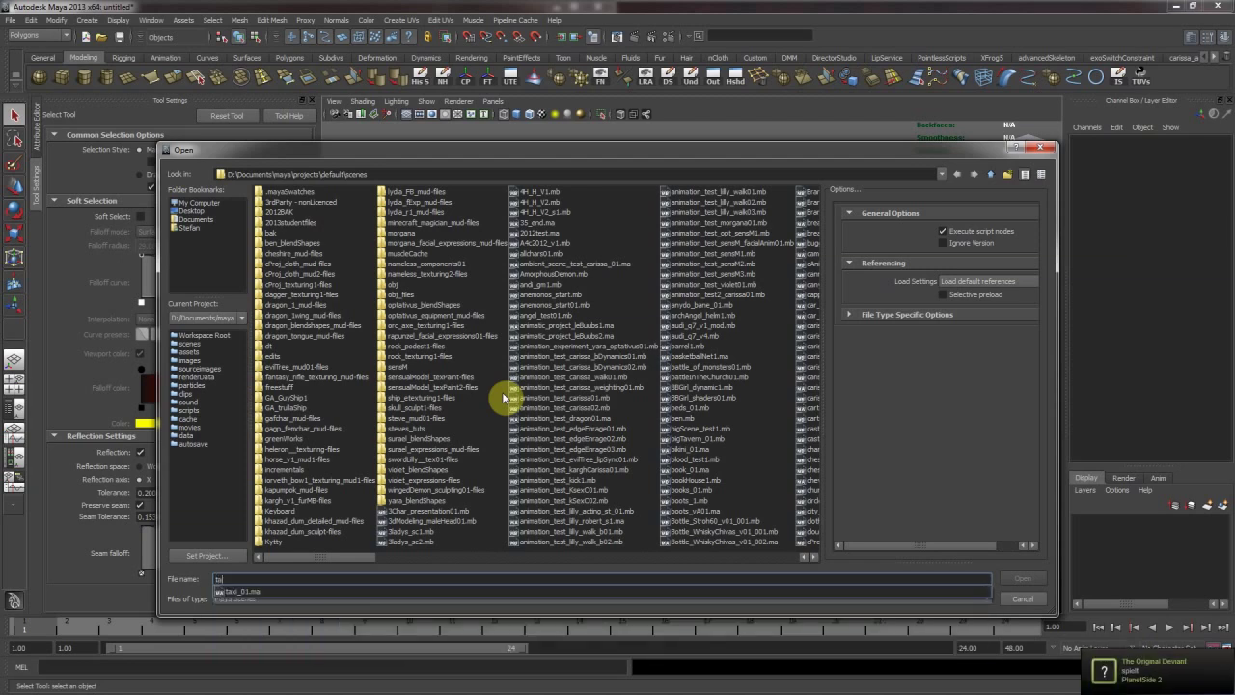
key("Down")
key("Return")
left_click(608, 353)
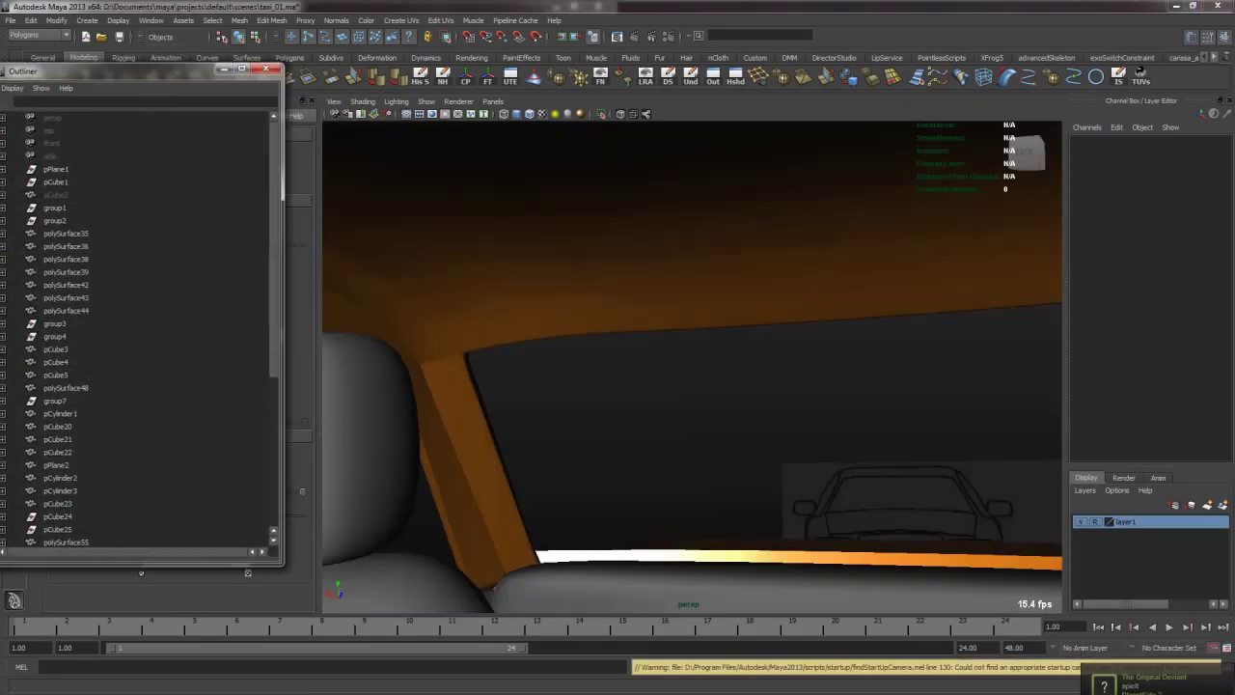
Isolate the body shell, select the inner face loop along one side's pillars and roof edge, and assign it the floor's dark red material.
left_click_drag(441, 372, 632, 319, "alt")
left_click(739, 331)
left_click(601, 114)
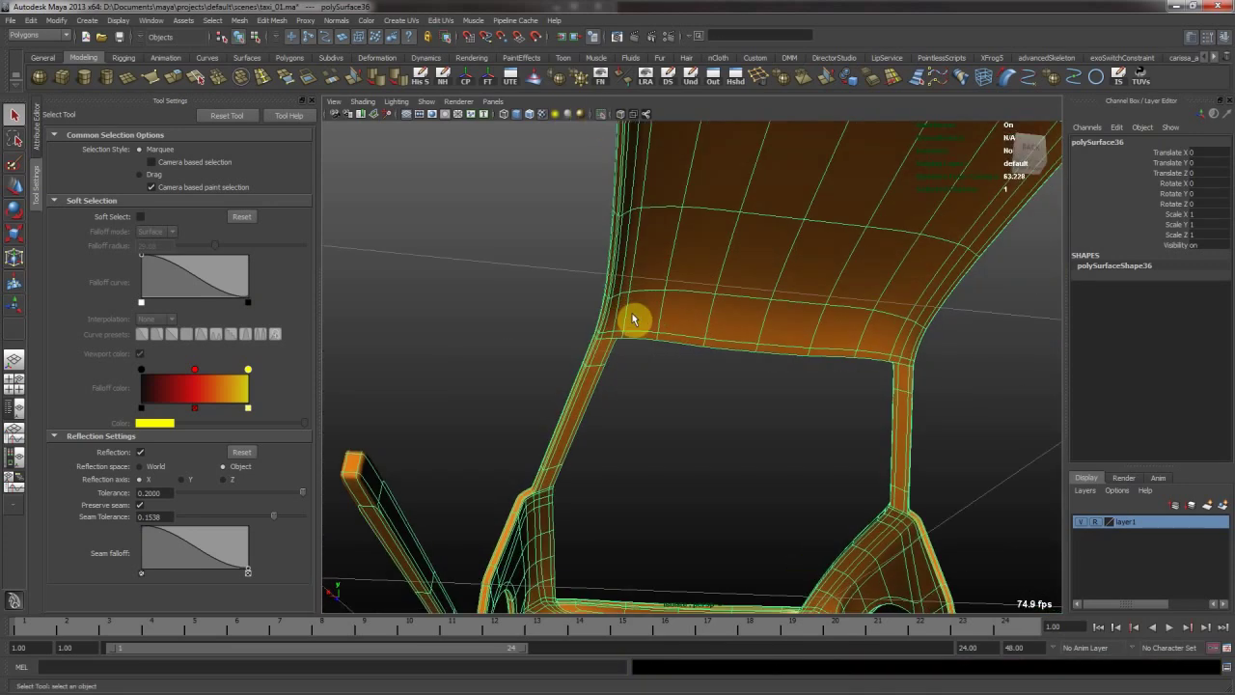
right_click_drag(696, 296, 696, 320)
left_click_drag(695, 319, 620, 370, "alt")
left_click(602, 493)
double_click(449, 407, "shift")
mouse_move(583, 381)
right_mouse_down()
mouse_move(612, 585)
mouse_move(711, 601)
mouse_move(711, 618)
right_mouse_up()
Select the inner face loop along the other side's pillars and roof edge and assign it the floor's dark red material.
left_click_drag(752, 458, 501, 231, "alt")
left_click(499, 232)
left_click_drag(871, 274, 977, 198, "alt")
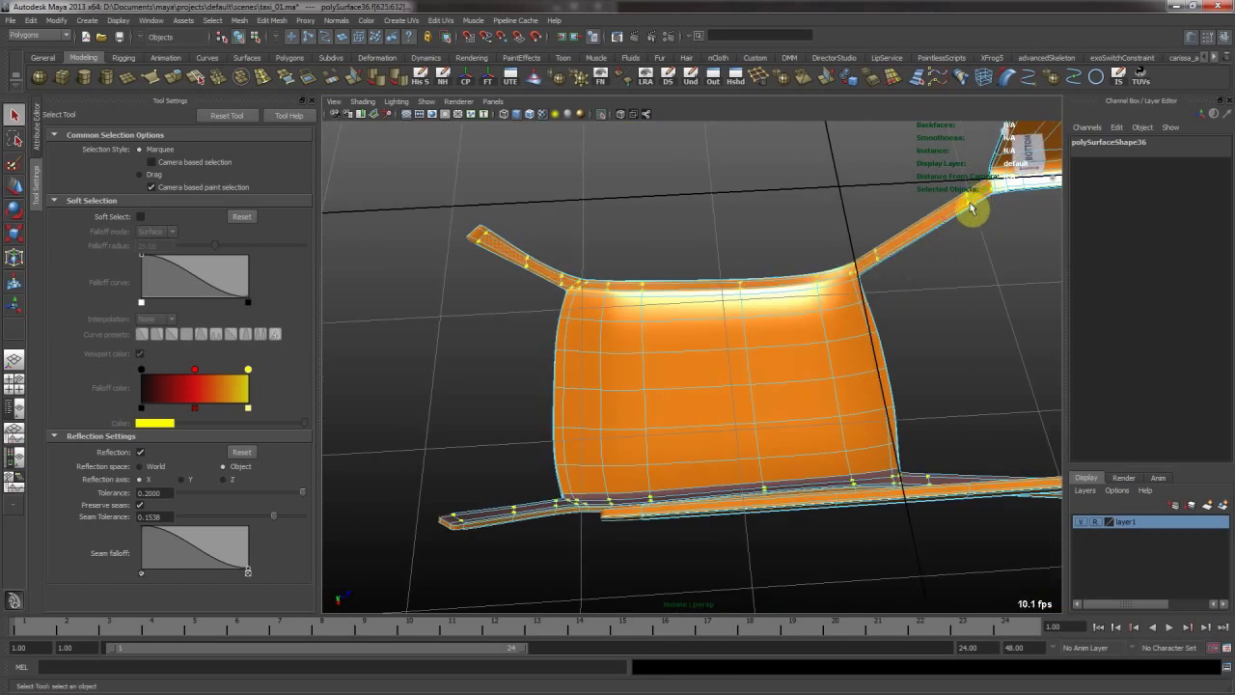
left_click_drag(799, 297, 755, 289, "alt")
right_click_drag(755, 289, 890, 524)
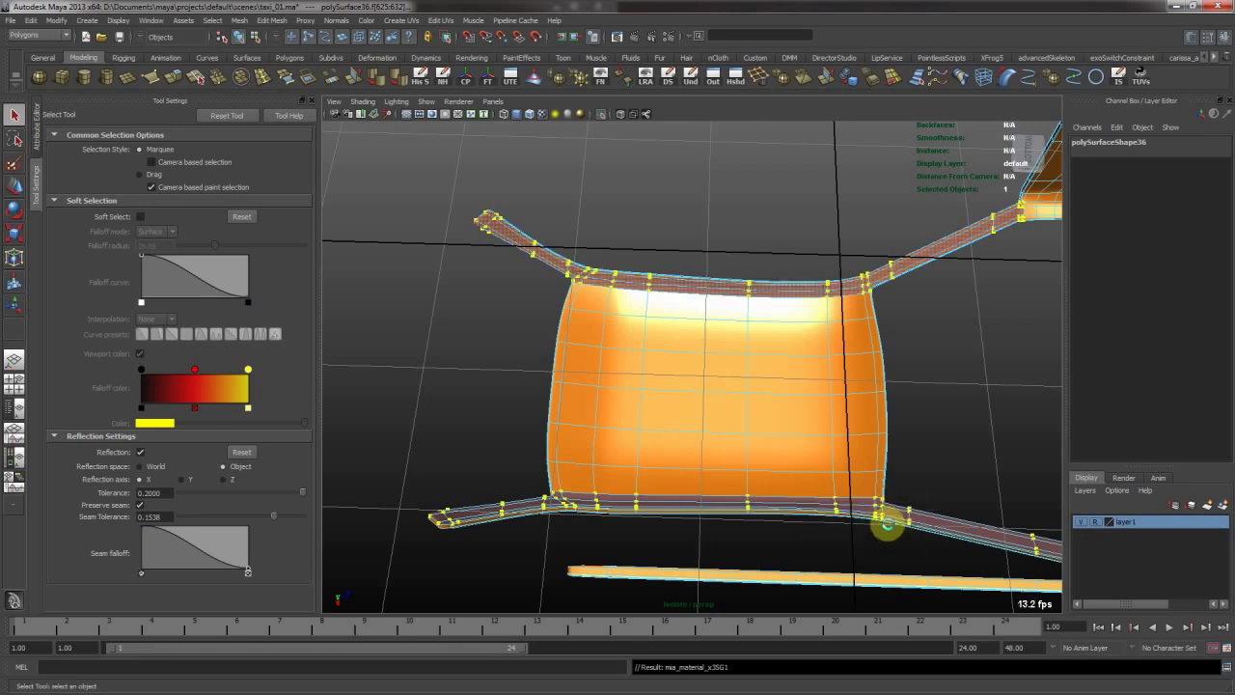
Select the inner roof faces by picking scattered ones and growing the selection, and assign them the floor's dark red material.
left_click(586, 342)
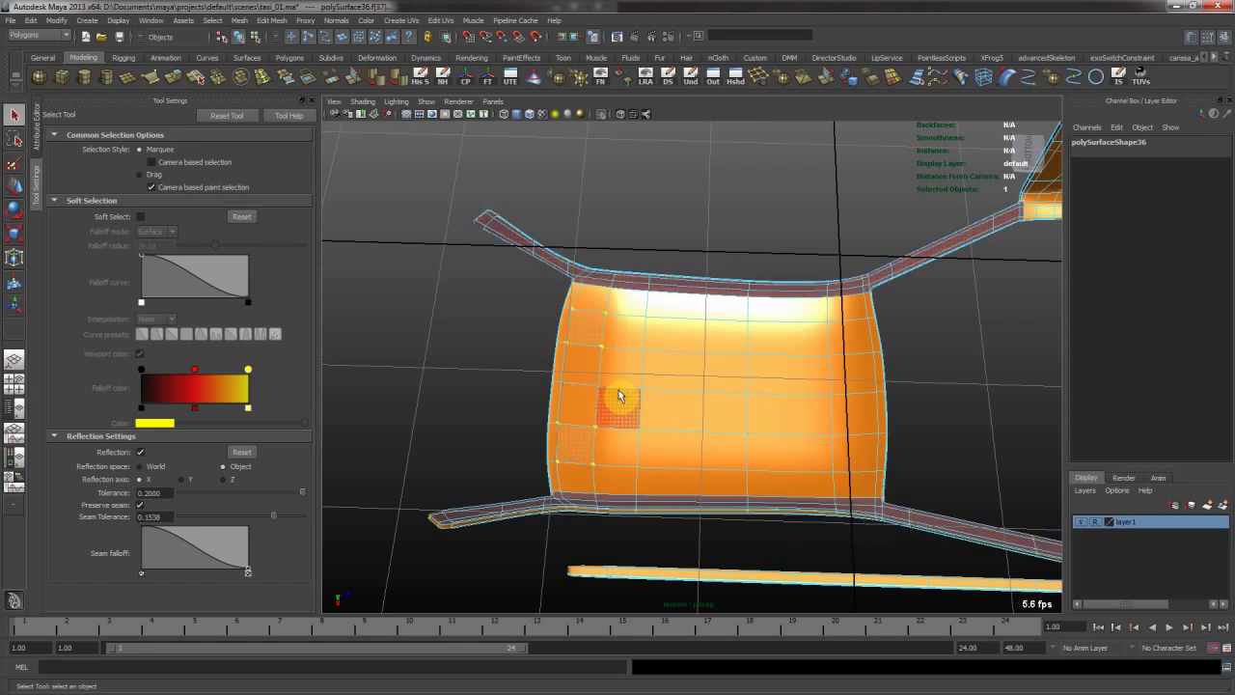
left_click(666, 343, "shift")
left_click(669, 425, "shift")
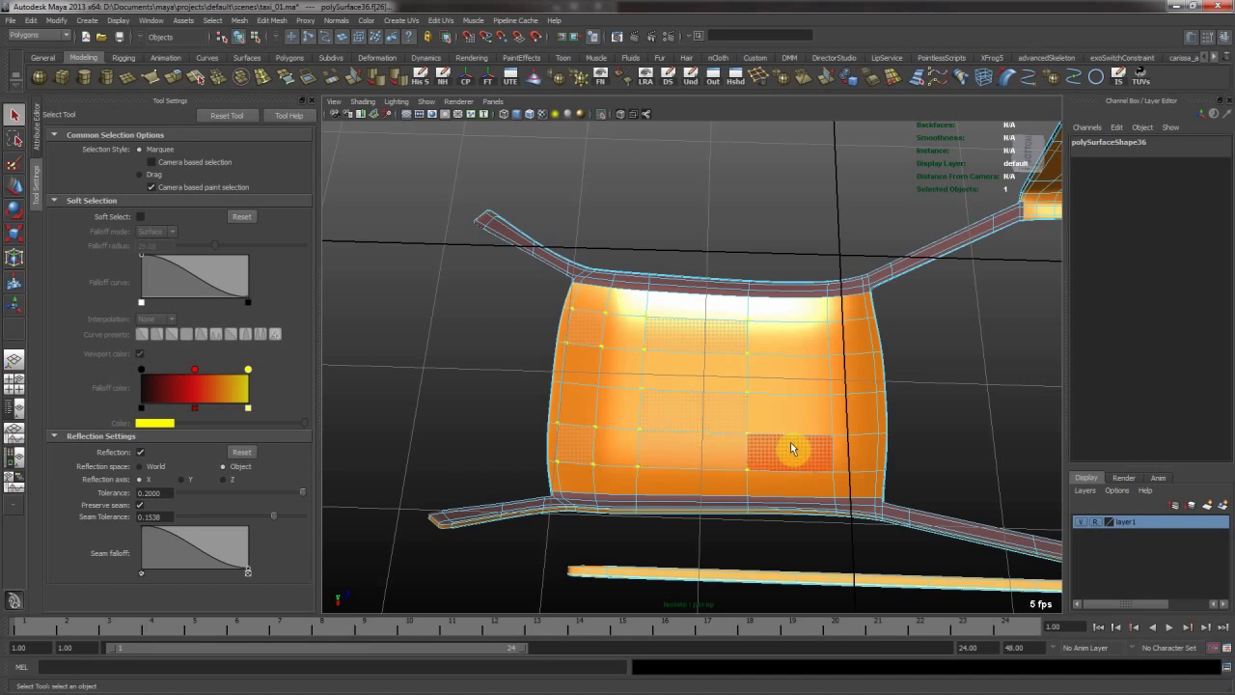
left_click(852, 346, "shift")
left_click(851, 439, "shift")
key("shift+period")
right_click_drag(754, 376, 883, 617)
Examine the cabin interior around the ceiling, window pillars, seats and dashboard for parts still showing body paint.
left_click_drag(781, 405, 676, 241, "alt")
left_click_drag(617, 135, 582, 387, "alt")
right_click_drag(582, 388, 840, 327, "alt")
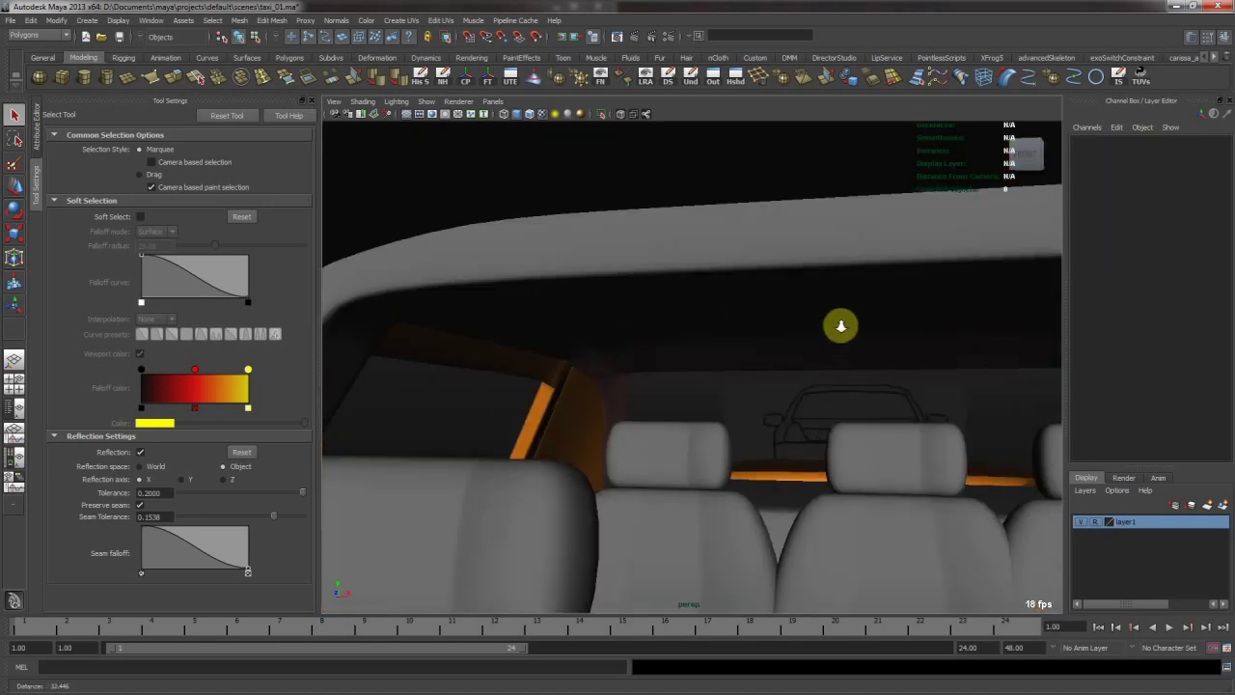
left_click(747, 268)
right_click_drag(855, 333, 600, 248, "alt")
left_click(611, 237)
left_click_drag(642, 331, 501, 385, "alt")
middle_click_drag(501, 386, 637, 386, "alt")
right_click_drag(637, 386, 705, 433, "alt")
left_click_drag(705, 433, 530, 422, "alt")
right_click_drag(530, 422, 673, 396, "alt")
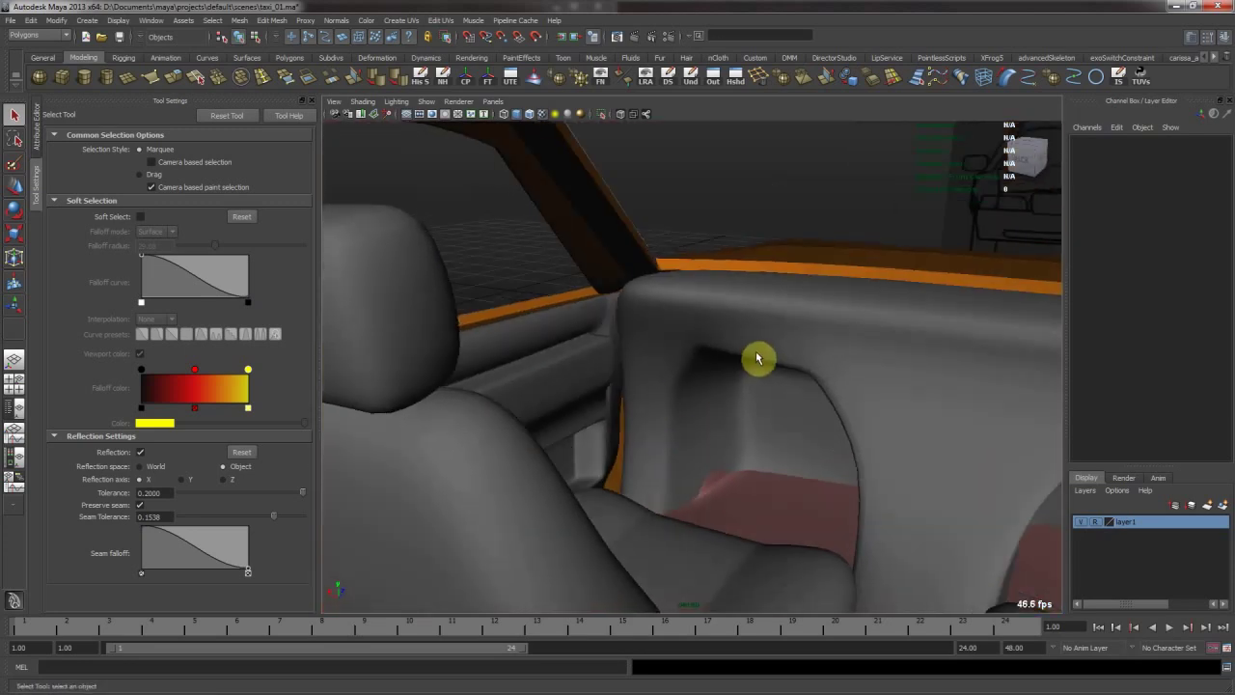
Assign the floor's dark red material to the grey dashboard, the door panel beside it and the panel behind the rear seats.
left_click(758, 358)
left_click(587, 380, "shift")
left_click_drag(628, 416, 865, 357, "alt")
middle_click_drag(866, 358, 877, 359, "alt")
left_click(393, 470)
left_click_drag(783, 388, 898, 405, "alt")
middle_click_drag(898, 405, 473, 383, "alt")
left_click_drag(474, 383, 863, 430, "alt")
middle_click_drag(863, 430, 556, 410, "alt")
left_click(782, 393)
left_click_drag(797, 375, 642, 424, "alt")
left_click(461, 397)
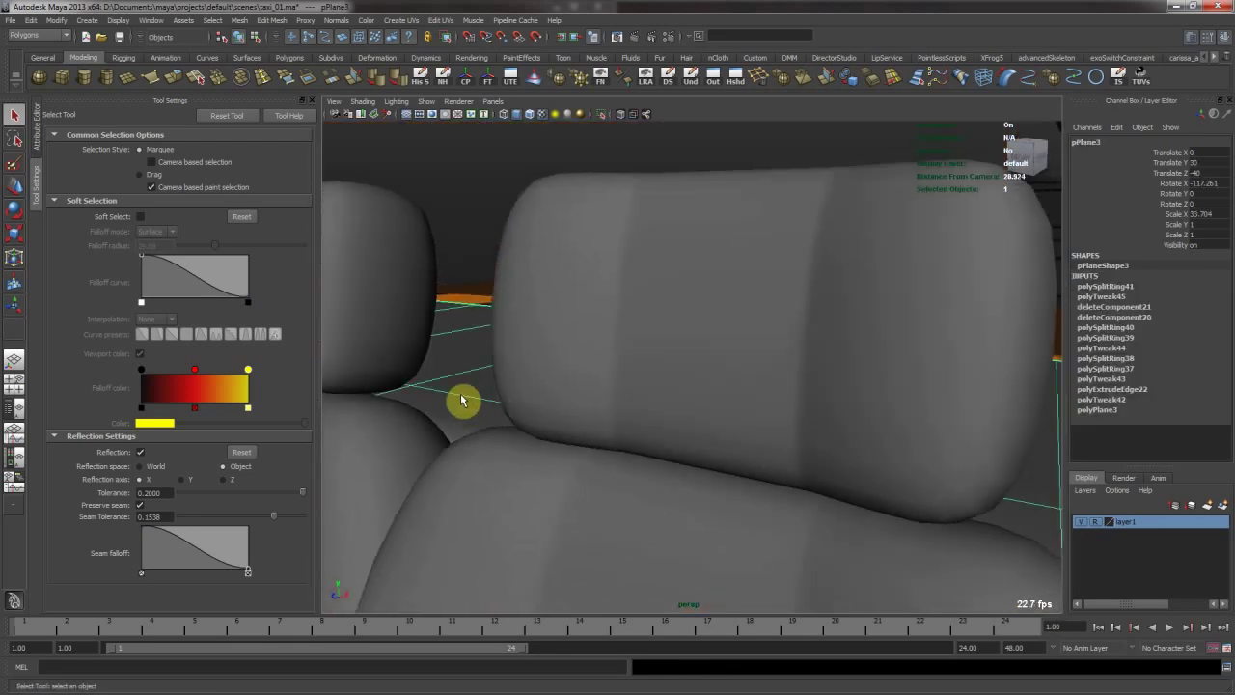
Delete the construction history of the panel behind the rear seats and freeze its transformations.
key("ctrl+a")
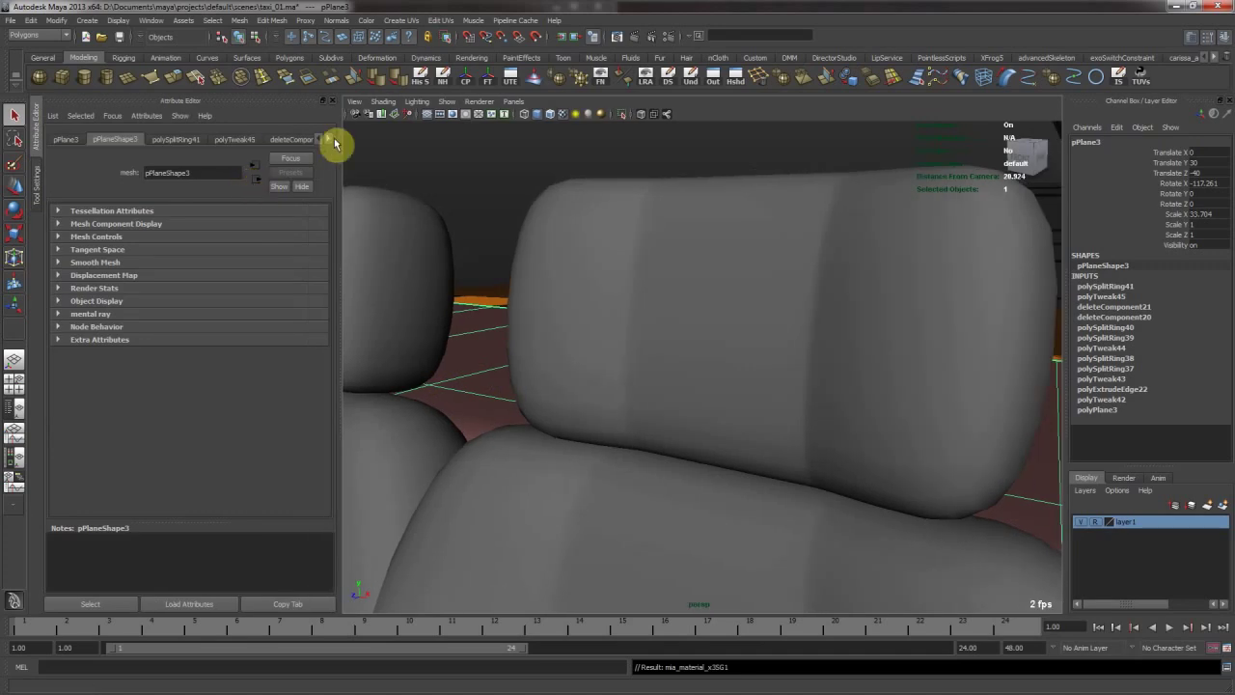
left_click(422, 75)
left_click(487, 77)
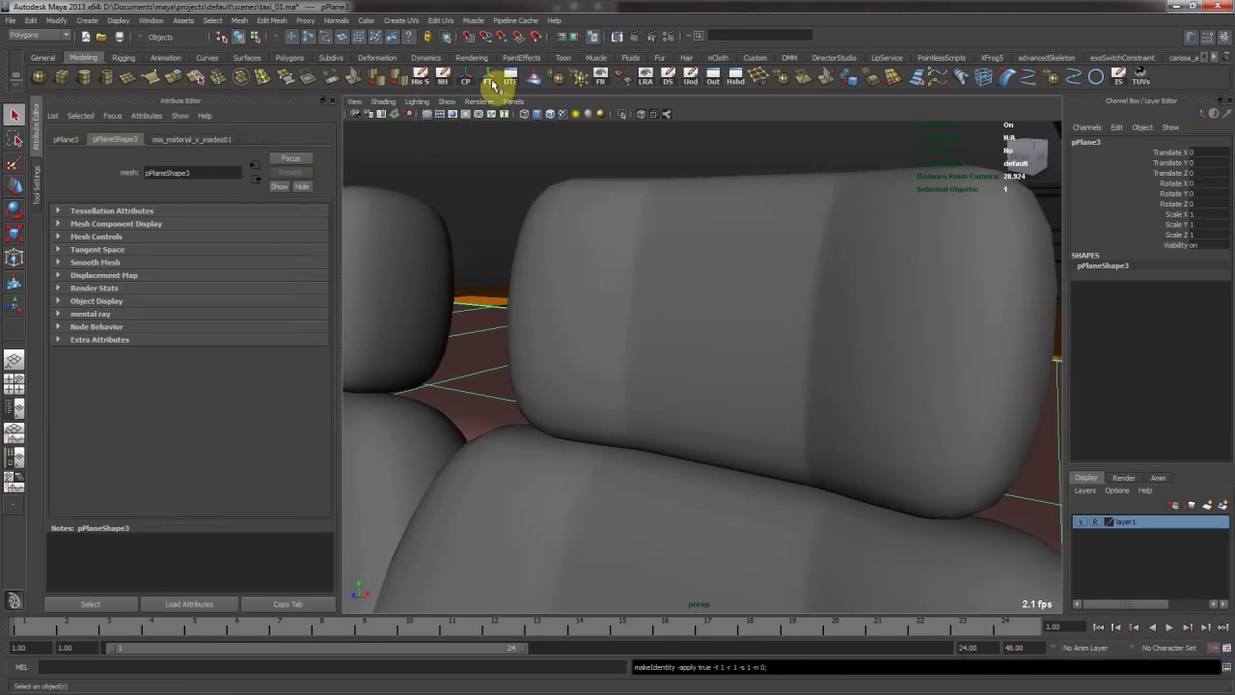
Change the diffuse color of mia_material_x_insides01 to a muted dark brown.
left_click(224, 140)
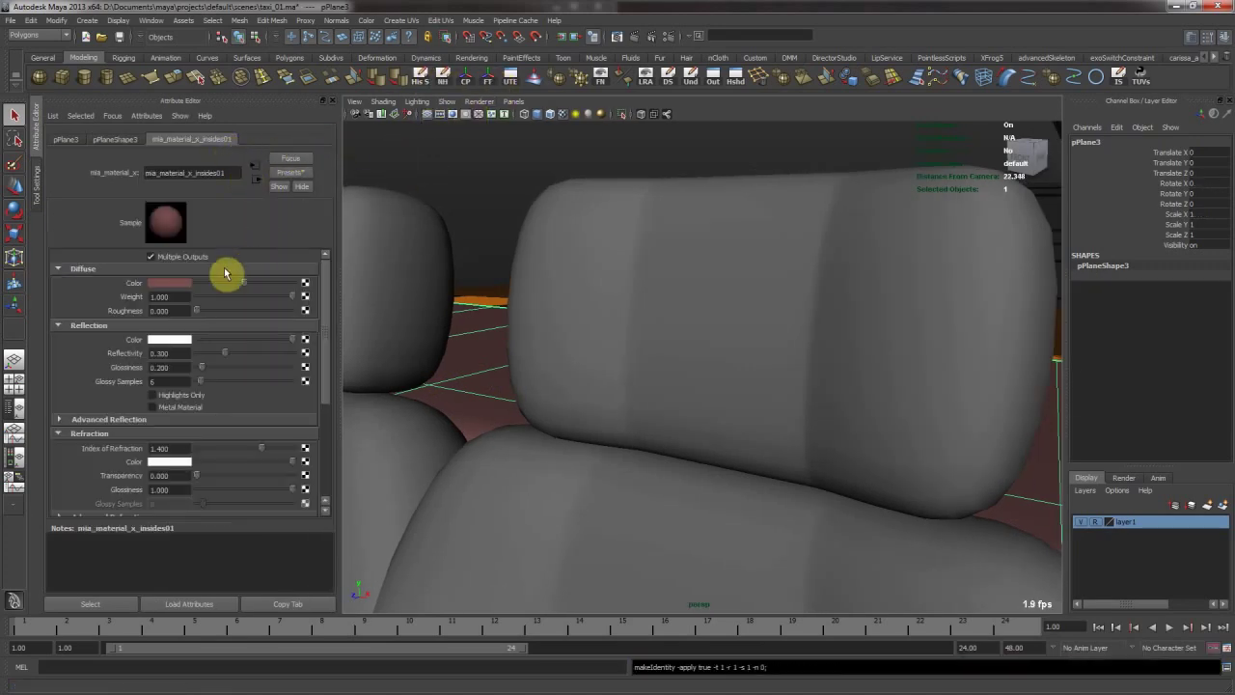
left_click(169, 285)
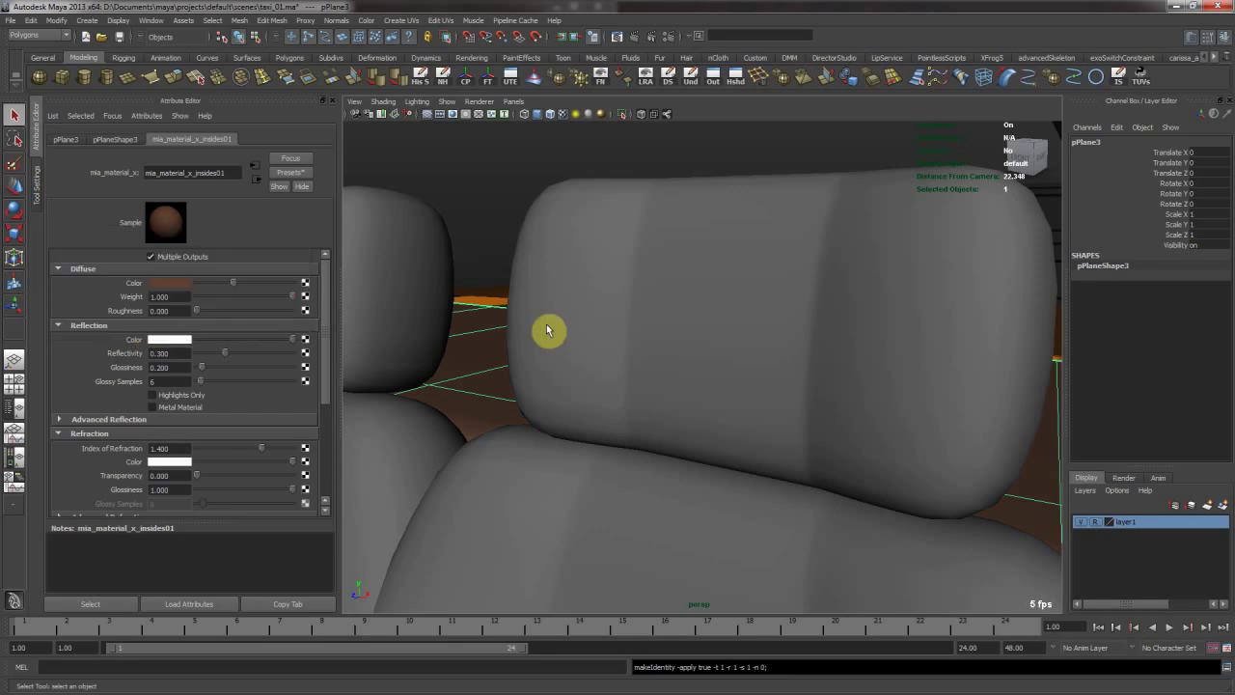
left_click(175, 284)
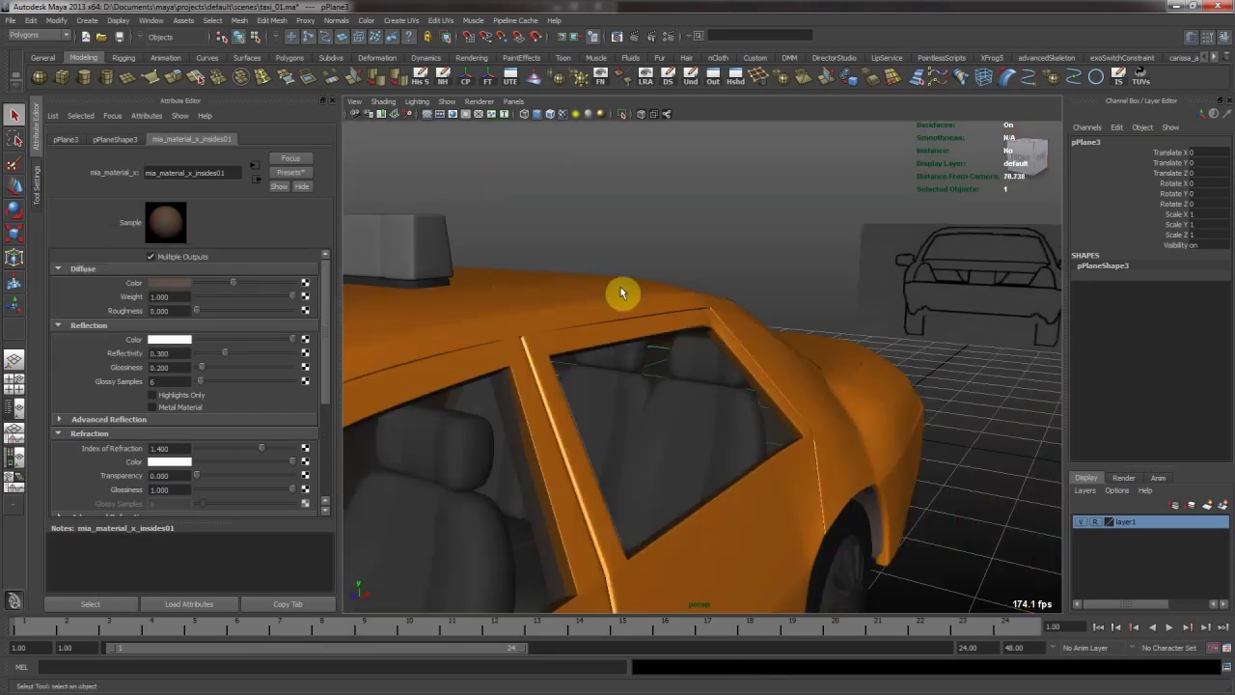
Select the cushion, backrest and headrest of one front seat.
left_click(744, 289)
left_click_drag(744, 290, 560, 353, "alt")
scroll(567, 353, "up", 3)
right_click_drag(565, 351, 895, 384, "alt")
left_click_drag(895, 384, 650, 392, "alt")
right_click_drag(650, 392, 797, 345, "alt")
left_click_drag(797, 344, 719, 367, "alt")
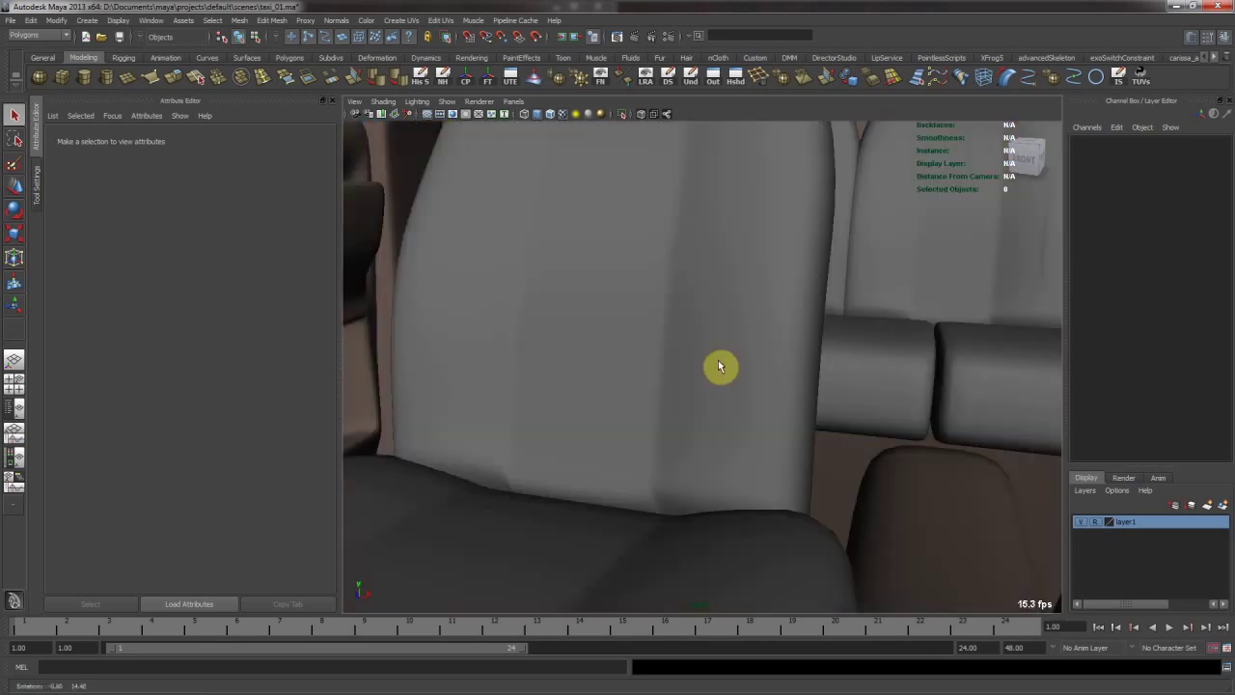
left_click(597, 508)
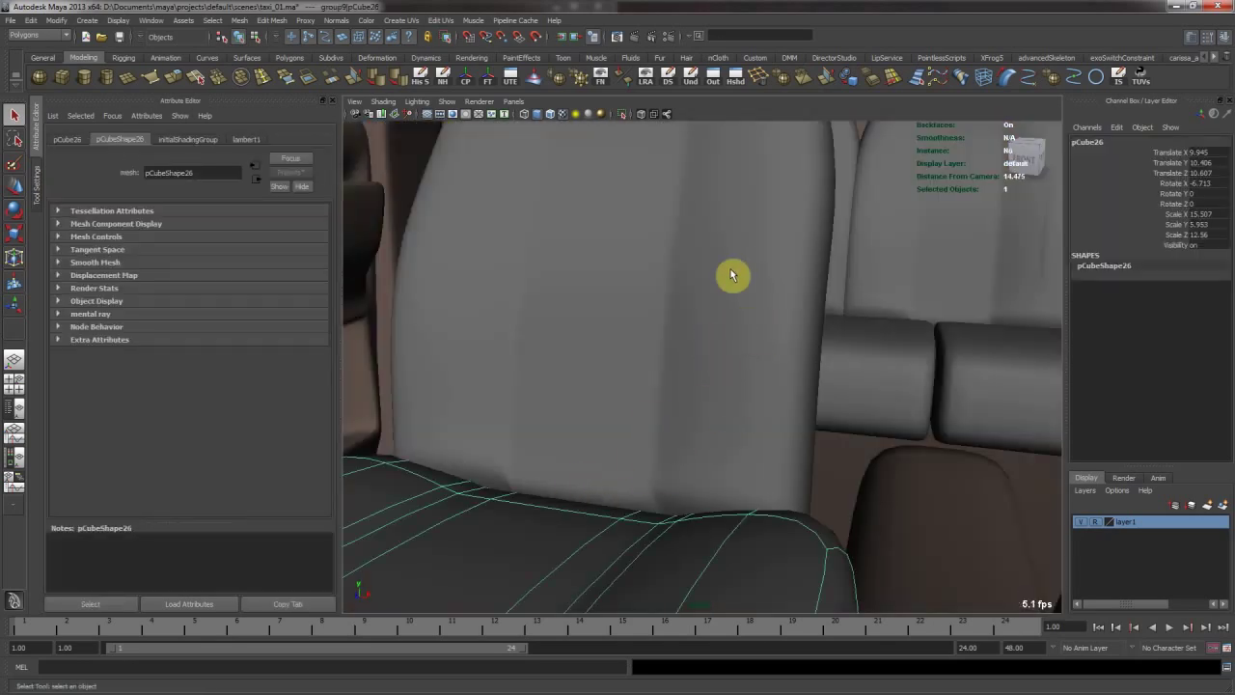
left_click(731, 275, "shift")
right_click_drag(724, 248, 664, 313, "alt")
left_click(626, 229, "shift")
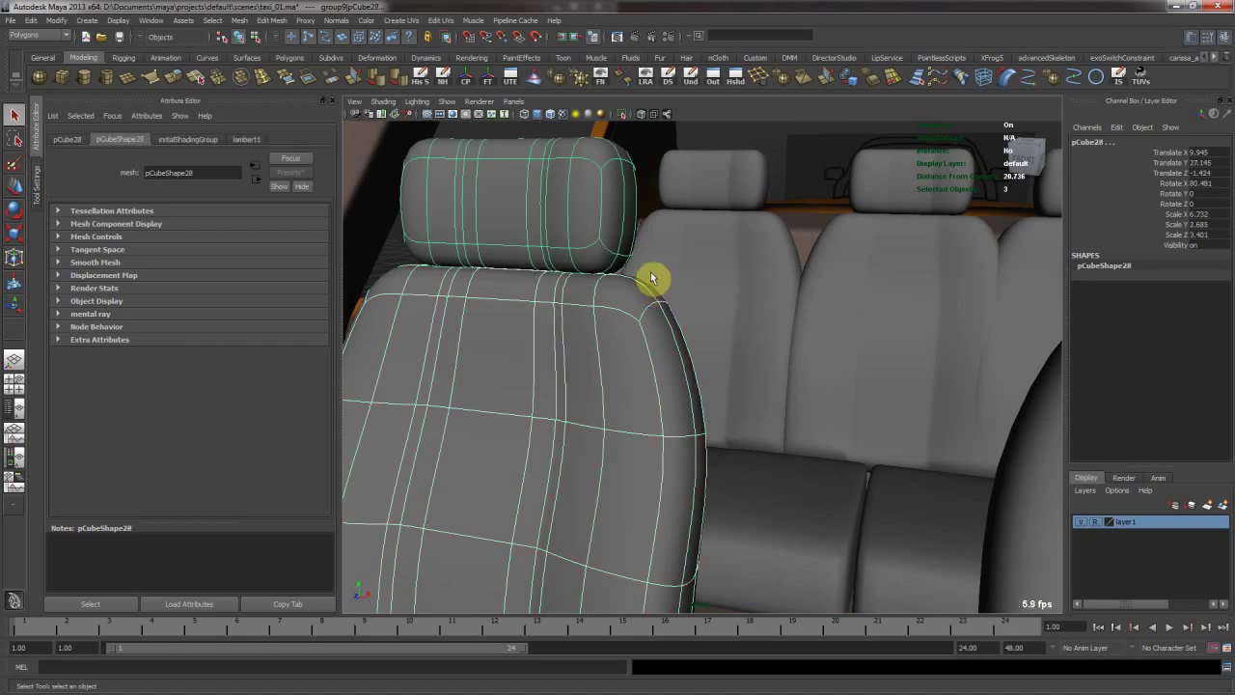
Add the rear seats and the other front seat's parts to the selection and assign them all a new mia_material_x.
left_click(762, 469, "shift")
left_click(752, 289, "shift")
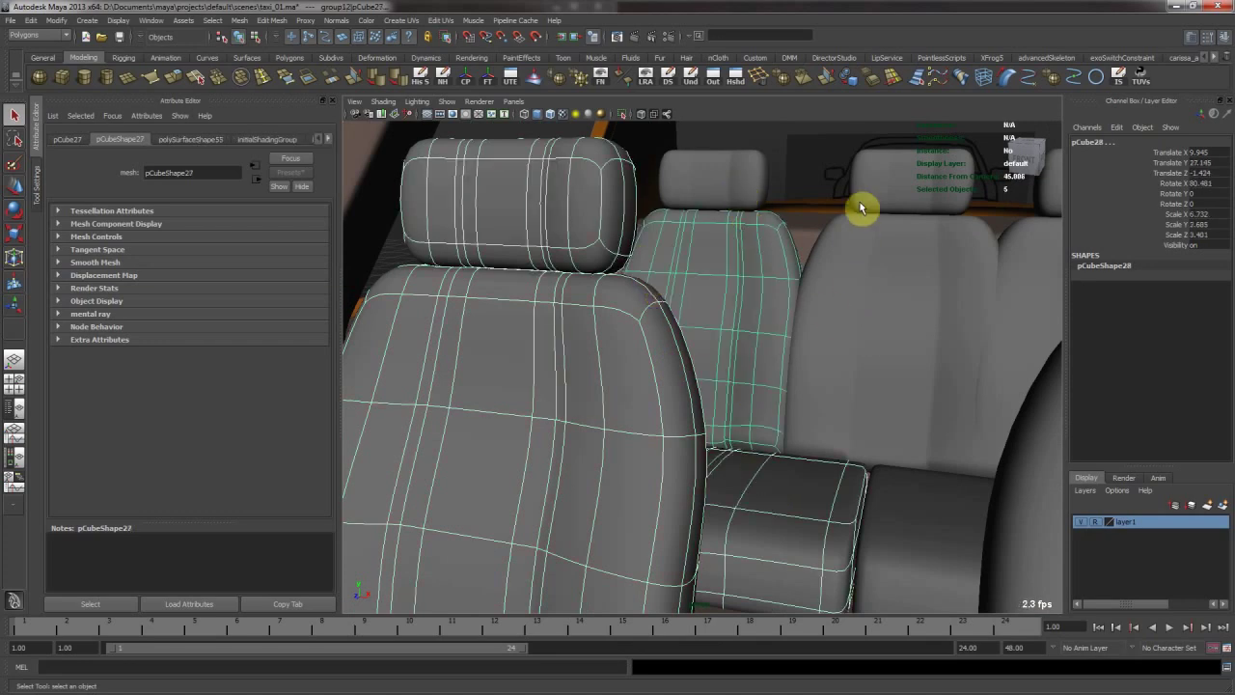
middle_click_drag(901, 405, 653, 380, "alt")
left_click_drag(653, 380, 758, 383, "alt")
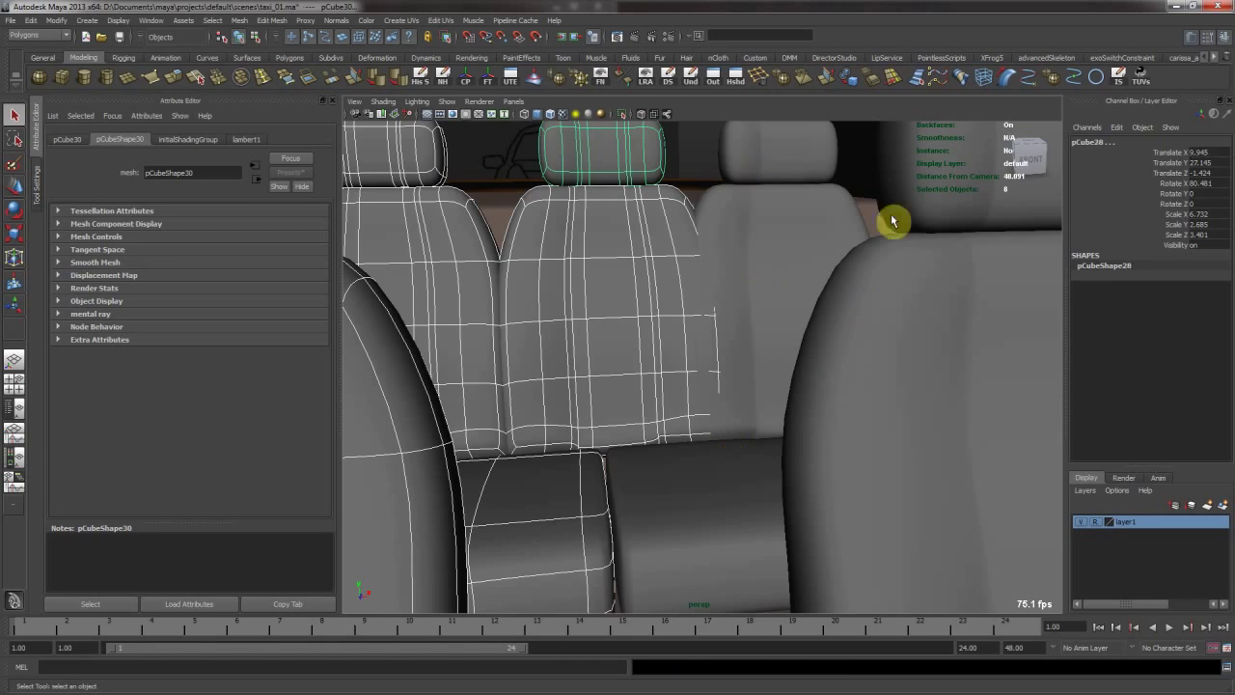
left_click(749, 466, "shift")
left_click_drag(748, 466, 832, 427, "alt")
left_click(851, 365, "shift")
left_click_drag(852, 364, 639, 390, "alt")
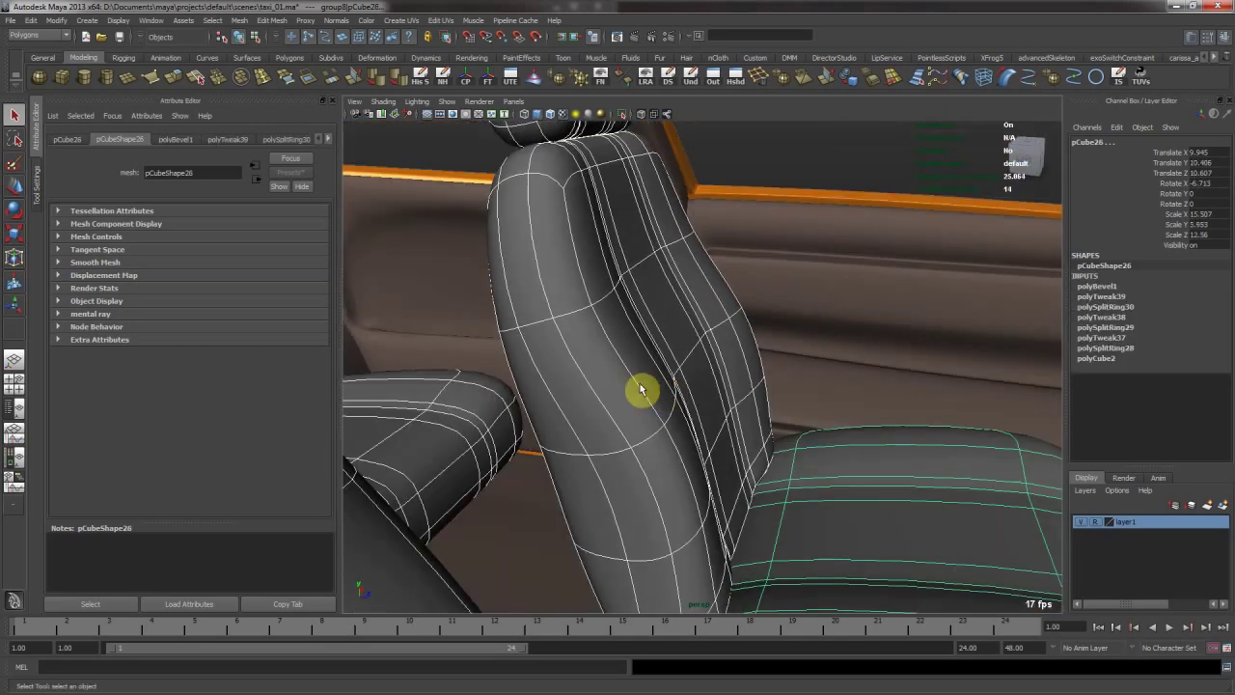
right_click_drag(630, 385, 655, 565)
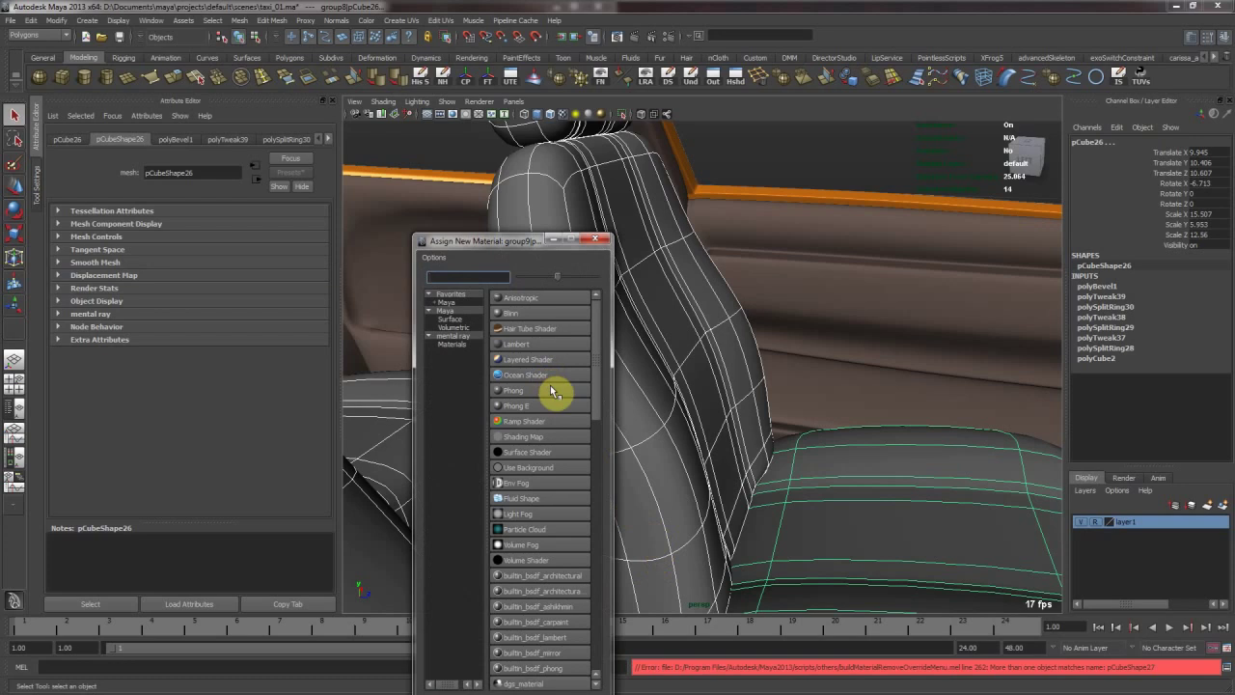
scroll(550, 396, "down", 5)
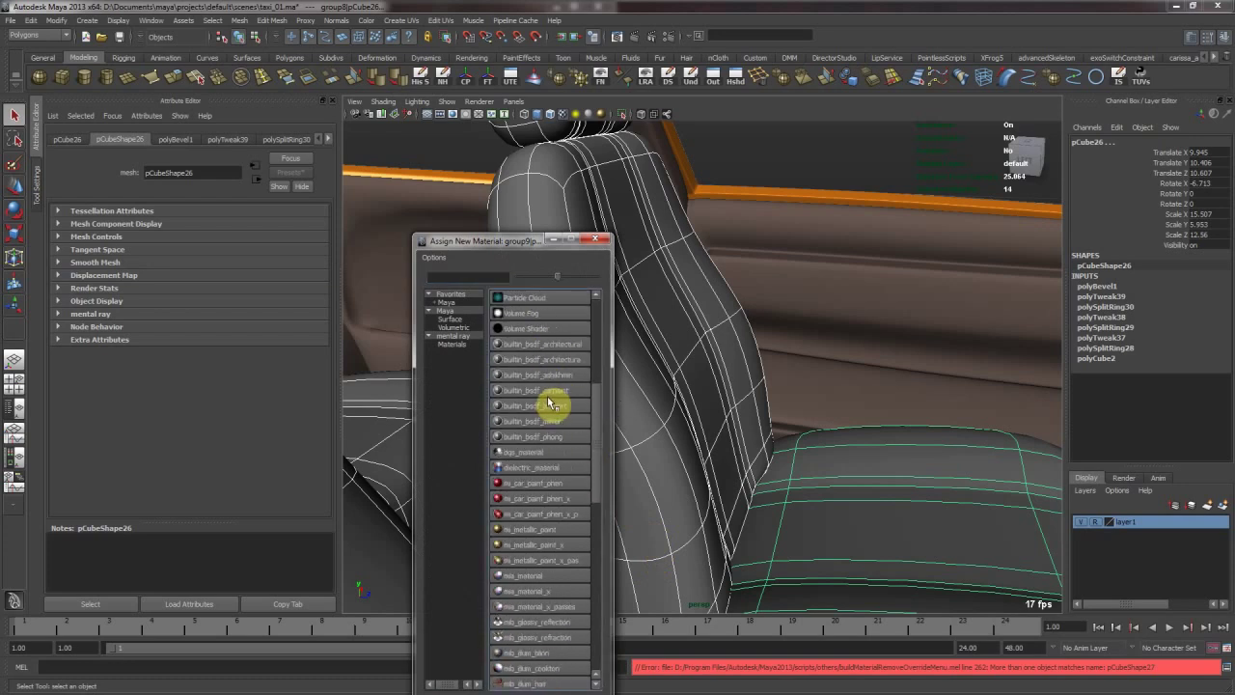
left_click(551, 592)
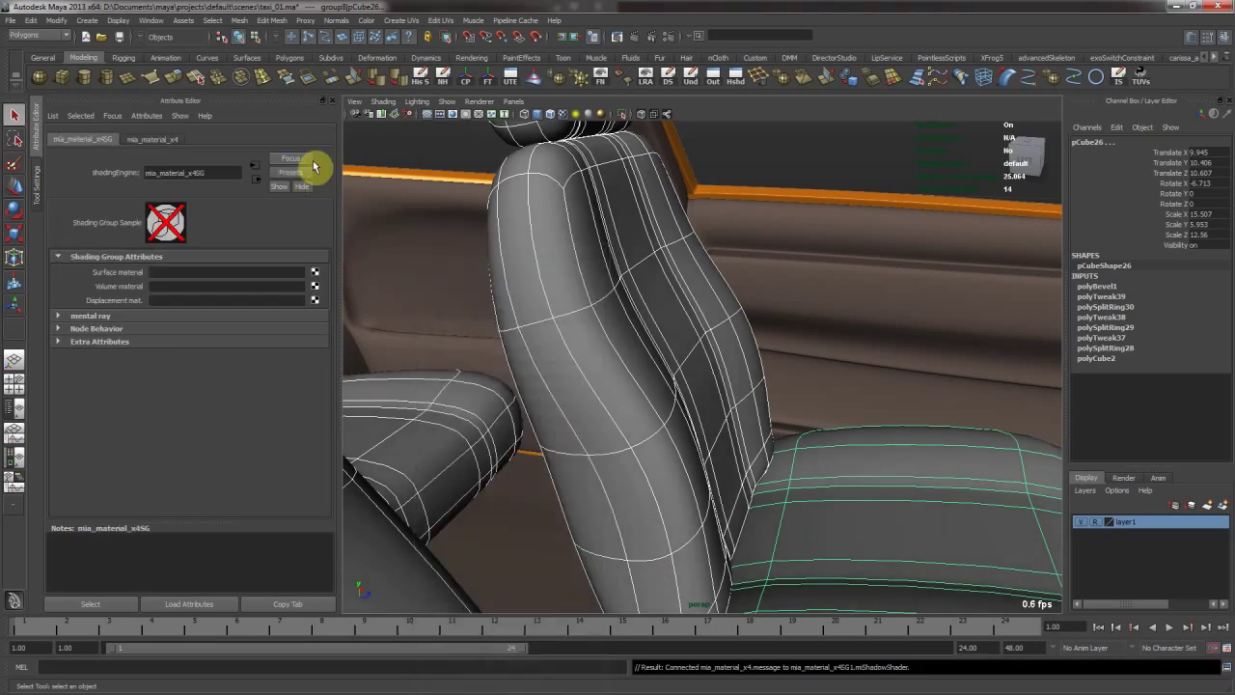
Rename the new seat material mia_material_x_seats01 and replace its settings with the Rubber preset.
left_click(169, 141)
left_click(212, 172)
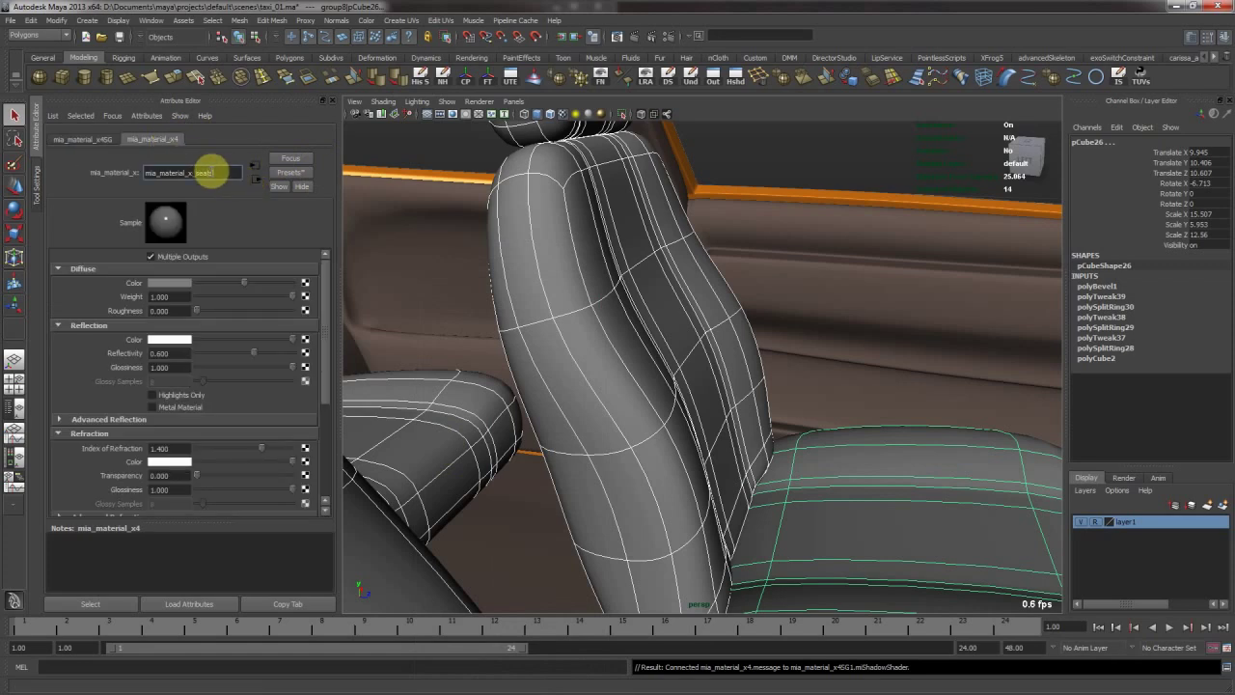
key("Return")
left_click(290, 173)
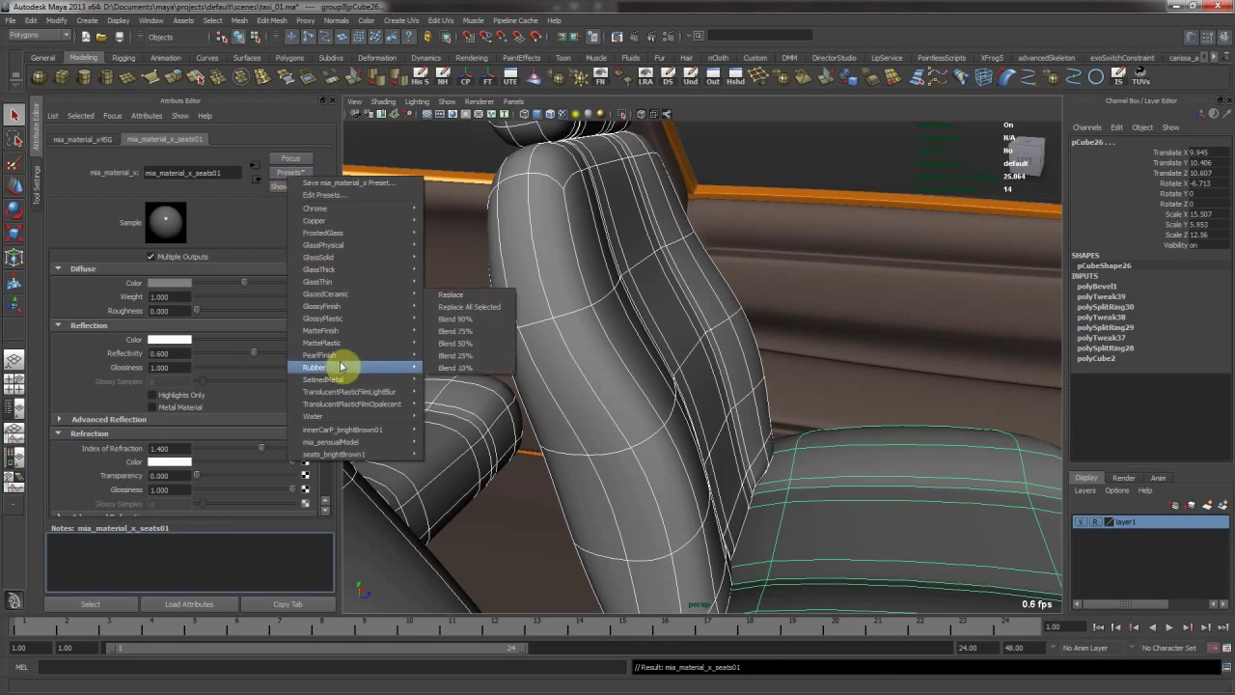
mouse_move(352, 362)
left_click(454, 368)
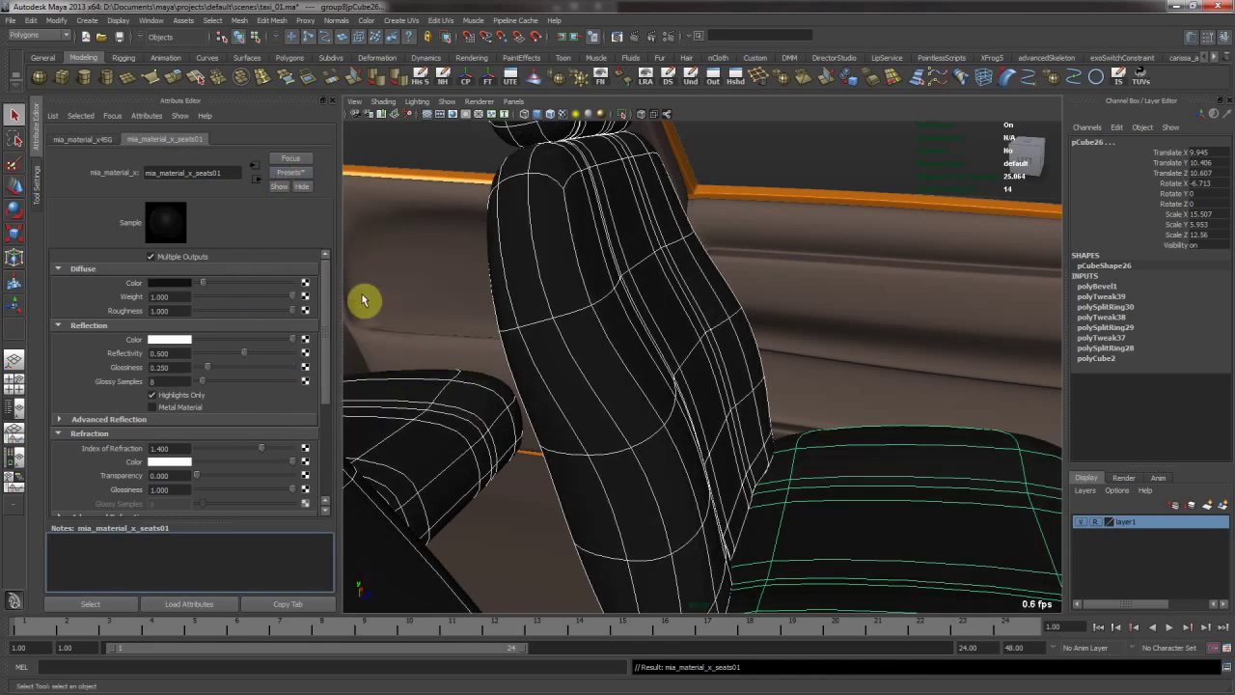
Delete the history of a front seat's backrest, then lighten and slightly tint the seat material's diffuse color.
scroll(756, 286, "down", 6)
left_click(891, 222)
left_click_drag(894, 249, 736, 355, "alt")
left_click(736, 355)
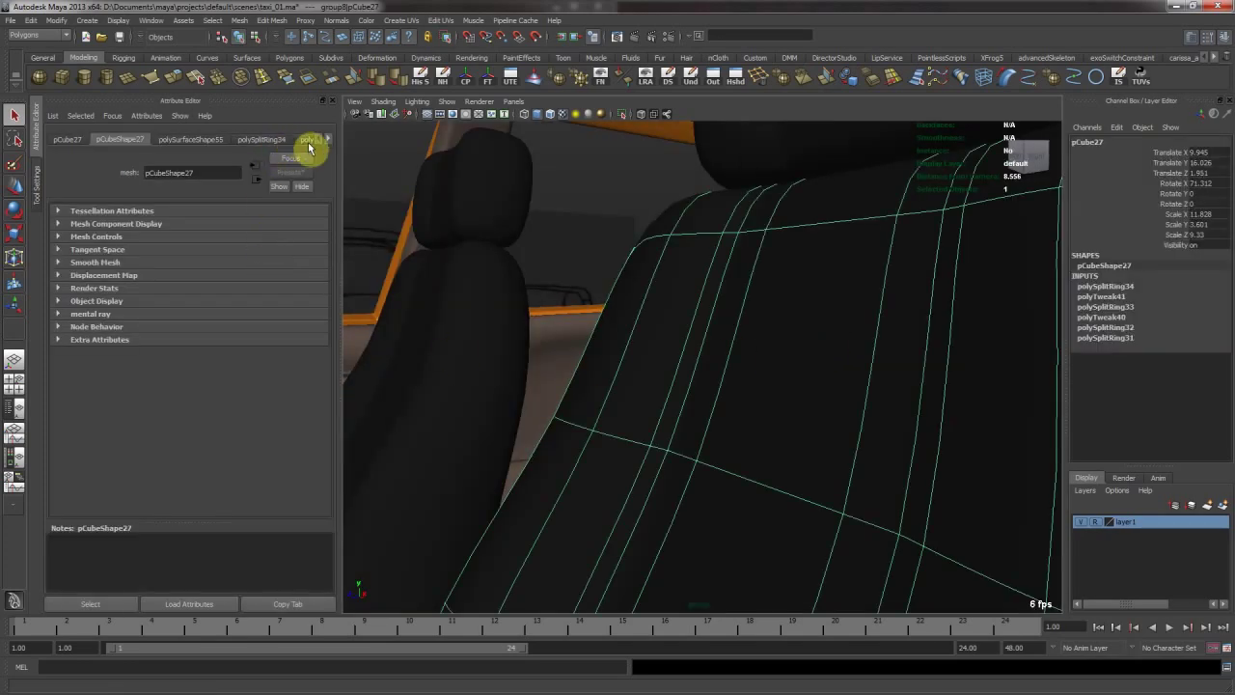
left_click(422, 75)
left_click(228, 141)
left_click_drag(201, 283, 215, 287)
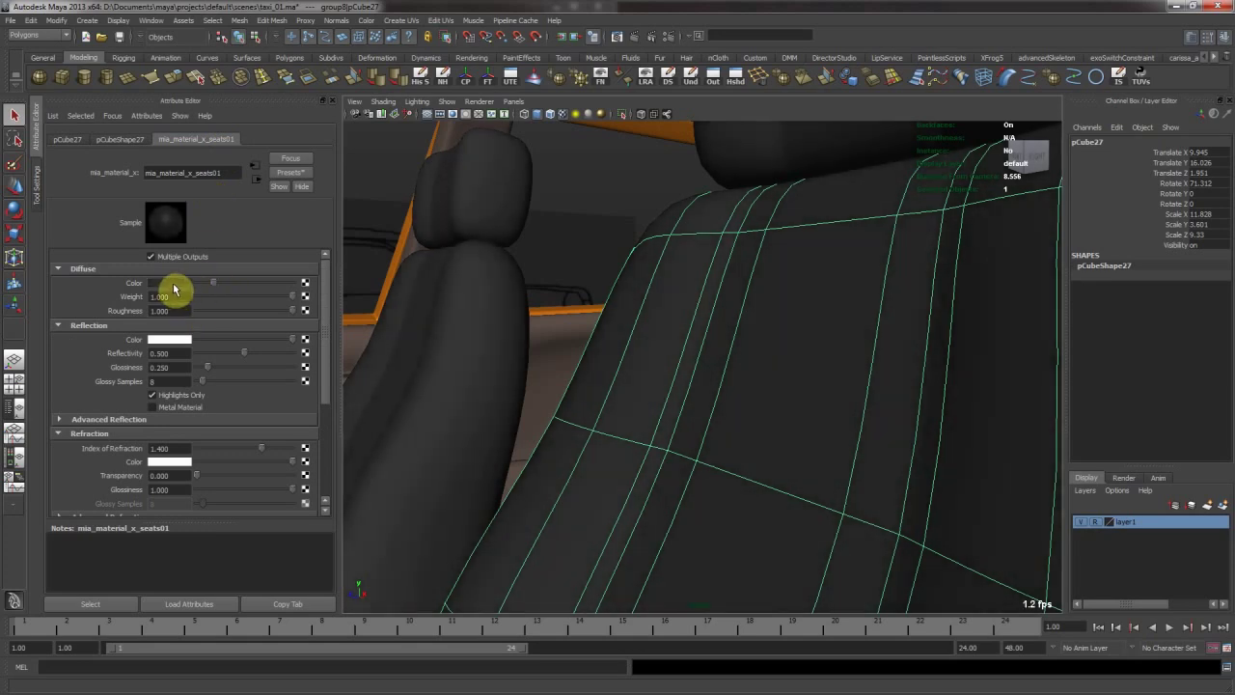
left_click(172, 284)
left_click_drag(158, 319, 106, 325)
left_click_drag(121, 319, 117, 316)
Select both rear lights and assign them a new Blinn material.
right_click_drag(725, 353, 450, 164, "alt")
left_click(838, 319)
right_click_drag(837, 322, 630, 272, "alt")
left_click_drag(630, 272, 490, 277, "alt")
right_click_drag(743, 371, 673, 342, "alt")
left_click_drag(673, 342, 744, 396, "alt")
left_click(841, 377)
left_click_drag(842, 377, 751, 425, "alt")
left_click(754, 416, "shift")
right_click_drag(599, 396, 612, 573)
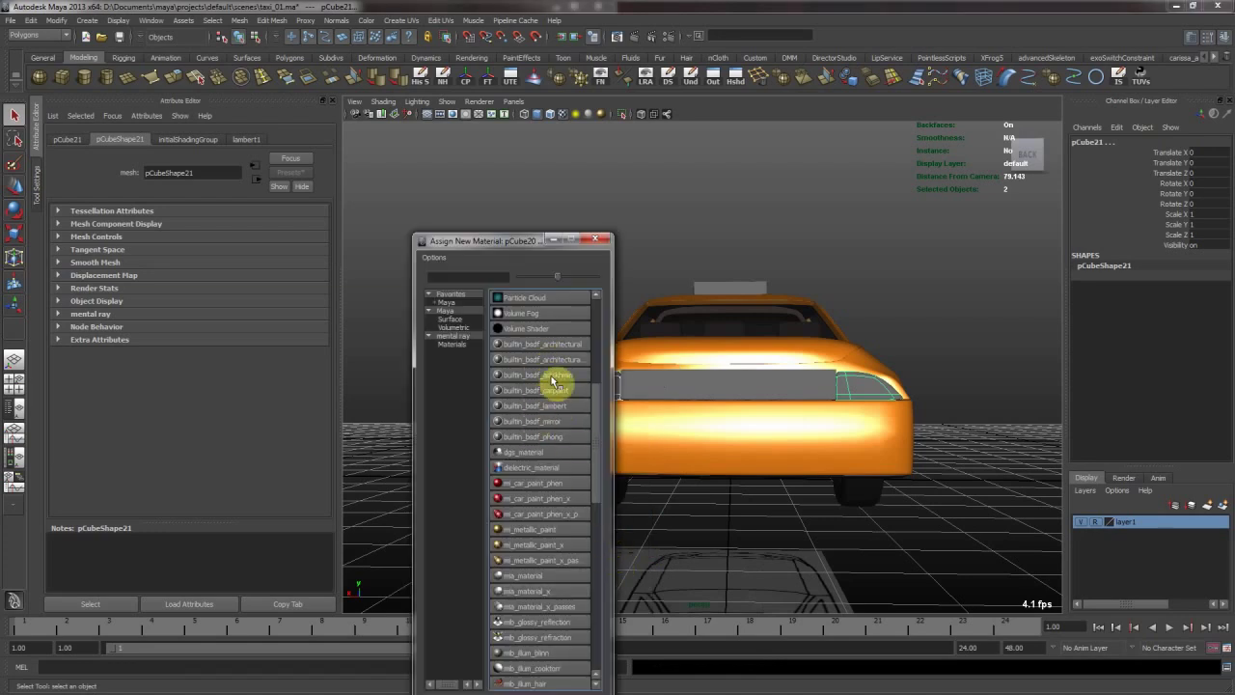
scroll(553, 381, "up", 5)
left_click(524, 310)
Name the rear lights' material blinn_backLights01 and set its color to dark red.
left_click(193, 172)
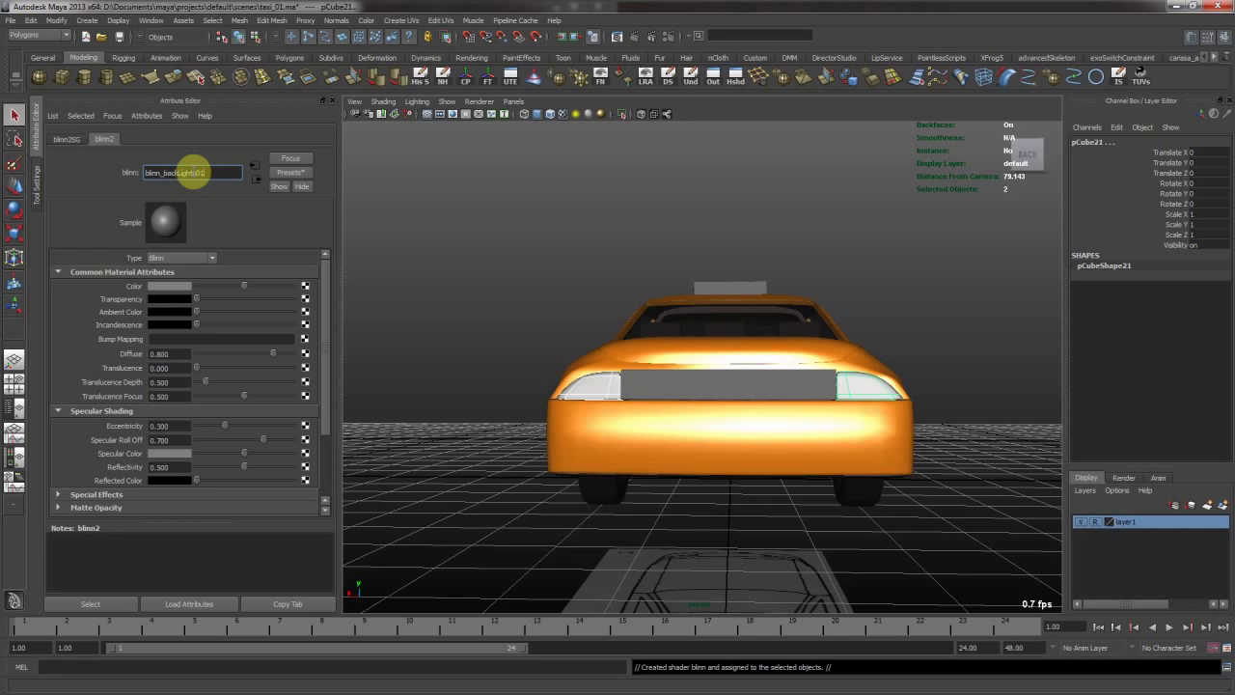
key("Return")
left_click(179, 285)
left_click_drag(140, 318, 264, 316)
Tint the specular color of blinn_backLights01 to a muted red.
left_click_drag(612, 307, 679, 347, "alt")
right_click_drag(679, 347, 626, 349, "alt")
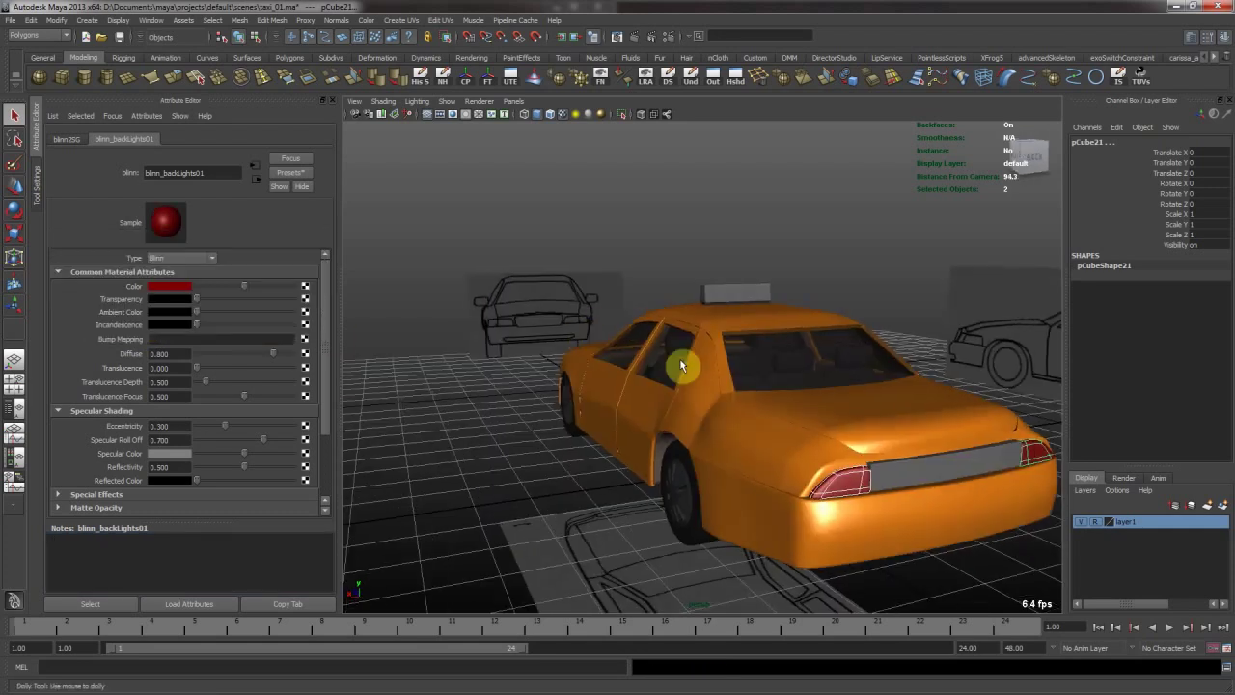
left_click_drag(626, 355, 576, 322, "alt")
left_click(181, 453)
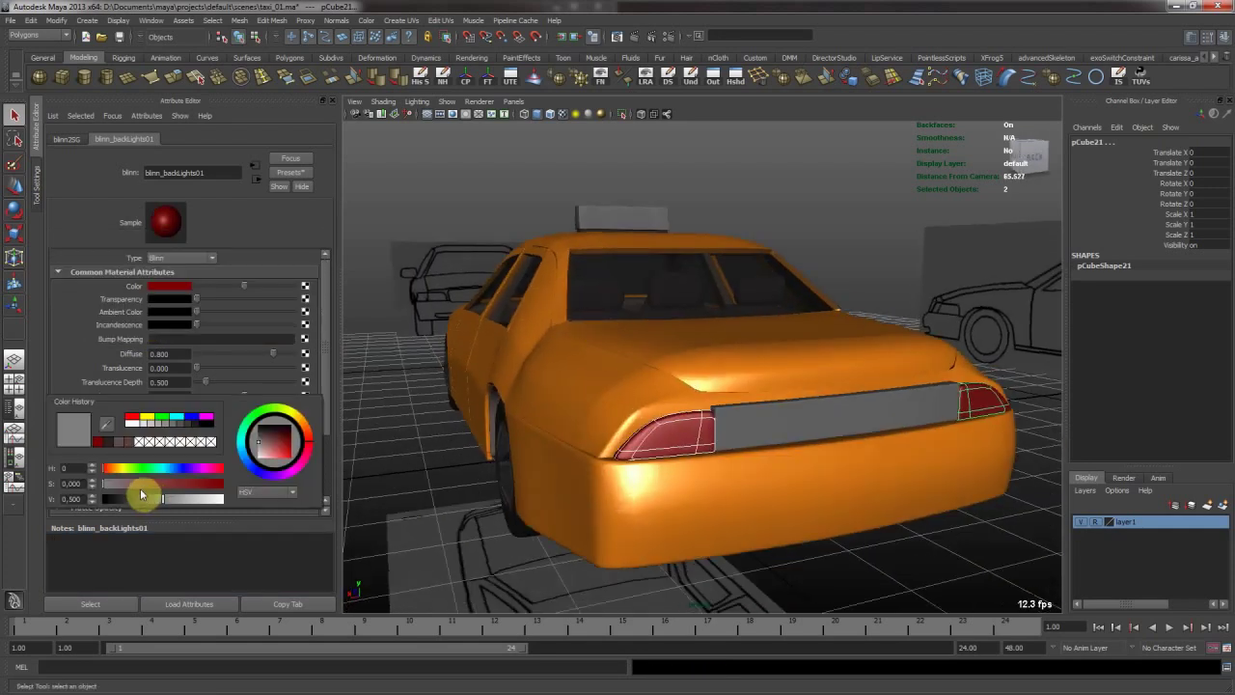
left_click_drag(151, 496, 176, 491)
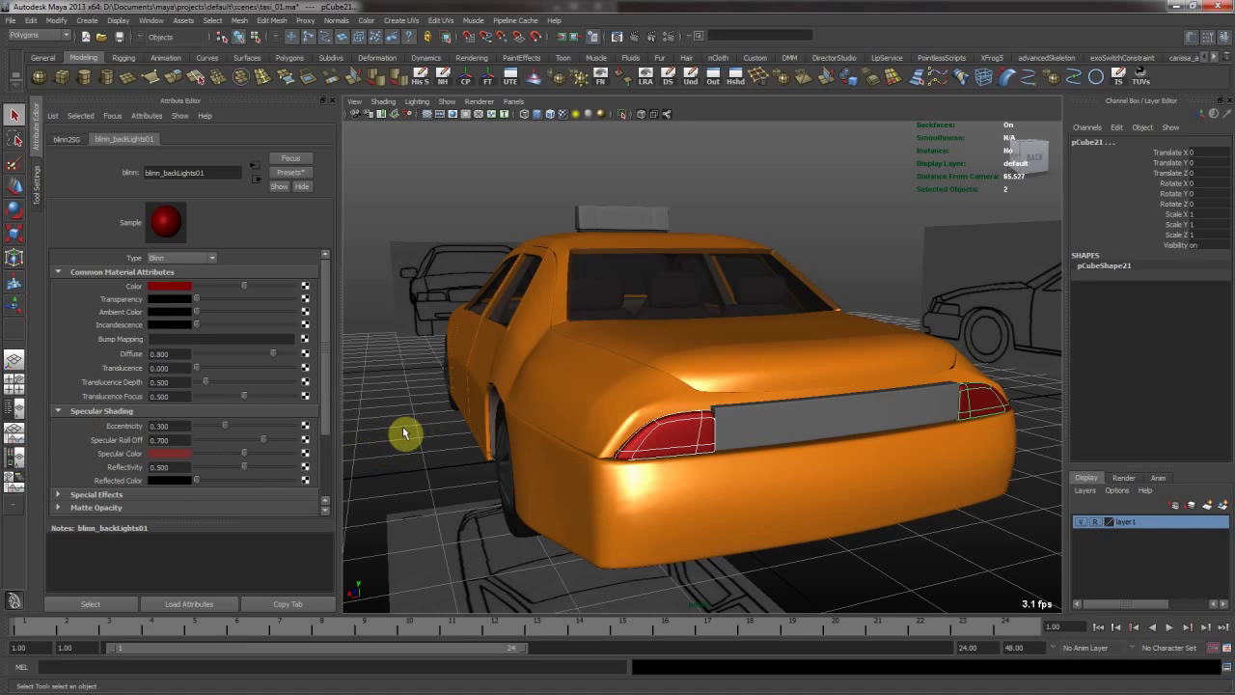
left_click(403, 433)
Select both headlights and assign them a new Blinn material named blinn_frontLights01.
left_click_drag(560, 355, 597, 360, "alt")
right_click_drag(597, 359, 558, 340, "alt")
left_click_drag(559, 340, 708, 380, "alt")
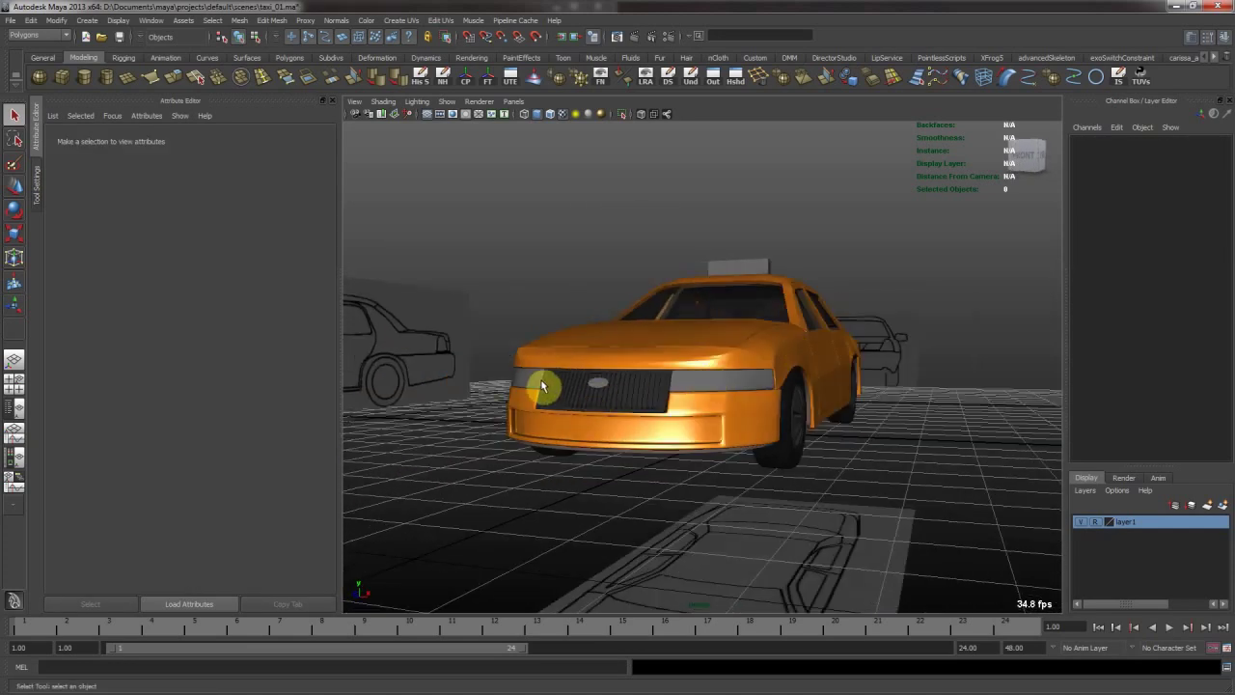
left_click(542, 386)
left_click(724, 378, "shift")
right_click_drag(739, 437, 738, 555)
left_click(524, 309)
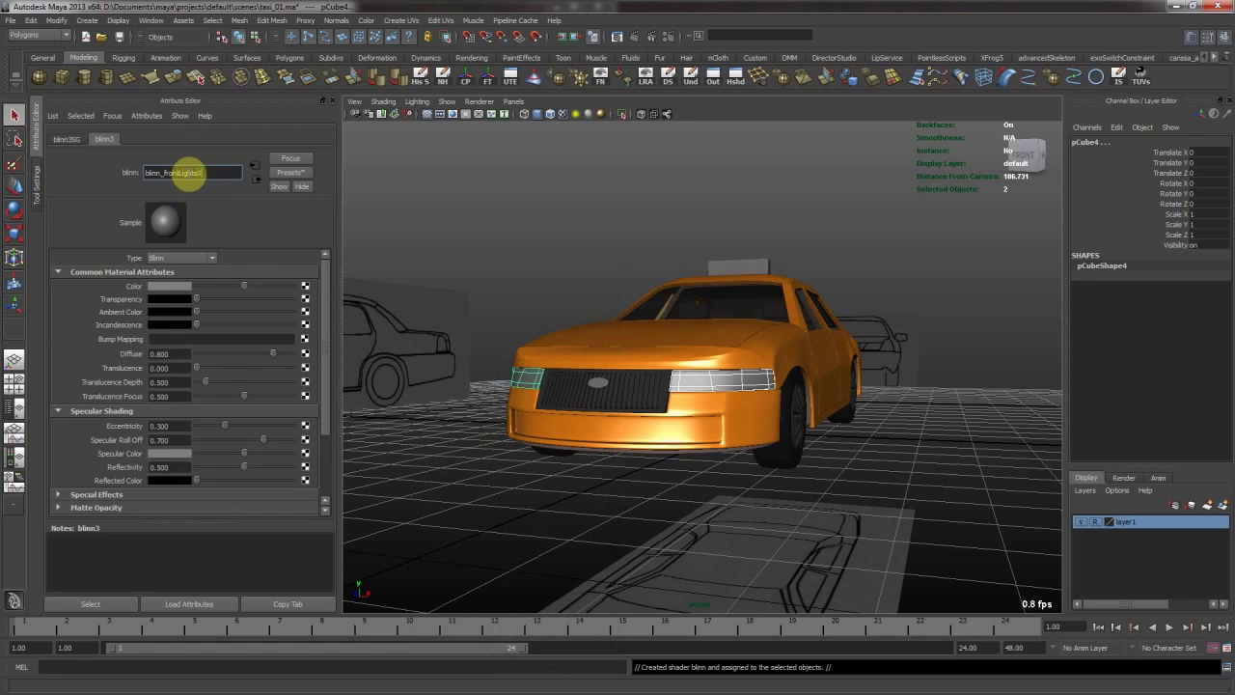
key("Tab")
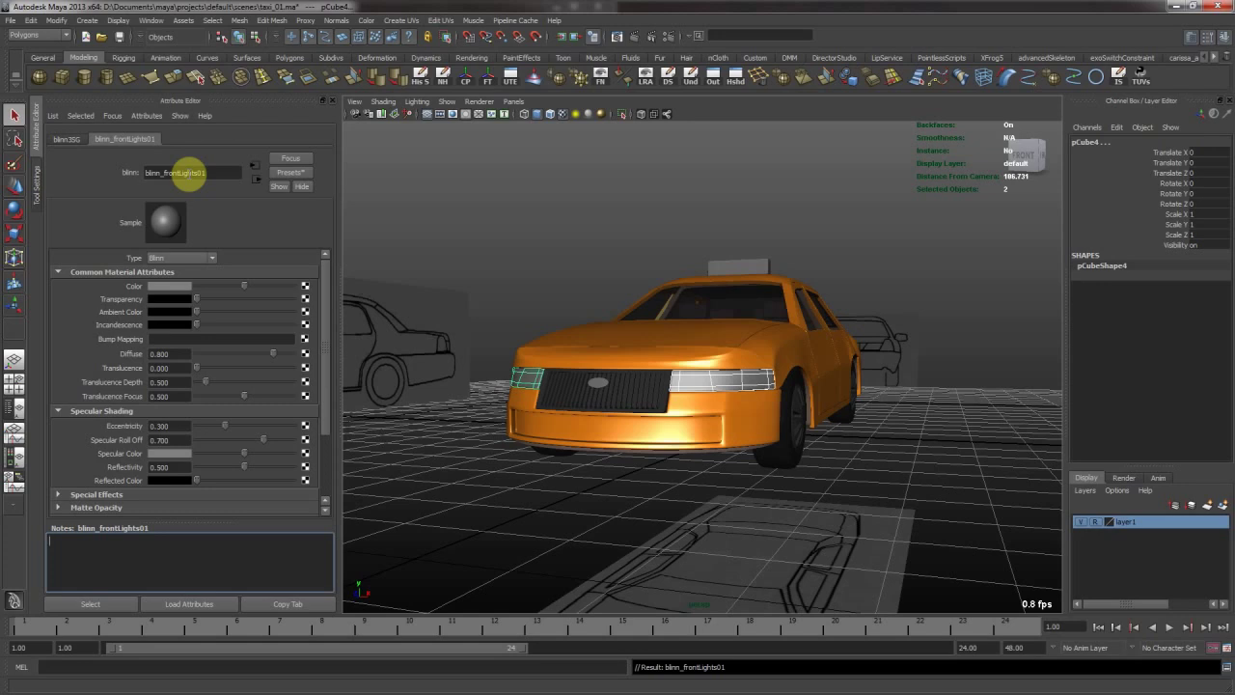
Set the headlight material's color to a pale warm cream and its specular color to a muted tan.
left_click(176, 286)
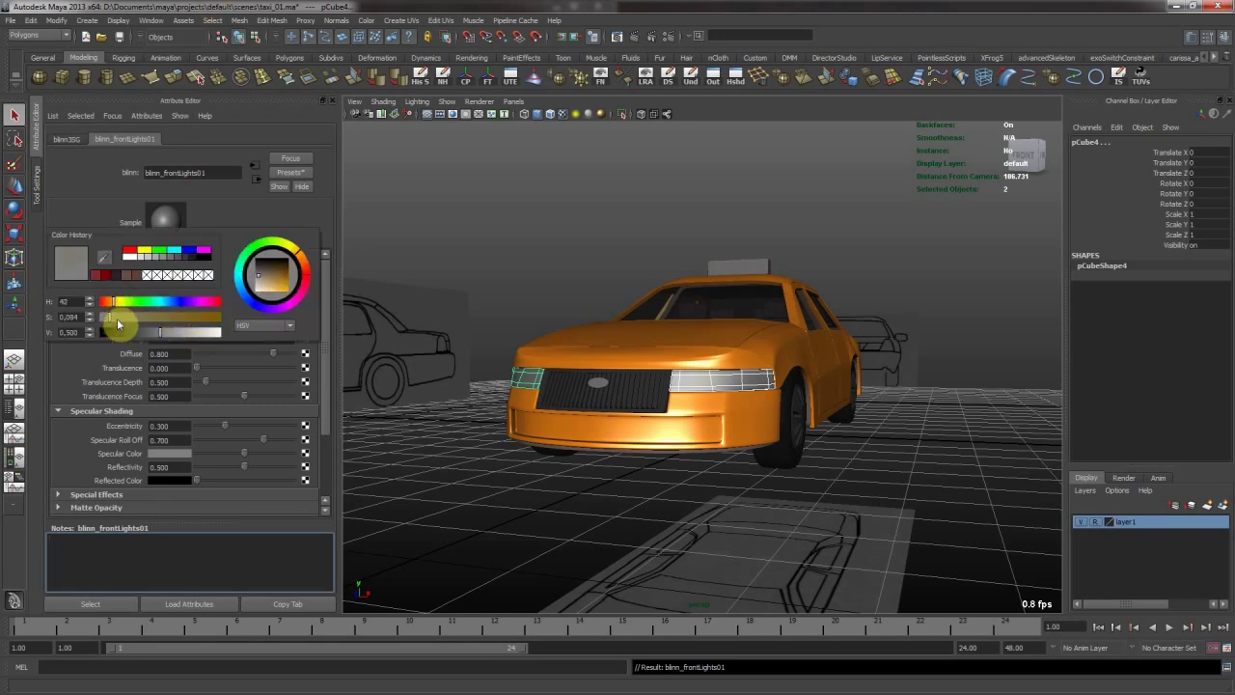
left_click_drag(128, 317, 190, 331)
left_click(169, 453)
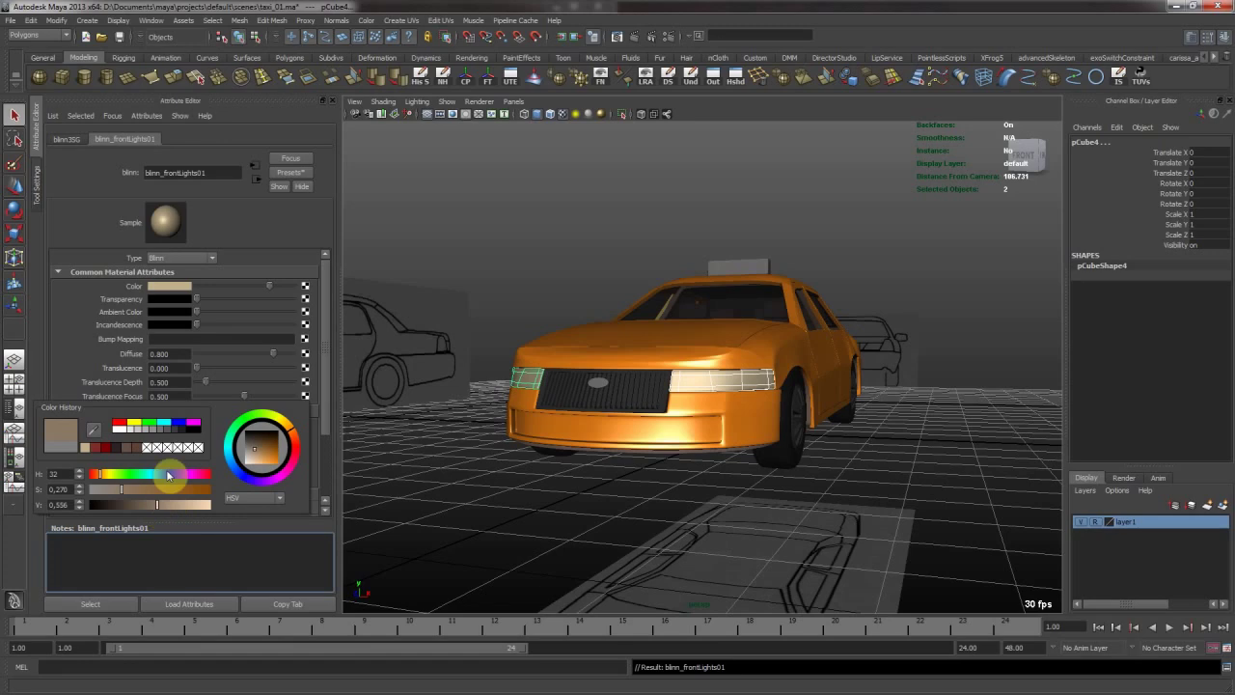
left_click(598, 226)
Select the oval emblem on the front grille and examine it up close and from around the car's front.
left_click_drag(789, 347, 592, 389, "alt")
right_click_drag(592, 389, 527, 422, "alt")
left_click(570, 401)
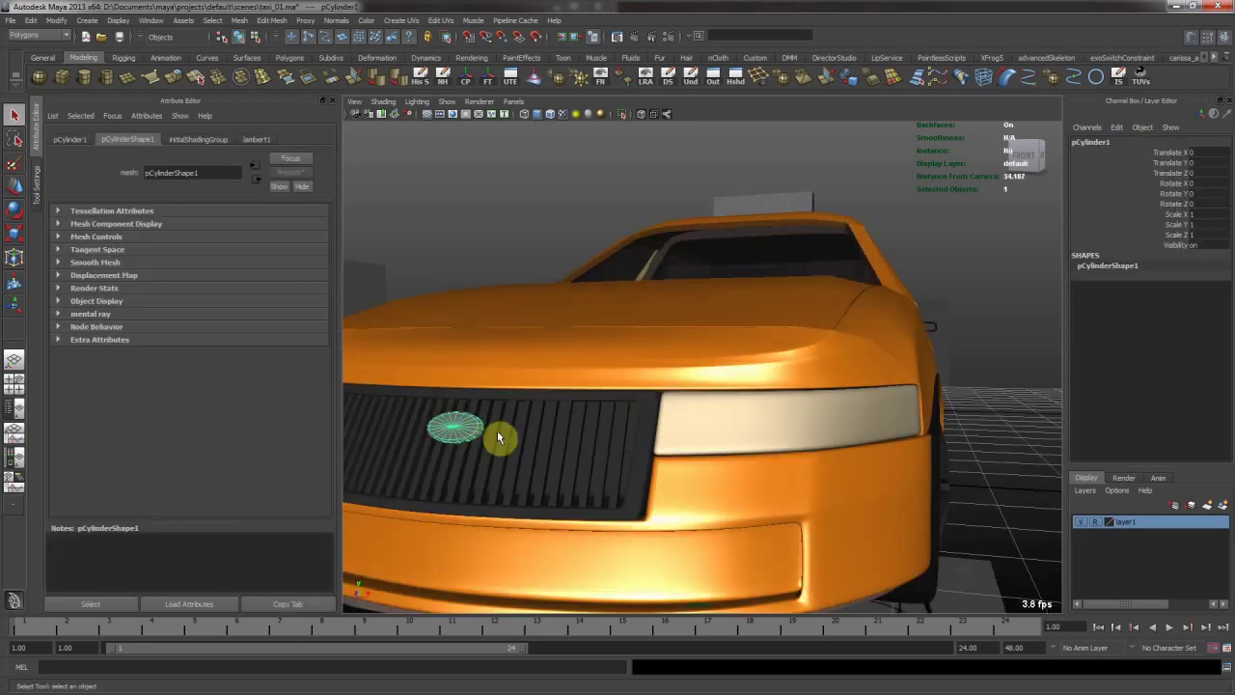
key("f")
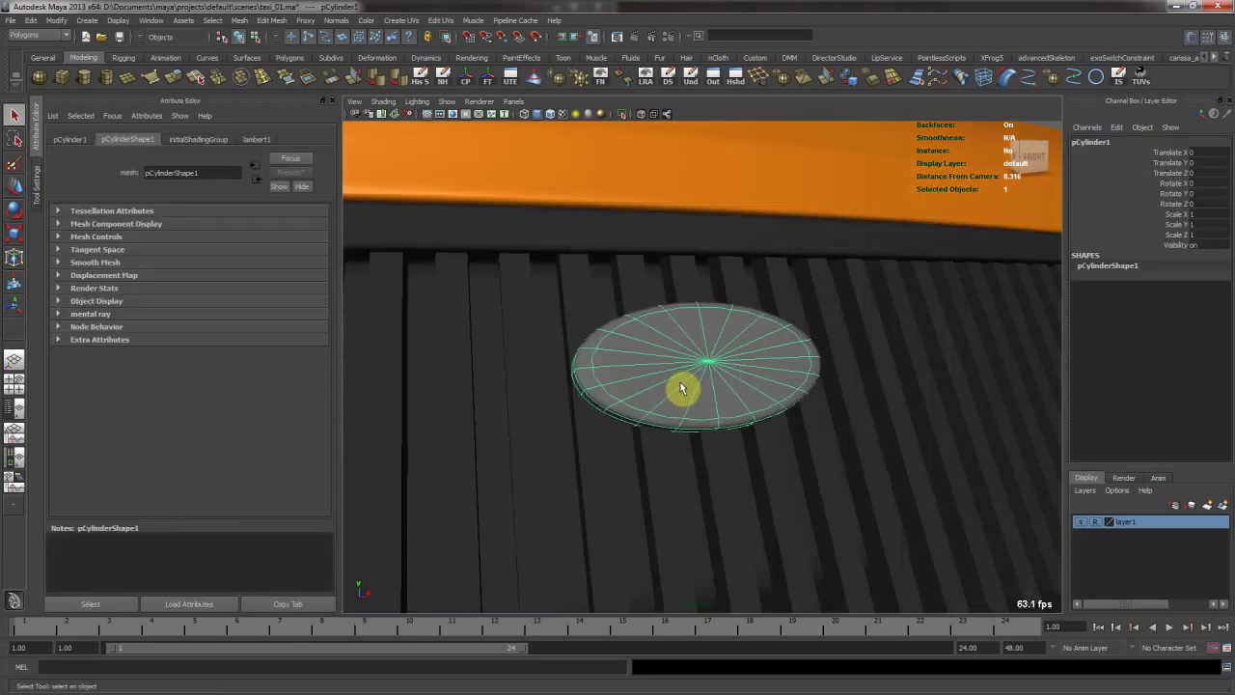
left_click_drag(681, 387, 677, 352, "alt")
left_click(758, 341)
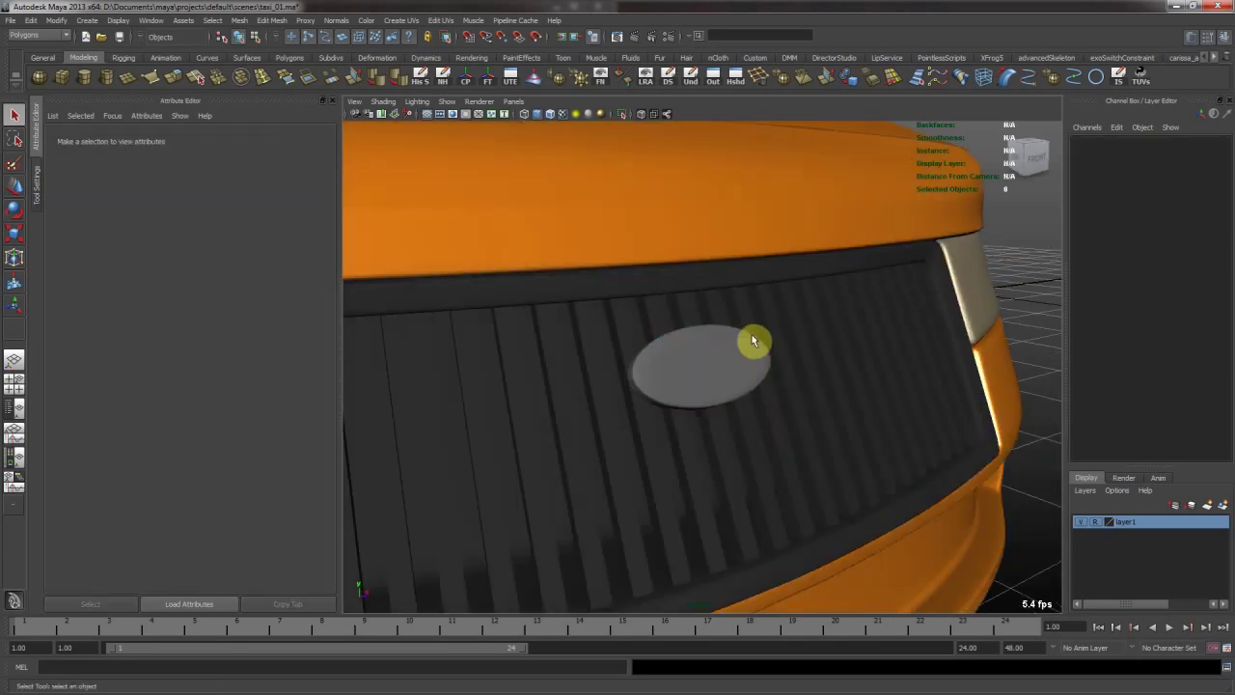
key("ctrl+z")
right_click_drag(864, 358, 609, 298, "alt")
left_click_drag(753, 313, 603, 347, "alt")
middle_click_drag(655, 355, 542, 367, "alt")
right_click_drag(542, 366, 562, 344, "alt")
left_click_drag(562, 345, 737, 313, "alt")
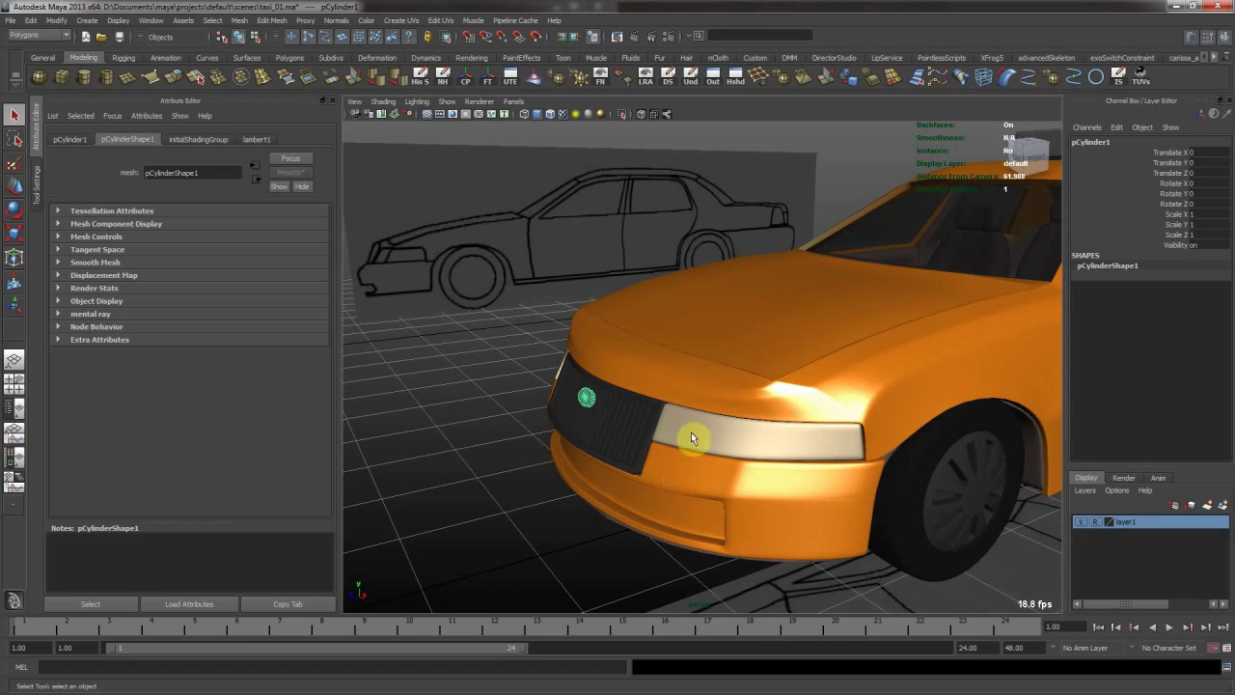
Select the roof sign and pick the faces at both of its ends.
right_click_drag(691, 438, 699, 386, "alt")
middle_click_drag(800, 297, 632, 391, "alt")
left_click(825, 276)
left_click_drag(824, 276, 897, 290, "alt")
key("f")
right_click_drag(788, 337, 569, 316, "alt")
left_click_drag(569, 317, 641, 342, "alt")
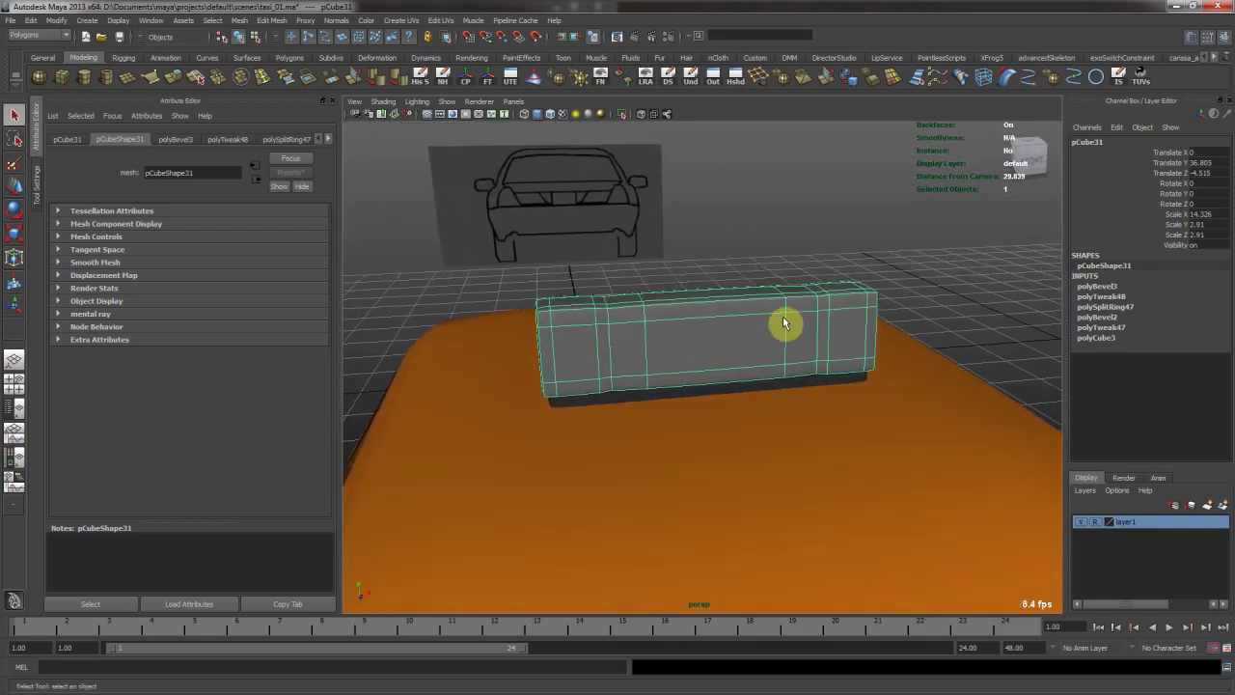
left_click_drag(783, 324, 762, 300, "alt")
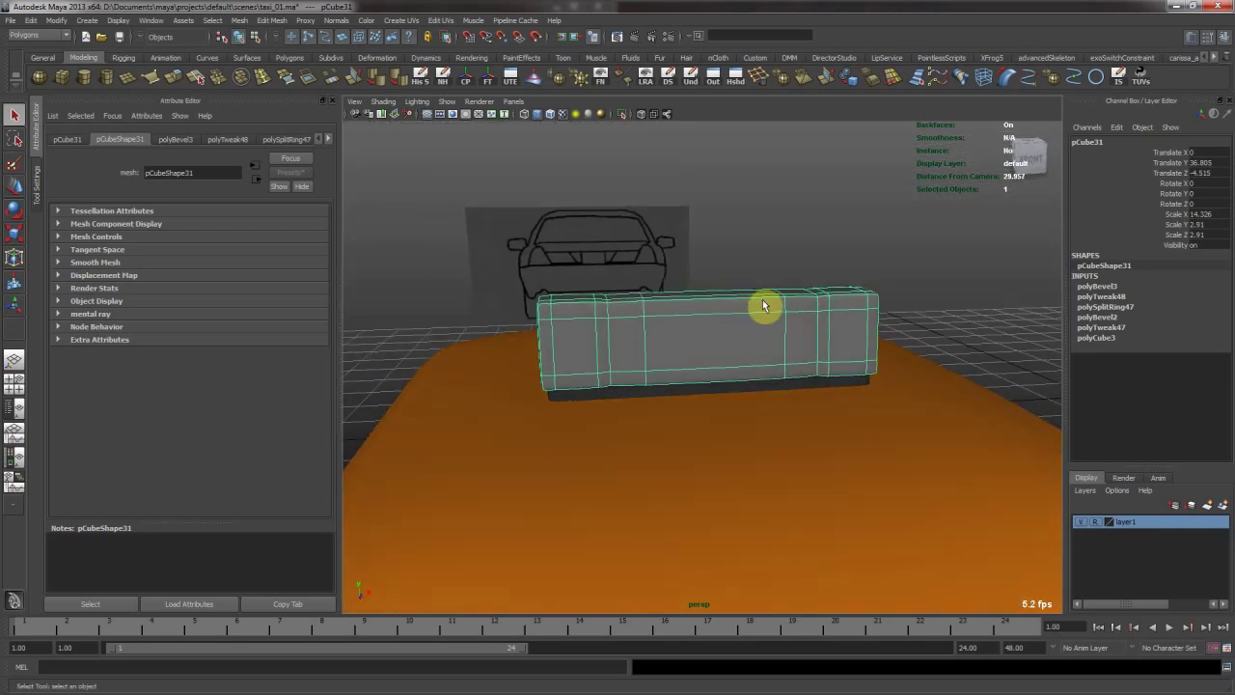
right_click_drag(591, 313, 587, 334)
left_click_drag(526, 268, 574, 348)
left_click_drag(537, 309, 482, 348, "alt")
left_click_drag(576, 308, 846, 337, "alt")
Assign a new Blinn material named blinn_taxiLights01 to the selected end faces of the roof sign.
right_click_drag(846, 338, 850, 521)
left_click(516, 315)
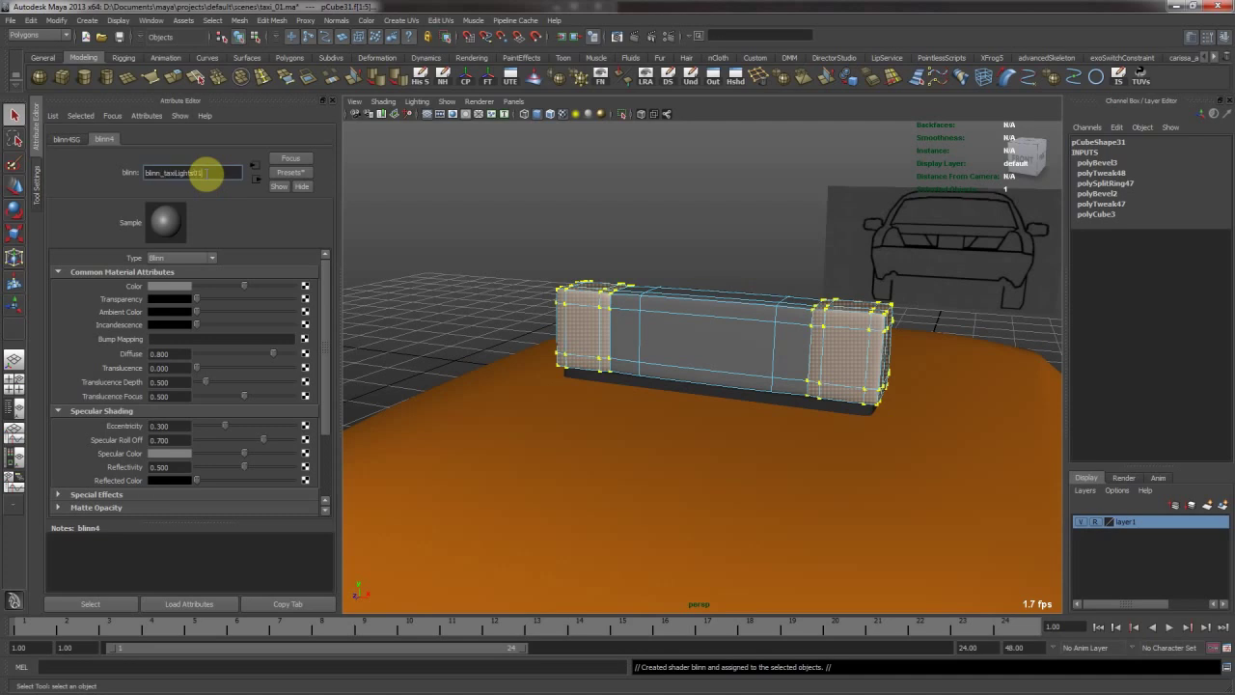
key("Return")
Set the color of blinn_taxiLights01 to a saturated orange with hue 19, saturation 0.910 and value 0.753.
left_click(164, 287)
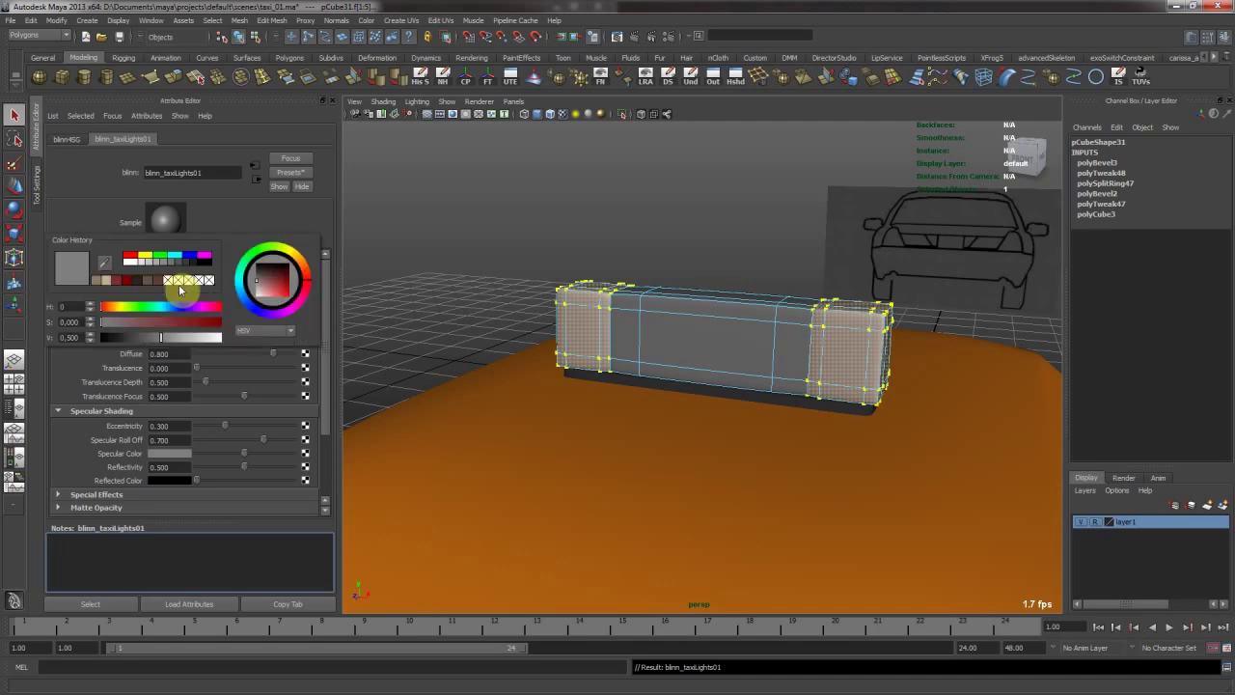
left_click(271, 276)
left_click(306, 267)
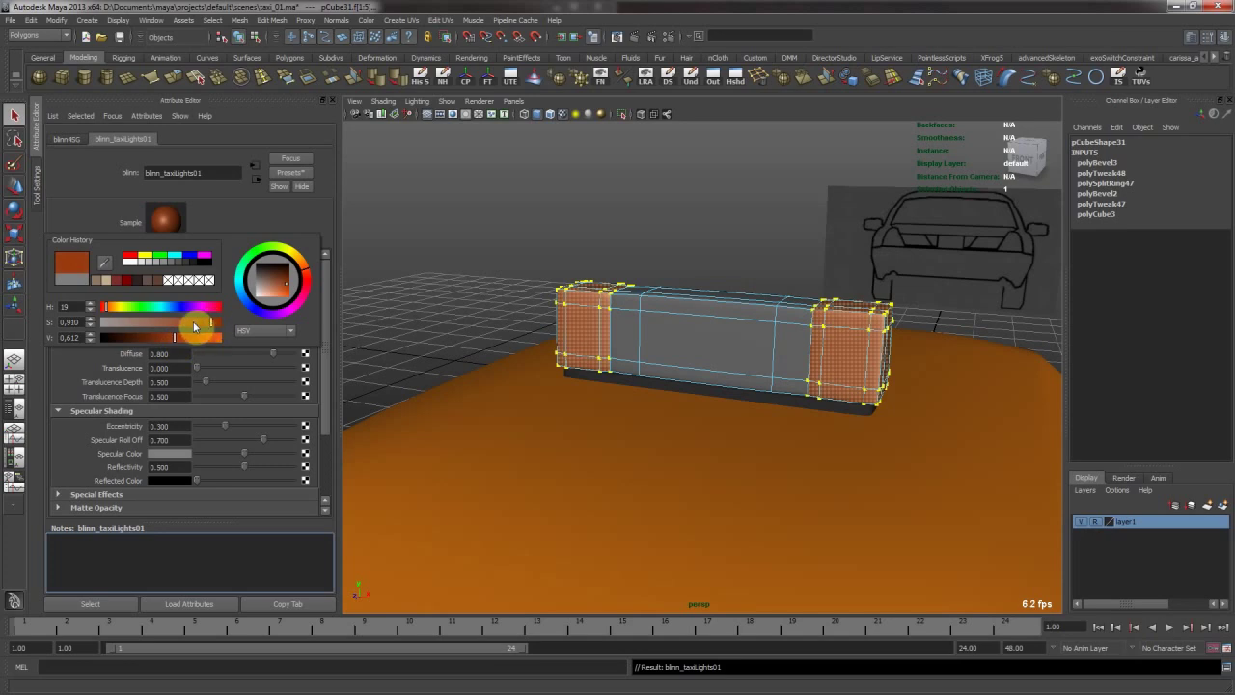
left_click_drag(189, 329, 193, 331)
left_click(289, 282)
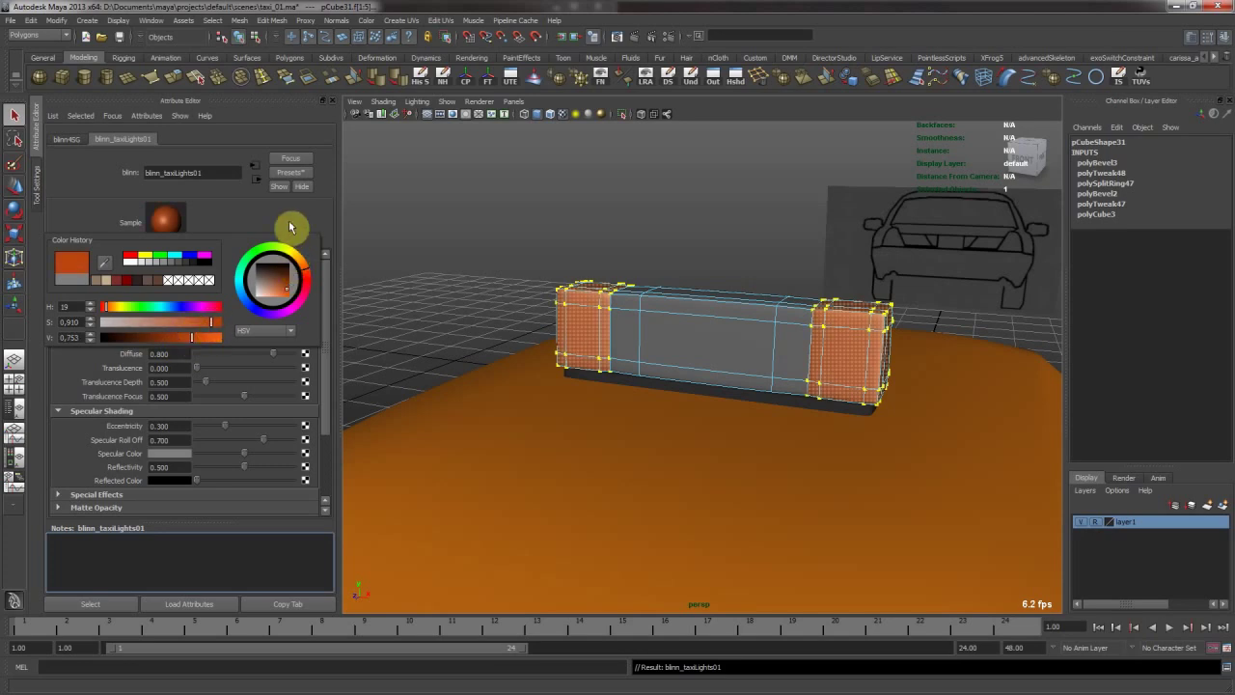
Set the specular color of blinn_taxiLights01 to a dark reddish brown and clear the selection.
left_click(101, 602)
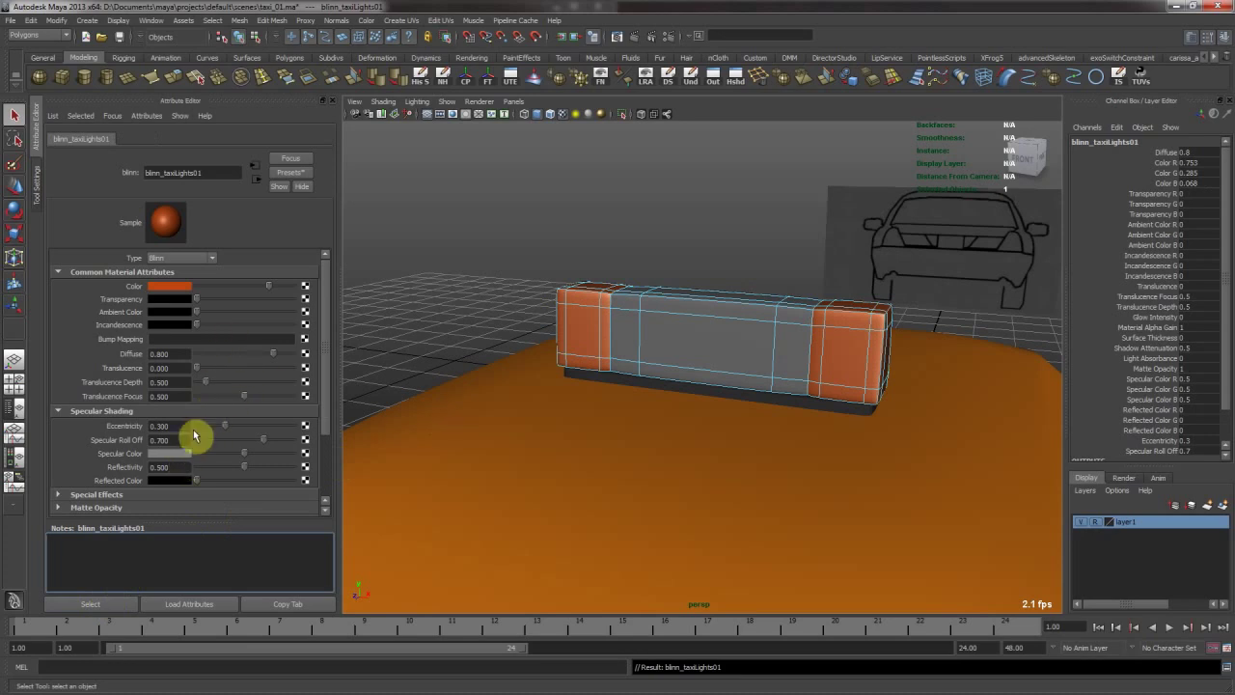
left_click(172, 453)
left_click_drag(283, 436, 316, 443)
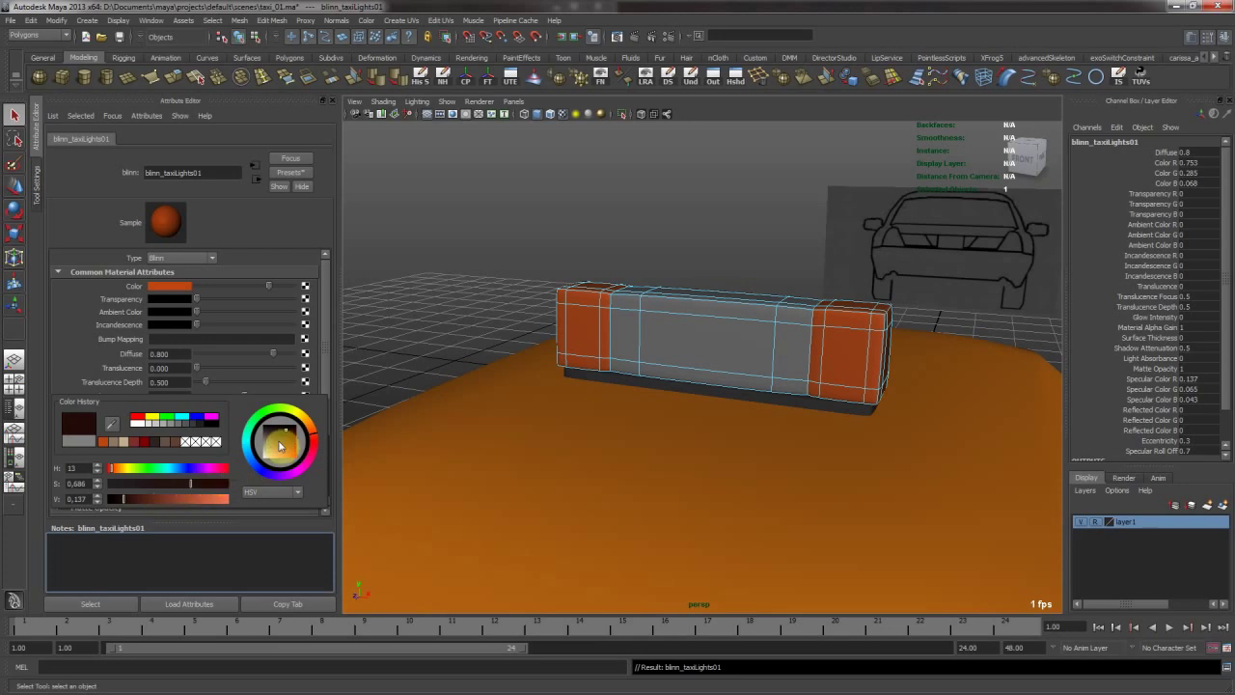
left_click(624, 252)
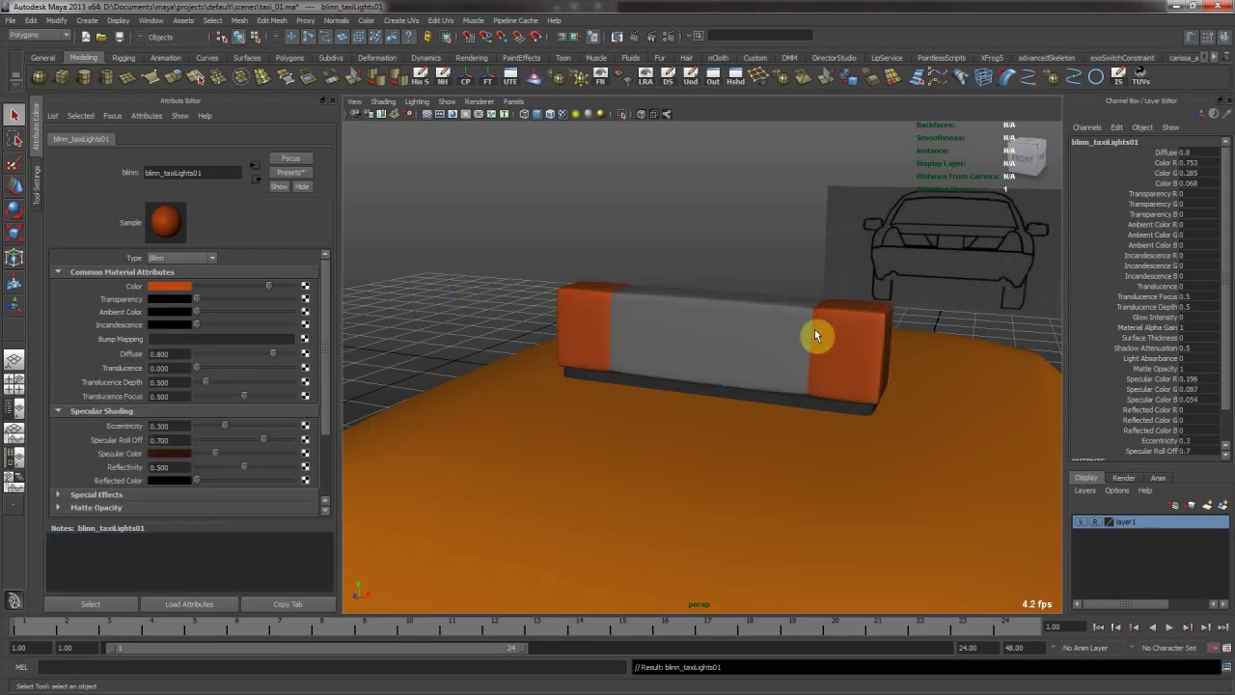
Save the taxi scene.
right_click_drag(815, 335, 766, 334, "alt")
left_click_drag(766, 334, 724, 318, "alt")
right_click_drag(800, 344, 631, 318, "alt")
key("ctrl+s")
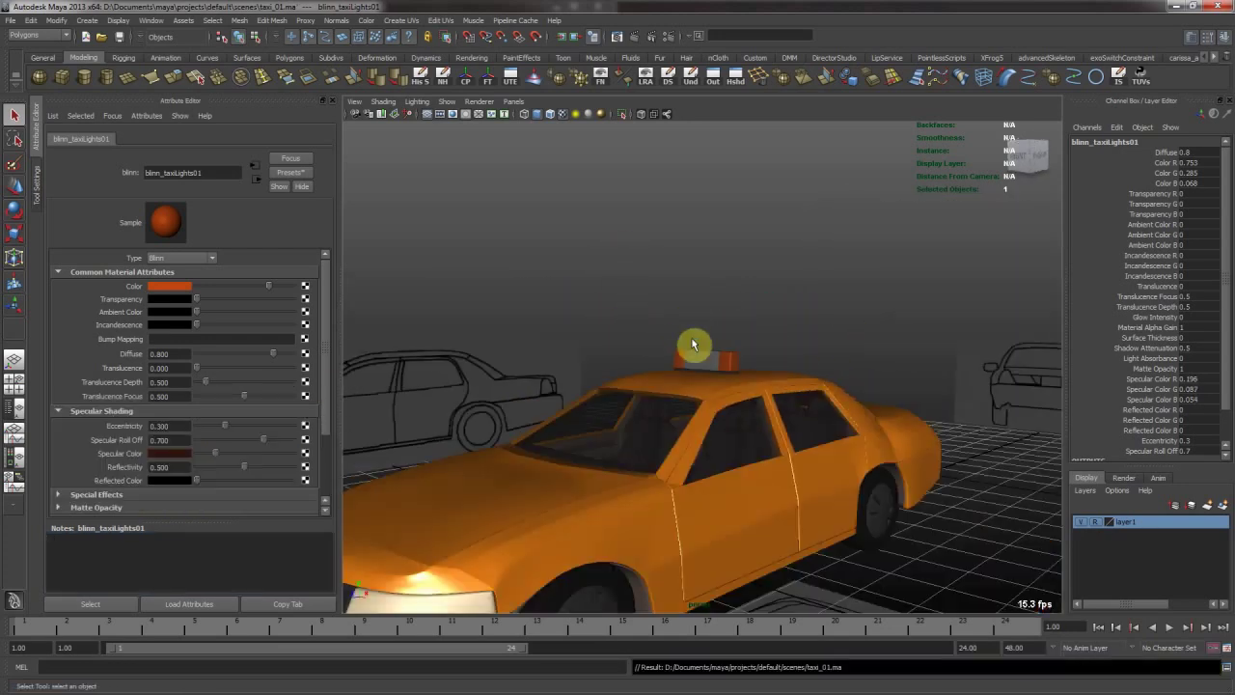
Select the middle faces of the roof sign between the orange ends and assign them a new Lambert material.
left_click_drag(693, 345, 731, 350, "alt")
right_click_drag(731, 350, 800, 337, "alt")
left_click(718, 338)
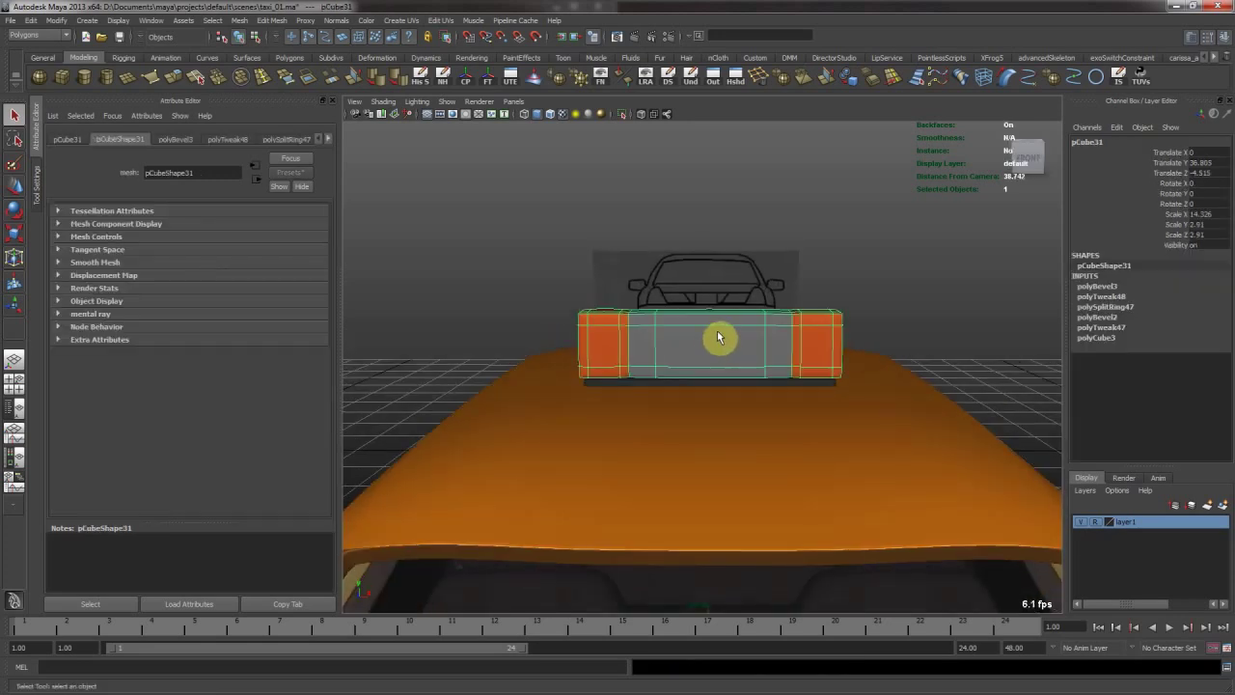
left_click_drag(718, 336, 720, 327, "alt")
mouse_move(720, 327)
right_mouse_down()
mouse_move(708, 299)
mouse_move(722, 337)
right_mouse_up()
left_click_drag(718, 337, 665, 323, "alt")
right_click_drag(665, 318, 668, 500)
left_click(542, 343)
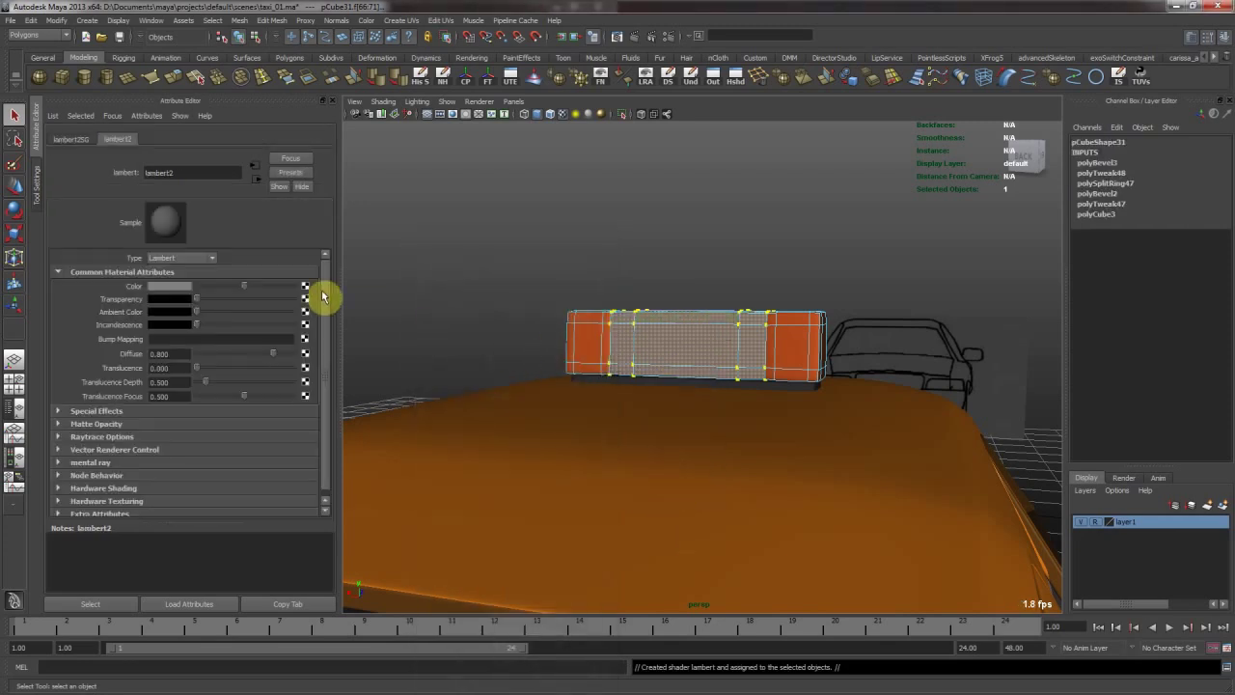
Darken the new Lambert material to near black and rename it lambert_signs01.
right_click_drag(668, 333, 700, 288)
left_click(192, 173)
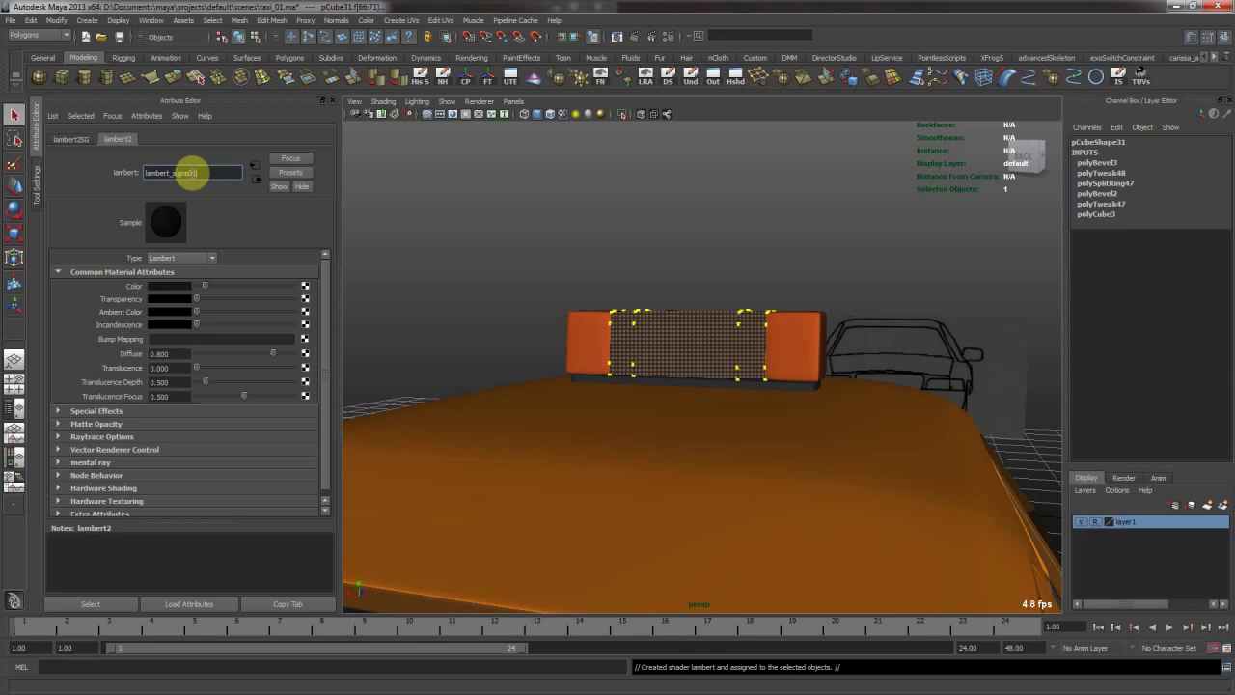
left_click(840, 286)
Select the emblem on the front grille and assign it an existing dark material.
left_click_drag(840, 286, 767, 378, "alt")
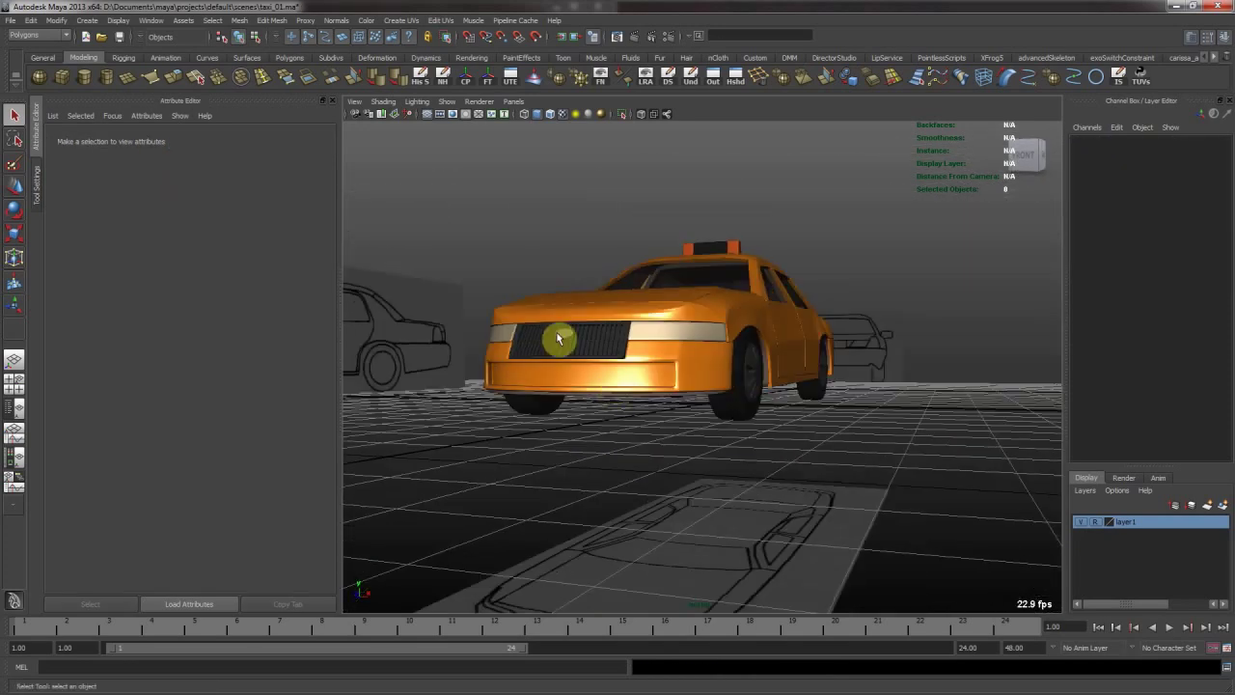
left_click(558, 338)
mouse_move(819, 312)
left_mouse_down("alt")
mouse_move(618, 312)
mouse_move(829, 314)
left_mouse_up("alt")
left_click(833, 316, "shift")
right_click_drag(834, 311, 949, 560)
left_click(929, 493)
left_click_drag(917, 483, 755, 359, "alt")
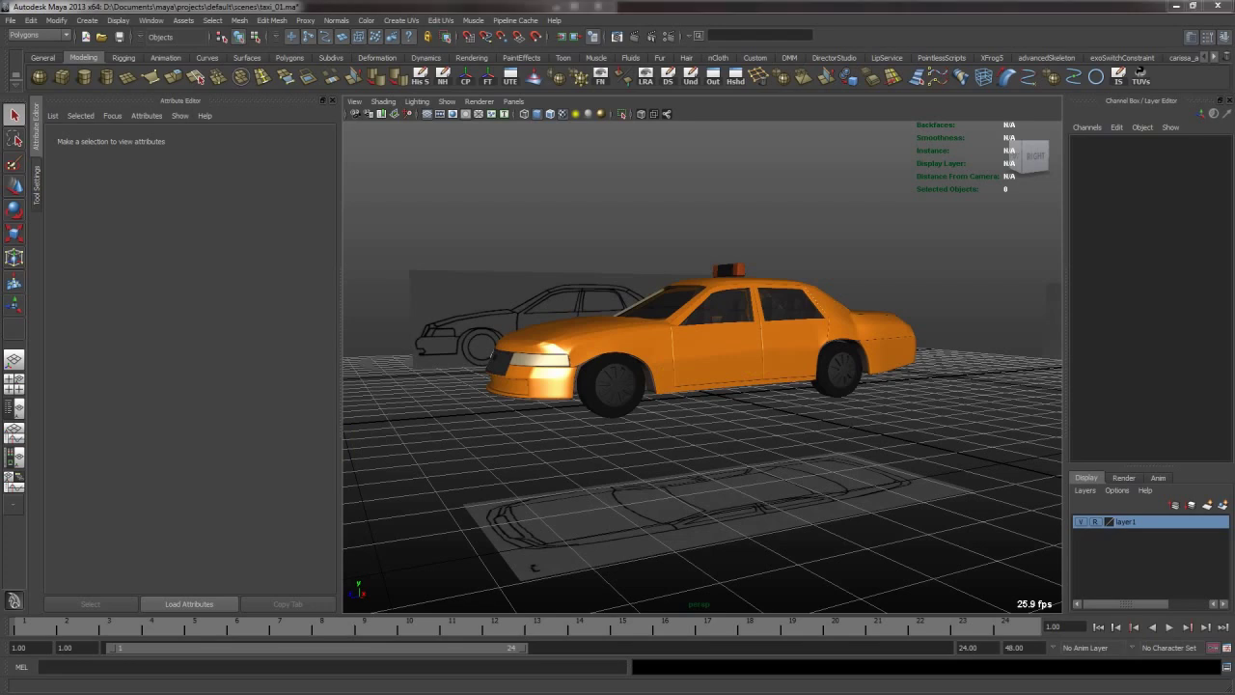
Select the main car body and examine the lower corner behind the front wheel with smoothing off and on.
left_click(672, 391)
right_click_drag(640, 382, 735, 456, "alt")
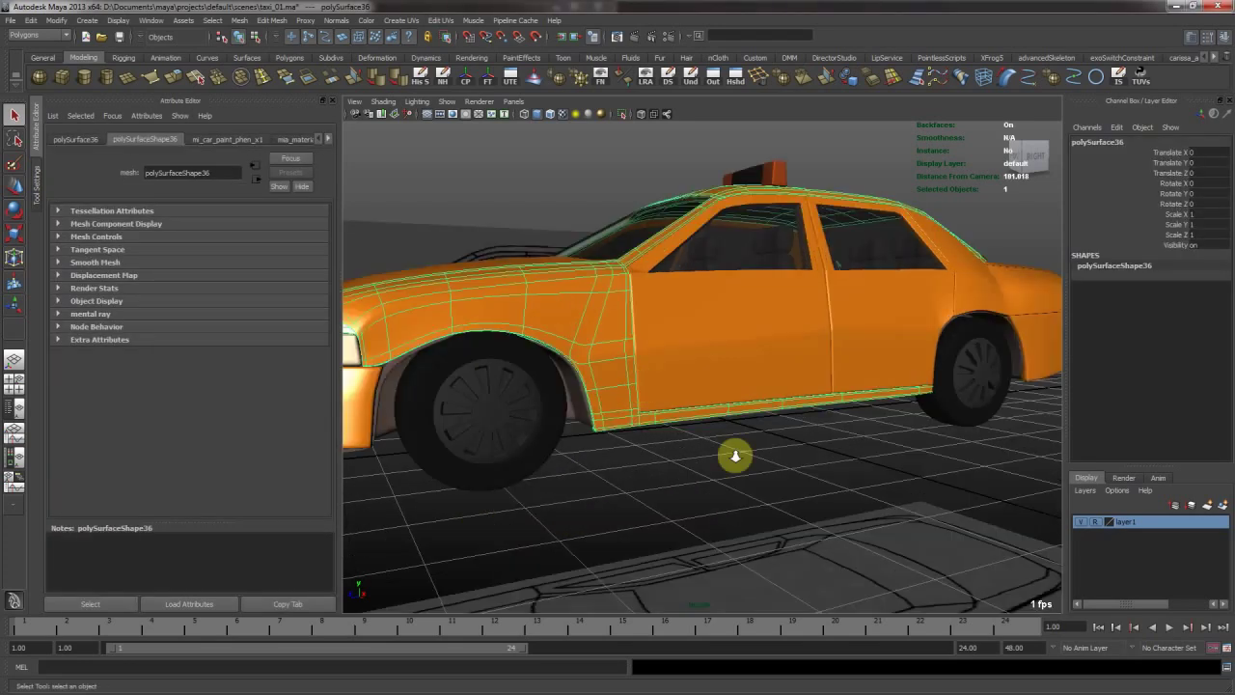
left_click(682, 488)
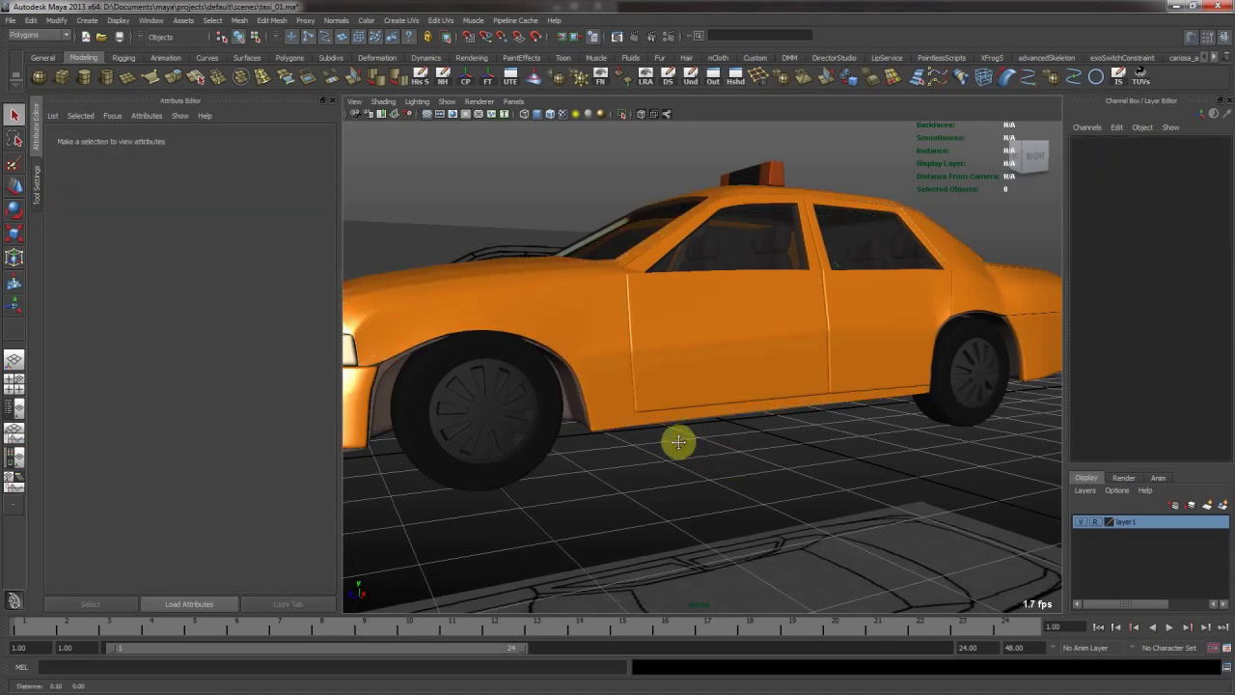
middle_click_drag(675, 441, 600, 458, "alt")
right_click_drag(600, 458, 559, 466, "alt")
left_click(558, 464)
left_click_drag(597, 450, 638, 416, "alt")
key("1")
right_click_drag(637, 416, 683, 421, "alt")
middle_click_drag(683, 422, 739, 402, "alt")
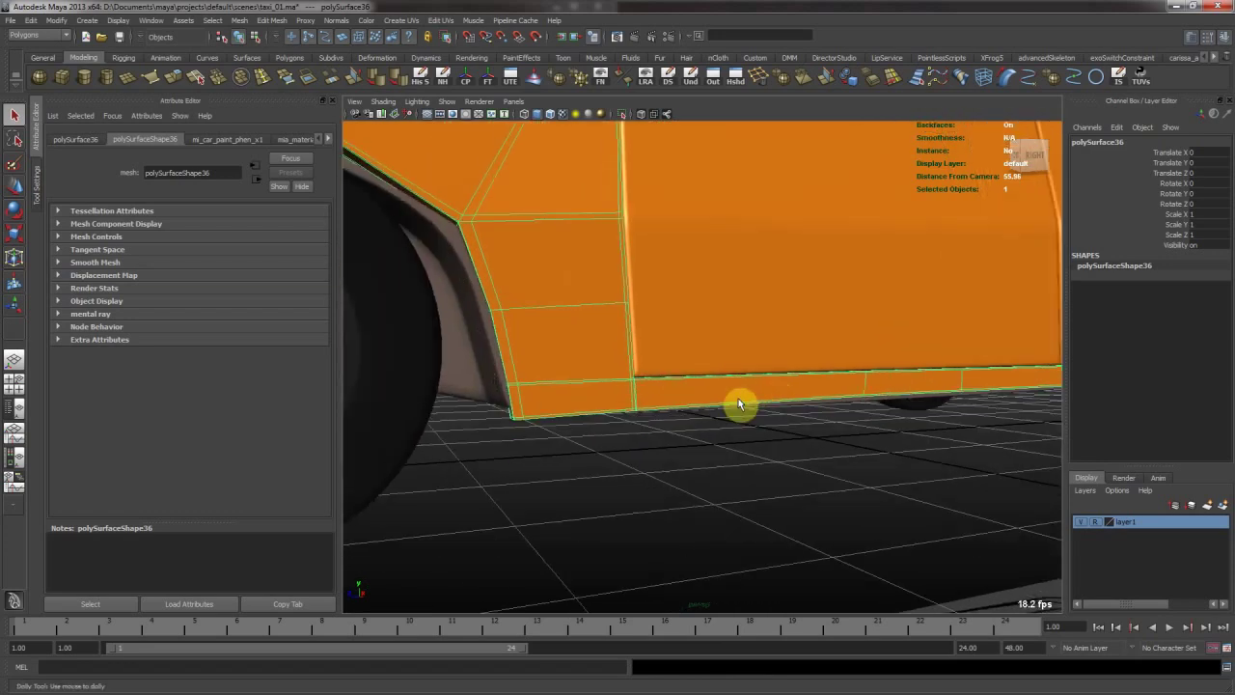
left_click_drag(739, 402, 817, 396, "alt")
right_click_drag(637, 410, 708, 434, "alt")
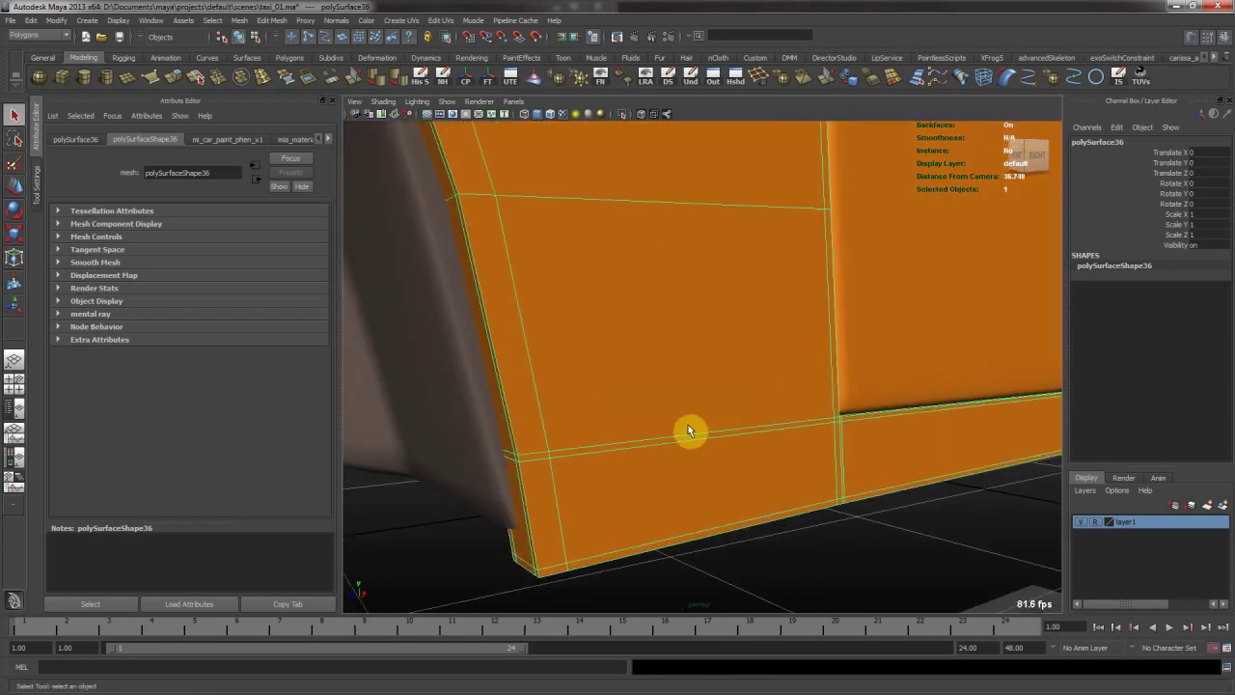
left_click_drag(689, 426, 674, 410, "alt")
right_click_drag(674, 410, 692, 419, "alt")
key("3")
left_click_drag(693, 427, 491, 184, "alt")
Insert horizontal edge loops near the lower body corner behind the front wheel on both sides, keeping the body smoothed.
left_click(272, 82)
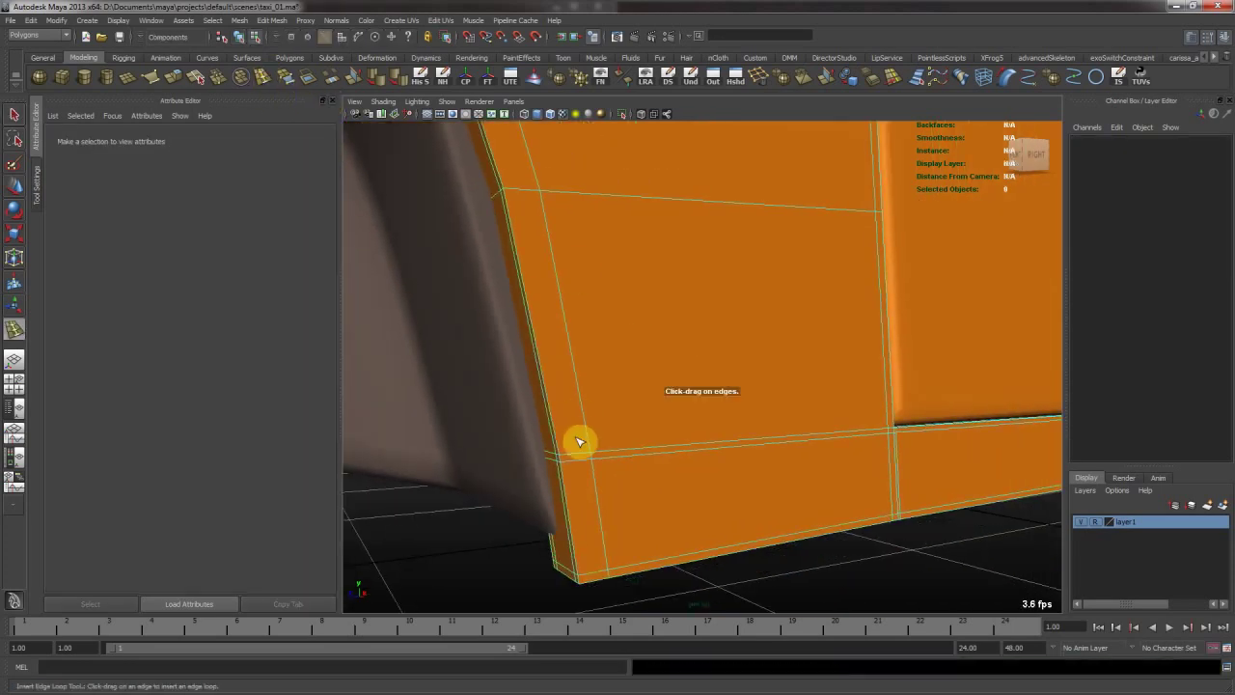
left_click_drag(588, 427, 749, 392)
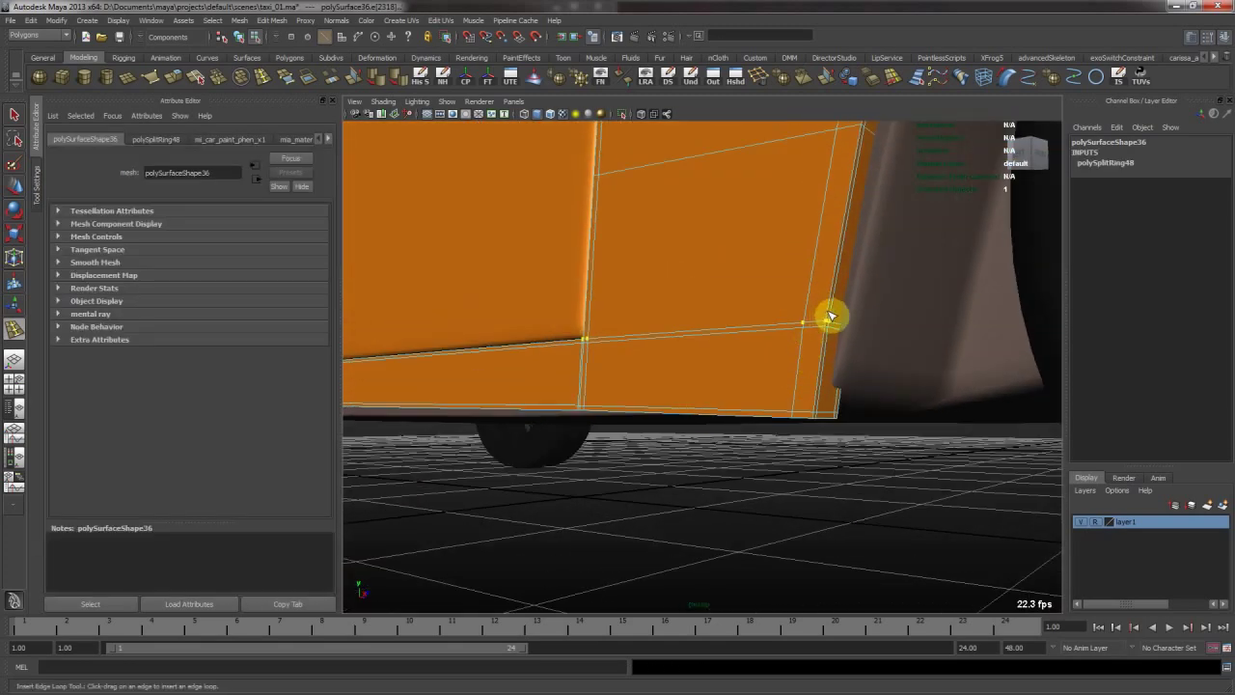
left_click_drag(832, 318, 804, 354)
key("w")
right_click_drag(673, 493, 698, 457)
left_click(697, 458)
key("3")
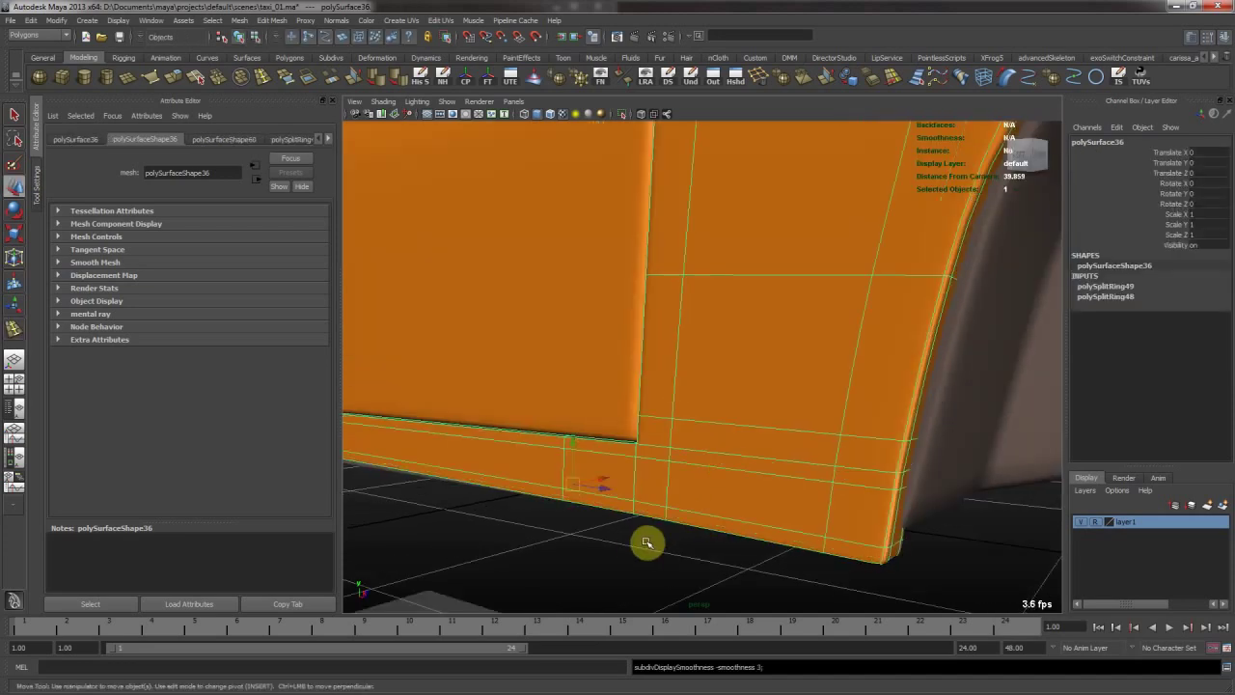
Check the smoothed lower body edge and select a face at the corner behind the front wheel.
left_click(628, 546)
right_click_drag(759, 501, 708, 427, "alt")
left_click(723, 420)
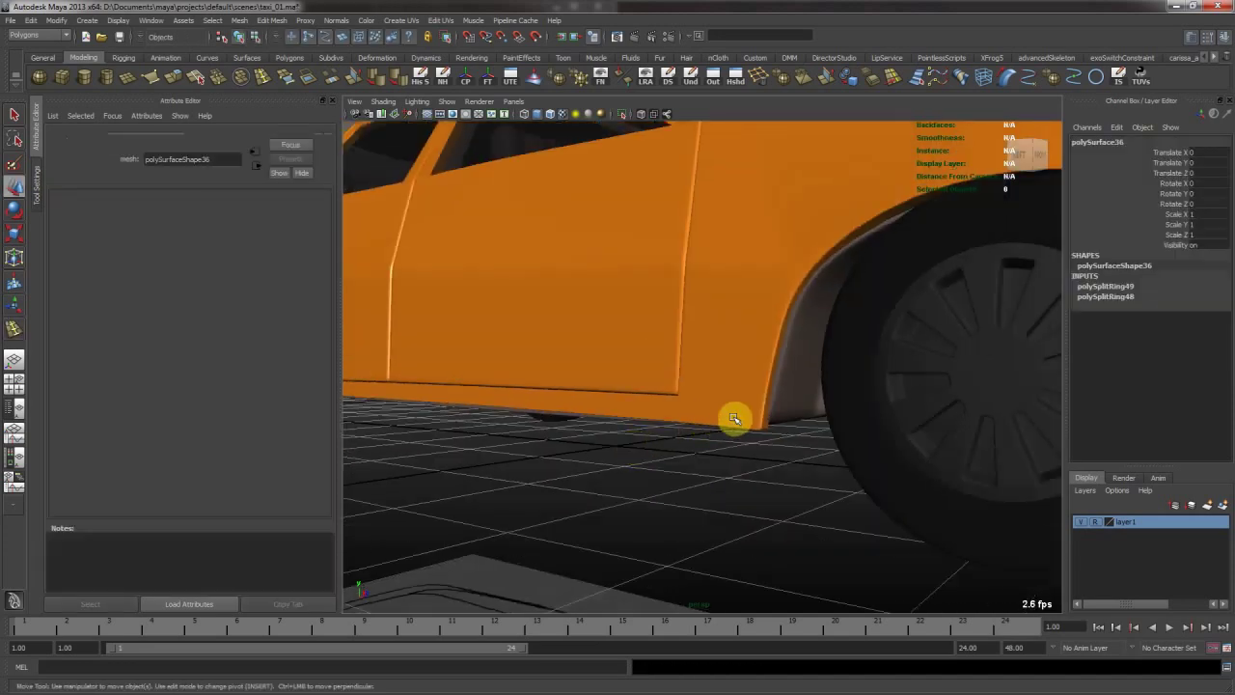
left_click_drag(774, 414, 820, 407, "alt")
left_click(821, 421)
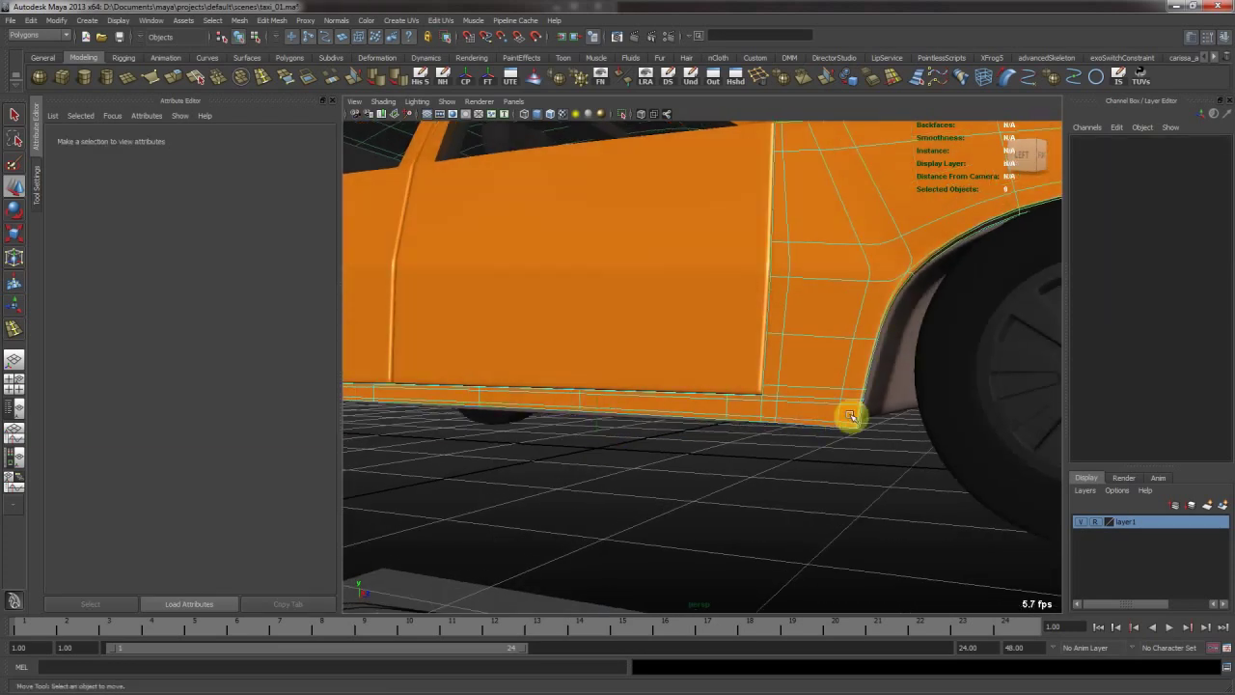
left_click(850, 416)
Save the scene and grow the face selection along the sill below the doors.
scroll(551, 435, "down", 4)
middle_click_drag(622, 445, 757, 430, "alt")
right_click_drag(757, 430, 675, 427, "alt")
left_click_drag(676, 427, 759, 426, "alt")
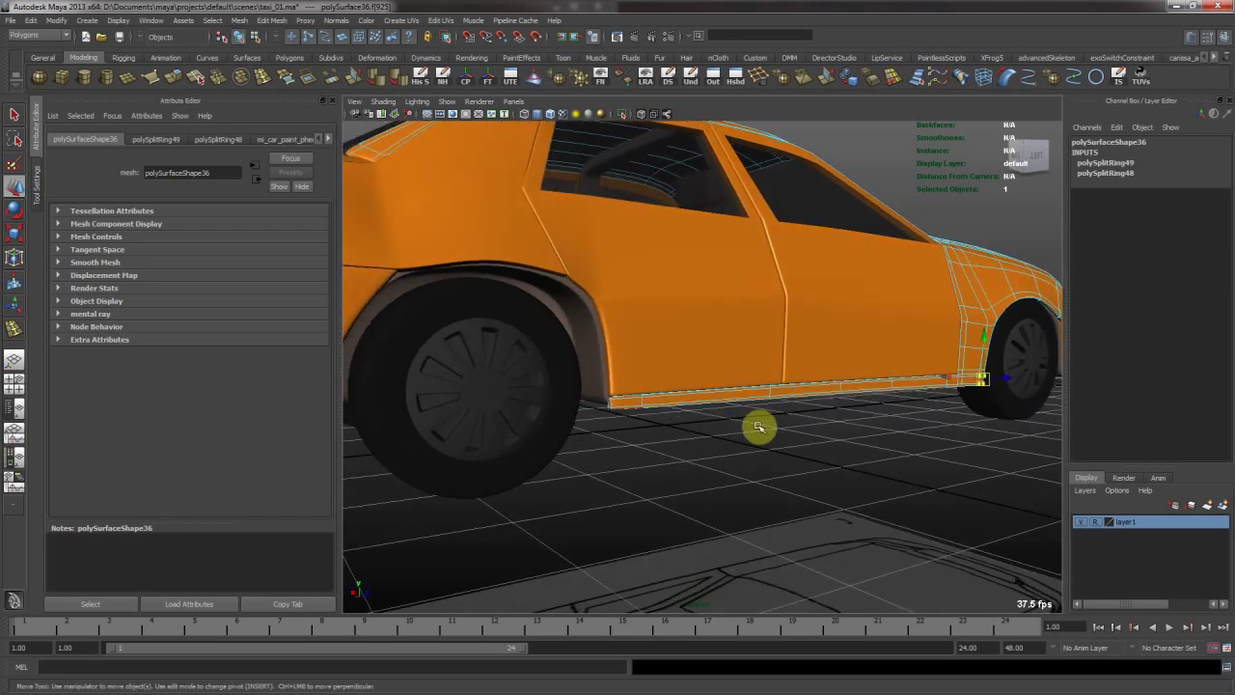
left_click_drag(684, 392, 635, 390, "alt")
key("ctrl+s")
left_click_drag(500, 507, 502, 505)
key("shift+period")
key("shift+period")
key("shift+period")
Complete the sill face selection near the front wheel and assign it an existing material.
middle_click_drag(853, 396, 649, 437, "alt")
right_click_drag(649, 437, 662, 400, "alt")
mouse_move(626, 377)
left_mouse_down("alt")
mouse_move(691, 386)
mouse_move(662, 361)
mouse_move(601, 402)
mouse_move(685, 409)
mouse_move(746, 367)
mouse_move(643, 413)
mouse_move(682, 415)
left_mouse_up("alt")
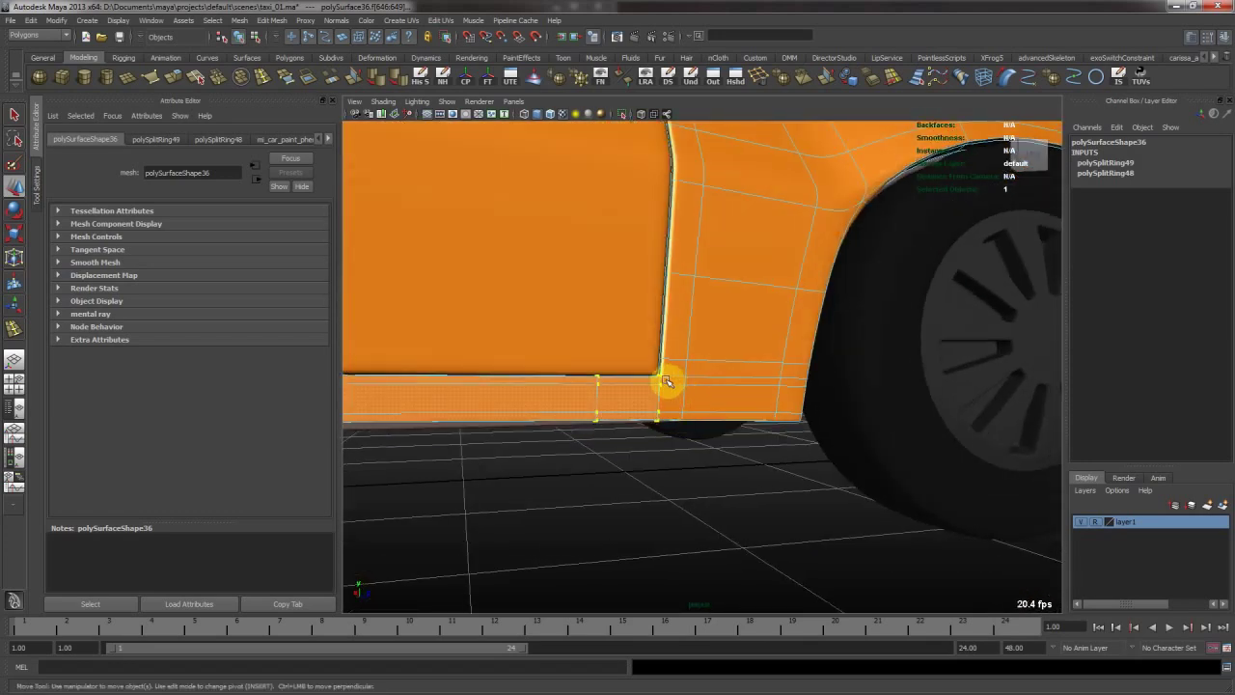
left_click_drag(794, 455, 733, 411, "alt")
right_click_drag(715, 417, 835, 606)
left_click(898, 531)
Select the car body's sill faces on the opposite side, from the rear wheel to the corner behind the front wheel.
right_click_drag(899, 531, 686, 447, "alt")
left_click_drag(685, 446, 552, 420, "alt")
left_click_drag(709, 363, 719, 402, "alt")
left_click(688, 367)
left_click(719, 402)
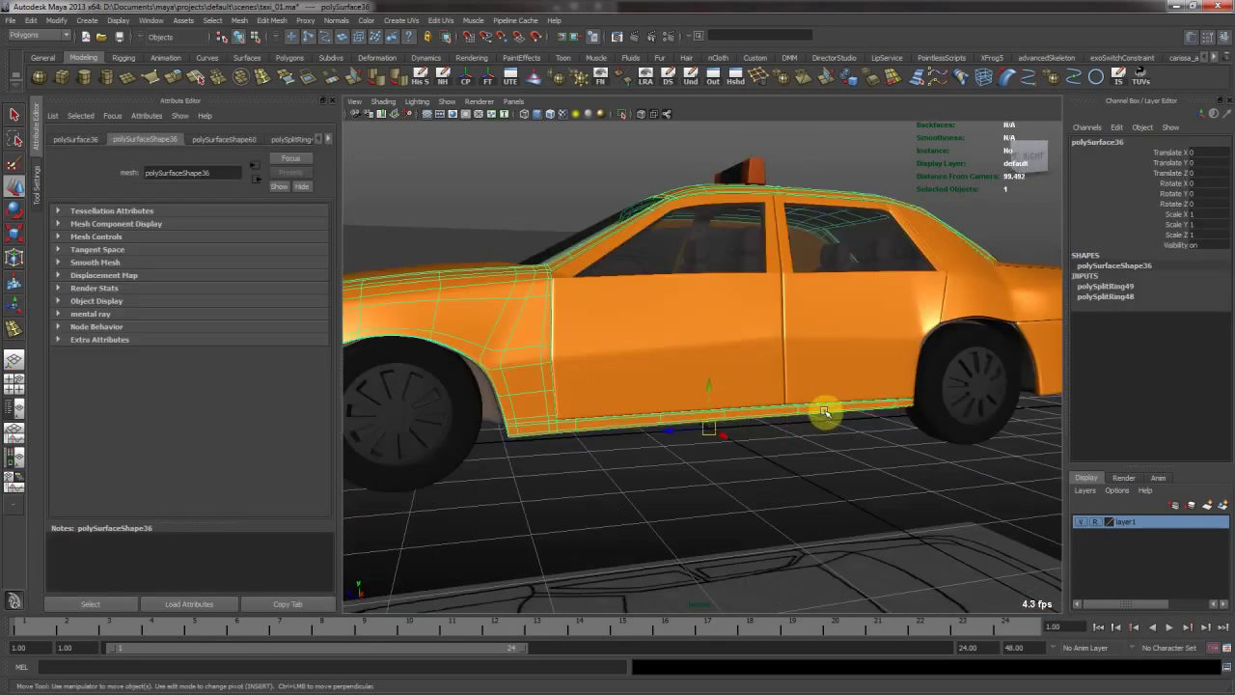
right_click_drag(829, 408, 832, 439)
left_click_drag(841, 374, 1006, 466)
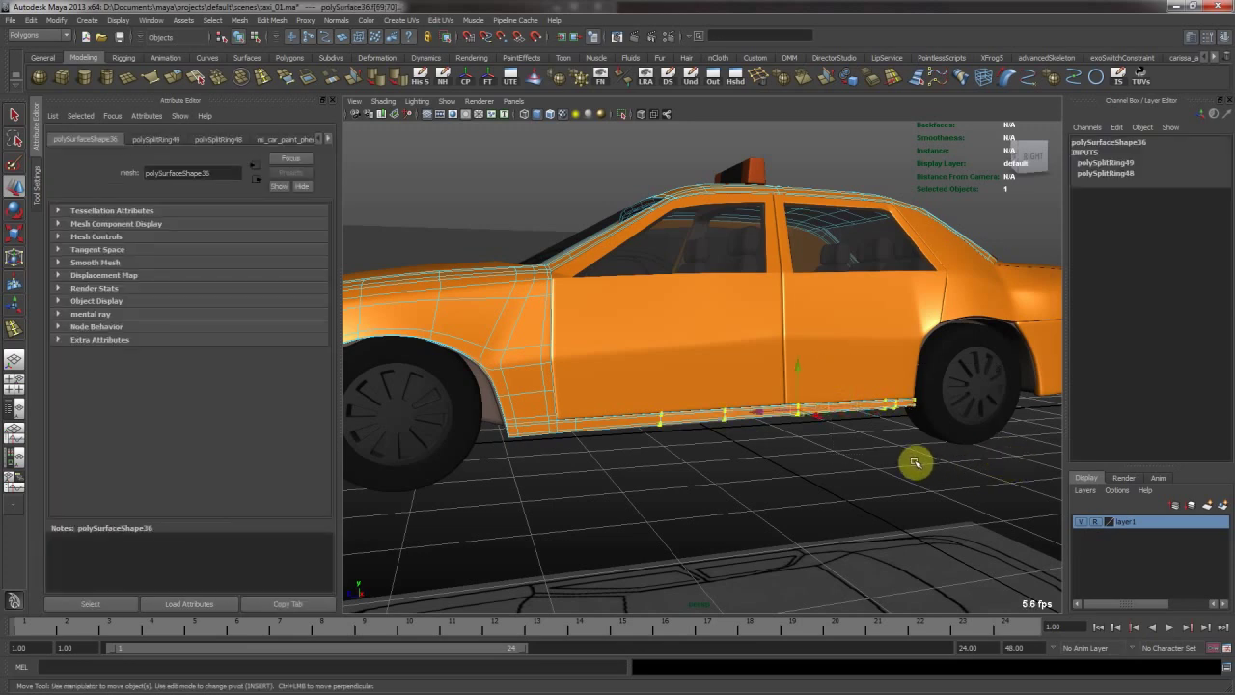
left_click_drag(730, 450, 719, 416, "alt")
right_click_drag(720, 416, 775, 444, "alt")
left_click_drag(775, 444, 789, 386, "alt")
left_click_drag(719, 346, 738, 353, "alt")
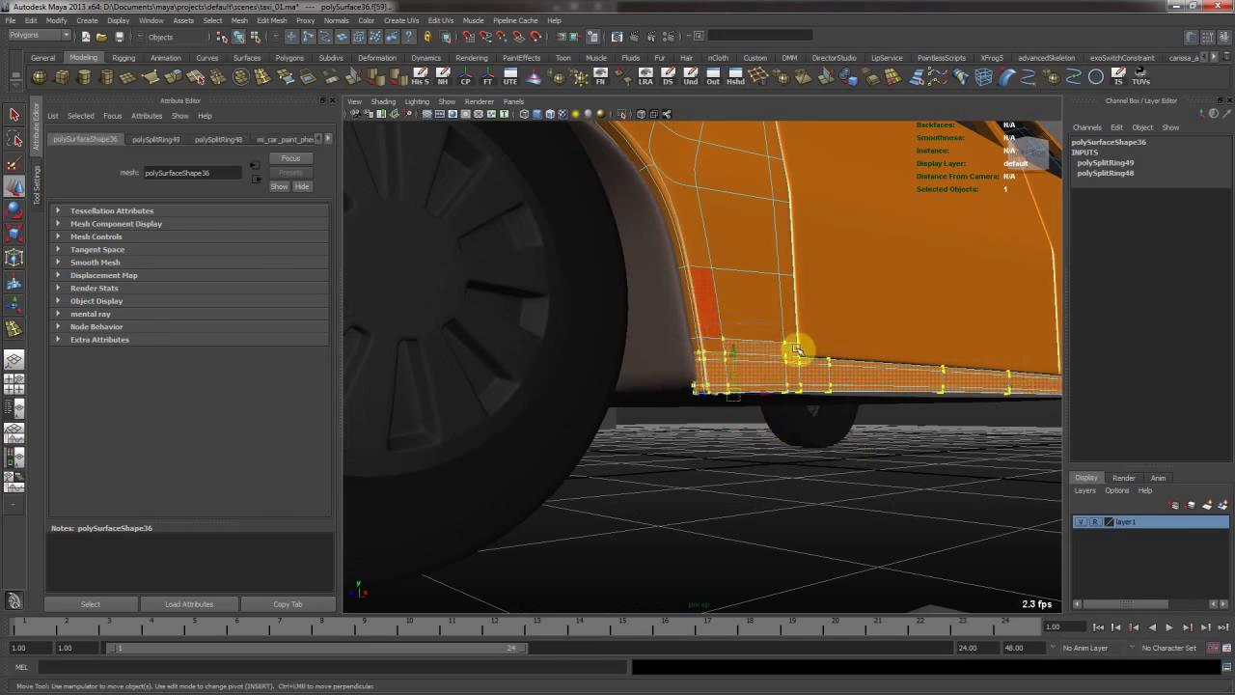
left_click_drag(888, 364, 860, 357, "alt")
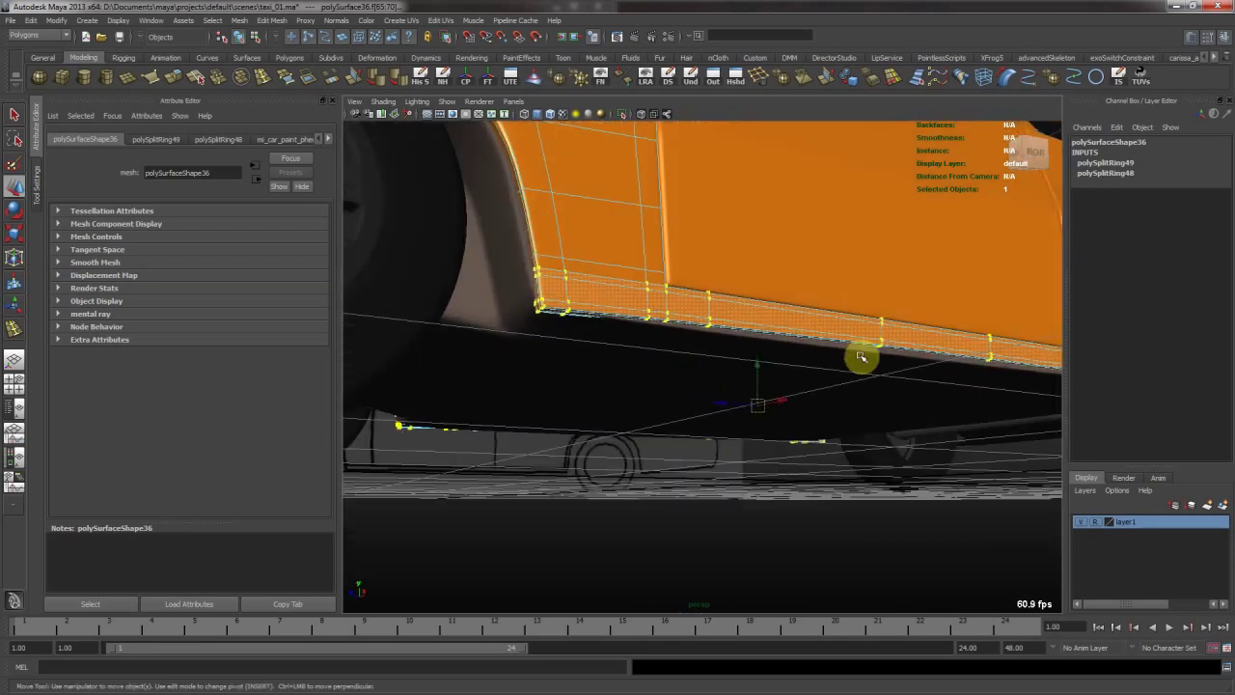
Assign the existing dark Lambert sign material to the selected sill faces and return to object selection.
right_click_drag(987, 521, 810, 408, "alt")
left_click_drag(811, 408, 340, 387, "alt")
left_click_drag(736, 383, 697, 375, "alt")
right_click_drag(697, 375, 837, 595, "alt")
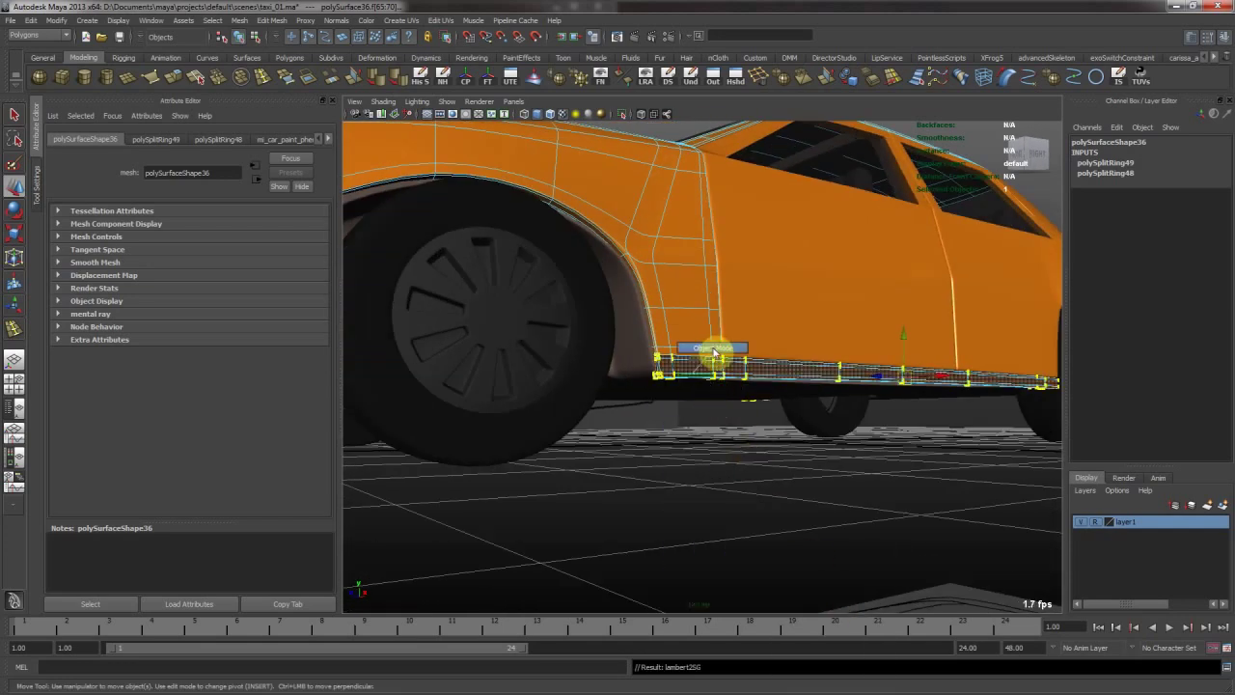
right_click_drag(714, 352, 713, 350)
left_click(854, 393)
Examine the car's lower body geometry up close with smooth preview switched off and on.
right_click_drag(855, 393, 803, 362, "alt")
left_click_drag(803, 362, 849, 367, "alt")
middle_click_drag(849, 367, 681, 367, "alt")
left_click(680, 369)
right_click_drag(665, 383, 819, 398, "alt")
key("1")
left_click_drag(804, 402, 781, 398, "alt")
key("3")
Insert a horizontal edge loop across the rear bumper just above its middle edge.
left_click(932, 386)
left_click_drag(932, 386, 656, 376, "alt")
left_click(690, 397)
left_click(261, 82)
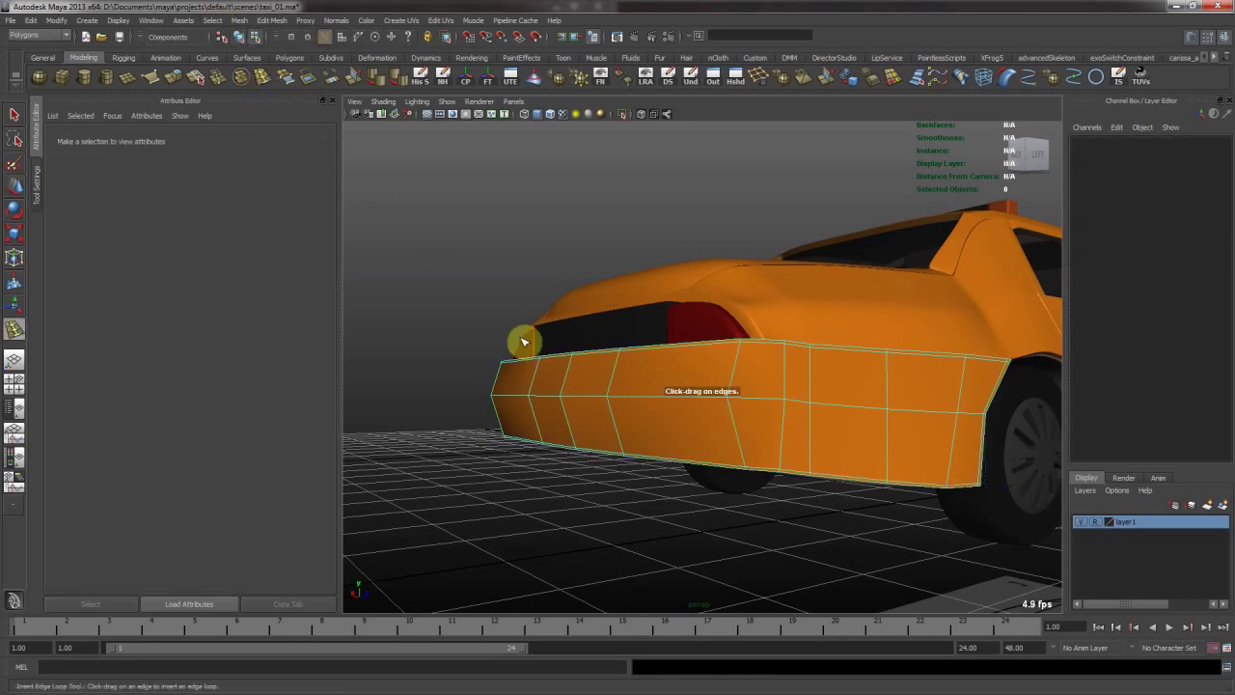
left_click(615, 384)
key("w")
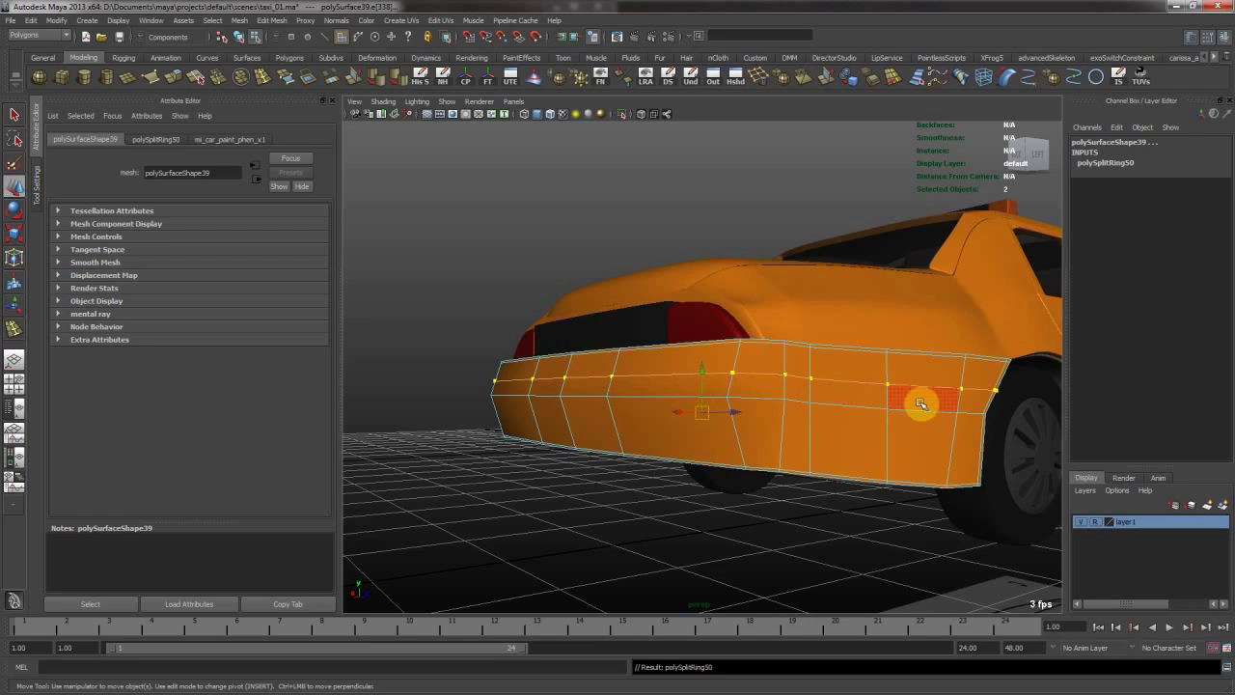
Select the narrow strip of faces around the rear bumper and assign it the existing dark material.
double_click(854, 394)
right_click_drag(800, 391, 905, 606)
key("F8")
left_click(680, 495)
left_click(727, 433)
left_click(615, 493)
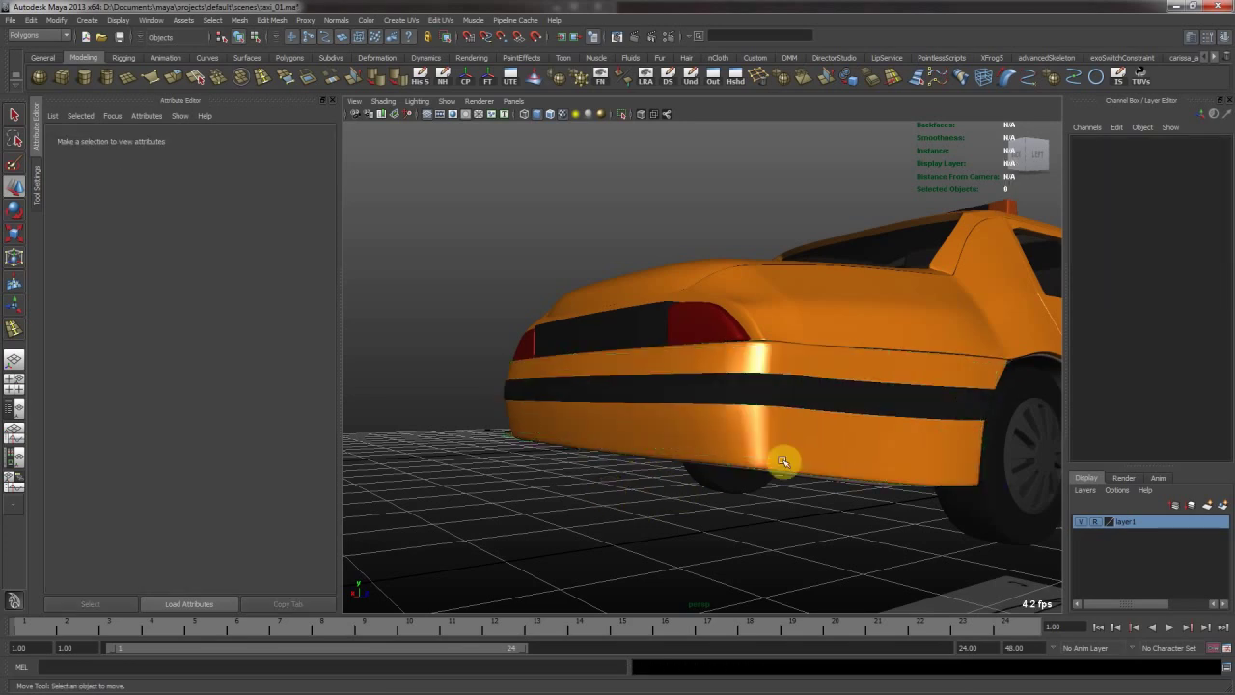
Select the faces of the recessed panel in the front bumper.
right_click_drag(733, 479, 684, 436, "alt")
mouse_move(684, 435)
left_mouse_down("alt")
mouse_move(844, 432)
mouse_move(588, 350)
mouse_move(632, 364)
left_mouse_up("alt")
left_click_drag(737, 391, 694, 397, "alt")
right_click_drag(695, 396, 698, 394, "alt")
left_click(632, 390)
right_click_drag(623, 391, 622, 434)
left_click(868, 397)
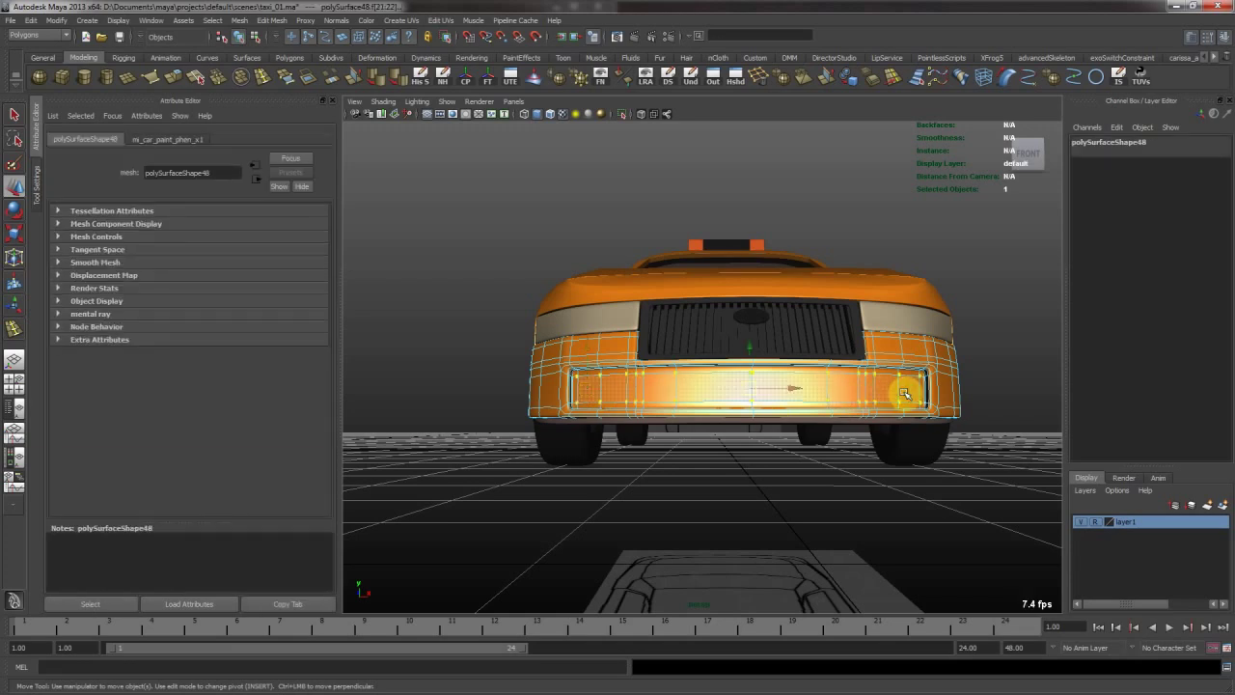
Assign the existing material mia_material_x_tires01 to the selected recessed front bumper faces and return to object mode.
right_click_drag(717, 373, 854, 644)
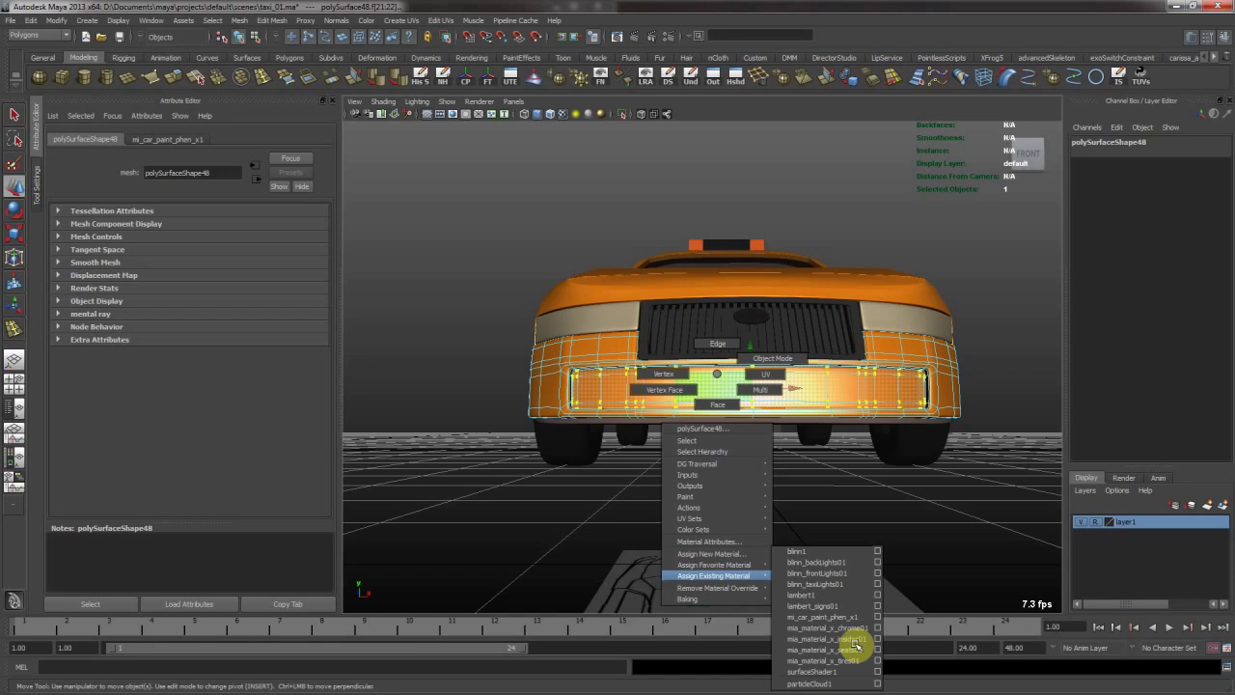
right_click_drag(855, 644, 853, 637)
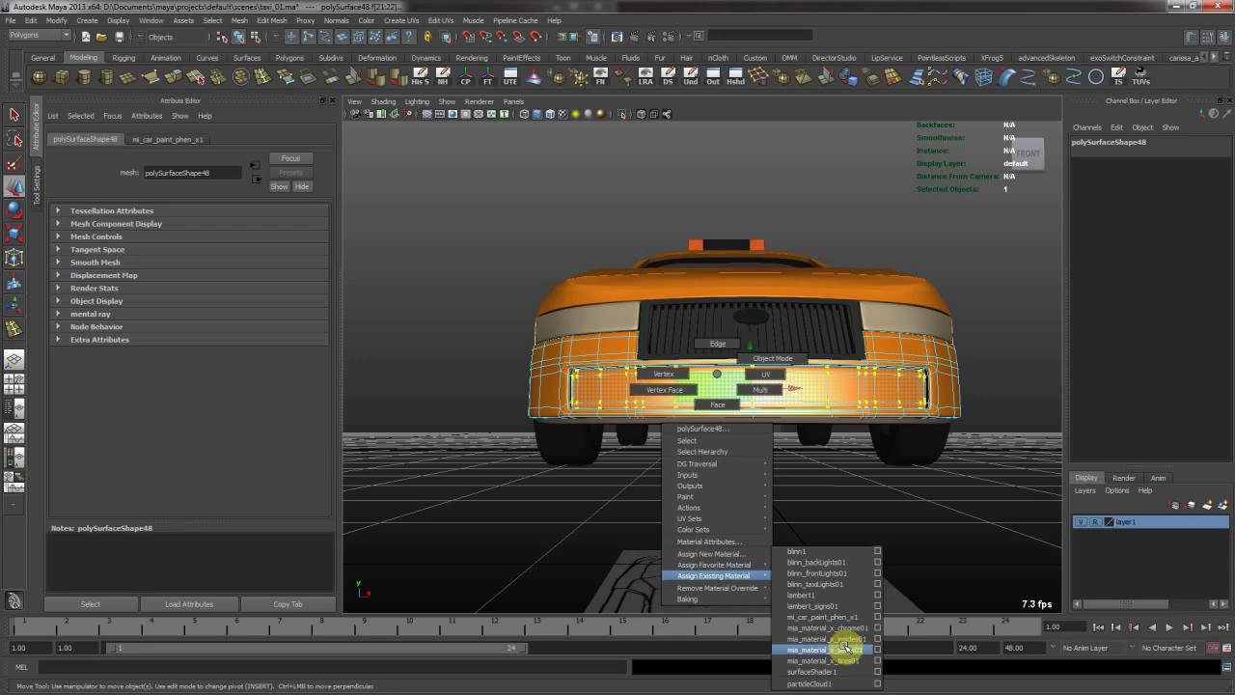
left_click(844, 649)
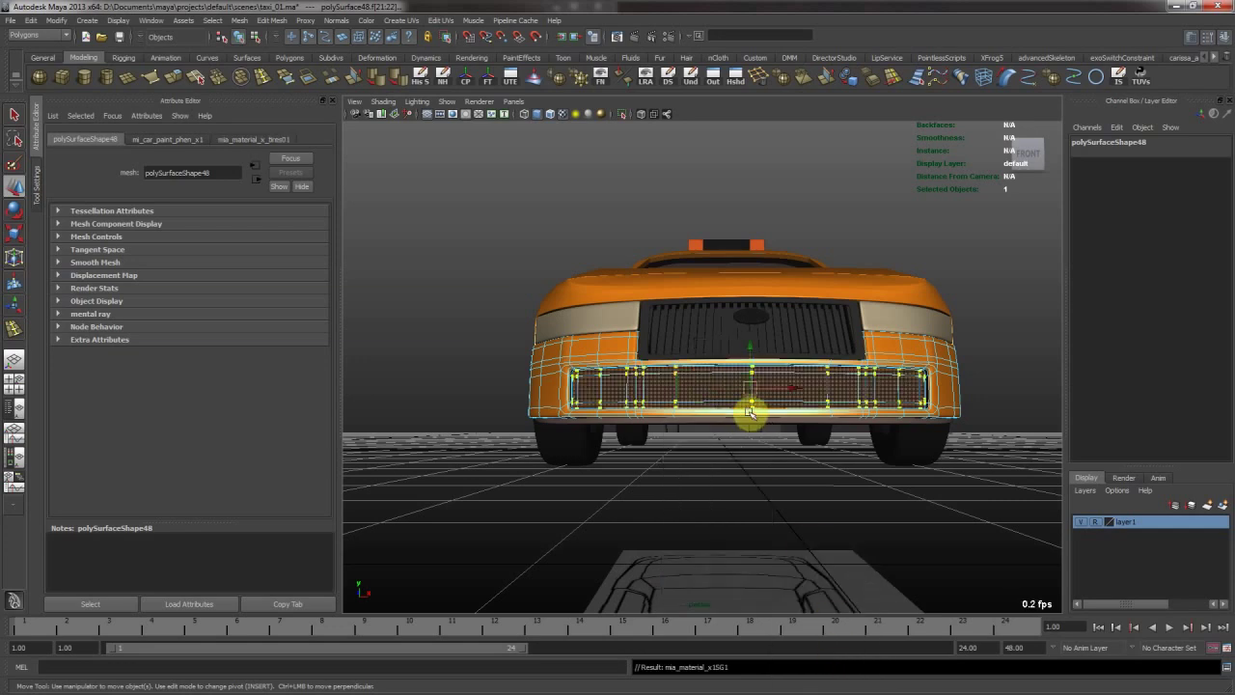
left_click(879, 175)
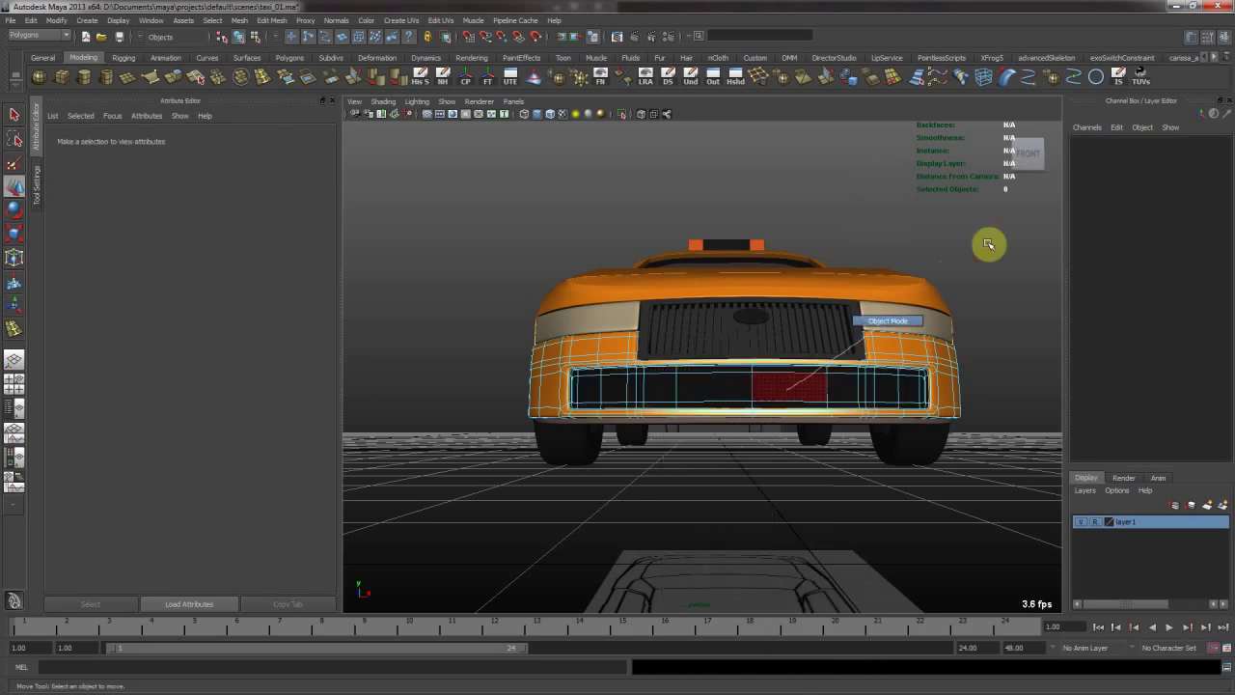
Check the finished taxi from the front and side, and save the scene taxi_01.ma.
left_click_drag(936, 413, 737, 426, "alt")
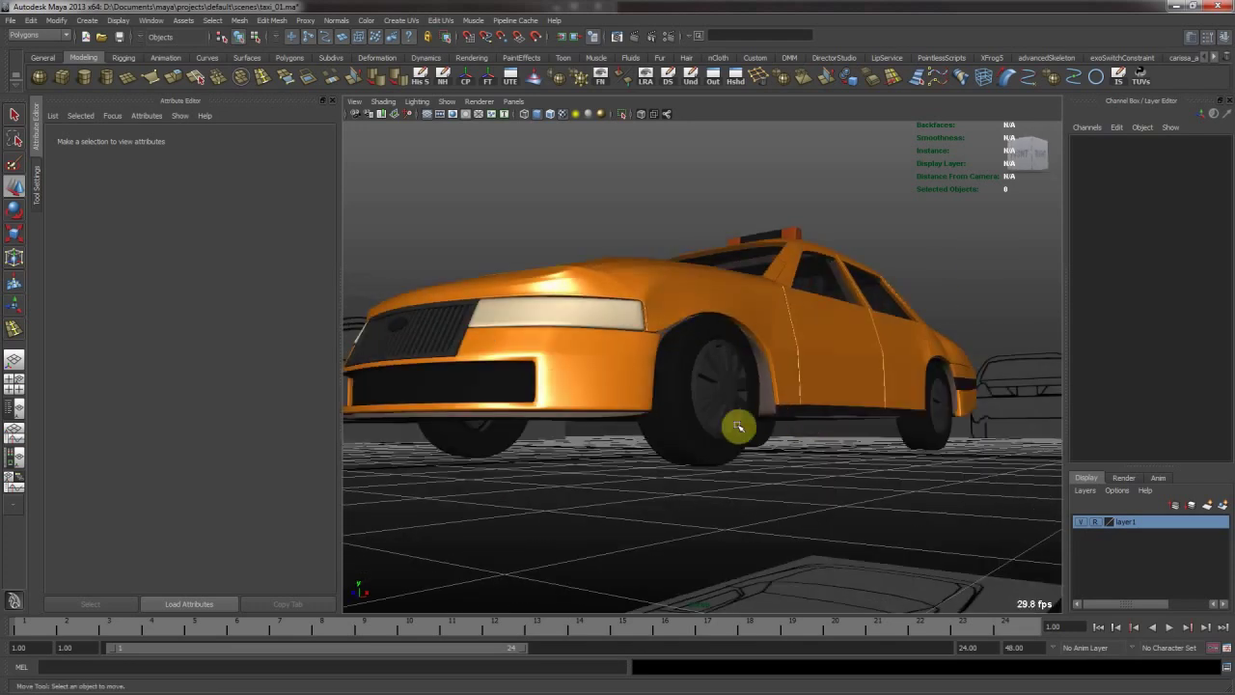
right_click_drag(806, 421, 604, 395, "alt")
left_click_drag(737, 357, 667, 371, "alt")
middle_click_drag(663, 364, 632, 401, "alt")
left_click_drag(631, 403, 807, 438, "alt")
key("ctrl+s")
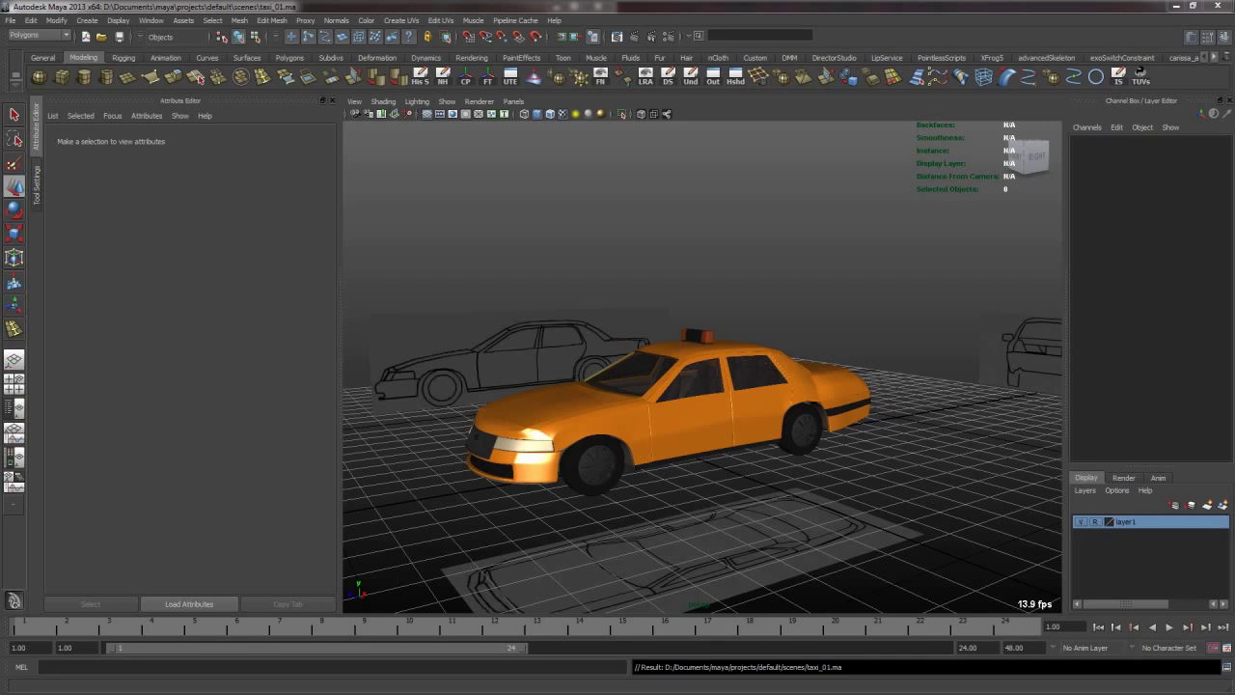
left_click(721, 6)
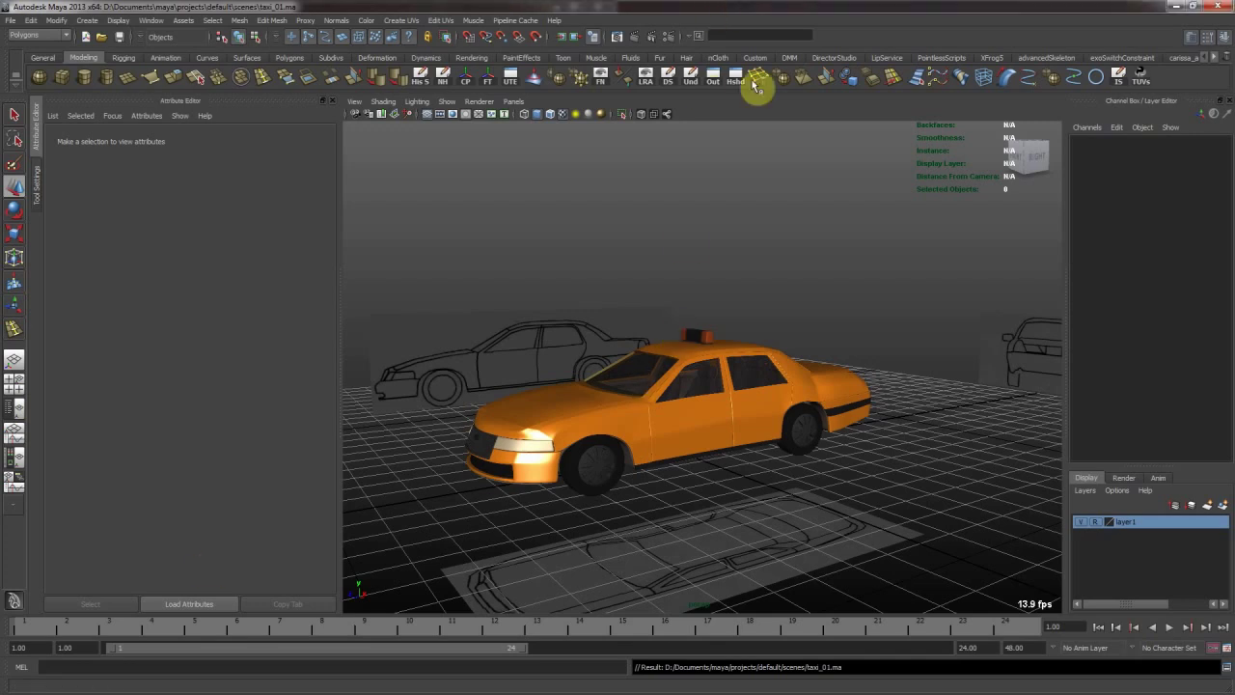
right_click_drag(824, 316, 791, 318, "alt")
left_click_drag(791, 433, 727, 457, "alt")
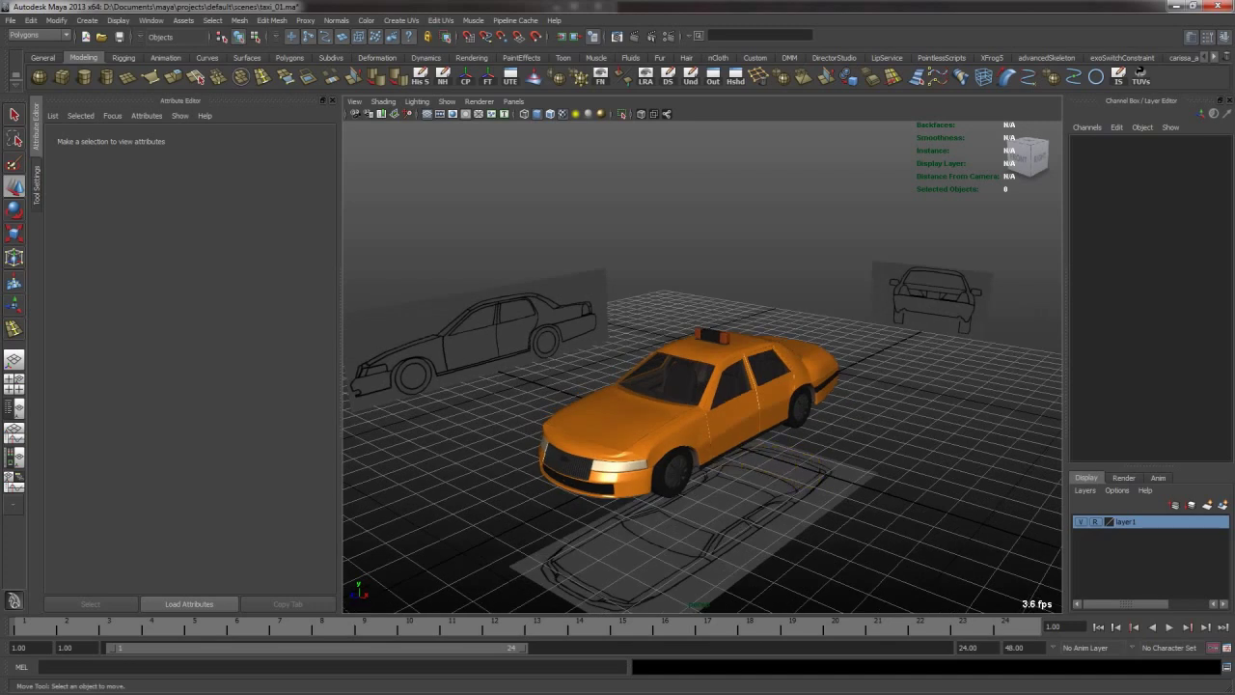